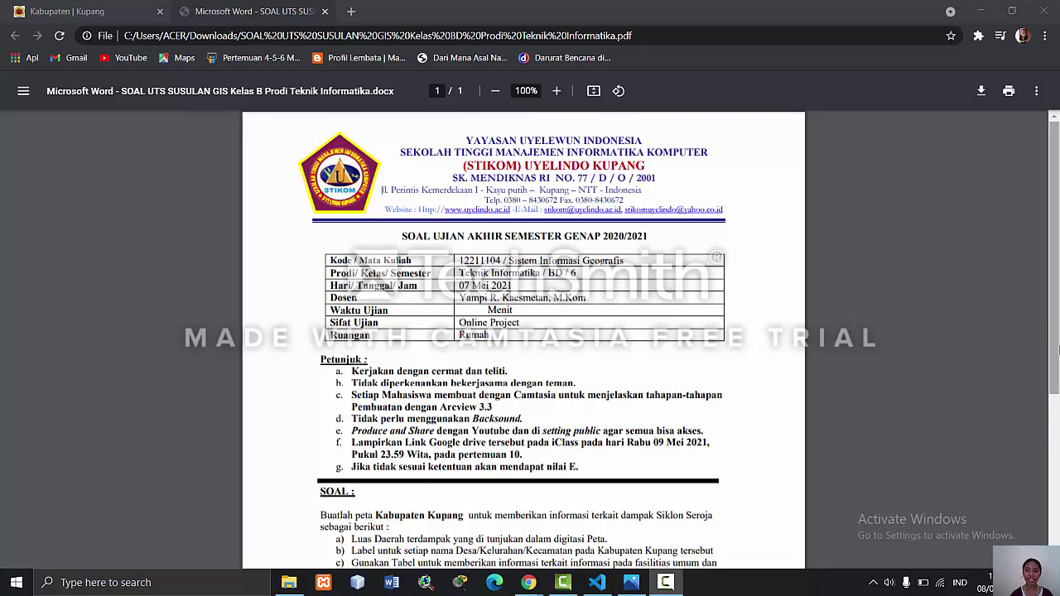
- Read the Kabupaten Kupang map assignment in the exam PDF and check the folder holding the source map image
left_click_drag(1050, 356, 1046, 422)
scroll(530, 391, "down", 1)
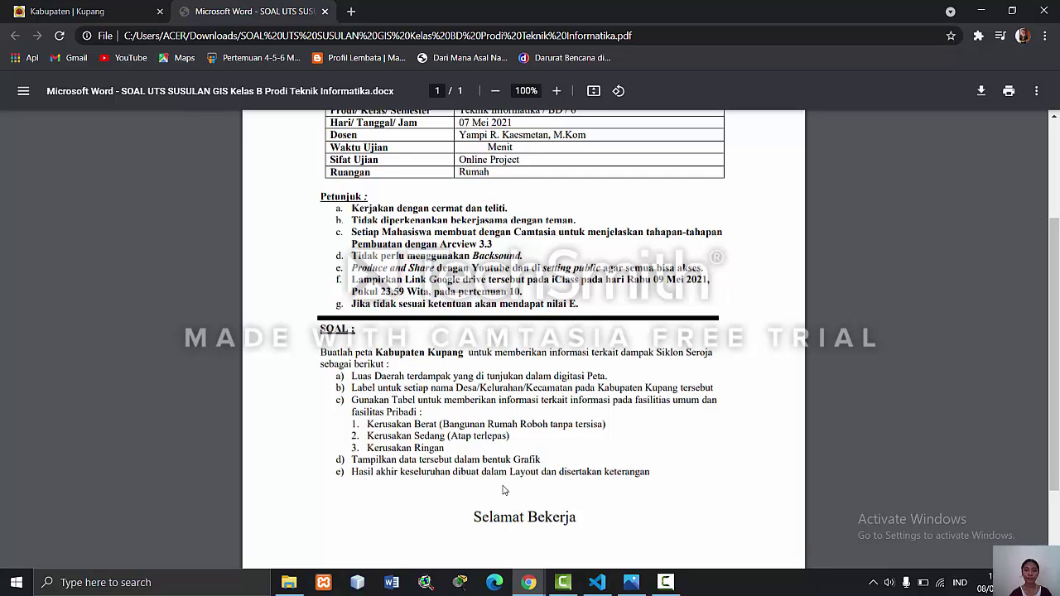
left_click(299, 573)
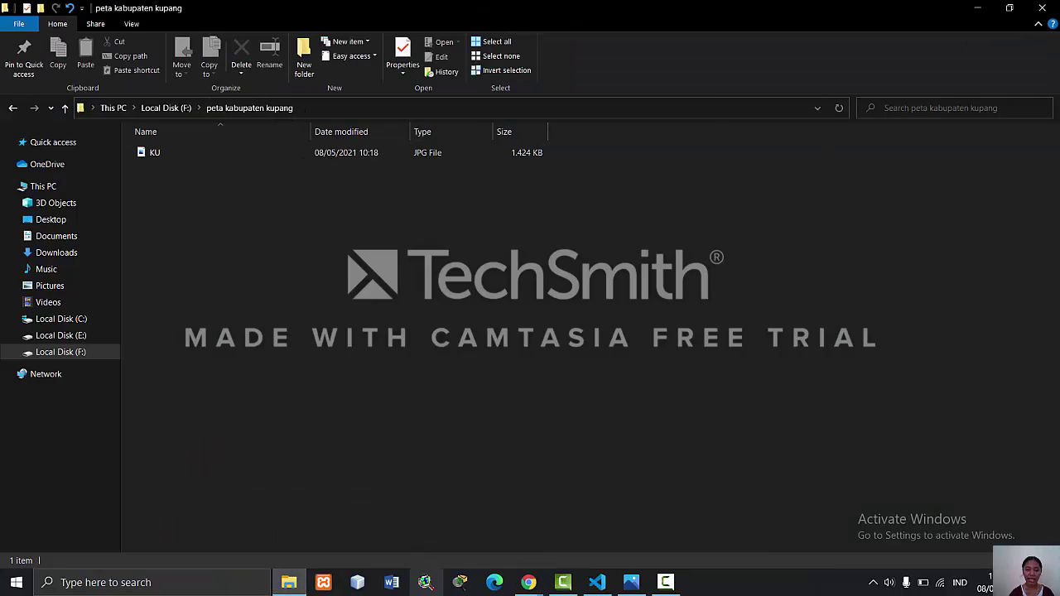
- Start an ArcView GIS project with a new view, accept adding data, and maximize the program and view windows
left_click(425, 582)
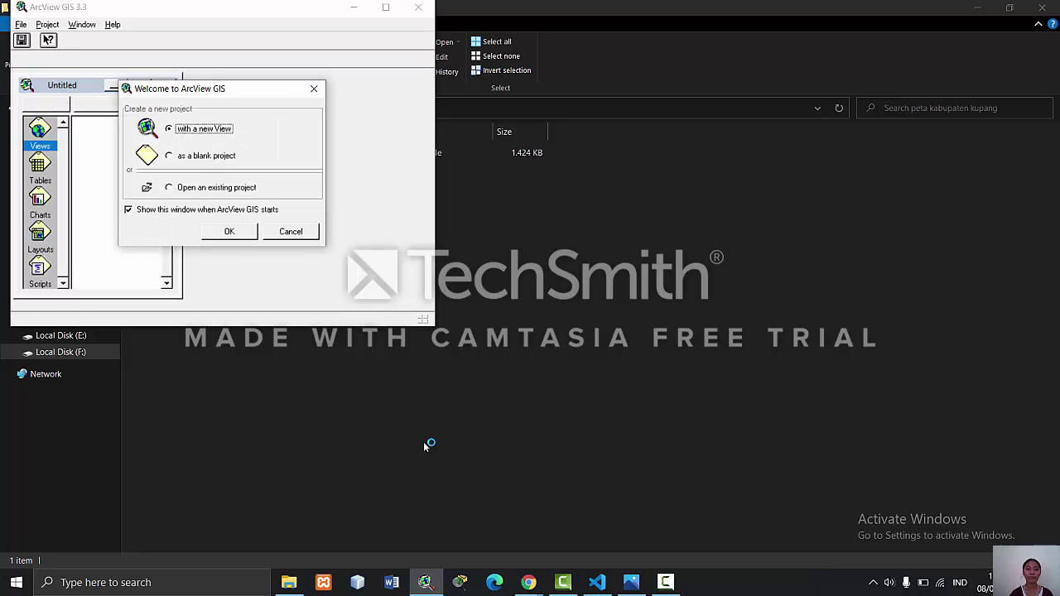
left_click(237, 232)
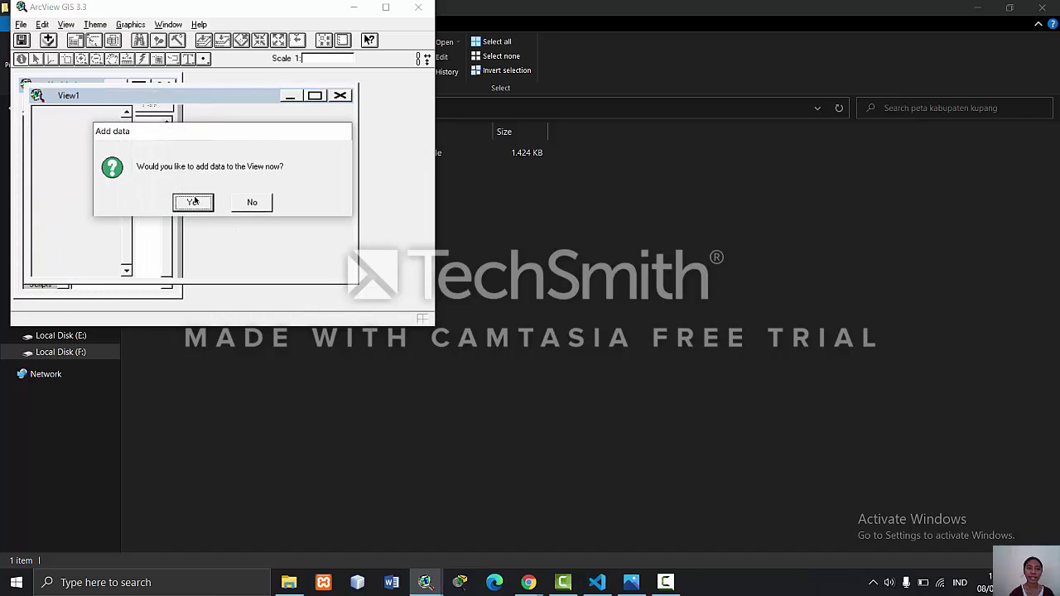
left_click(195, 201)
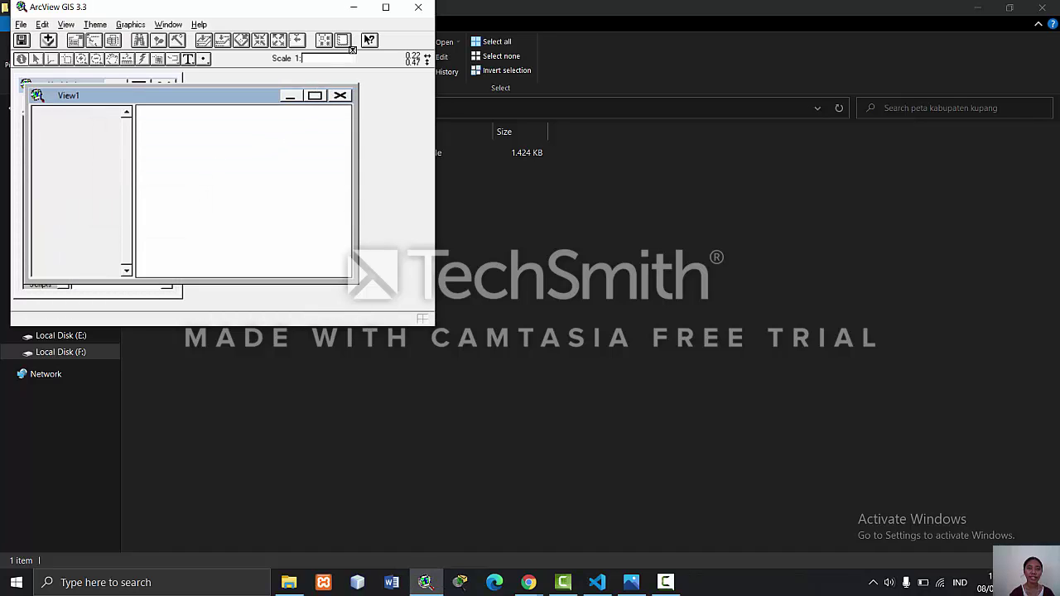
left_click(385, 7)
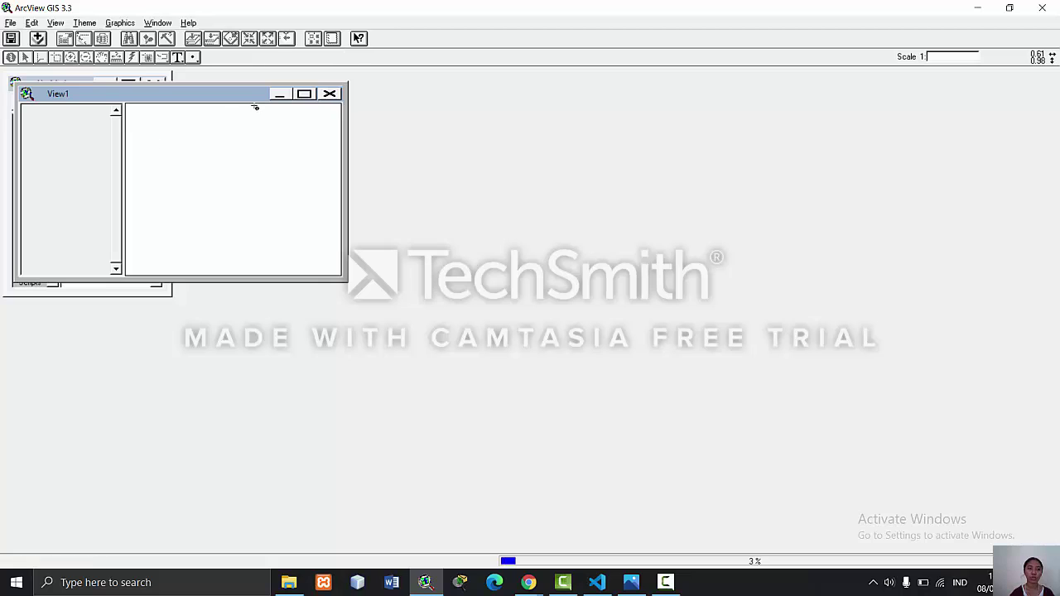
left_click(304, 94)
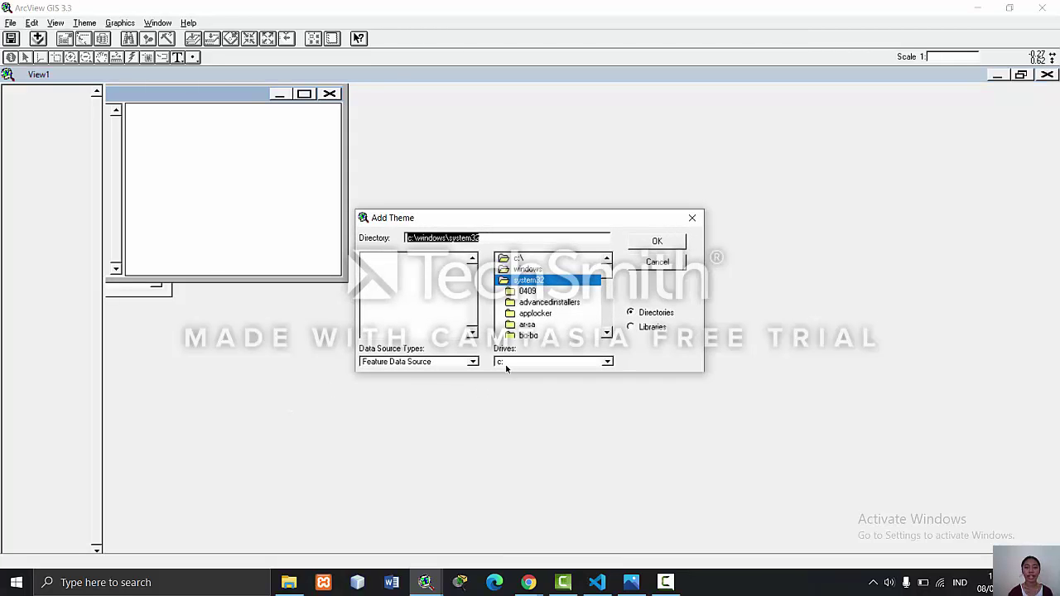
left_click(507, 362)
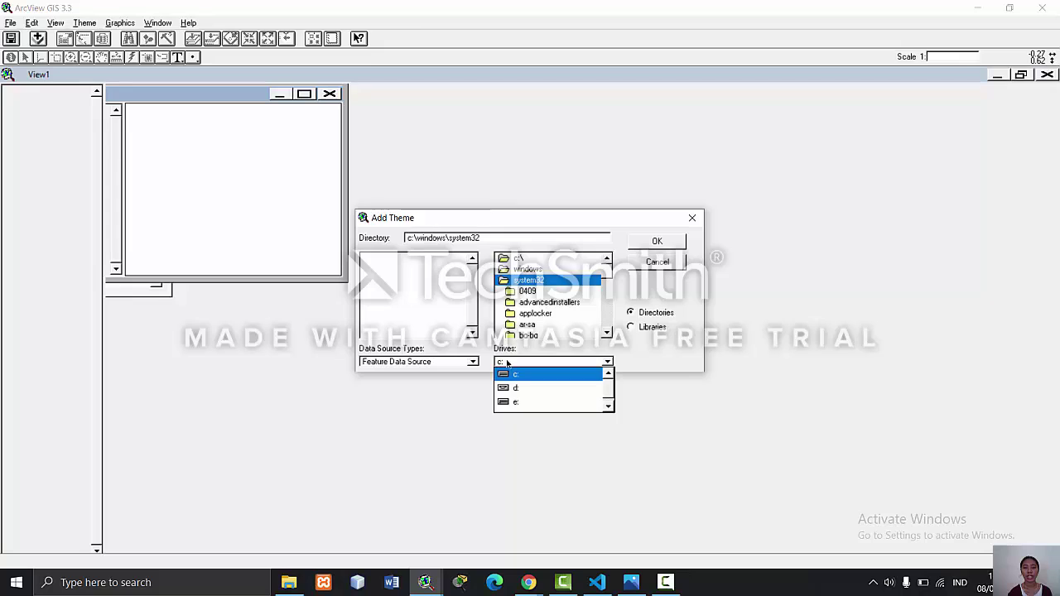
left_click(609, 405)
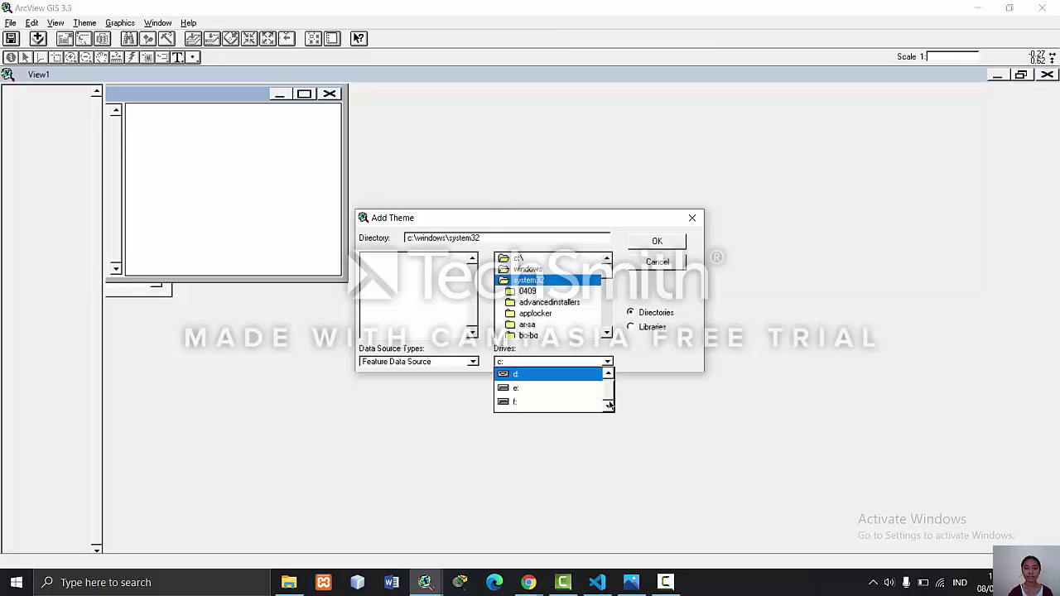
left_click(650, 303)
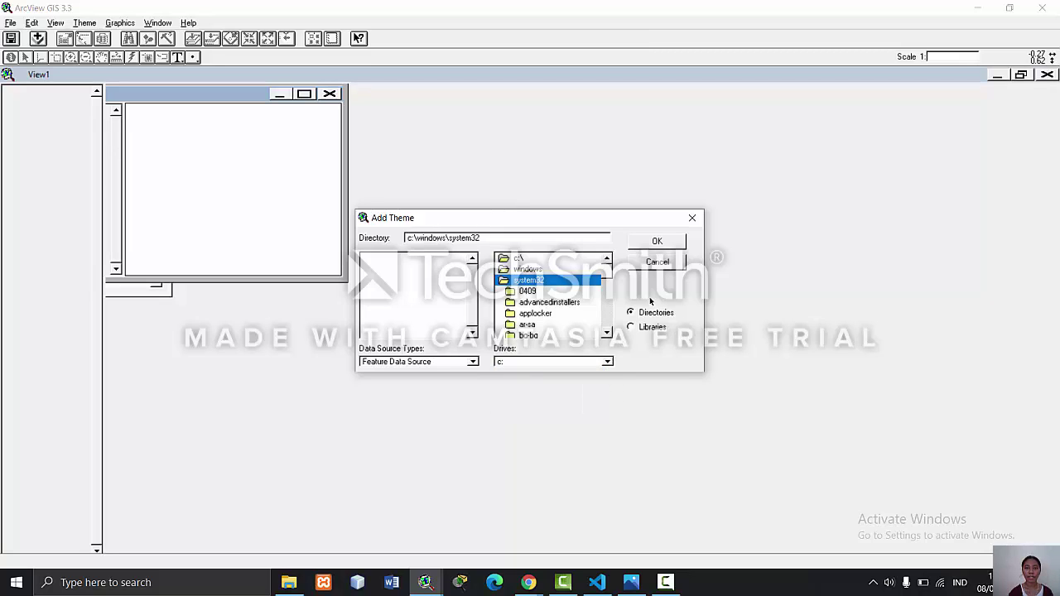
left_click(658, 263)
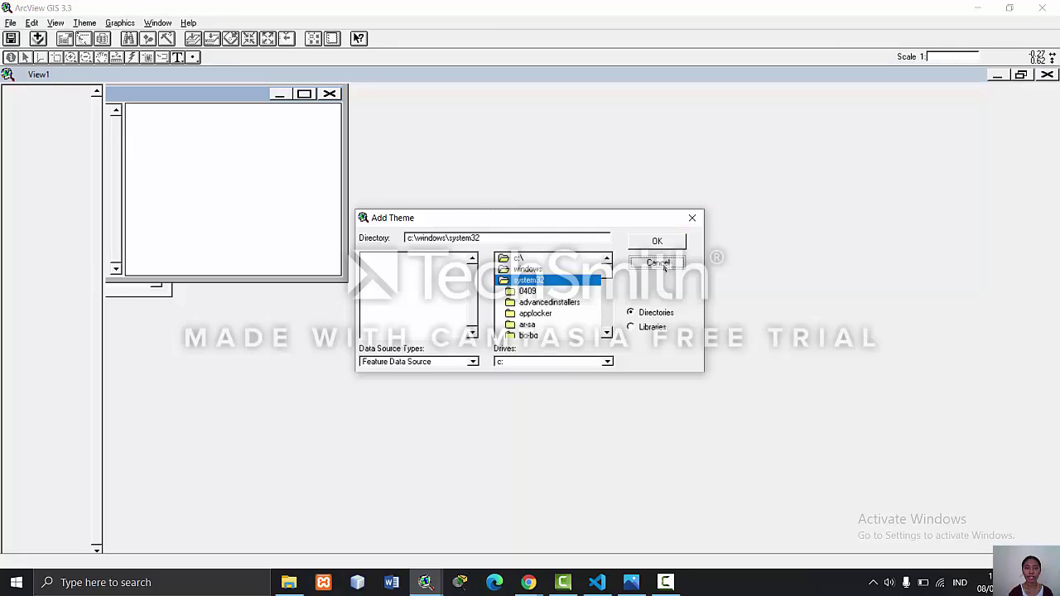
- Rename the view to Dampak Siklon Seroja Pada Kabupaten Kupang in its properties
left_click(57, 24)
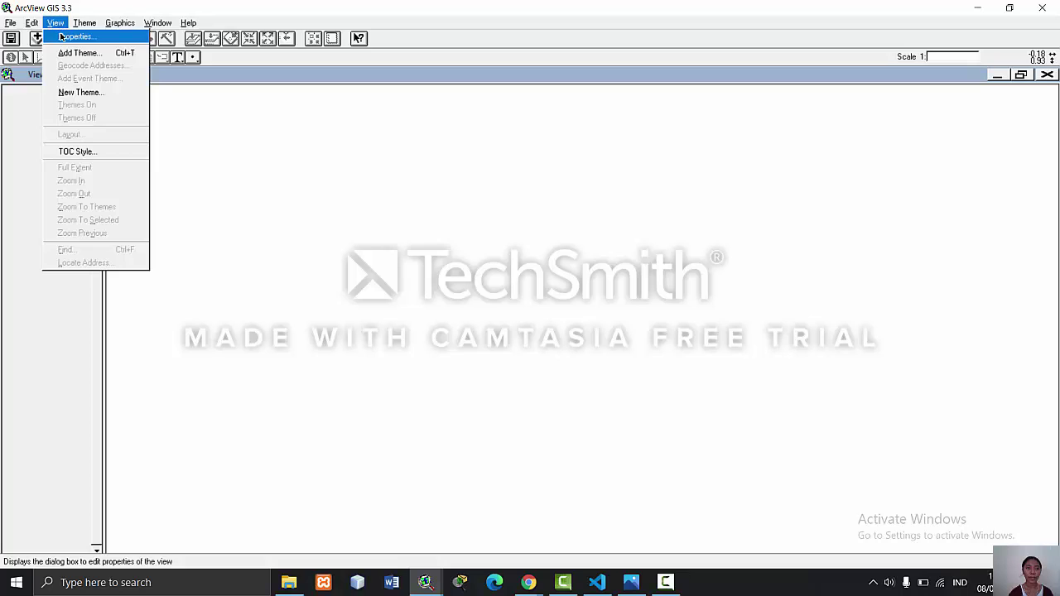
left_click(60, 37)
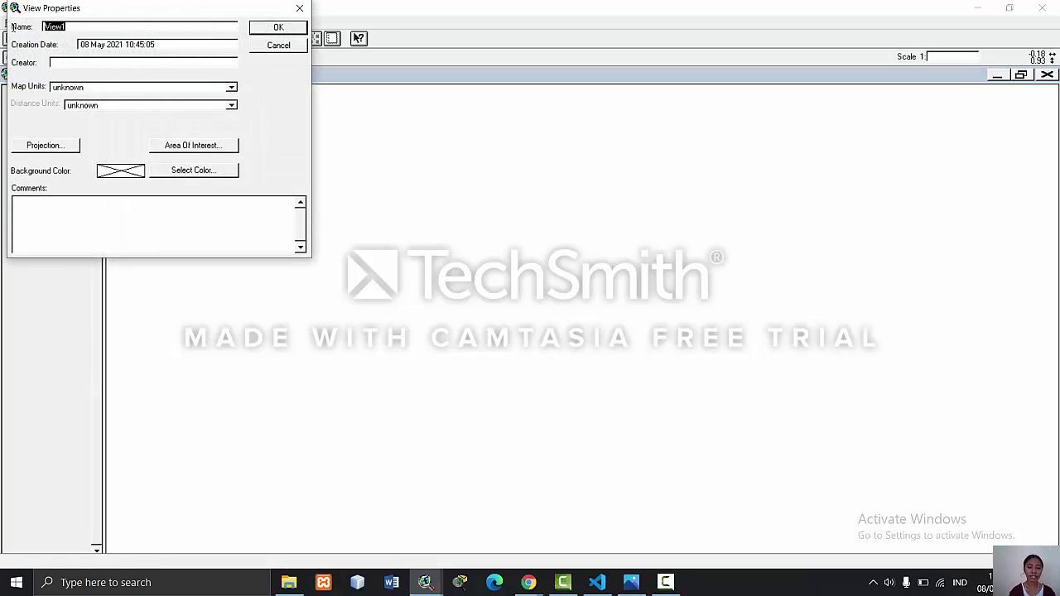
type("D")
type("an")
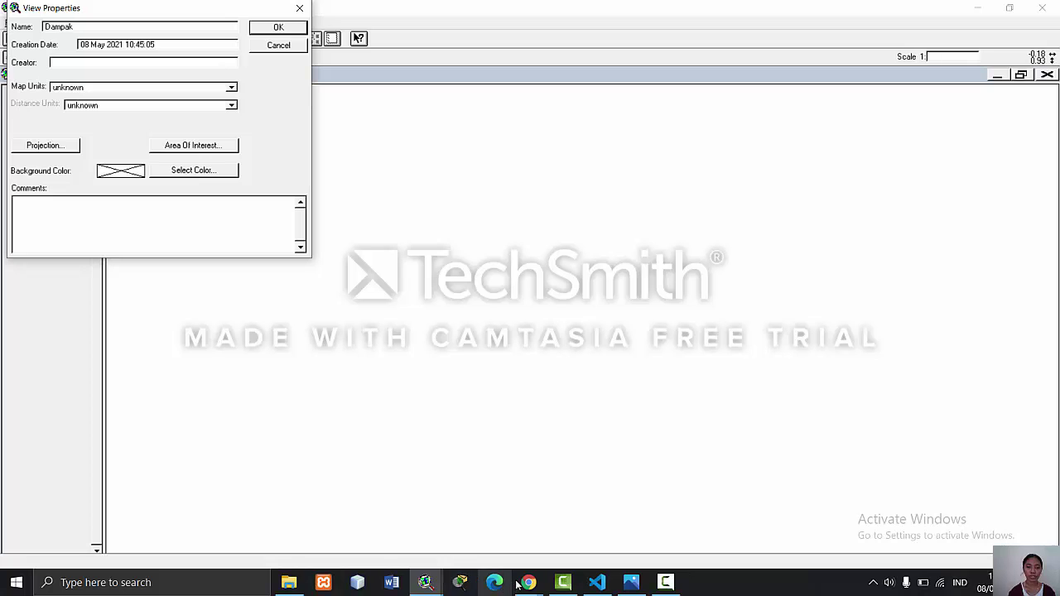
mouse_move(522, 587)
mouse_move(481, 547)
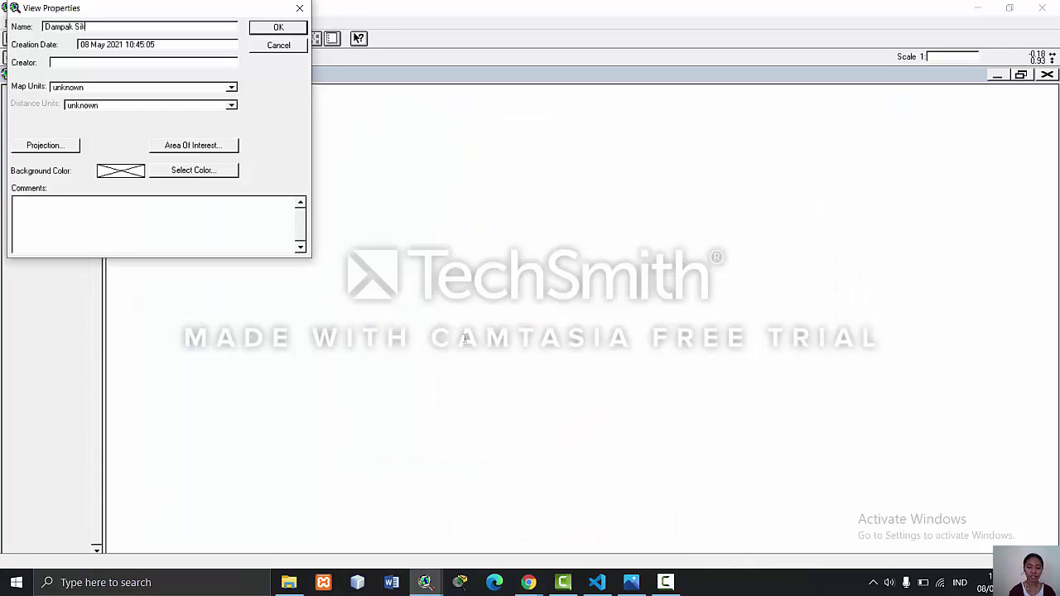
type("lon")
type(" Seroja2021")
key("BackSpace")
key("BackSpace")
key("BackSpace")
key("BackSpace")
type("pada")
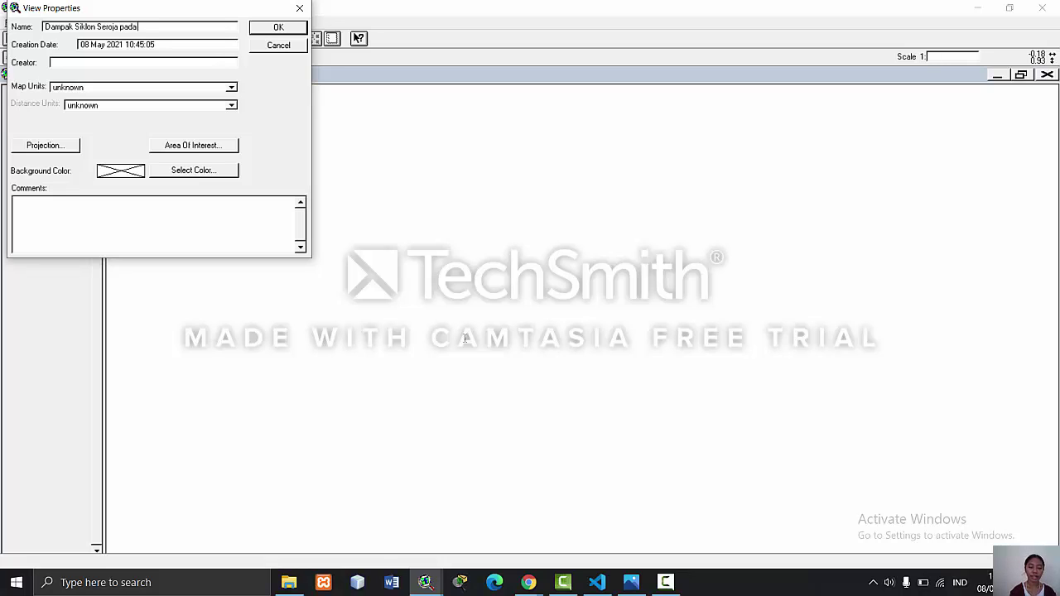
type(" Kabupaten Kupang")
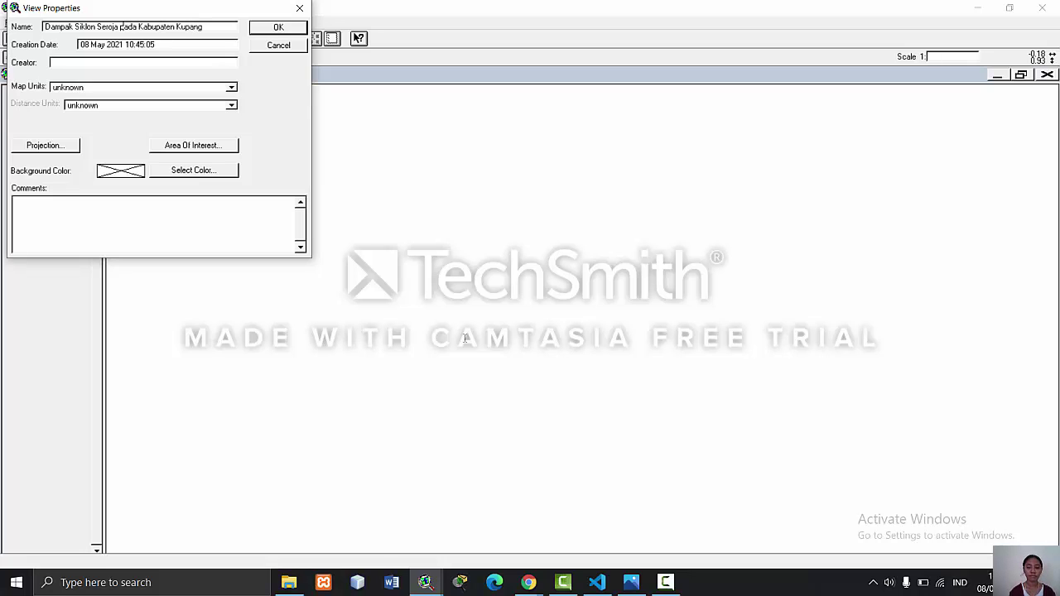
key("Delete")
type("Pa")
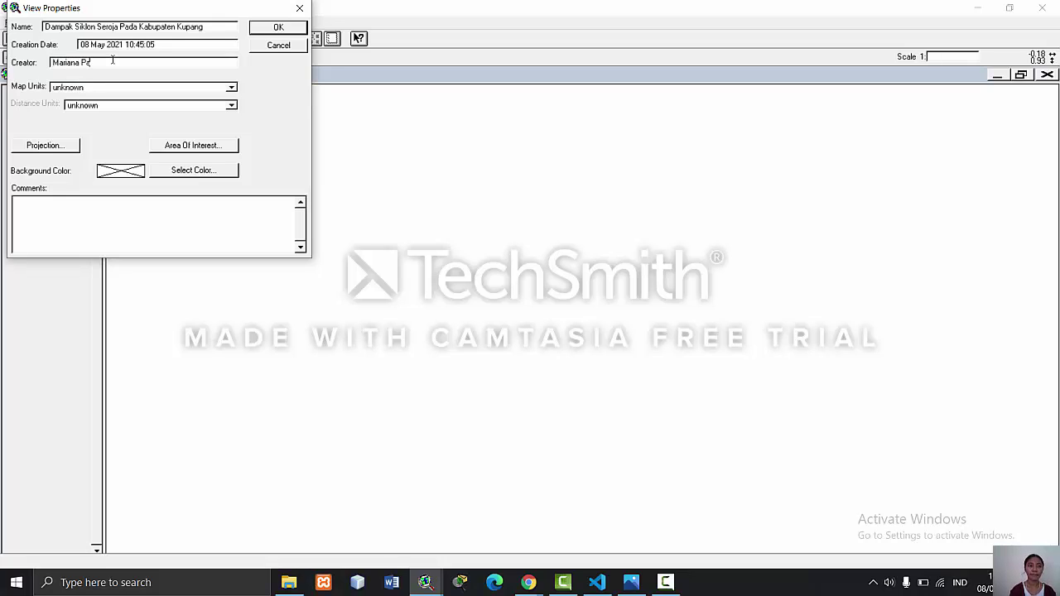
- Enter the creator's name in the view properties and set map units to decimal degrees and distance units to kilometers
type("Wi")
left_click(165, 89)
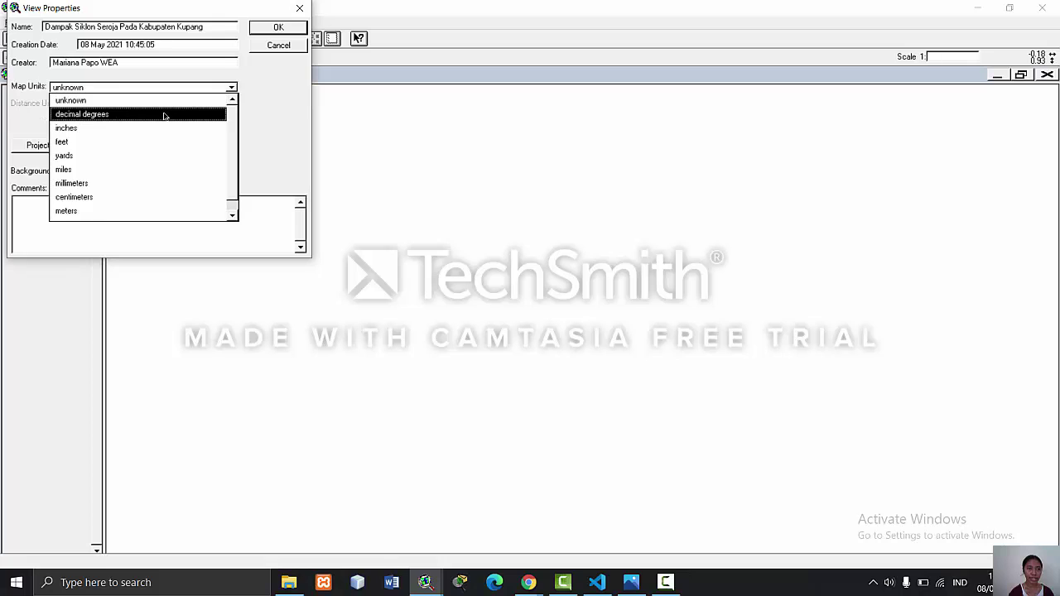
left_click(164, 115)
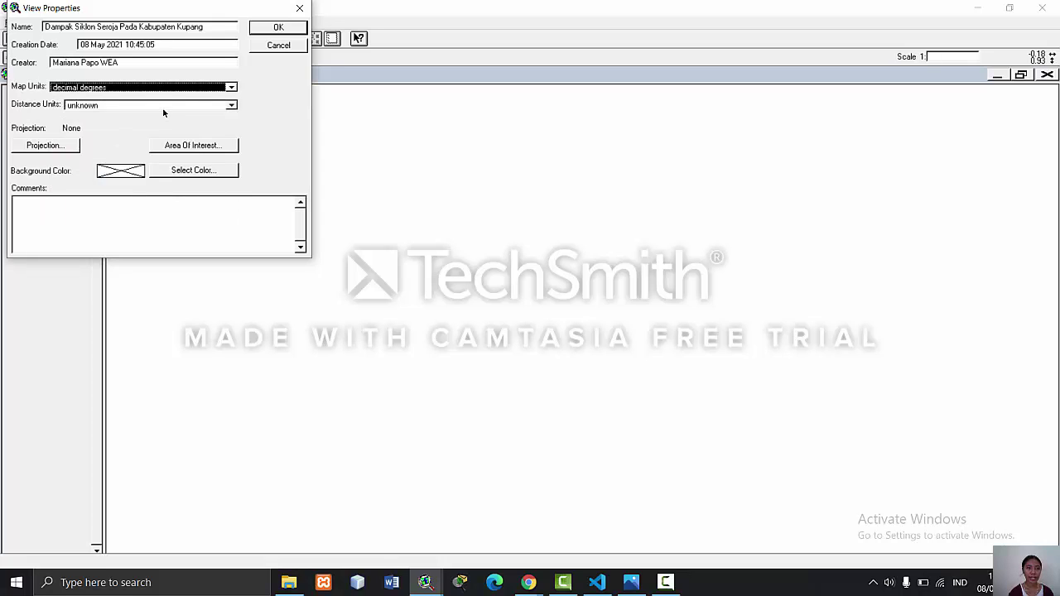
left_click(232, 105)
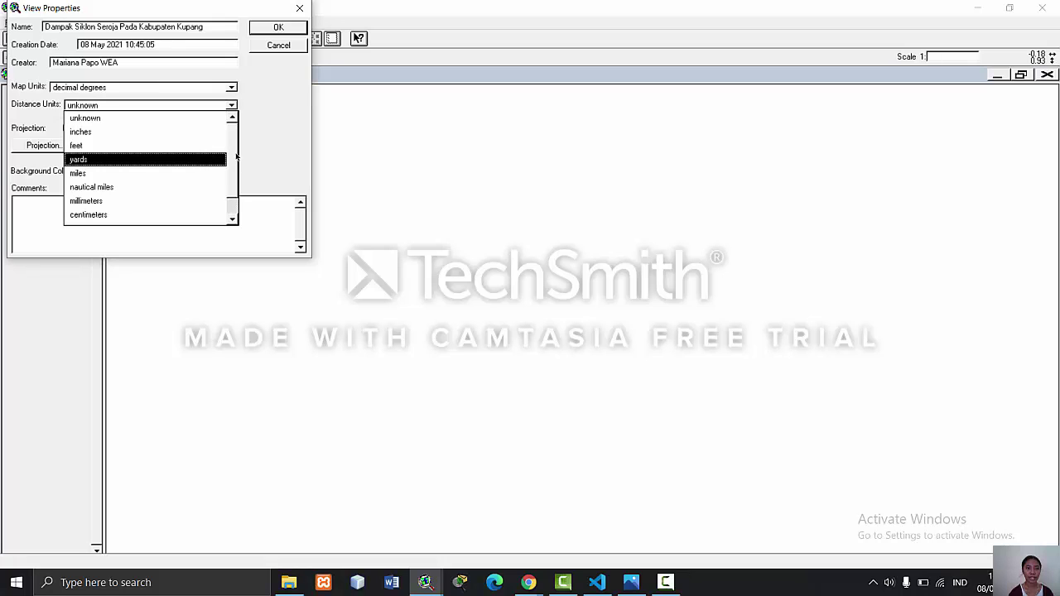
scroll(232, 157, "down", 1)
left_click(212, 215)
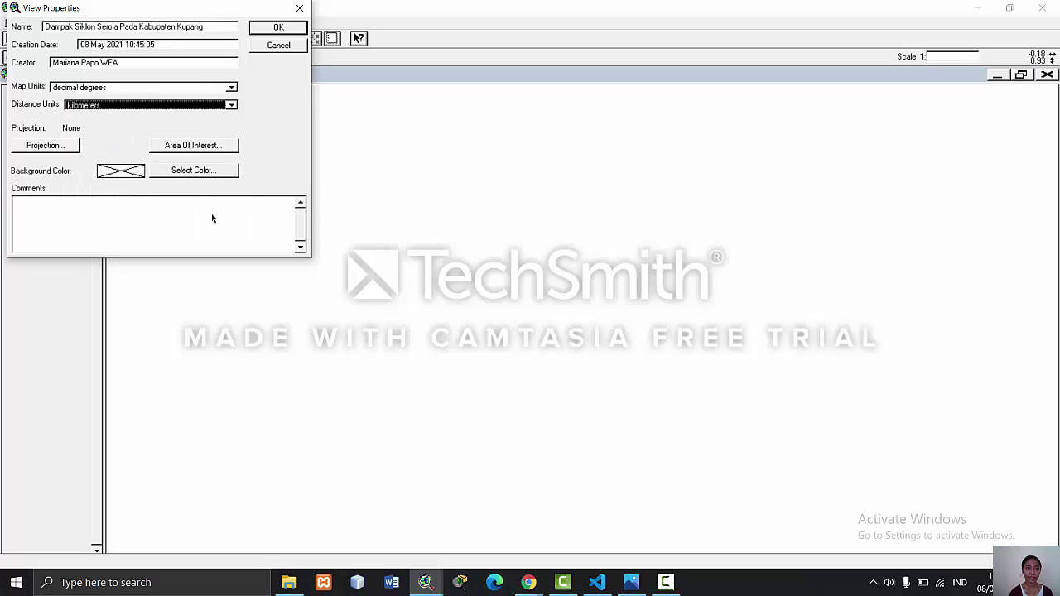
left_click(271, 30)
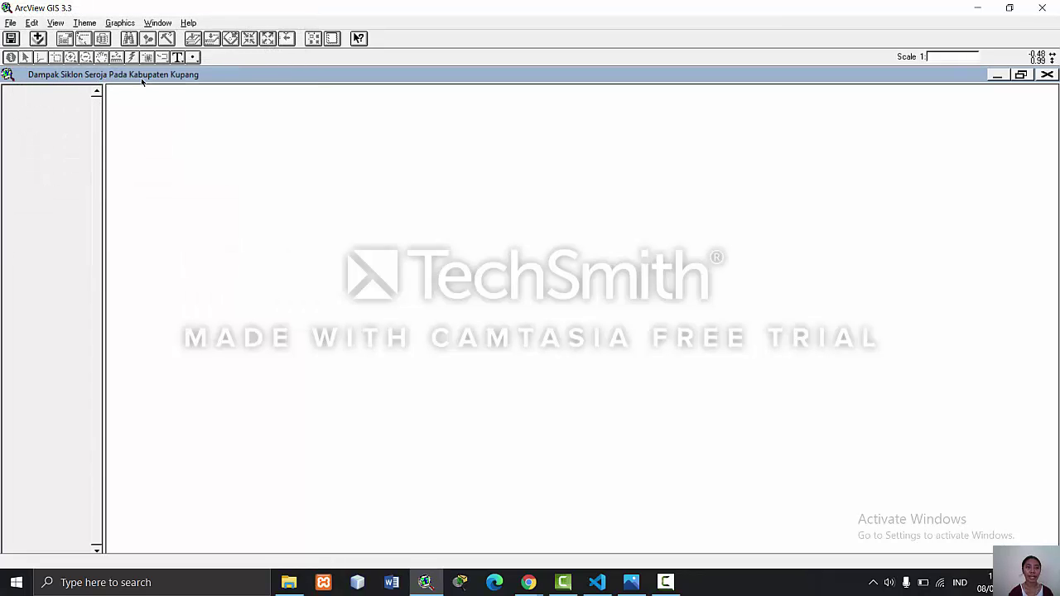
- Open the project's extensions list and enable every extension from Add XY through Cad Reader
left_click(10, 24)
left_click(10, 24)
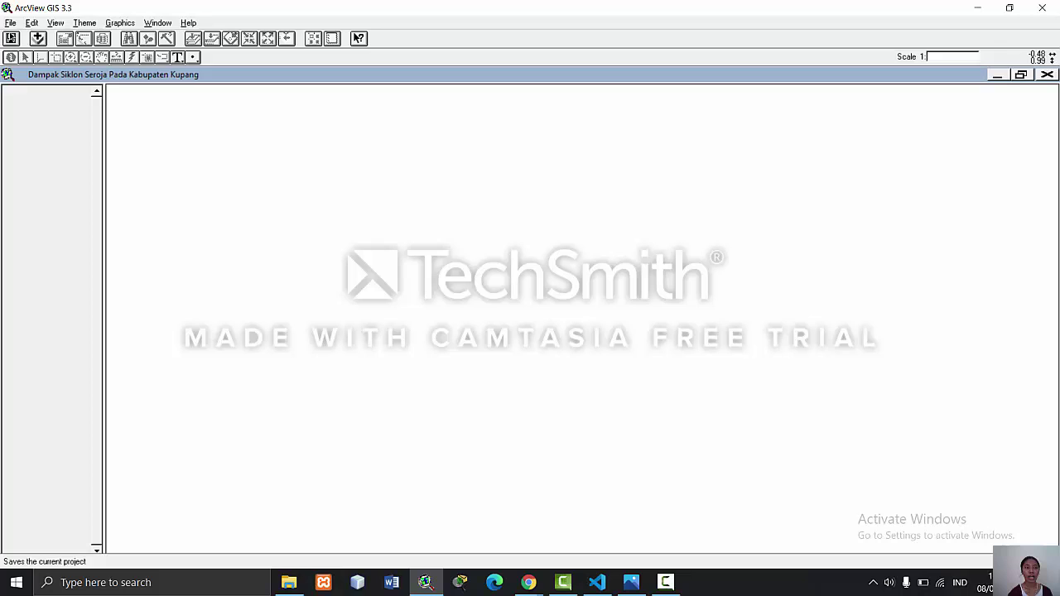
left_click(11, 24)
left_click(33, 108)
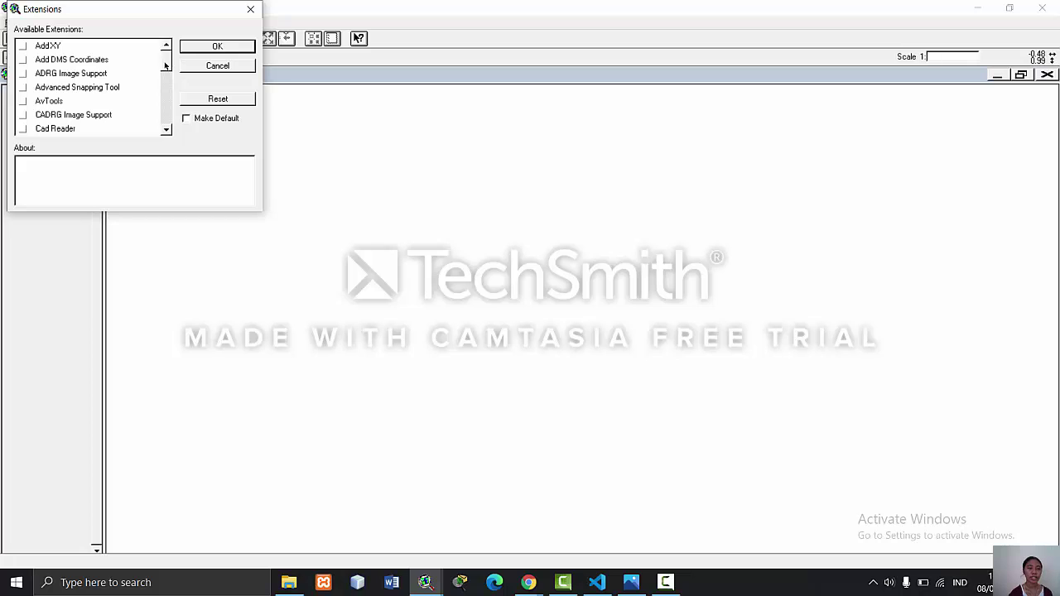
left_click(23, 46)
left_click(22, 60)
left_click(22, 74)
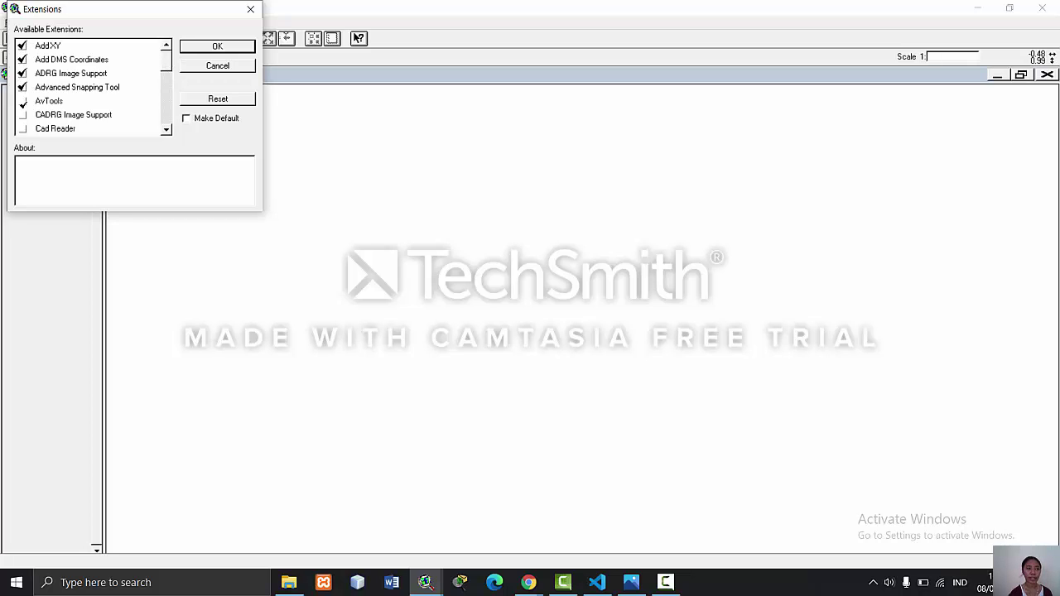
left_click(22, 101)
left_click(22, 129)
left_click(22, 115)
- Enable the CIB Image Support, CLU Quality Control, Convert Vertex to Point, Count Overlapping Polygons and Database Access extensions
left_click_drag(167, 64, 168, 70)
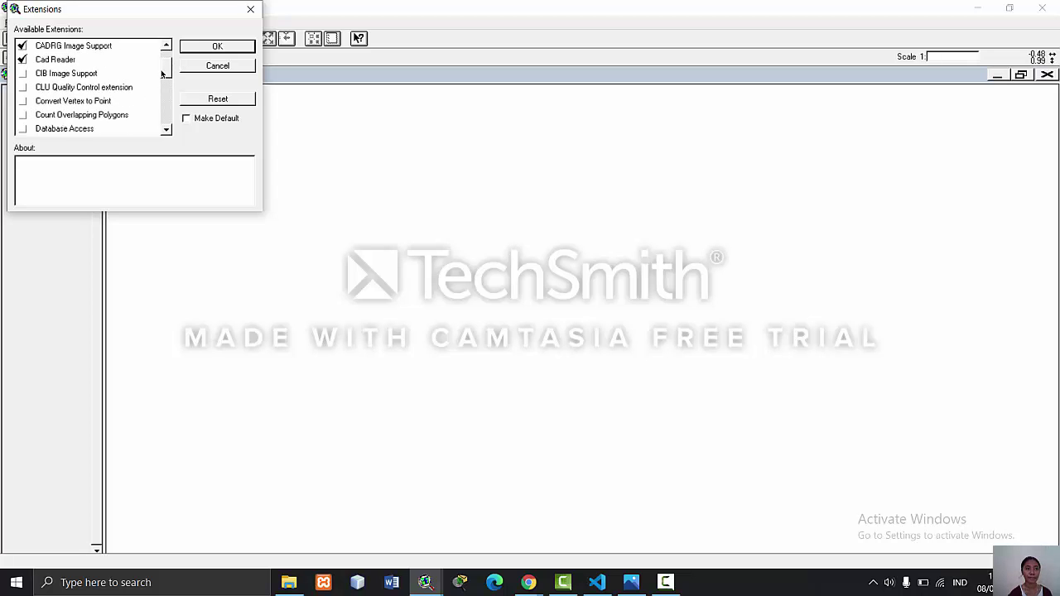
left_click(22, 87)
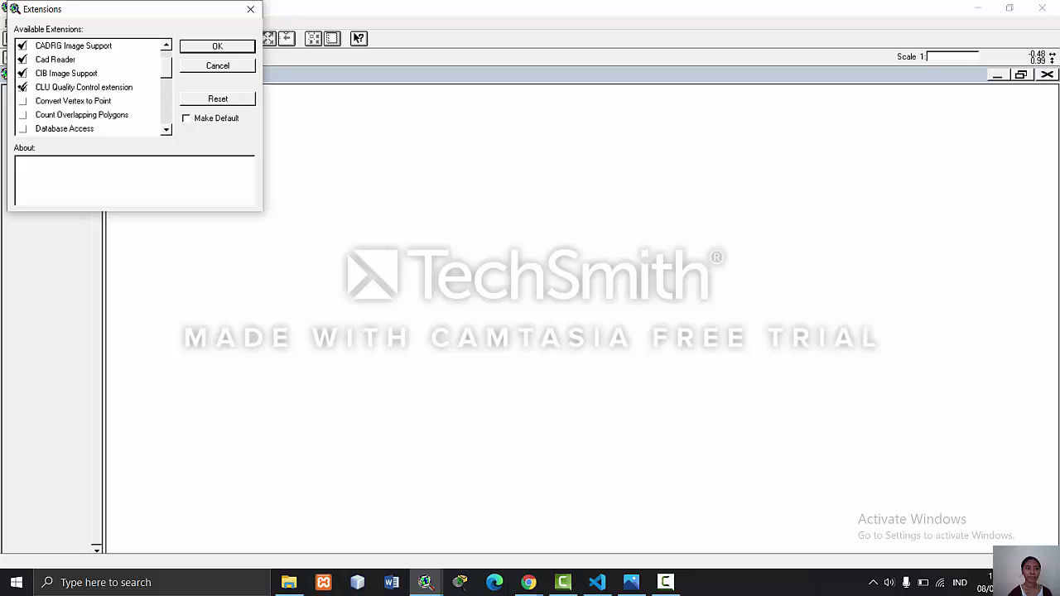
left_click(22, 100)
left_click(22, 115)
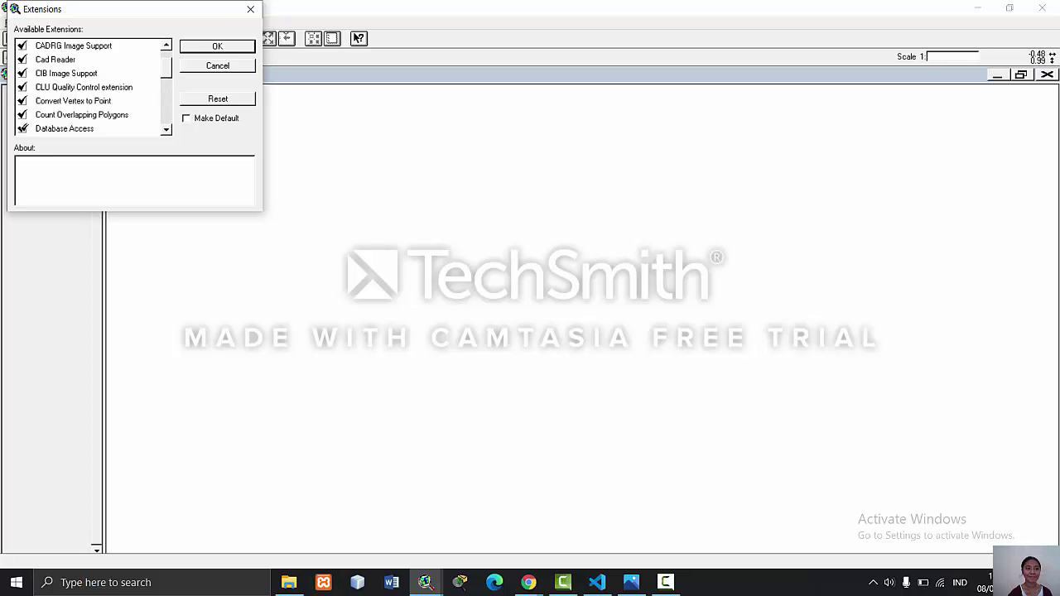
- Enable the Dialog Designer, Digitizer, DNR Forestry Extension, Edit Tools (ver3.1) and Edit Tools (ver3.6) extensions
left_click_drag(166, 76, 165, 84)
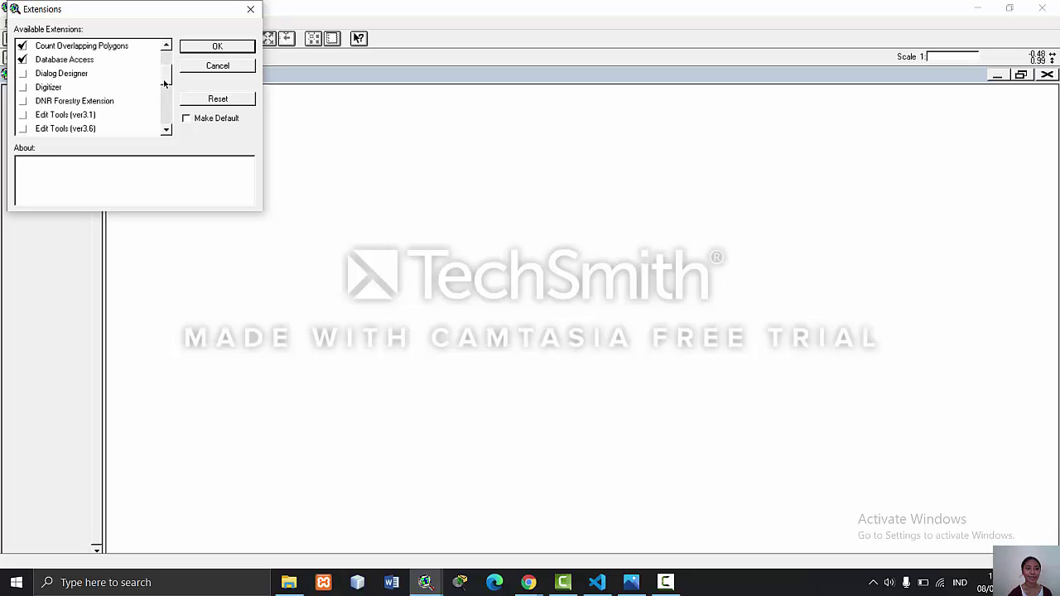
left_click(23, 73)
left_click(22, 87)
left_click(22, 100)
left_click(23, 114)
left_click(22, 129)
- Enable the EZClick Tools v3.2, Ftab Editor ver. 1.0, Geoprocessing, Graticules and Measured Grids, Graticule in geographic and Hotlink Browser extensions
left_click_drag(169, 77, 168, 87)
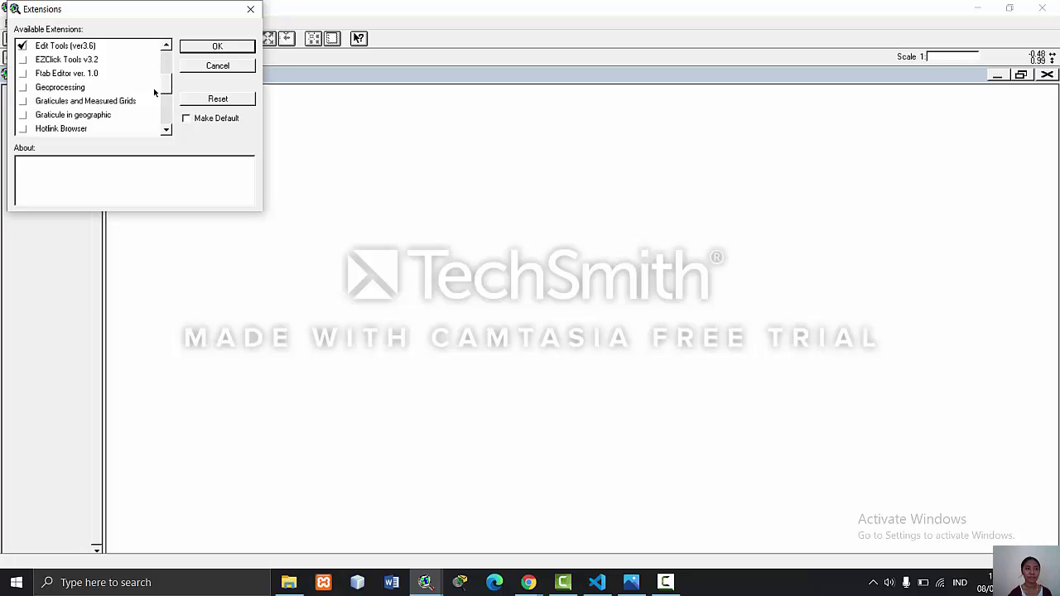
left_click(22, 73)
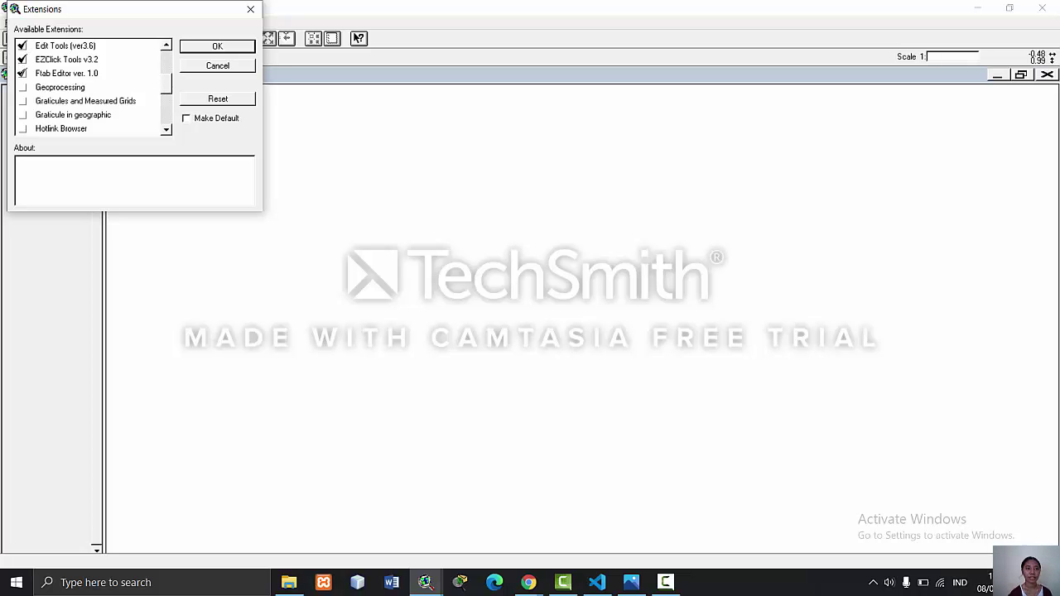
left_click(22, 87)
left_click(22, 100)
left_click(22, 114)
left_click(22, 129)
- Enable every extension from Hydrologic Modeling through Layout Add Table Graphic, including Identify/Edit v1.13 and the IMAGINE and JPEG (JFIF) image support
left_click_drag(172, 79, 168, 93)
left_click(23, 59)
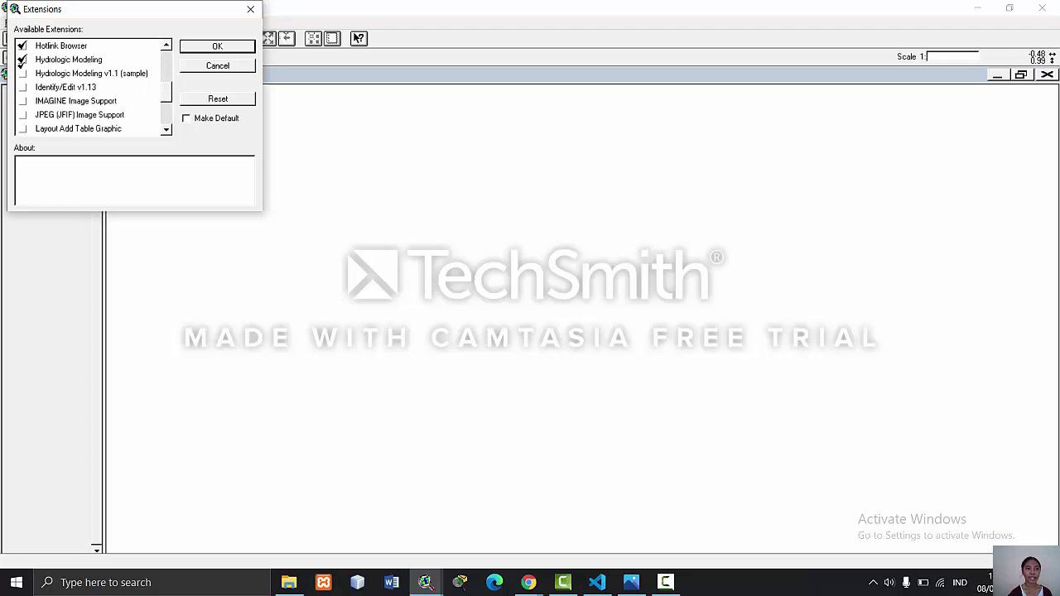
left_click(22, 73)
left_click(22, 87)
left_click(23, 100)
- Enable the Legend Tool, ModelBuilder, MrSID Image Support, NITF Image Support, Project File Organizer and Projection Utility Wizard extensions
left_click_drag(165, 91, 166, 100)
left_click(22, 60)
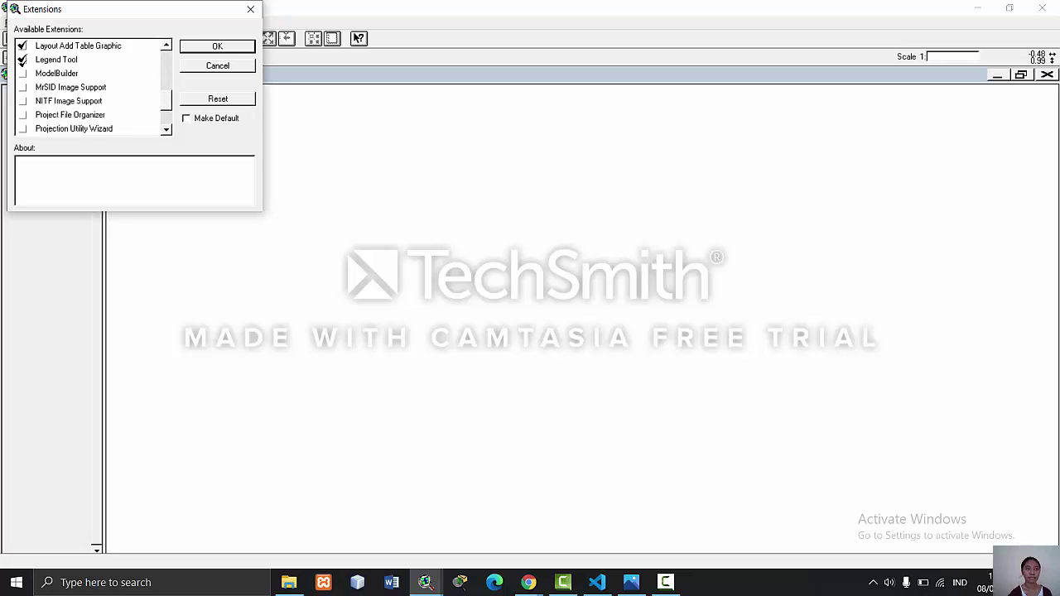
left_click(21, 72)
left_click(22, 87)
left_click(23, 100)
left_click(22, 114)
left_click(22, 128)
left_click_drag(166, 98, 169, 106)
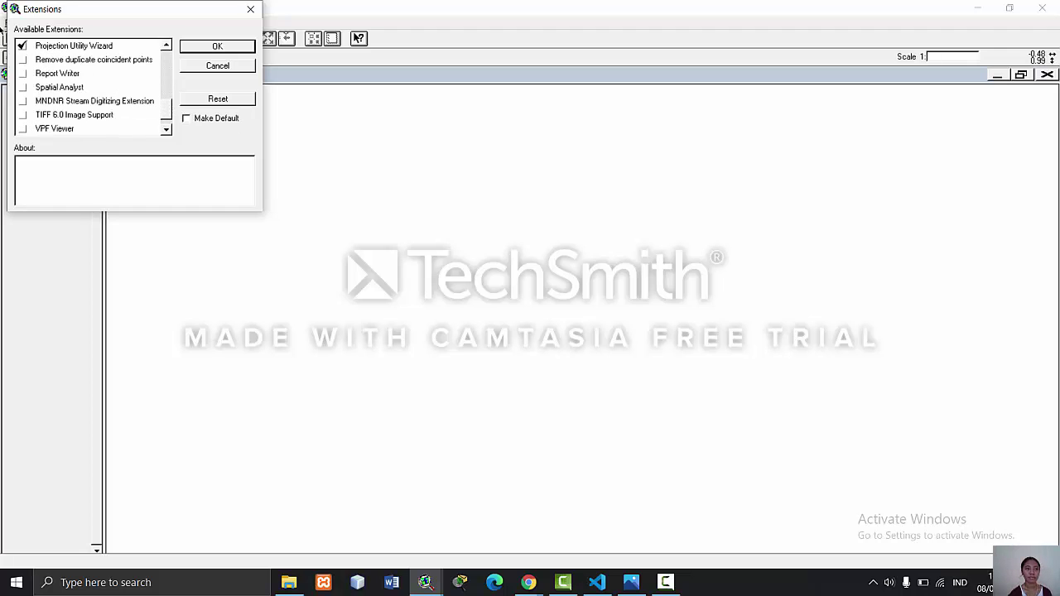
- Enable the Remove duplicate coincident points, Spatial Analyst, MNDNR Stream Digitizing, TIFF 6.0 Image Support, VPF Viewer and WG_Tools extensions
left_click(23, 59)
left_click(22, 87)
left_click(22, 101)
left_click(23, 115)
left_click(22, 128)
scroll(163, 115, "down", 1)
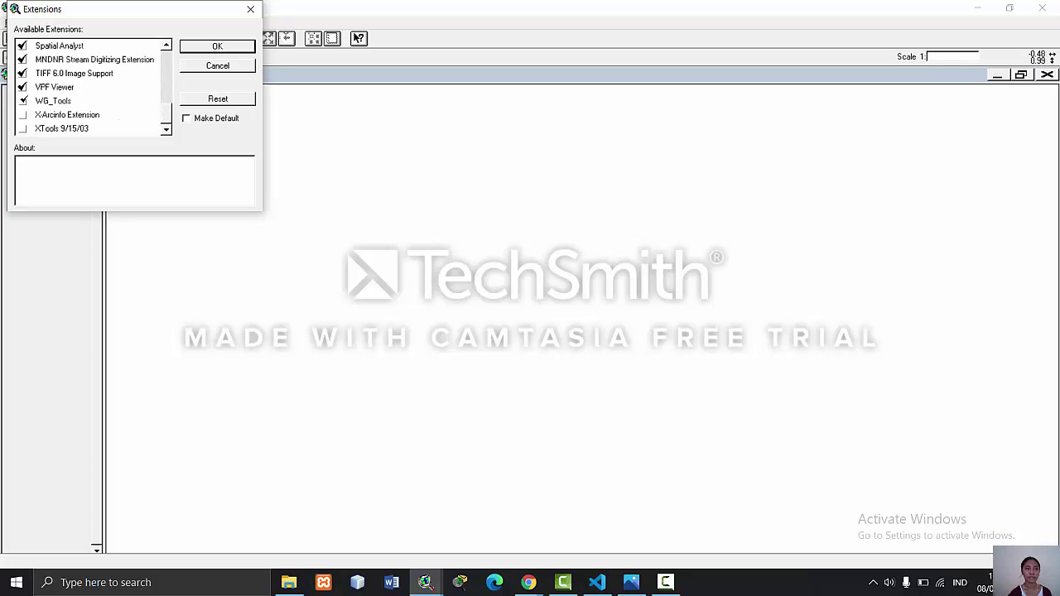
- Enable the X-Arcinfo Extension and XTools 9/15/03, apply the extension selection and dismiss the XTools defaults
left_click(22, 114)
left_click(22, 128)
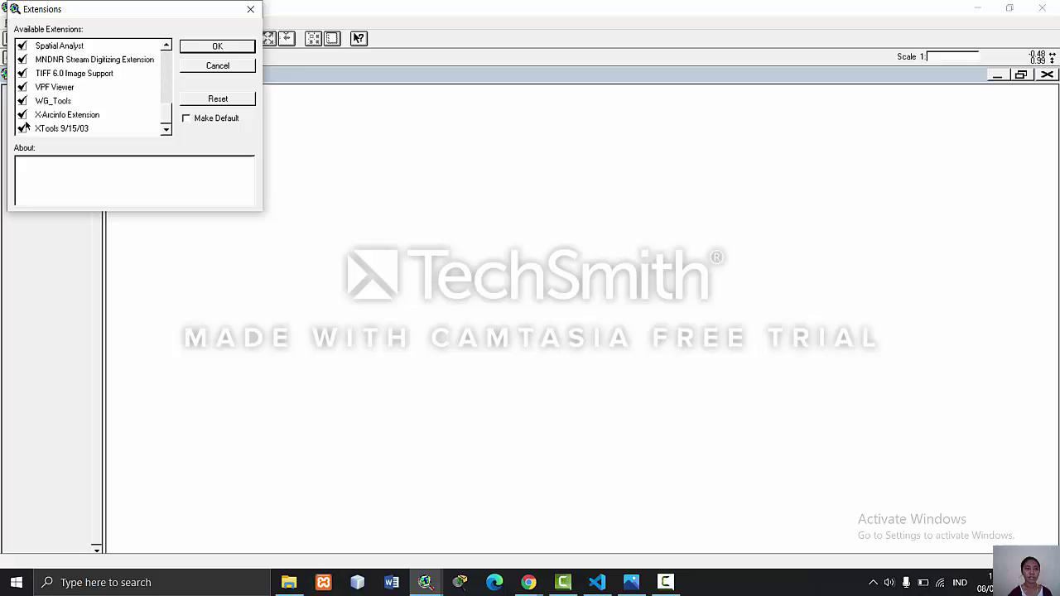
left_click(218, 46)
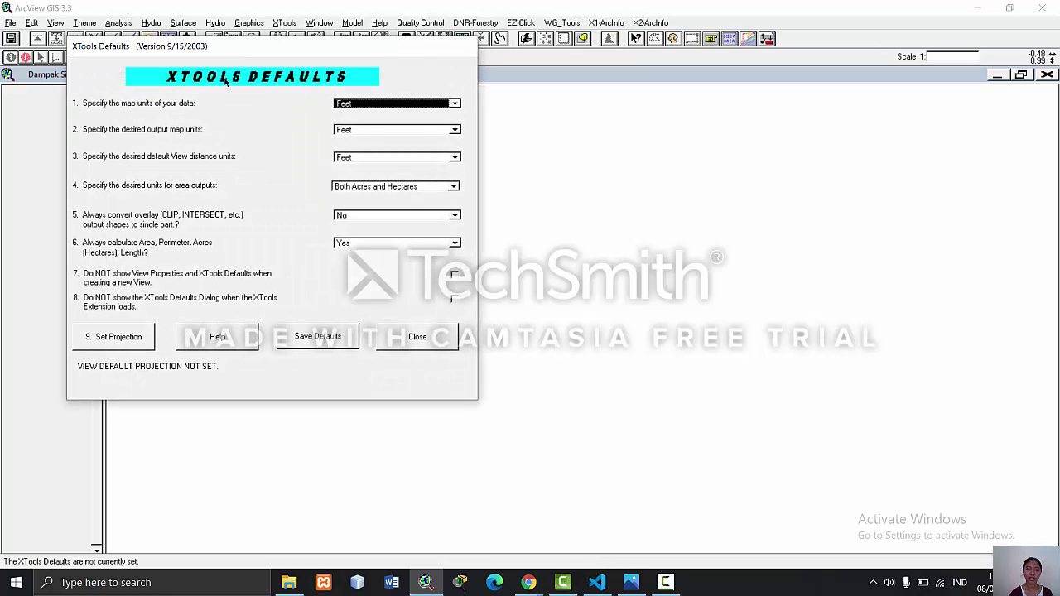
left_click(406, 348)
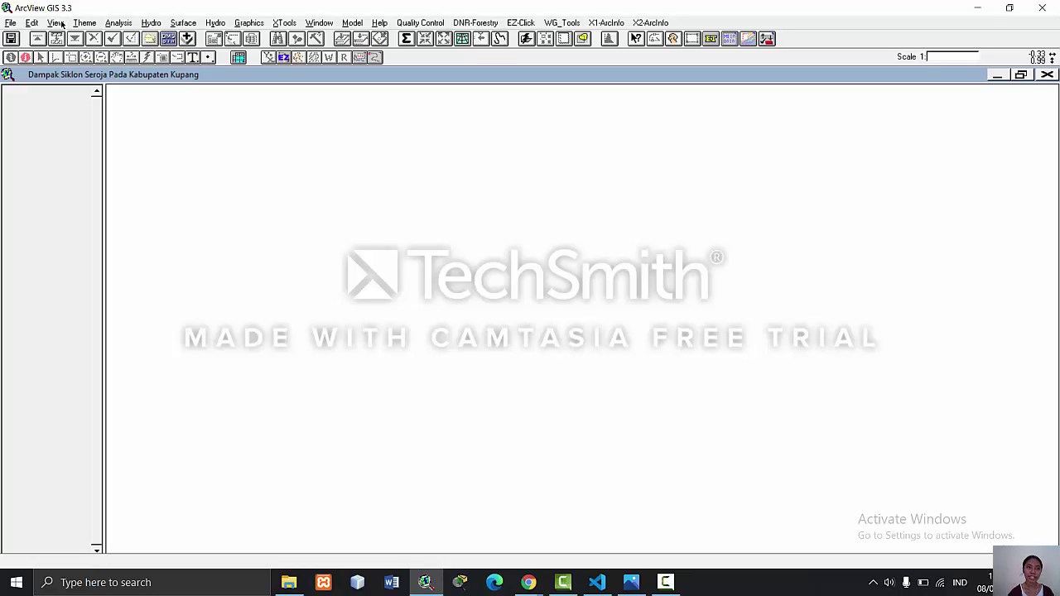
- Start adding a theme to the view and browse to the folder f:\peta kabupaten kupang
left_click(188, 39)
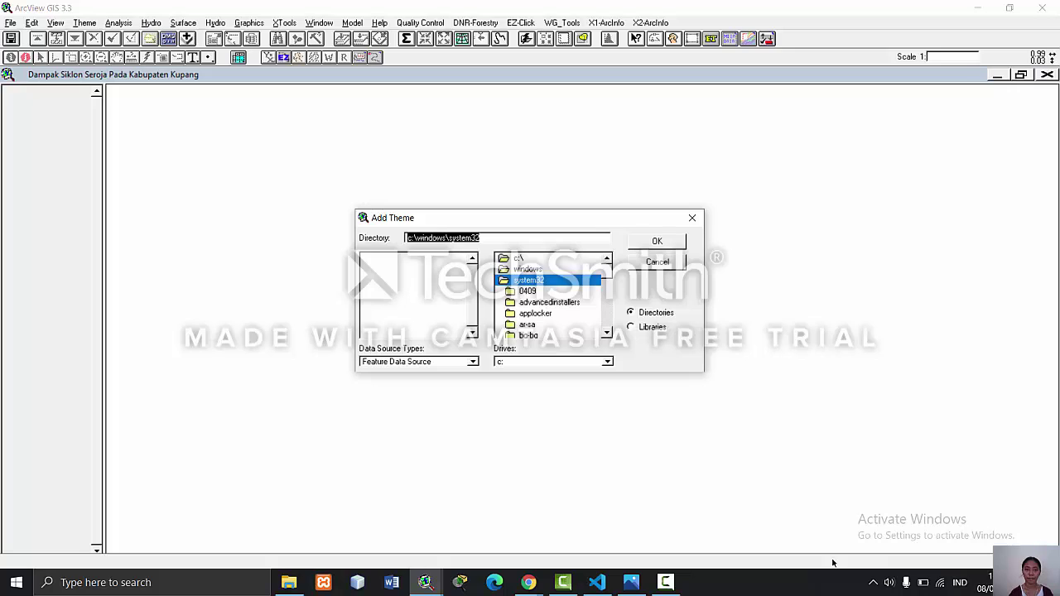
left_click(607, 363)
left_click(609, 396)
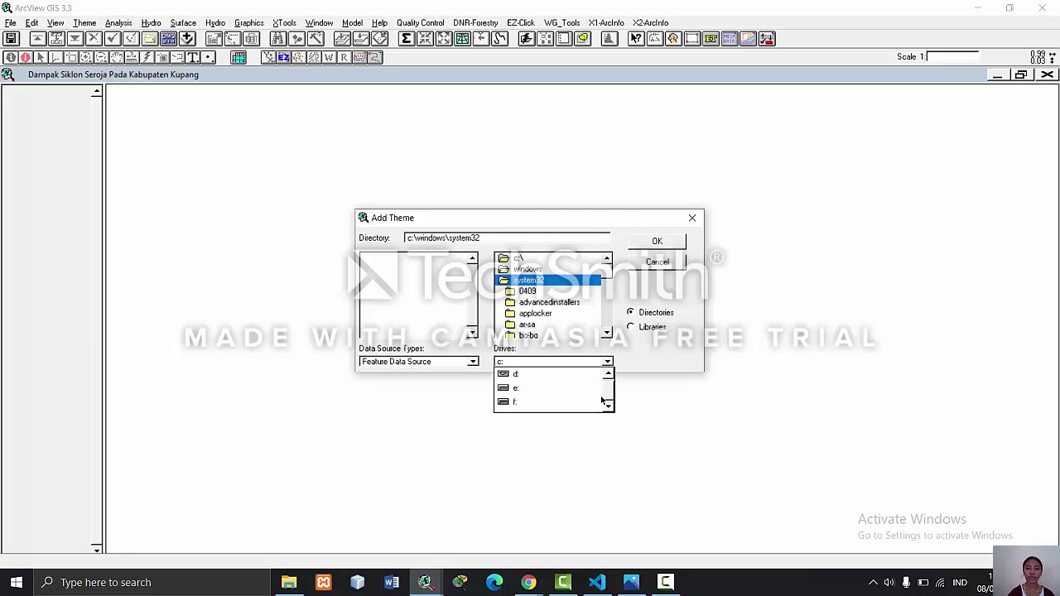
left_click(587, 402)
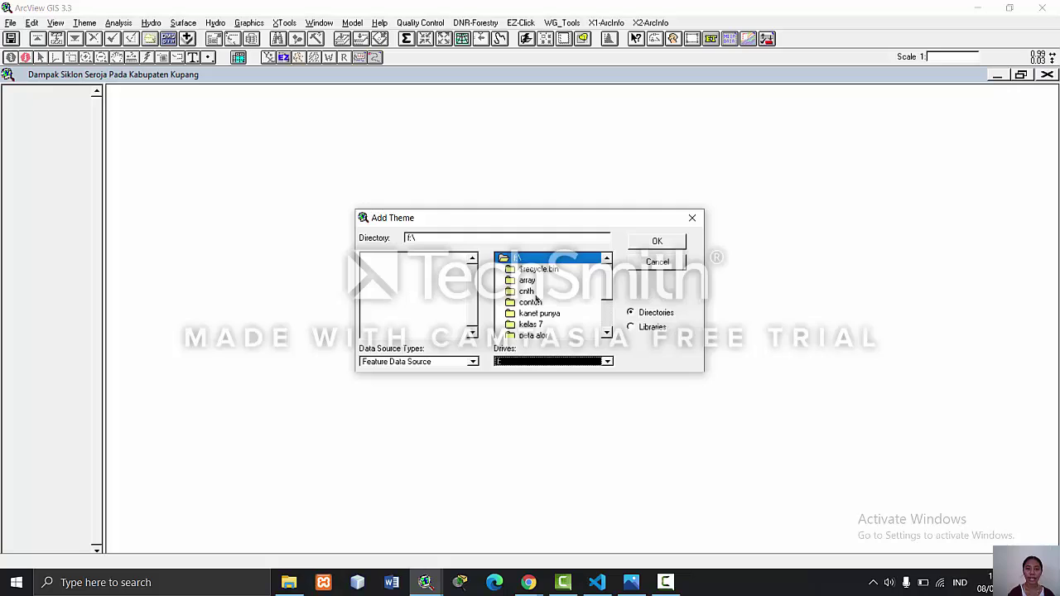
left_click_drag(607, 288, 606, 302)
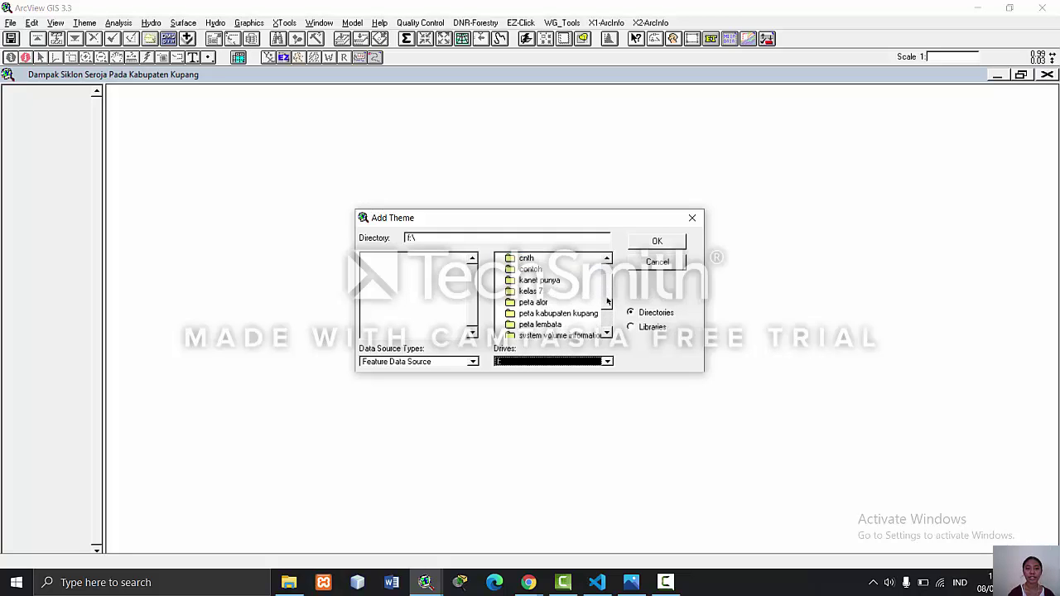
left_click(572, 323)
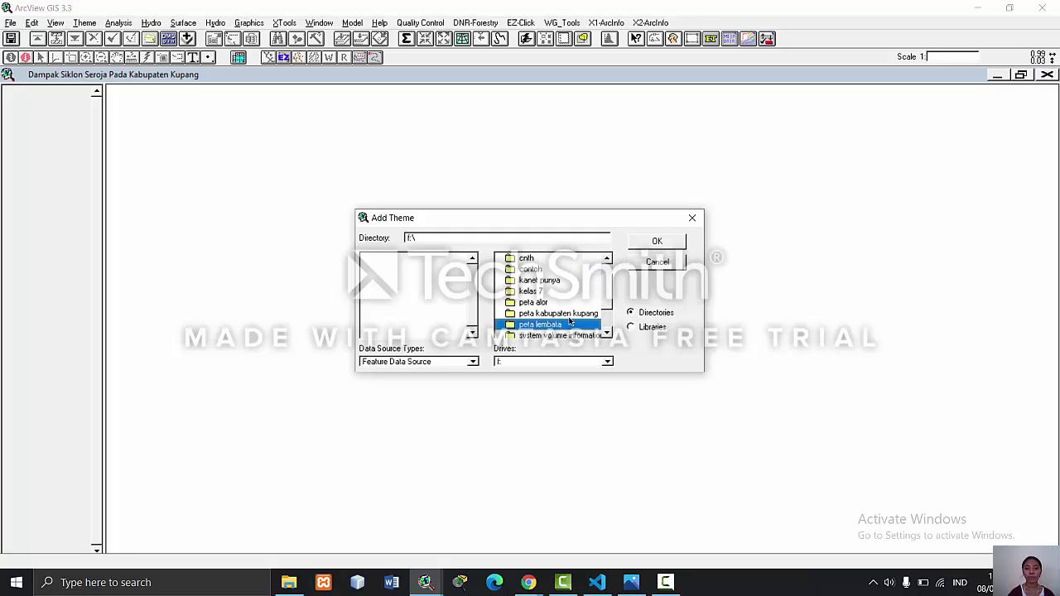
left_click(568, 316)
double_click(568, 316)
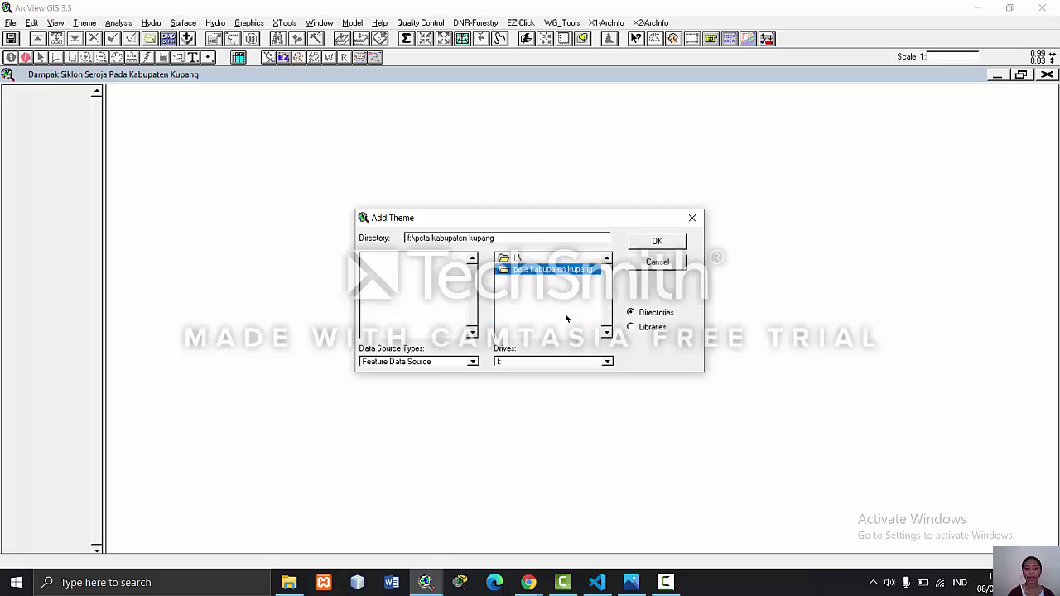
- Set the data source type to Image Data Source and add ku.jpg as a theme
left_click(439, 364)
left_click(435, 387)
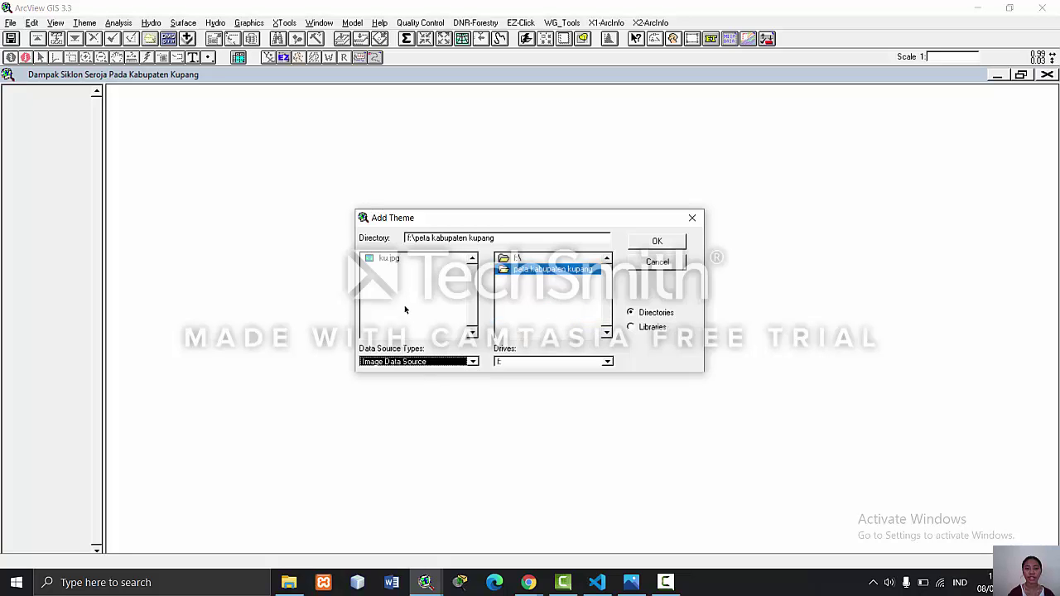
left_click(402, 259)
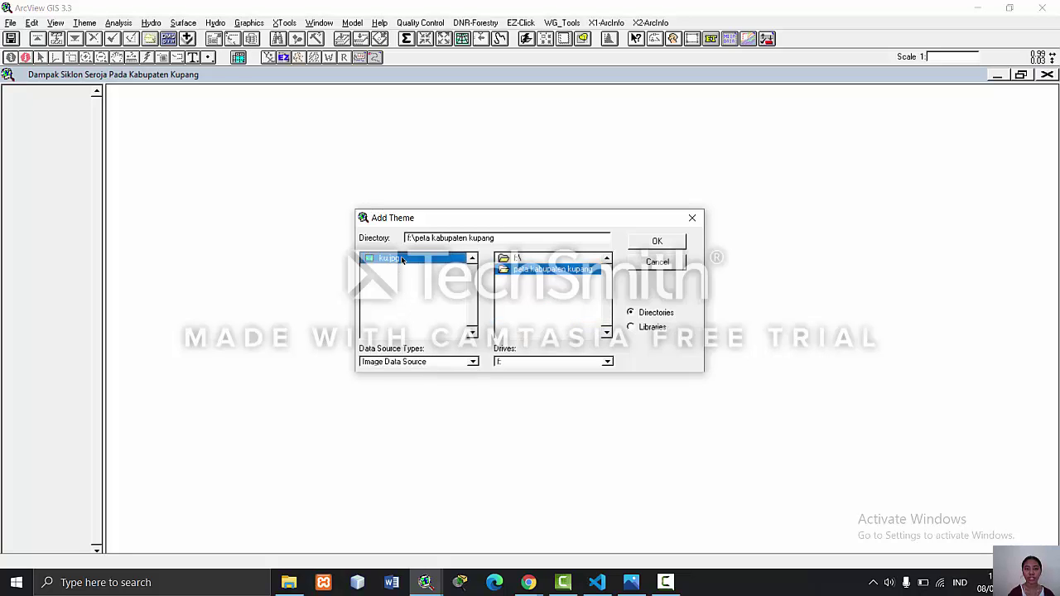
left_click(657, 242)
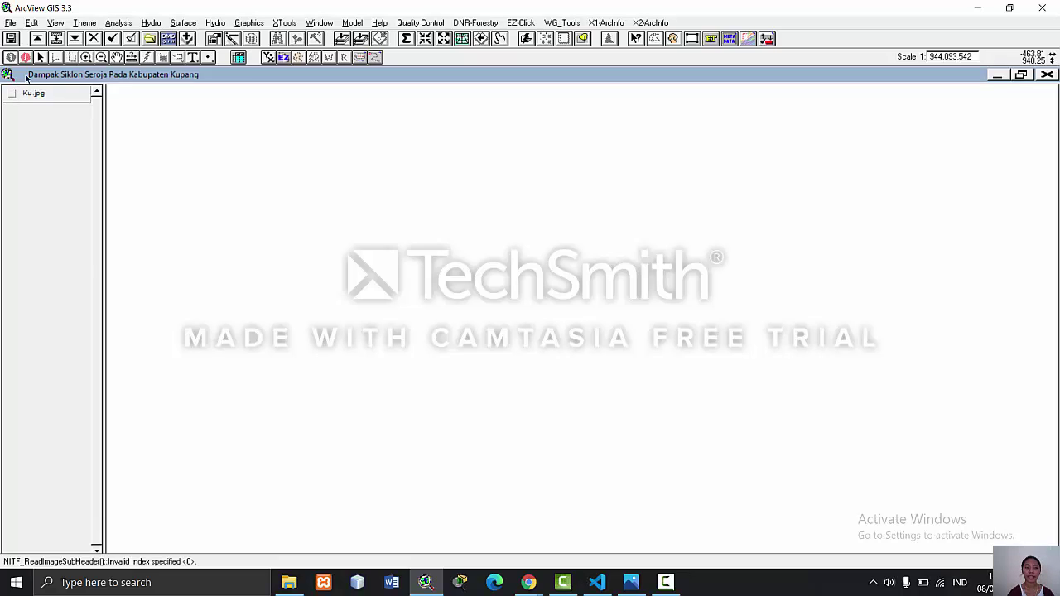
left_click(56, 24)
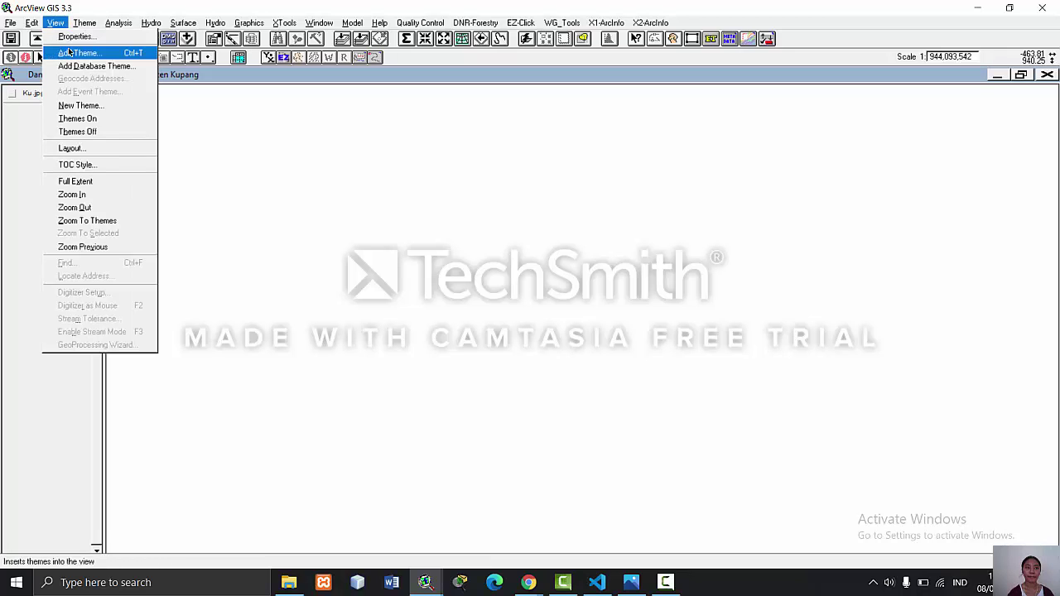
mouse_move(40, 26)
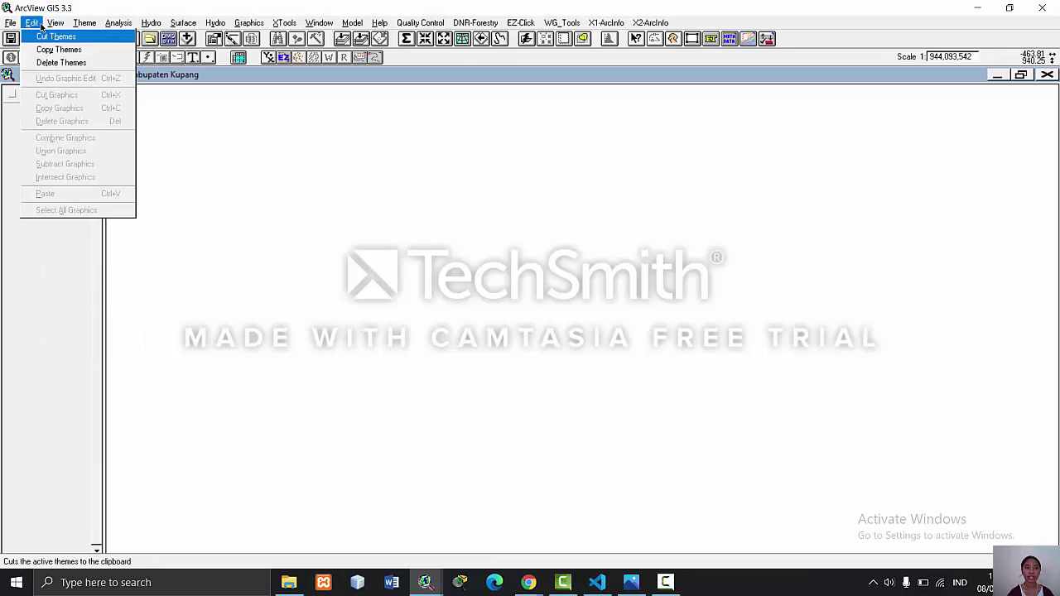
left_click(64, 49)
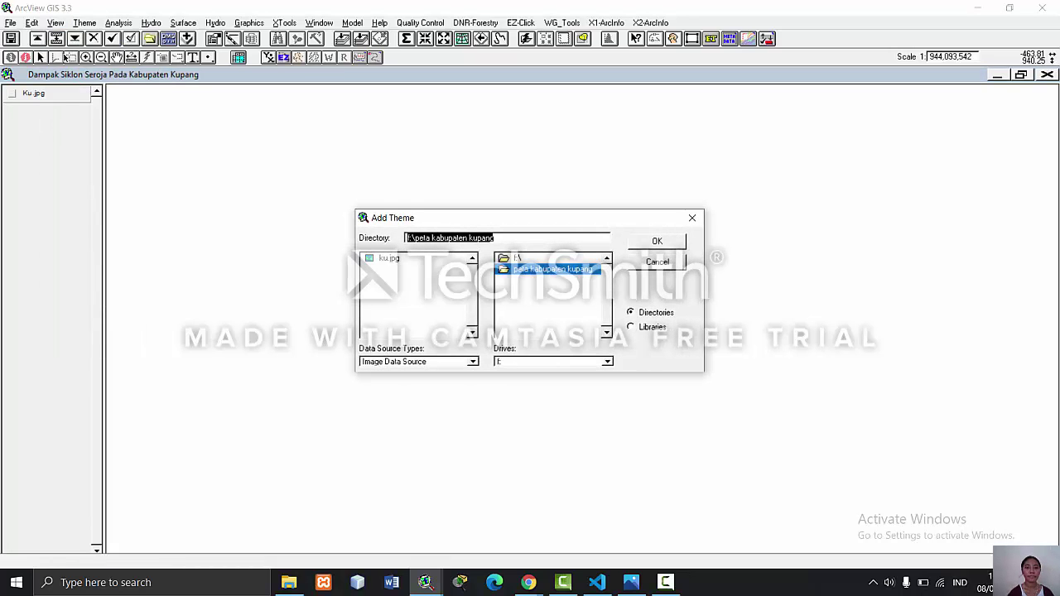
left_click(656, 262)
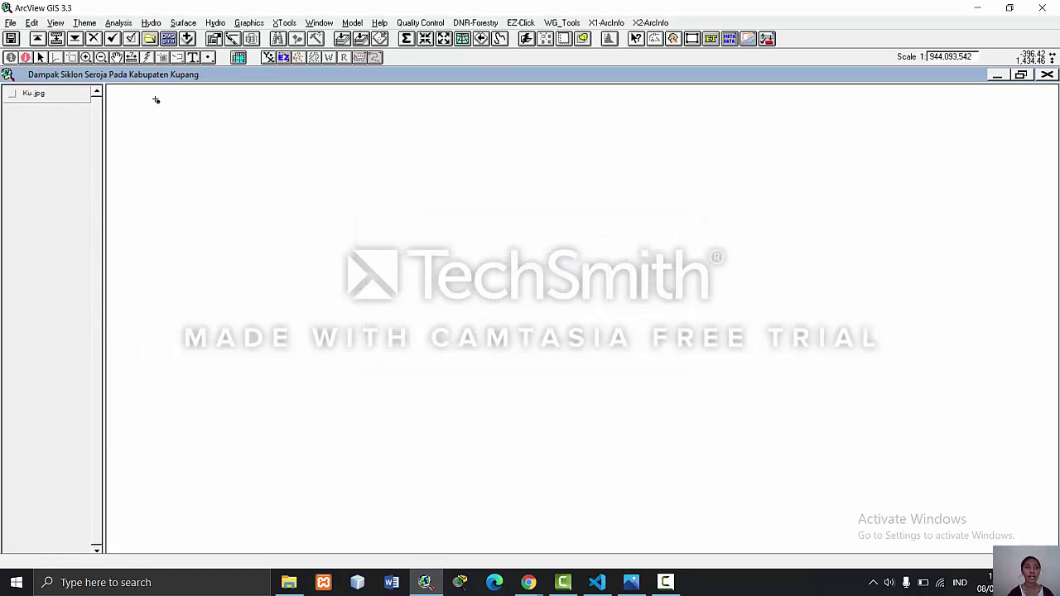
- Start a new theme for the view with the Polygon feature type
left_click(83, 23)
mouse_move(62, 27)
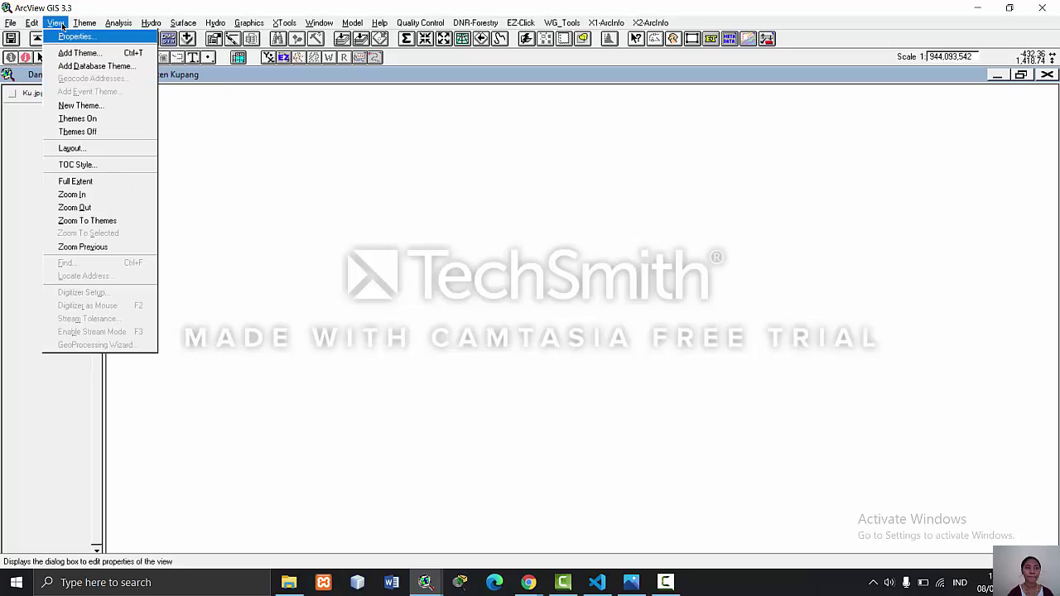
left_click(73, 106)
left_click(450, 315)
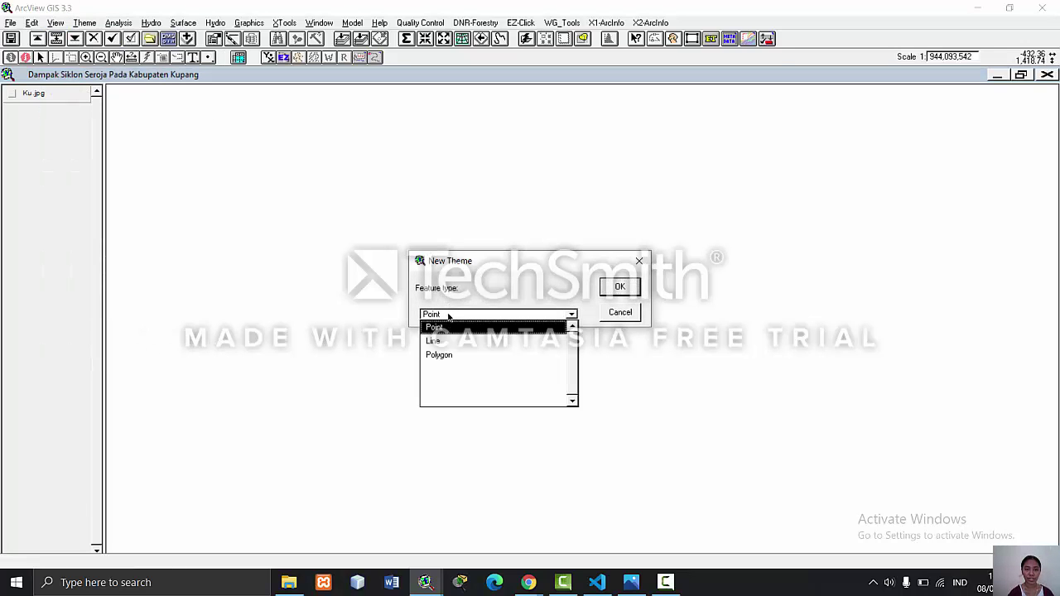
left_click(447, 355)
left_click(618, 286)
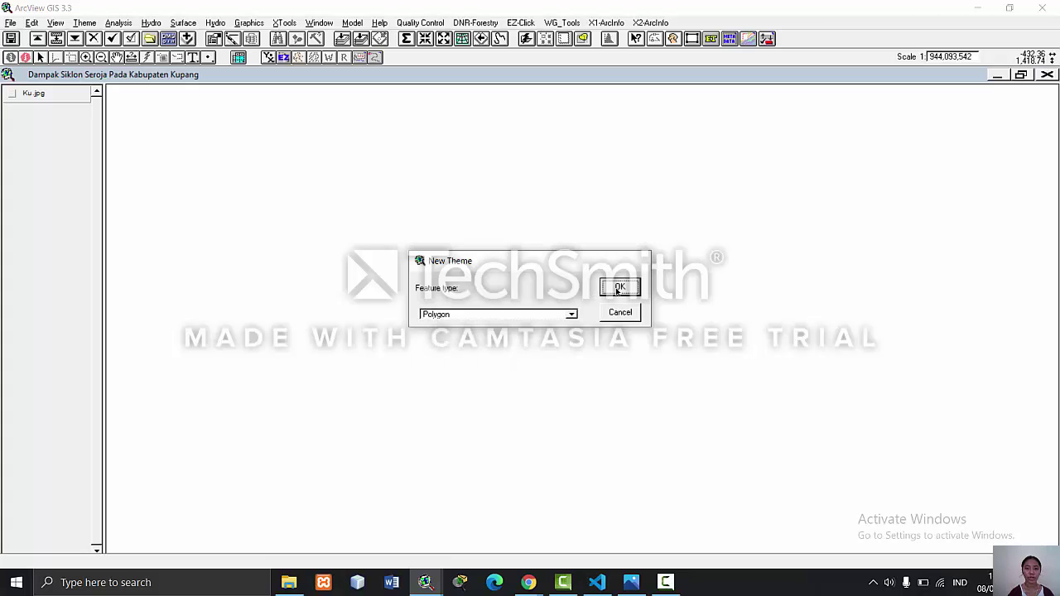
- Set the new theme's save location to the folder f:\peta kabupaten kupang
left_click(517, 367)
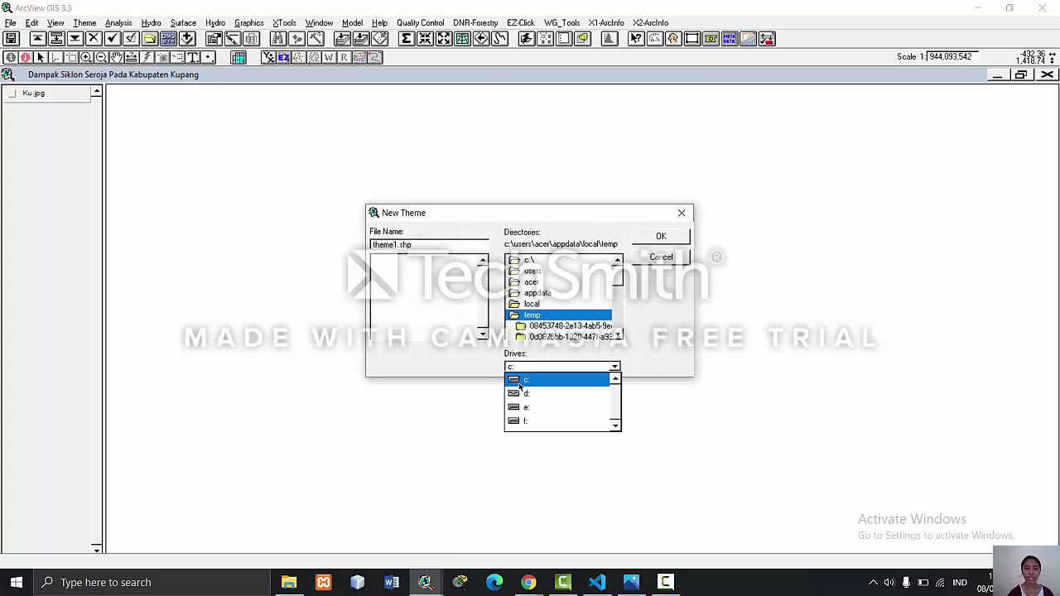
left_click(535, 415)
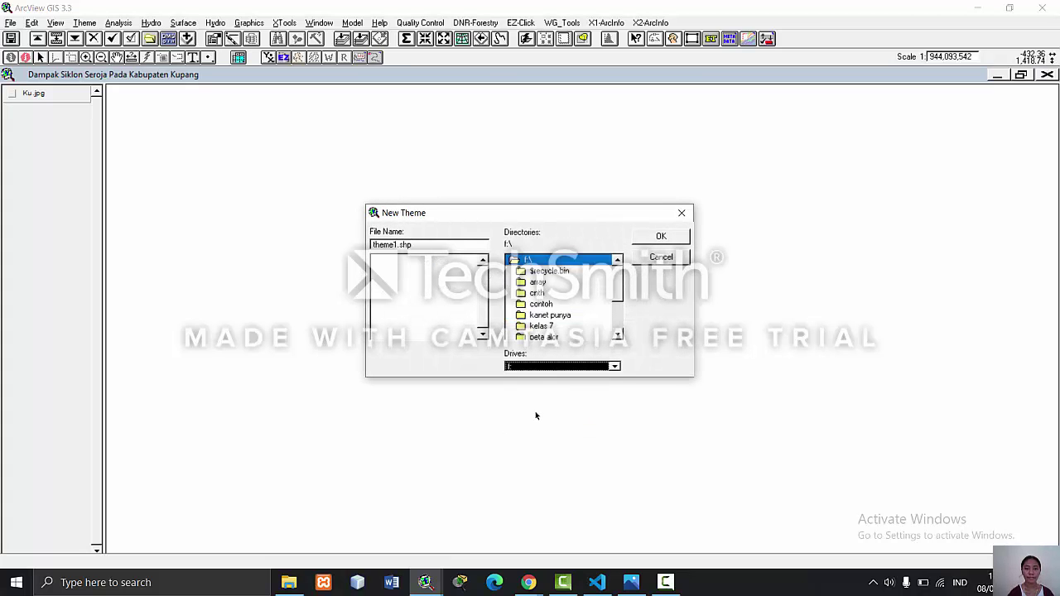
scroll(622, 298, "down", 2)
double_click(605, 311)
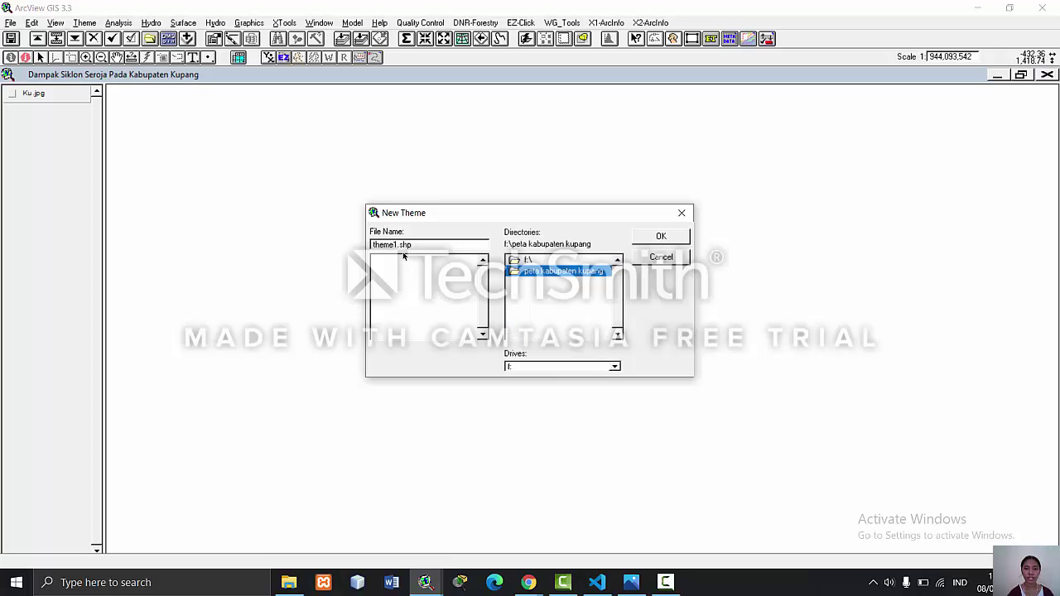
- Name the new theme's shapefile "kabupaten kupang.shp" and create the theme
double_click(396, 244)
type("KABUPATEN")
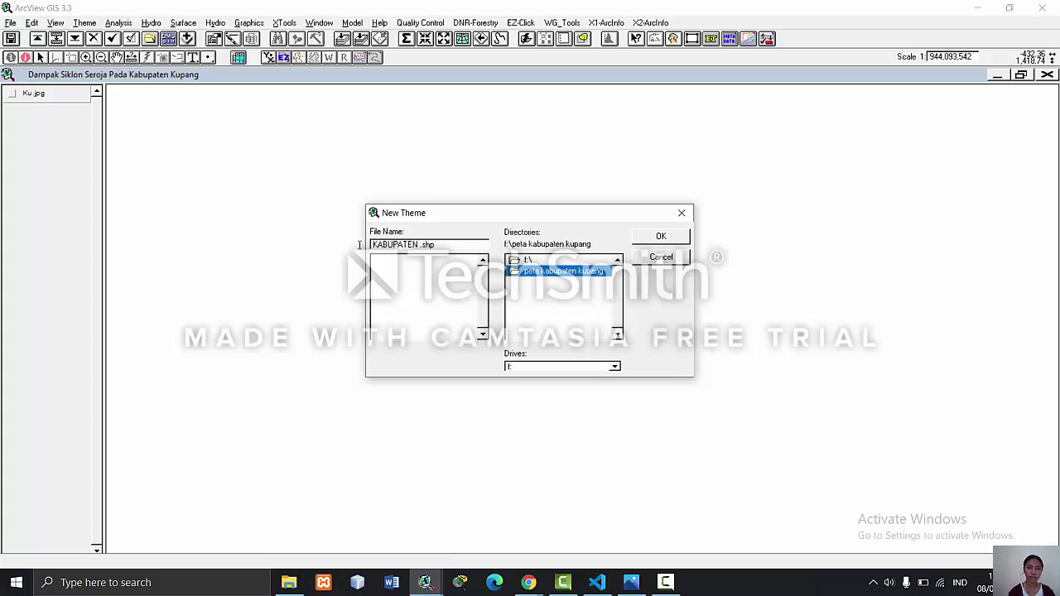
key("BackSpace")
key("BackSpace")
key("BackSpace")
key("BackSpace")
key("BackSpace")
key("BackSpace")
key("BackSpace")
key("BackSpace")
type("kabupaten")
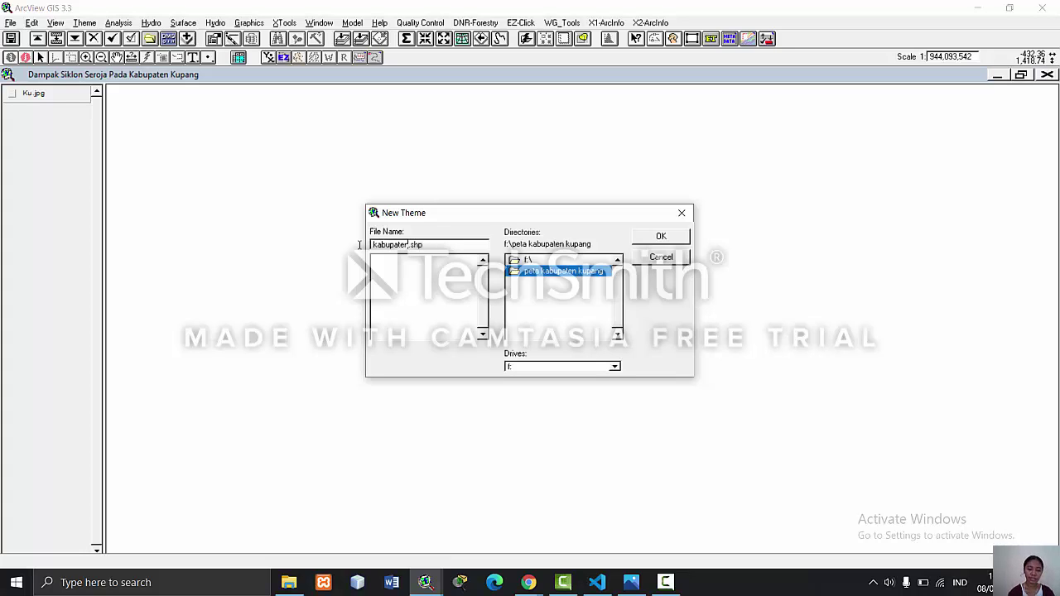
type(" kupang")
left_click(660, 238)
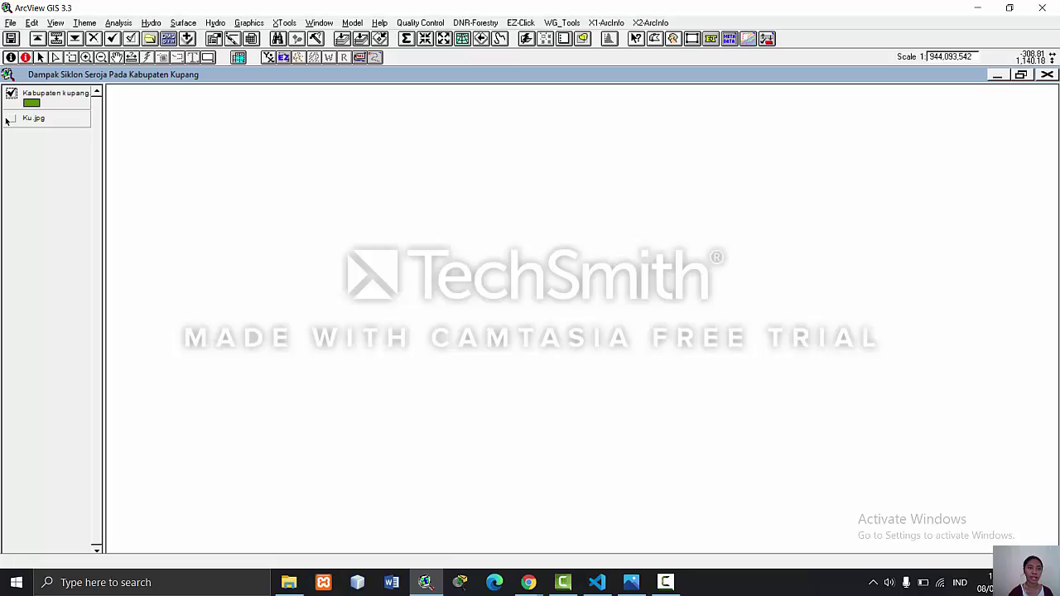
- Turn on the Ku.jpg theme and bring the northern part of the Kabupaten Kupang map into view
left_click(11, 118)
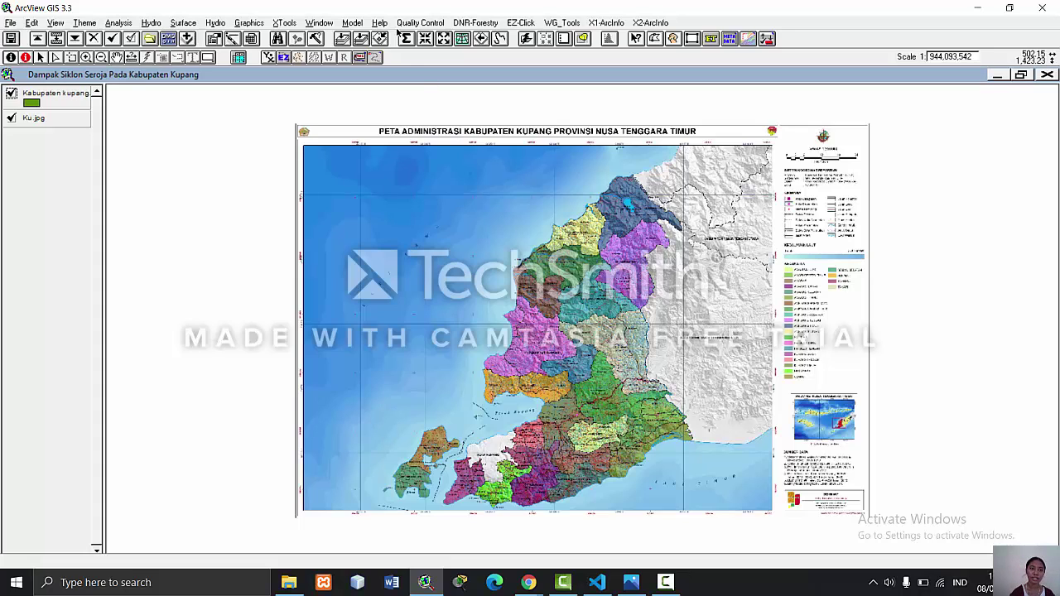
left_click(89, 60)
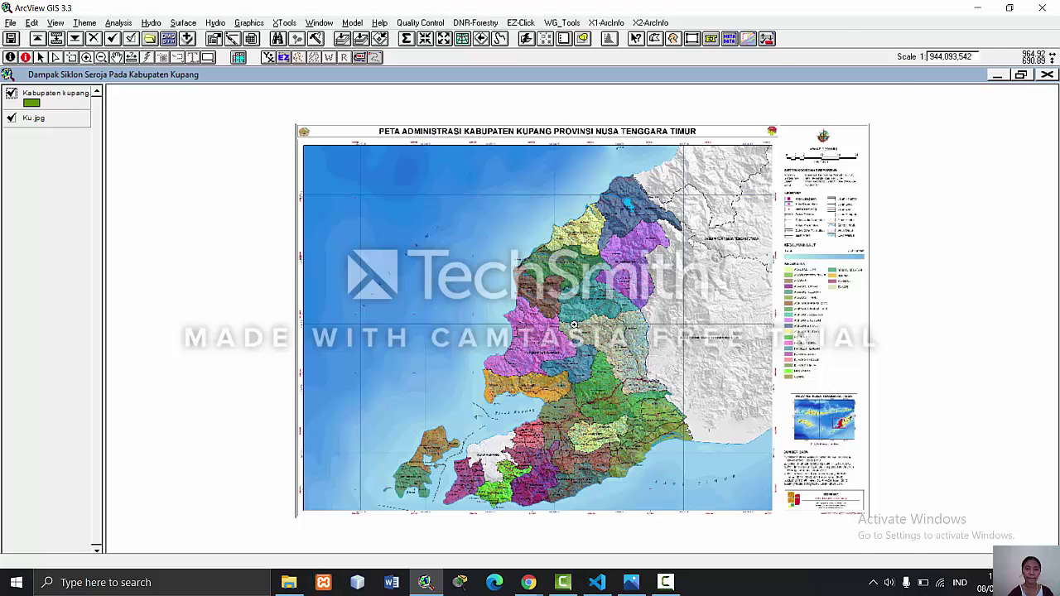
left_click(573, 324)
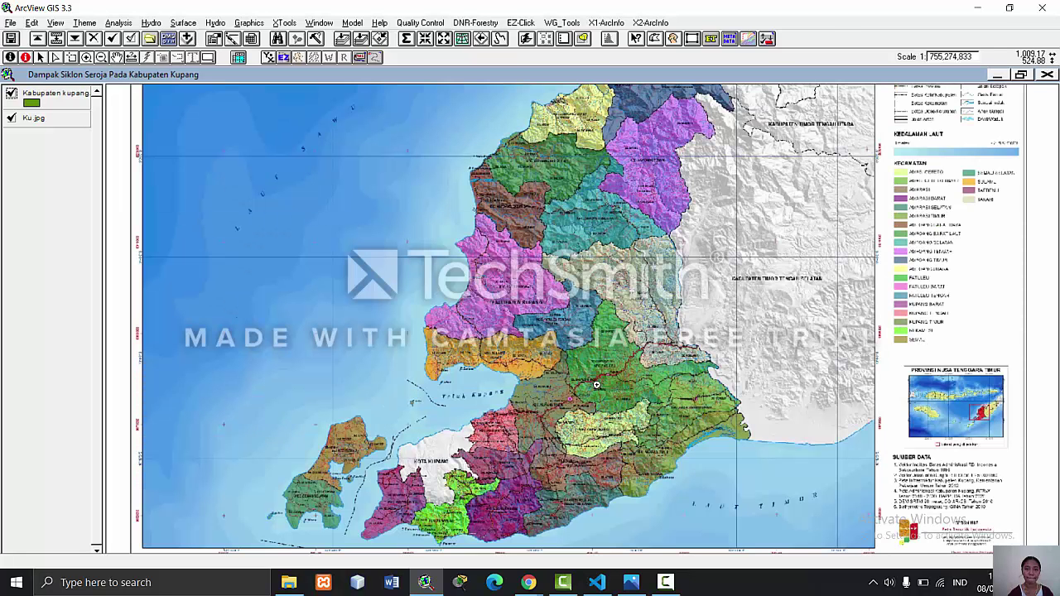
left_click(452, 345)
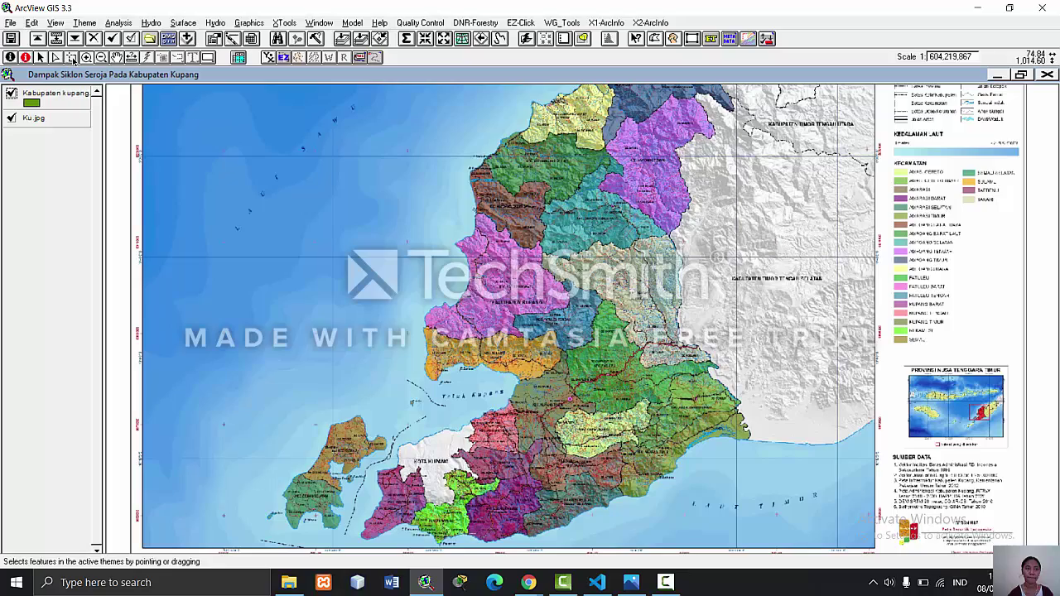
left_click_drag(598, 170, 488, 283)
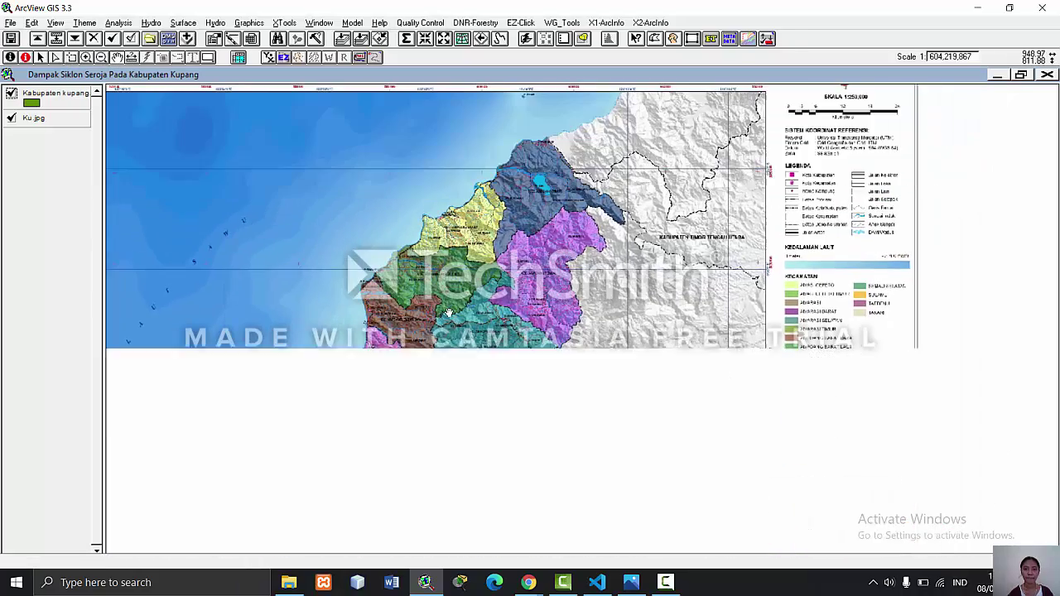
left_click_drag(538, 208, 525, 249)
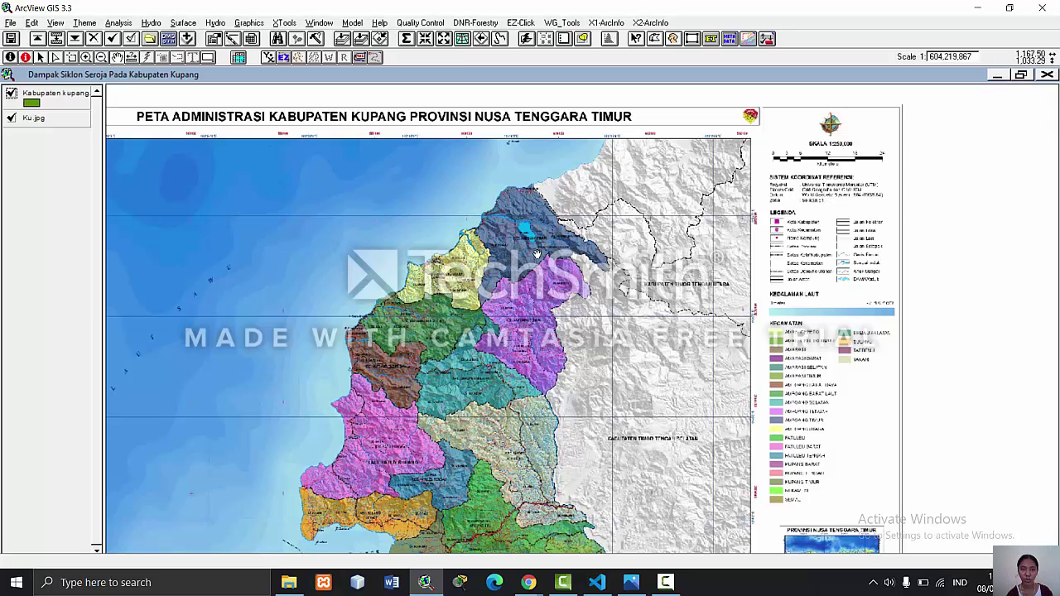
- Digitize the Kecamatan Amfoang Timur district as one closed polygon, tracing its borders and coastline on the Ku.jpg map
left_click(85, 57)
left_click(539, 278)
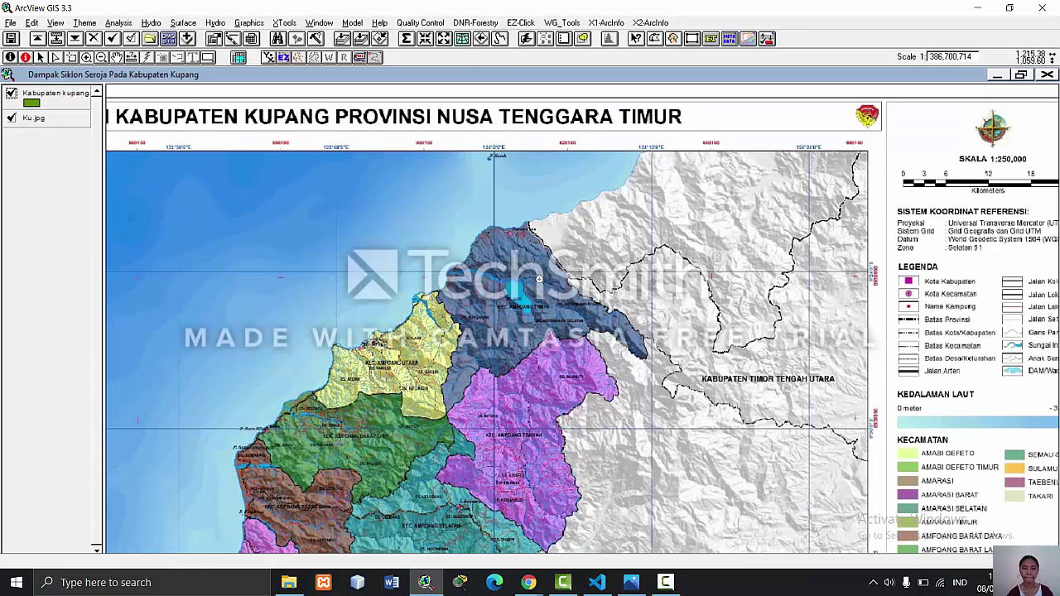
left_click(547, 364)
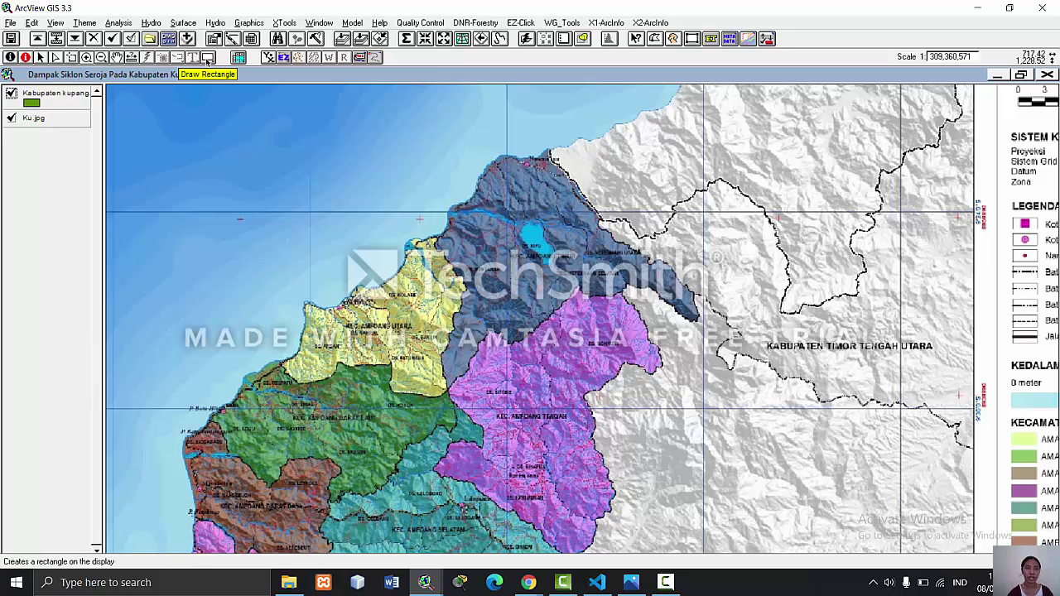
left_click_drag(207, 62, 207, 143)
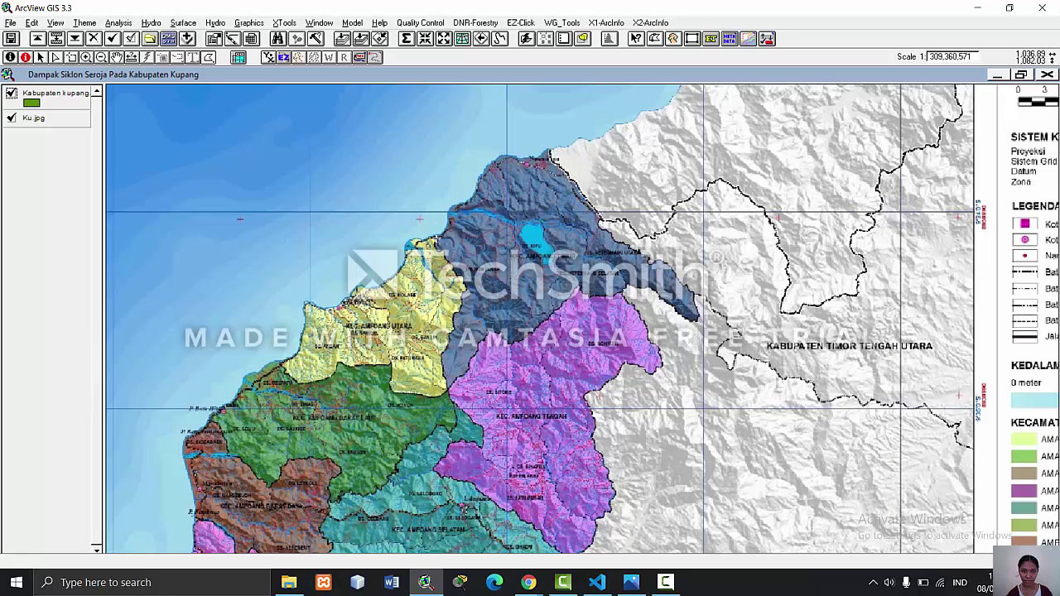
left_click(435, 241)
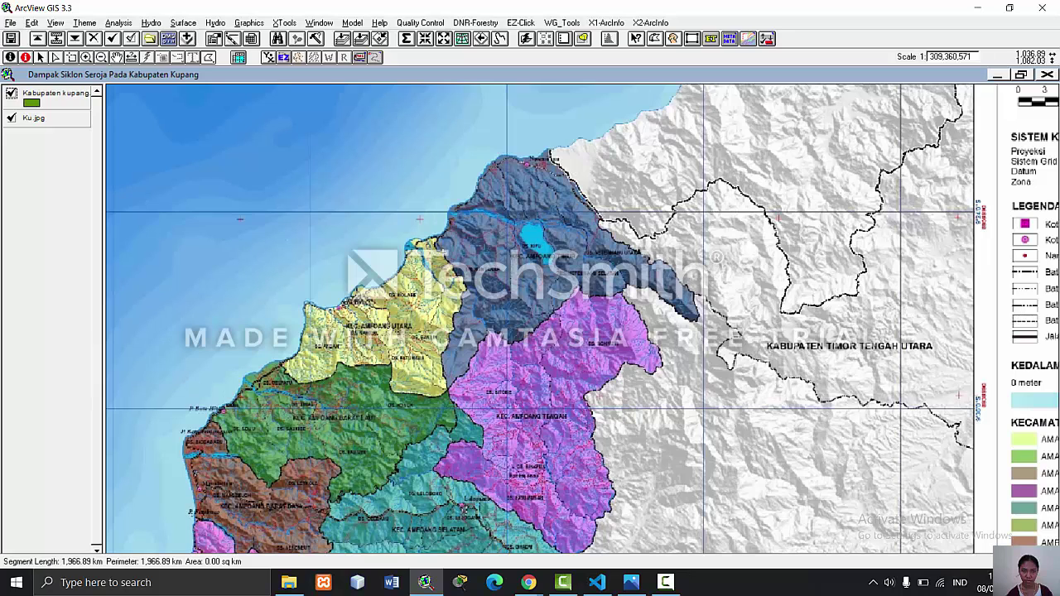
left_click(444, 253)
left_click(459, 292)
left_click(450, 327)
left_click(448, 355)
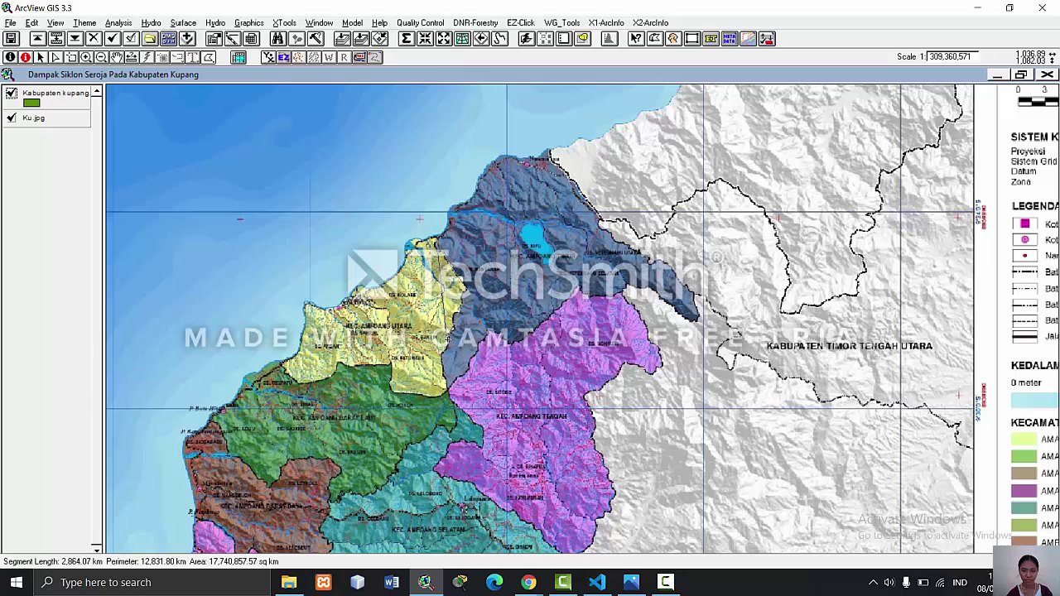
left_click(445, 376)
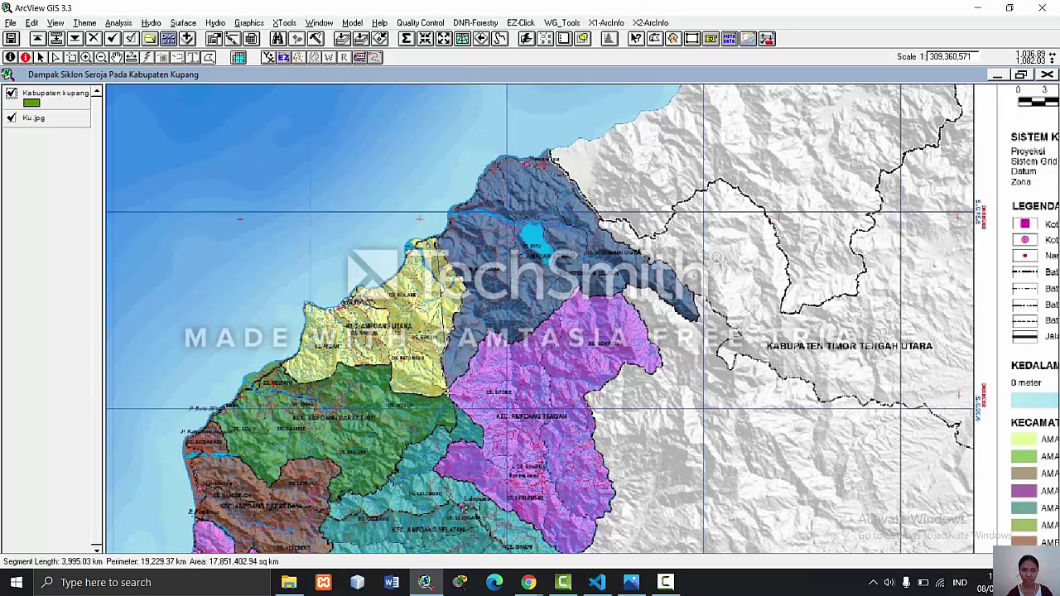
left_click(457, 378)
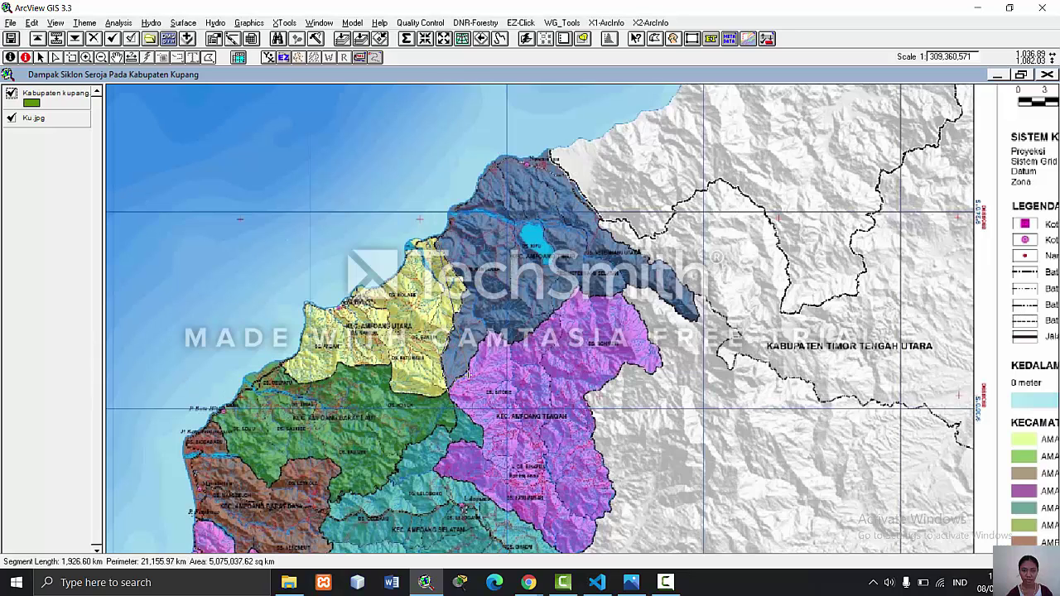
left_click(468, 367)
left_click(469, 365)
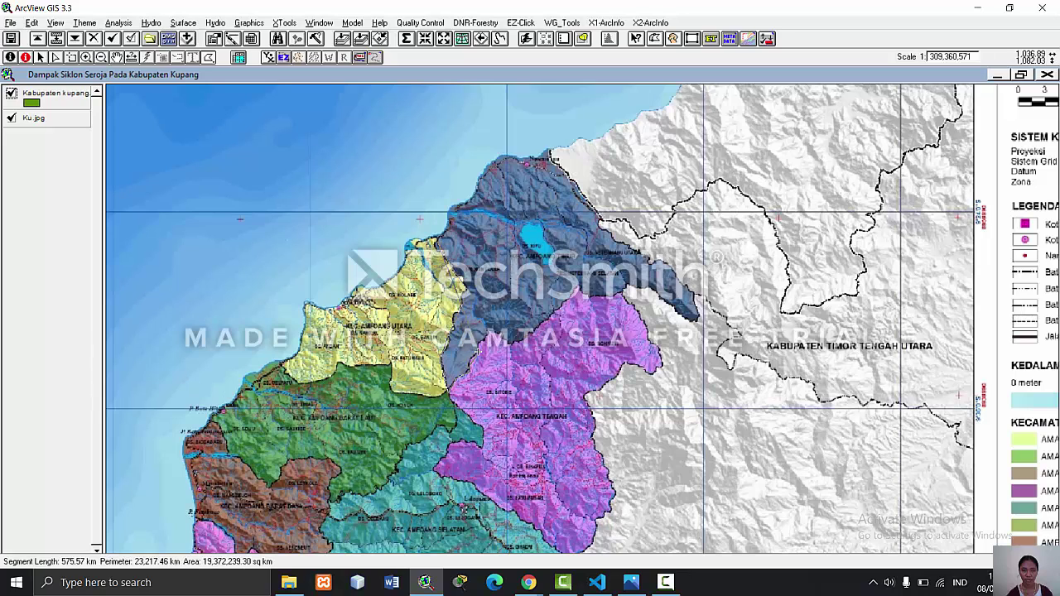
left_click(477, 353)
left_click(479, 342)
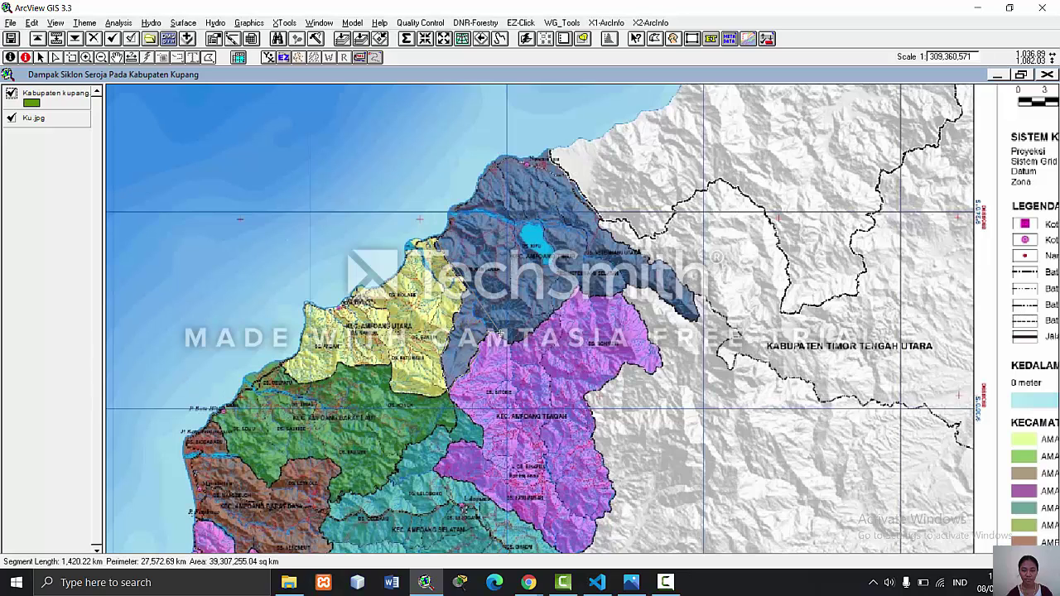
left_click(493, 328)
left_click(548, 316)
left_click(563, 300)
left_click(579, 288)
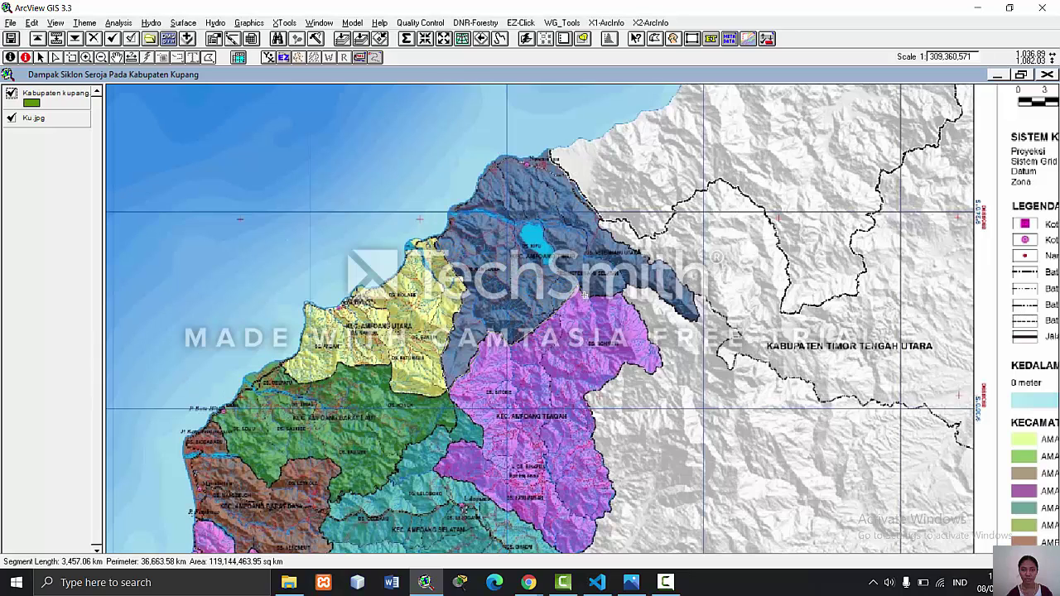
left_click(590, 297)
left_click(621, 290)
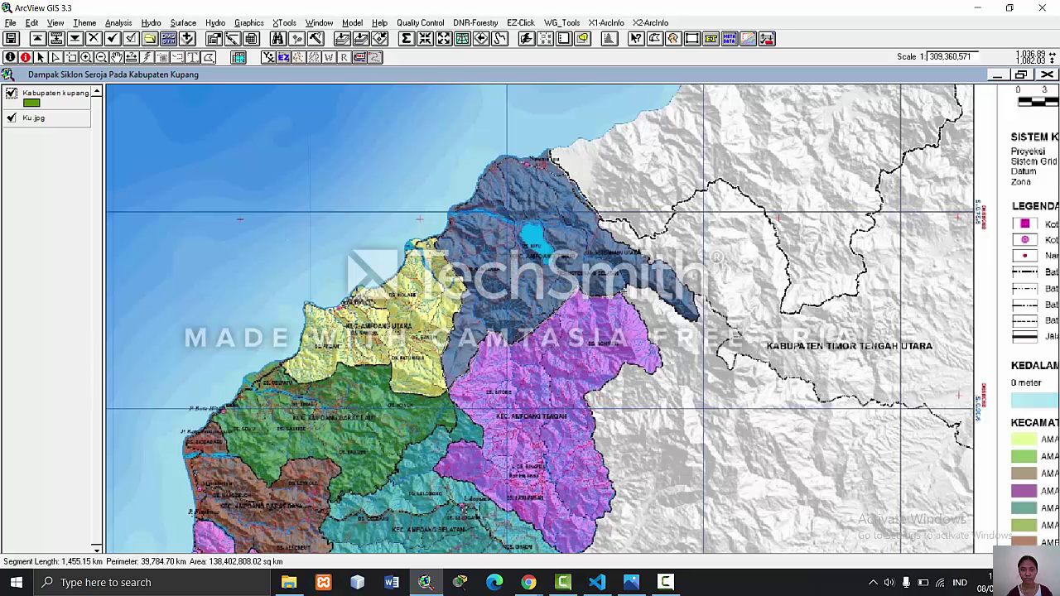
left_click(626, 285)
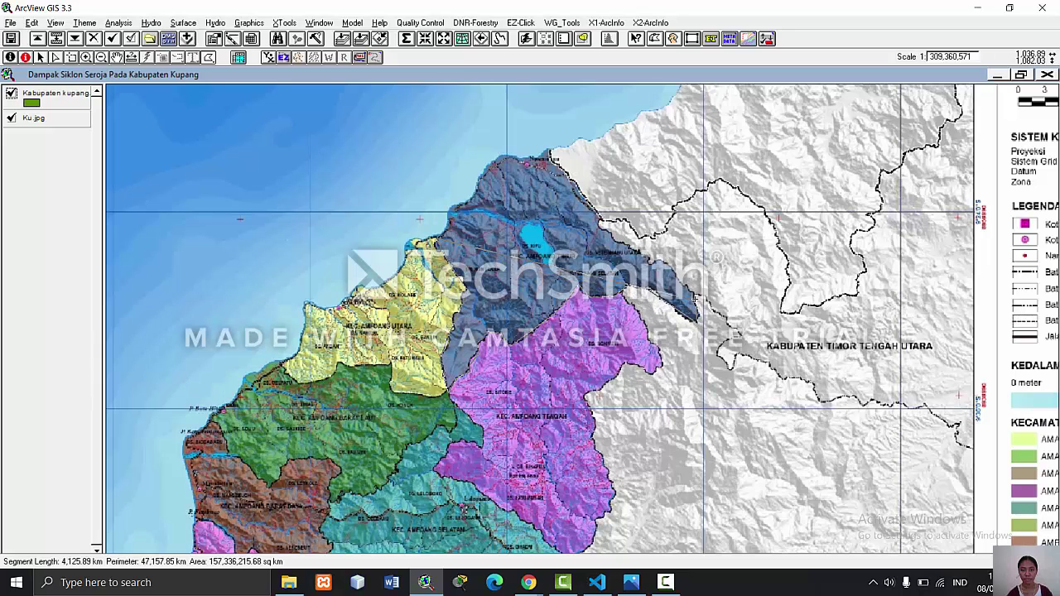
left_click(697, 318)
left_click(683, 287)
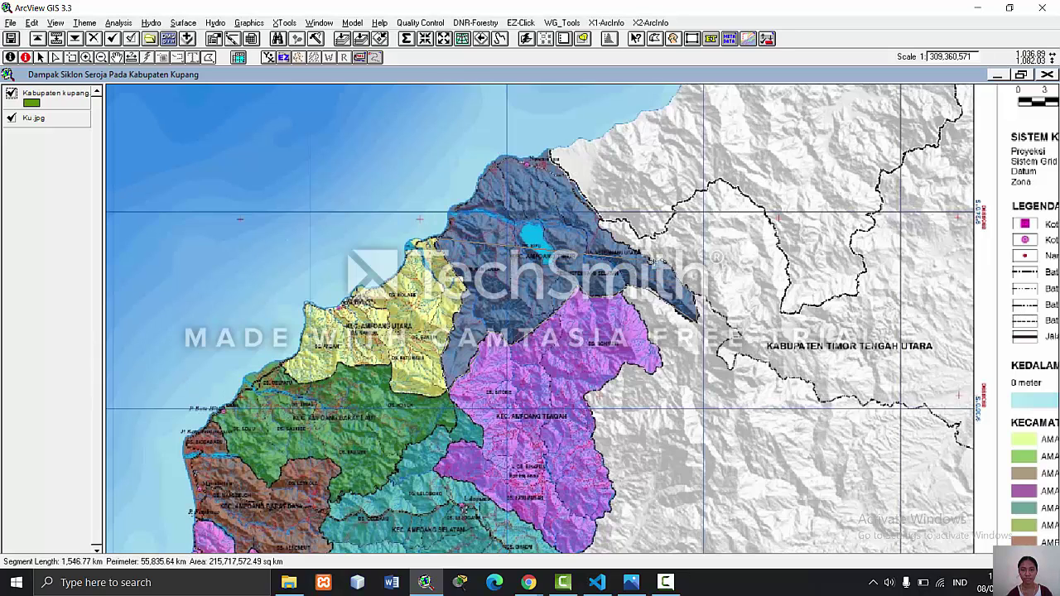
left_click(651, 258)
double_click(648, 258)
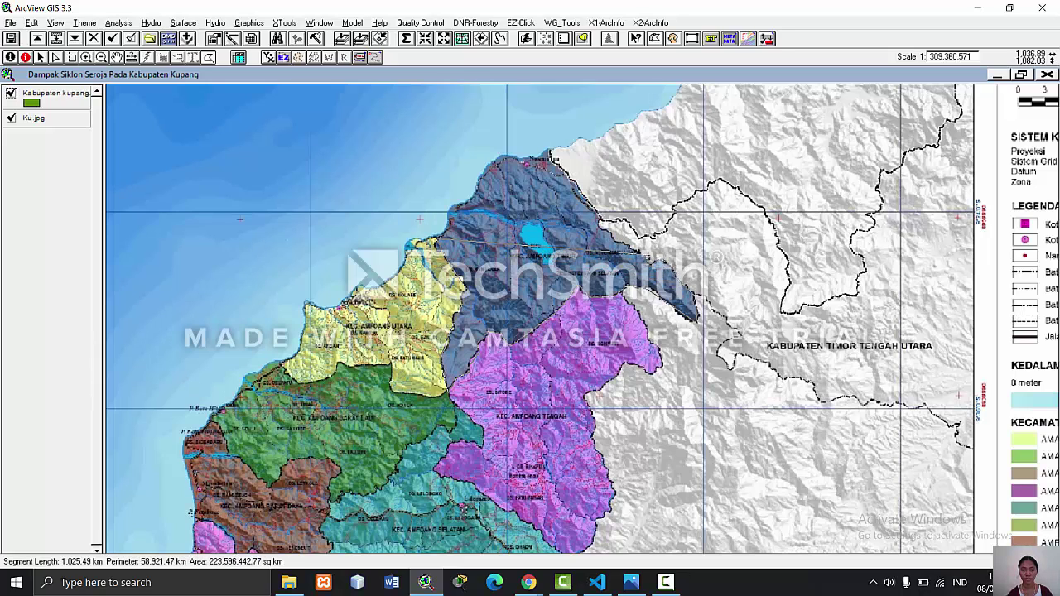
left_click(609, 236)
left_click(601, 229)
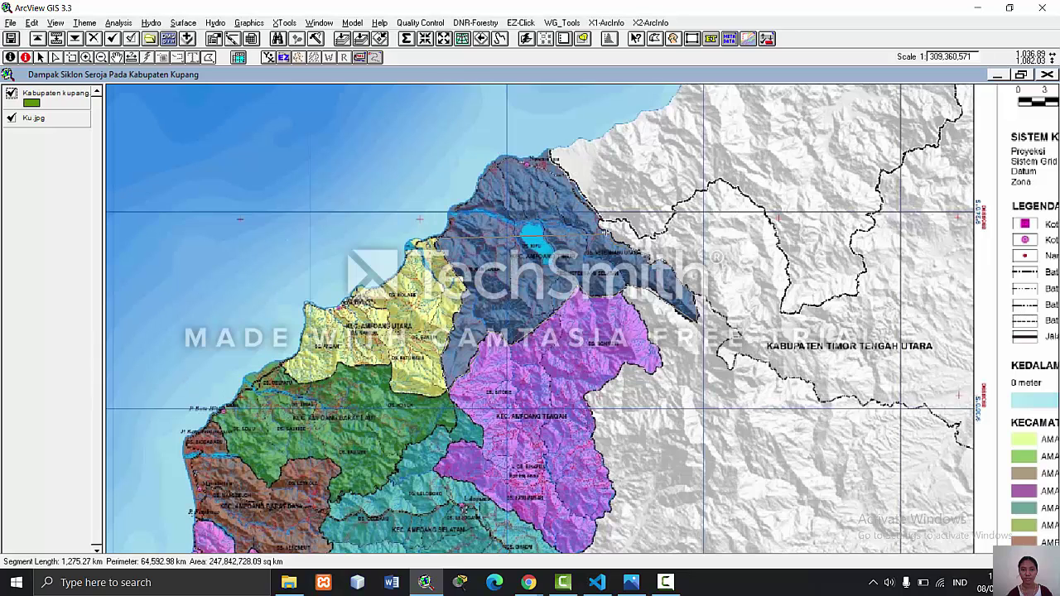
left_click(593, 222)
left_click(598, 221)
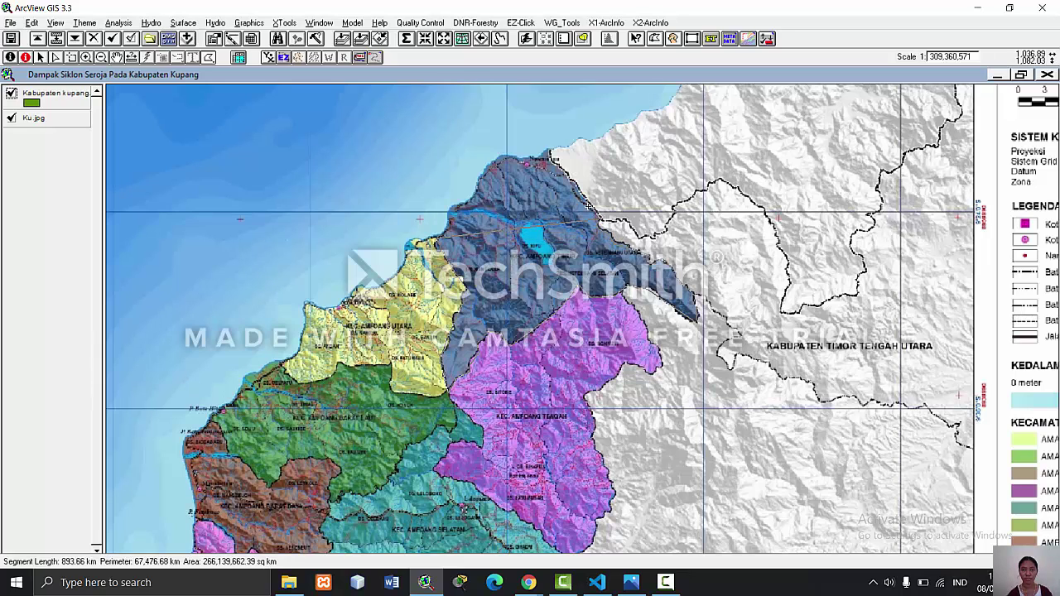
left_click(580, 192)
left_click(571, 183)
left_click(565, 172)
left_click(556, 165)
left_click(546, 163)
left_click(549, 149)
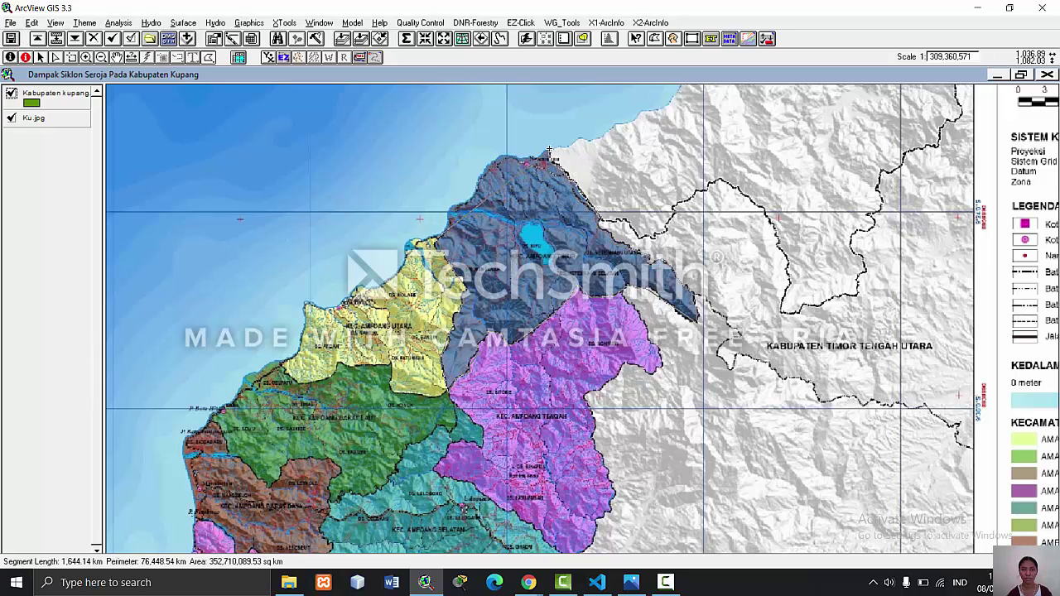
left_click(536, 156)
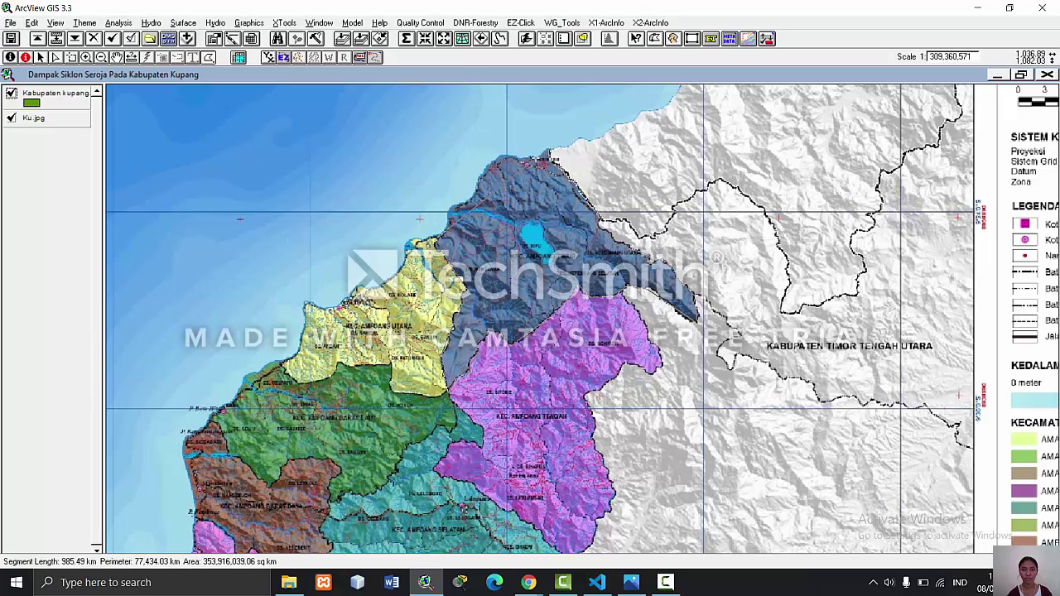
left_click(509, 156)
left_click(491, 157)
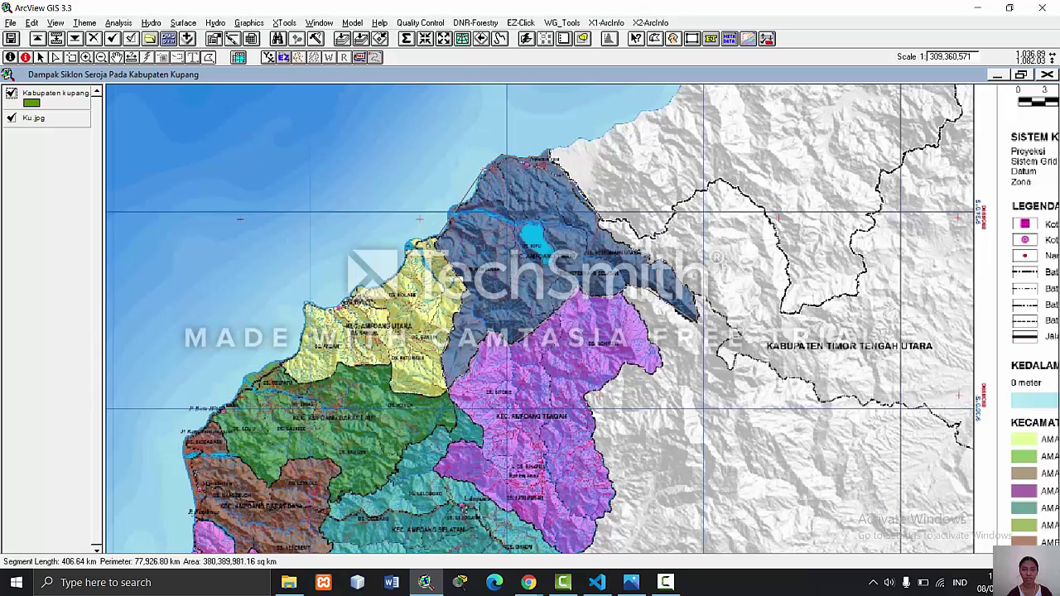
left_click(475, 180)
left_click(457, 209)
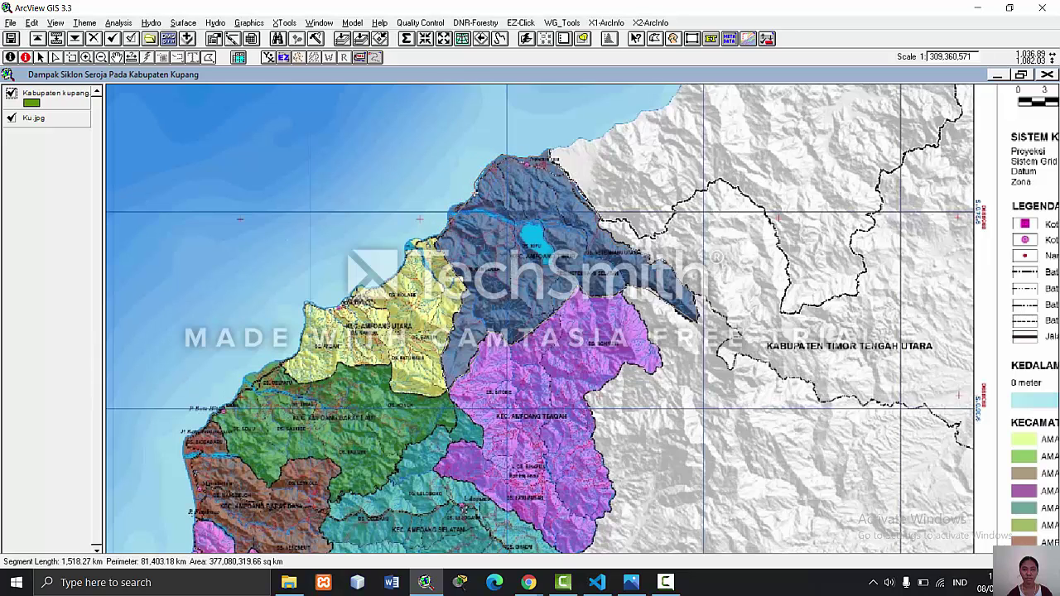
left_click(464, 203)
left_click(448, 206)
left_click(444, 217)
left_click(442, 232)
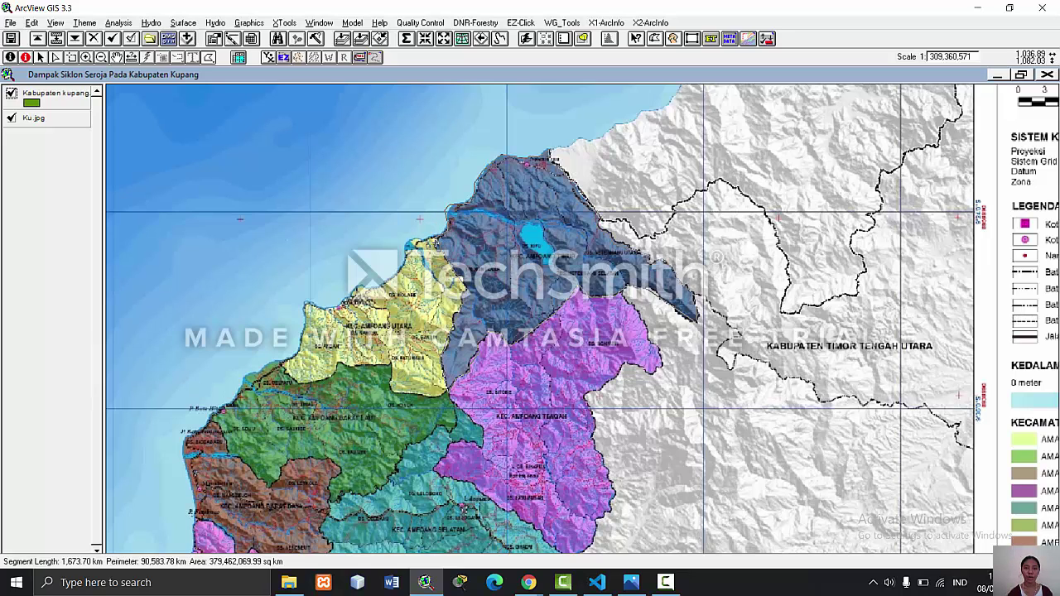
double_click(433, 242)
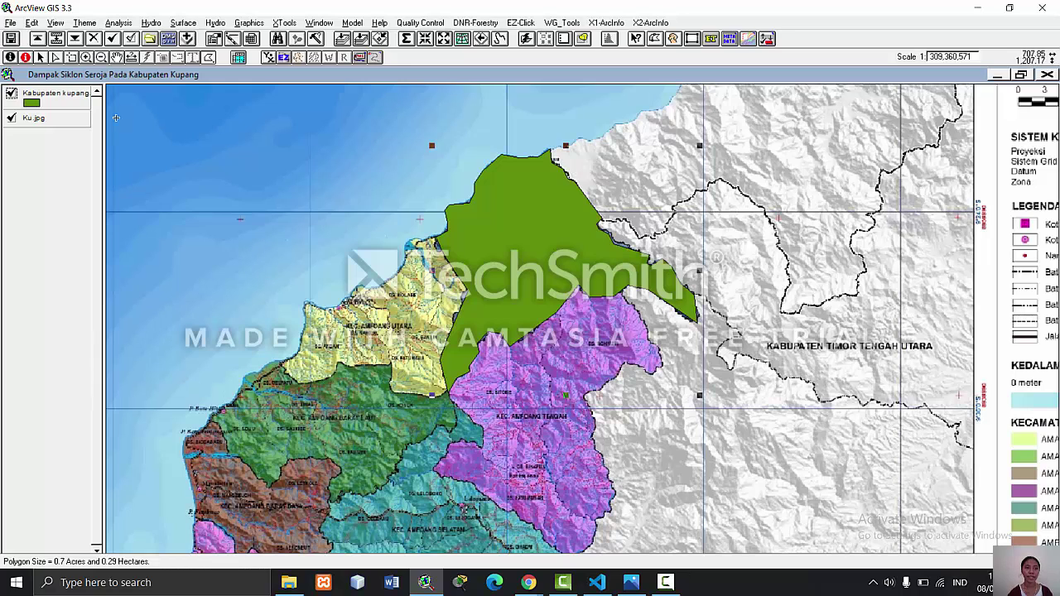
- Change the Kabupaten kupang.shp theme's single symbol to the empty fill pattern and apply it
double_click(51, 102)
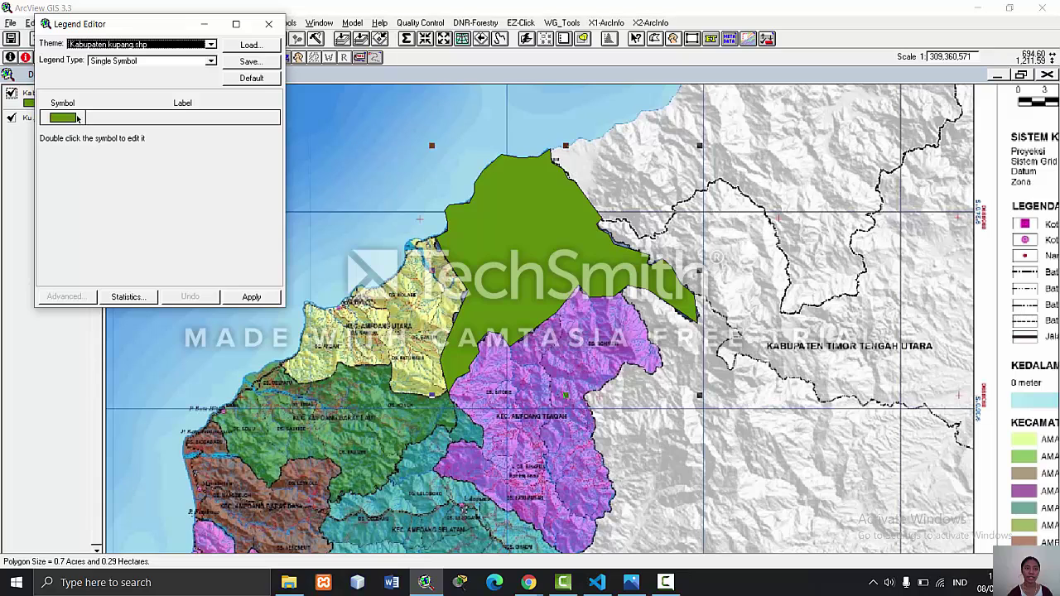
double_click(70, 119)
left_click(135, 123)
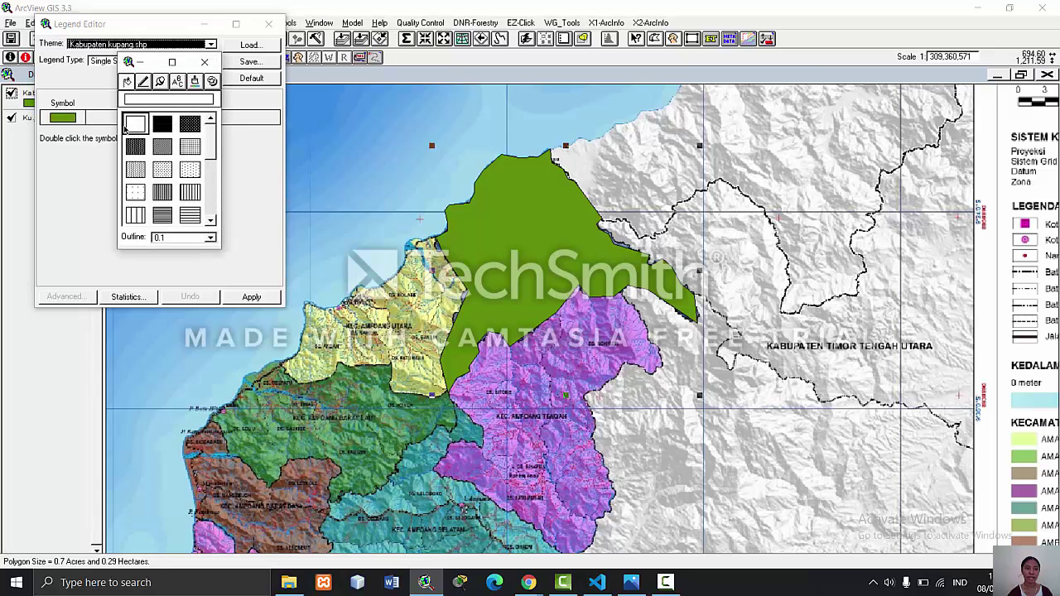
left_click(162, 273)
left_click(249, 298)
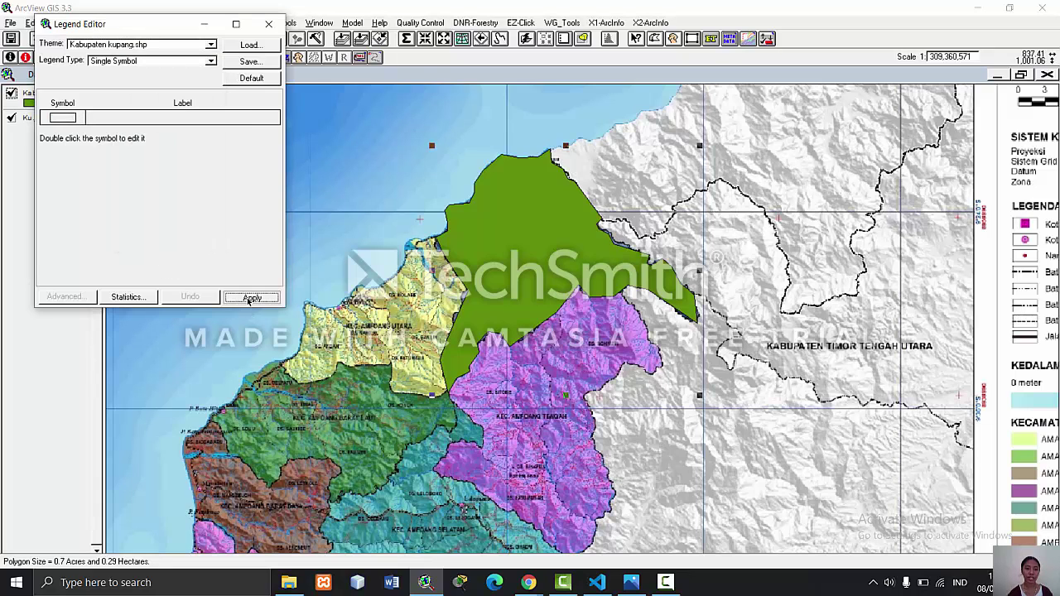
left_click(268, 24)
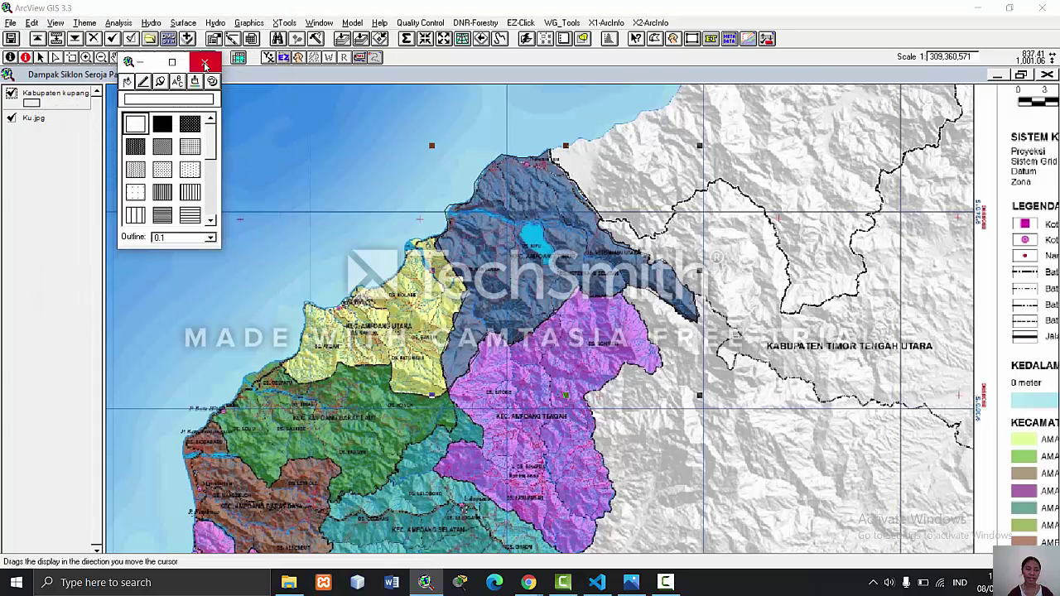
left_click(205, 62)
- Move the Amfoang Timur polygon's vertices at the western coastal corner and along the northwest shore onto the mapped coastline
left_click(86, 57)
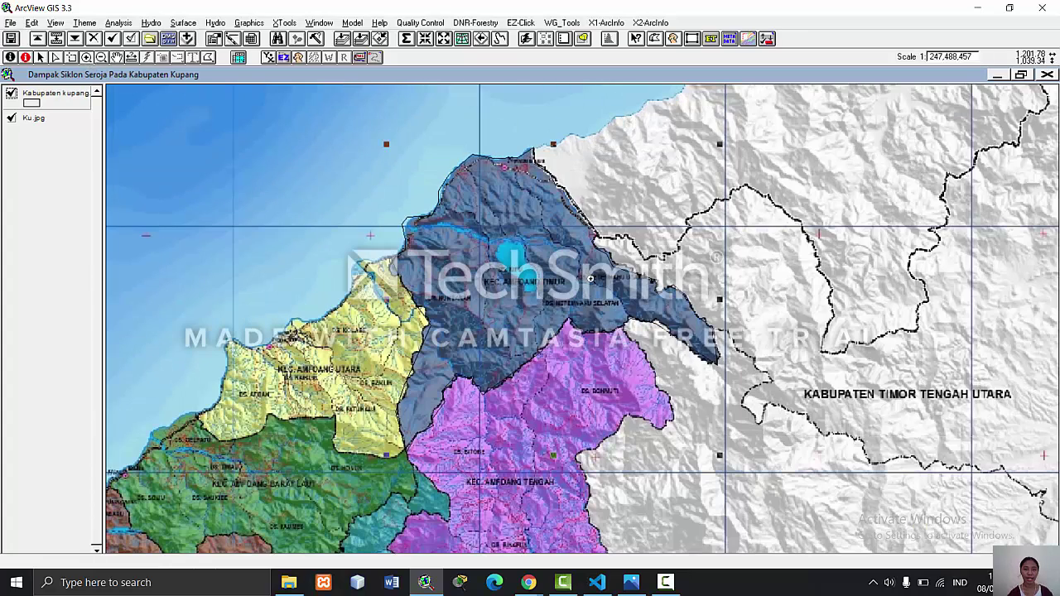
left_click(552, 285)
left_click(551, 284)
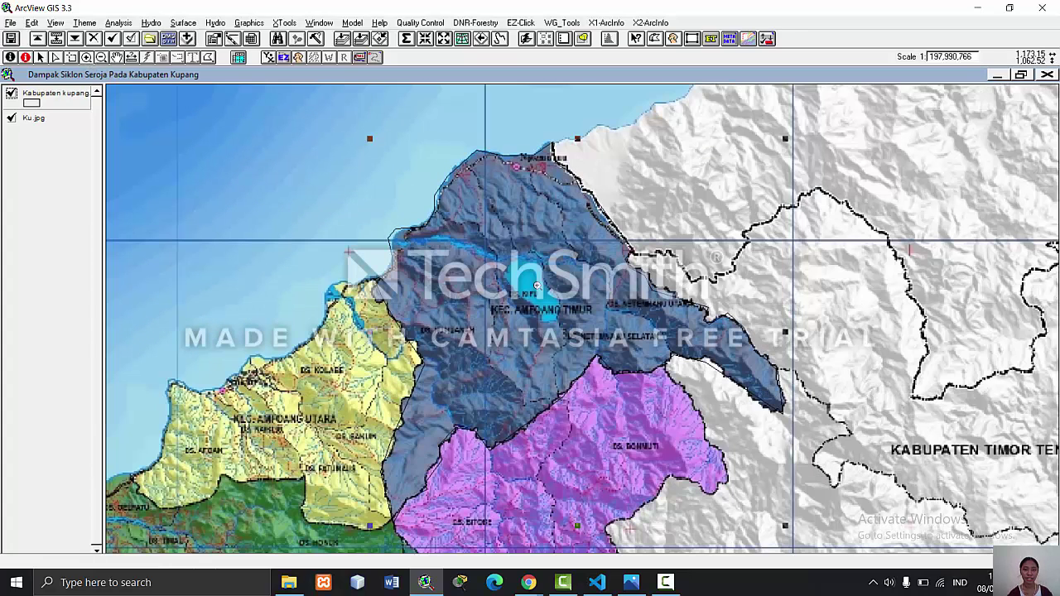
left_click(56, 56)
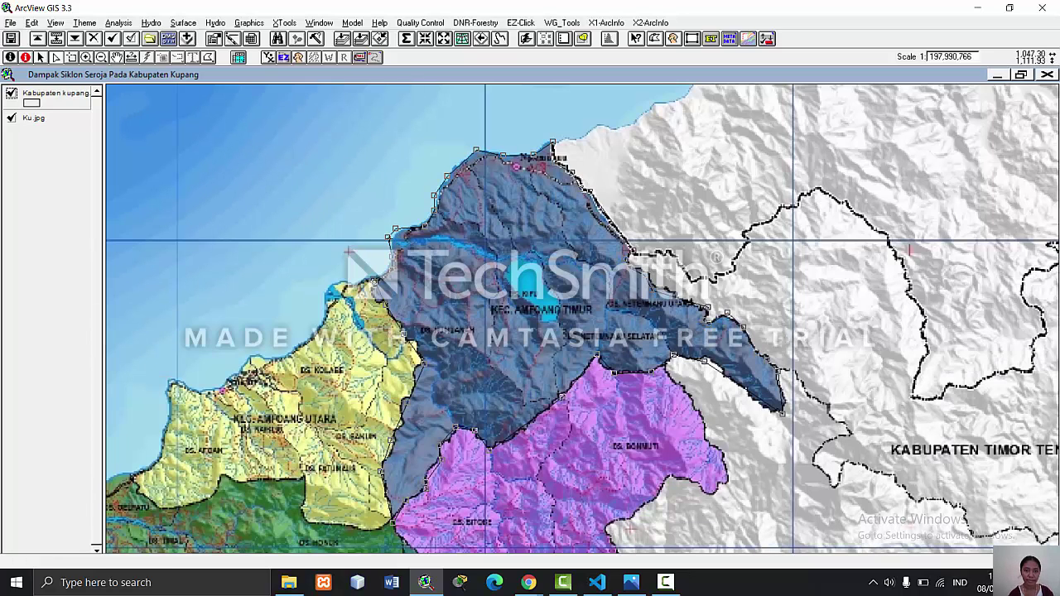
left_click_drag(387, 239, 398, 232)
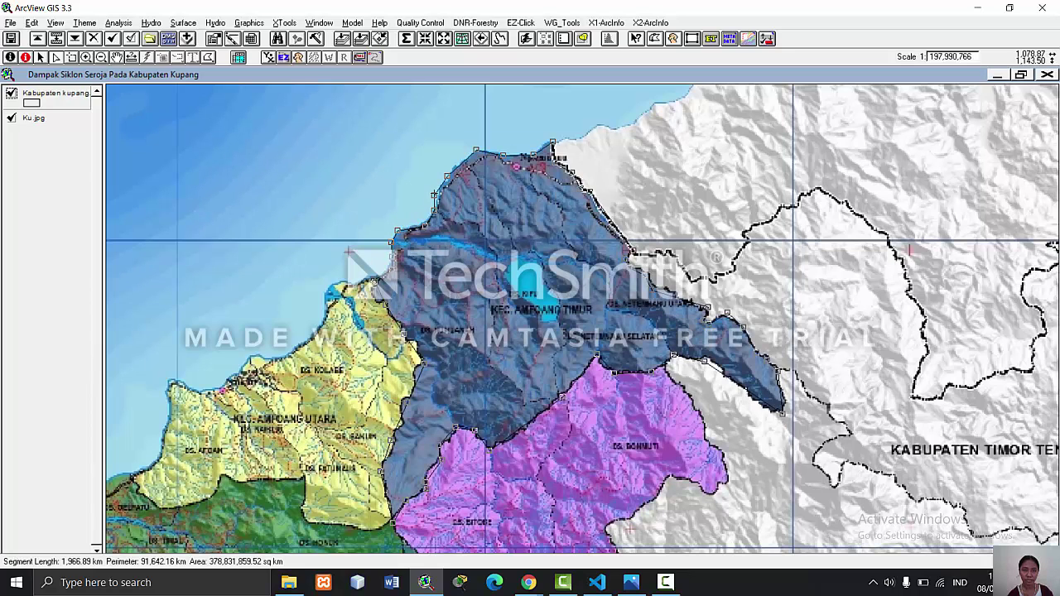
left_click_drag(437, 196, 439, 193)
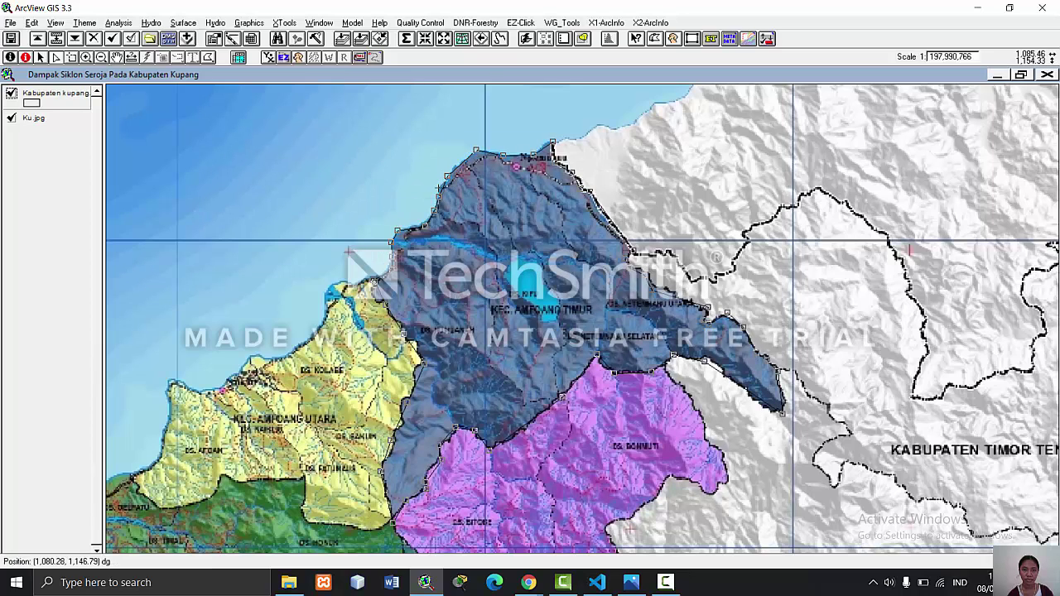
- Reshape the Amfoang Timur polygon's outline near its northern tip by adjusting vertices to follow the coast
left_click_drag(439, 187, 457, 168)
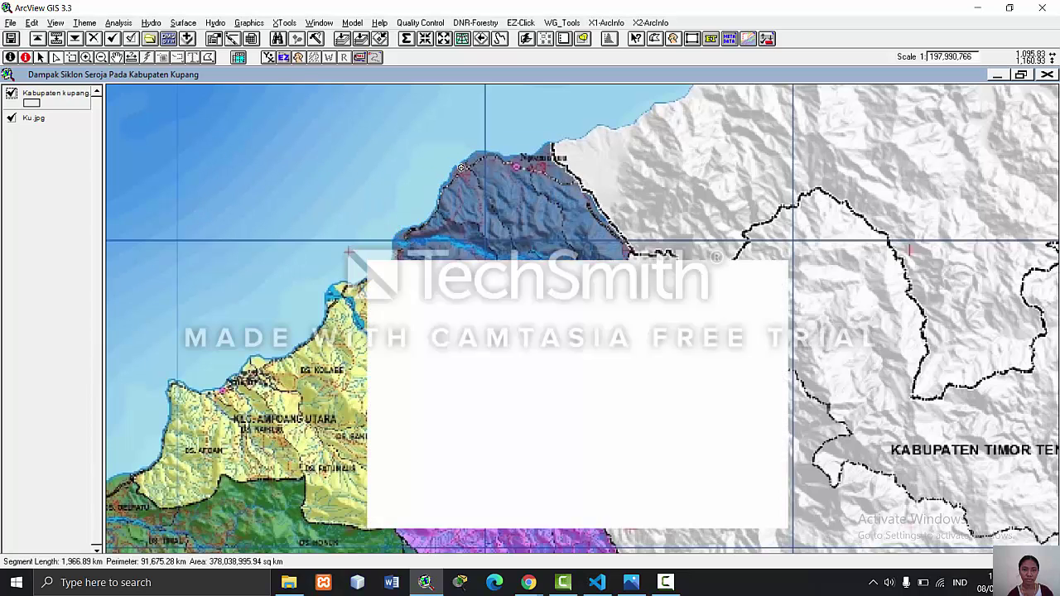
left_click(455, 168)
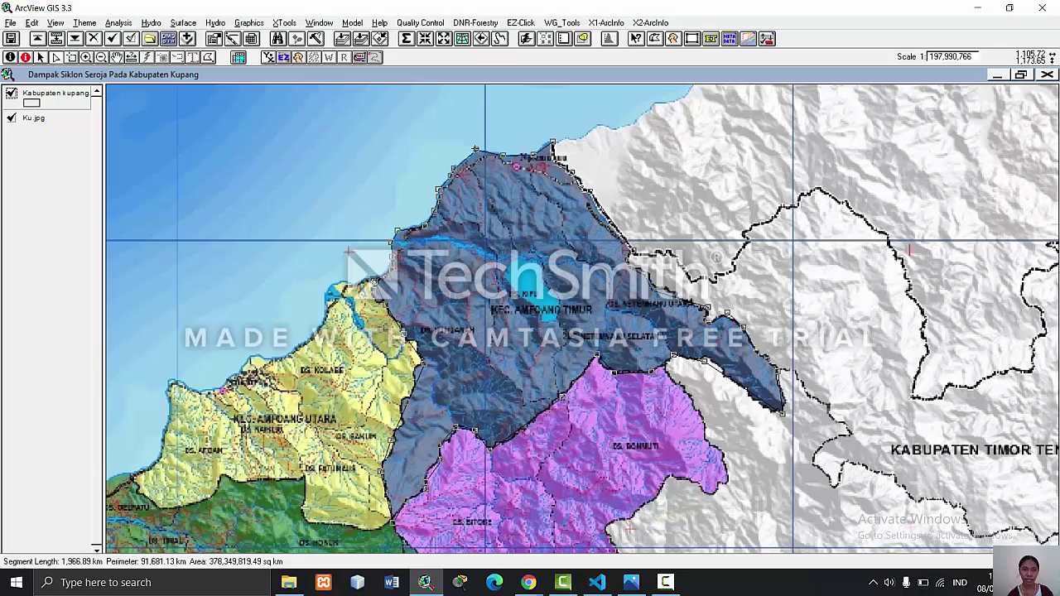
left_click_drag(474, 150, 476, 151)
left_click(476, 151)
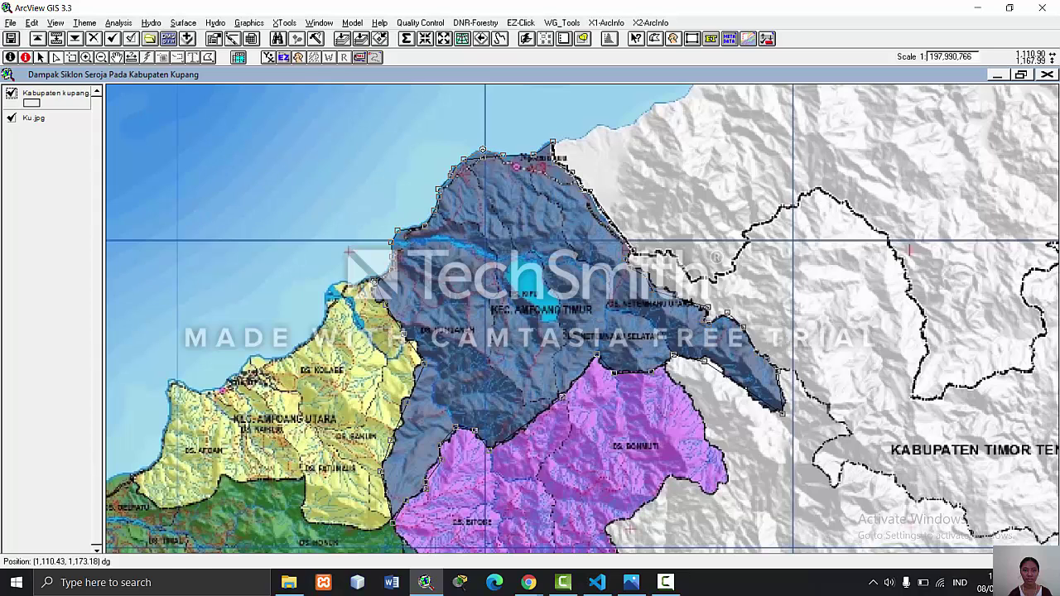
left_click(482, 151)
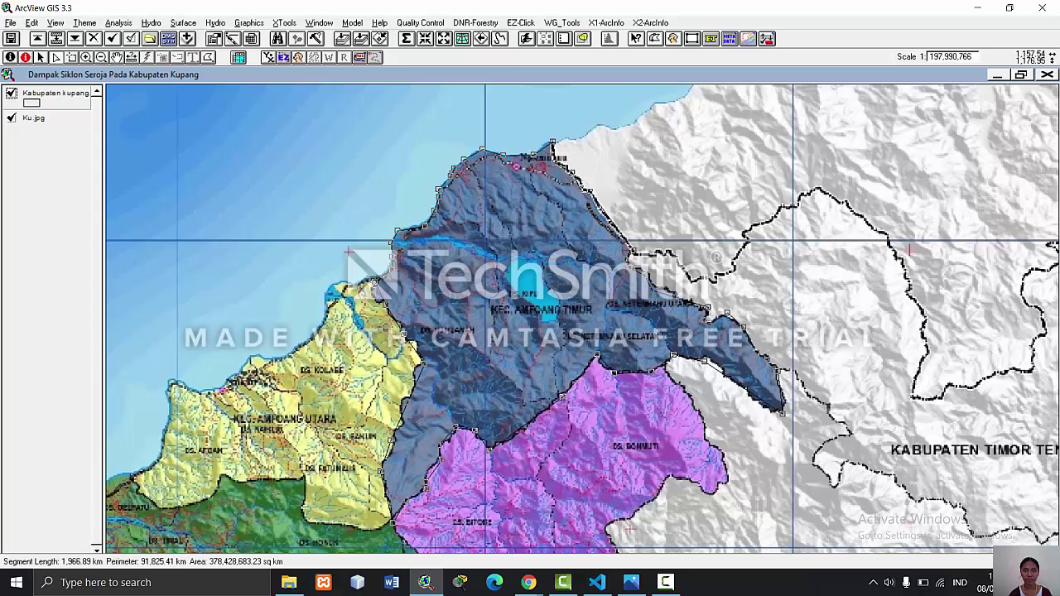
- Refine the Amfoang Timur polygon's northeastern outline from the northern tip down the eastern border, adjusting vertices to follow the mapped boundary
left_click(549, 143)
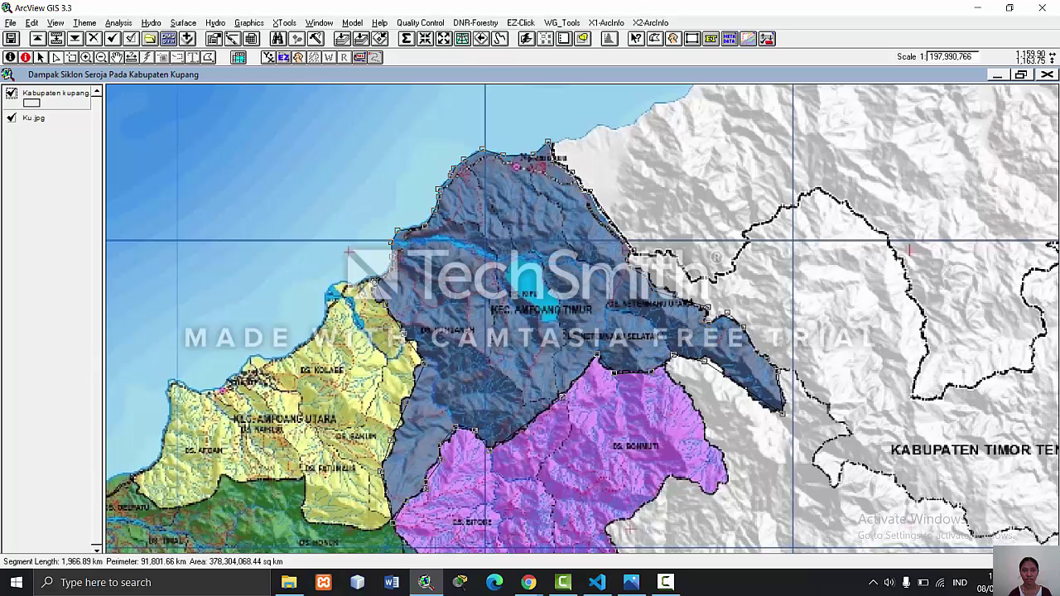
left_click(552, 157)
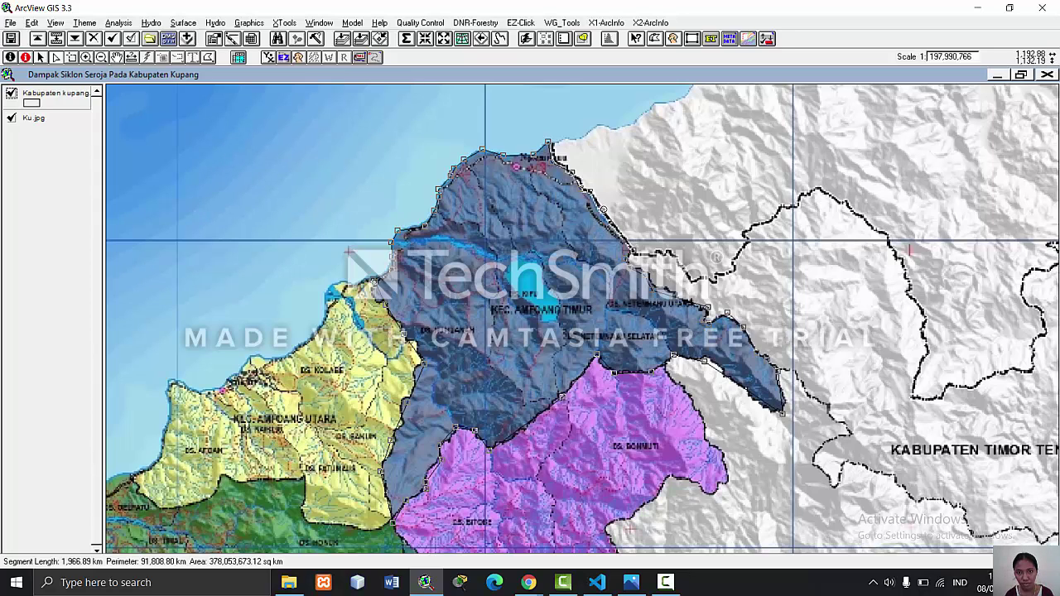
left_click(614, 228)
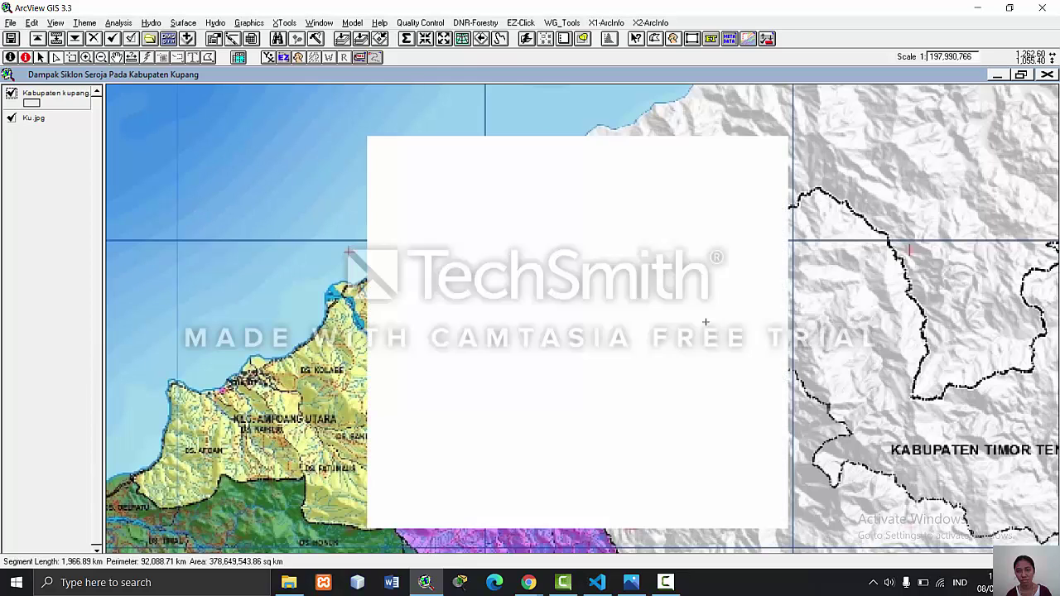
left_click_drag(710, 319, 722, 320)
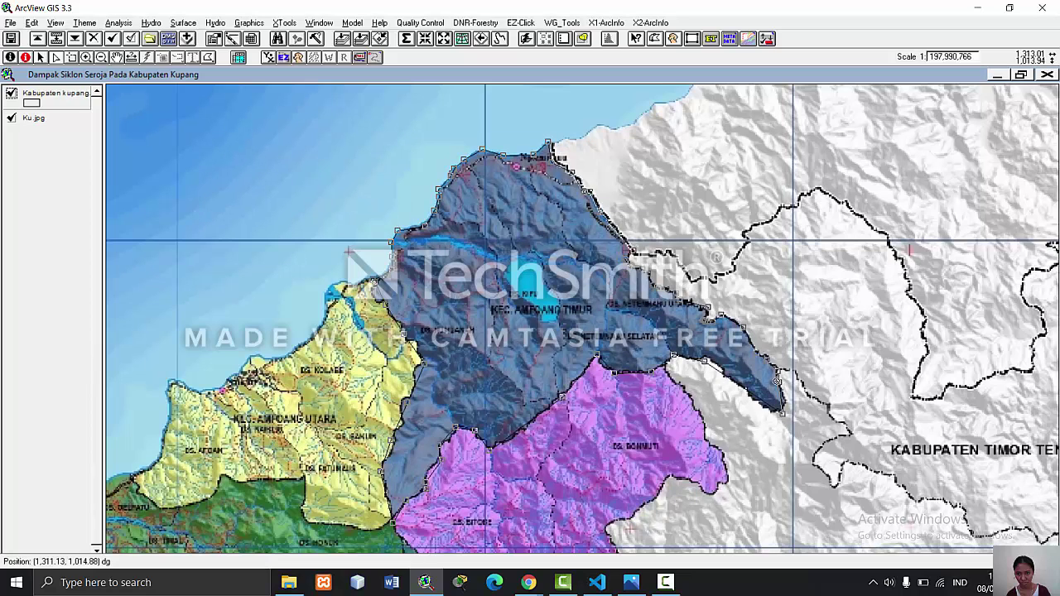
- Adjust the Amfoang Timur polygon's vertices around its southeastern tip and along the adjoining southern edge to match the mapped border
left_click_drag(776, 379, 785, 406)
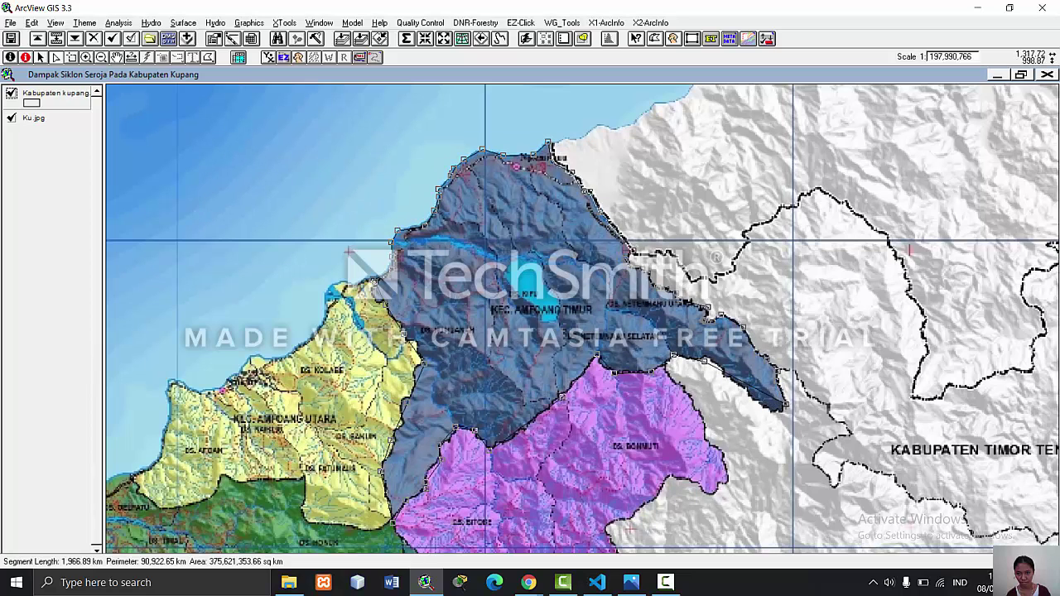
double_click(775, 405)
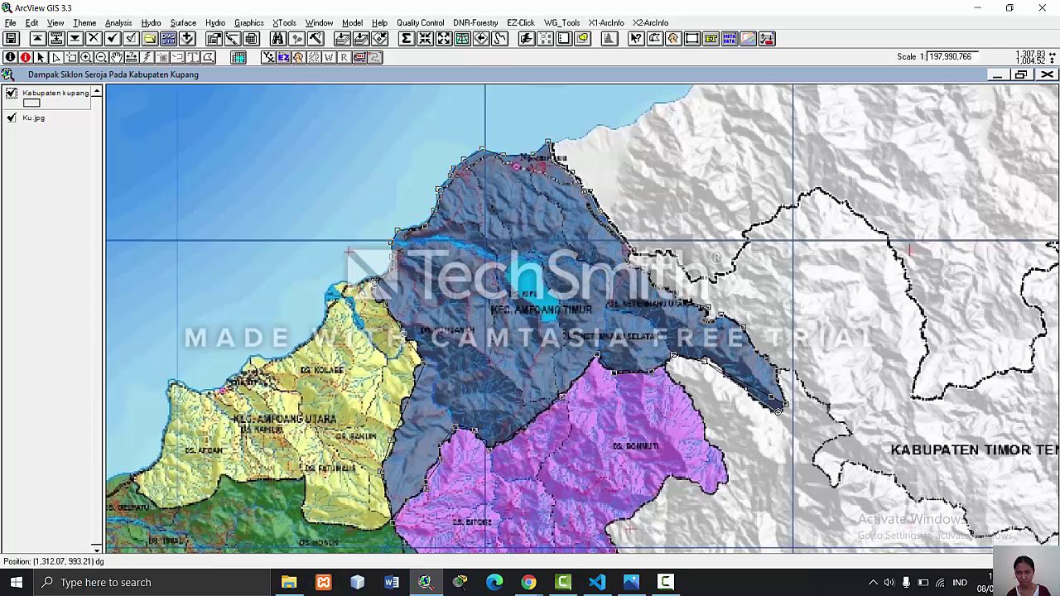
left_click(770, 409)
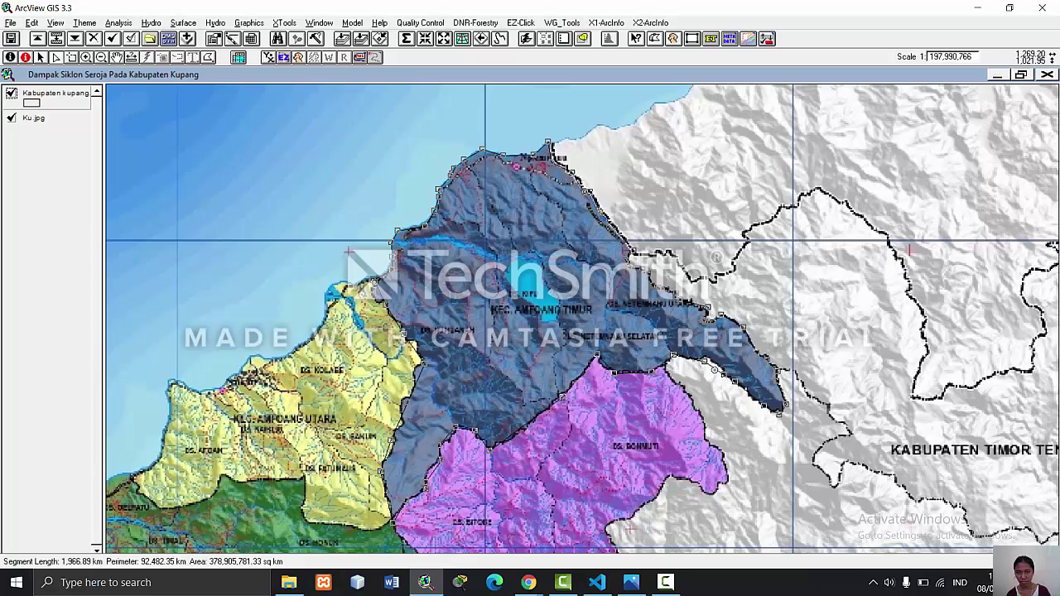
double_click(712, 363)
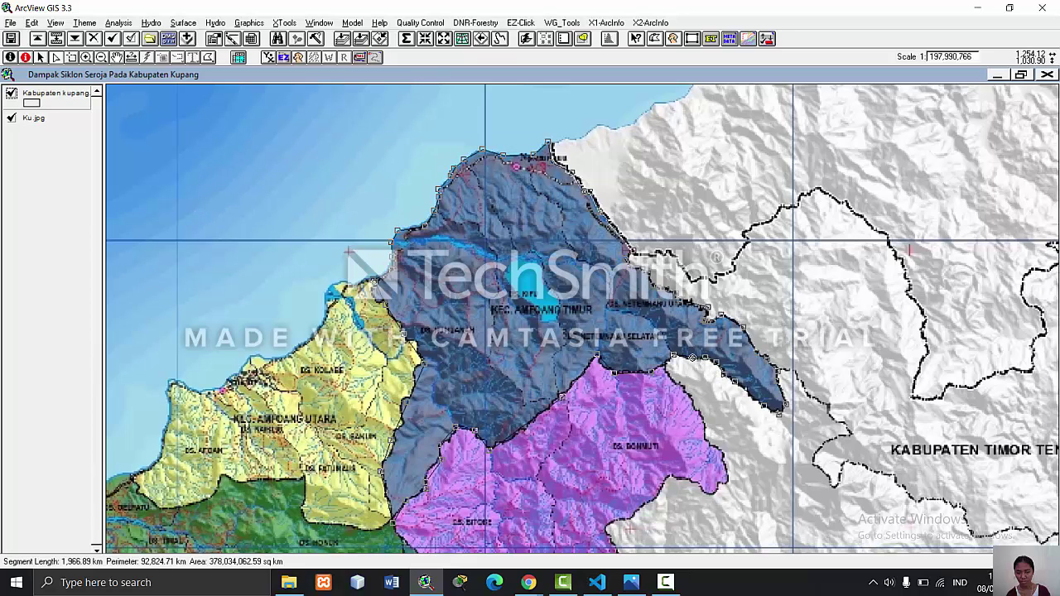
left_click(691, 360)
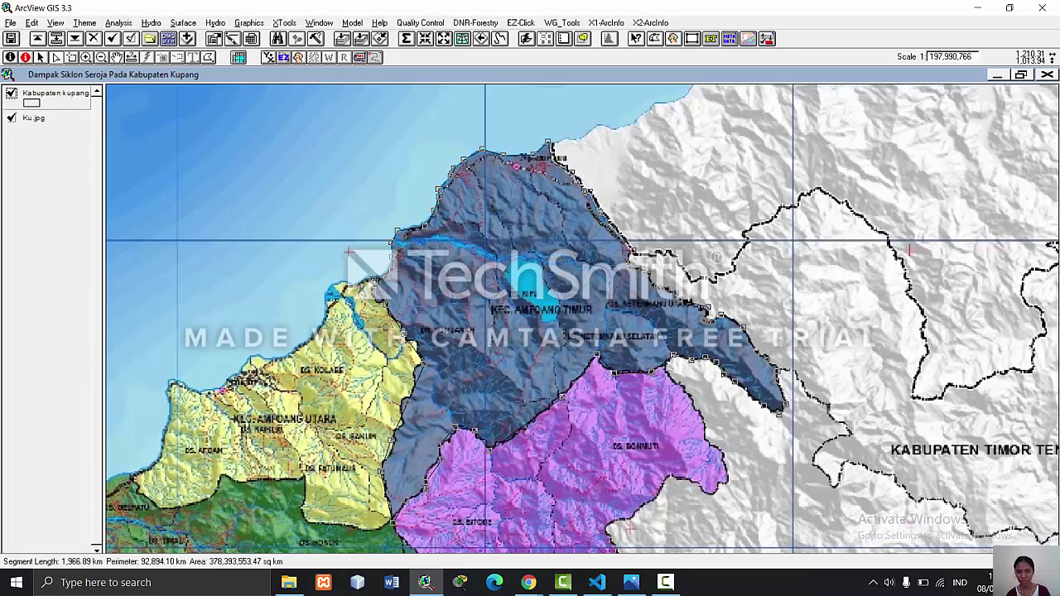
- Fit the Amfoang Timur polygon's southern outline to the border with Kecamatan Amfoang Tengah by adding and moving vertices, and end the vertex editing
double_click(606, 365)
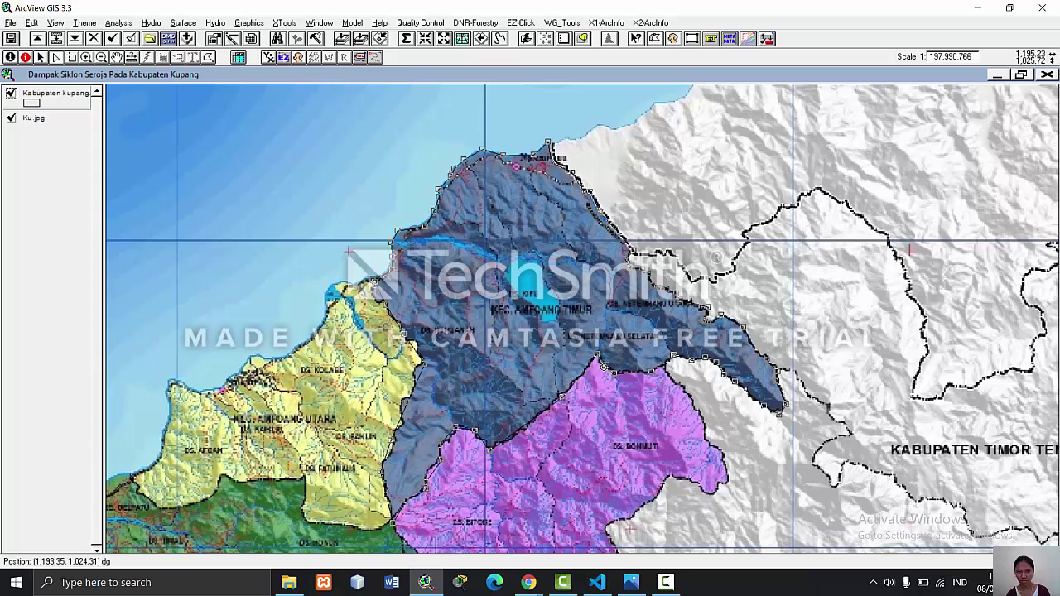
left_click(604, 366)
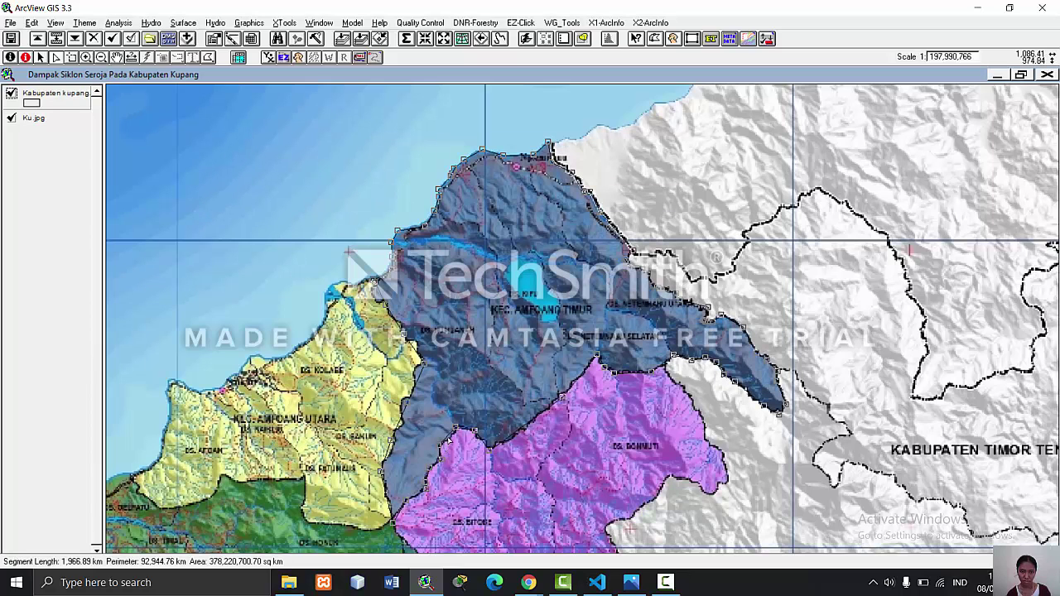
left_click_drag(448, 437, 477, 442)
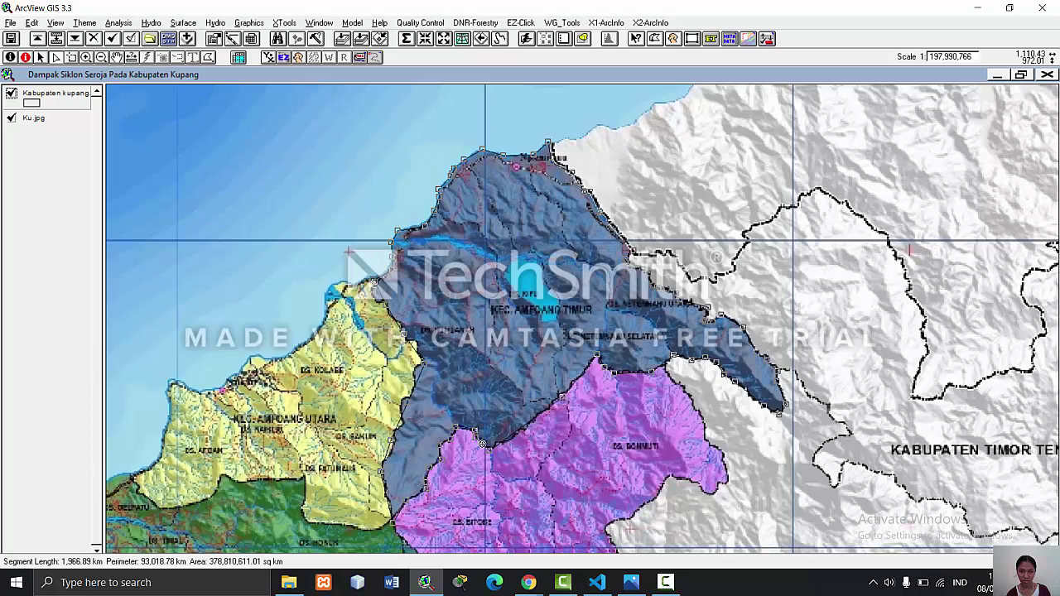
left_click_drag(482, 445, 485, 441)
left_click_drag(497, 444, 539, 414)
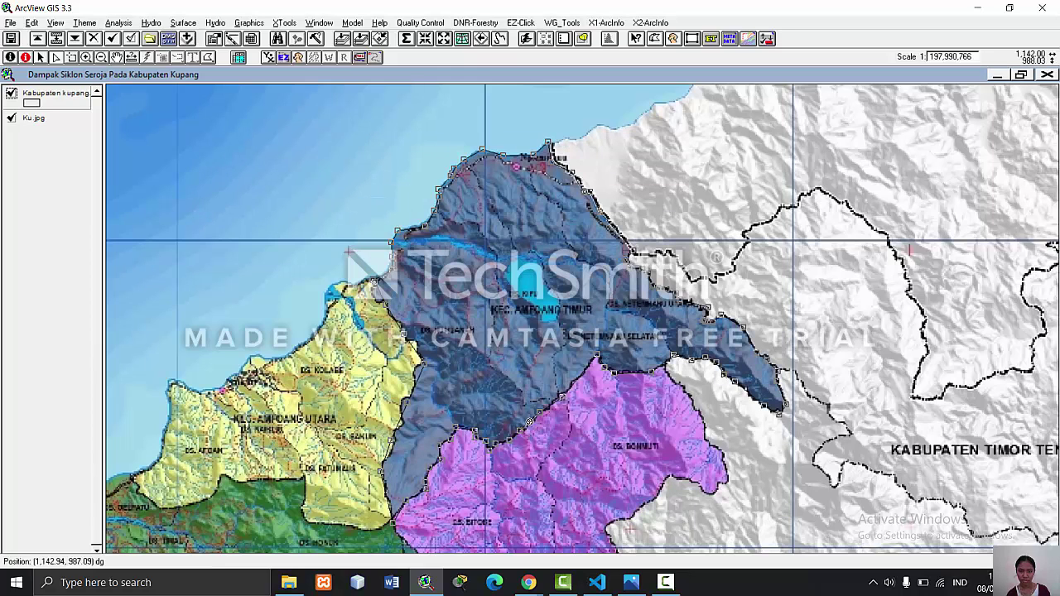
left_click_drag(530, 423, 591, 358)
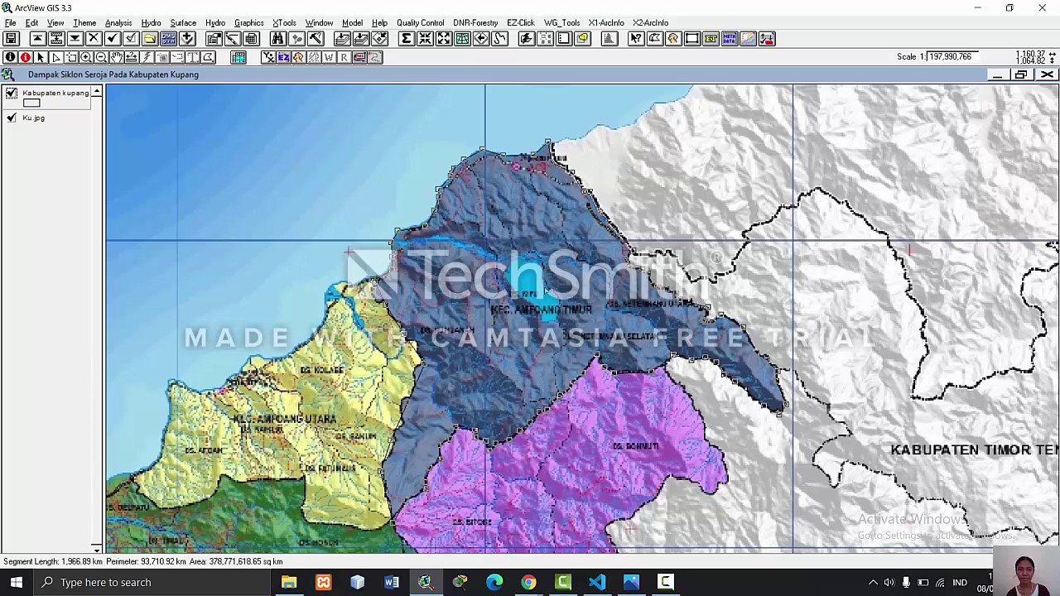
left_click(408, 182)
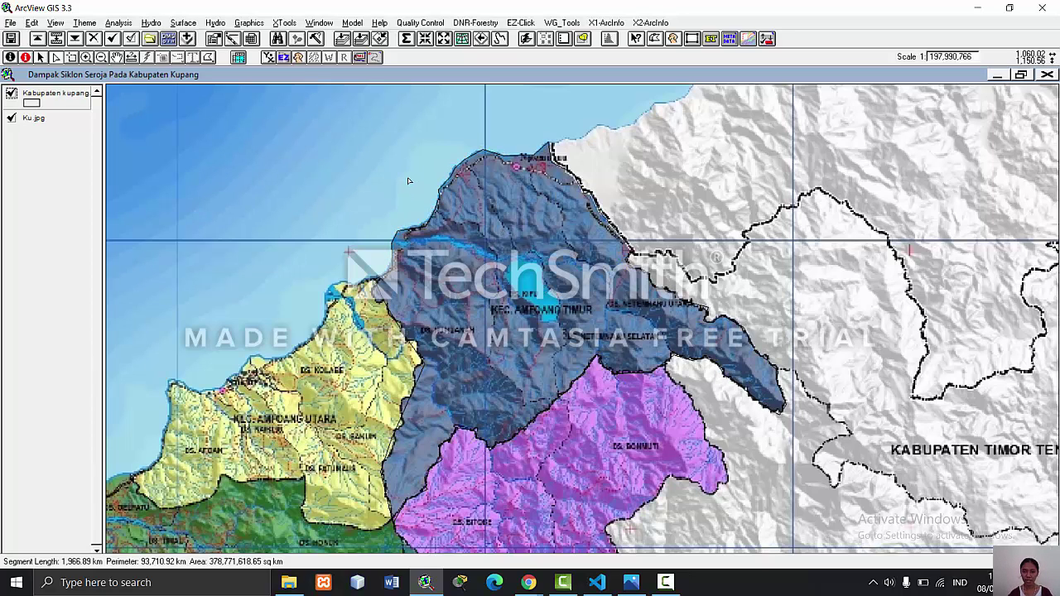
- Reshape the Amfoang Timur polygon's western outline to follow the mapped border with Kecamatan Amfoang Utara down to its southern corner
left_click(633, 365)
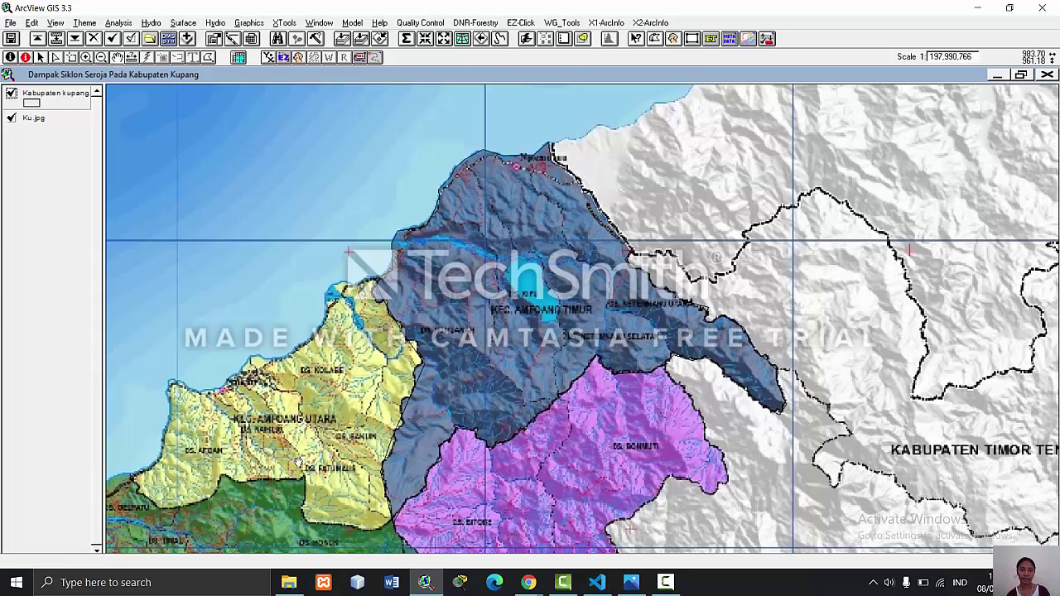
left_click_drag(300, 535, 439, 379)
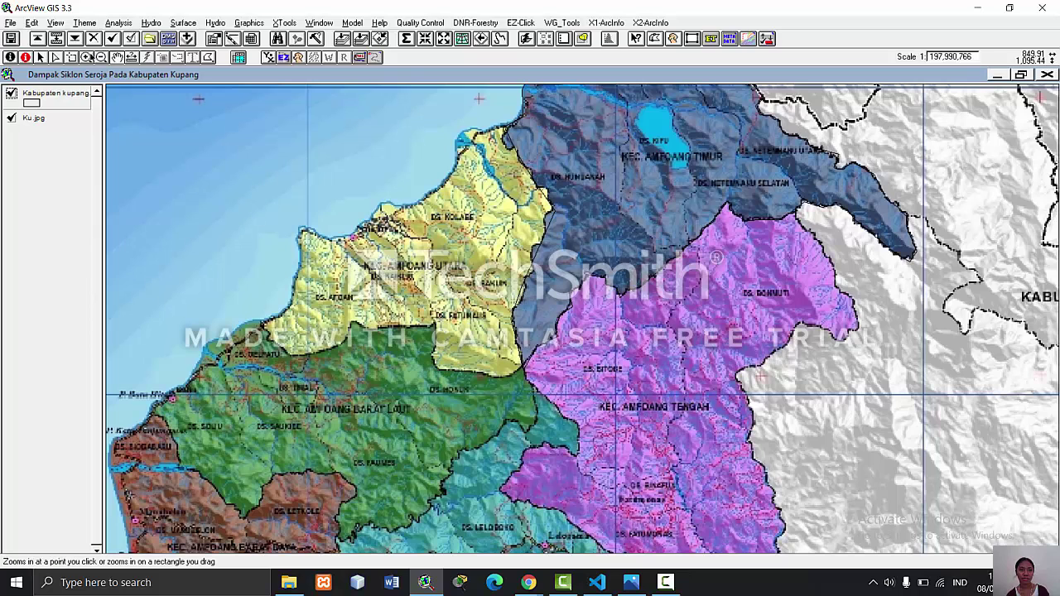
left_click(86, 56)
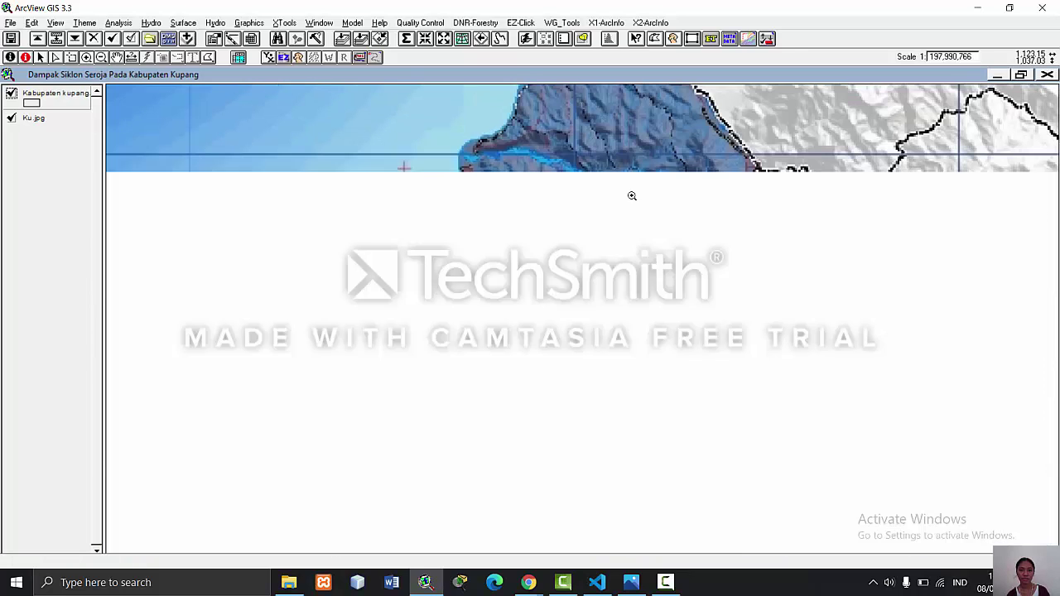
left_click(627, 199)
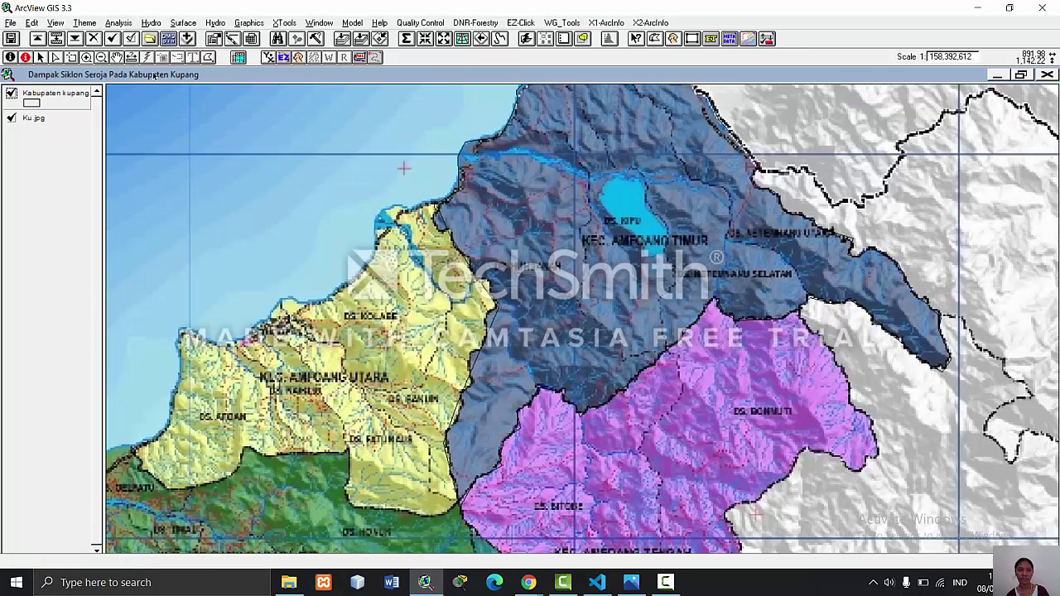
left_click(117, 56)
left_click_drag(254, 229, 303, 251)
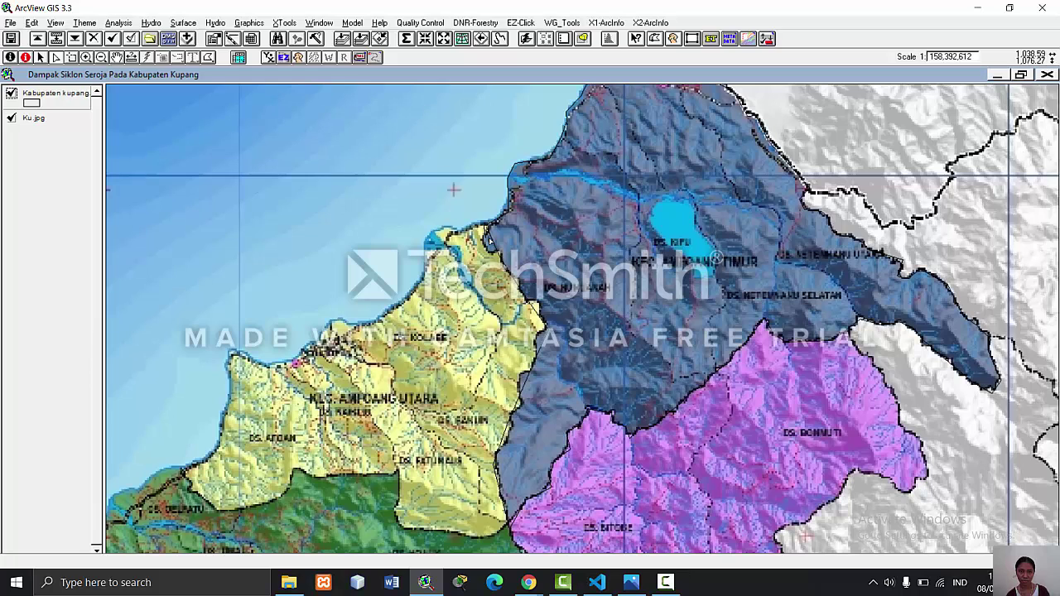
left_click(489, 239)
left_click_drag(489, 239, 502, 259)
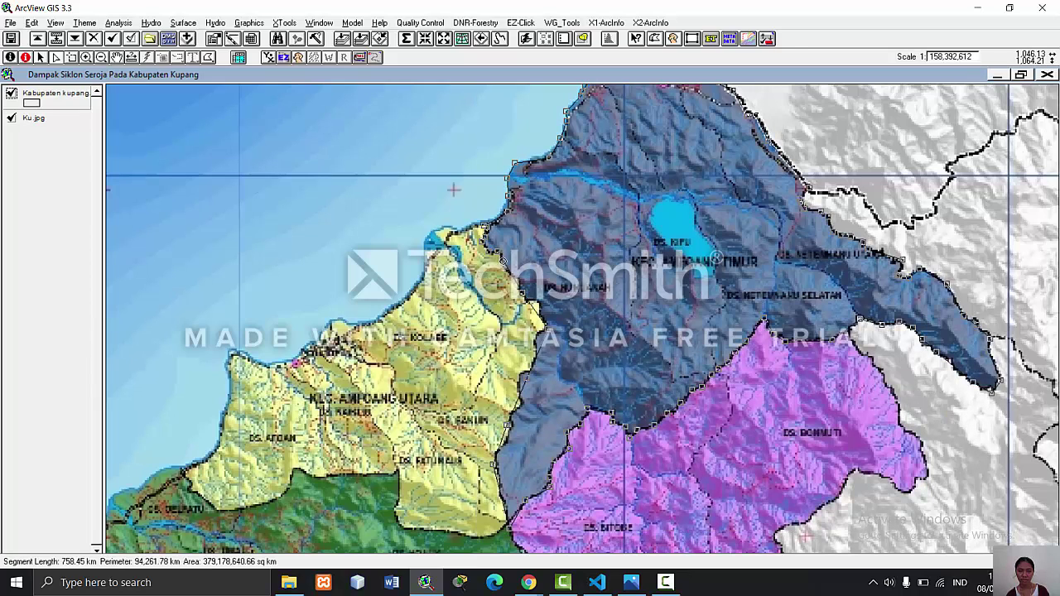
left_click_drag(505, 270, 511, 284)
left_click_drag(519, 281, 540, 311)
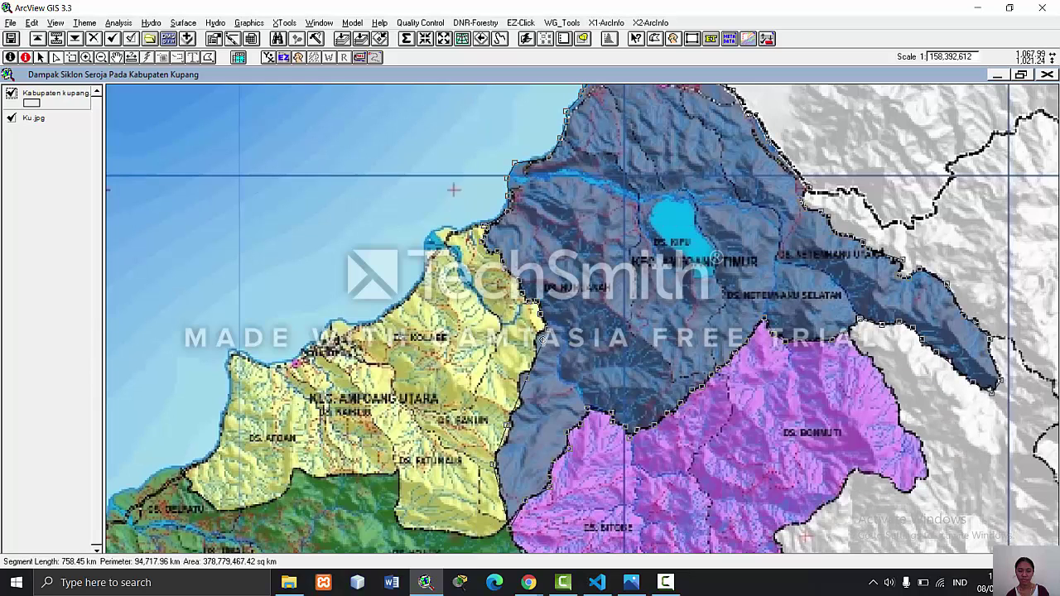
left_click_drag(542, 337, 534, 342)
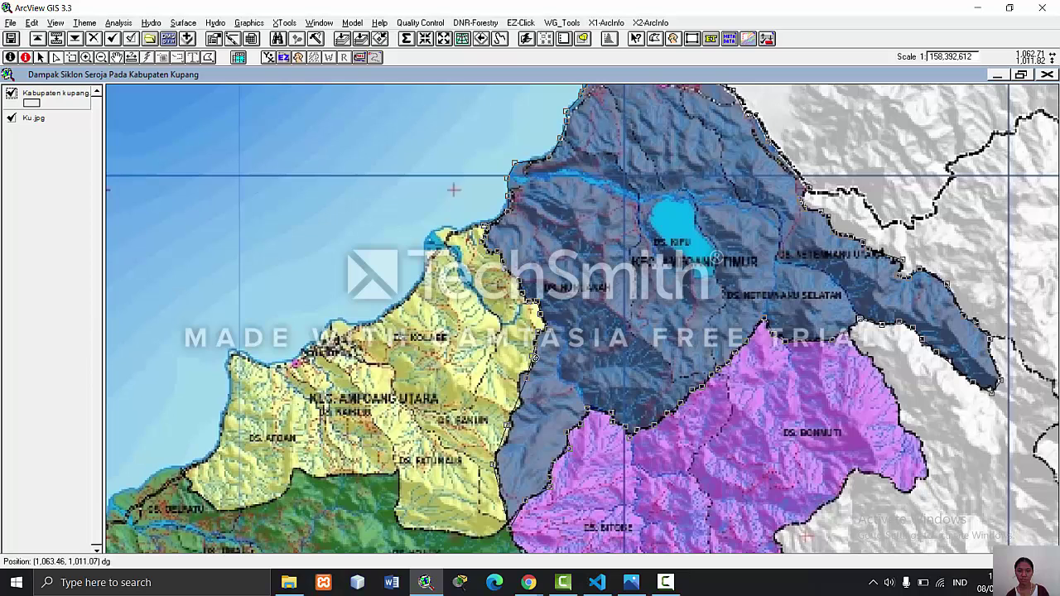
left_click_drag(535, 357, 529, 367)
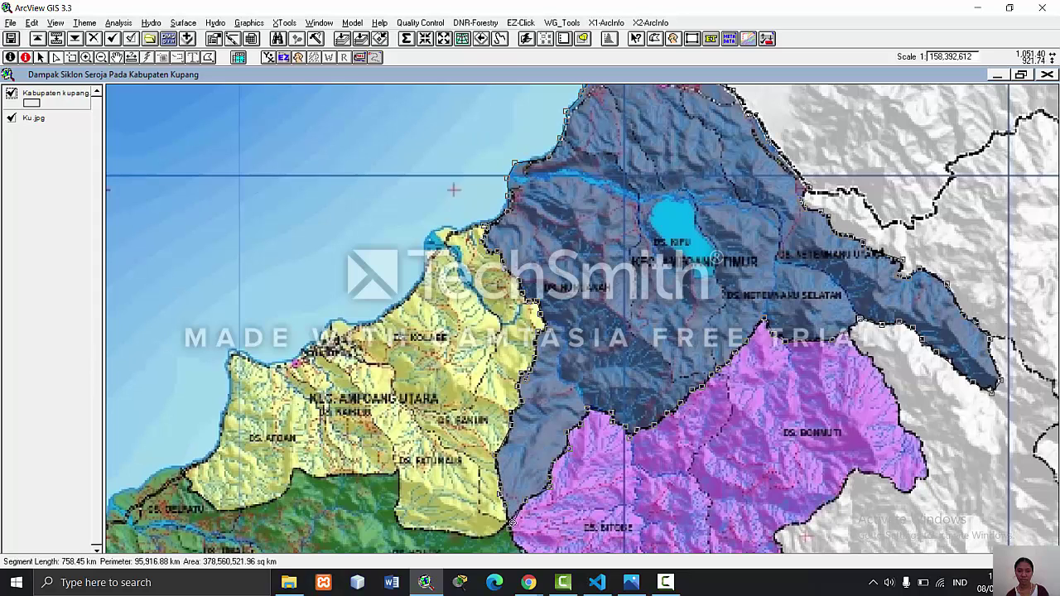
double_click(453, 189)
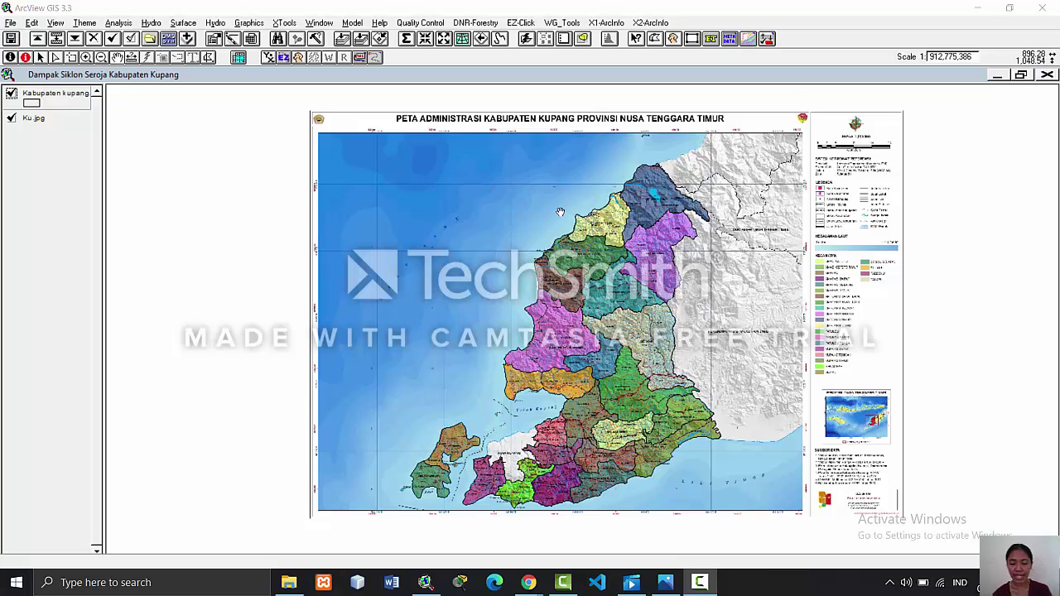
- Give the Kabupaten kupang.shp theme a solid fill with the default green single symbol, apply it, and close the symbol editors
left_click(33, 103)
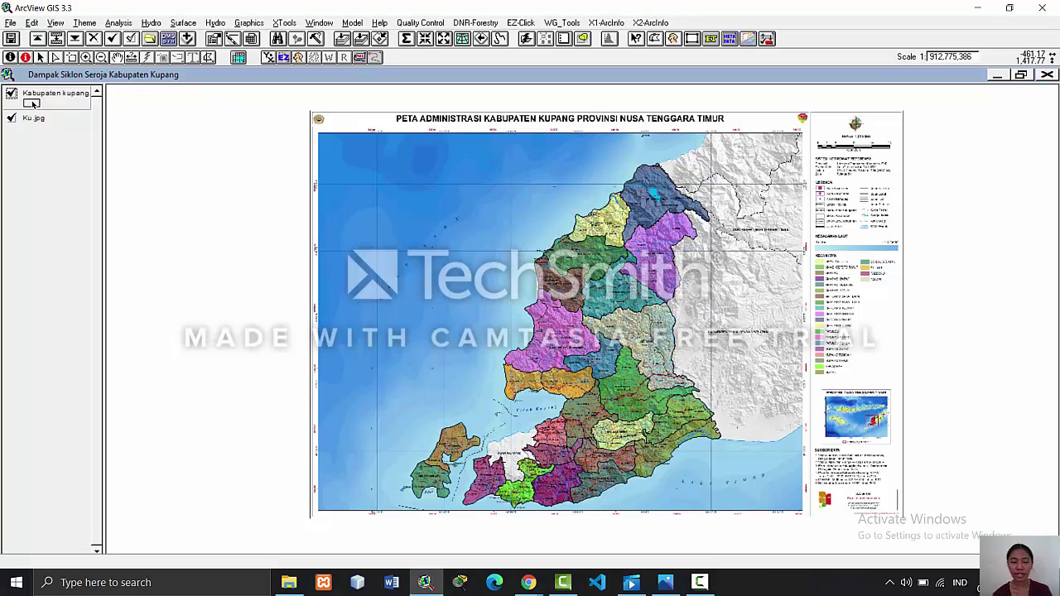
double_click(33, 103)
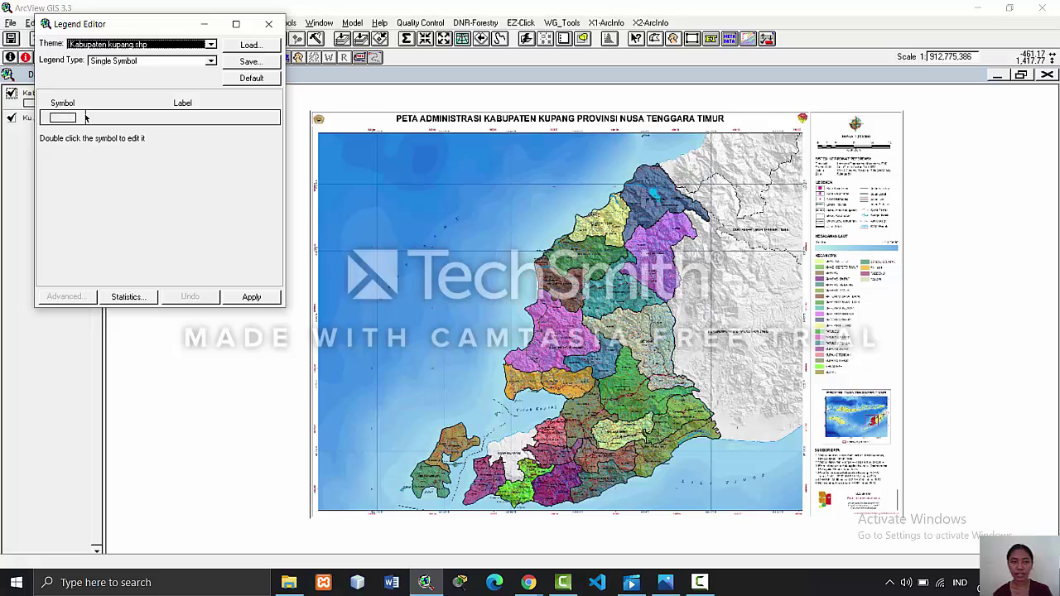
double_click(54, 118)
left_click(168, 122)
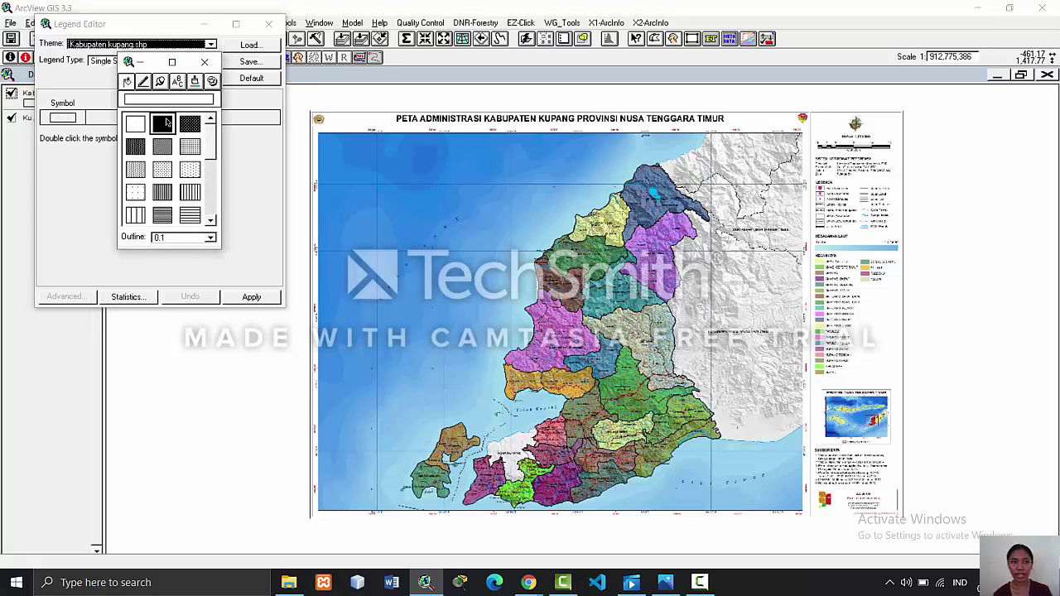
left_click(100, 154)
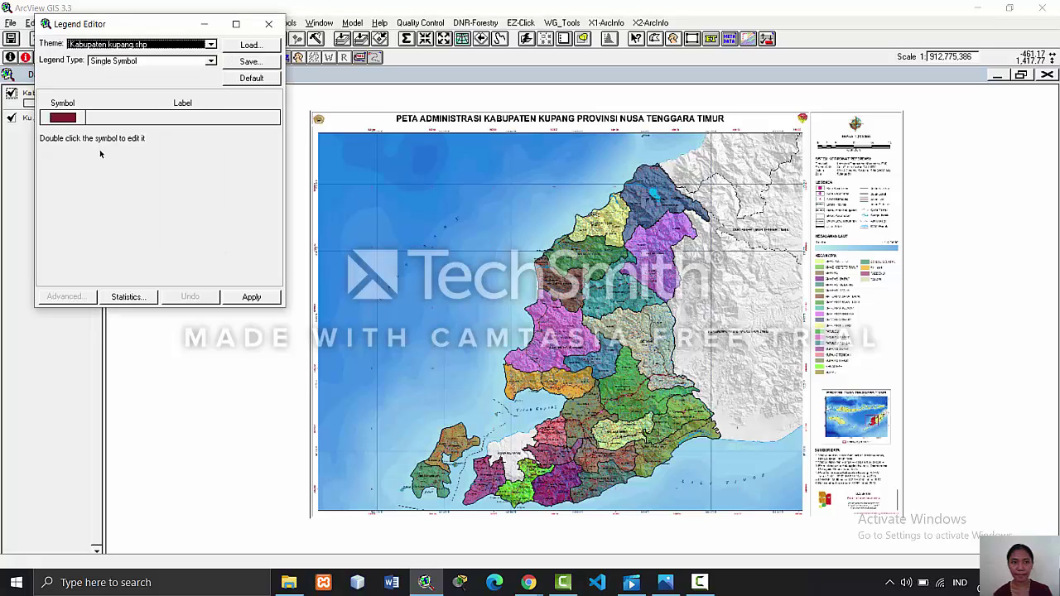
left_click(233, 78)
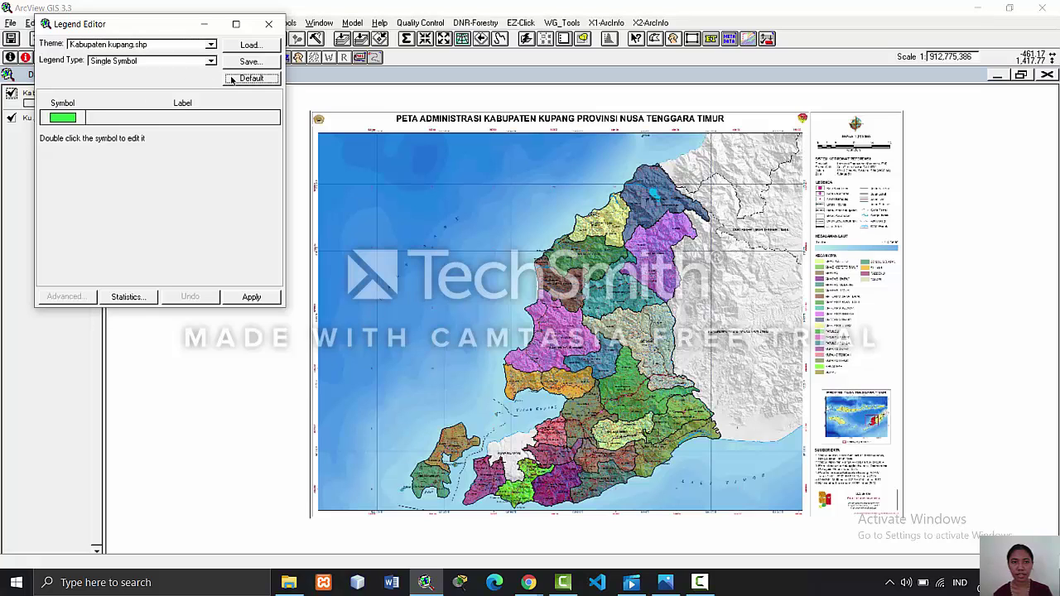
left_click(249, 297)
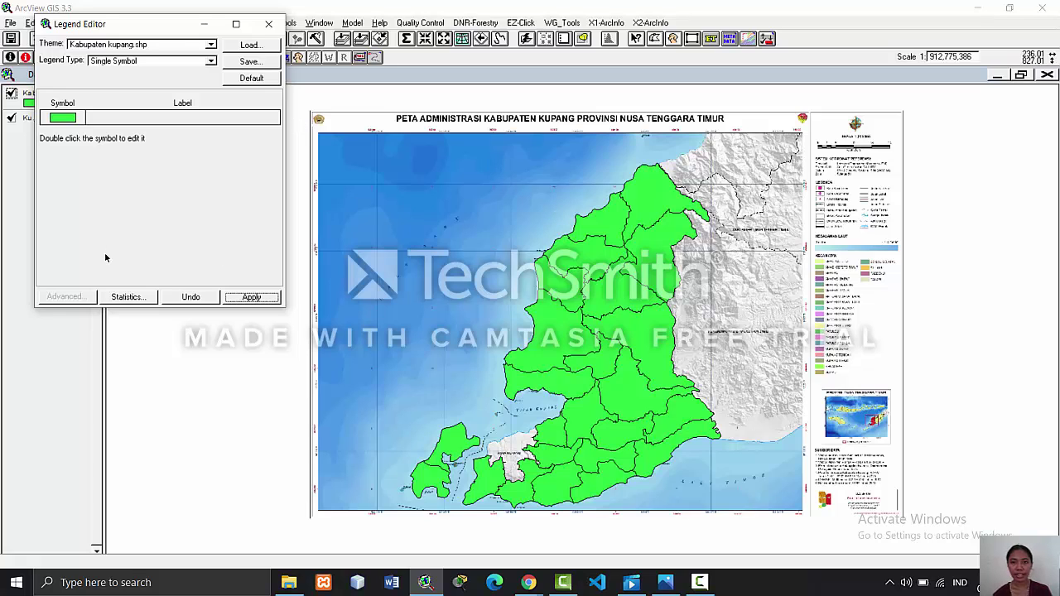
left_click(268, 23)
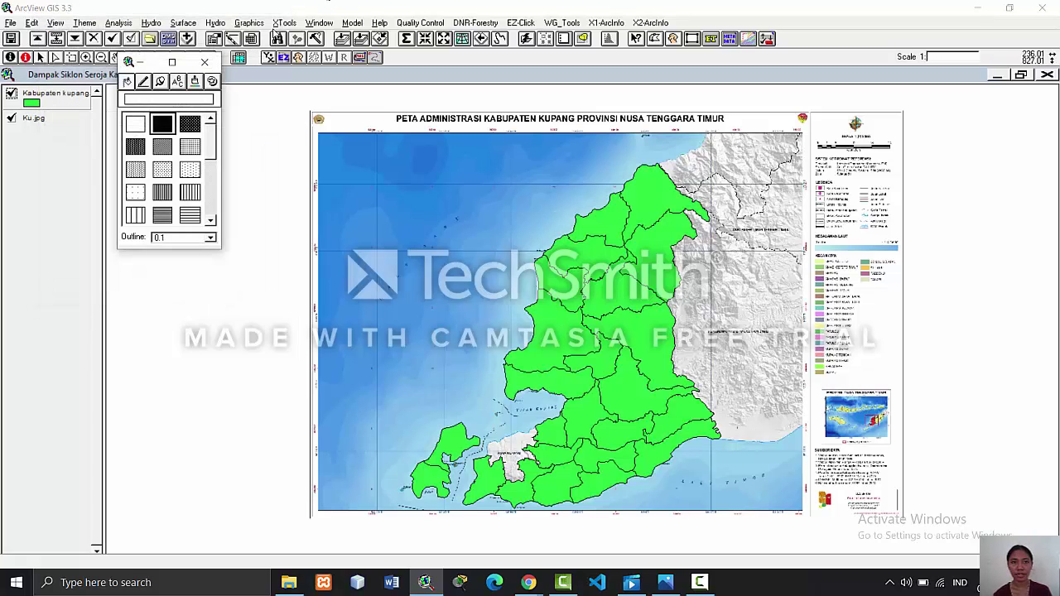
left_click(205, 62)
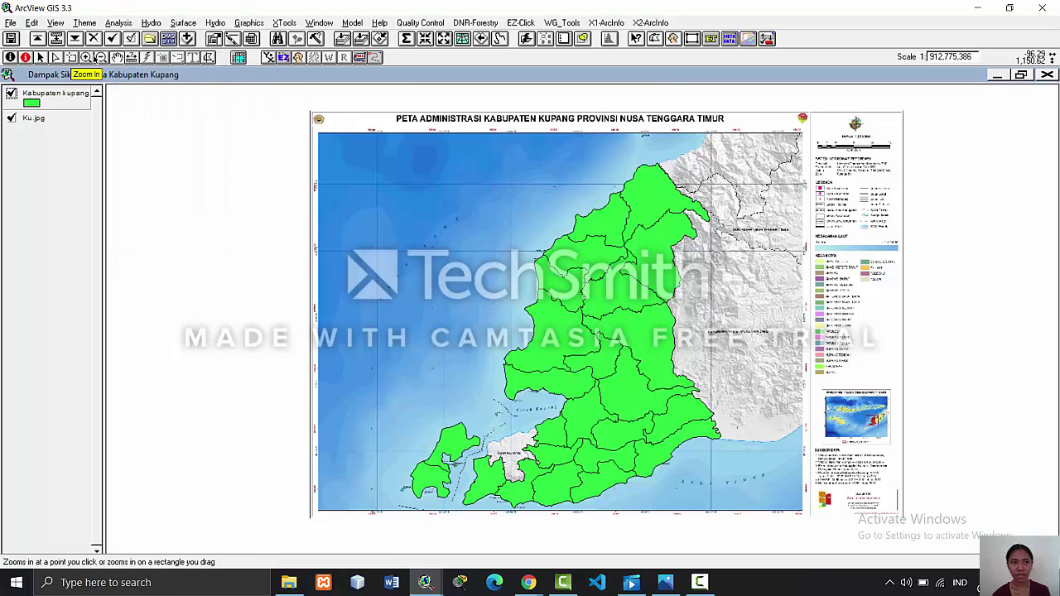
- Select the Amfoang Utara and Fatuleu Barat polygons in turn to check them as separate shapes, and clear the selection
left_click(42, 57)
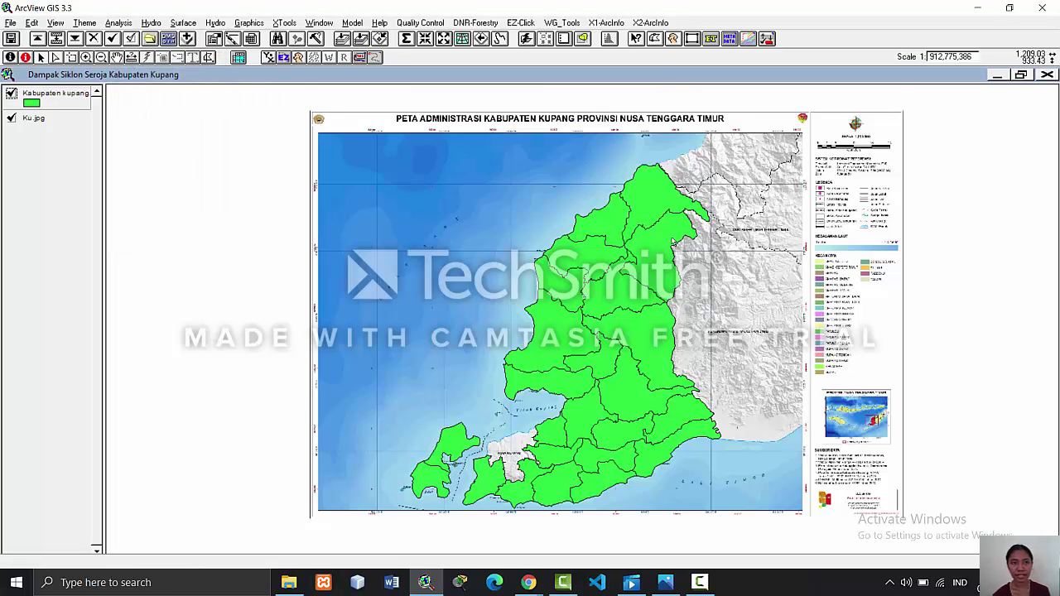
left_click(589, 216)
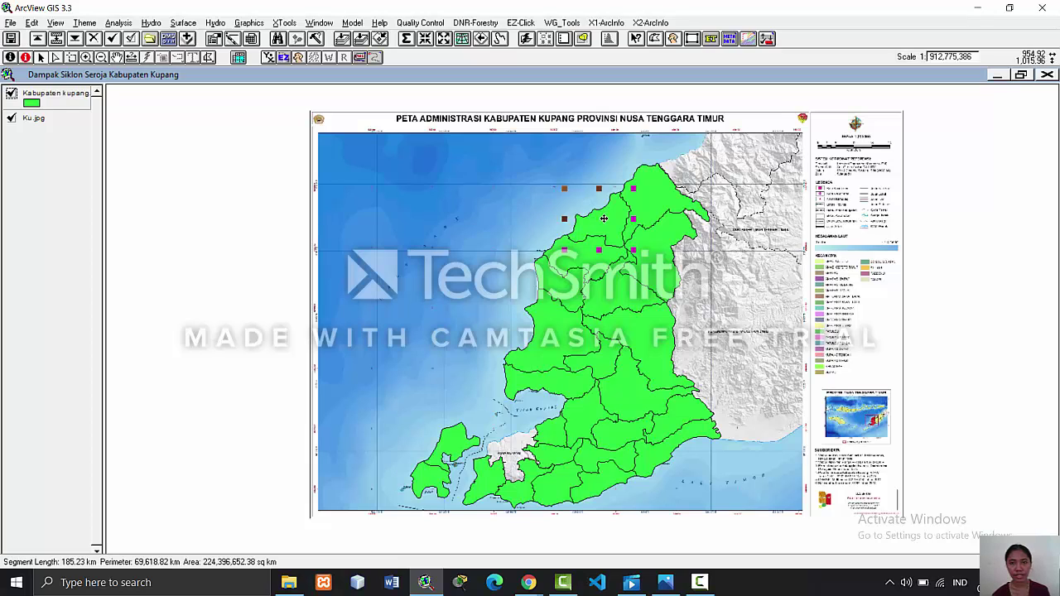
mouse_move(604, 218)
left_mouse_down()
mouse_move(560, 201)
mouse_move(608, 216)
left_mouse_up()
mouse_move(559, 328)
left_mouse_down()
mouse_move(485, 307)
mouse_move(563, 326)
left_mouse_up()
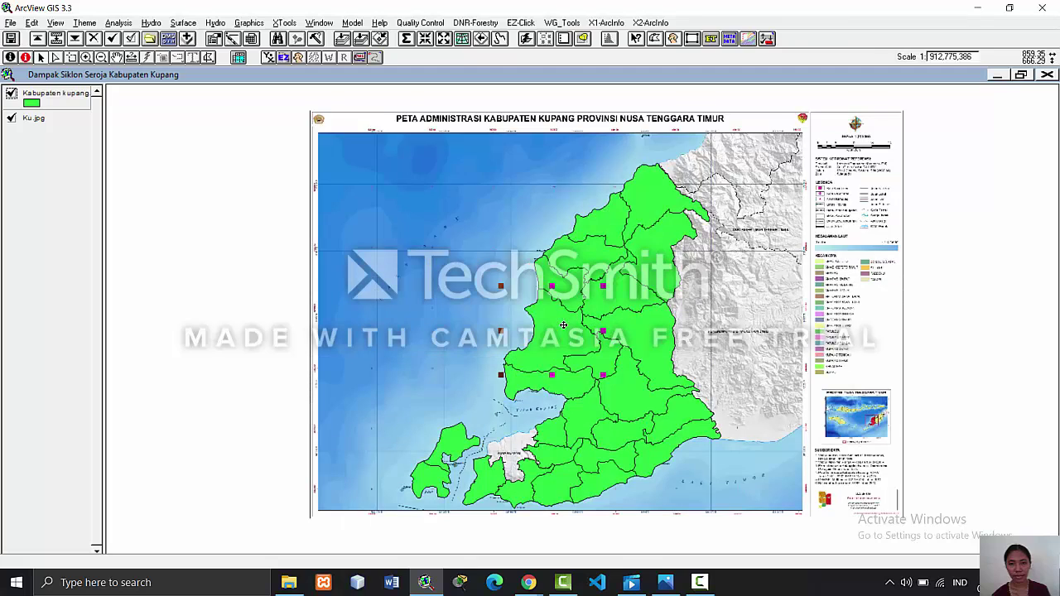
left_click(465, 283)
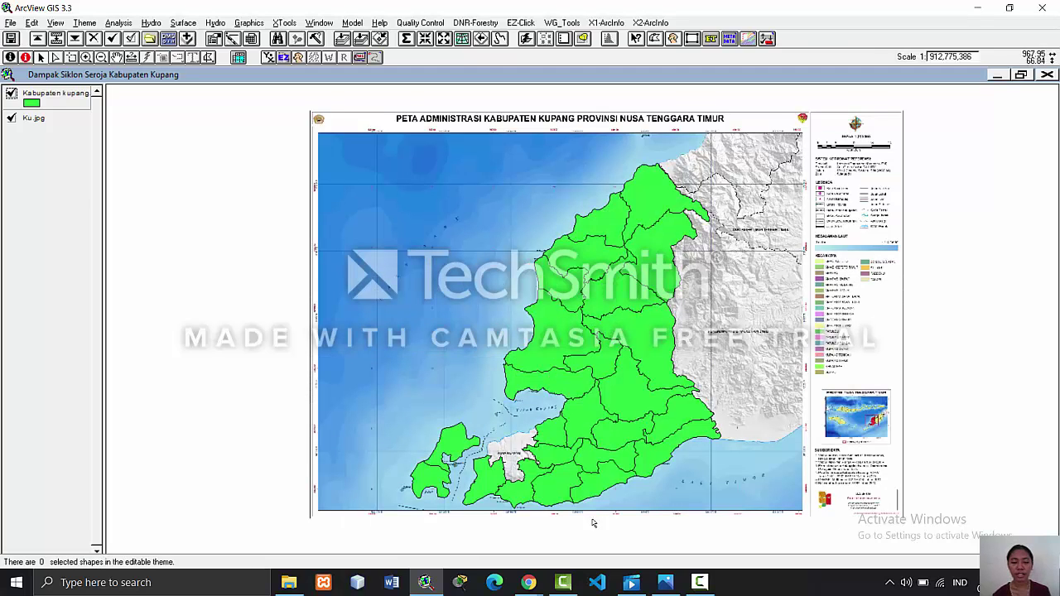
- Switch to the browser to review the map requirements in the exam question PDF, and return to ArcView
left_click(454, 526)
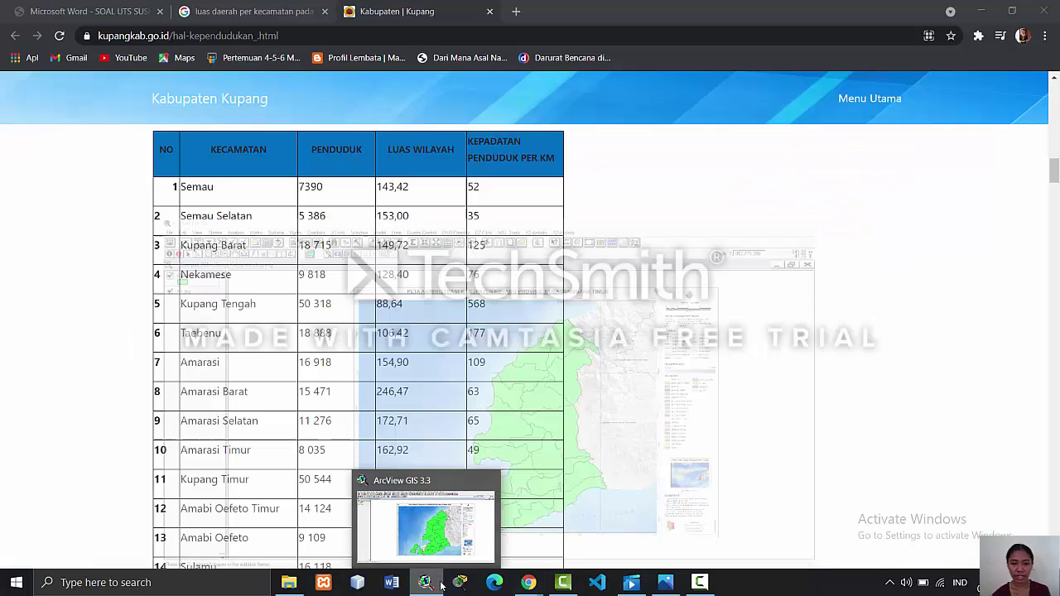
left_click(124, 12)
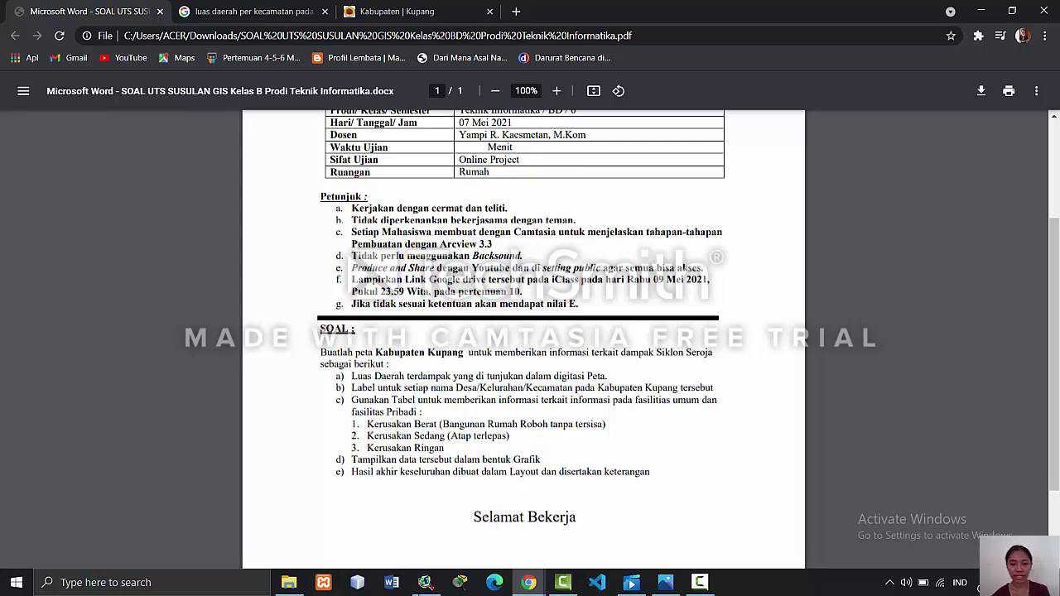
left_click(425, 582)
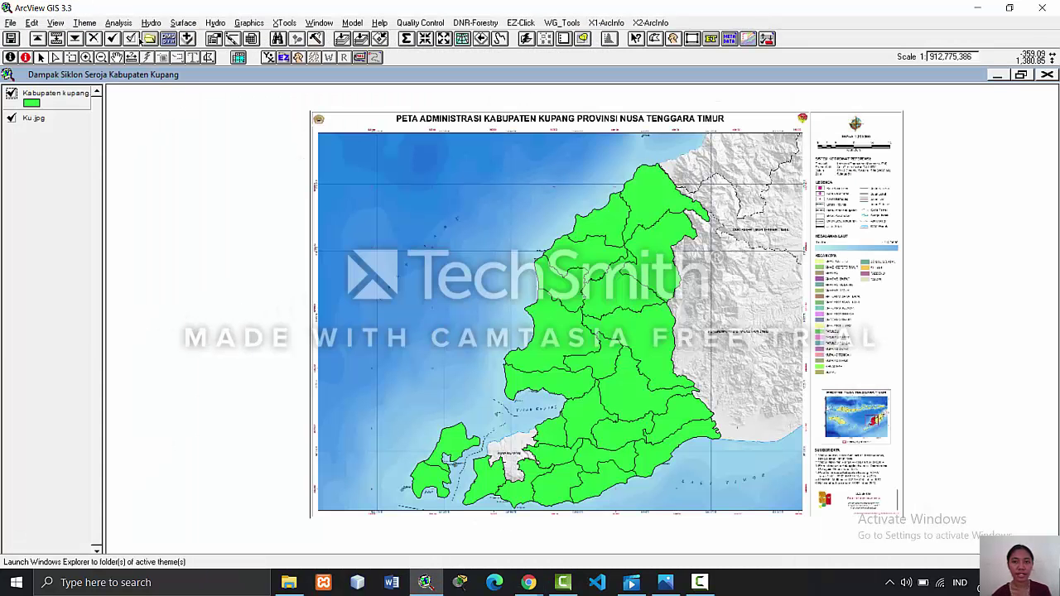
- Show the attribute table of the Kabupaten kupang.shp theme and arrange it side by side with the map view window
left_click(87, 23)
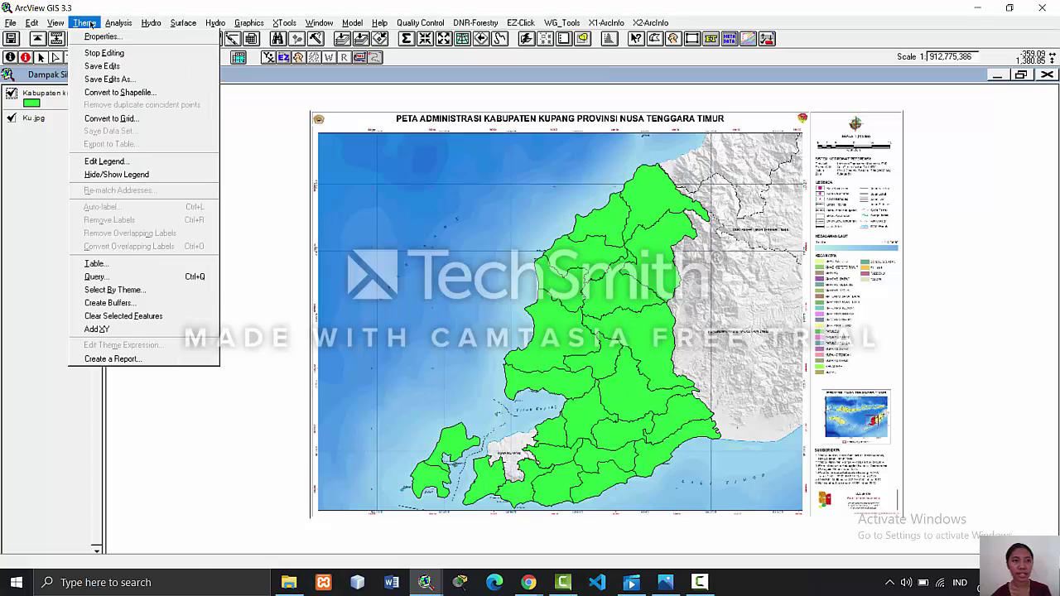
left_click(107, 263)
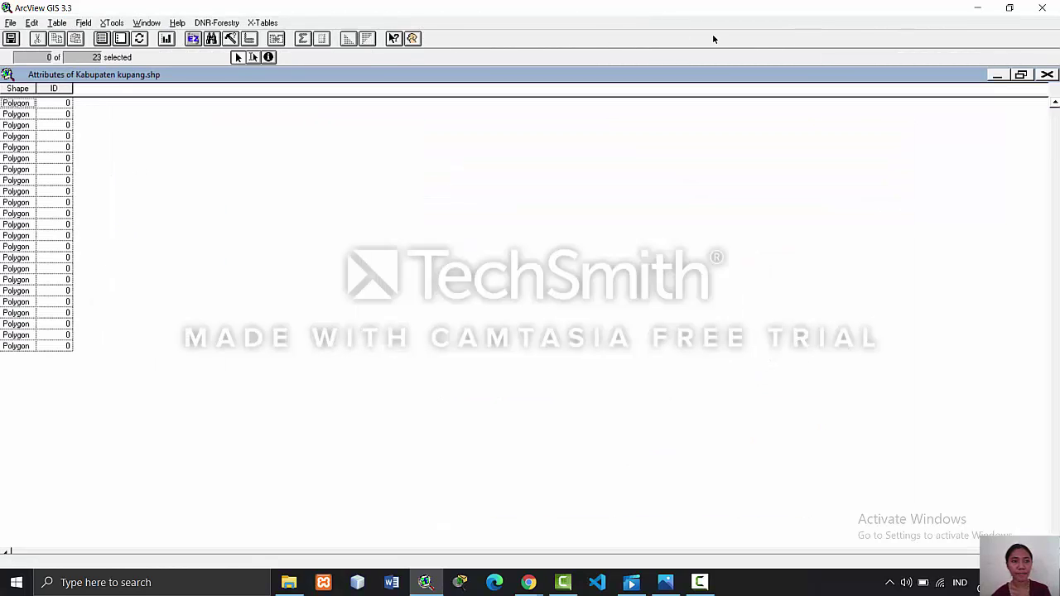
left_click(1019, 74)
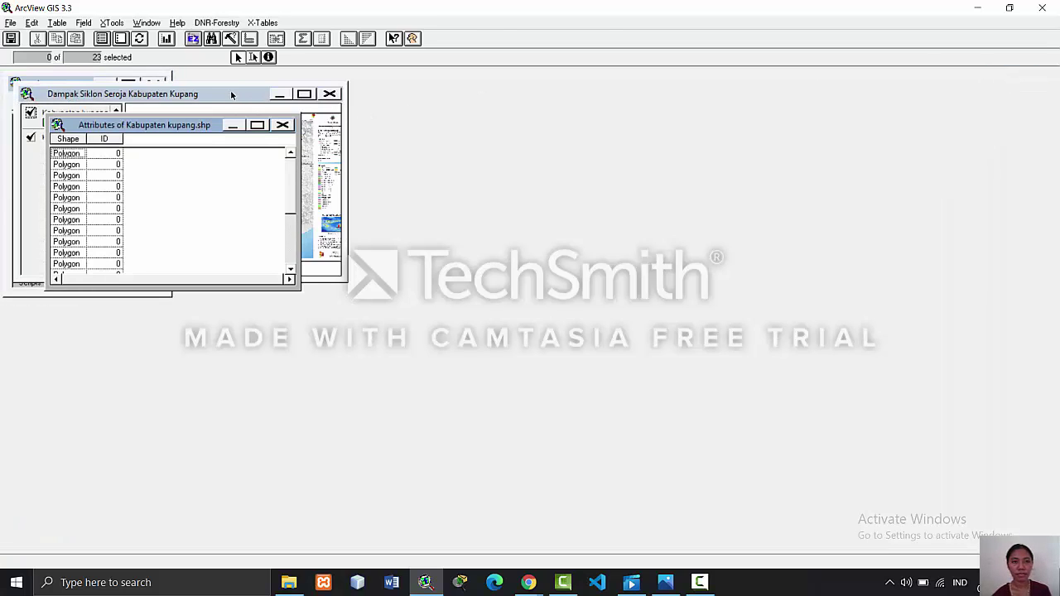
left_click_drag(223, 97, 581, 108)
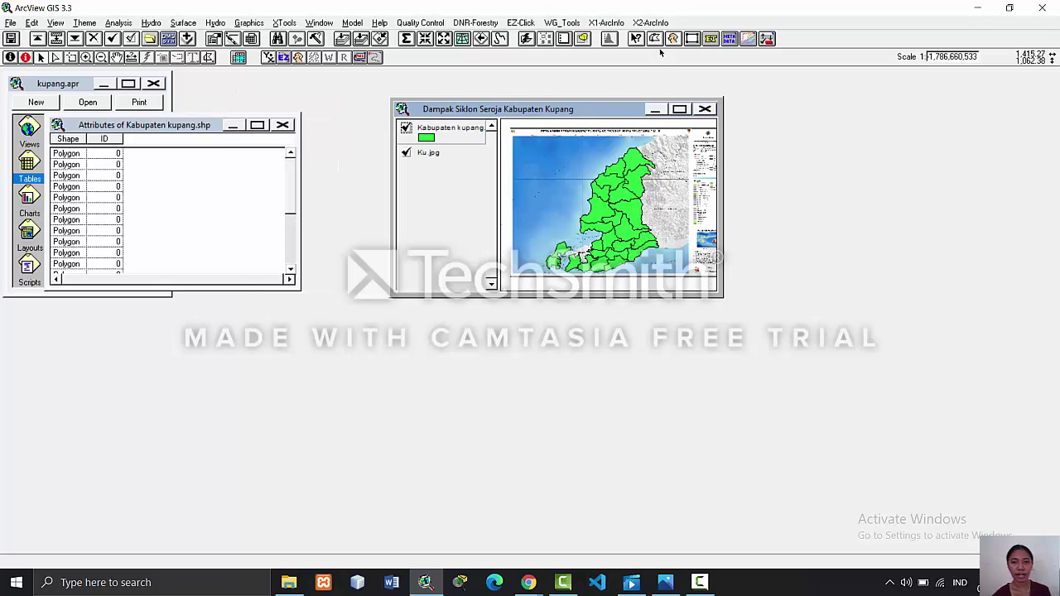
- Select the northernmost polygon and identify its district on the KU.jpg reference image in the photo viewer, returning to ArcView
left_click(631, 158)
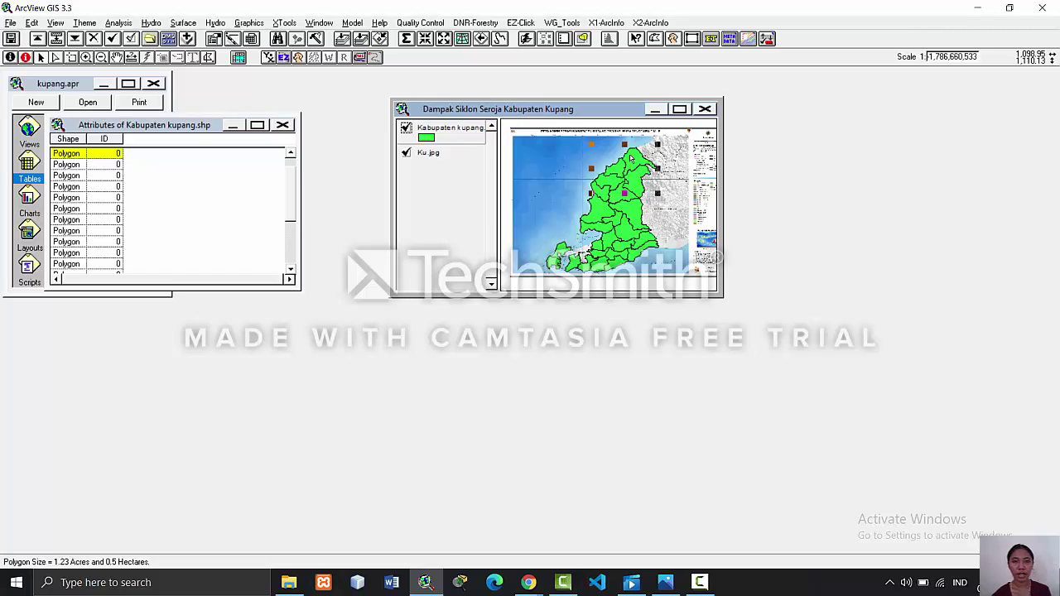
left_click(627, 158)
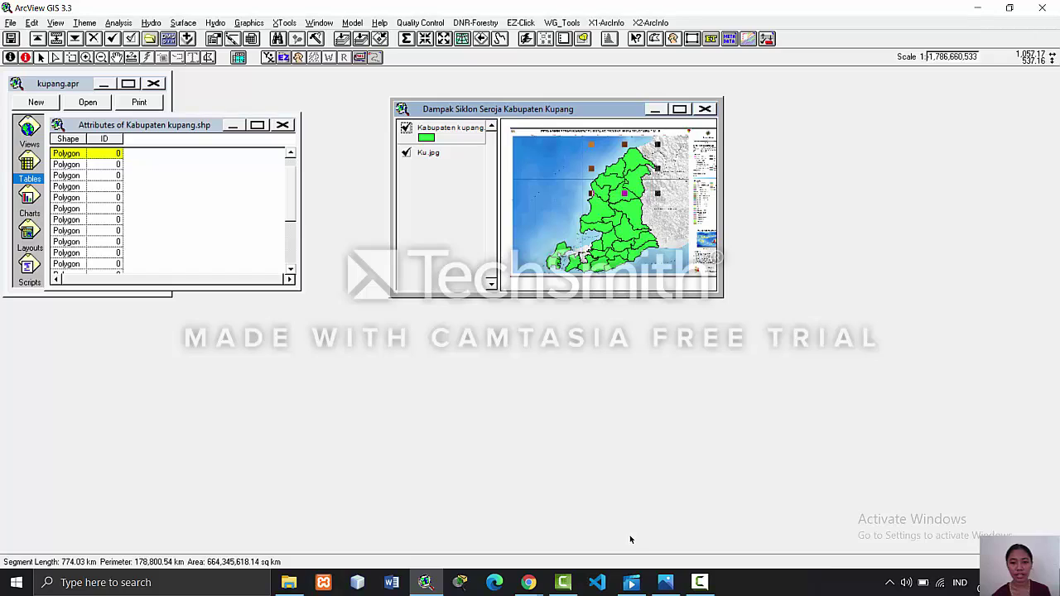
left_click(656, 583)
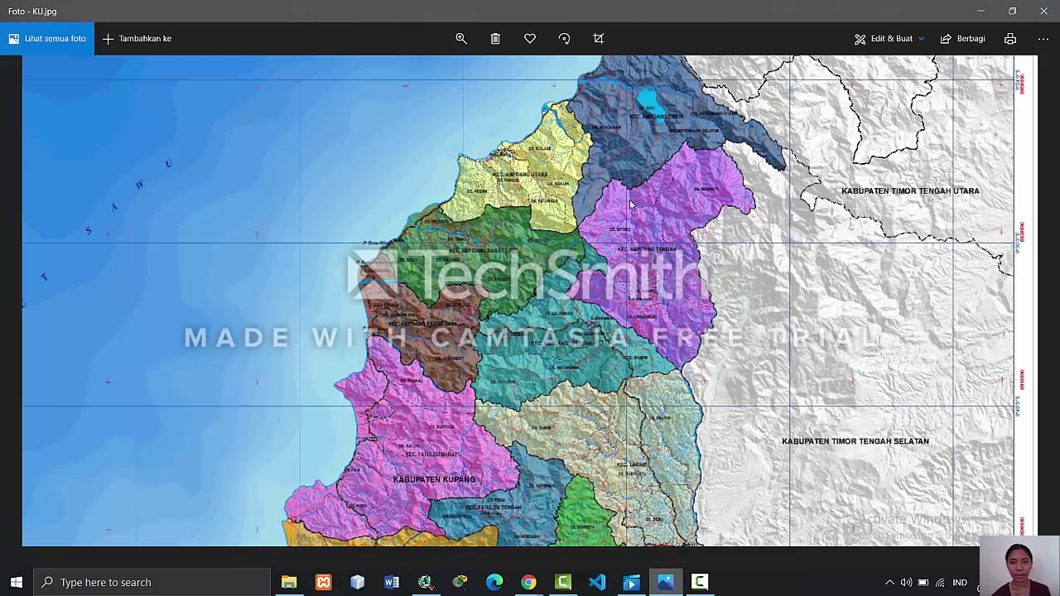
scroll(608, 324, "up", 1)
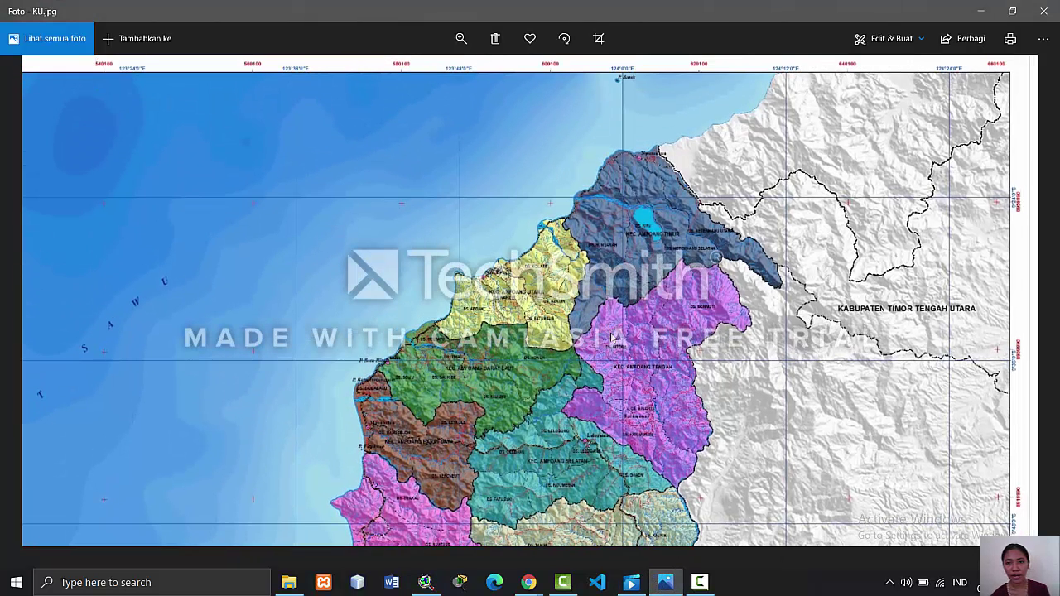
left_click(422, 588)
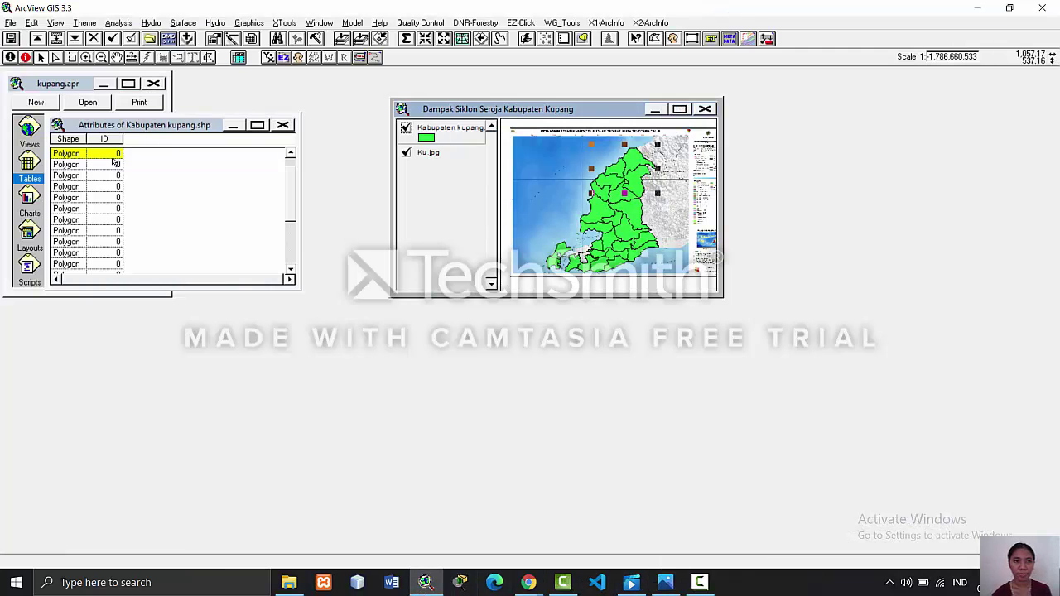
left_click(116, 157)
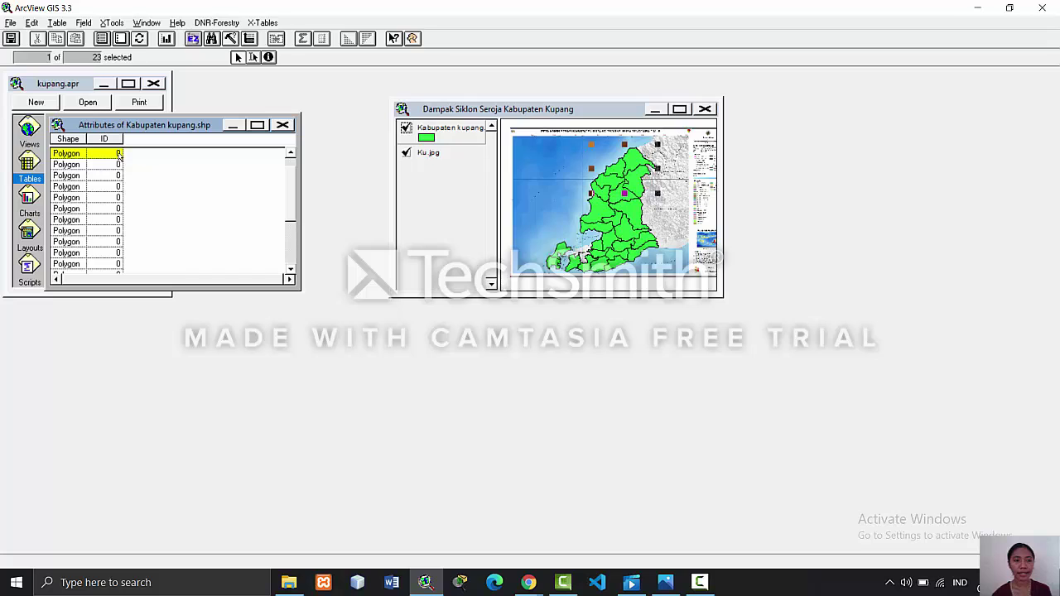
left_click(257, 125)
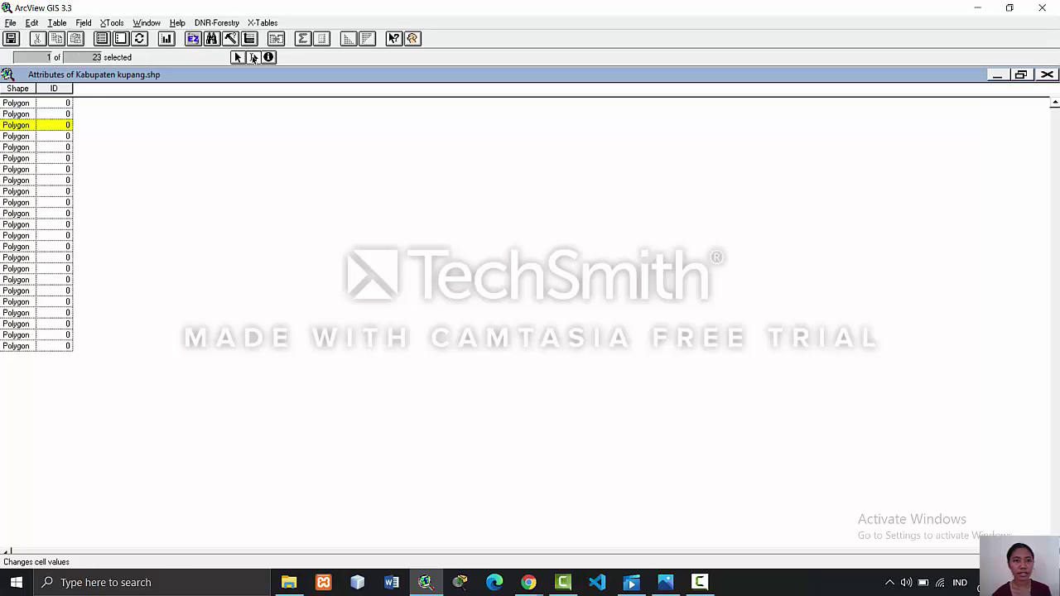
left_click(69, 125)
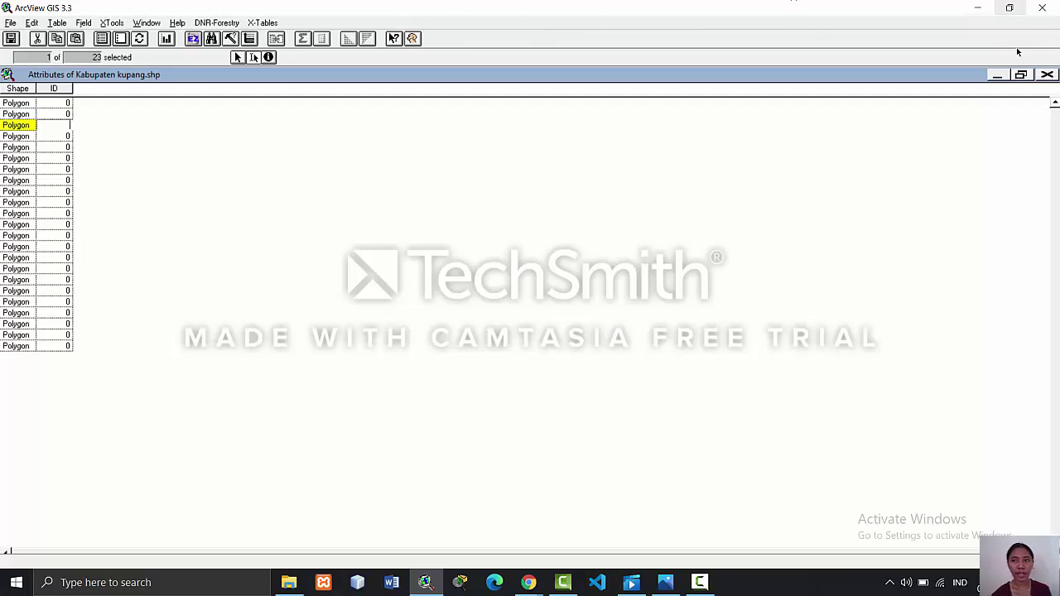
left_click(1019, 76)
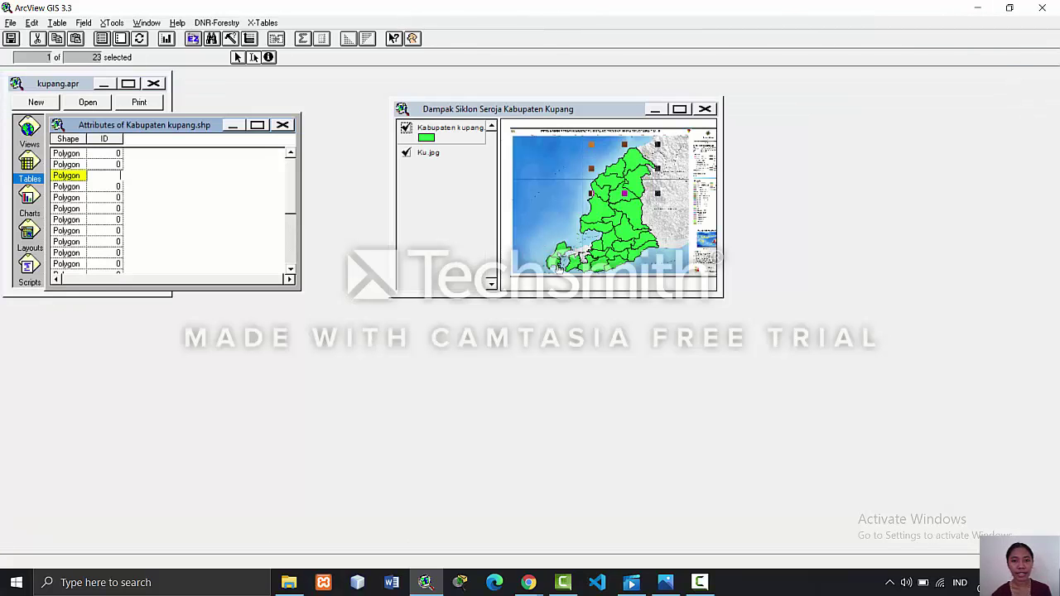
left_click(257, 125)
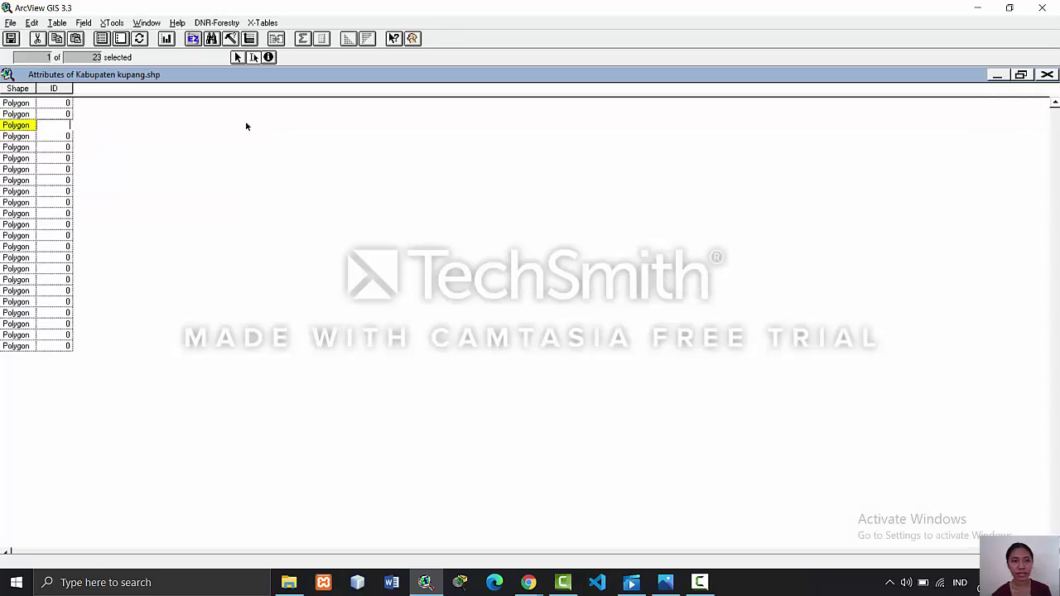
- Select the Semau island polygon in the enlarged map view and compare it with the district names on the KU.jpg reference image
left_click(1021, 75)
left_click(678, 110)
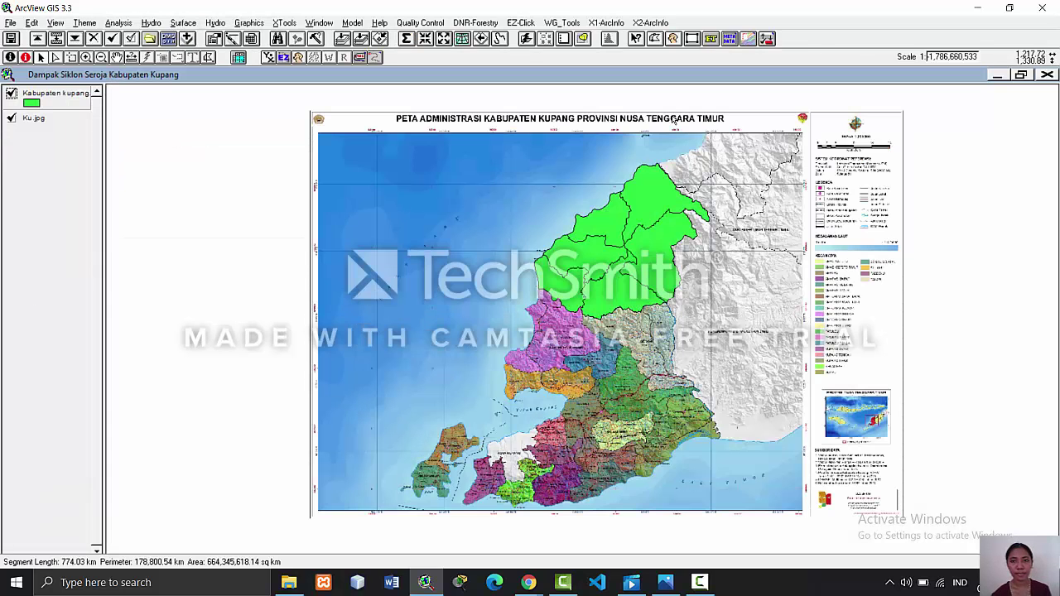
left_click(440, 448)
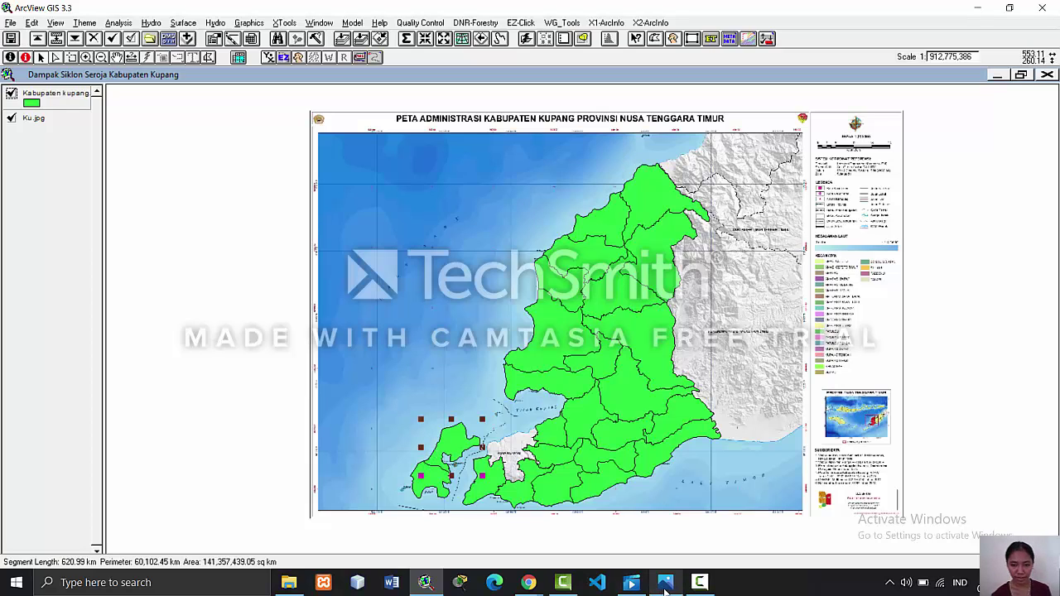
left_click(663, 588)
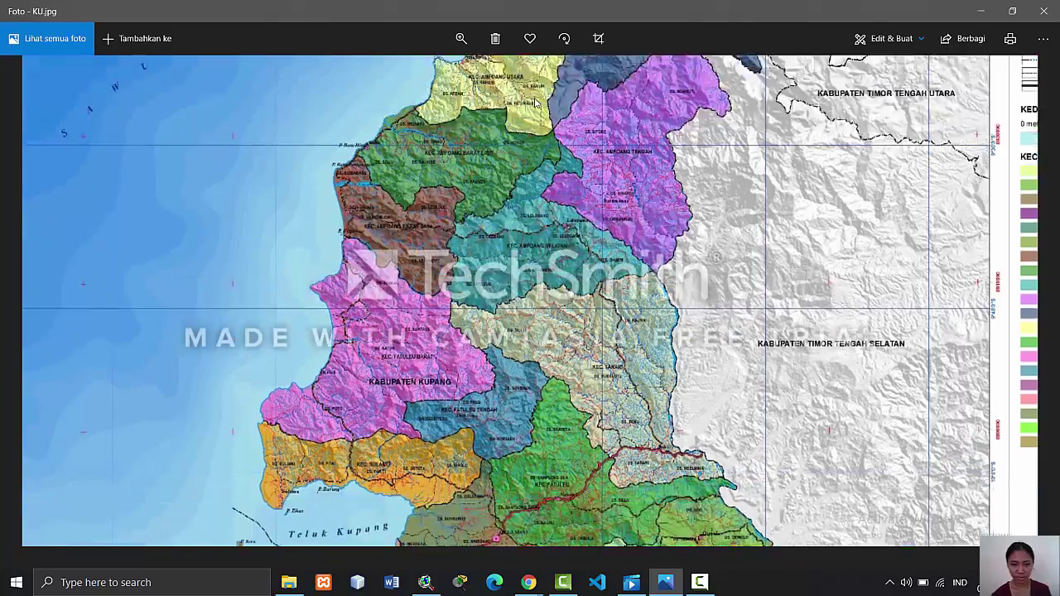
scroll(556, 313, "down", 3)
scroll(577, 141, "up", 3)
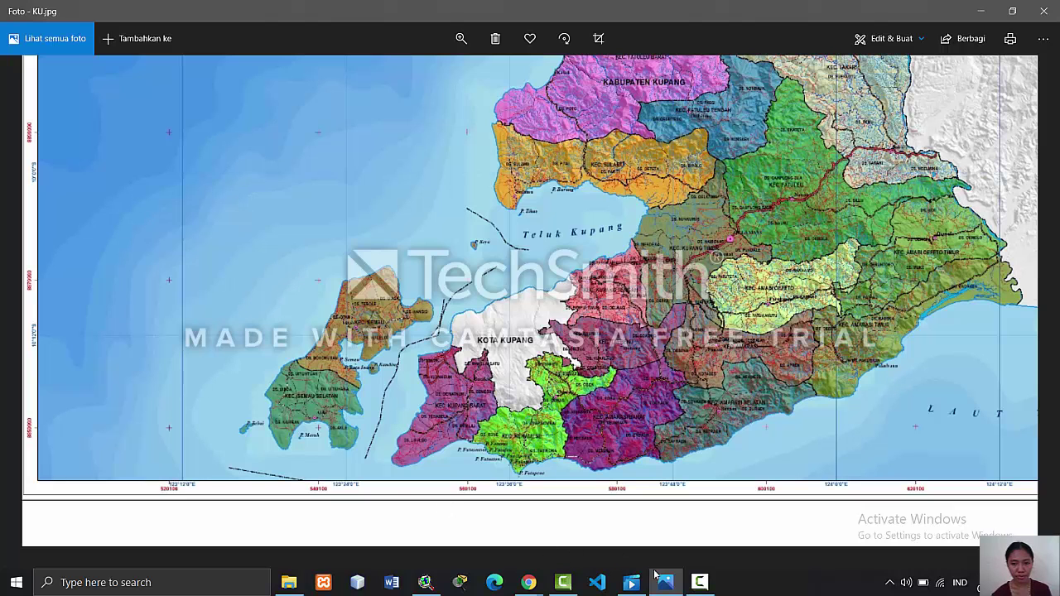
left_click(424, 583)
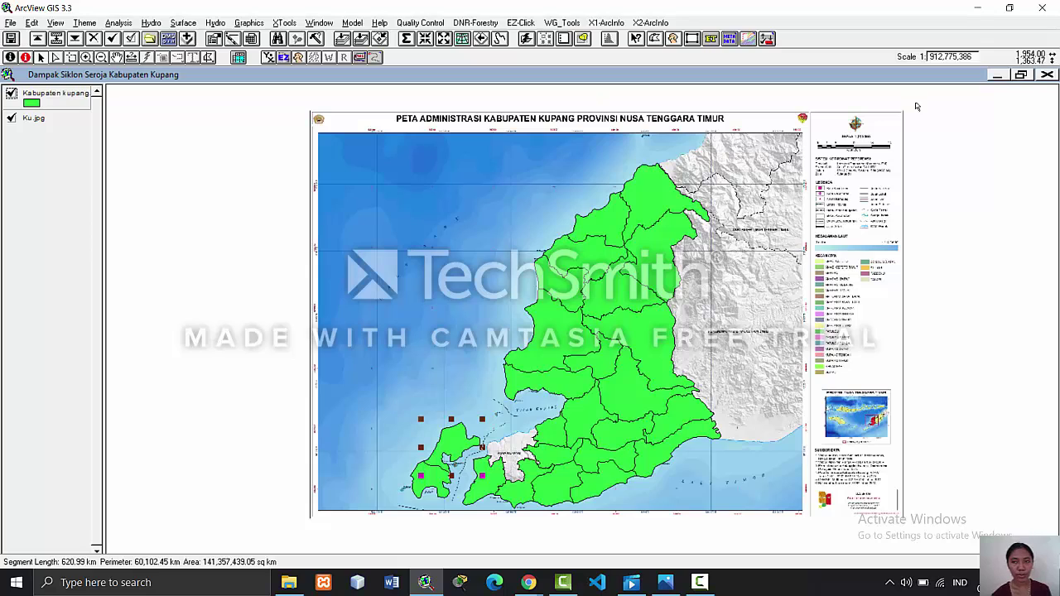
- Select the Semau Selatan polygon beside the attribute table and set the ID of its record to 1
left_click(1020, 75)
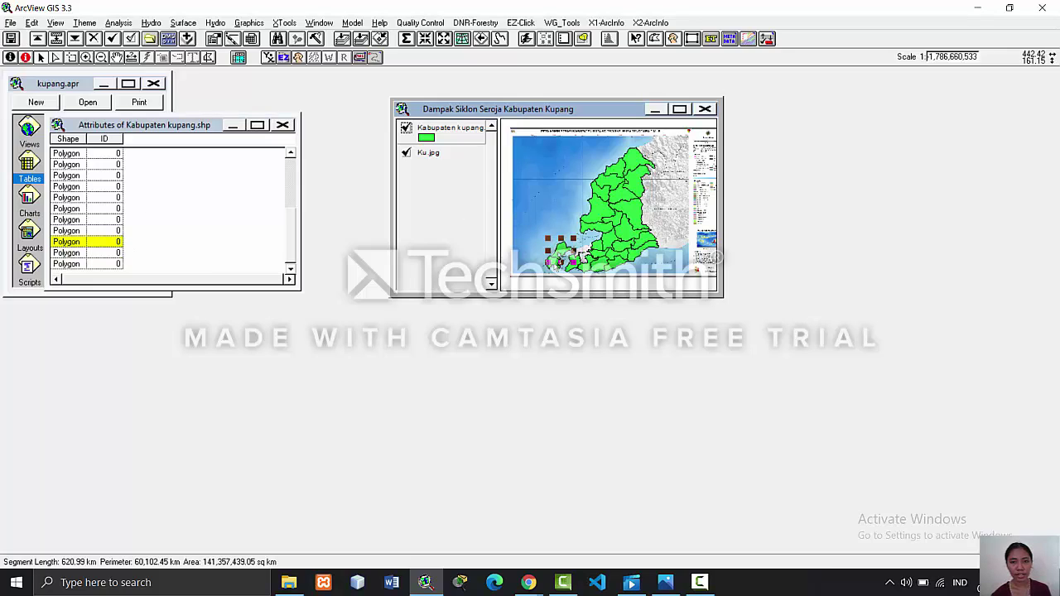
left_click(553, 260)
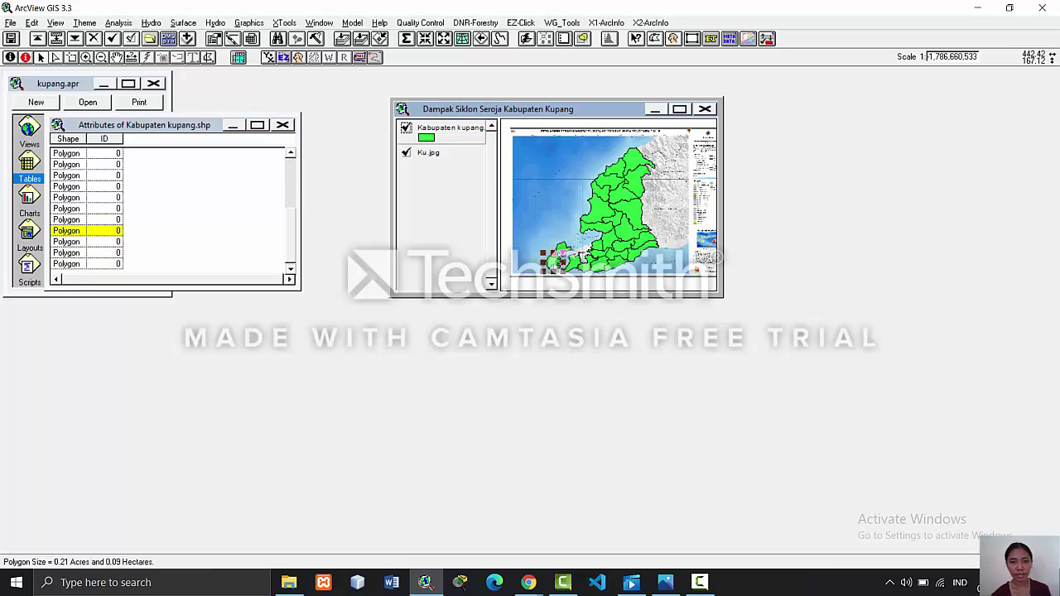
left_click(117, 231)
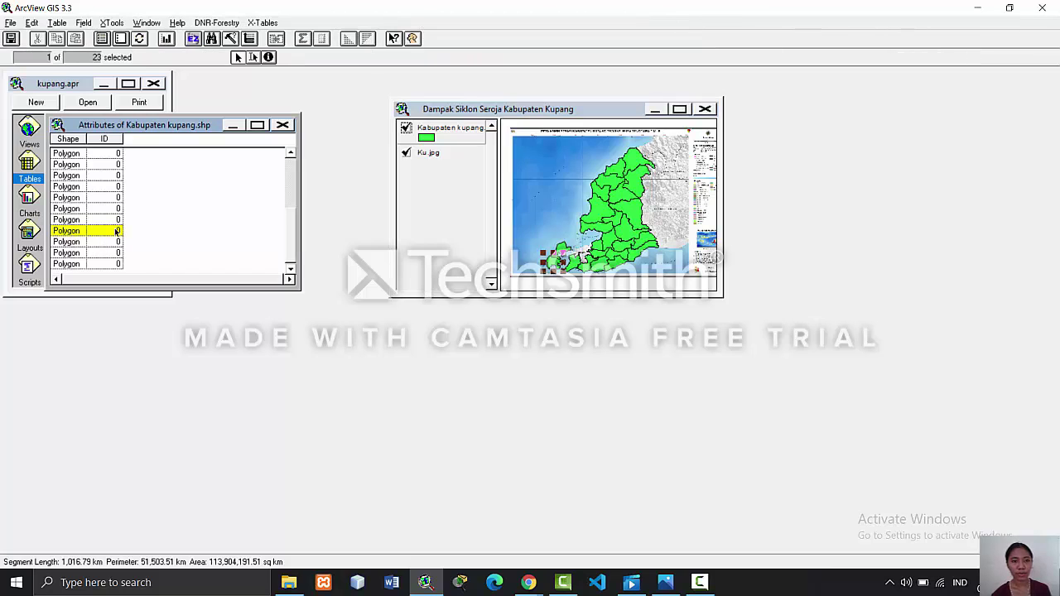
left_click(257, 125)
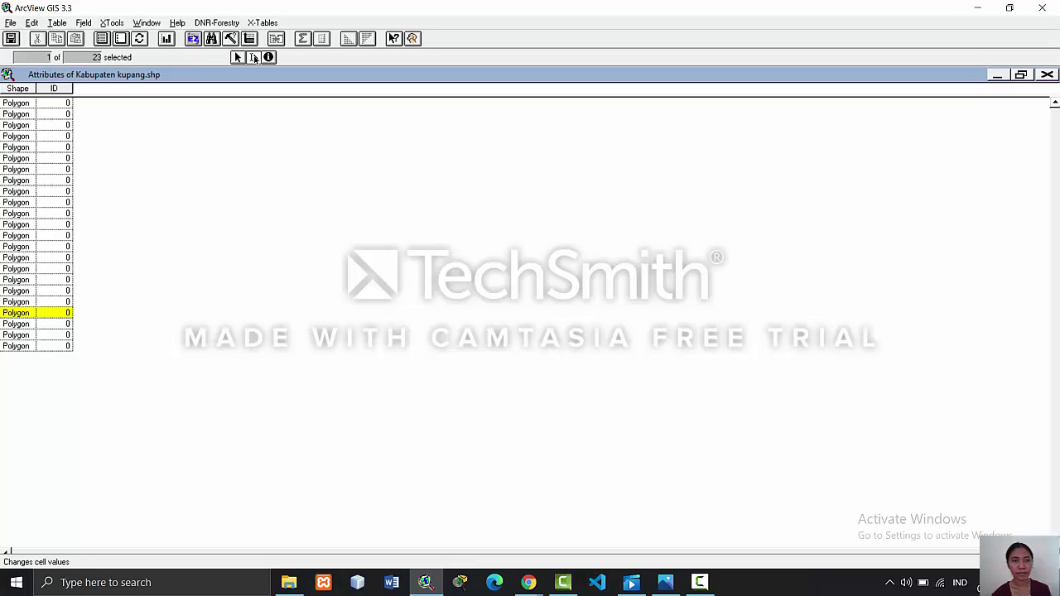
left_click(254, 57)
left_click(68, 313)
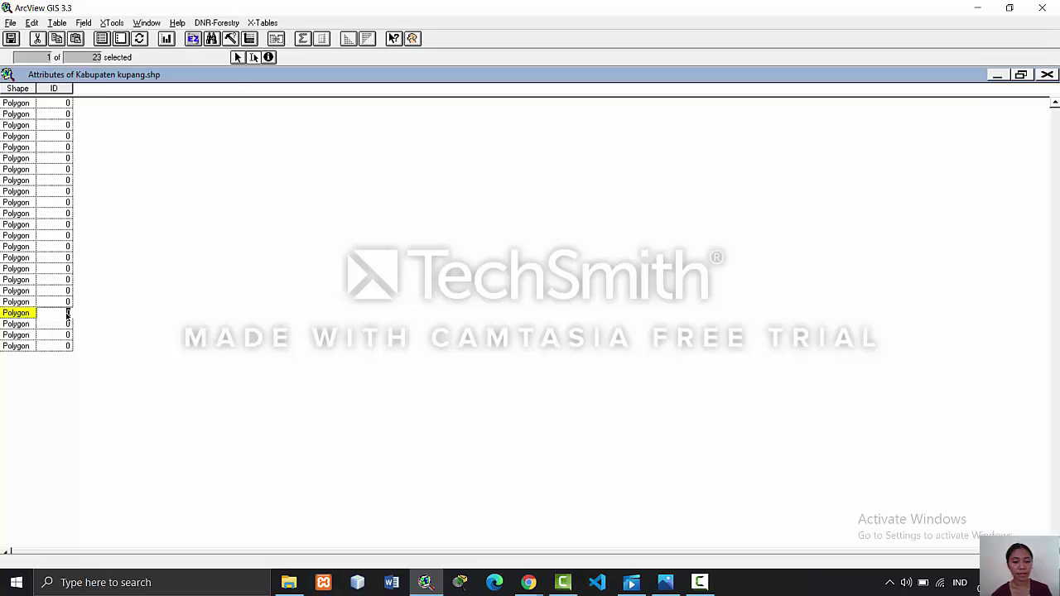
left_click(1022, 74)
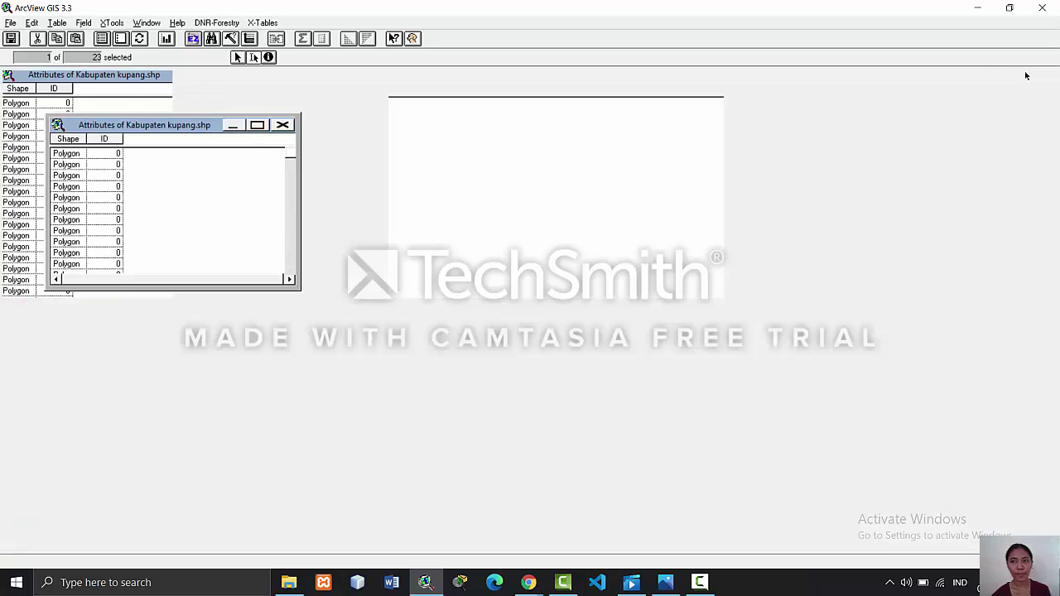
- Select the Kupang Barat polygon, compare it with the KU.jpg reference image, and set the ID of its record to 2
left_click(577, 263)
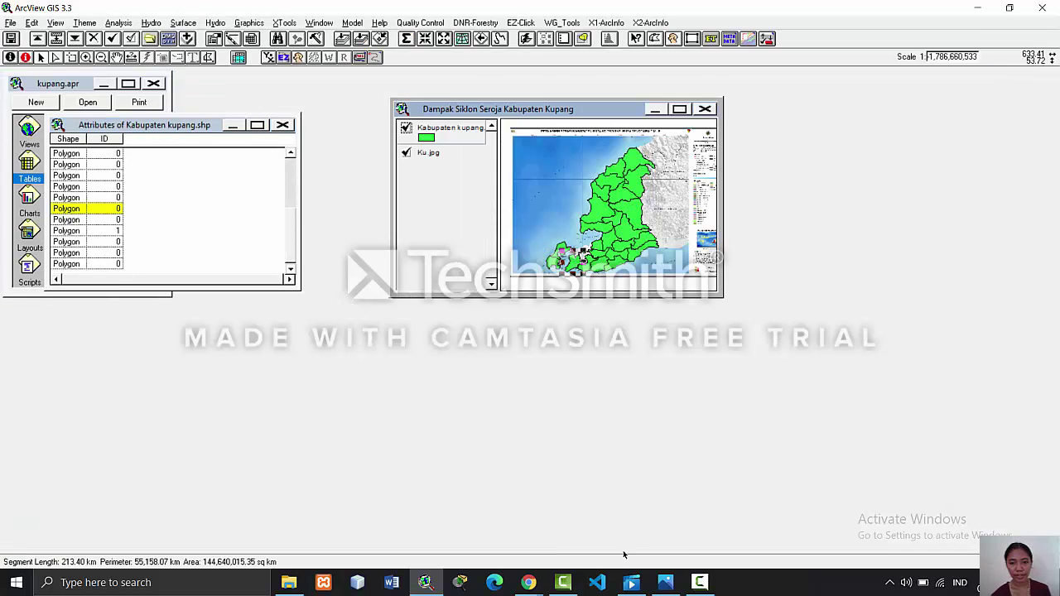
left_click(669, 584)
right_click(673, 589)
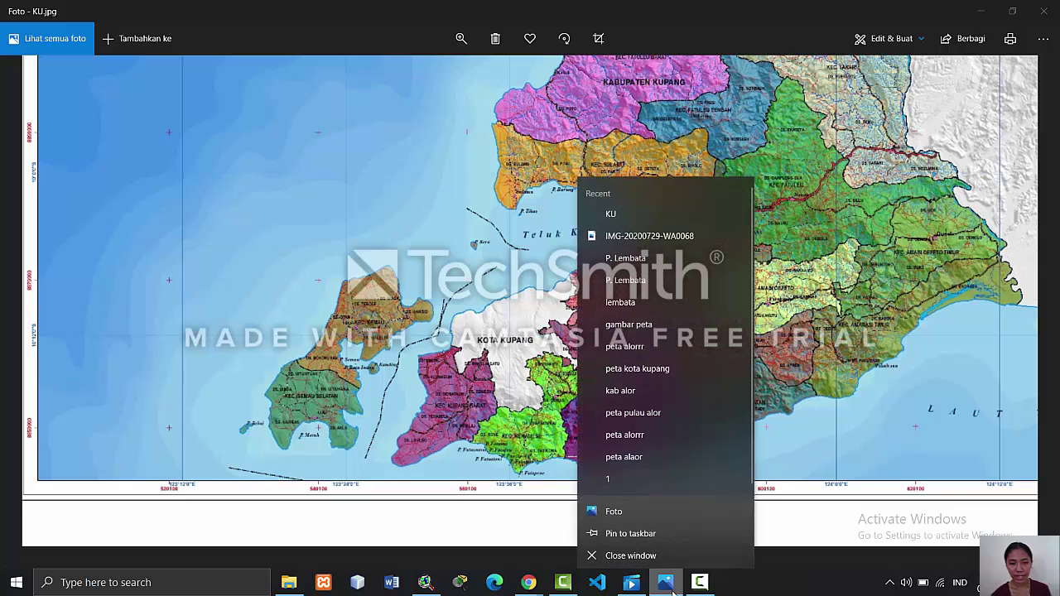
left_click(672, 590)
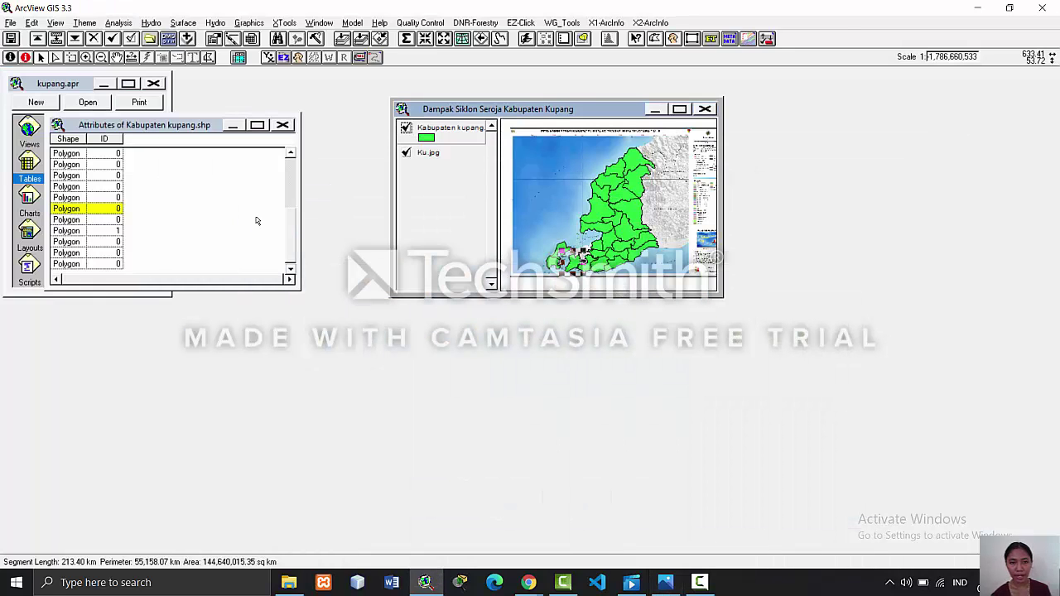
left_click(257, 125)
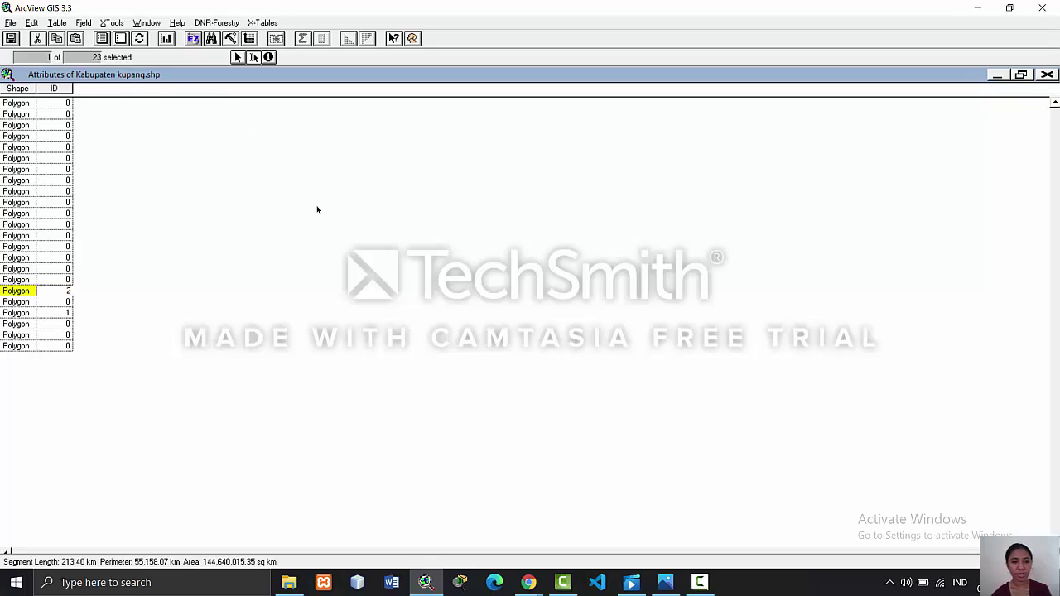
left_click(1021, 75)
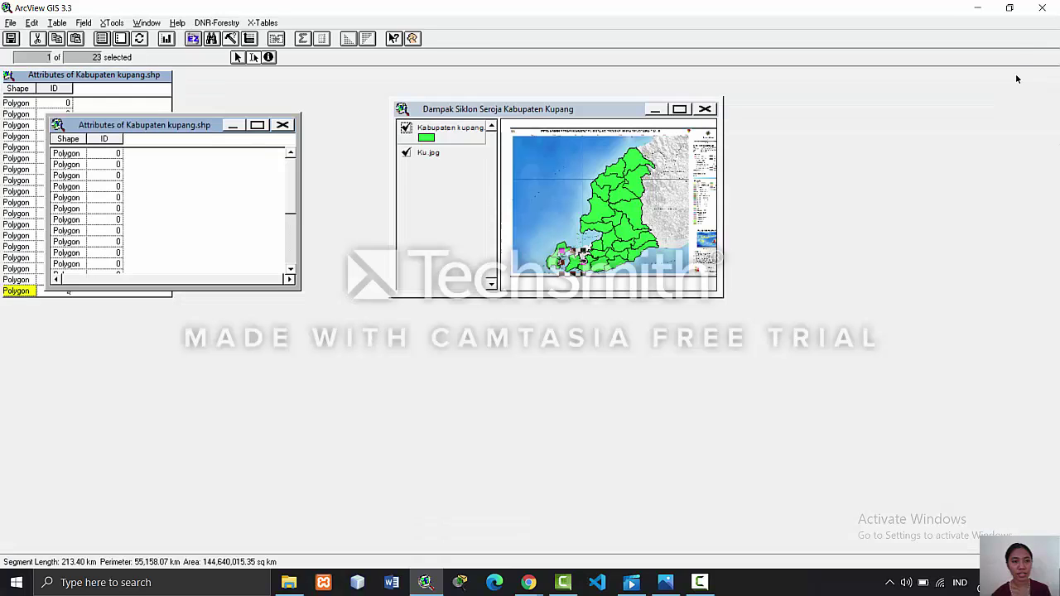
- Select the Nekamese polygon just east of Kupang Barat and set the ID of its record to 3
left_click(591, 272)
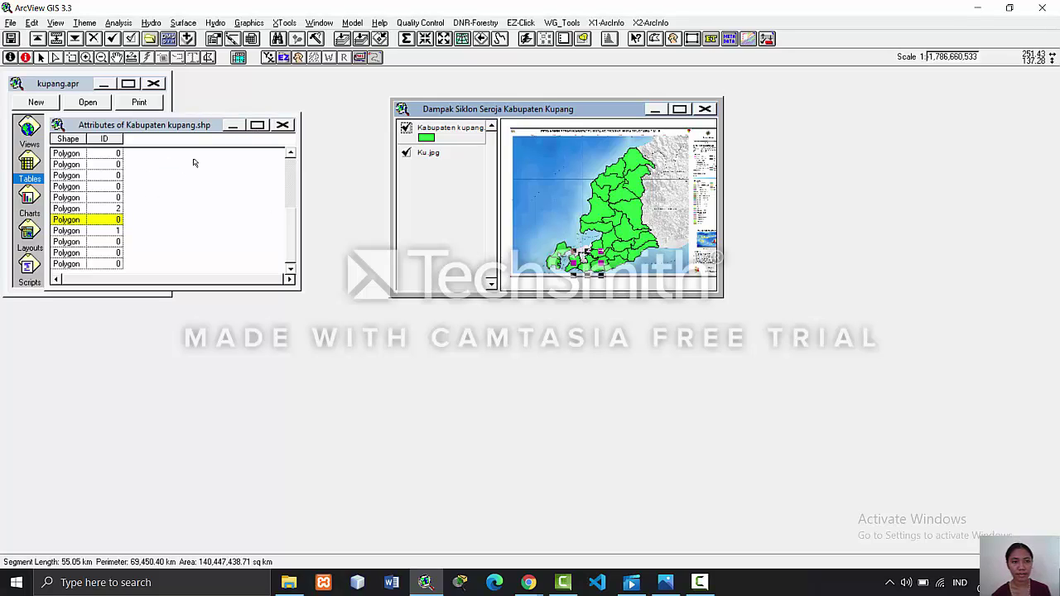
left_click(257, 124)
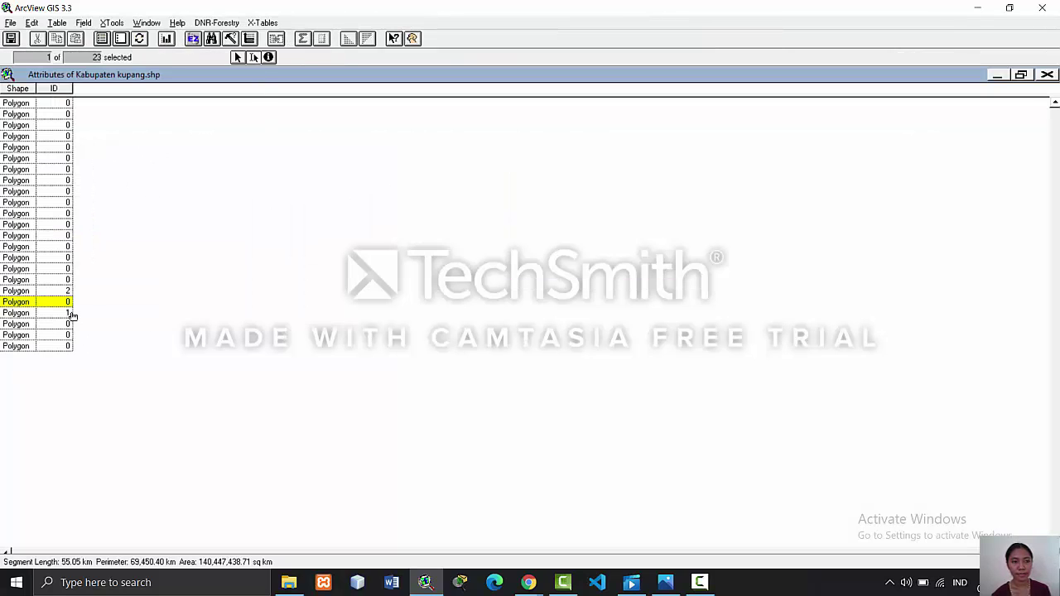
left_click(68, 303)
type("3")
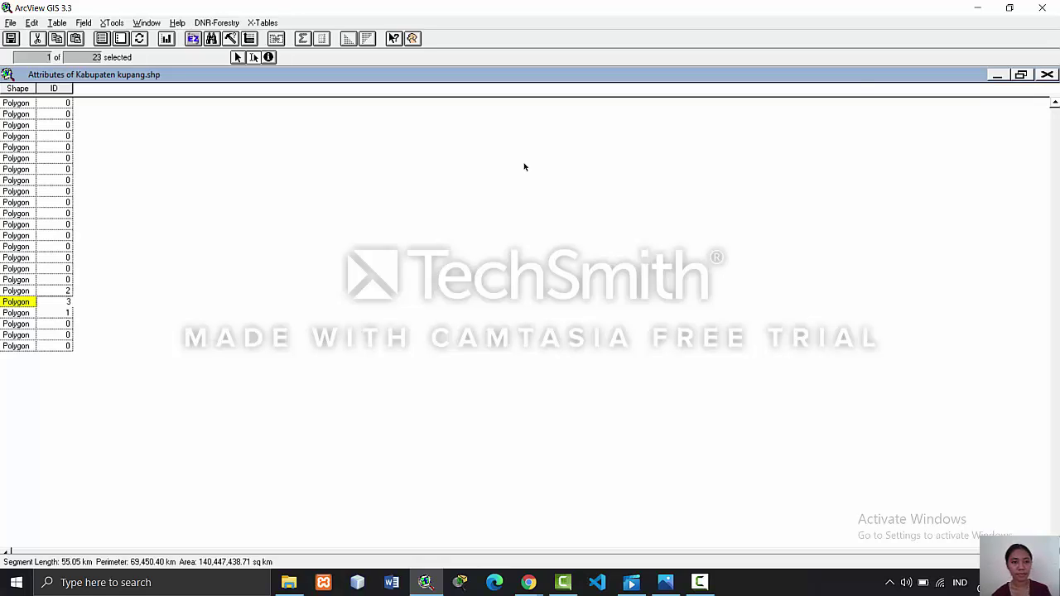
left_click(1021, 76)
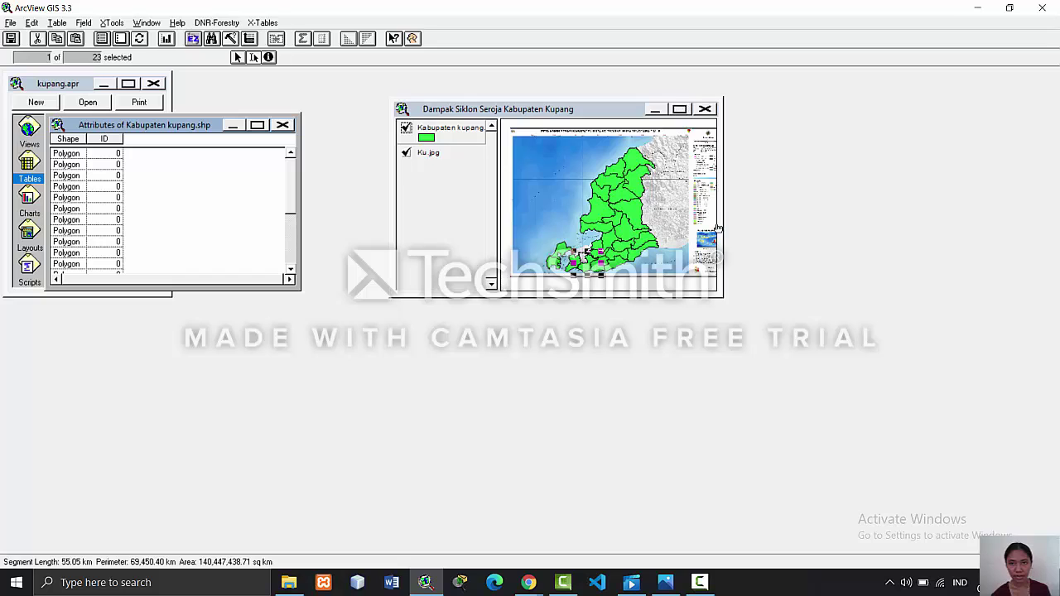
- Enlarge the Dampak Siklon Seroja Kabupaten Kupang view window so the district polygons are easier to select
left_click(631, 116)
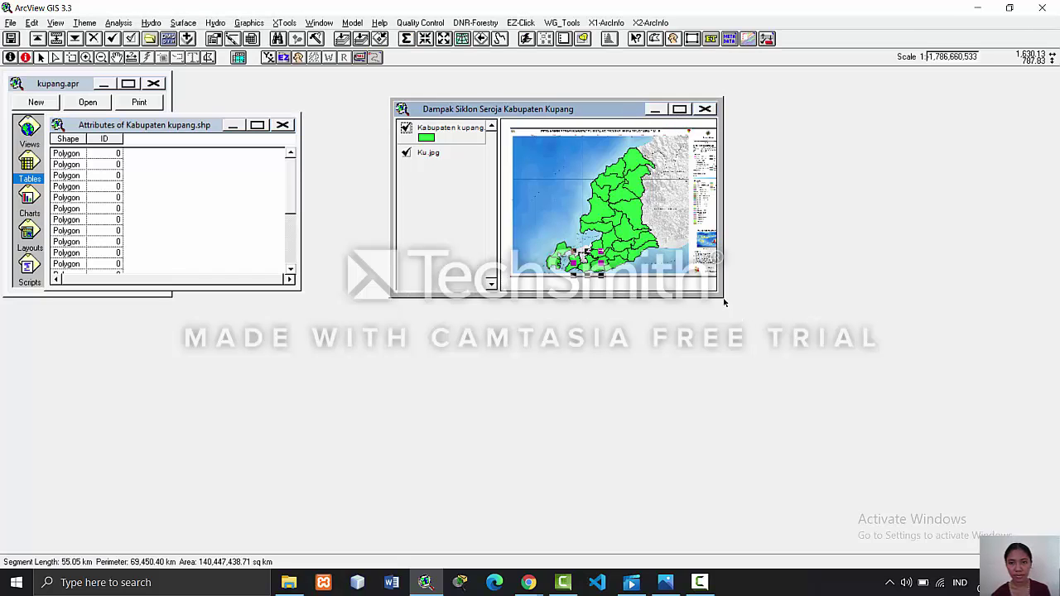
left_click_drag(796, 347, 811, 359)
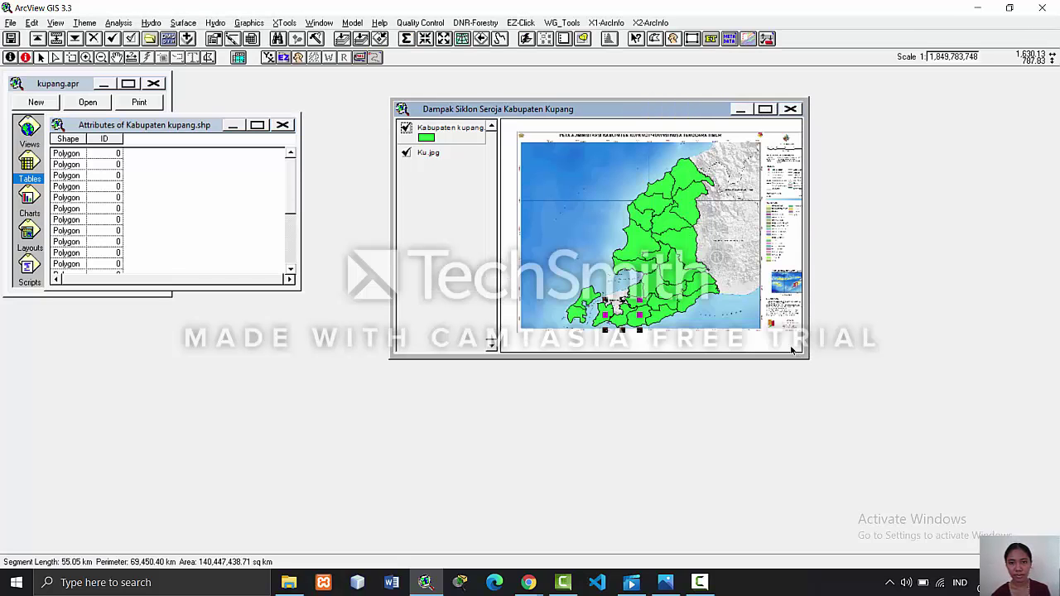
left_click_drag(892, 424, 893, 423)
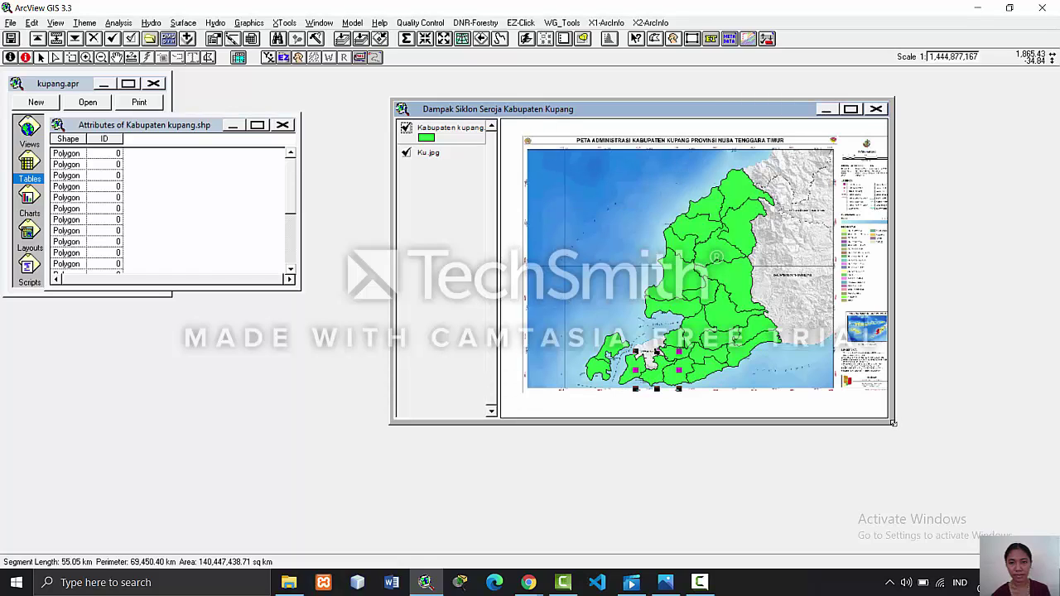
- Select the south-coast polygon directly east of Nekamese and set the ID of its record to 4
left_click(636, 377)
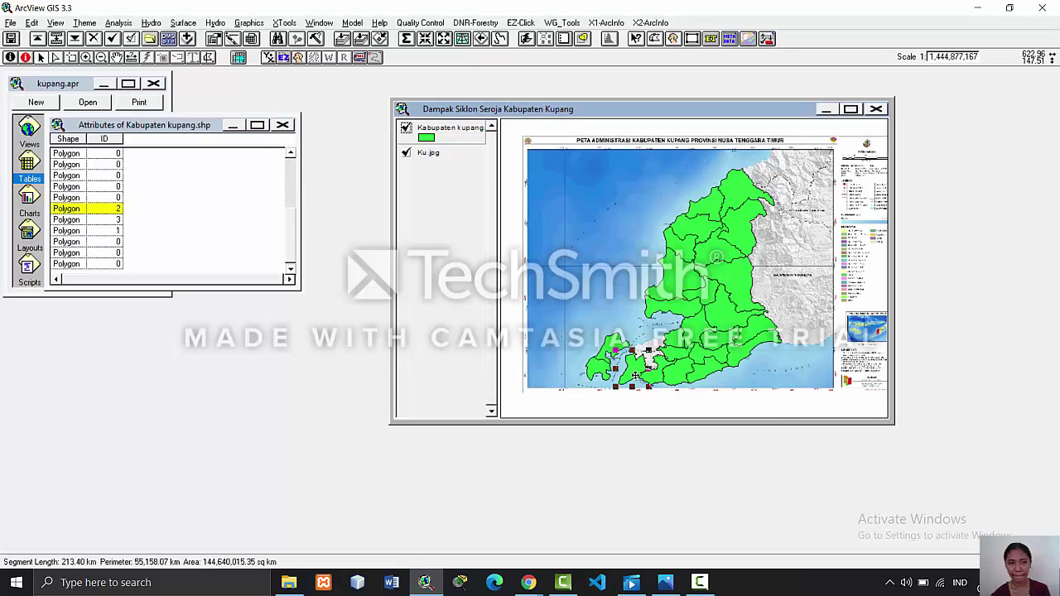
left_click(653, 380)
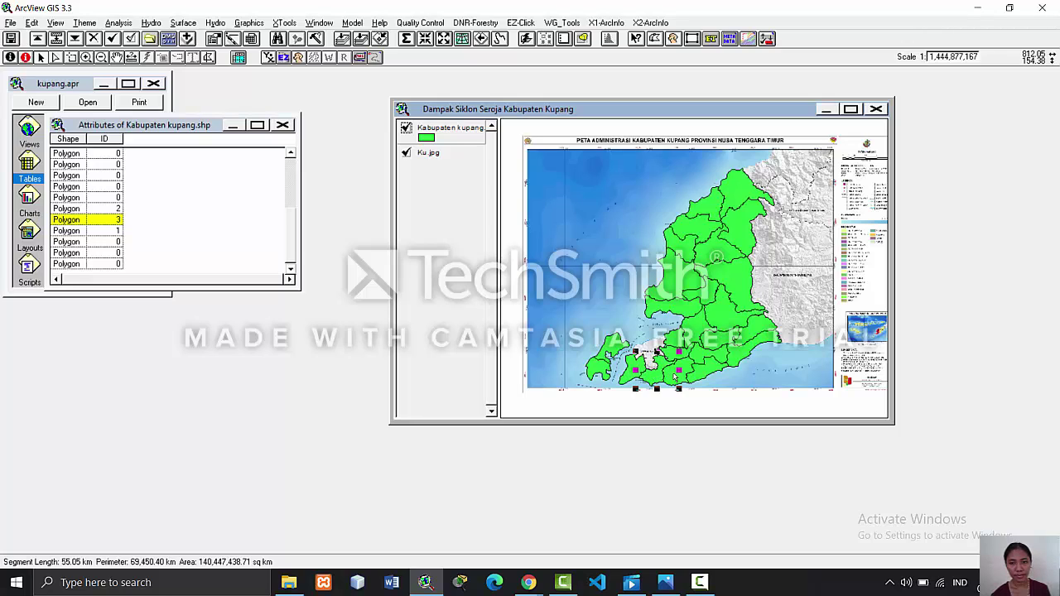
left_click(669, 374)
left_click(207, 163)
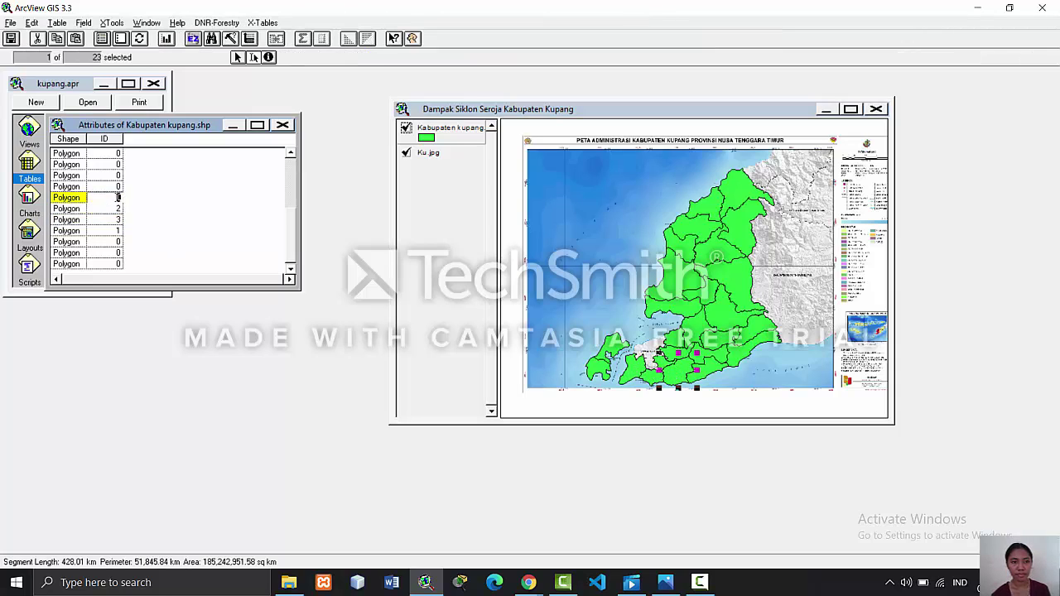
type("4")
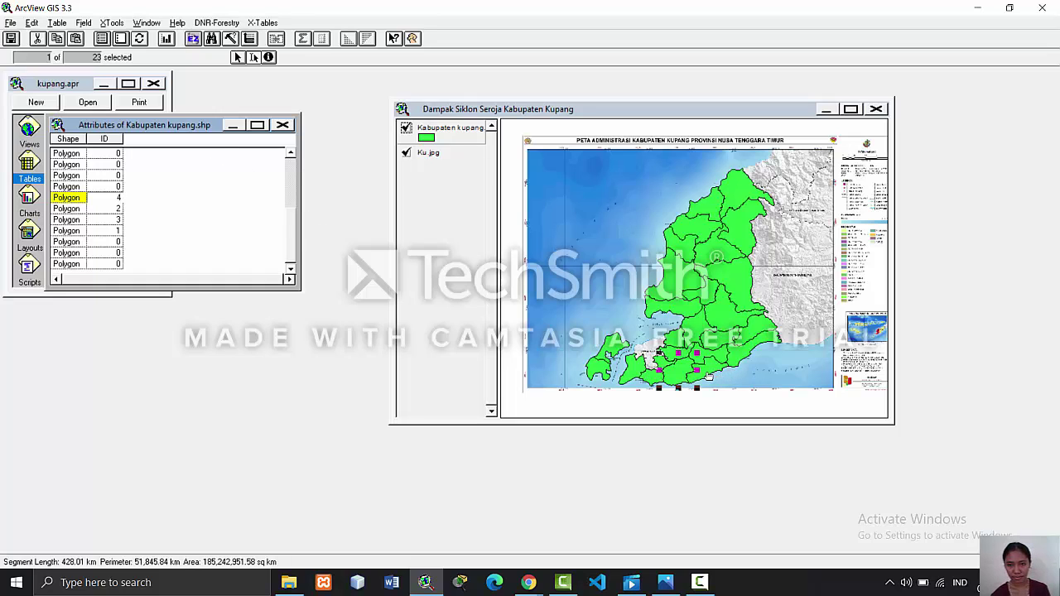
- Set the ID of the polygon just east of Kota Kupang to 5 and of the bay-side polygon north of it to 6
left_click(674, 356)
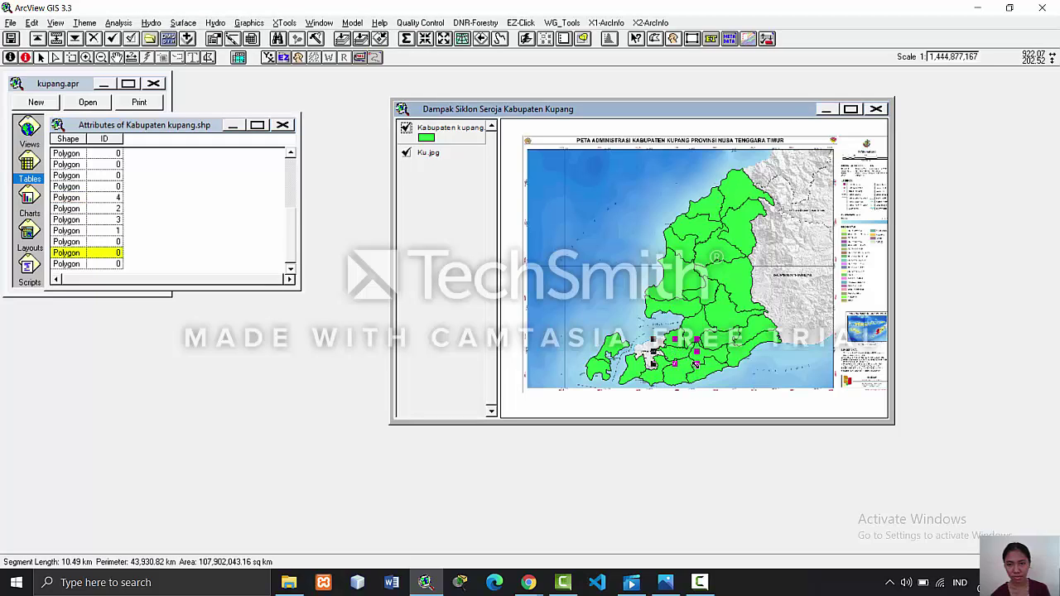
left_click(672, 364)
left_click(655, 358)
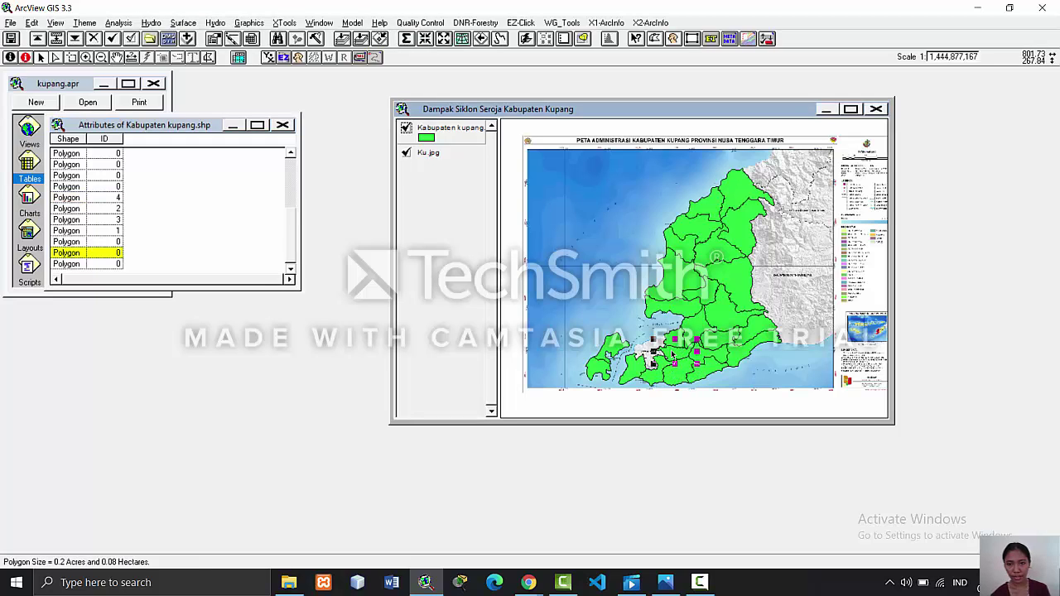
left_click(118, 255)
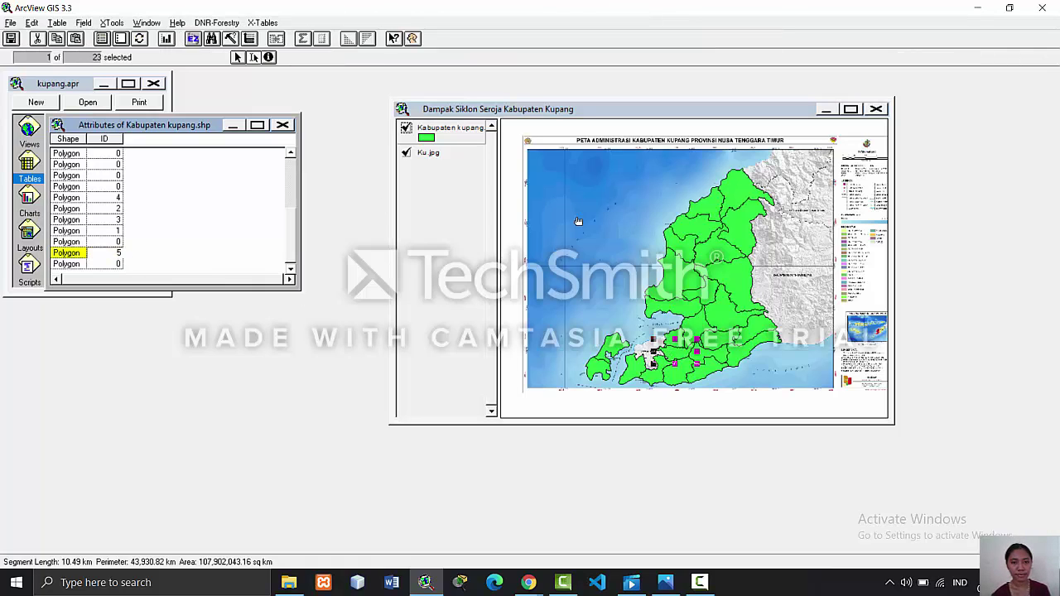
left_click(678, 337)
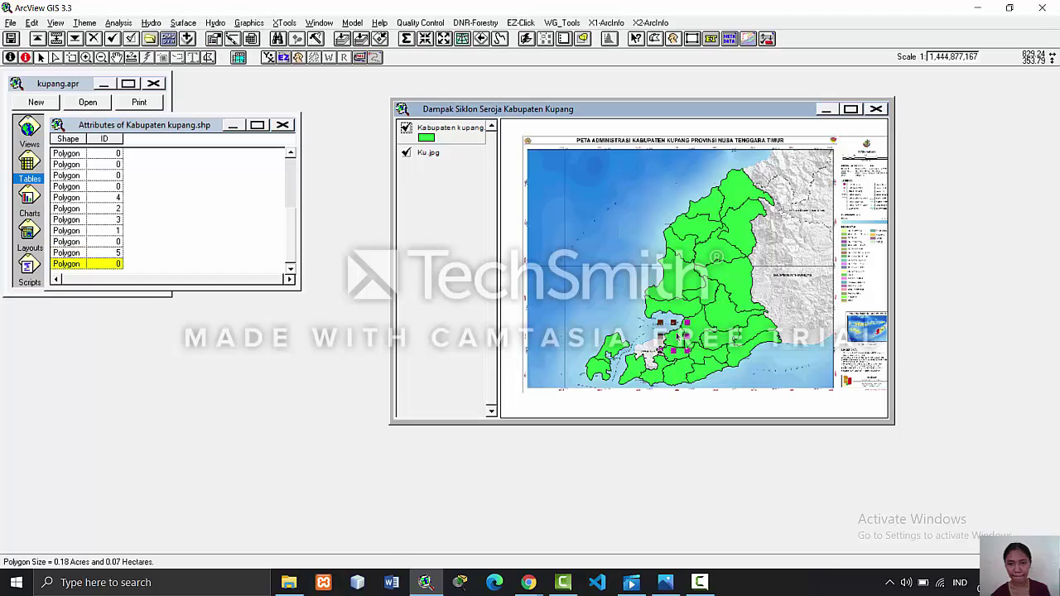
left_click(118, 264)
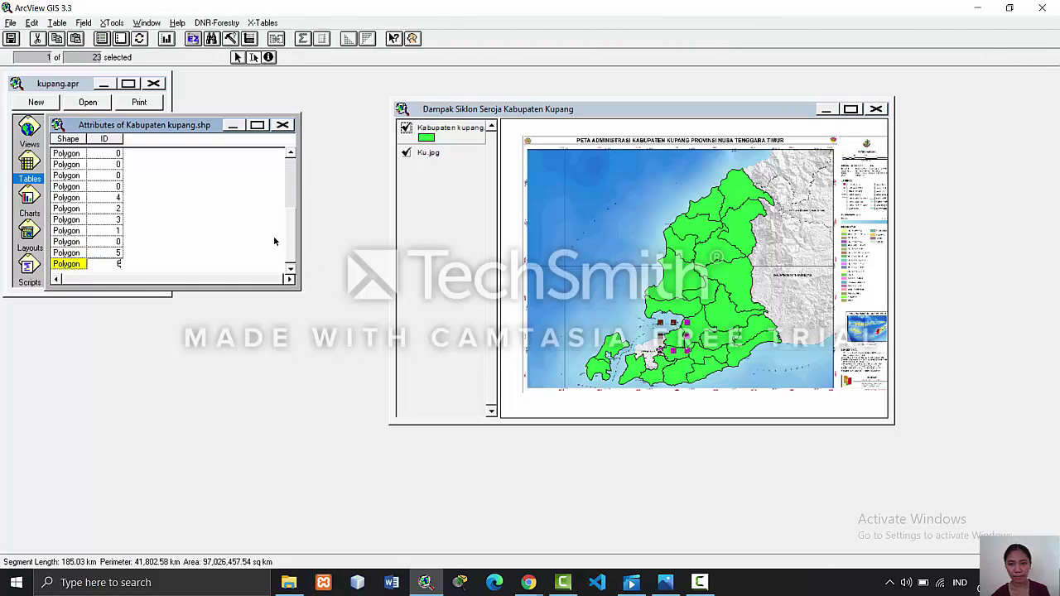
- Set the ID of the south-coast polygon east of polygon 4 to 7 and of the polygon directly north of it to 8
left_click(677, 373)
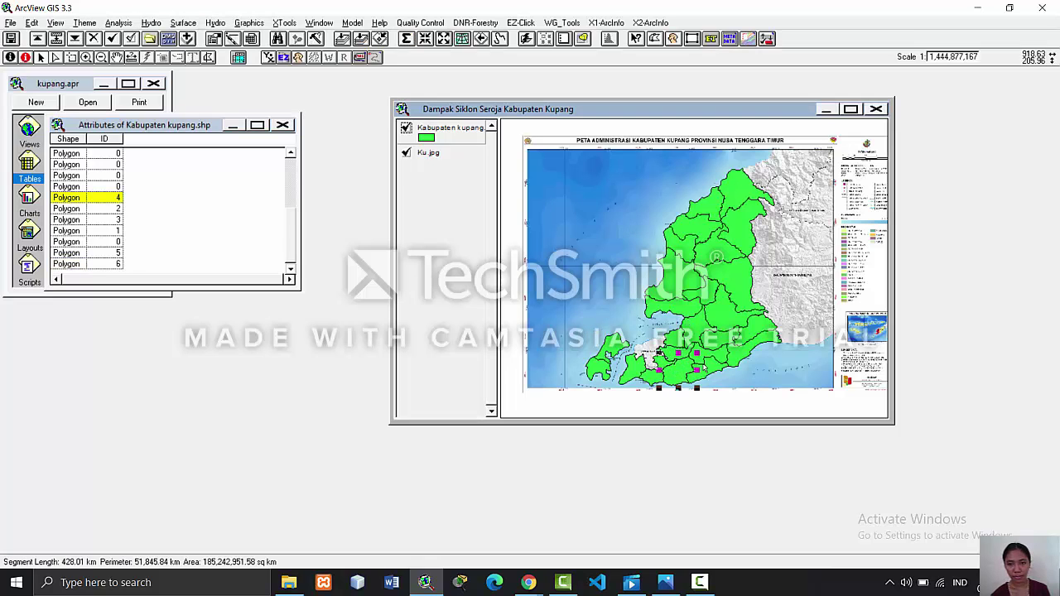
left_click(711, 370)
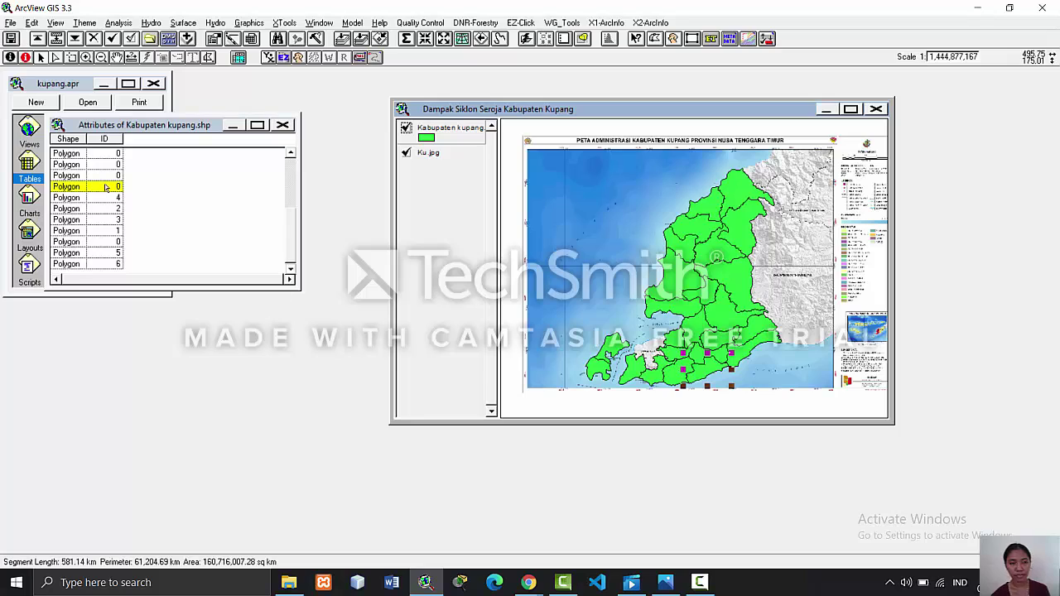
left_click(119, 187)
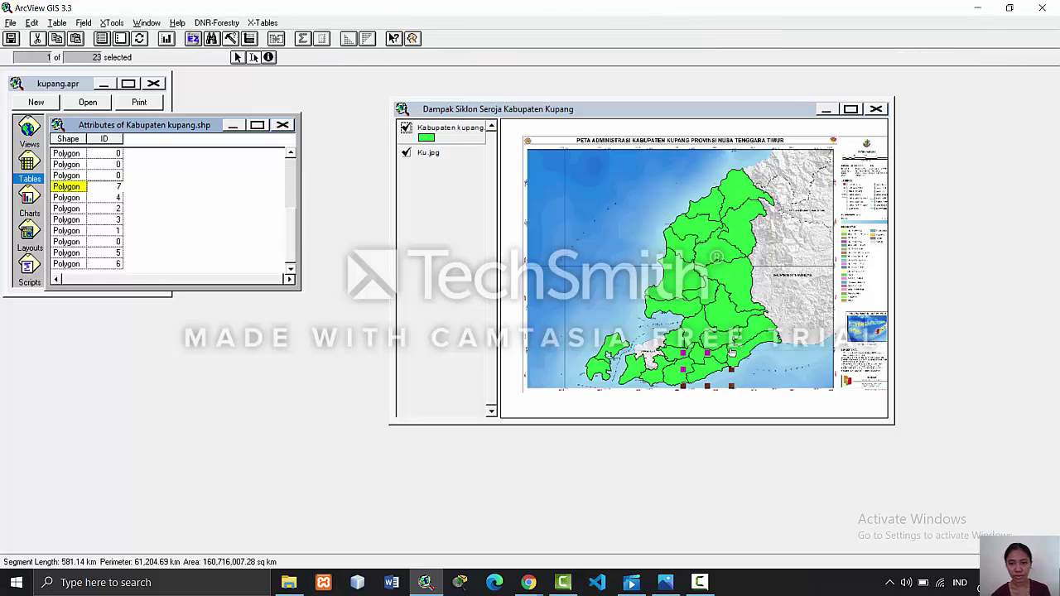
left_click(700, 356)
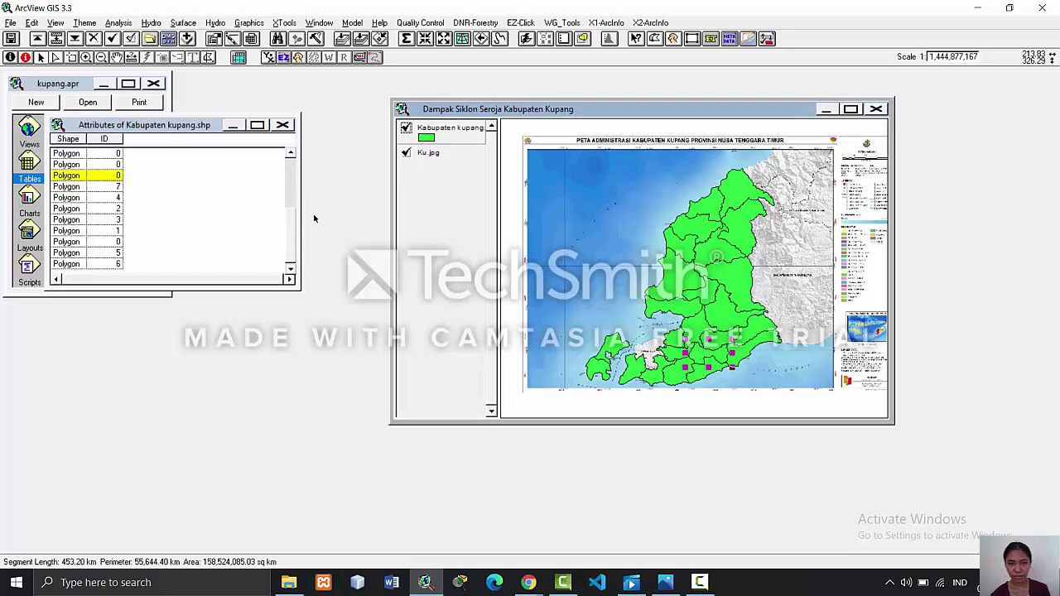
left_click(118, 177)
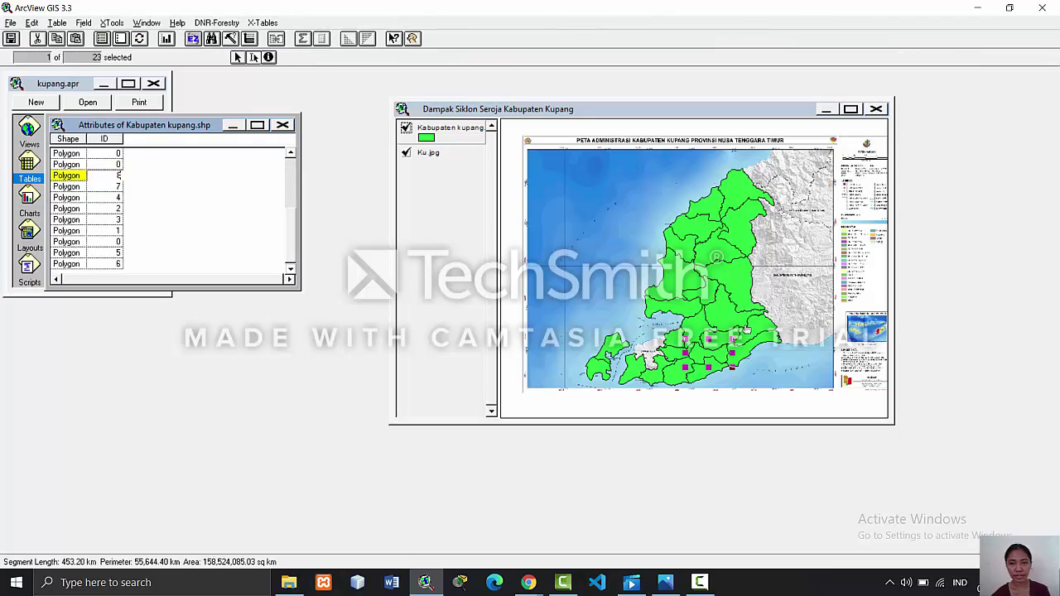
- Set the ID of the long inland polygon east of polygon 6 to 9 and of the southeast-coast polygon to 10
left_click(673, 345)
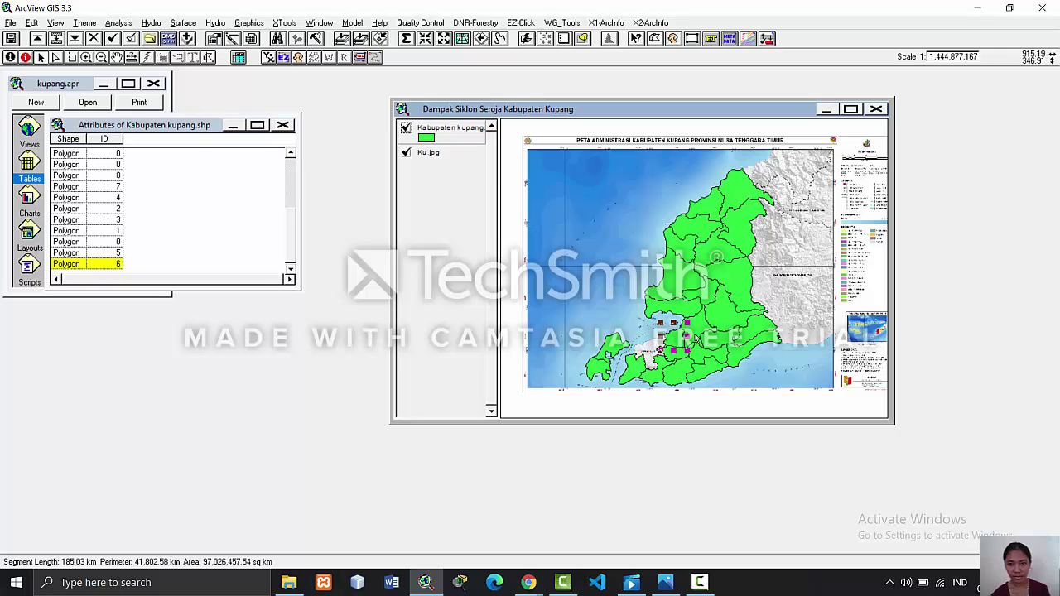
left_click(698, 335)
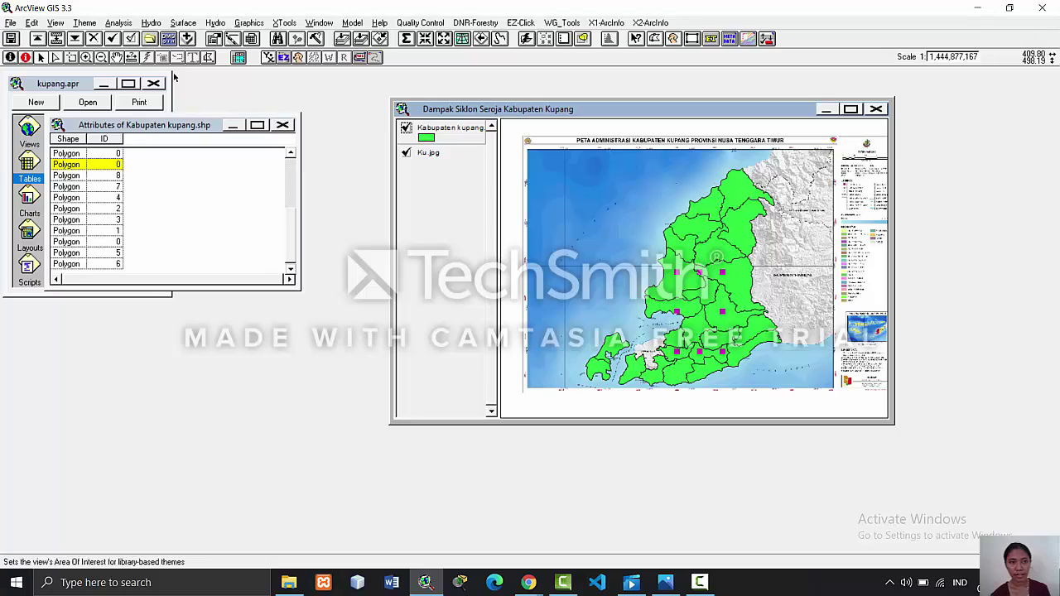
left_click(119, 164)
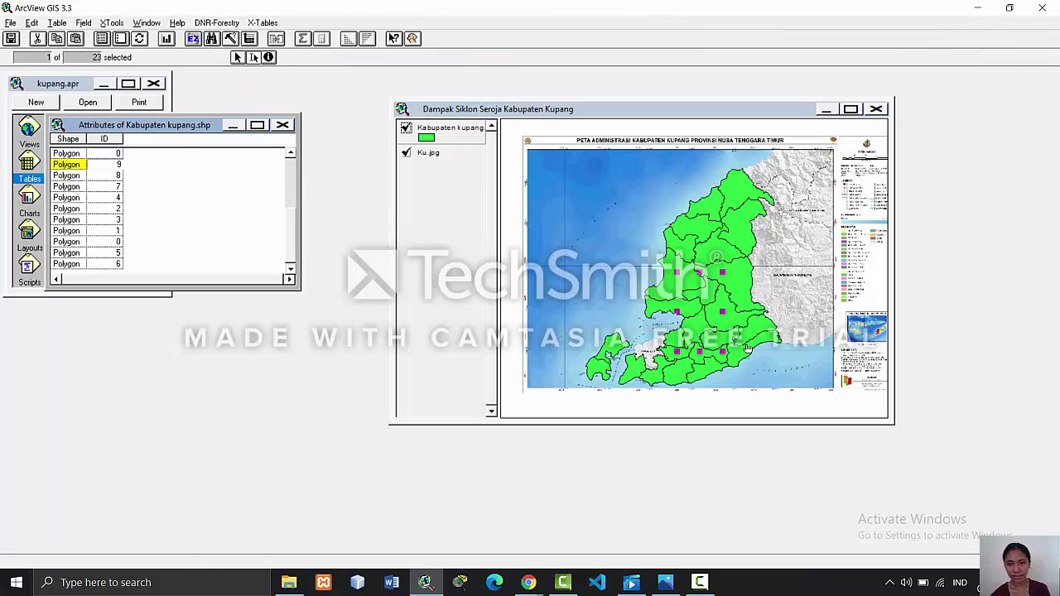
left_click(722, 358)
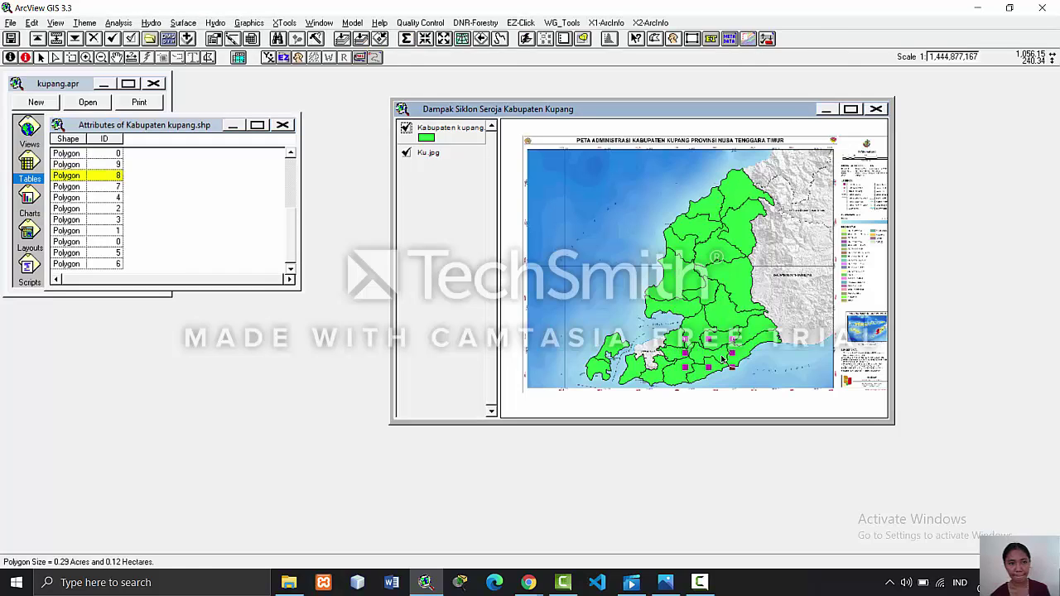
left_click(746, 359)
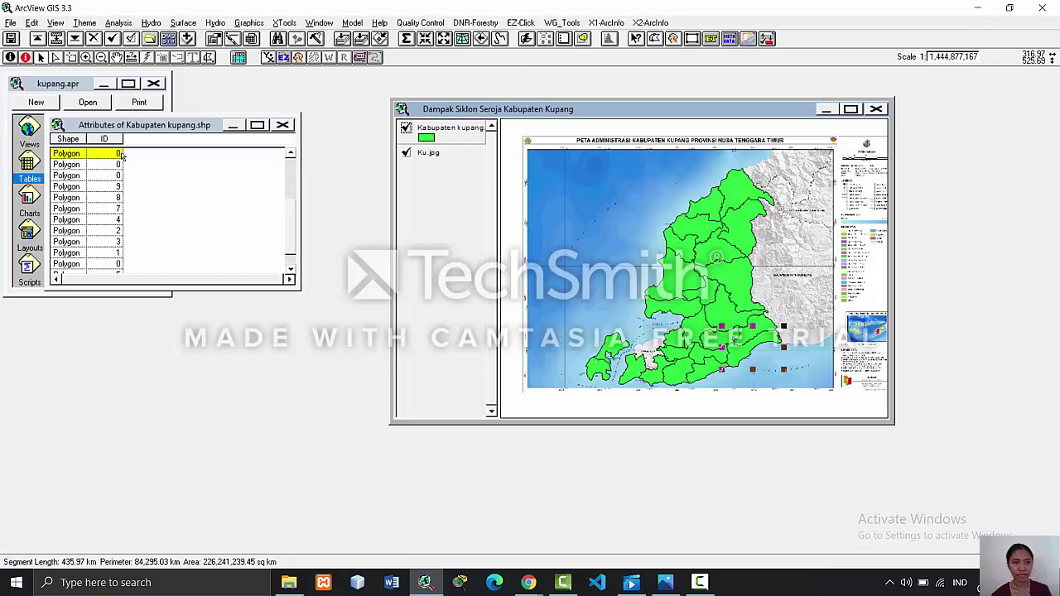
left_click(119, 154)
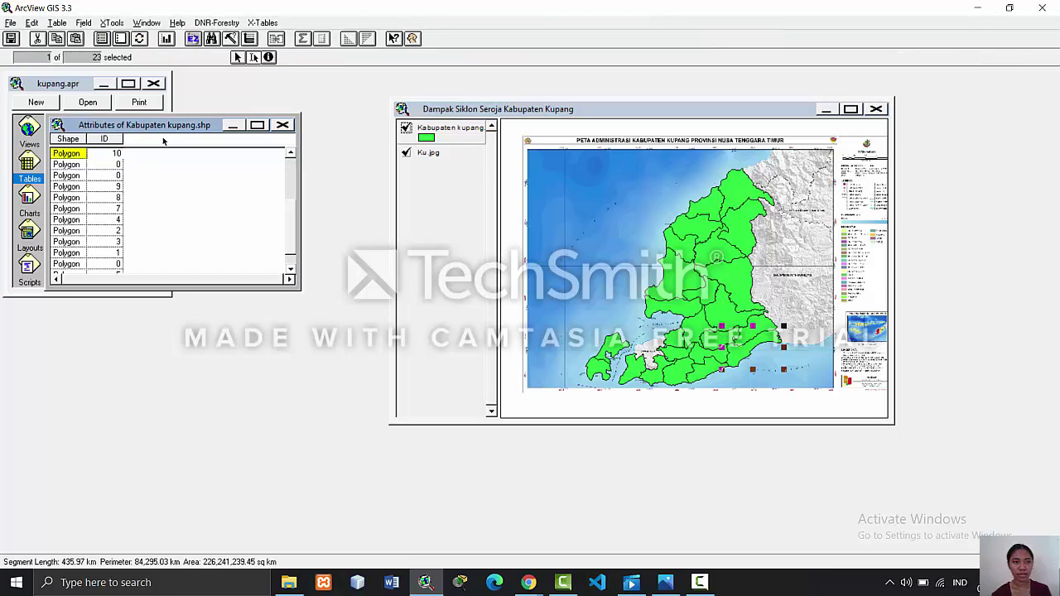
- Set the ID of the eastern polygon directly north of polygon 10 to 11 and of the large central inland polygon to 12
left_click(752, 337)
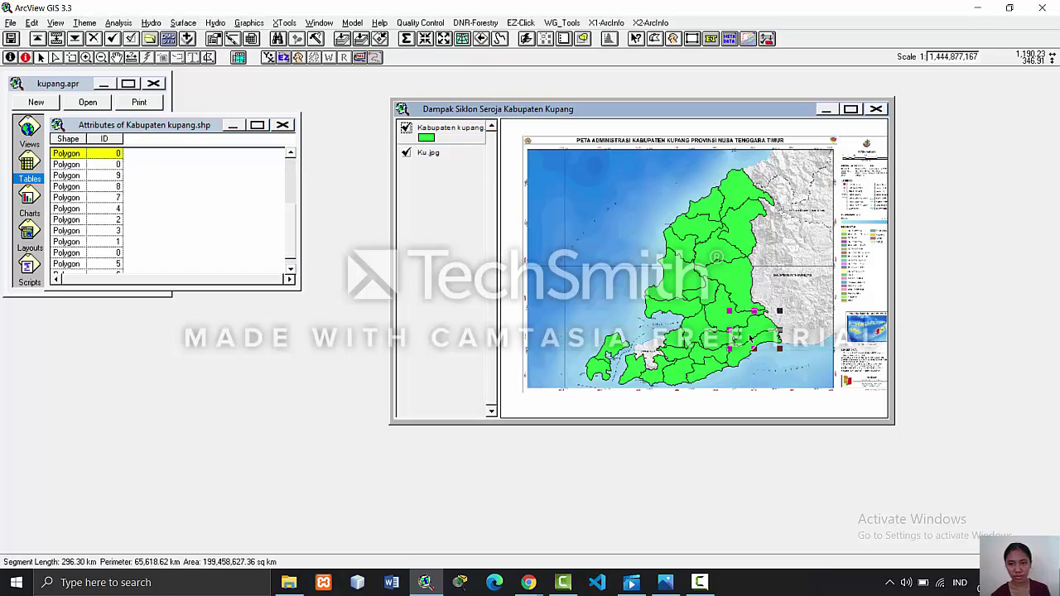
left_click(118, 154)
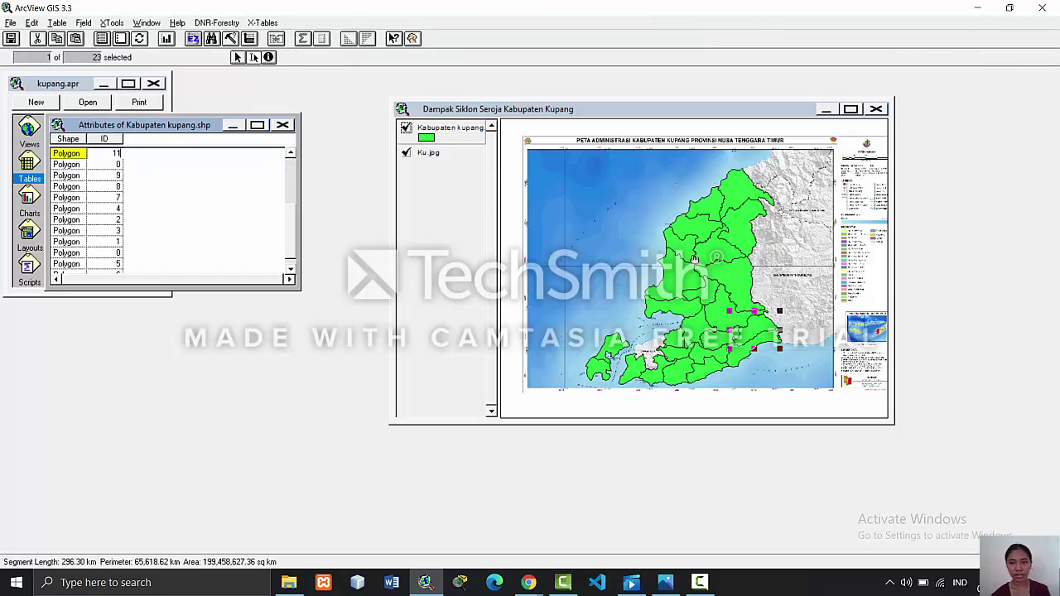
left_click(721, 313)
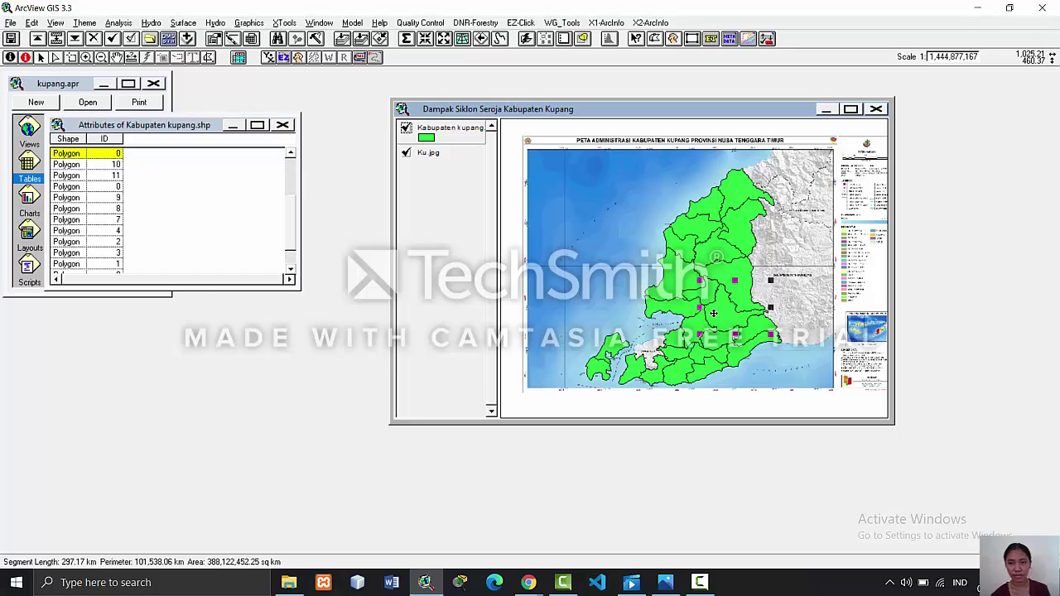
left_click(714, 313)
left_click(709, 325)
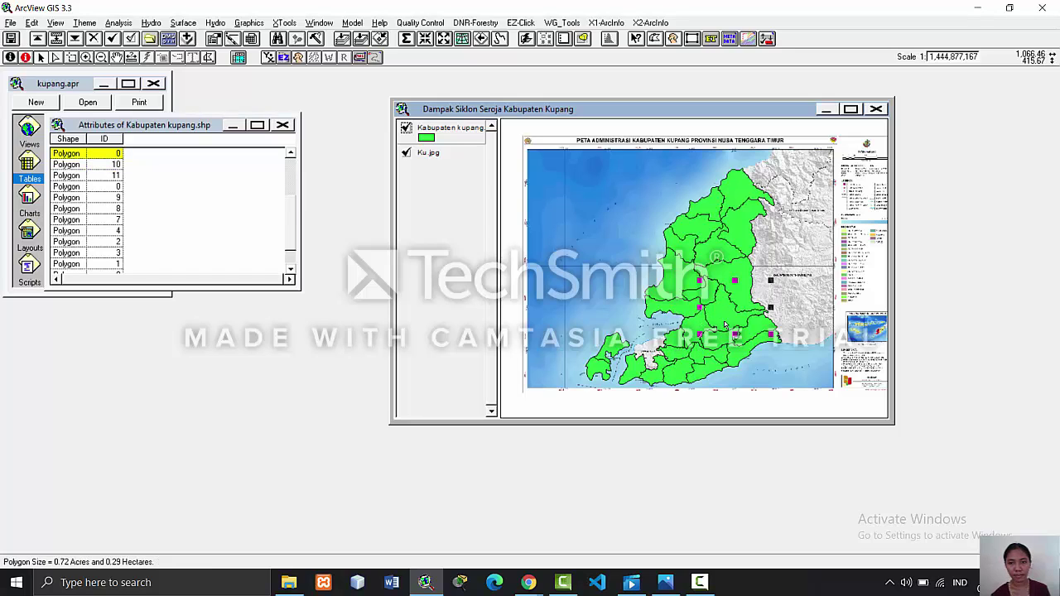
left_click(124, 158)
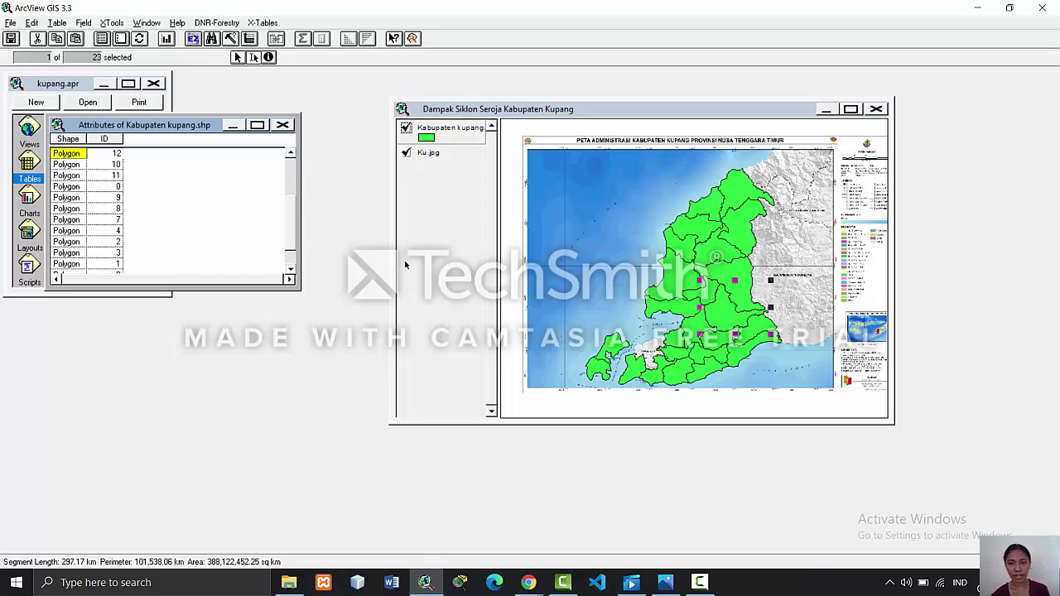
- Set the ID of the inland polygon directly west of polygon 10 to 11 and of the eastern polygon north of polygon 10 to 12
left_click(700, 327)
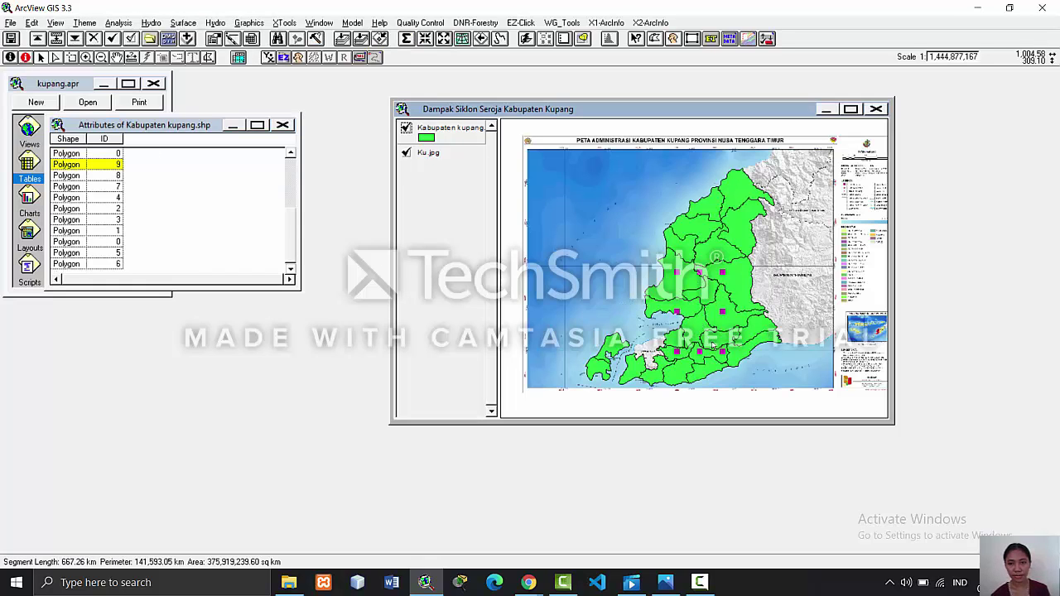
left_click(712, 347)
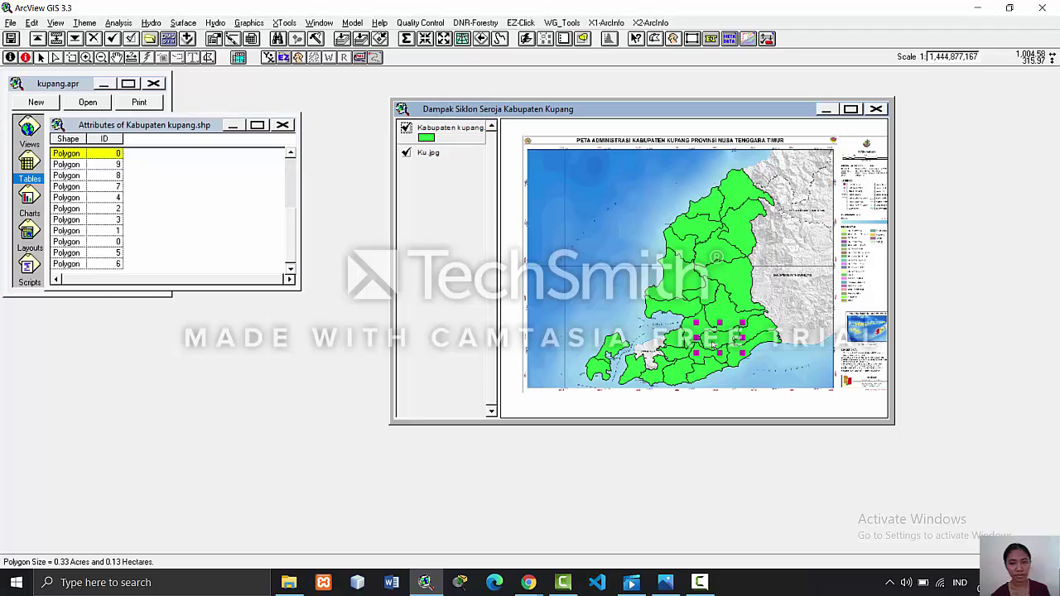
left_click(739, 358)
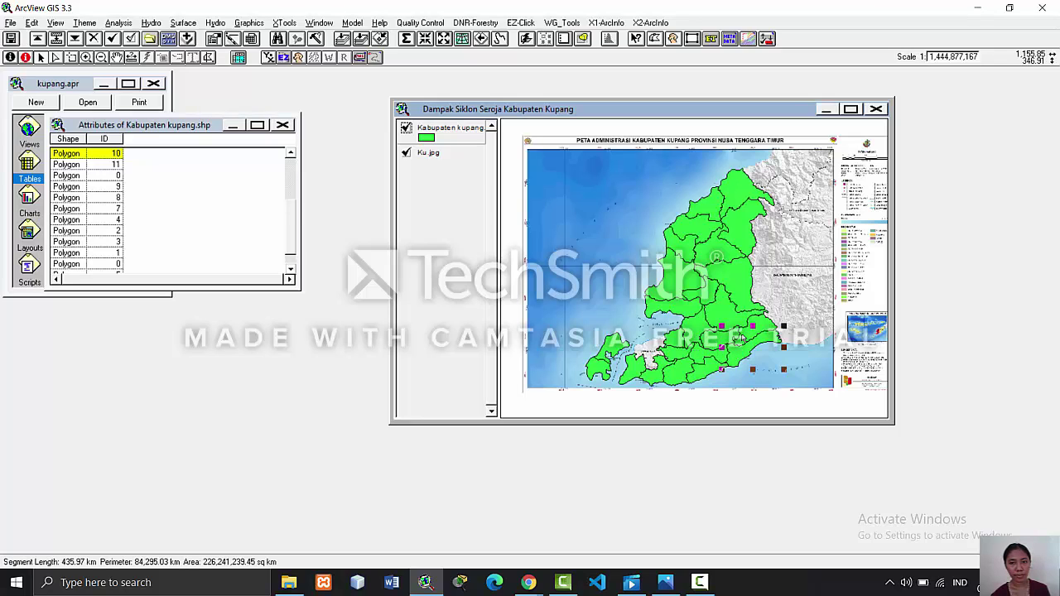
left_click(718, 340)
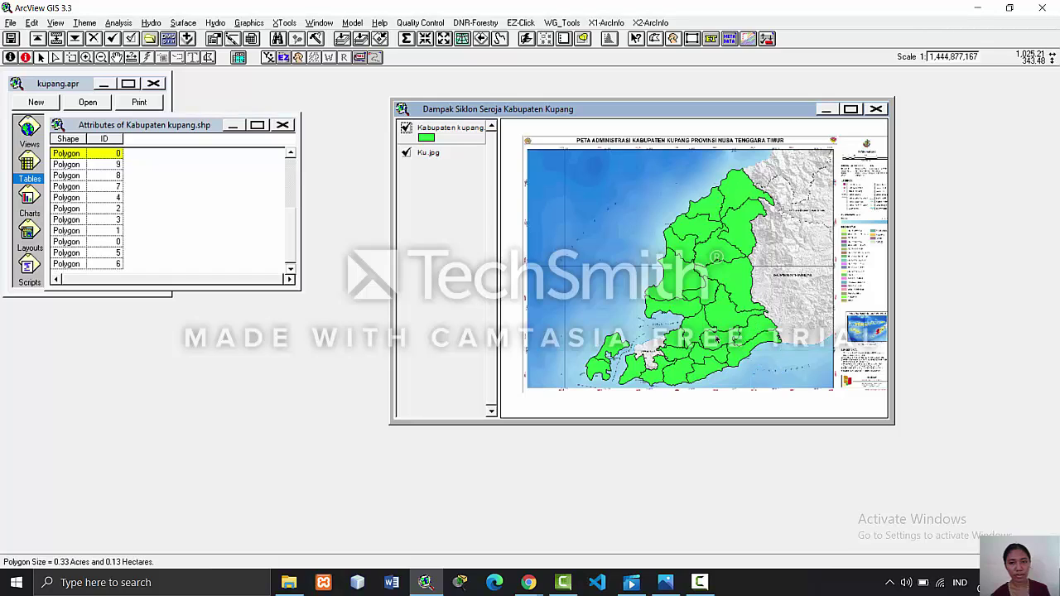
left_click(118, 155)
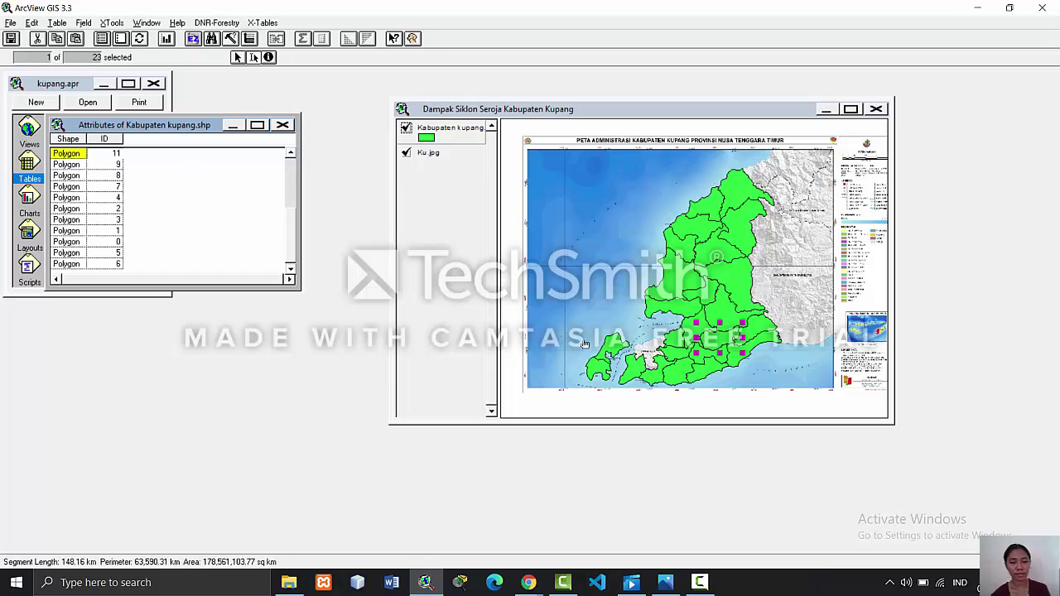
left_click(753, 330)
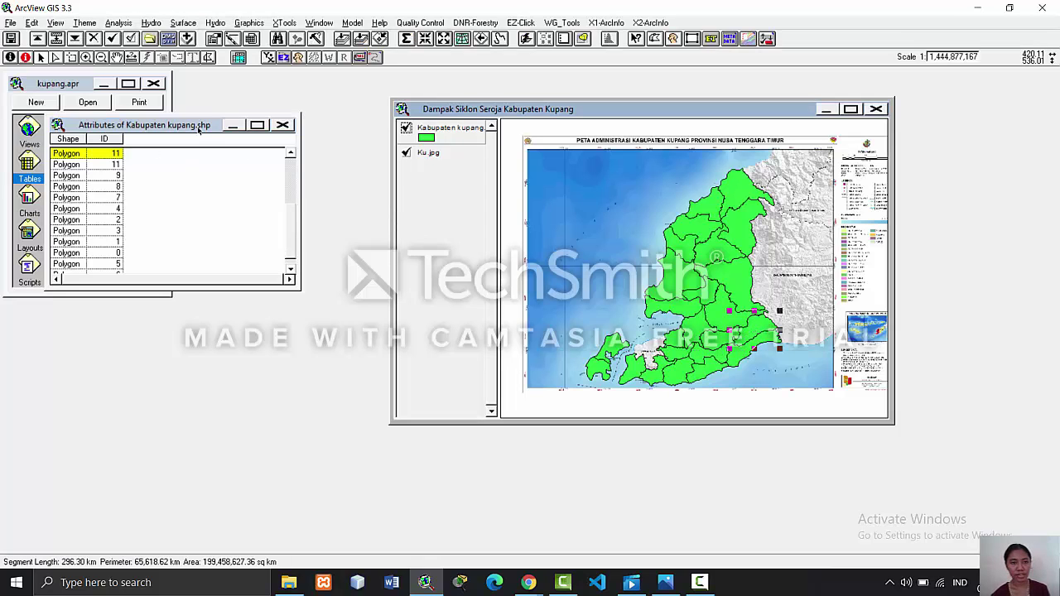
left_click(116, 155)
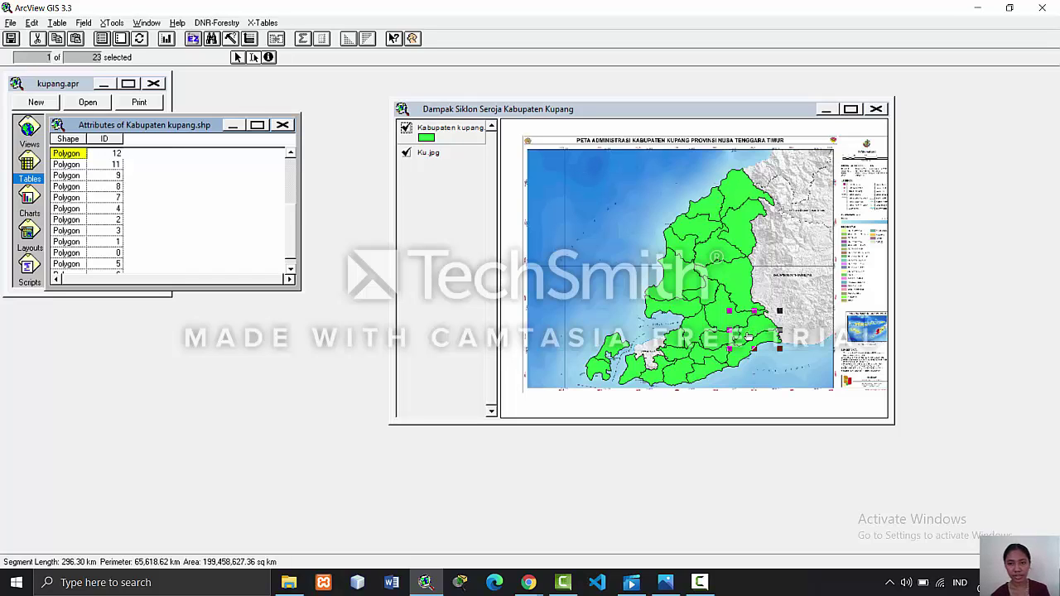
- Select the large central inland polygon north of polygon 12 and set the ID of its record to 13
left_click(717, 357)
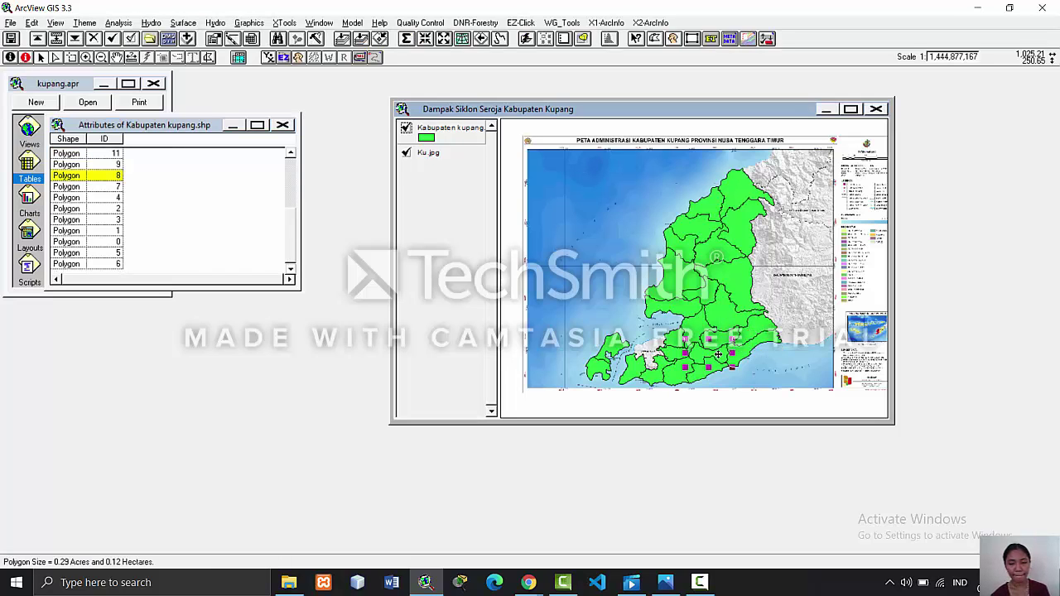
left_click(697, 340)
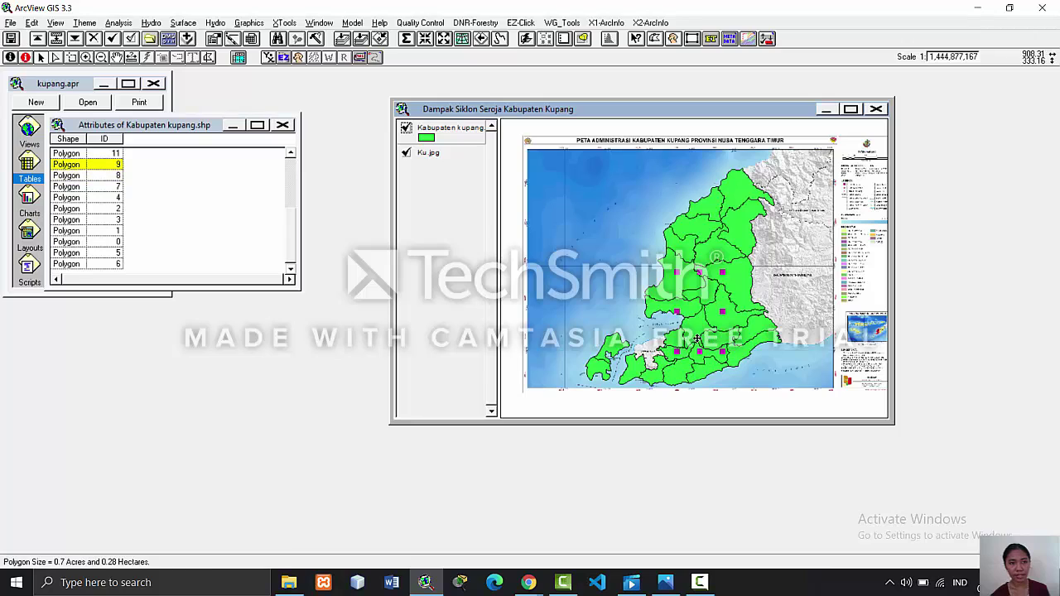
left_click(746, 354)
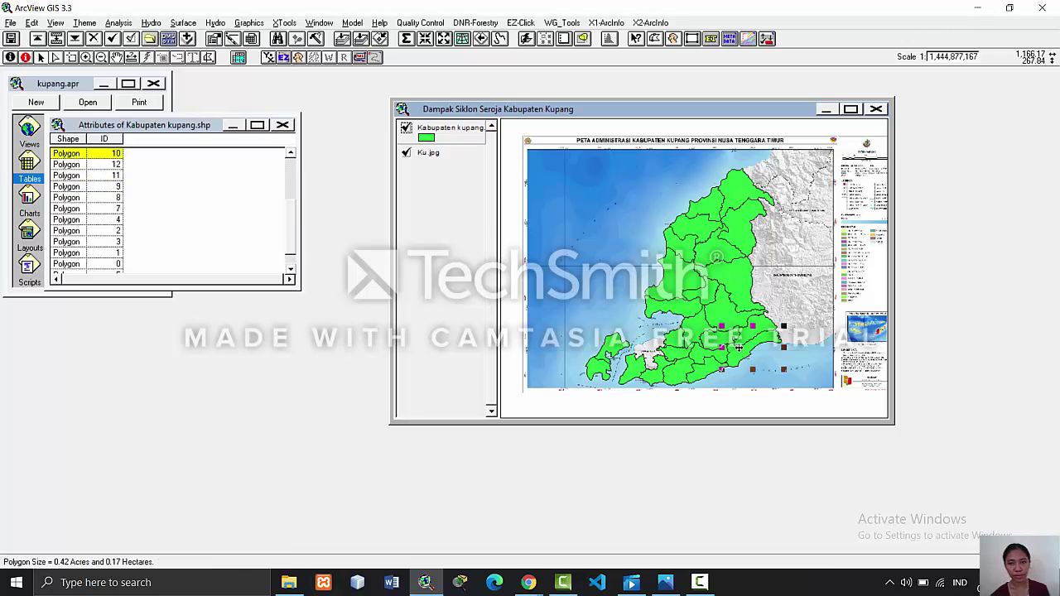
left_click(723, 340)
left_click_drag(753, 339, 717, 321)
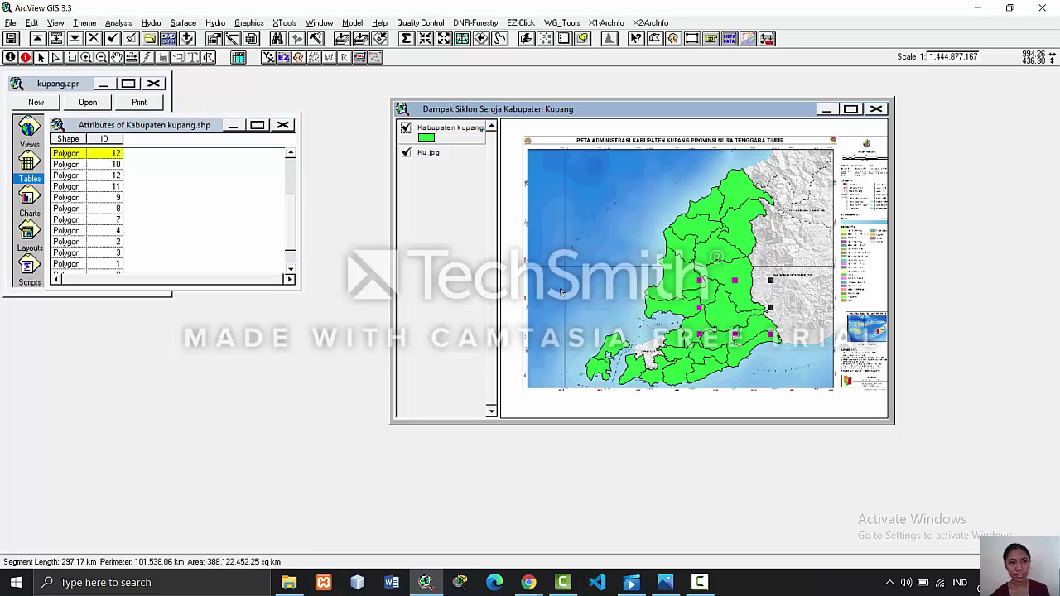
left_click(117, 153)
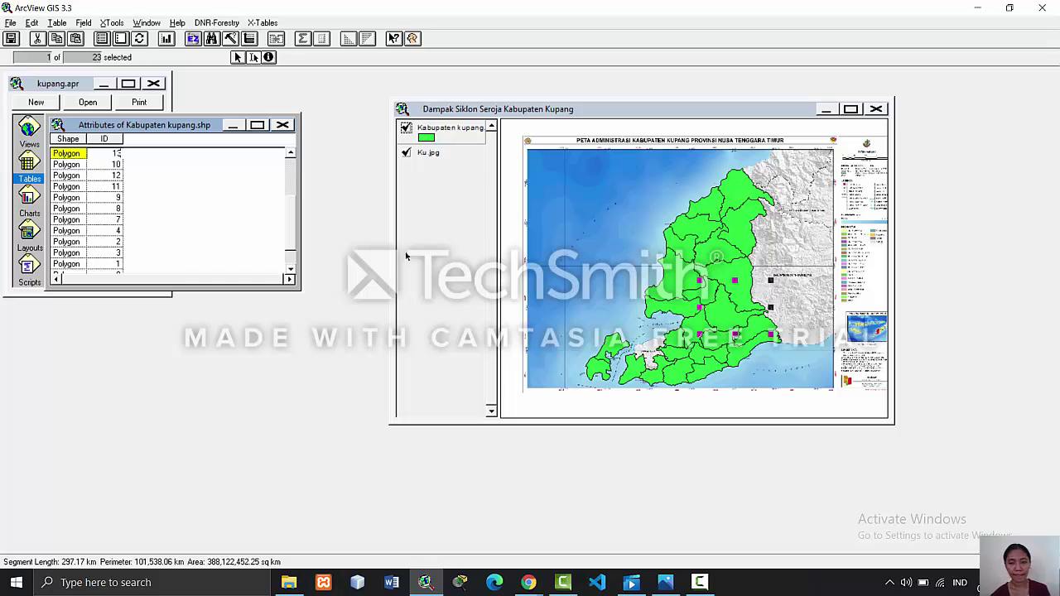
- Set the ID of the polygon on the bay's north shore to 14 and edit the ID of the west-coast polygon directly north of it
left_click(693, 326)
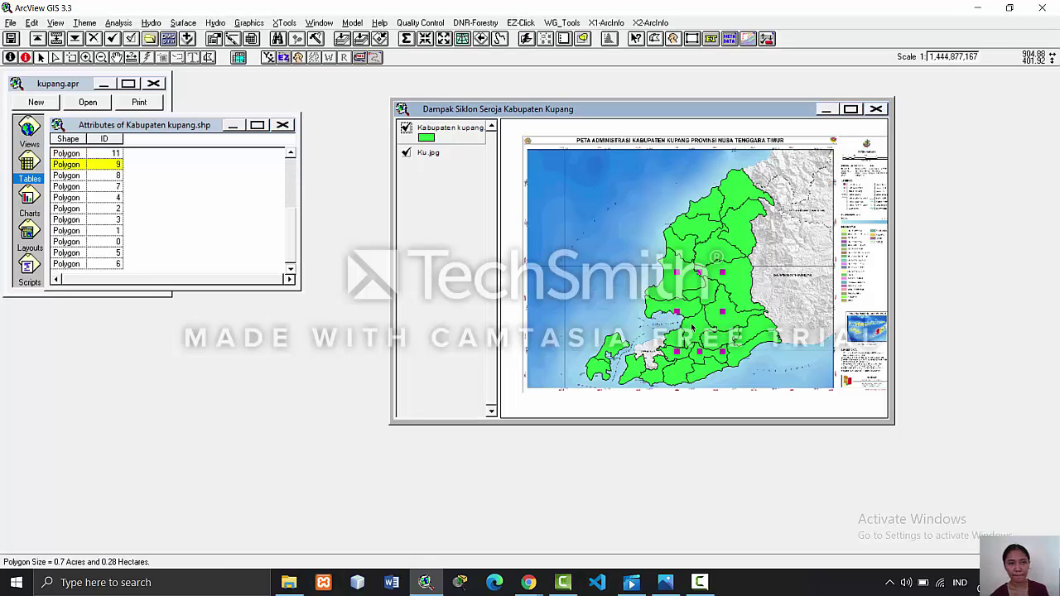
left_click(694, 316)
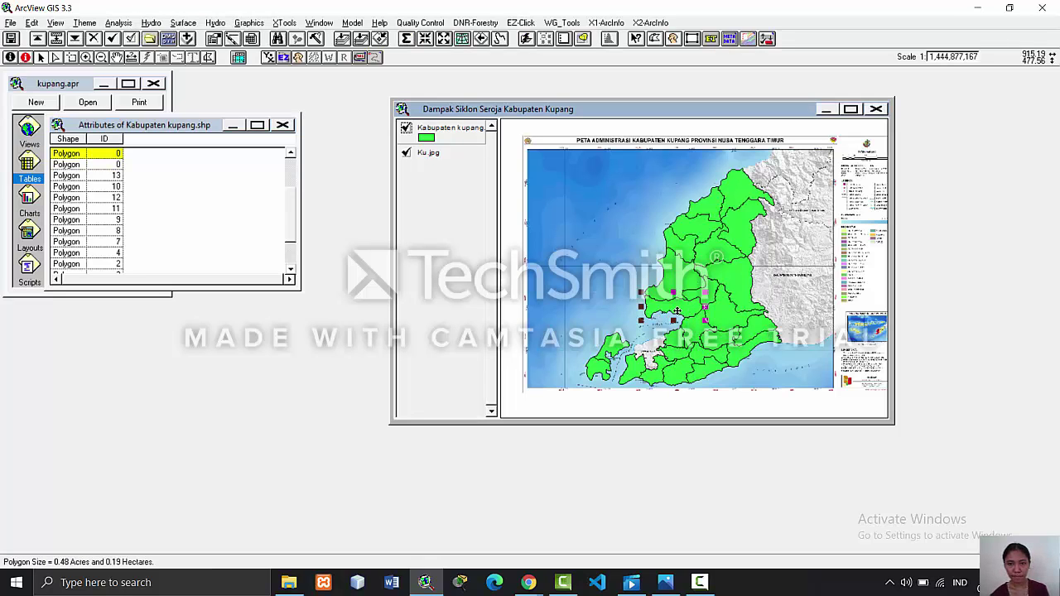
left_click(118, 154)
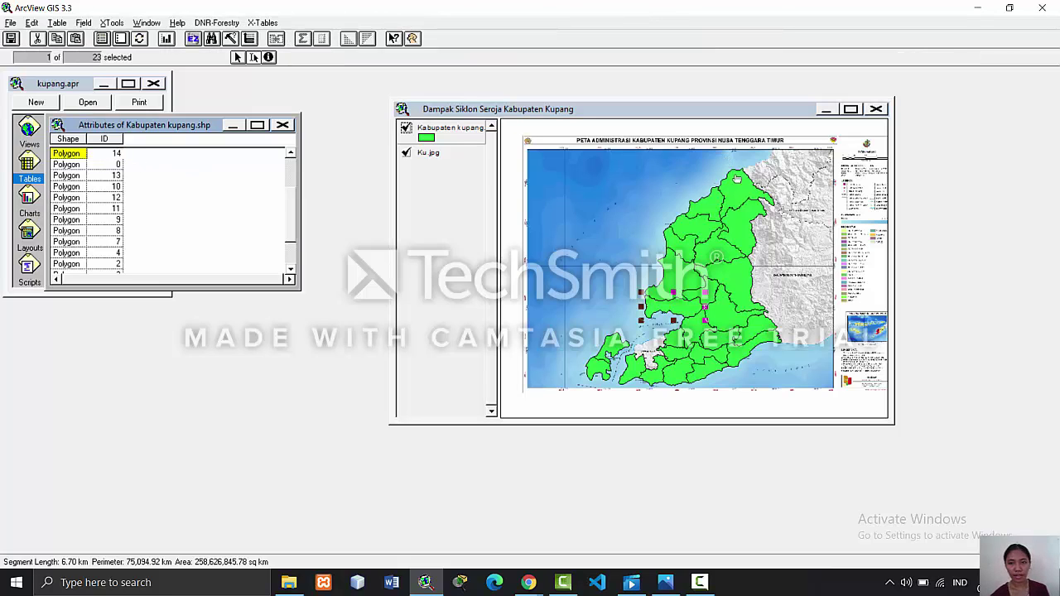
left_click(671, 285)
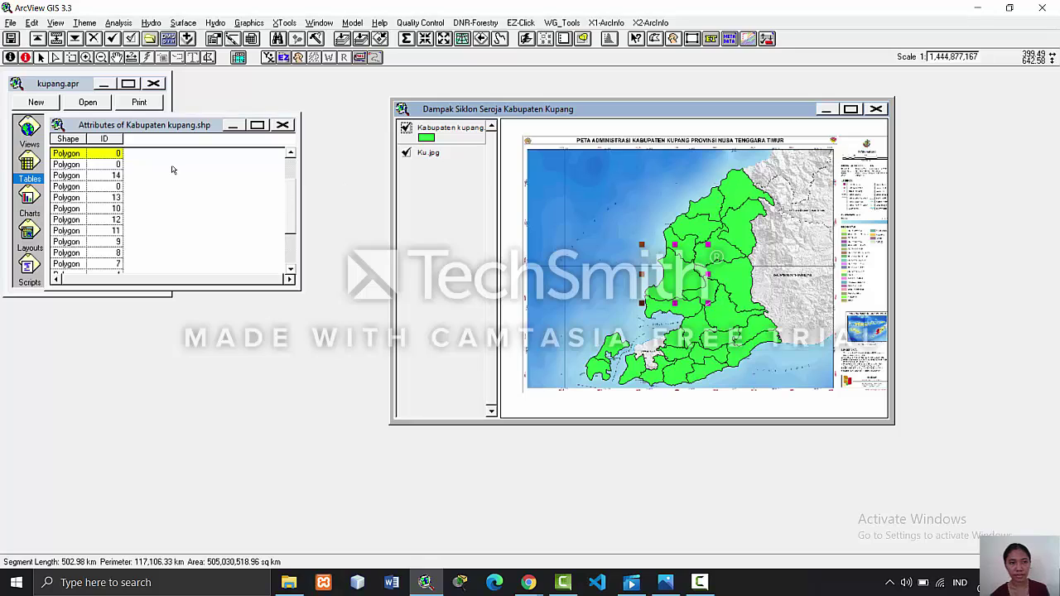
left_click(121, 154)
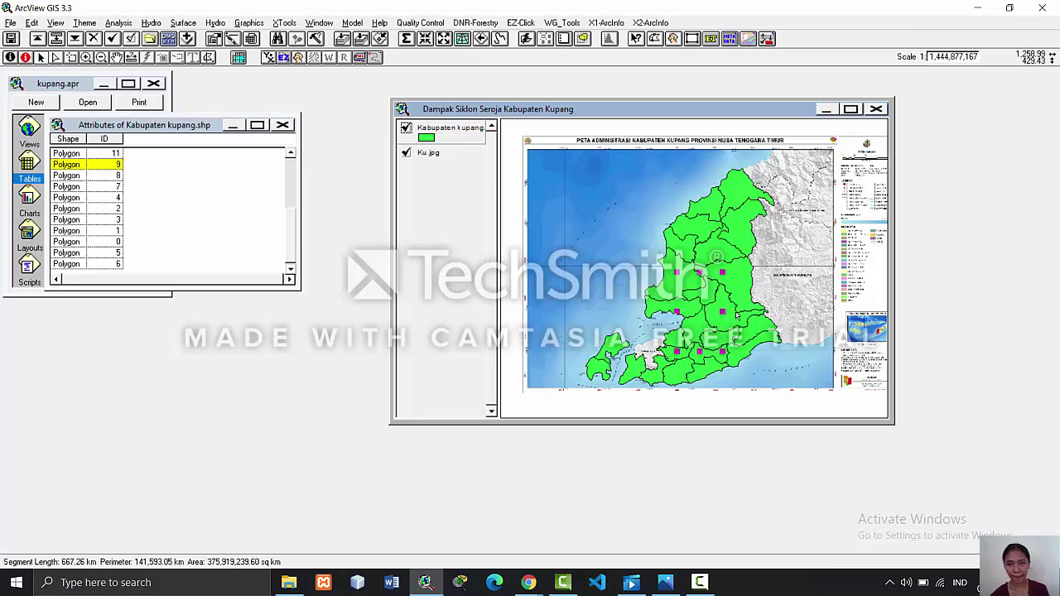
- Try to select the small inland polygon between polygon 14 and the large central polygon 13
double_click(703, 287)
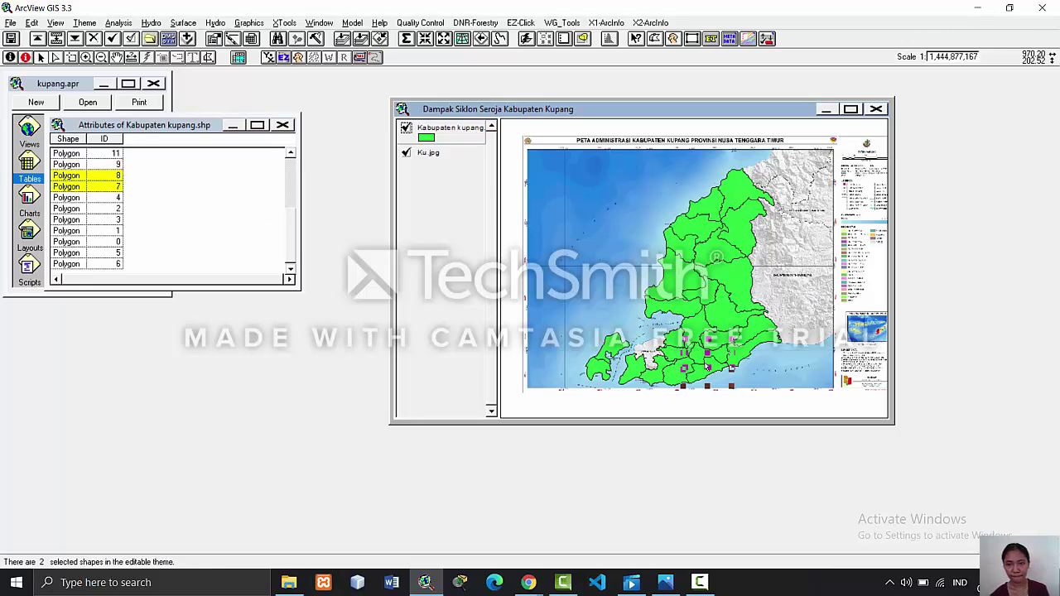
left_click(704, 298)
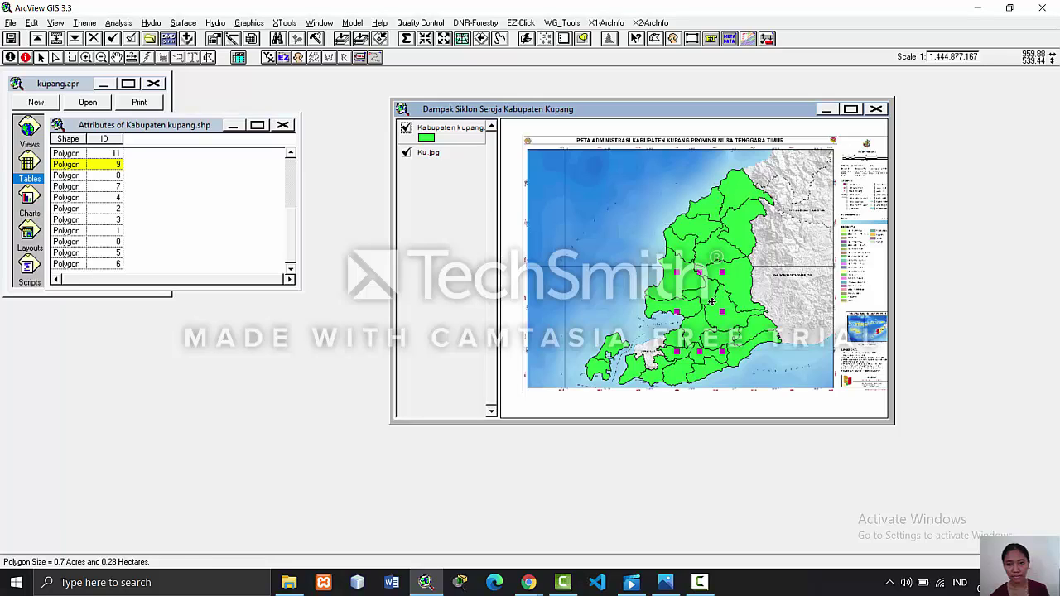
left_click(711, 301)
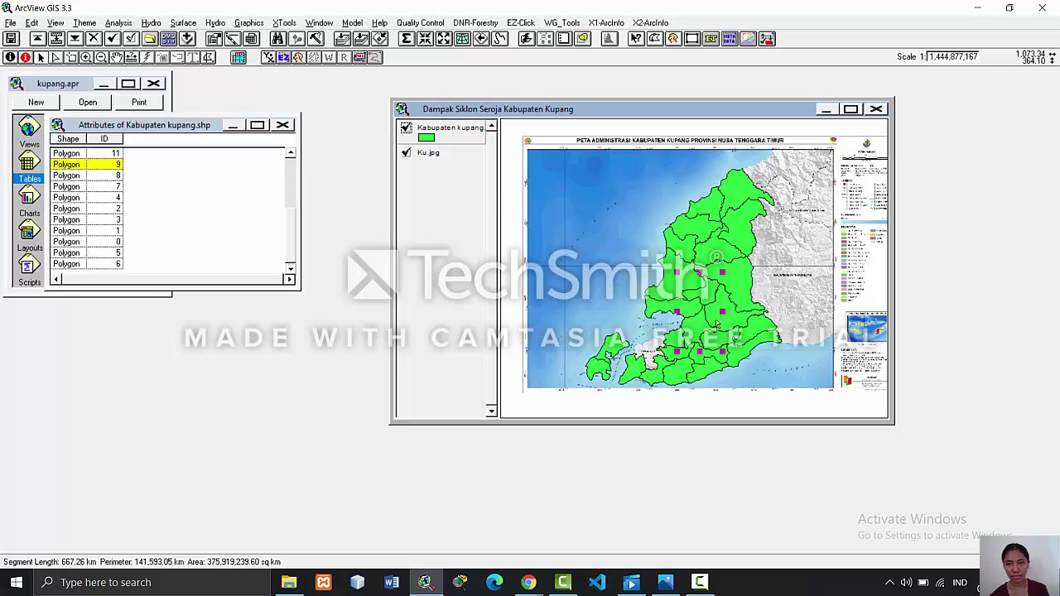
double_click(711, 299)
left_click(712, 296)
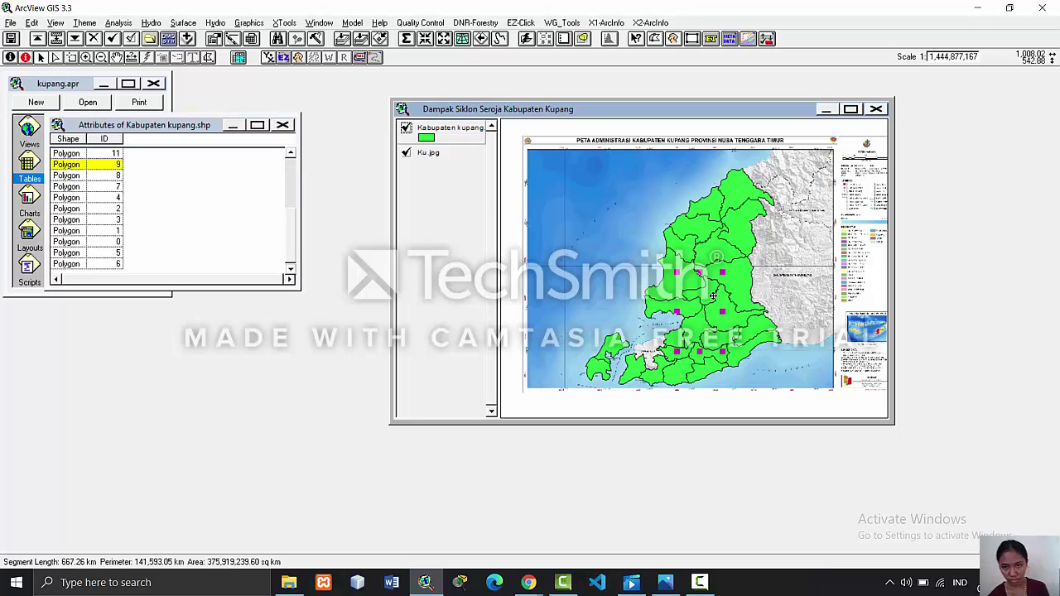
double_click(712, 290)
left_click(709, 288)
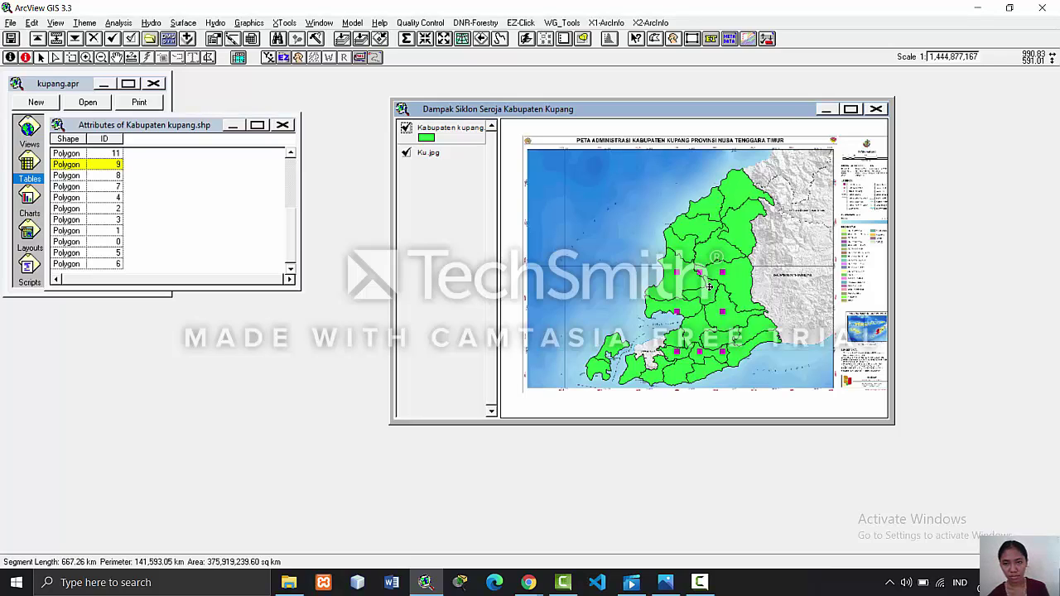
double_click(695, 338)
left_click(695, 339)
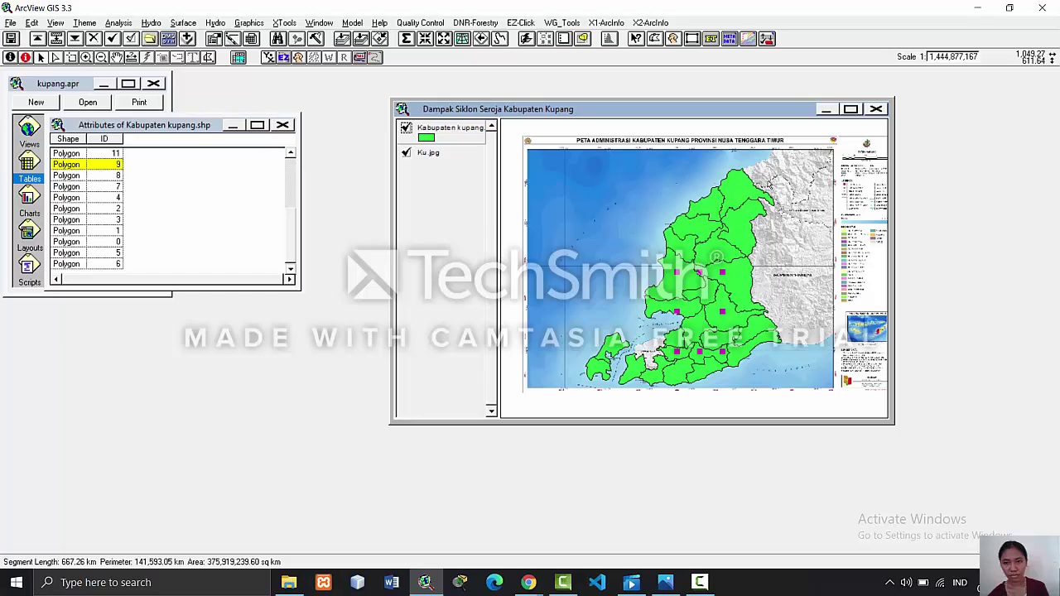
- Maximize the Dampak Siklon Seroja Kabupaten Kupang view and clear the polygon selection
left_click(850, 109)
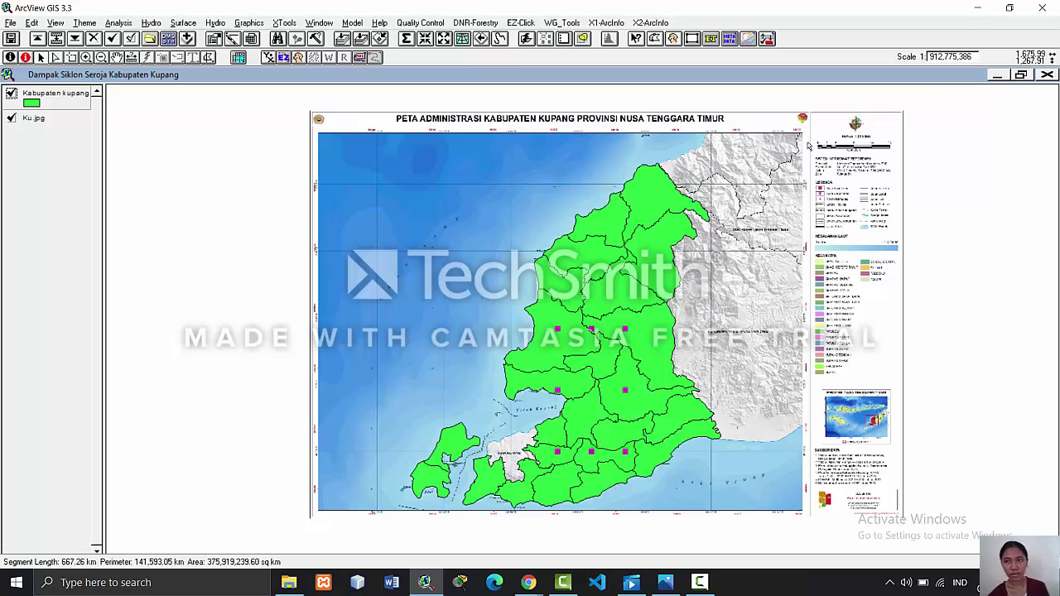
left_click(1021, 75)
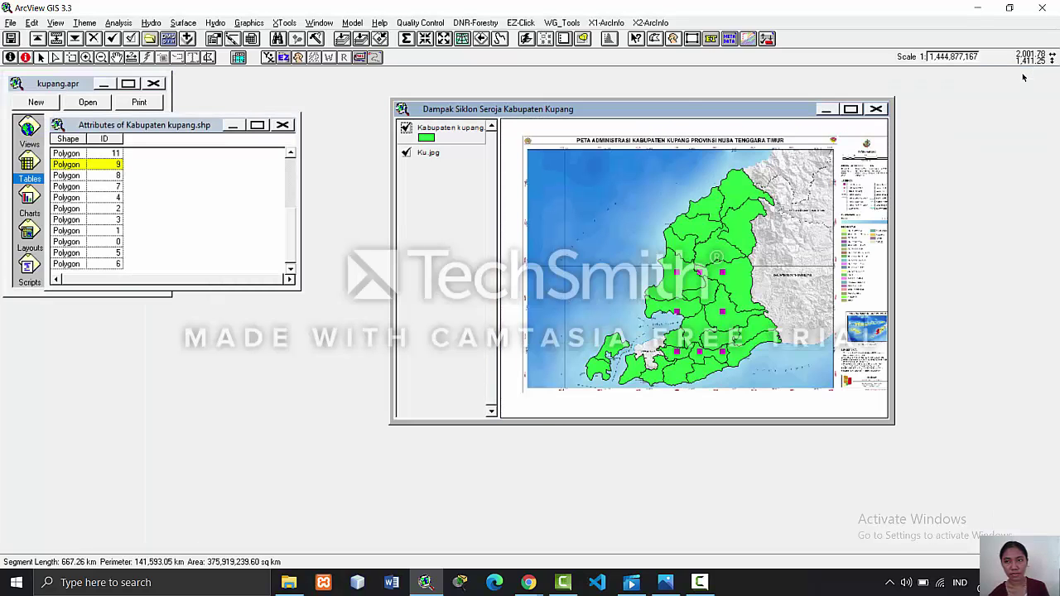
left_click(851, 109)
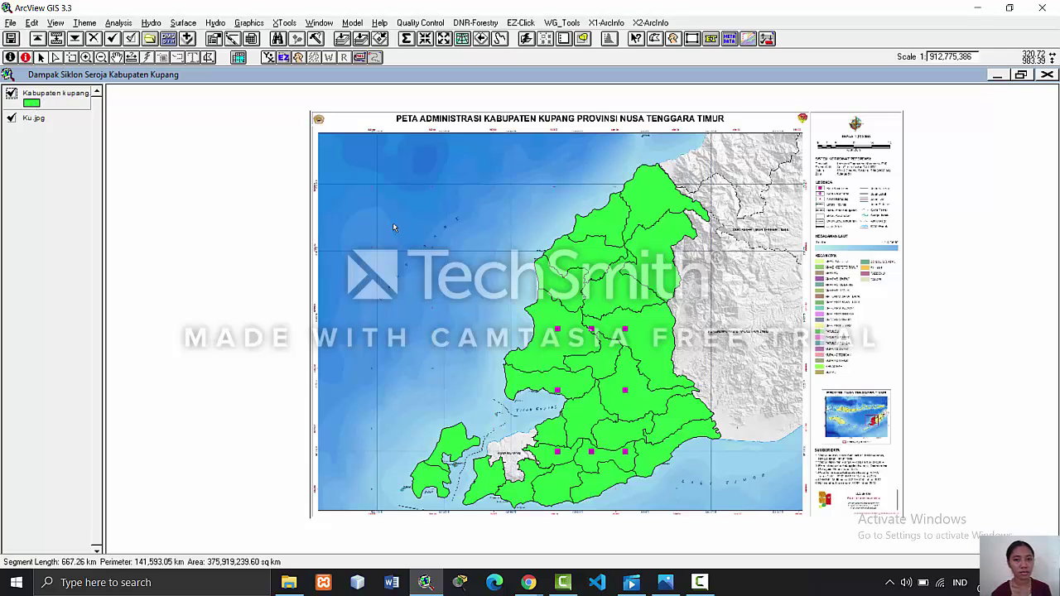
left_click(241, 159)
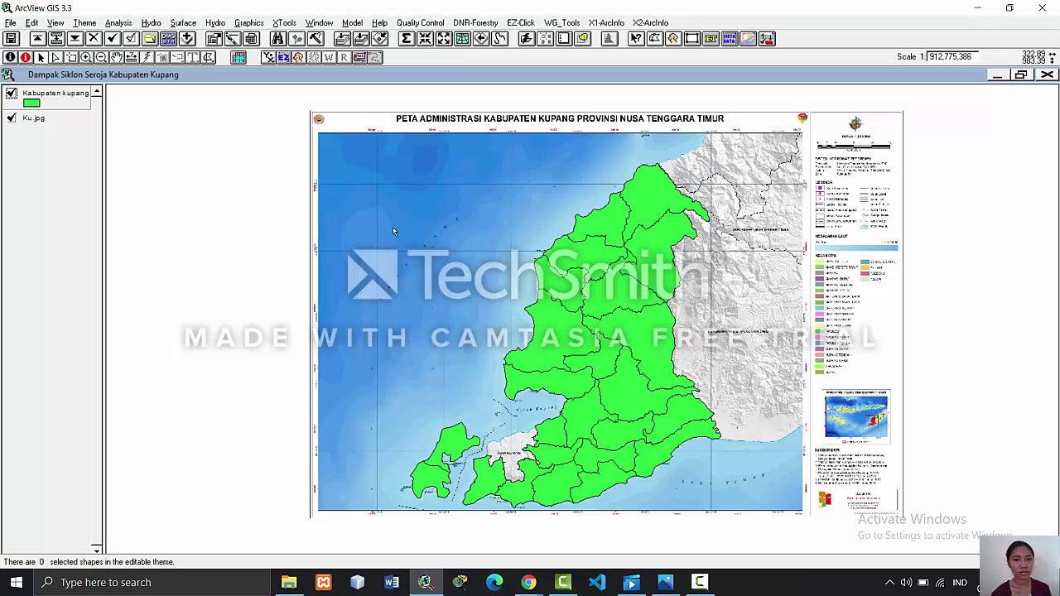
- Change the Kabupaten kupang.shp theme symbol to an empty fill and apply the legend so the base map shows through
double_click(33, 104)
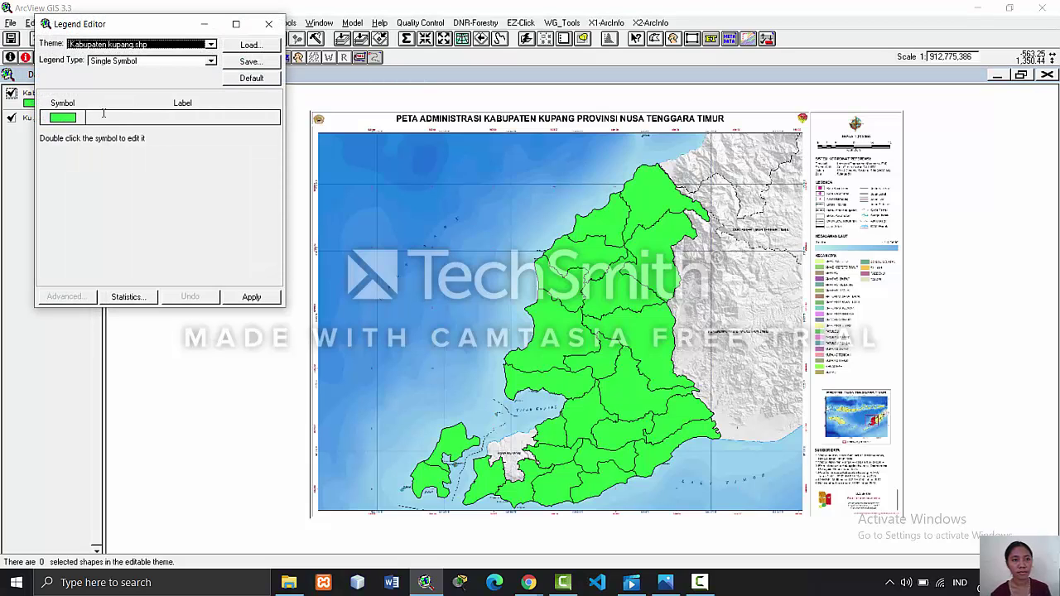
double_click(72, 119)
left_click(136, 124)
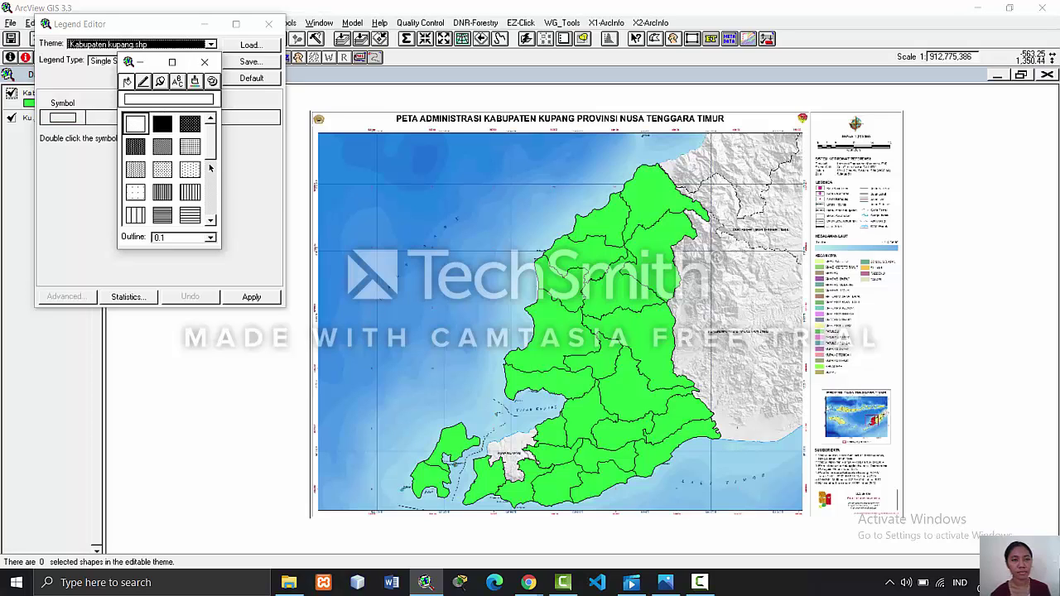
left_click(273, 234)
left_click(263, 297)
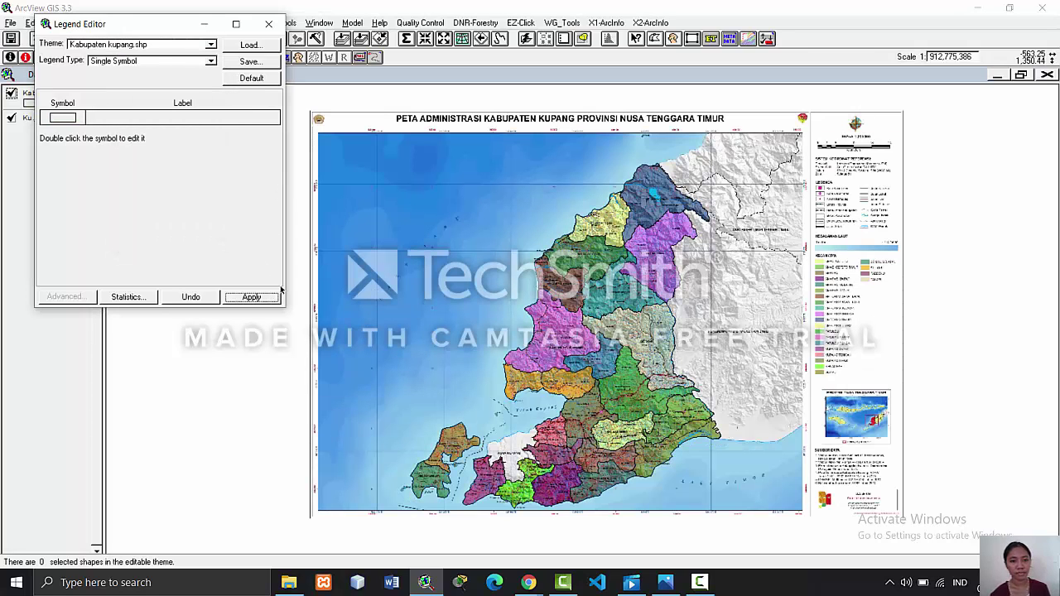
- Close the legend and symbol editors and examine the base map's district boundaries and labels around Kecamatan Fatuleu and Teluk Kupang
left_click(269, 24)
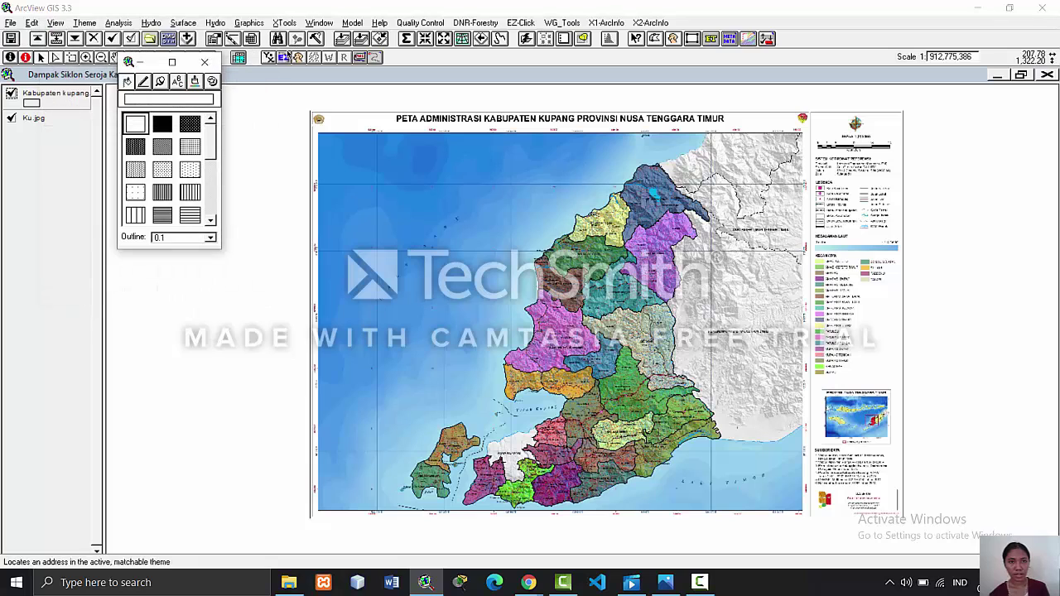
left_click(215, 59)
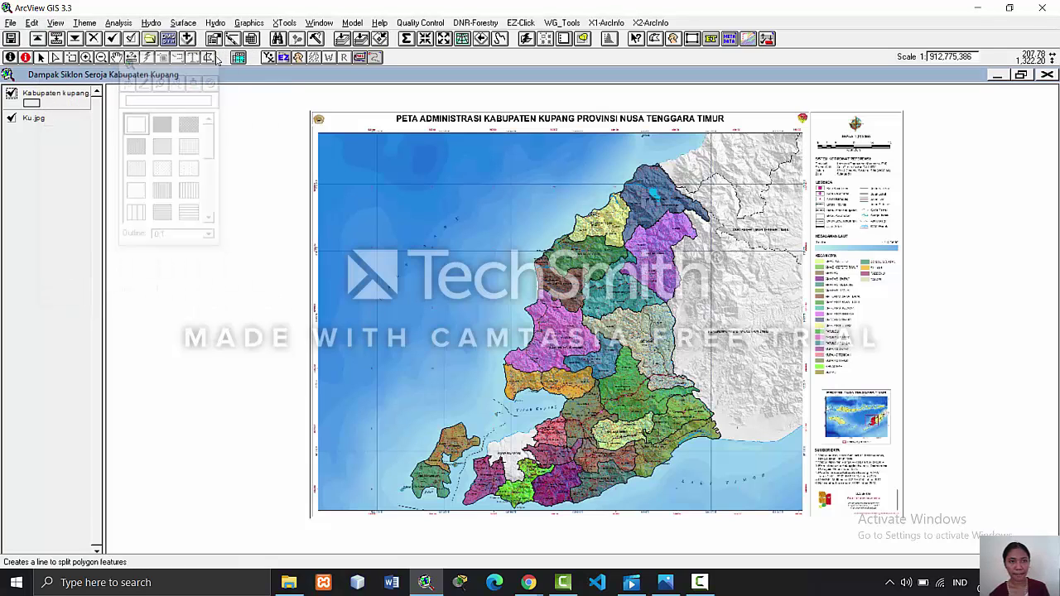
left_click(86, 57)
left_click(584, 380)
left_click(592, 364)
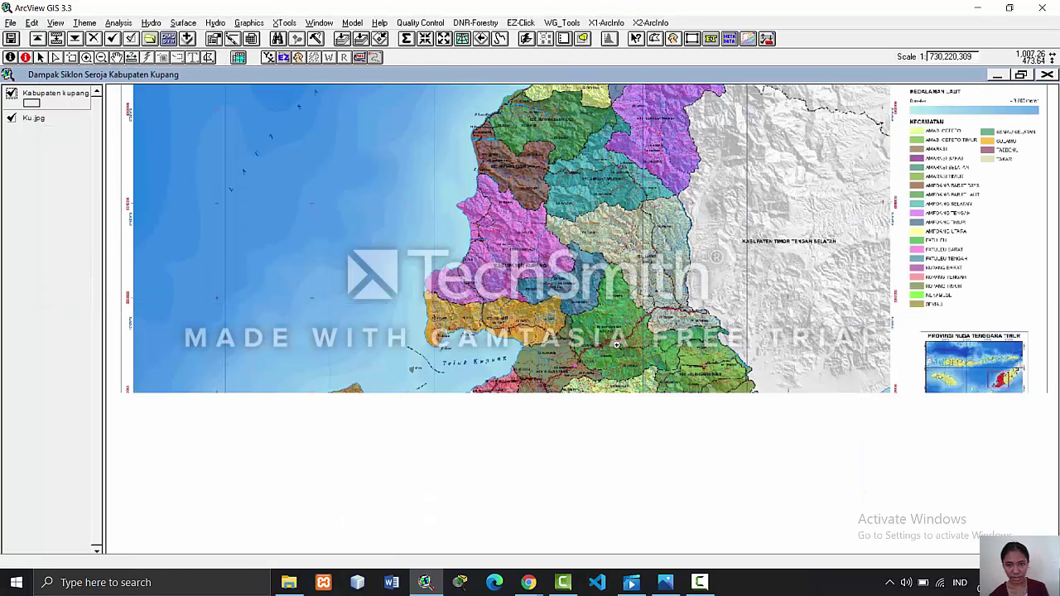
left_click(602, 339)
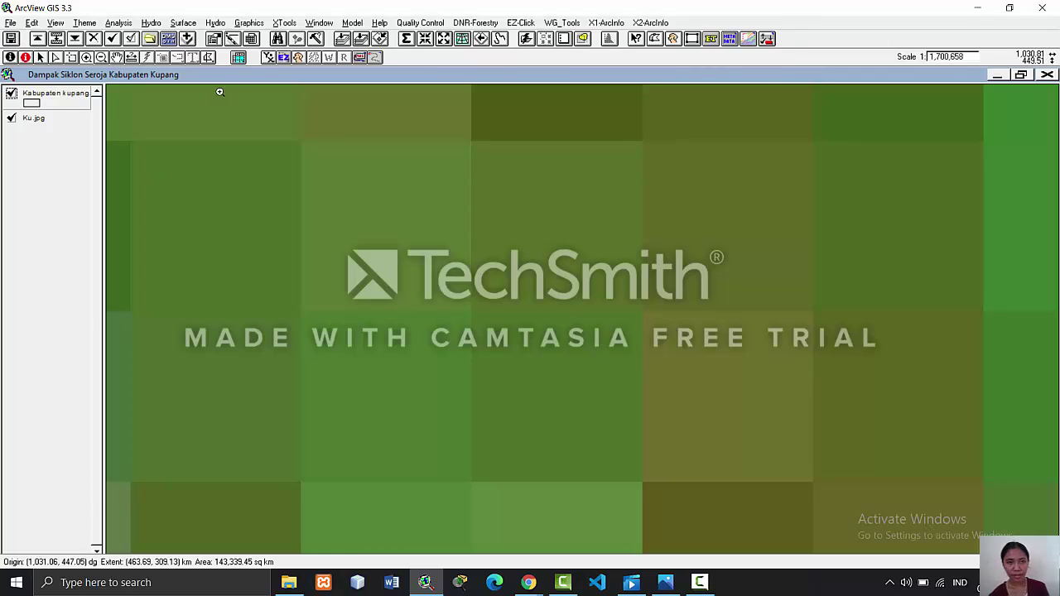
left_click(444, 39)
left_click(444, 39)
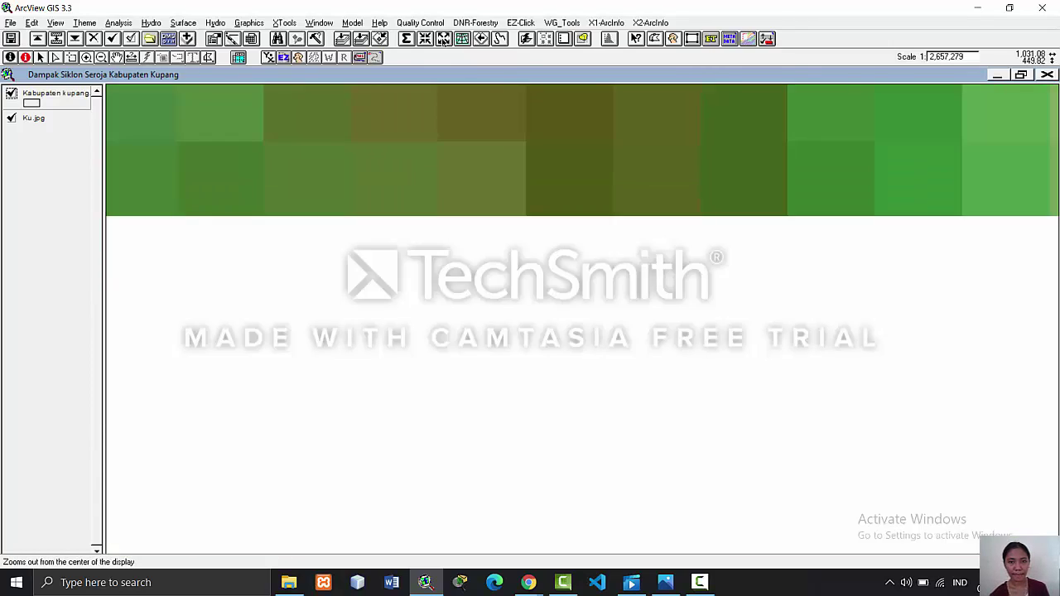
left_click(444, 39)
left_click(444, 39)
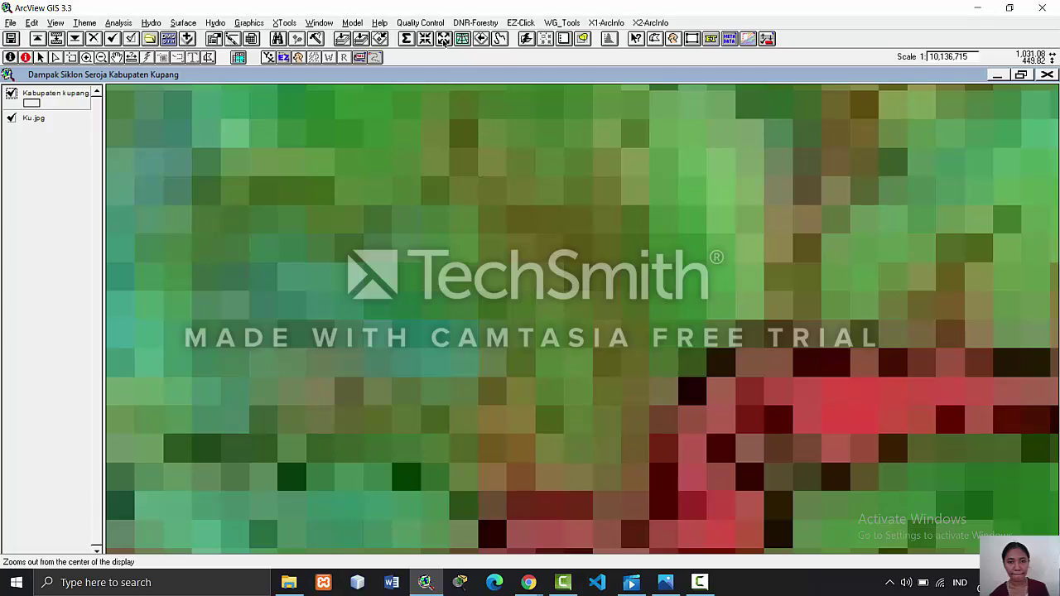
left_click(444, 39)
left_click(444, 39)
left_click(443, 39)
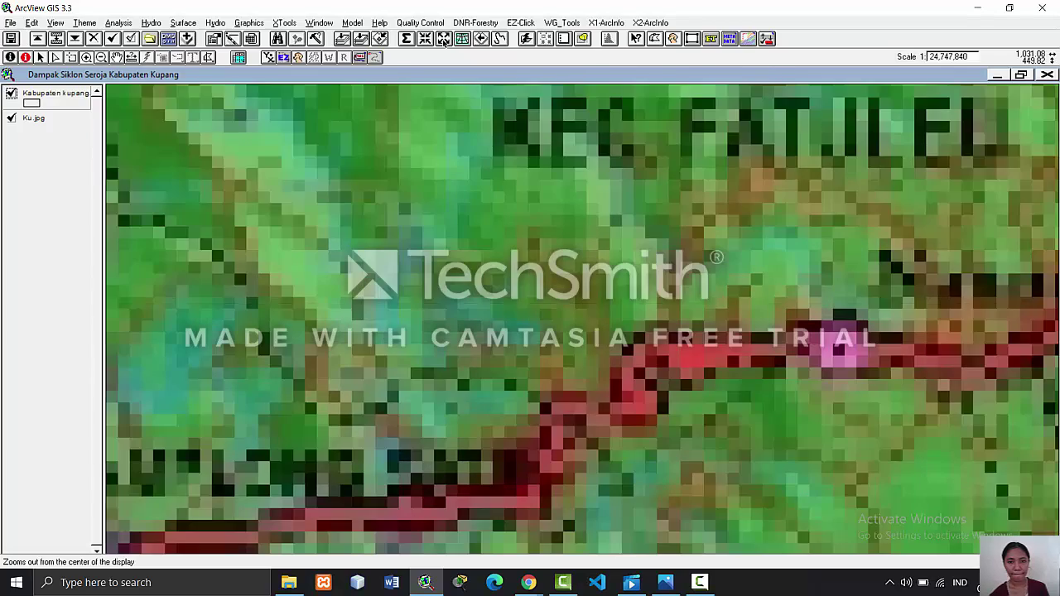
left_click(443, 39)
left_click(444, 39)
left_click(444, 39)
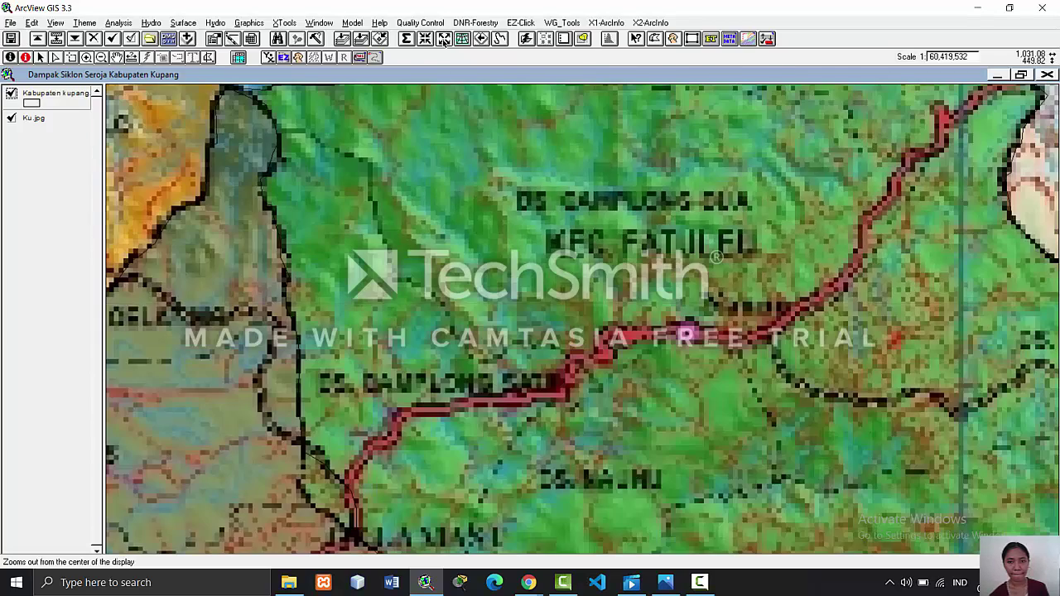
left_click(444, 39)
left_click(444, 38)
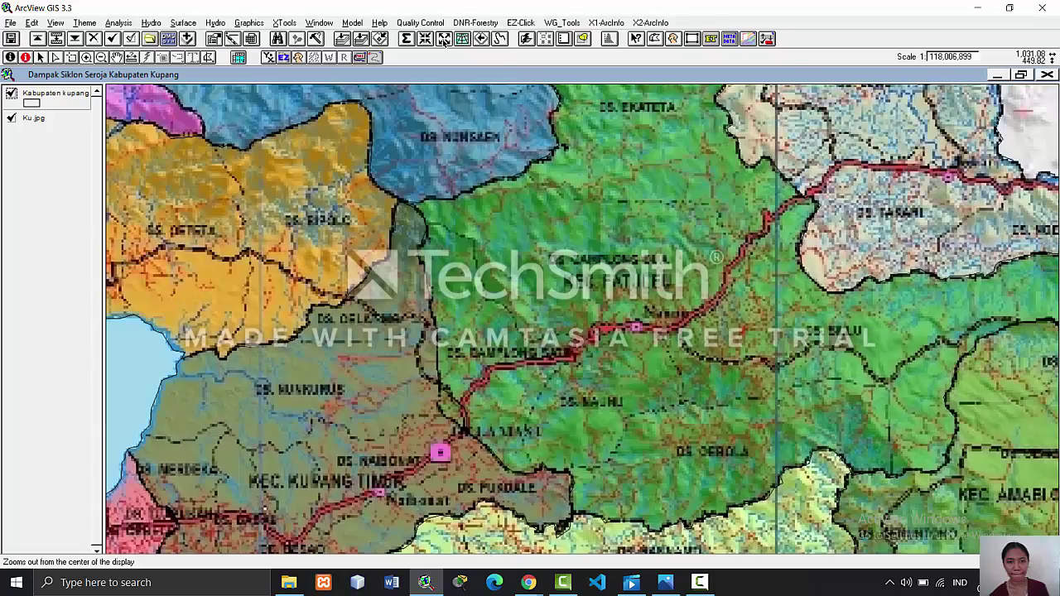
left_click(444, 39)
left_click(444, 38)
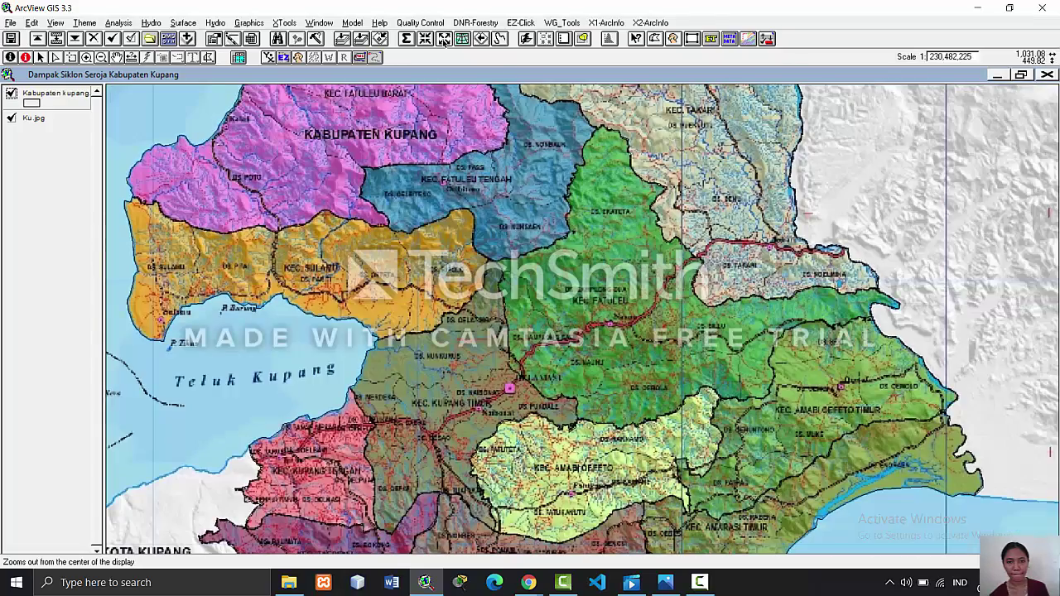
left_click(444, 39)
left_click(444, 39)
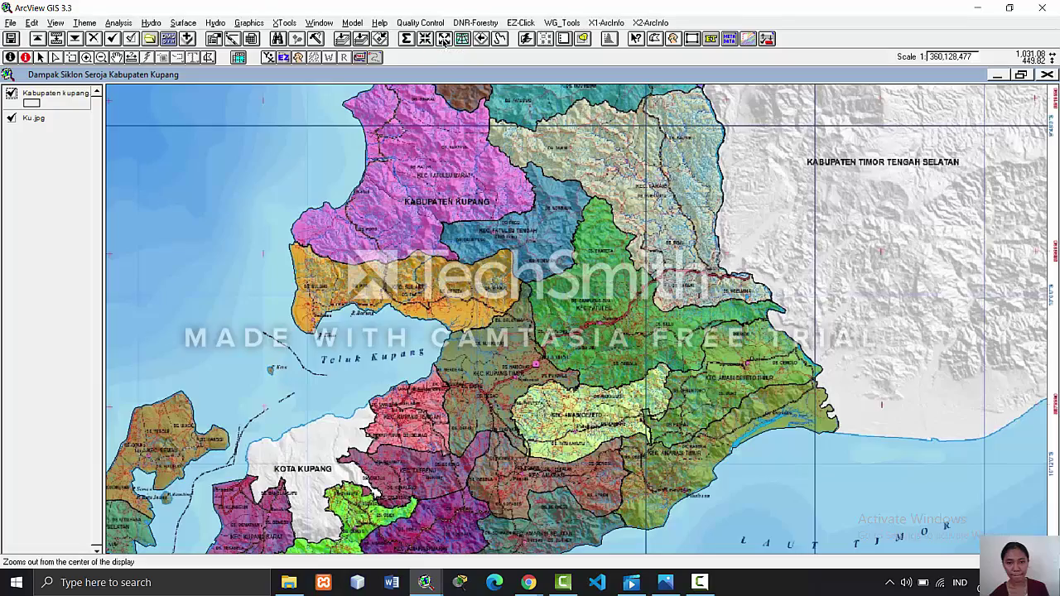
left_click(443, 39)
left_click(444, 38)
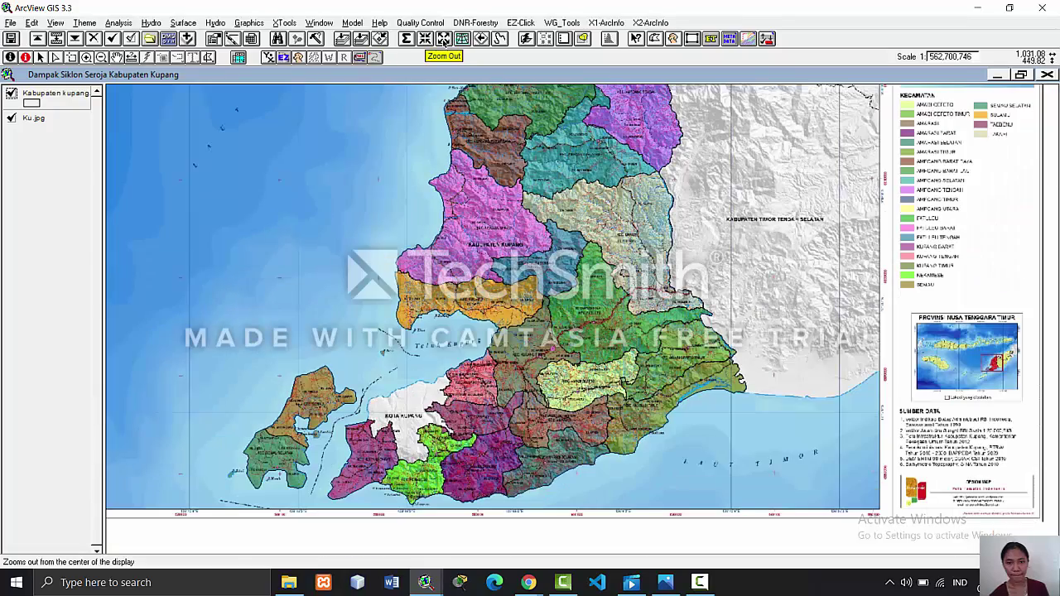
left_click(425, 39)
left_click(425, 39)
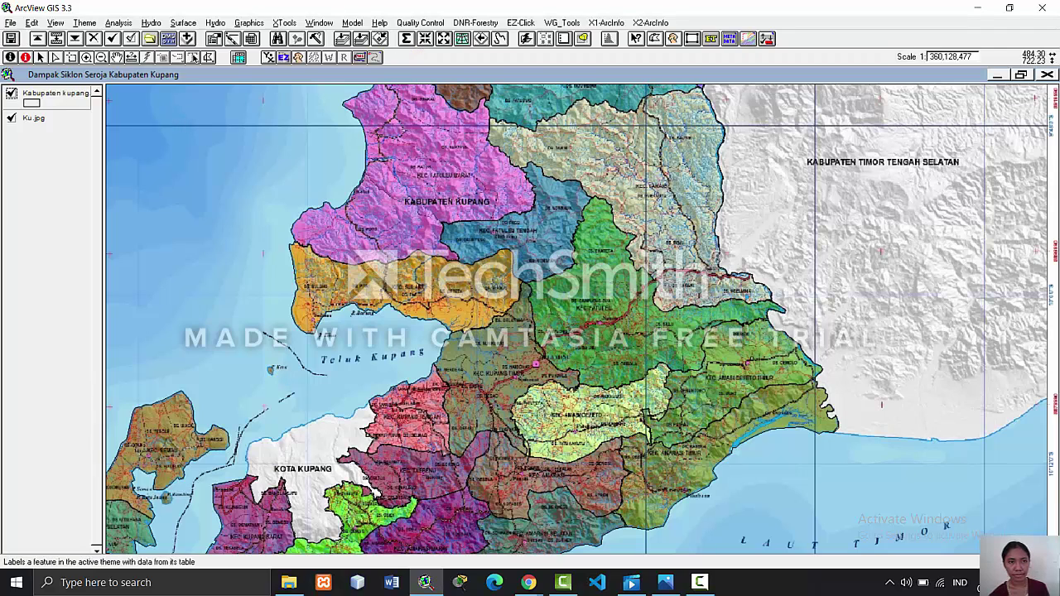
- Select the Kupang Timur polygon and the Fatuleu Tengah polygon, and check the selected record in the attribute table
left_click(518, 282)
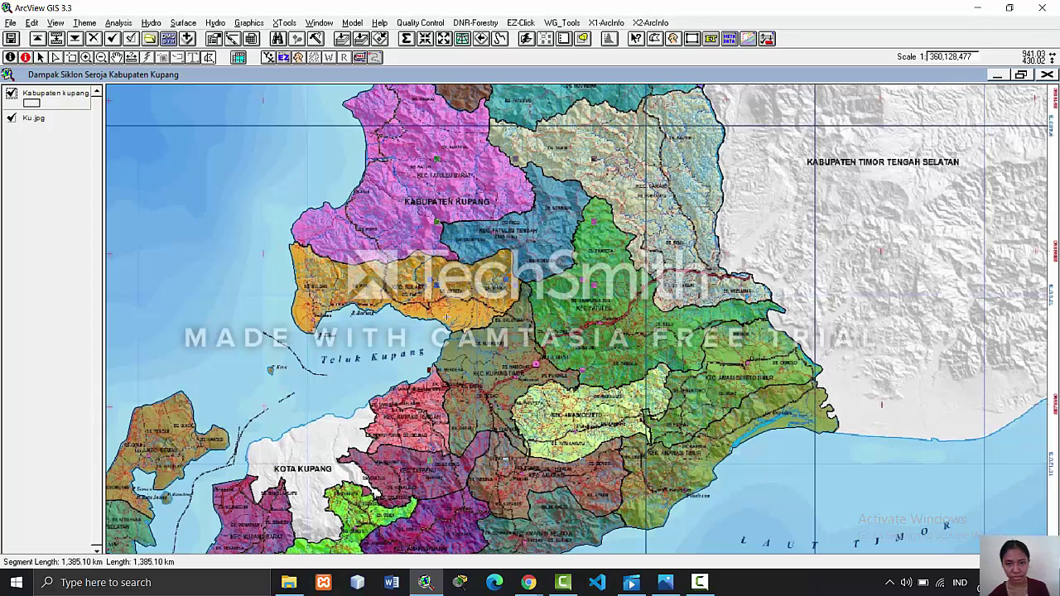
left_click(56, 58)
left_click(497, 381)
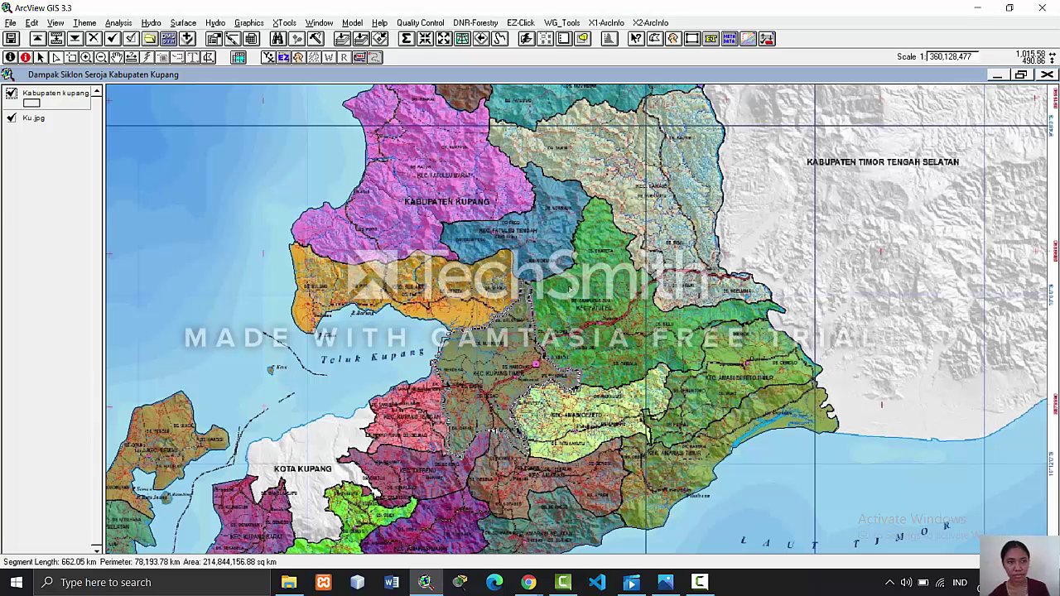
left_click(540, 239)
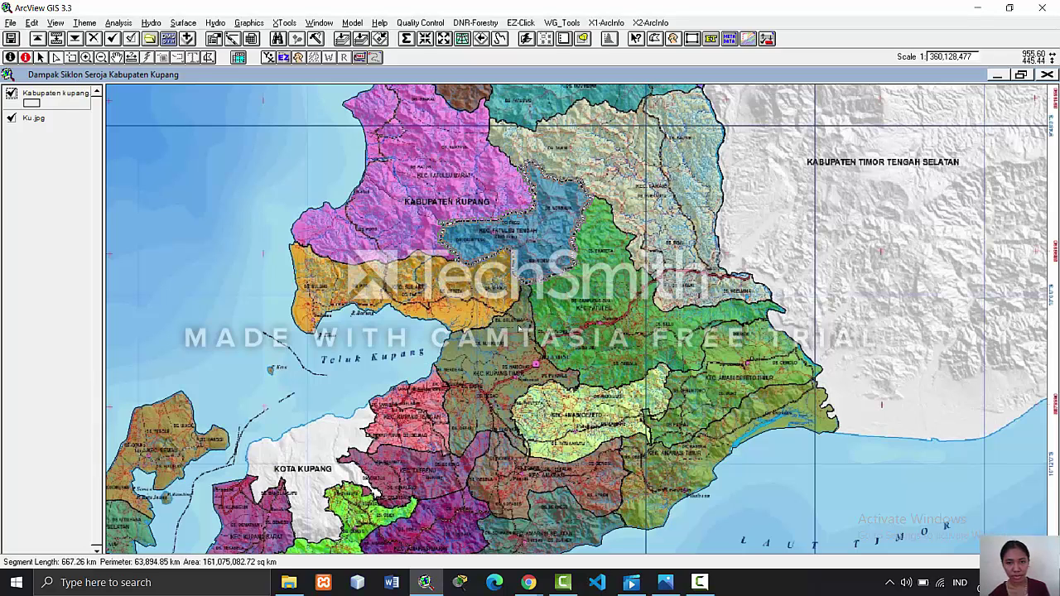
left_click(538, 232)
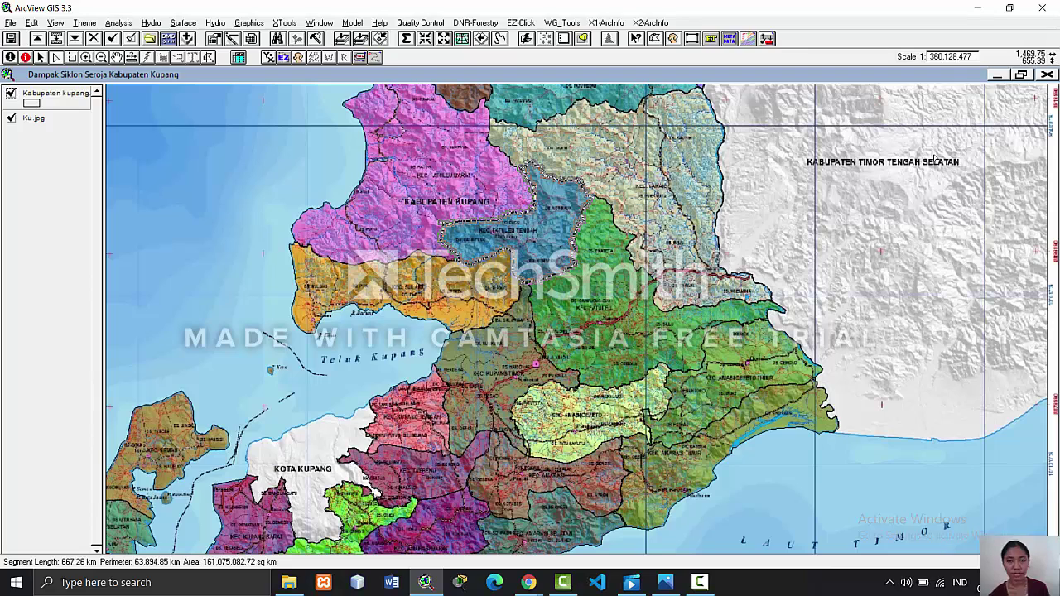
left_click(1021, 76)
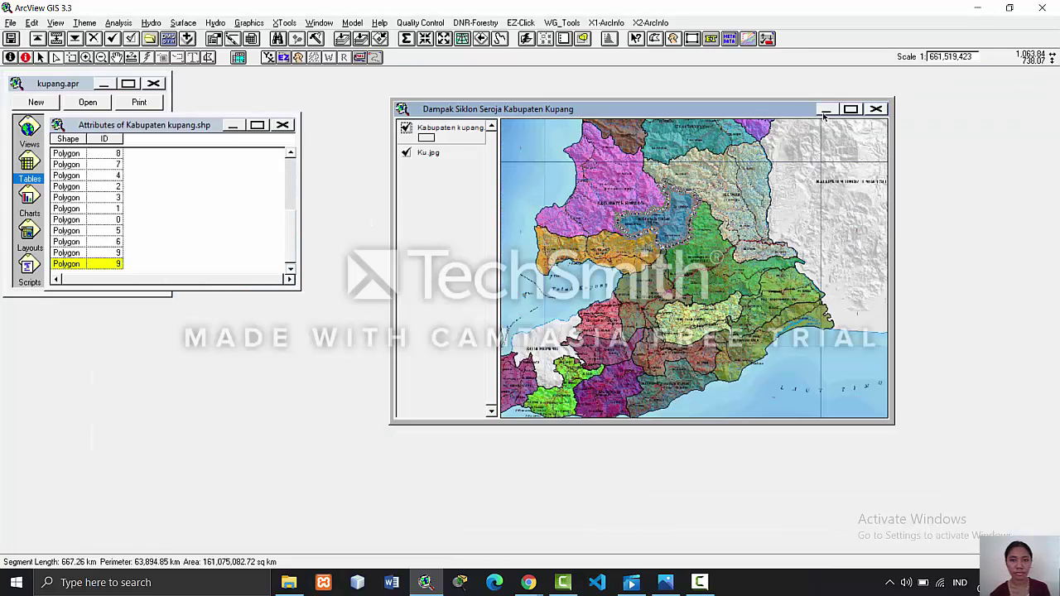
left_click(850, 108)
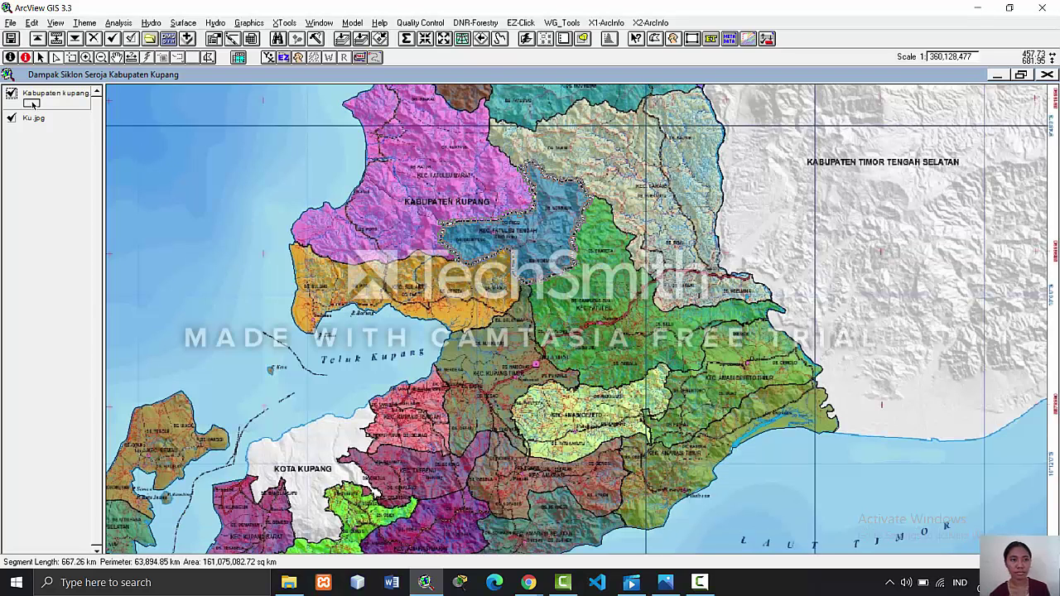
- Change the Kabupaten kupang.shp theme symbol to a solid green fill, apply the legend and close the symbol editors
double_click(32, 104)
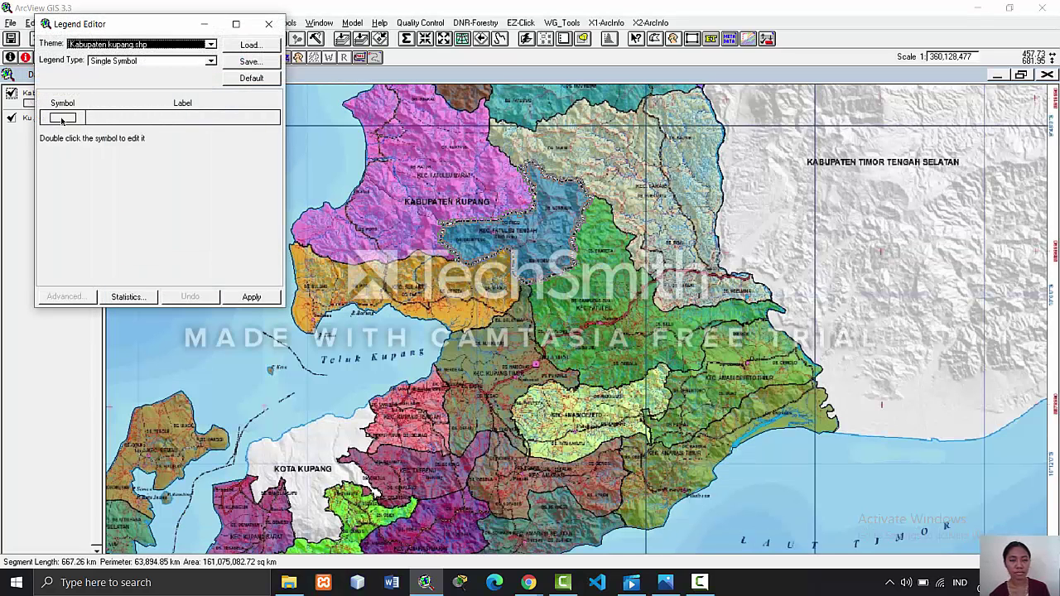
double_click(61, 119)
left_click(101, 142)
left_click(249, 297)
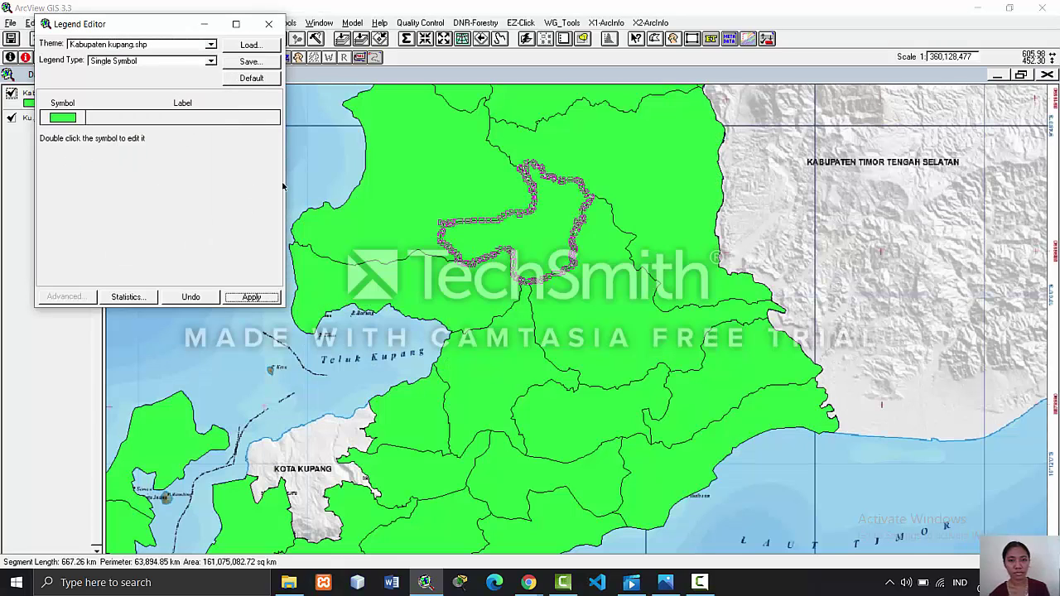
left_click(268, 23)
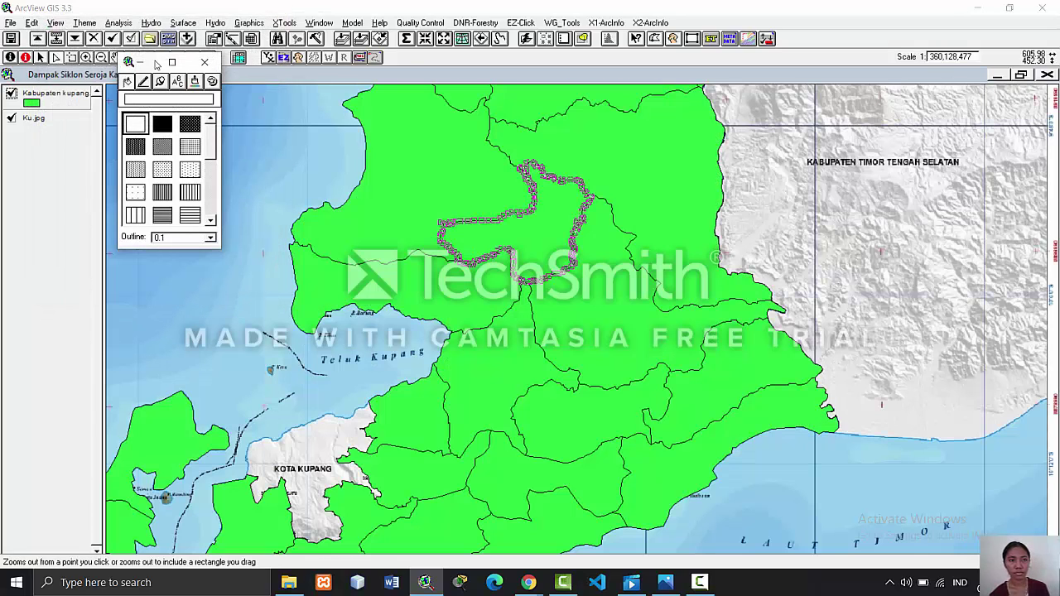
left_click(202, 62)
- Show the attribute table beside the view and check the IDs of the Kupang Timur, Fatuleu Tengah, Amabi Oefeto and Kupang Tengah polygons
left_click(40, 57)
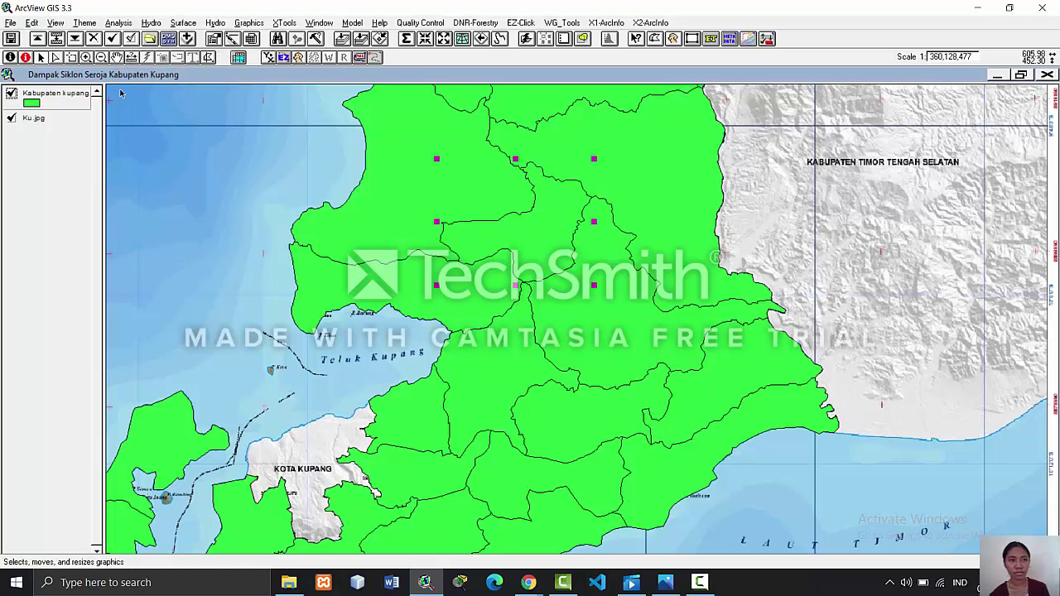
left_click(1022, 76)
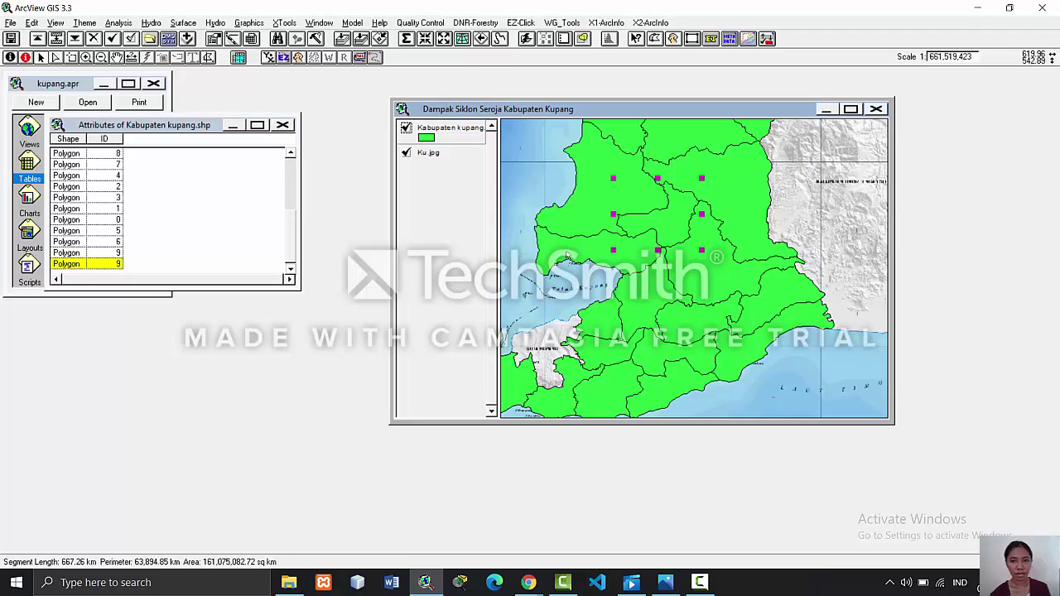
left_click(648, 300)
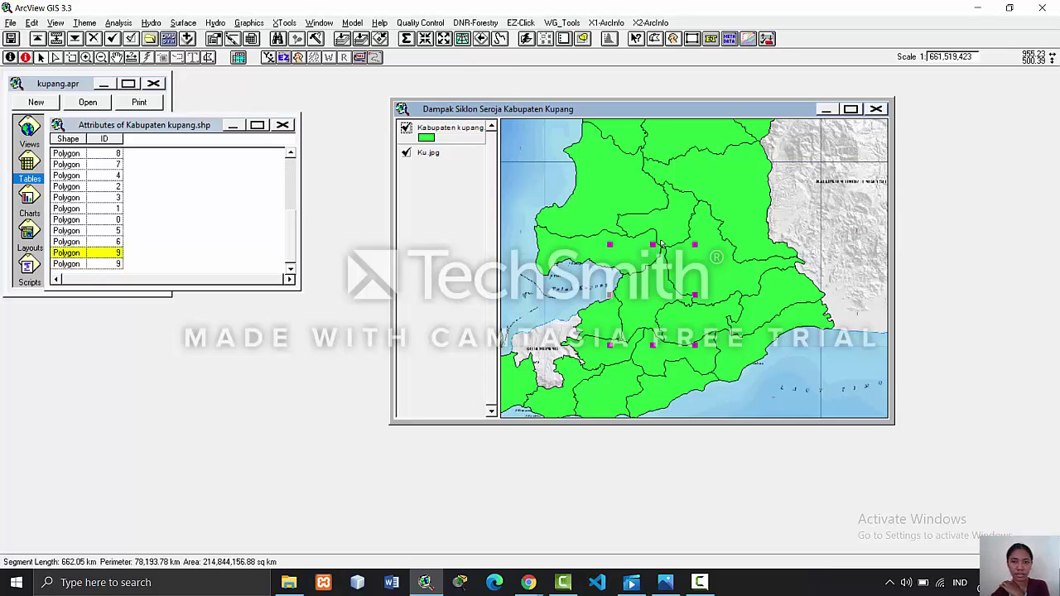
left_click(673, 218)
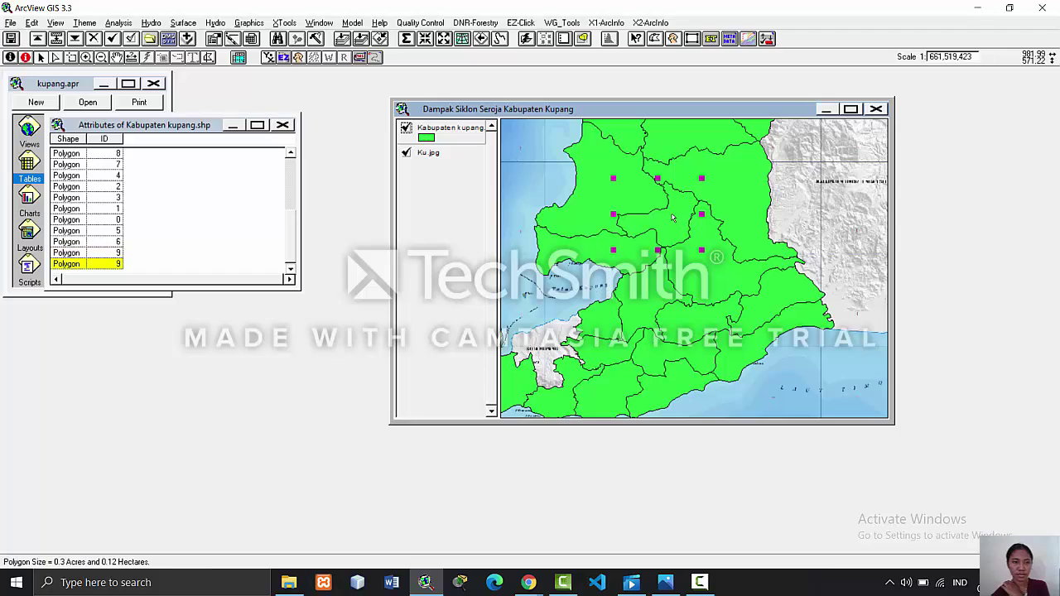
left_click(651, 307)
left_click(680, 324)
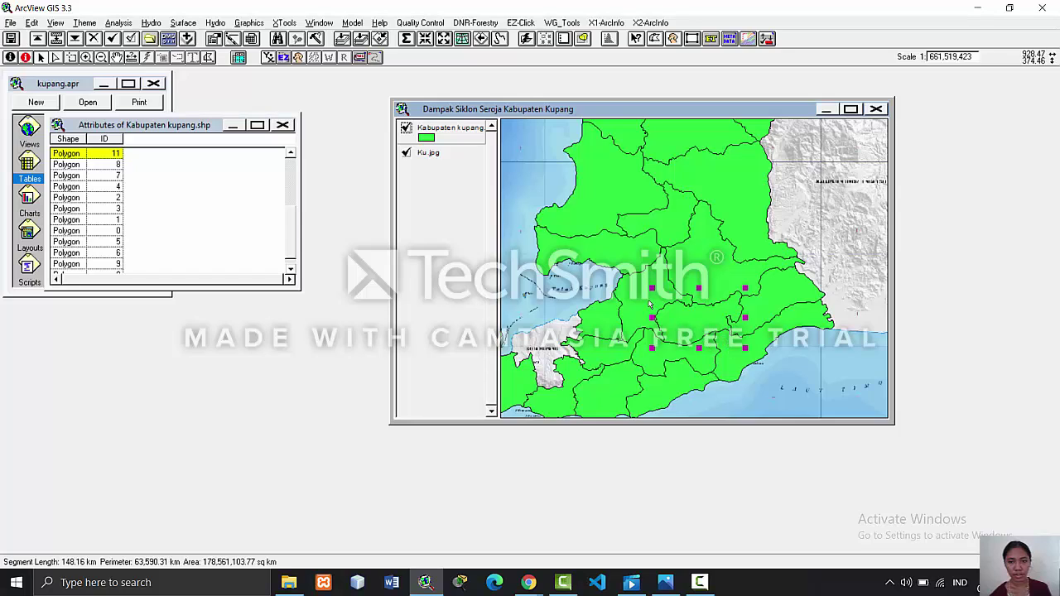
left_click(652, 305)
left_click(682, 316)
left_click(607, 315)
left_click(607, 314)
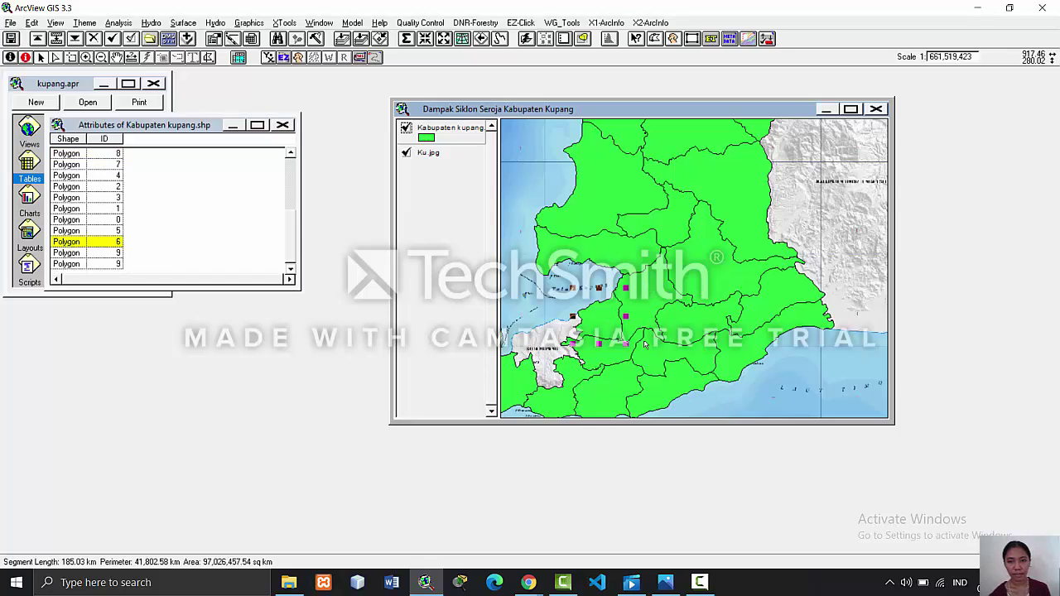
- Check the attribute table IDs of the polygons along the south coast, in the south-central interior and in the southeast
left_click(645, 345)
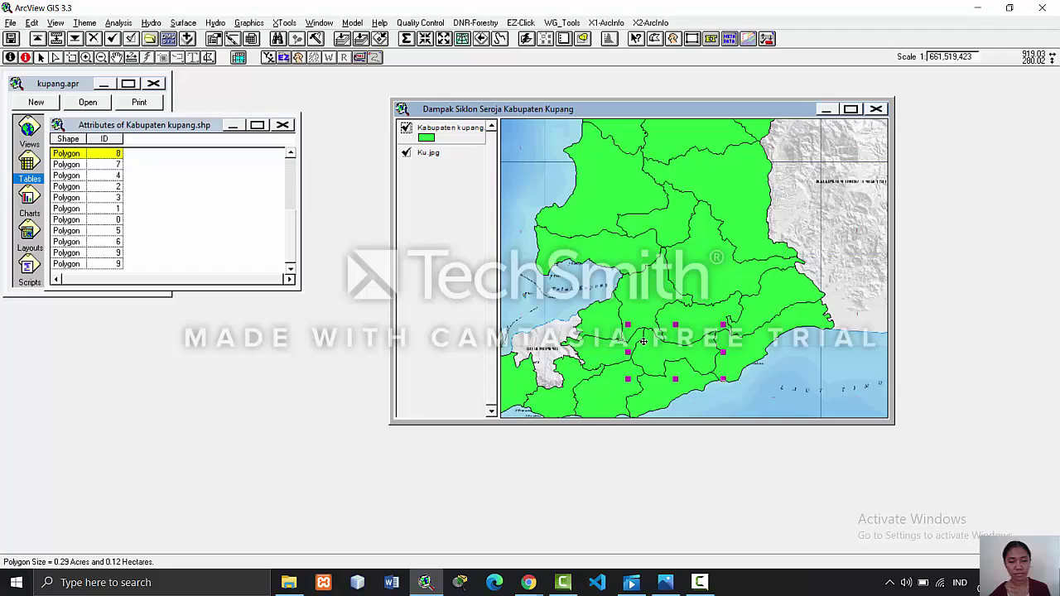
left_click(669, 392)
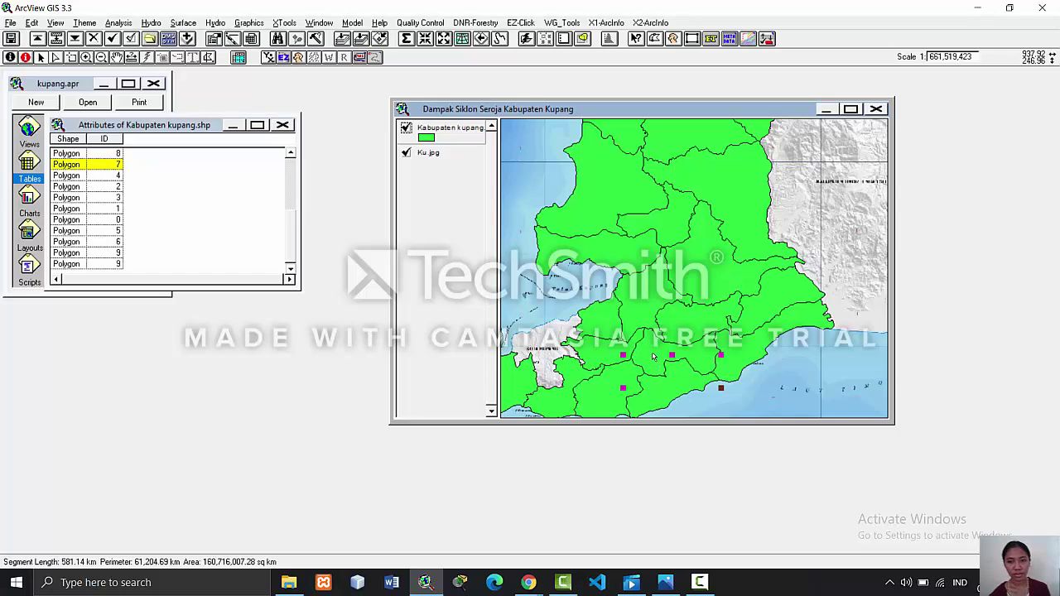
left_click(653, 356)
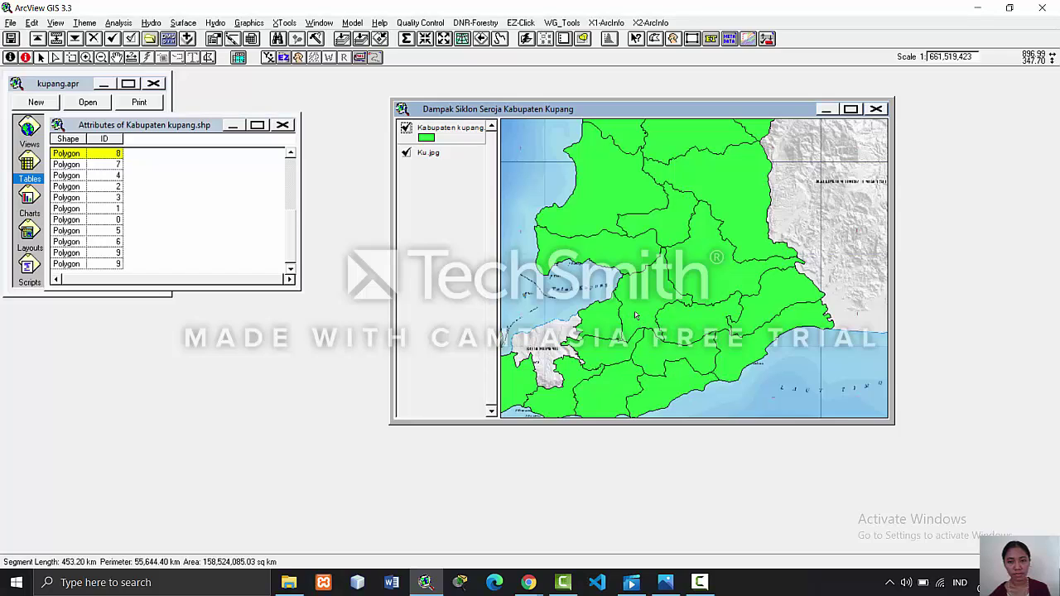
left_click(636, 316)
left_click(699, 329)
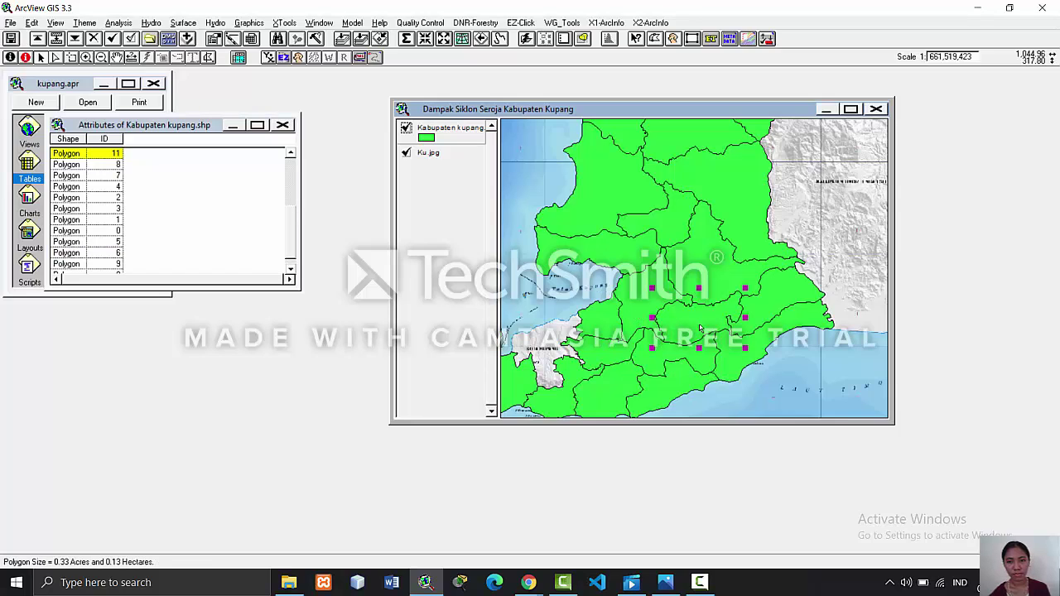
left_click(700, 329)
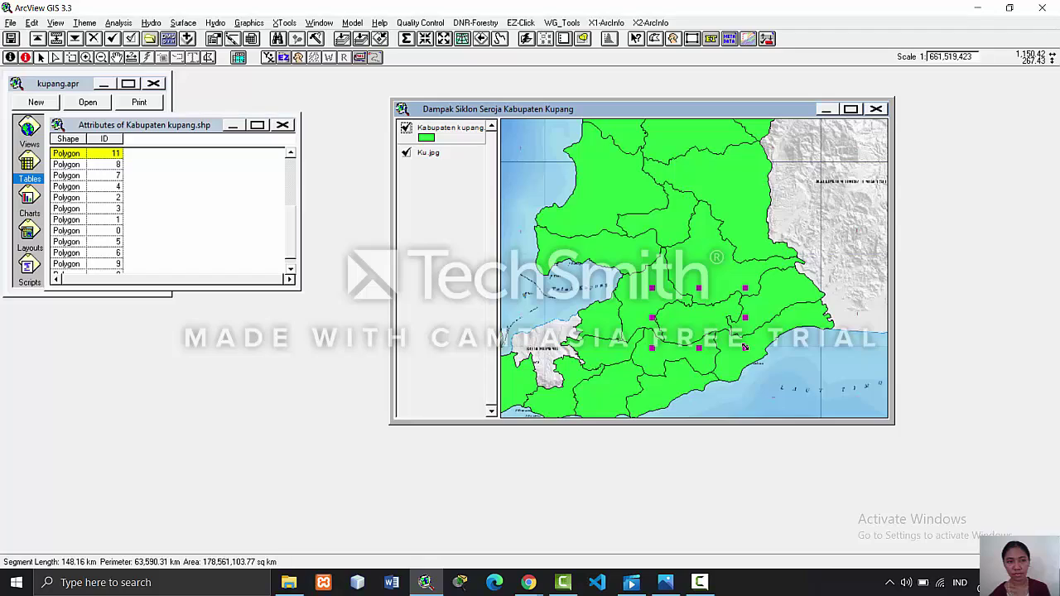
left_click(746, 351)
left_click(749, 354)
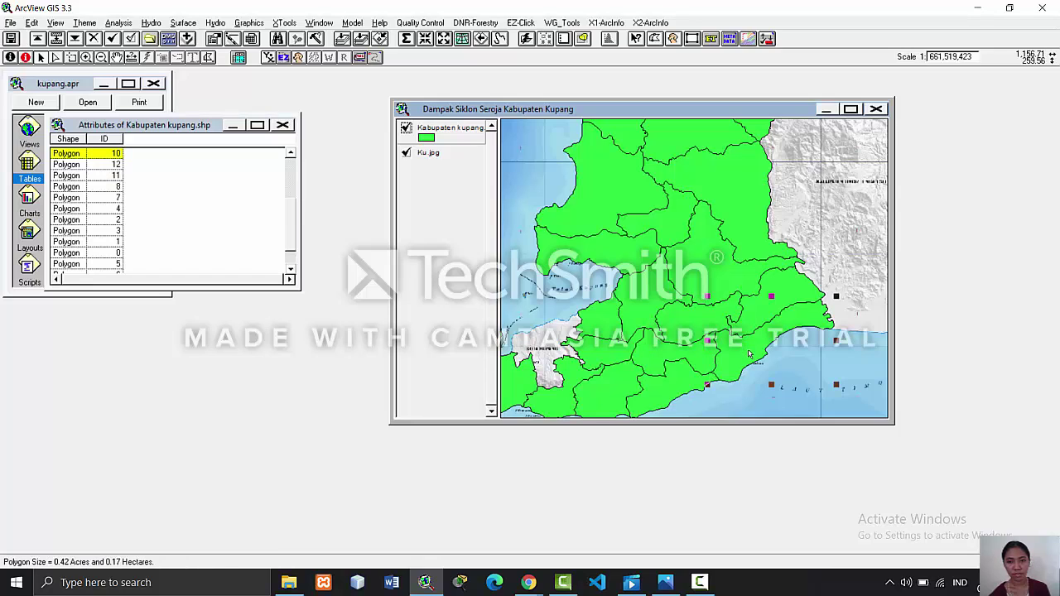
double_click(762, 319)
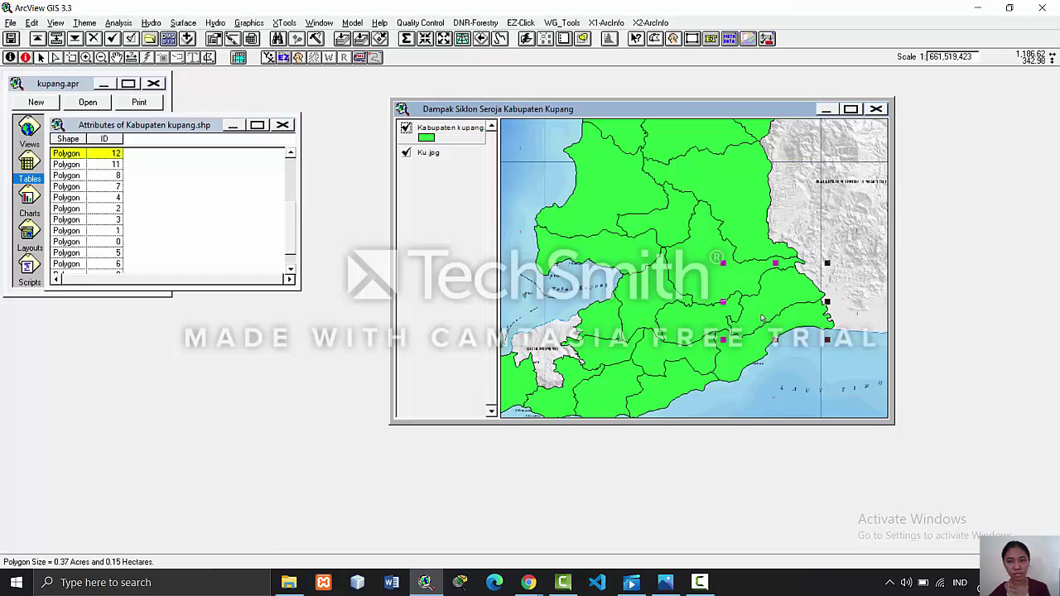
- Check the attribute table IDs of the polygons from the southeast through the central interior to the northwest coast around Teluk Kupang
left_click(760, 317)
double_click(714, 275)
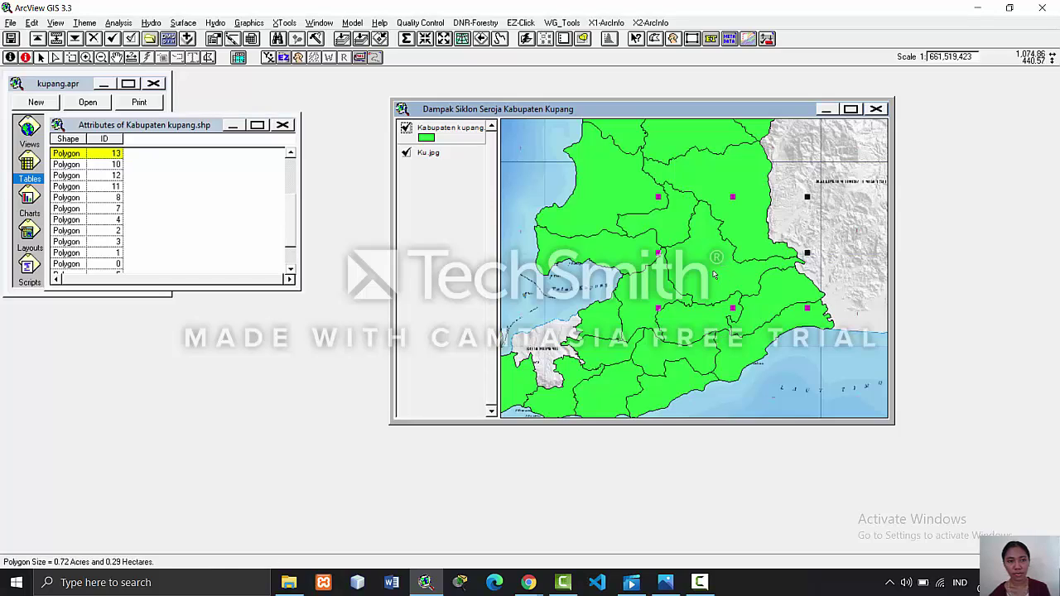
left_click(713, 275)
double_click(654, 286)
left_click(654, 286)
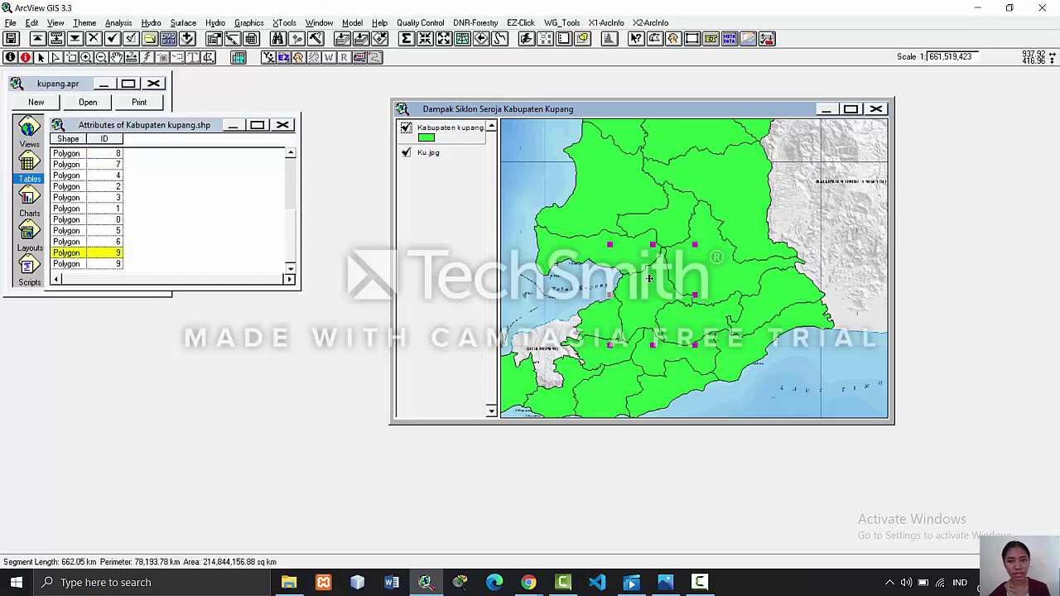
double_click(621, 259)
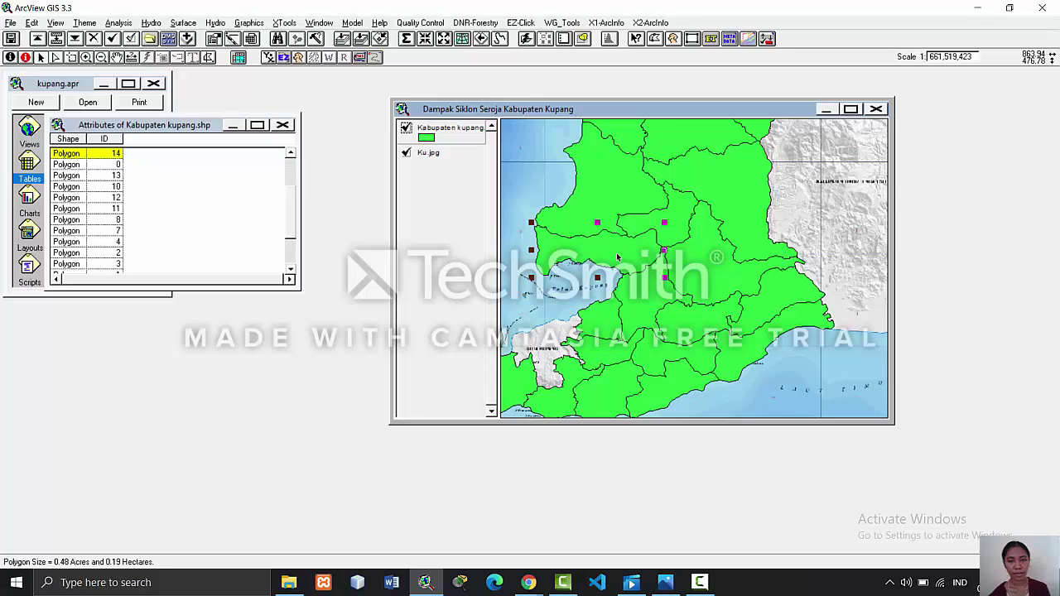
left_click(617, 258)
double_click(587, 198)
left_click(592, 195)
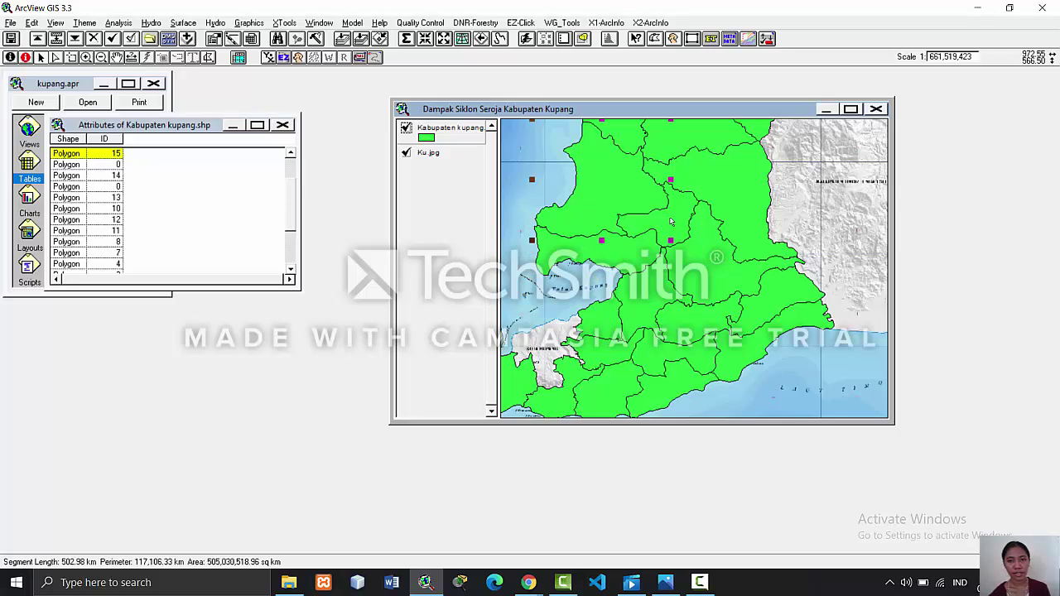
- Select the small central polygon between the west coast and the large eastern polygon, and set its ID to 16
double_click(662, 220)
left_click(667, 221)
left_click(118, 263)
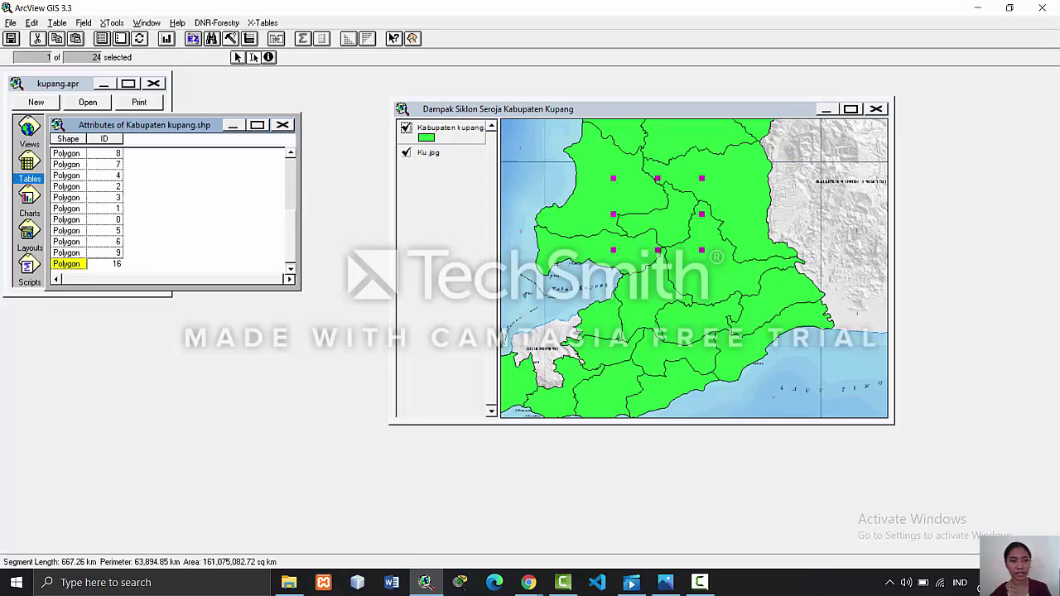
left_click(443, 181)
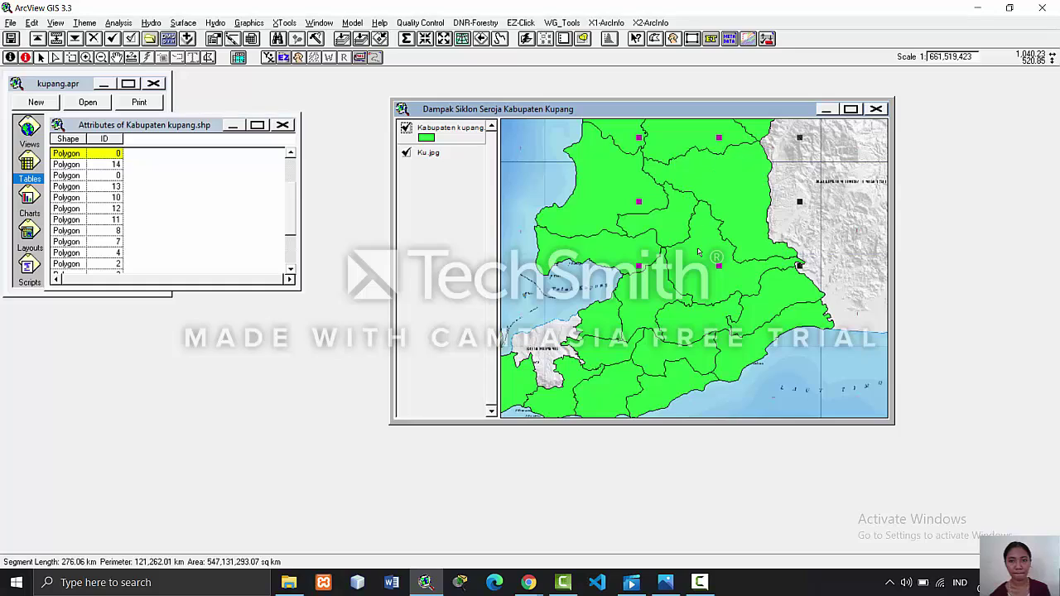
- Try to assign ID 17 to the large polygon along the border with Kabupaten Timor Tengah Selatan
left_click(704, 217)
left_click(710, 181)
left_click(120, 154)
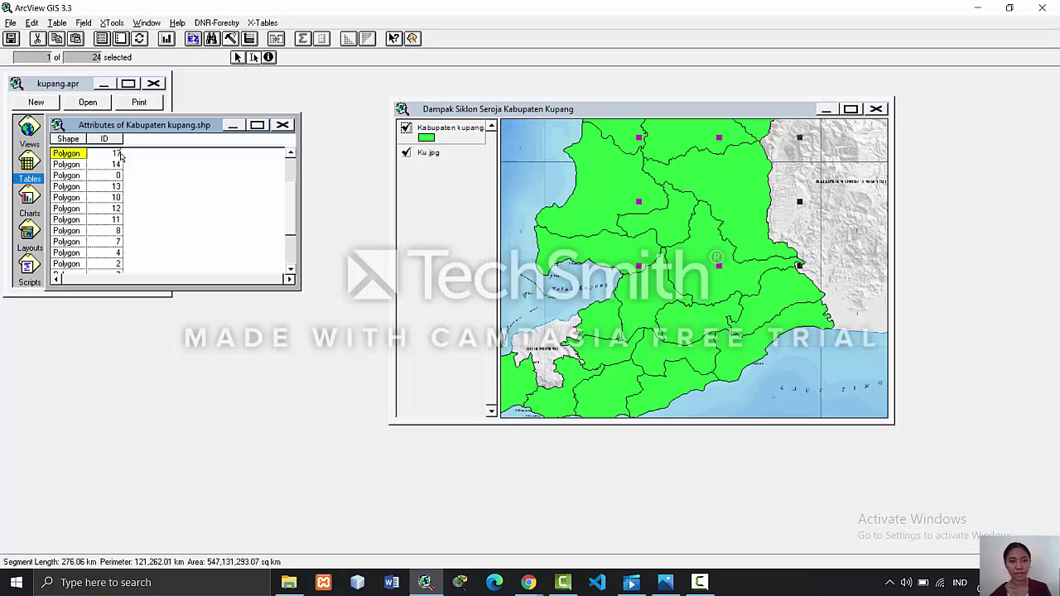
left_click(689, 176)
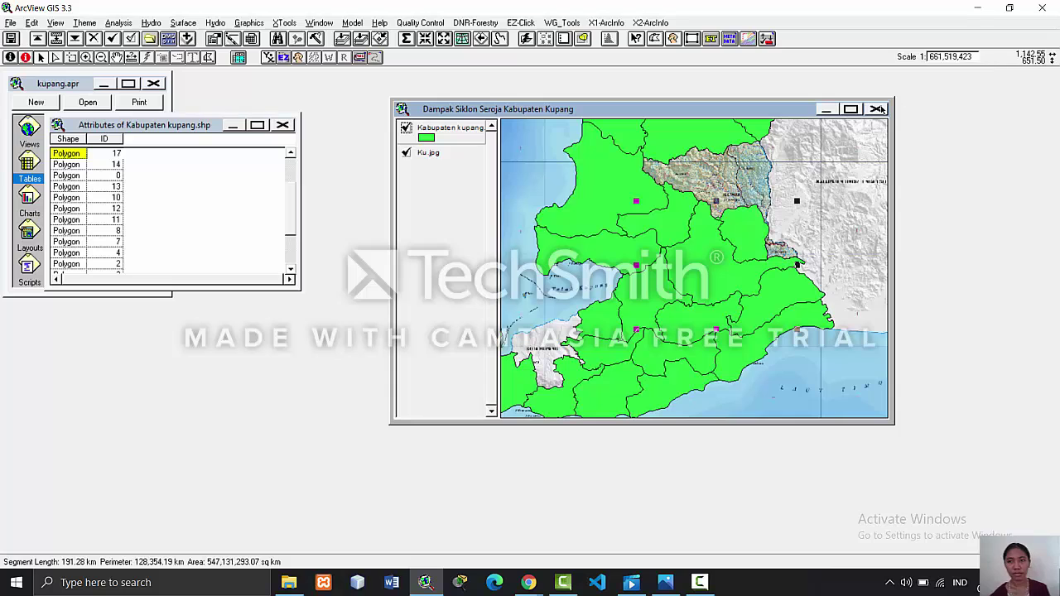
- Enlarge the map view, zoom out until the whole Kabupaten Kupang sheet shows, and place it back beside the attribute table
left_click(850, 109)
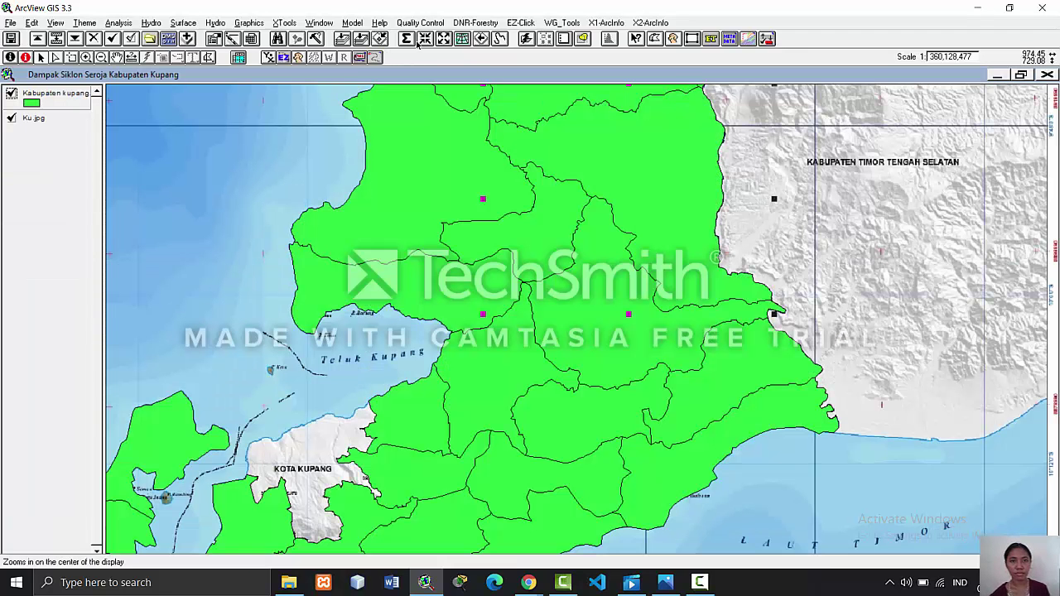
left_click(443, 40)
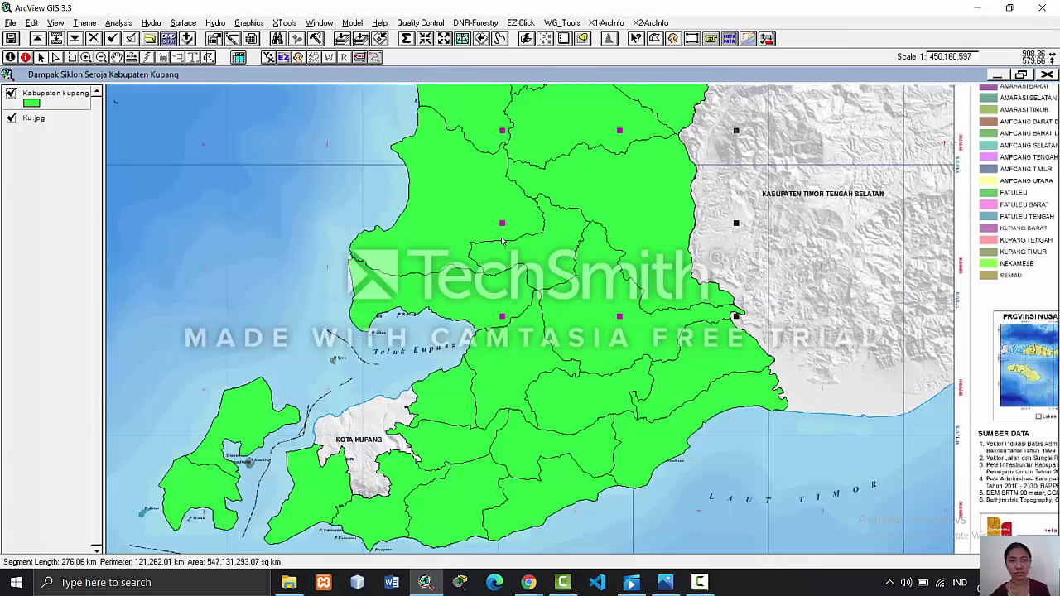
left_click(442, 40)
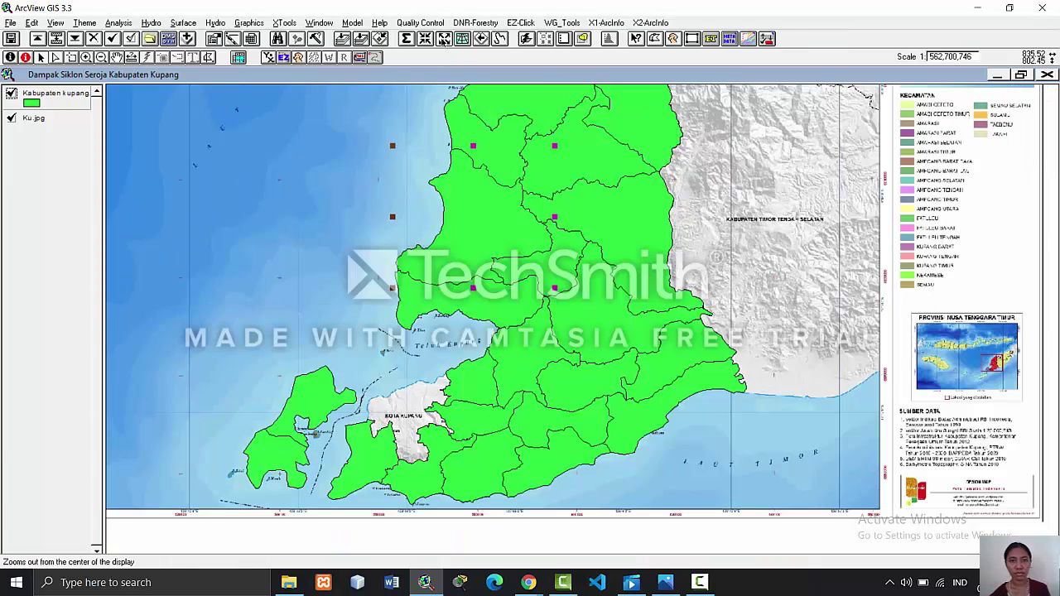
left_click(443, 40)
left_click(443, 40)
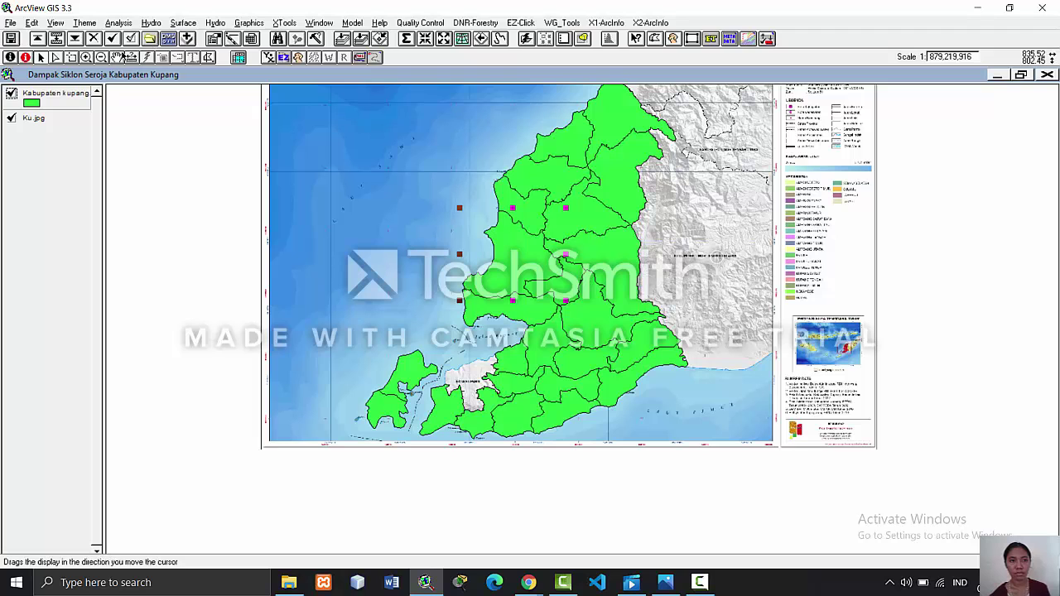
left_click(117, 57)
left_click_drag(421, 152, 422, 221)
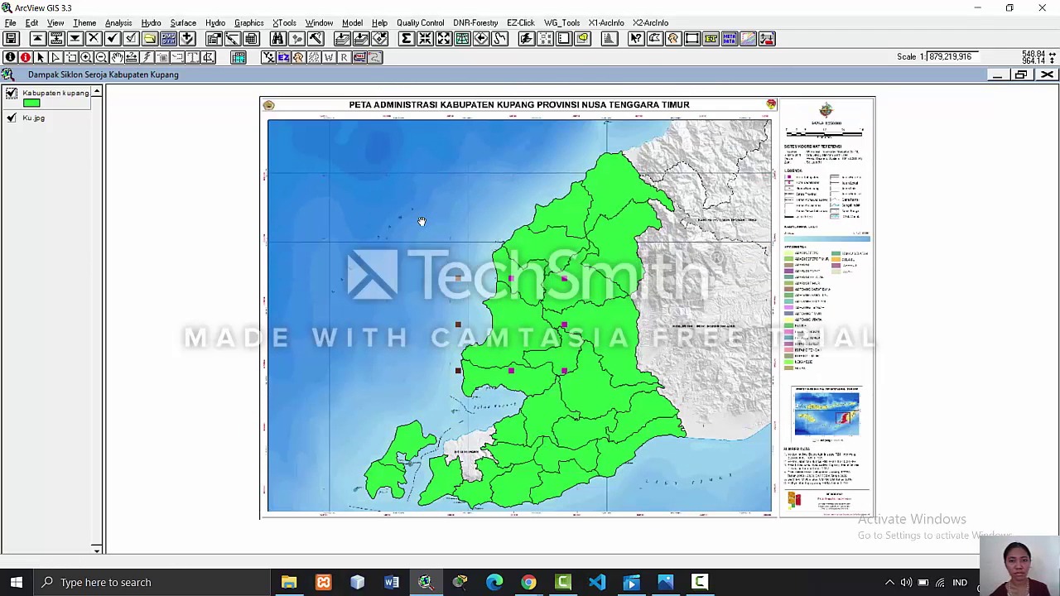
left_click(1021, 74)
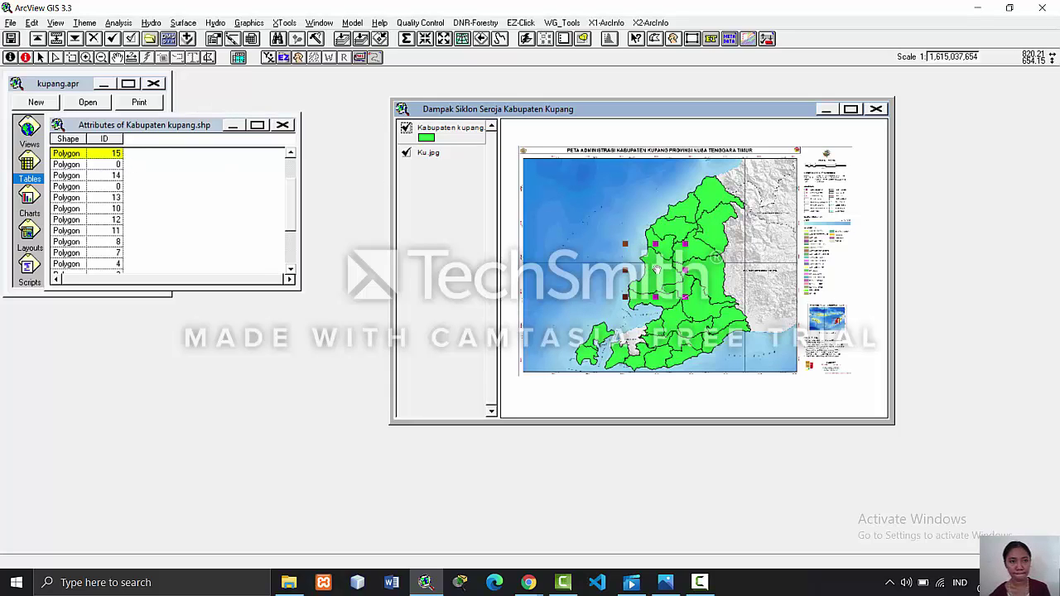
- Check the small central polygon's ID, reselect the large eastern border polygon, and set its ID to 17 in the attribute table
left_click(680, 287)
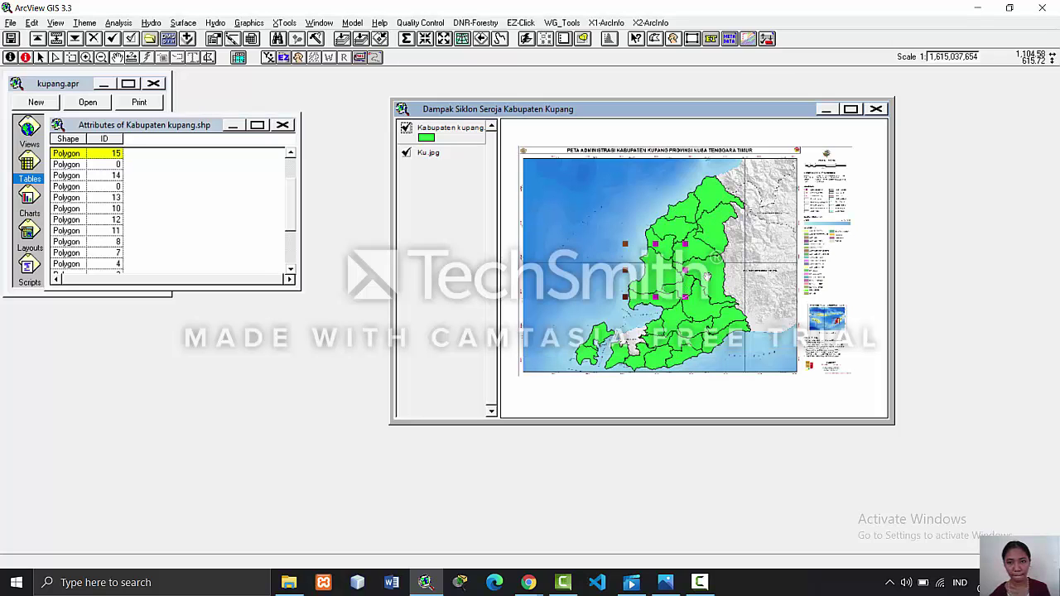
left_click(706, 277)
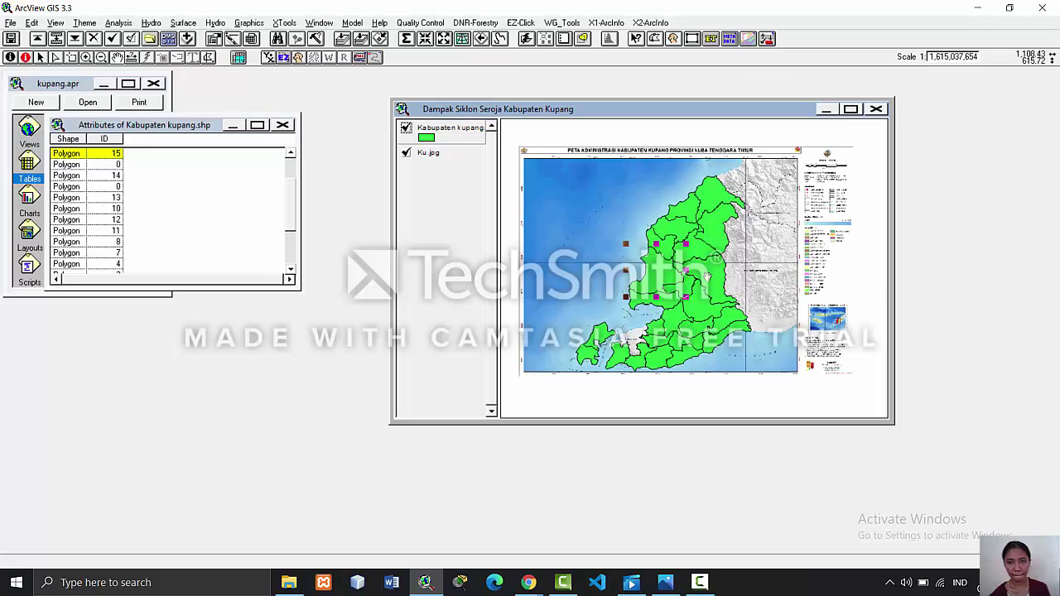
left_click(851, 109)
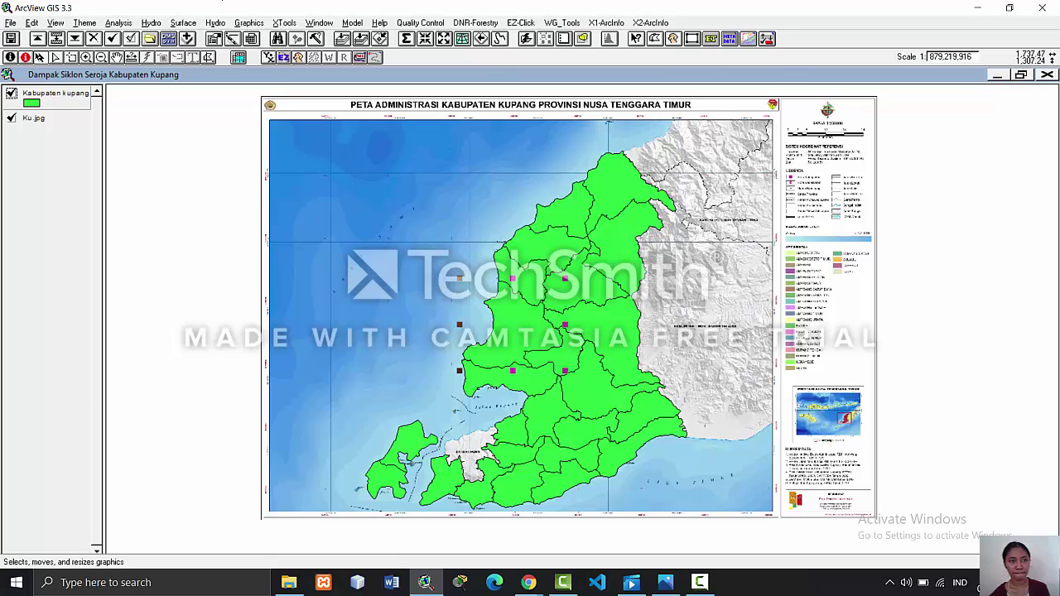
left_click(1021, 76)
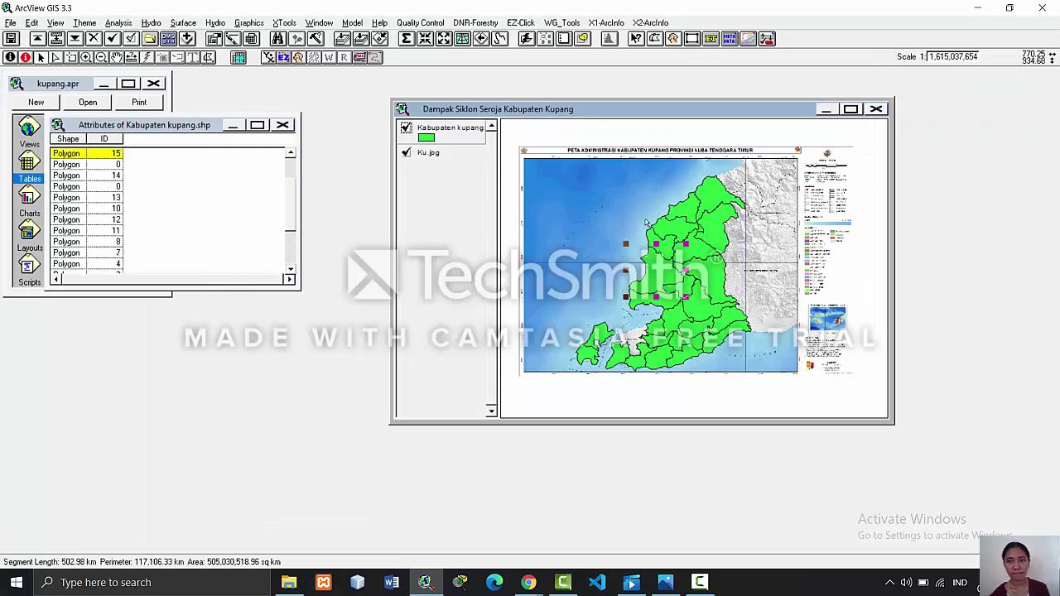
left_click(692, 288)
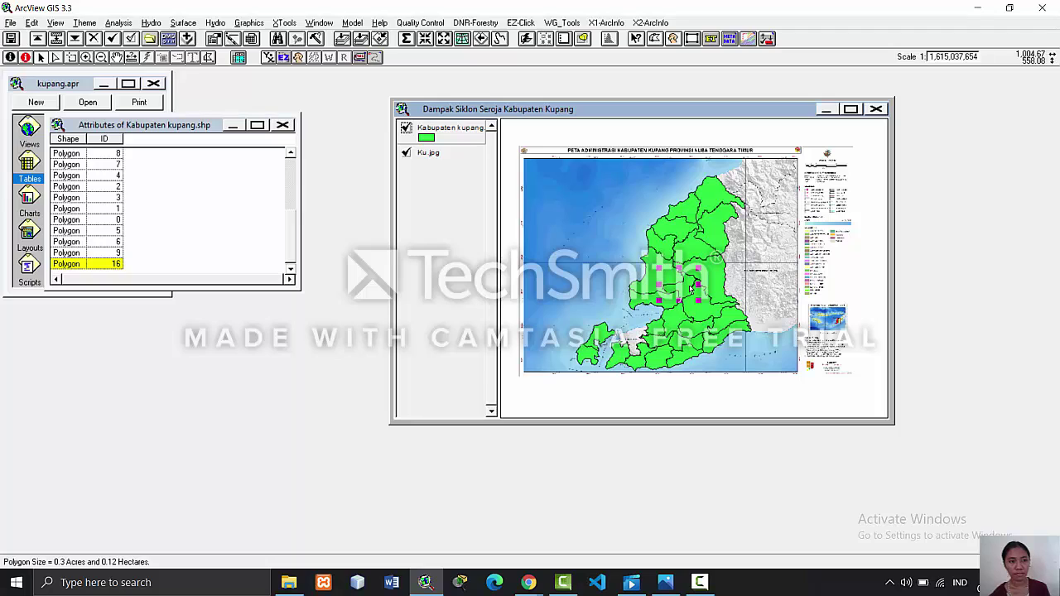
left_click(714, 279)
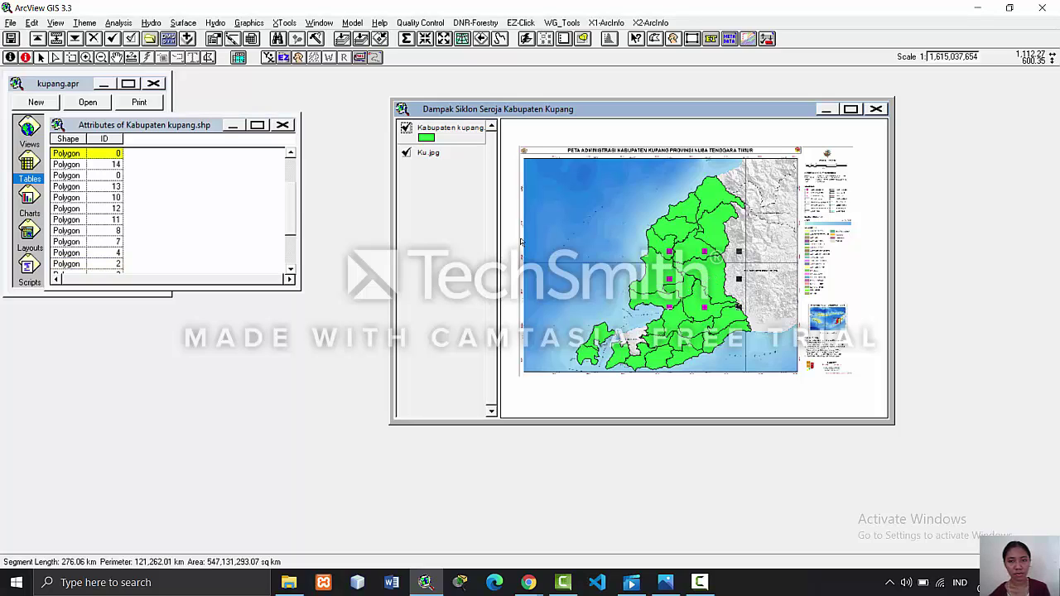
left_click(120, 153)
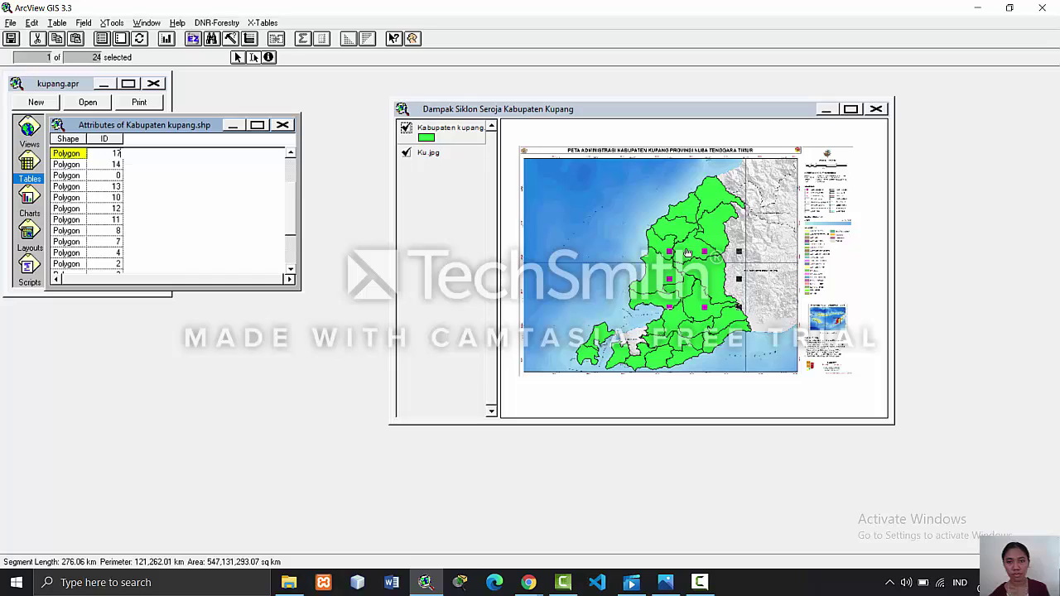
- Recheck the central and eastern polygons' IDs, and set the ID of the polygon directly north of them to 18
left_click(686, 252)
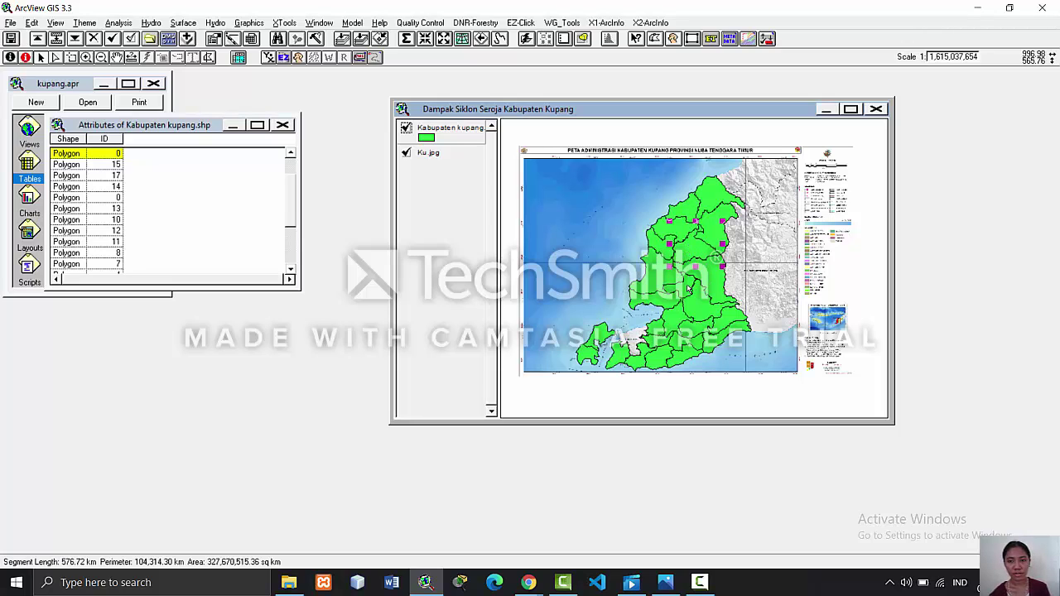
left_click(695, 274)
left_click(716, 274)
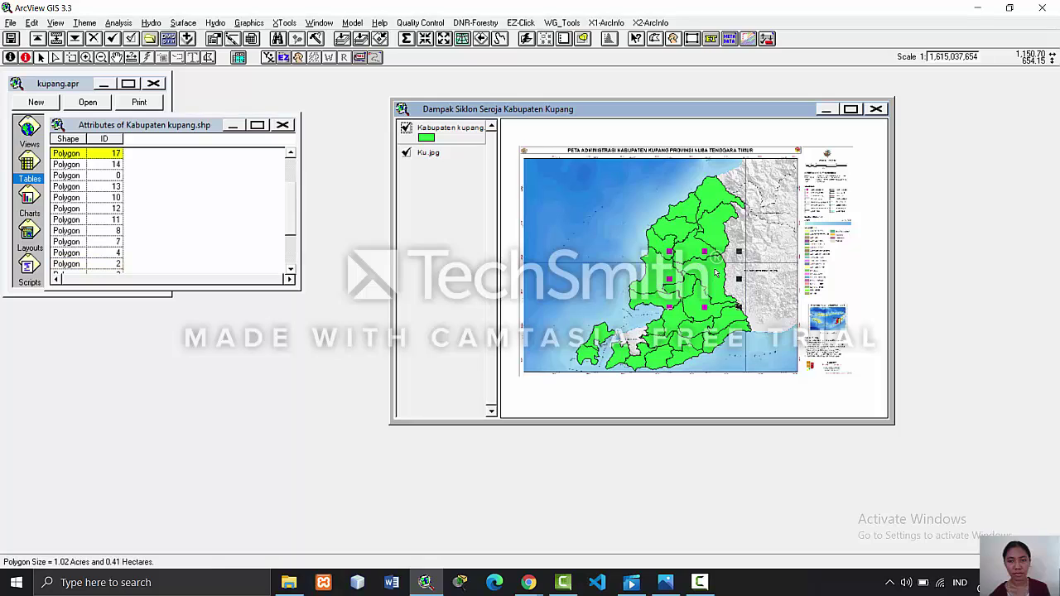
left_click(692, 284)
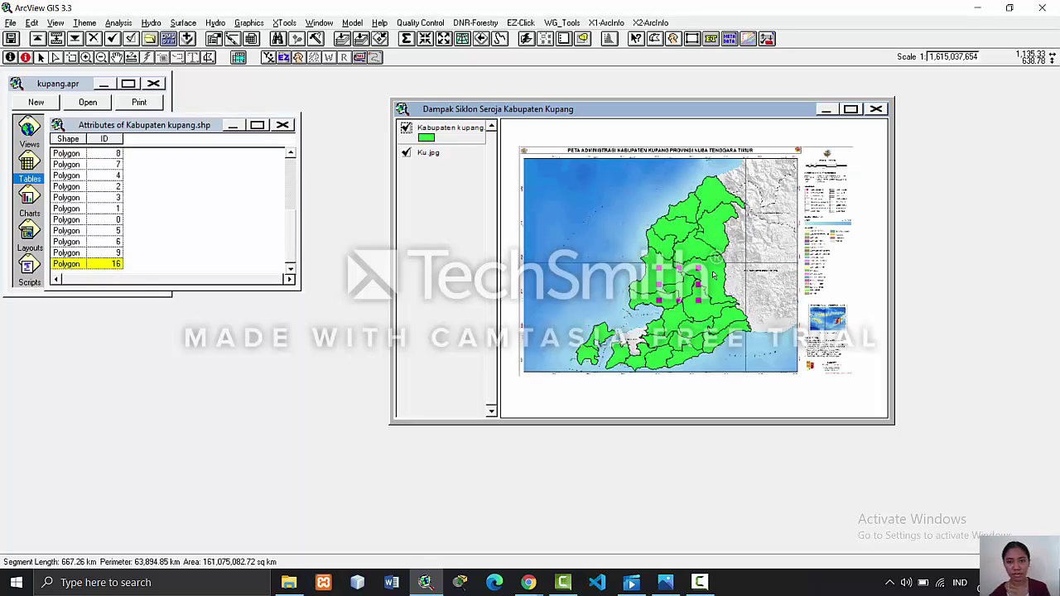
left_click(714, 274)
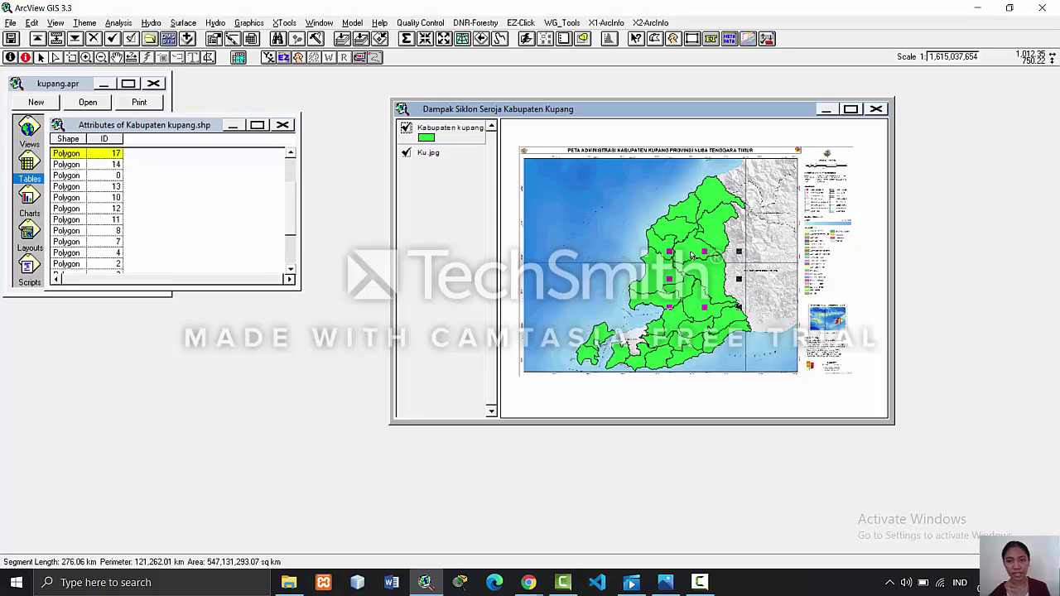
left_click(690, 255)
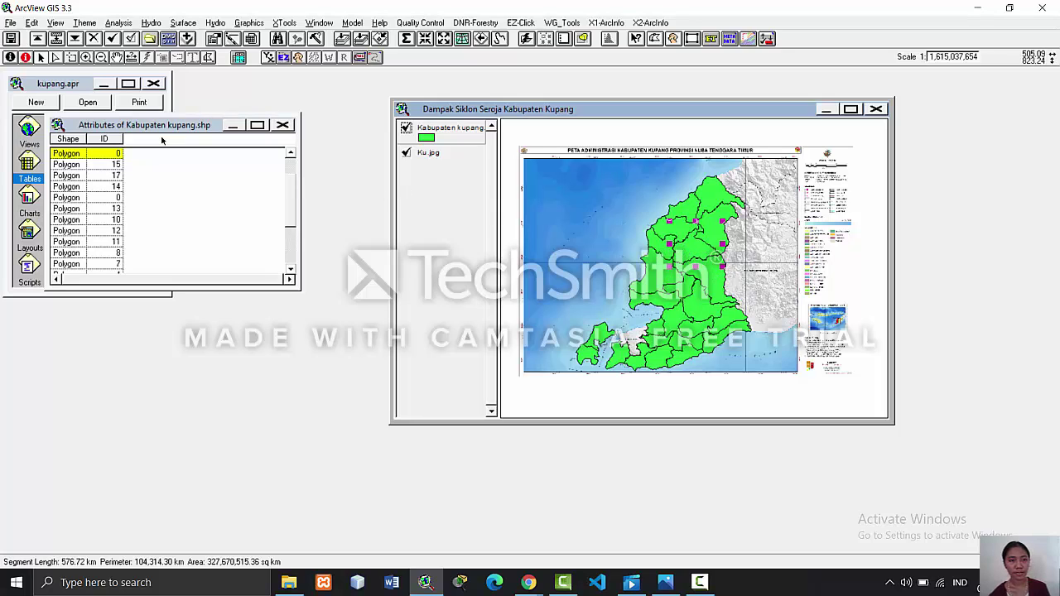
left_click(119, 154)
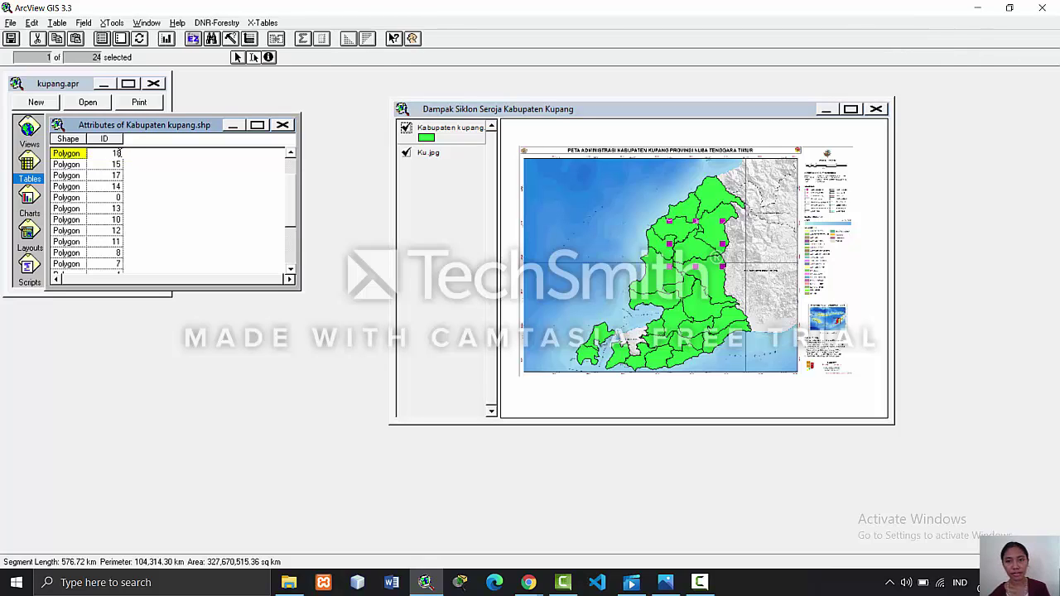
- Select the west coast polygon beside the one with ID 18 and set its ID to 19
left_click(650, 239)
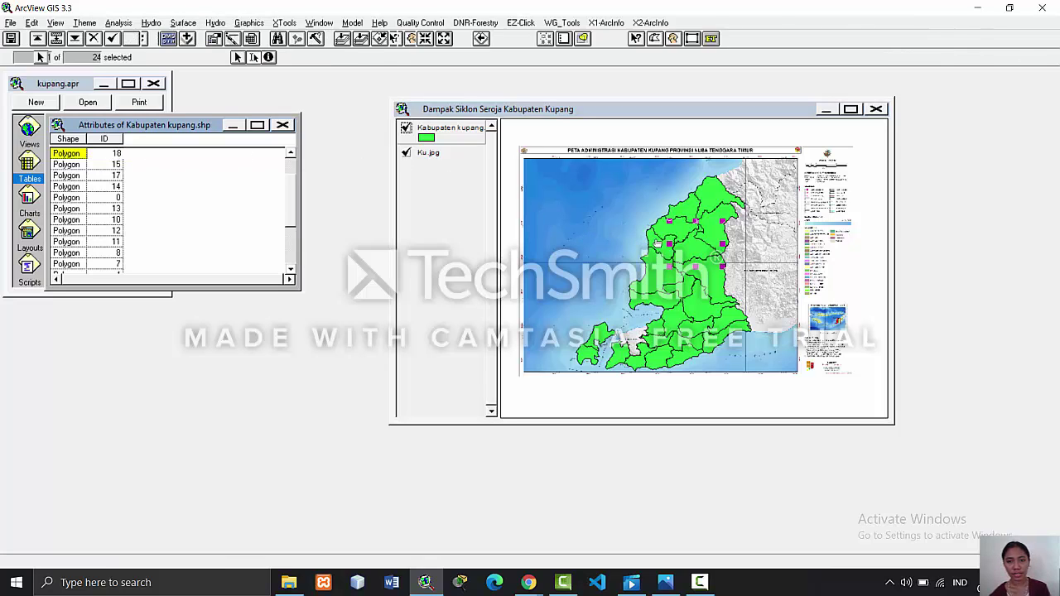
left_click(119, 154)
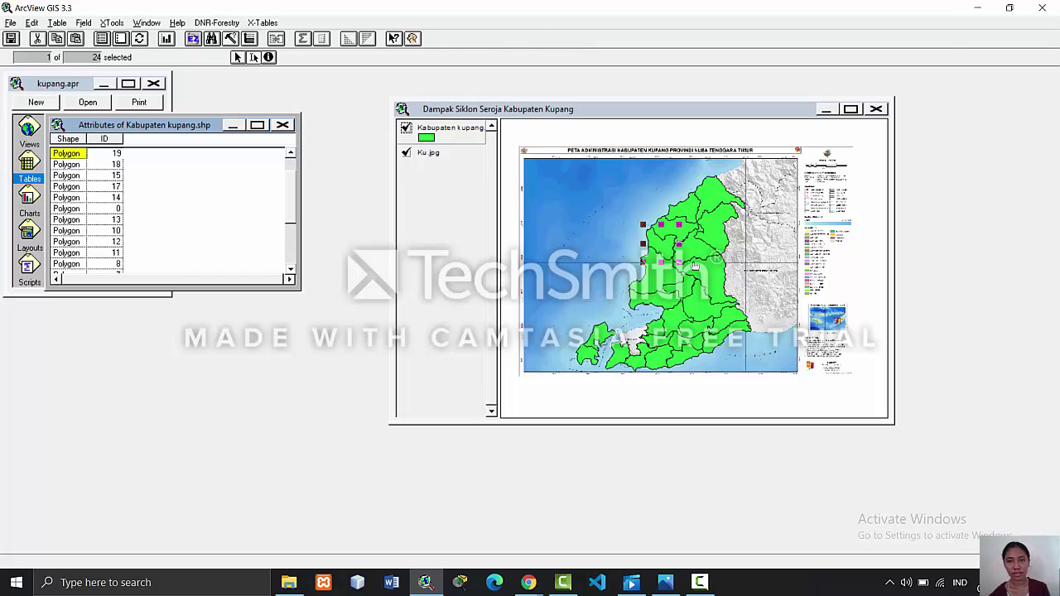
- Select the polygon spanning the northern part of the regency and set its ID to 20
left_click(685, 229)
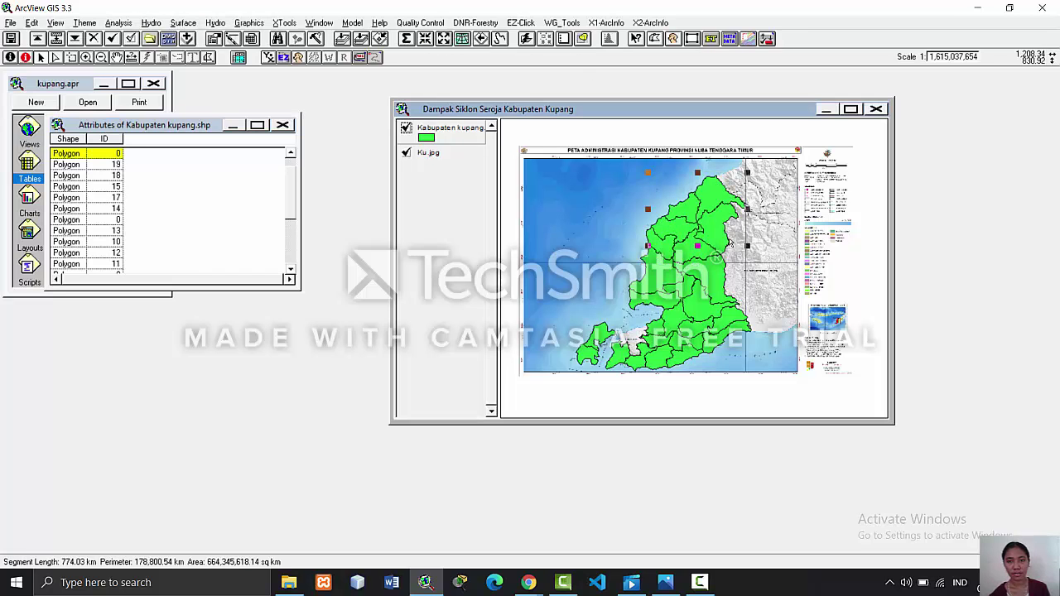
left_click(730, 241)
left_click(681, 236)
left_click(675, 231)
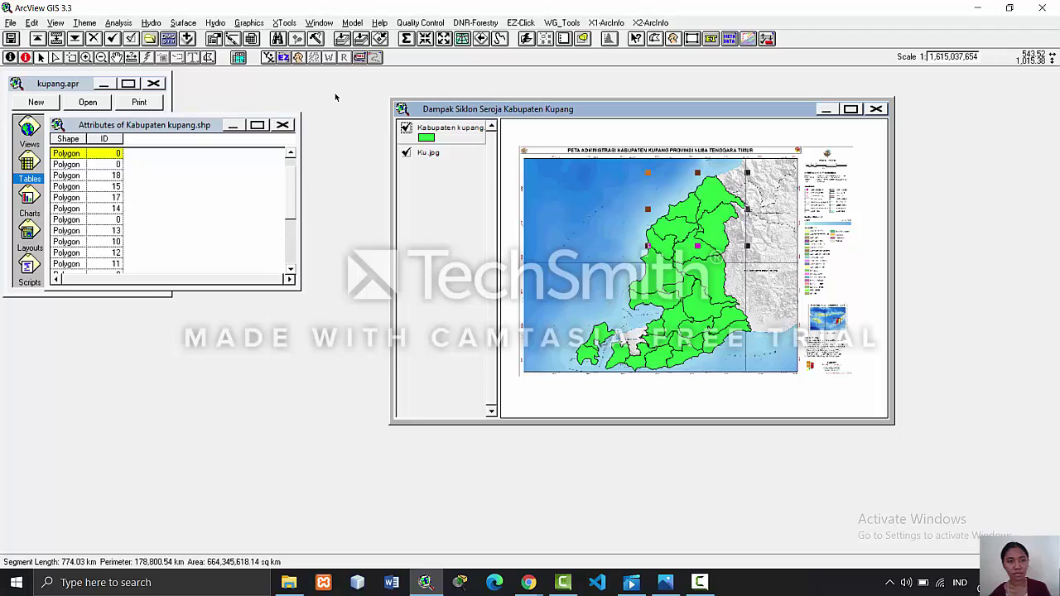
left_click(118, 158)
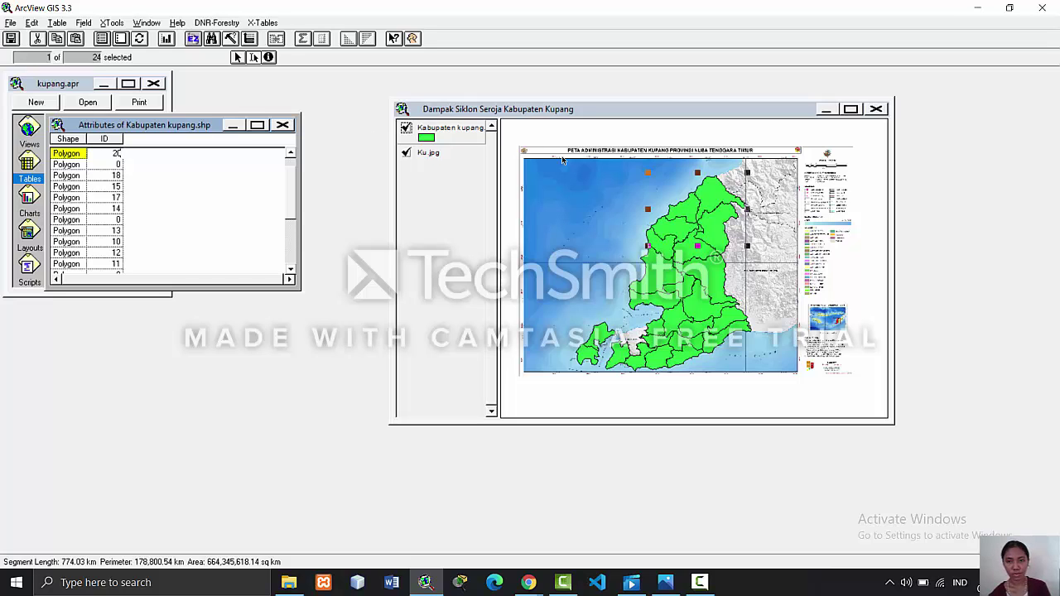
- Select the northeastern polygon below the northern tip and set its ID to 21
left_click(727, 227)
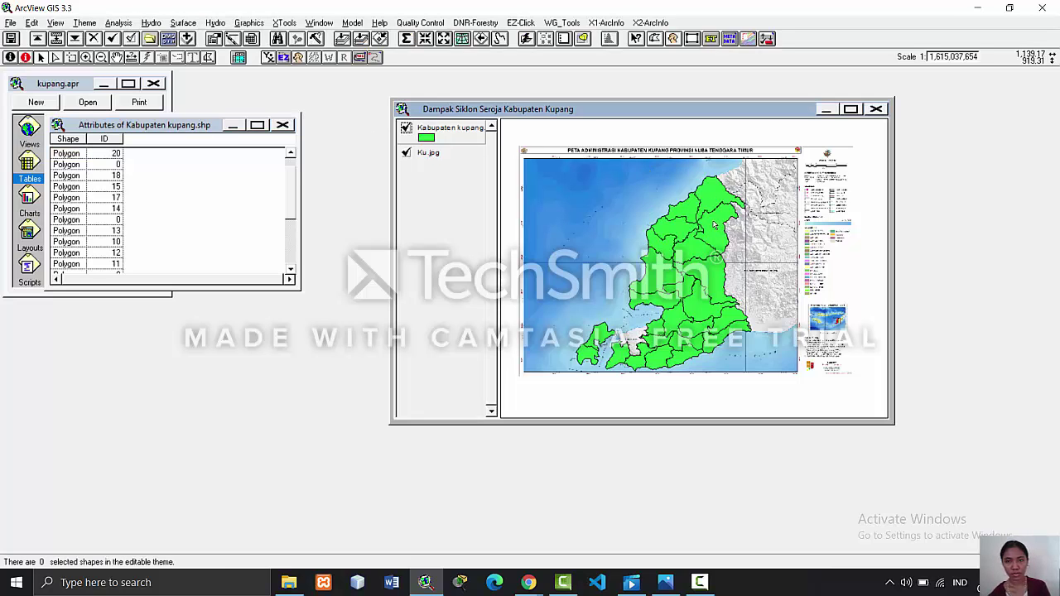
left_click(714, 226)
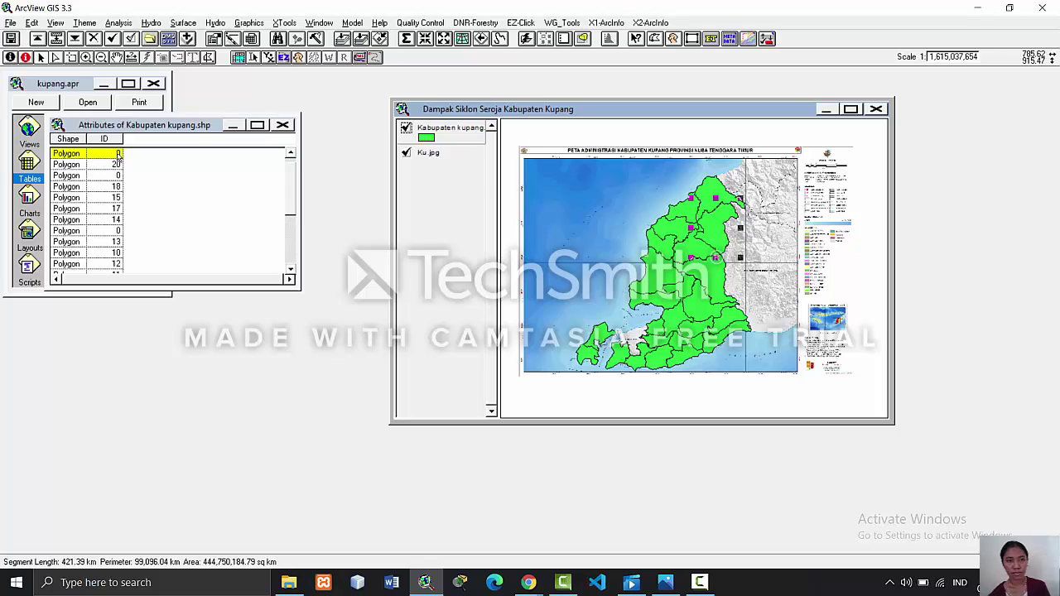
left_click(119, 155)
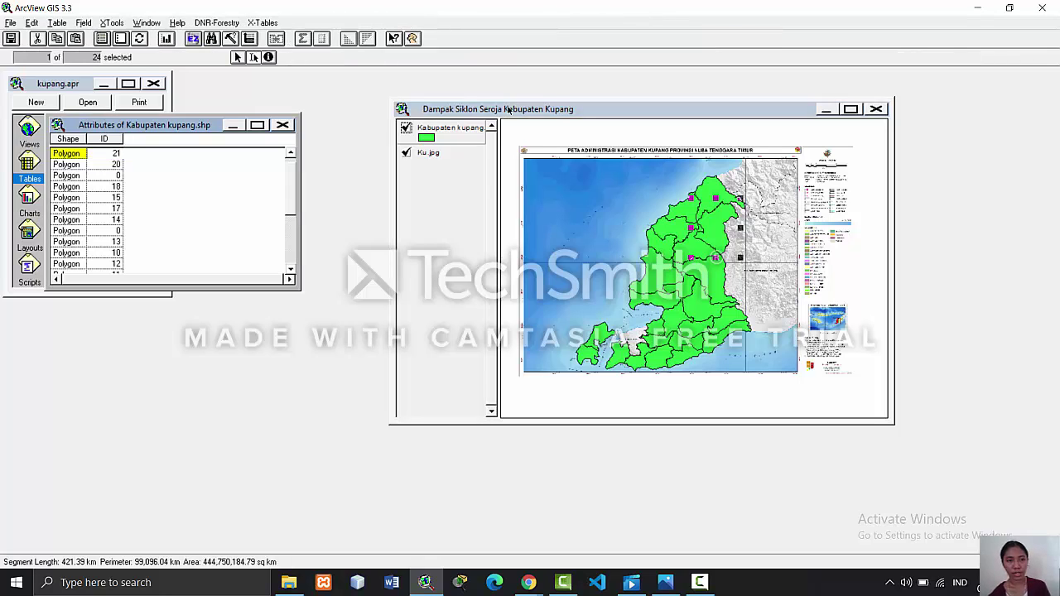
- Select the polygons around the northern tip in turn and check their IDs in the attribute table
left_click(711, 192)
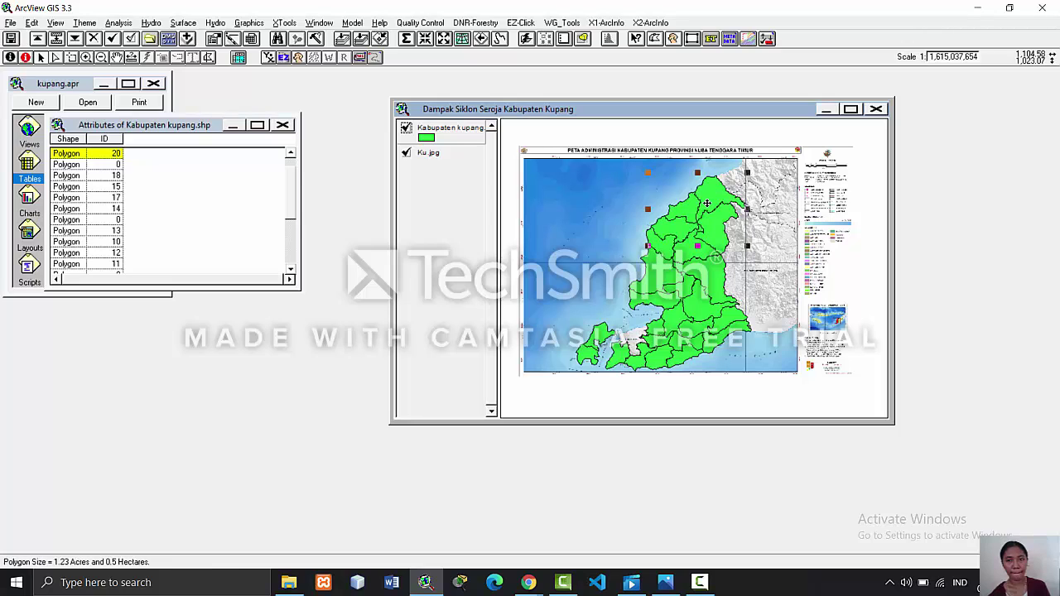
left_click(710, 204)
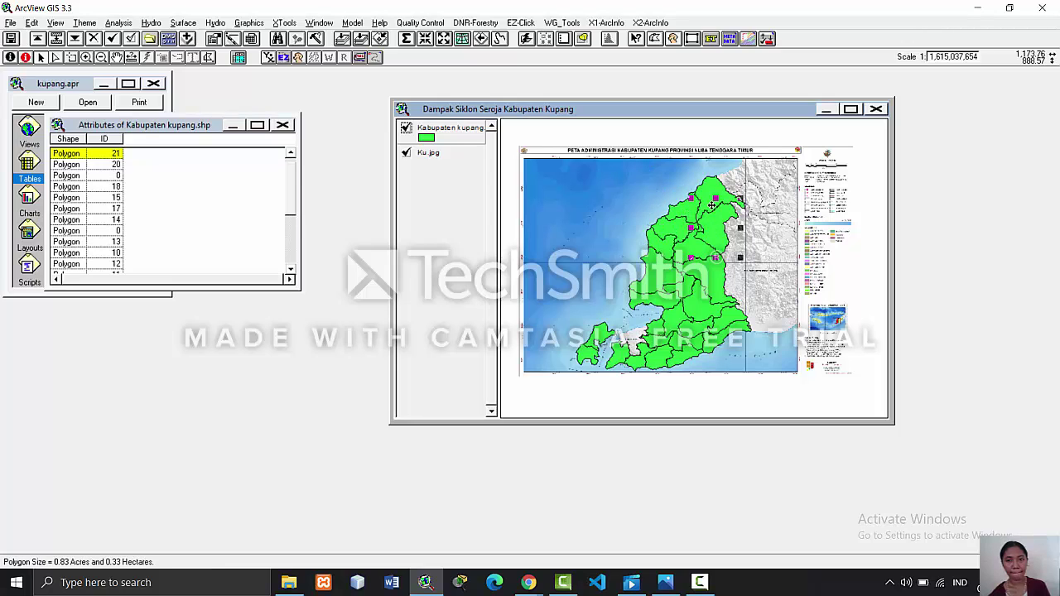
left_click(709, 185)
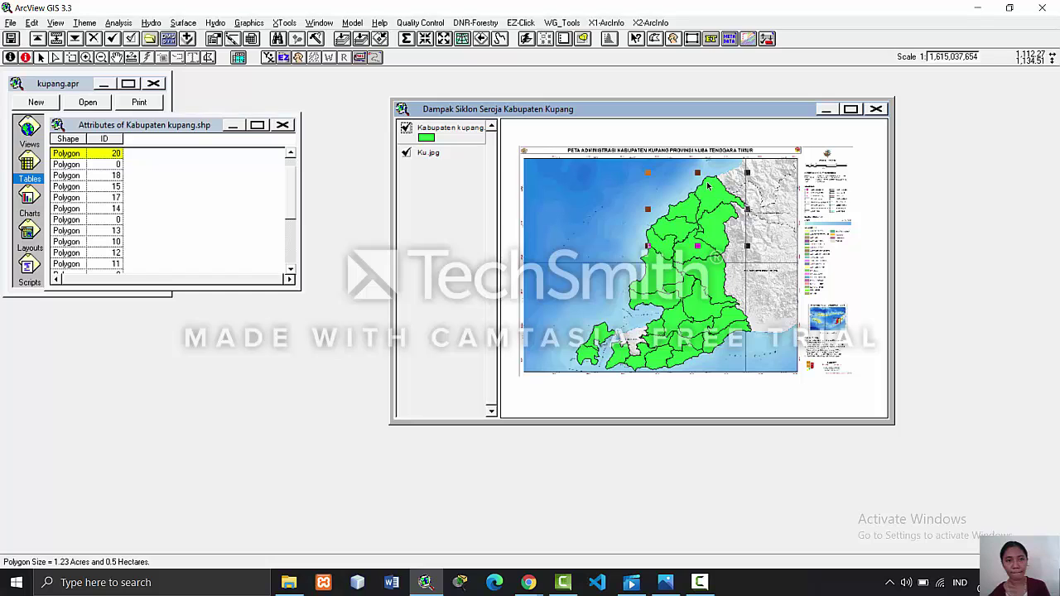
- Enlarge the map view, move the northern polygons apart to inspect how they overlap, and undo the moves
left_click(850, 109)
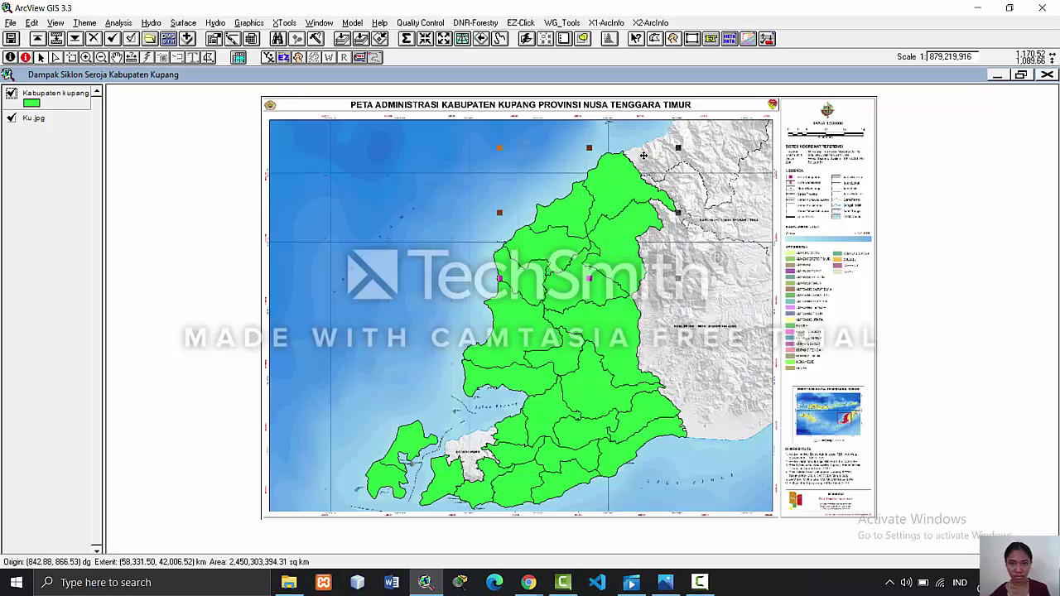
mouse_move(627, 174)
left_mouse_down()
mouse_move(643, 155)
mouse_move(606, 217)
mouse_move(630, 239)
mouse_move(622, 193)
mouse_move(653, 169)
left_mouse_up()
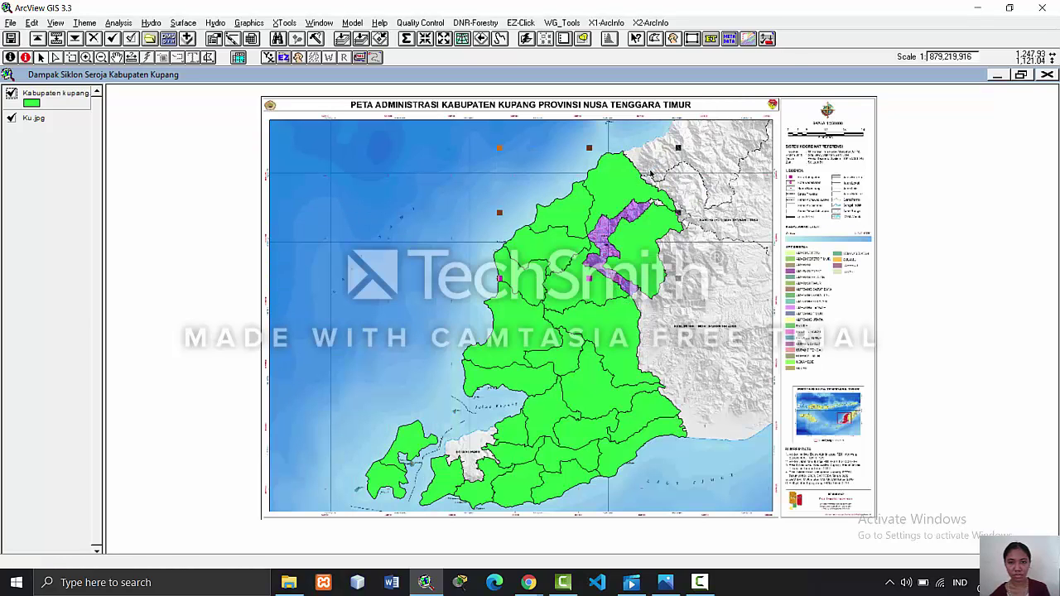
left_click_drag(556, 209, 514, 173)
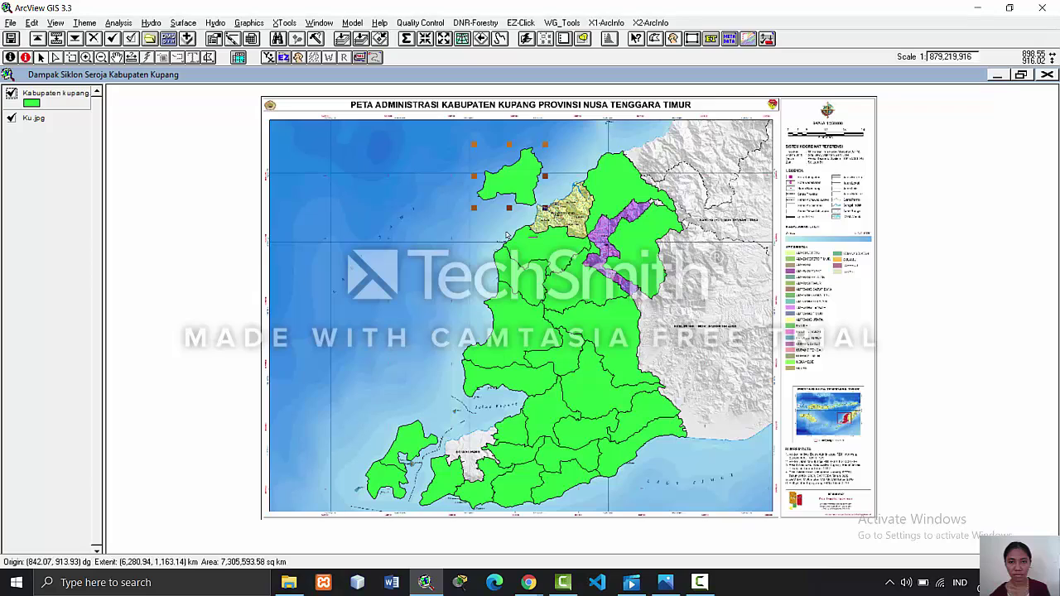
left_click_drag(527, 243, 467, 225)
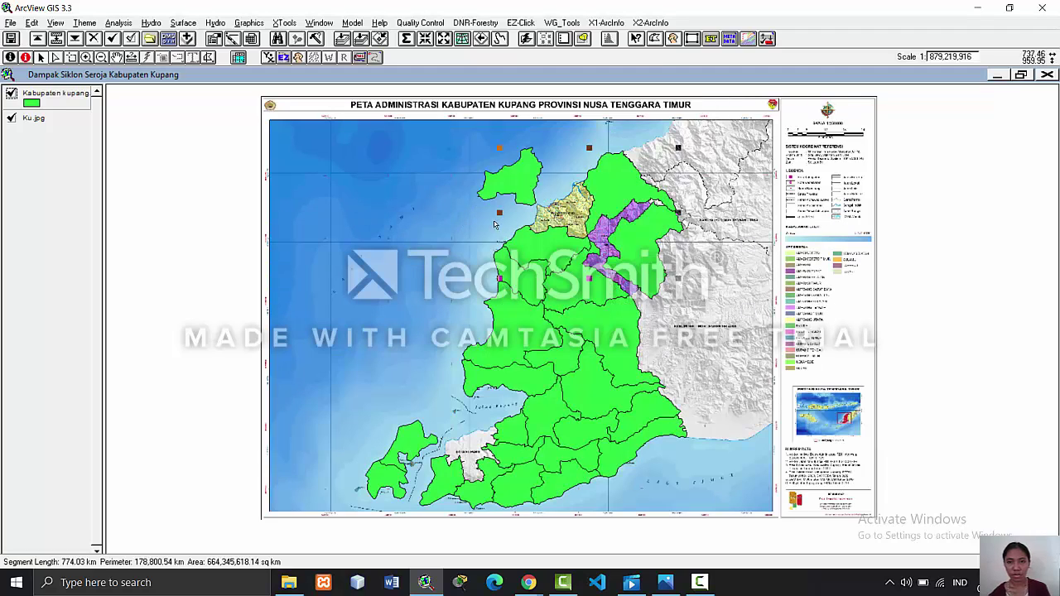
left_click(497, 226)
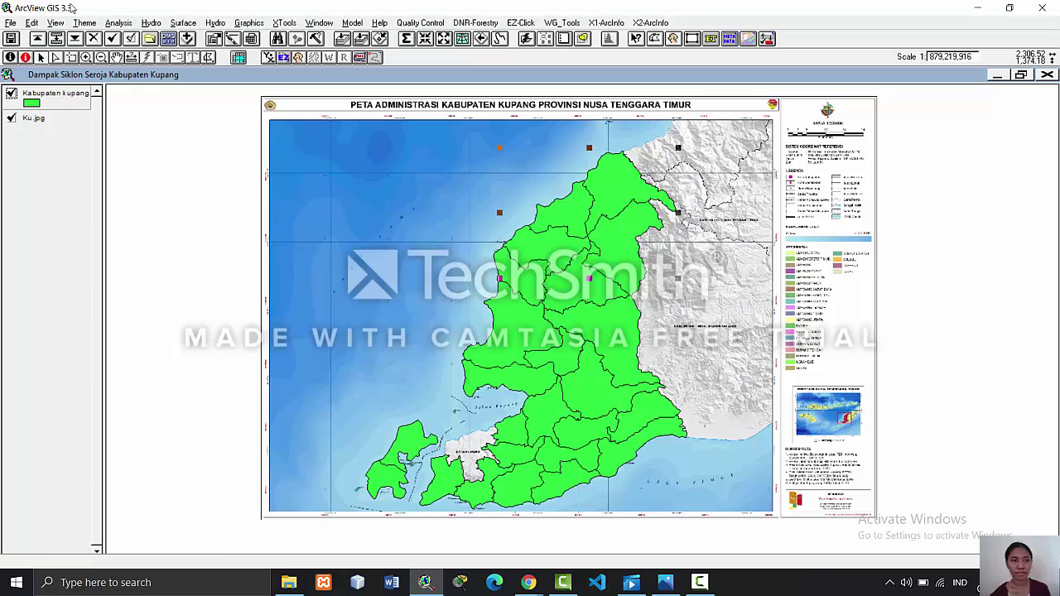
- Change the Kabupaten kupang theme's symbol to a transparent fill so the base map shows through, and apply it
double_click(37, 105)
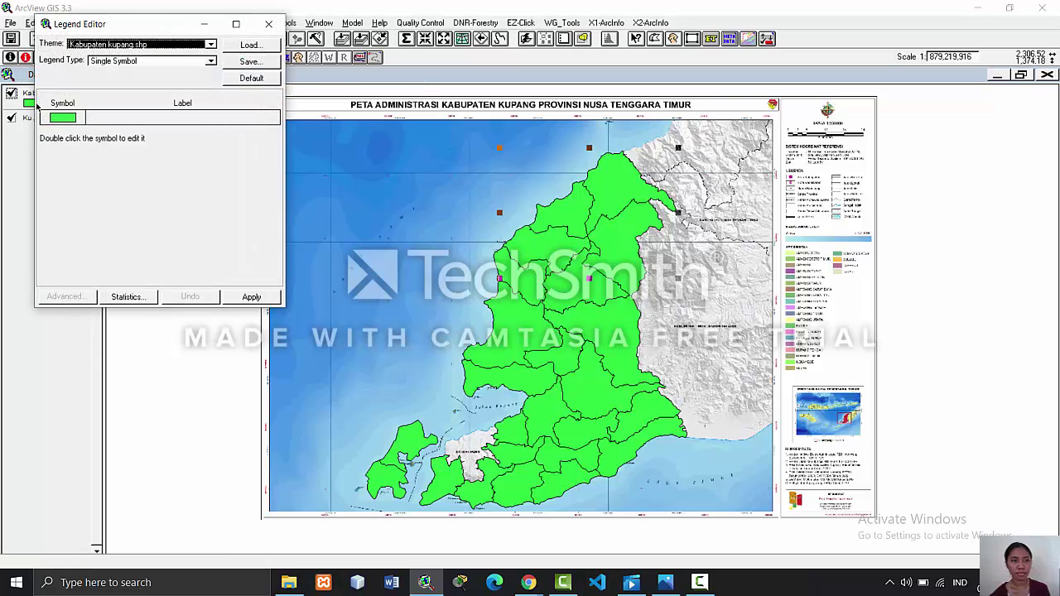
double_click(66, 119)
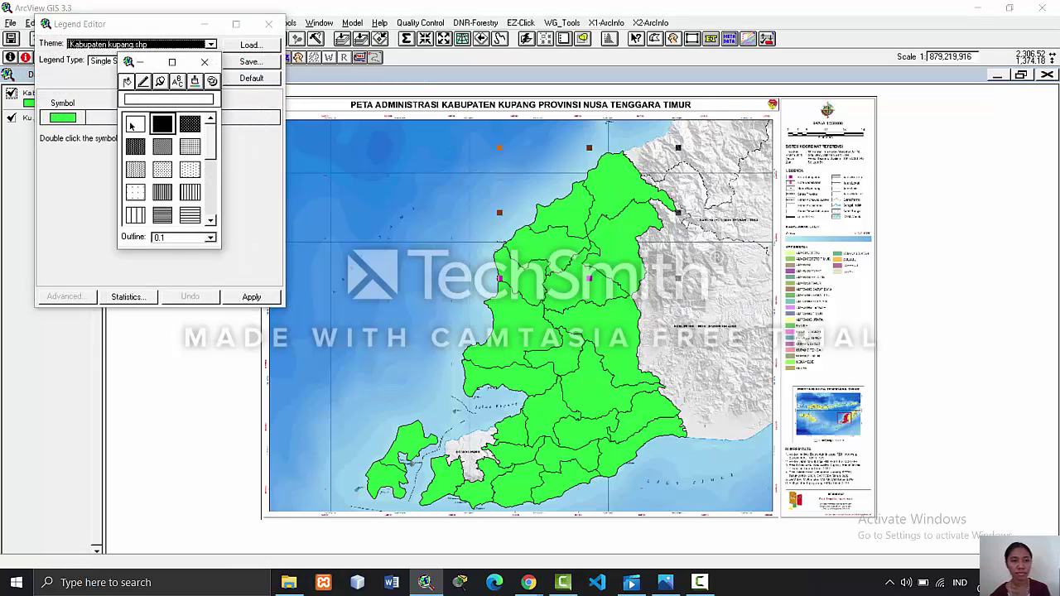
left_click(134, 126)
left_click(204, 62)
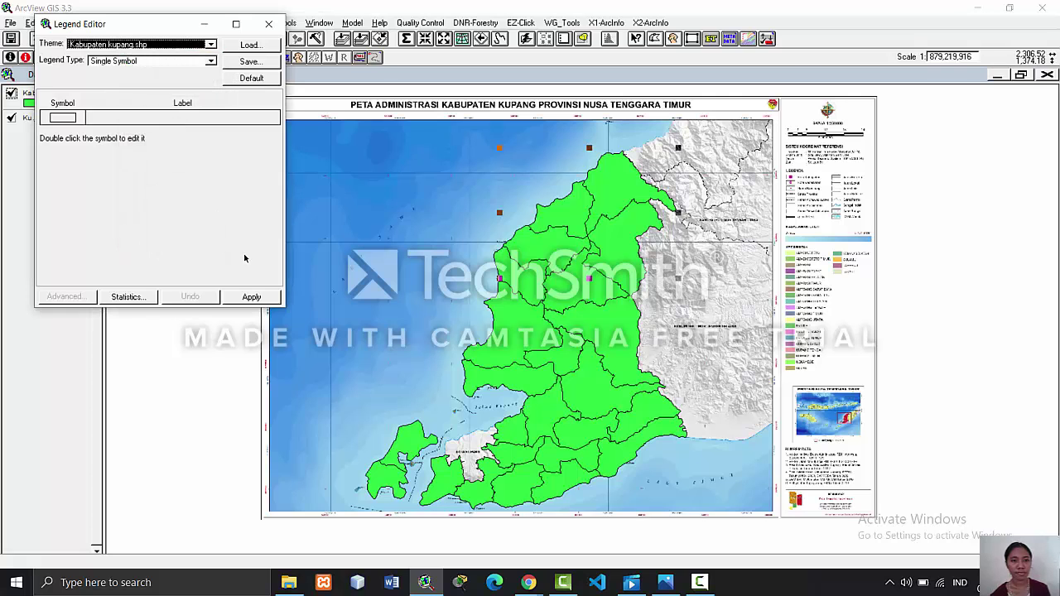
left_click(251, 297)
left_click(268, 23)
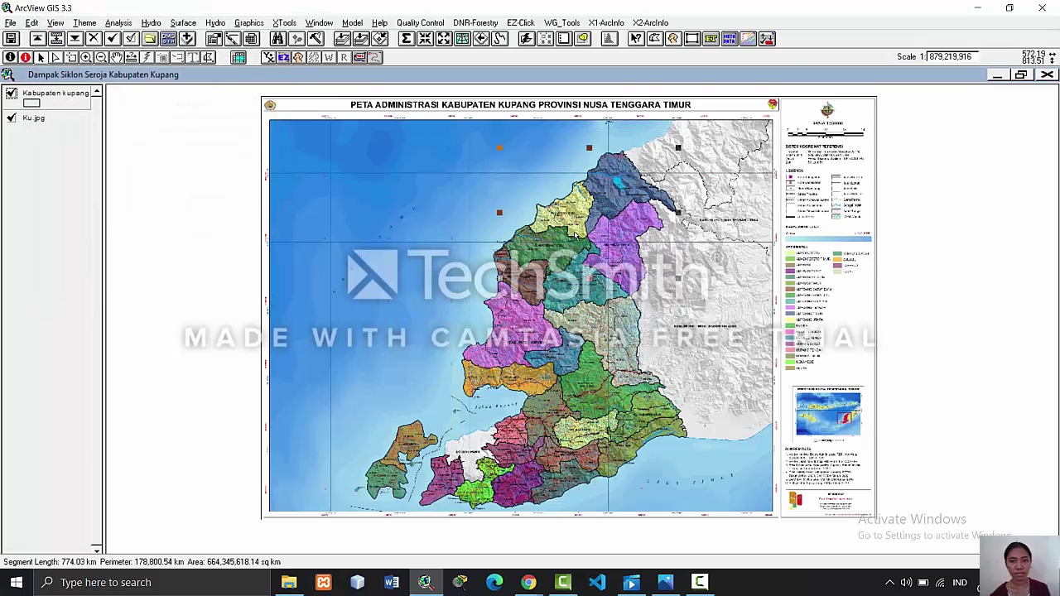
- Split the joined northern polygon where the dark blue and dark green districts meet, and check the yellow district's outline
left_click(427, 43)
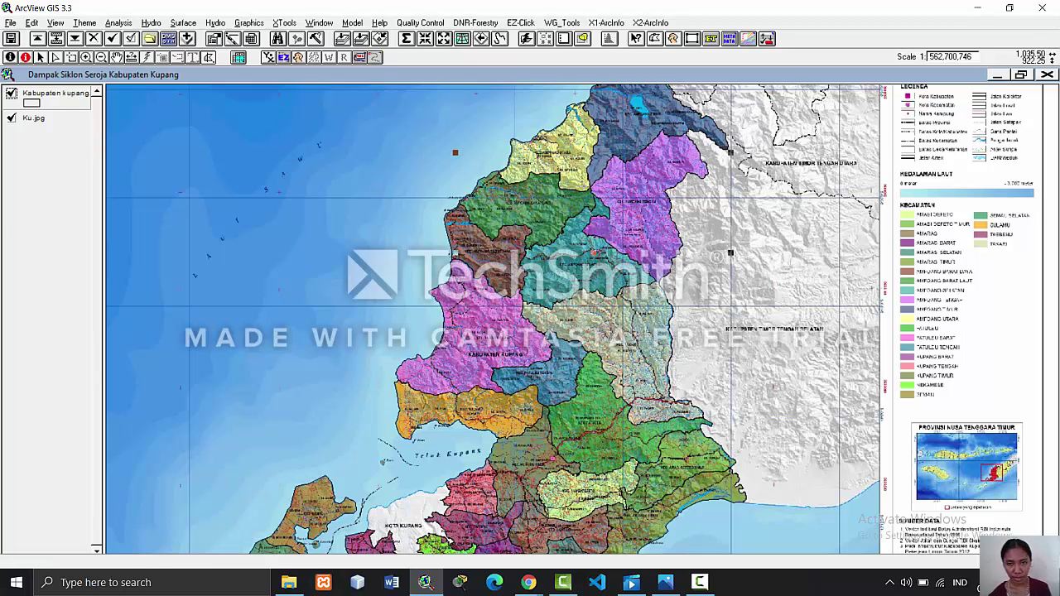
left_click(584, 186)
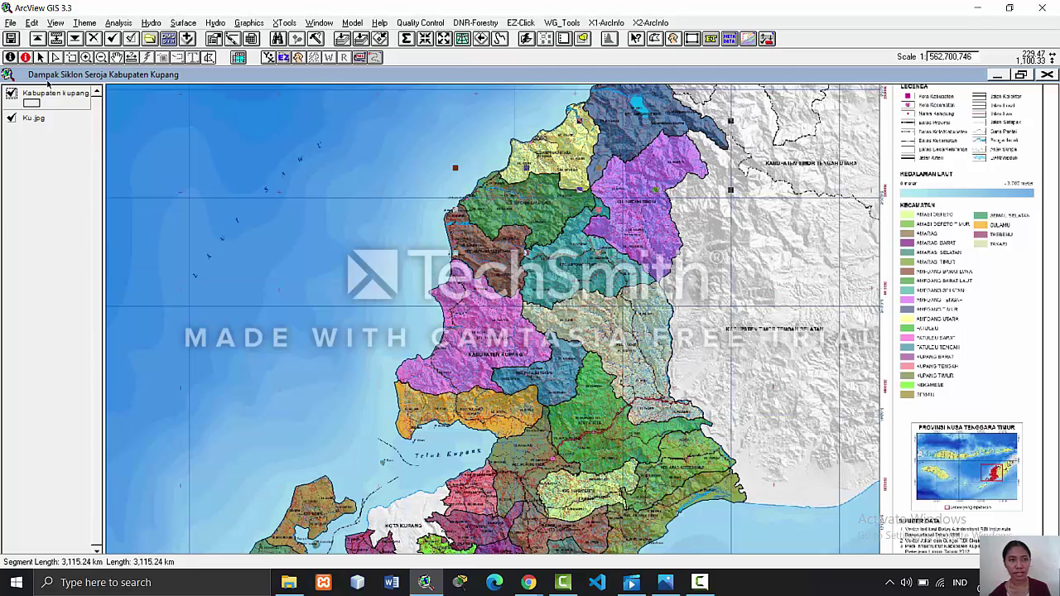
left_click(628, 143)
left_click(550, 150)
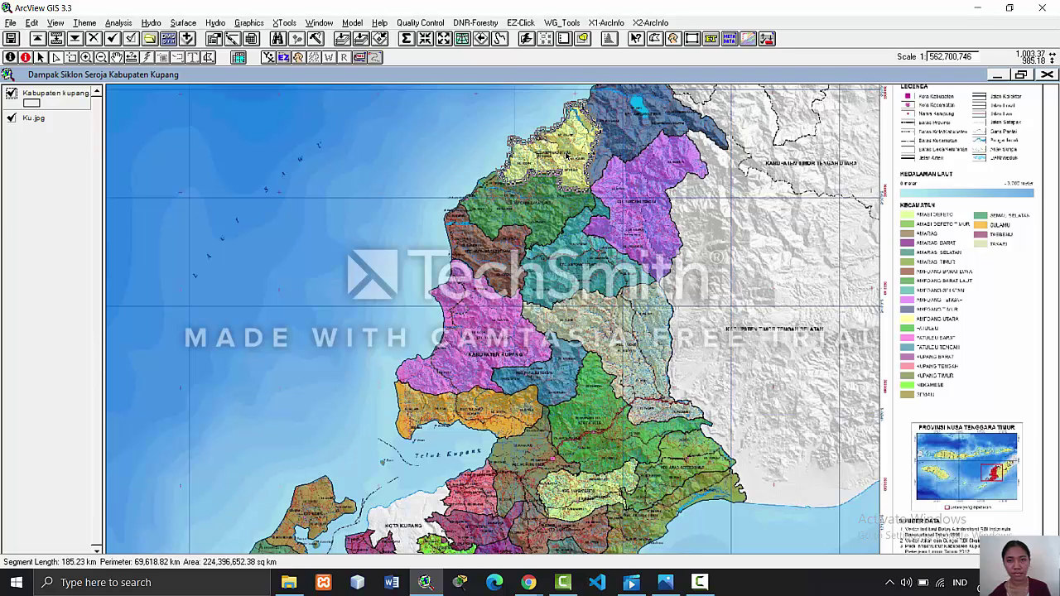
left_click(442, 118)
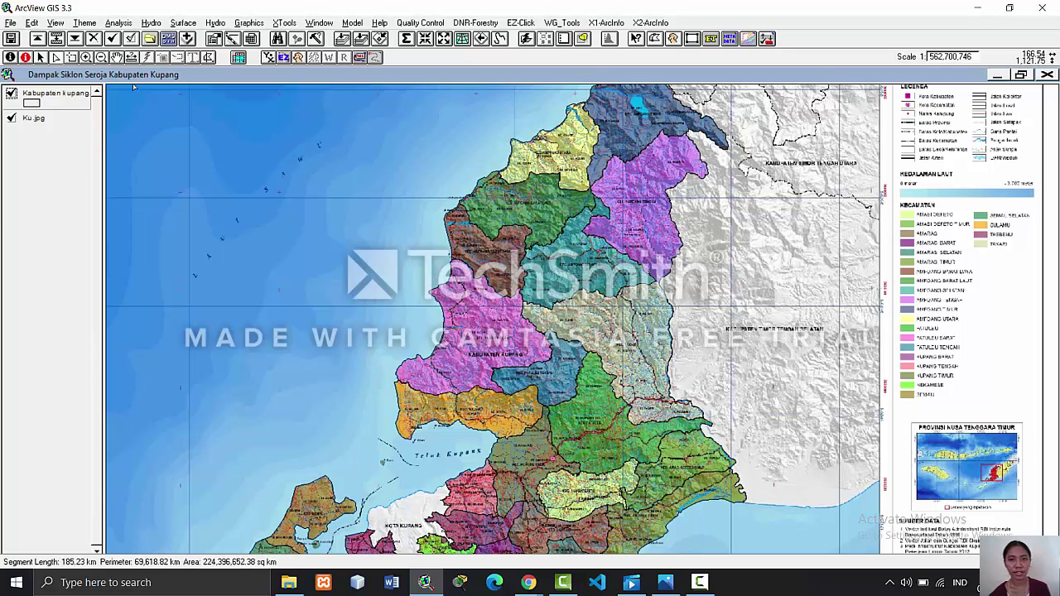
- Change the Kabupaten kupang theme's symbol back to a solid green fill and apply it
double_click(28, 104)
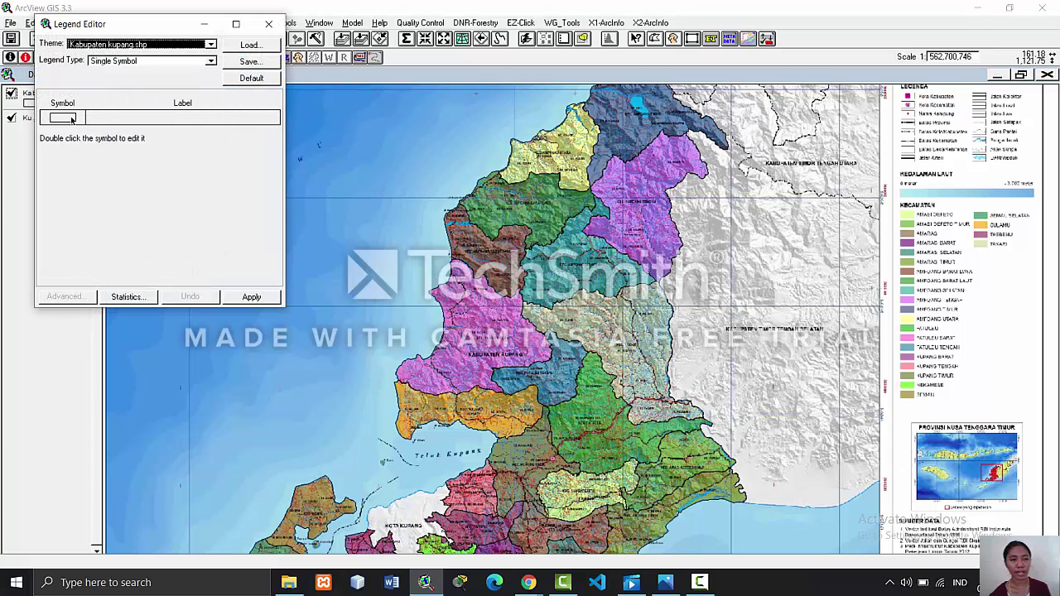
double_click(71, 120)
left_click(157, 124)
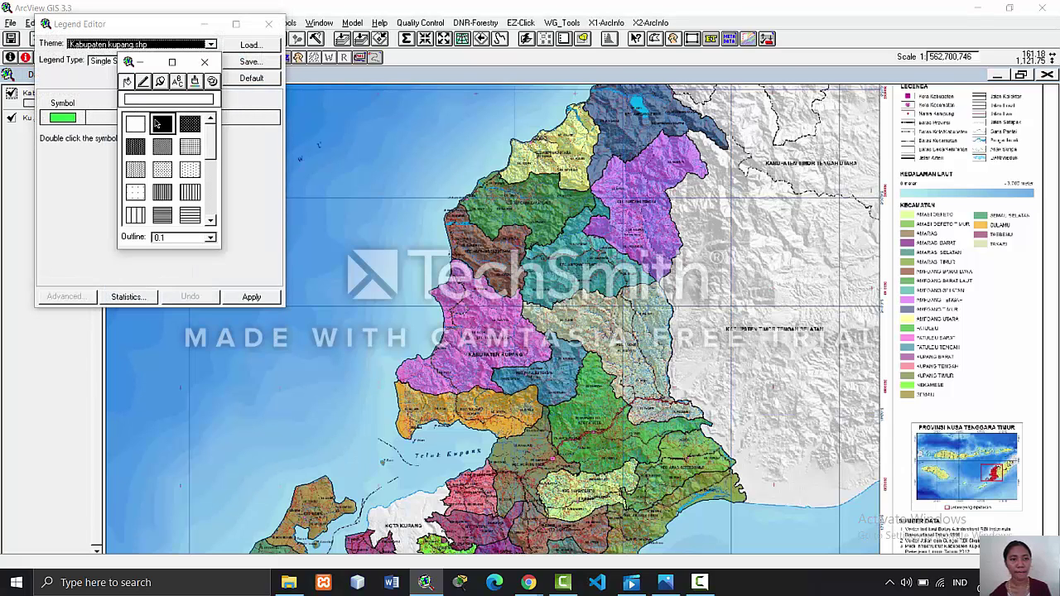
left_click(82, 130)
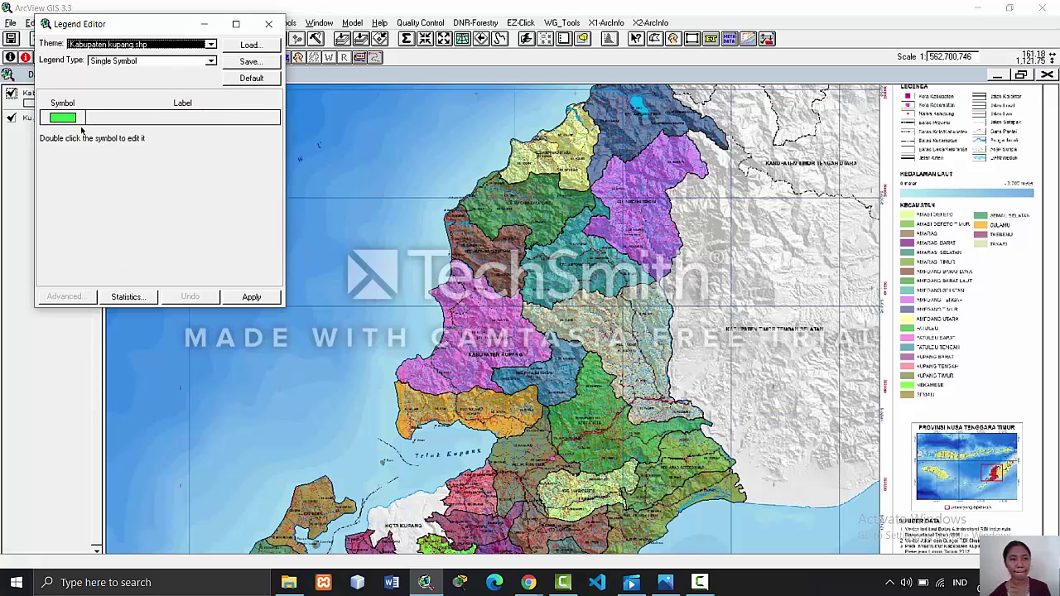
left_click(248, 299)
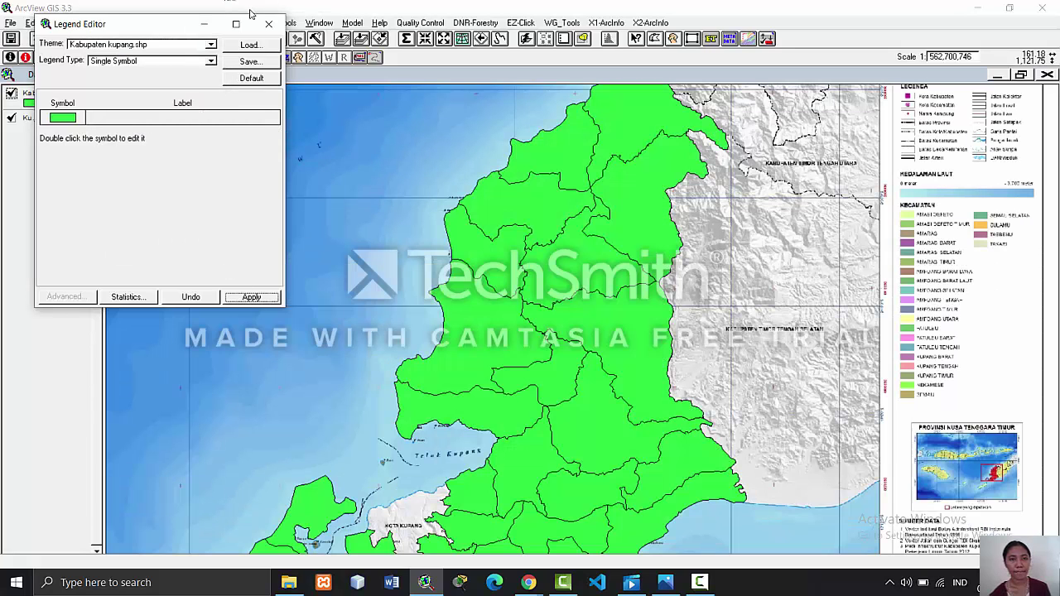
left_click(268, 24)
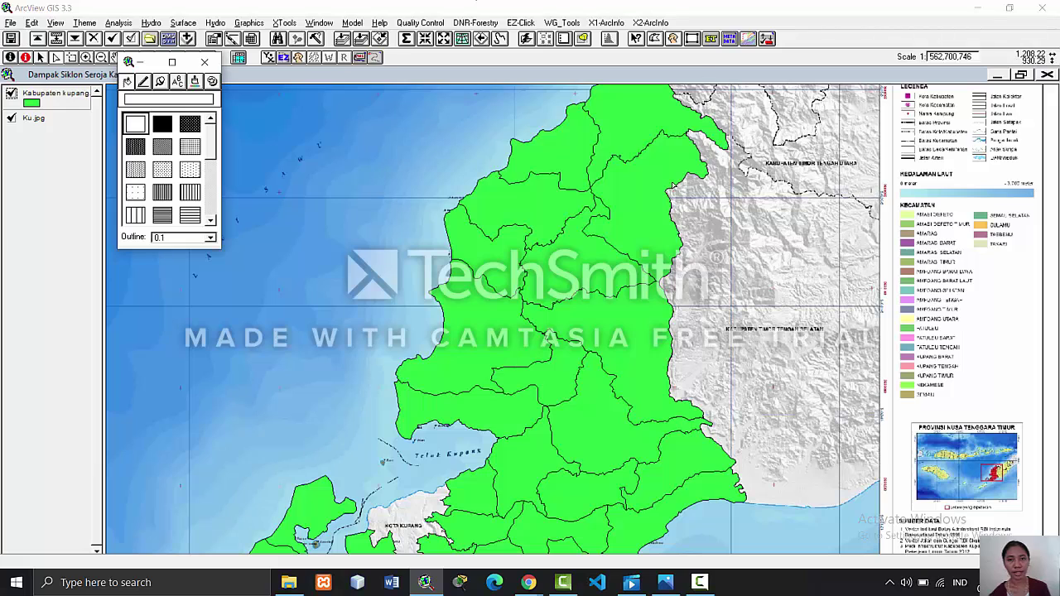
- Inspect the outlines of the northern and central polygons one by one, and return to the map alongside the attribute table
left_click(674, 186)
left_click(560, 217)
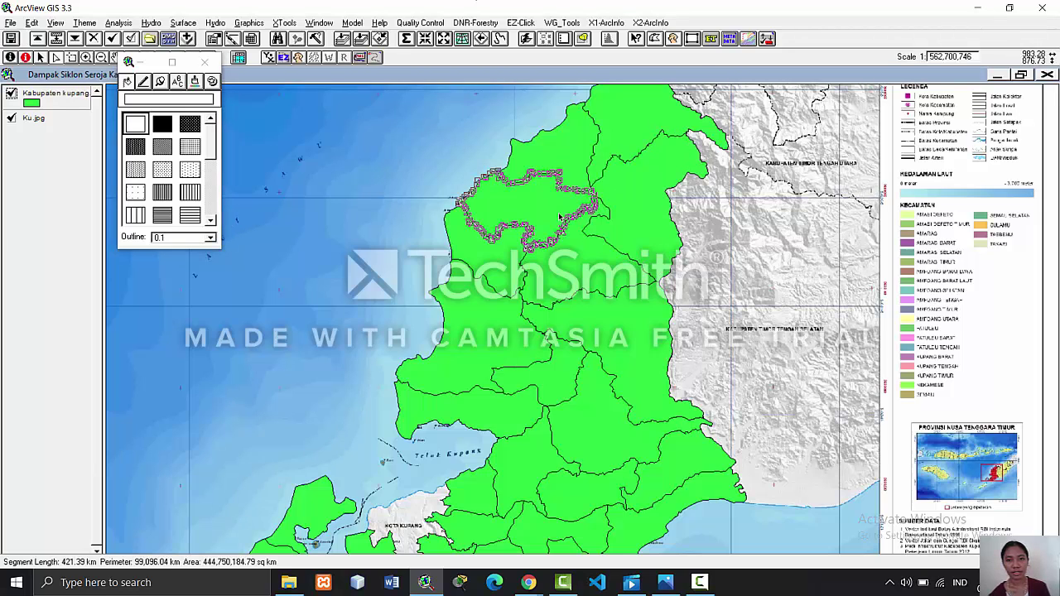
left_click(616, 253)
left_click(598, 215)
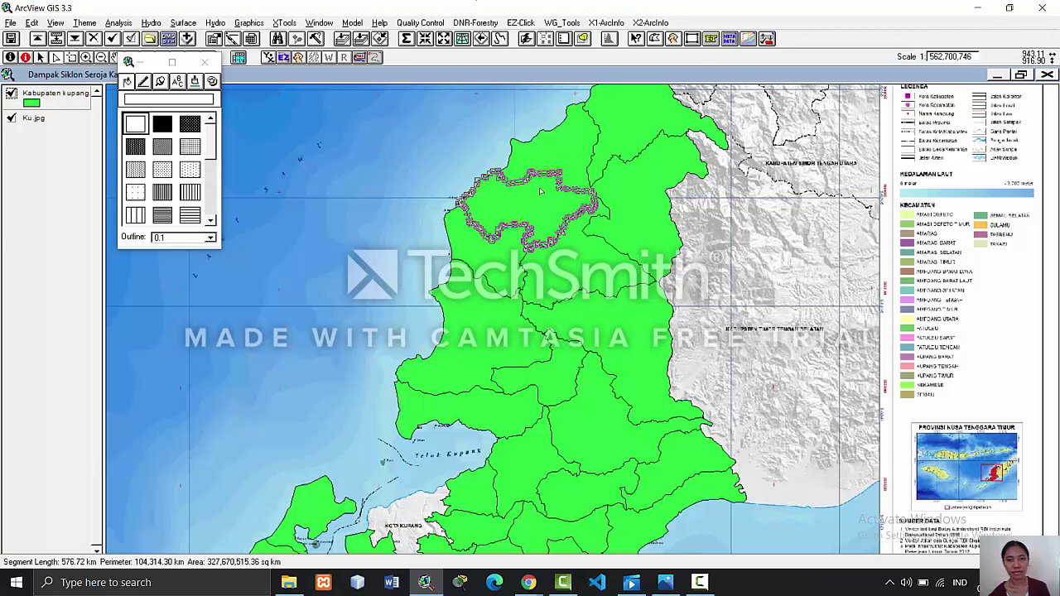
left_click(605, 225)
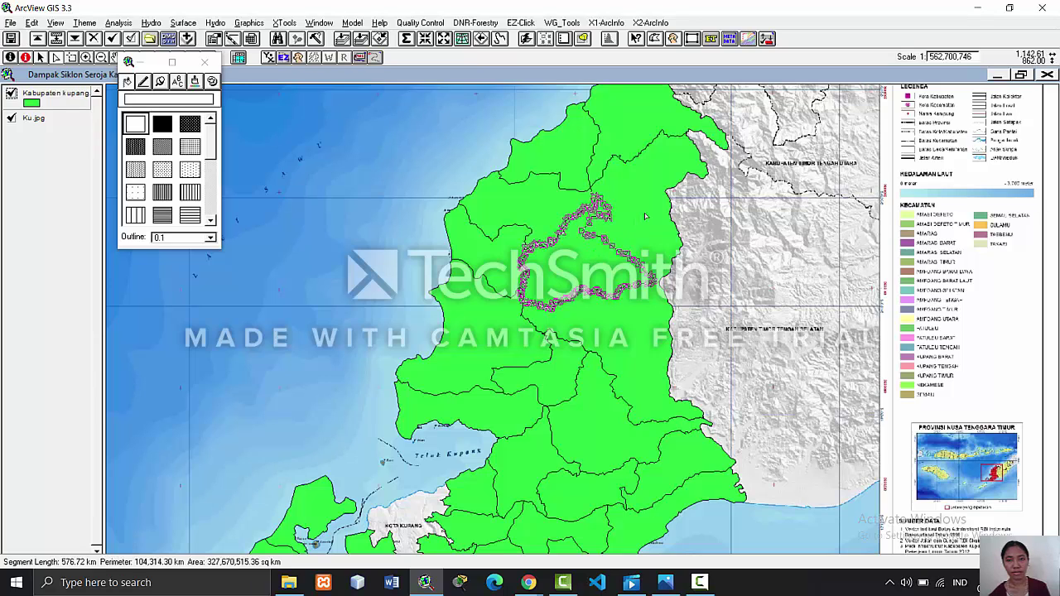
left_click(645, 217)
left_click(583, 277)
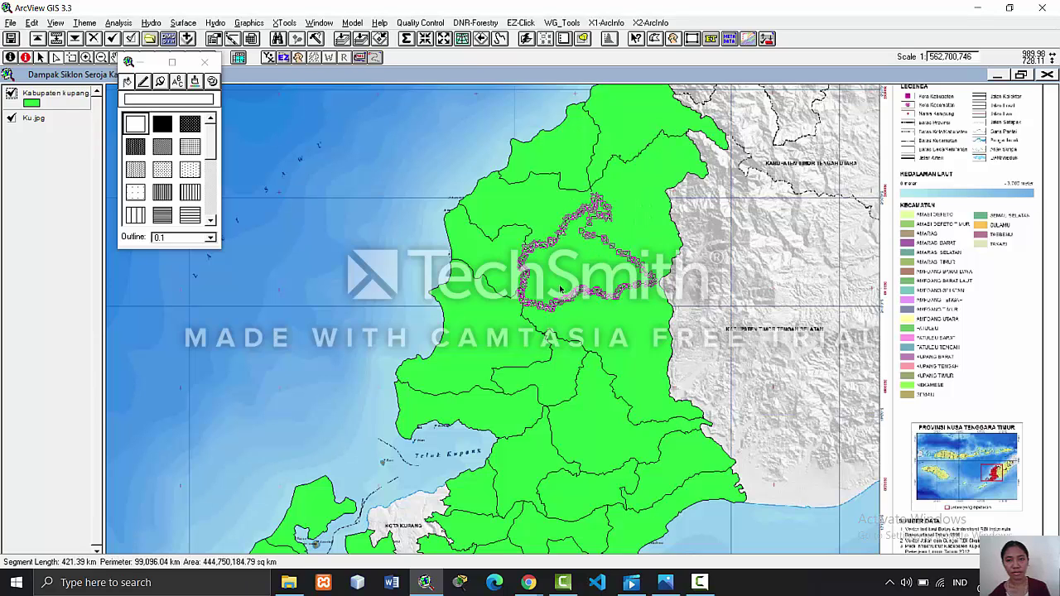
left_click(500, 275)
left_click(437, 368)
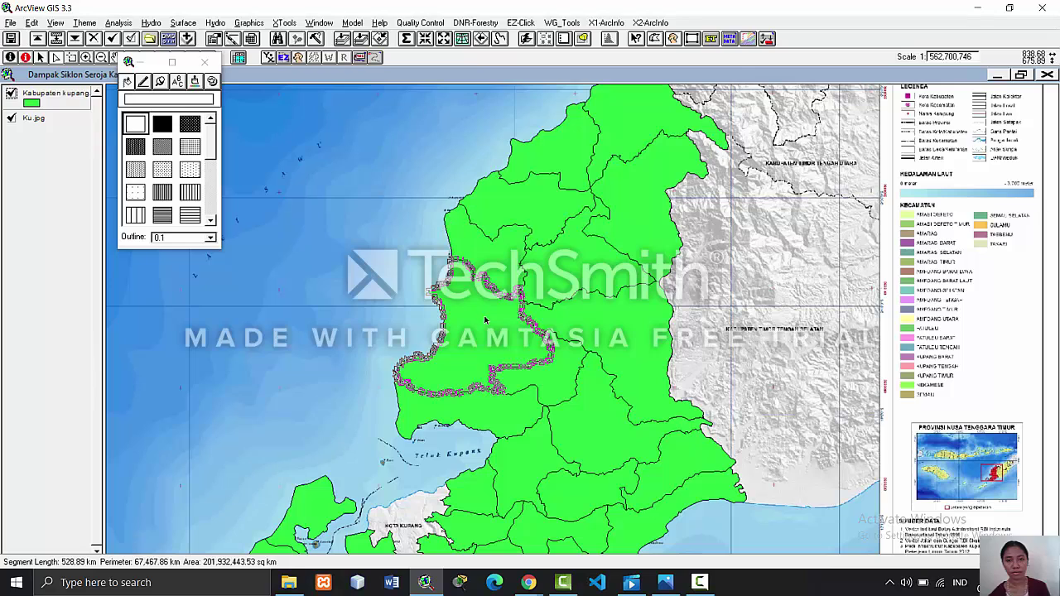
left_click(535, 380)
left_click(593, 413)
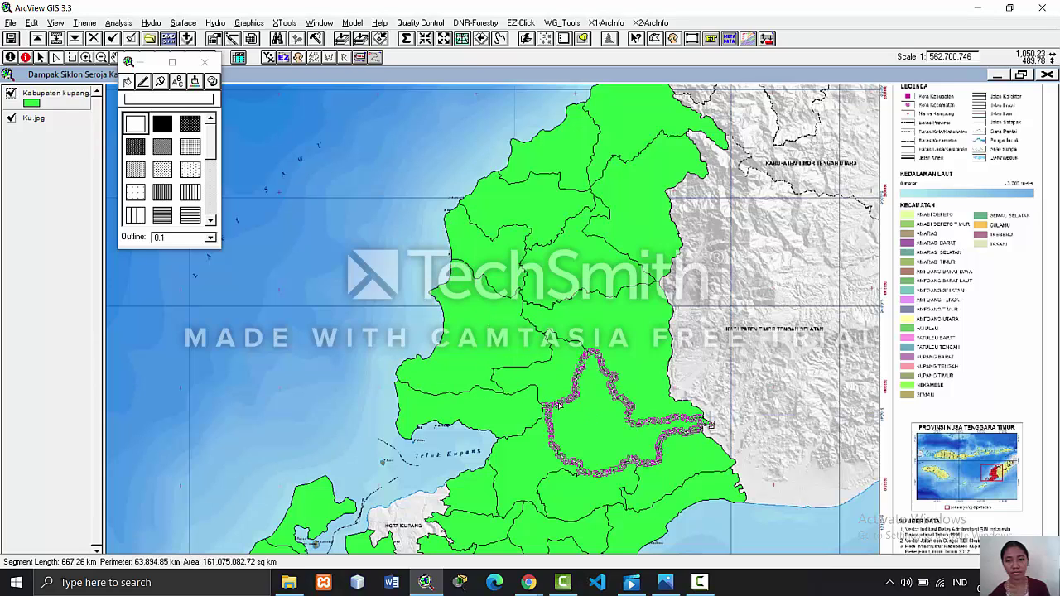
left_click(204, 62)
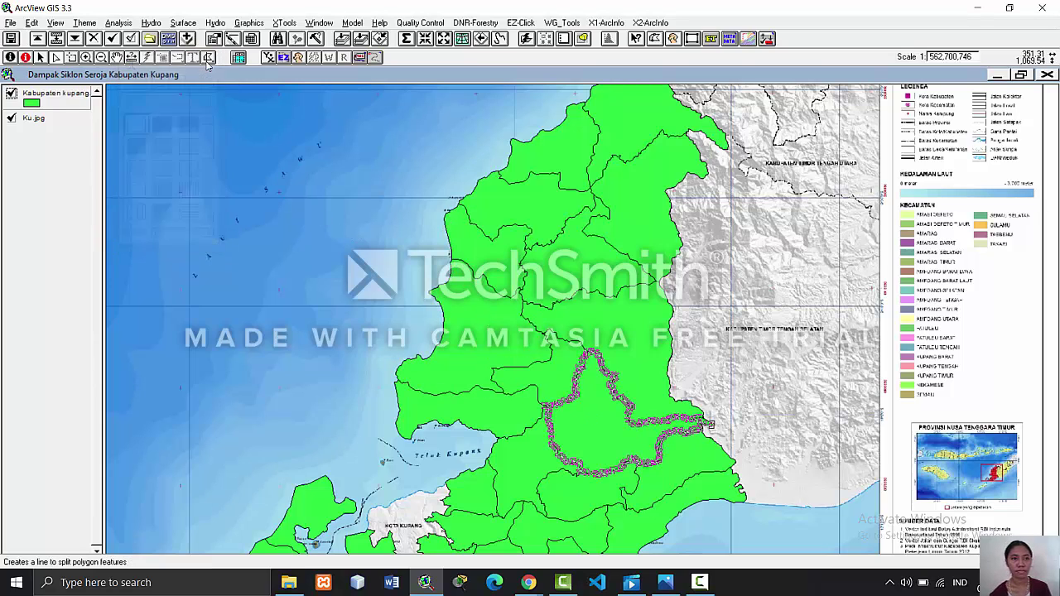
left_click(42, 58)
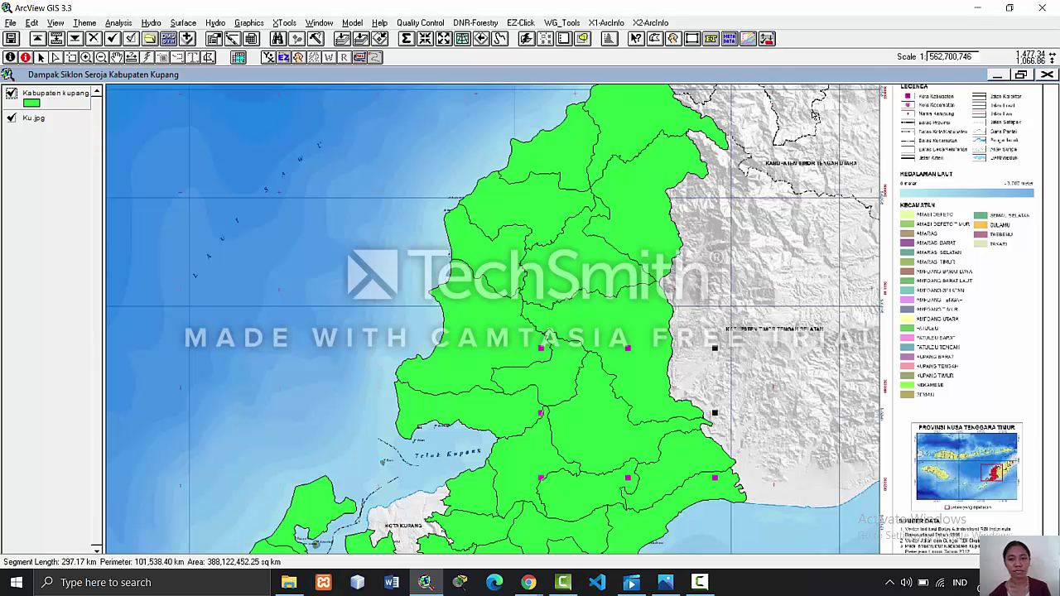
left_click(1022, 76)
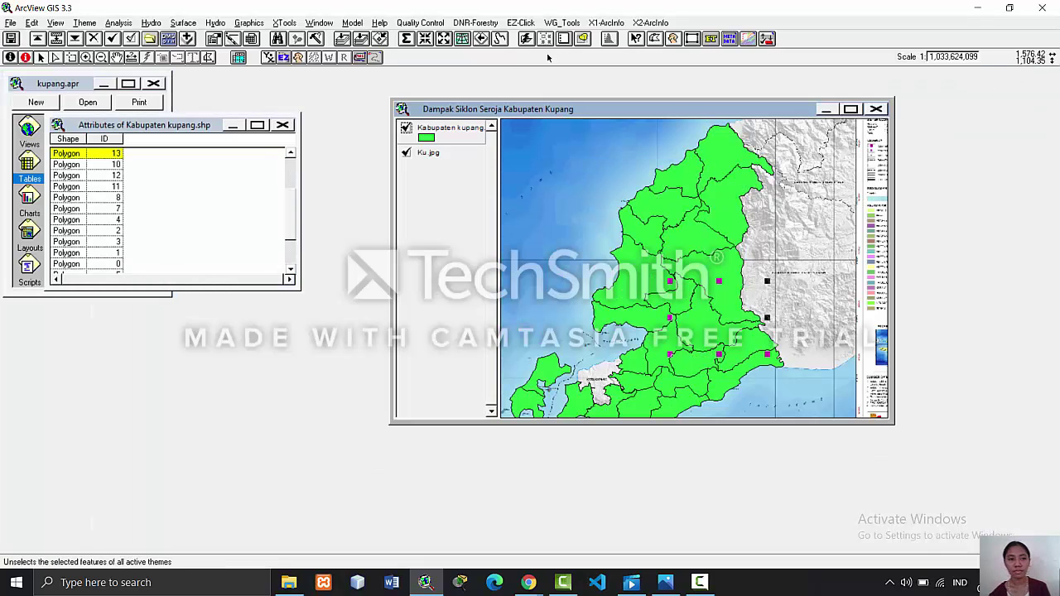
- Select the polygon at the northern tip and set its ID to 21
left_click(732, 150)
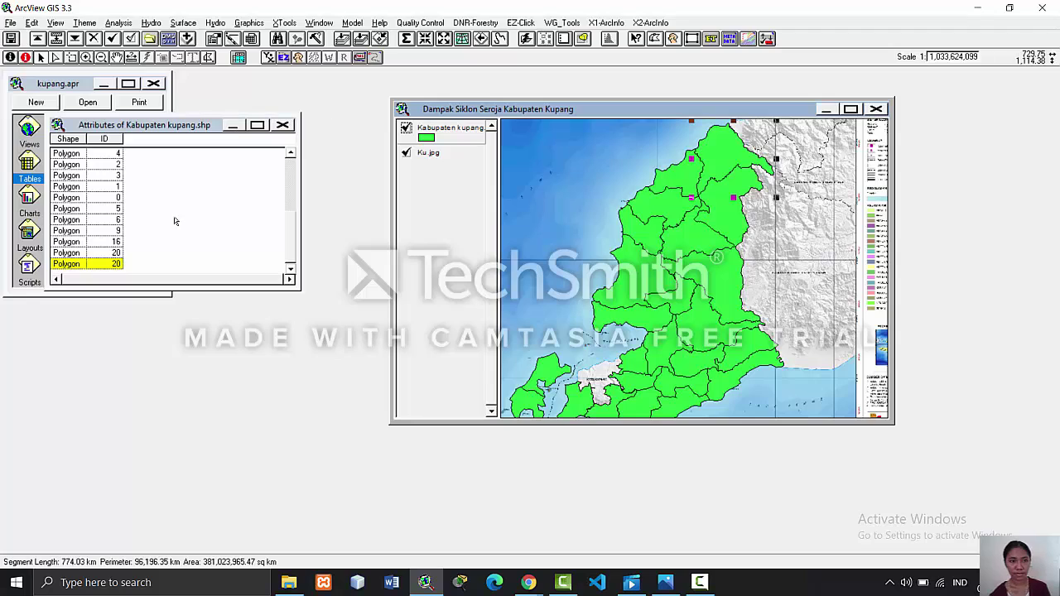
left_click(120, 265)
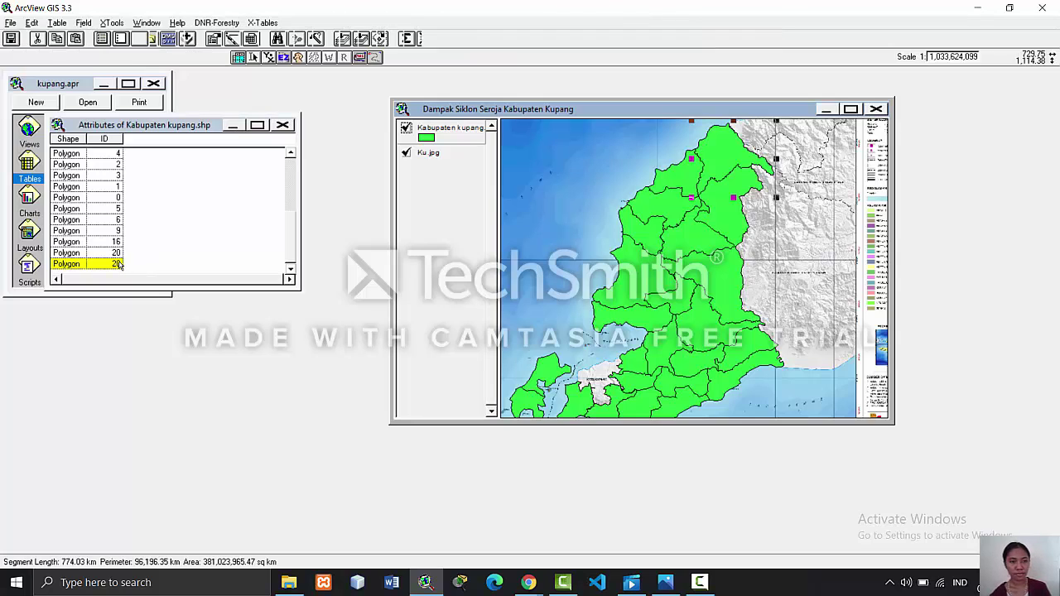
type("21")
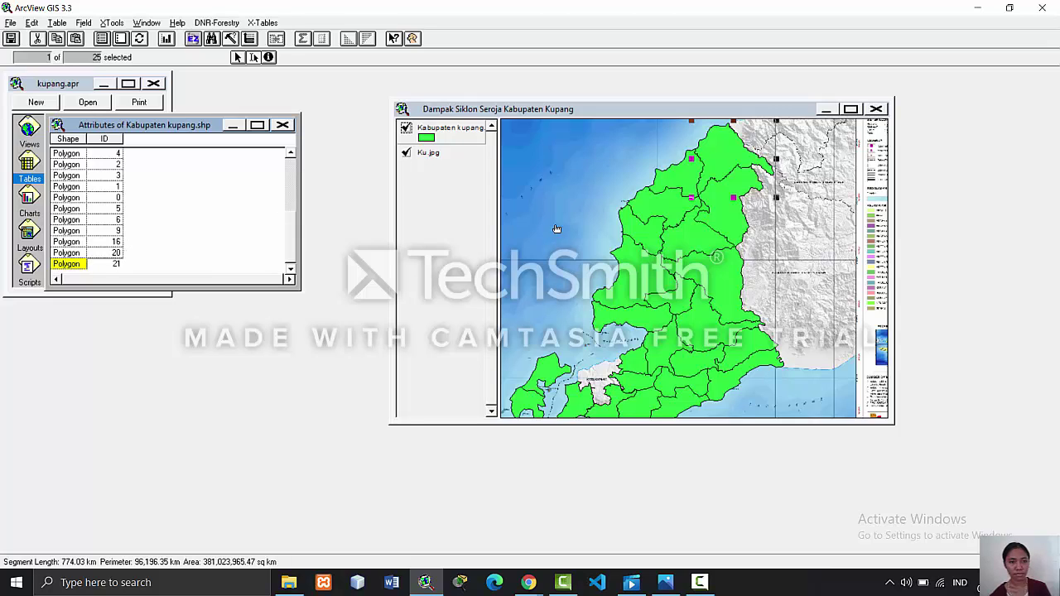
- Select the northwest coastal polygon beside the northern tip and set its ID to 21
left_click(723, 143)
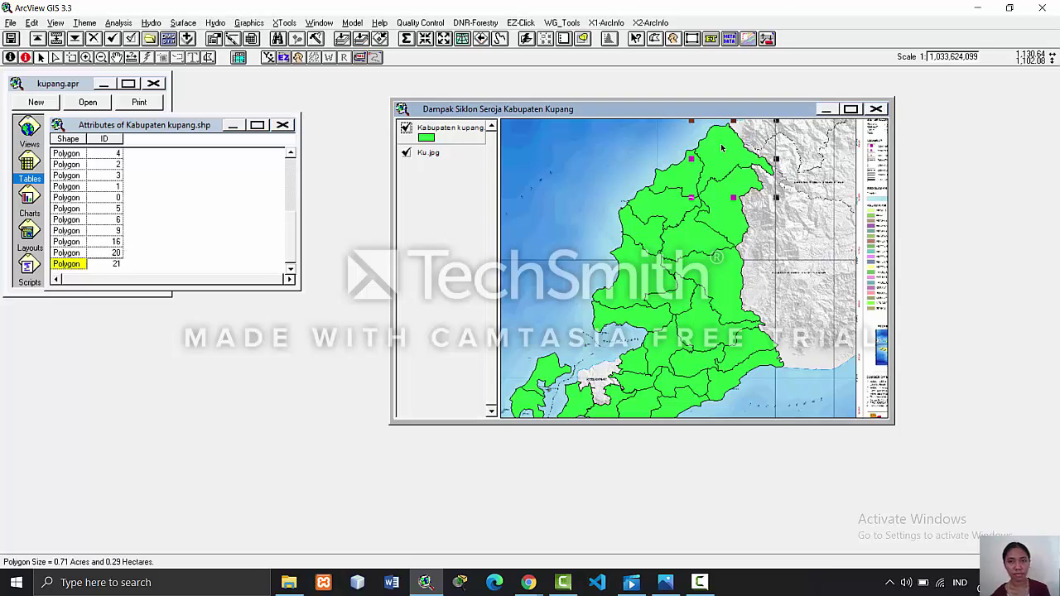
double_click(689, 177)
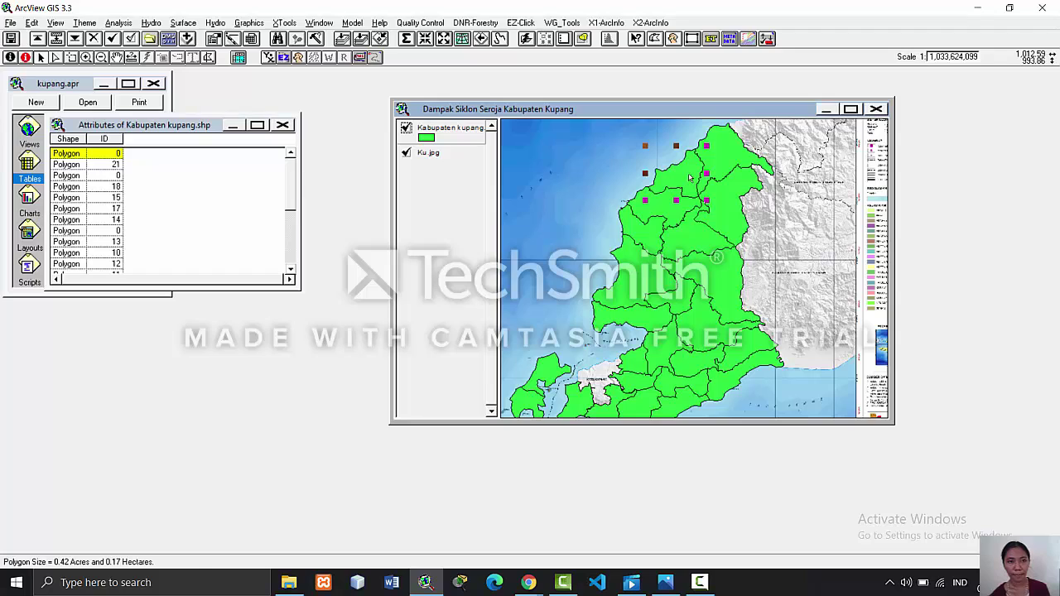
left_click(689, 177)
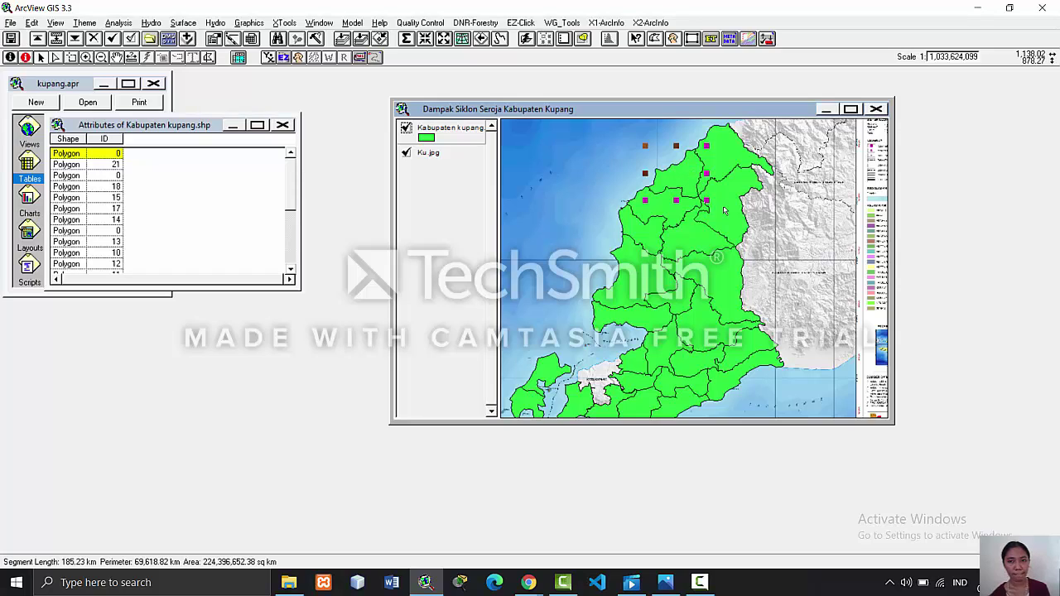
double_click(723, 210)
left_click(706, 200)
double_click(645, 146)
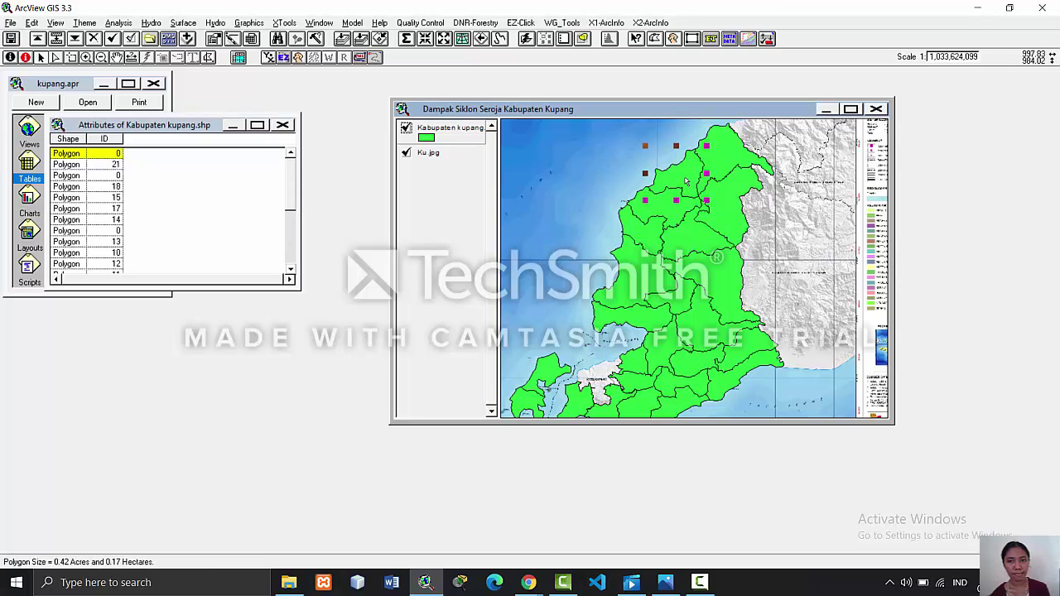
left_click(684, 182)
left_click(120, 156)
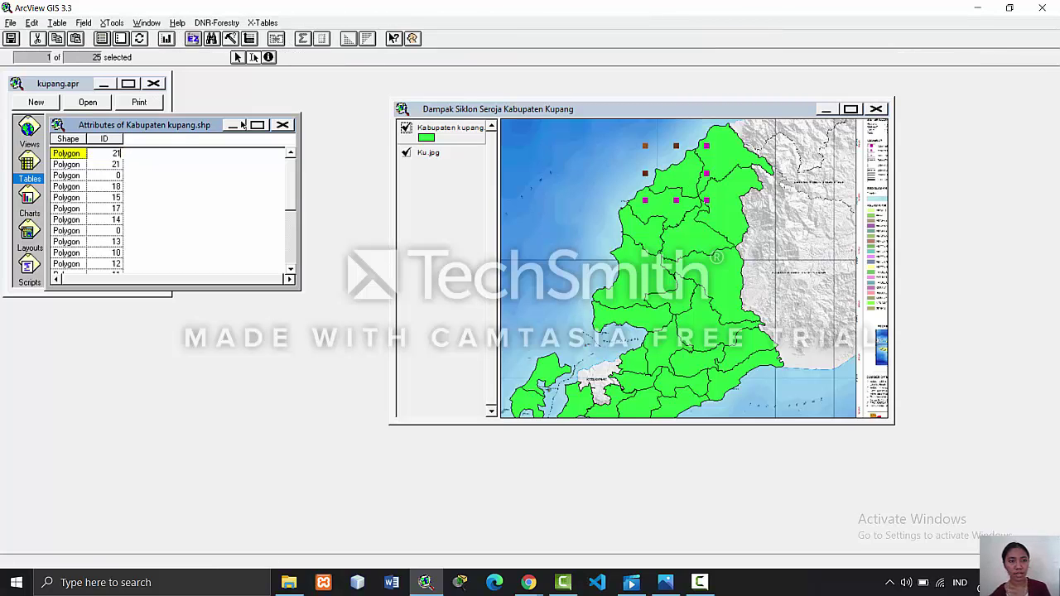
- Reselect the polygon at the northern tip and set its ID to 22
left_click(719, 149)
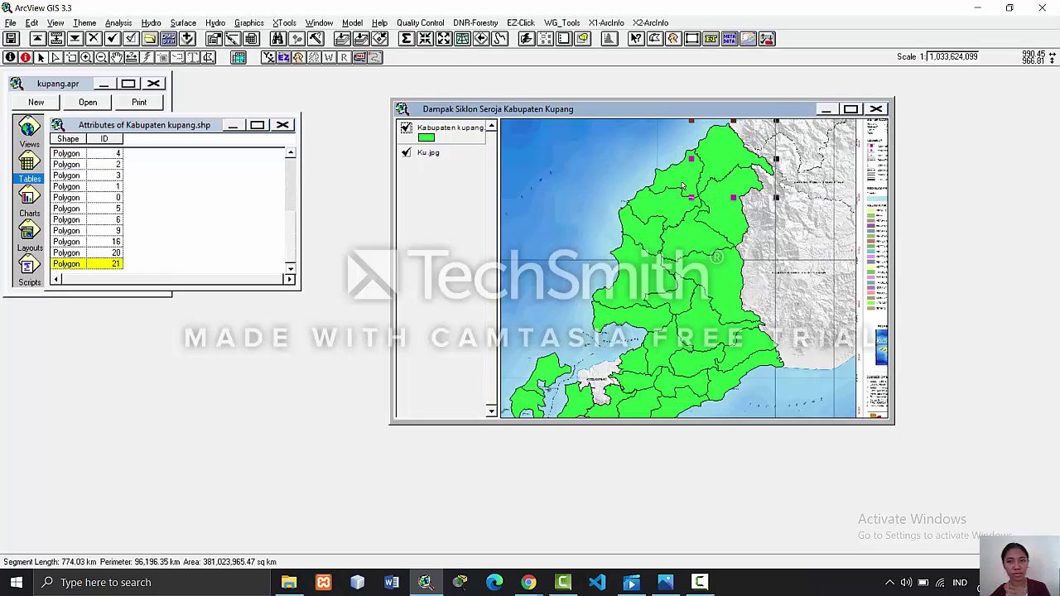
double_click(720, 168)
left_click(723, 165)
left_click(116, 263)
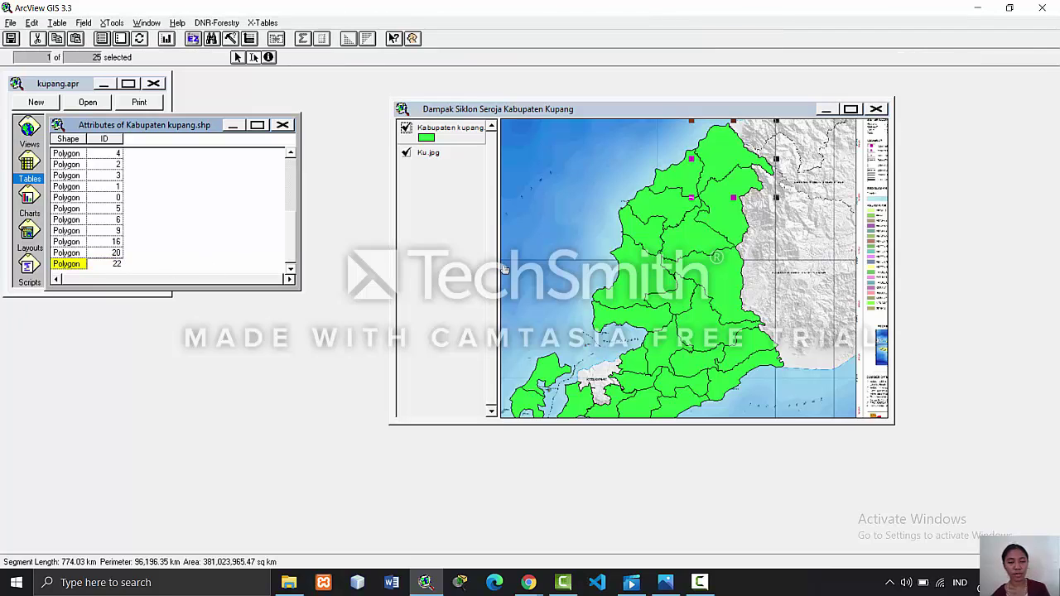
- Check the polygons in the middle of the map and set the unnumbered western coastal polygon's ID to 19
left_click(686, 238)
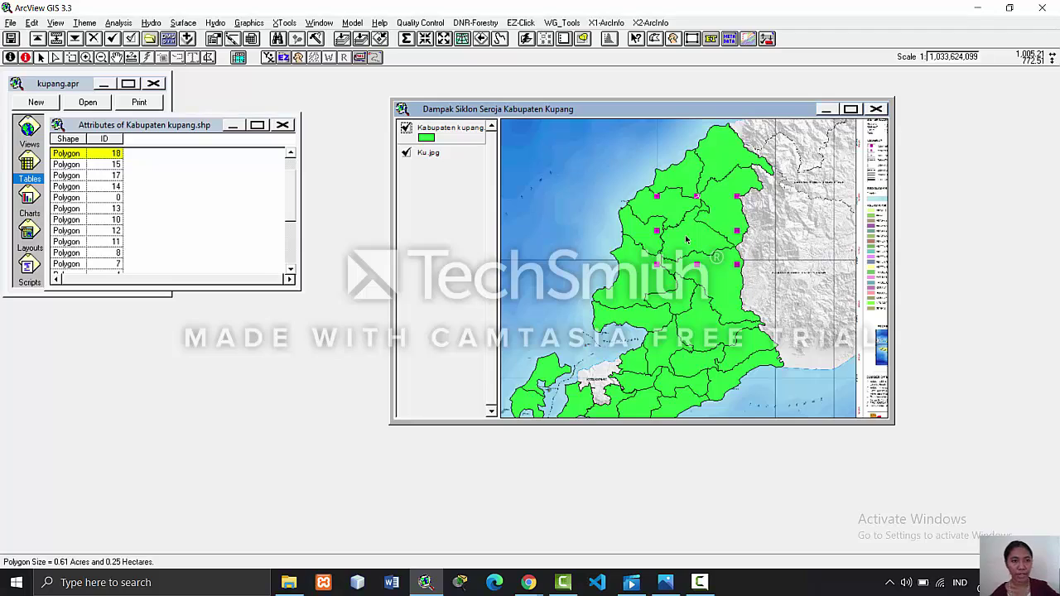
left_click(651, 238)
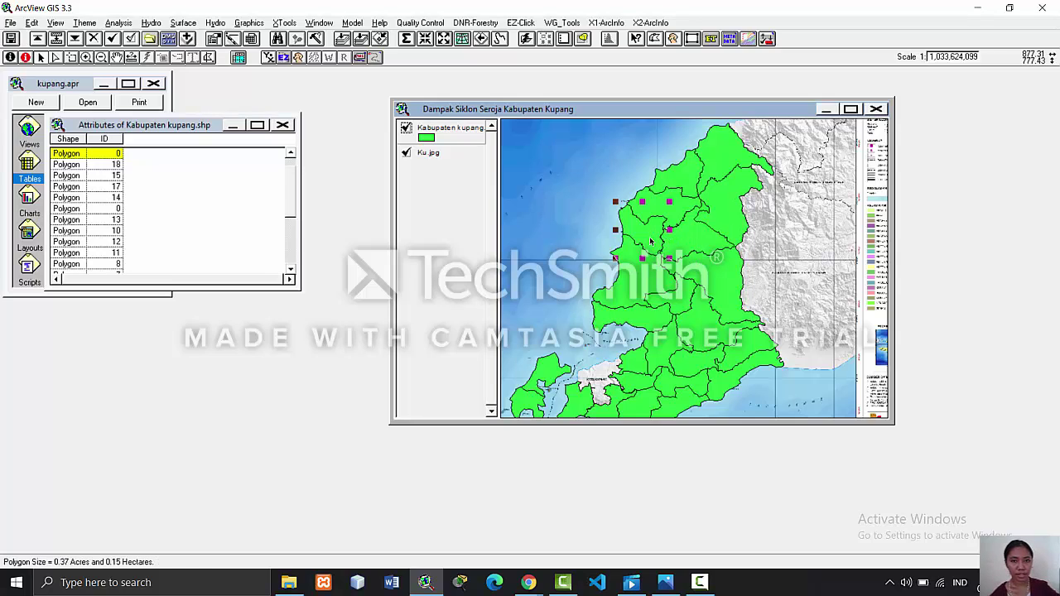
left_click(642, 280)
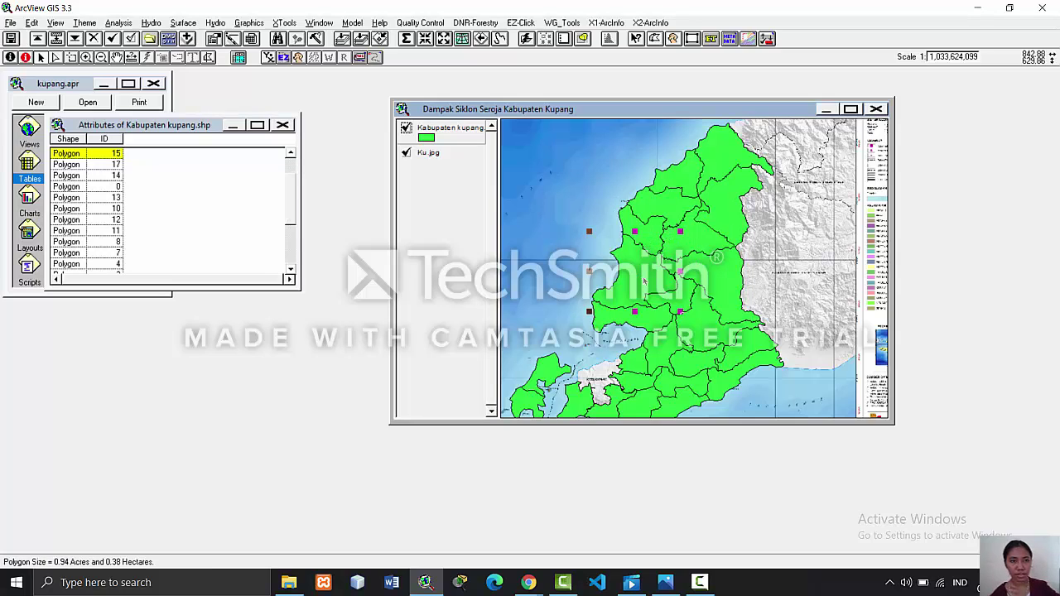
left_click(681, 298)
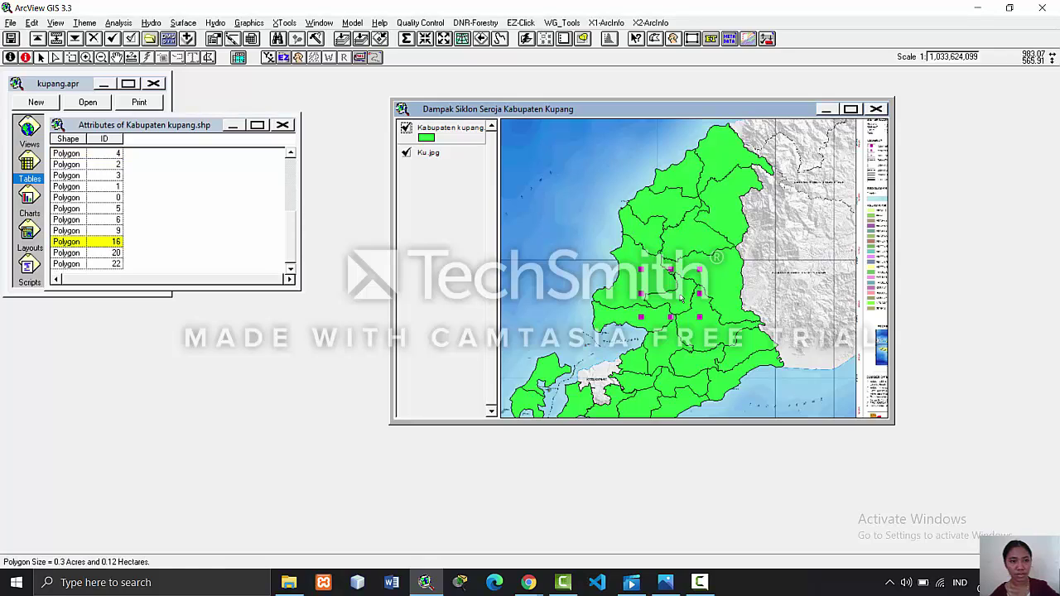
left_click(734, 284)
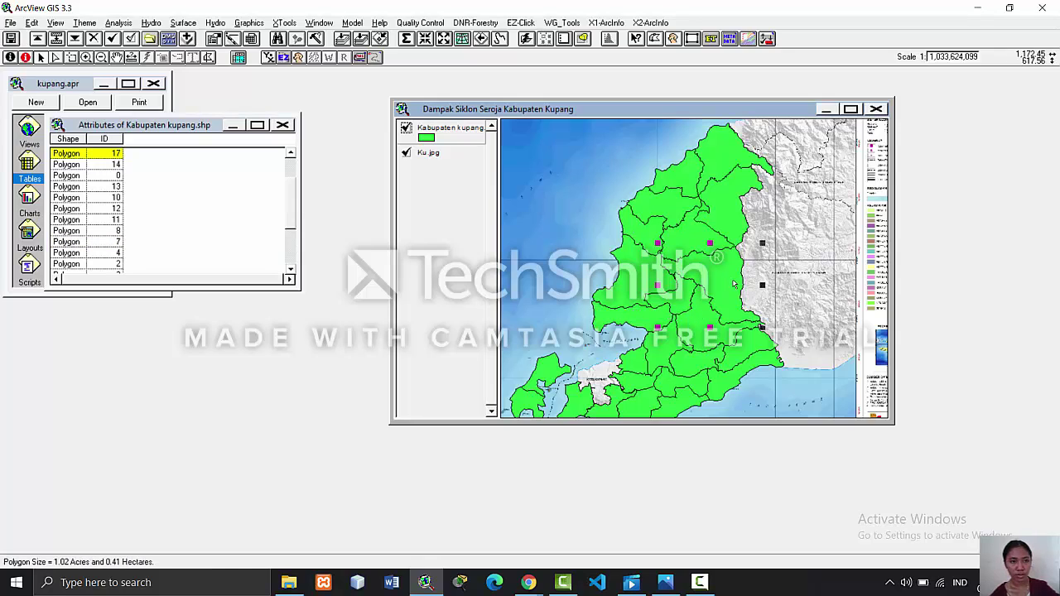
left_click(699, 243)
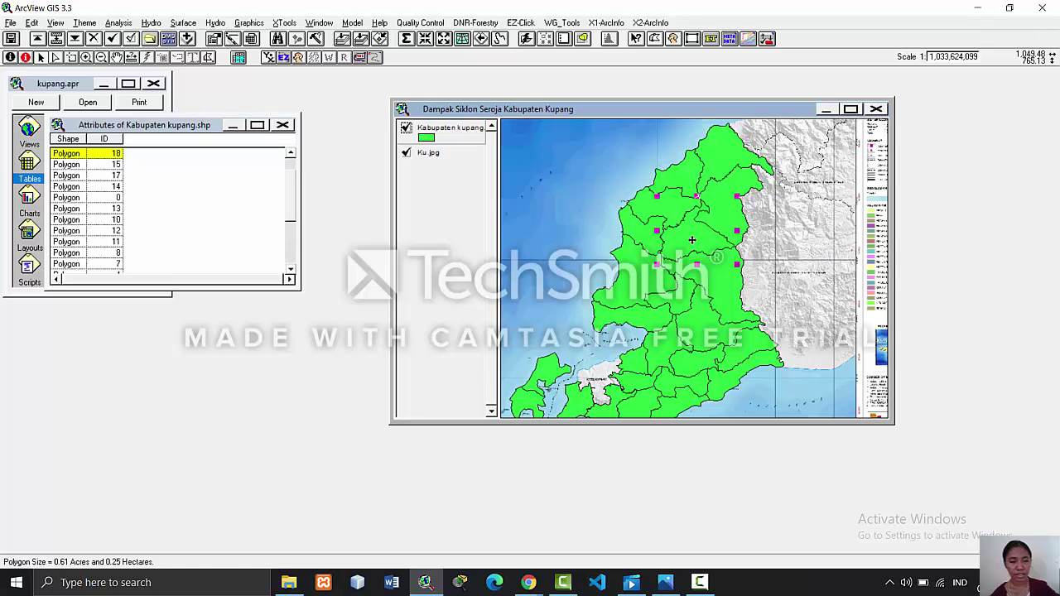
left_click(645, 231)
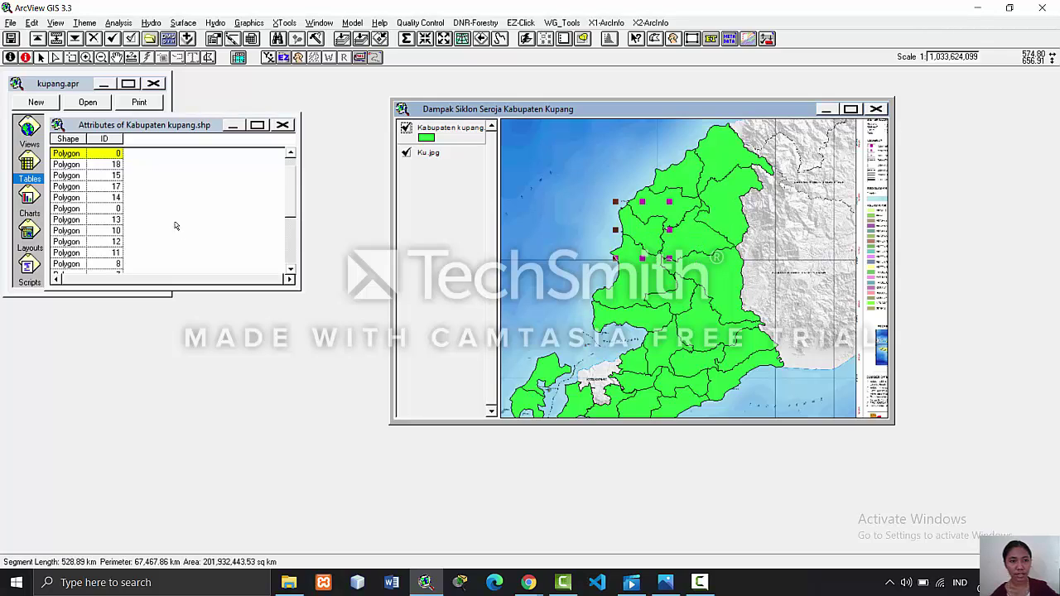
left_click(117, 153)
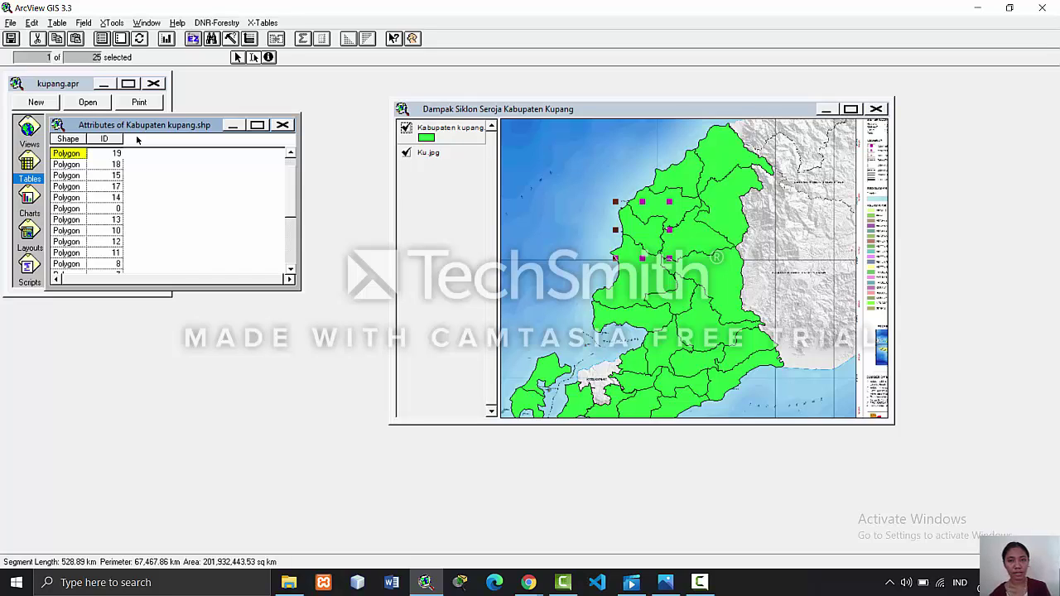
- Set the ID of the northwestern coastal polygon to 22 and of the northernmost polygon to 23
left_click(684, 207)
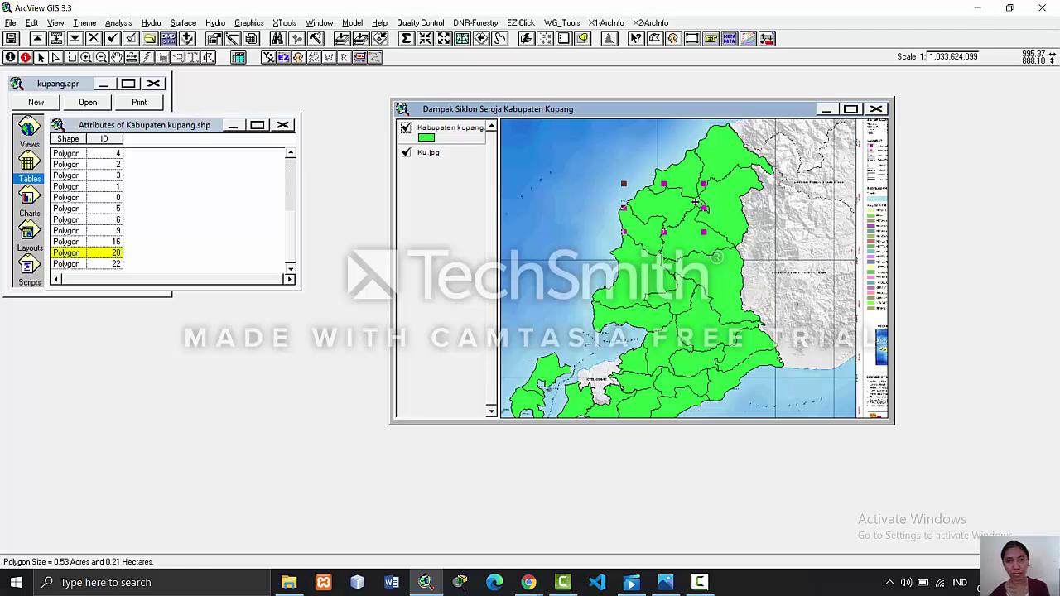
left_click(717, 205)
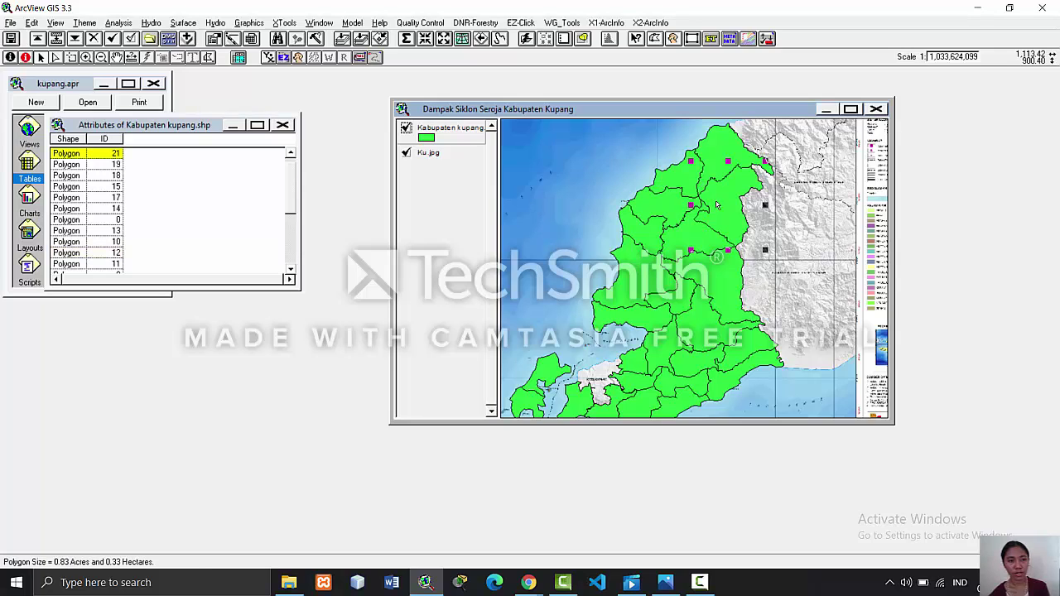
double_click(685, 180)
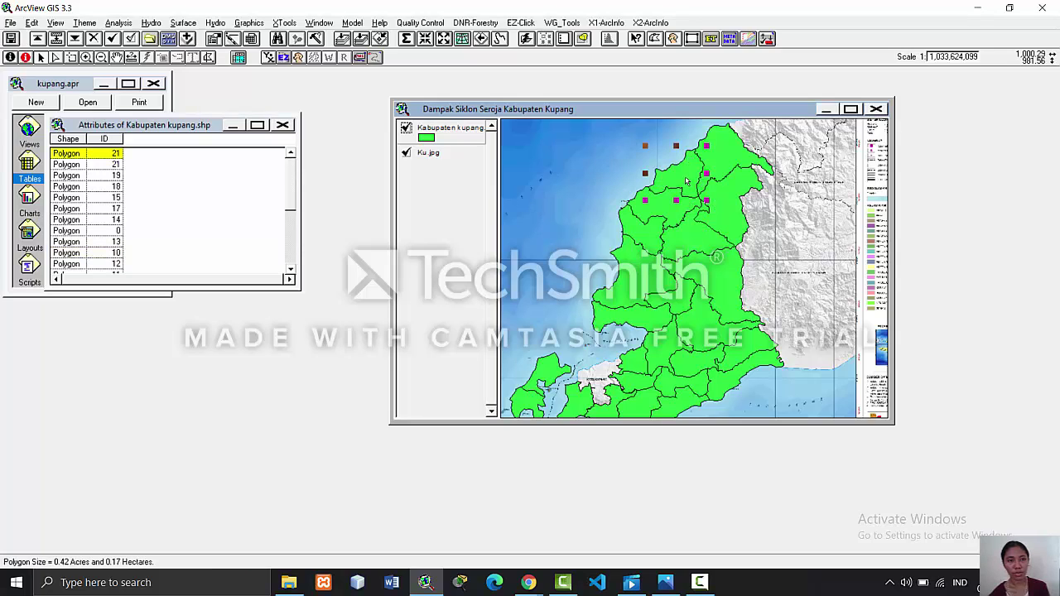
left_click(117, 154)
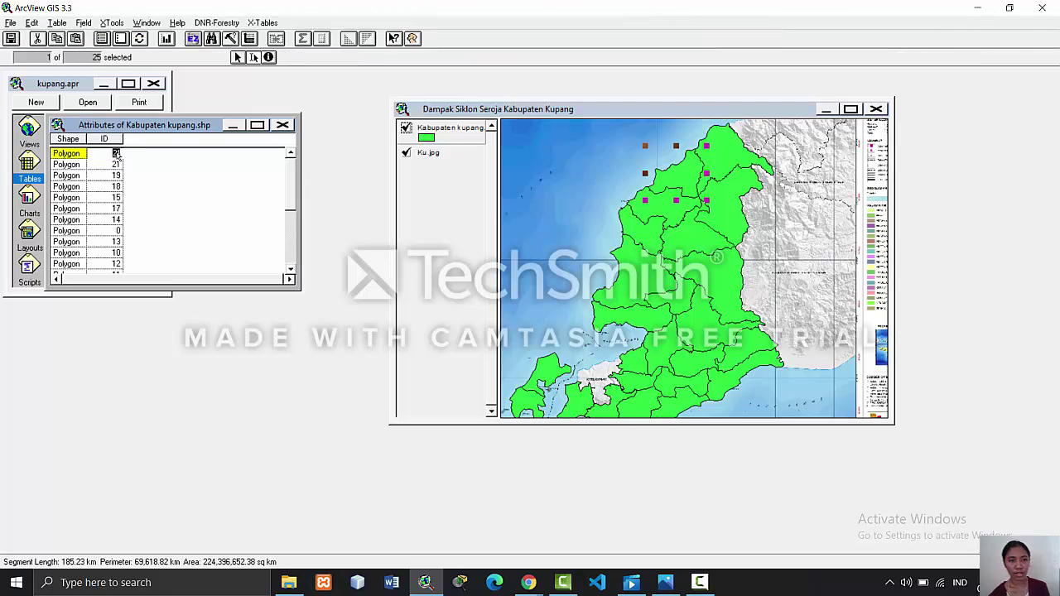
type("22")
left_click(714, 152)
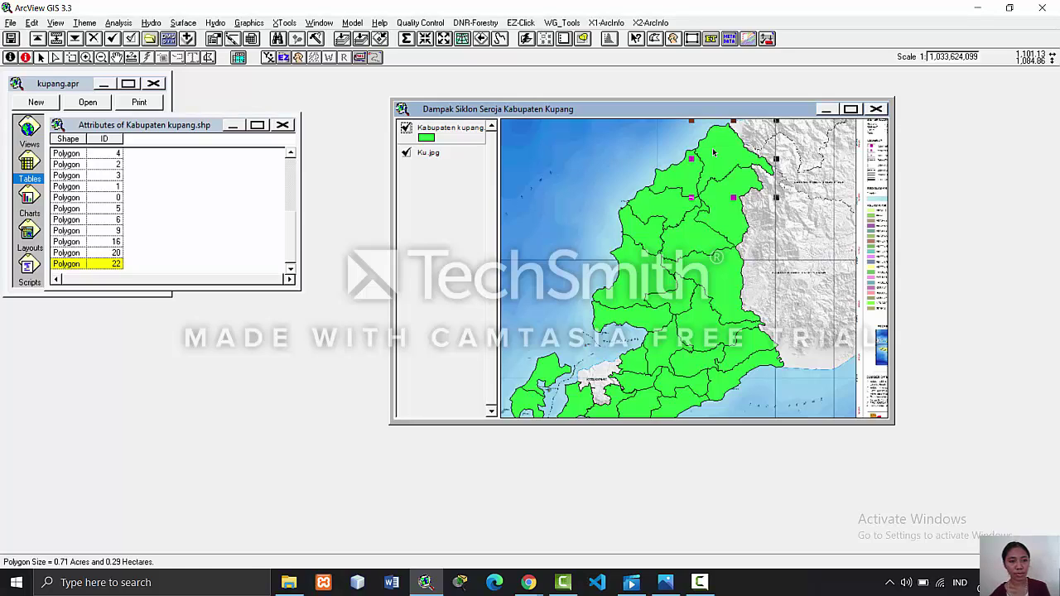
left_click(117, 263)
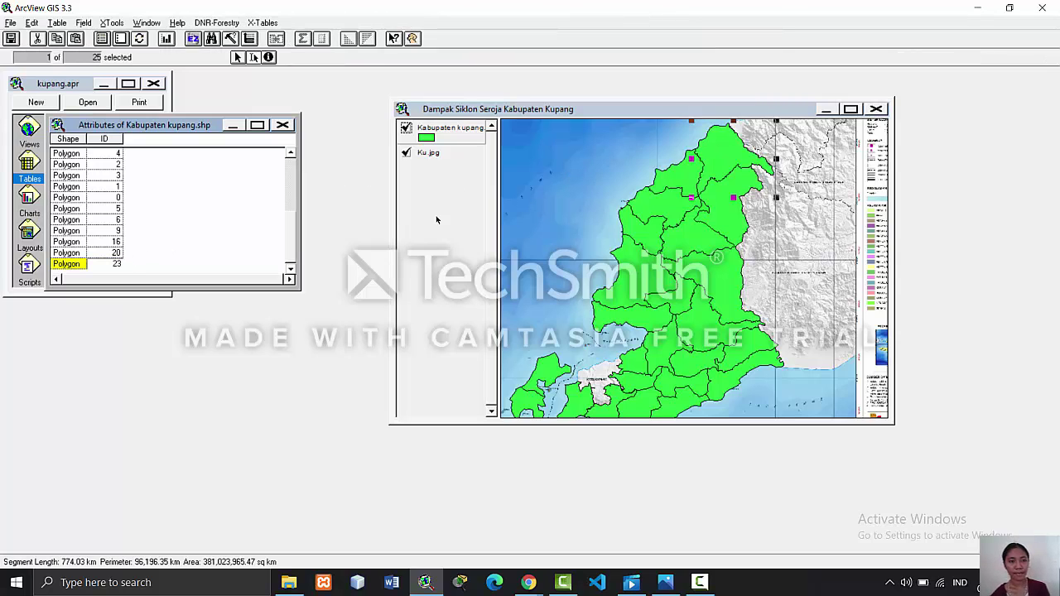
- Recheck the ID values of the northernmost polygon and its northwestern coastal neighbour against the attribute table
left_click(722, 153)
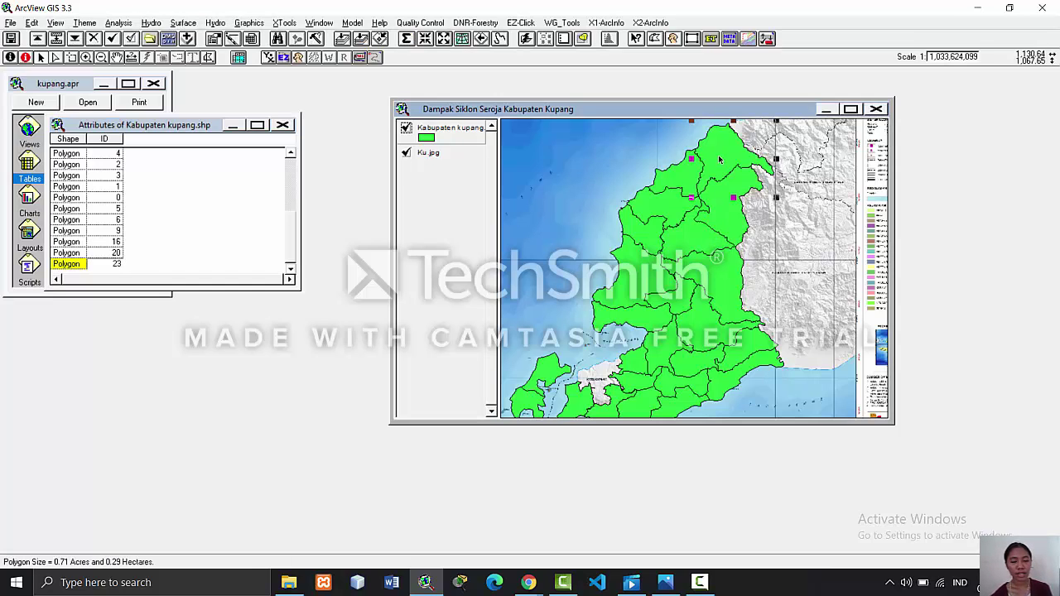
left_click(706, 145)
left_click(645, 200)
double_click(684, 181)
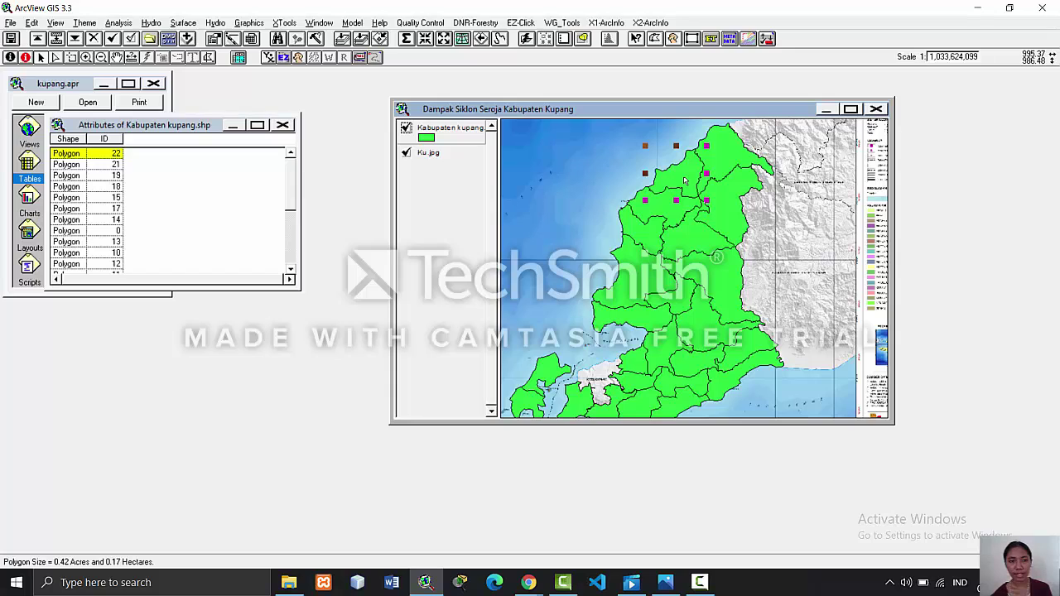
left_click(691, 120)
left_click(776, 158)
double_click(691, 197)
- Review the full attribute table for records with ID 0 and check the IDs of the southeastern polygons
left_click(266, 130)
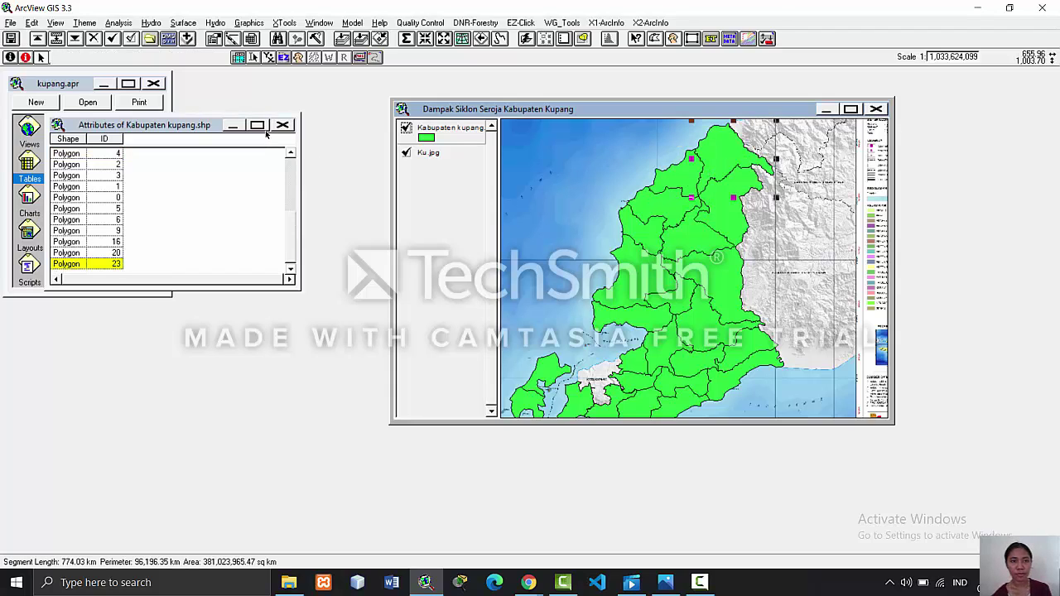
left_click(257, 126)
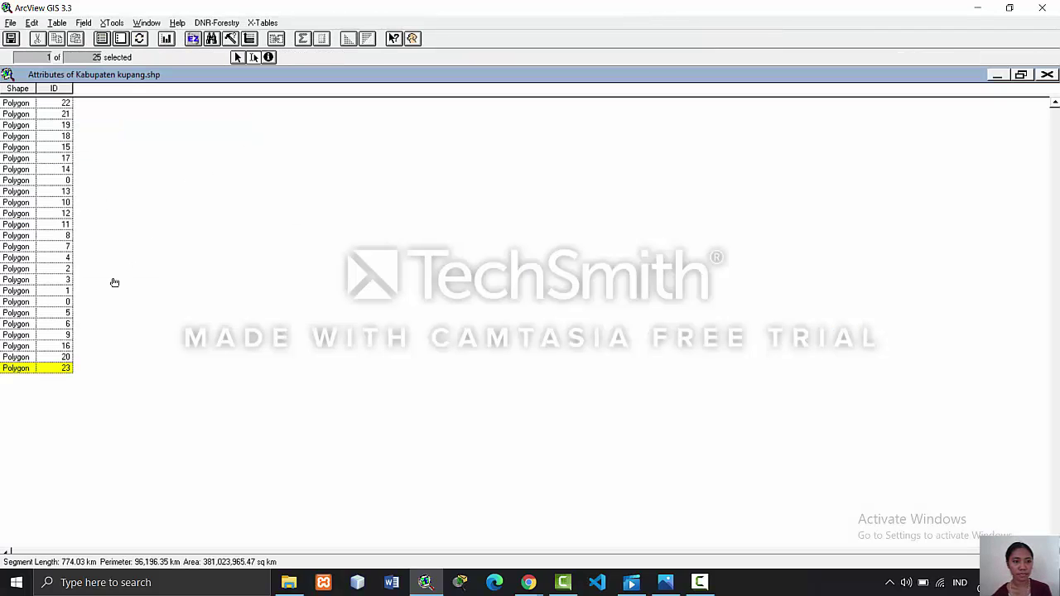
left_click(68, 302)
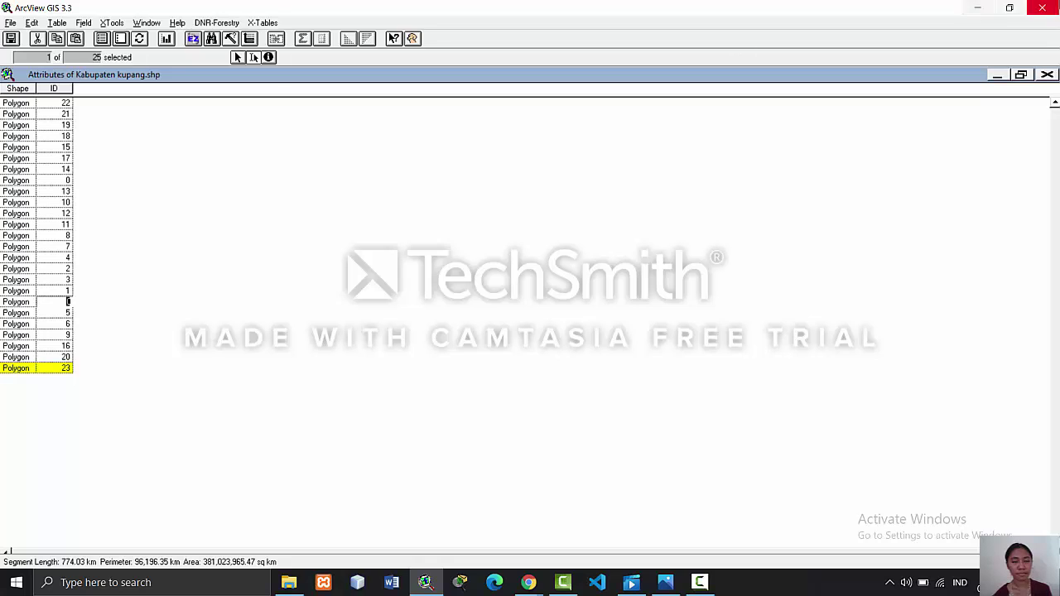
left_click(1023, 76)
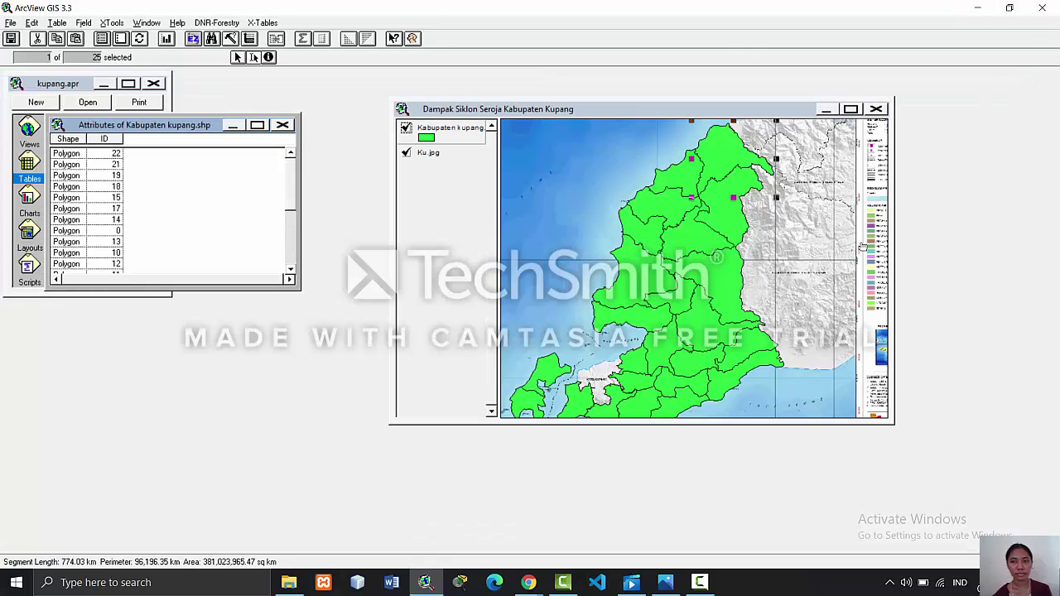
left_click(745, 378)
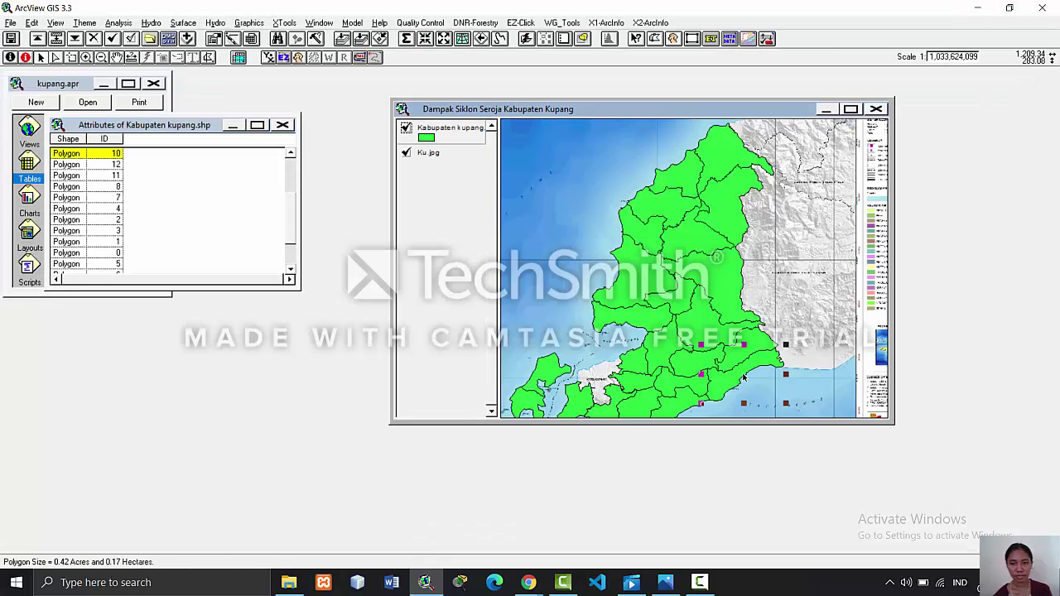
left_click(745, 358)
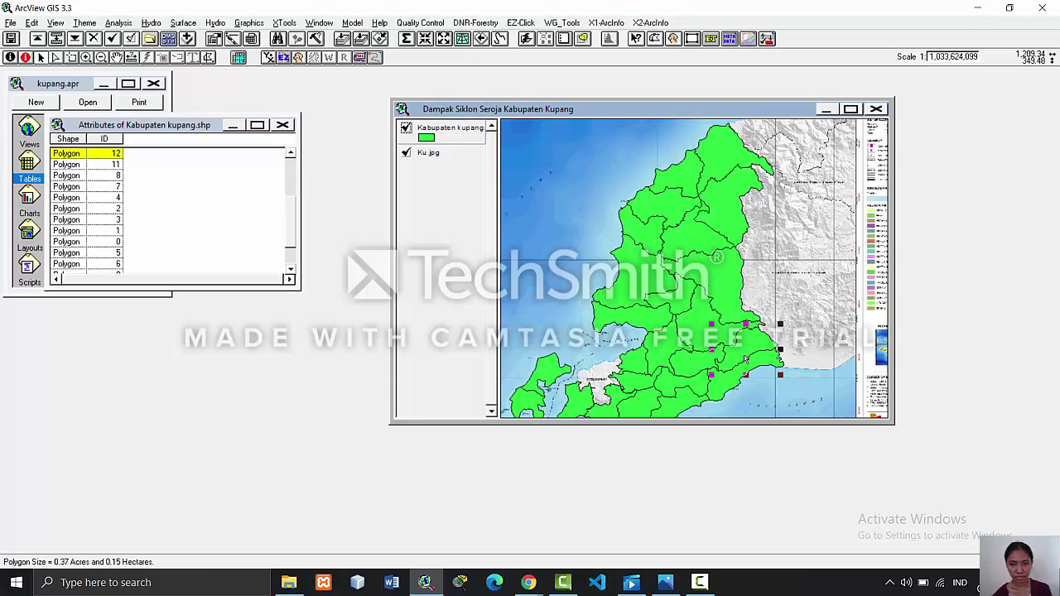
- Set the northernmost polygon's ID to 24 and enlarge the attribute table to show all its records
left_click(702, 365)
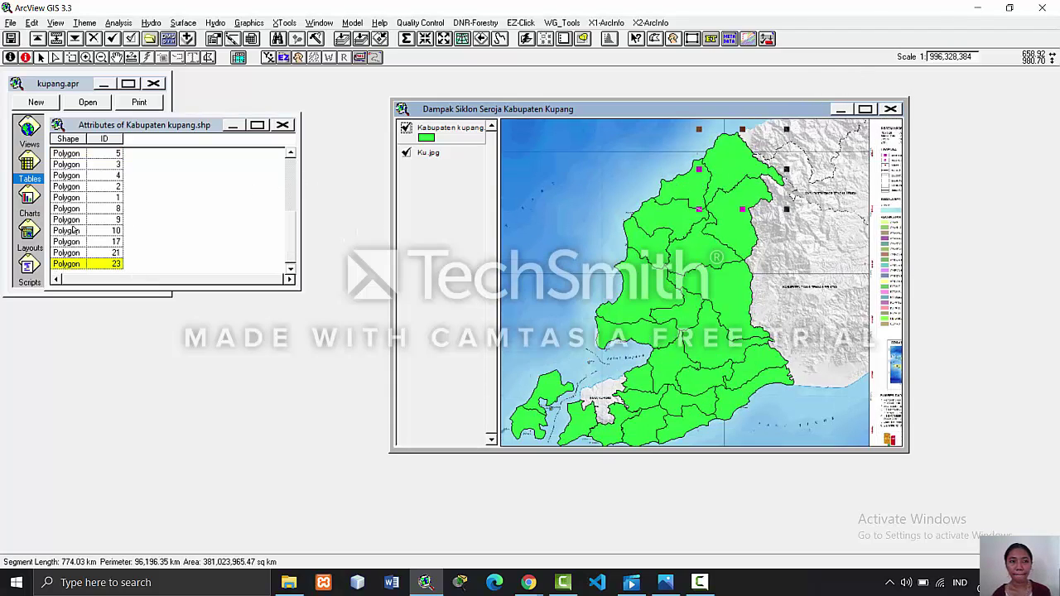
left_click(116, 263)
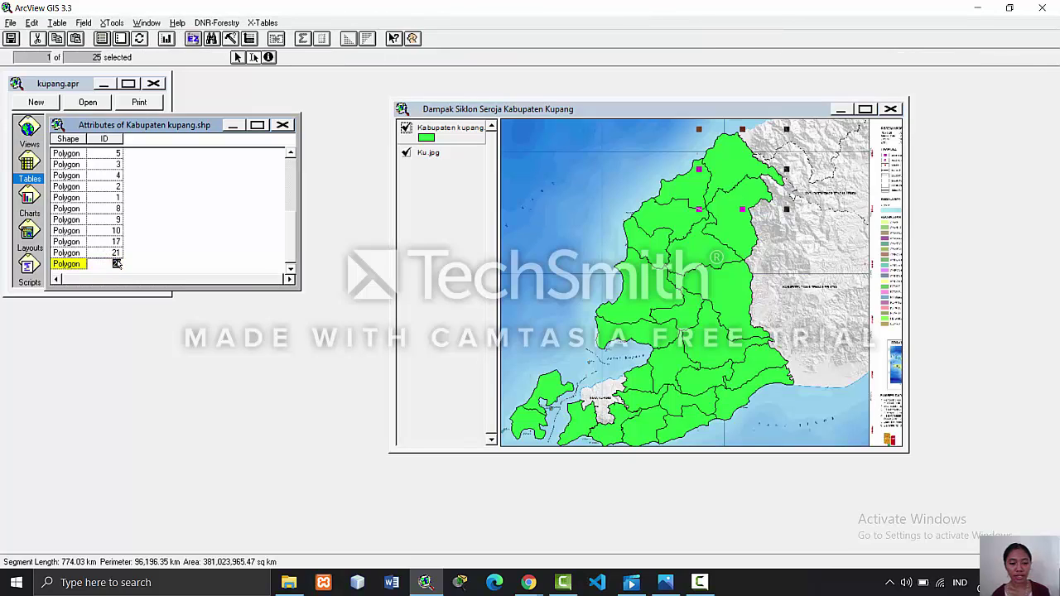
key("BackSpace")
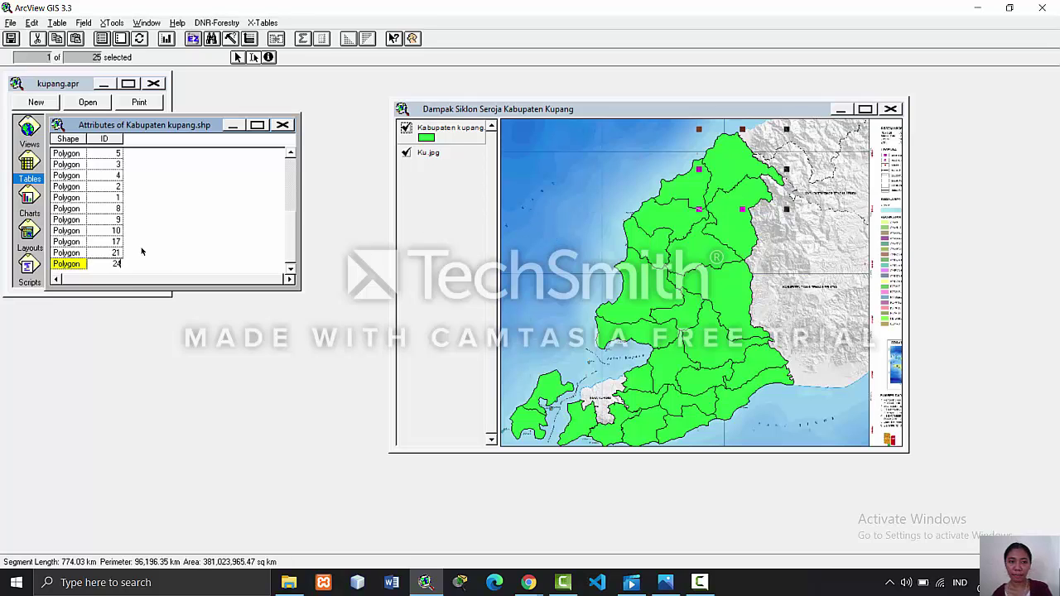
left_click(258, 125)
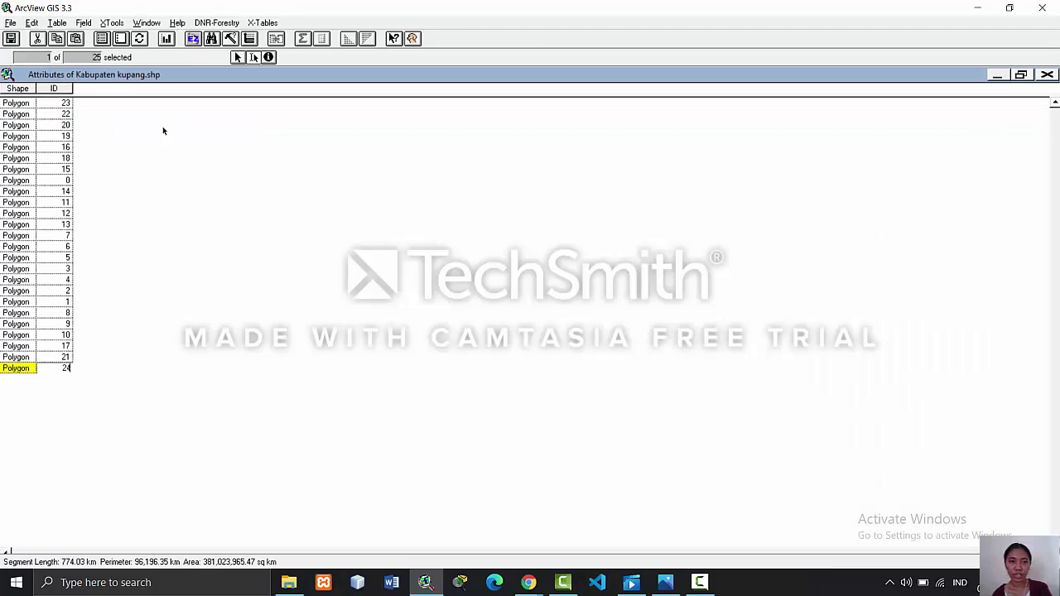
- Try to delete the record with ID 0 from the attribute table and undo the record deletion
left_click(67, 180)
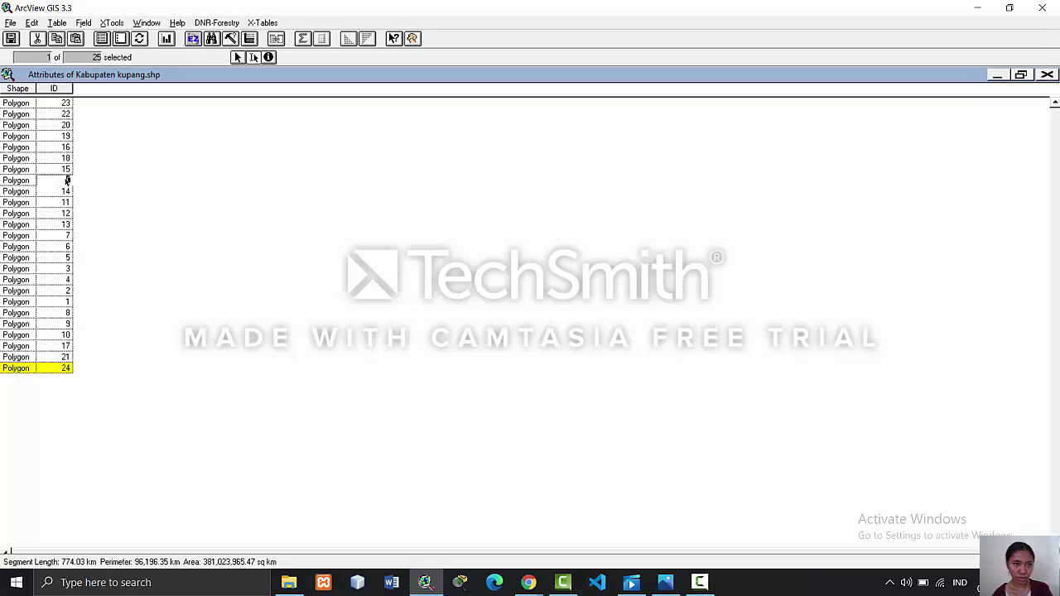
left_click(32, 23)
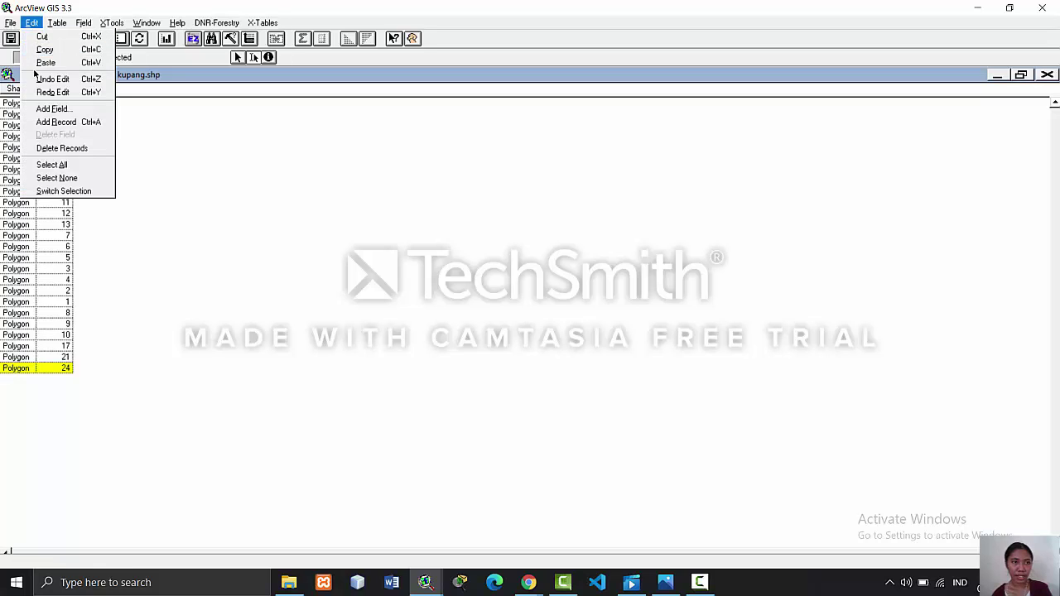
left_click(49, 148)
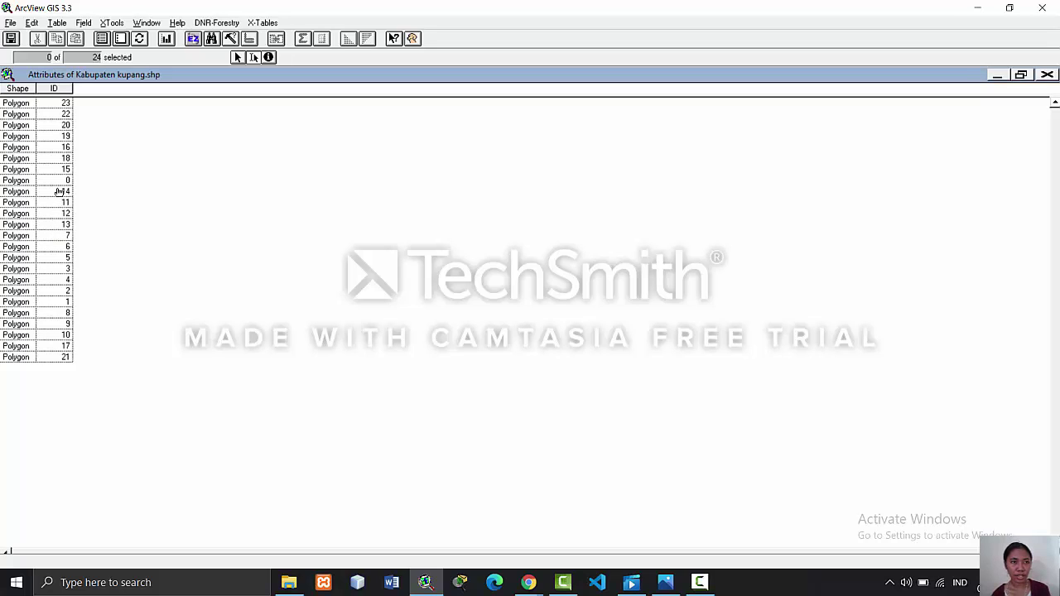
left_click(9, 22)
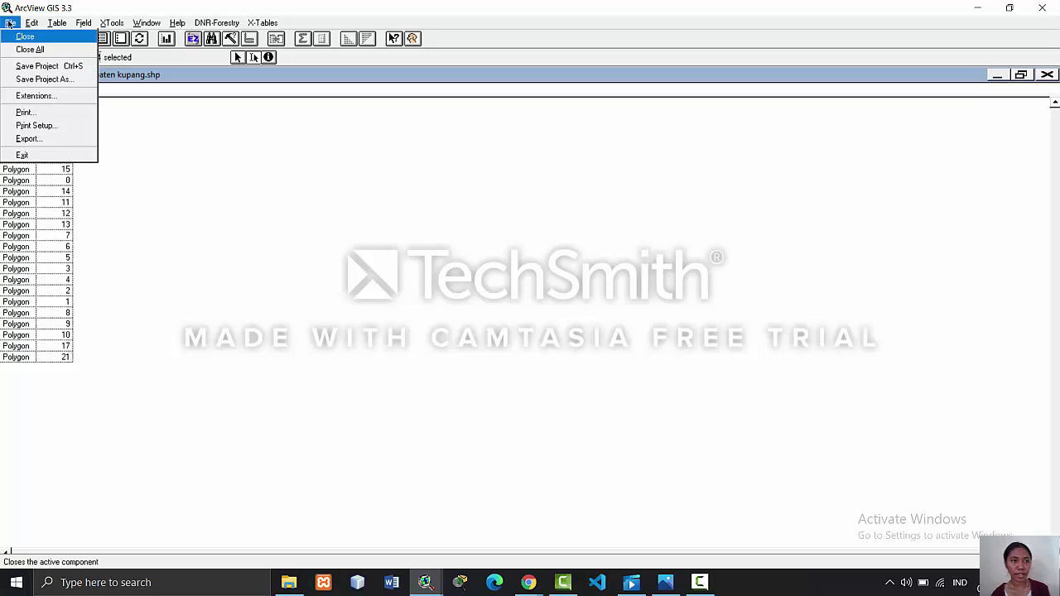
mouse_move(27, 23)
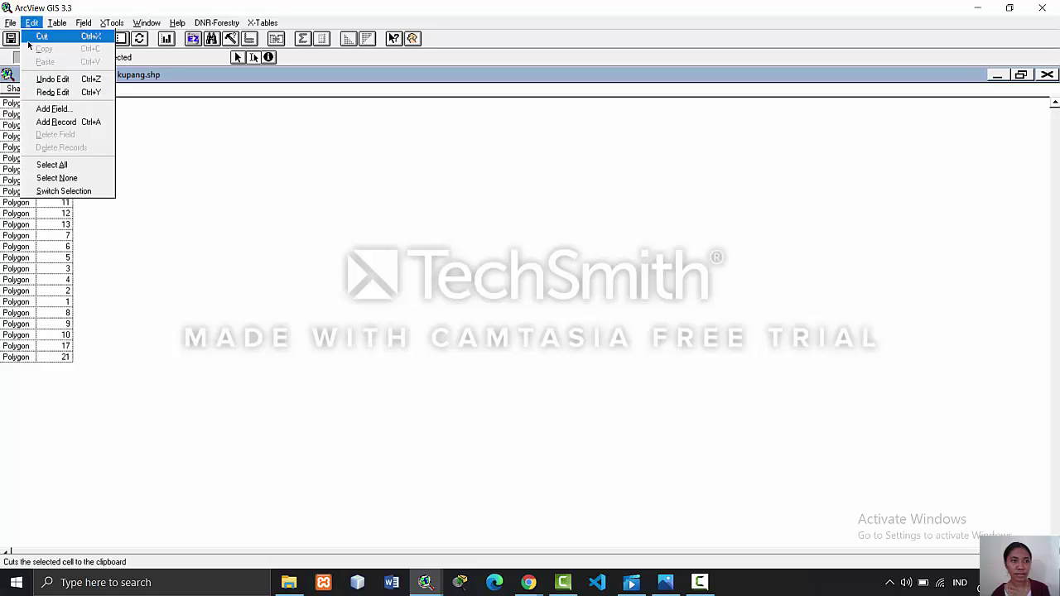
left_click(49, 79)
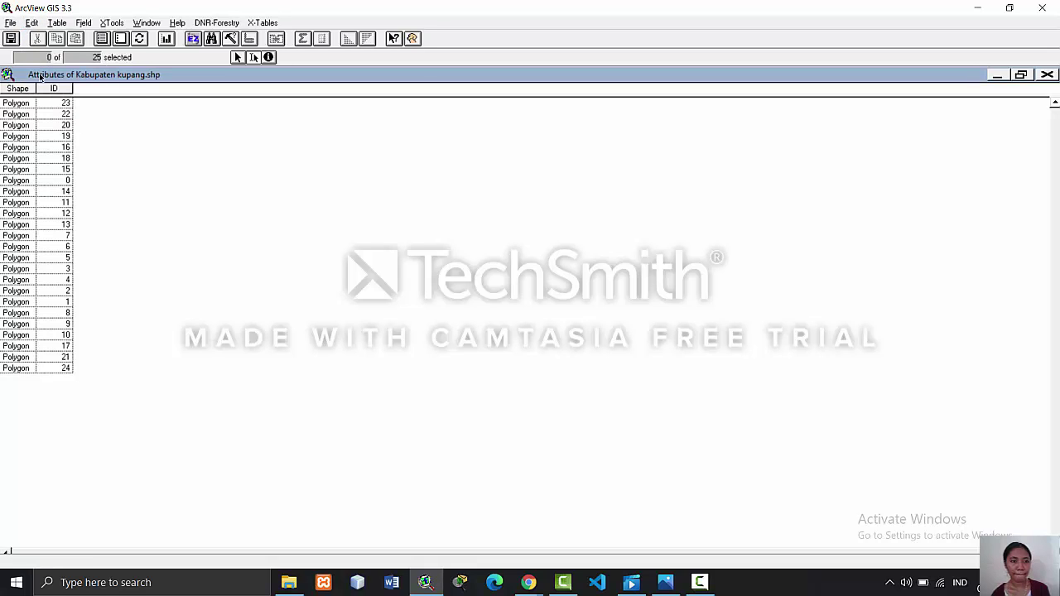
- Select the record with ID 0 in the attribute table and delete it
left_click(66, 190)
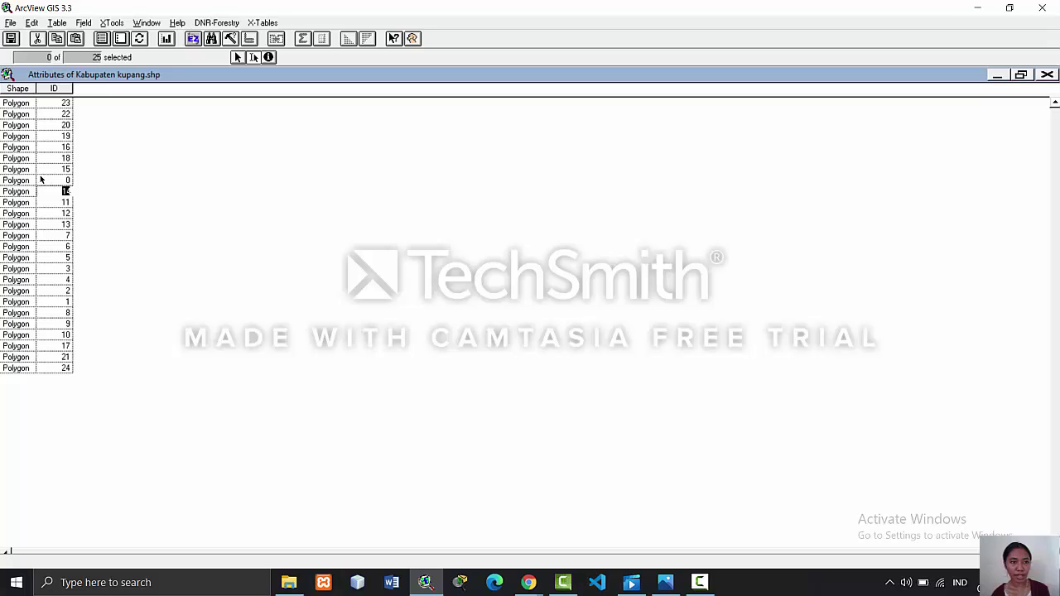
left_click(41, 179)
left_click(236, 57)
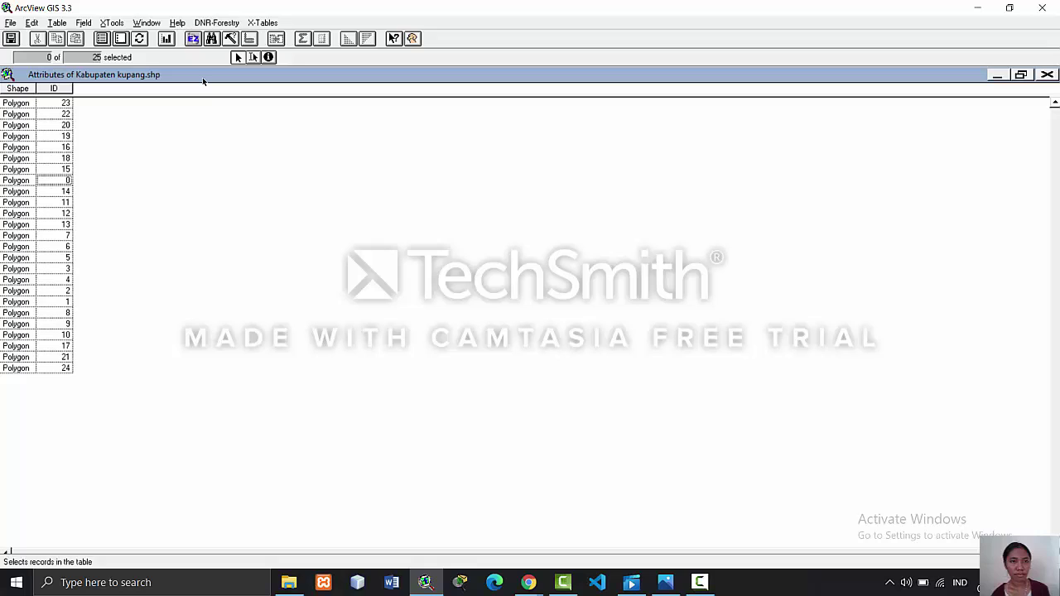
left_click(36, 181)
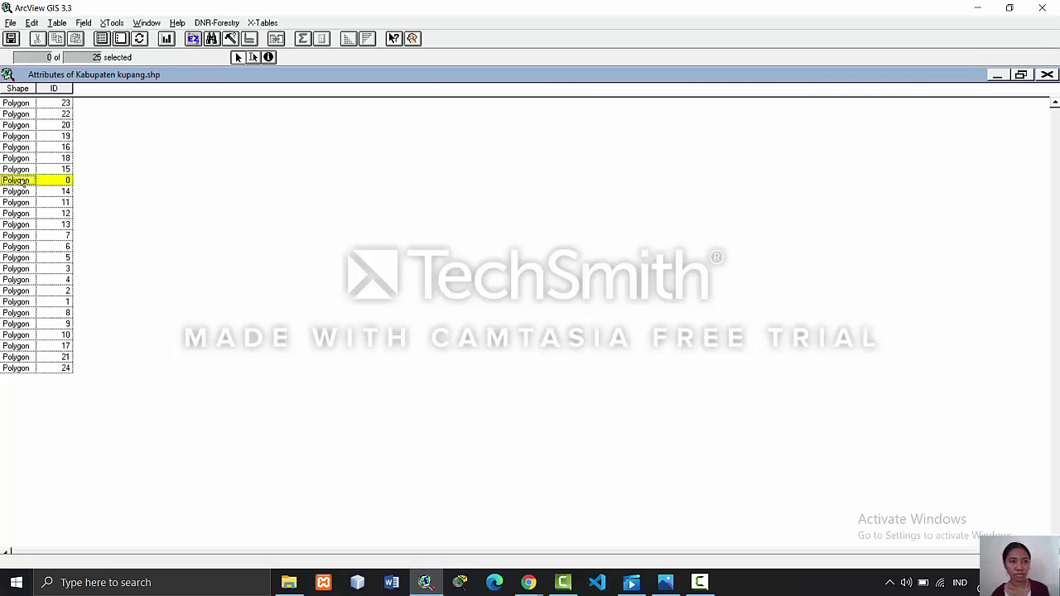
left_click(30, 23)
left_click(63, 148)
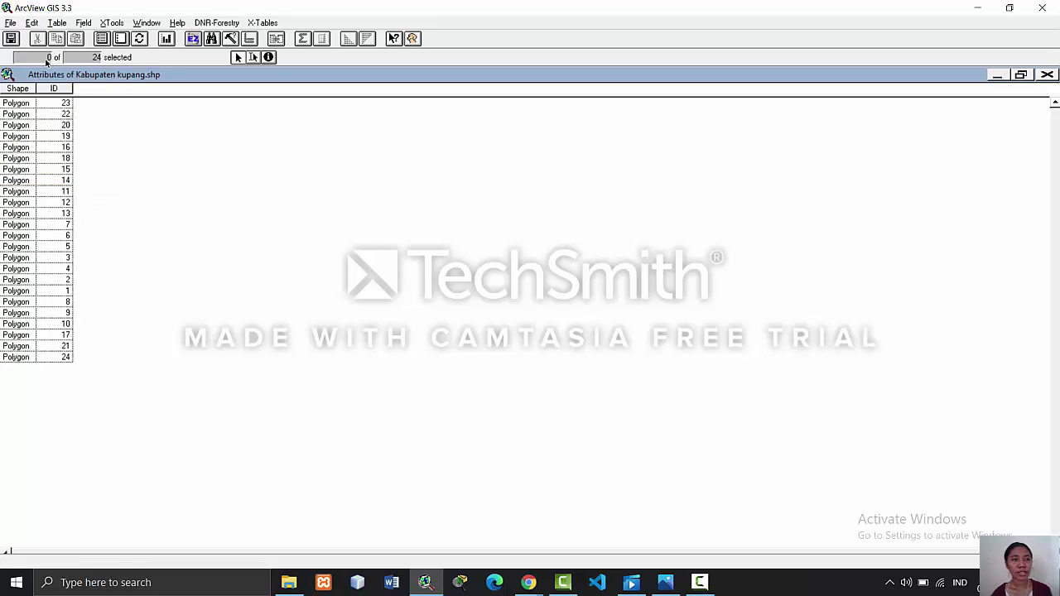
- Start adding a new attribute field and name it Nama_Kecamatan
left_click(33, 22)
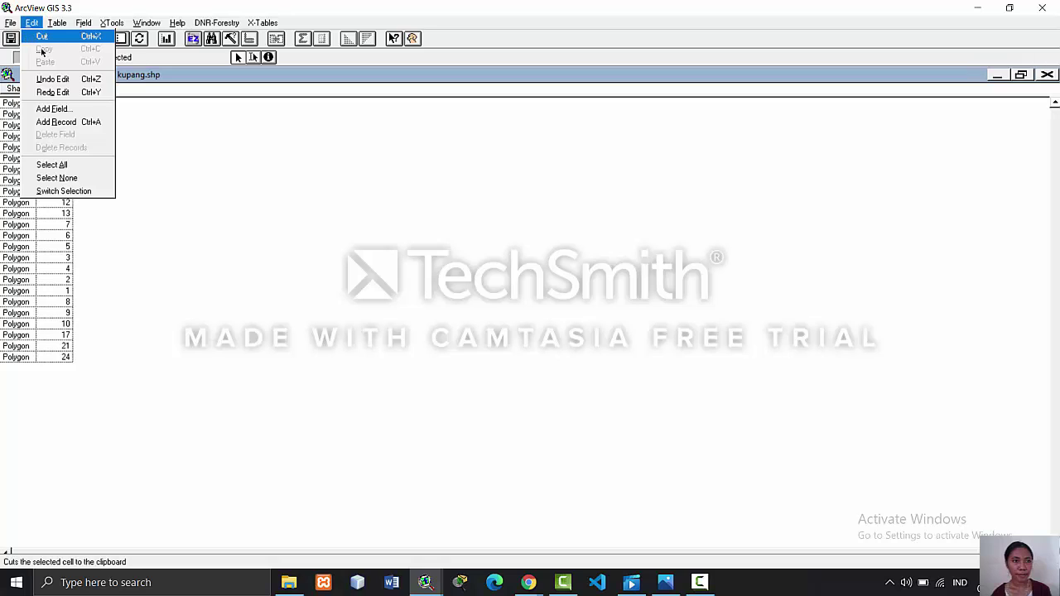
left_click(58, 109)
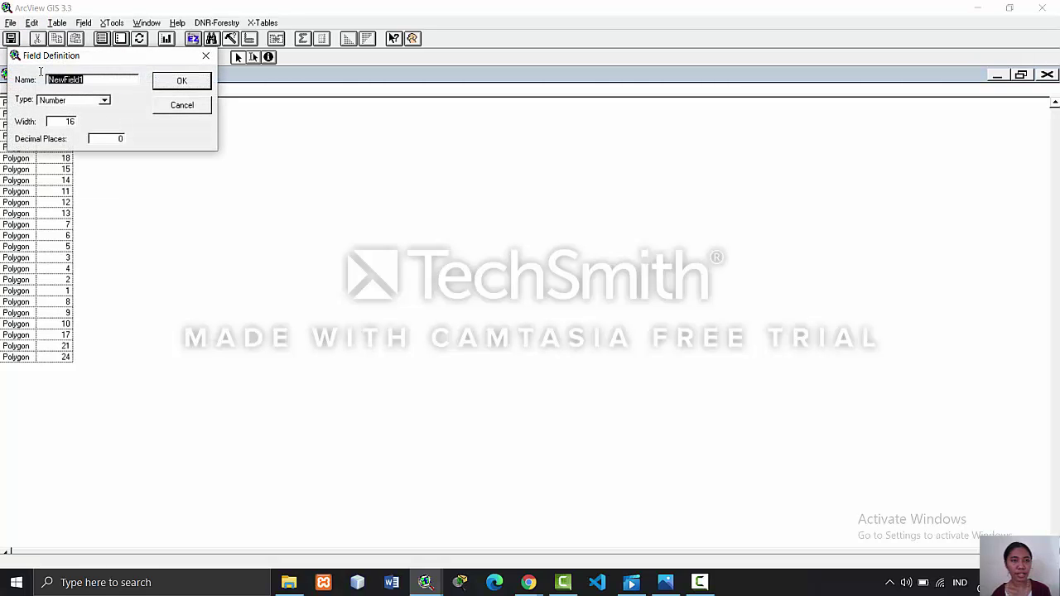
type("Nama")
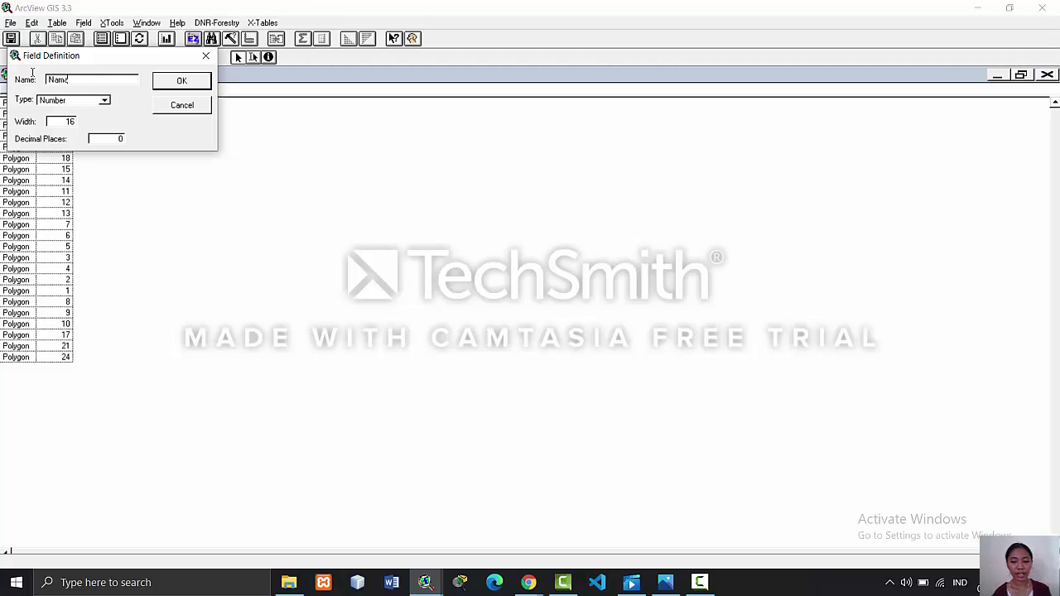
type("_k")
type("K")
type("ecamatan")
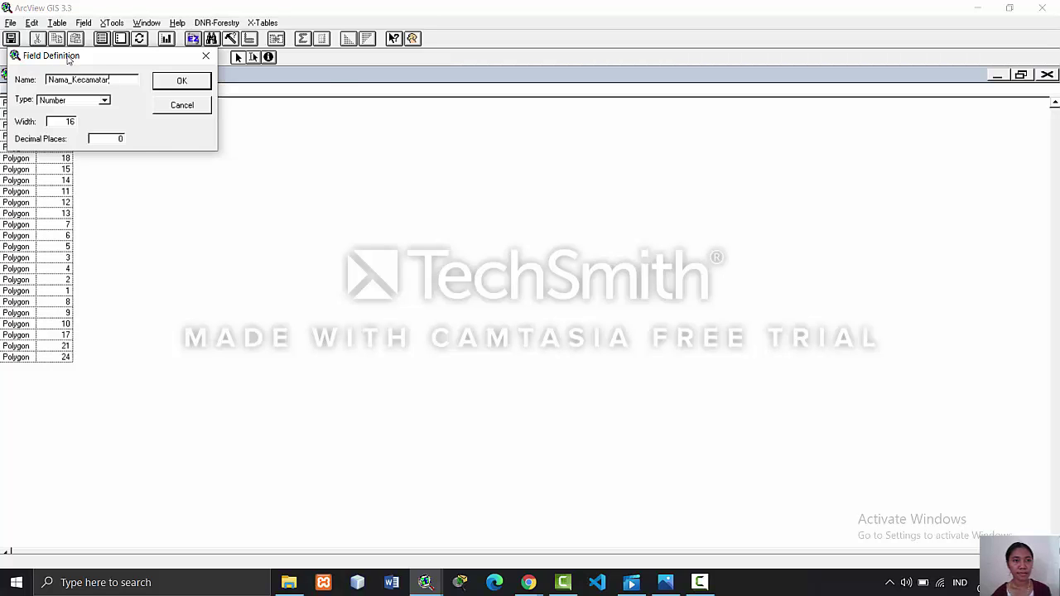
left_click_drag(73, 58, 275, 100)
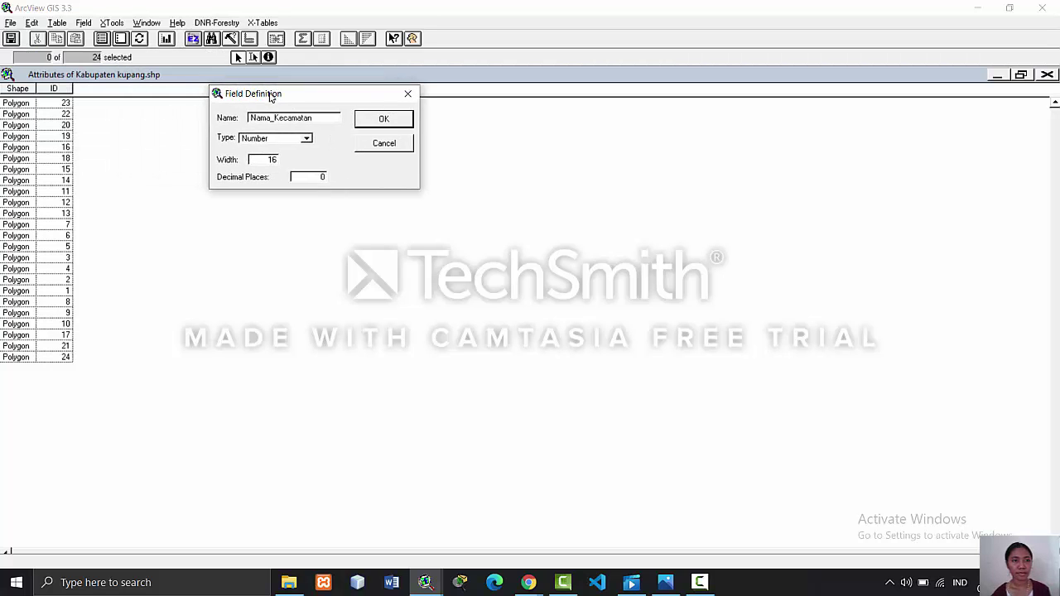
- Define the new field as String with width 255 and create it, accepting the truncated field name
left_click(306, 139)
left_click(284, 164)
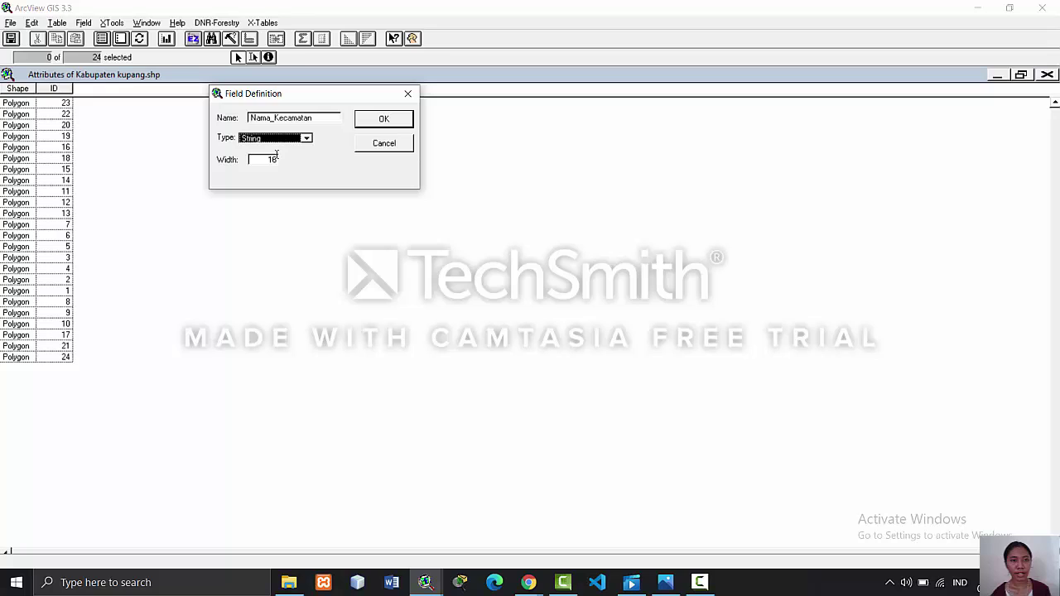
left_click_drag(266, 160, 293, 160)
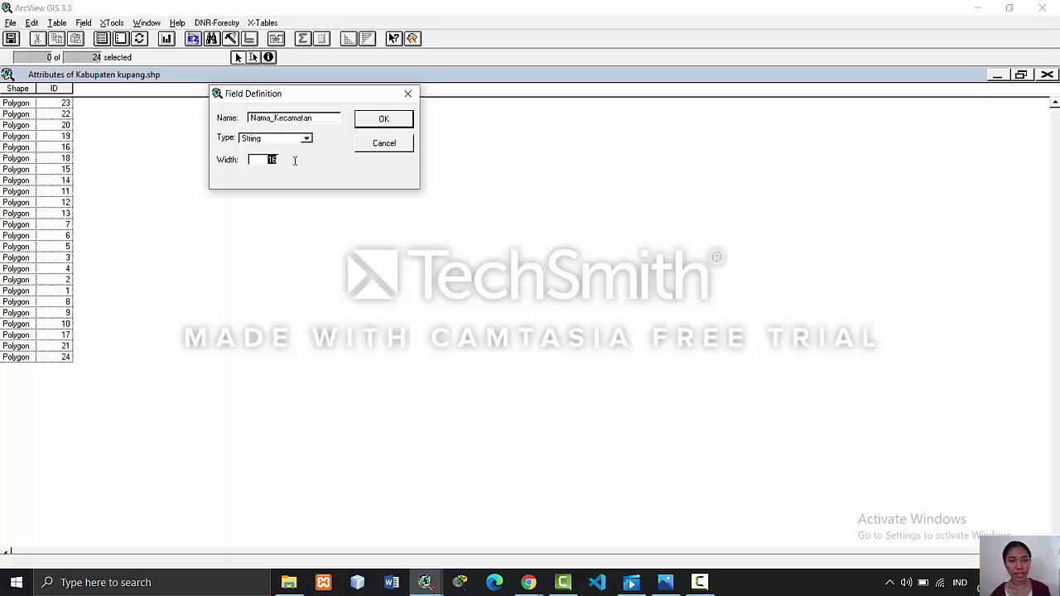
key("BackSpace")
type("255")
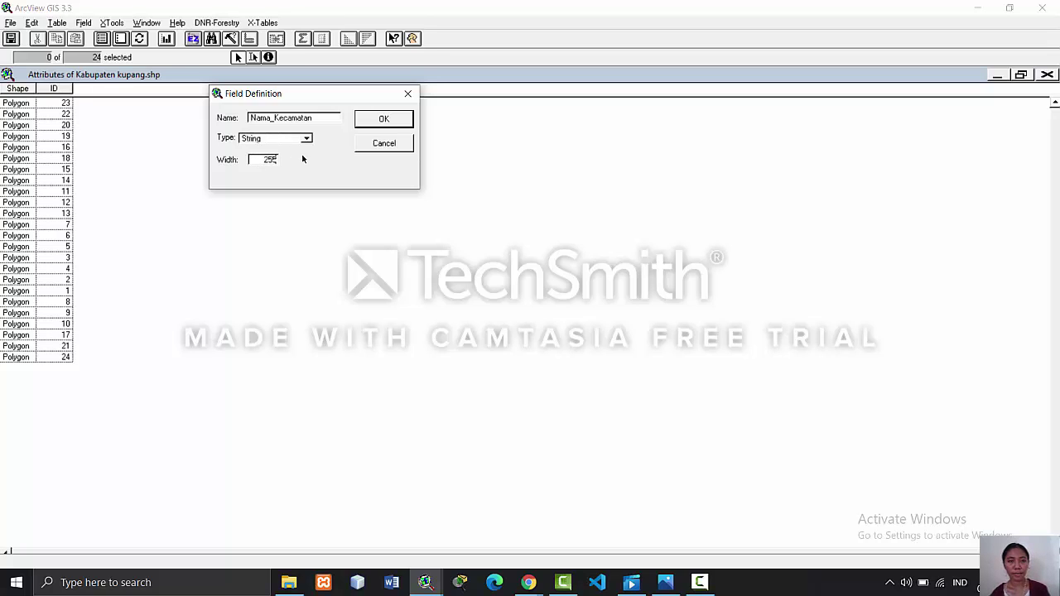
left_click(373, 122)
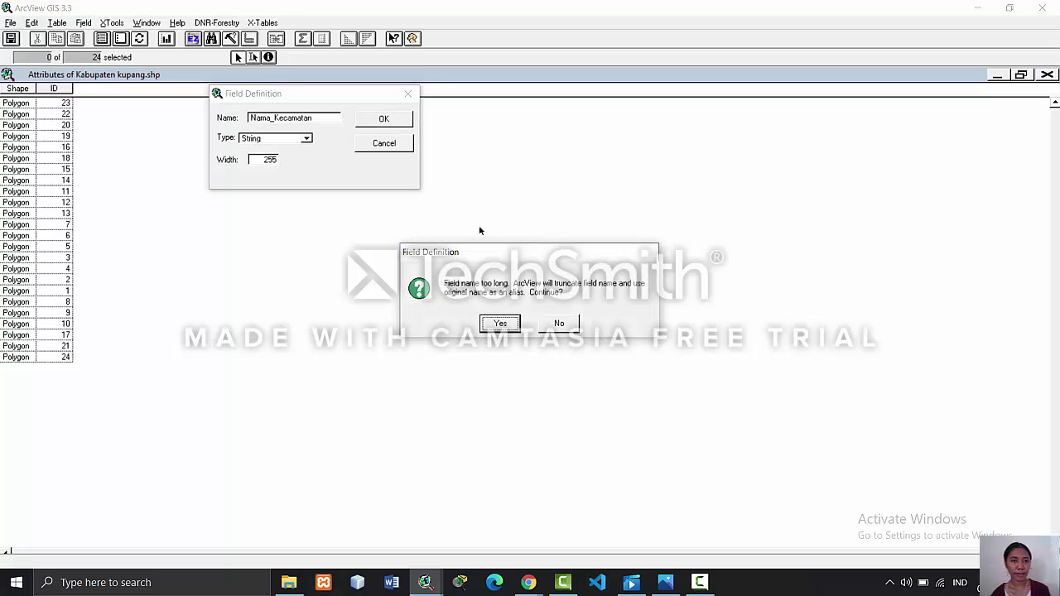
left_click(502, 323)
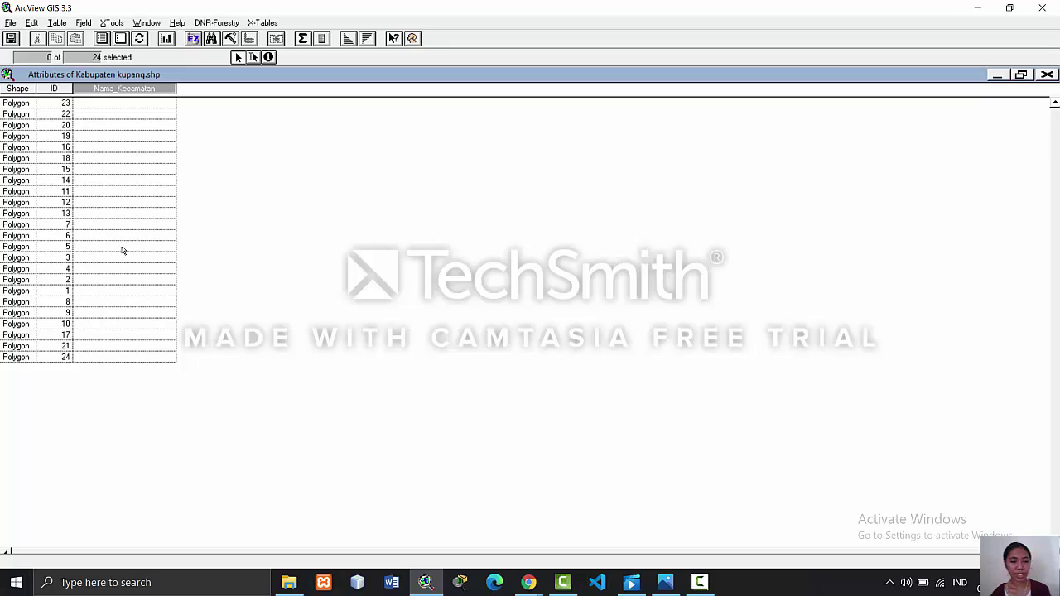
- Enter "Kecamatan Semau" as the Nama_Kecamatan value of the record with ID 1, restoring the table window so the map shows beside it
left_click(119, 291)
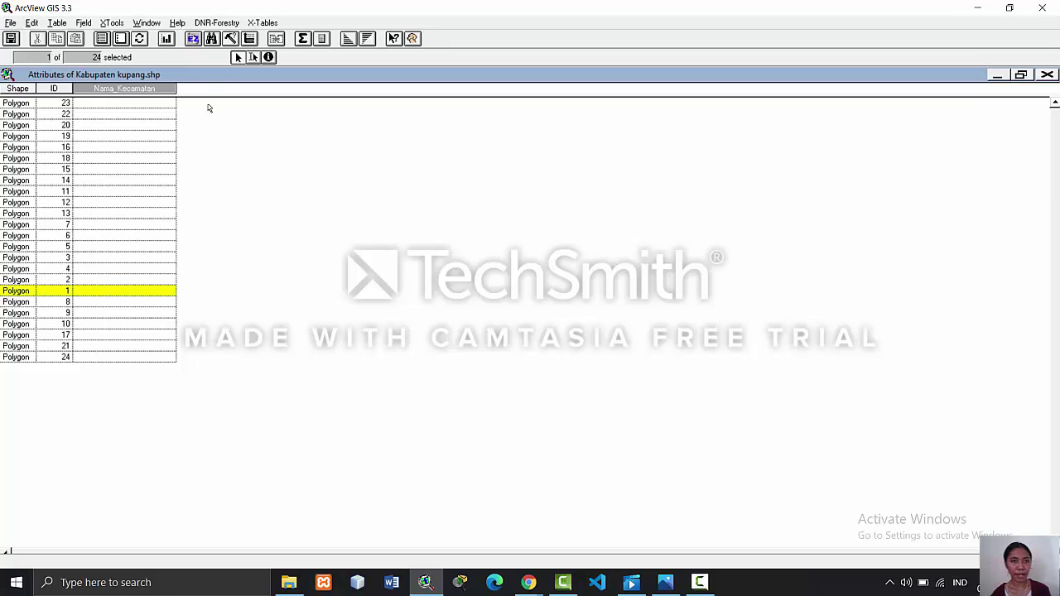
left_click(255, 56)
left_click(158, 292)
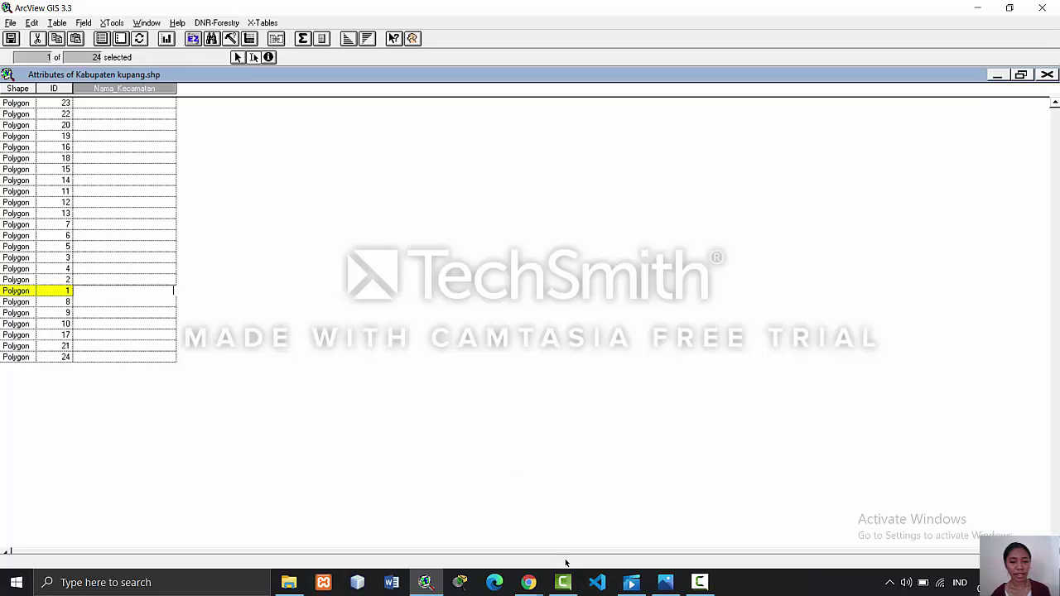
left_click(1021, 76)
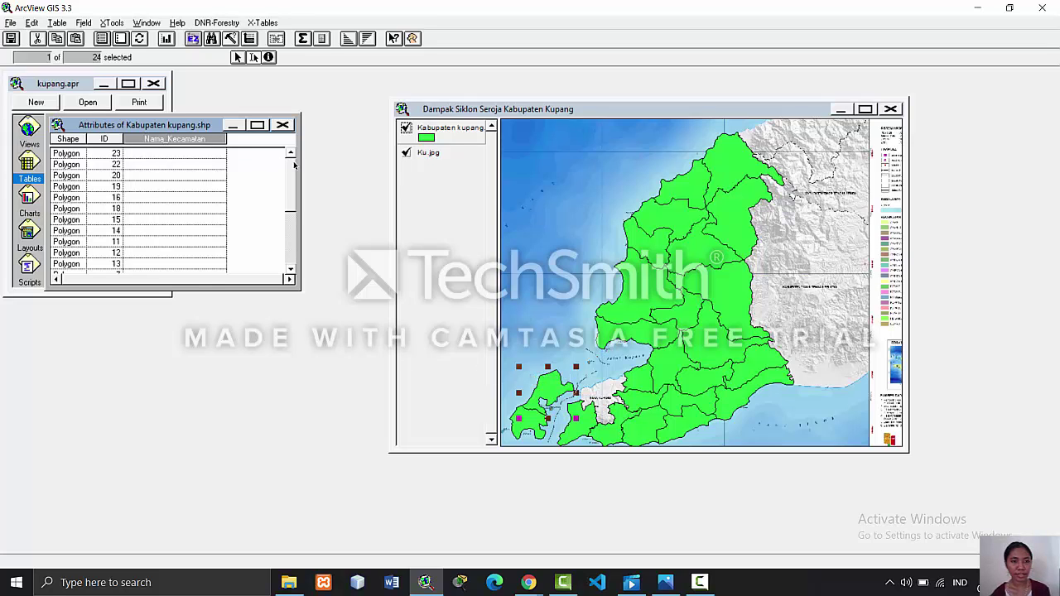
left_click_drag(289, 175, 291, 209)
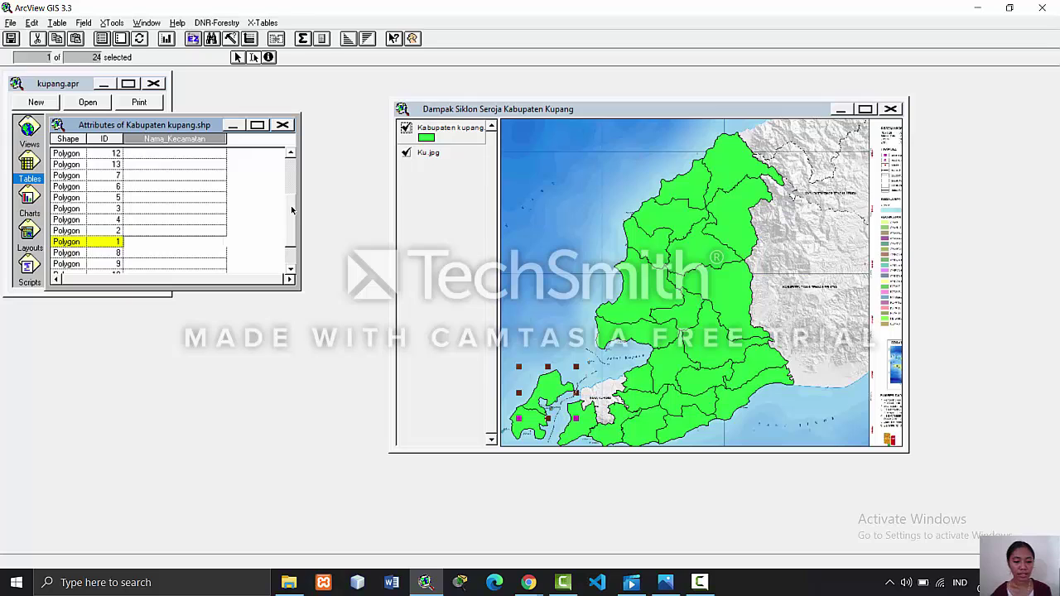
type("K")
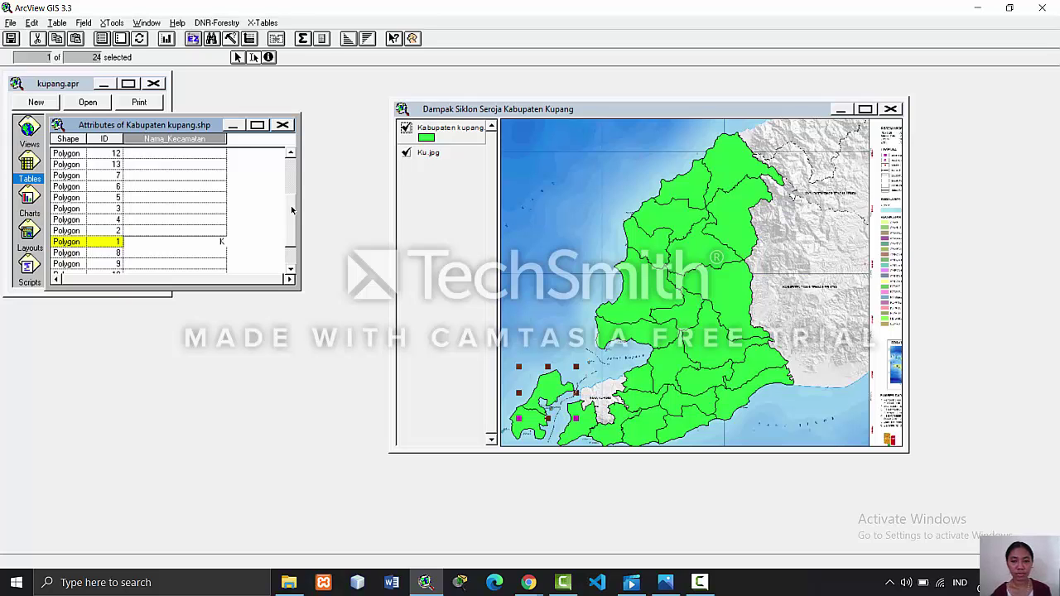
type("ecama")
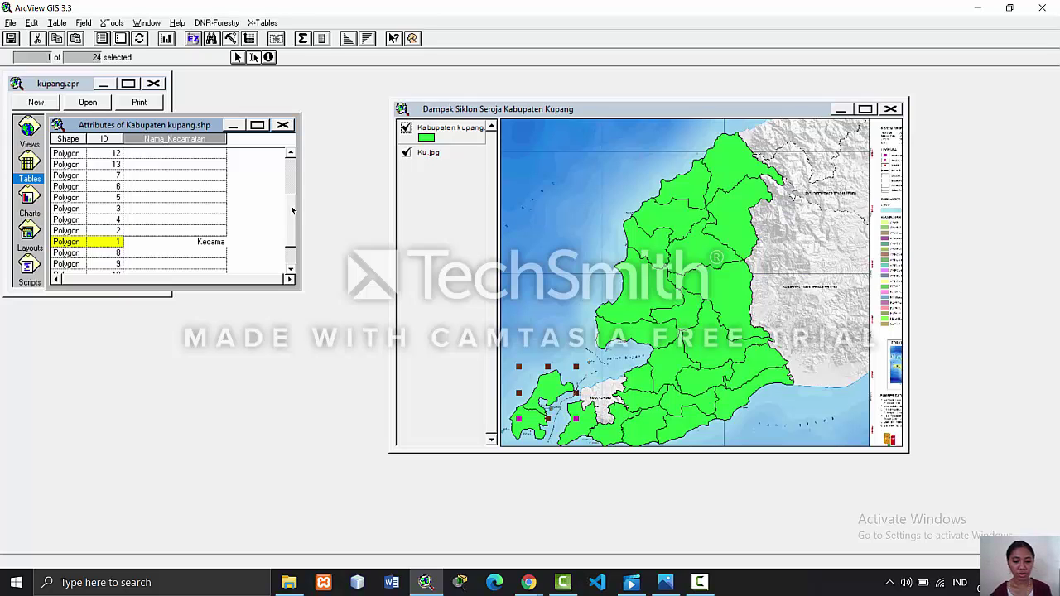
type("tan Semau")
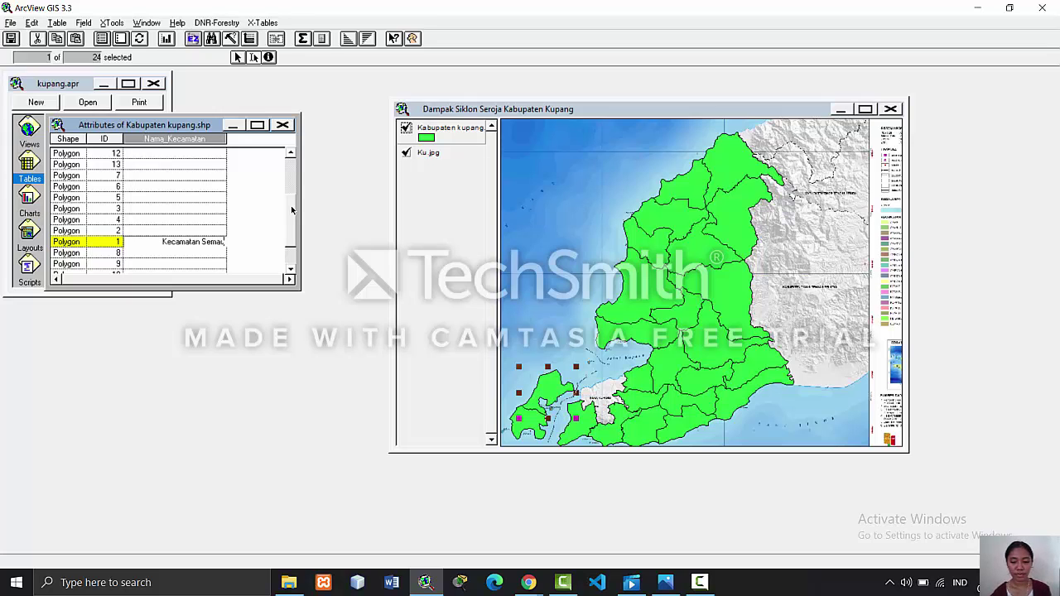
- Select the word "Kecamatan" in the Nama_Kecamatan cell of the record with ID 1, then clear the text selection
key("Left")
key("Left")
key("Left")
key("Left")
key("Left")
key("Left")
key("shift+Left")
key("shift+Left")
key("shift+Left")
key("shift+Left")
key("shift+Left")
key("shift+Left")
key("shift+Left")
key("shift+Left")
key("shift+Left")
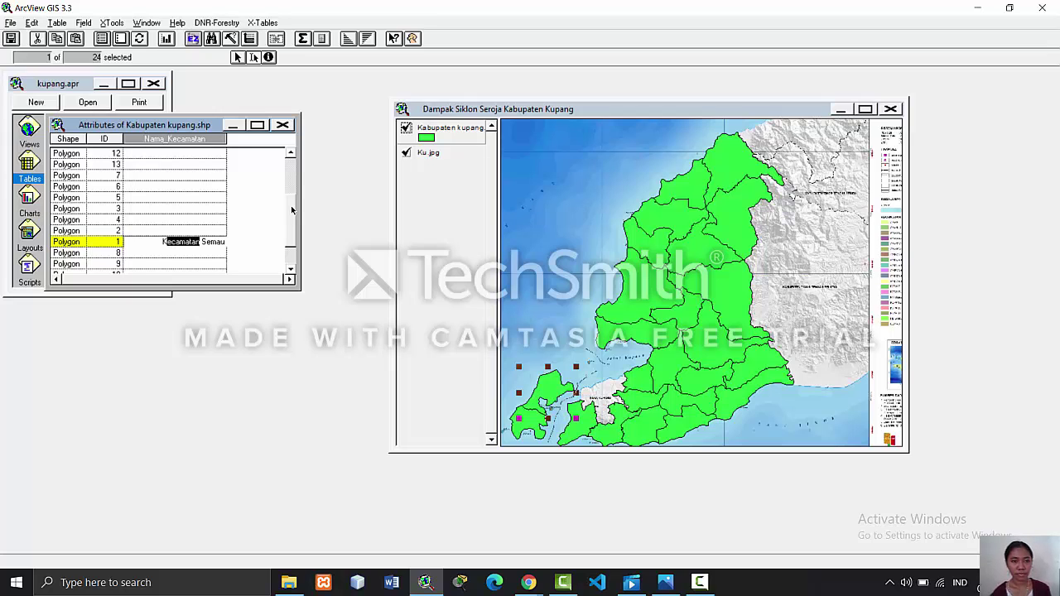
key("shift+Left")
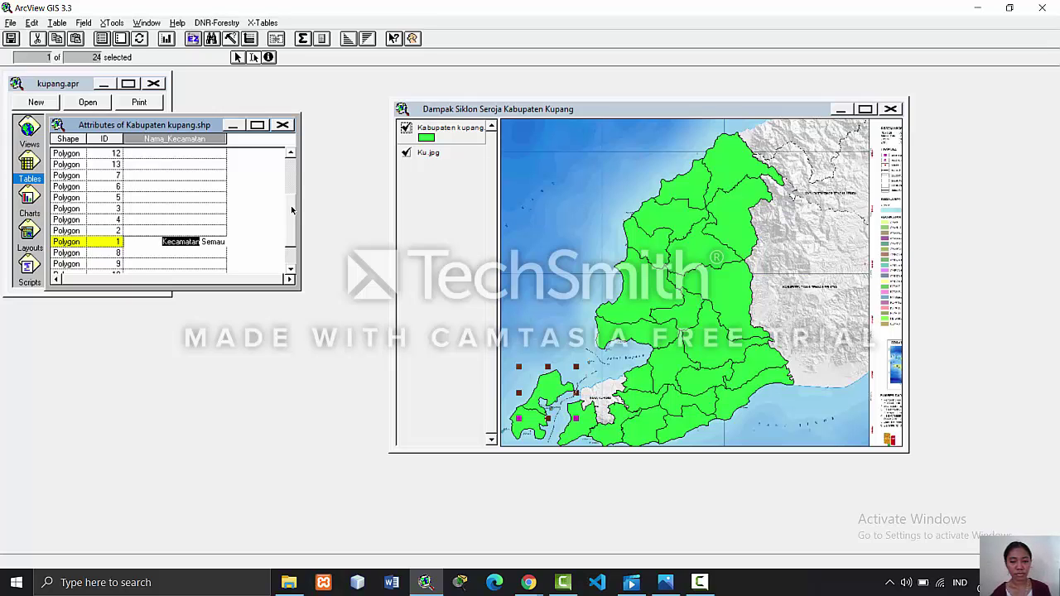
key("Right")
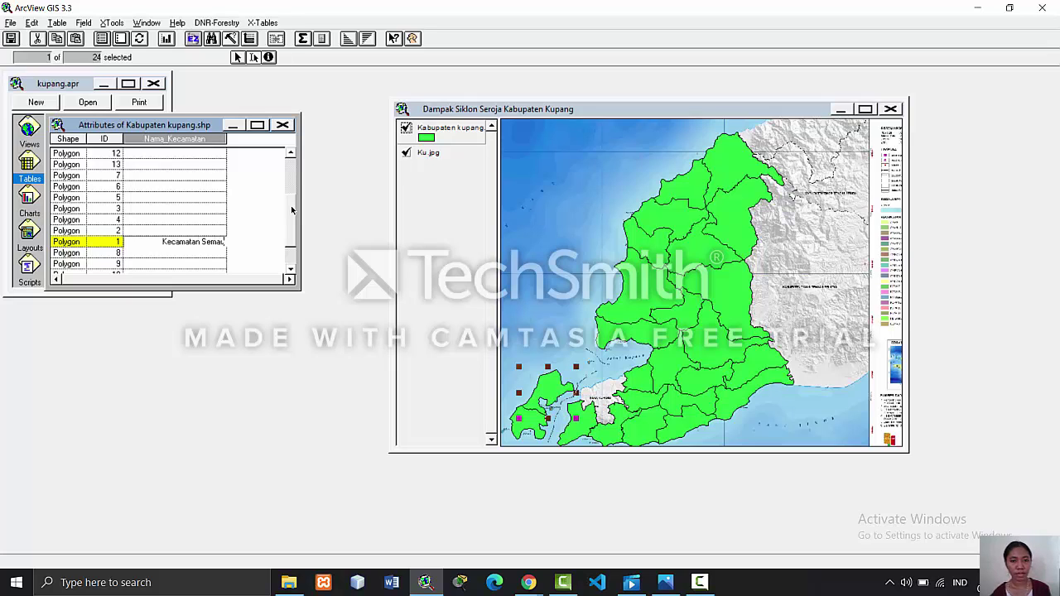
- Select the southern Semau island polygon and look up its district name on the KU.jpg map in Photos and the district table in Chrome
left_click(528, 426)
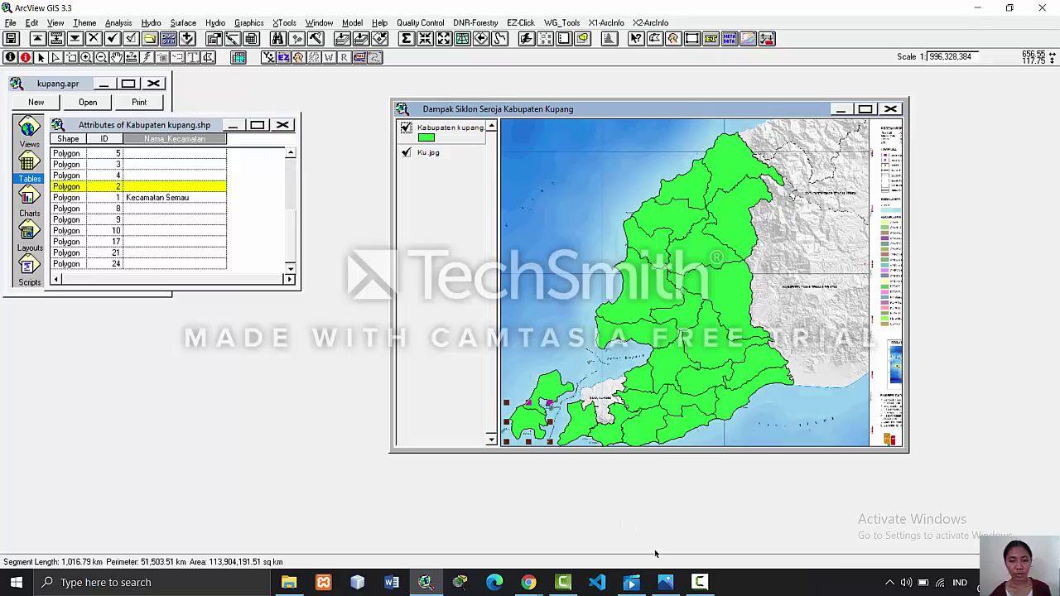
left_click(665, 582)
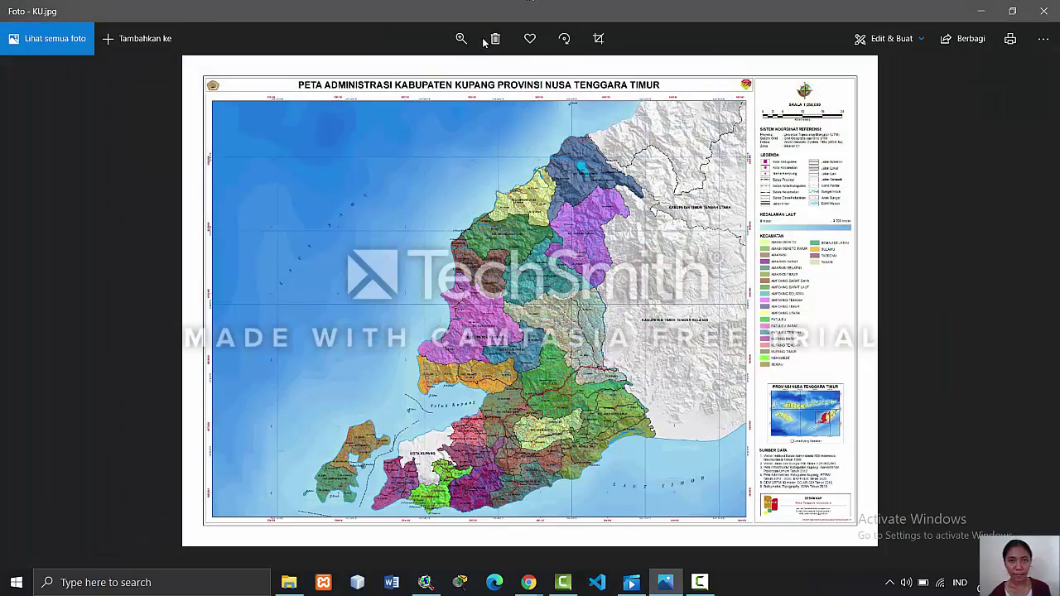
left_click(462, 39)
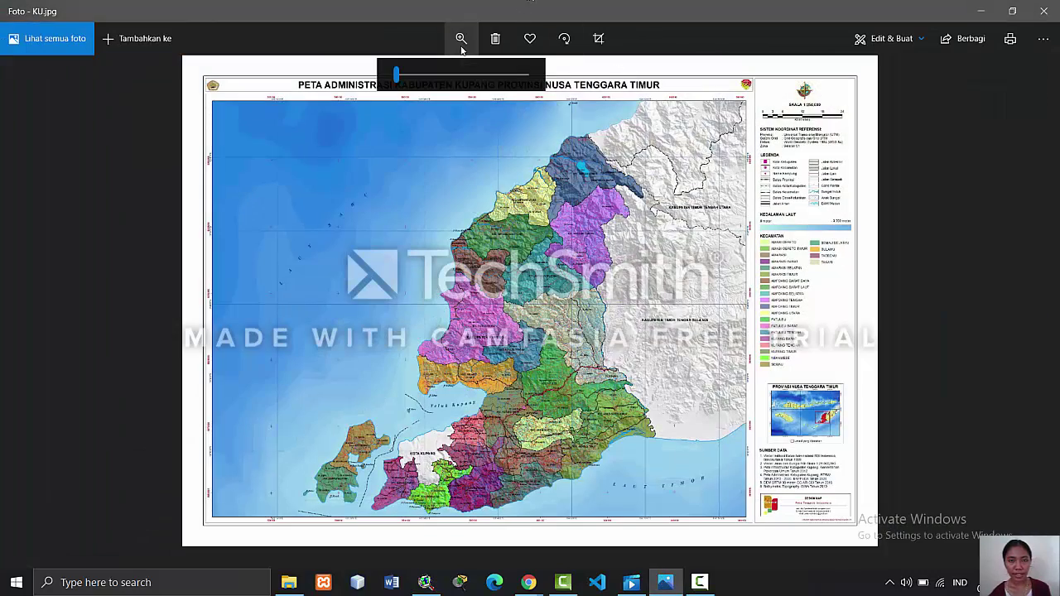
left_click(416, 77)
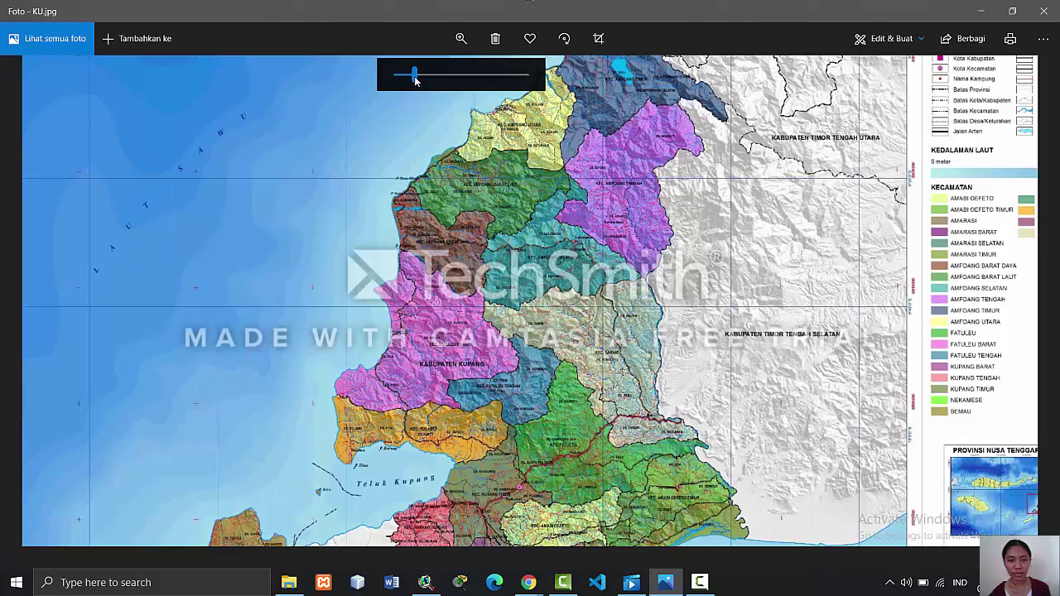
left_click_drag(414, 205, 398, 23)
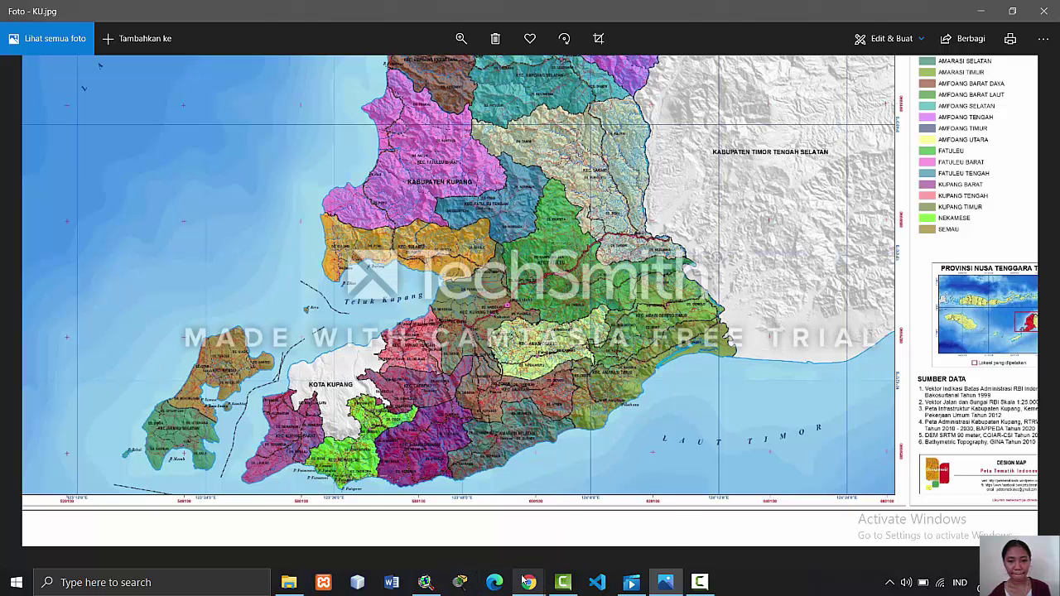
mouse_move(528, 582)
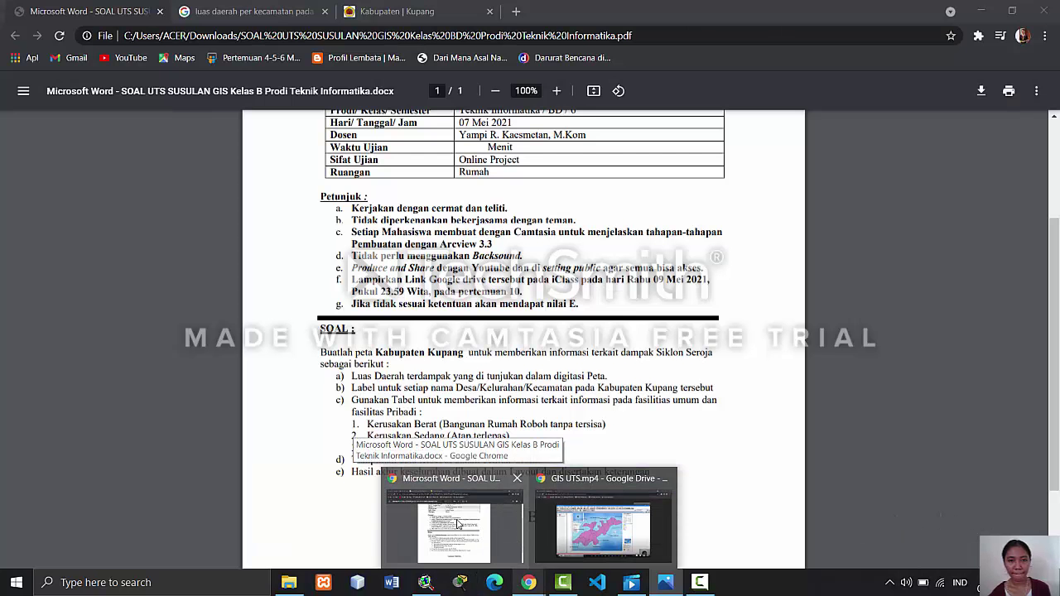
left_click(516, 540)
left_click(395, 6)
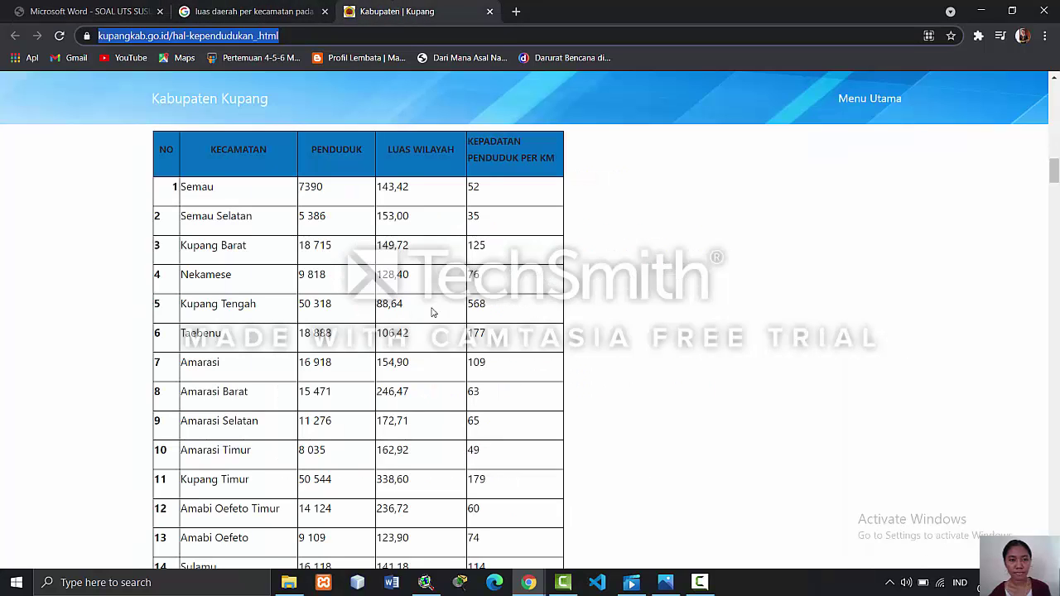
- Back in ArcView, enter "Kecamatan Semau Selatan" as the Nama_Kecamatan value of the record with ID 2
left_click(425, 582)
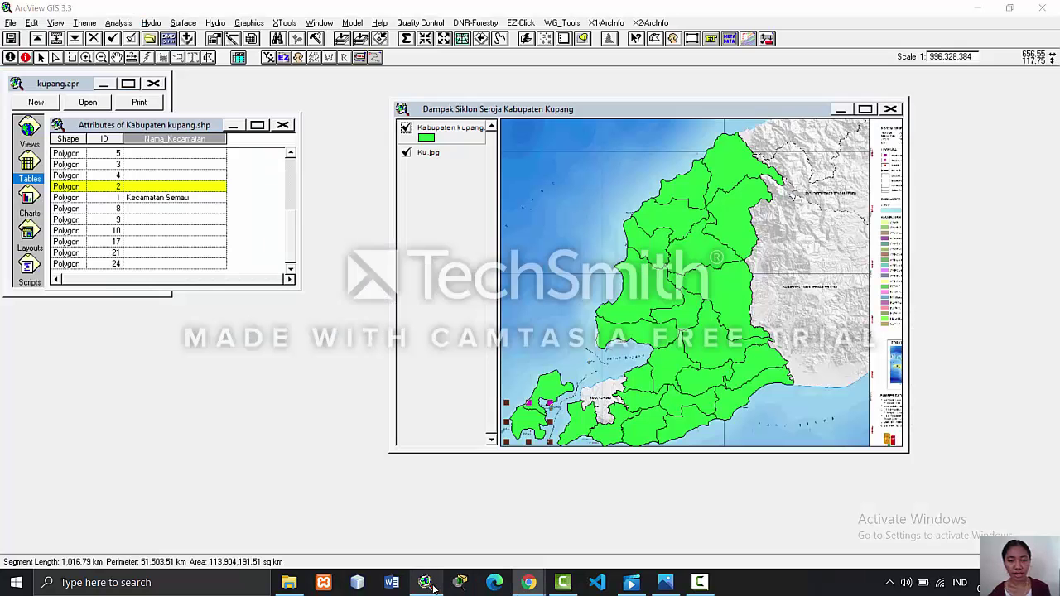
left_click(165, 187)
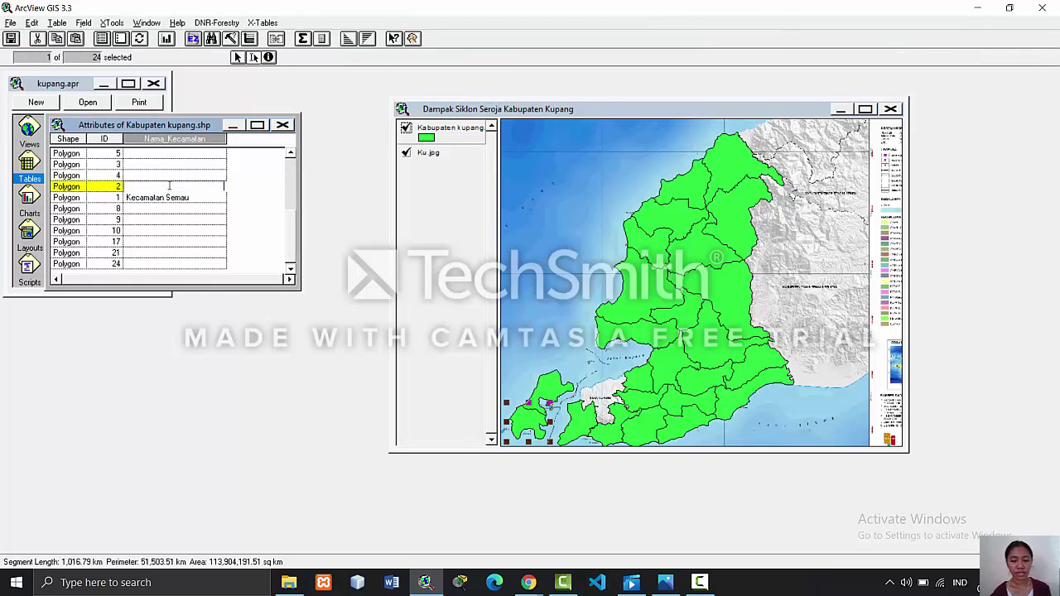
type("Kecamatan")
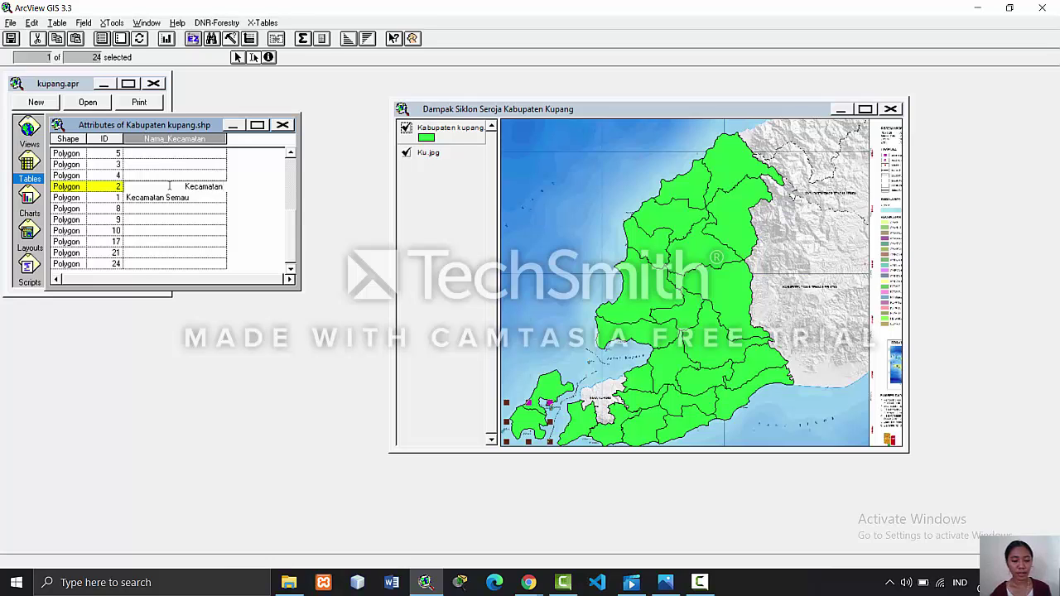
type(" sEMAU")
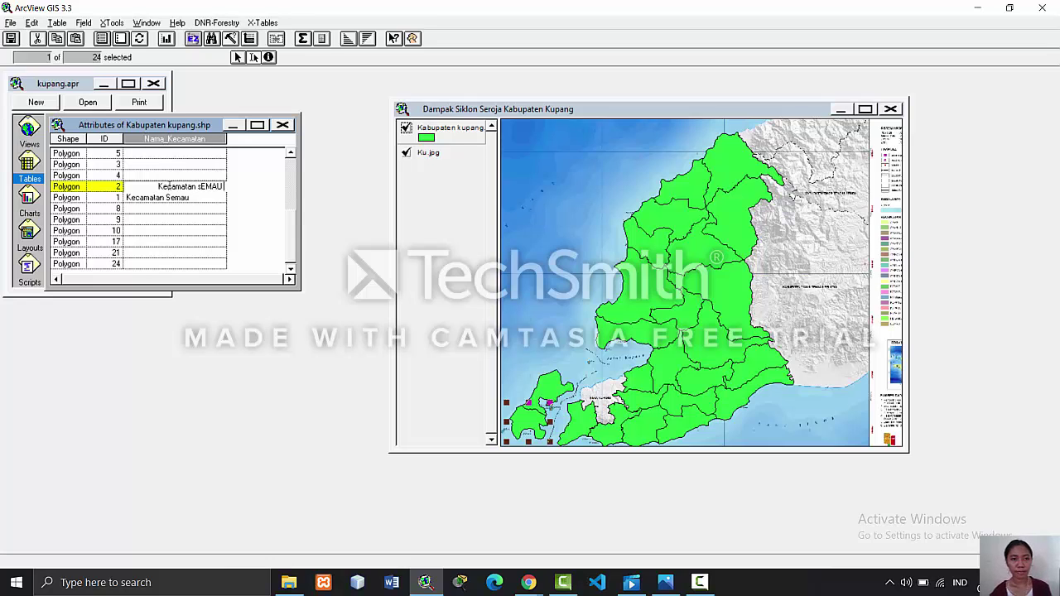
key("BackSpace")
key("BackSpace")
key("BackSpace")
key("BackSpace")
key("BackSpace")
key("BackSpace")
type("Semau")
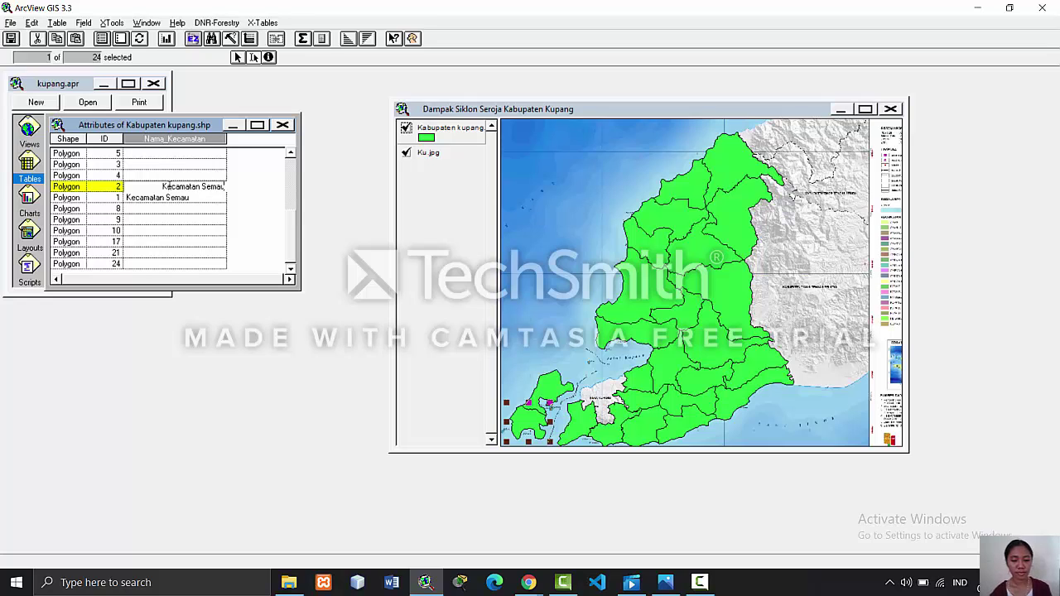
type(" selatan")
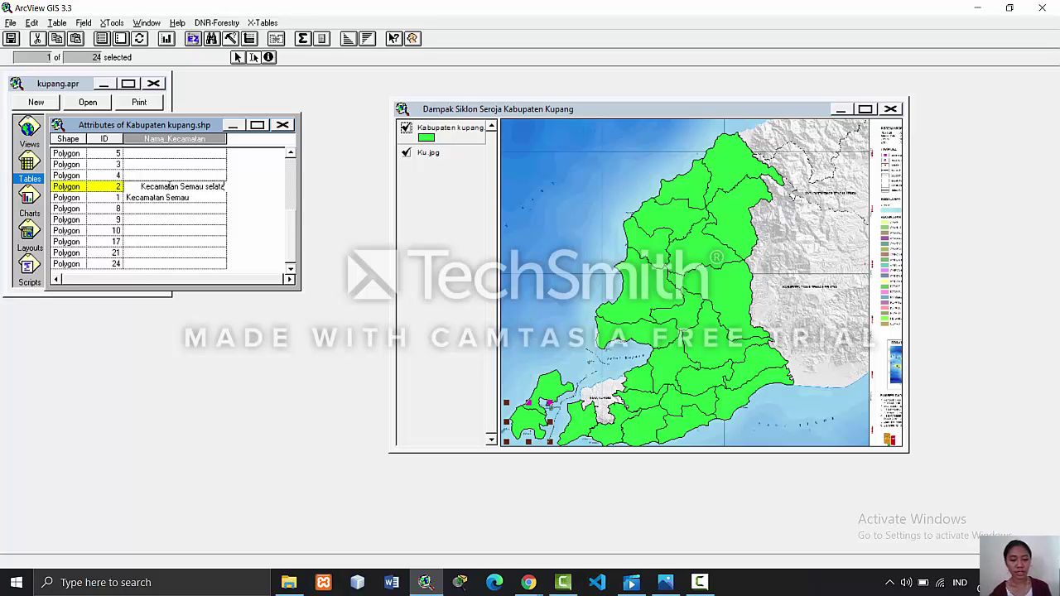
key("BackSpace")
key("BackSpace")
key("BackSpace")
key("BackSpace")
key("BackSpace")
key("BackSpace")
key("BackSpace")
key("BackSpace")
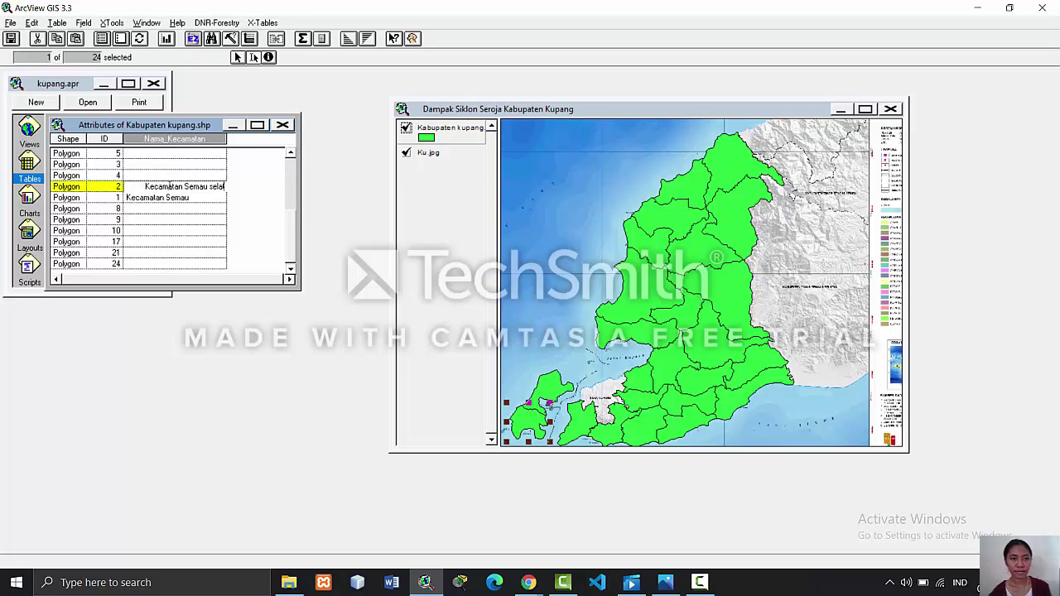
type("S")
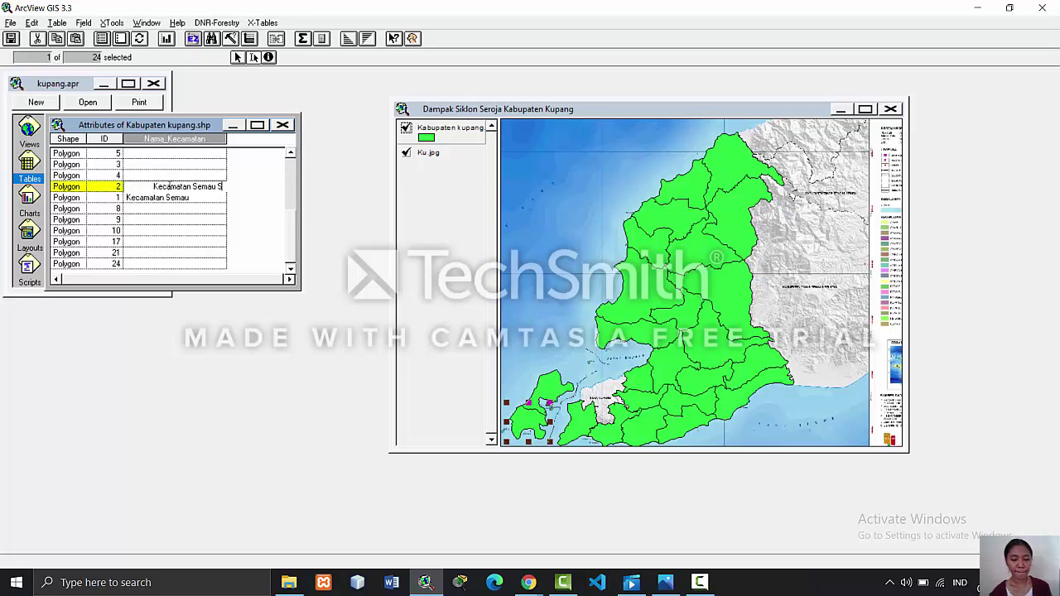
type("elatan")
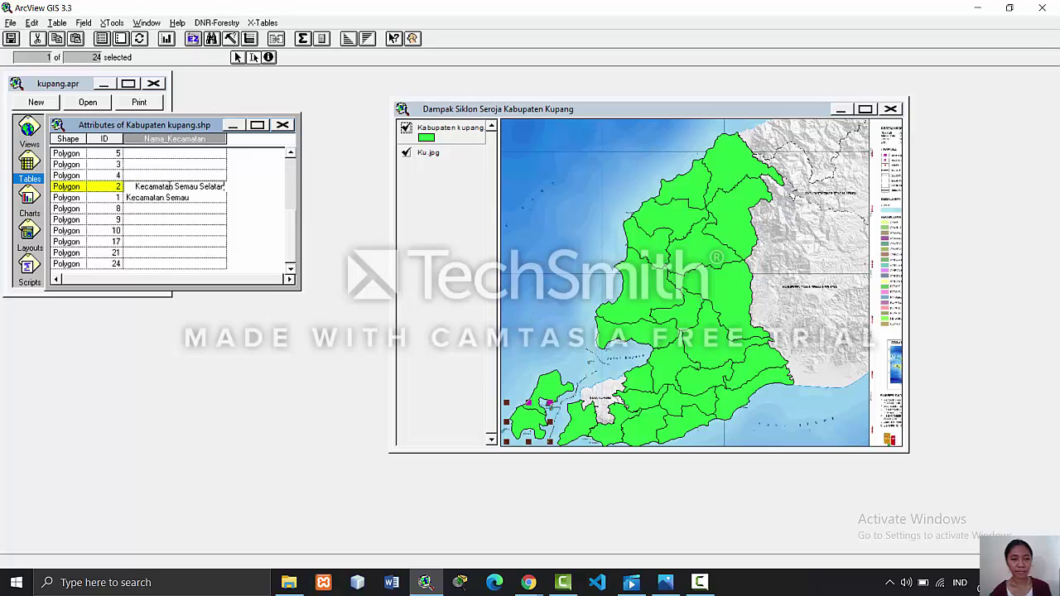
left_click(163, 166)
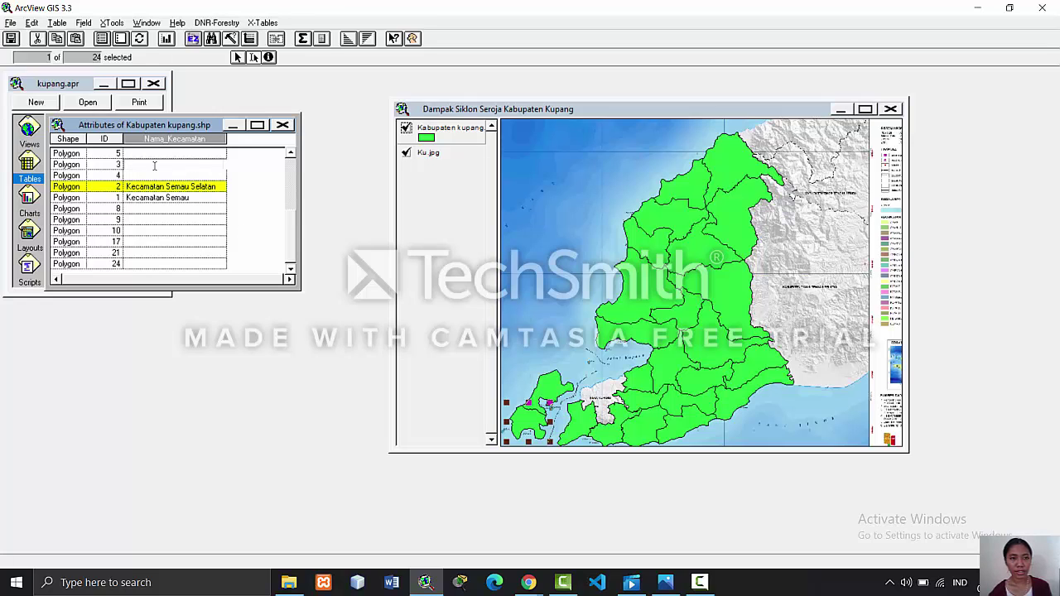
- Select the polygon just west of Kota Kupang, check the KU.jpg map, and enter "Kecamatan Kupang Barat" as its Nama_Kecamatan value
left_click(577, 421)
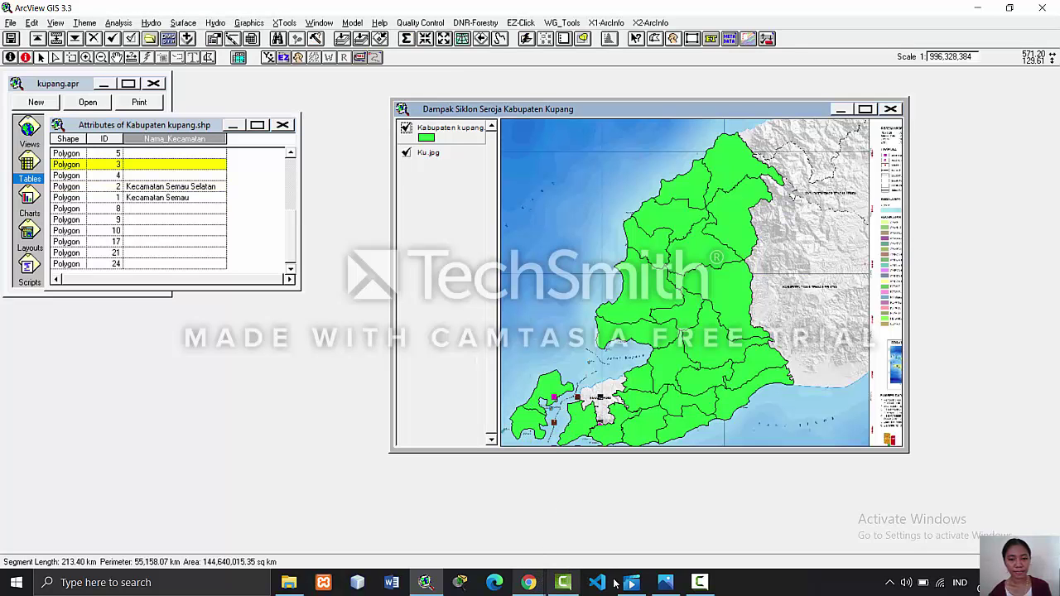
left_click(667, 583)
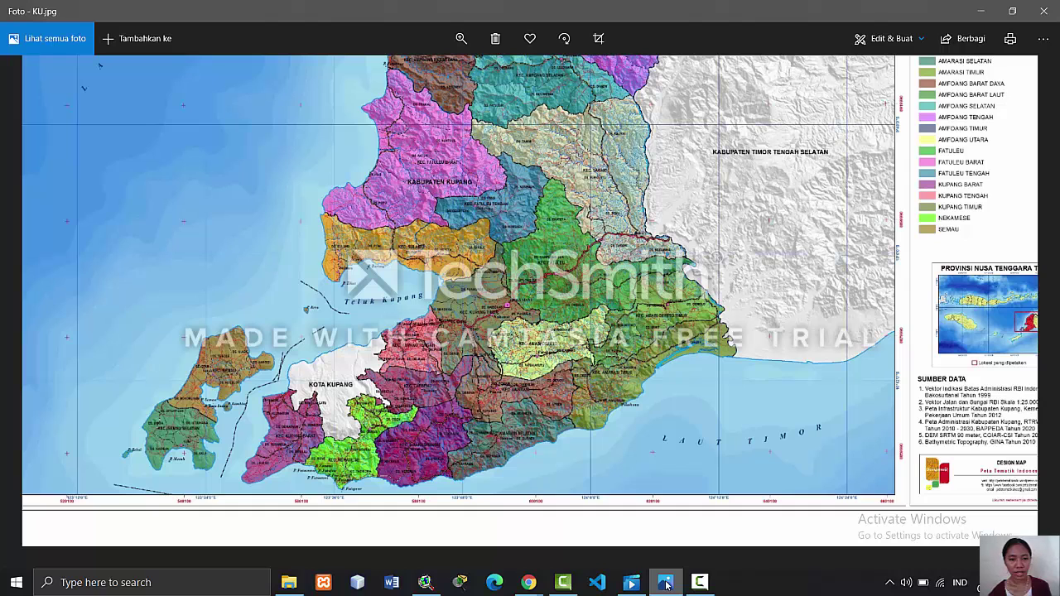
left_click(667, 583)
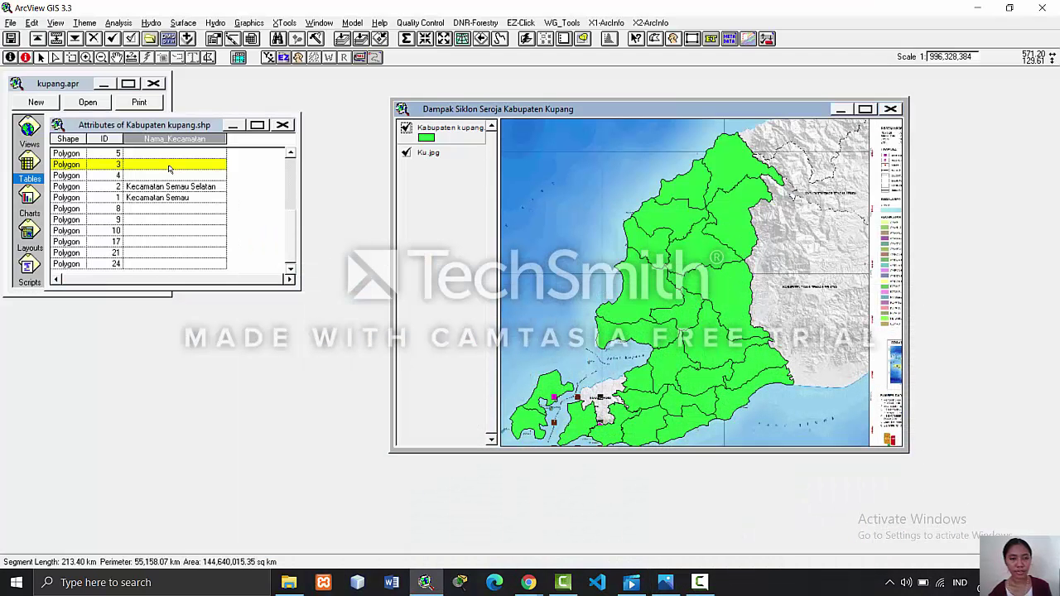
left_click(212, 171)
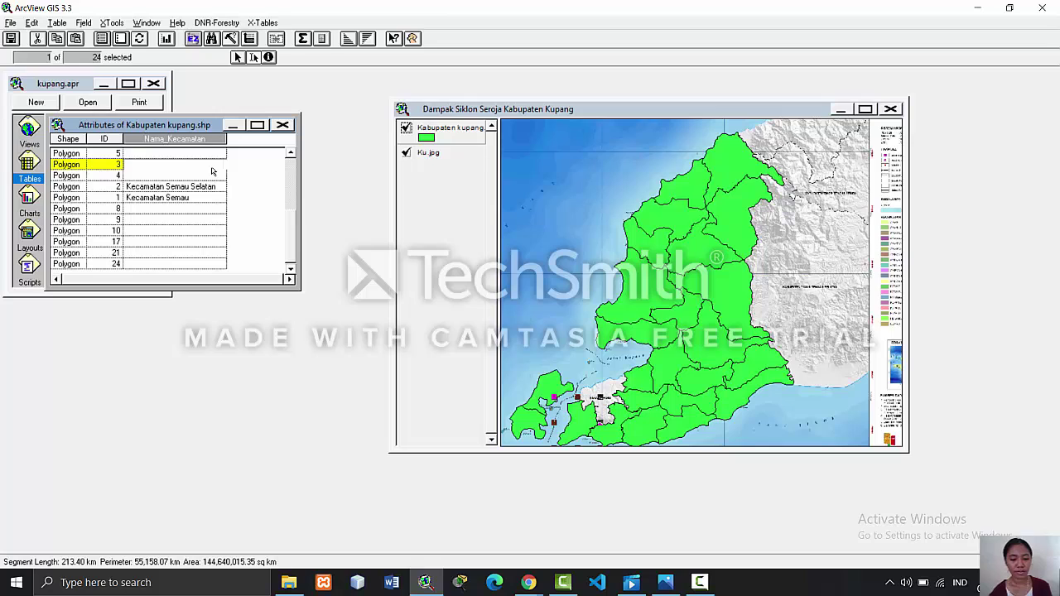
type("Kecamatan K")
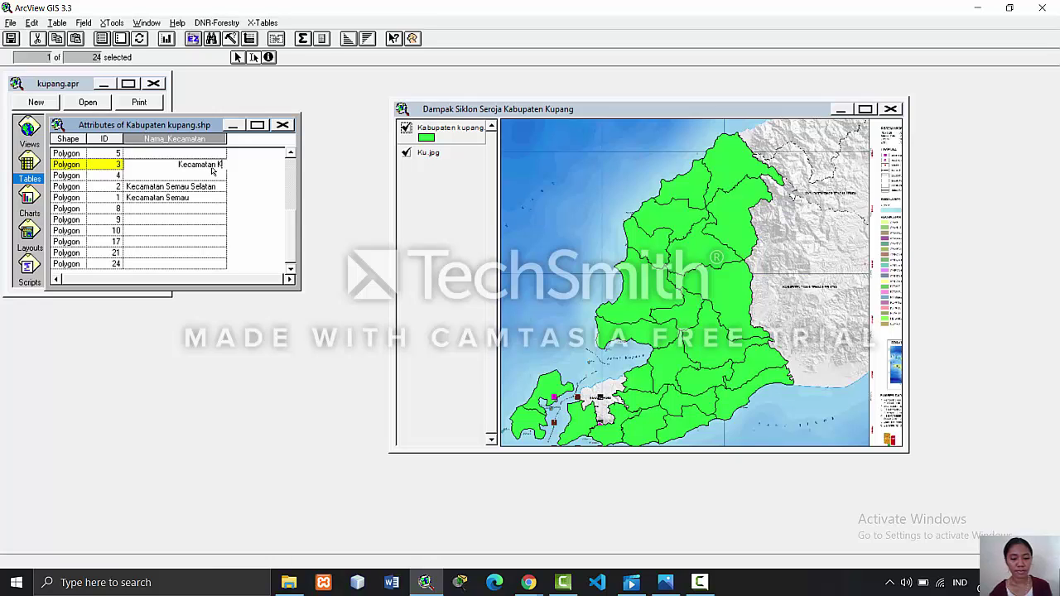
type("upang")
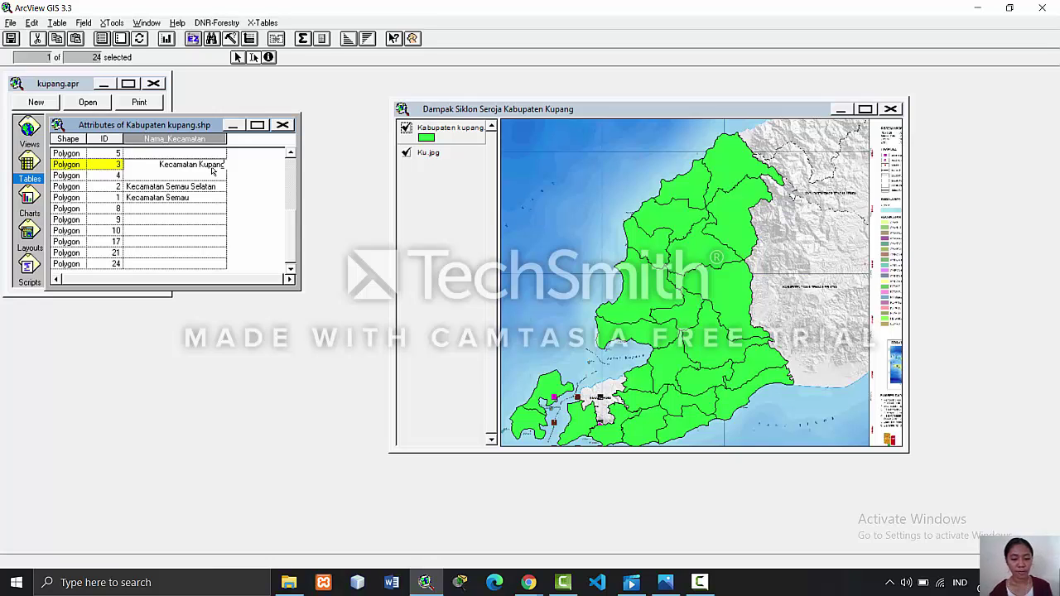
type(" Barat")
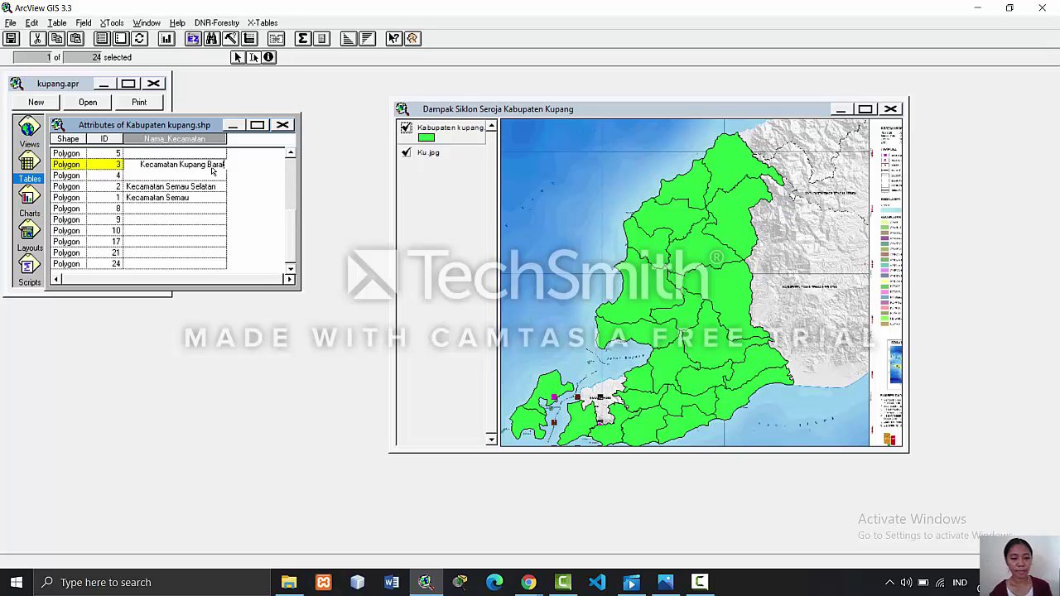
- Select the polygon south of Kota Kupang and look up its district name on the KU.jpg map in Photos
left_click(611, 441)
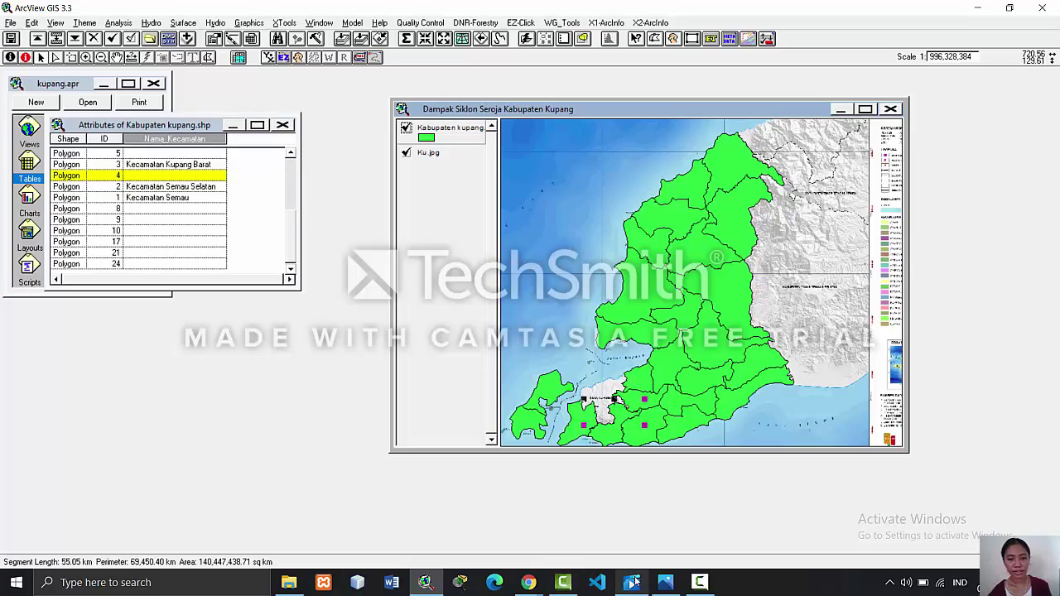
left_click(653, 583)
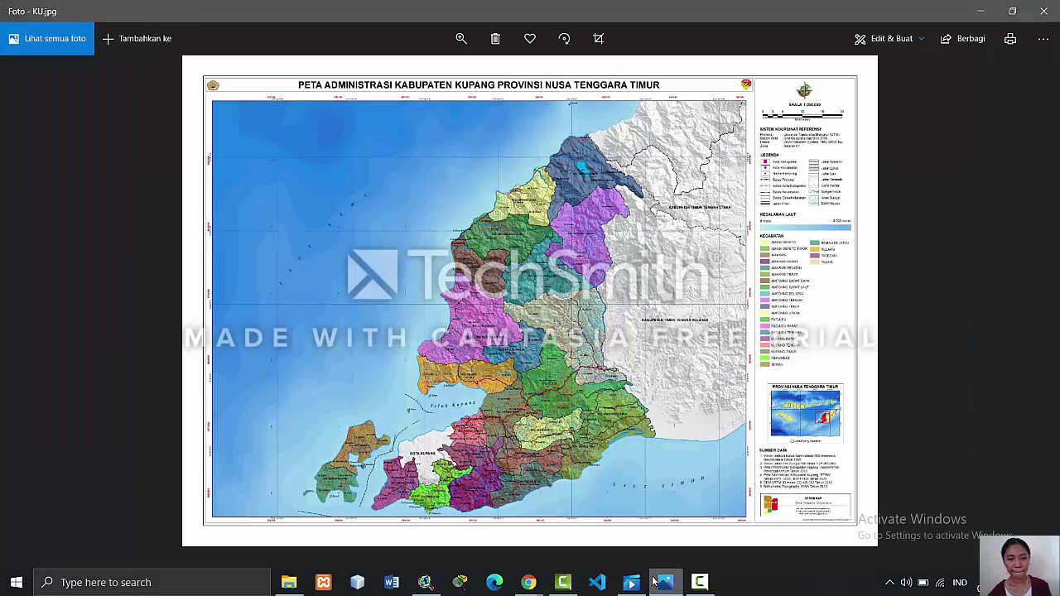
left_click(466, 50)
left_click_drag(406, 76, 440, 76)
scroll(448, 367, "down", 5)
left_click_drag(423, 340, 498, 166)
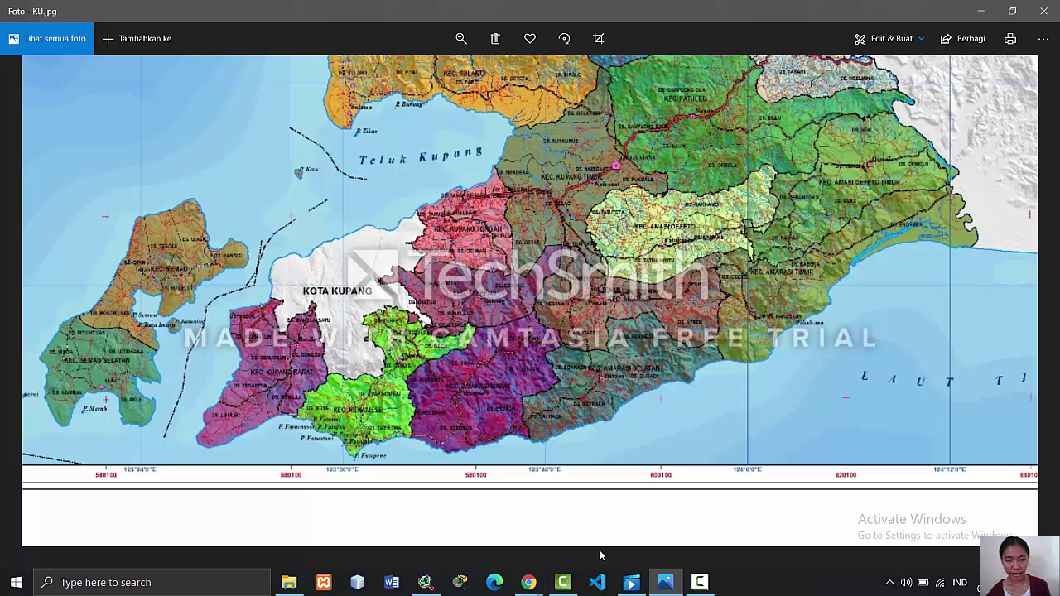
- Back in ArcView, enter "Kecamatan Nekmese" as the Nama_Kecamatan value of the record with ID 4
left_click(425, 582)
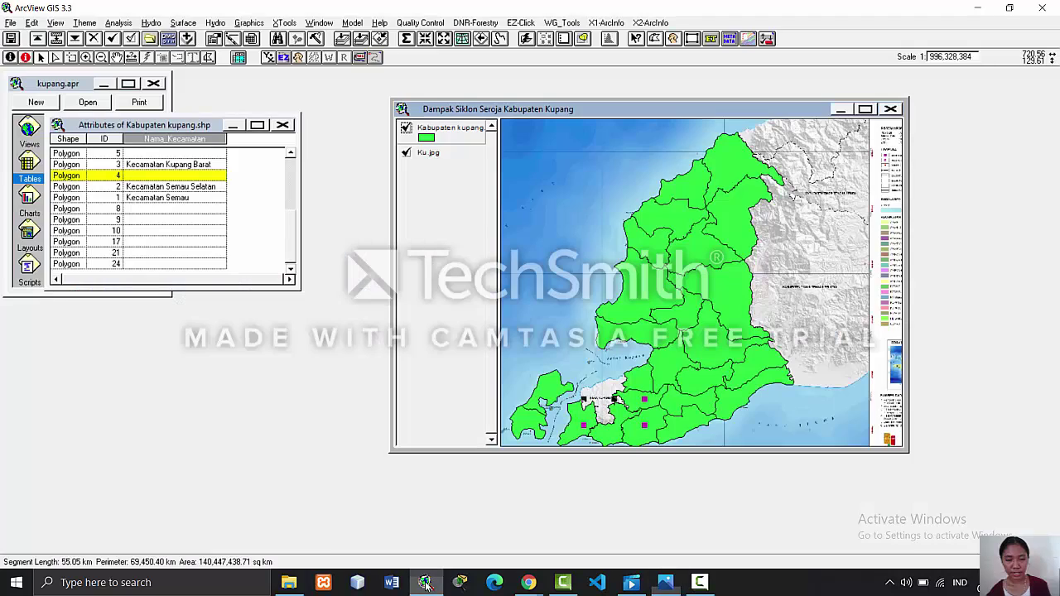
left_click(192, 176)
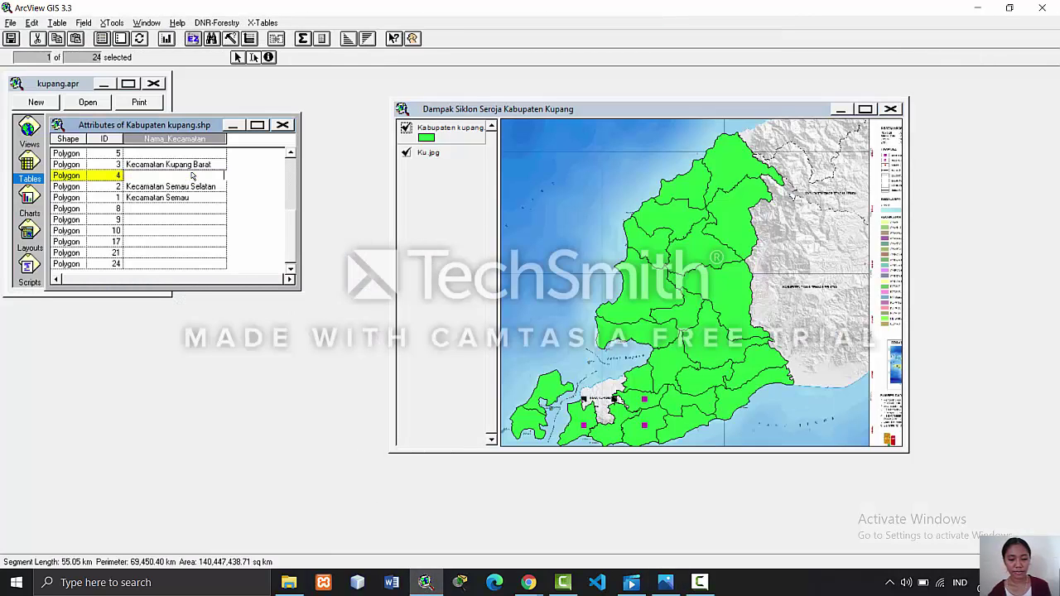
type("Kecamatan")
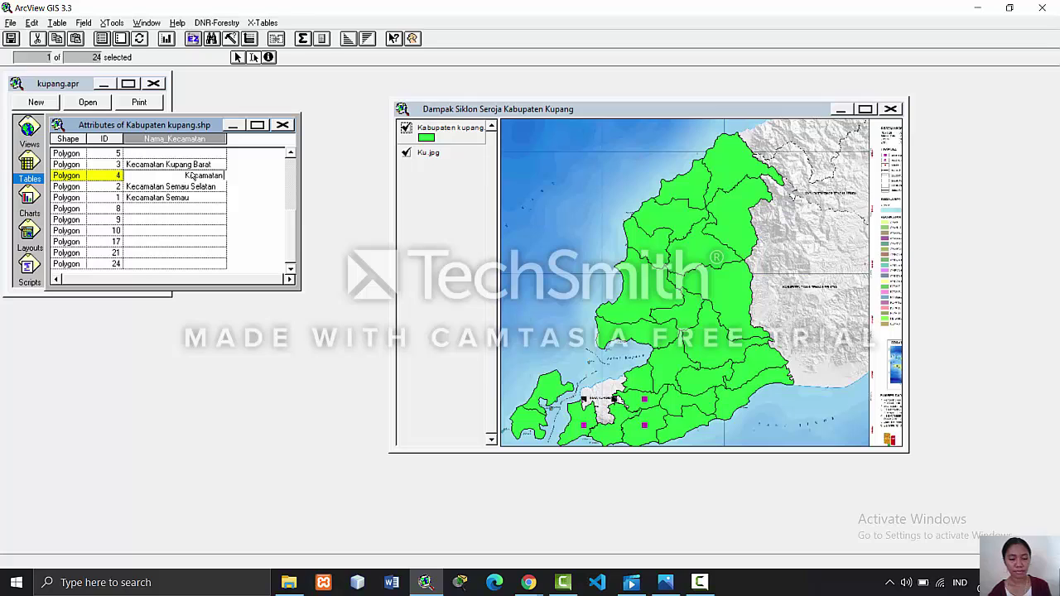
type(" Nekmese")
mouse_move(528, 582)
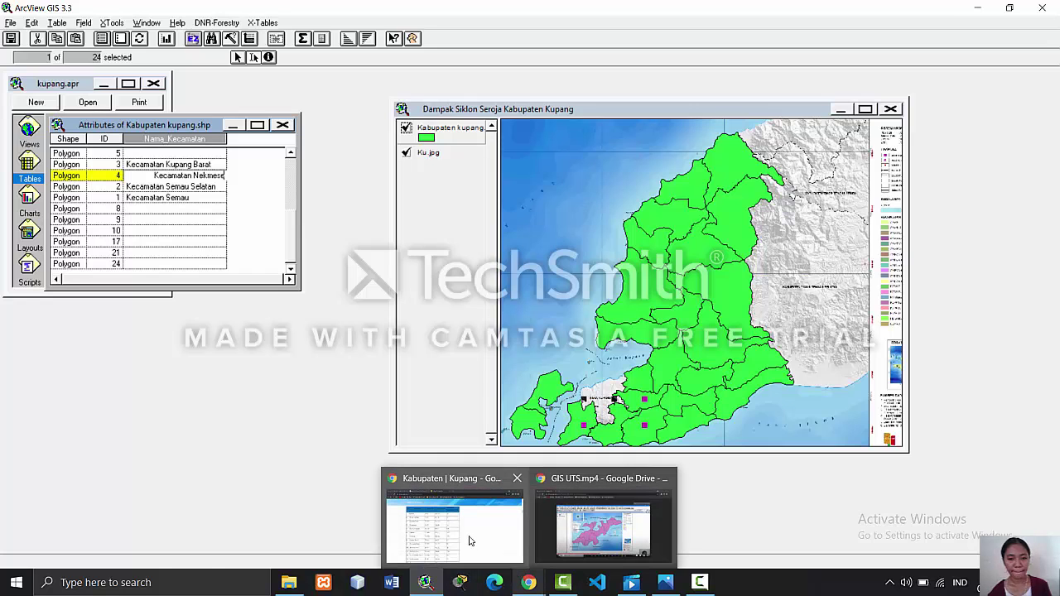
mouse_move(469, 541)
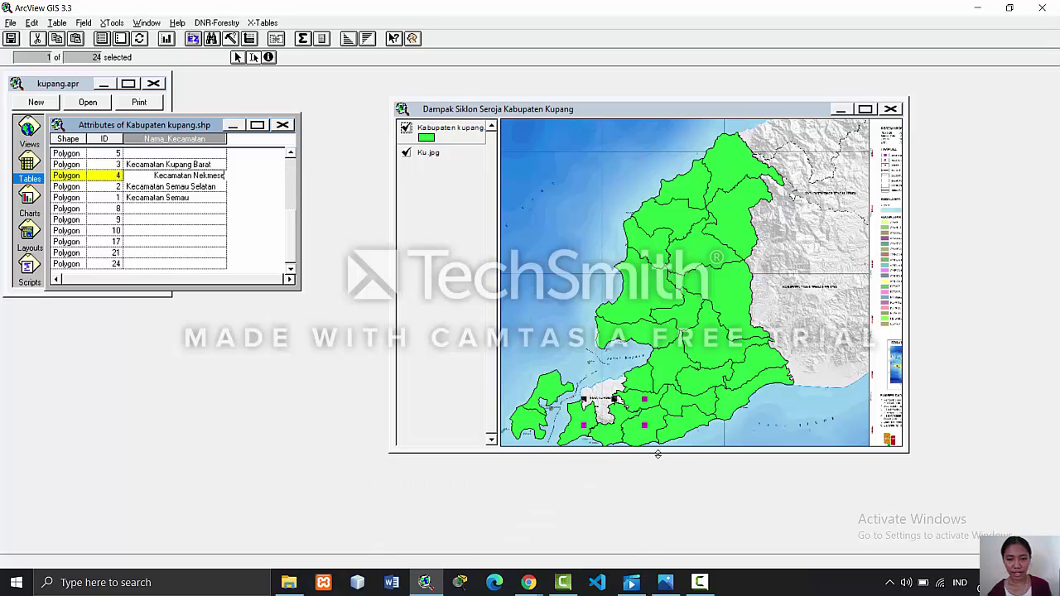
- Check the southern districts on the KU.jpg map, then go through the southern polygons eastward and select the one with ID 5
left_click(612, 441)
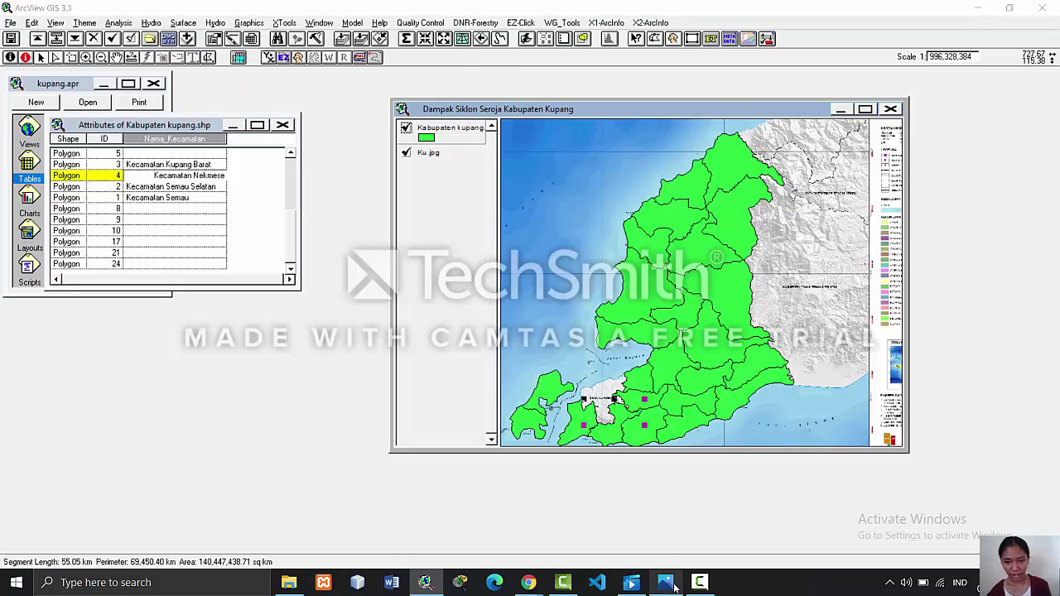
left_click(667, 582)
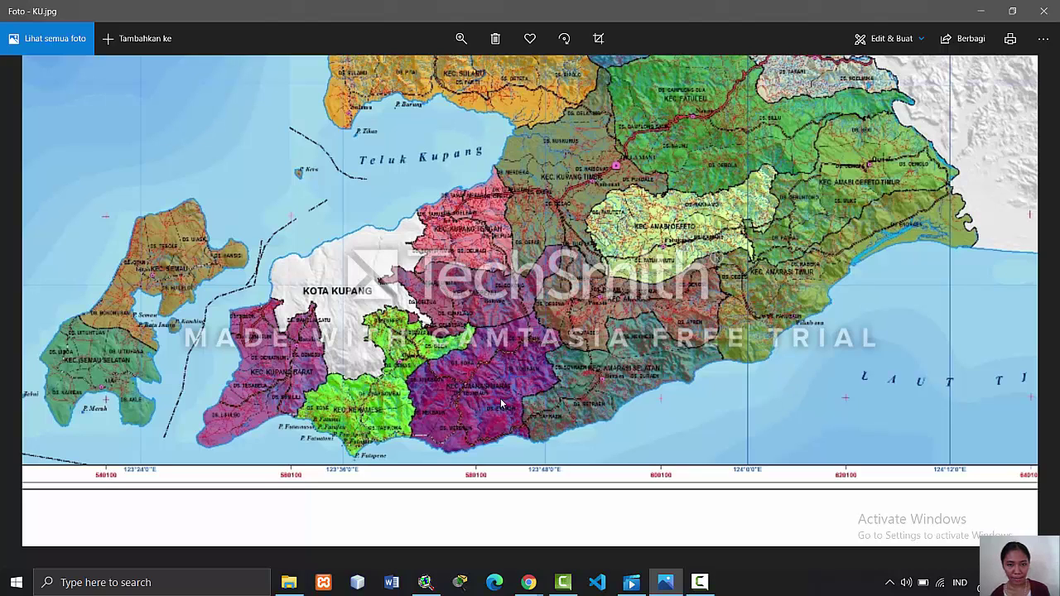
left_click(426, 581)
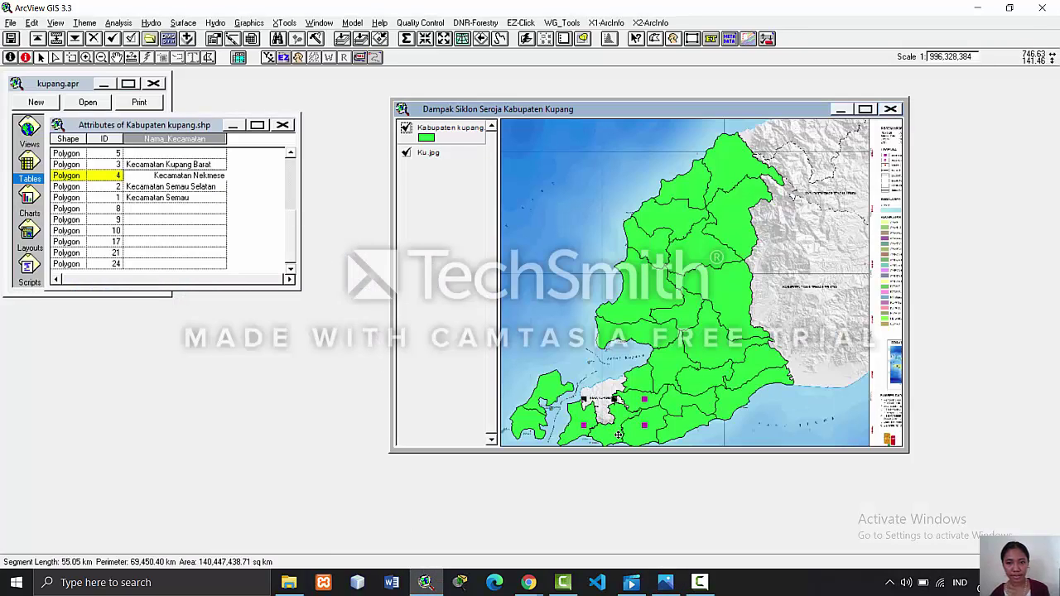
left_click(577, 434)
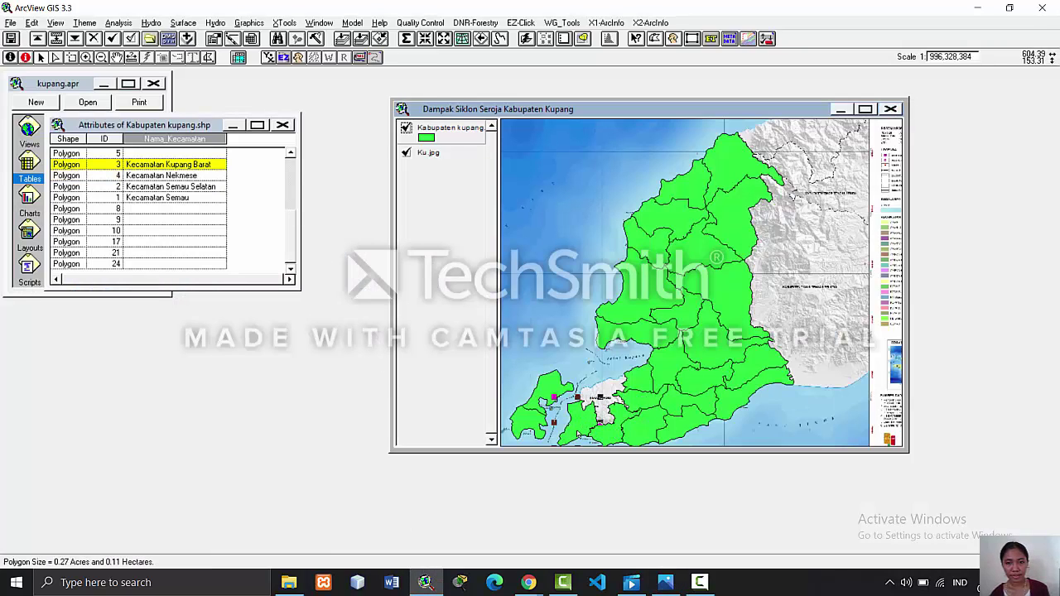
left_click(608, 436)
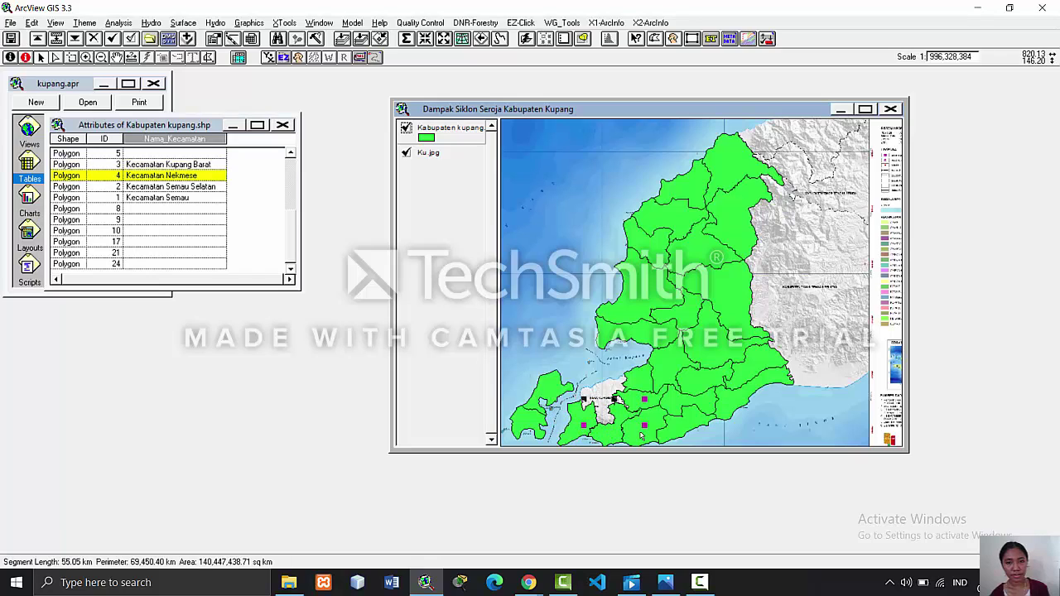
left_click(640, 436)
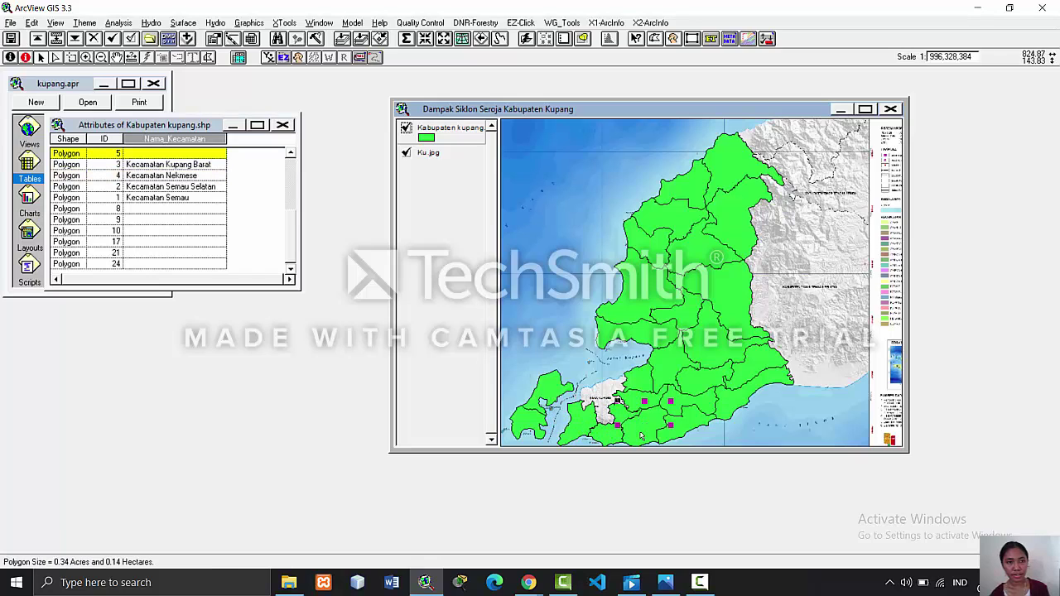
- Enter "Kecamatan Amarasi Barat" as the Nama_Kecamatan value of the record with ID 5
left_click(216, 156)
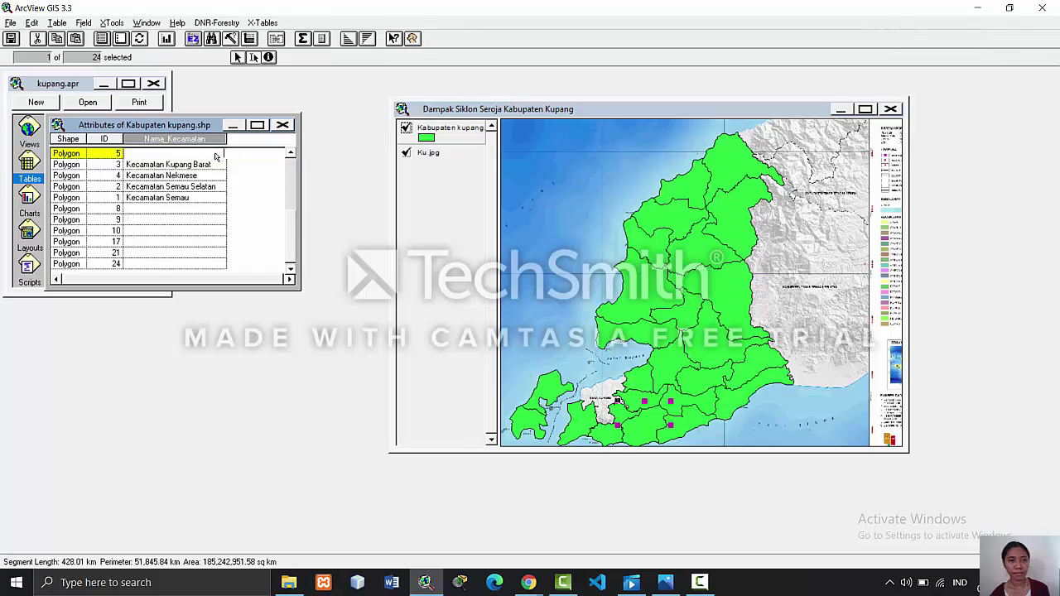
type("Kecamatan")
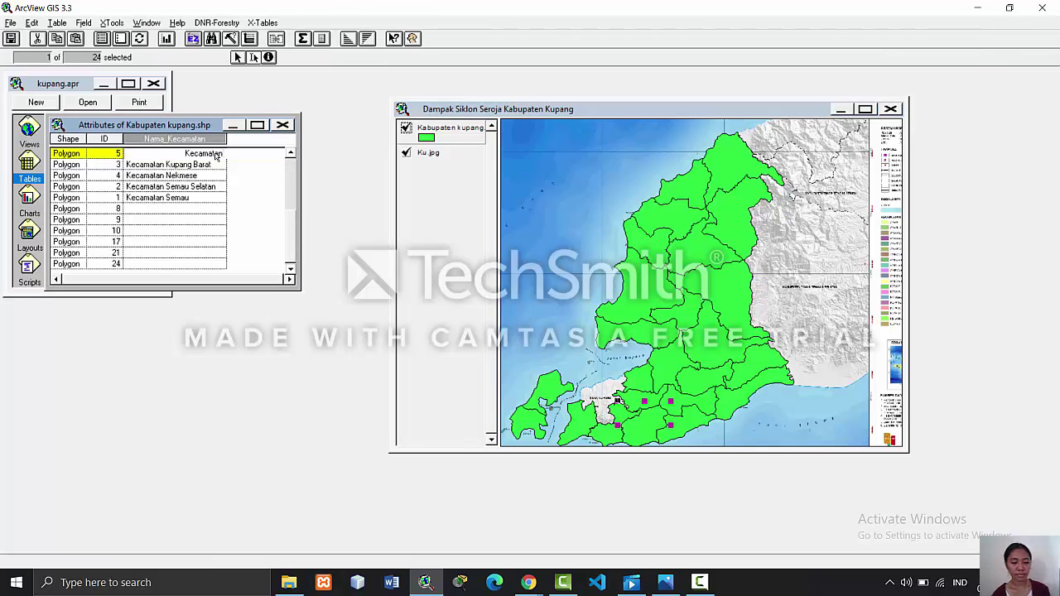
type(" aMARASI")
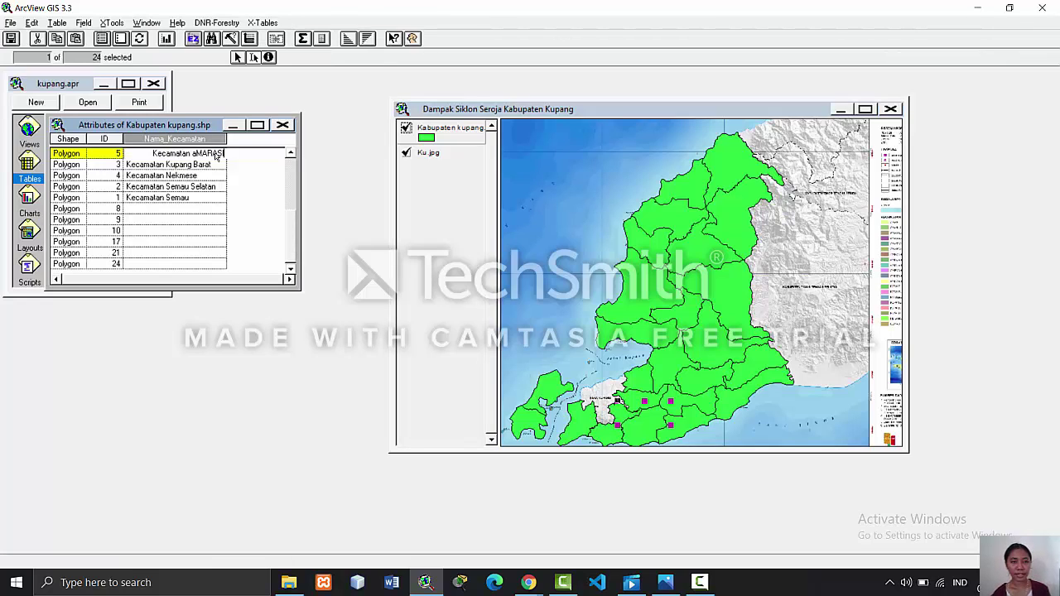
key("BackSpace")
key("BackSpace")
key("BackSpace")
key("BackSpace")
key("BackSpace")
key("BackSpace")
key("BackSpace")
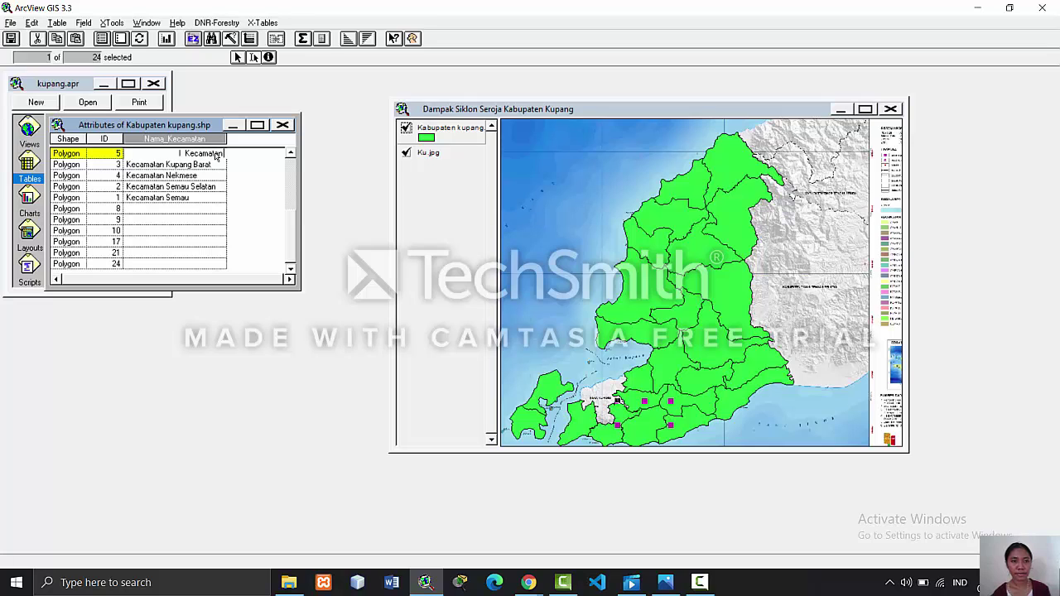
type("Amaras")
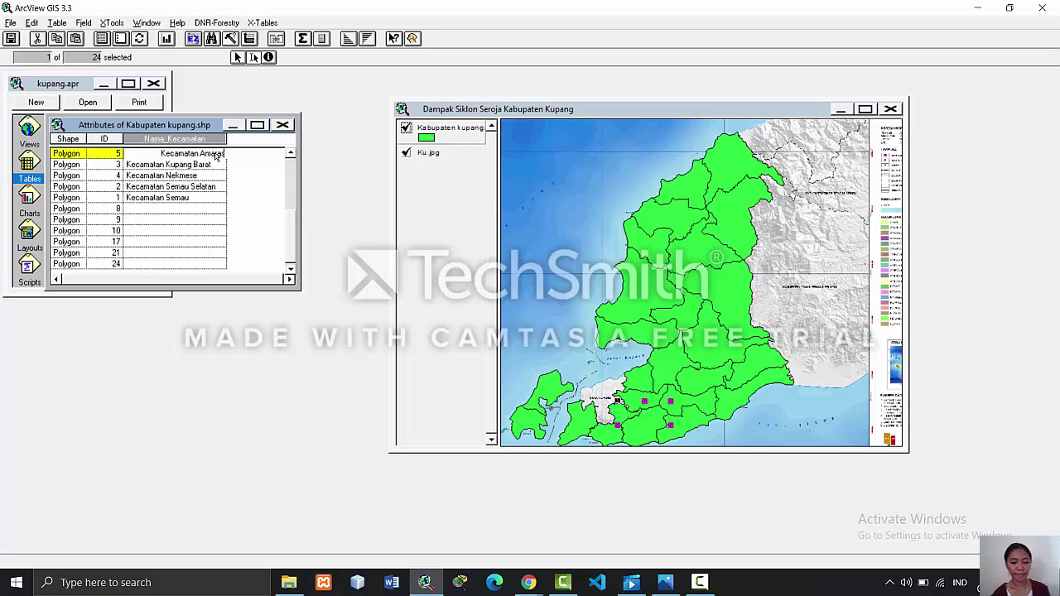
type("i Barat")
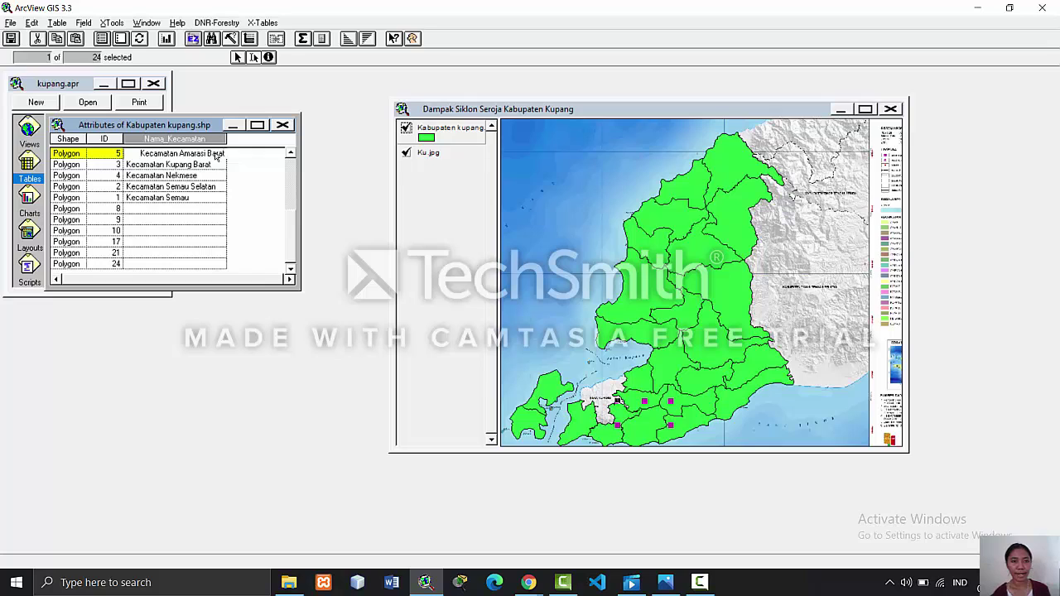
- Select the southern coastal polygon with ID 6, just east of the Amarasi Barat polygon, and check its district name on the KU.jpg map in Photos
left_click(651, 435)
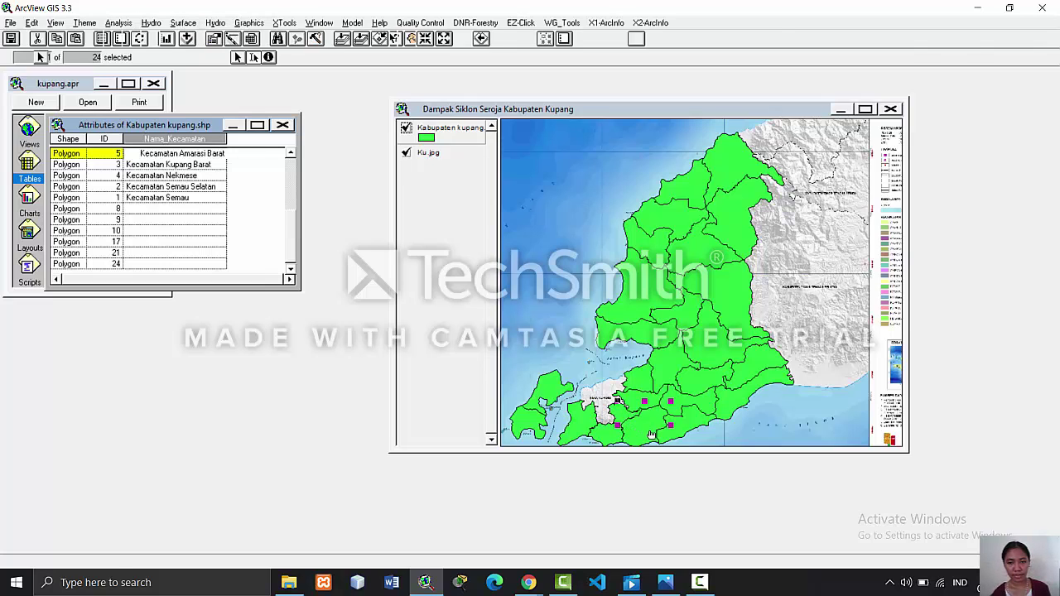
left_click(644, 432)
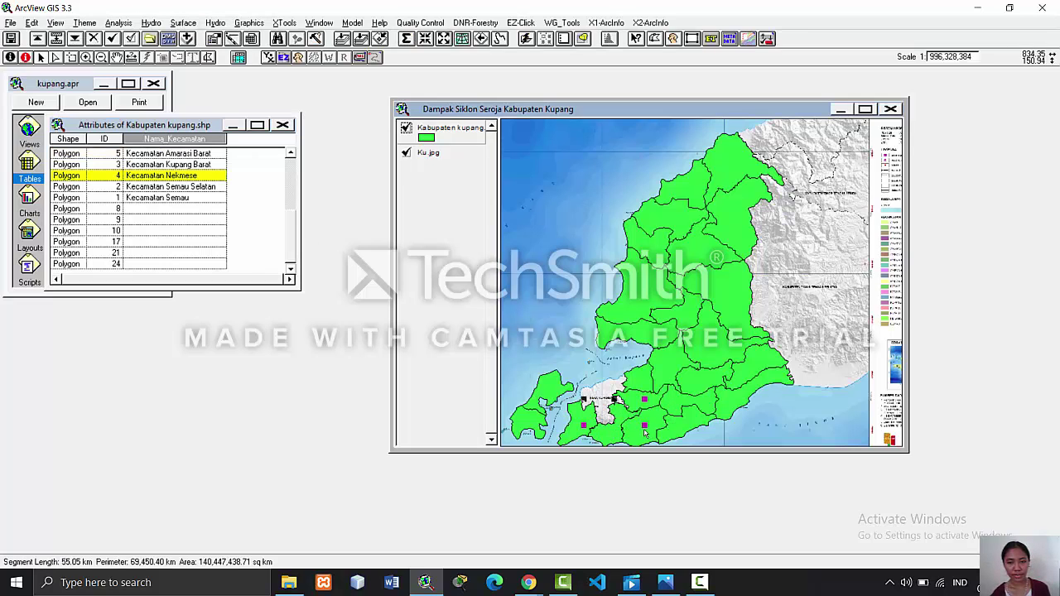
double_click(644, 431)
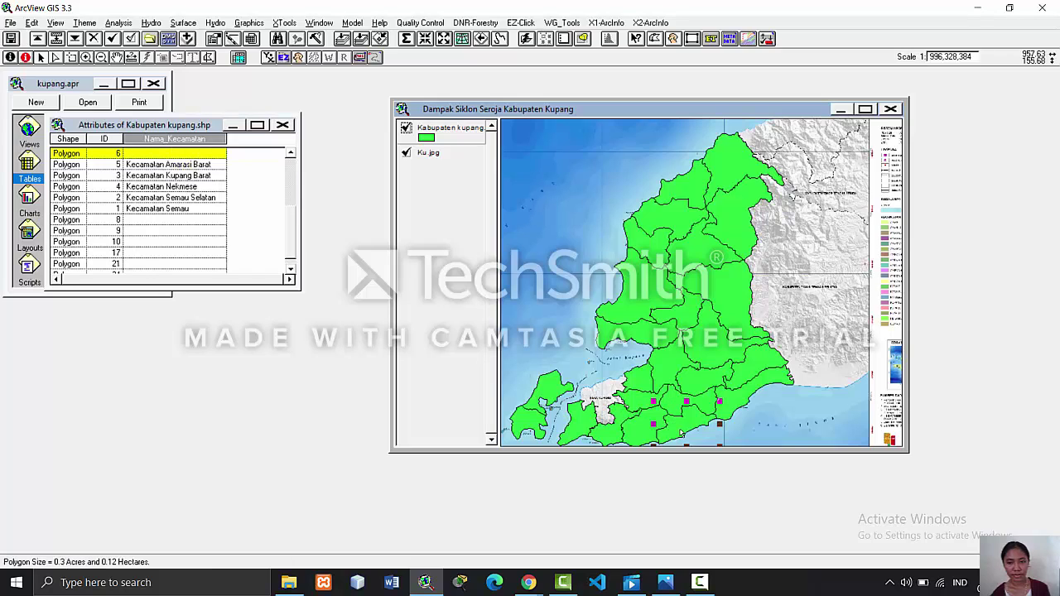
left_click(681, 433)
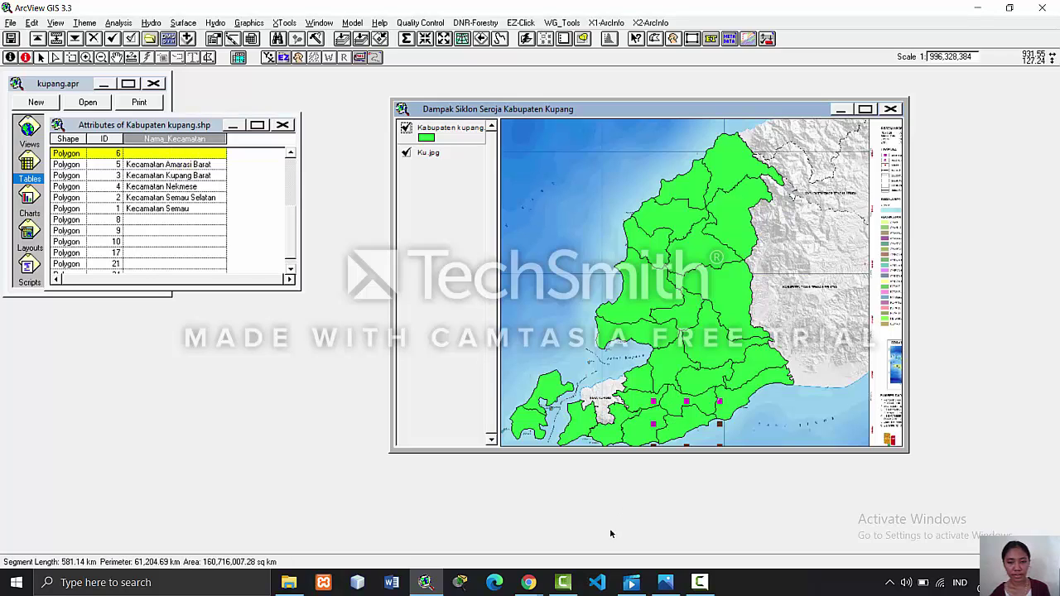
left_click(665, 582)
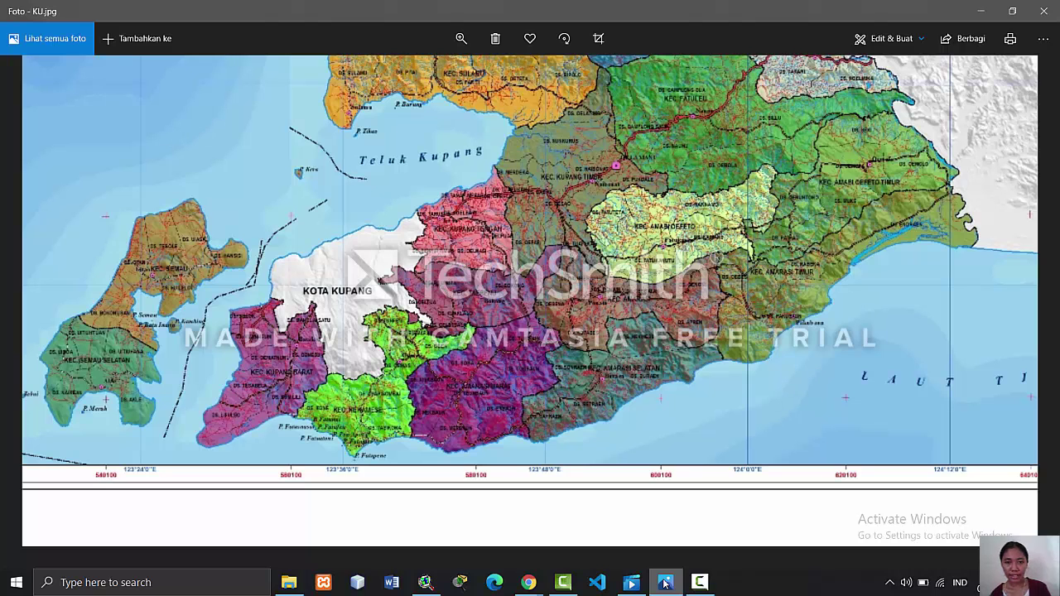
left_click(665, 582)
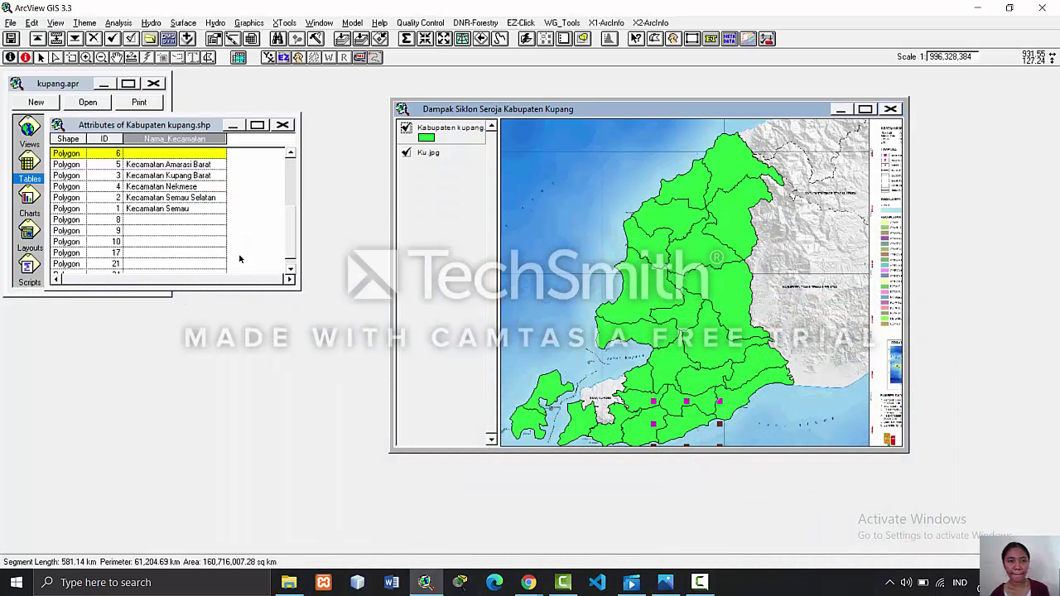
- Enter "Kecamatan Amarasi Selatan" as the Nama_Kecamatan value of the record with ID 6
left_click(215, 157)
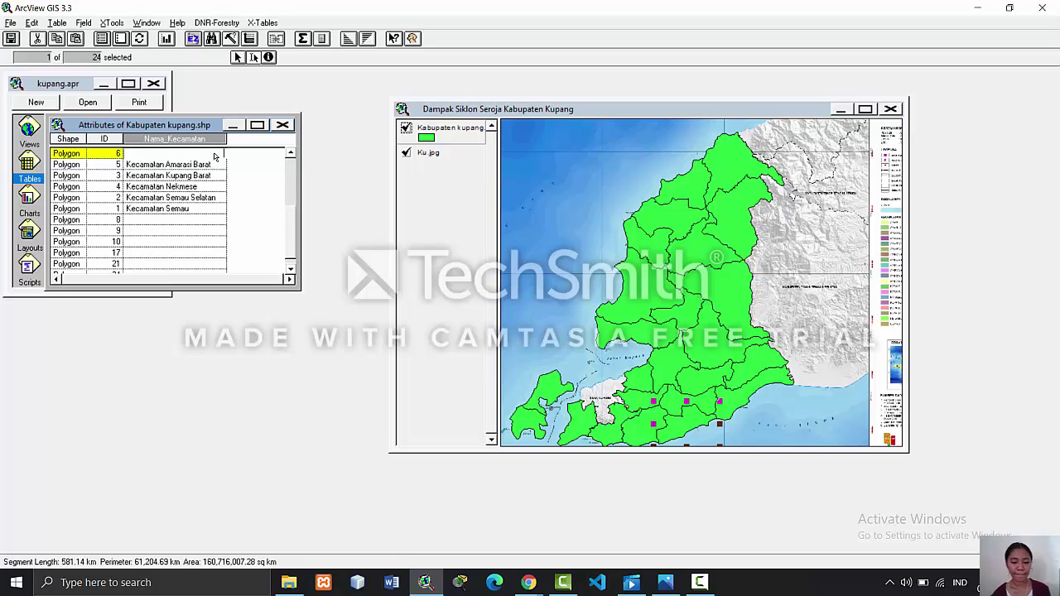
type("Kecamatan")
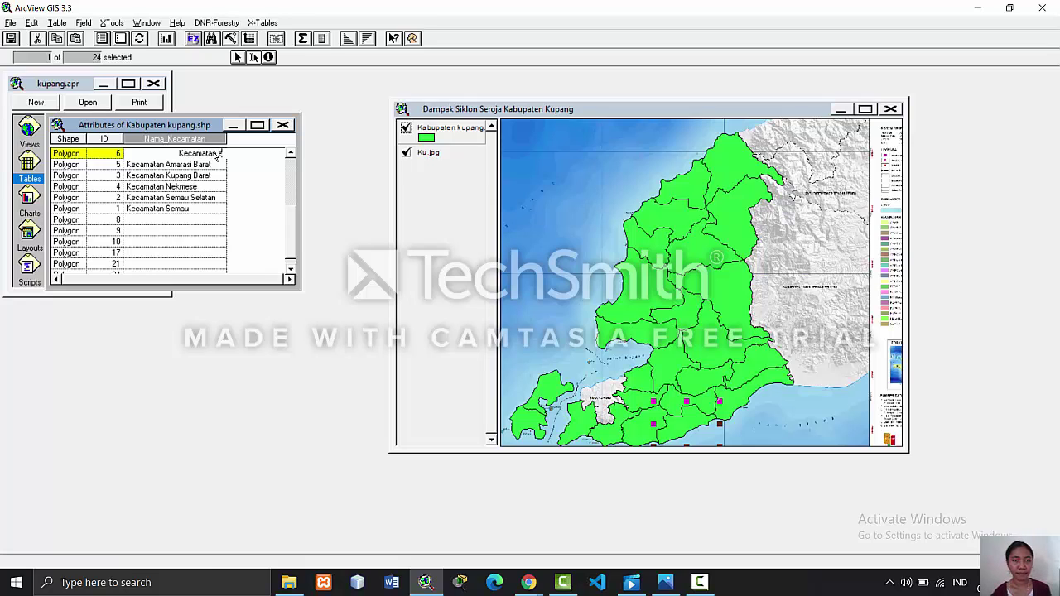
type(" Amarasi")
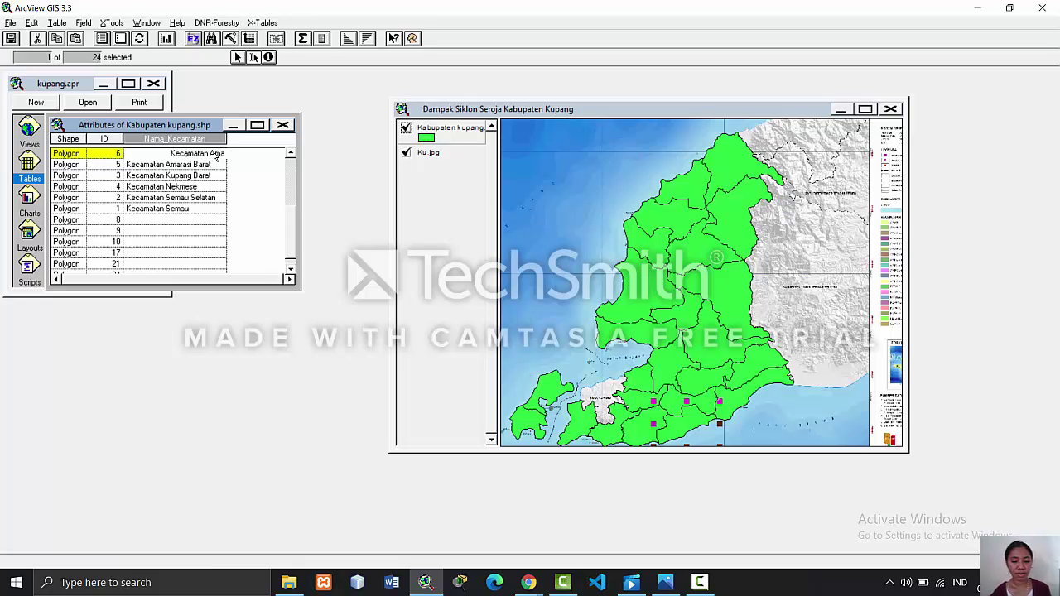
type(" Selatan")
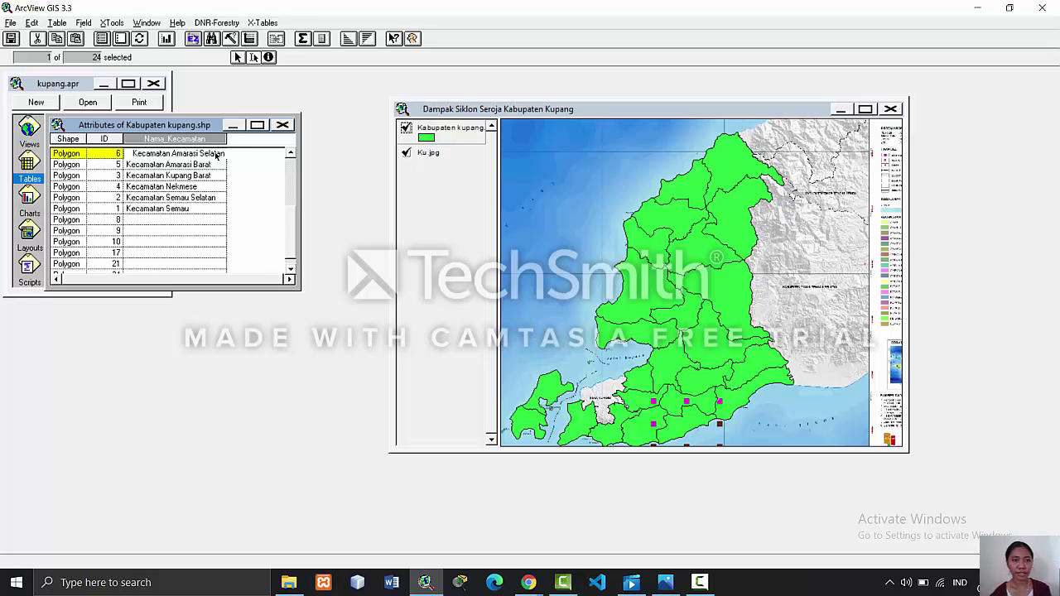
- Select the polygon with ID 8 southeast of Kota Kupang and look up its district name on the KU.jpg map and in Chrome's Kabupaten Kupang district table
left_click(640, 424)
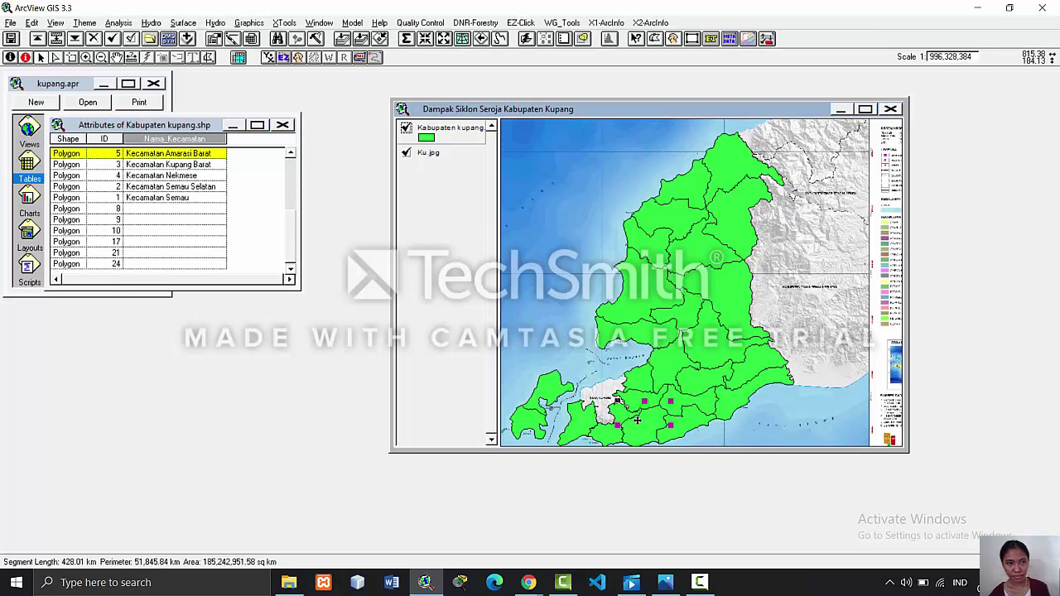
double_click(631, 408)
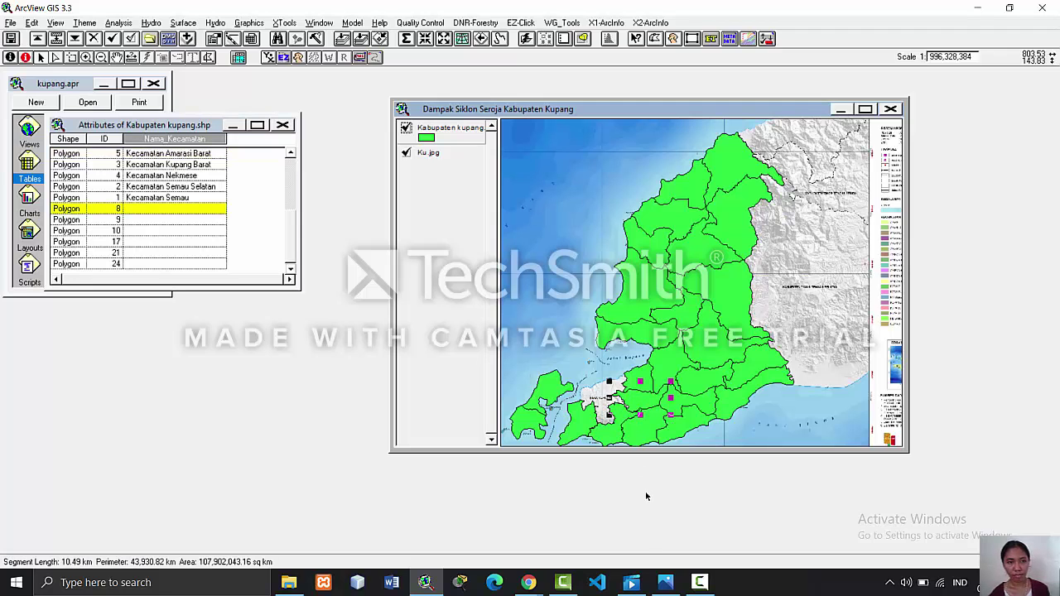
left_click(665, 582)
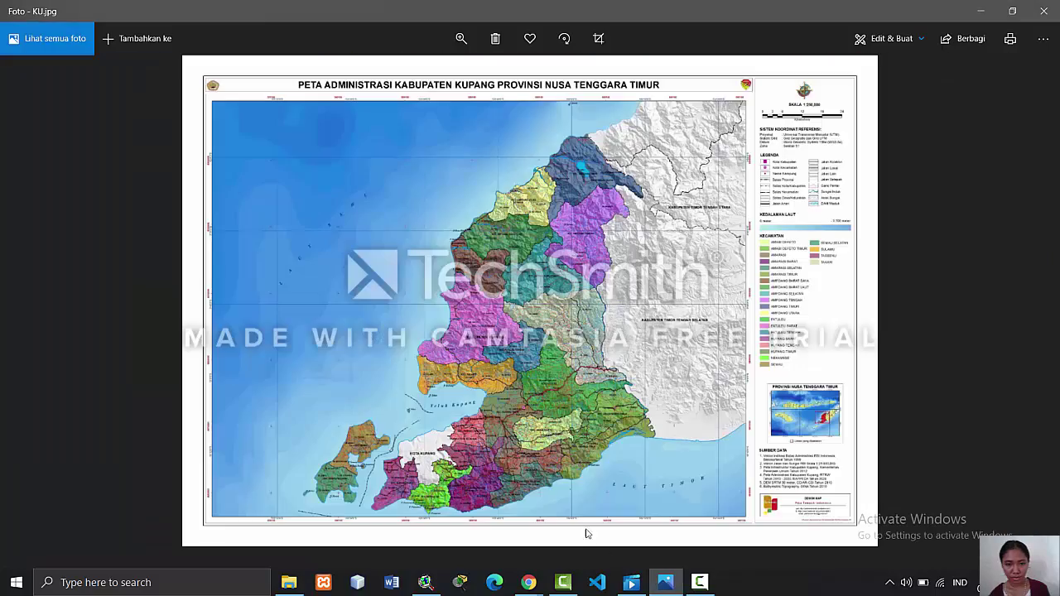
left_click(461, 38)
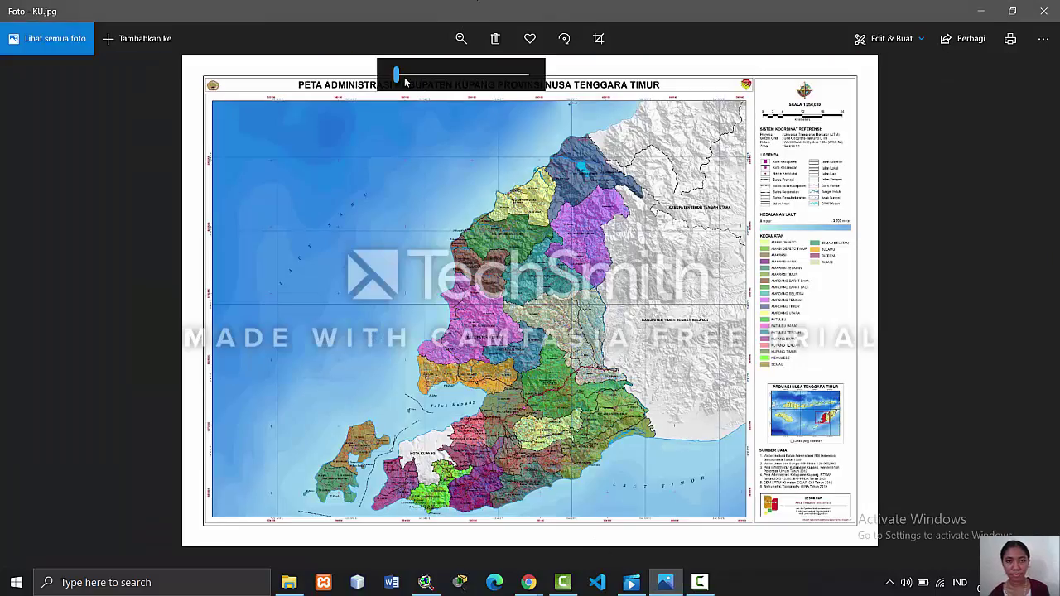
left_click(438, 77)
scroll(472, 76, "down", 3)
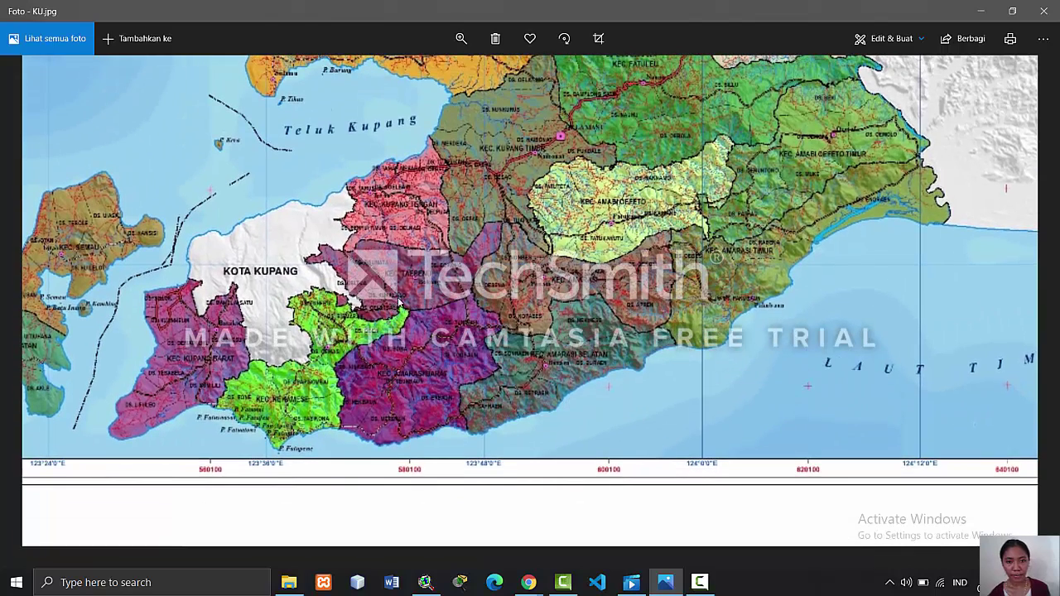
mouse_move(525, 582)
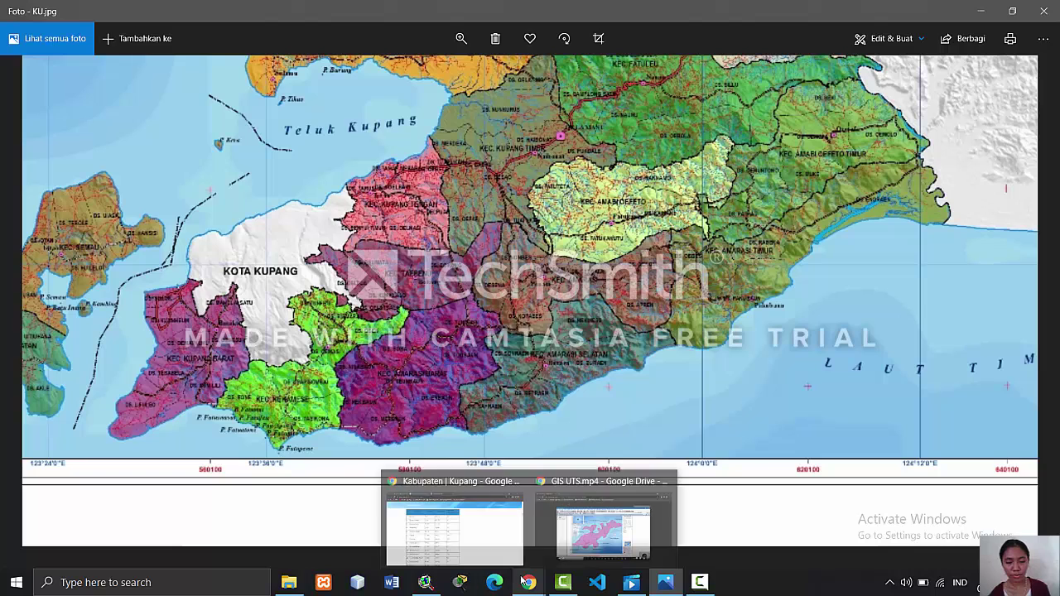
left_click(454, 531)
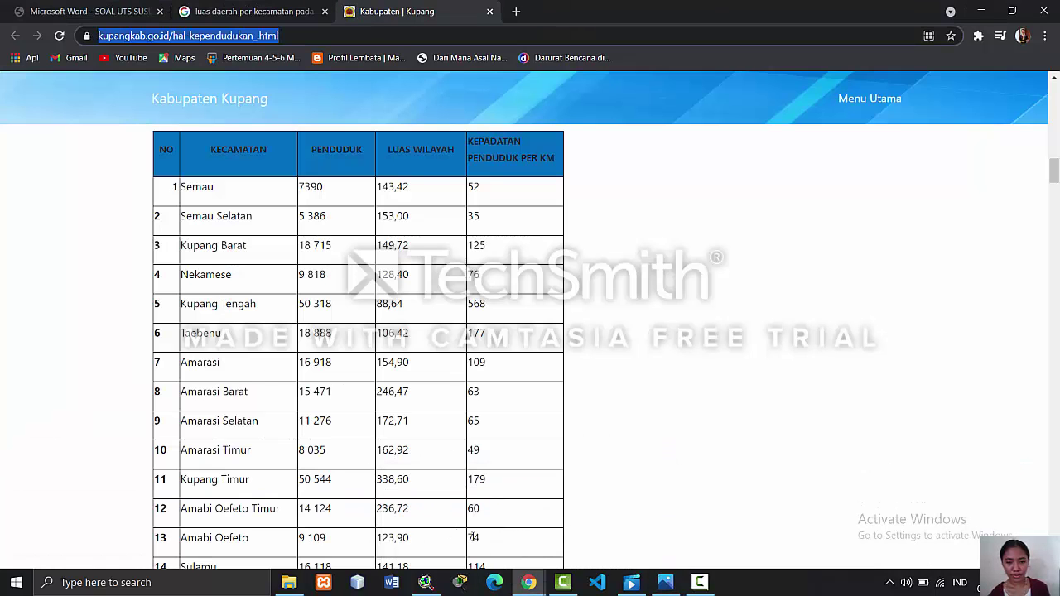
- Back in ArcView, enter "Kecamatan Taebeni" as the Nama_Kecamatan value of the record with ID 8
left_click(426, 582)
left_click(196, 212)
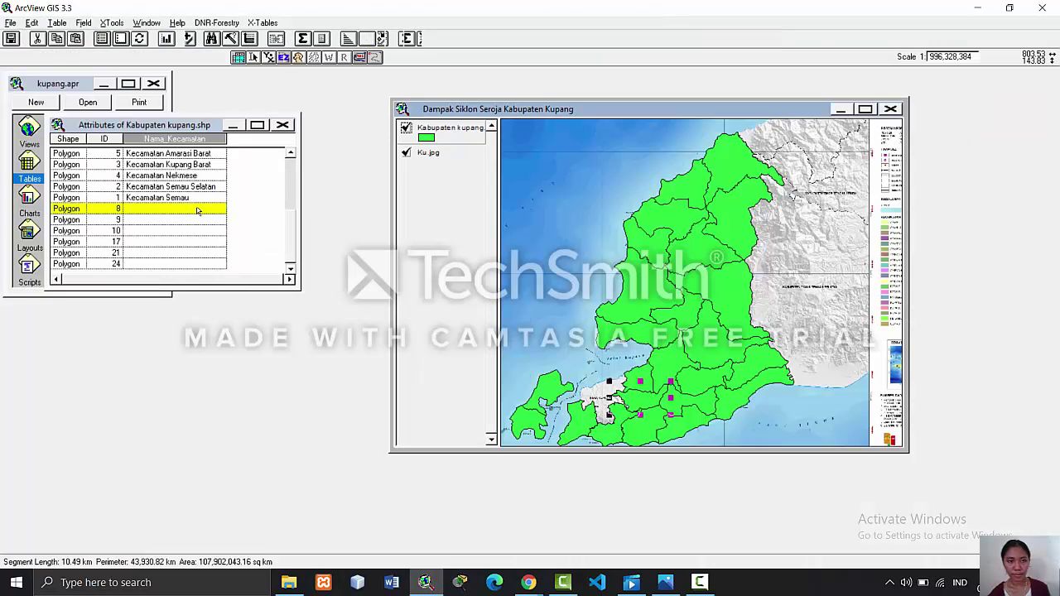
type("Kecamatan")
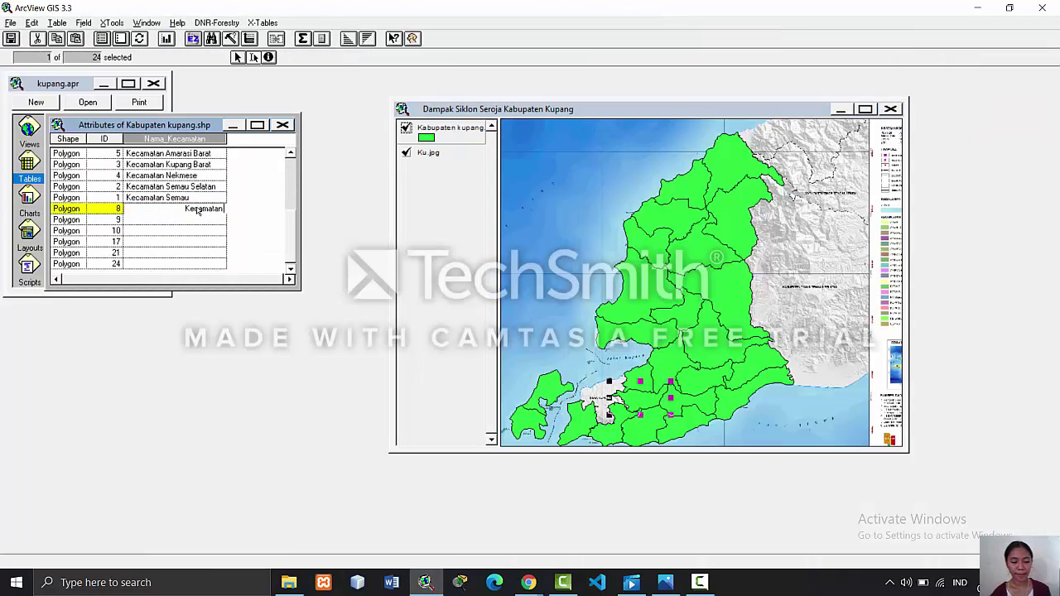
type(" Taeben")
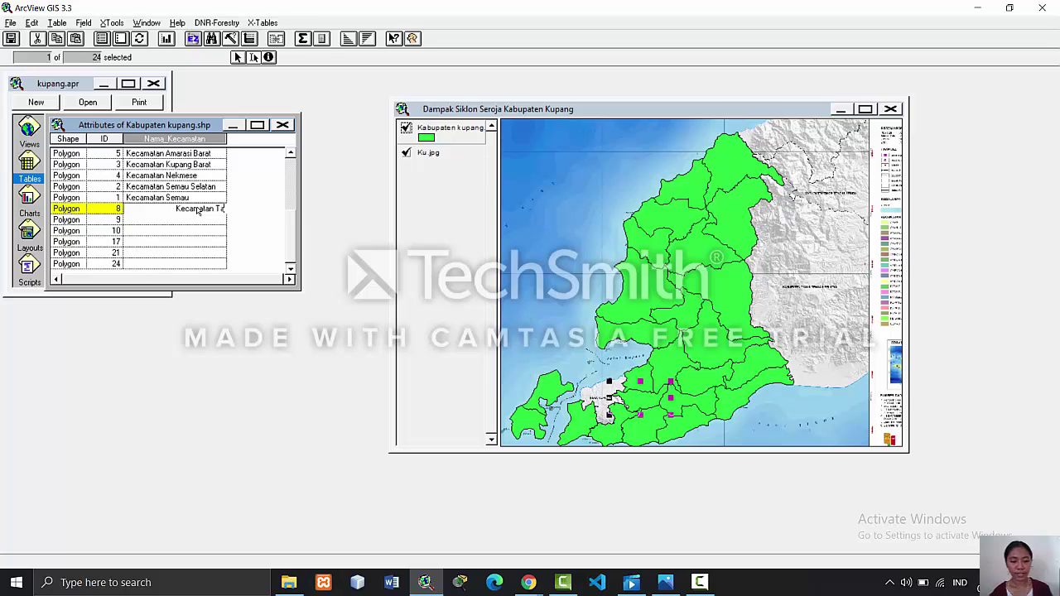
type("i")
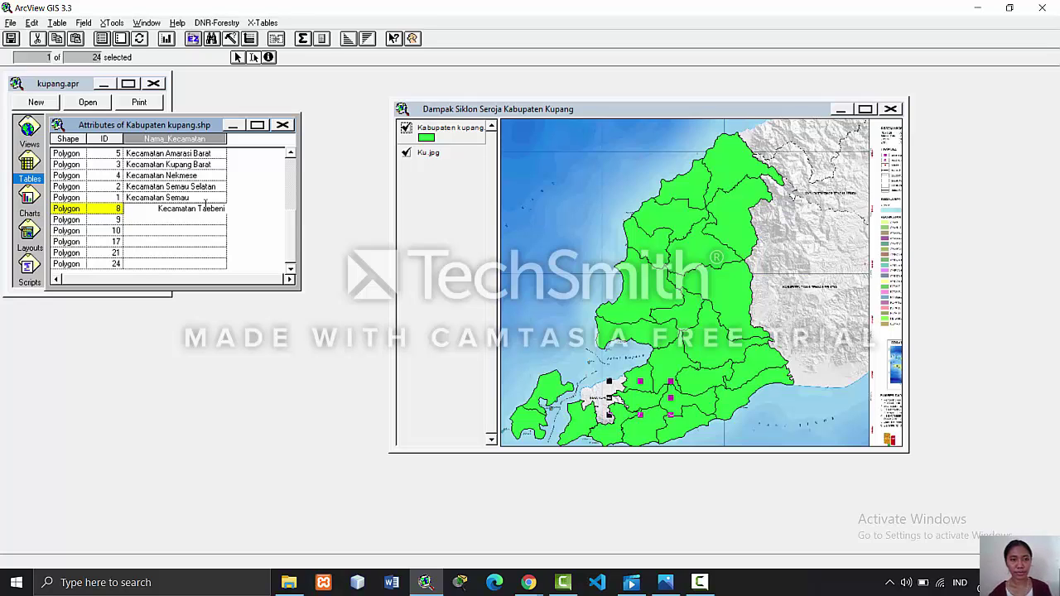
- Select the bayside polygon with ID 9 northeast of Kota Kupang, check its name on the KU.jpg map in Photos, and return to ArcView
left_click(637, 373)
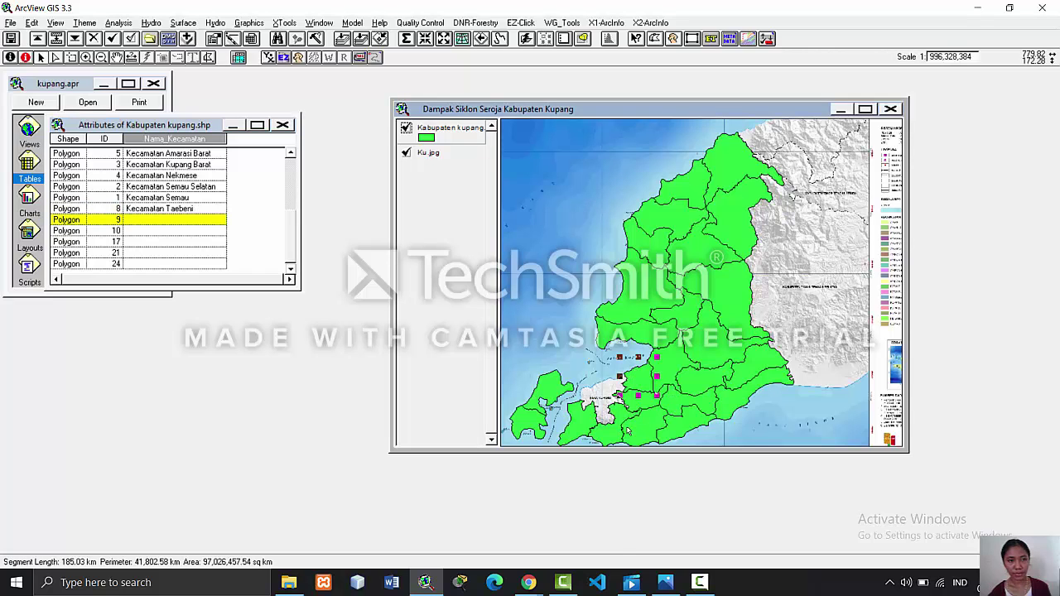
left_click(666, 583)
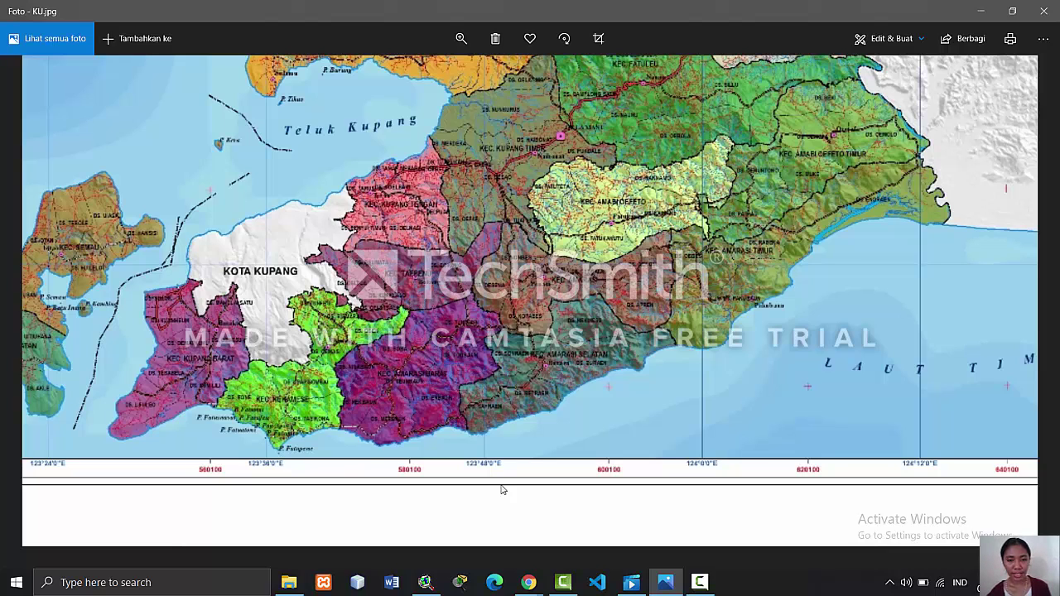
mouse_move(530, 584)
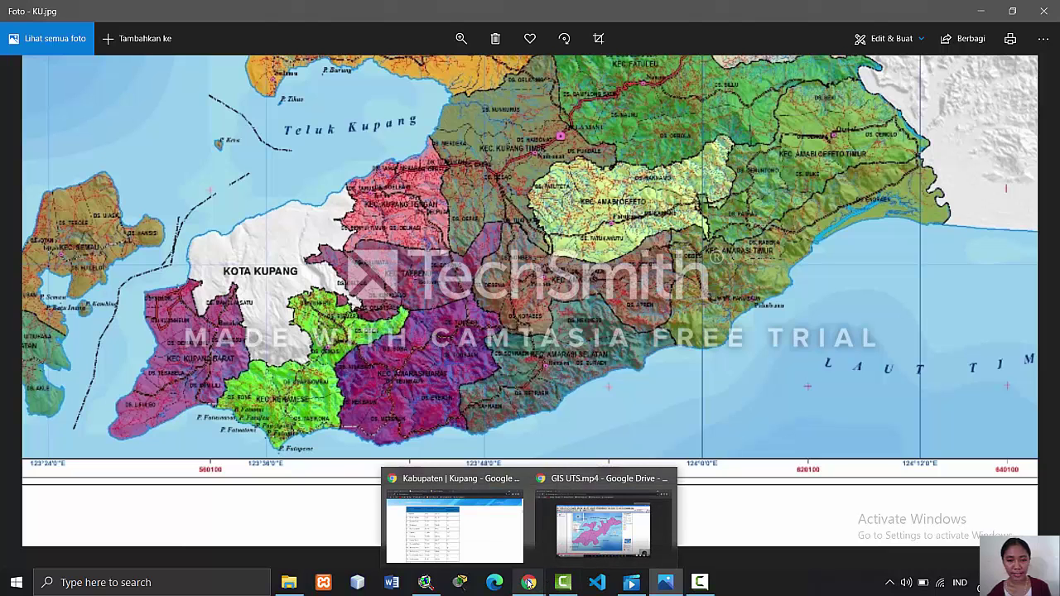
left_click(427, 584)
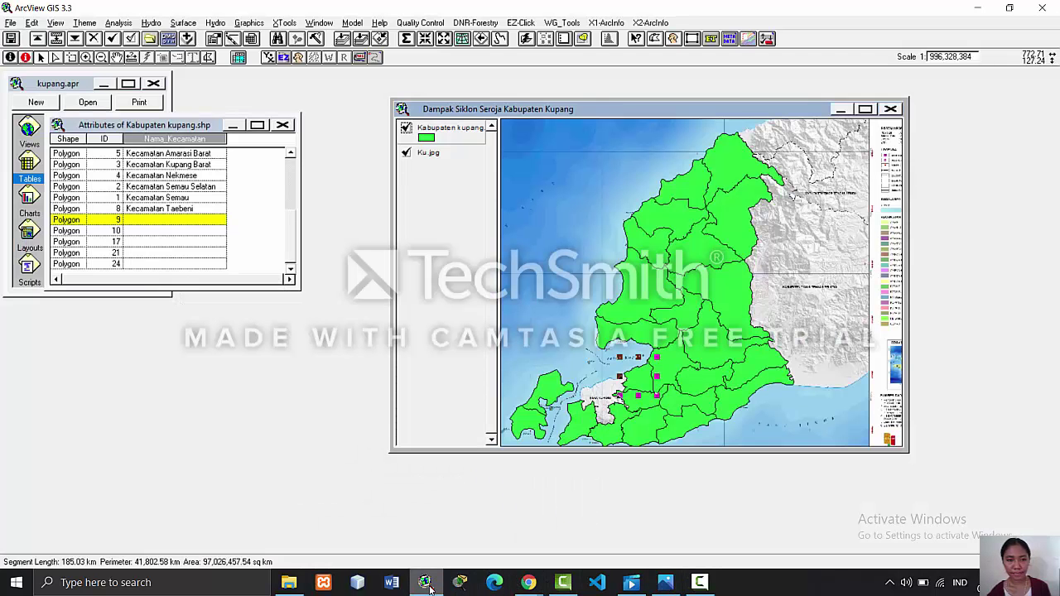
- Enter "Kecamatan Kupang Tengah" as the Nama_Kecamatan value of the record with ID 9
left_click(213, 222)
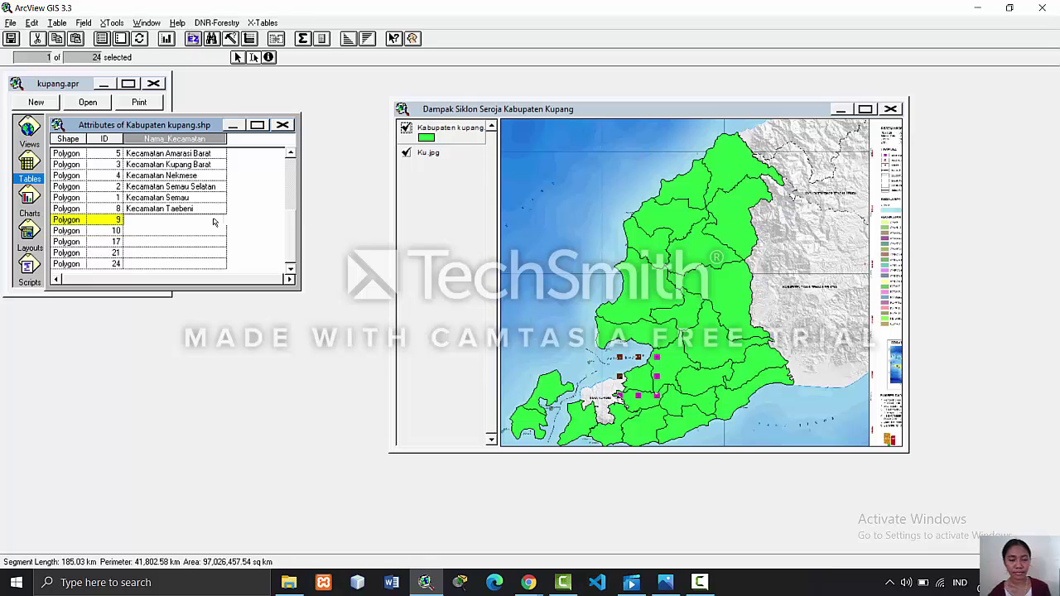
type("Kecamatan K")
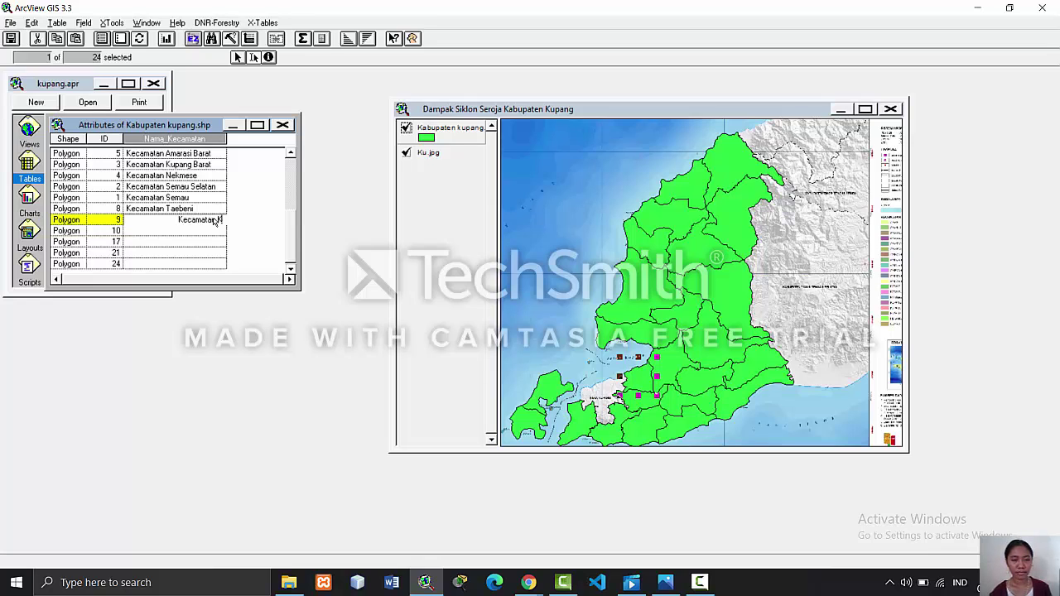
type("upang T")
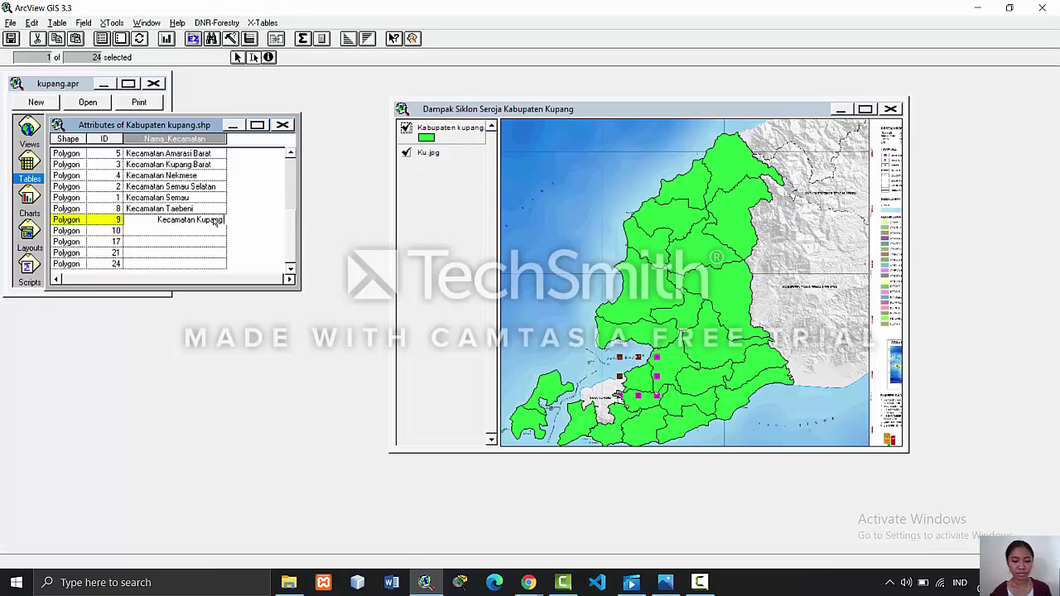
type("en")
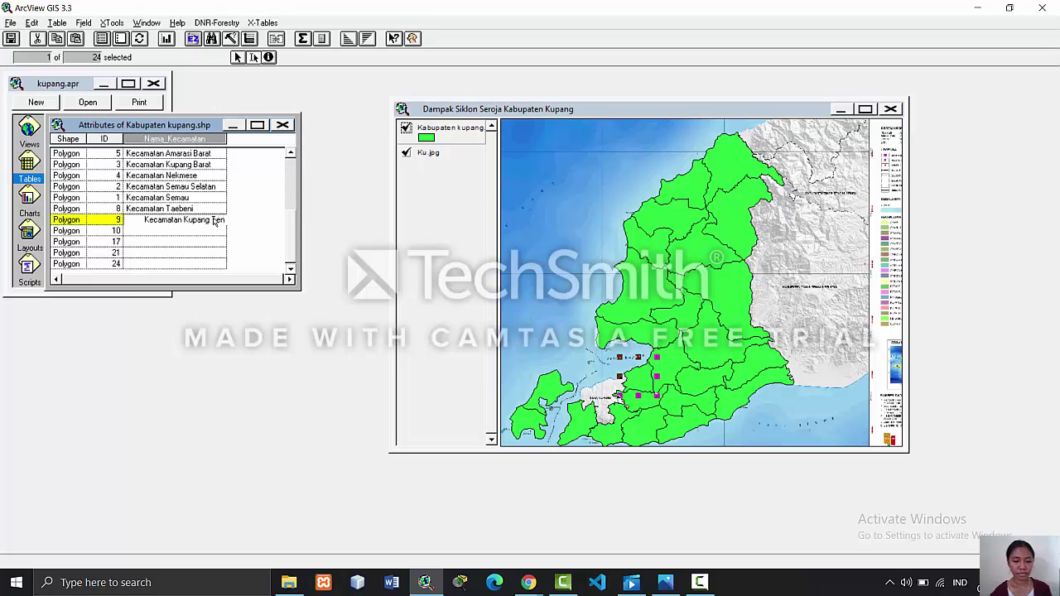
type("gah")
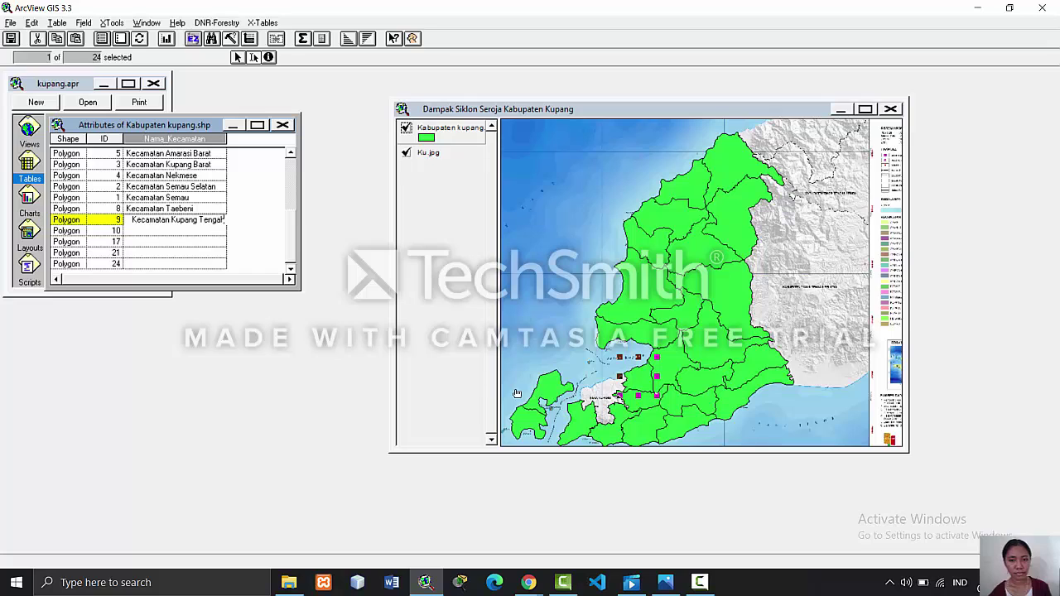
- Select the polygon with ID 8 southeast of Kota Kupang and correct its Nama_Kecamatan value to "Kecamatan Taebenu"
left_click(636, 409)
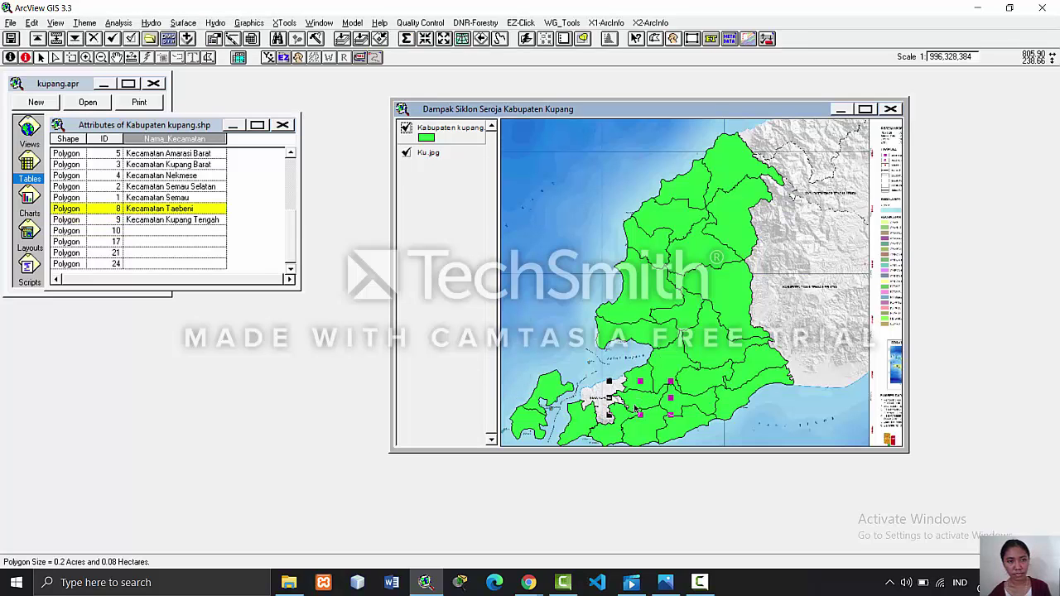
left_click(211, 209)
left_click(205, 210)
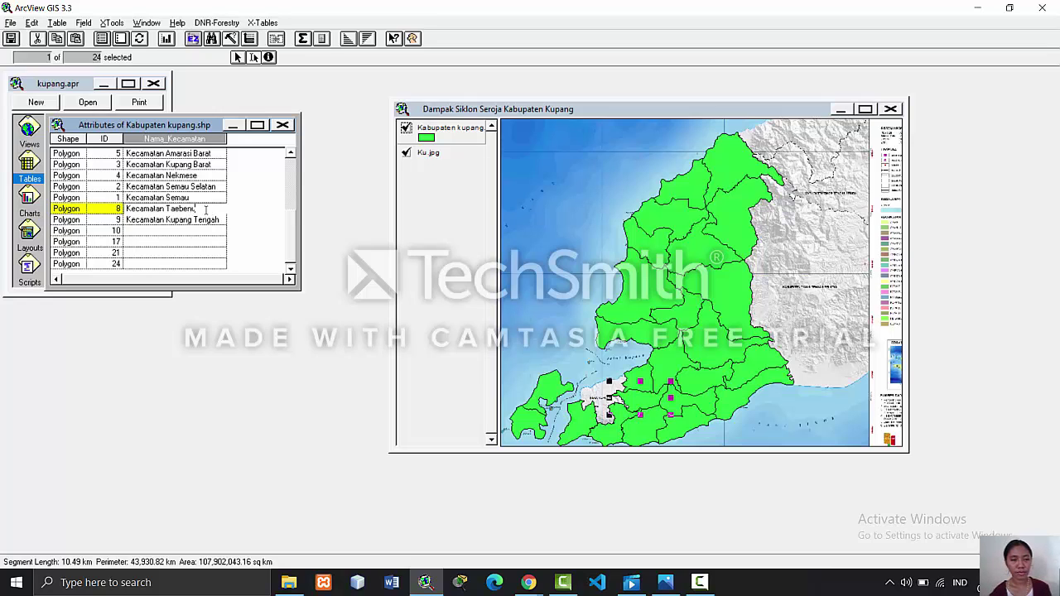
- Select the inland polygon with ID 7 north of Kecamatan Amarasi Selatan and check its district name on the KU.jpg map in Photos
left_click(638, 430)
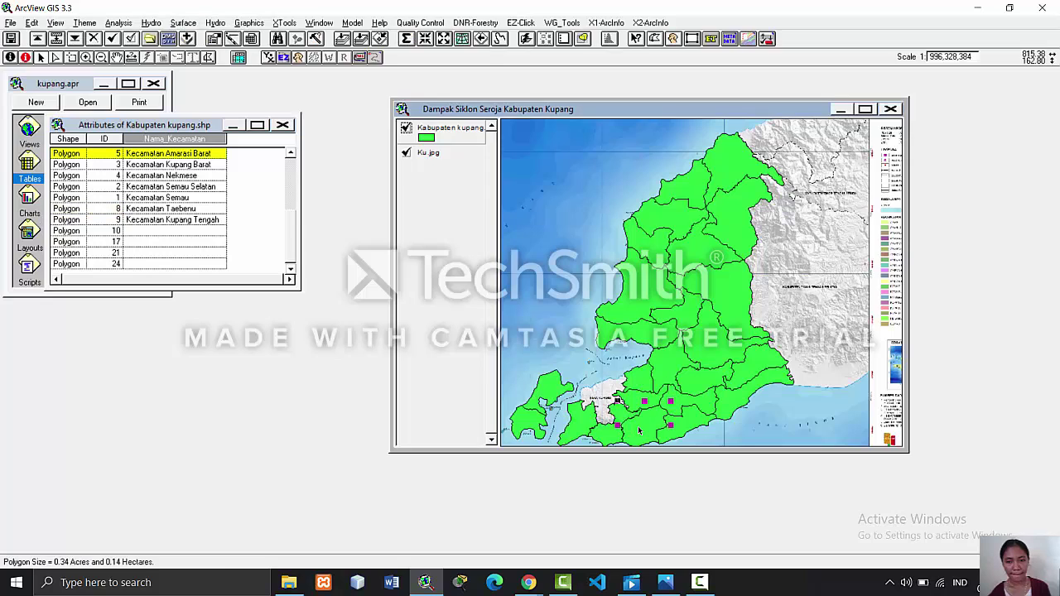
double_click(668, 429)
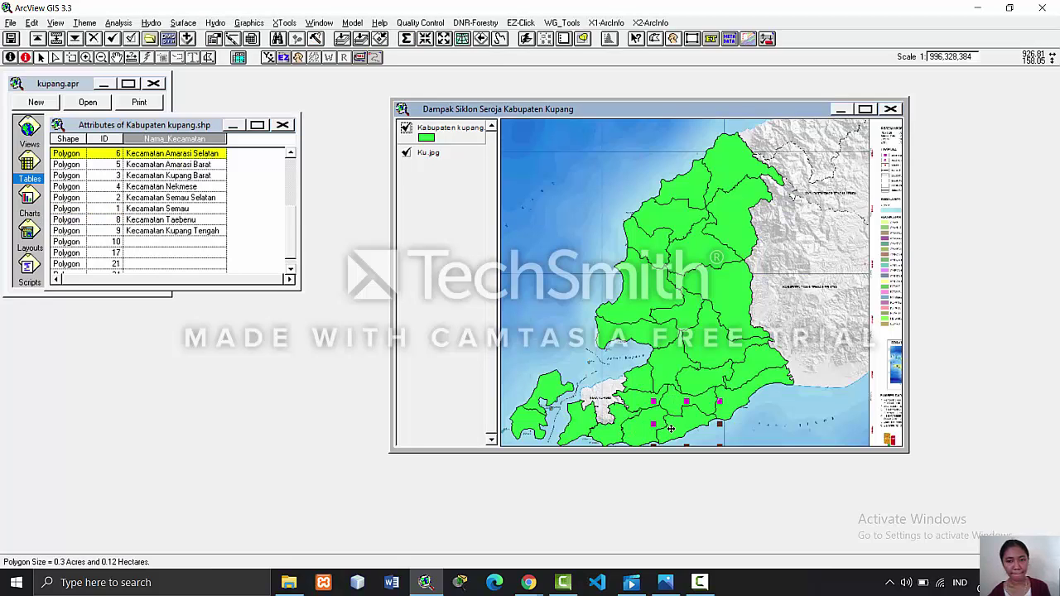
left_click(672, 428)
double_click(678, 409)
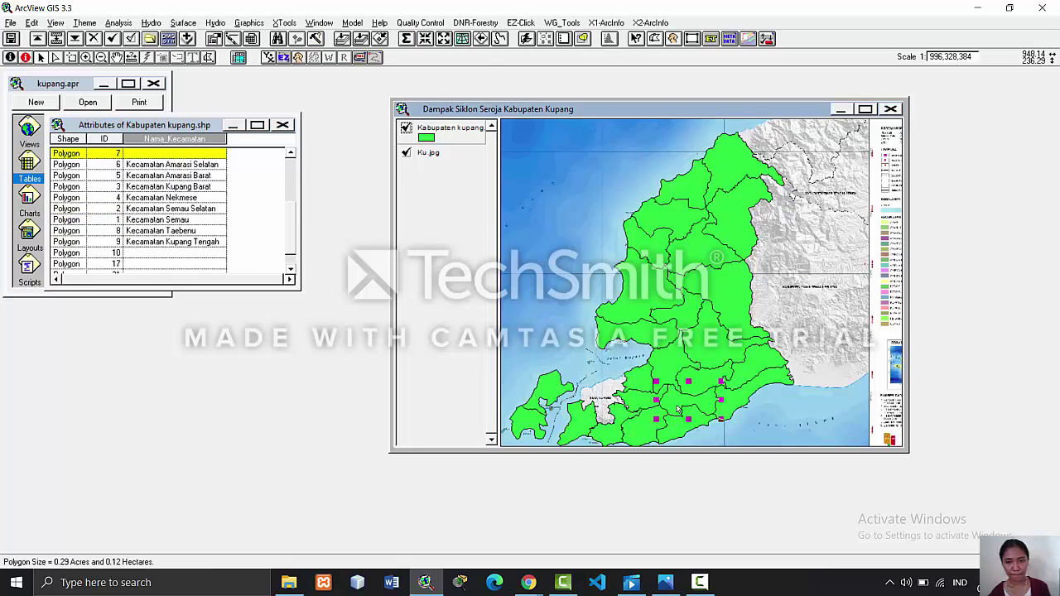
left_click(676, 422)
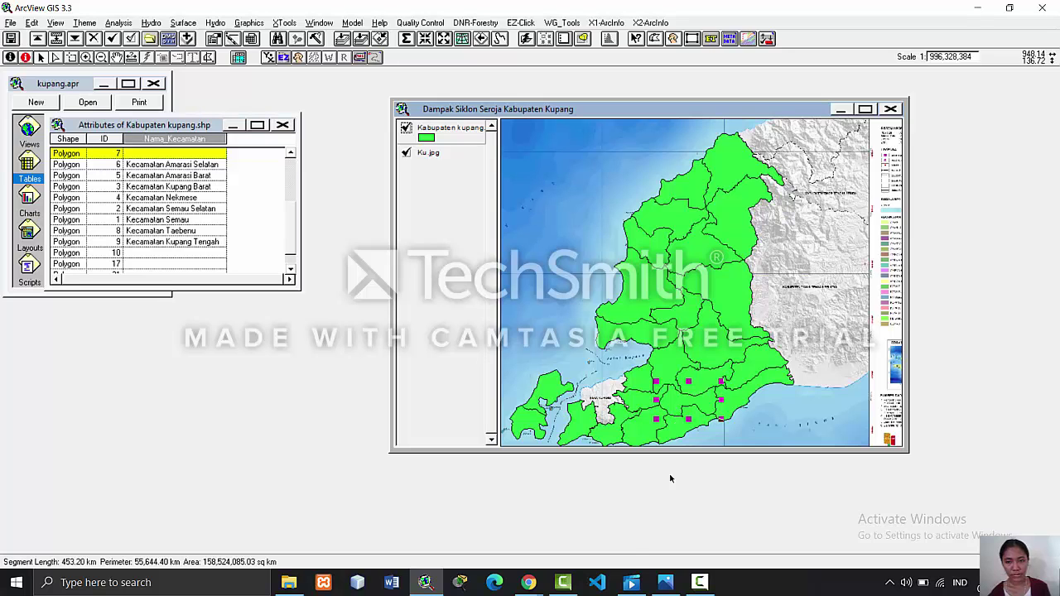
mouse_move(666, 582)
mouse_move(633, 497)
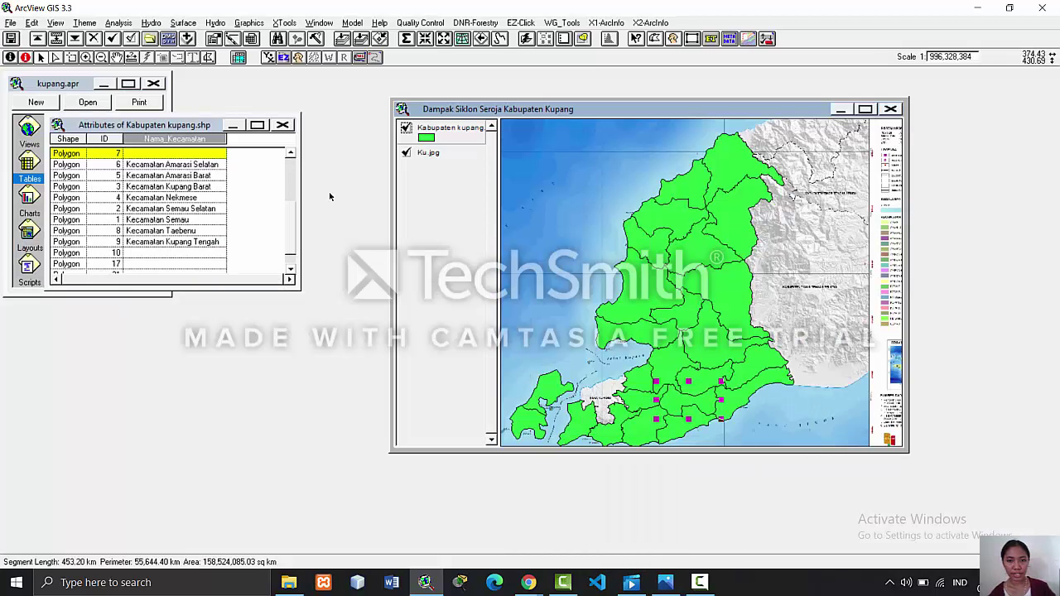
- Back in ArcView, enter "Kecamatan Amarasi" as the Nama_Kecamatan value of the record with ID 7
left_click(222, 160)
type("Kecamatan")
type("A")
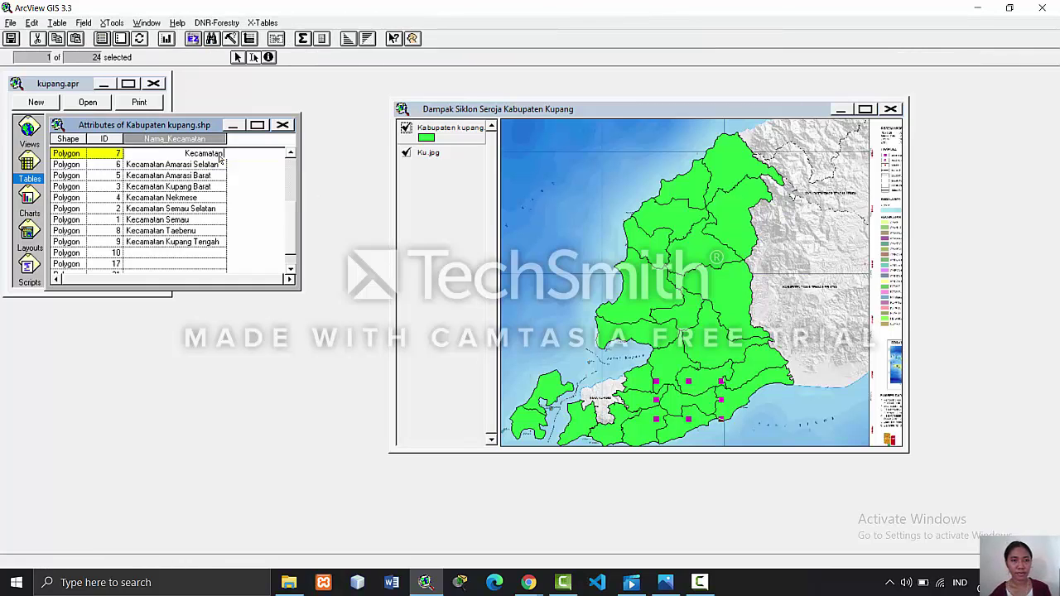
type("maras")
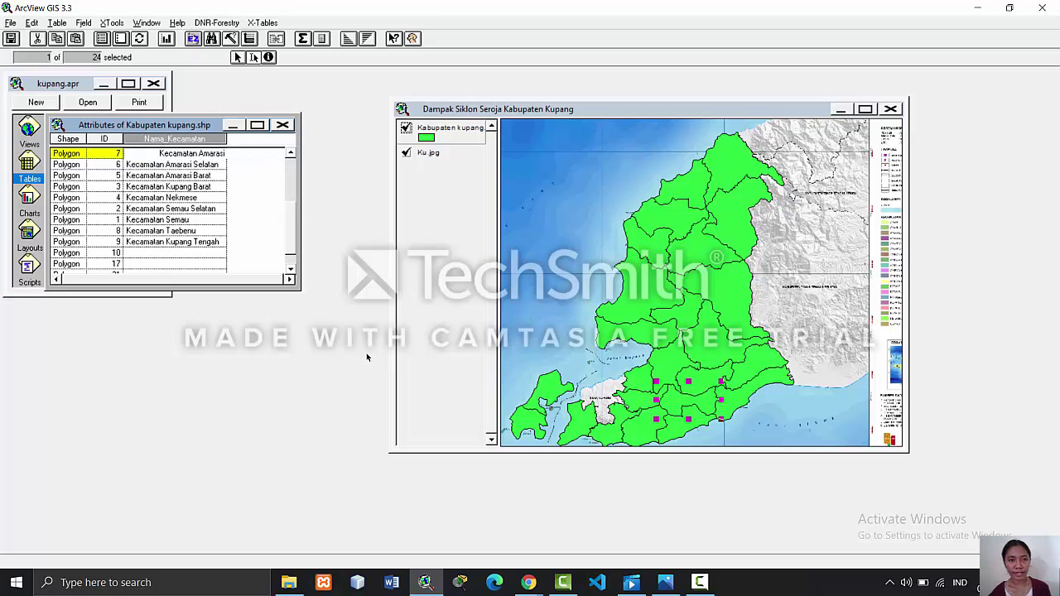
- Select the polygon with ID 10 east of the bay, check it on the Photos map, and enter "Kecamatan Kupang Timur" as its Nama_Kecamatan value
left_click(636, 395)
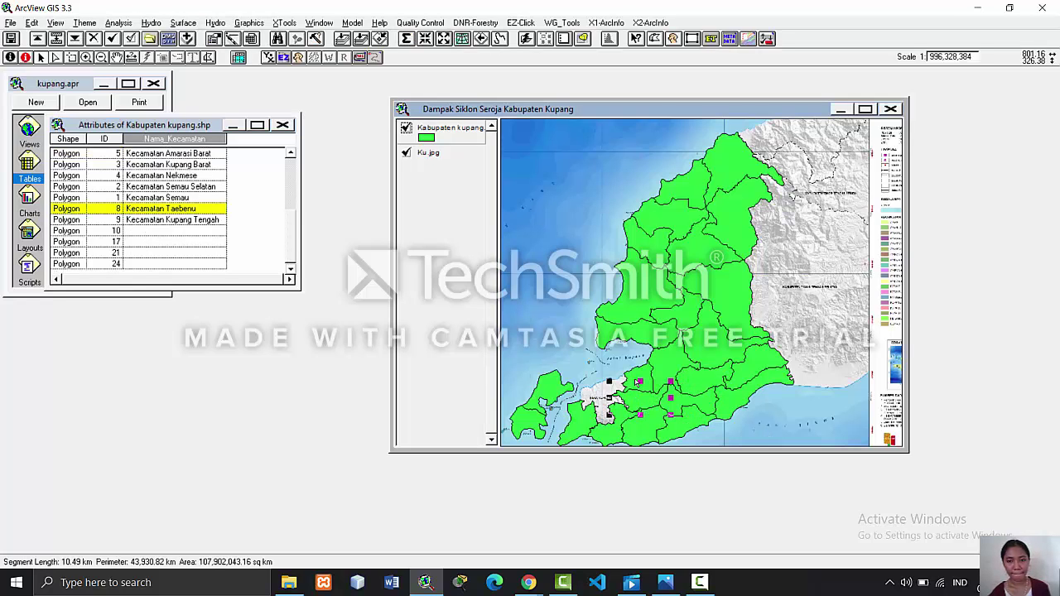
left_click(638, 381)
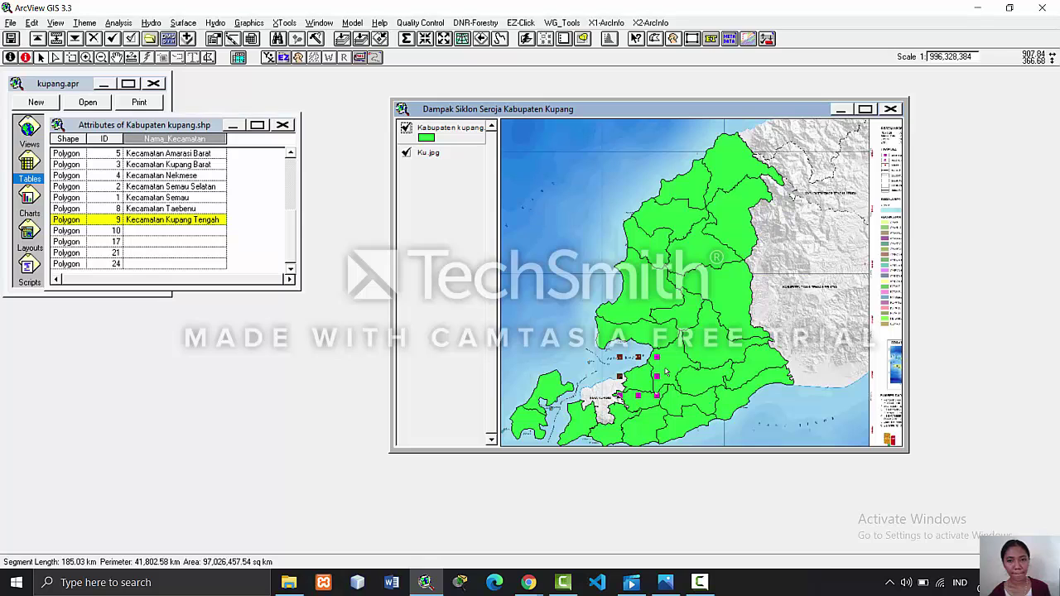
left_click(666, 372)
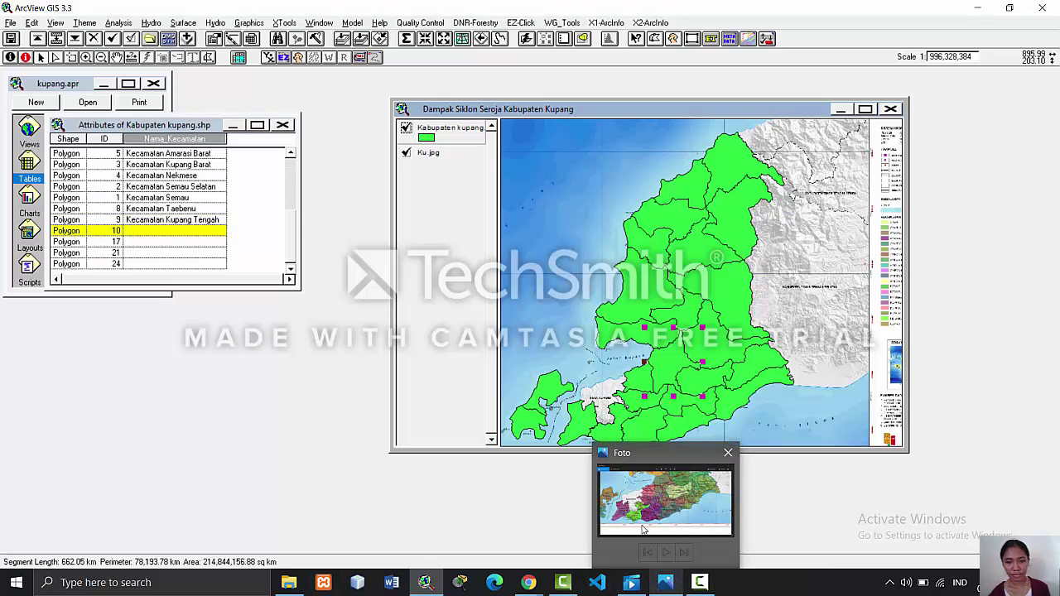
mouse_move(643, 530)
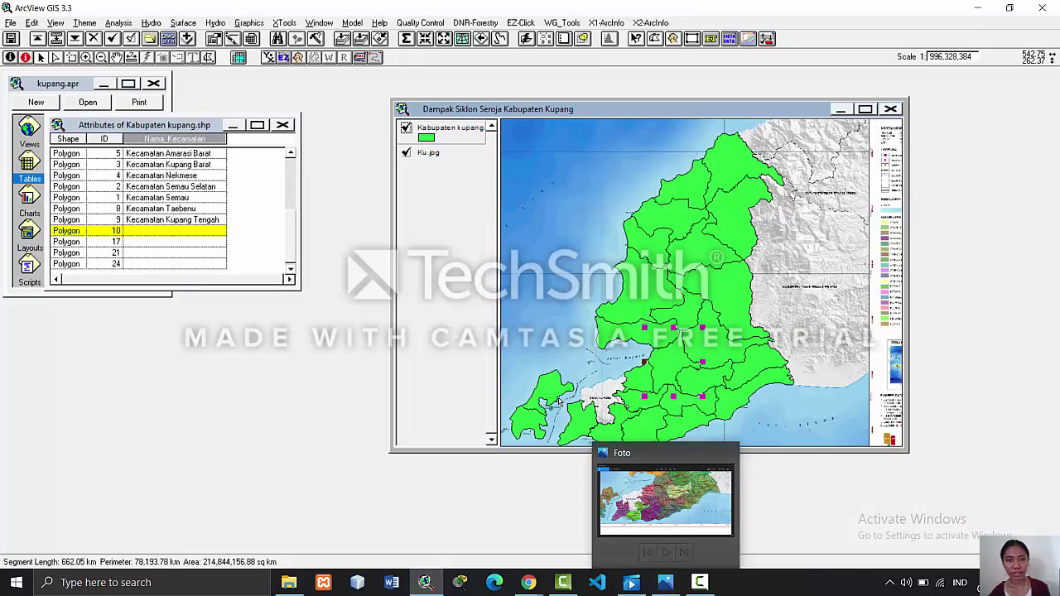
left_click(222, 236)
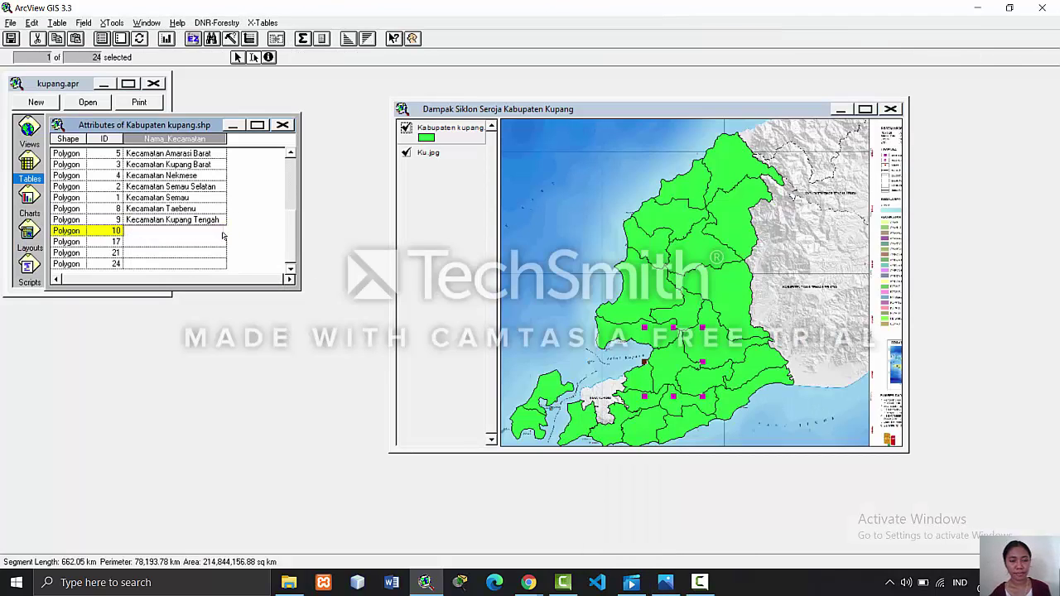
type("Kecamatan K")
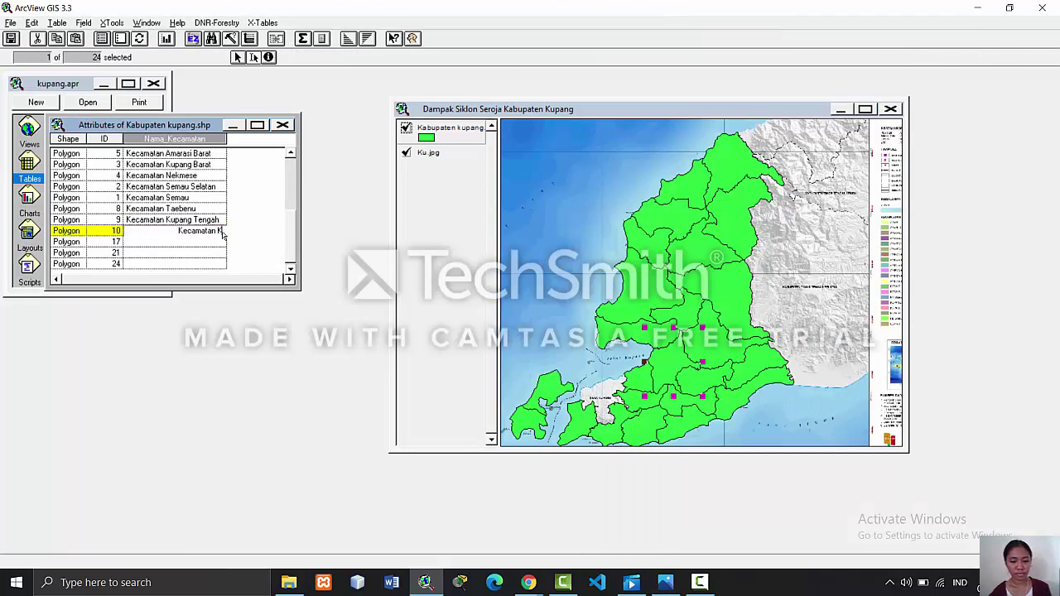
type("upang T")
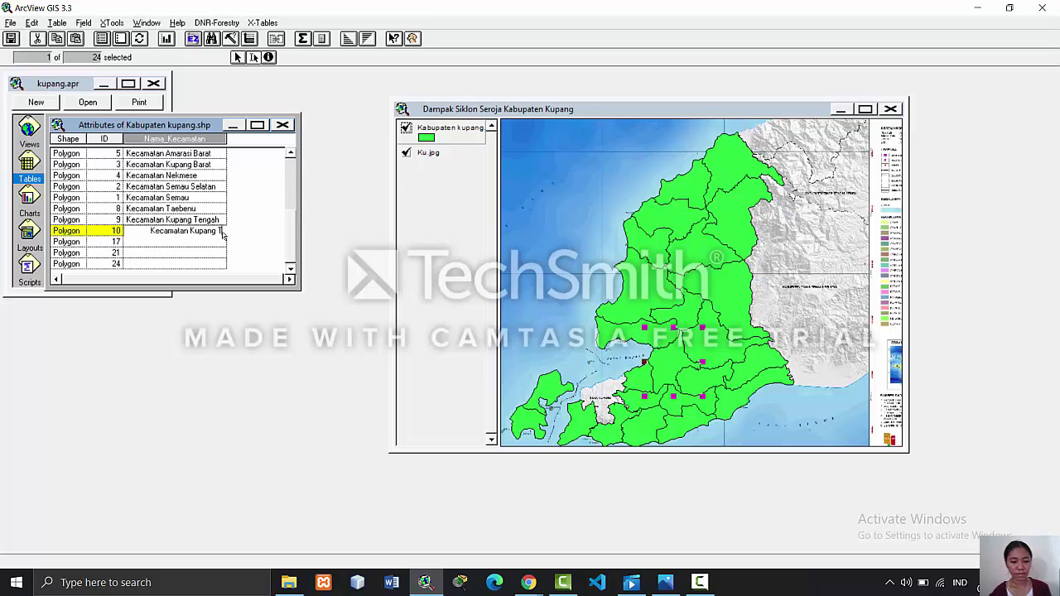
type("imur")
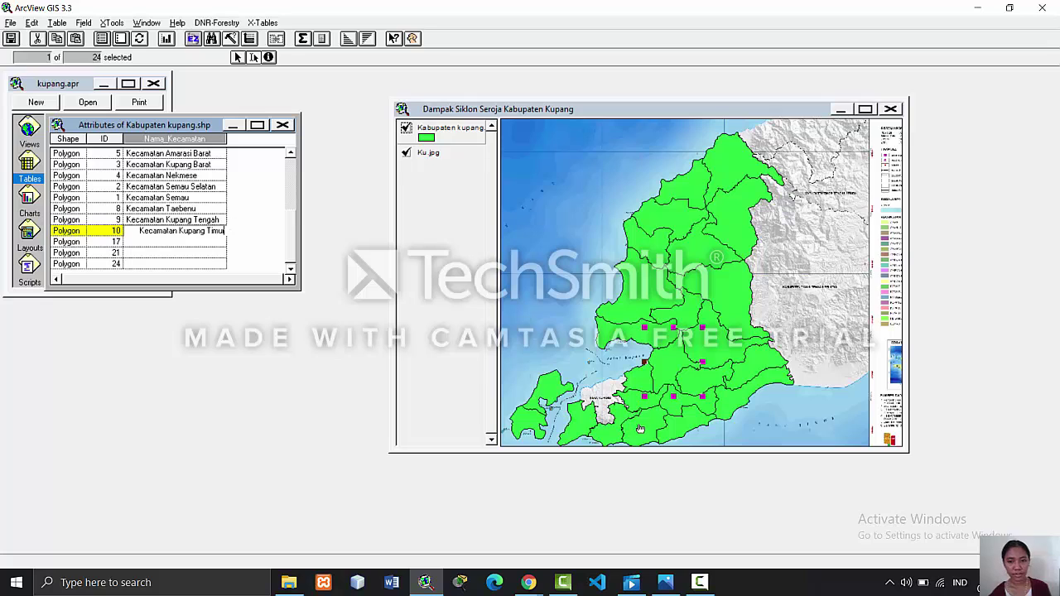
- Select the polygon with ID 13 east of Kecamatan Kupang Timur and look up its name on the Photos map and in Chrome's district table
left_click(691, 377)
double_click(690, 377)
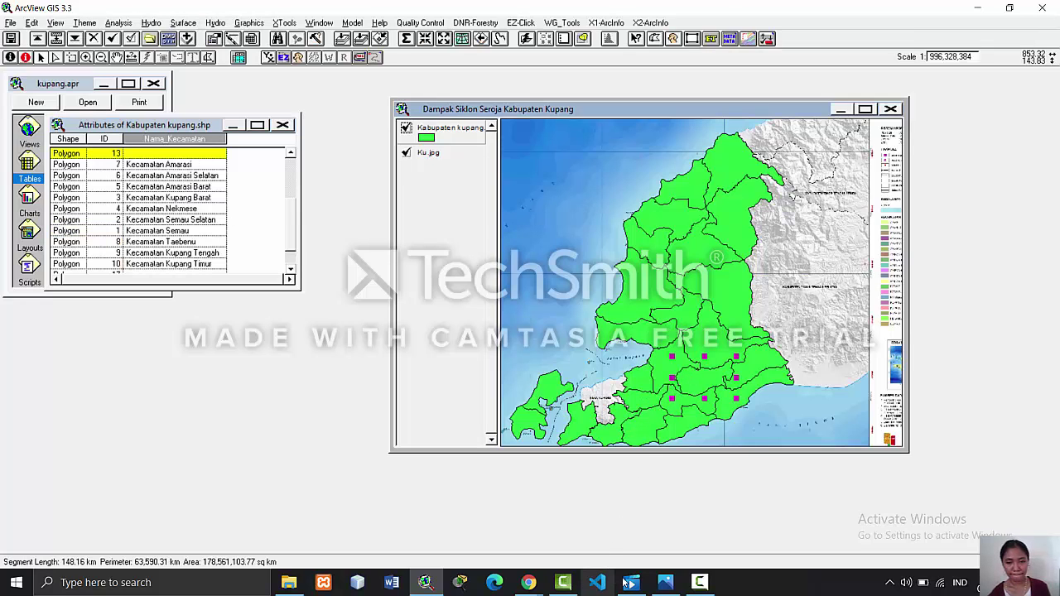
mouse_move(617, 549)
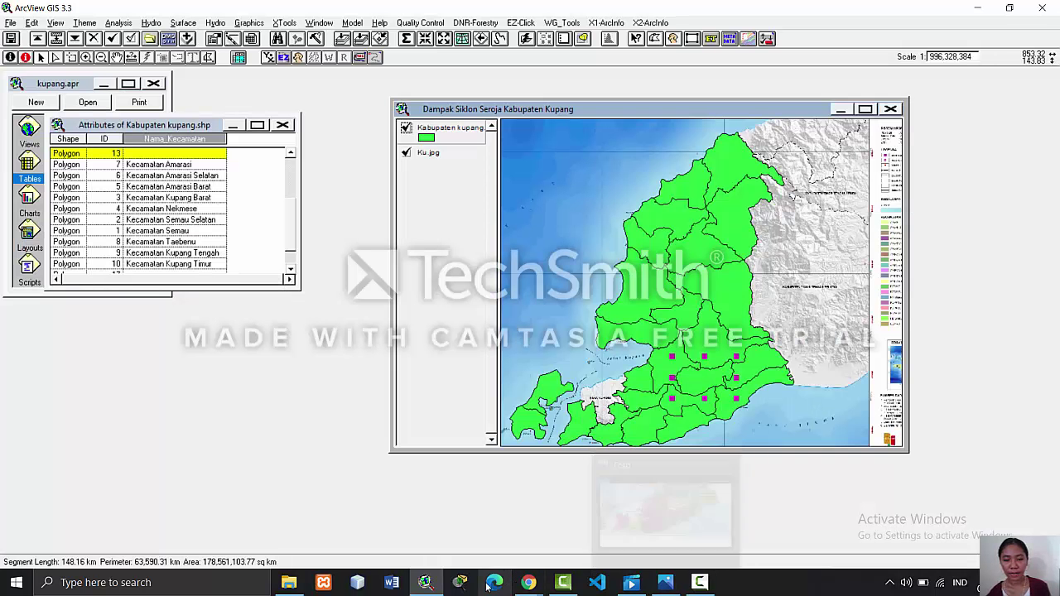
mouse_move(534, 588)
mouse_move(430, 513)
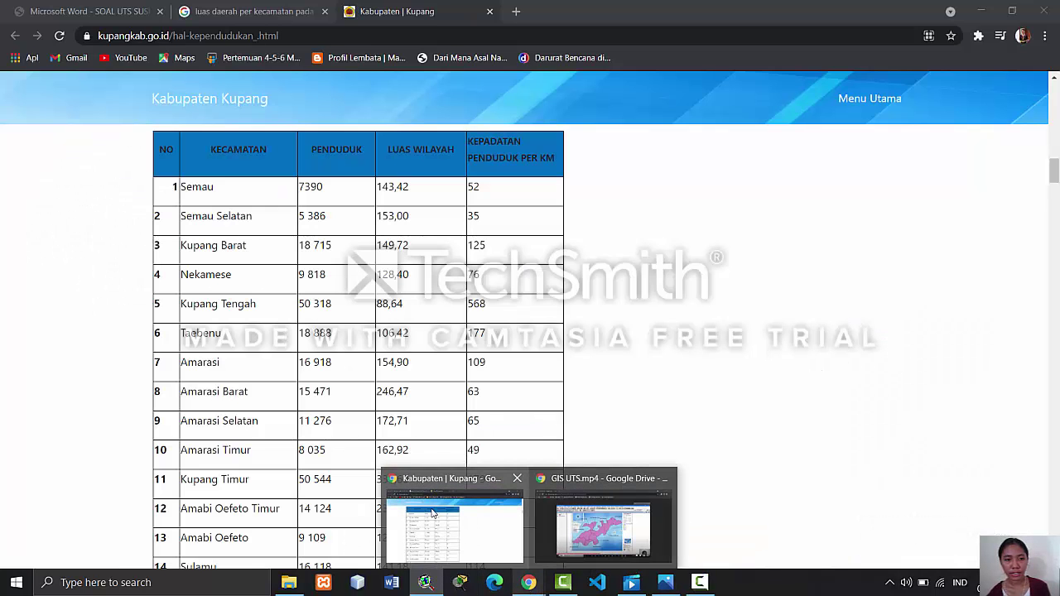
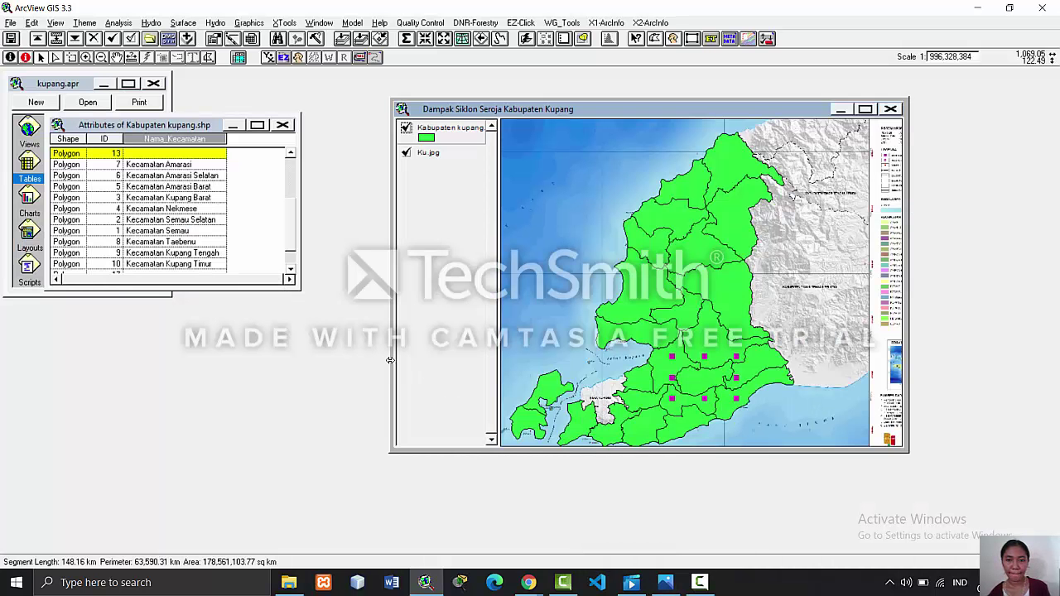
- Back in ArcView, enter "Kecamatan Amabi Oefeto" as the Nama_Kecamatan value for ID 13 and check the spelling in Chrome's district table
left_click(208, 156)
type("Kecamatan")
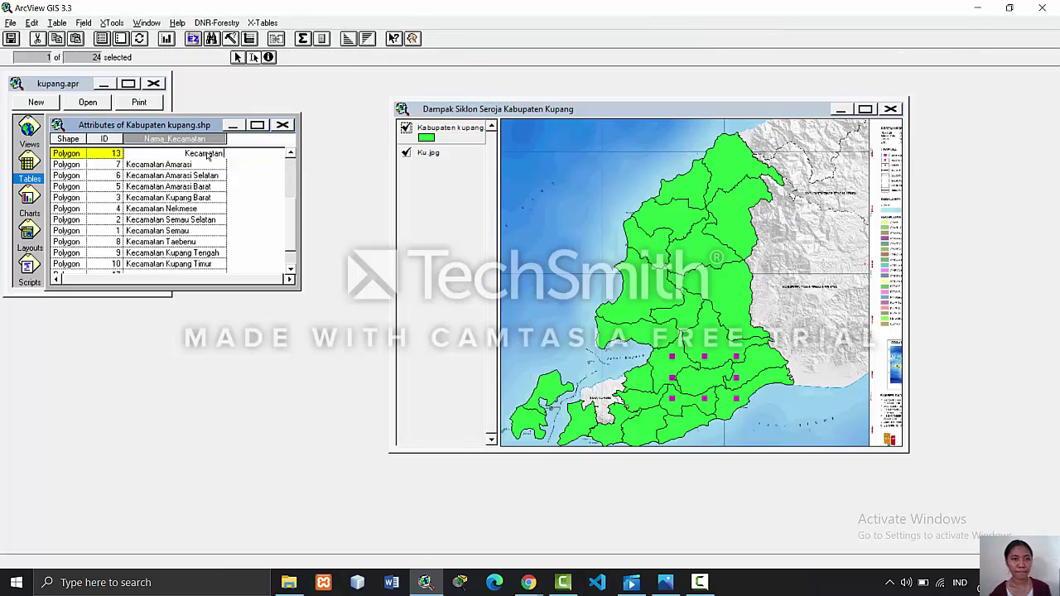
type(" Amabi")
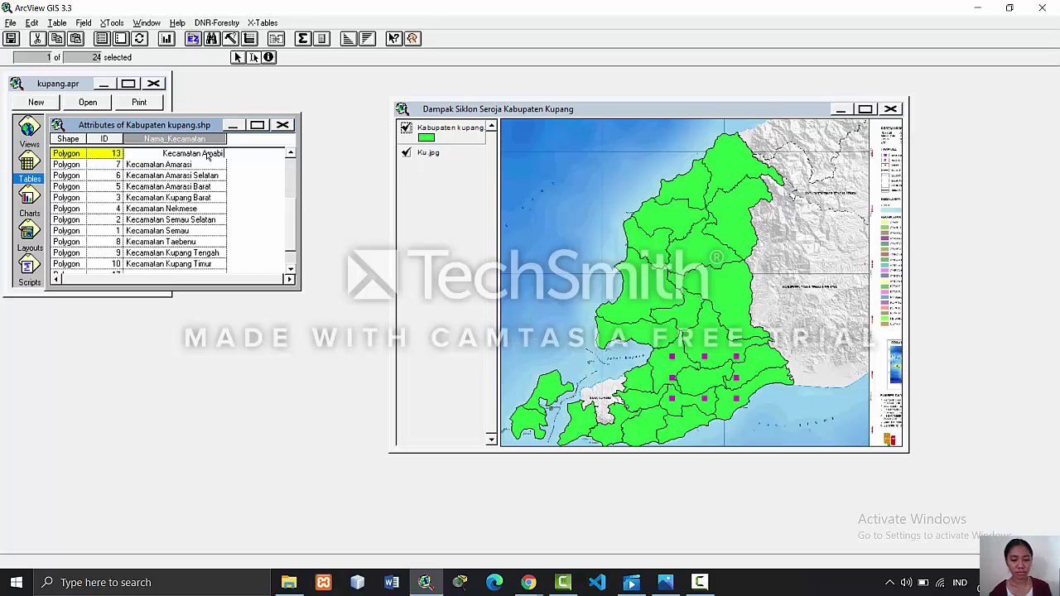
type(" Oefeto")
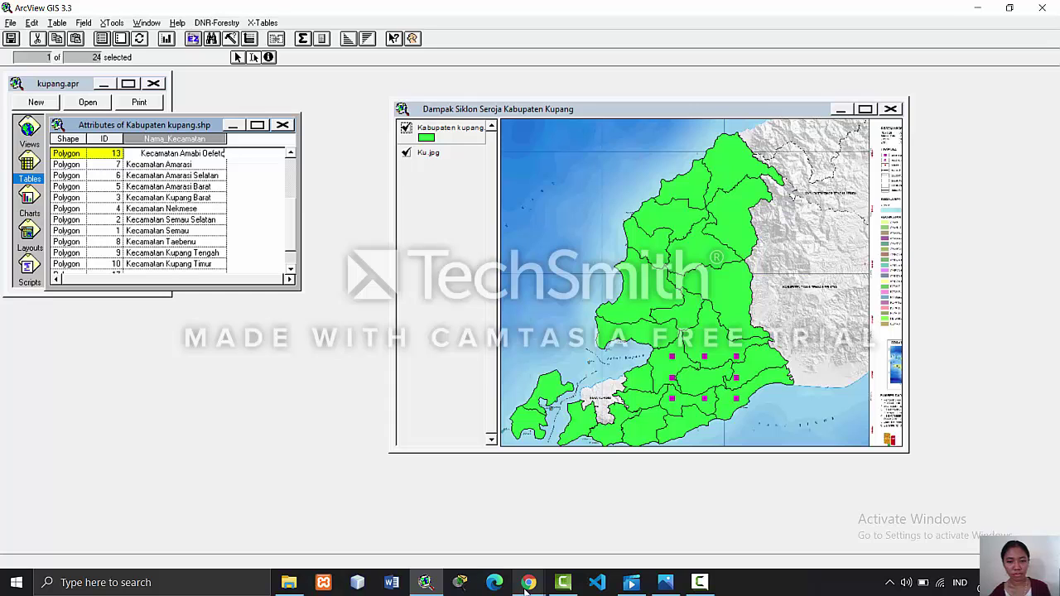
mouse_move(528, 582)
mouse_move(453, 544)
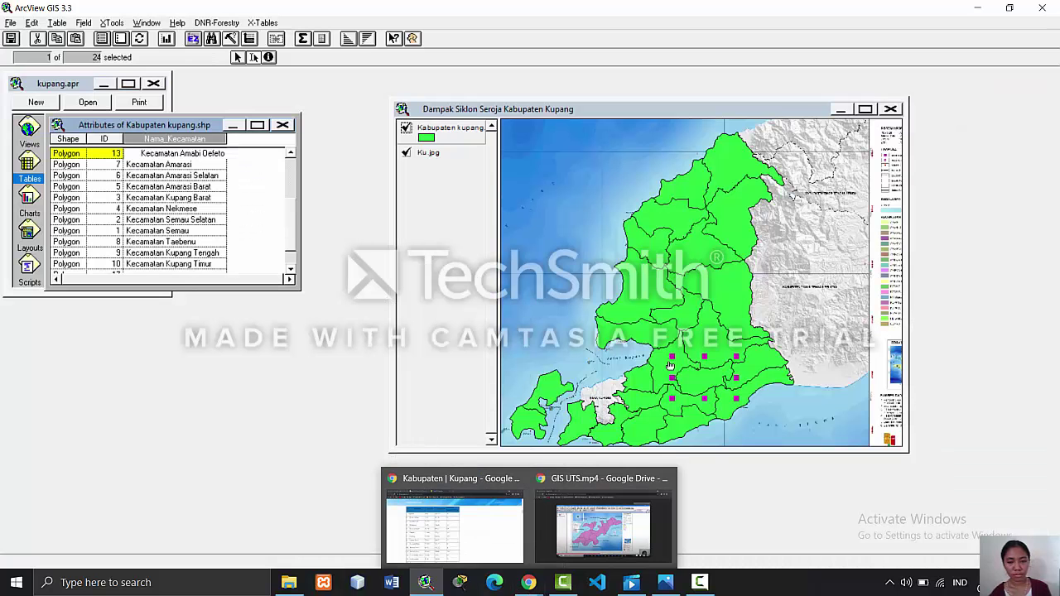
- Select the polygon with ID 11 on the southeast coast and enter "Kecamatan Amarasi Timur" as its Nama_Kecamatan value
left_click(702, 408)
left_click(702, 407)
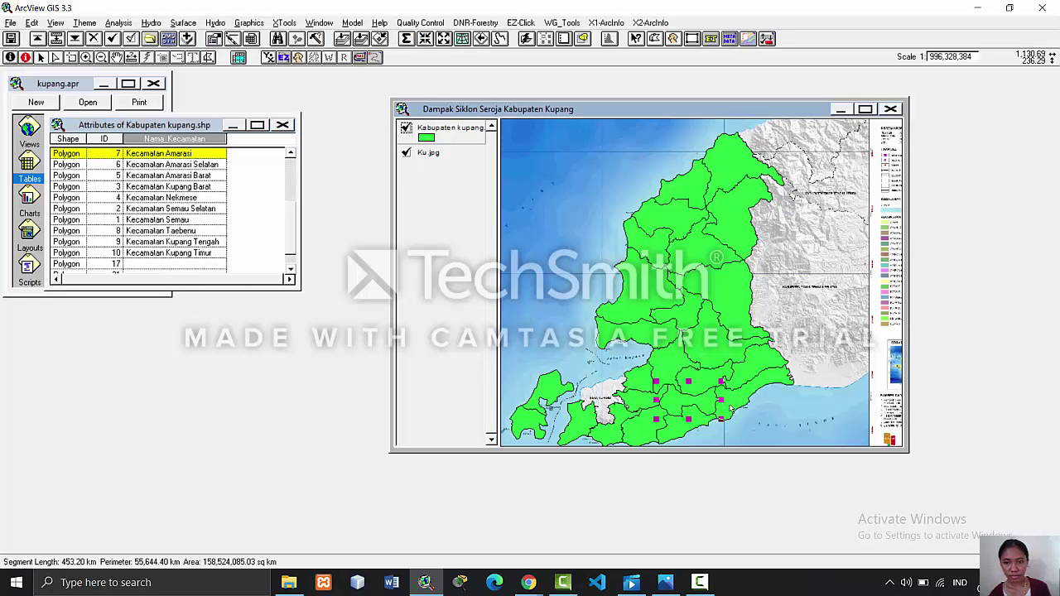
double_click(731, 410)
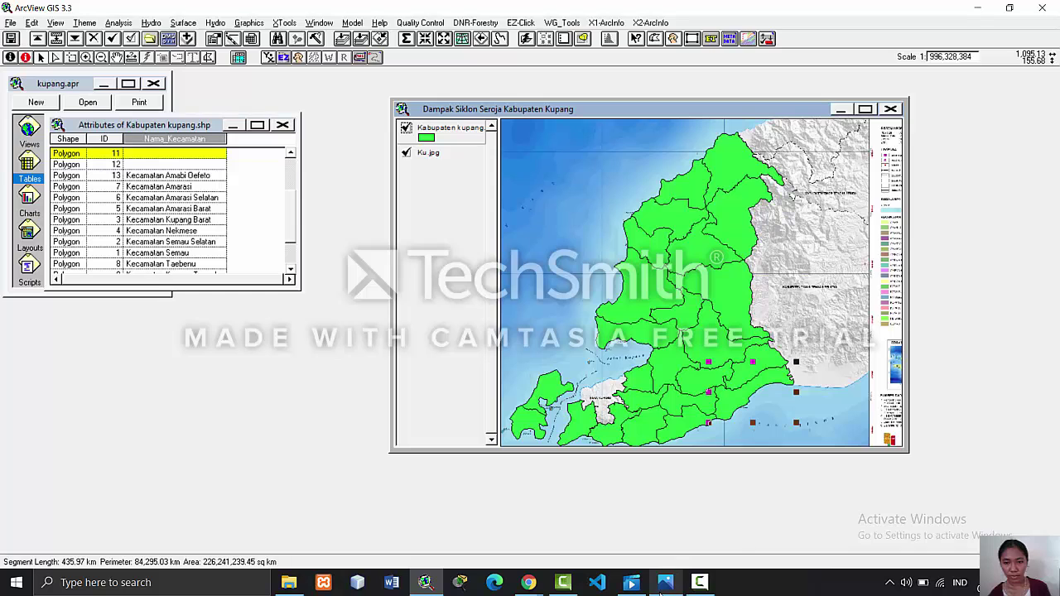
mouse_move(665, 582)
mouse_move(645, 543)
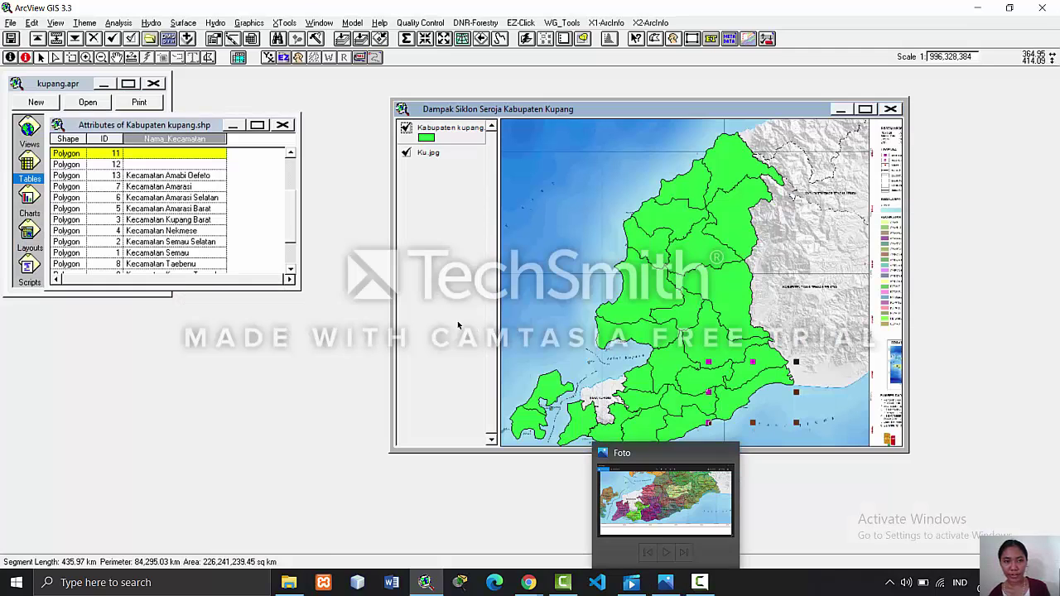
left_click(177, 157)
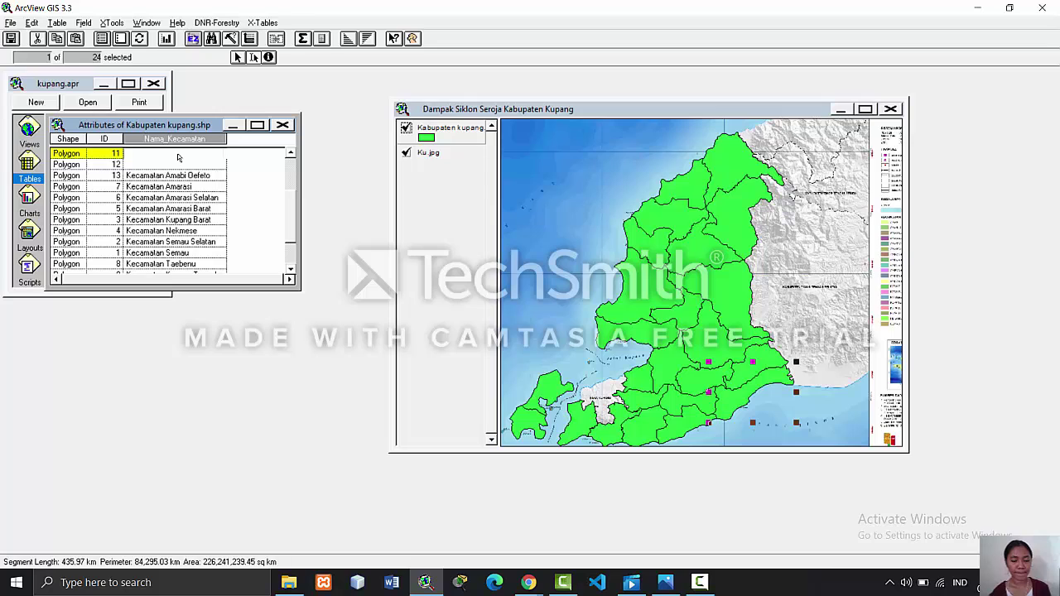
type("Kecamatan A")
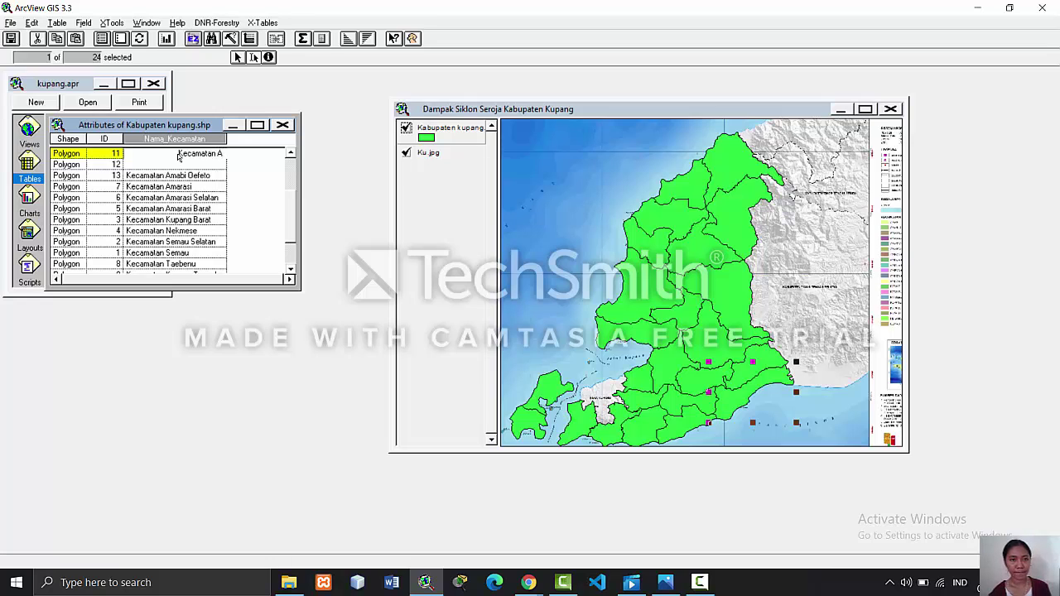
type("marasi Timur")
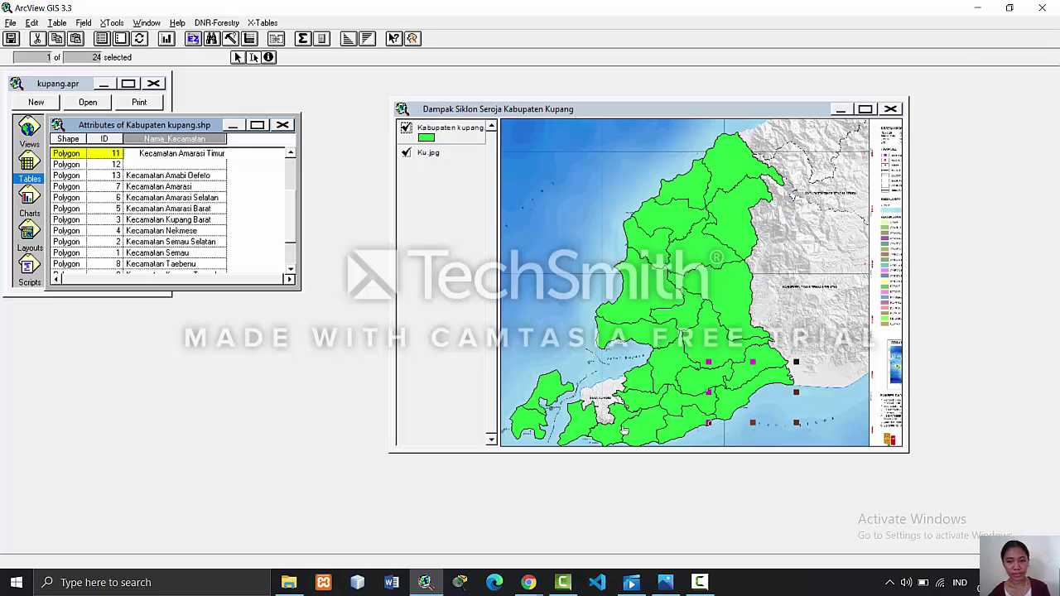
- Select the polygon with ID 12 north of Kecamatan Amarasi Timur, check it on the Photos map, and enter "Kecamatan Amabi Oefeto Timur" as its Nama_Kecamatan value
left_click(694, 379)
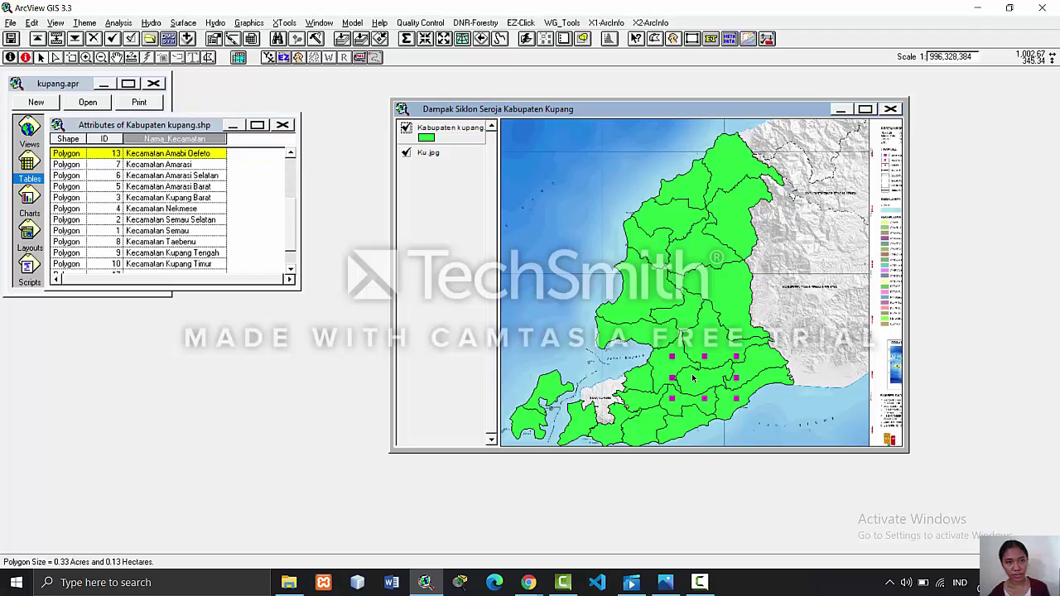
double_click(733, 368)
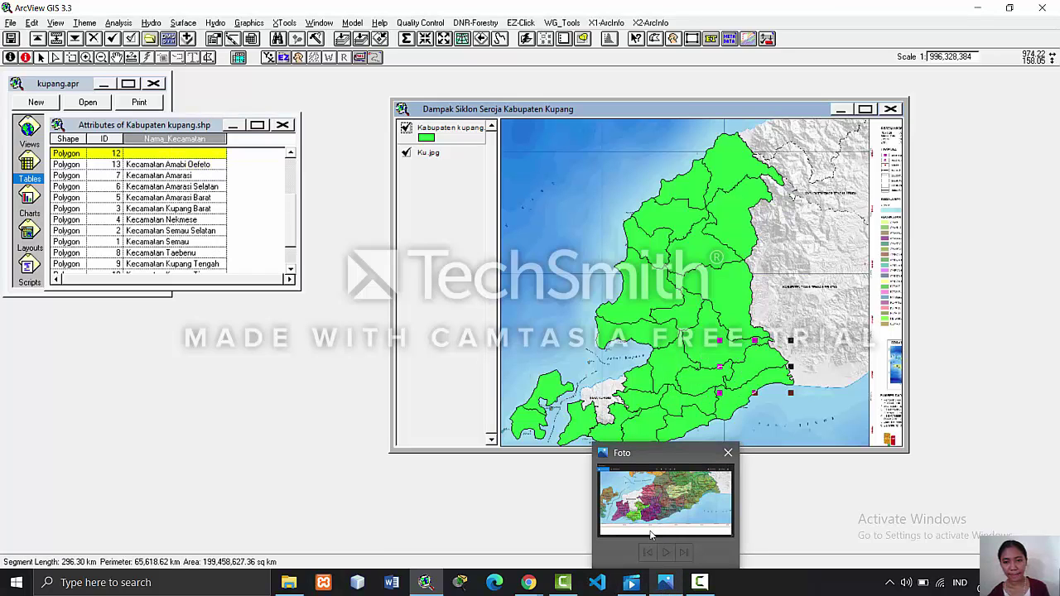
mouse_move(655, 505)
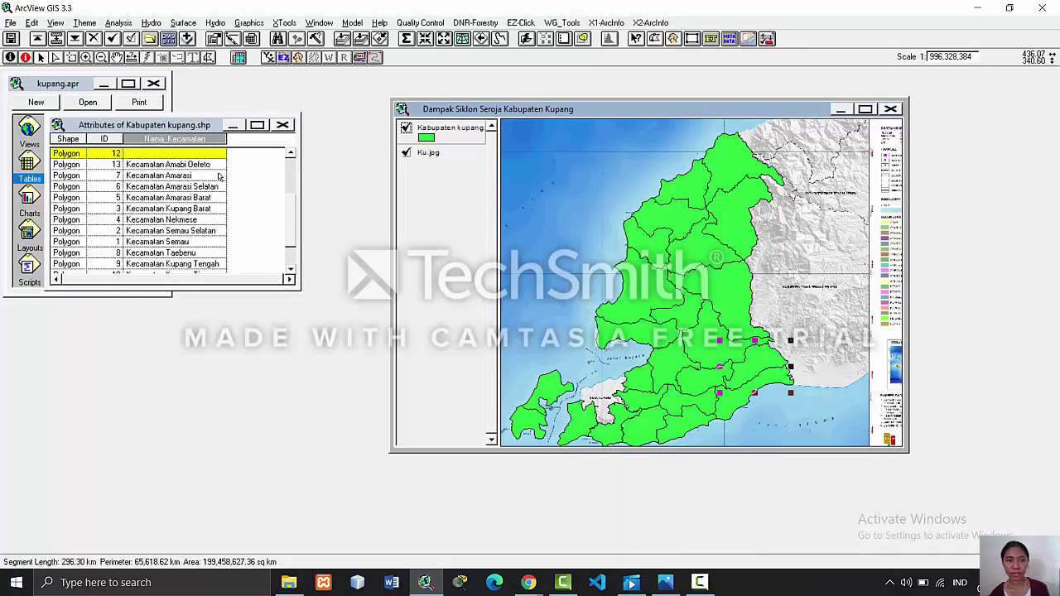
left_click(200, 154)
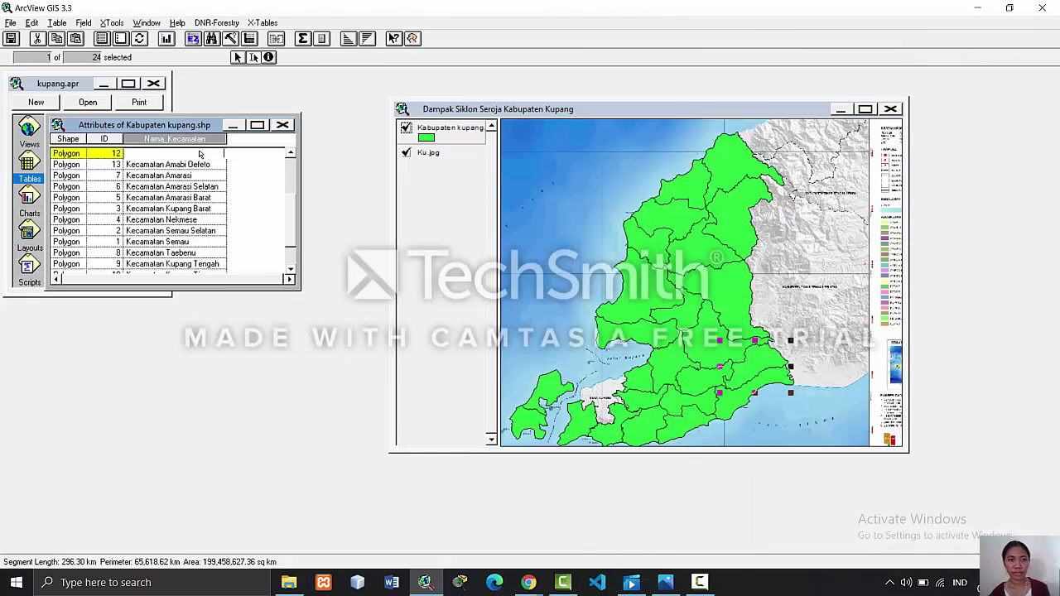
left_click(198, 154)
type("Kecamatan A")
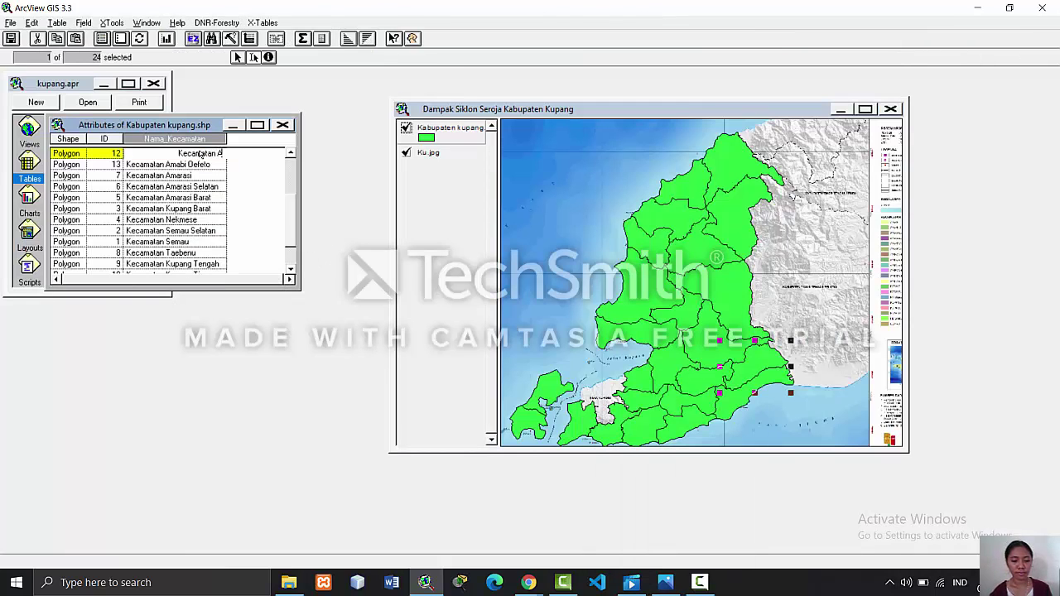
type("mabi O")
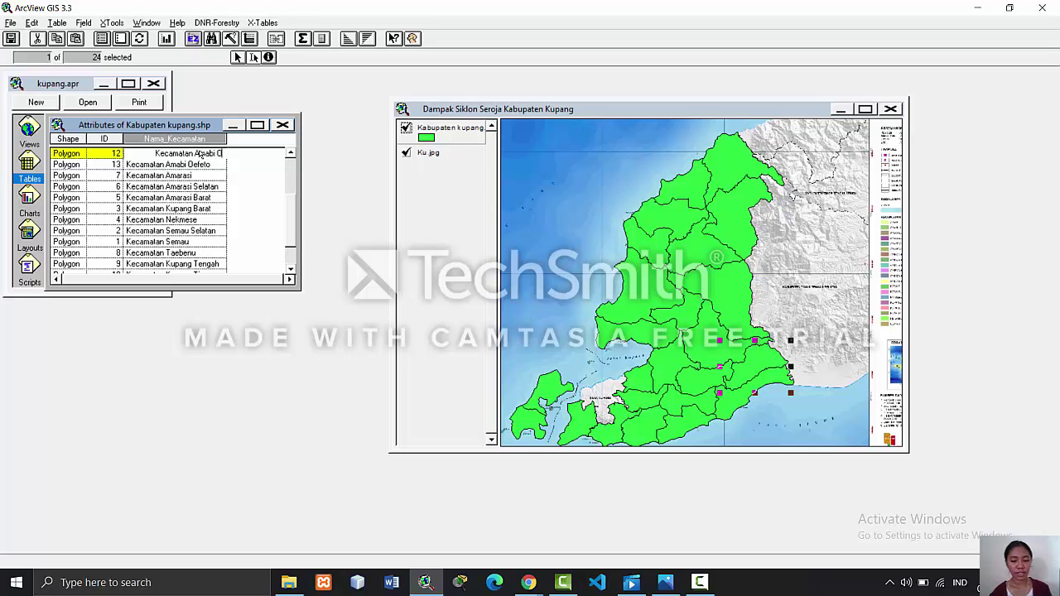
type("efeto Tim")
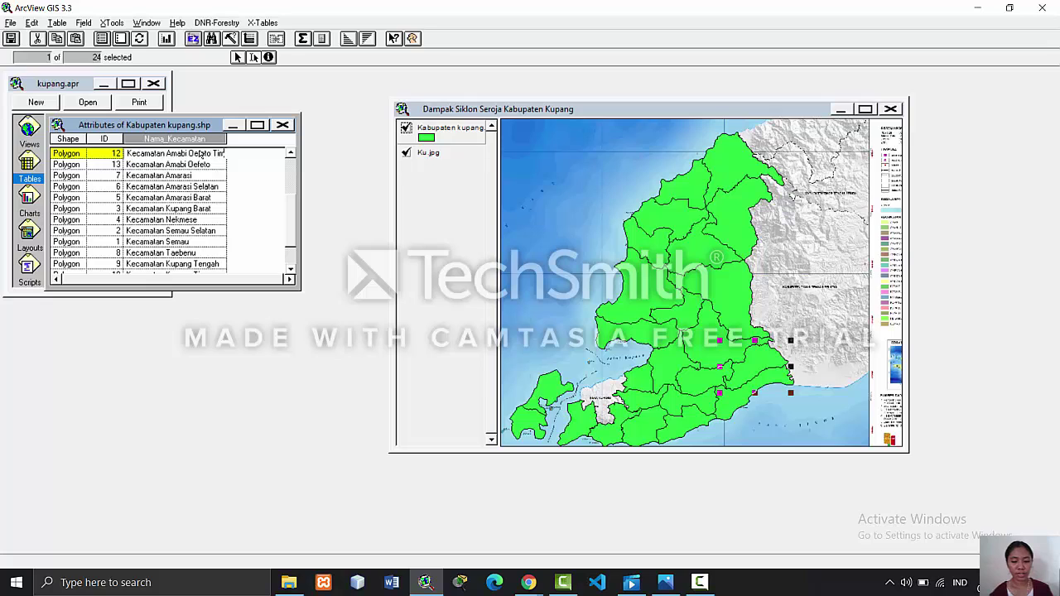
type("ur")
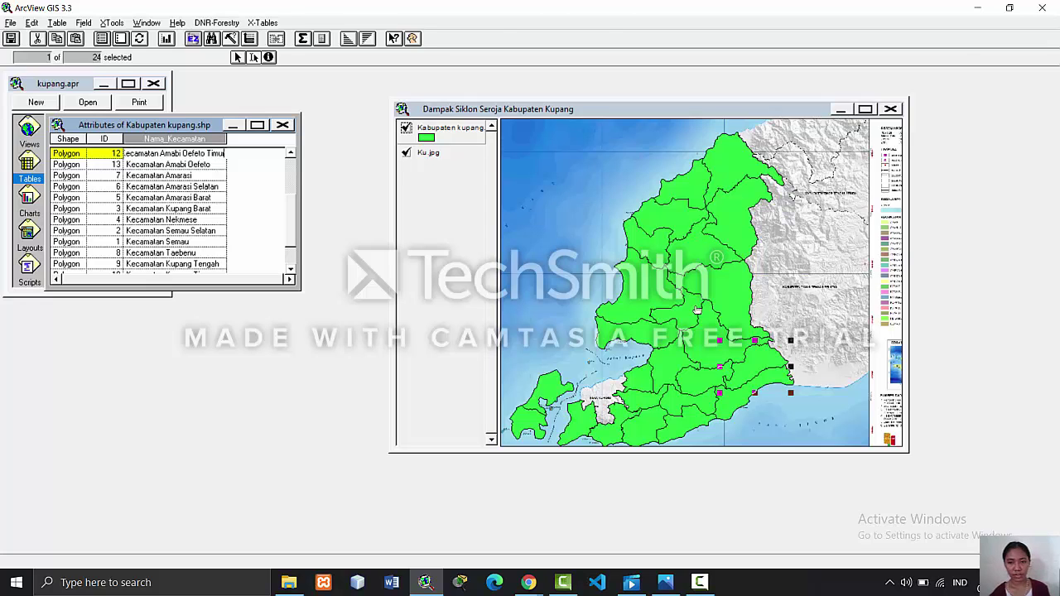
- Select the polygon with ID 14 north of Kecamatan Amabi Oefeto and look up its district name on the Photos map
left_click(698, 386)
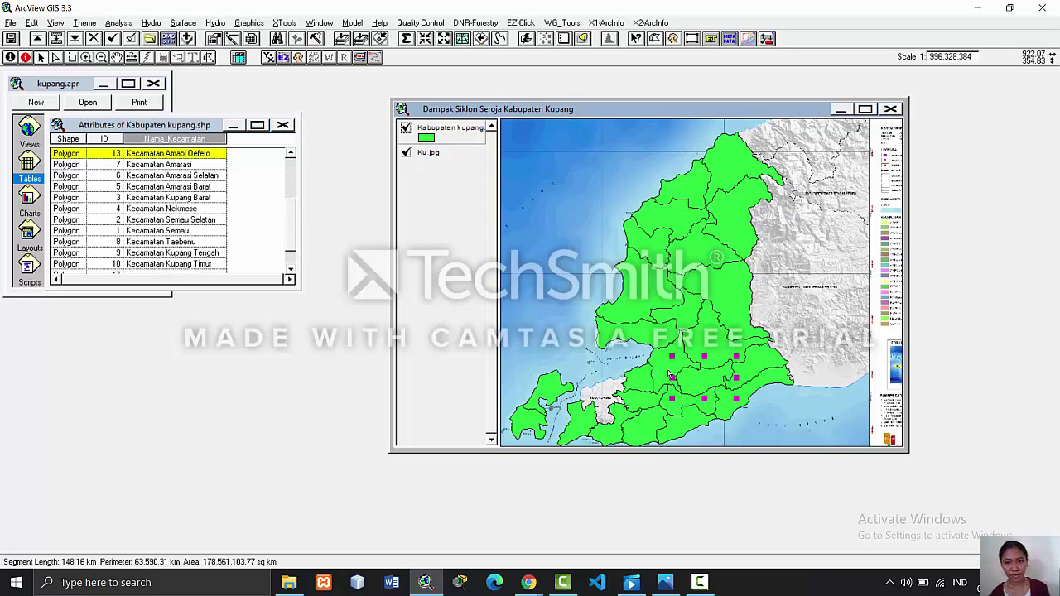
left_click(669, 374)
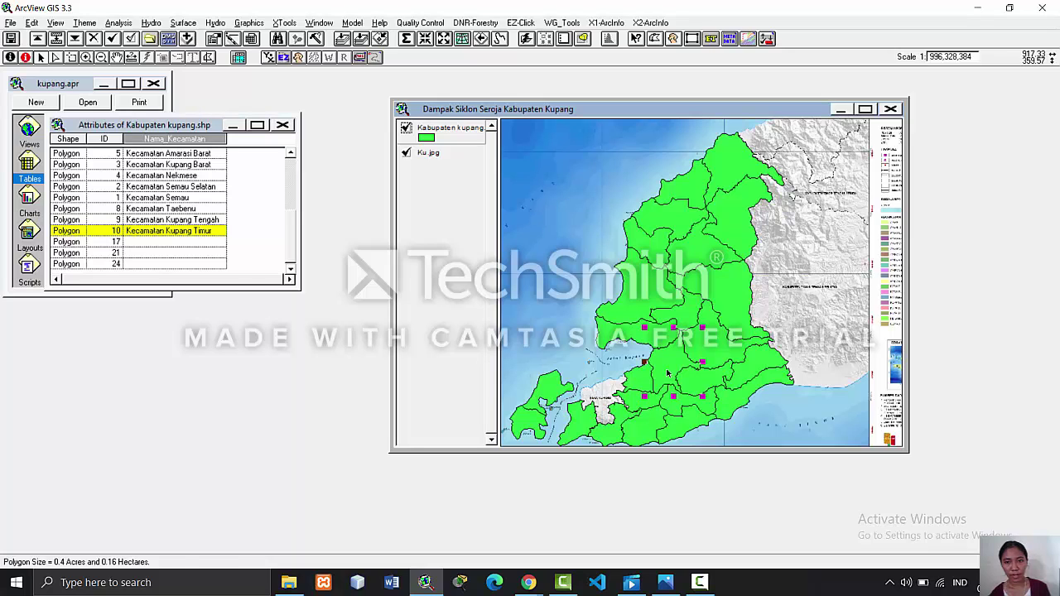
left_click(702, 352)
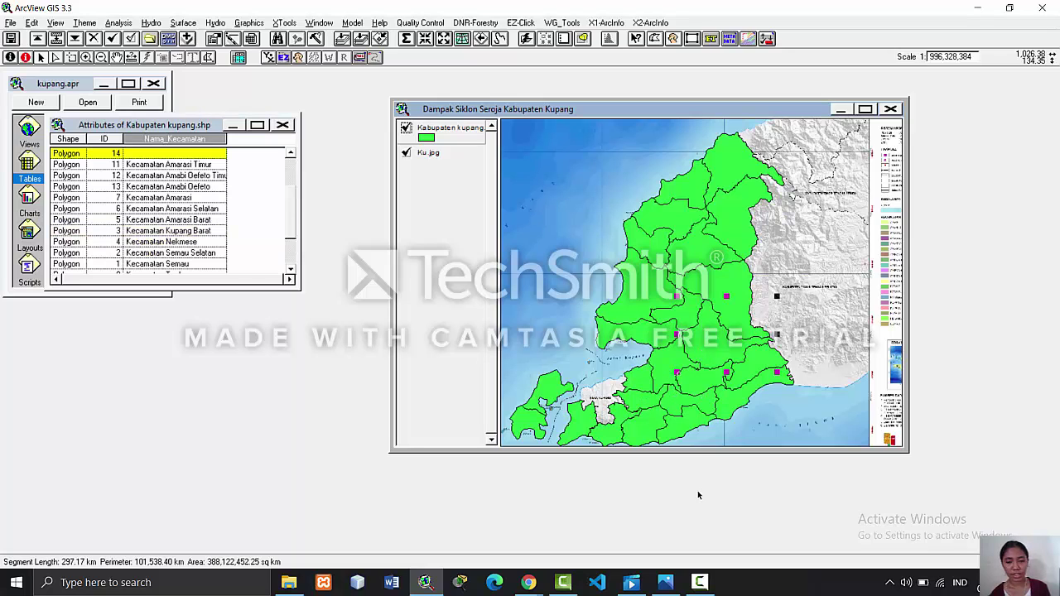
mouse_move(681, 528)
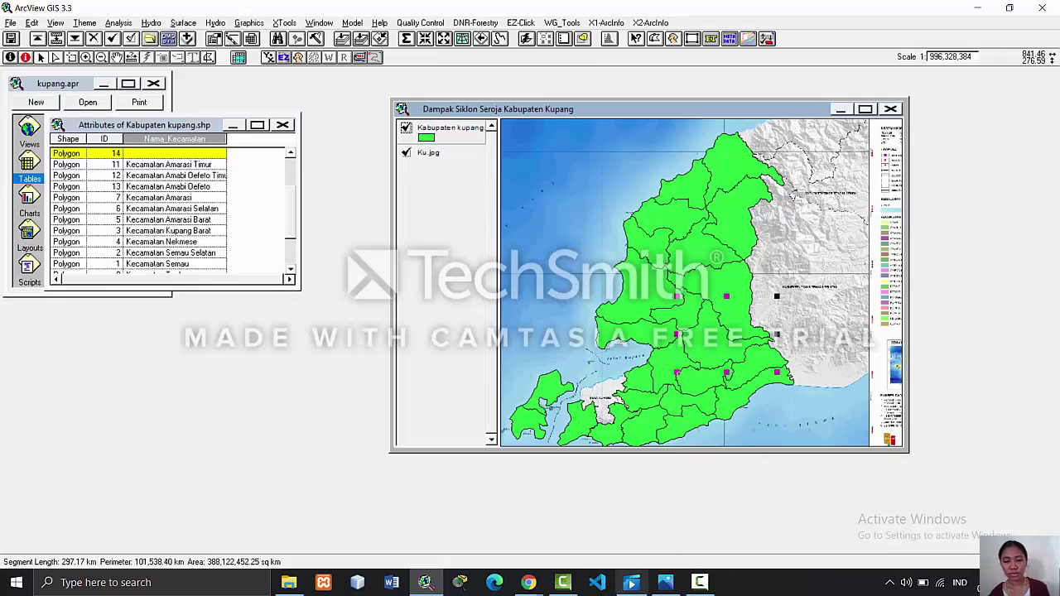
left_click(666, 586)
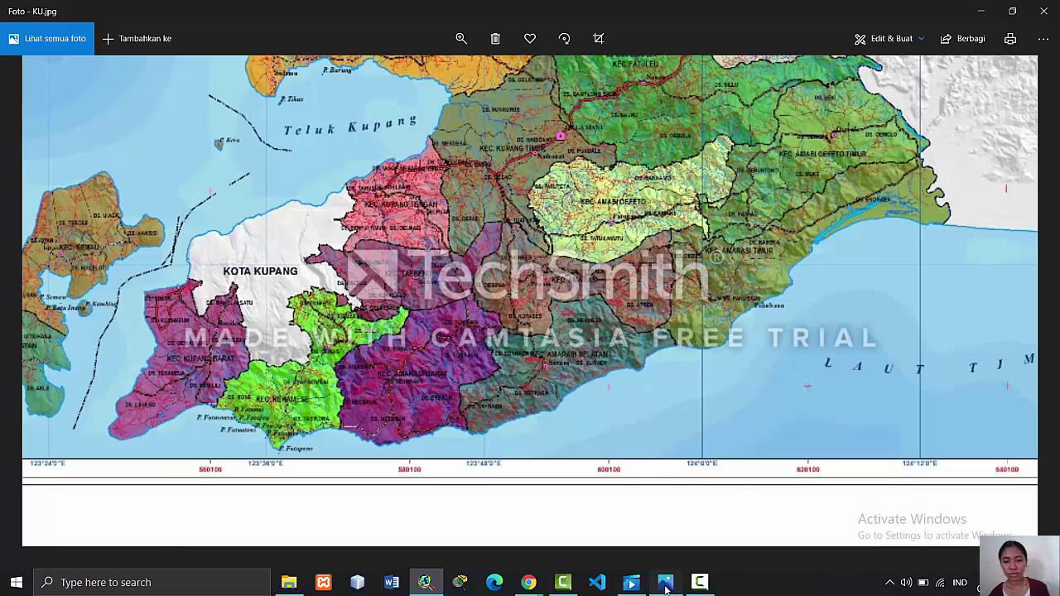
scroll(666, 365, "up", 5)
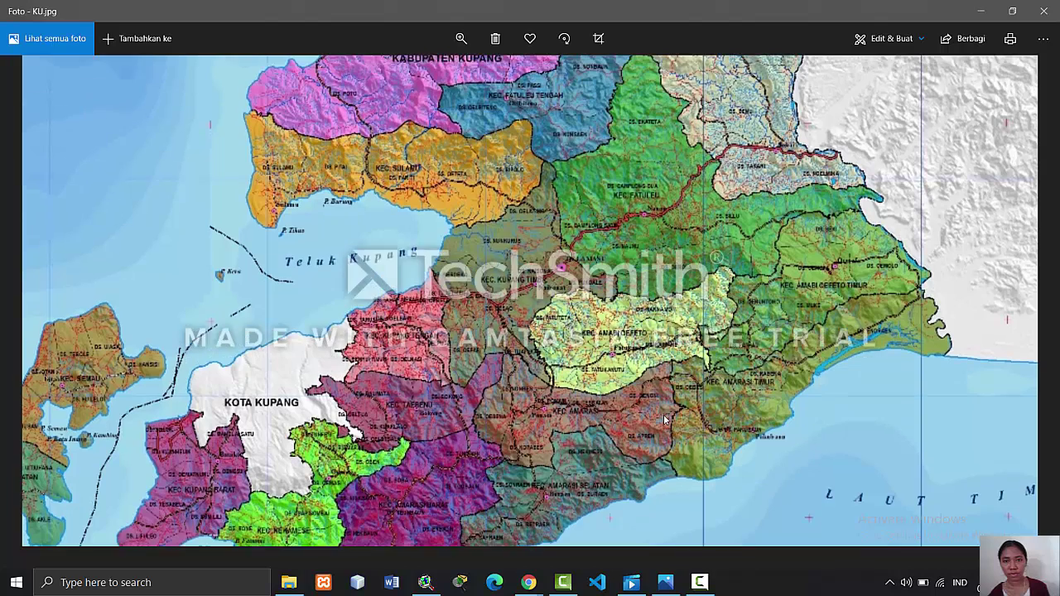
left_click_drag(664, 419, 664, 434)
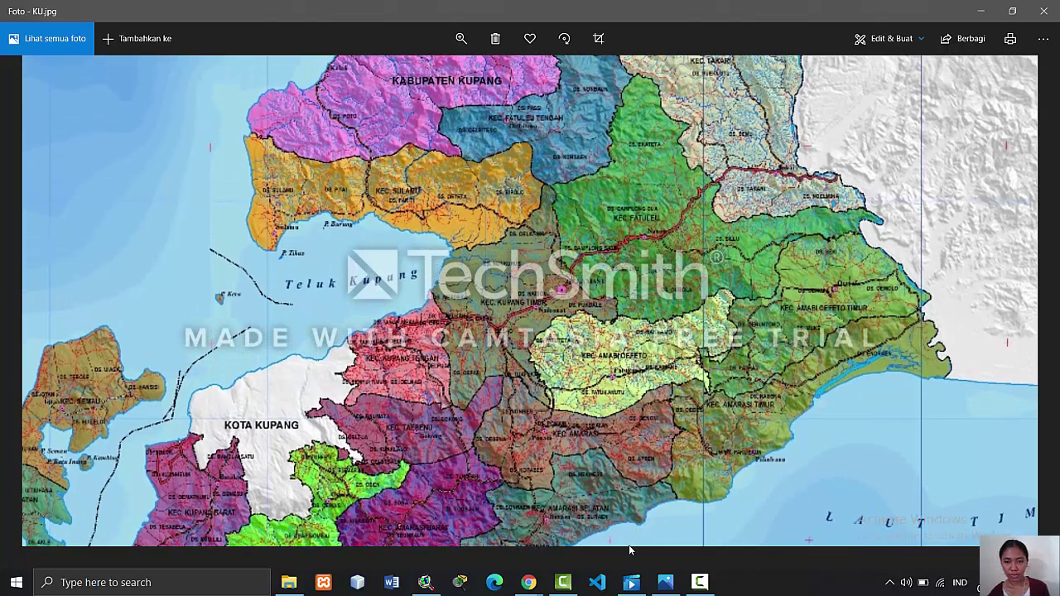
- Back in ArcView, enter "Kecamatan Fatuleu" as the Nama_Kecamatan value of the record with ID 14
left_click(438, 585)
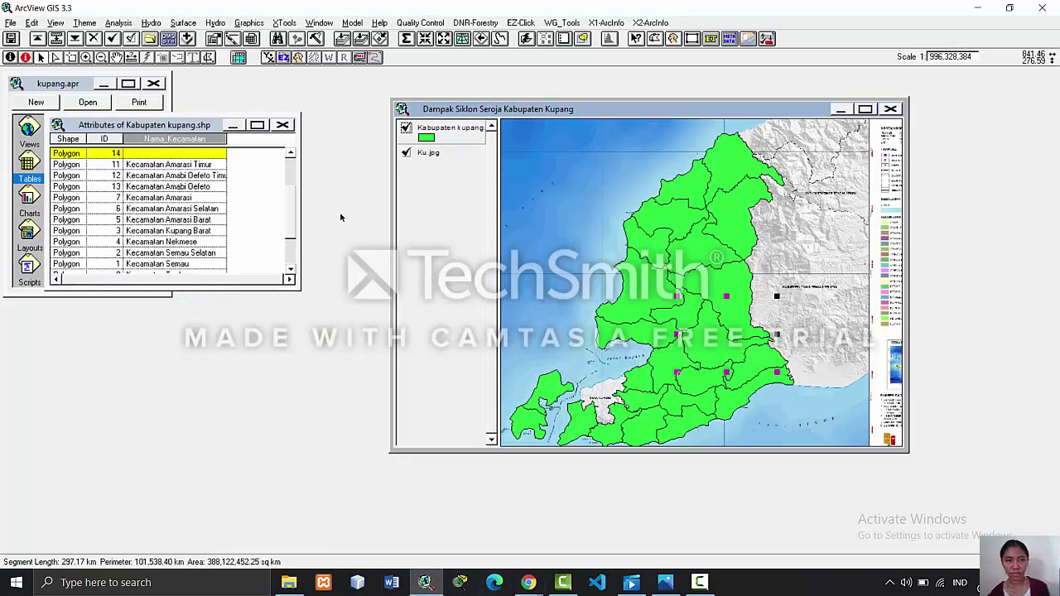
left_click(214, 157)
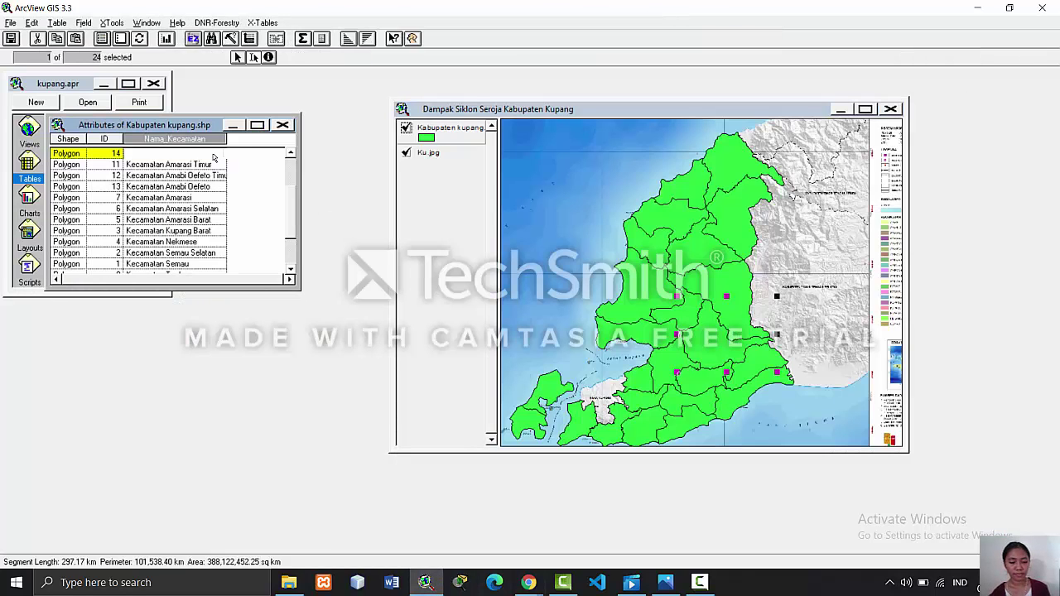
left_click(214, 157)
type("Kecamatan")
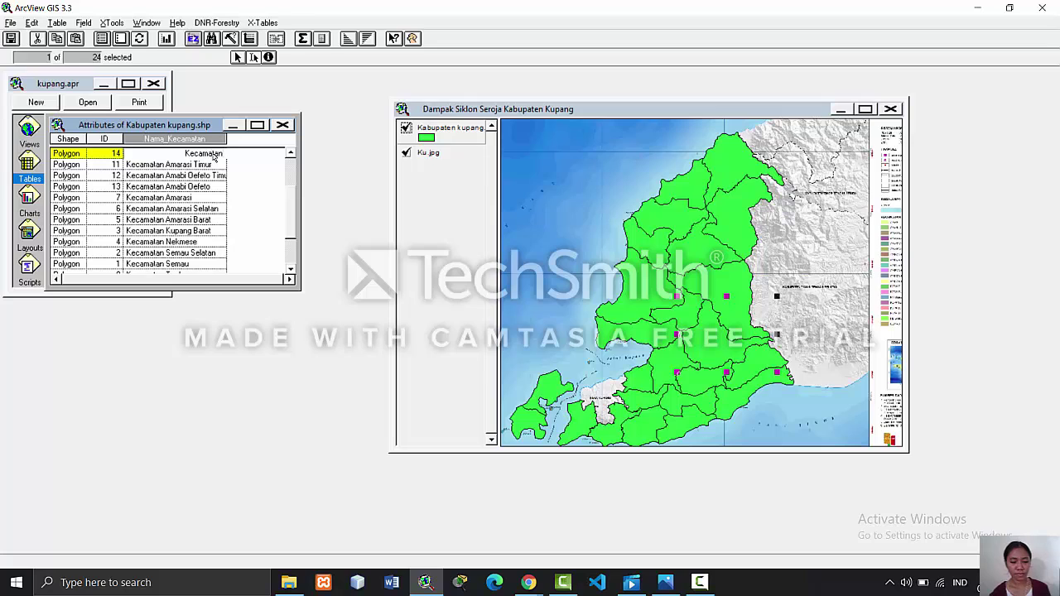
type("Fatuleu")
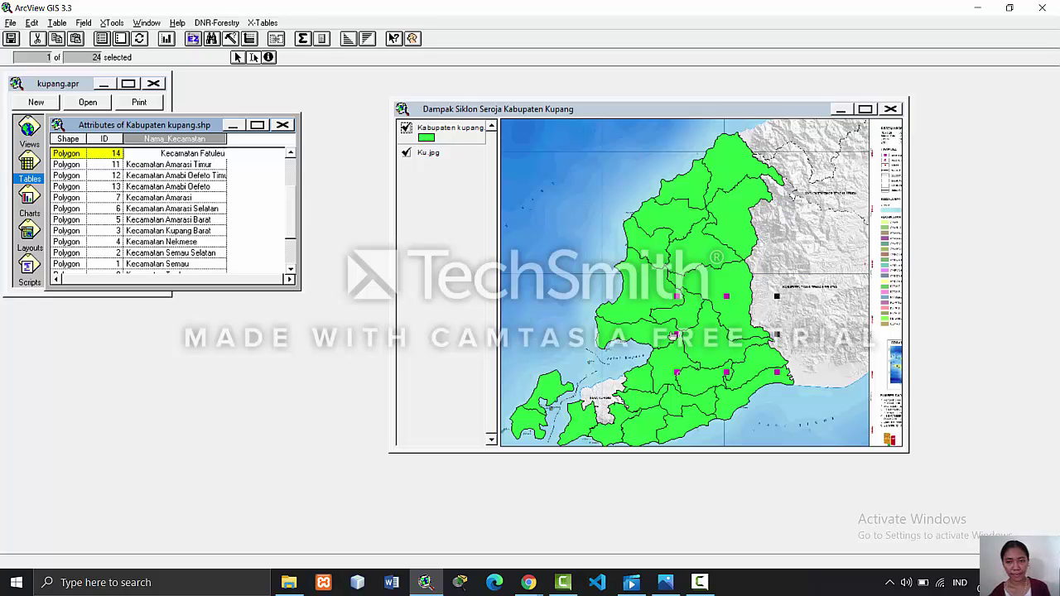
- Select the polygon with ID 15 along the north shore of the bay and look up its district name in Chrome's district table
double_click(673, 335)
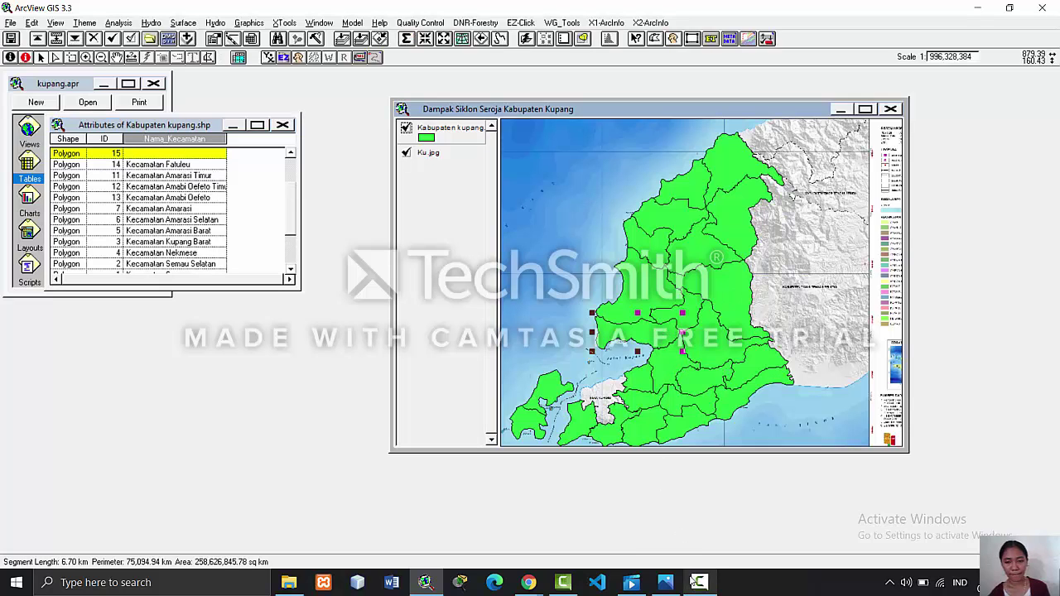
mouse_move(694, 582)
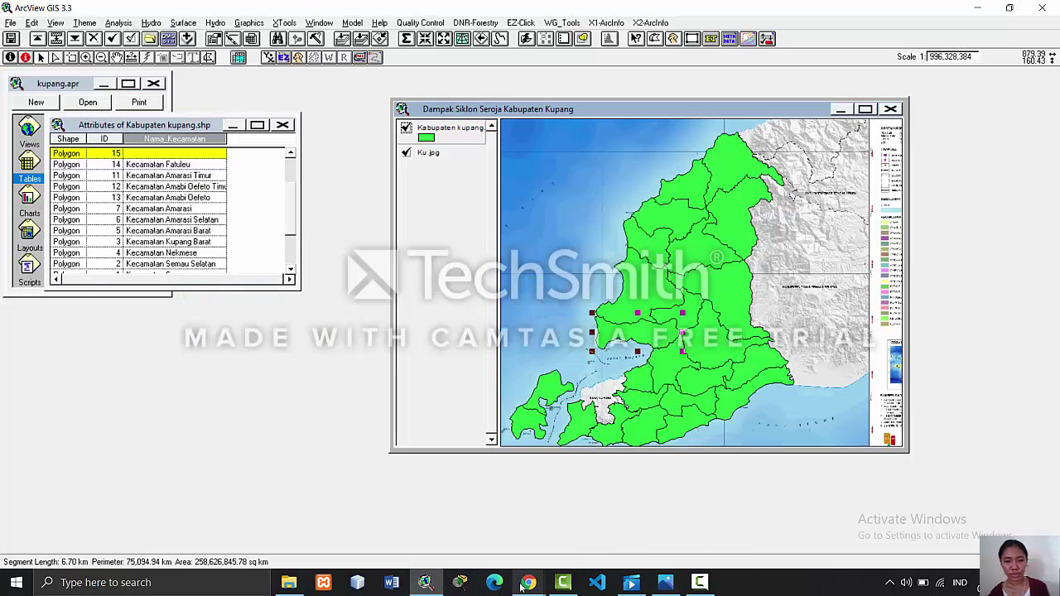
mouse_move(528, 582)
left_click(453, 556)
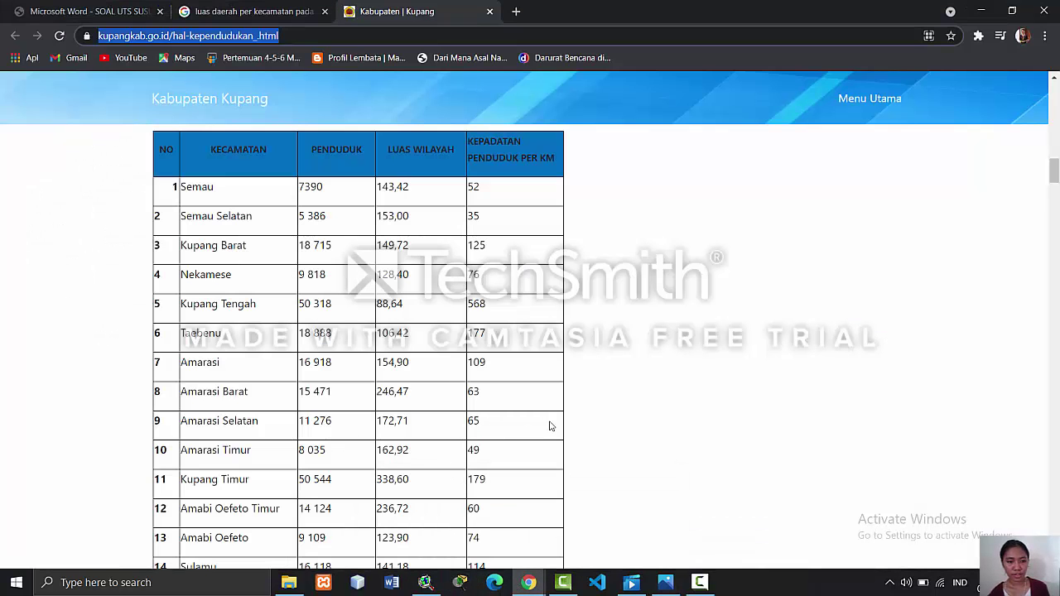
left_click_drag(1055, 169, 1057, 172)
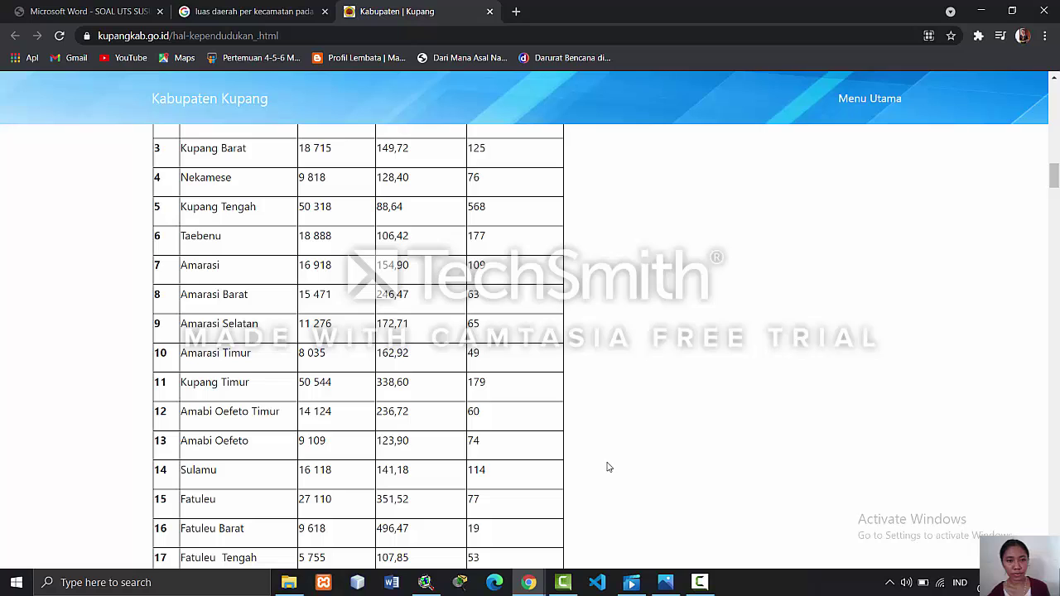
- Back in ArcView, enter "Kecamatan Sulamu" as the Nama_Kecamatan value of the record with ID 15
left_click(424, 582)
left_click(183, 155)
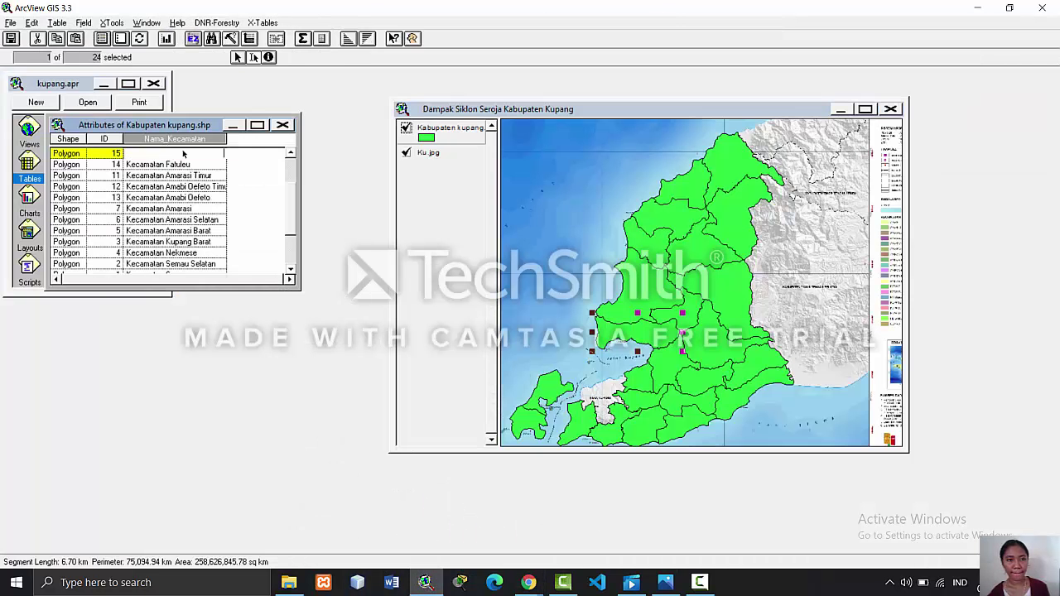
left_click(183, 154)
type("Kecamatan")
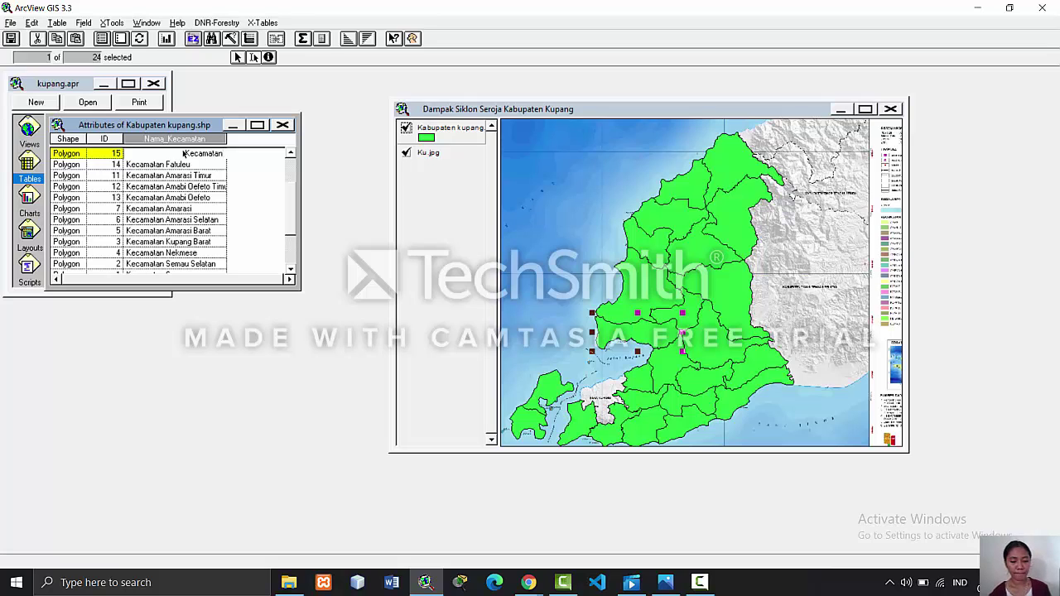
type(" Sulamu")
- Select the polygon with ID 16 north of Kecamatan Sulamu, look up its district name on the Photos map, and return to ArcView
left_click(626, 306)
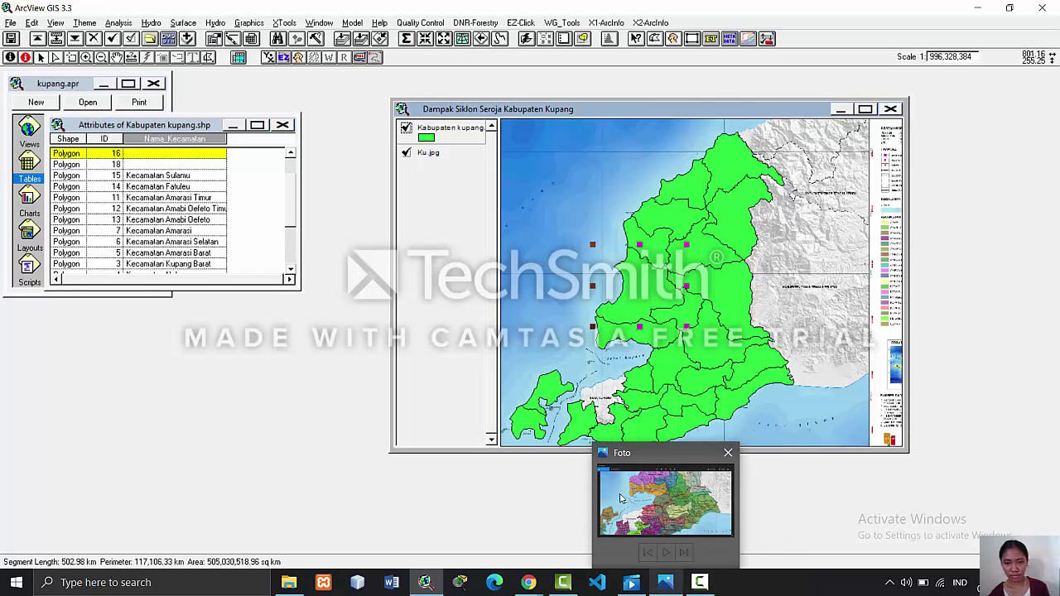
mouse_move(620, 497)
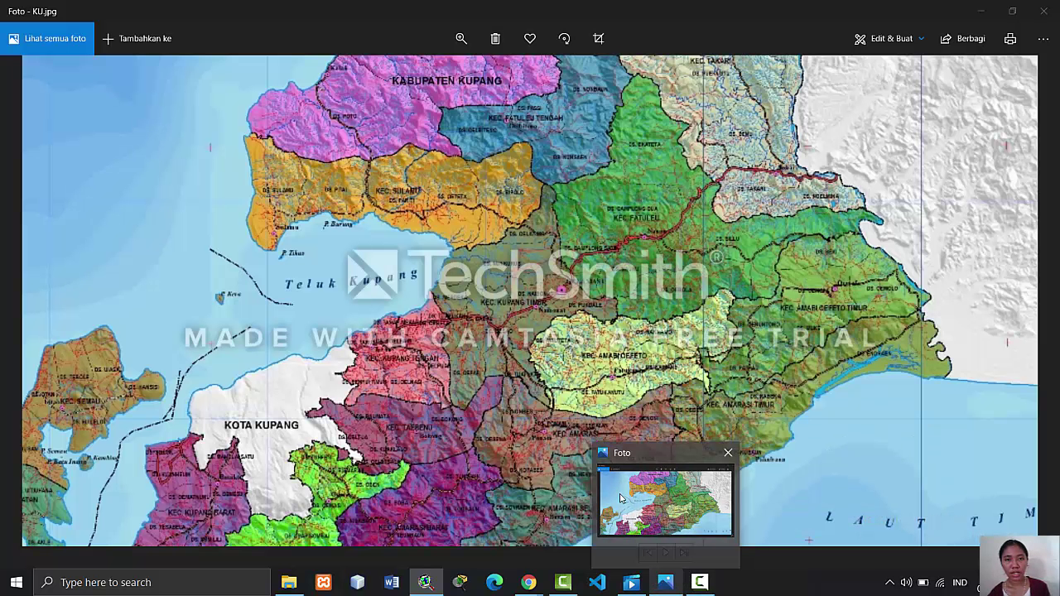
left_click(620, 497)
scroll(525, 288, "up", 2)
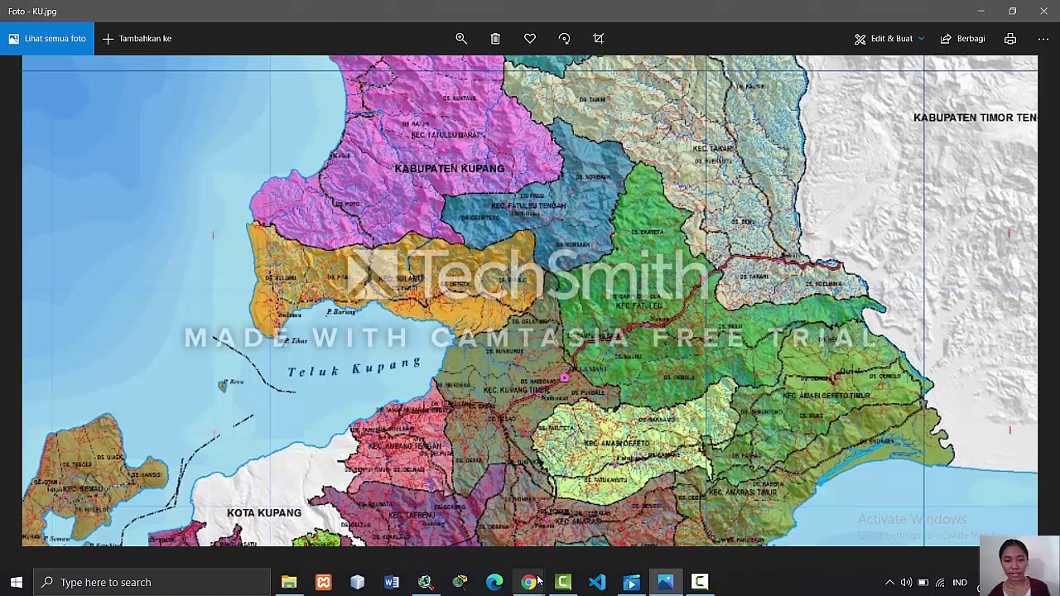
mouse_move(424, 582)
left_click(396, 520)
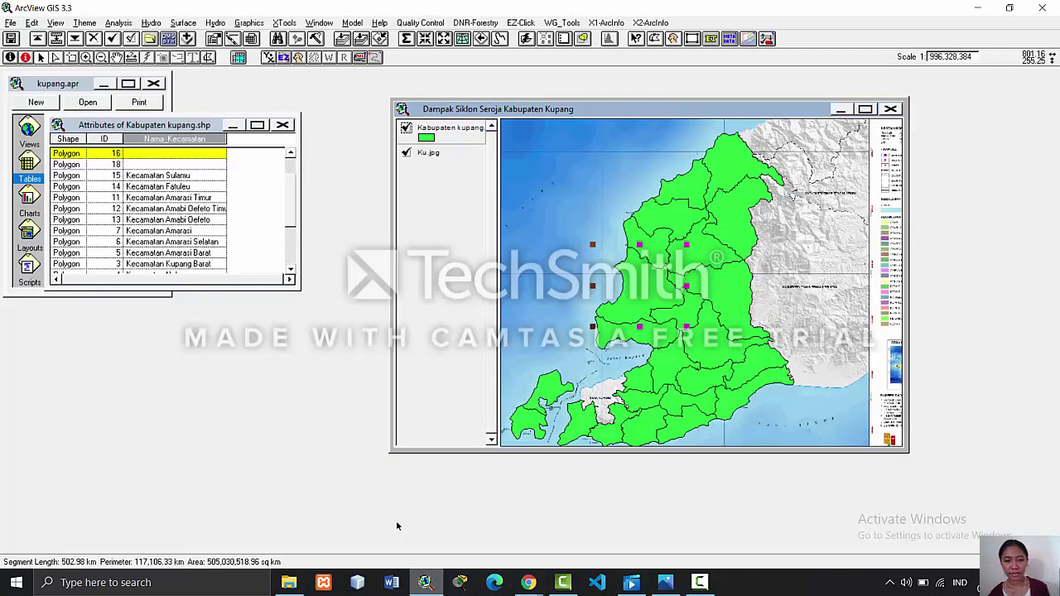
- Enter "Kecamatan Fatuleu Barat" as the Nama_Kecamatan value of the record with ID 16
left_click(205, 155)
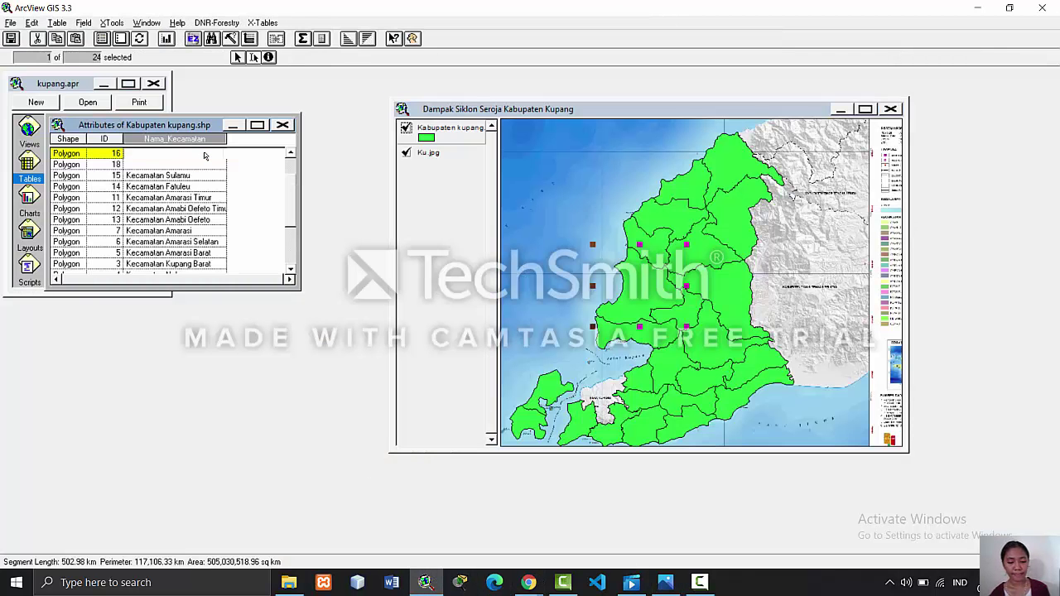
type("Kecamatan")
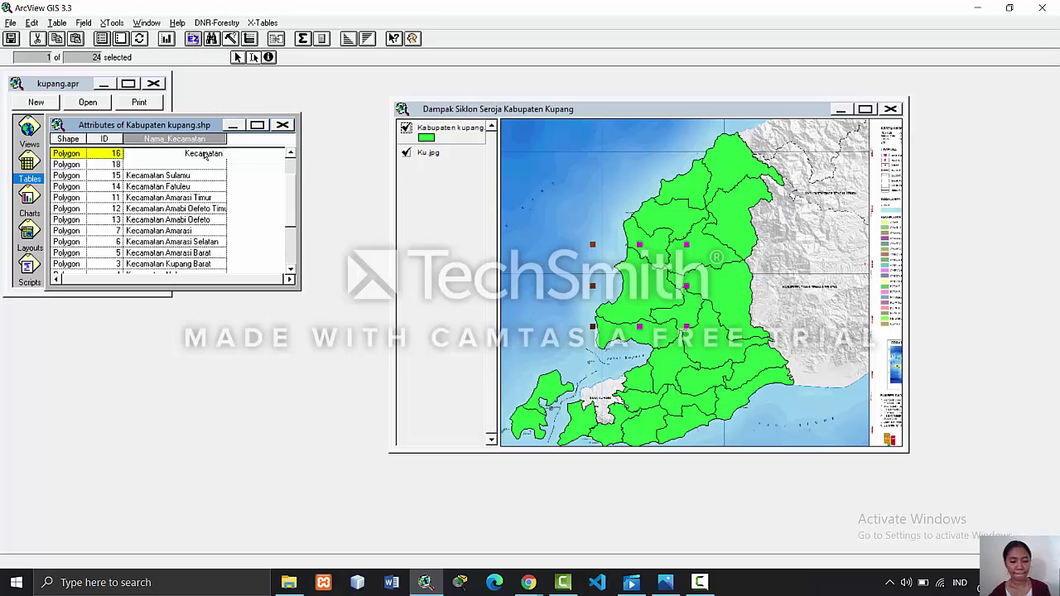
type(" Fatuleu Barat")
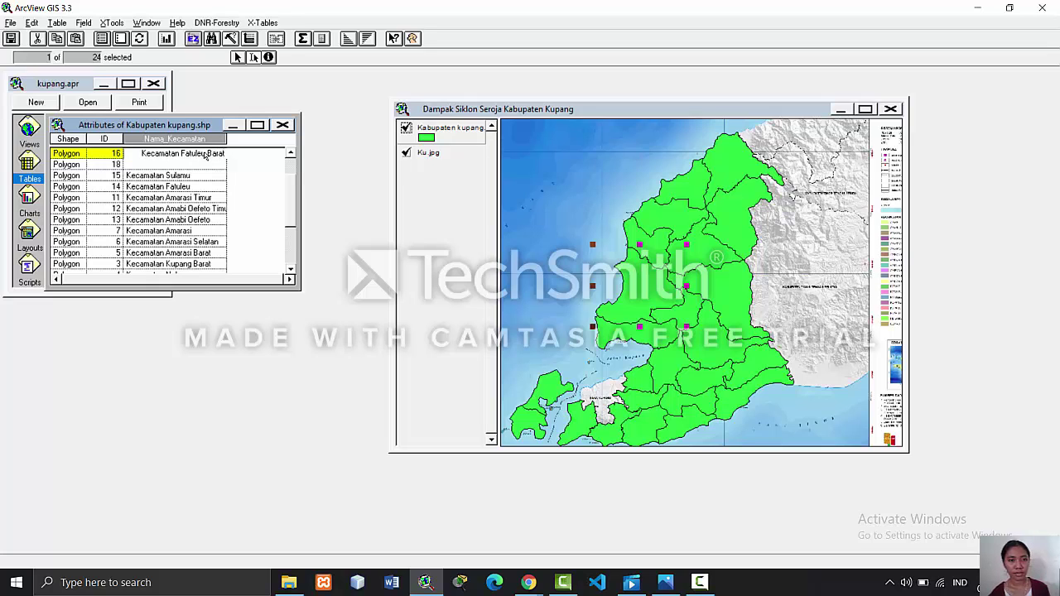
- Select the polygon with ID 17 west of Kecamatan Fatuleu and enter "Kecamatan Fatuleu Tengah" as its Nama_Kecamatan value
left_click(680, 310)
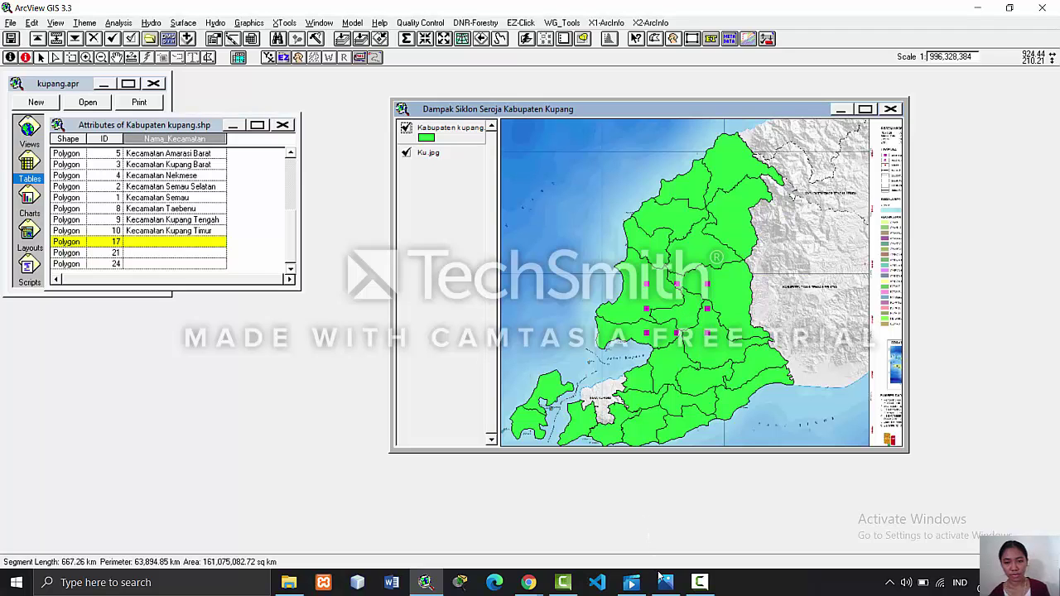
mouse_move(665, 583)
left_click(222, 249)
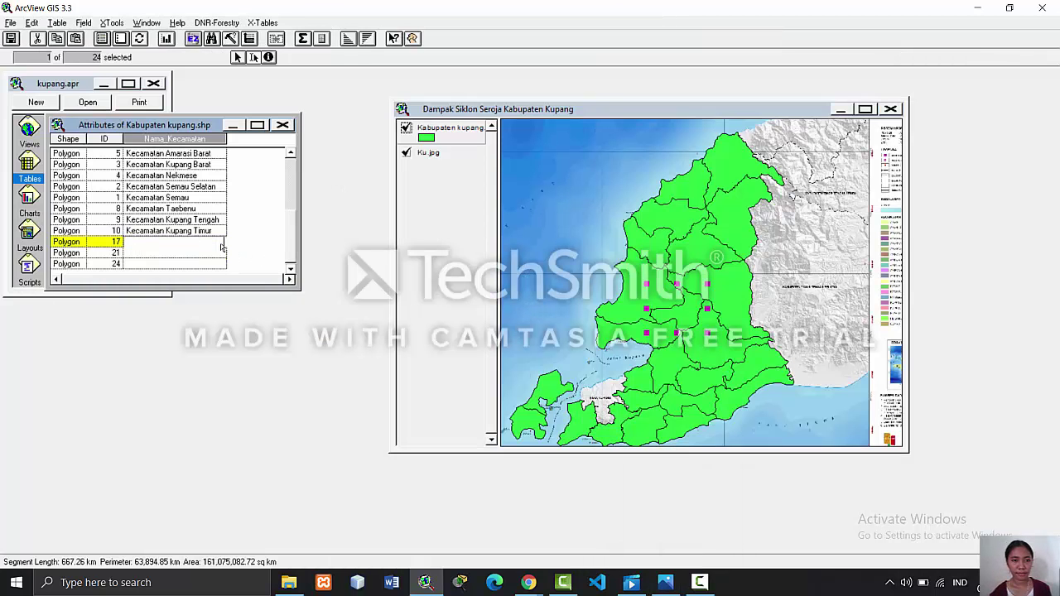
type("Kecamatan Fat")
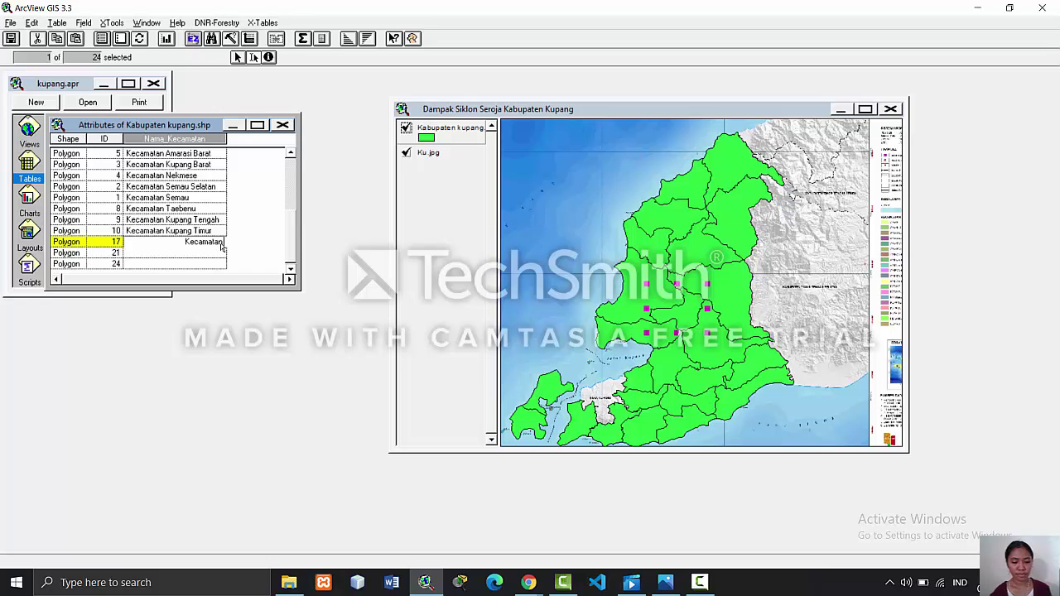
type("uleu Teng")
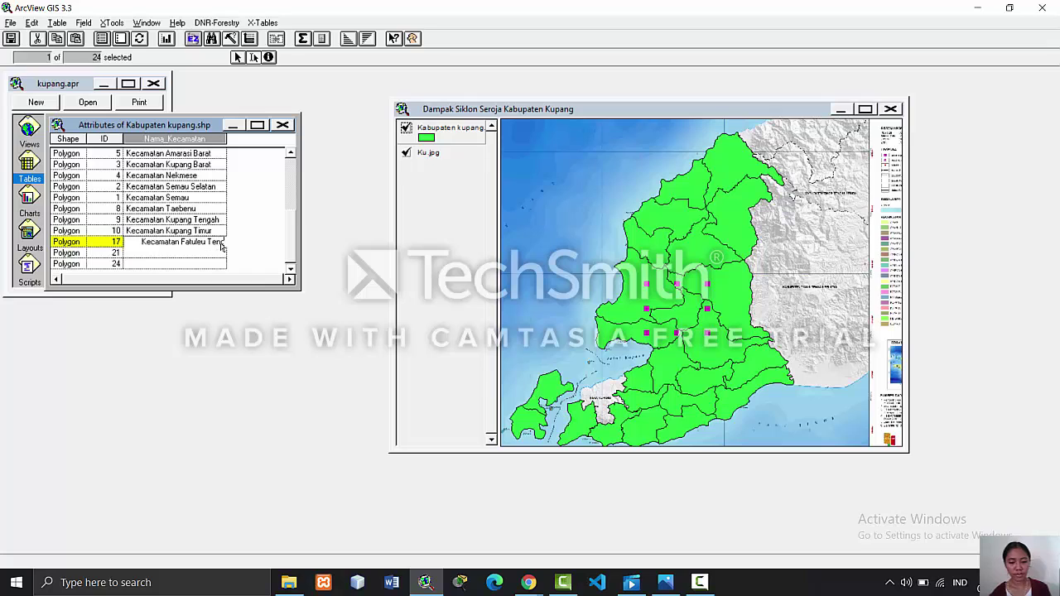
type("ah")
key("Return")
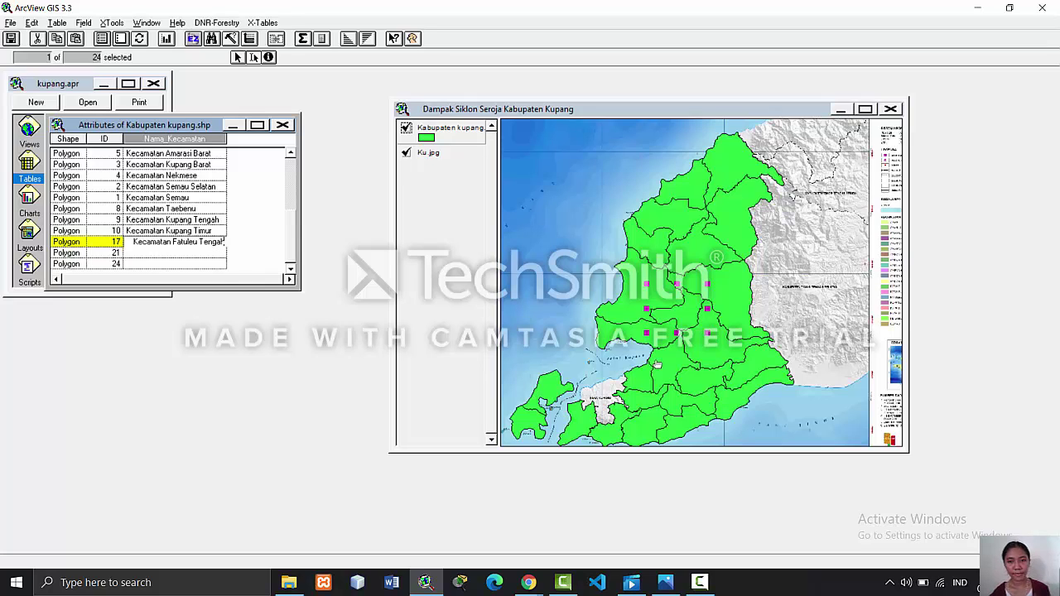
- Select the polygon with ID 18 on the eastern border, look up its district name in Chrome's district table, and return to ArcView
left_click(704, 336)
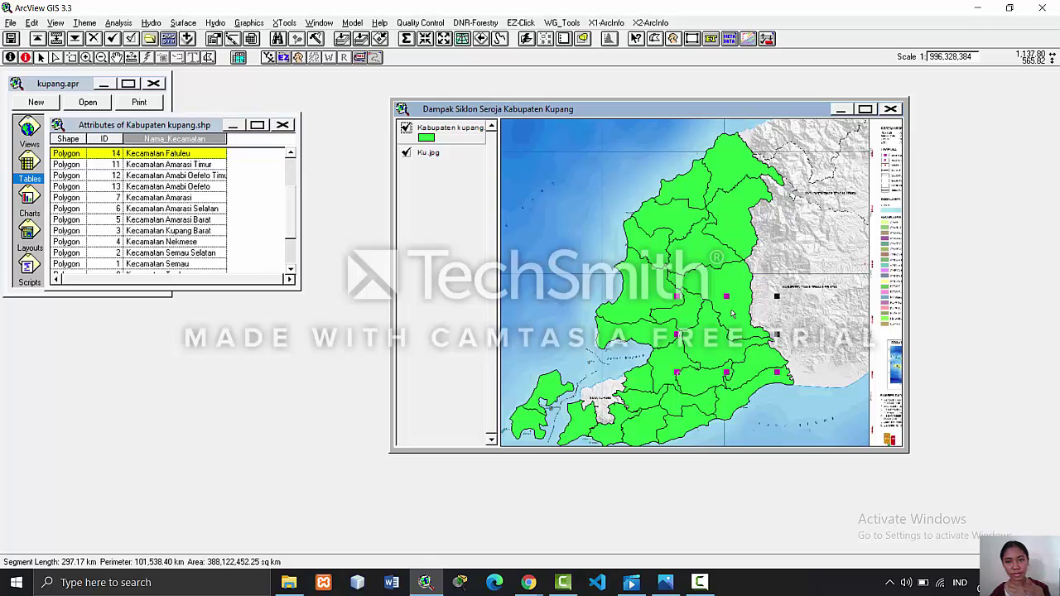
double_click(732, 313)
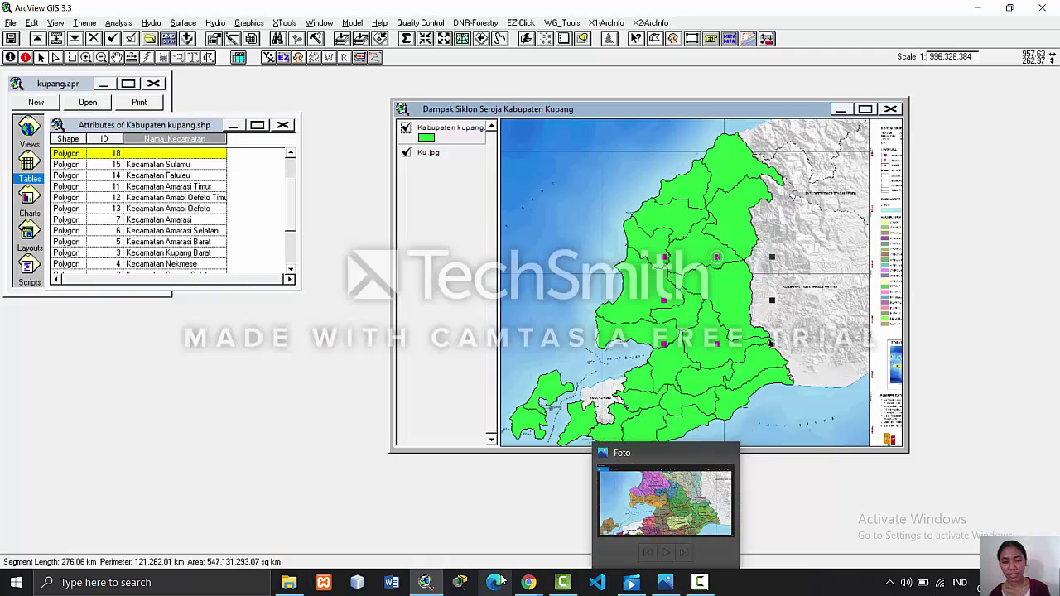
mouse_move(528, 582)
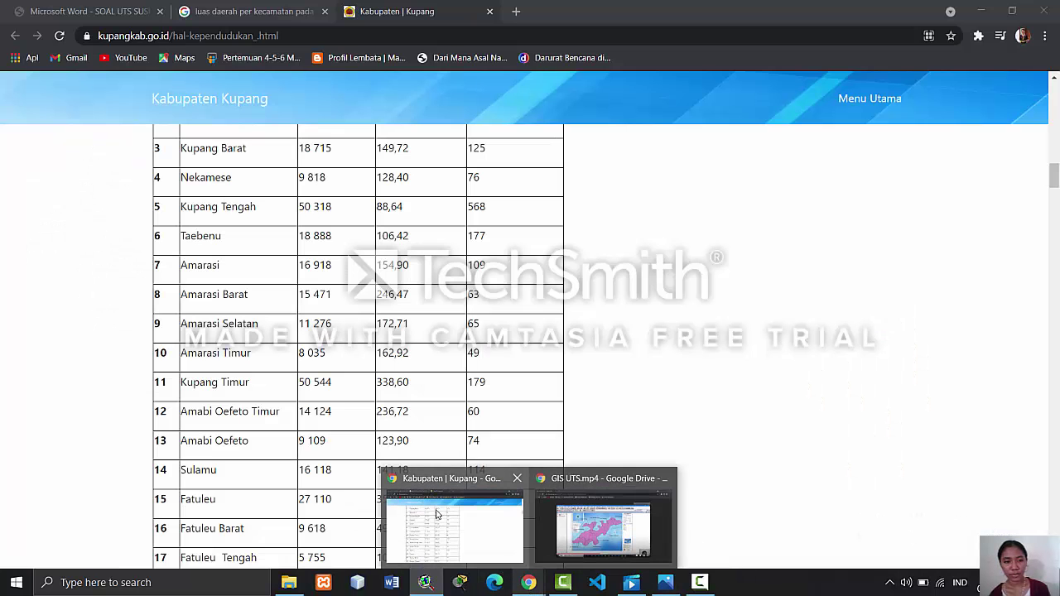
left_click(440, 512)
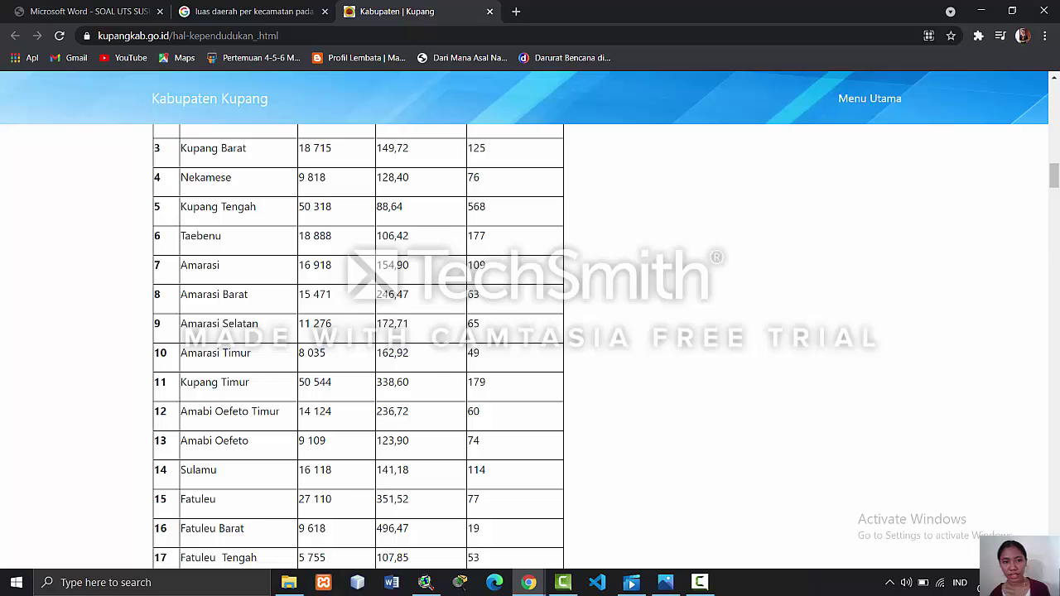
left_click_drag(1055, 177, 1055, 188)
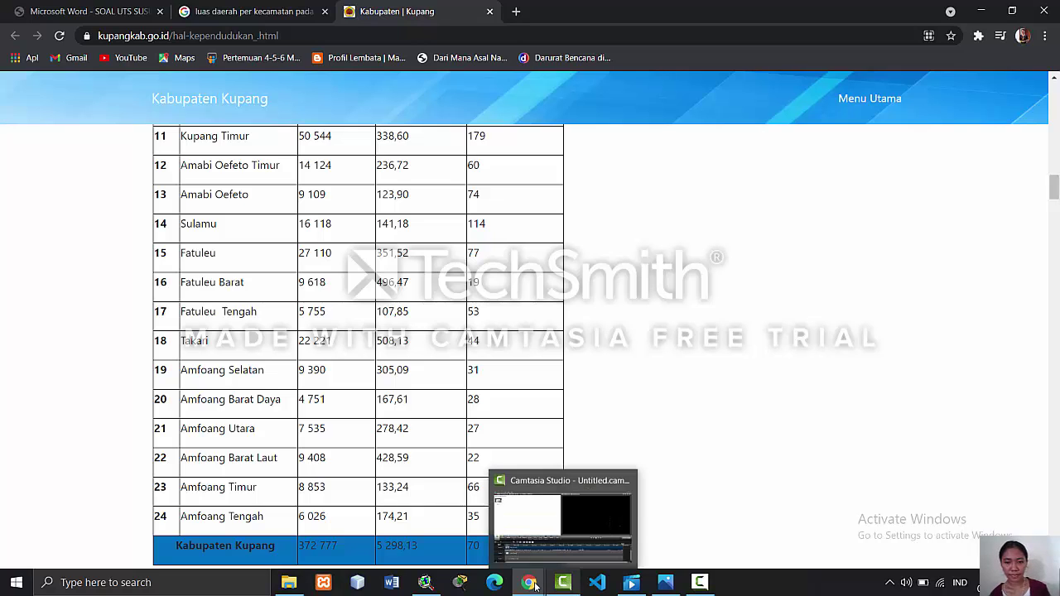
mouse_move(442, 589)
left_click(419, 545)
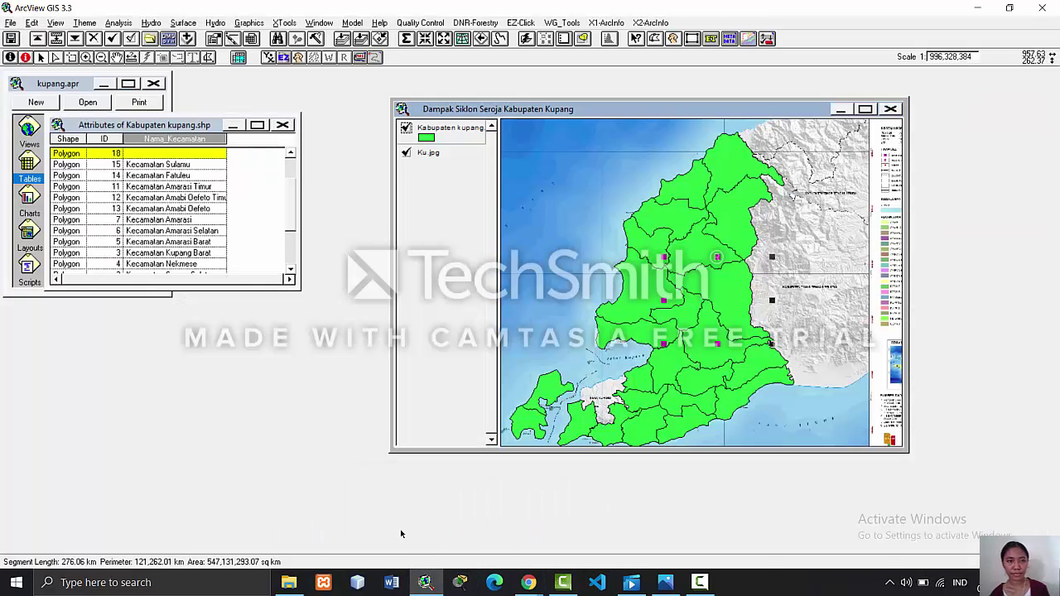
- Enter "Kecamatan Takari" as the Nama_Kecamatan value of the record with ID 18
left_click(218, 163)
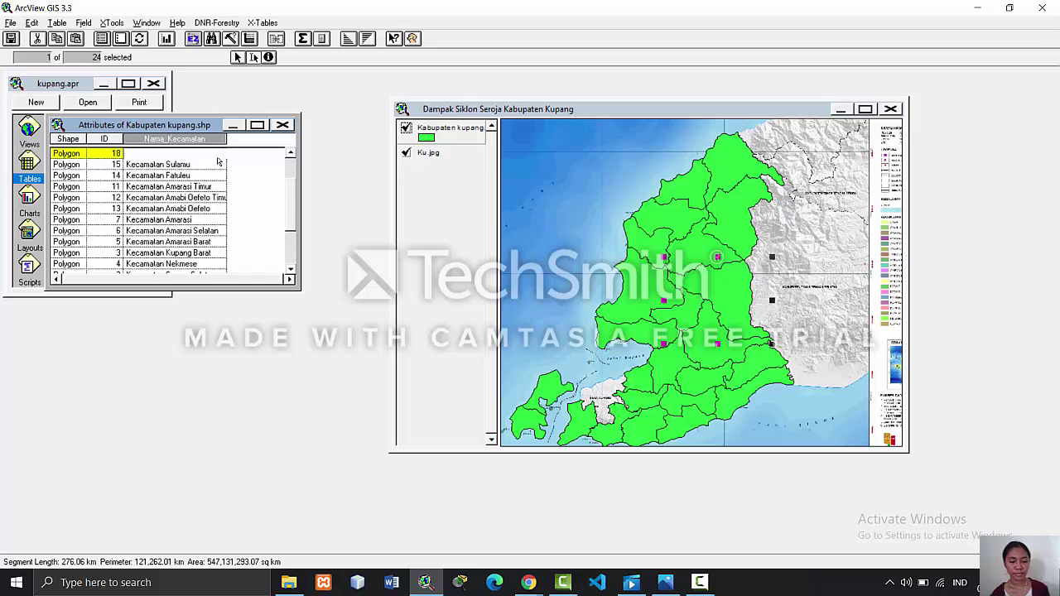
type("Kecamatan T")
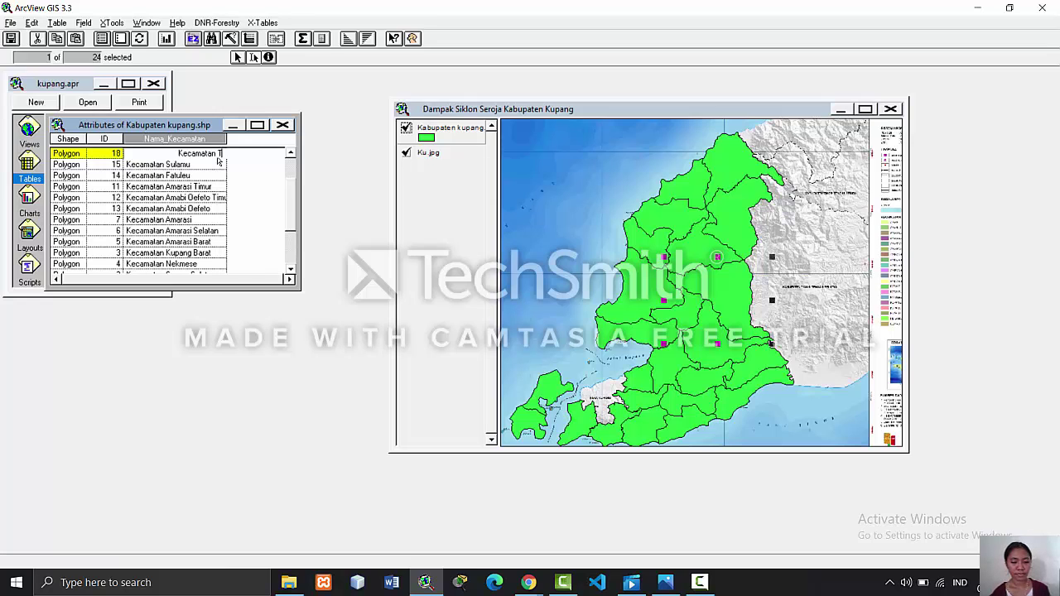
type("akar")
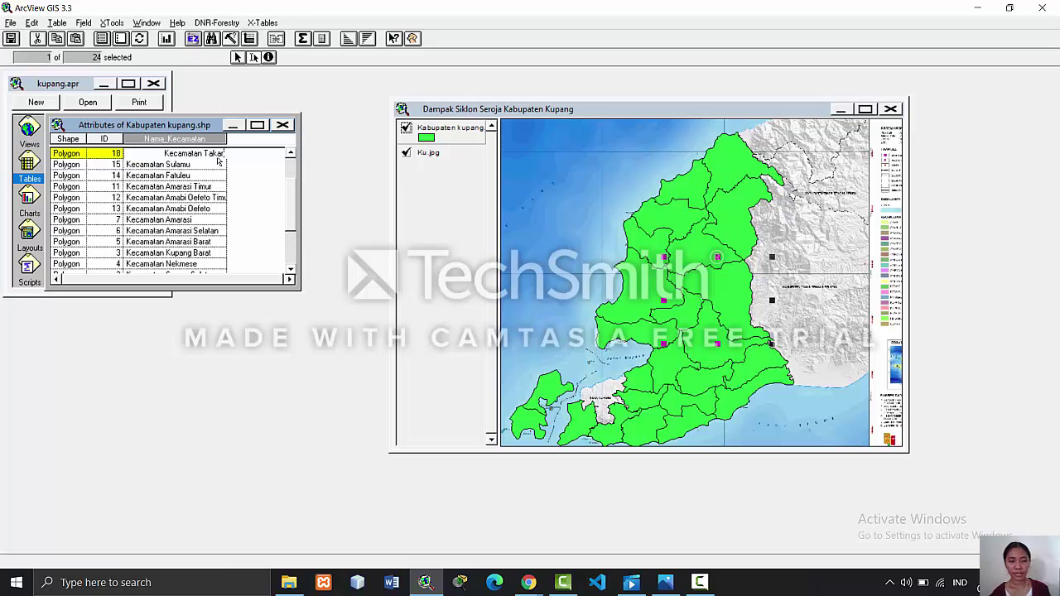
type("i")
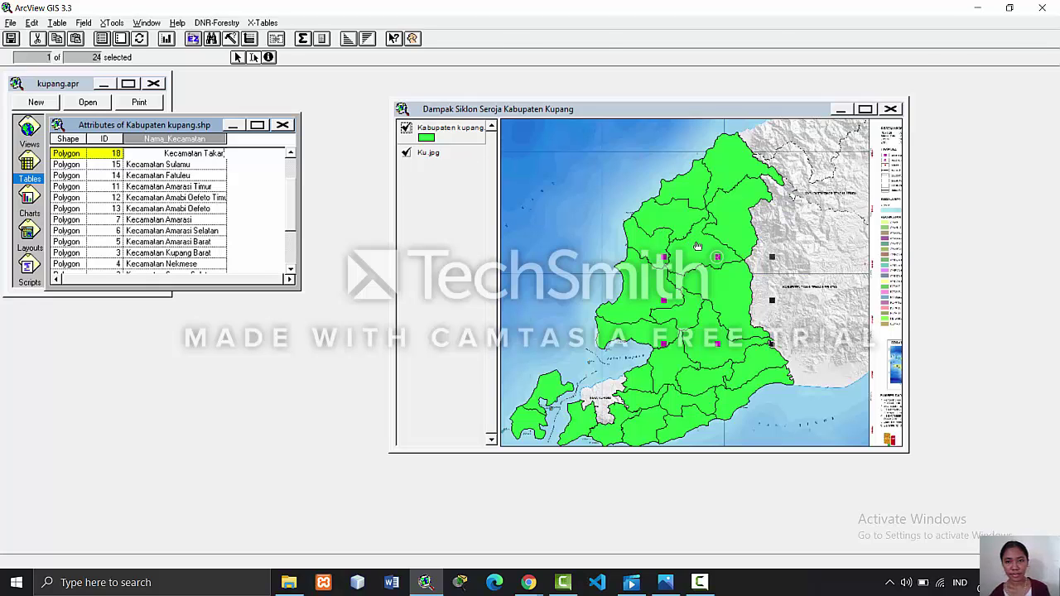
- Select the polygon with ID 19 north of Kecamatan Takari, look up its district name on the Photos map, and return to ArcView
left_click(697, 240)
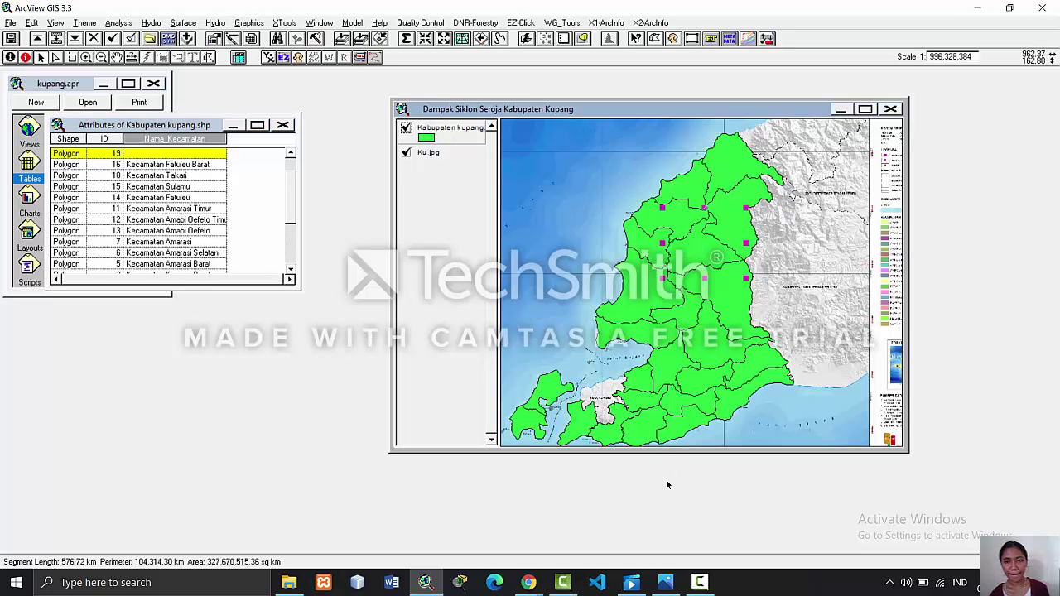
left_click(645, 501)
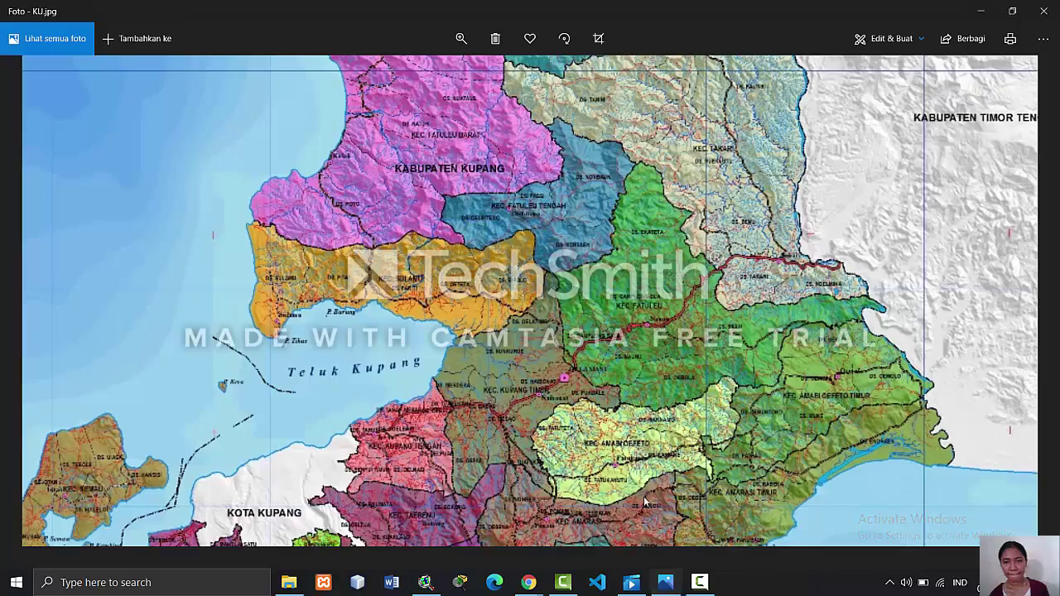
left_click_drag(618, 271, 624, 408)
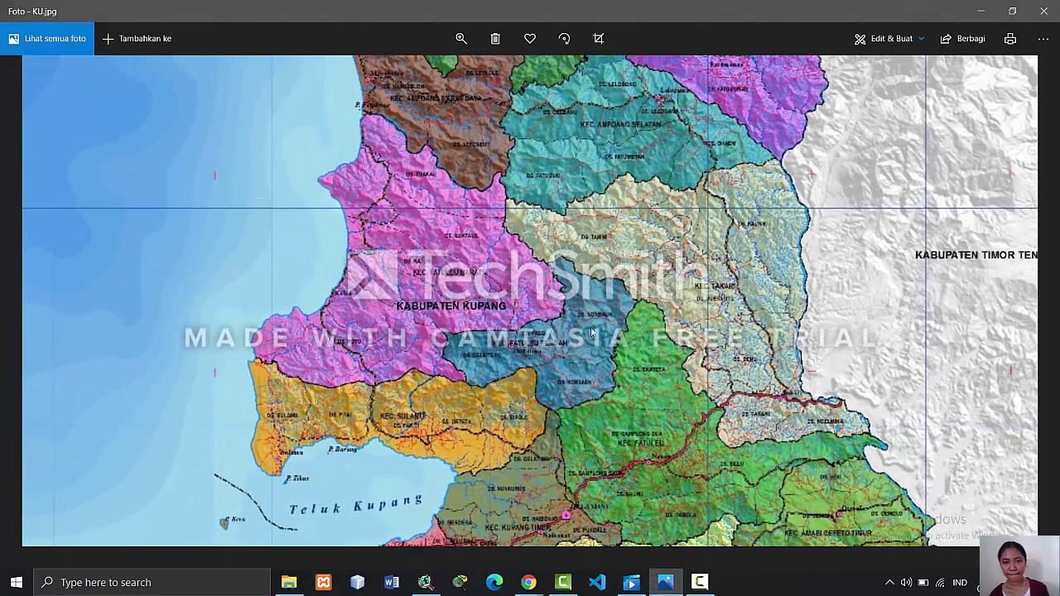
left_click_drag(592, 283, 626, 417)
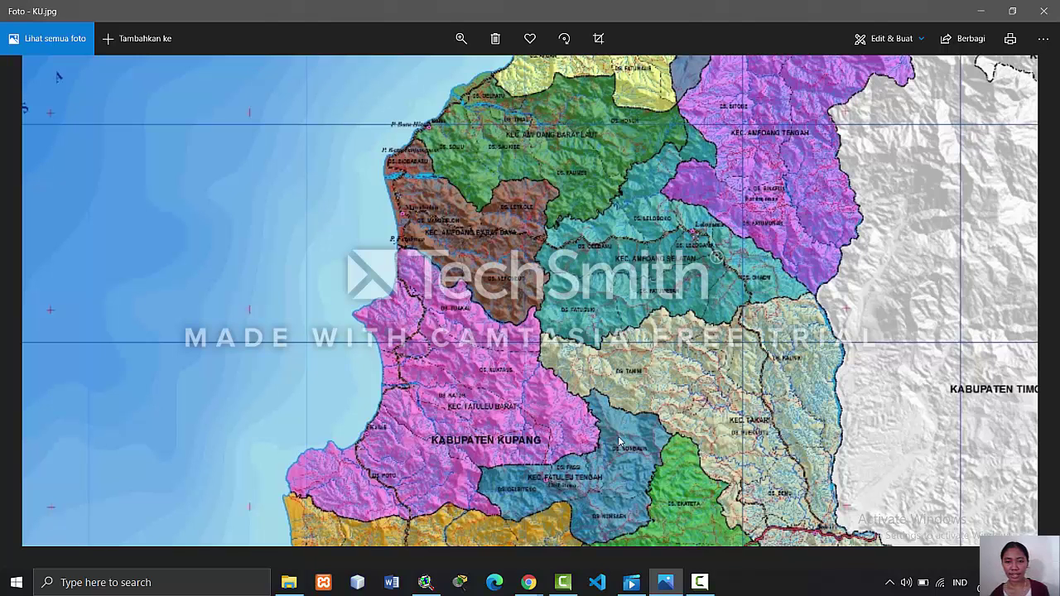
left_click(414, 589)
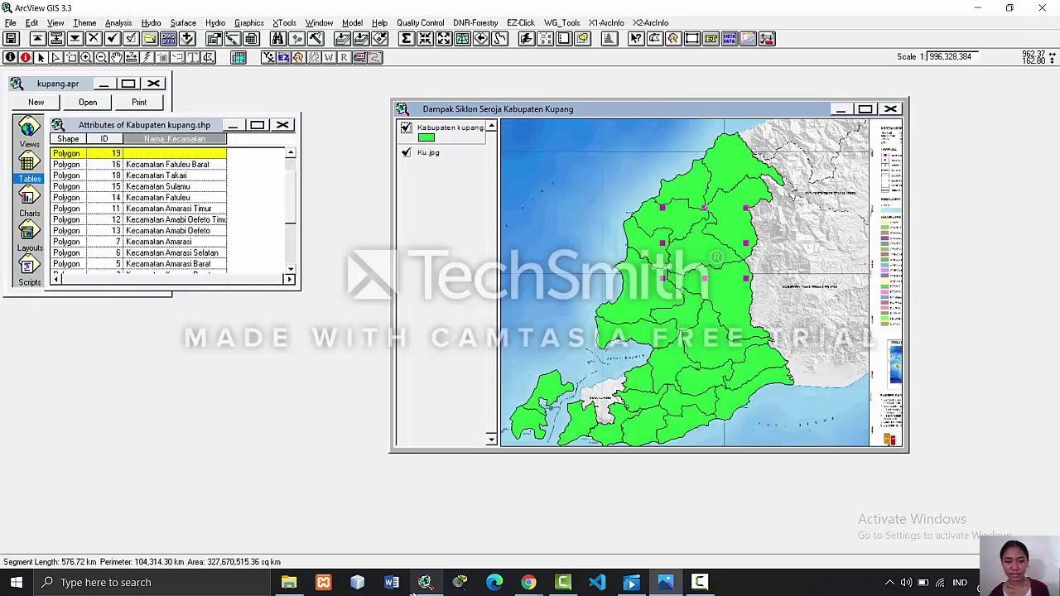
- Enter "Kecamatan Amfoang Selatan" as the Nama_Kecamatan value of the record with ID 19
left_click(222, 156)
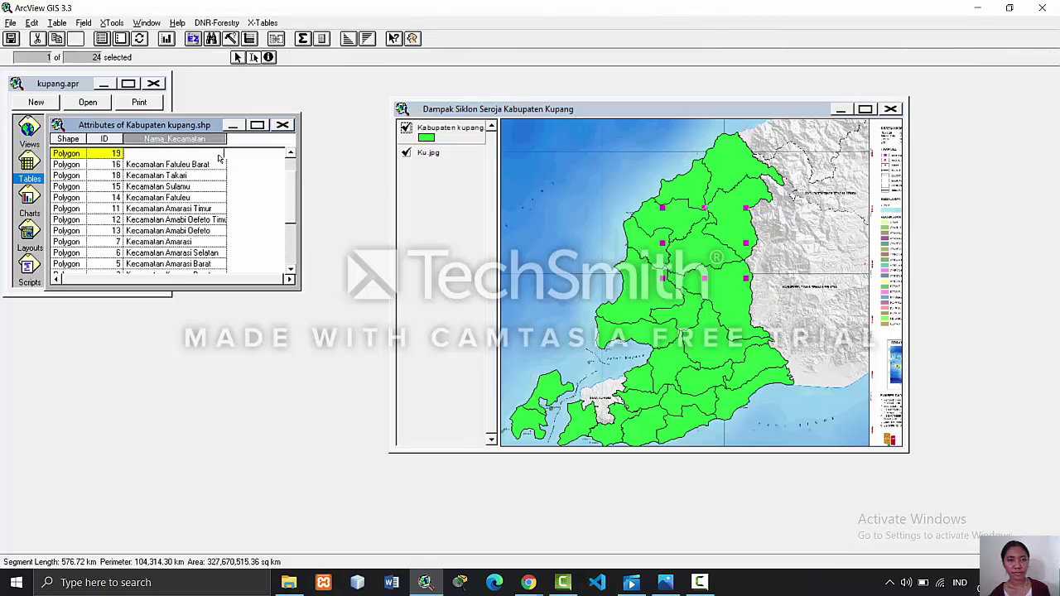
type("Kecamatan Am")
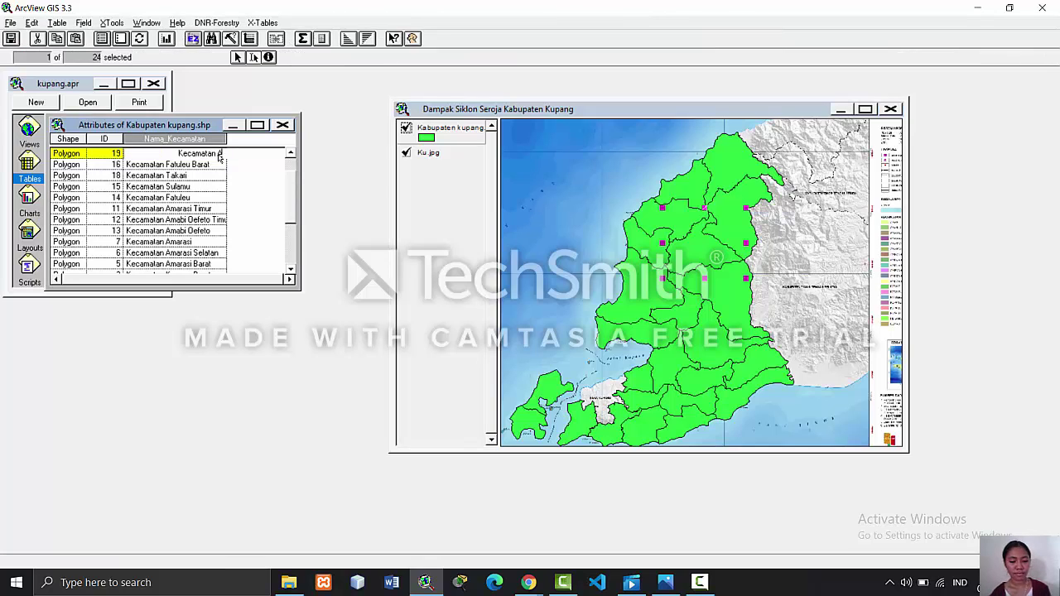
type("foang")
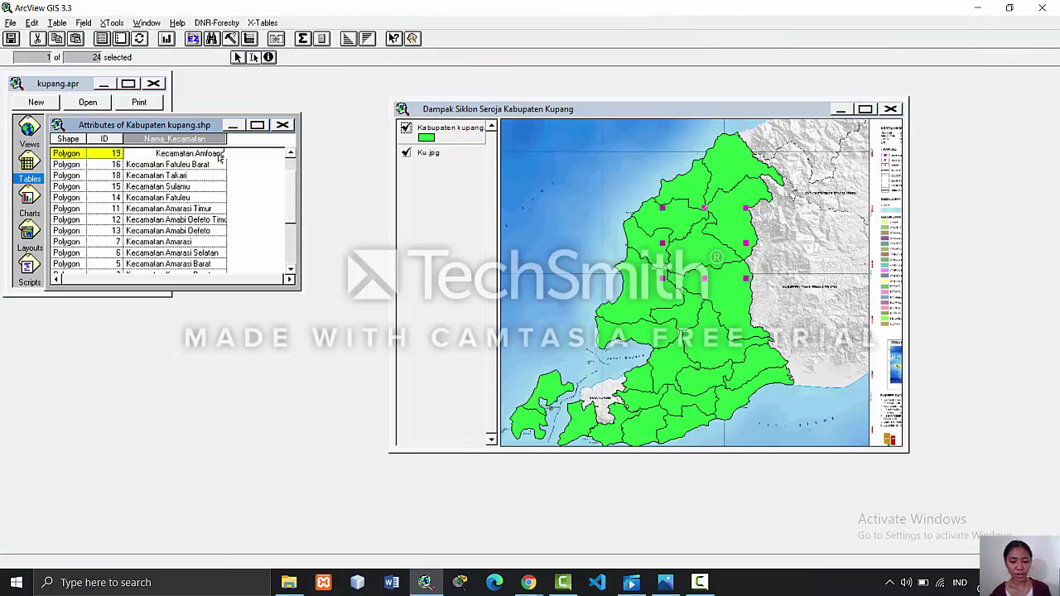
type(" Se")
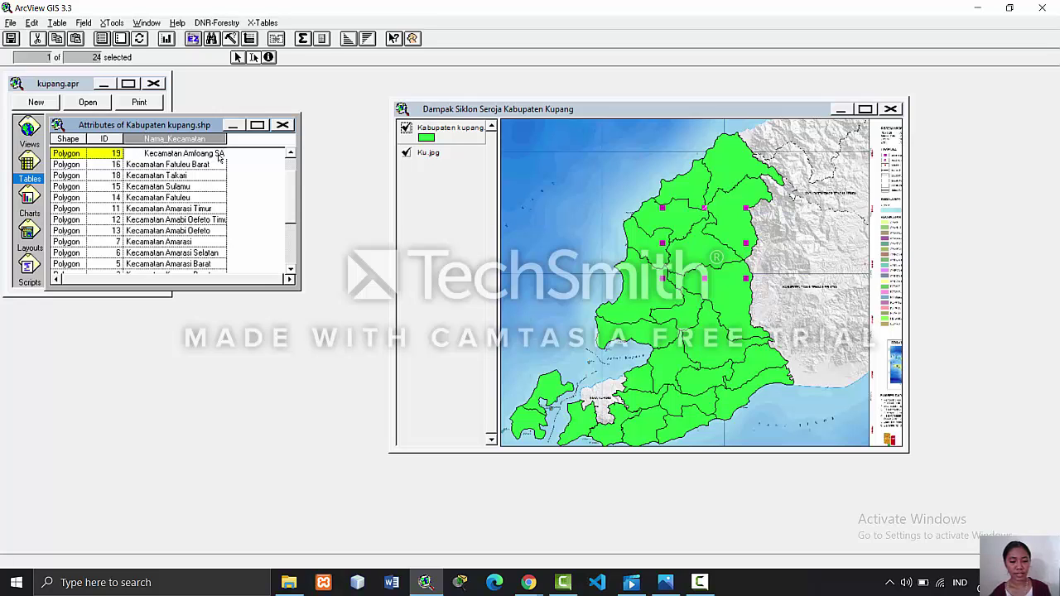
key("BackSpace")
type("e")
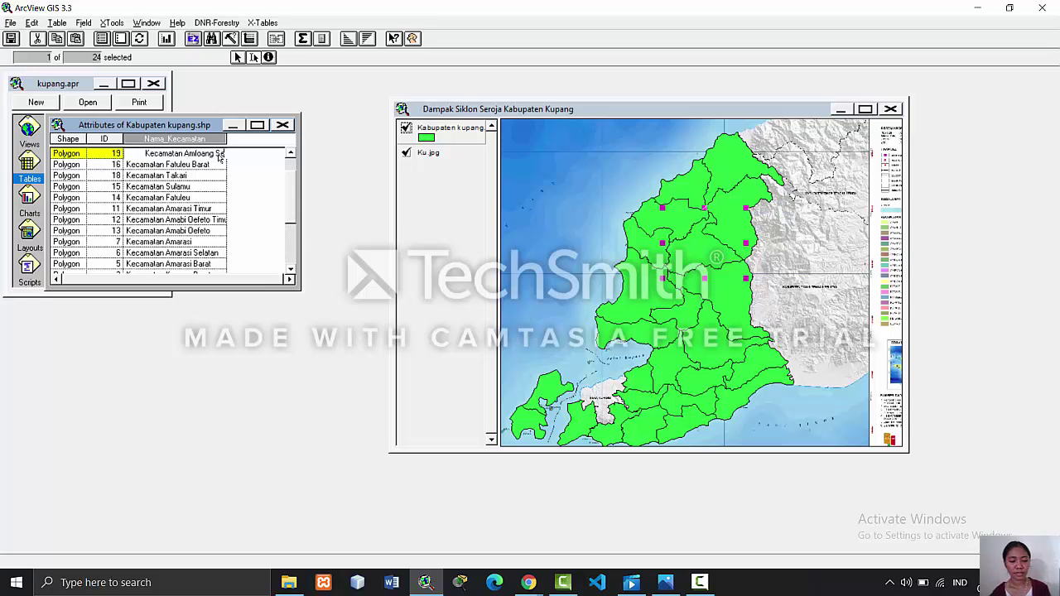
type("latan")
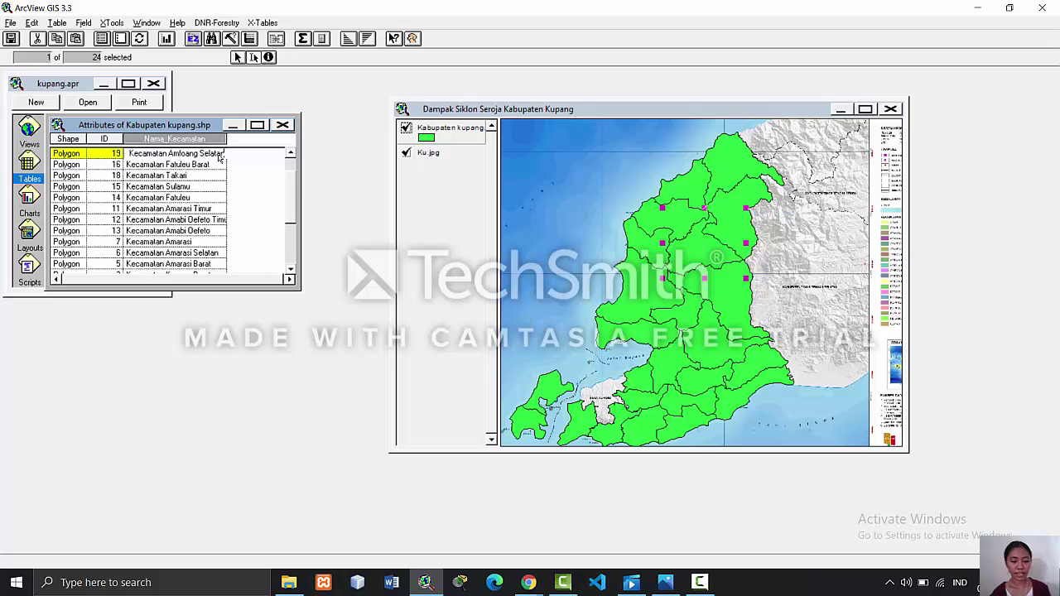
- Select the polygon with ID 20 on the coast north of Kecamatan Fatuleu Barat, check its district name on the Photos map, and return to ArcView
left_click(649, 252)
left_click(671, 582)
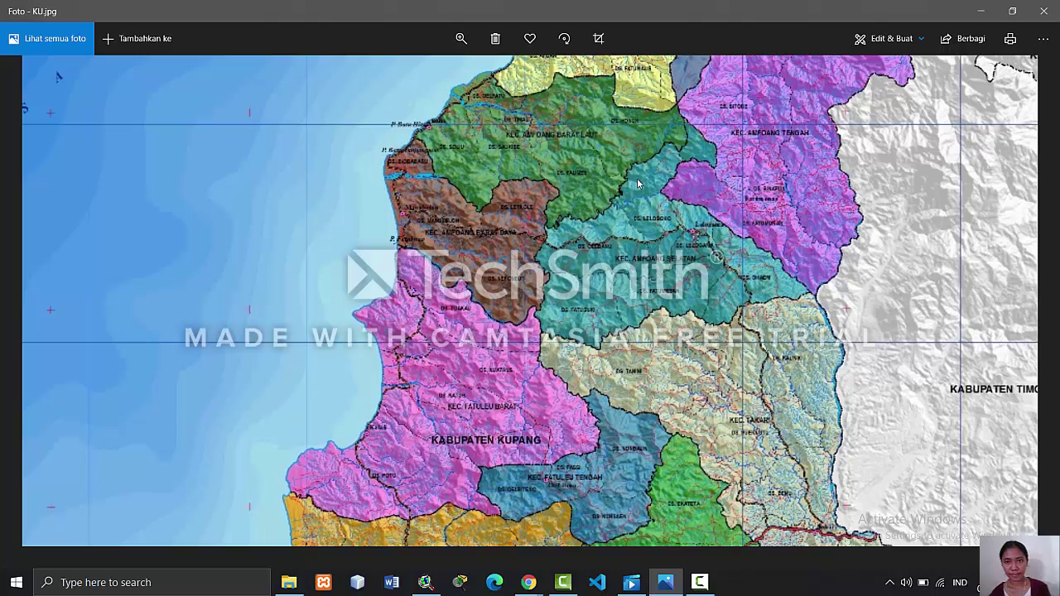
left_click_drag(639, 184, 635, 286)
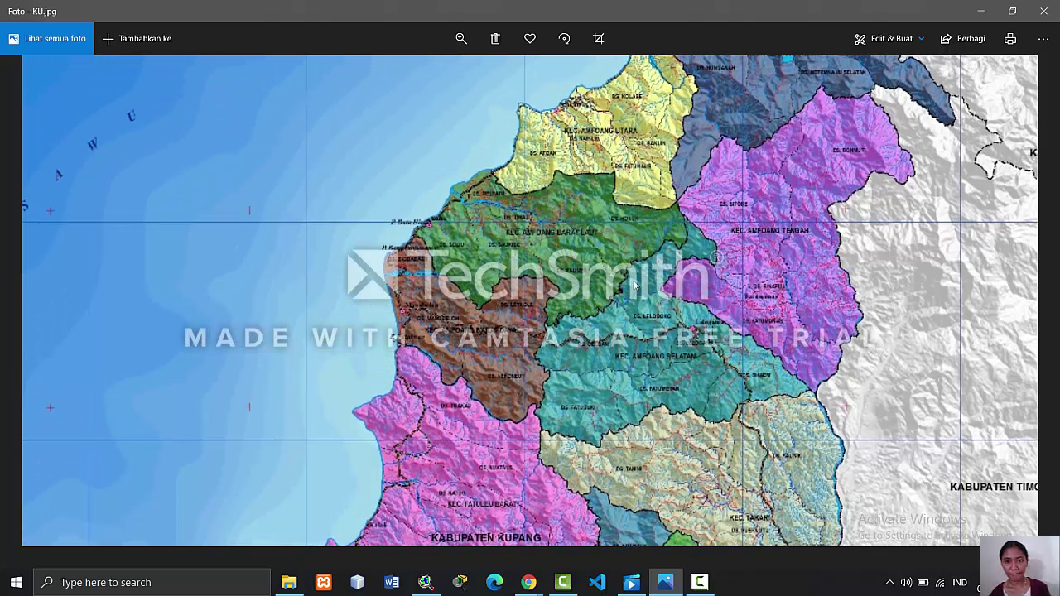
left_click(437, 582)
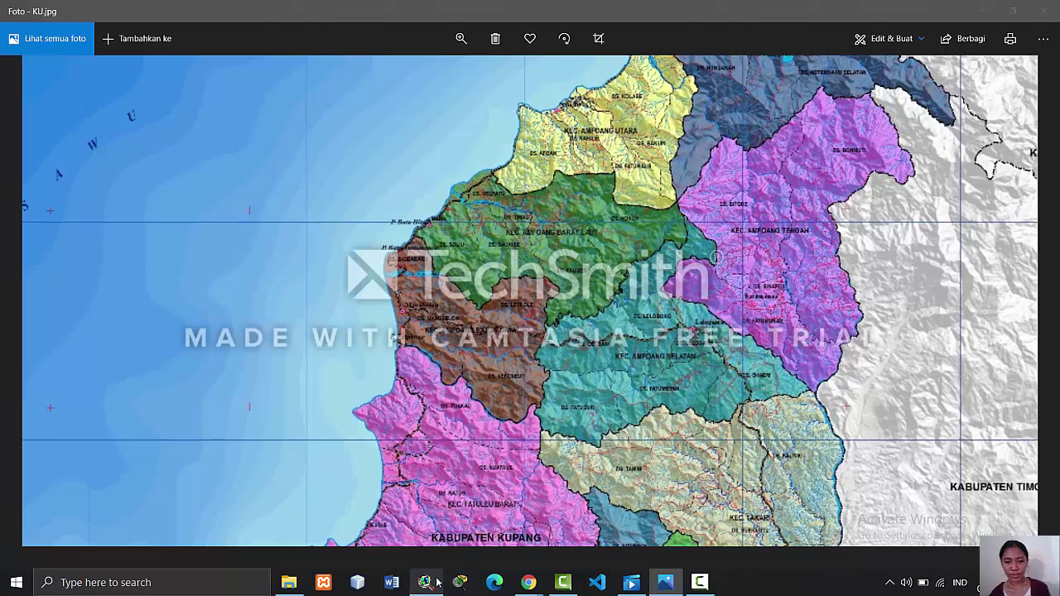
- Enter "Kecamatan Amfoang Barat Laut" as the Nama_Kecamatan value of the record with ID 20
left_click(216, 158)
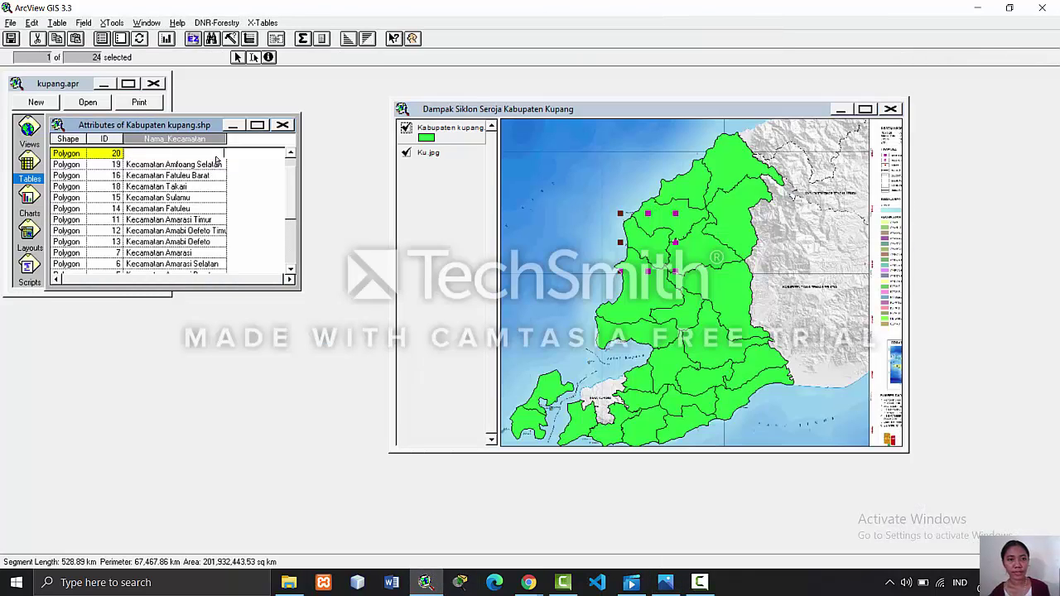
type("Kecamatan A")
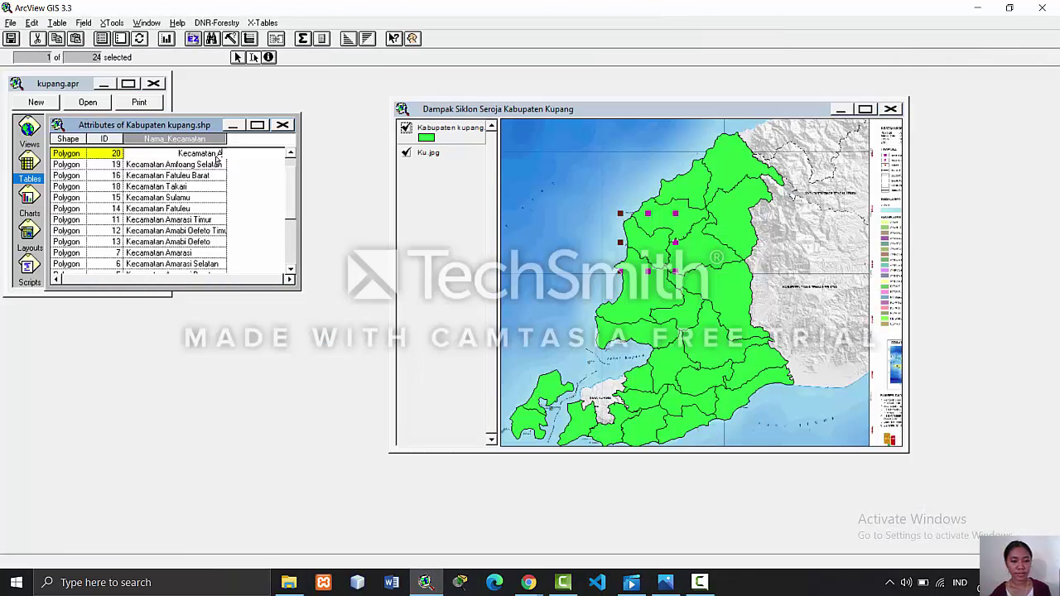
type("mfoang")
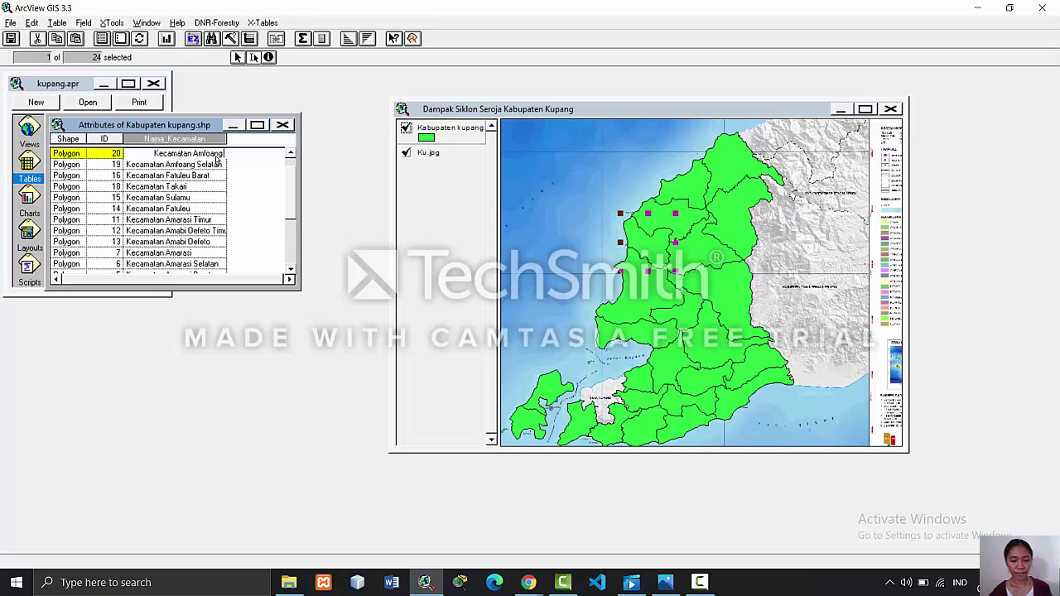
type(" Barat")
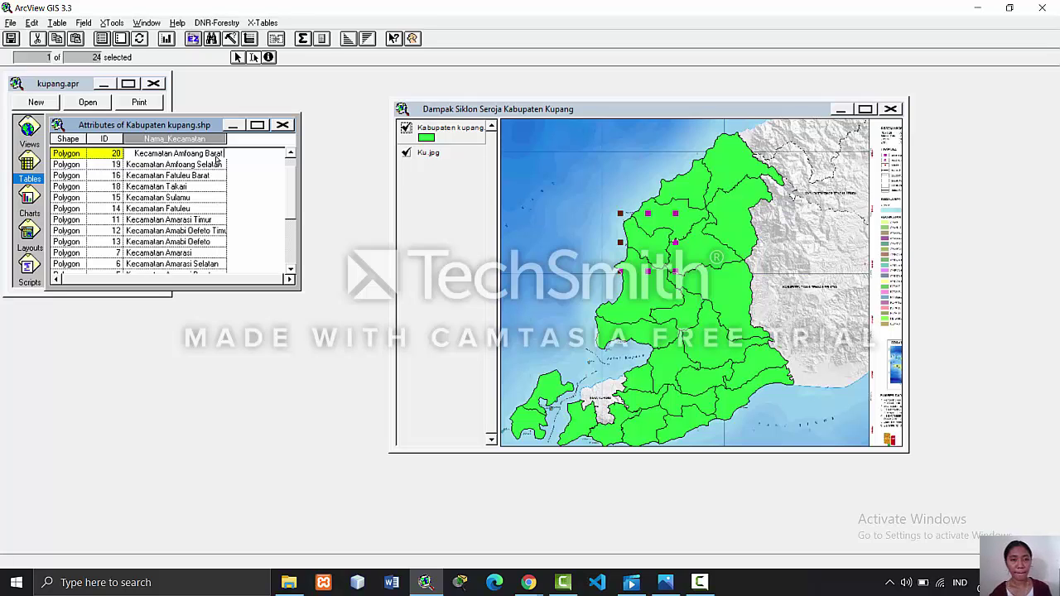
type(" Laut")
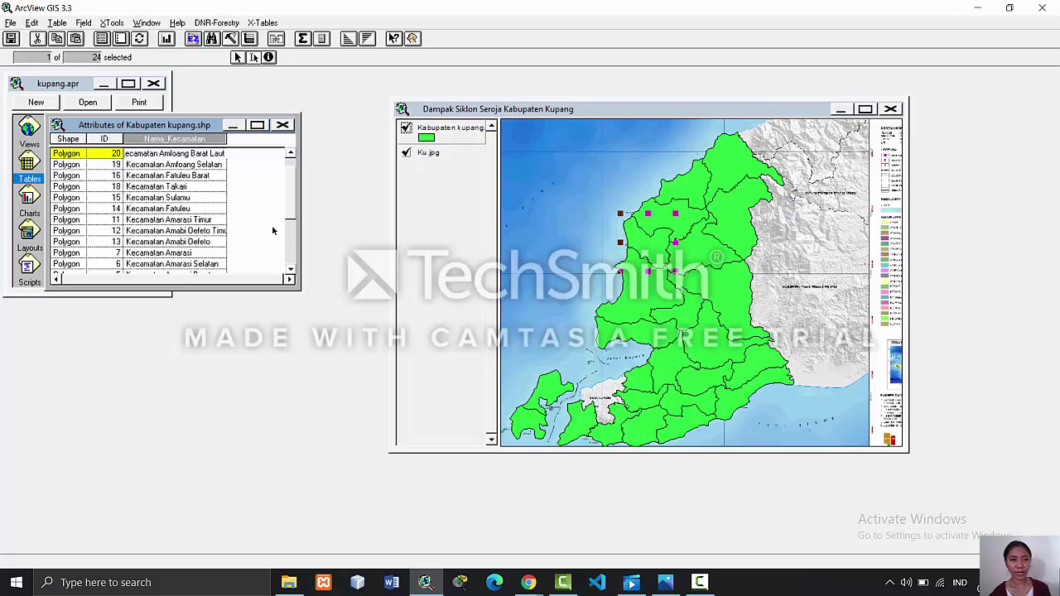
- Select the polygon with ID 21, compare it and its southern neighbour with the district names on the Photos map, and return to ArcView
left_click(677, 216)
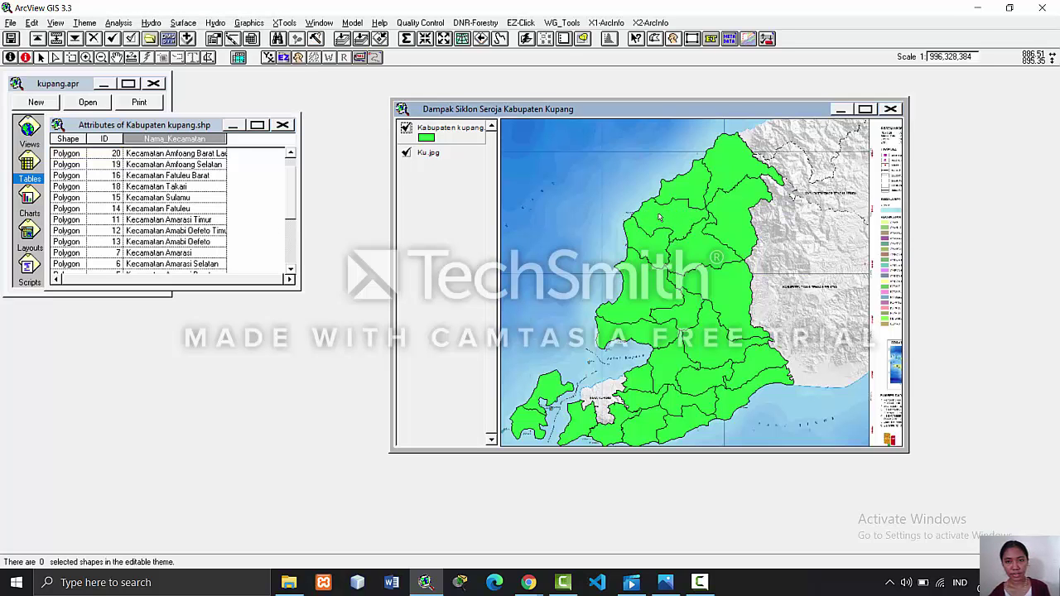
left_click(665, 582)
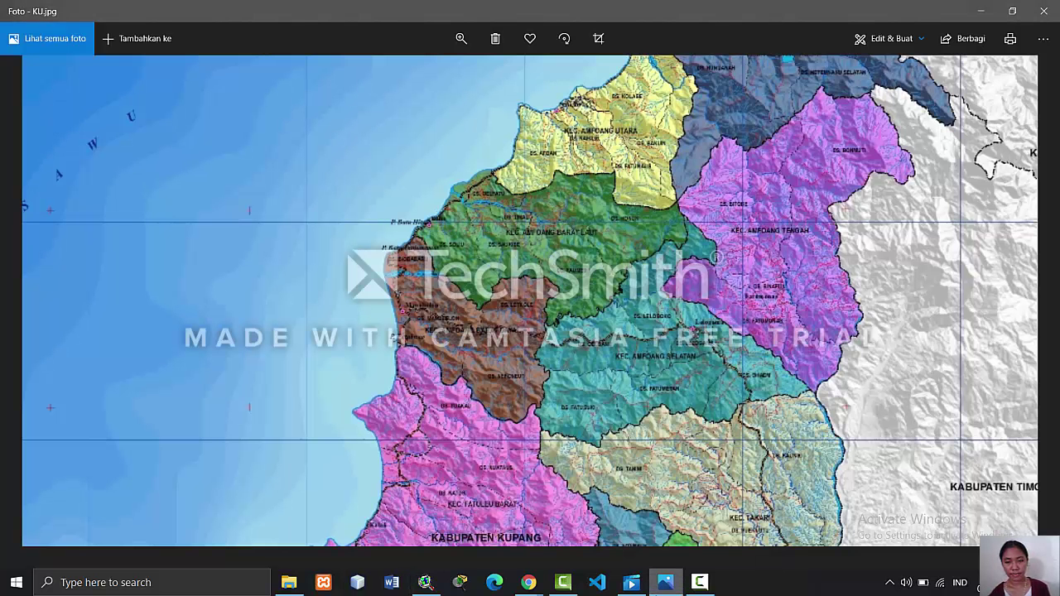
left_click_drag(650, 235, 592, 250)
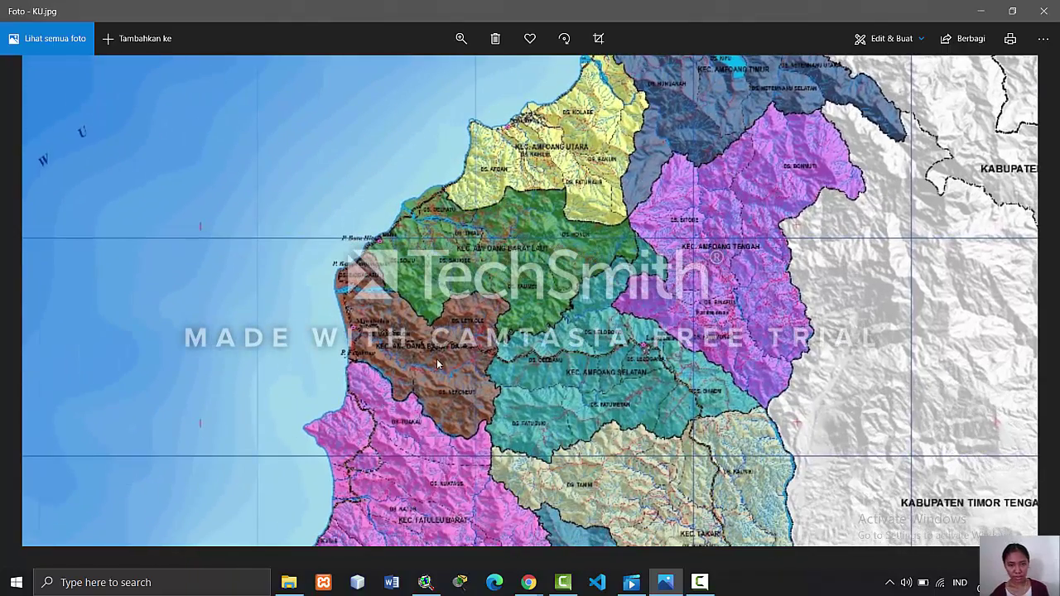
left_click_drag(436, 358, 481, 276)
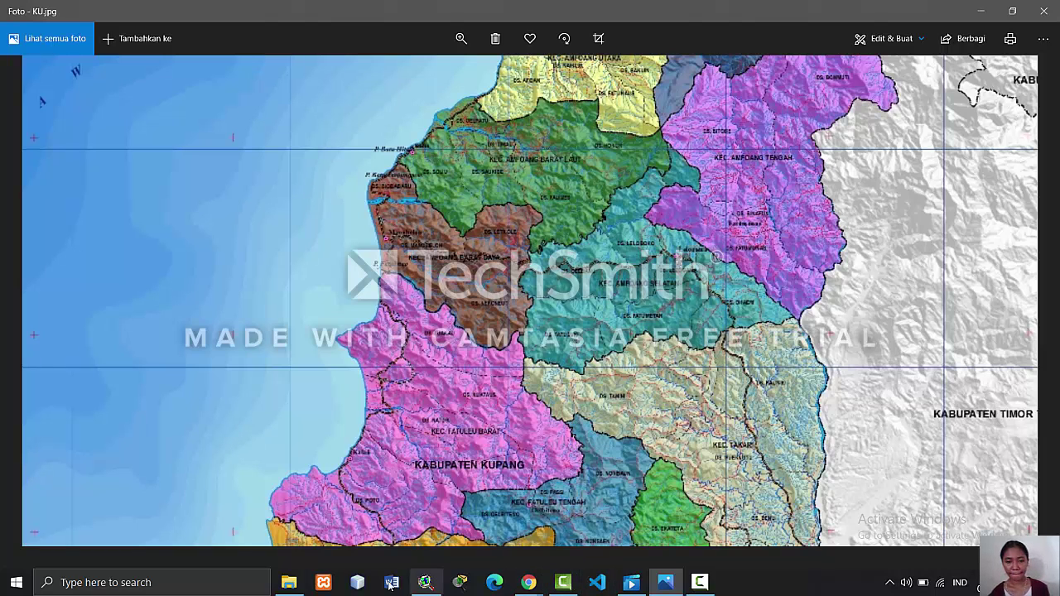
left_click(427, 582)
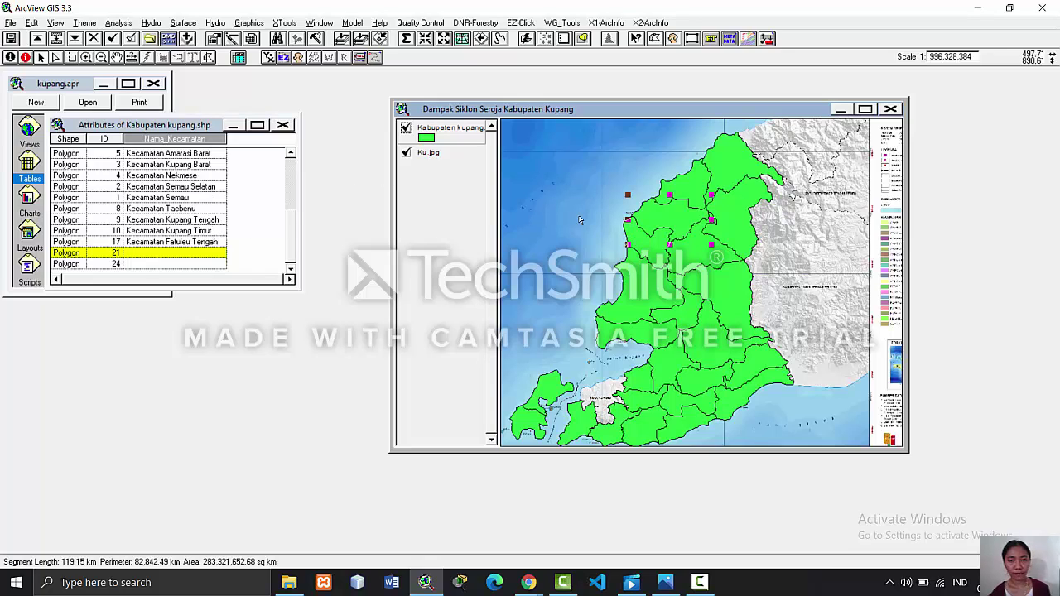
- Reselect the coastal polygon with ID 20 and correct its Nama_Kecamatan value to "Kecamatan Amfoang Barat Daya"
left_click(645, 233)
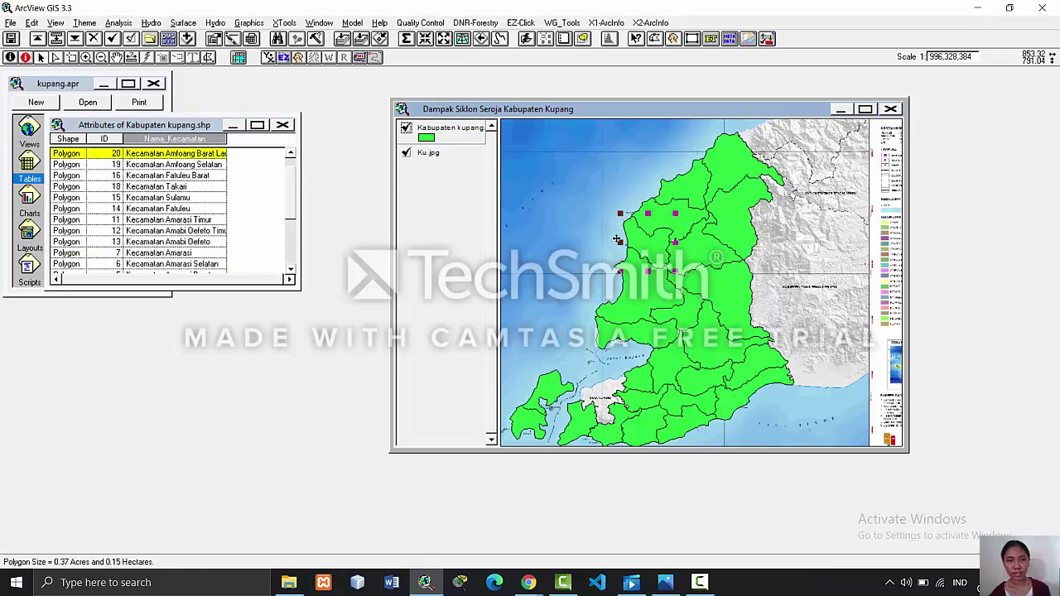
left_click(226, 164)
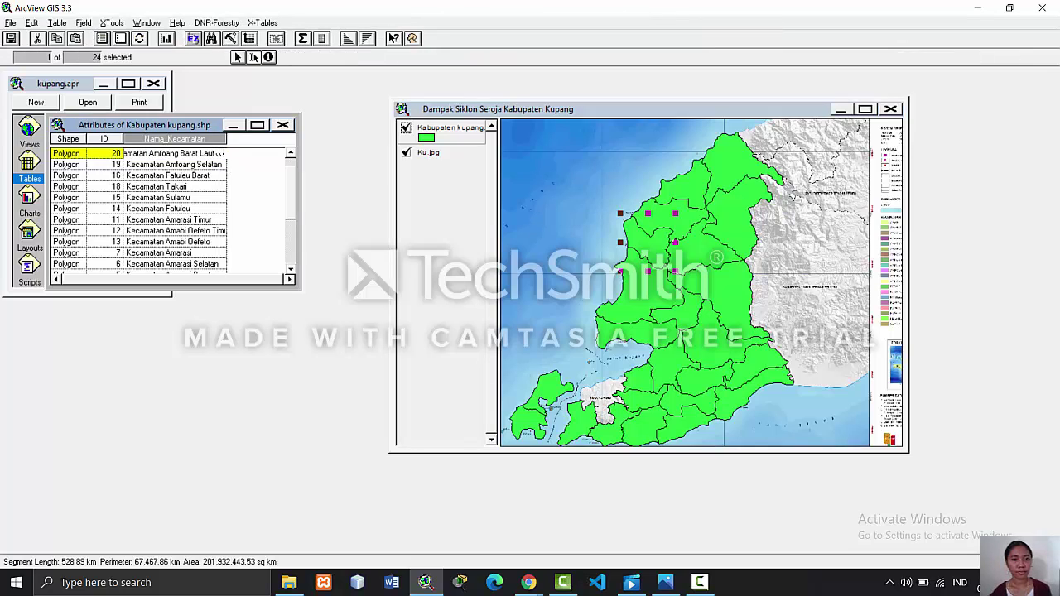
key("BackSpace")
key("BackSpace")
key("BackSpace")
key("BackSpace")
key("BackSpace")
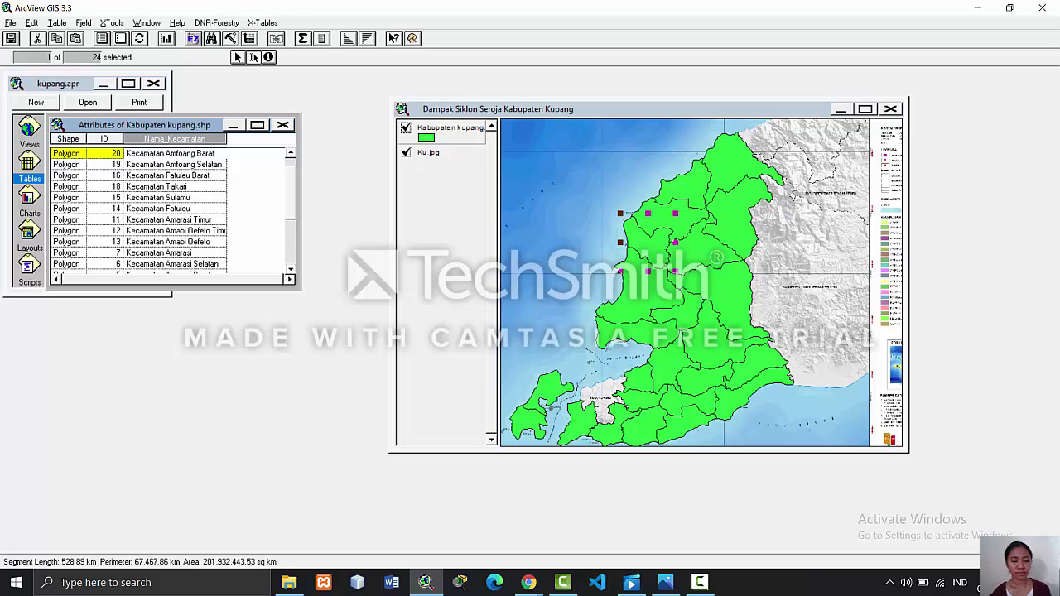
type("aya")
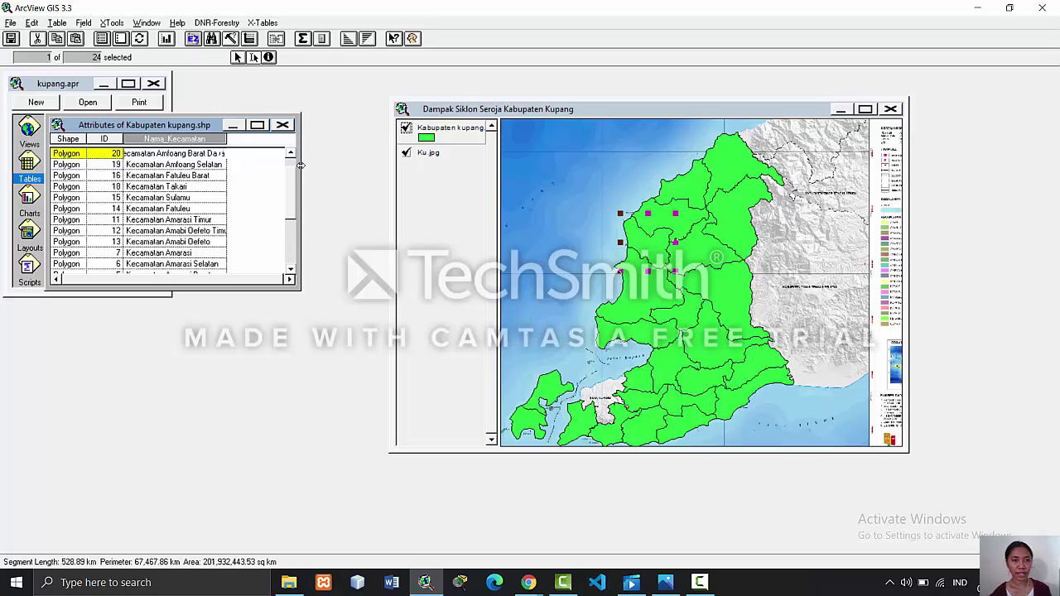
key("BackSpace")
key("BackSpace")
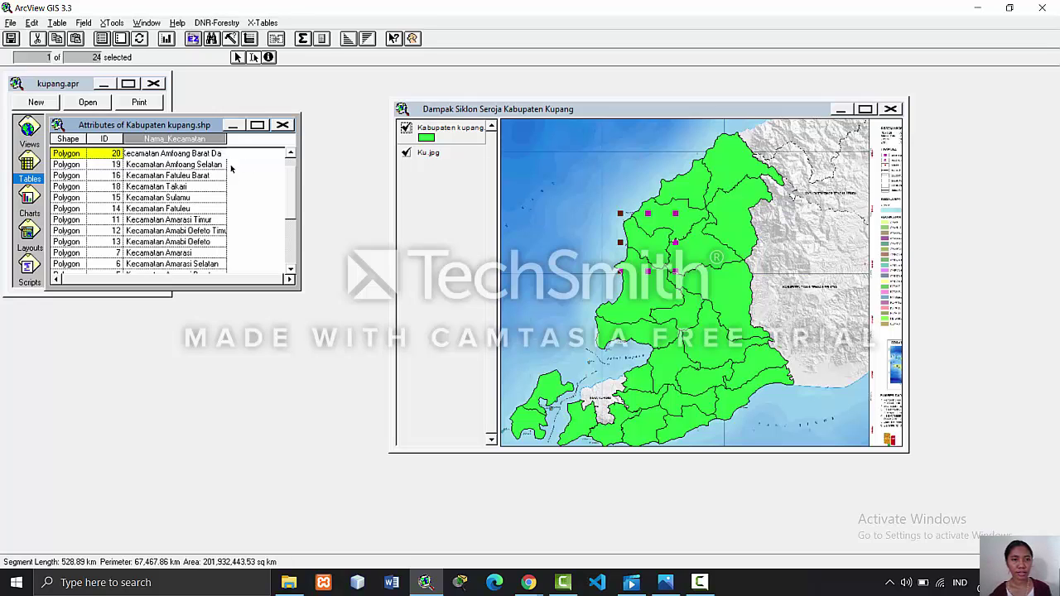
type("ya")
- Select the polygon with ID 21 and enter "Kecamatan Amfoang Barat Laut" as its Nama_Kecamatan value
left_click(682, 219)
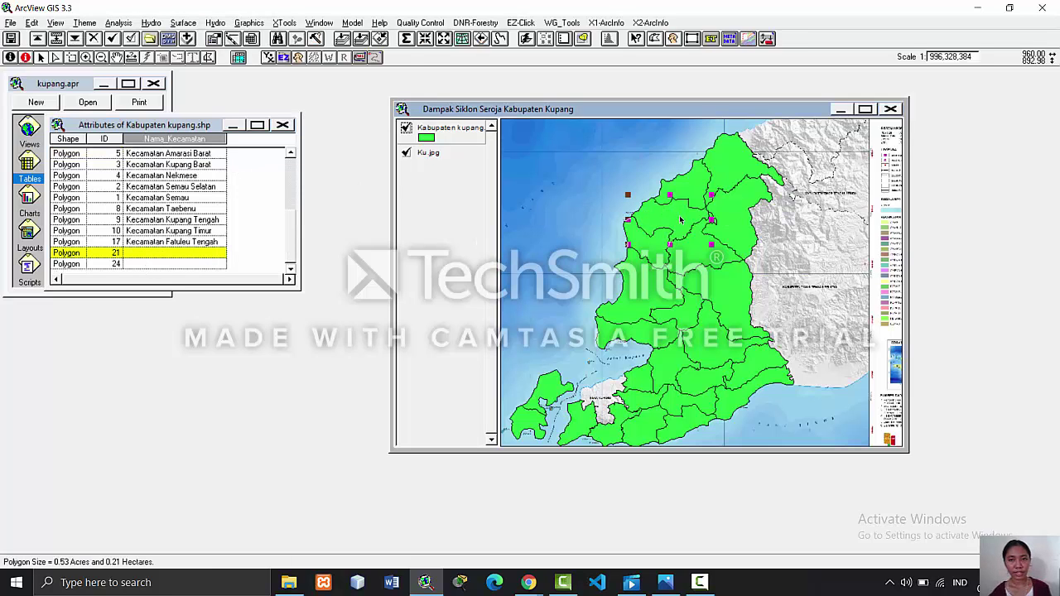
left_click(222, 253)
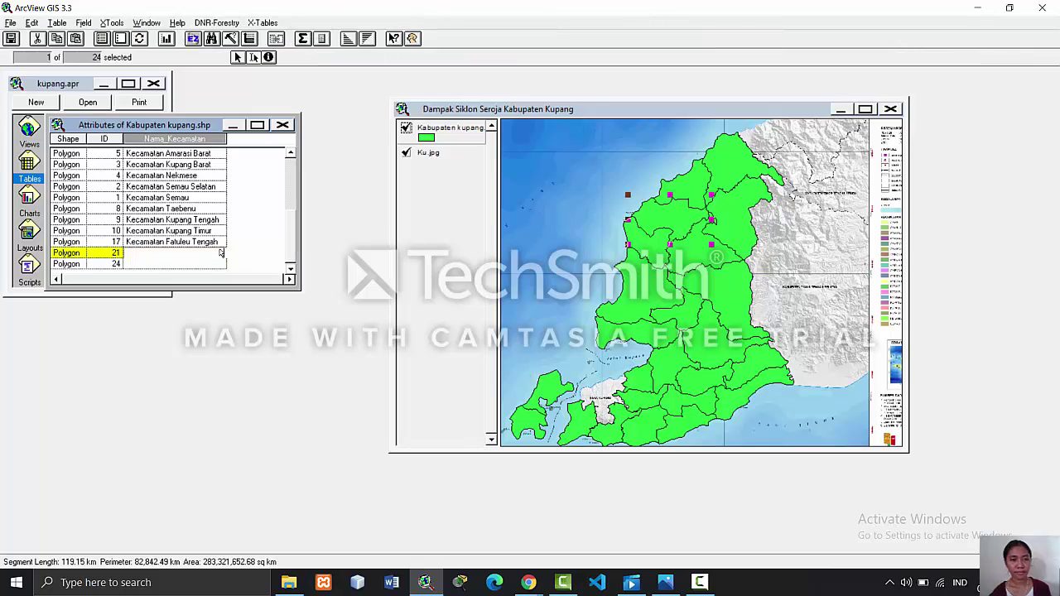
type("Kecamata")
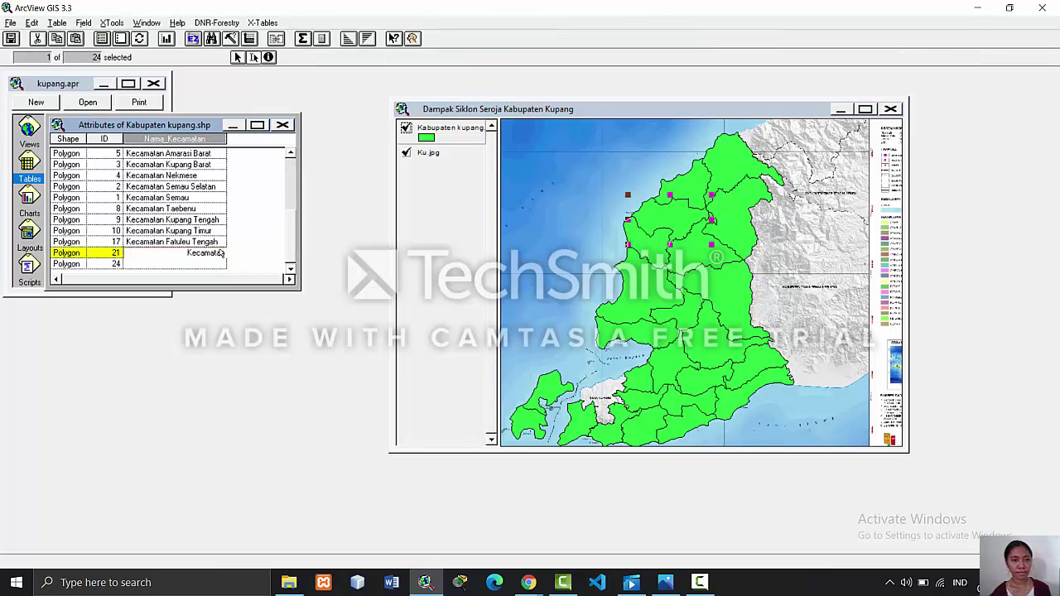
type("n A")
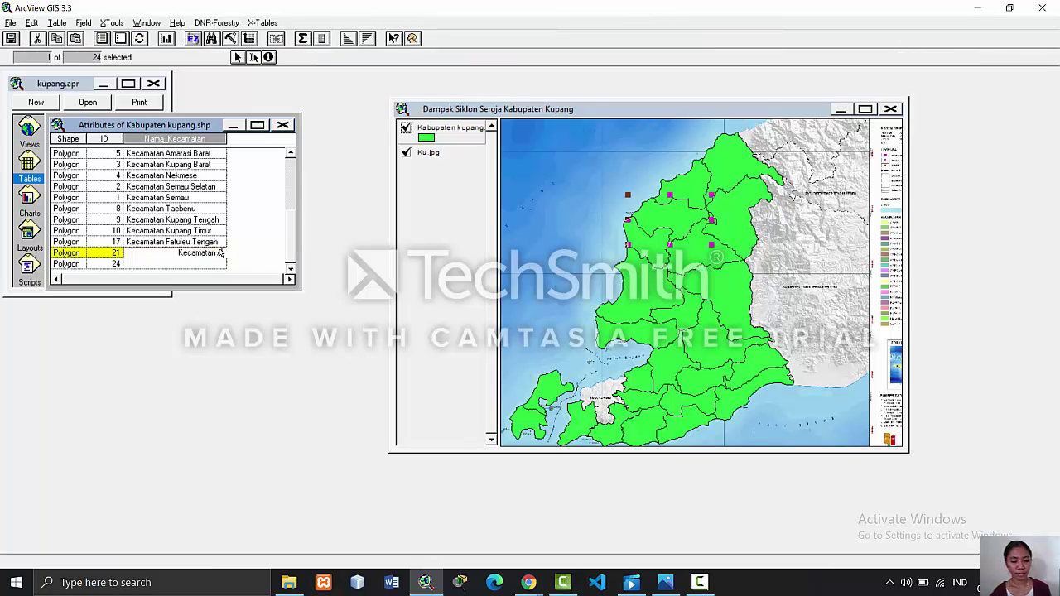
type("mfoang Barat")
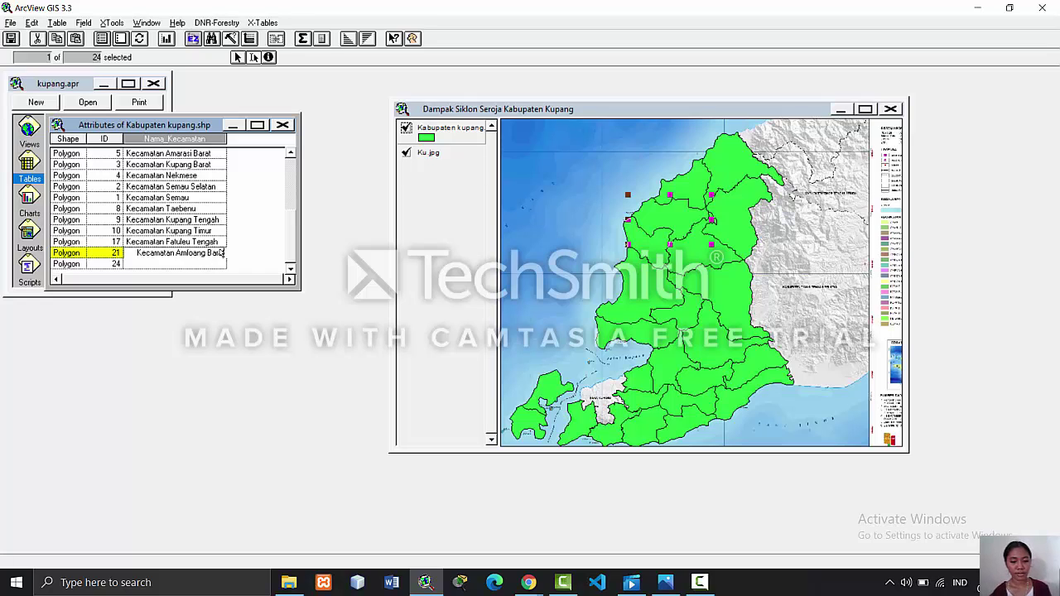
type(" La")
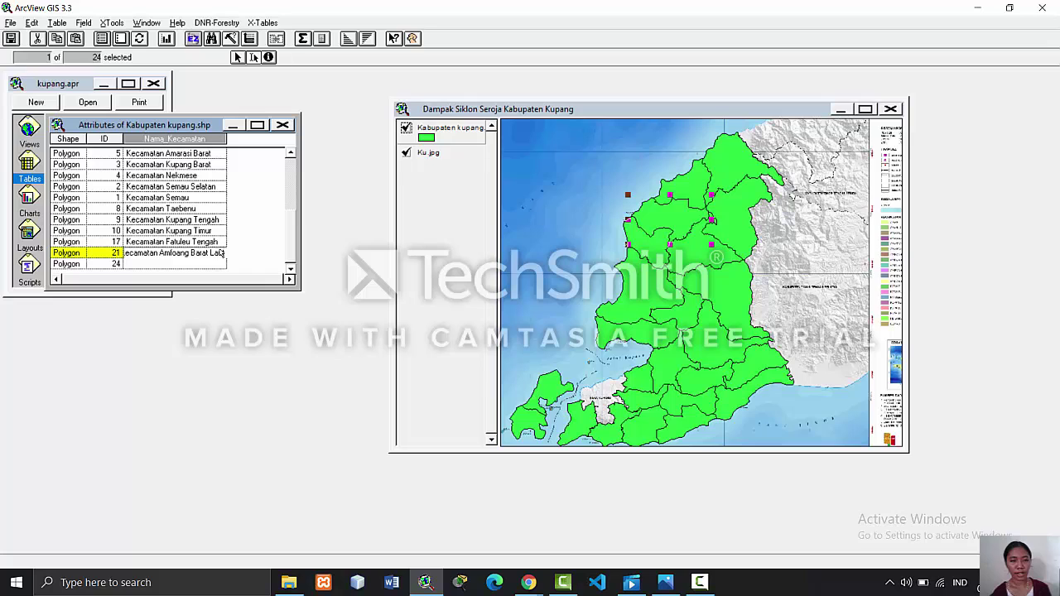
type("ut")
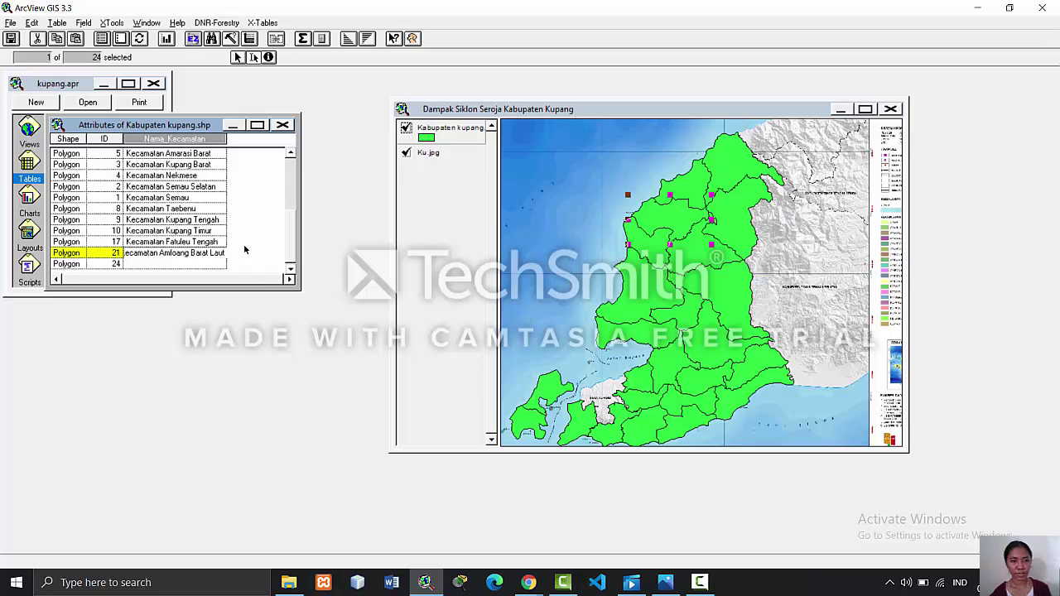
- Select the polygon with ID 23 north of Kecamatan Amfoang Barat Laut, look up its district name on the Photos map, and return to ArcView
left_click(693, 186)
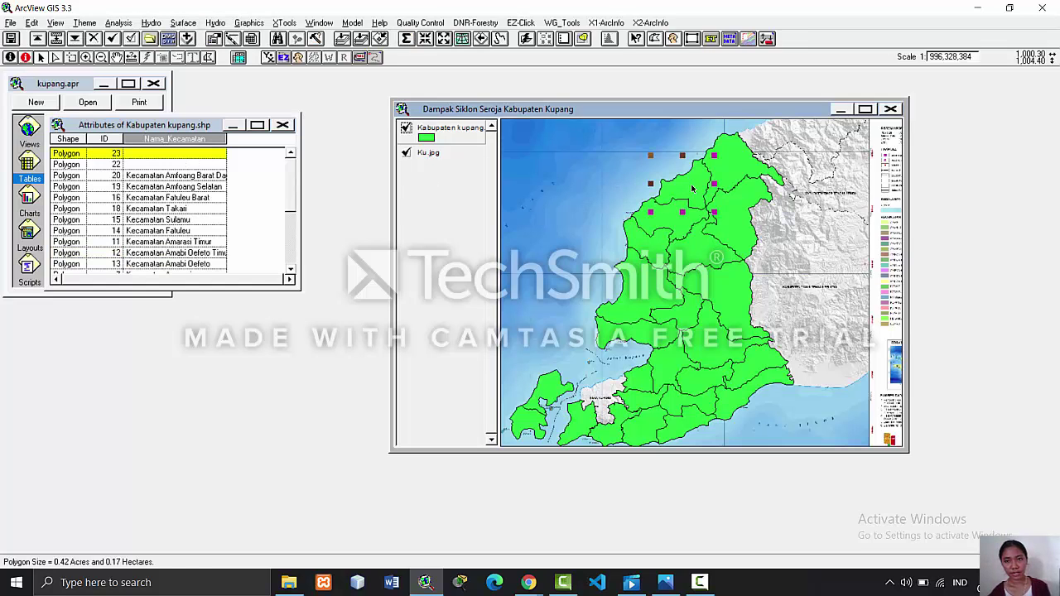
mouse_move(654, 584)
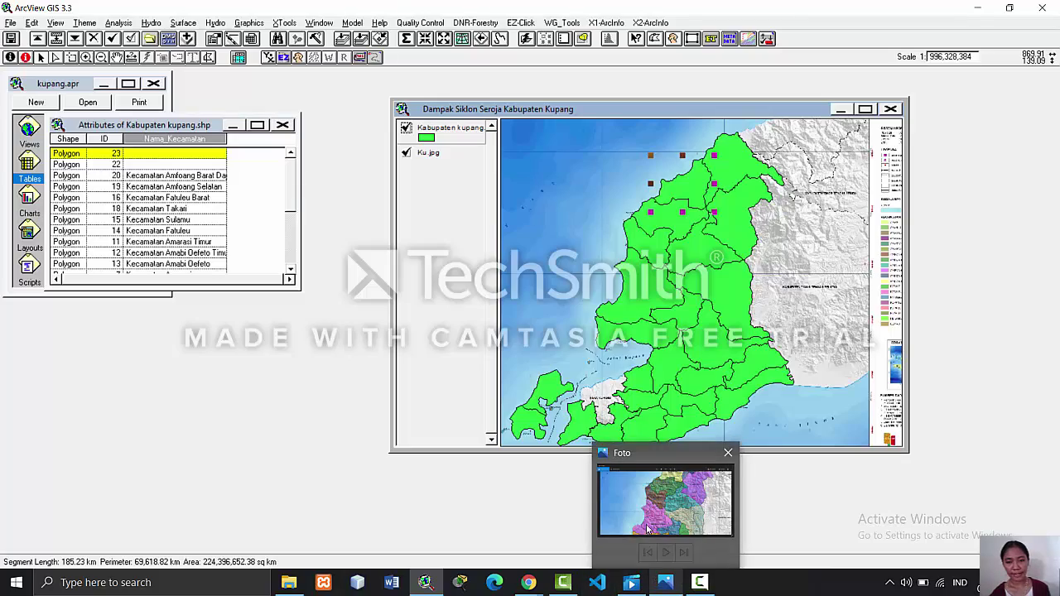
left_click(654, 497)
left_click_drag(652, 280, 592, 429)
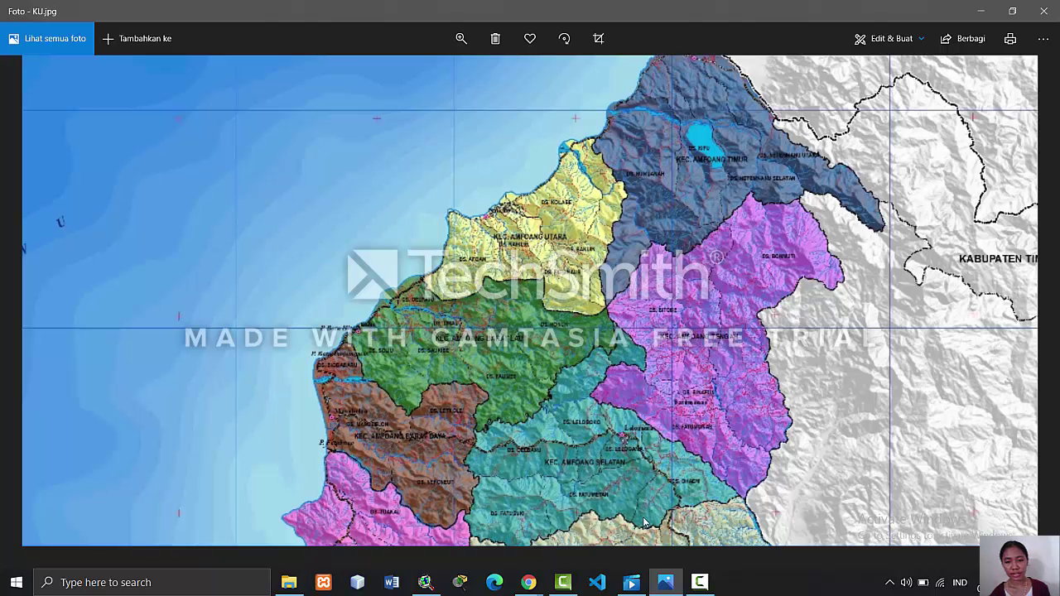
left_click(667, 584)
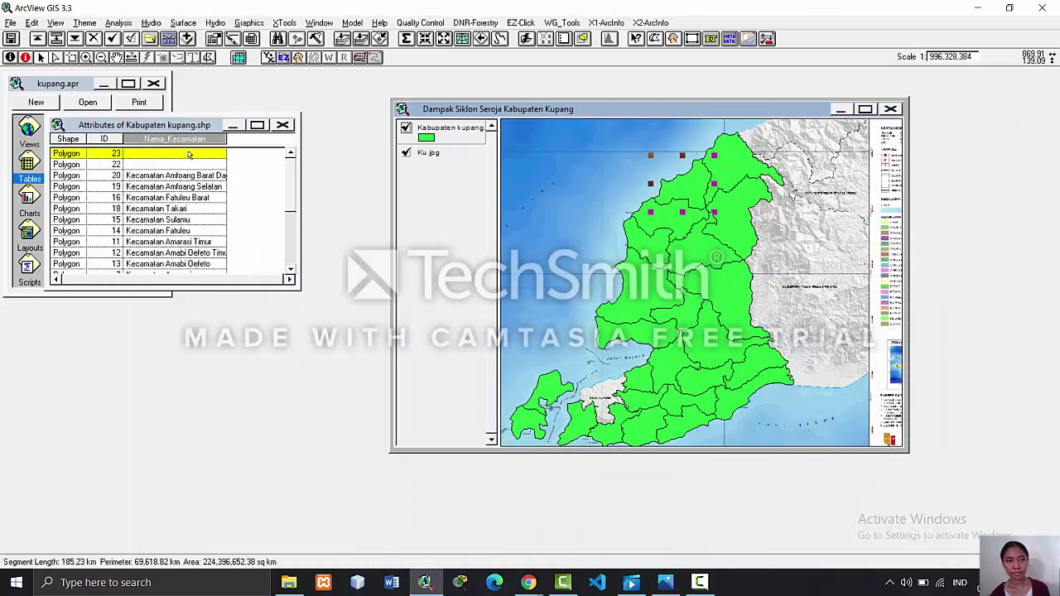
- Enter "Kecamatan Amfoang Utara" as the Nama_Kecamatan value of the record with ID 23
left_click(206, 153)
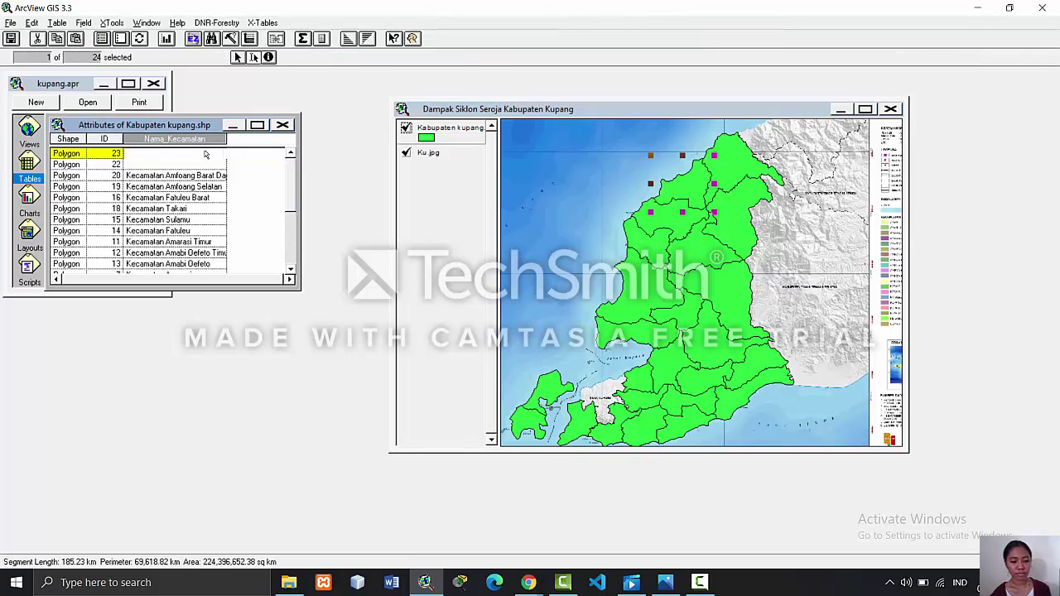
type("Kecamatan Amfoang")
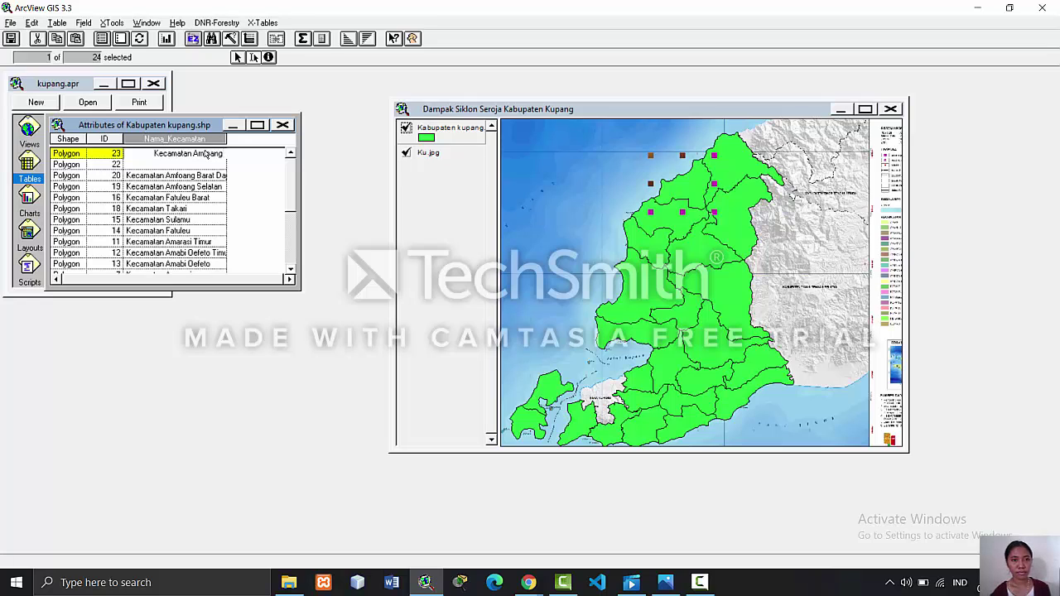
type(" Utara")
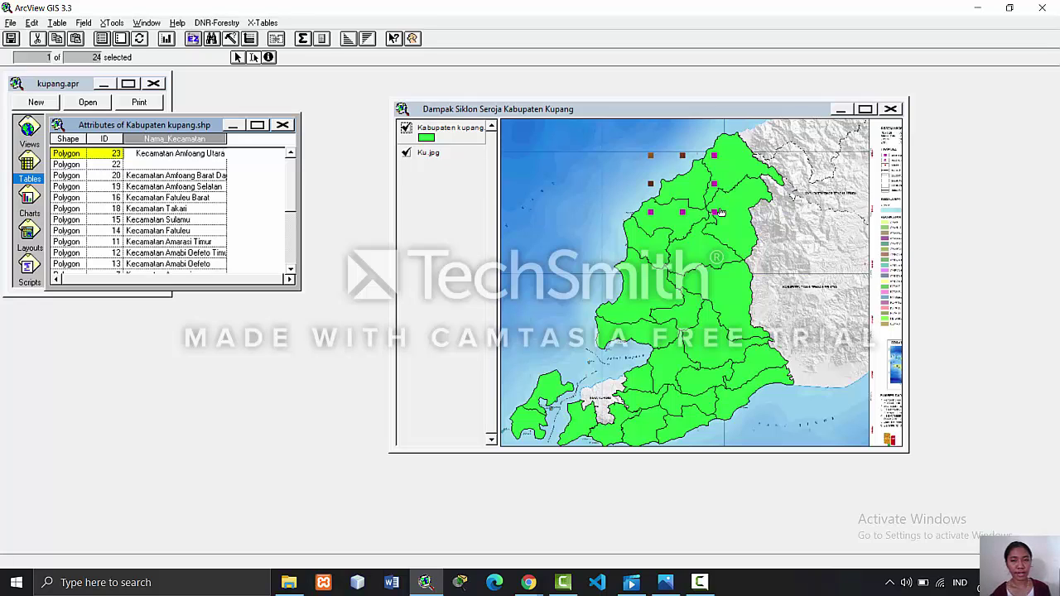
- Select the polygon with ID 22 on the eastern border, find its district name on the enlarged Photos map, and return to ArcView
left_click(732, 217)
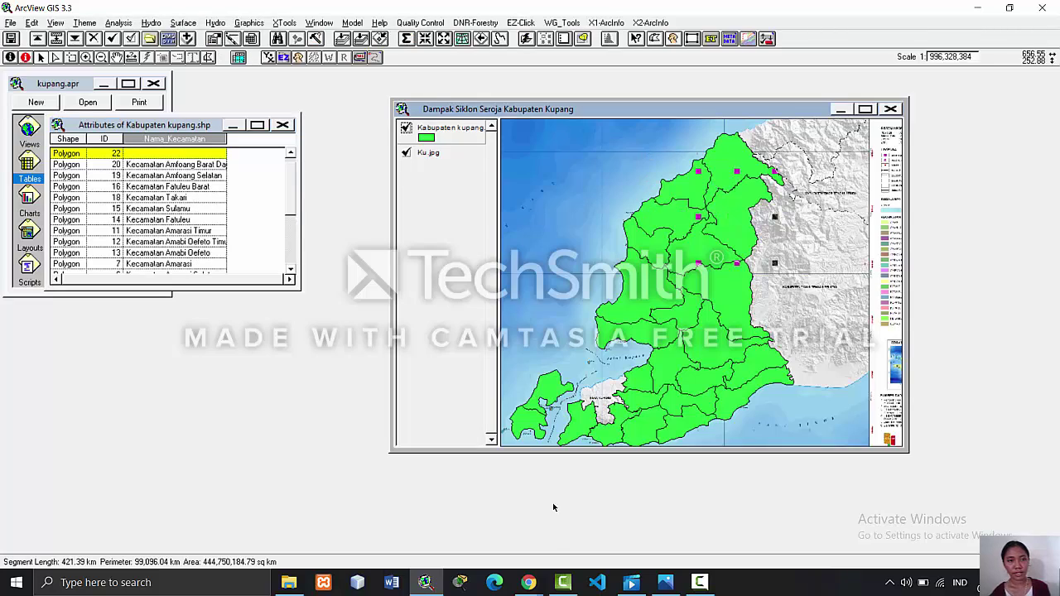
left_click(665, 582)
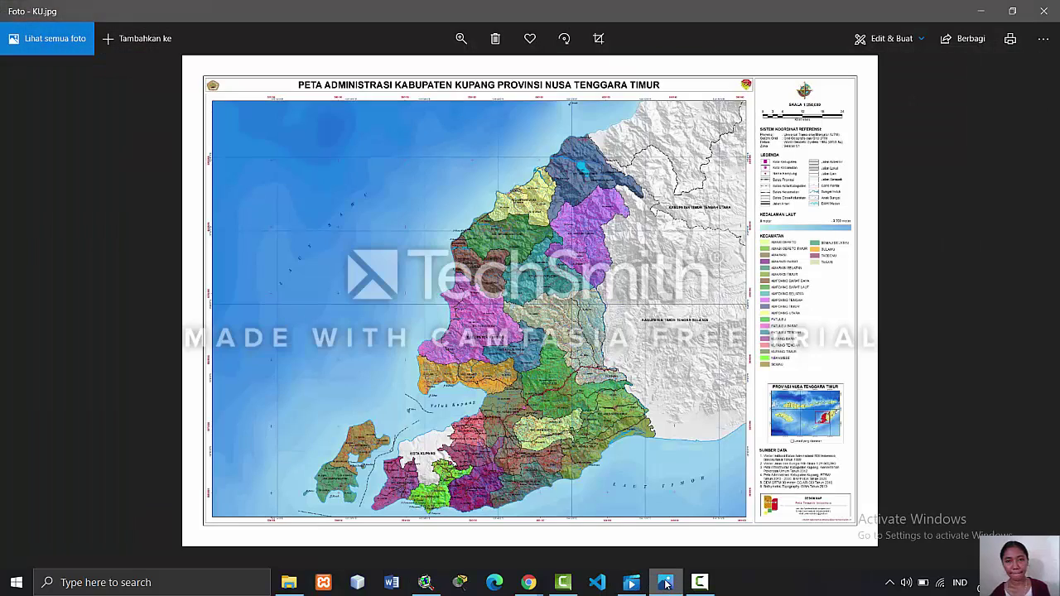
left_click(461, 39)
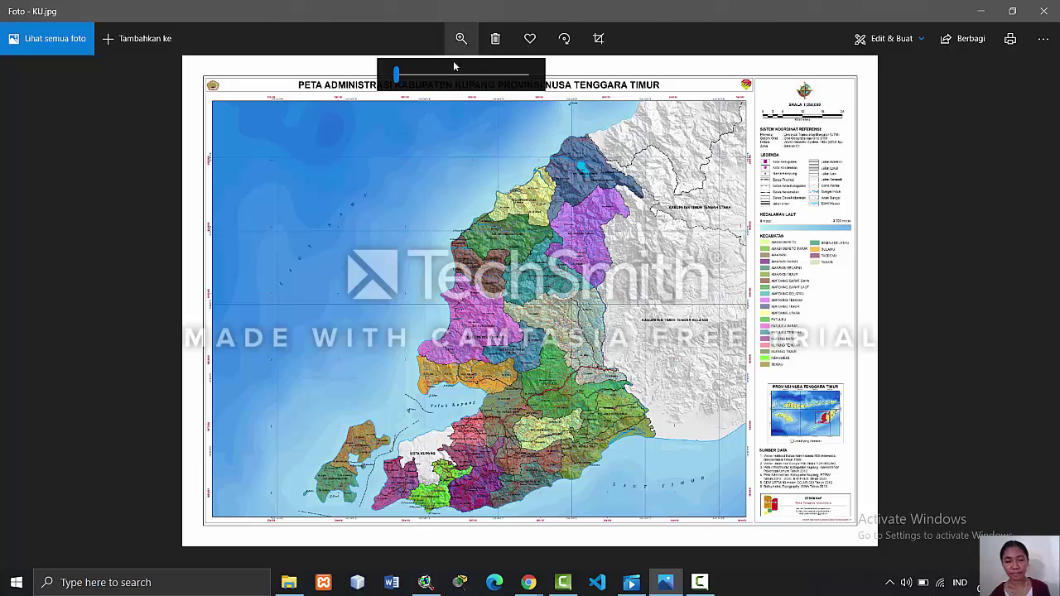
left_click(450, 74)
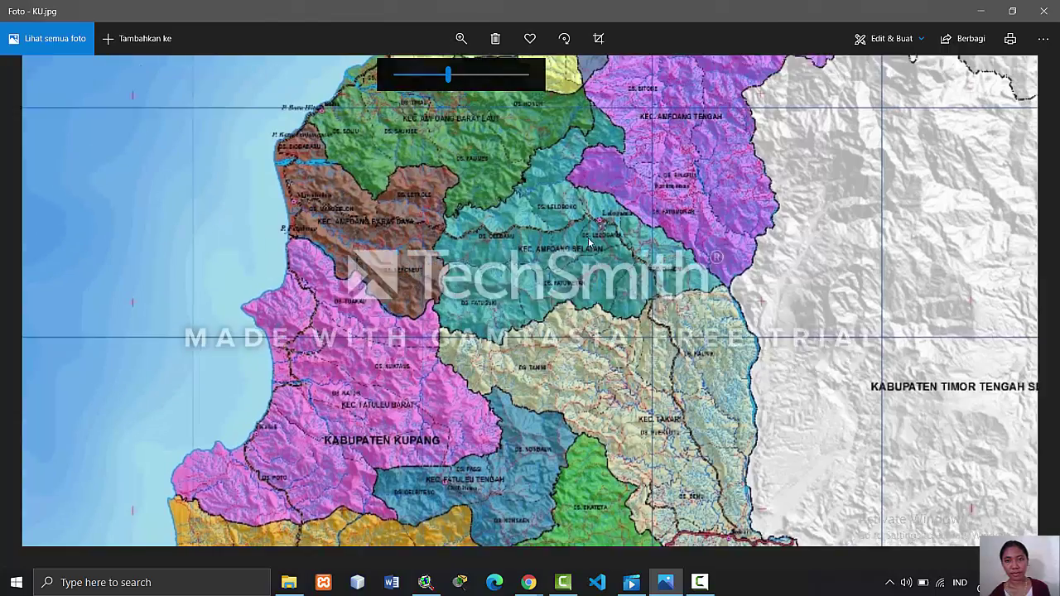
left_click_drag(588, 237, 511, 451)
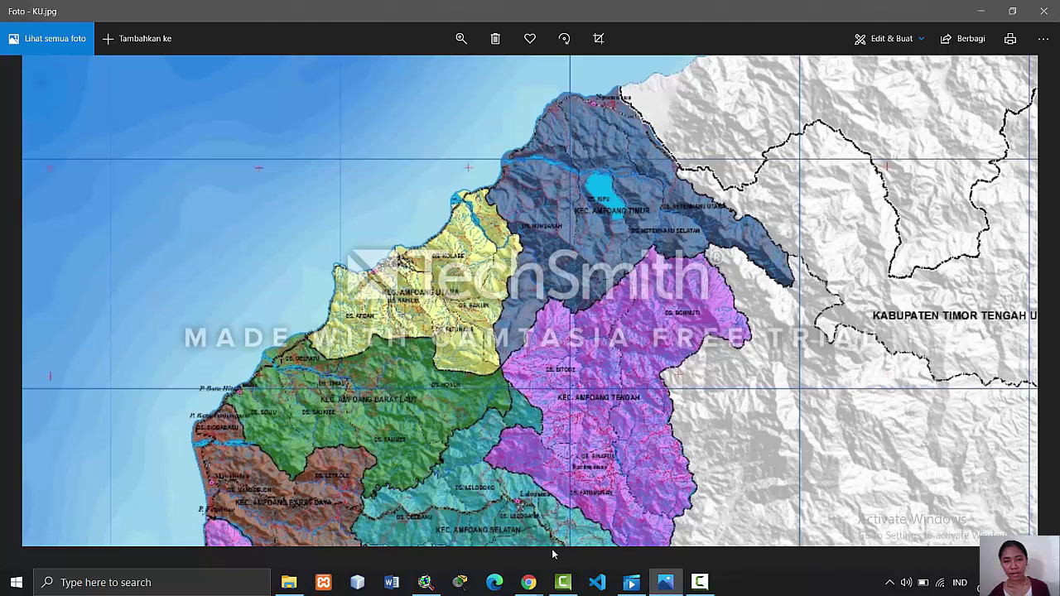
left_click(665, 582)
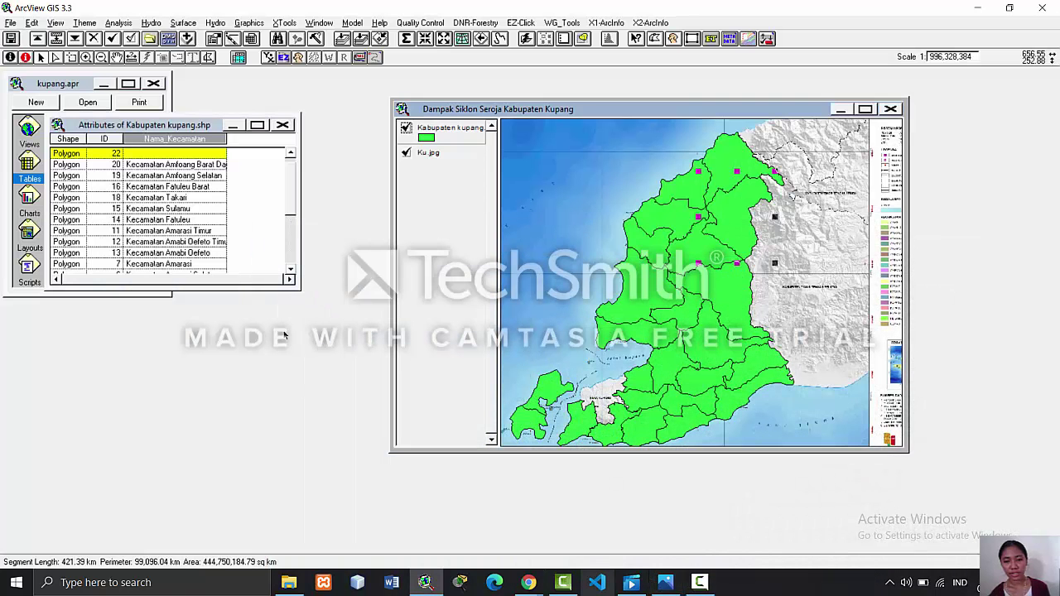
- Enter "Kecamatan Amfoang Tengah" as the Nama_Kecamatan value of the record with ID 22
left_click(207, 155)
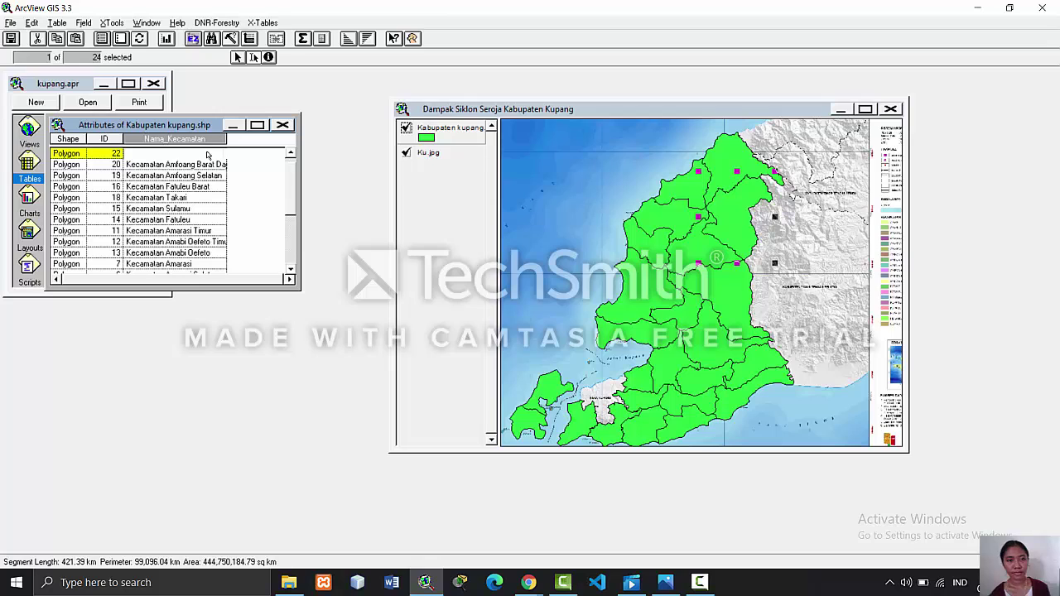
type("Kecamatan")
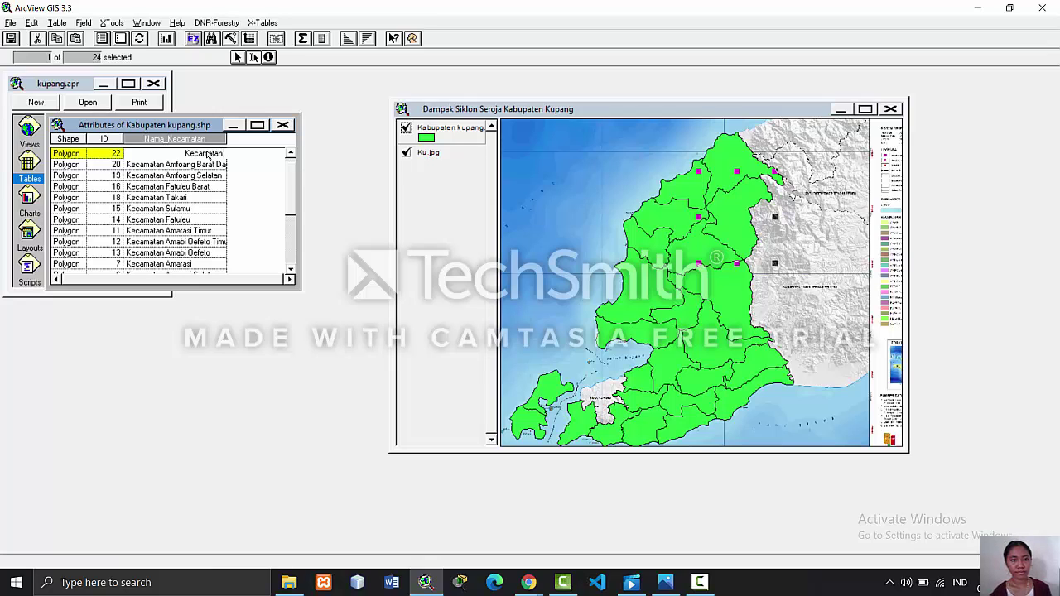
type(" Amfoang")
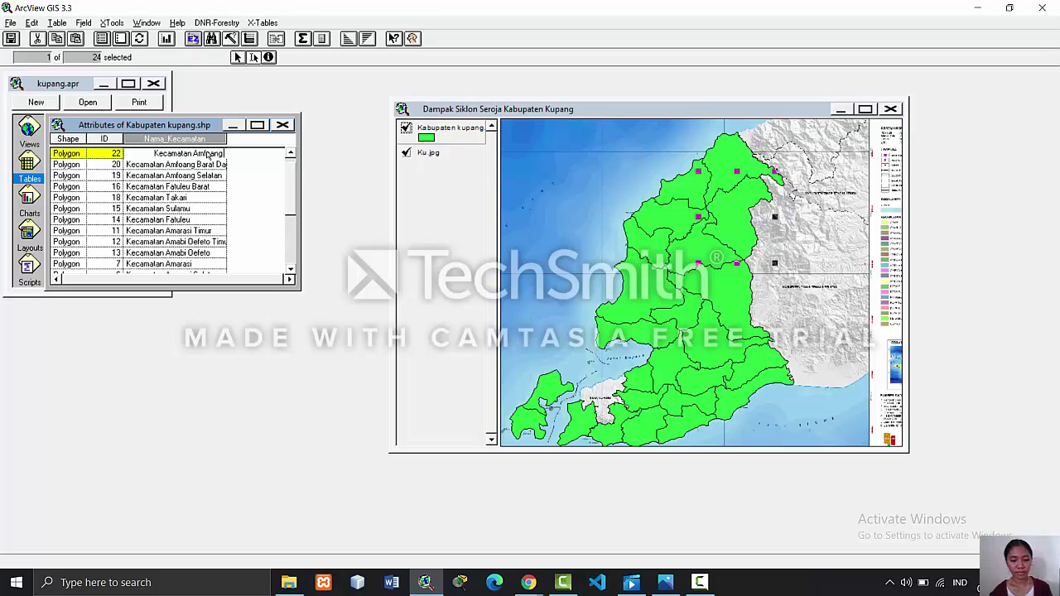
type(" Tengah")
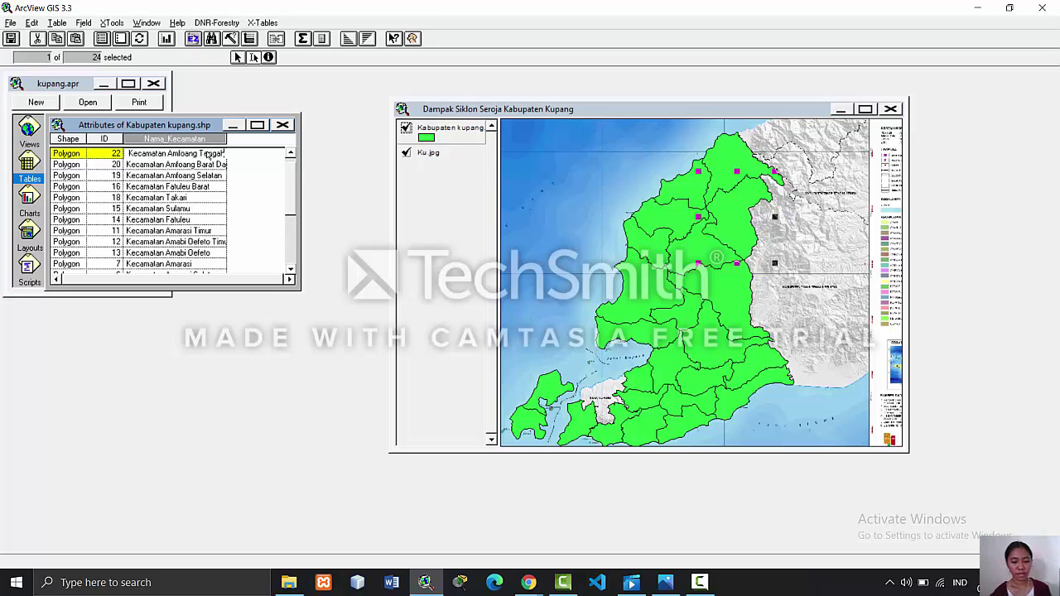
- Select the northernmost polygon with ID 24, enter "Kecamatan Amfoang Timur" as its Nama_Kecamatan value, and maximize the attribute table
left_click(729, 156)
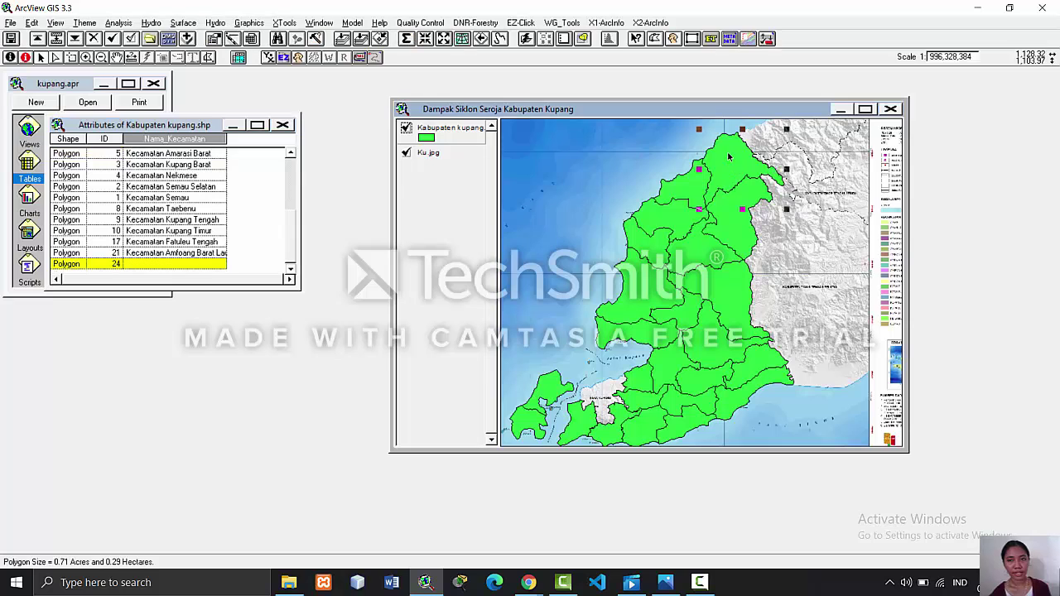
mouse_move(656, 580)
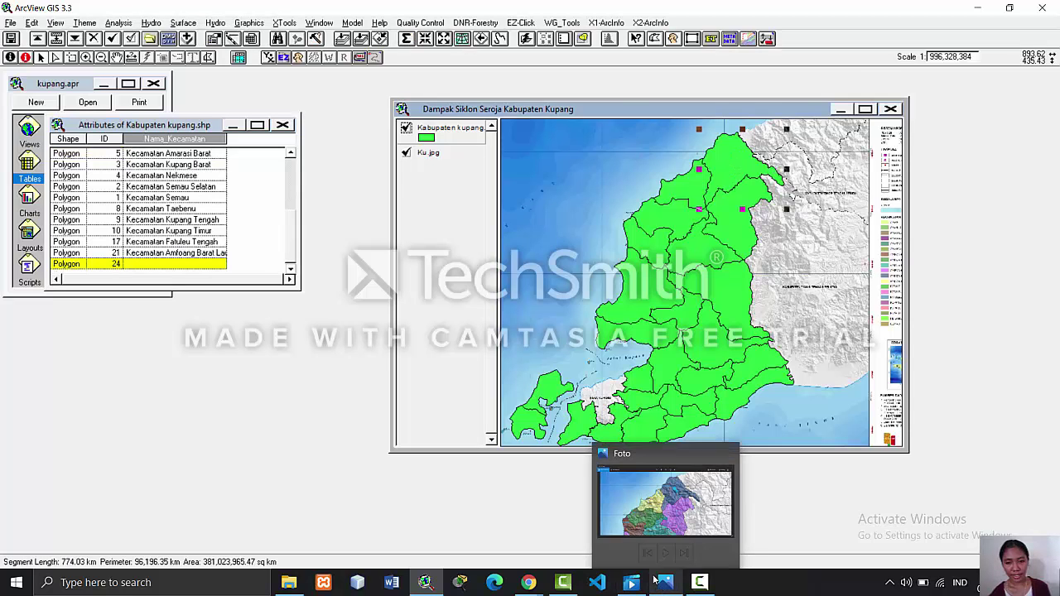
mouse_move(639, 501)
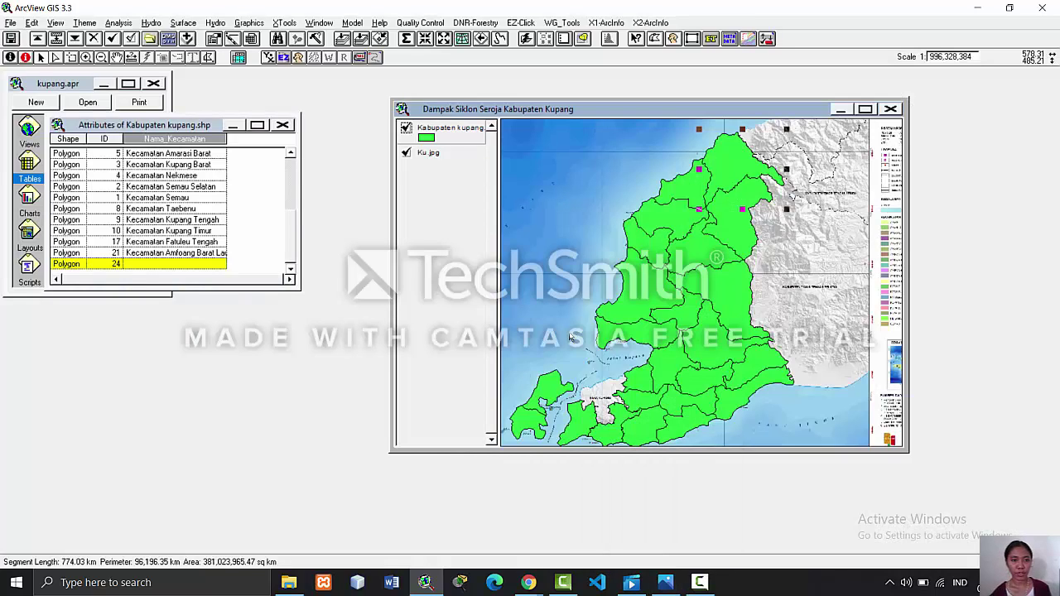
left_click(222, 267)
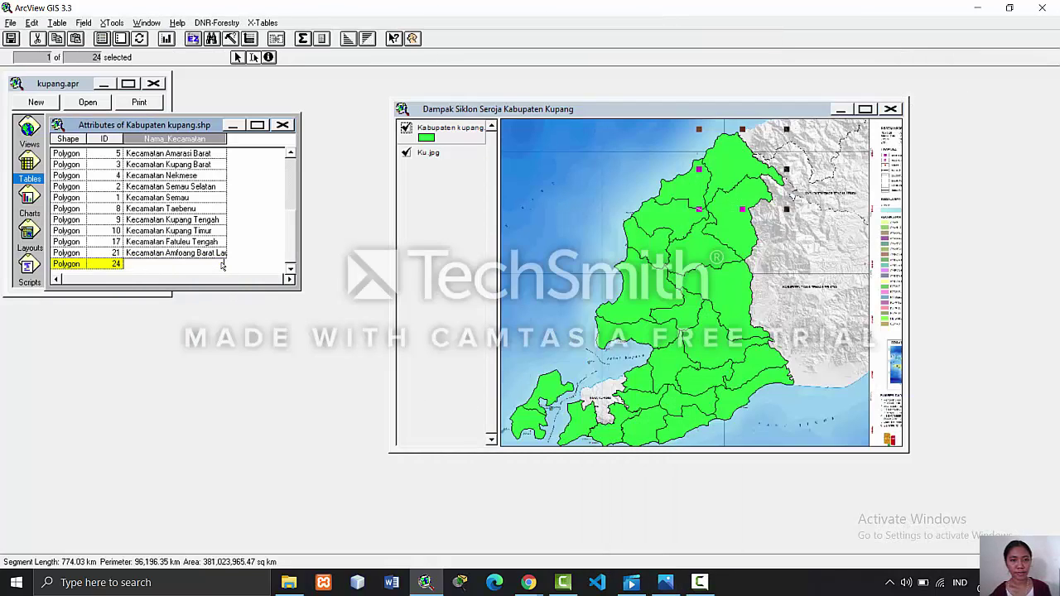
type("Kecamatan")
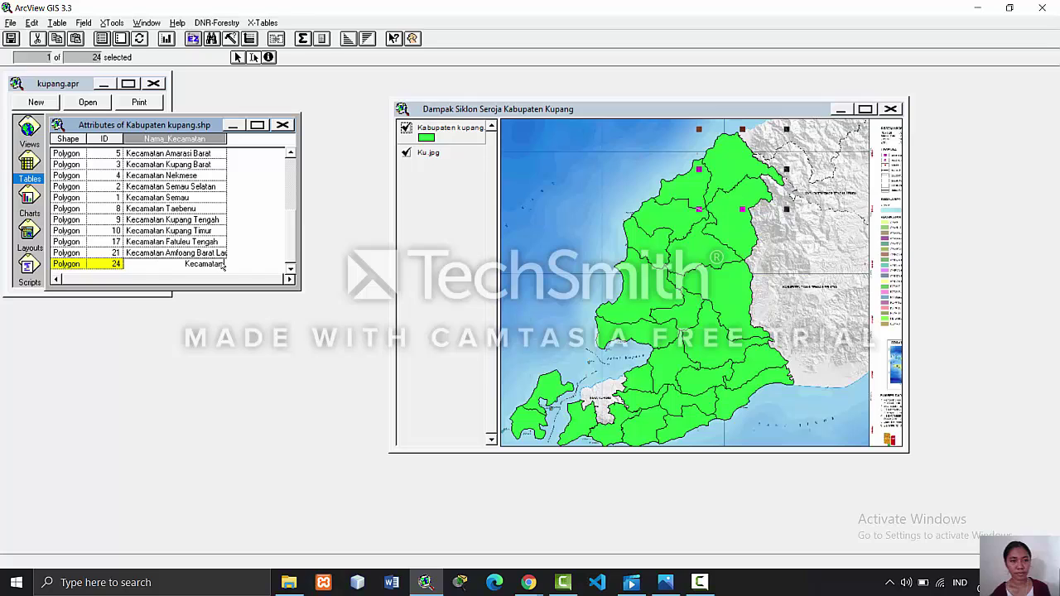
type(" Arfoan")
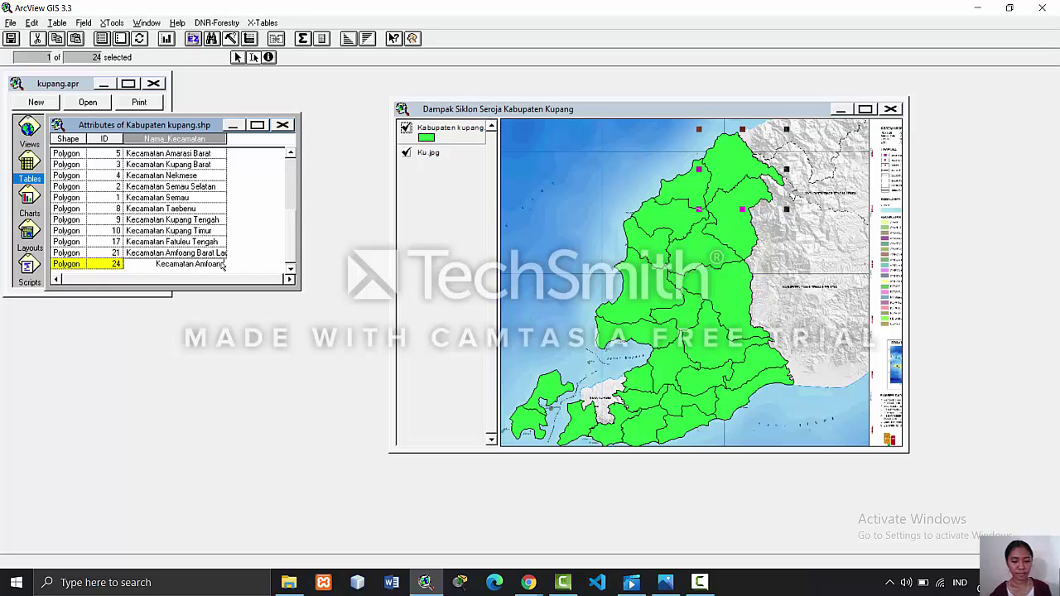
type("g Timur")
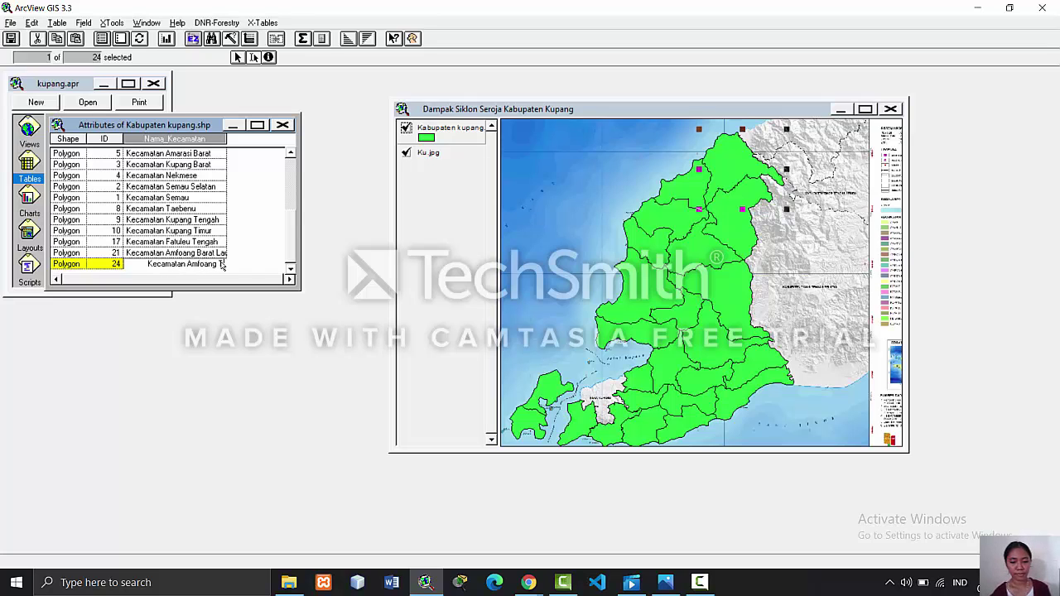
left_click(257, 124)
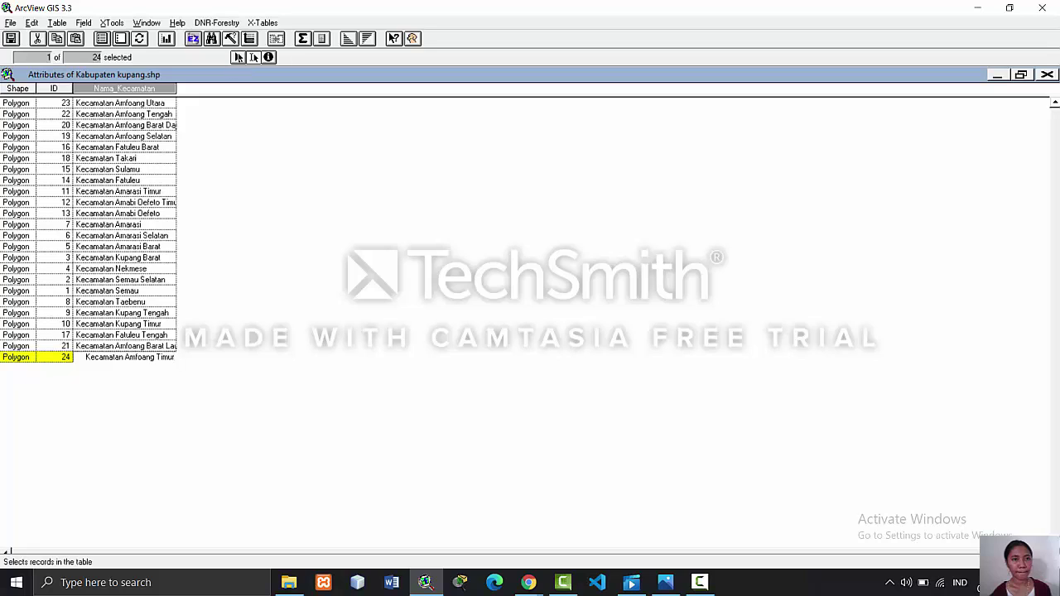
left_click(239, 58)
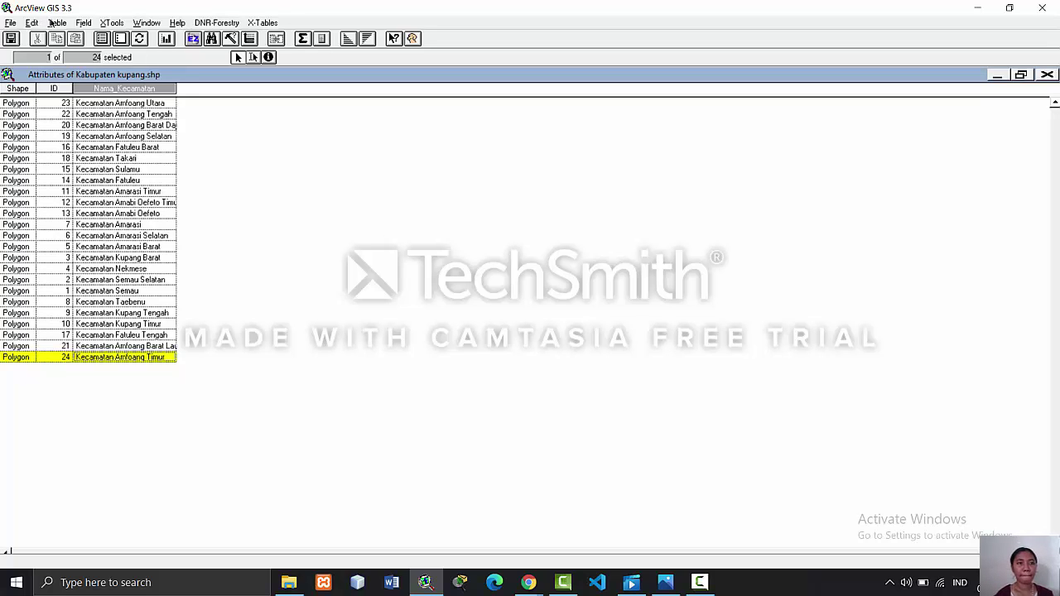
left_click(54, 23)
left_click(59, 52)
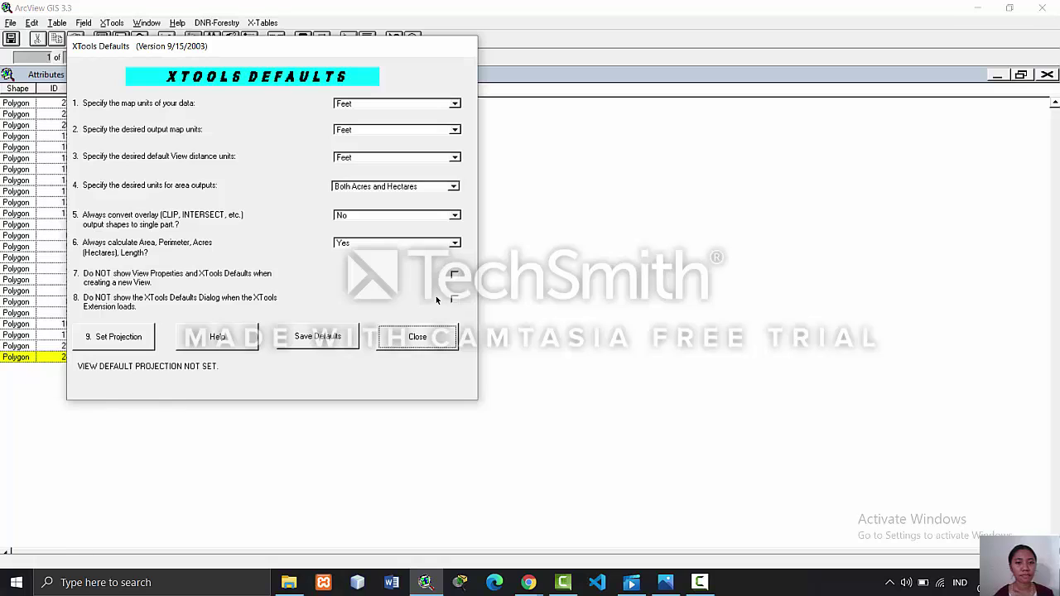
left_click(414, 336)
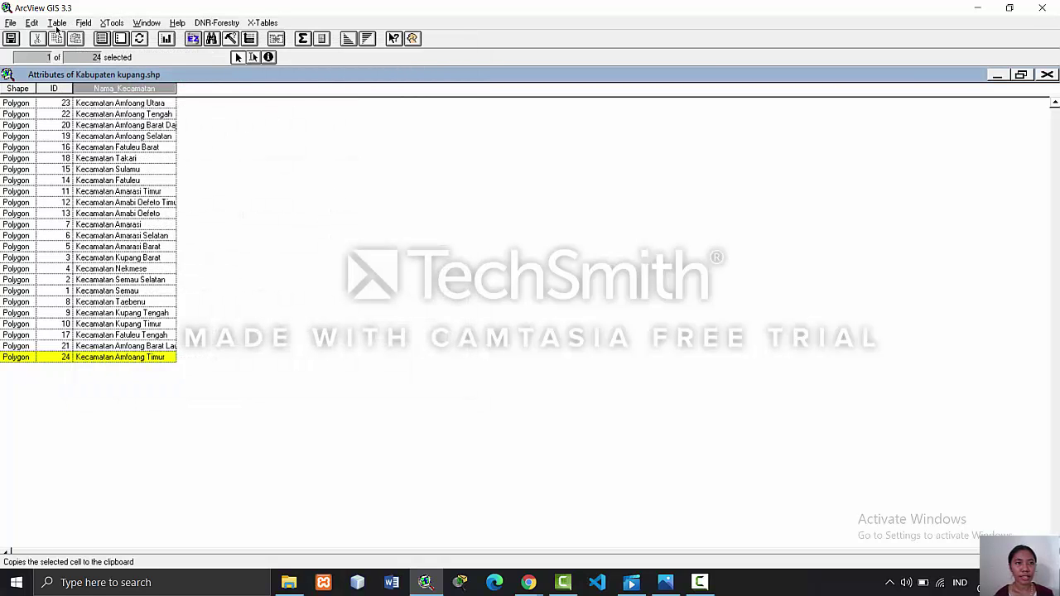
- Fill in the creator's full name in the properties of the Kabupaten kupang attribute table and apply them
left_click(57, 23)
left_click(77, 36)
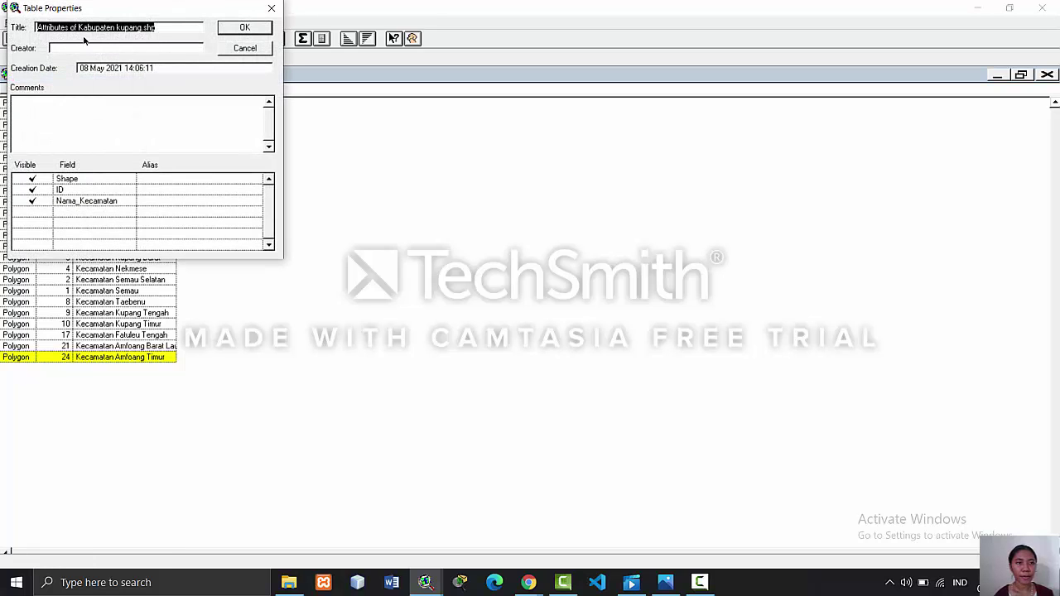
left_click(154, 44)
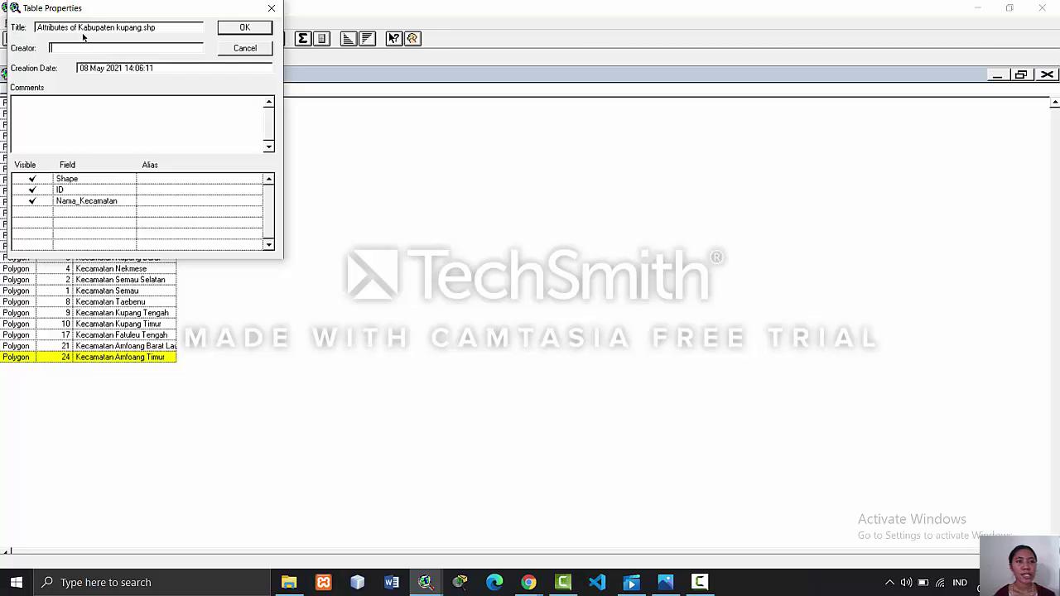
type("Ma")
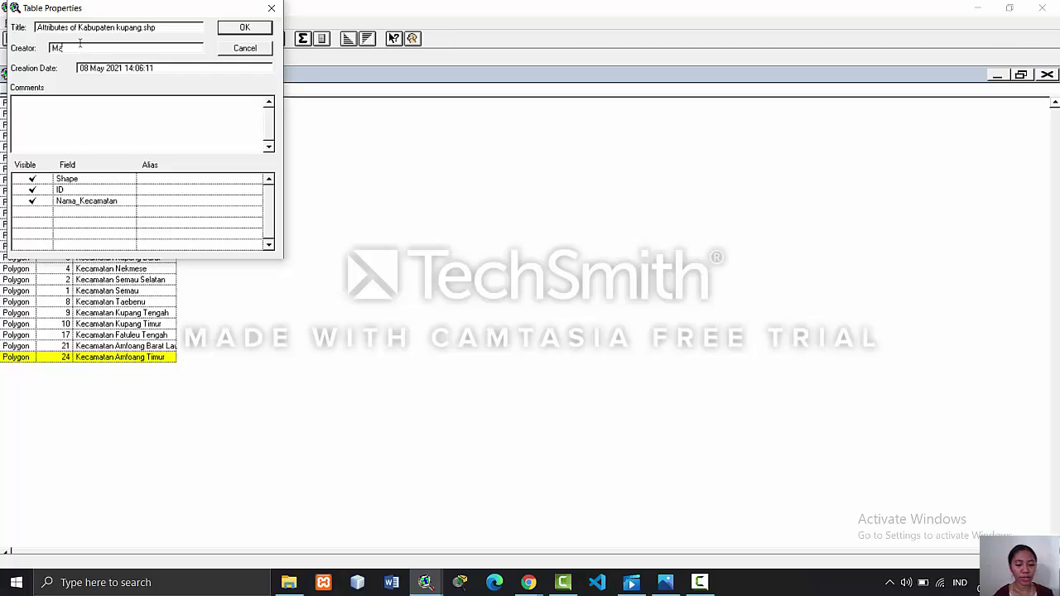
type("riana P")
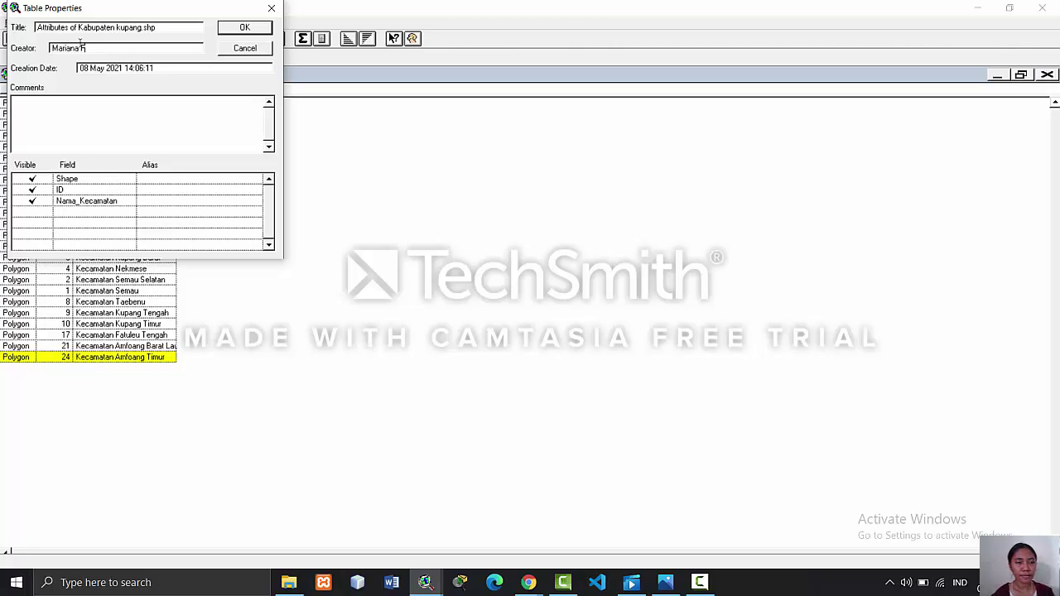
type("apo WE")
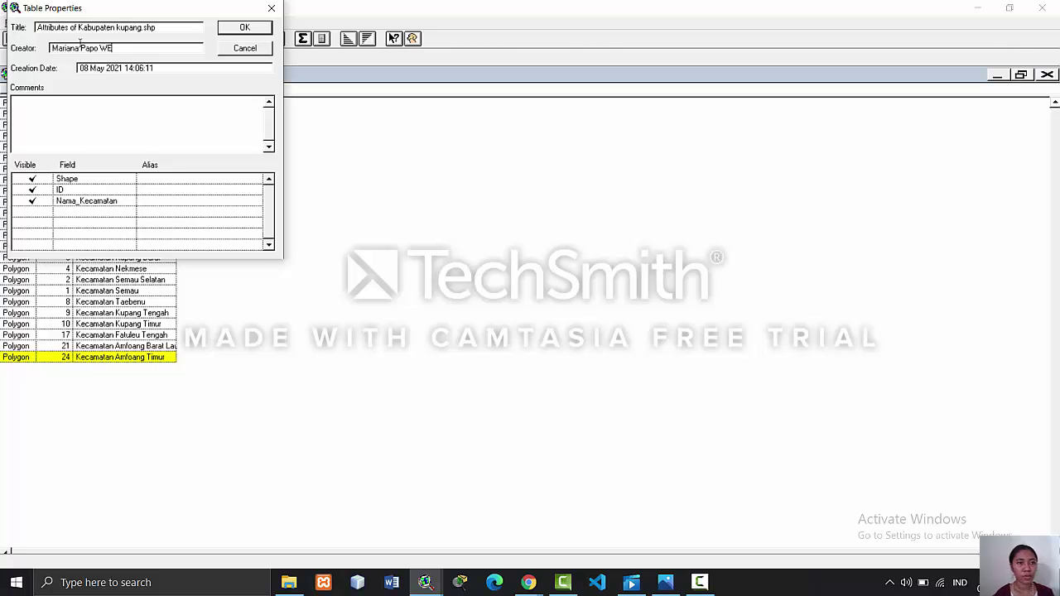
key("BackSpace")
type("ea")
left_click(244, 28)
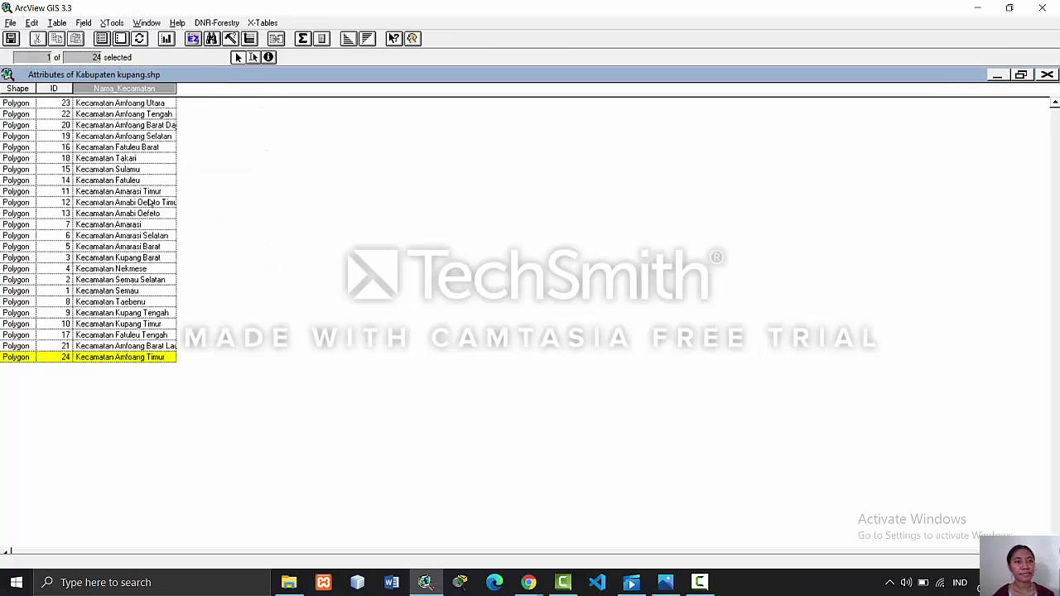
- Close the Kabupaten kupang attribute table and return to the Dampak Siklon Seroja Kabupaten Kupang view
left_click(10, 23)
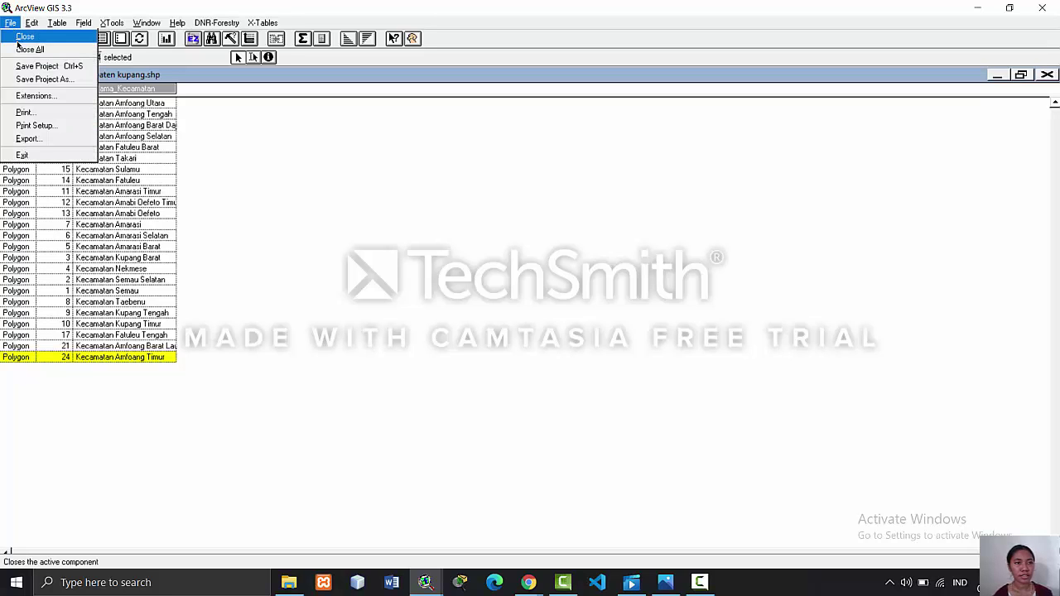
left_click(296, 170)
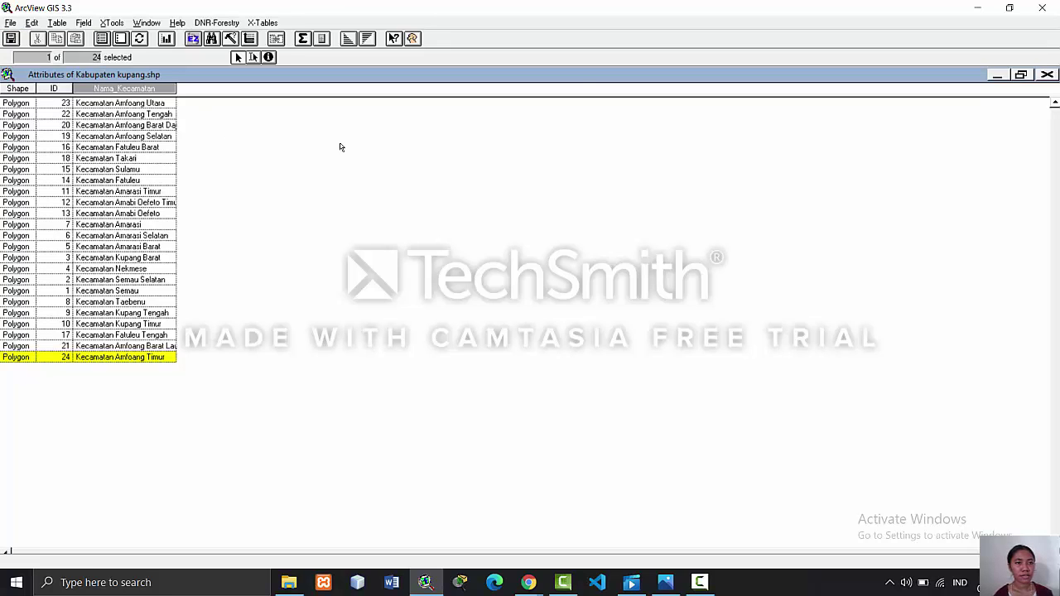
left_click(1048, 74)
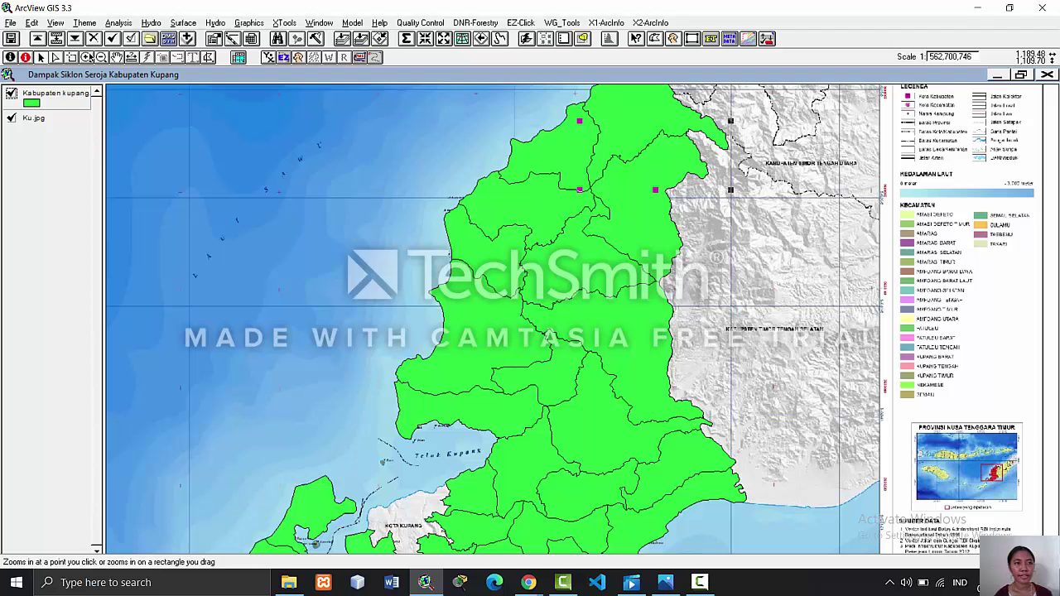
- Frame the whole Kabupaten Kupang administration map, including its title, legend and bottom edge, in the centre of the view
left_click(582, 294)
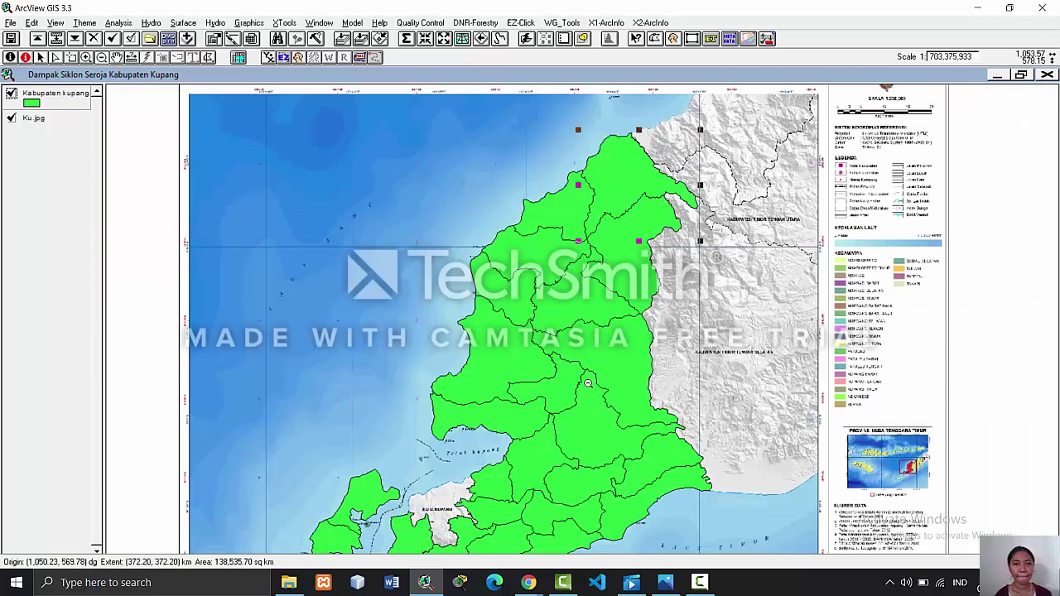
left_click(582, 319)
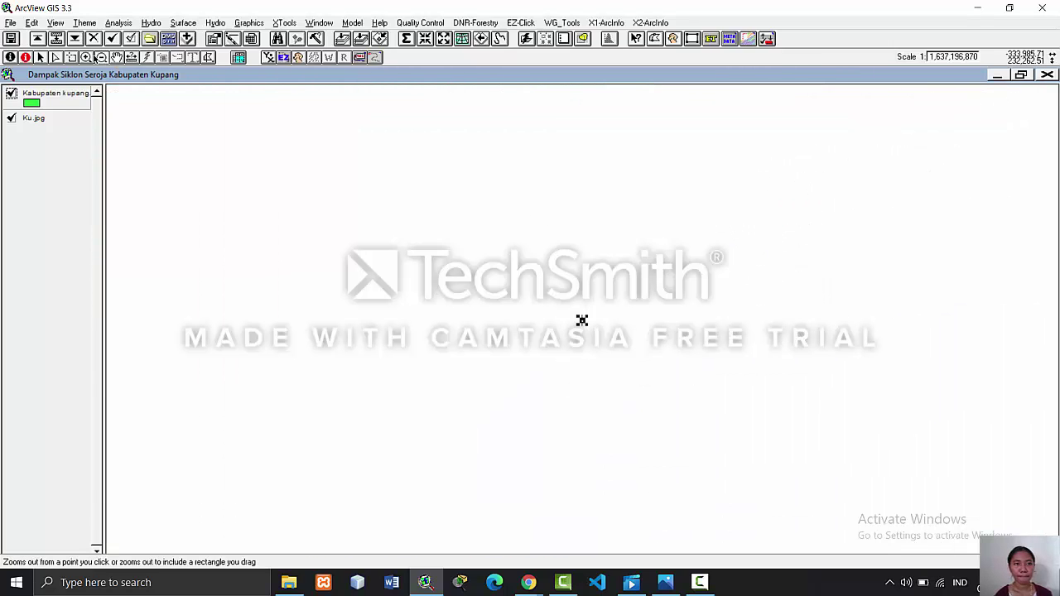
left_click(86, 57)
left_click(581, 320)
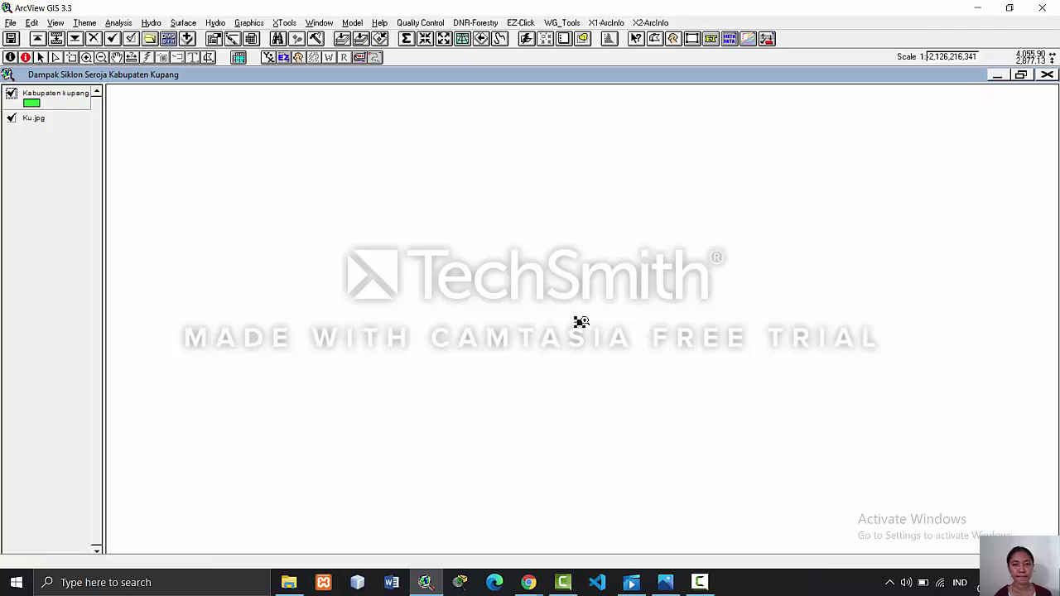
left_click(576, 323)
left_click(578, 326)
left_click(577, 321)
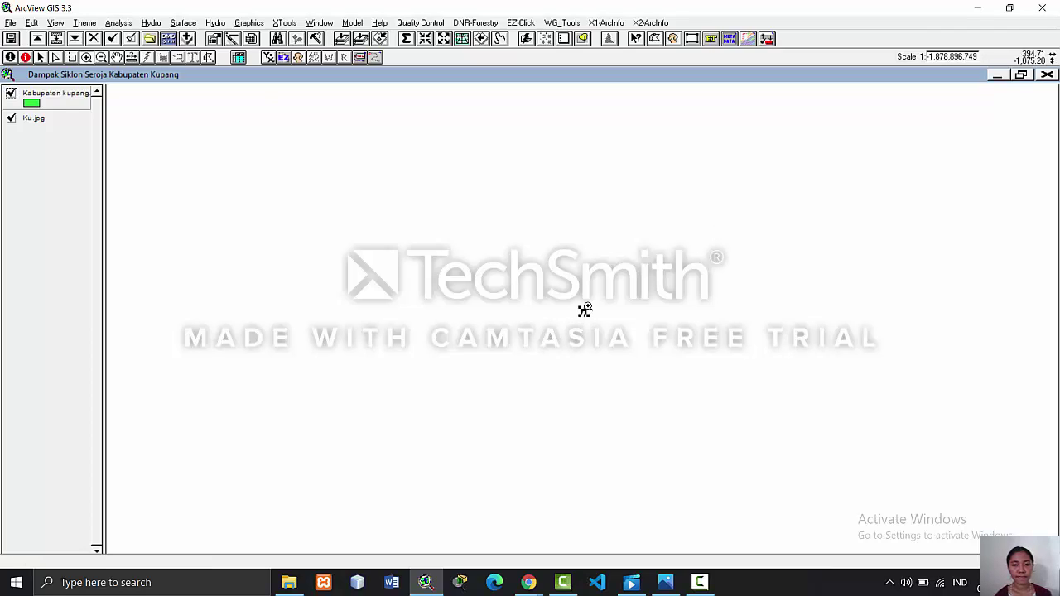
left_click(571, 340)
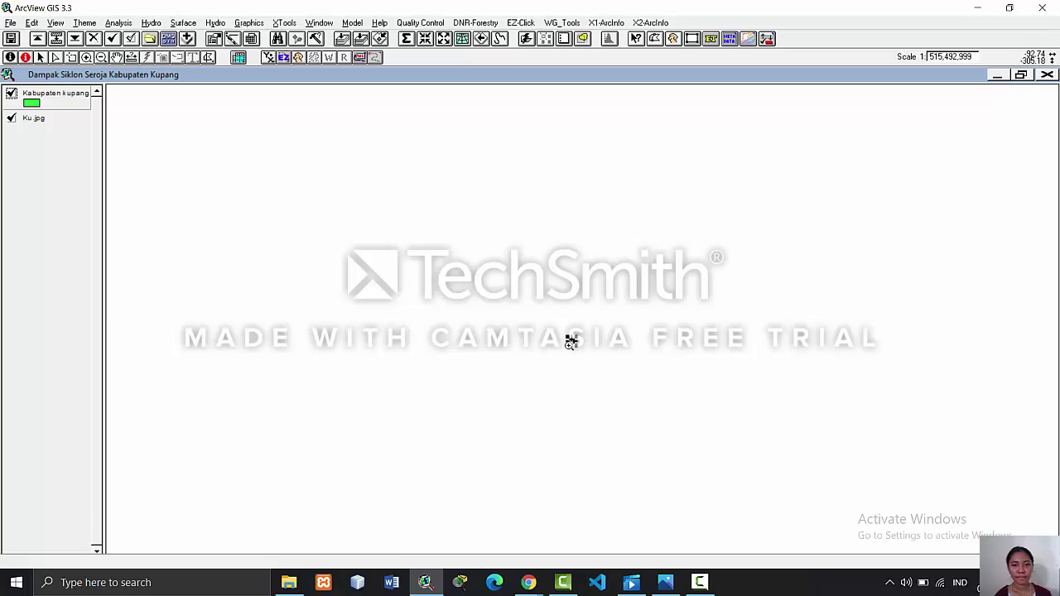
left_click(582, 320)
left_click(572, 326)
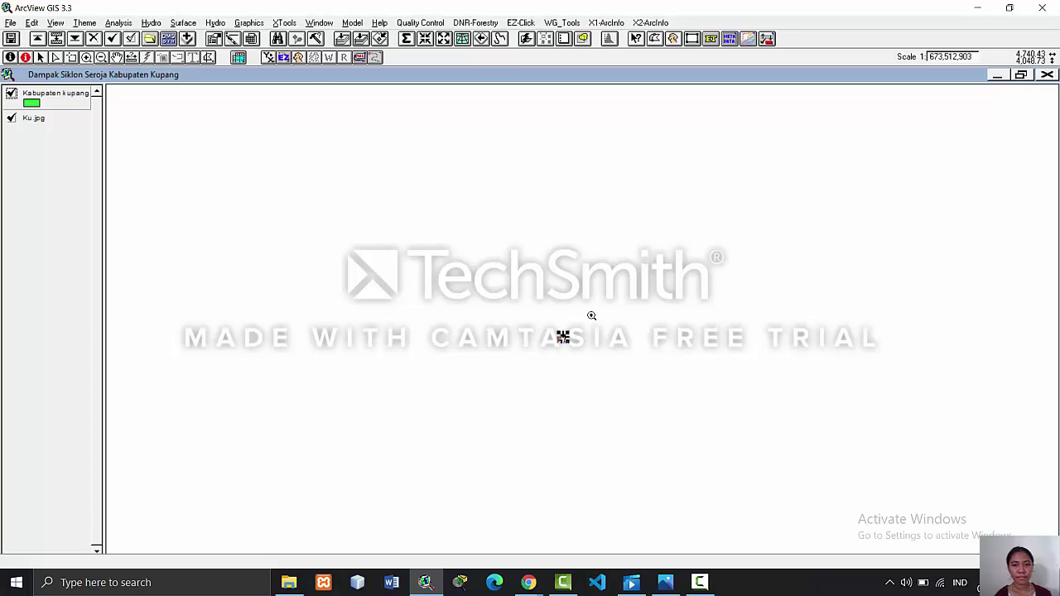
left_click(563, 336)
left_click(424, 39)
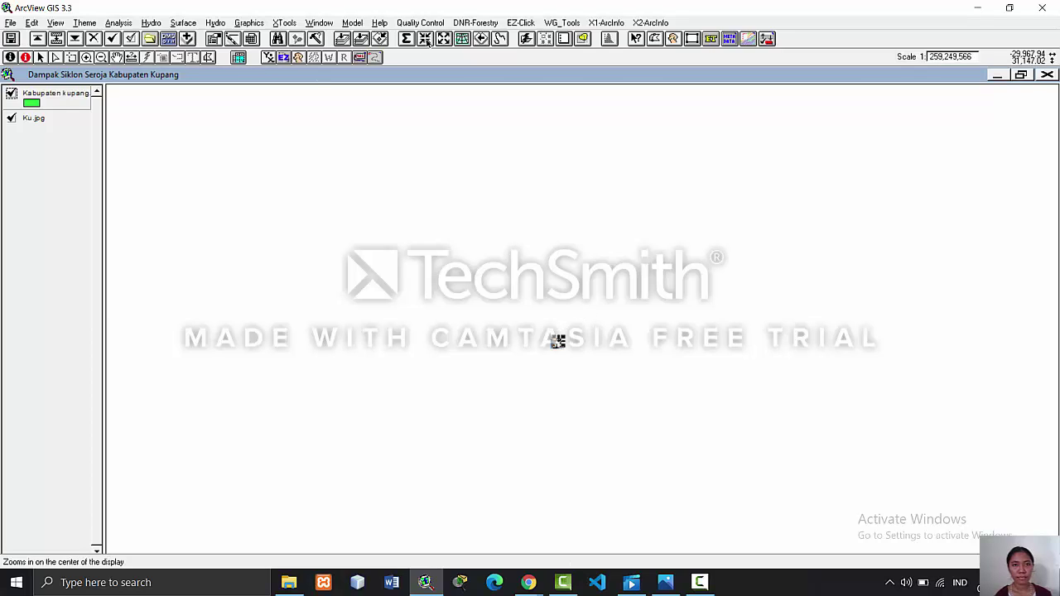
left_click(424, 39)
left_click(425, 39)
left_click(425, 39)
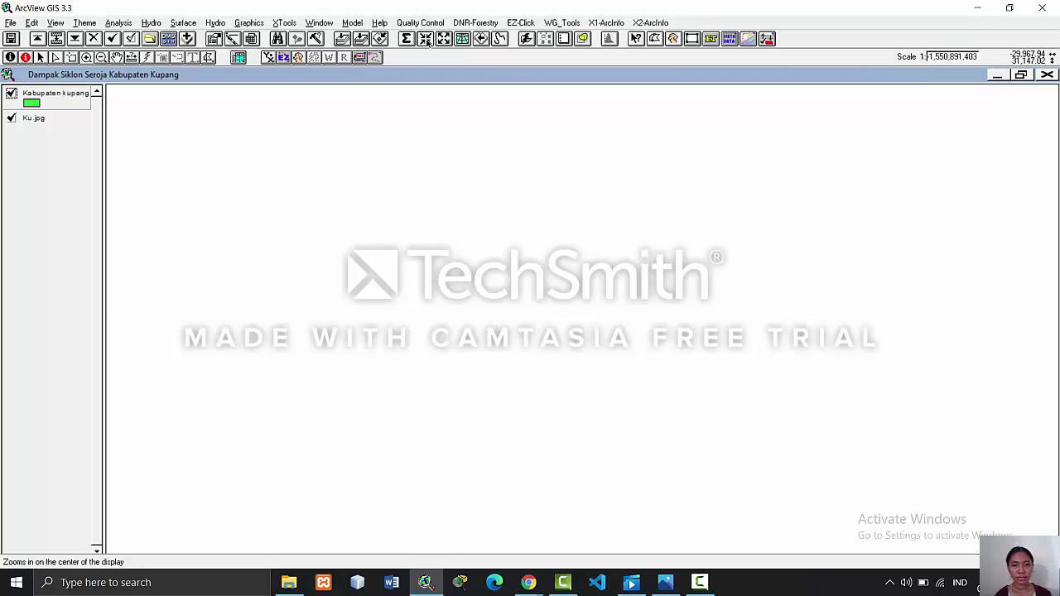
left_click(425, 39)
left_click(424, 39)
left_click(425, 39)
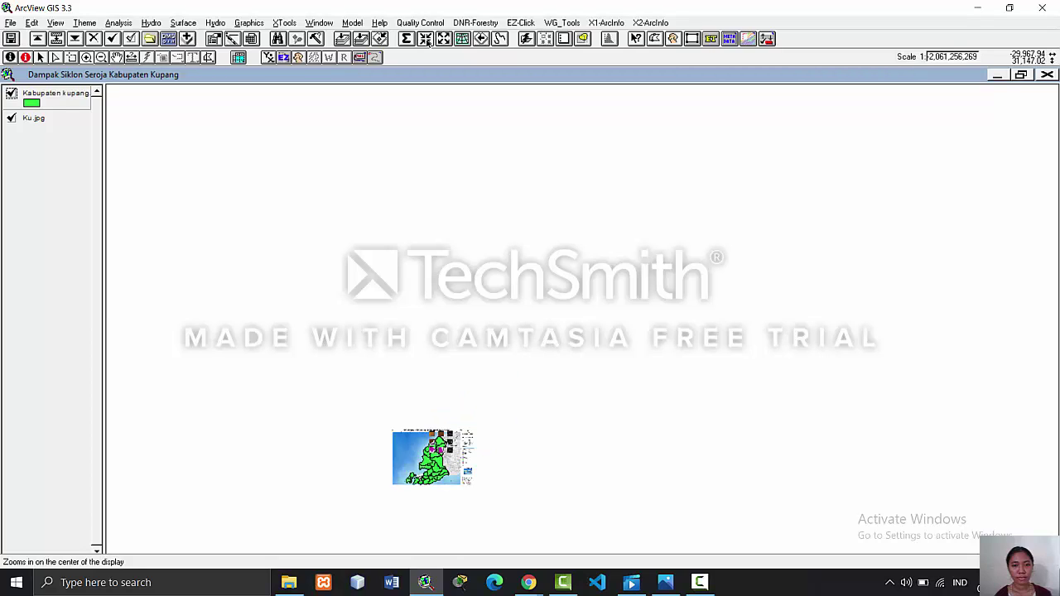
left_click(425, 39)
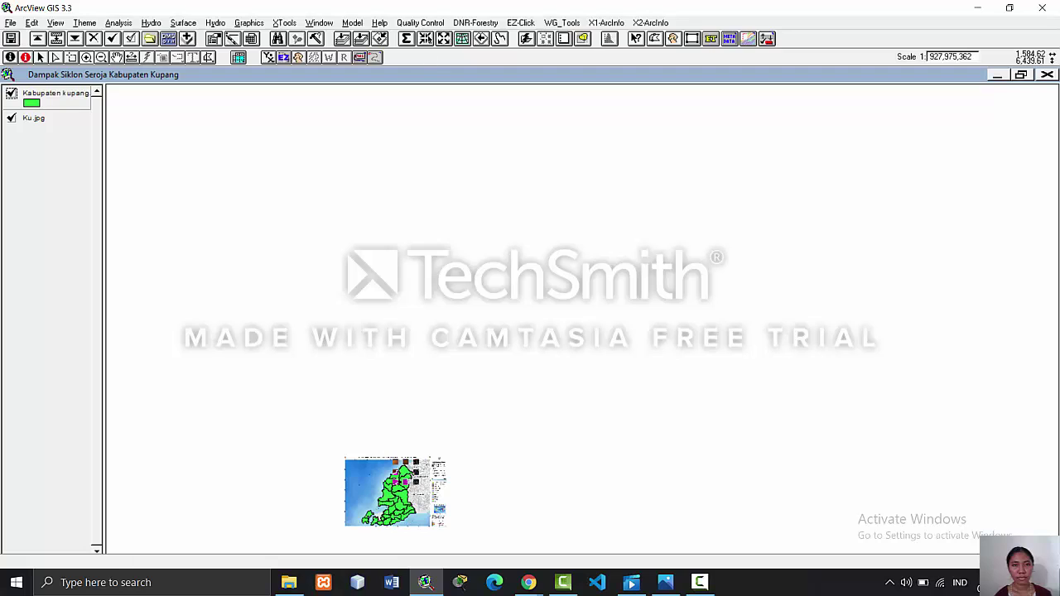
left_click(425, 39)
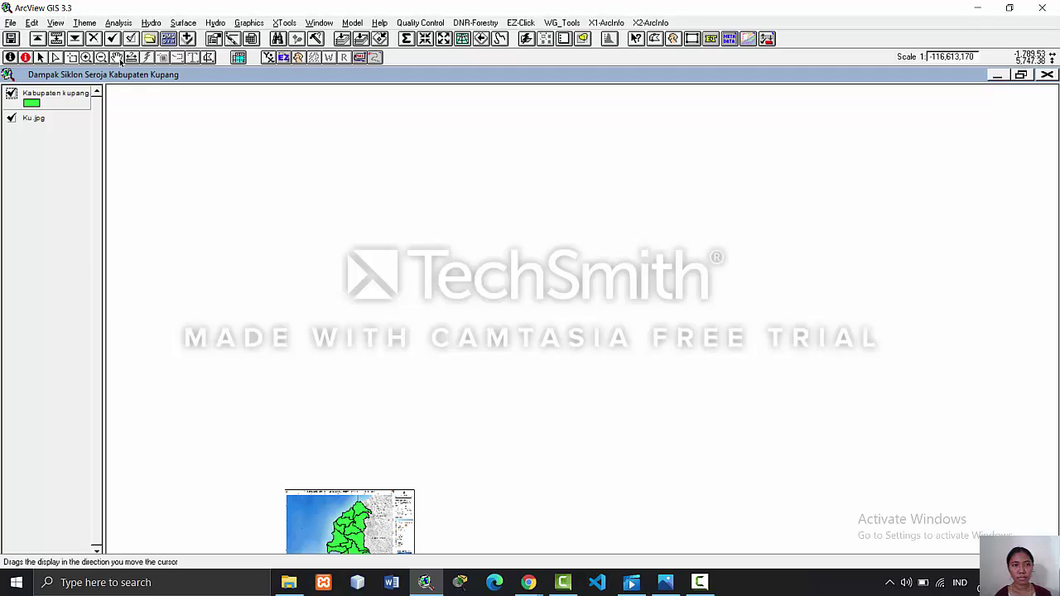
left_click(84, 58)
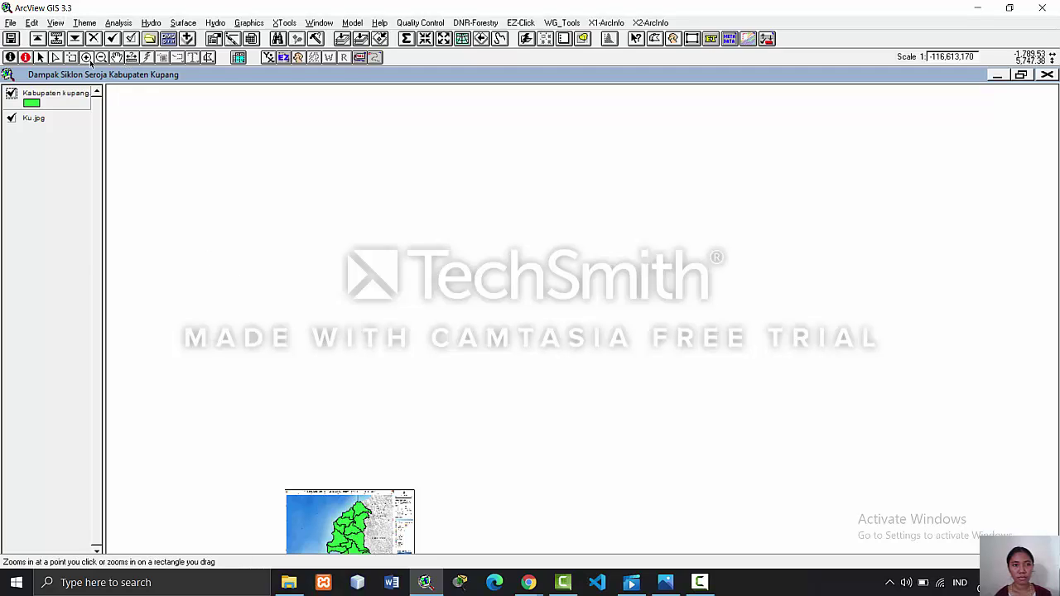
left_click(318, 520)
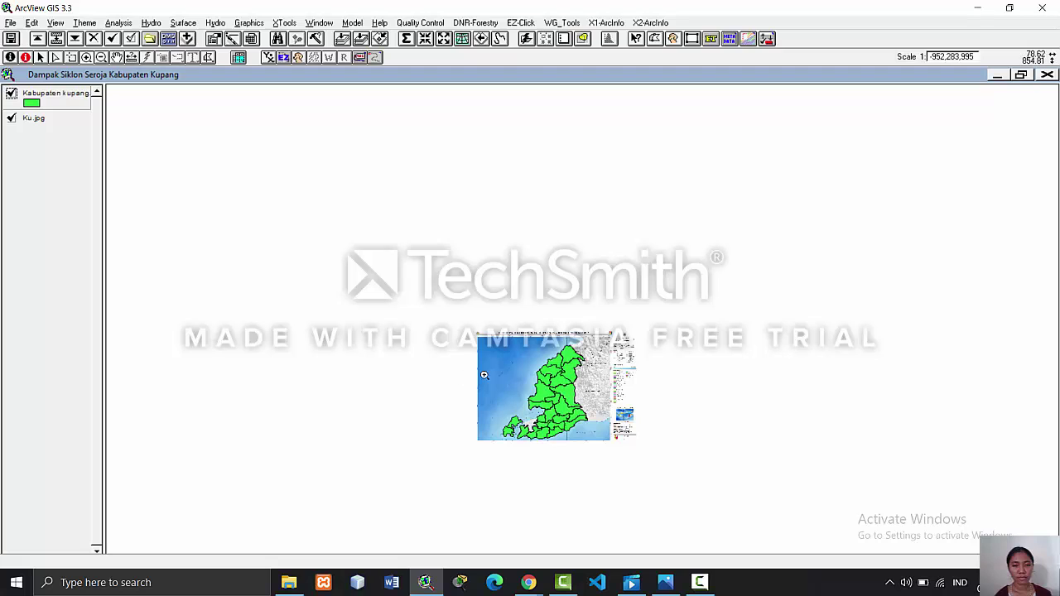
left_click(514, 386)
left_click(588, 336)
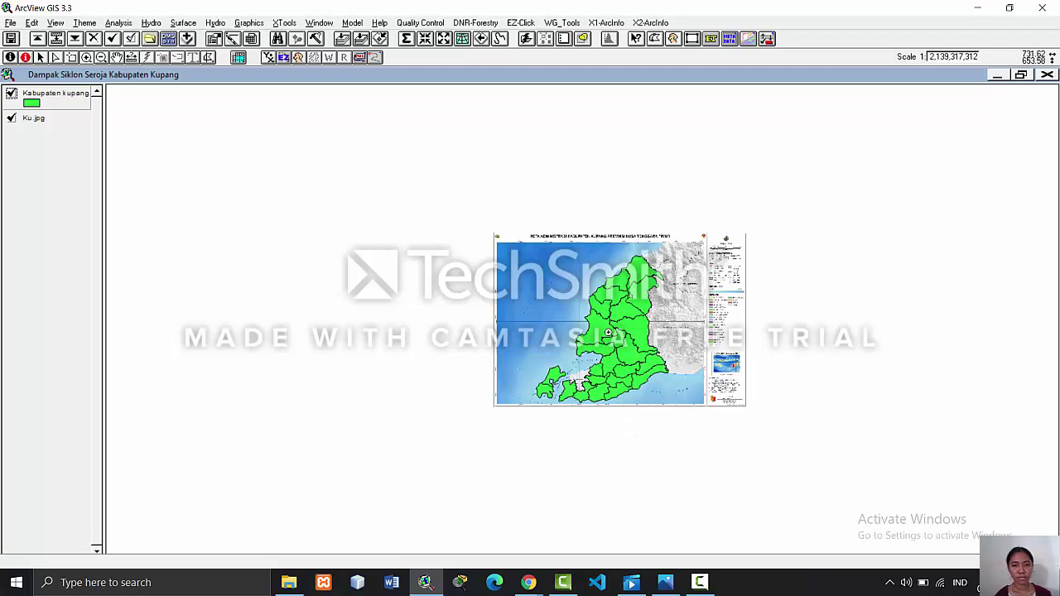
left_click(619, 331)
left_click(619, 331)
left_click(619, 332)
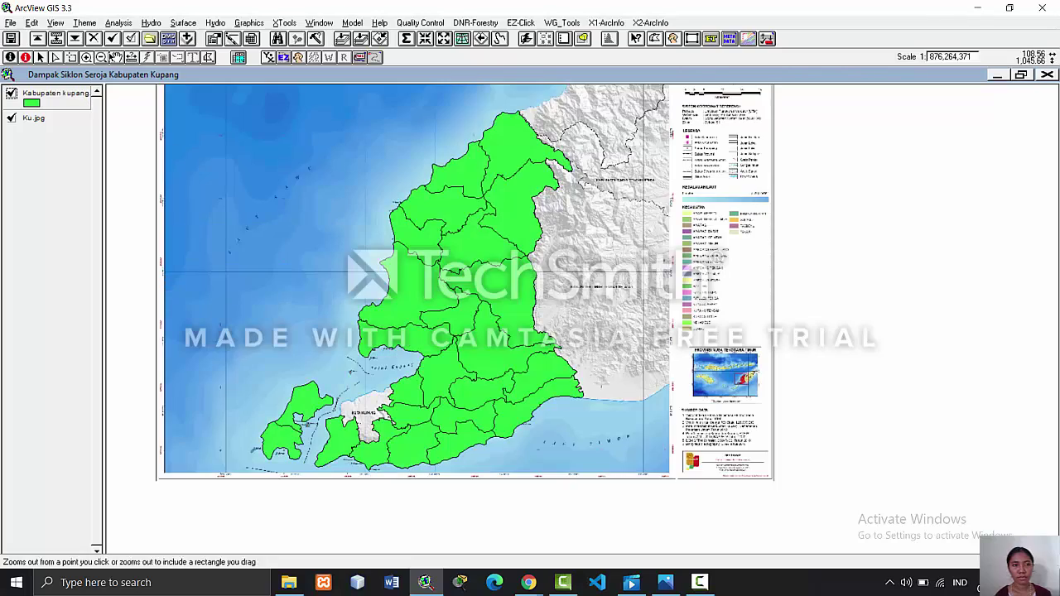
left_click_drag(174, 87, 293, 177)
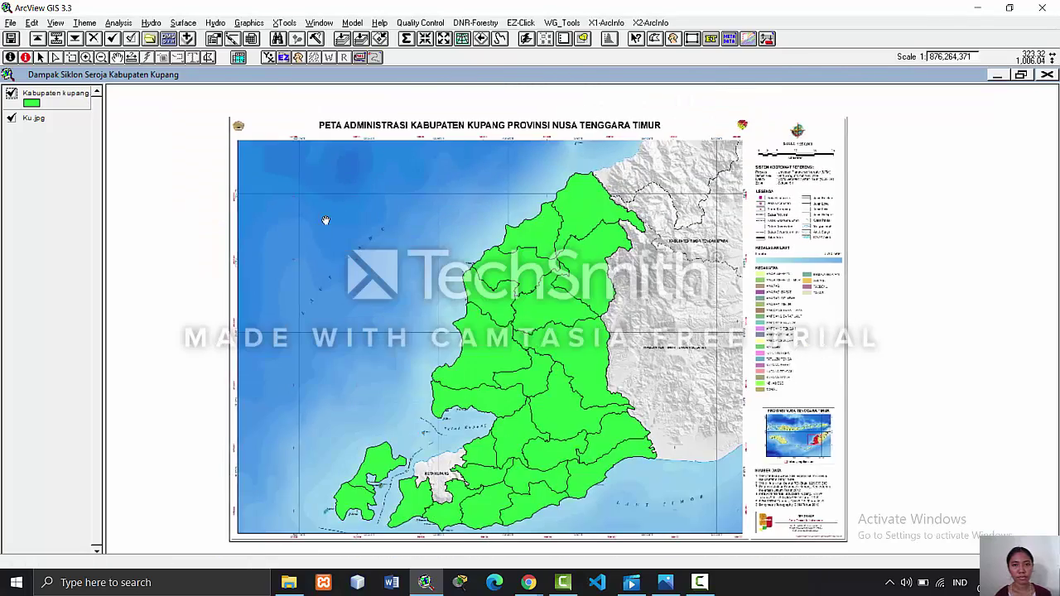
left_click_drag(323, 221, 339, 211)
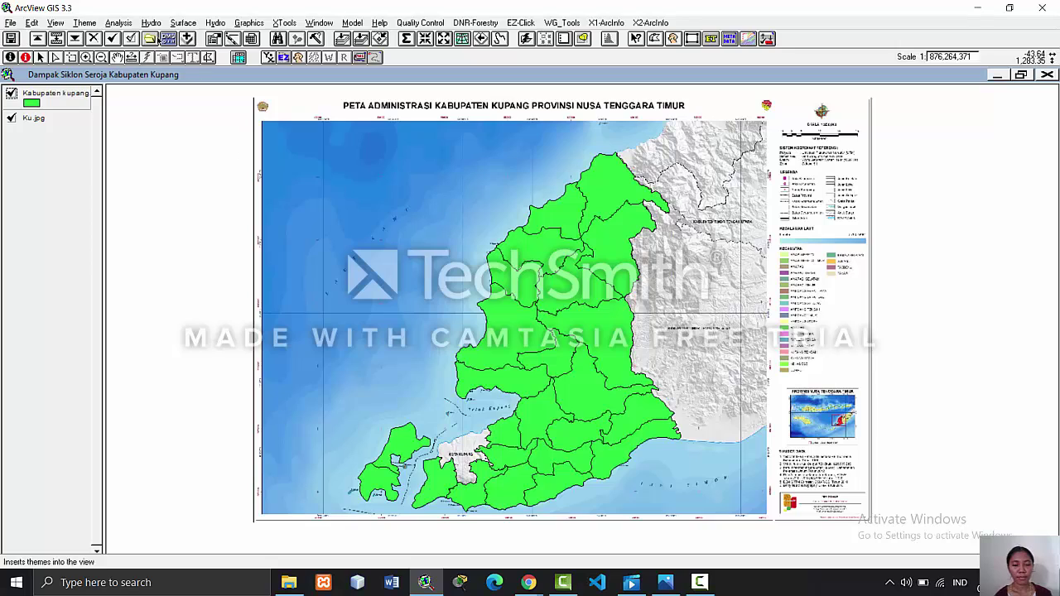
- Stop editing the Kabupaten kupang theme and save the edits to its shapefile
left_click(83, 23)
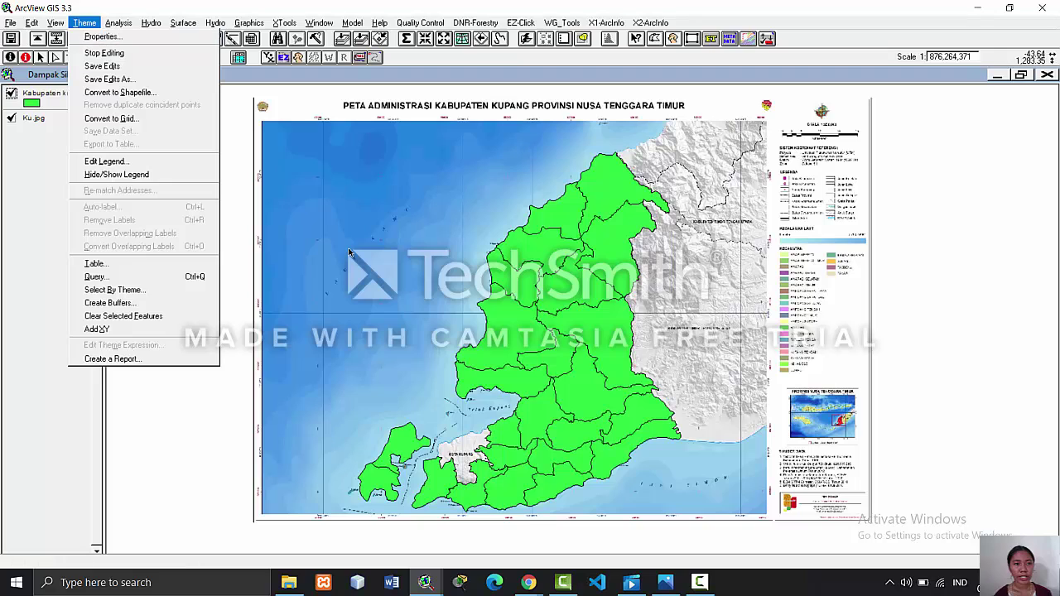
left_click(163, 468)
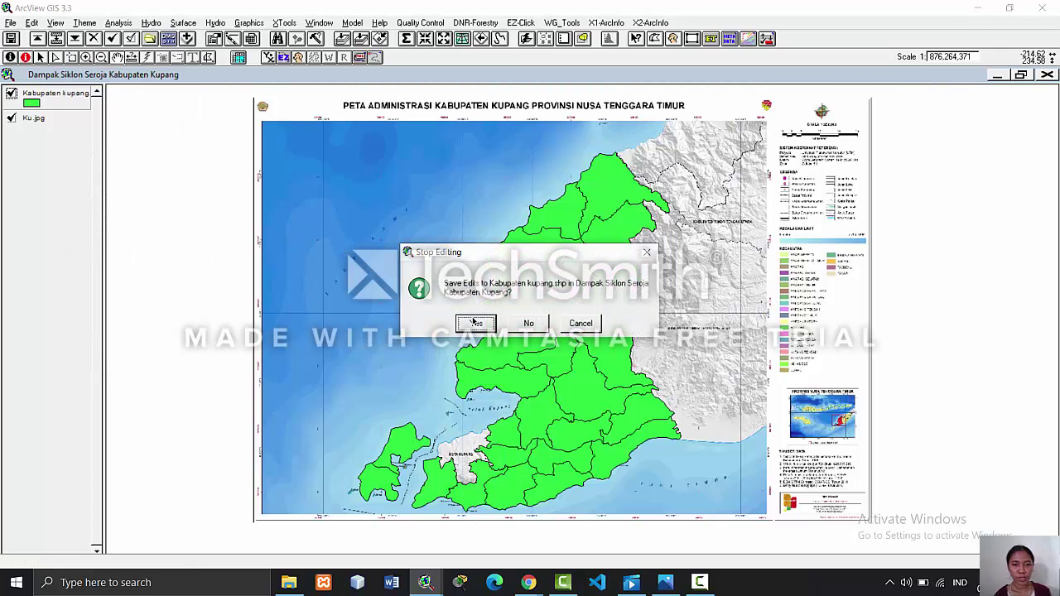
left_click(475, 323)
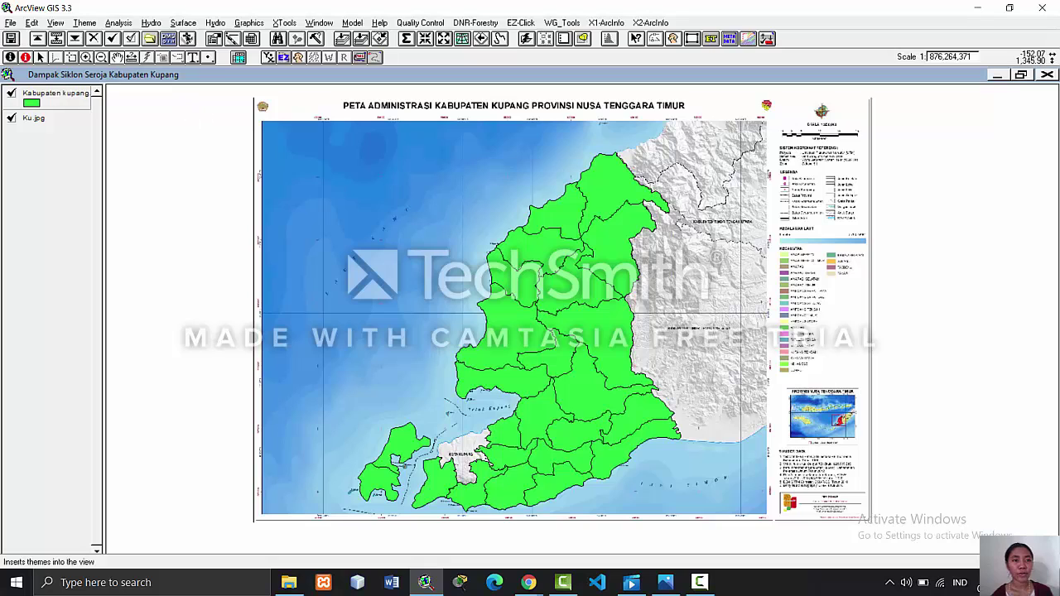
- Open the Kabupaten kupang theme's properties, and switch to Chrome to check the labelling requirement in the SOAL UTS SUSULAN exam PDF
left_click(88, 23)
left_click(89, 36)
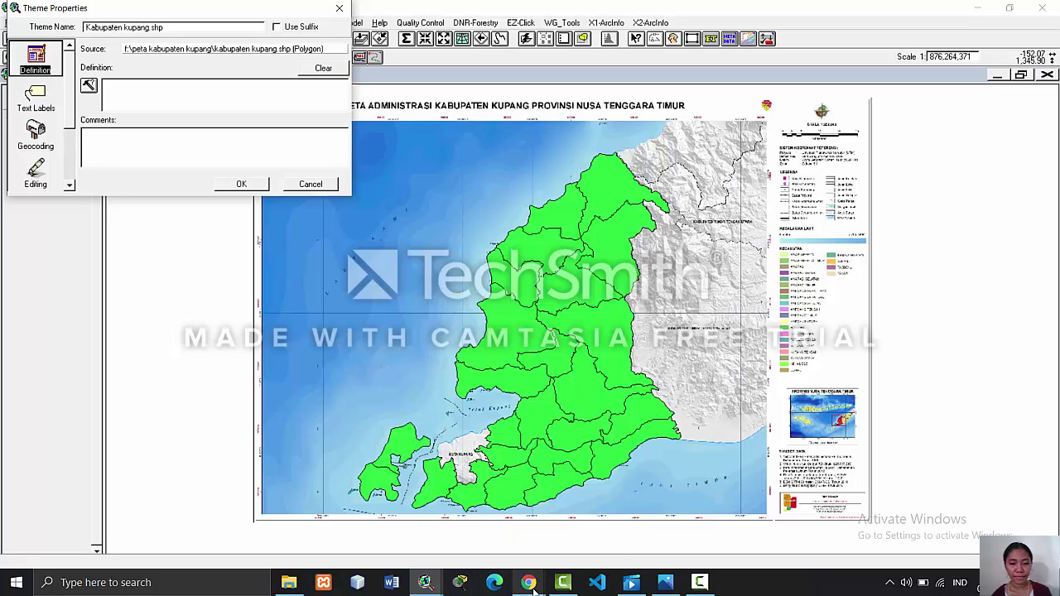
mouse_move(528, 582)
left_click(449, 537)
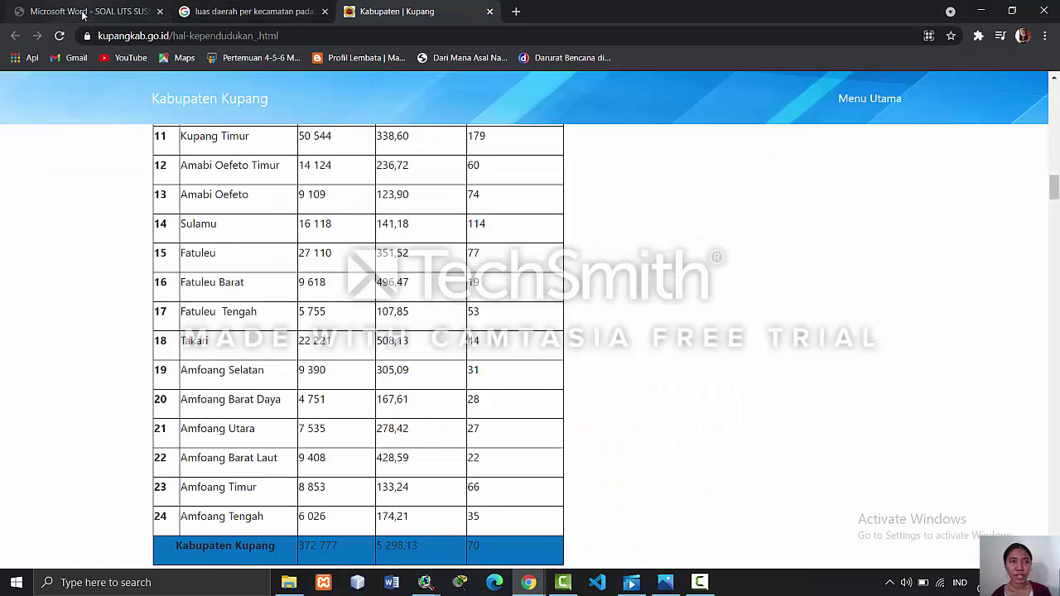
left_click(91, 11)
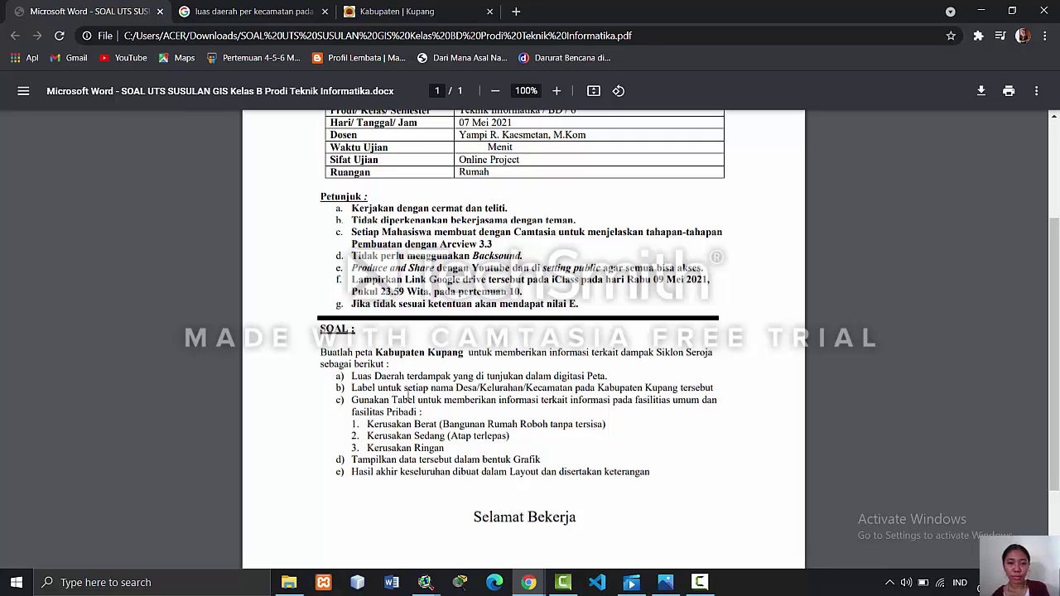
- Return to ArcView and set the Kabupaten kupang theme's text label field to Nama_Kecamatan
mouse_move(426, 582)
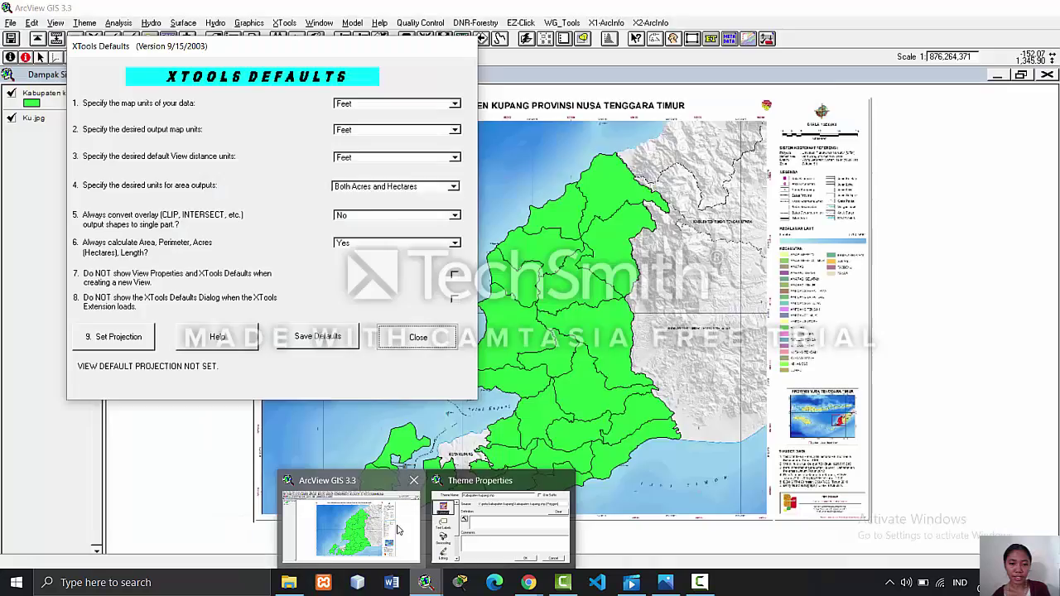
left_click(390, 518)
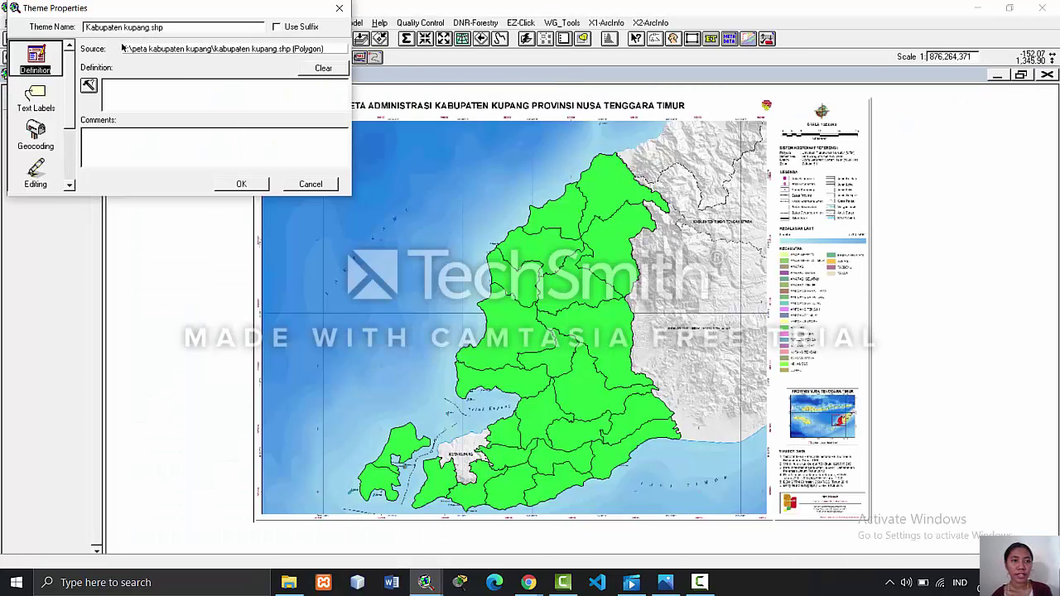
left_click(55, 100)
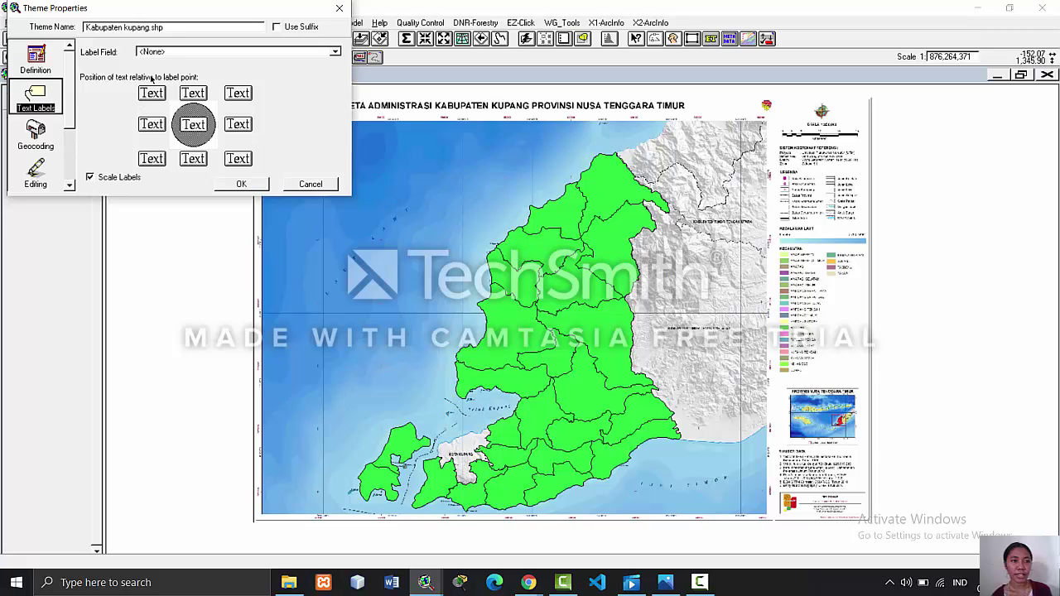
left_click(161, 52)
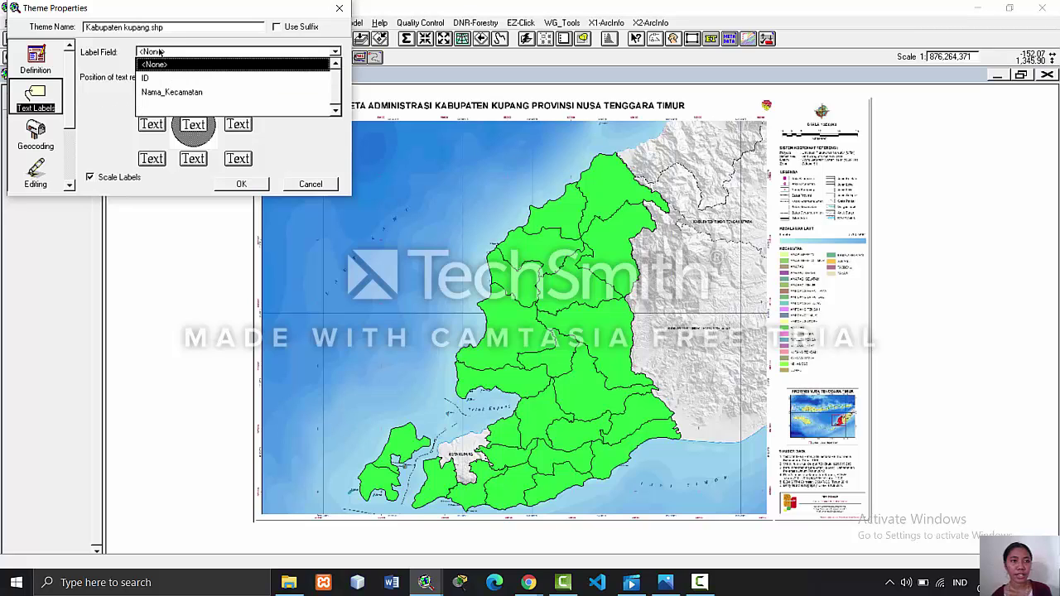
left_click(168, 92)
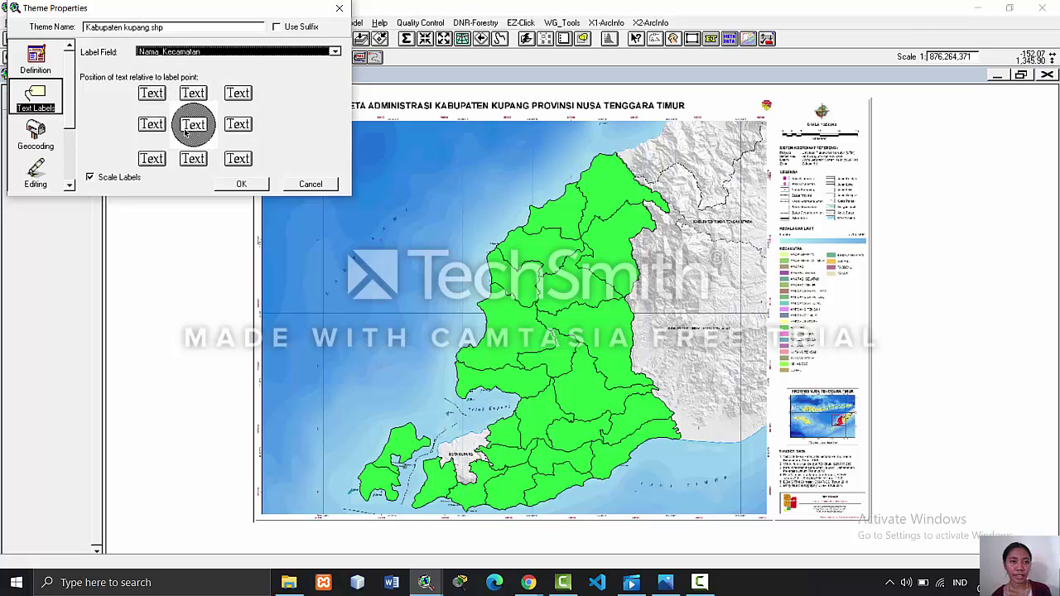
left_click(241, 184)
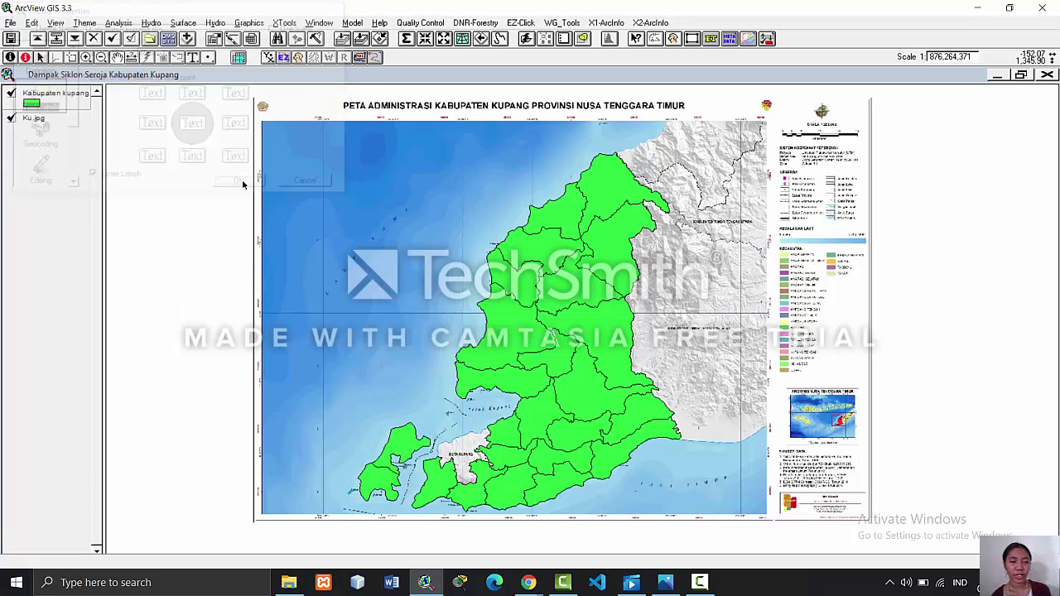
- Place leader-line labels outside the district polygons for Kecamatan Amfoang Timur, Amfoang Utara, Amfoang Barat Laut and Amfoang Barat Daya
left_click(179, 61)
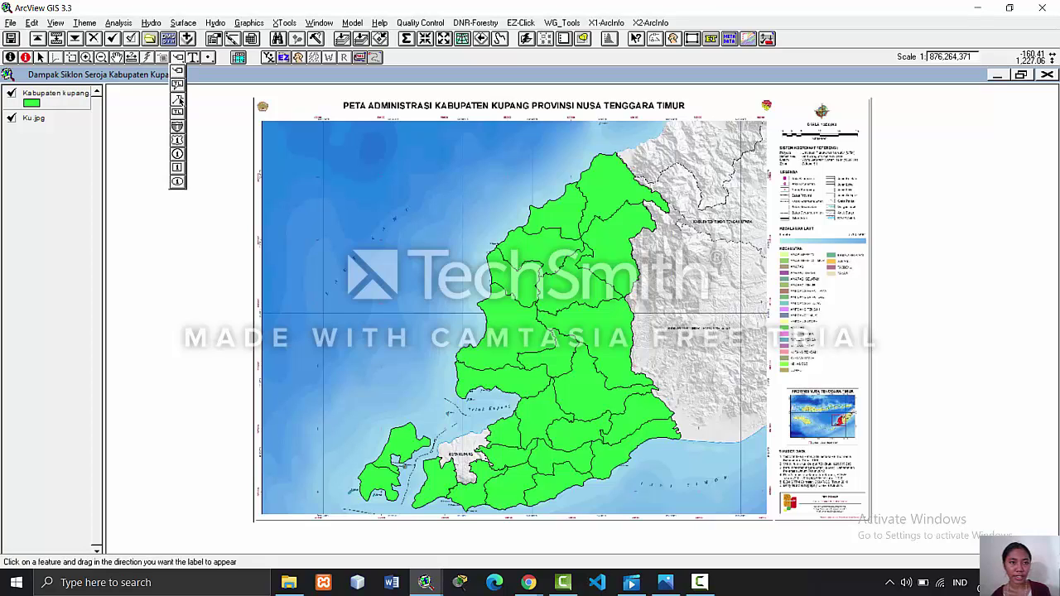
left_click(177, 99)
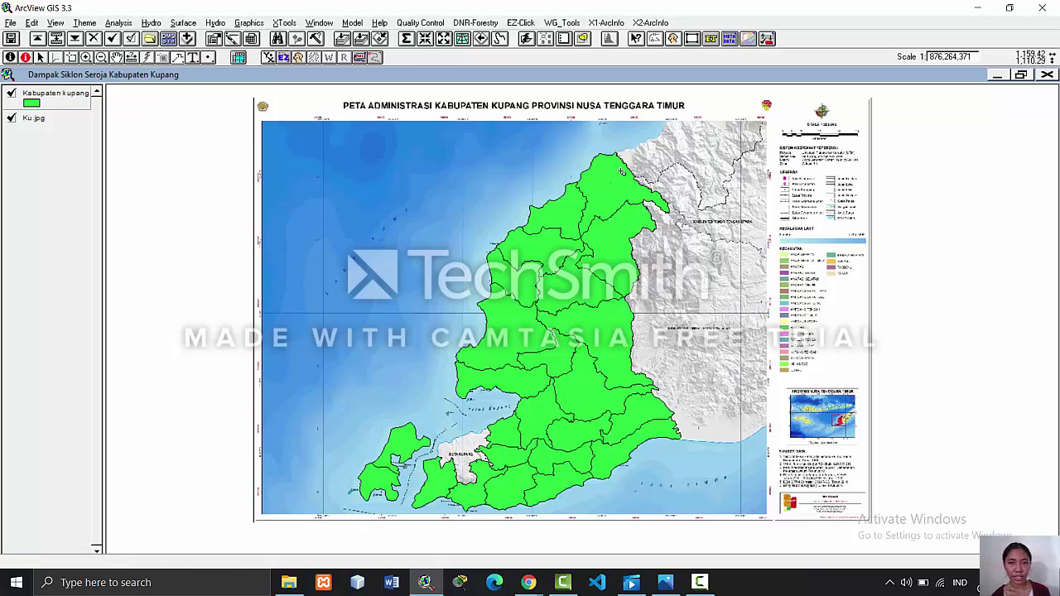
left_click_drag(610, 186, 650, 157)
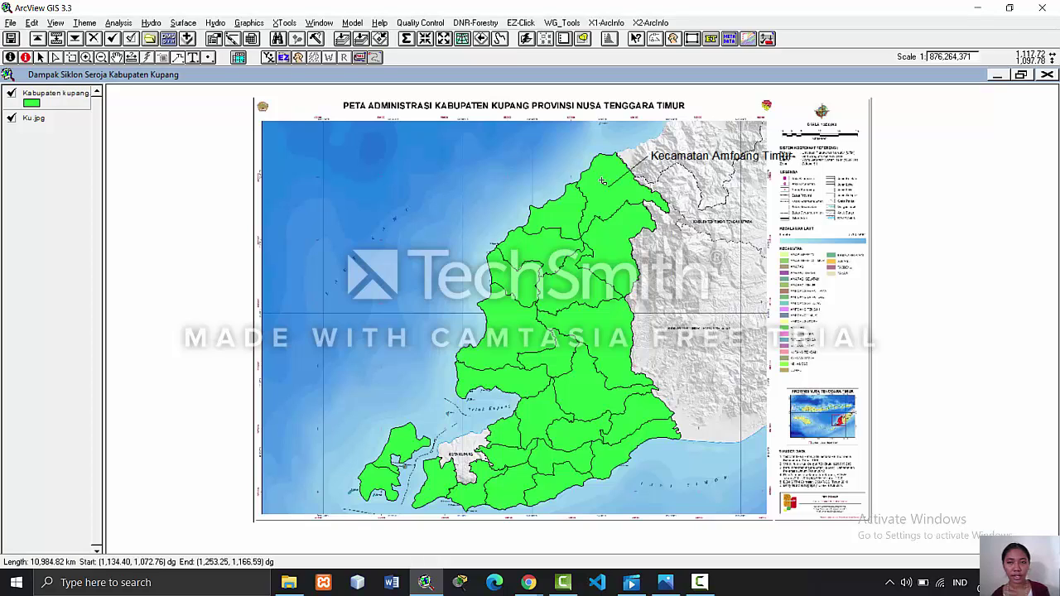
left_click_drag(563, 200, 514, 176)
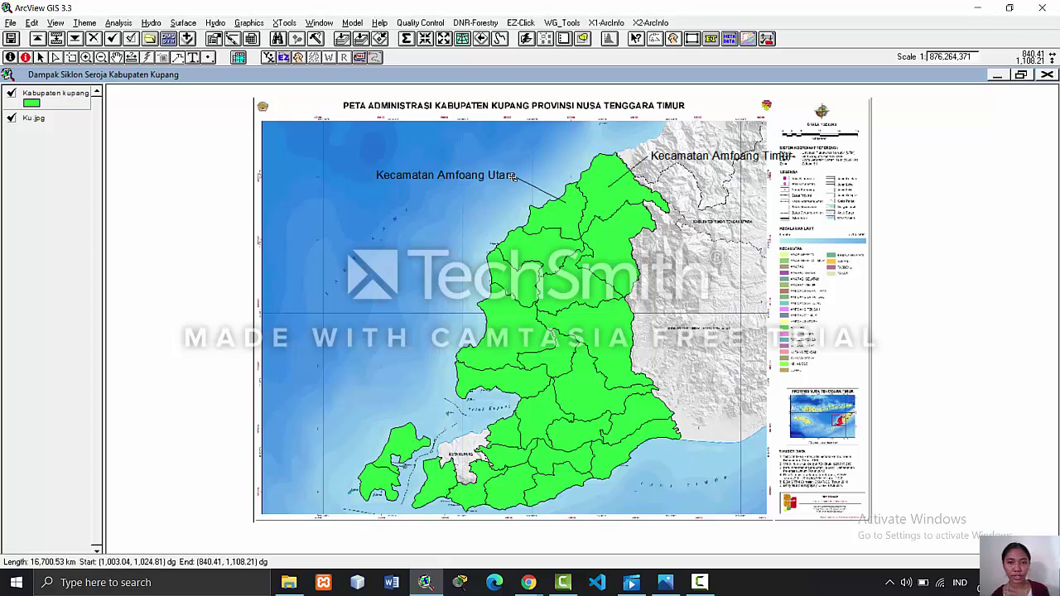
left_click_drag(523, 250, 454, 221)
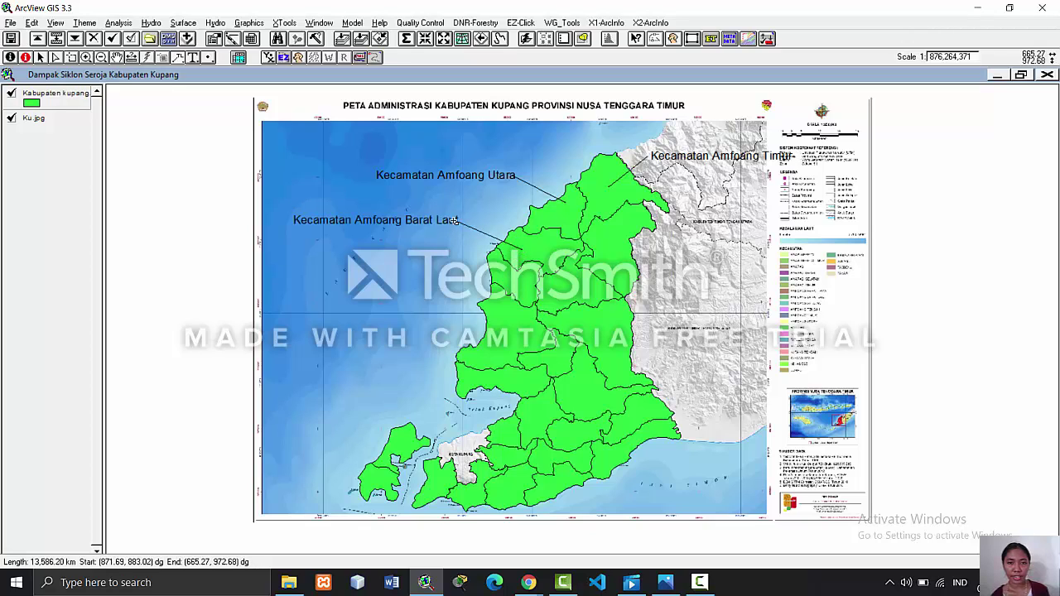
left_click_drag(499, 278, 447, 259)
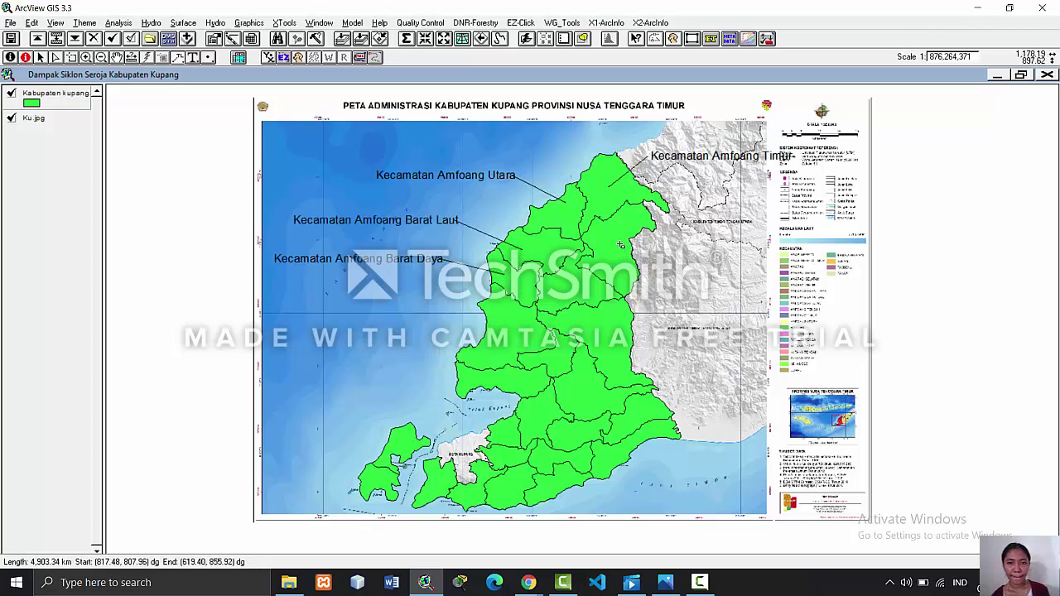
- Place leader-line labels beside the district polygons for Kecamatan Amfoang Tengah, Amfoang Selatan, Fatuleu Barat, Takari, Fatuleu Tengah and Sulamu
left_click_drag(628, 242, 679, 231)
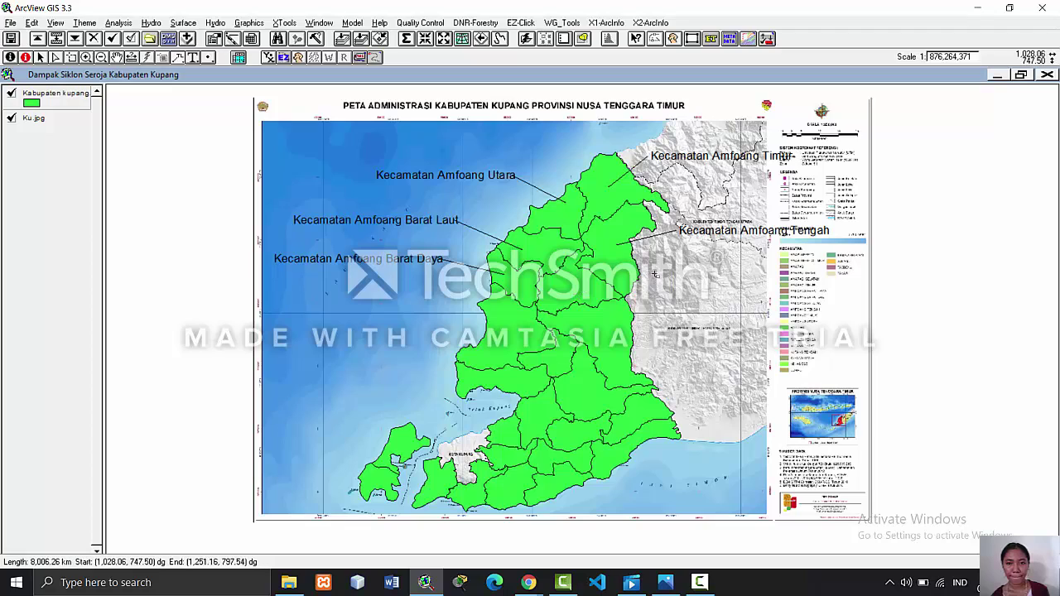
mouse_move(654, 273)
left_mouse_down()
mouse_move(552, 305)
mouse_move(451, 298)
left_mouse_up()
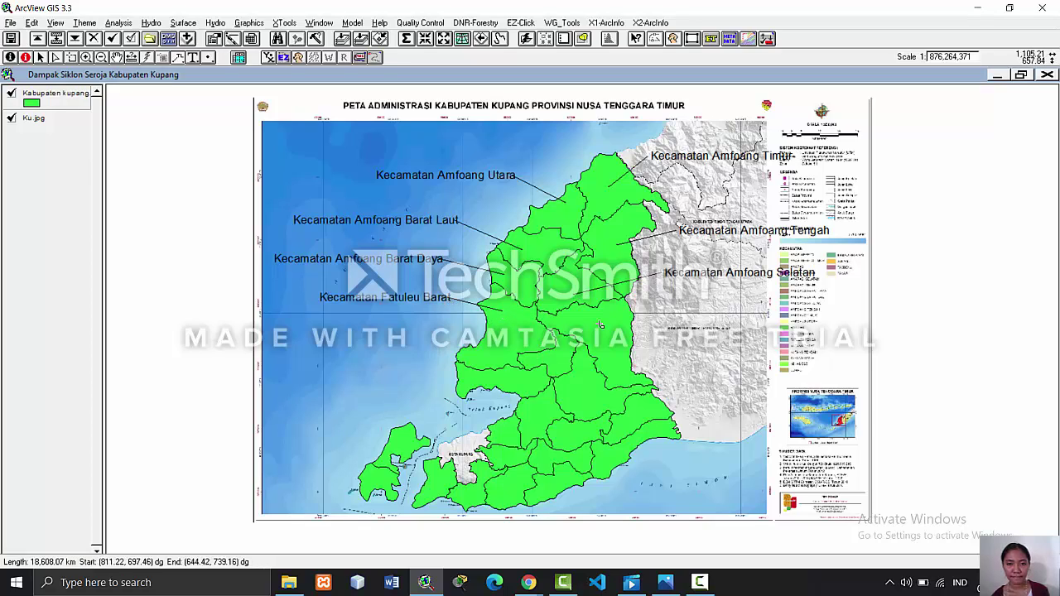
left_click_drag(601, 325, 657, 306)
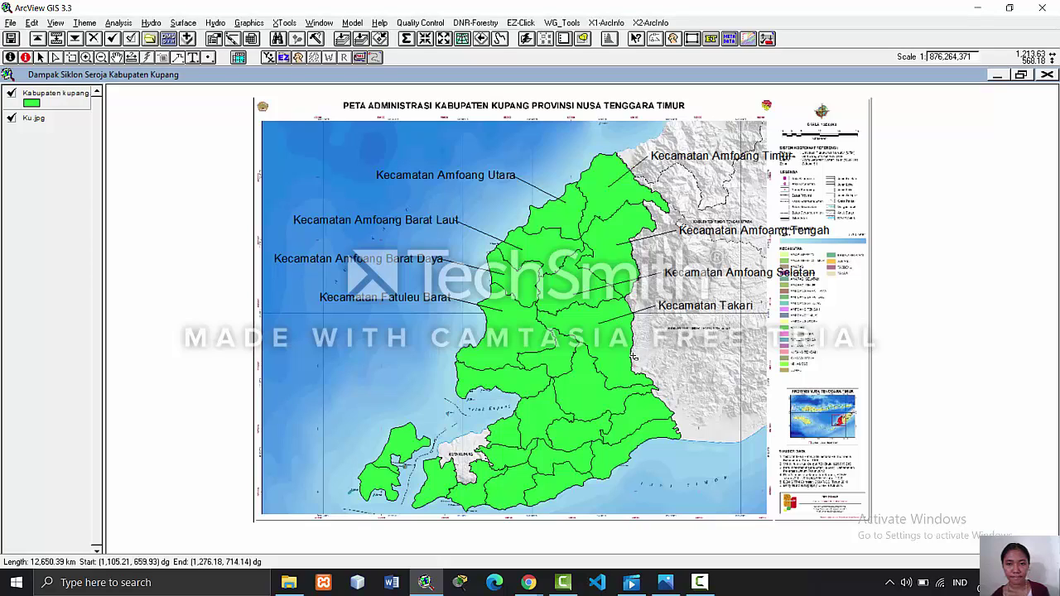
left_click_drag(559, 357, 657, 338)
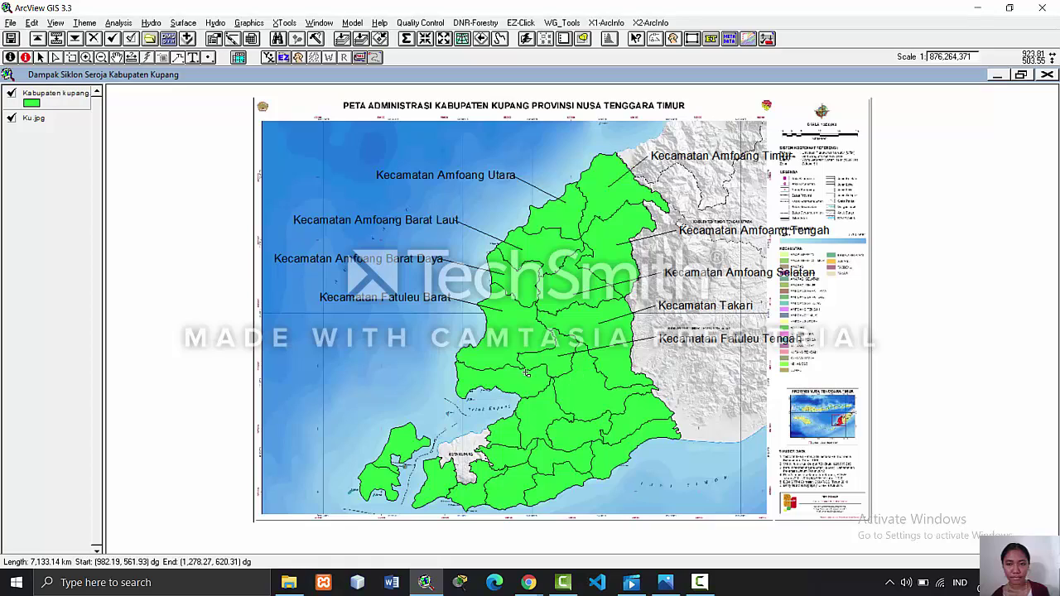
left_click_drag(483, 379, 427, 363)
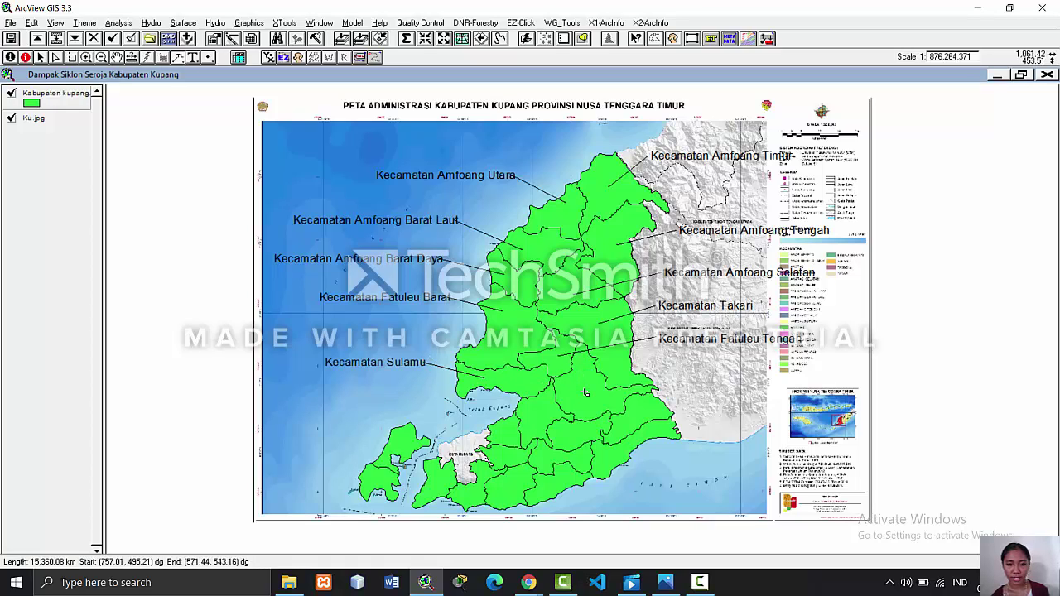
- Add leader-line labels for Kecamatan Fatuleu, Amabi Oefeto Timur, Kupang Timur, Amabi Oefeto, Amarasi Timur, Amarasi, Amarasi Selatan and Kupang Tengah
left_click_drag(585, 395, 696, 382)
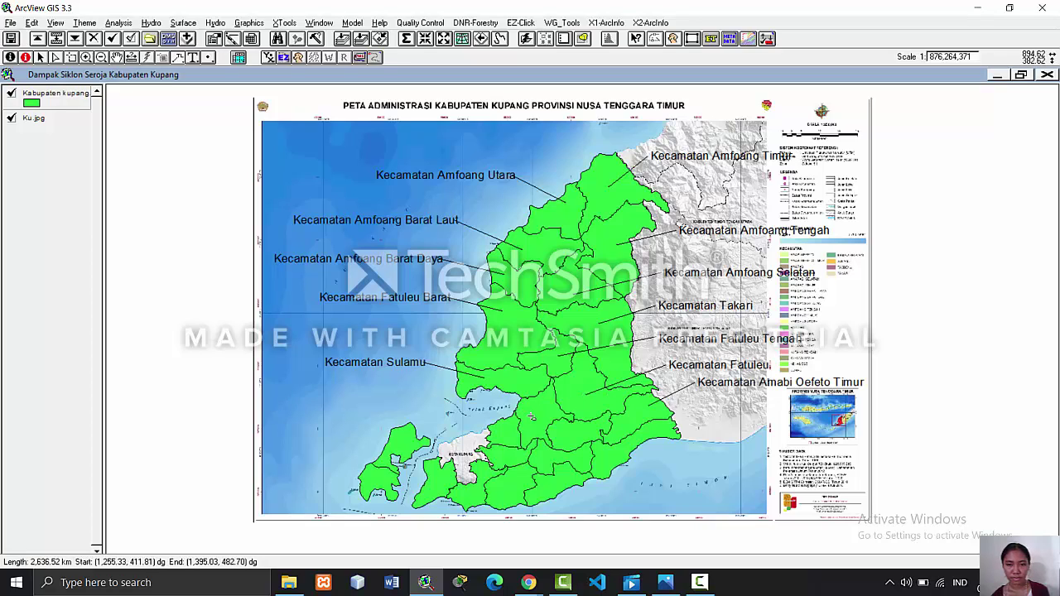
left_click_drag(534, 418, 464, 410)
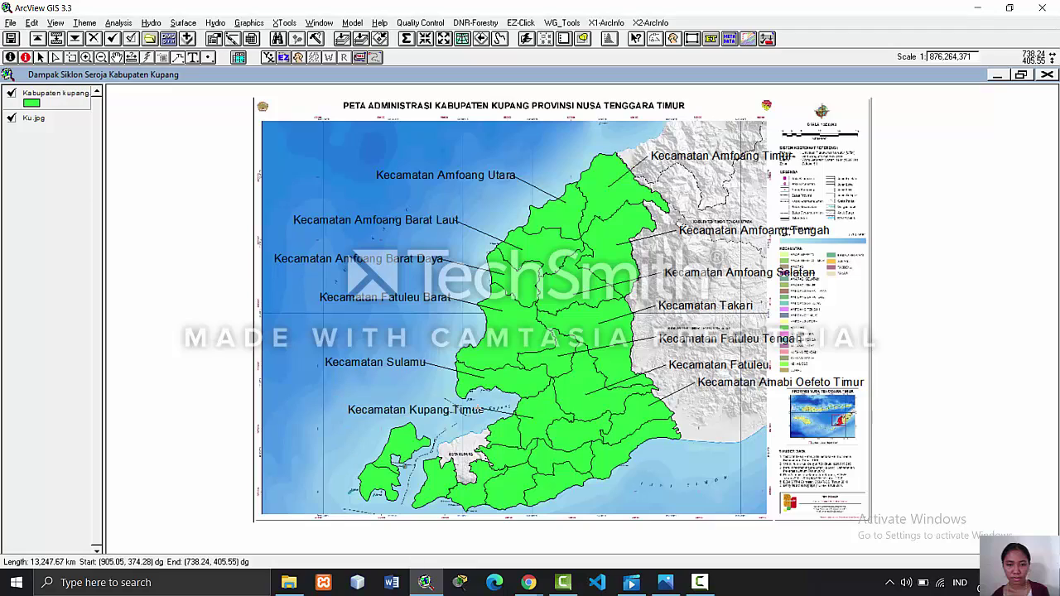
left_click_drag(573, 431, 700, 446)
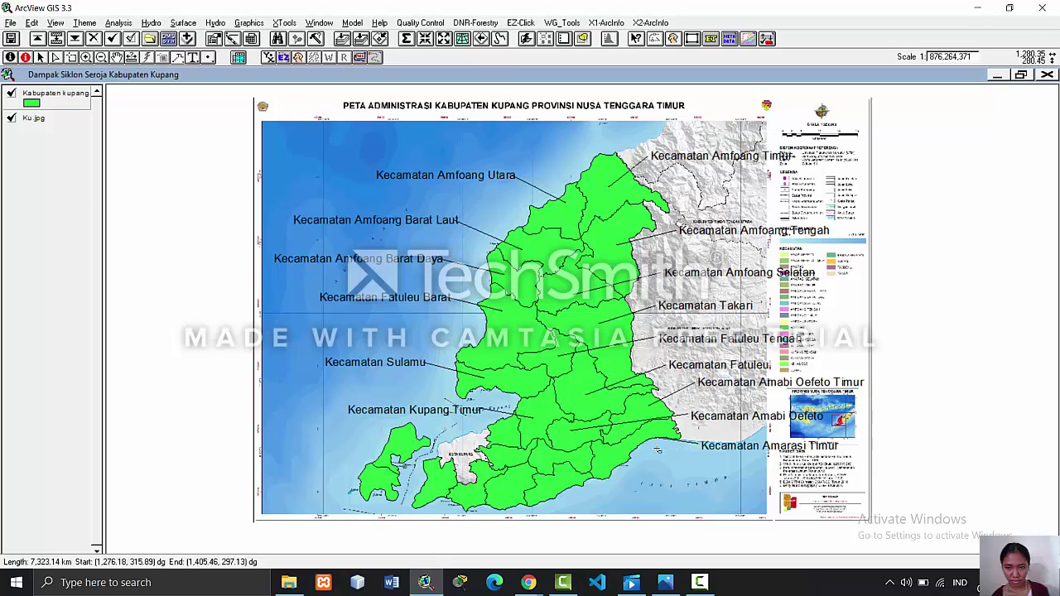
left_click_drag(579, 461, 654, 464)
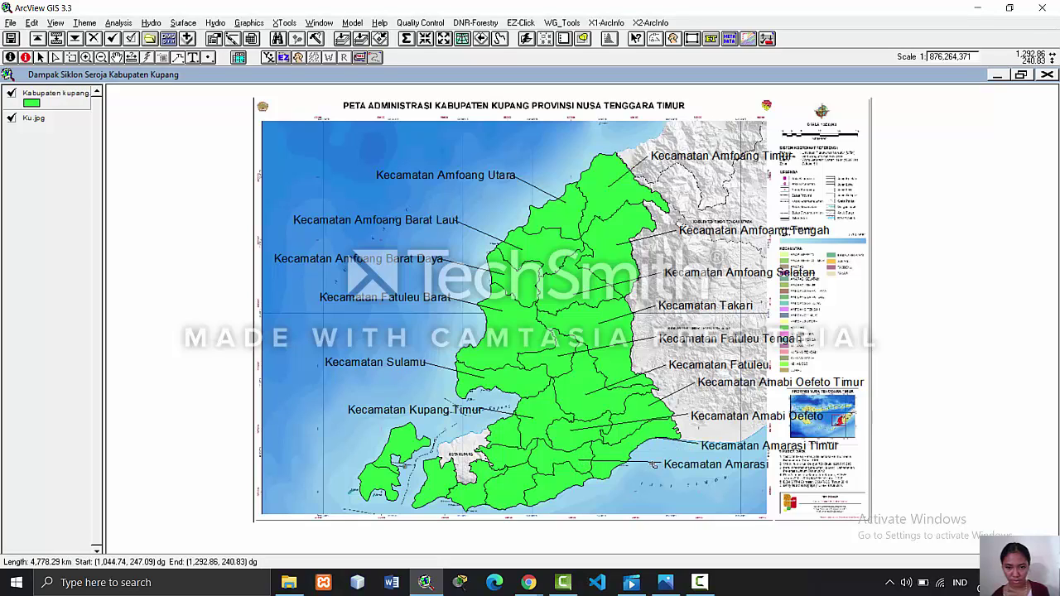
left_click_drag(553, 483, 620, 485)
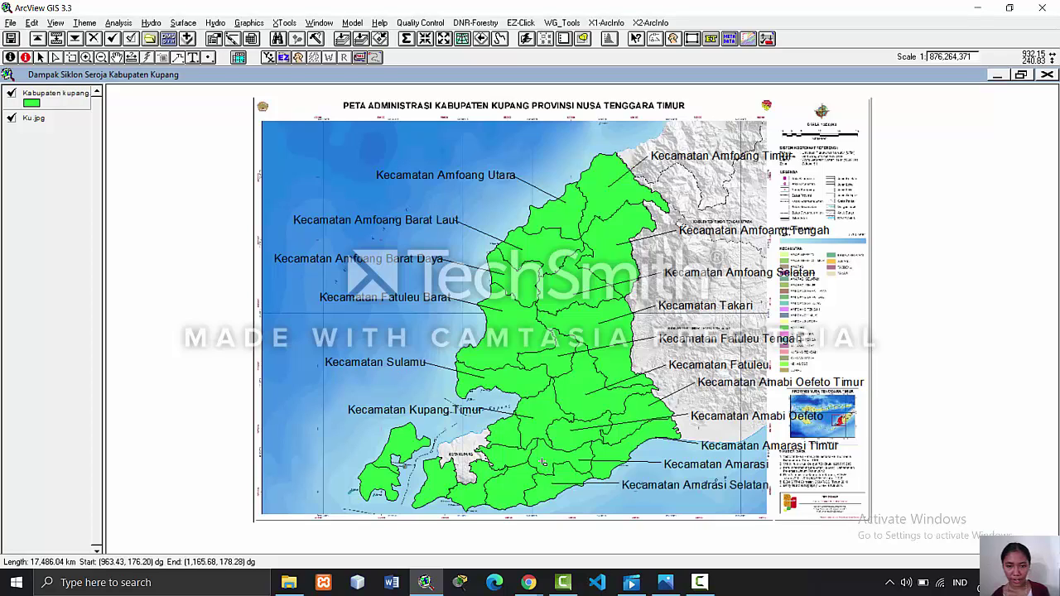
left_click_drag(500, 436, 475, 427)
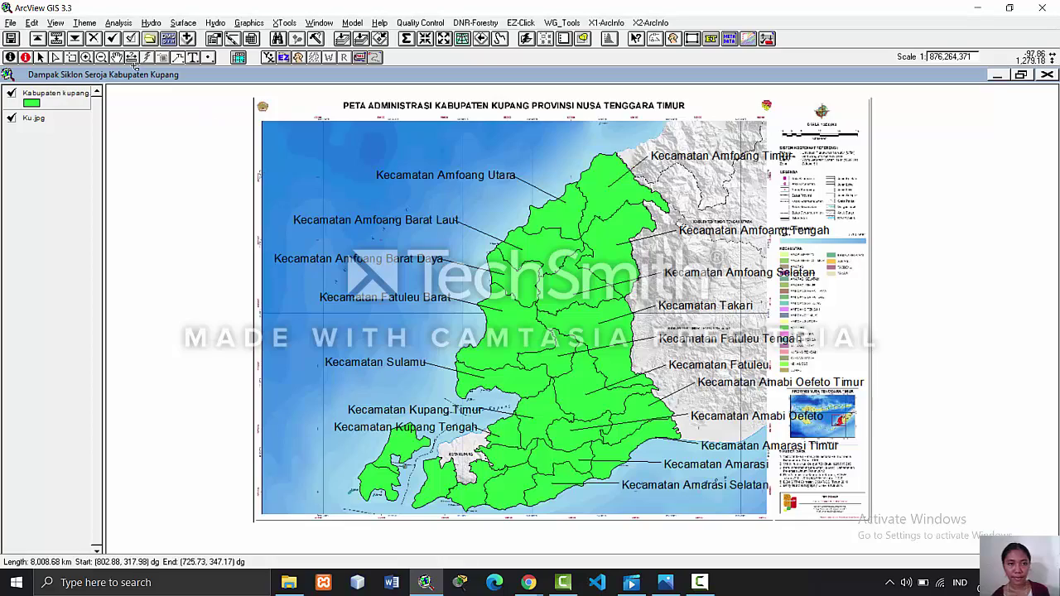
- Label the remaining southern districts and islands with leader lines: Kecamatan Semau, Semau Selatan, Kupang Barat, Nekmese, Amarasi Barat and Taebenu
left_click(117, 57)
left_click_drag(327, 309, 361, 274)
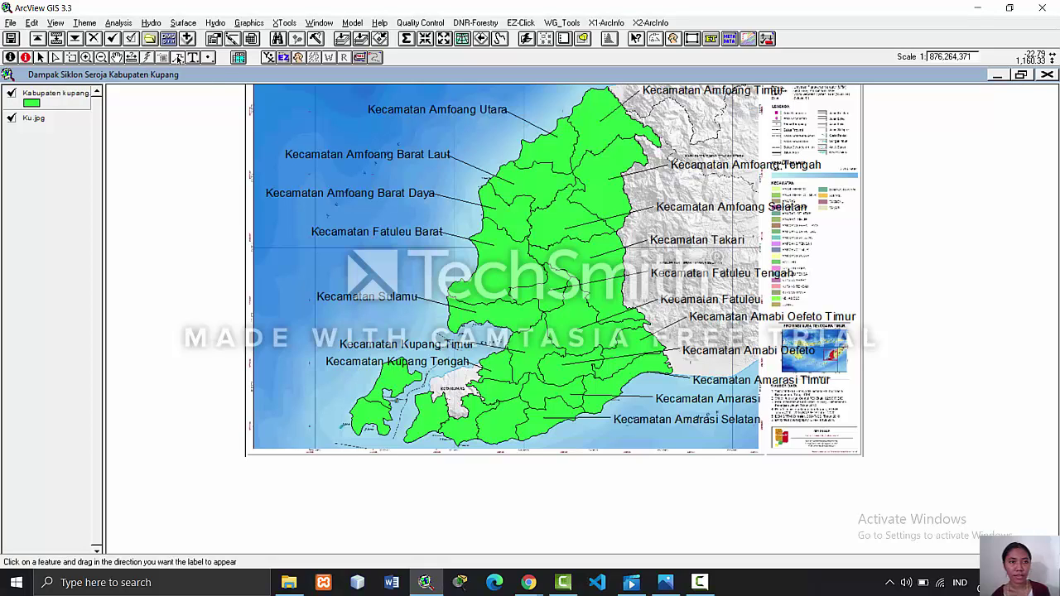
left_click_drag(374, 378, 325, 401)
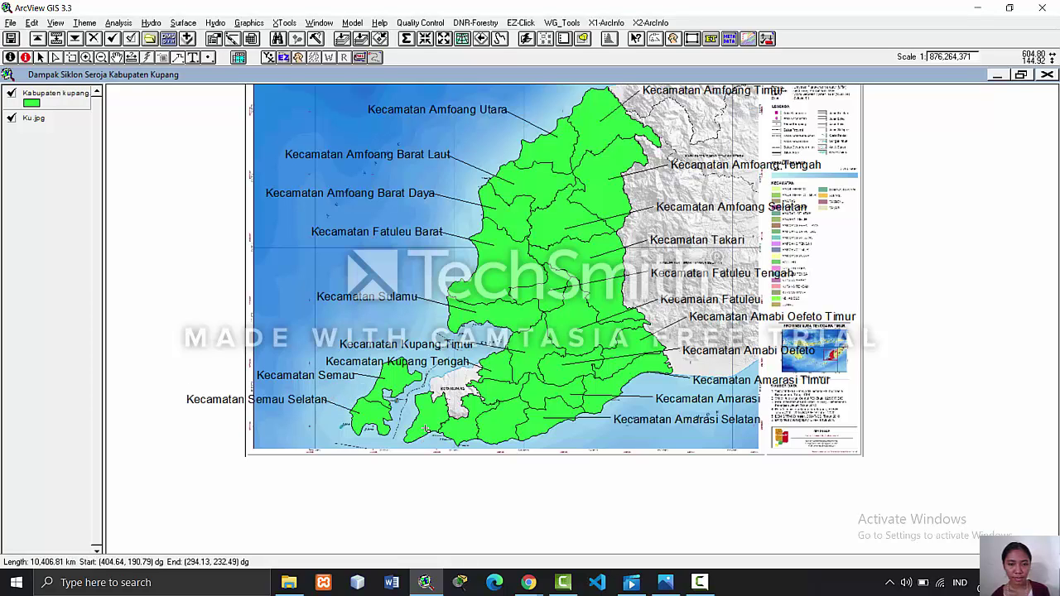
left_click_drag(424, 424, 381, 451)
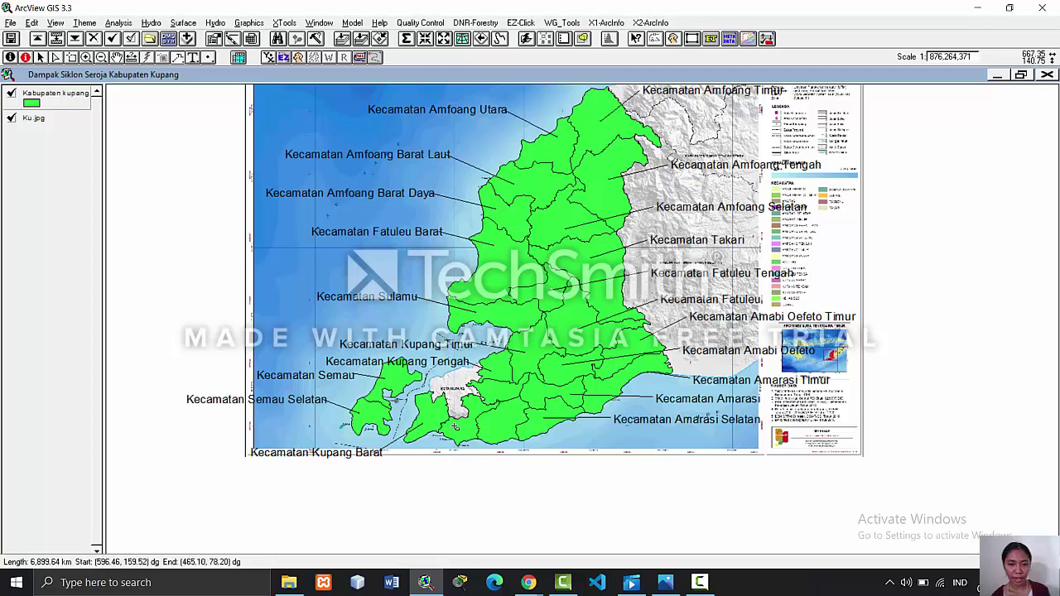
left_click_drag(463, 426, 582, 435)
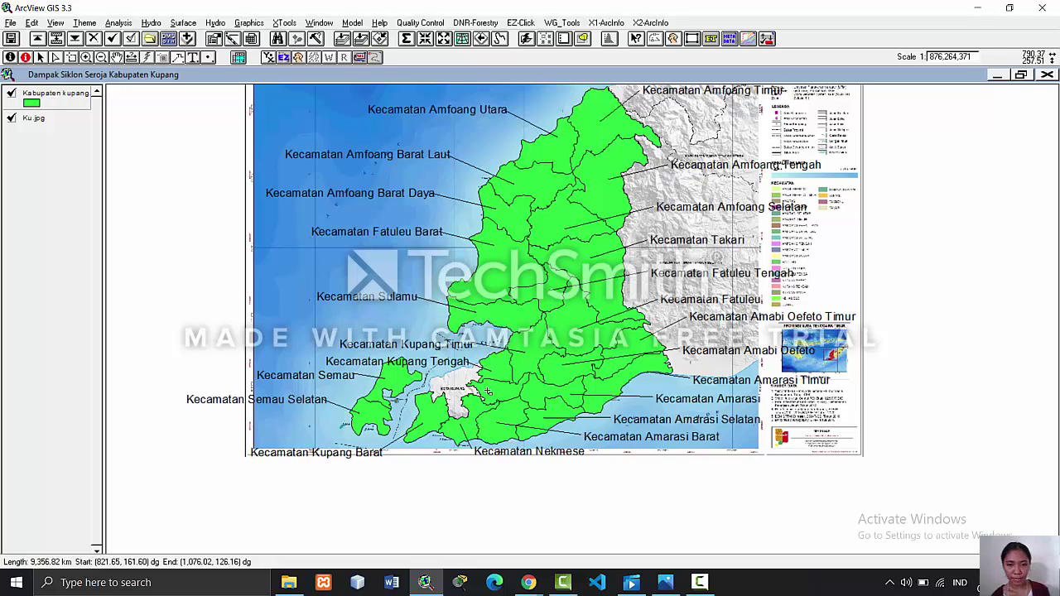
left_click_drag(486, 394, 441, 381)
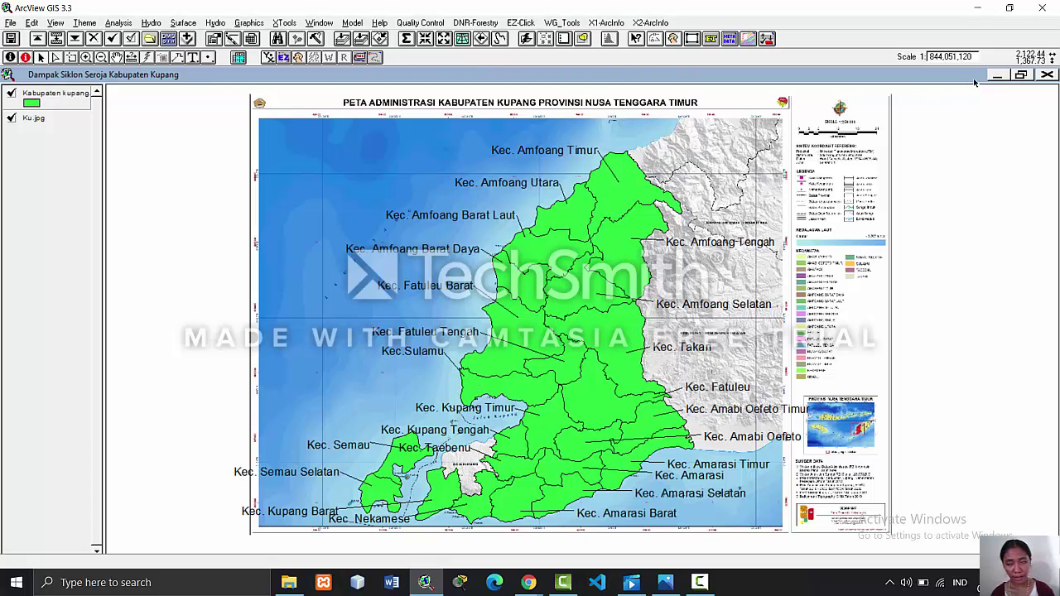
- Check the Luas Daerah requirement in the exam PDF, and return to ArcView to bring up the attribute table of Kabupaten kupang.shp
left_click(425, 582)
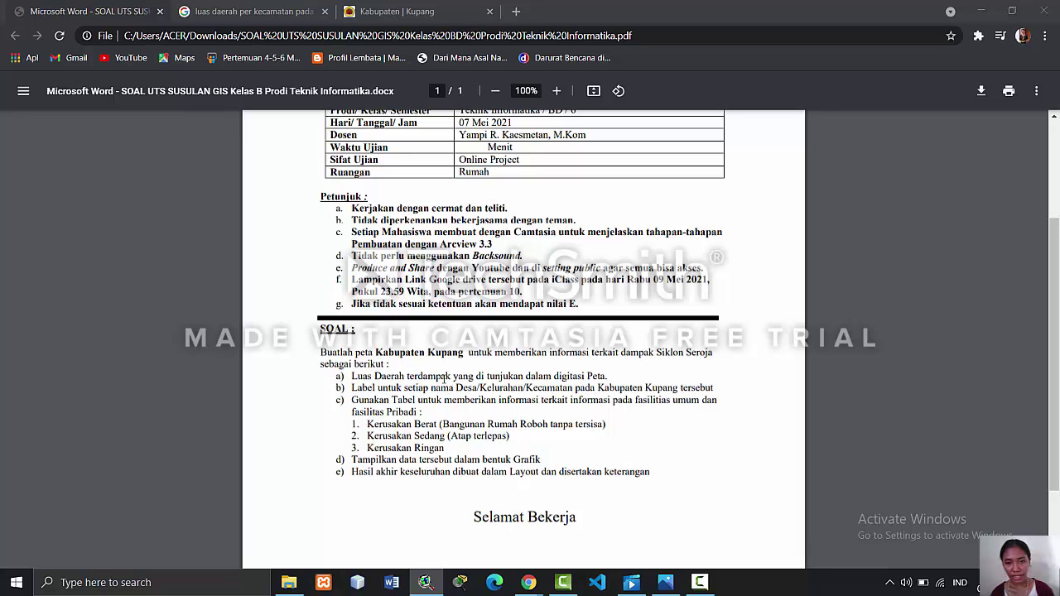
left_click(426, 582)
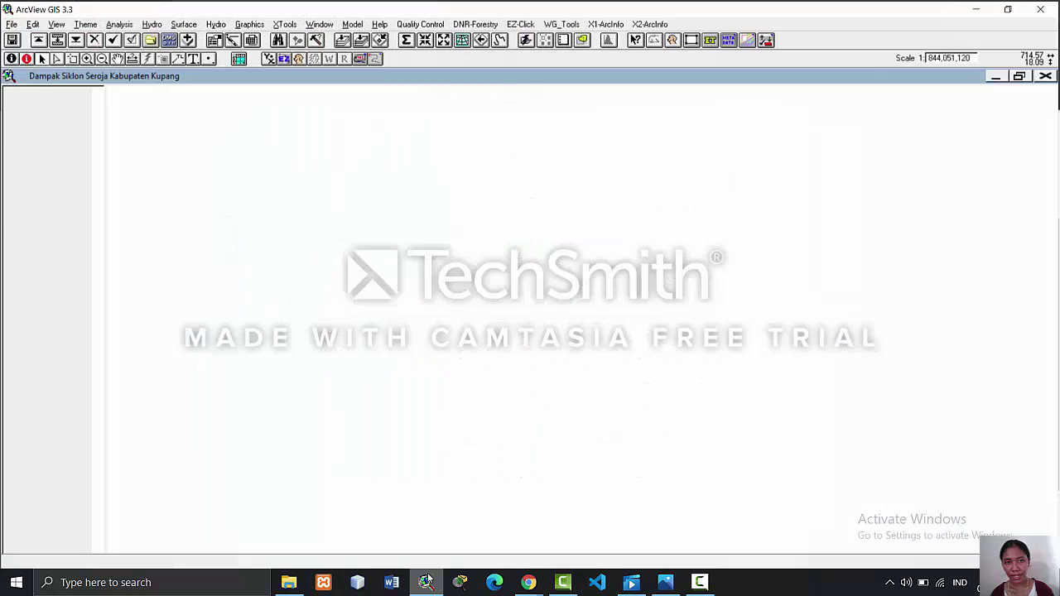
left_click(1020, 75)
left_click(307, 232)
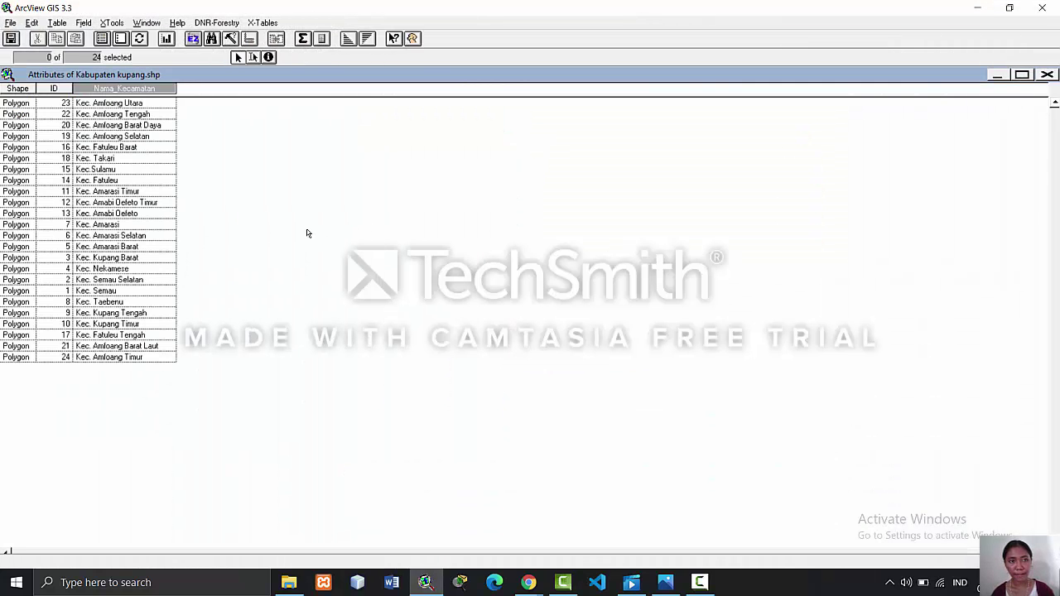
- Add a string field named Luas_Daerah to the Kabupaten kupang.shp attribute table
left_click(32, 23)
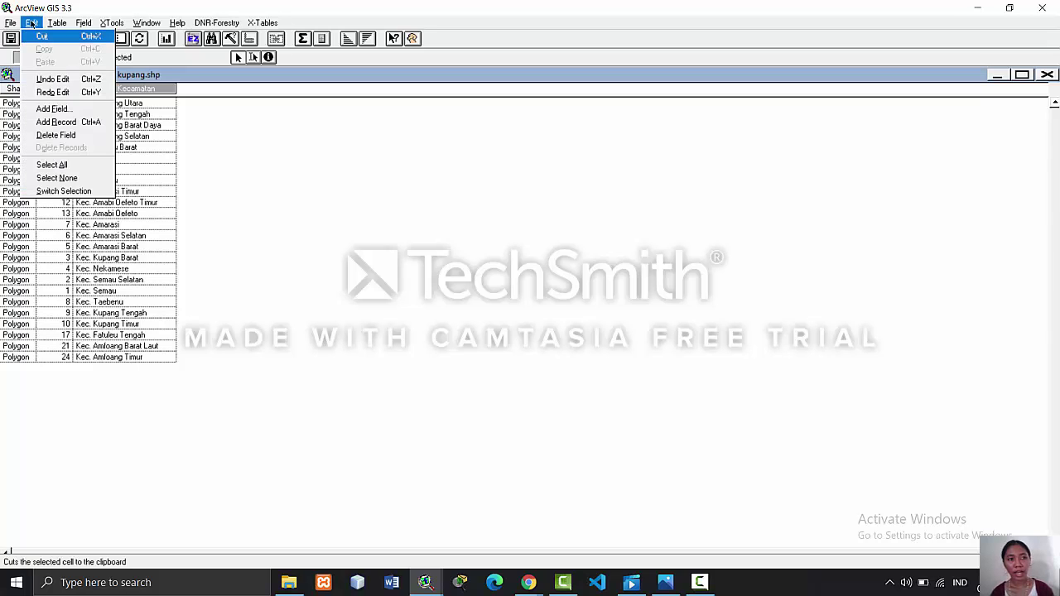
left_click(51, 109)
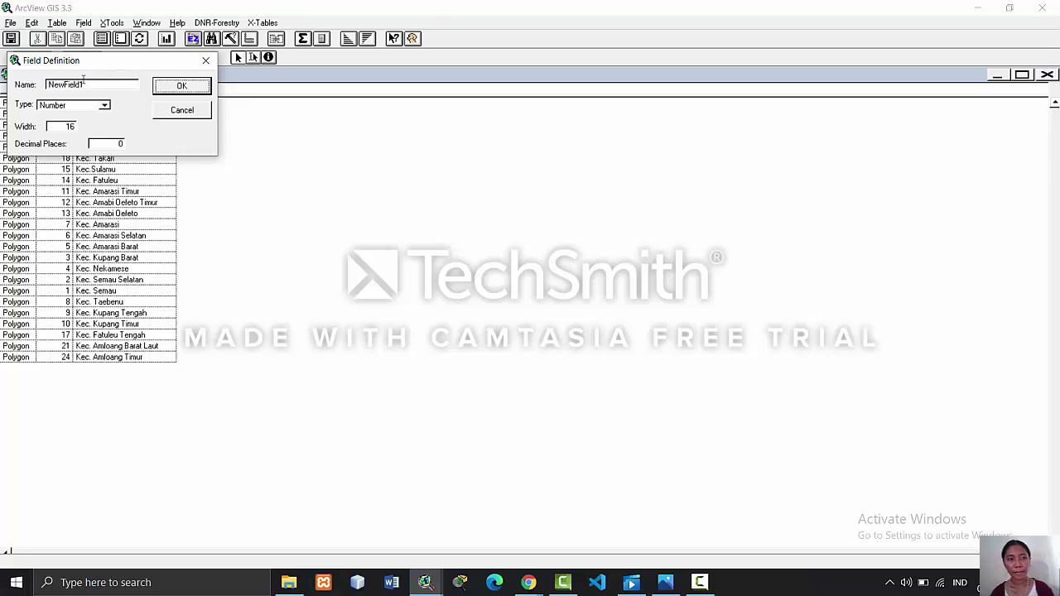
left_click(84, 80)
double_click(42, 85)
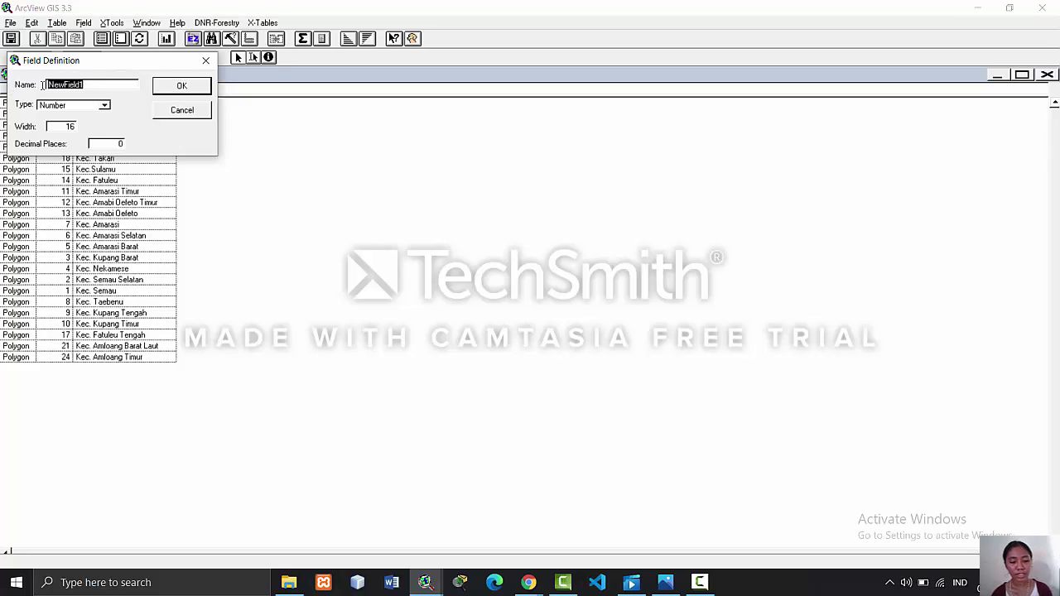
type("Luas_")
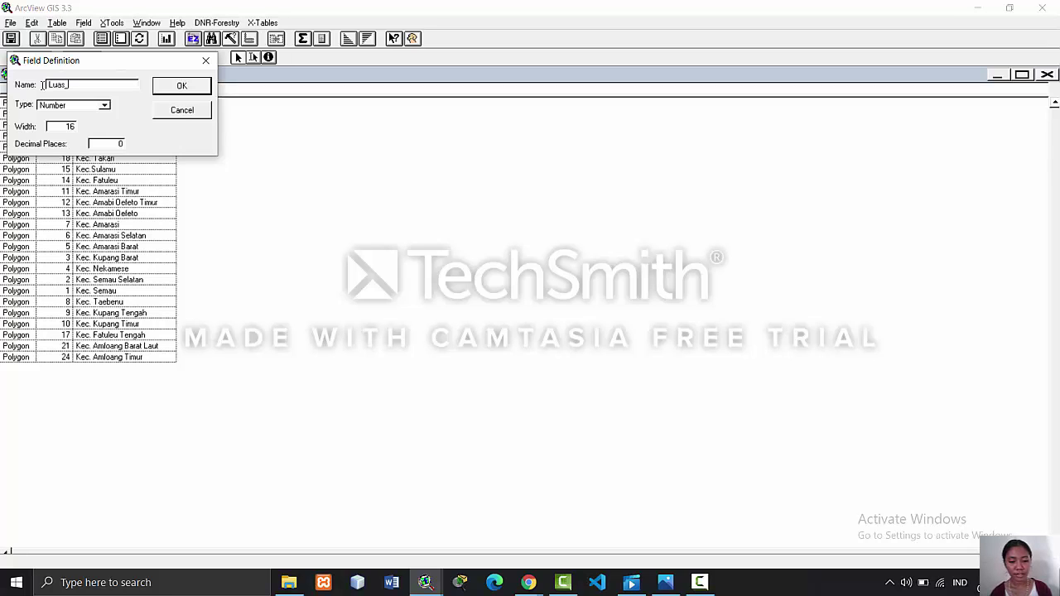
type("Daerah")
left_click(75, 105)
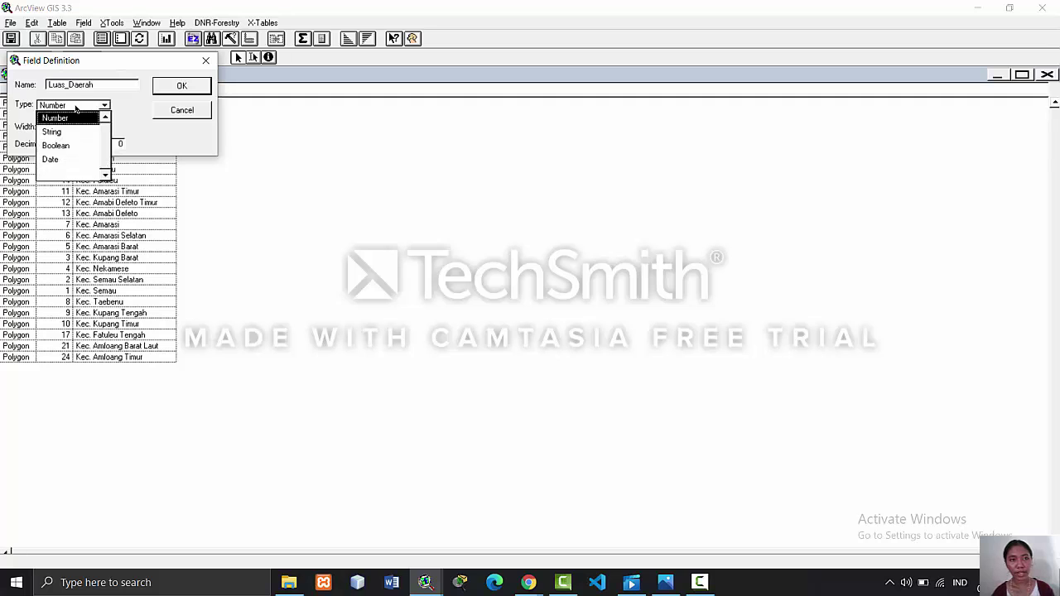
left_click(76, 133)
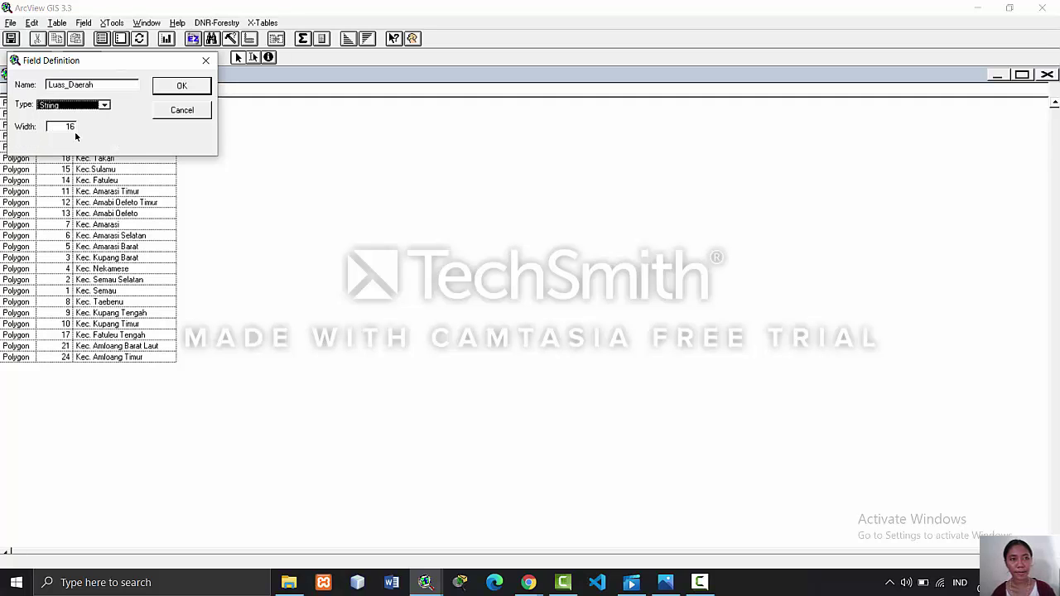
left_click(183, 88)
key("Return")
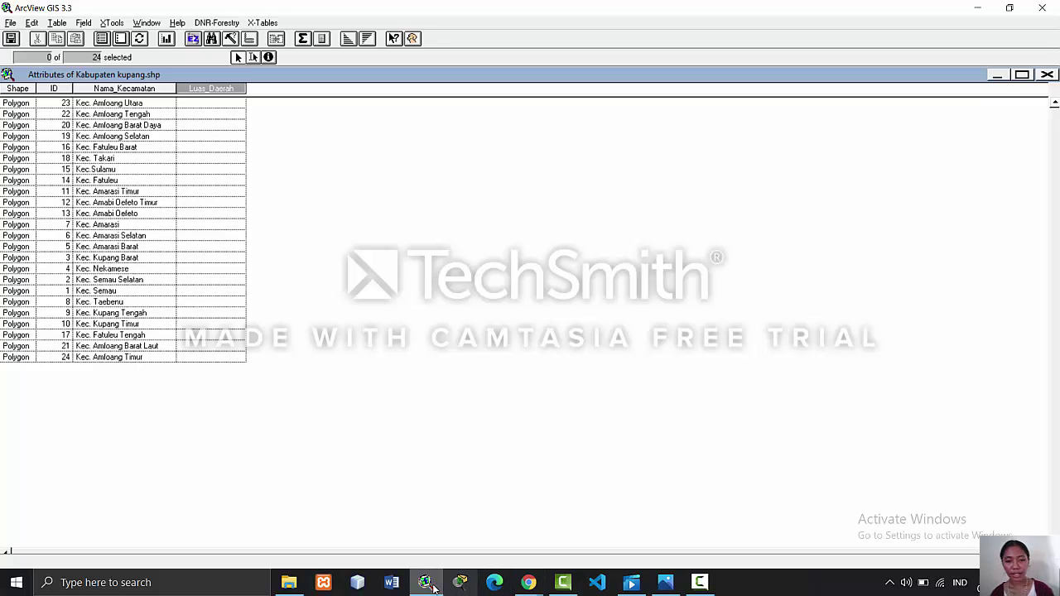
- Switch to Chrome and look up the area of each district in the population table on the kupangkab.go.id page
left_click(529, 582)
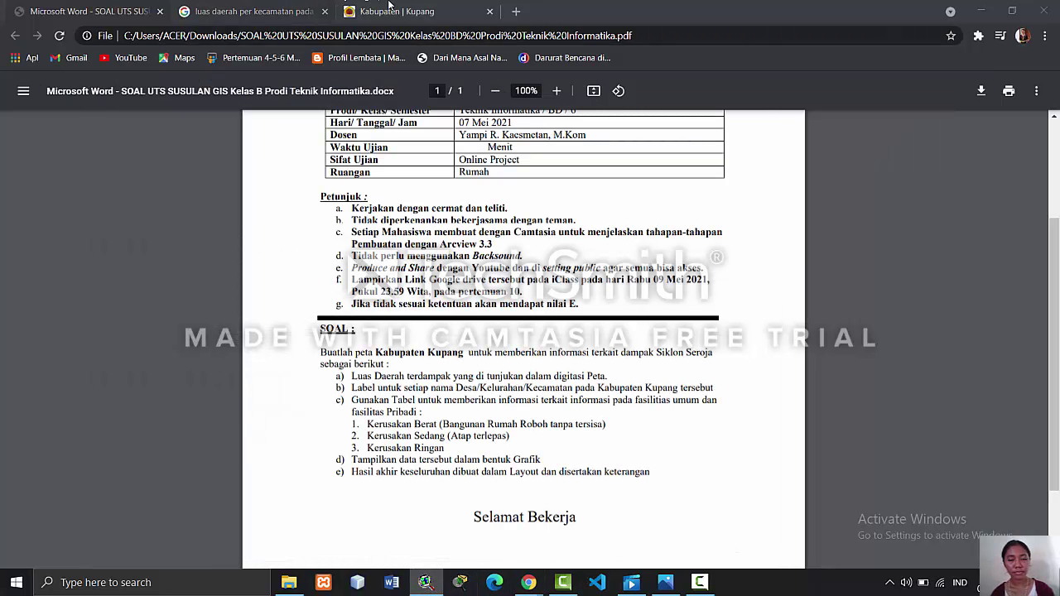
left_click(390, 10)
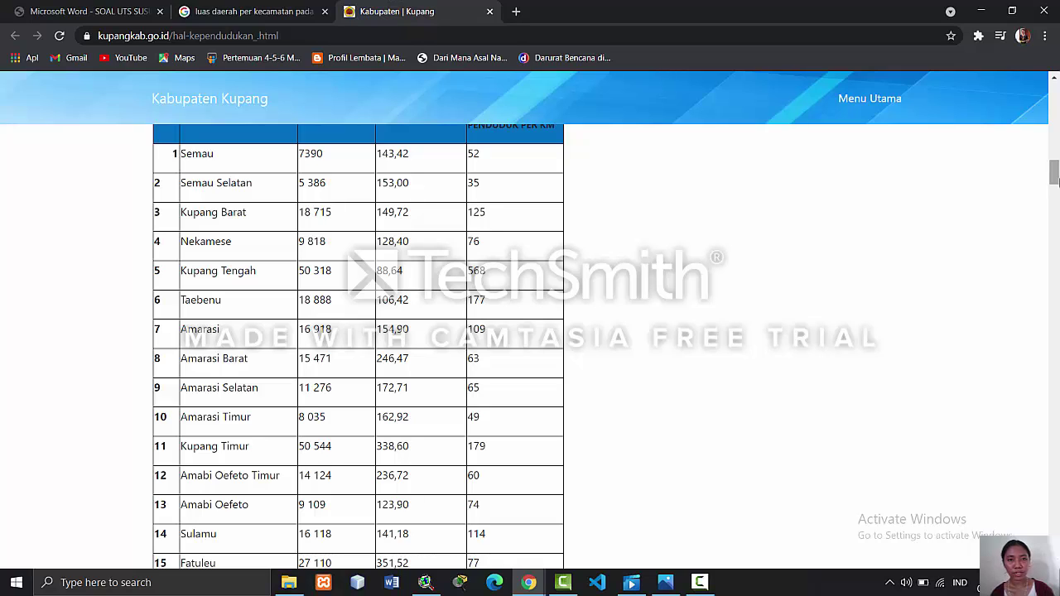
- Switch from the Kabupaten Kupang population page to ArcView GIS and enter 142 as the Luas_Daerah of Kec. Semau
left_click_drag(1055, 180, 1055, 184)
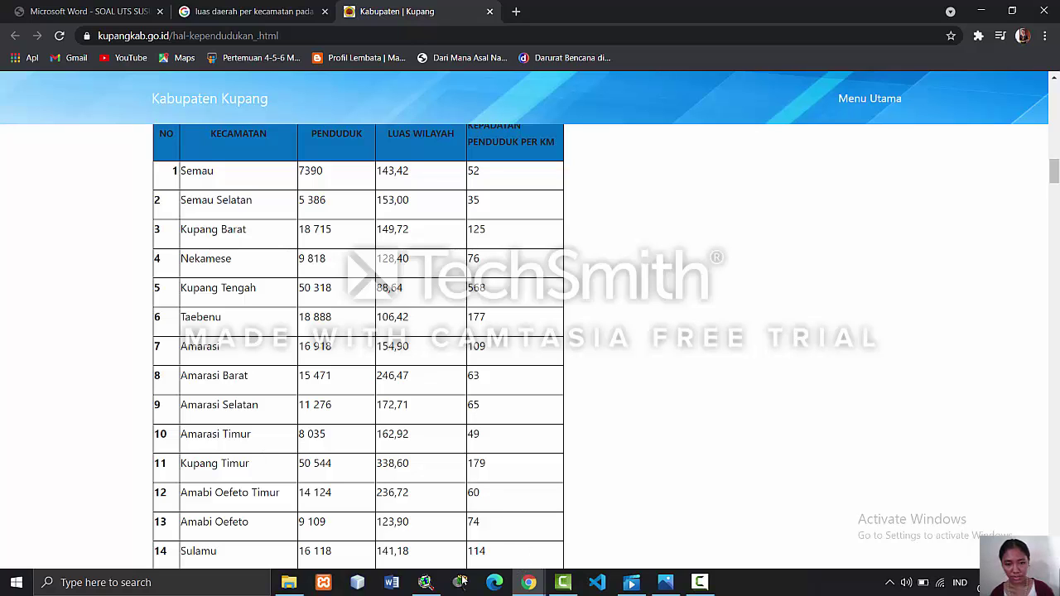
left_click(425, 582)
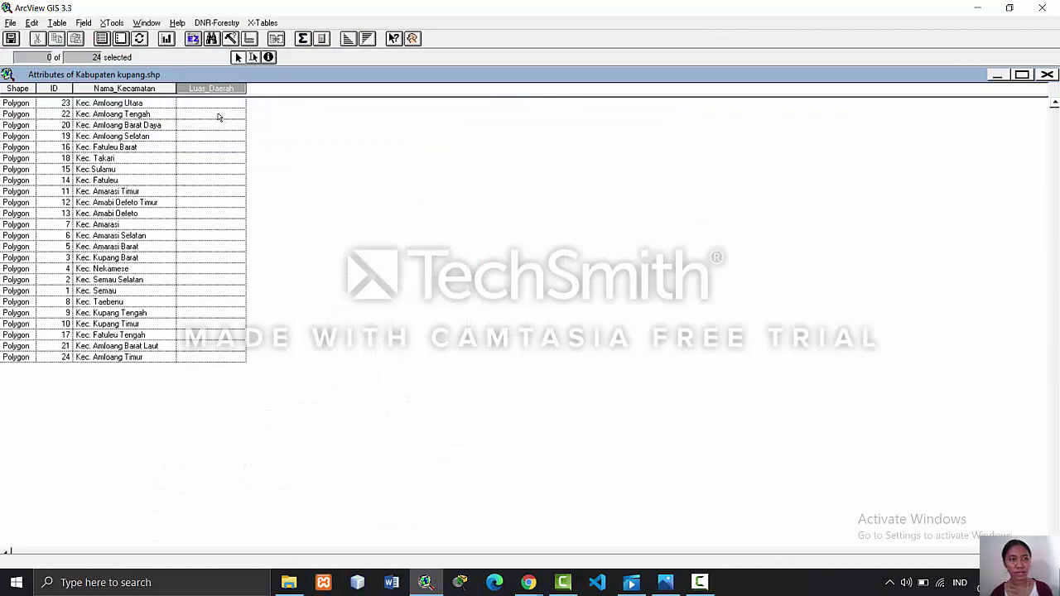
left_click(219, 112)
left_click(217, 104)
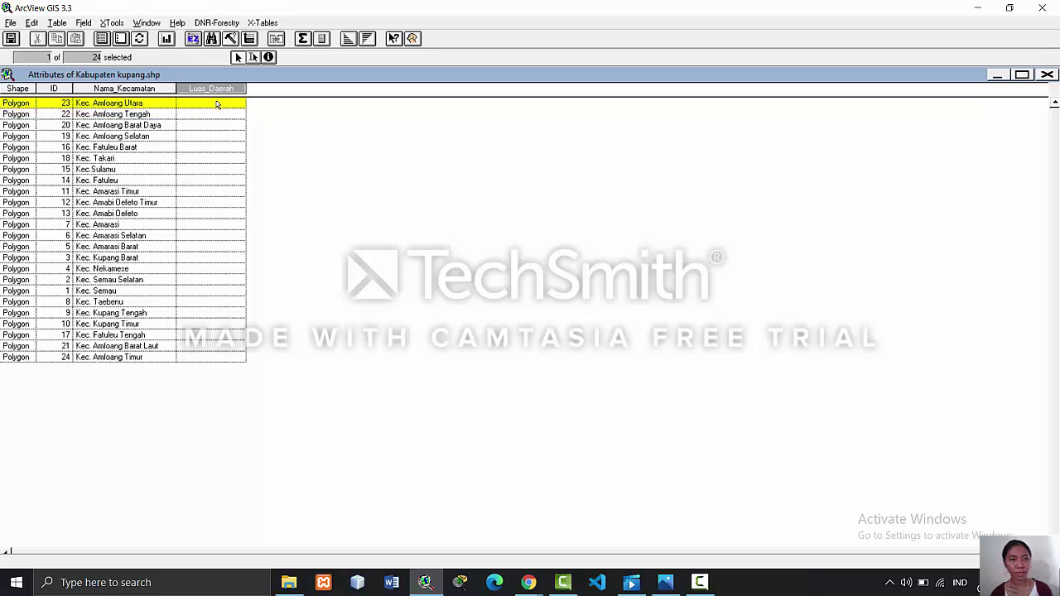
left_click(254, 57)
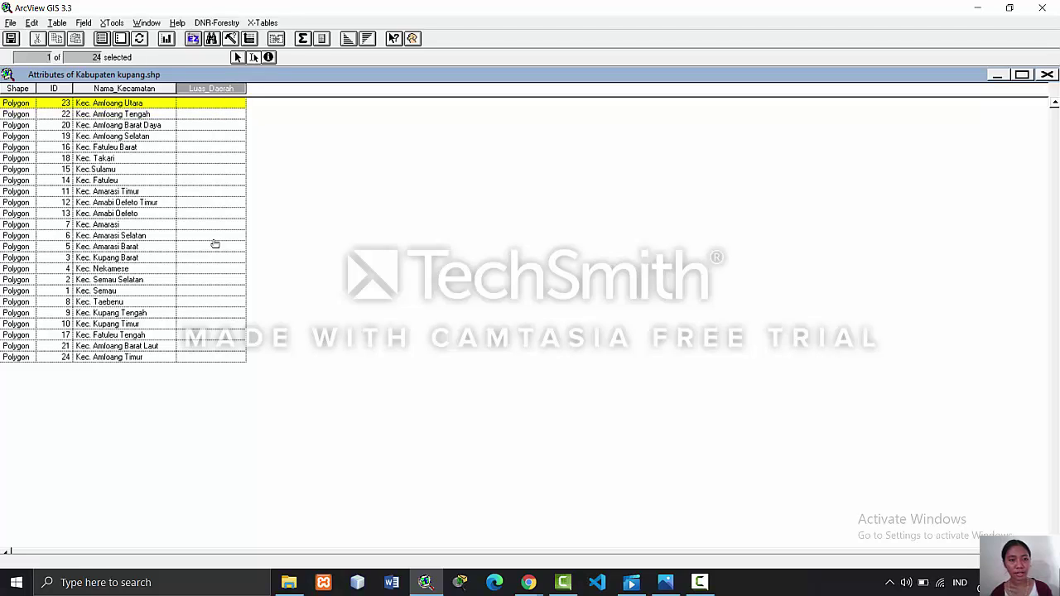
left_click(208, 293)
type("142")
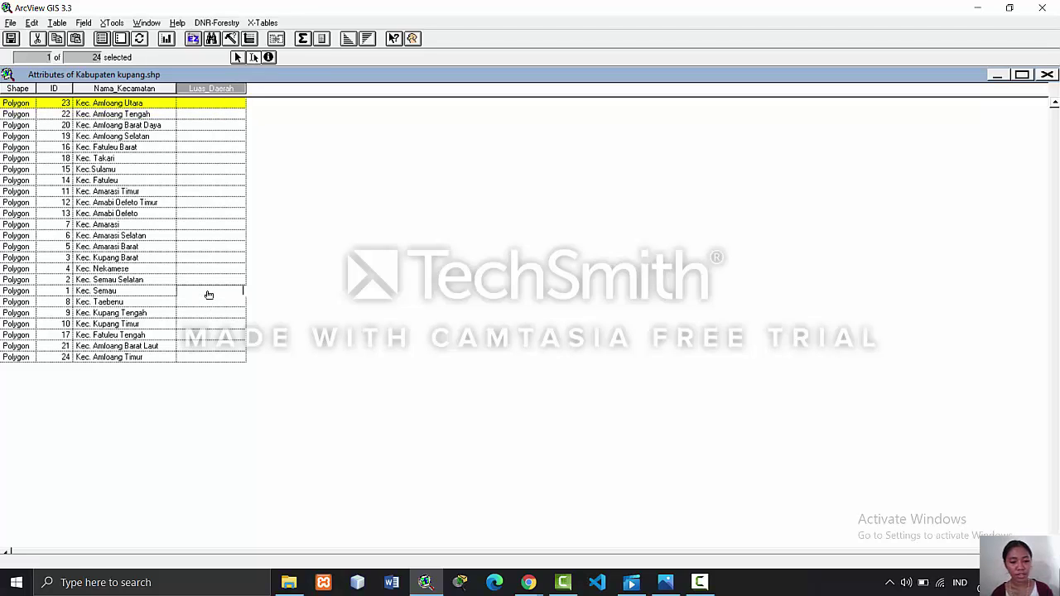
left_click(424, 582)
left_click(424, 582)
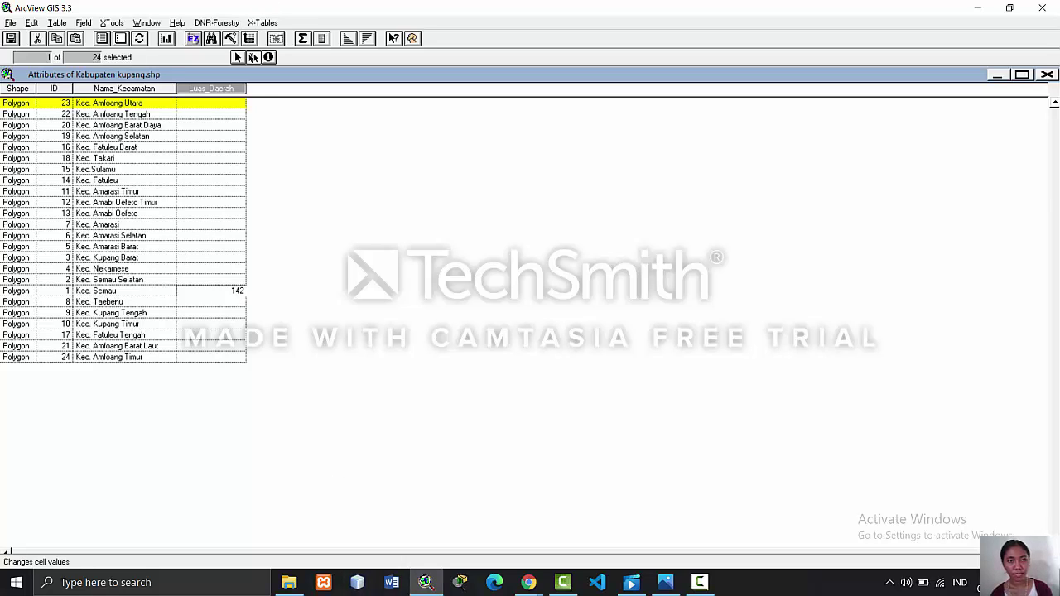
- Correct the Luas_Daerah value of Kec. Semau to 143,42
left_click(238, 58)
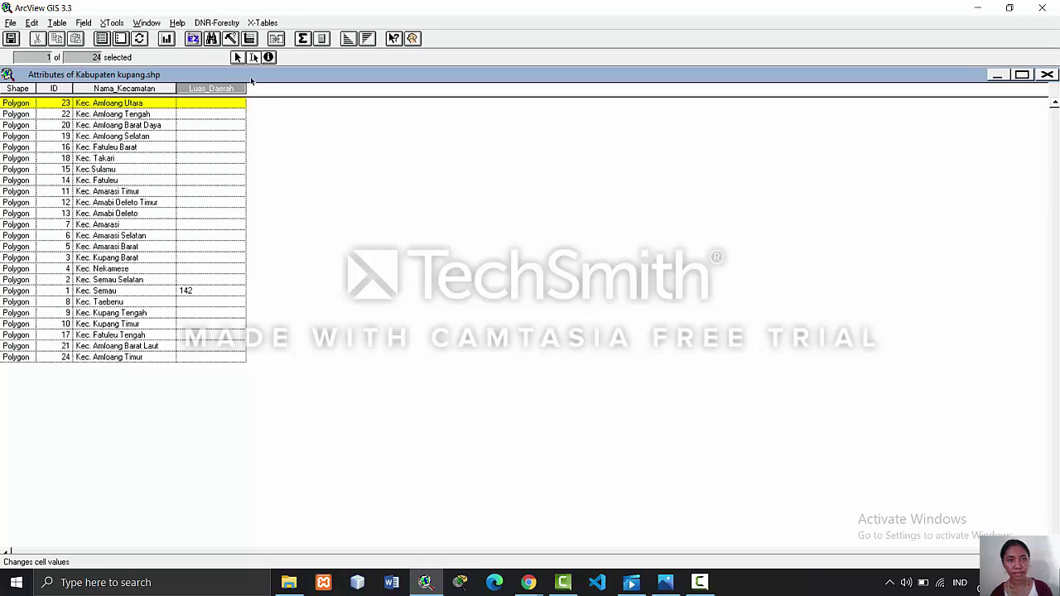
left_click(218, 293)
left_click(220, 294)
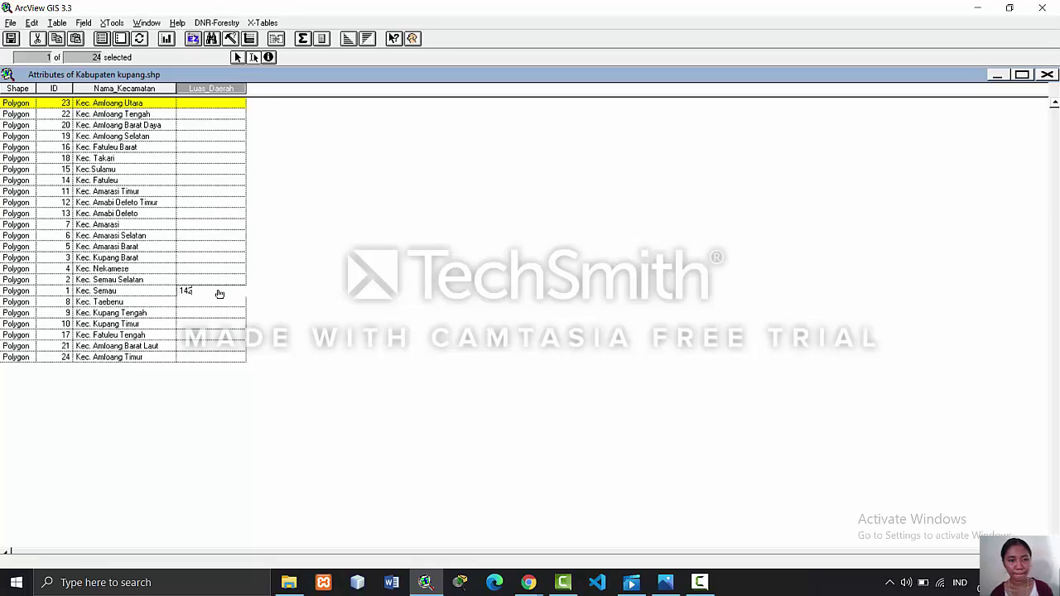
key("BackSpace")
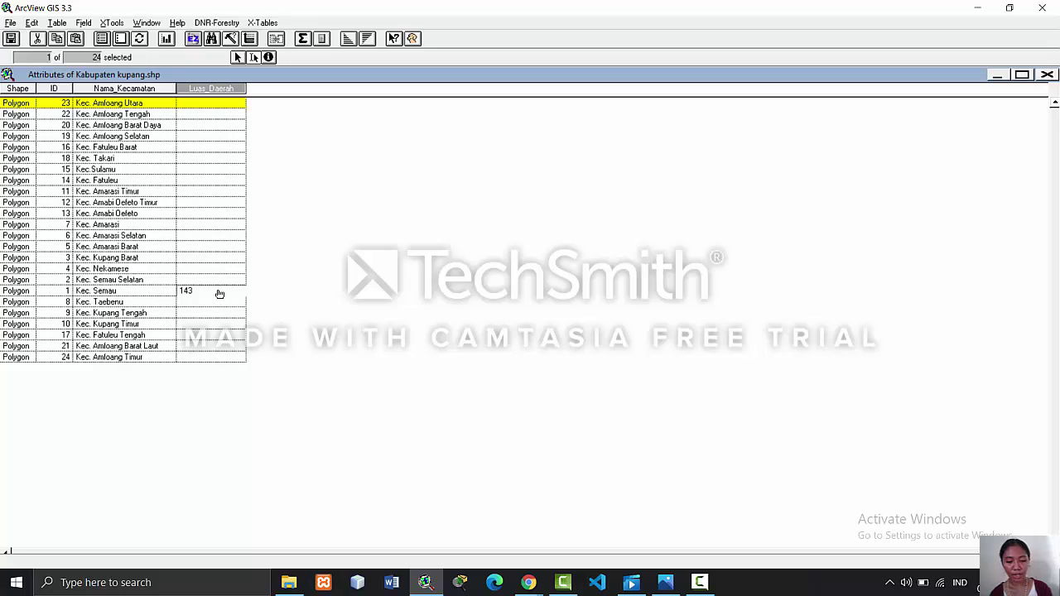
type("3,4")
type("4")
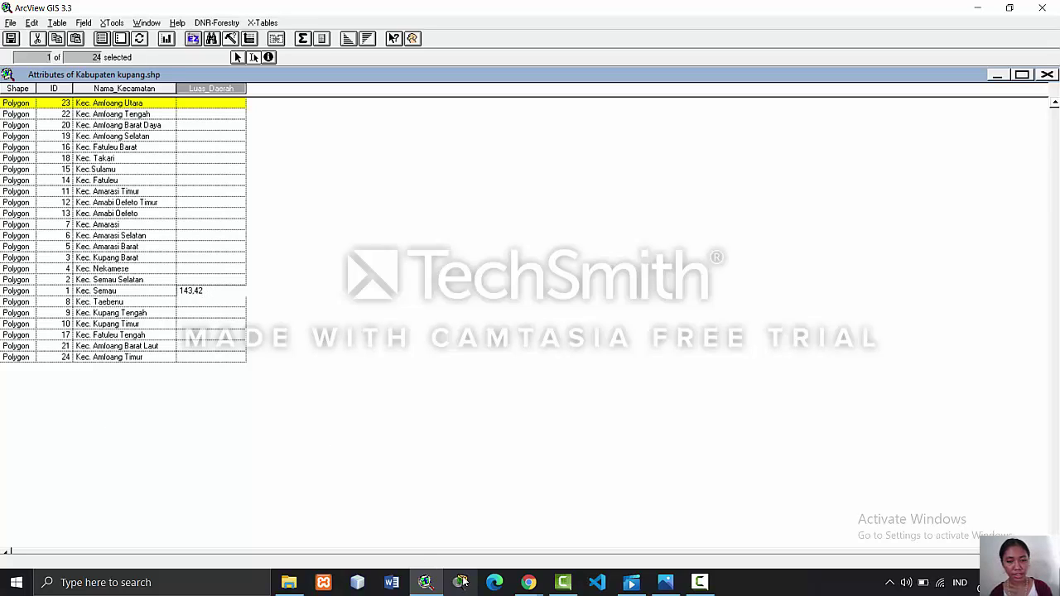
- Check the district areas on the Kabupaten Kupang page in the browser, and enter 153,00 as the Luas_Daerah of Kec. Semau Selatan
left_click(436, 590)
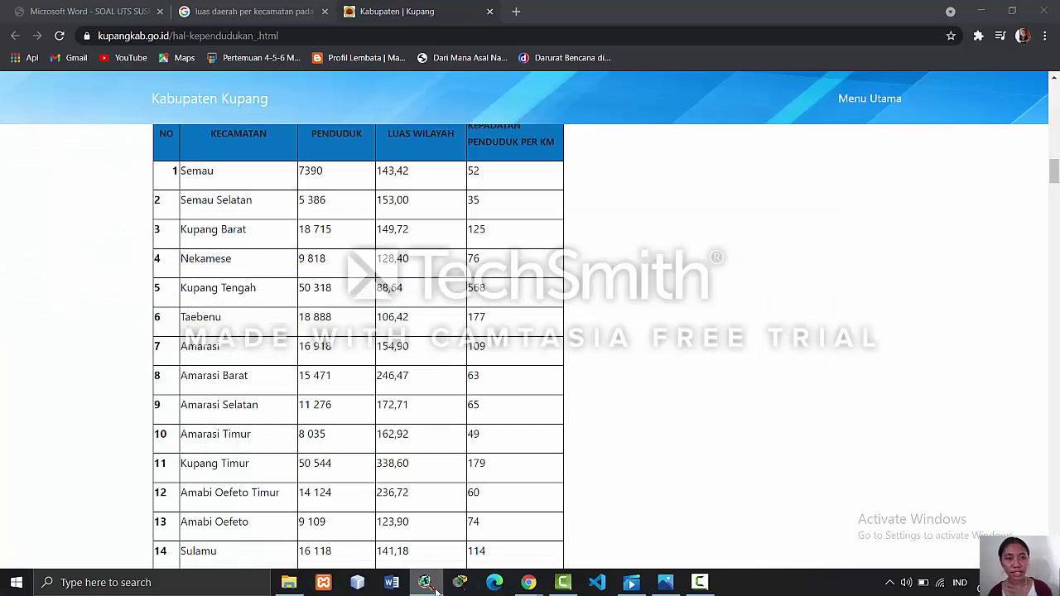
left_click(437, 590)
left_click(437, 589)
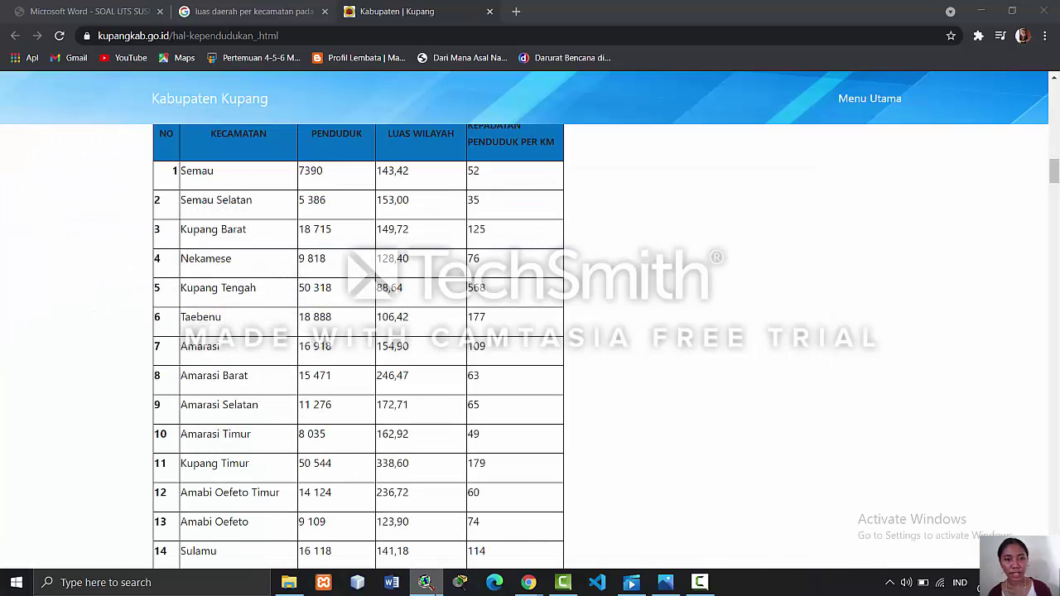
left_click(424, 582)
type("2")
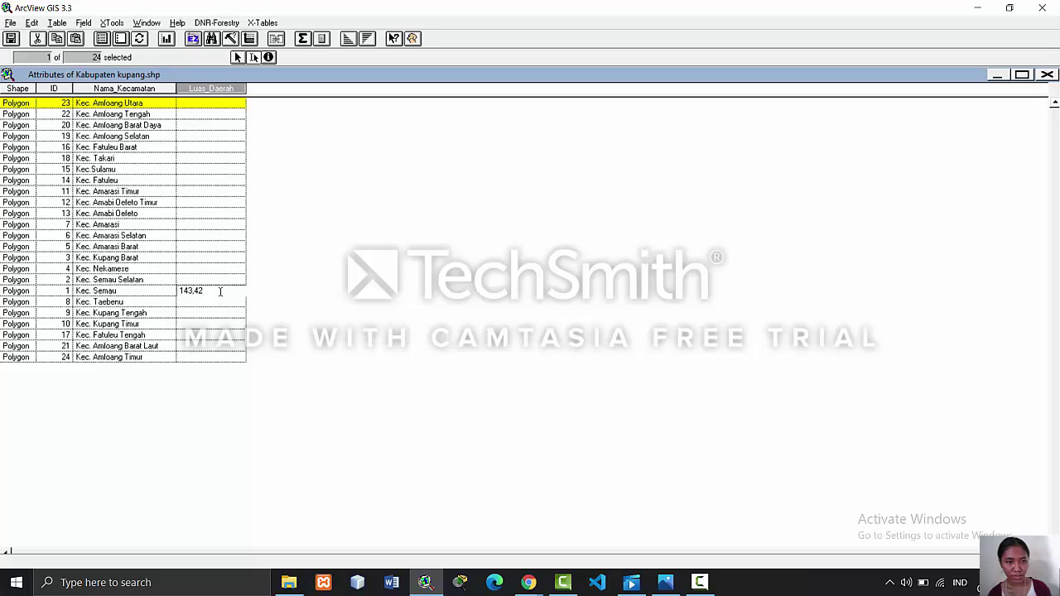
left_click(219, 281)
type("153,00")
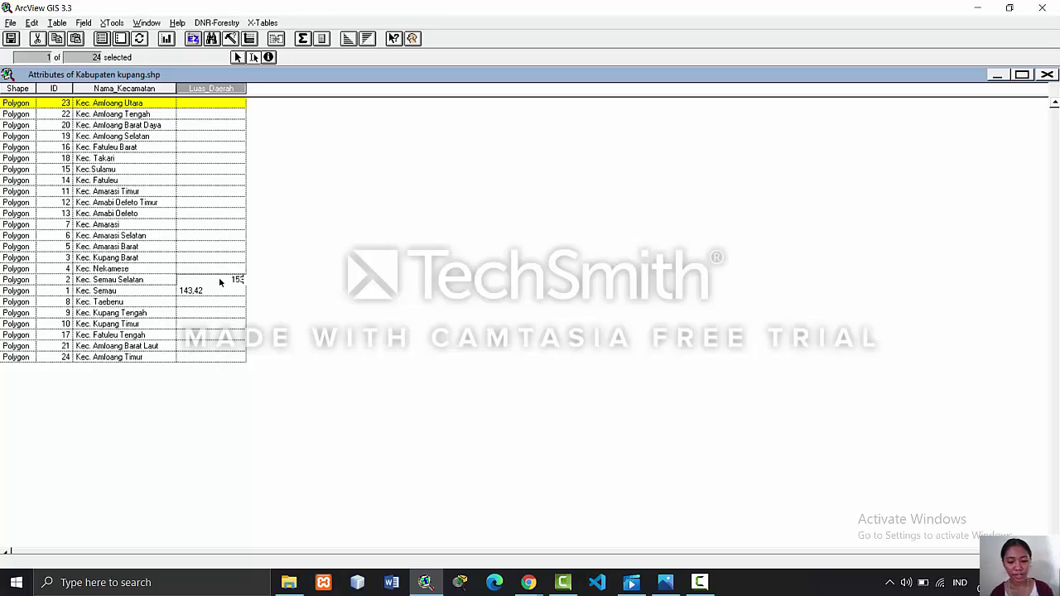
- Look up Kupang Barat's area on the web page and enter 149,72 as the Luas_Daerah of Kec. Kupang Barat
left_click(425, 582)
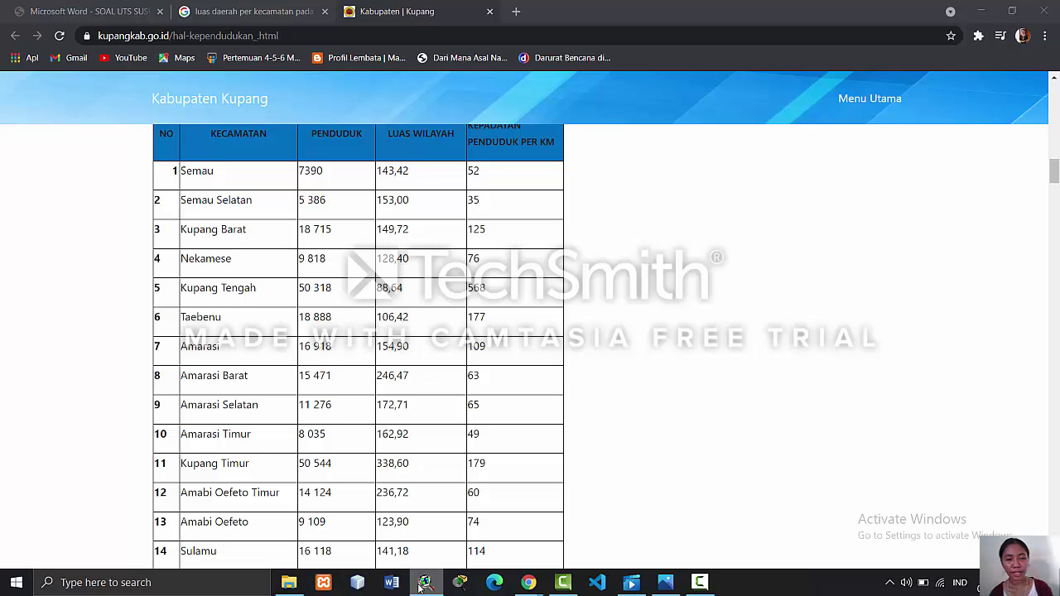
left_click(422, 584)
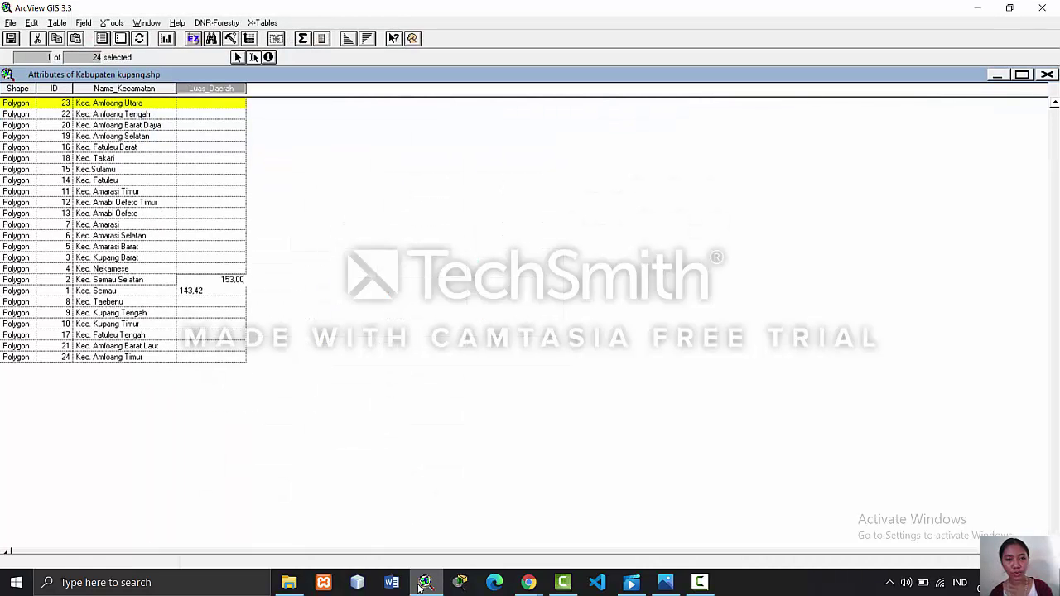
left_click(234, 259)
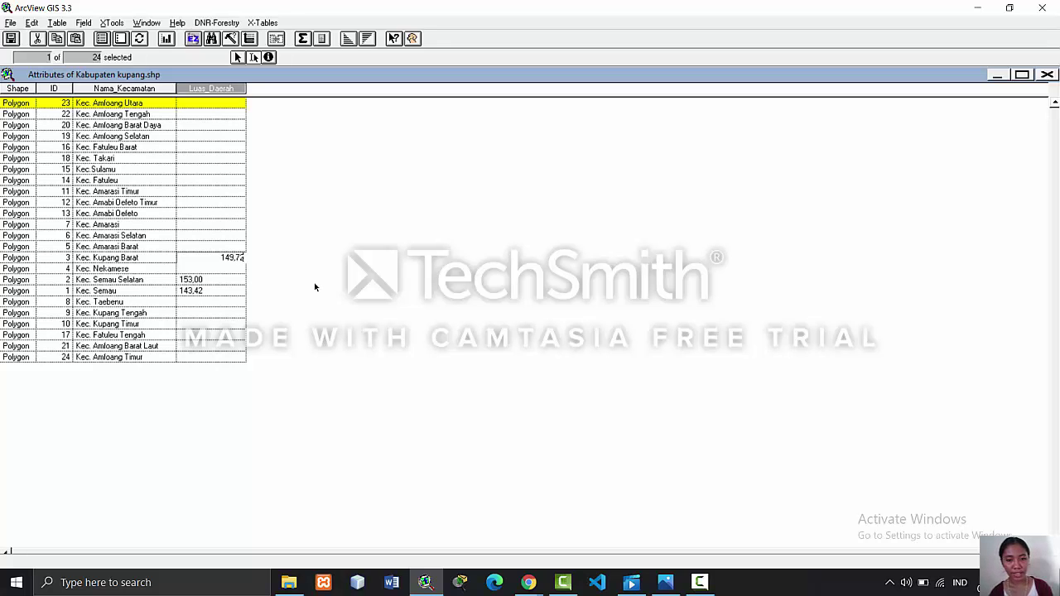
- Look up Nekamese's area on the web page and enter 128,140 as the Luas_Daerah of Kec. Nekamese
left_click(425, 584)
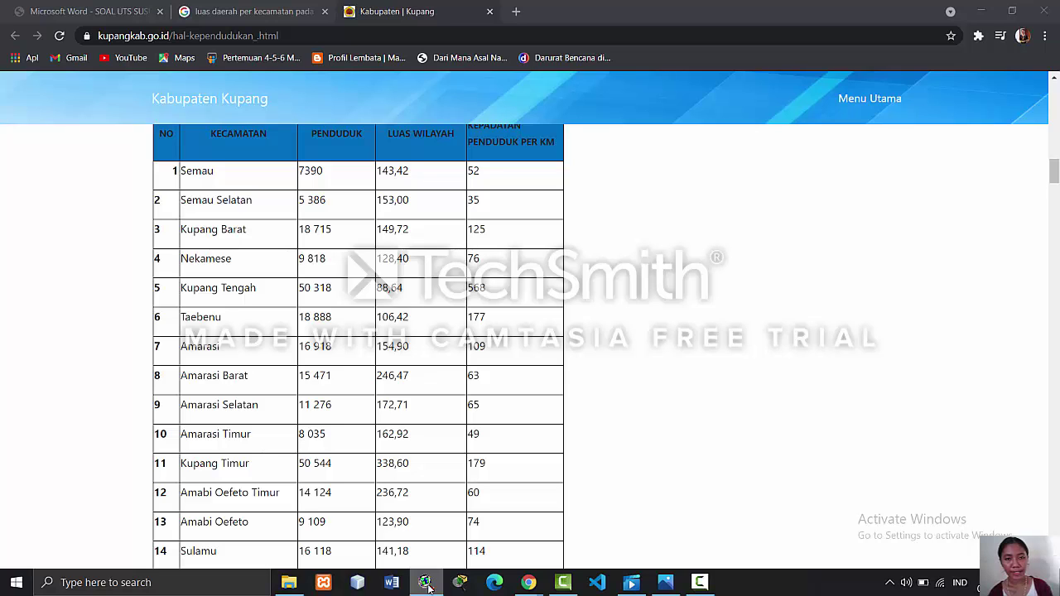
left_click(425, 584)
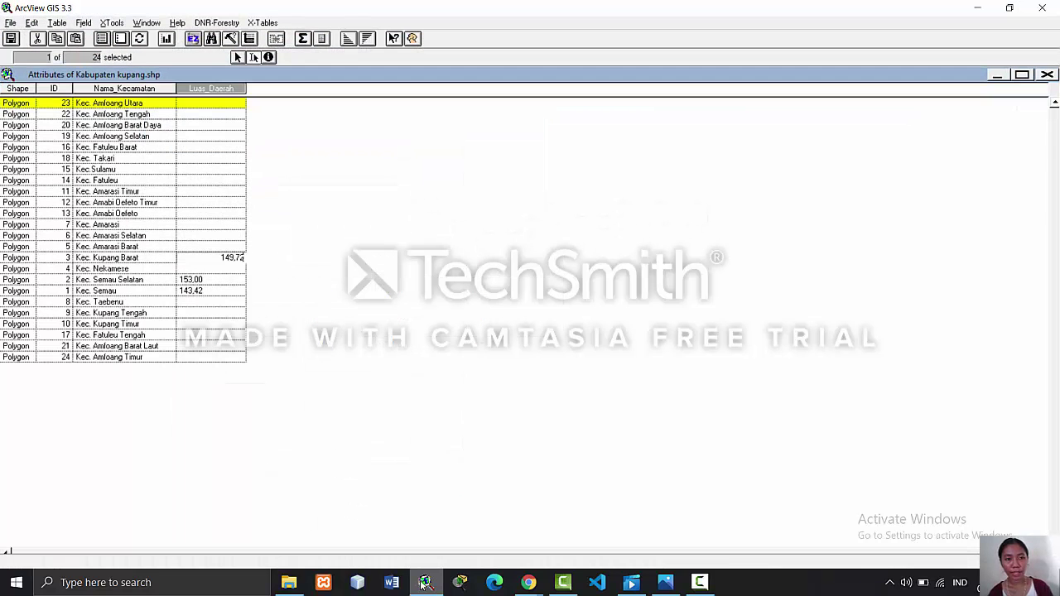
left_click(220, 271)
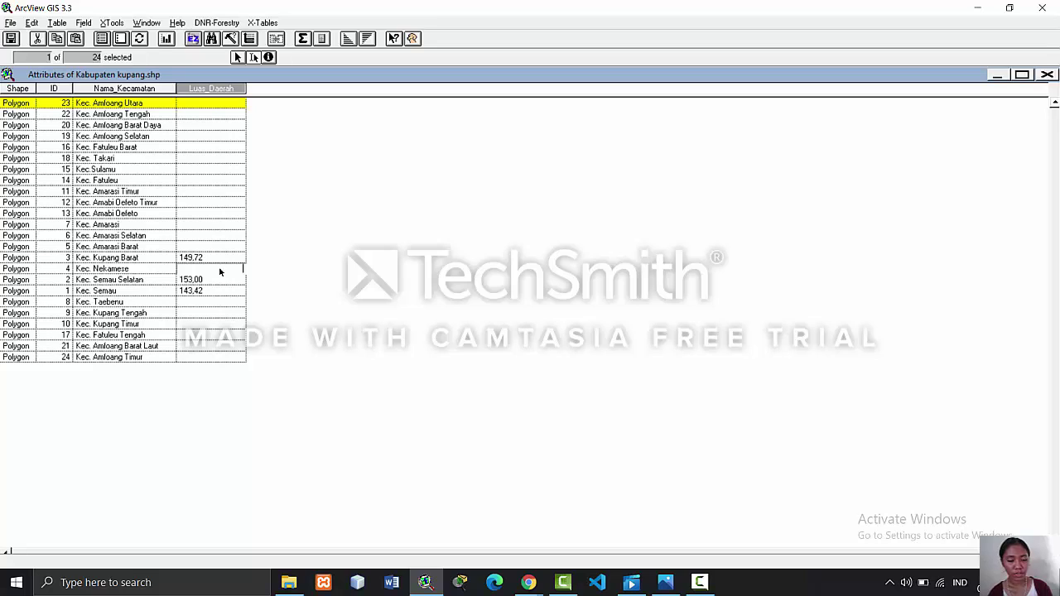
type("128")
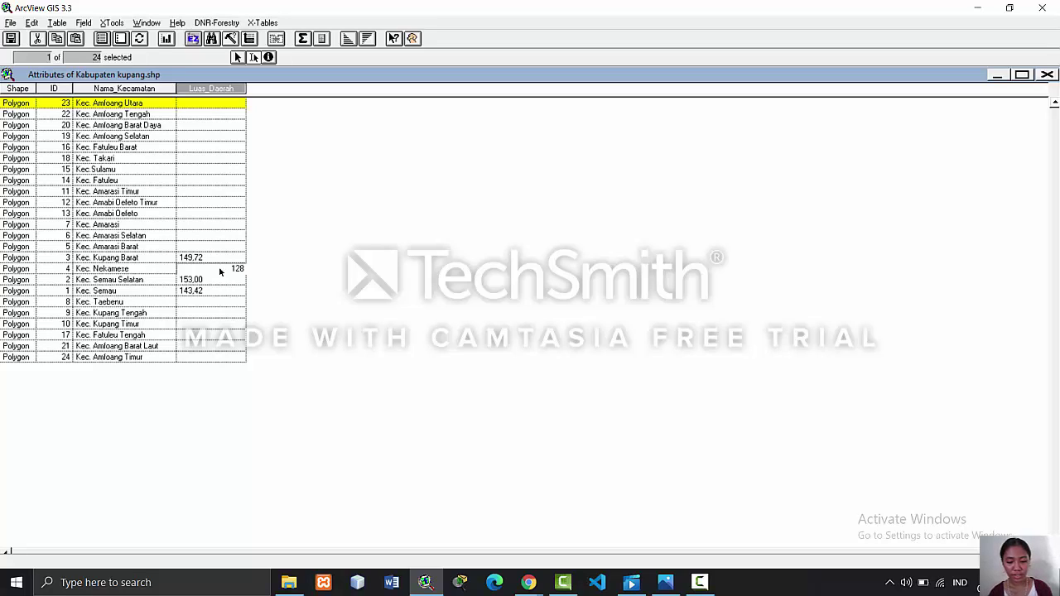
type(",14")
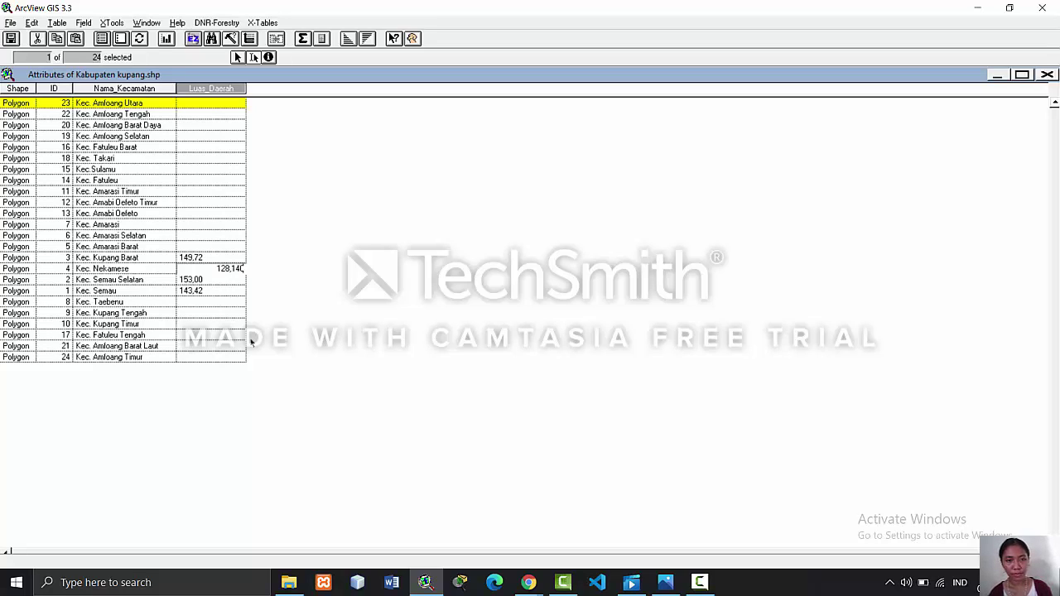
- Look up Kupang Tengah's area on the web page and enter 88,64 as the Luas_Daerah of Kec. Kupang Tengah
left_click(427, 582)
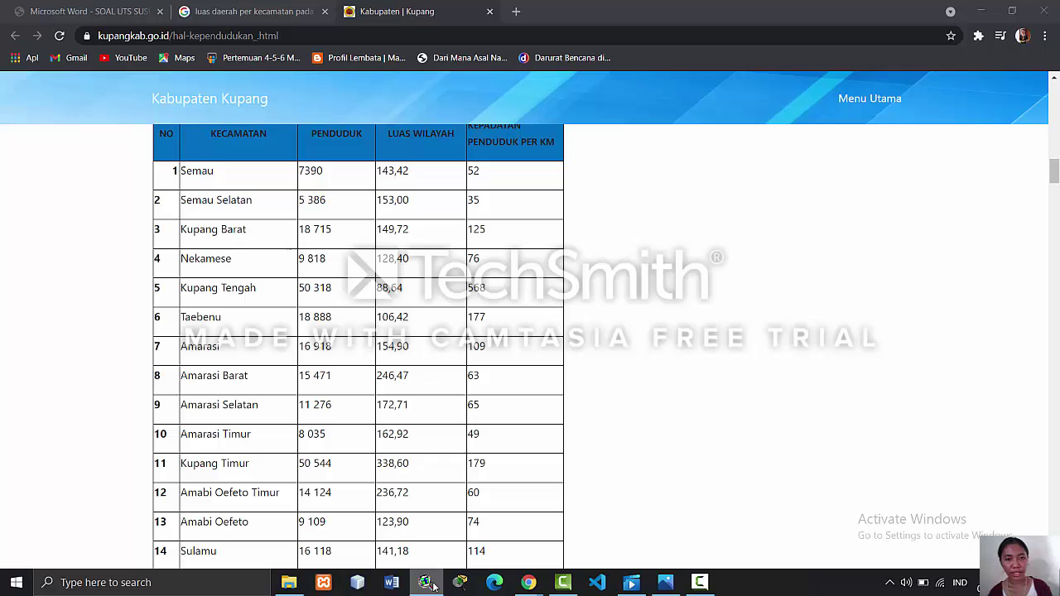
left_click(427, 582)
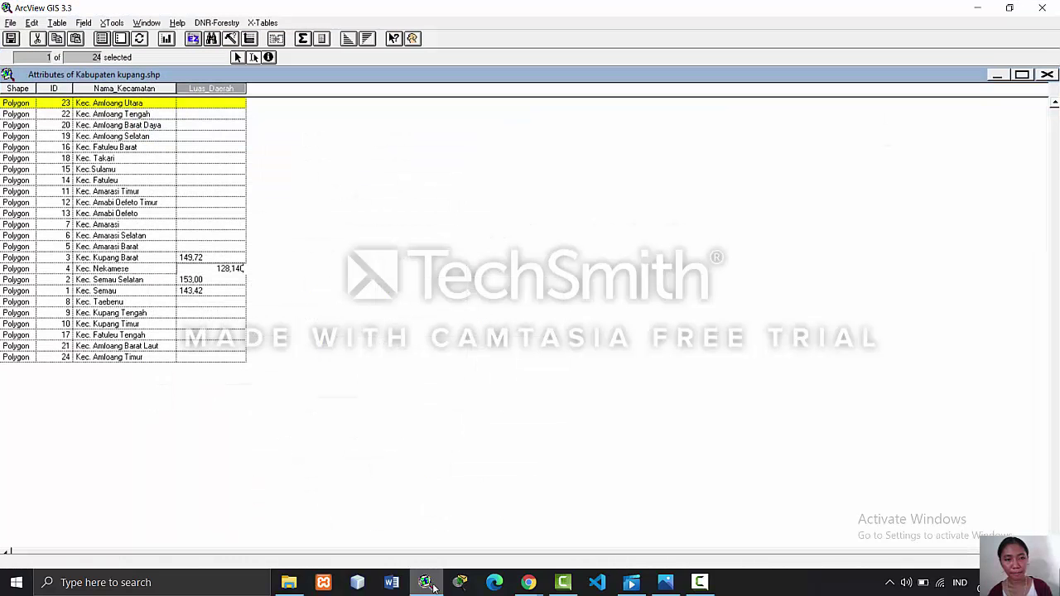
left_click(213, 312)
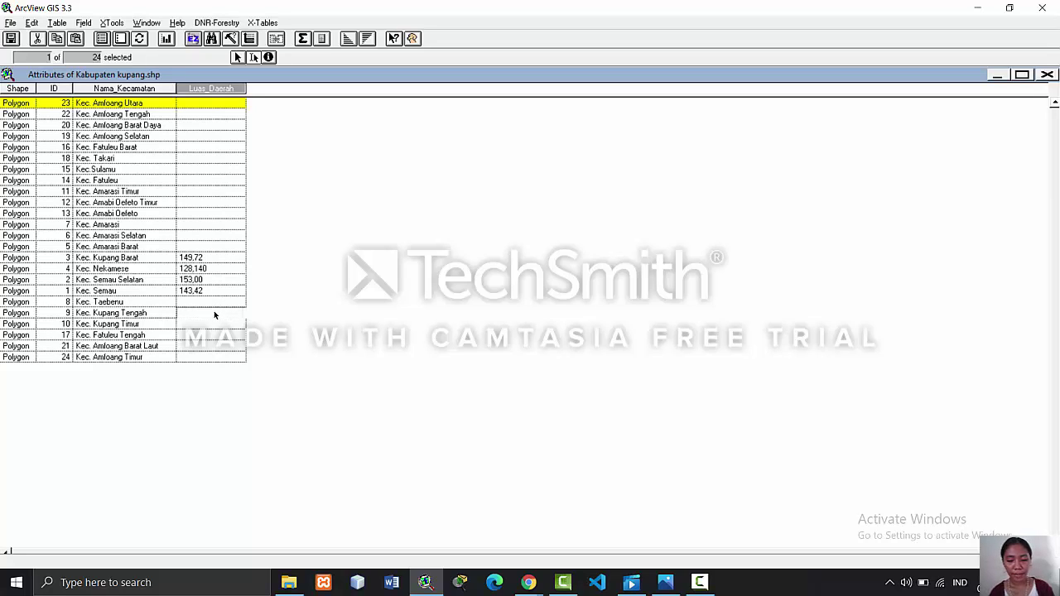
type("8,64")
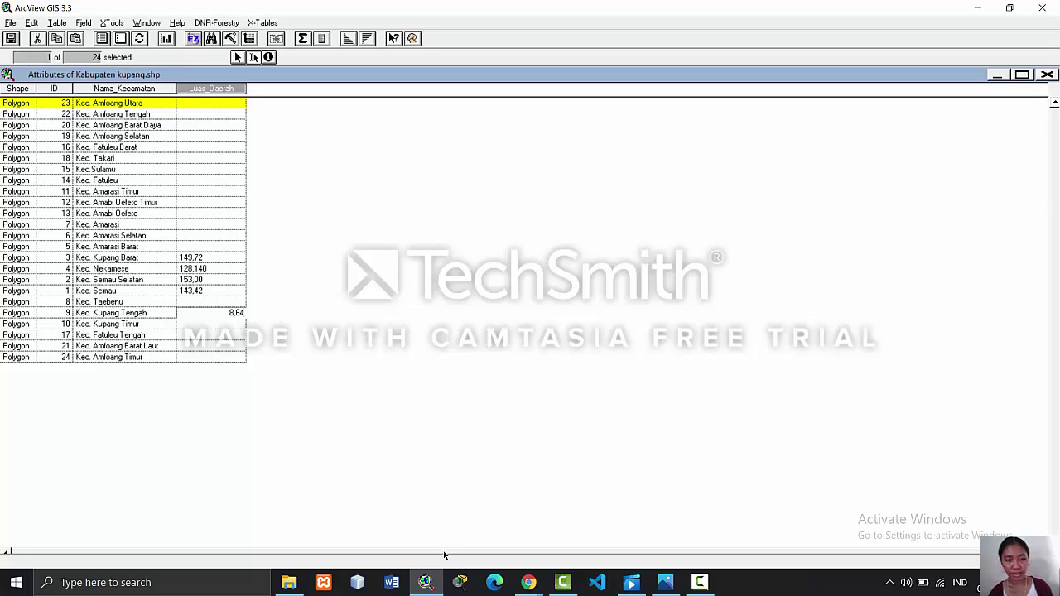
key("BackSpace")
key("BackSpace")
key("BackSpace")
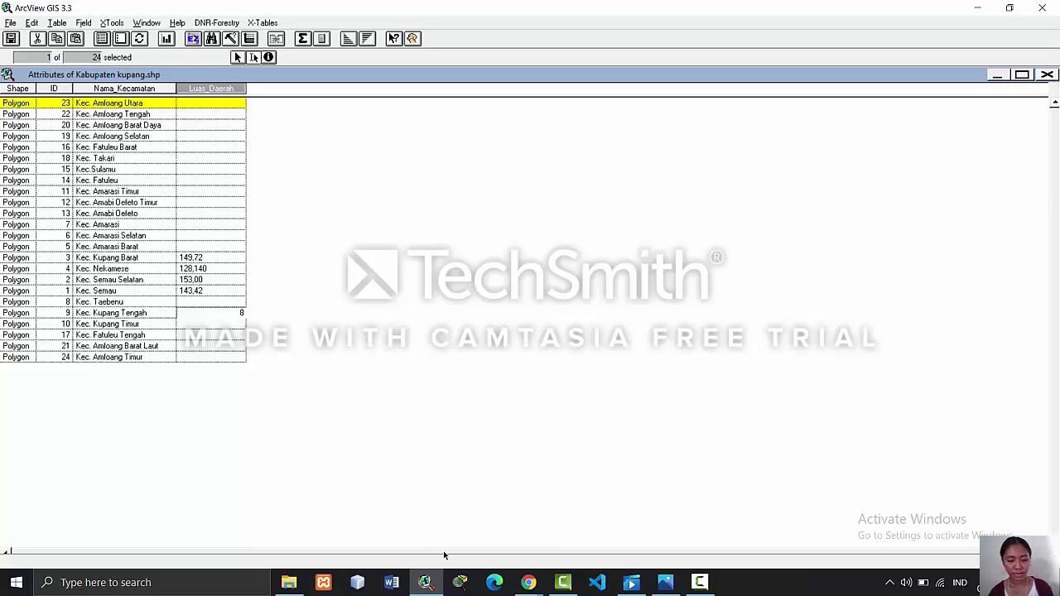
type("6")
type(",64")
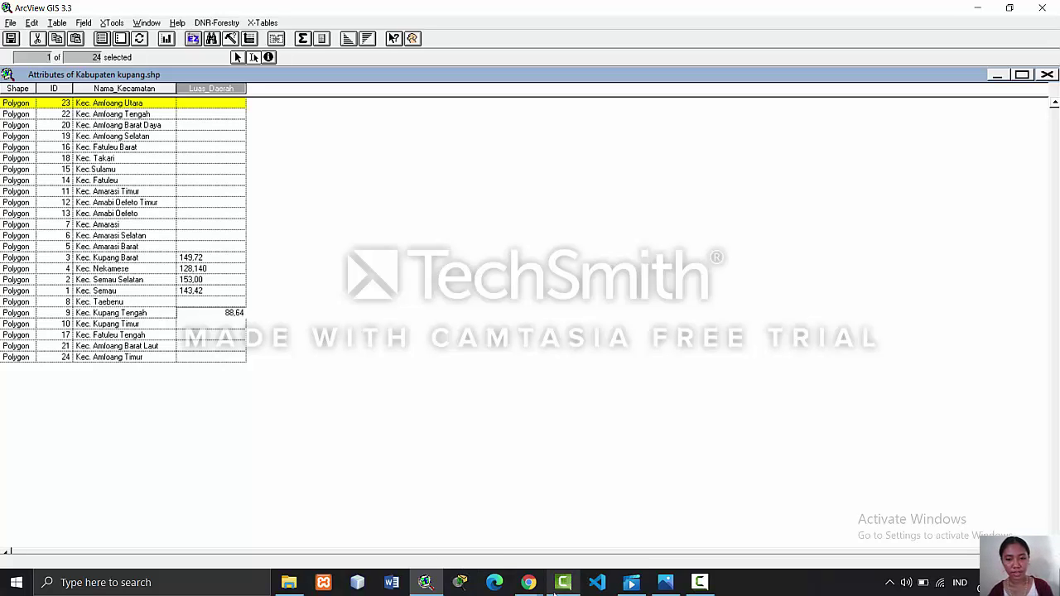
- Look up Taebenu's area on the web page and enter 106,42 as the Luas_Daerah of Kec. Taebenu
left_click(433, 584)
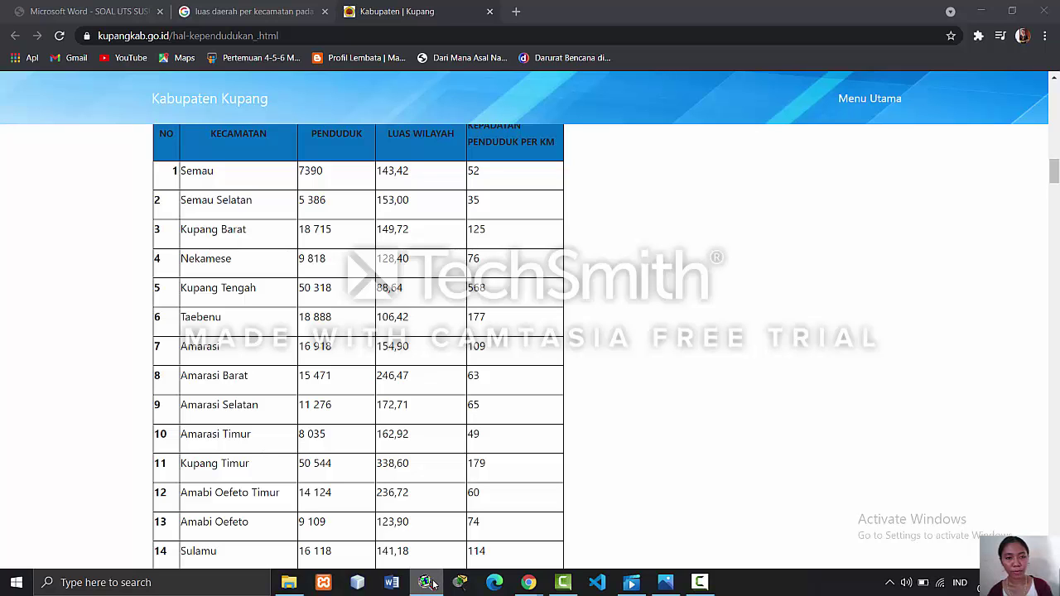
left_click(433, 584)
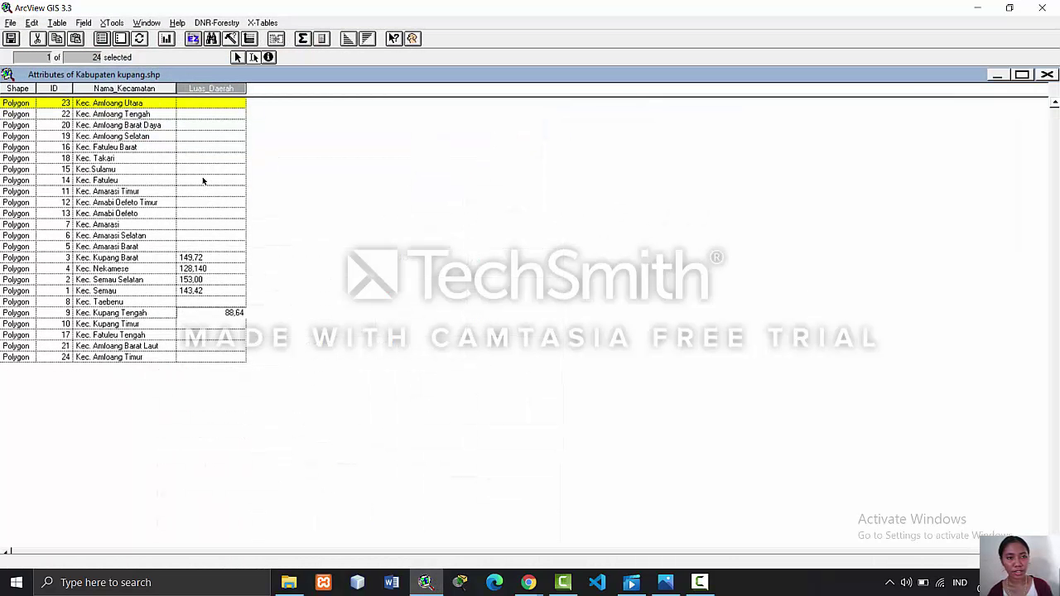
left_click(223, 305)
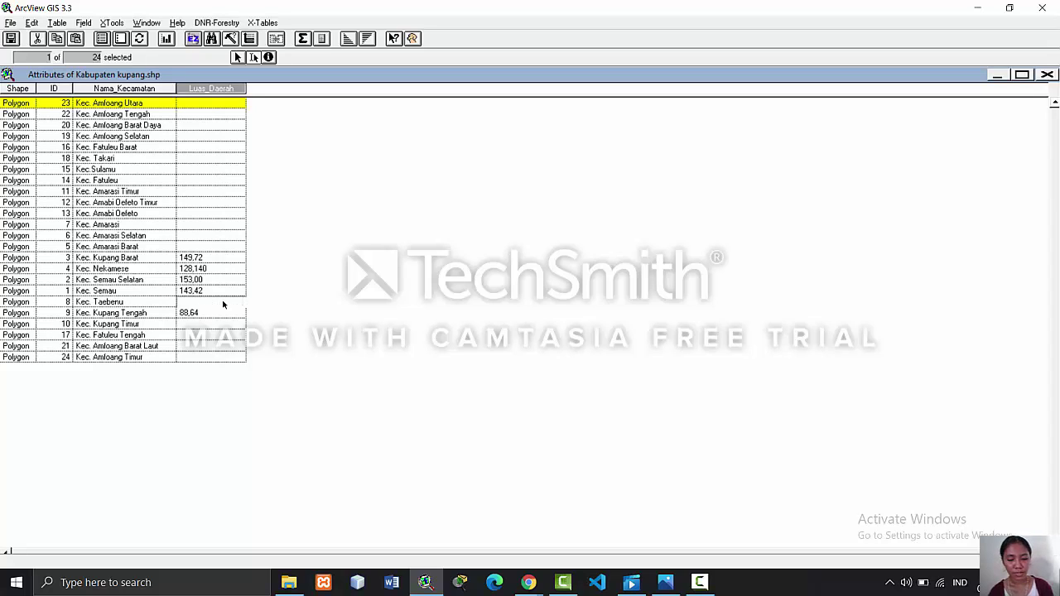
type("106")
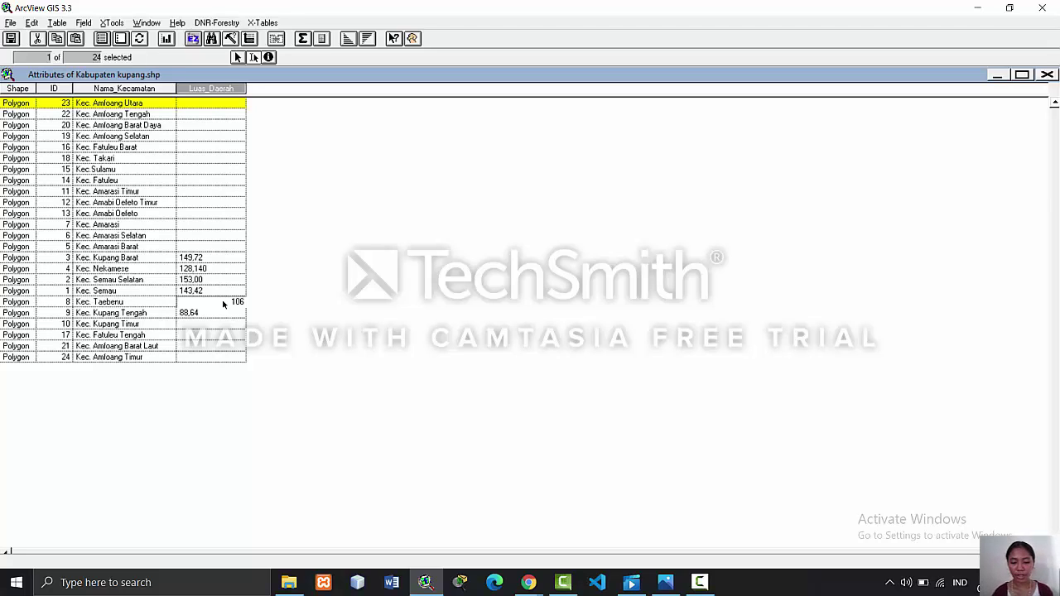
type(",44")
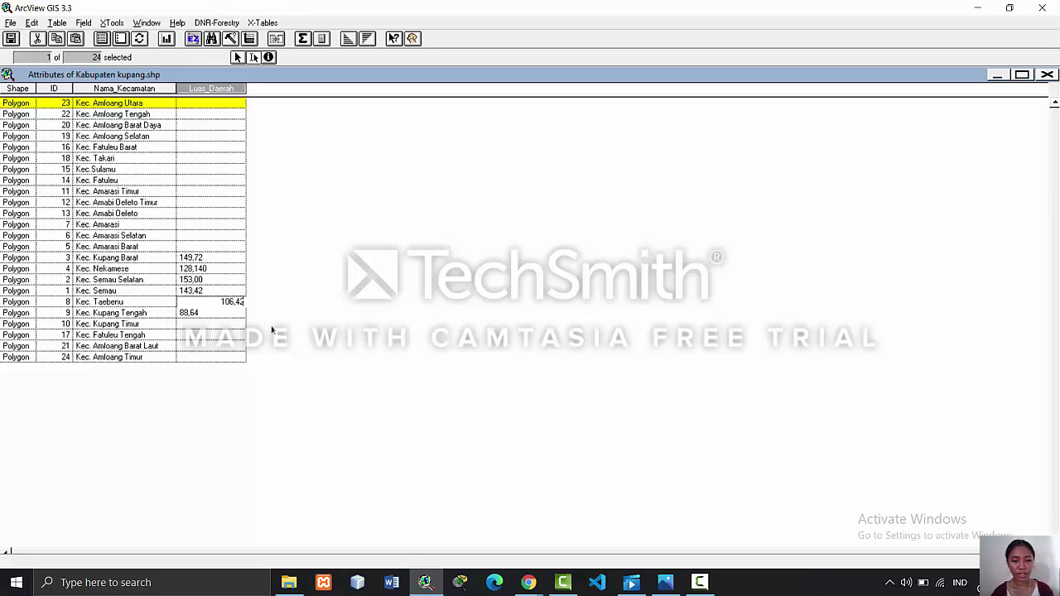
- Look up Amarasi's area on the web page and enter 154,90 as the Luas_Daerah of Kec. Amarasi
left_click(426, 582)
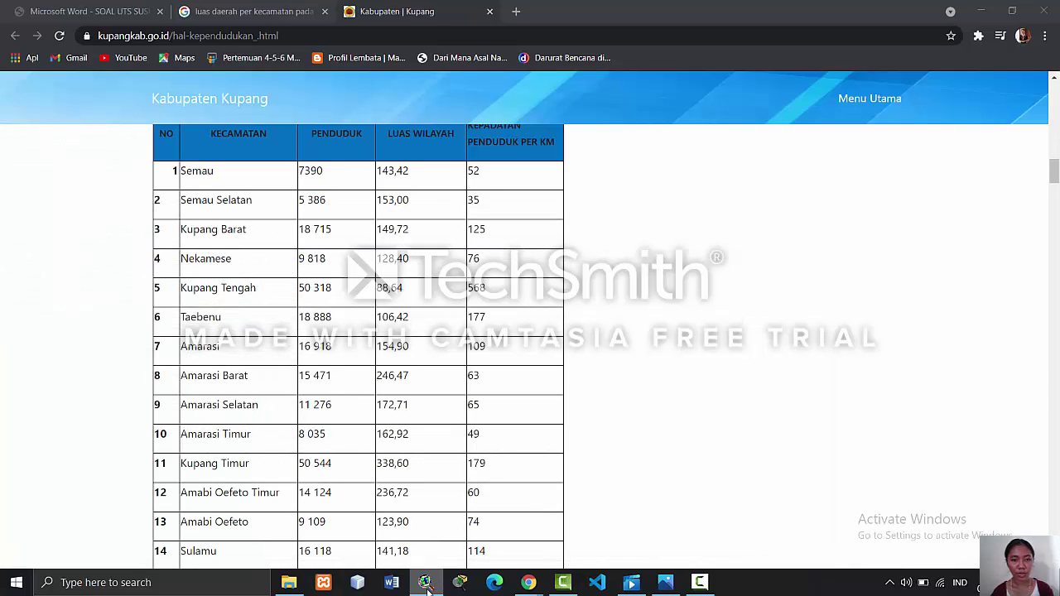
left_click(426, 582)
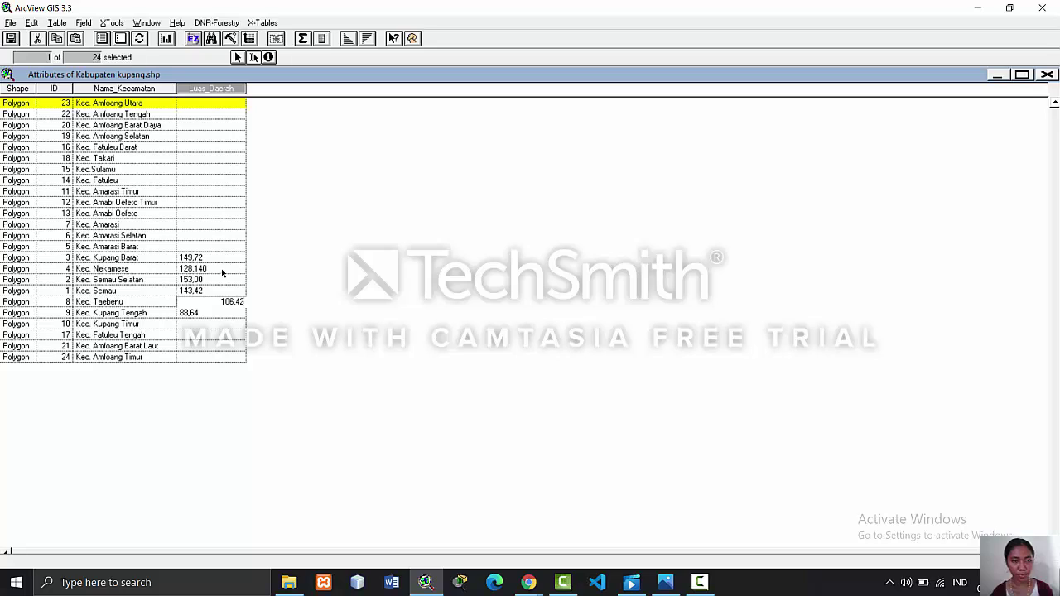
left_click(204, 224)
type("1")
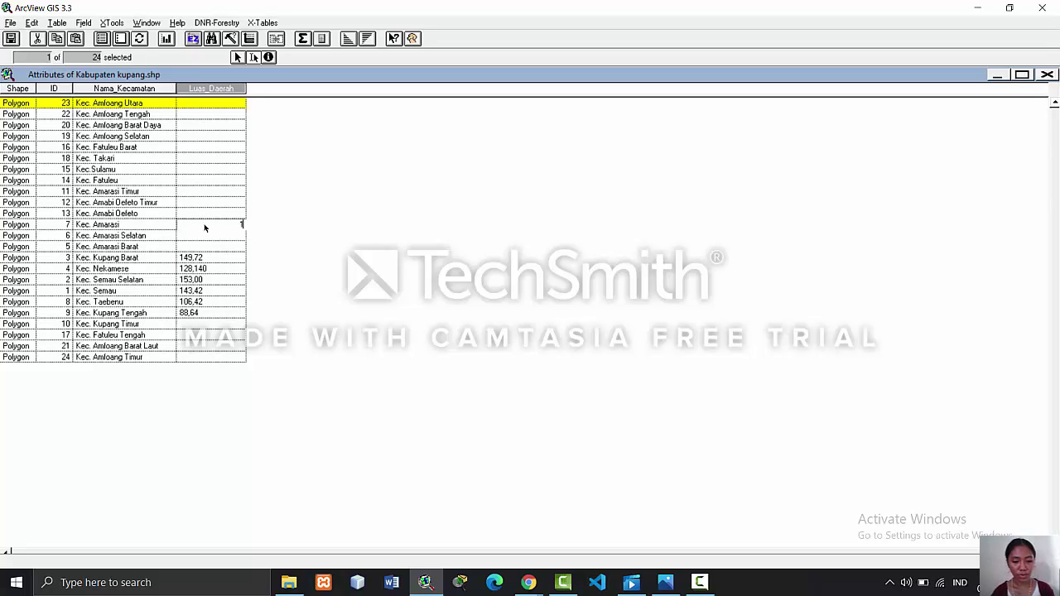
type("54")
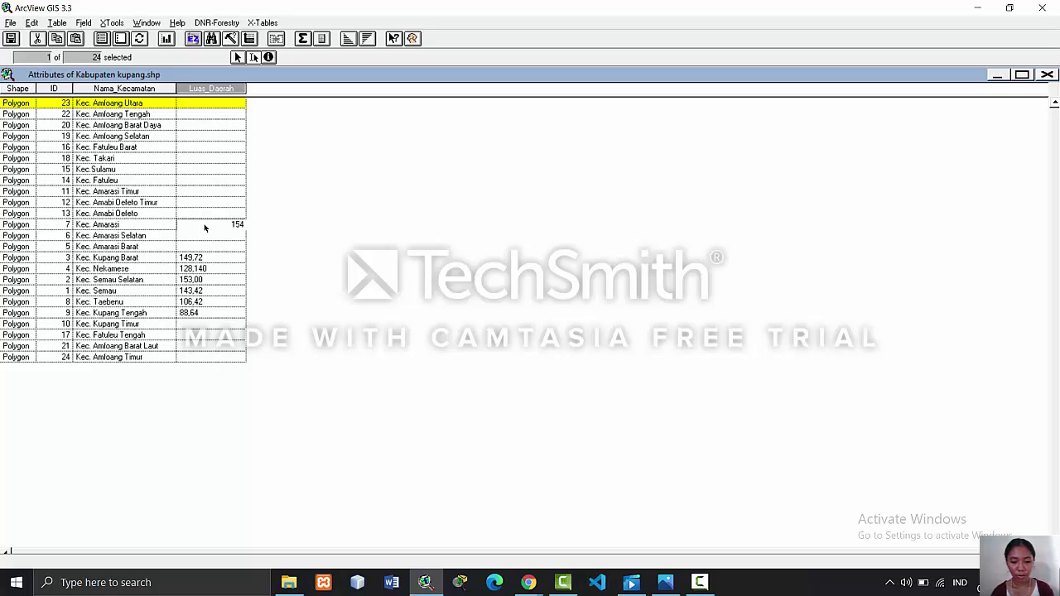
type(",90")
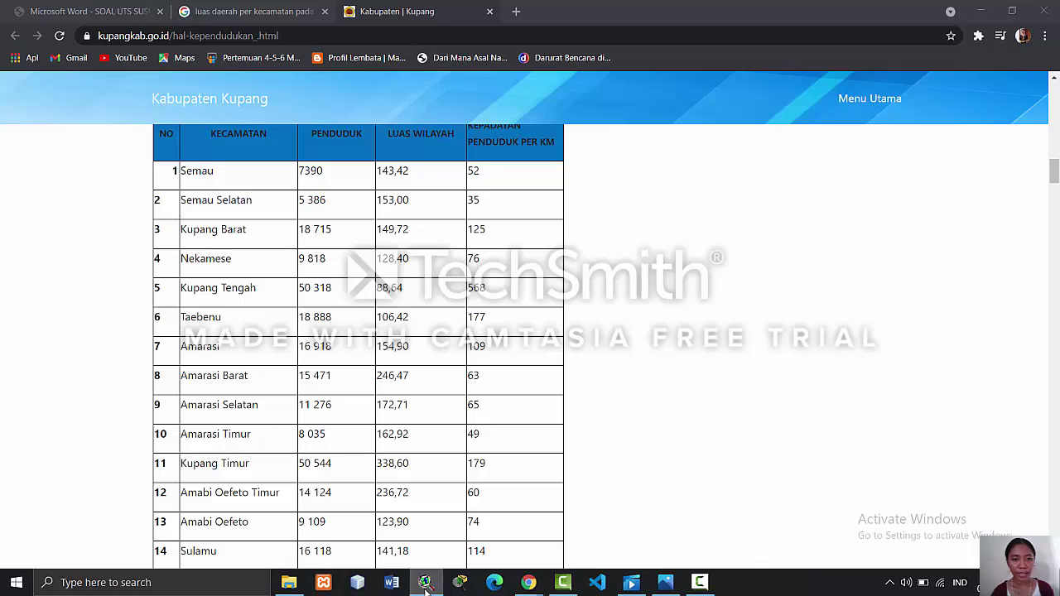
- Enter 246,47 as the Luas_Daerah of Kec. Amarasi Barat, checking the area against the web page
left_click(424, 582)
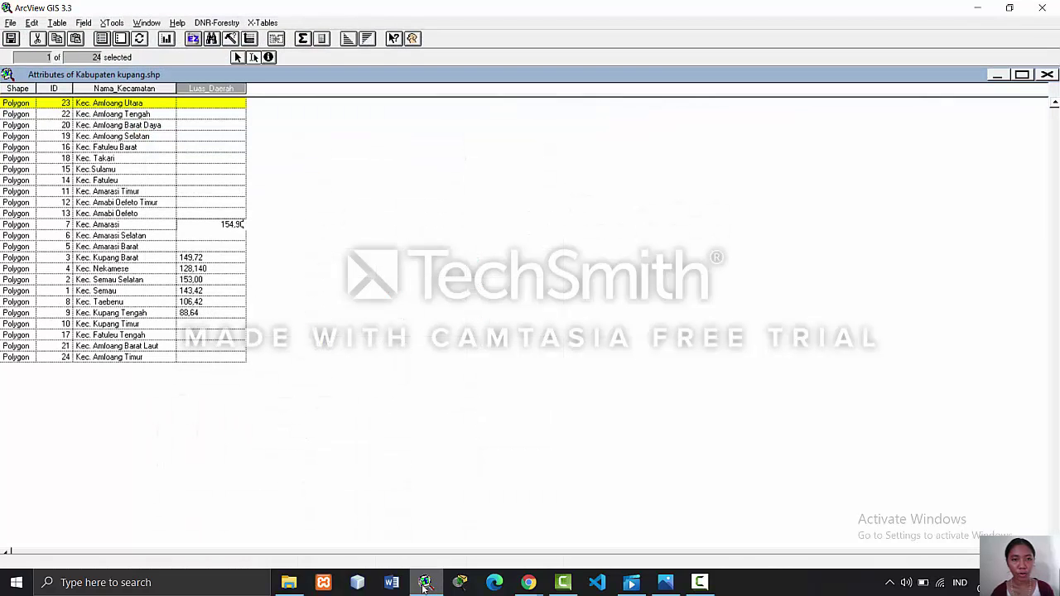
left_click(232, 247)
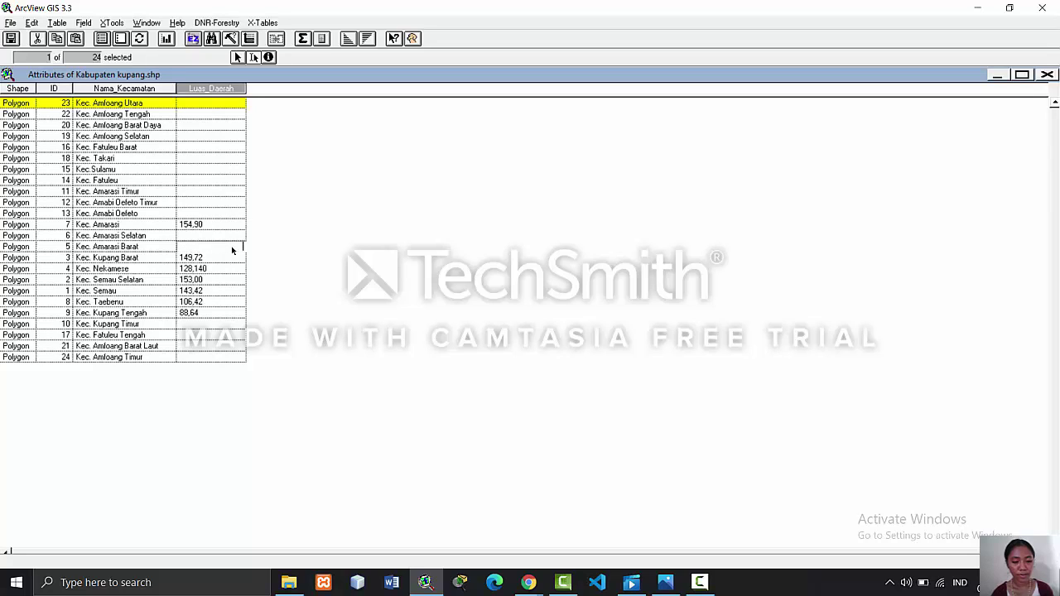
type("246,")
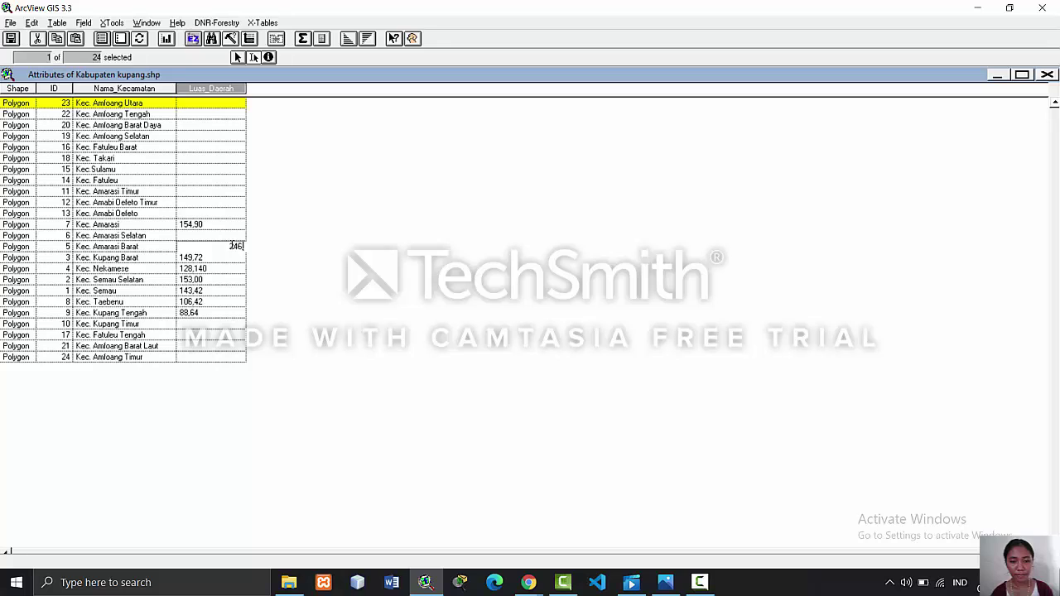
left_click(426, 582)
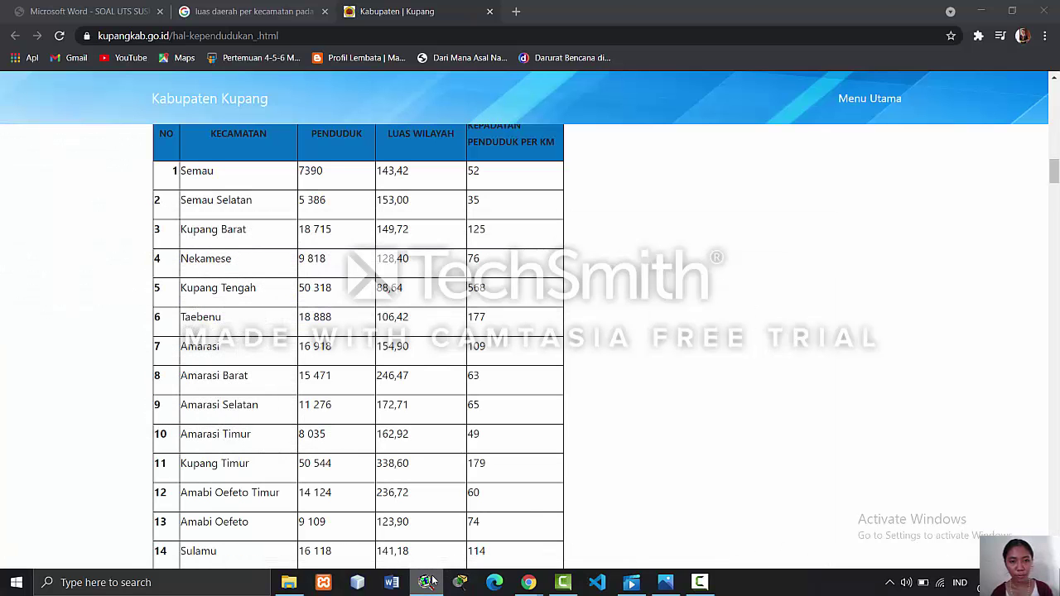
left_click(427, 583)
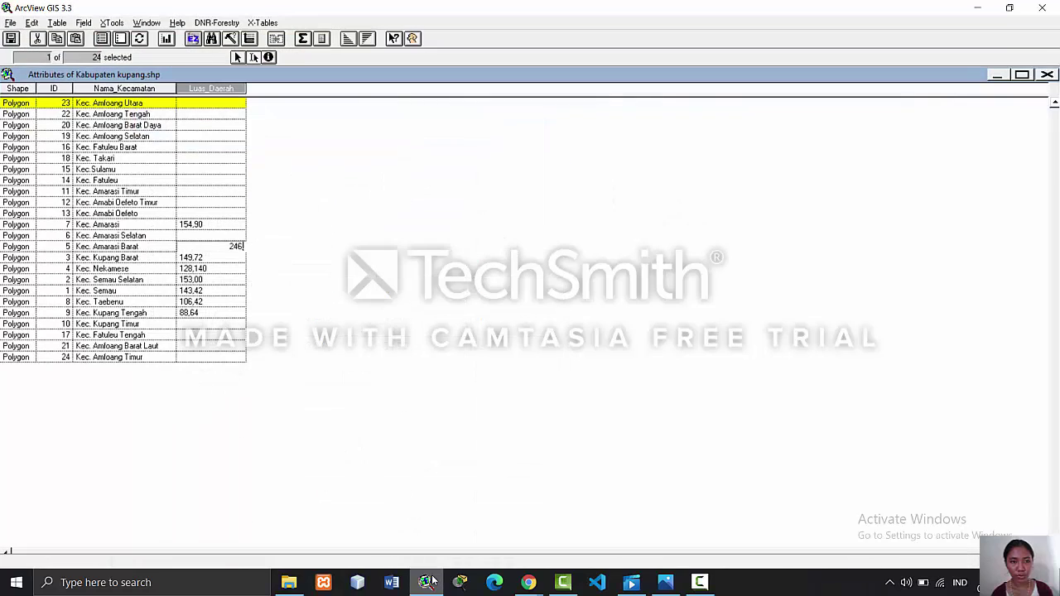
left_click(253, 58)
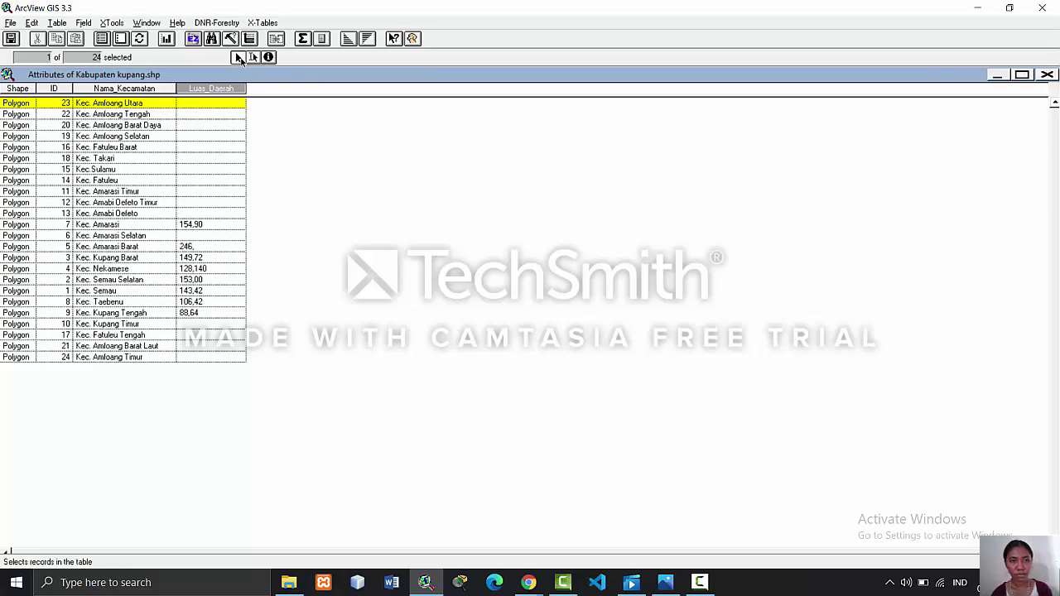
left_click(219, 248)
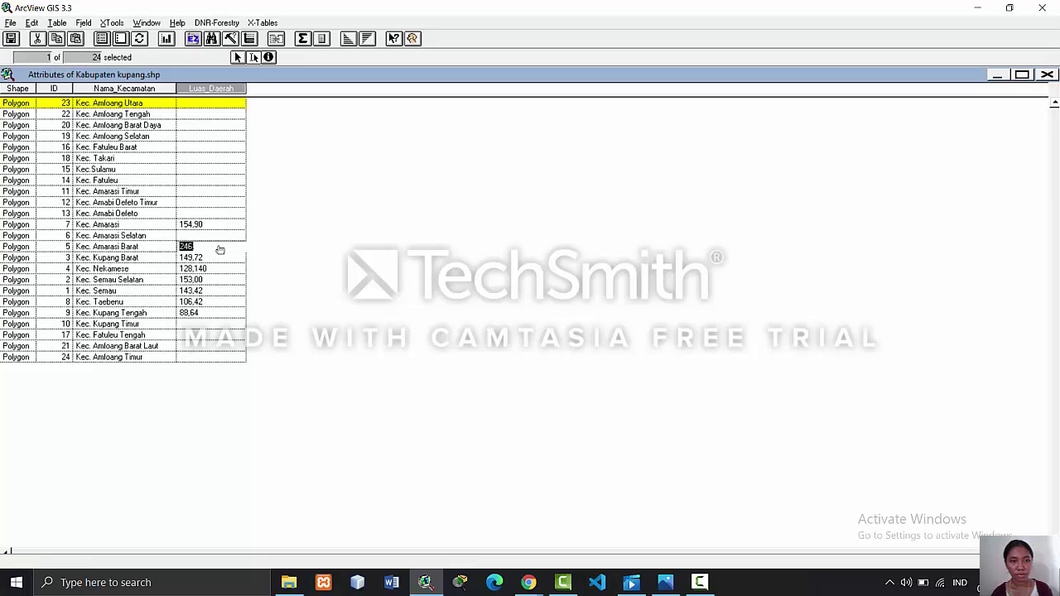
key("End")
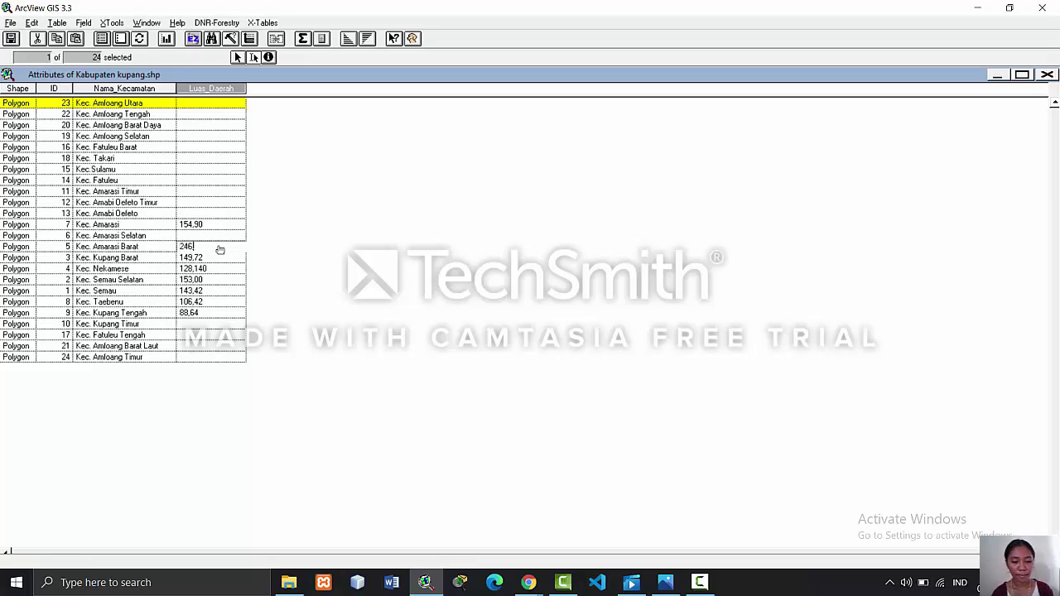
type(",47")
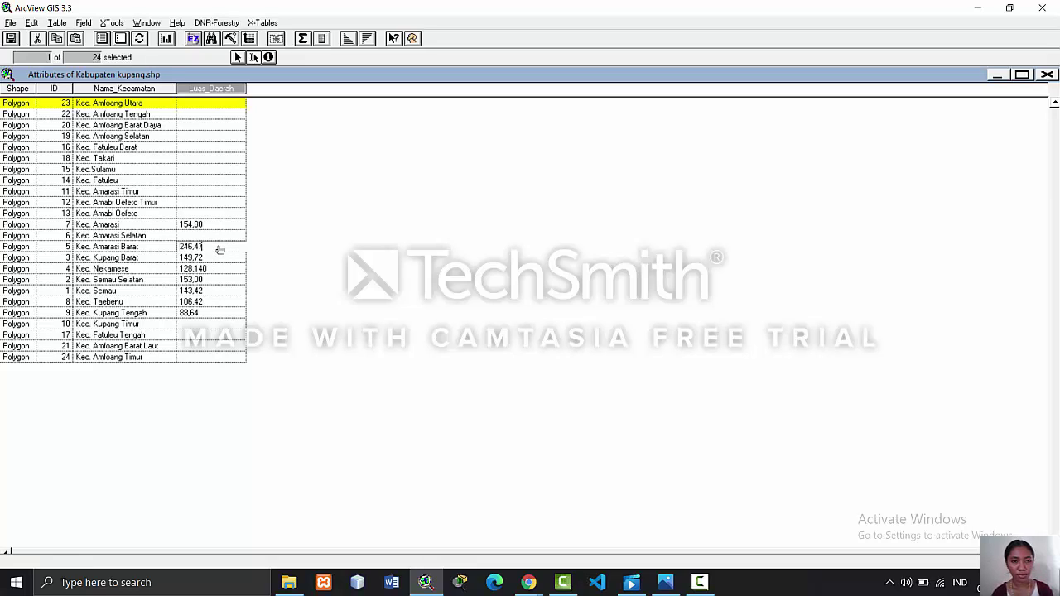
- Look up Amarasi Selatan's area on the web page and enter 172,71 as the Luas_Daerah of Kec. Amarasi Selatan
left_click(427, 583)
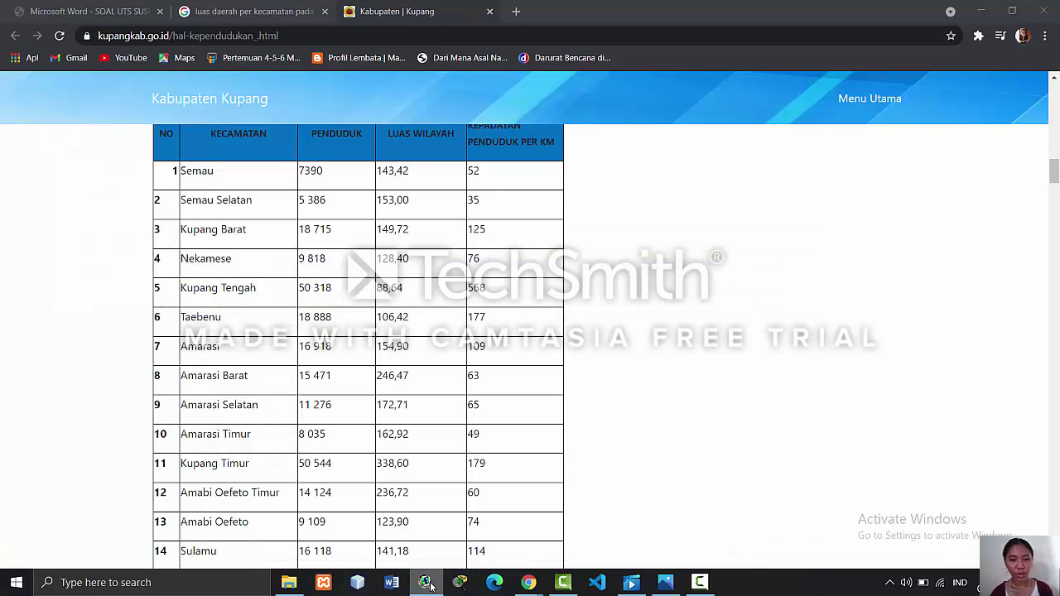
left_click(427, 584)
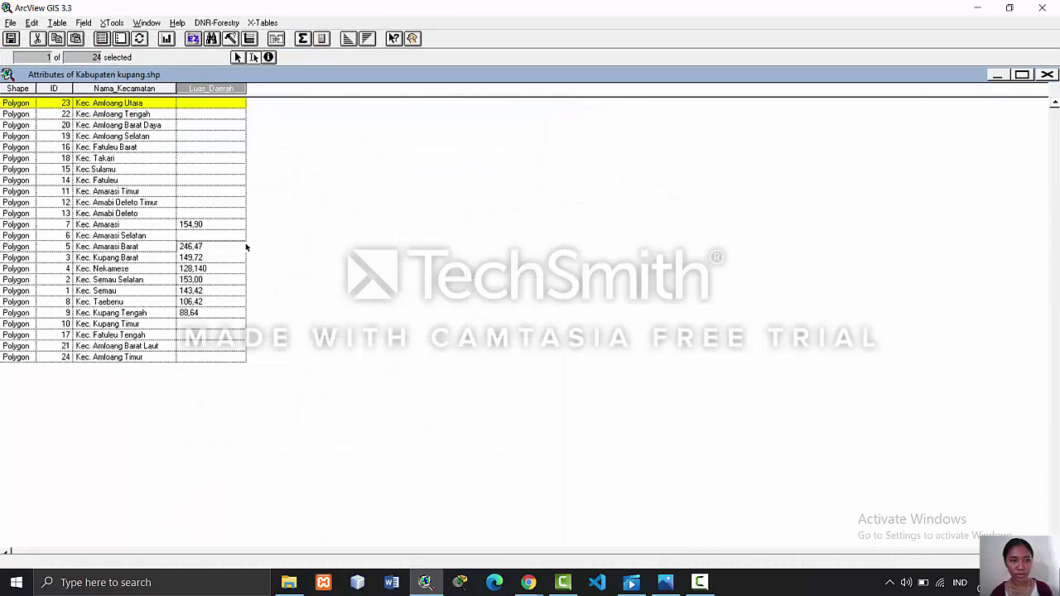
left_click(223, 239)
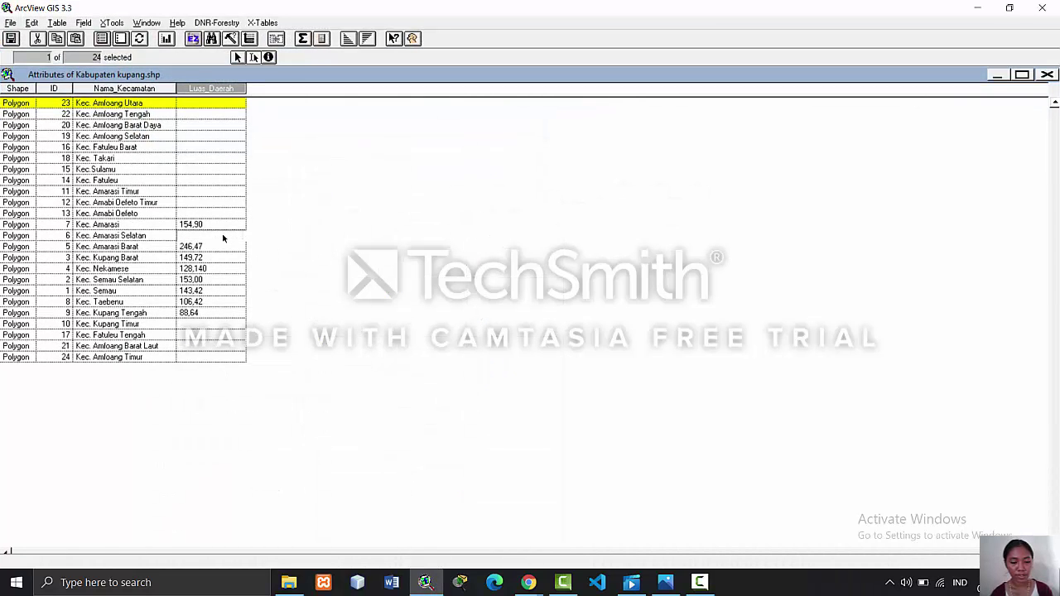
type("172,71")
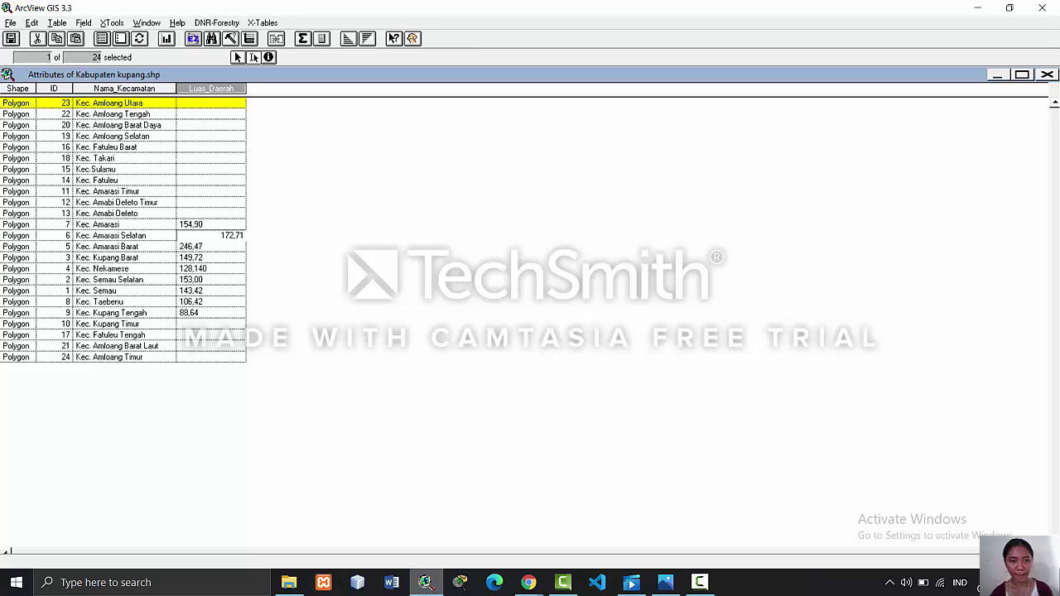
- Look up Amarasi Timur's area on the web page and enter 162,92 as the Luas_Daerah of Kec. Amarasi Timur
left_click(426, 583)
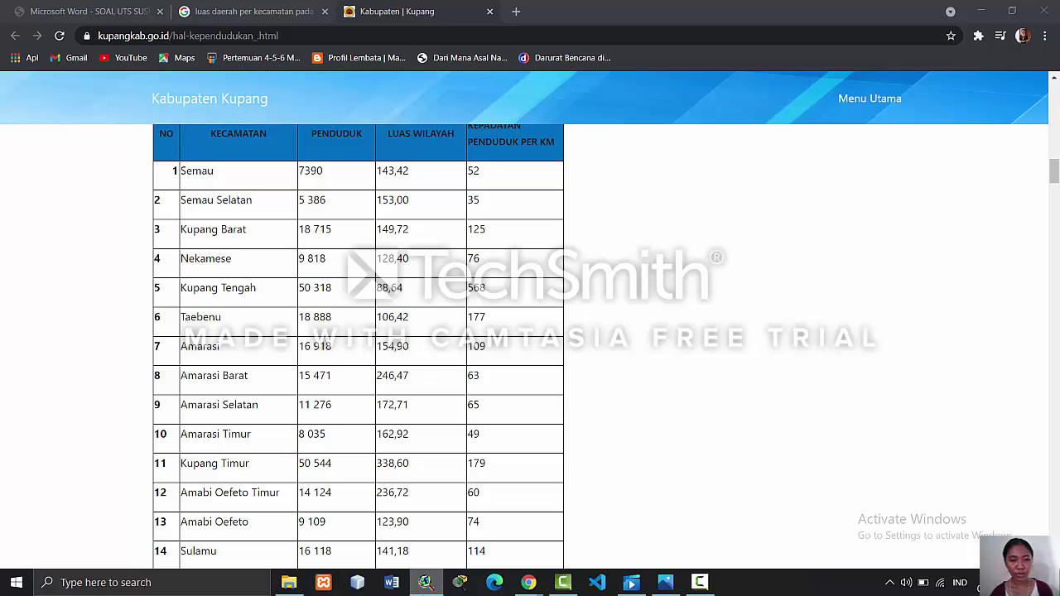
left_click(425, 583)
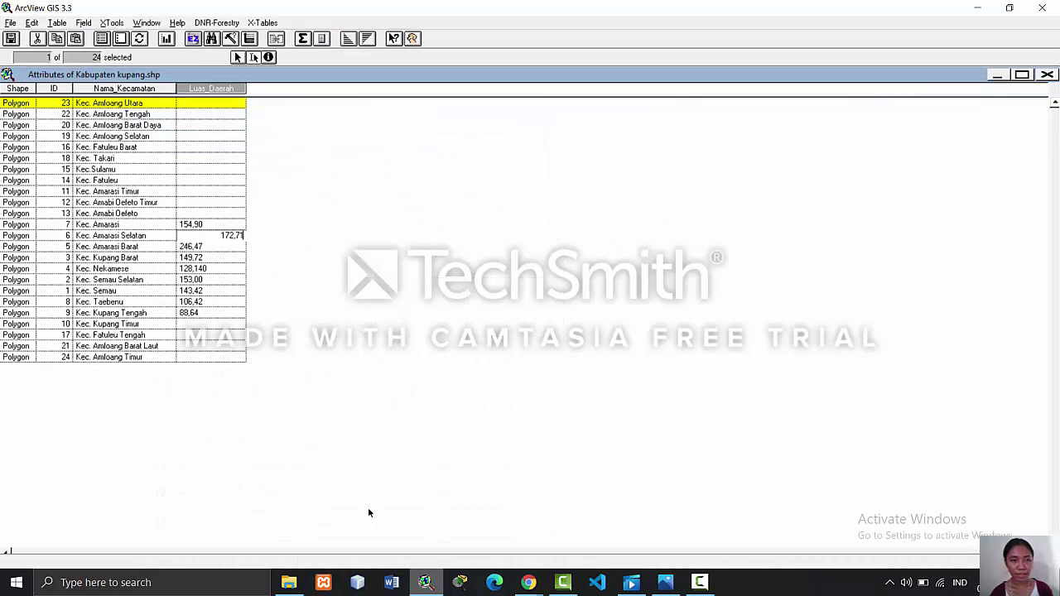
left_click(227, 193)
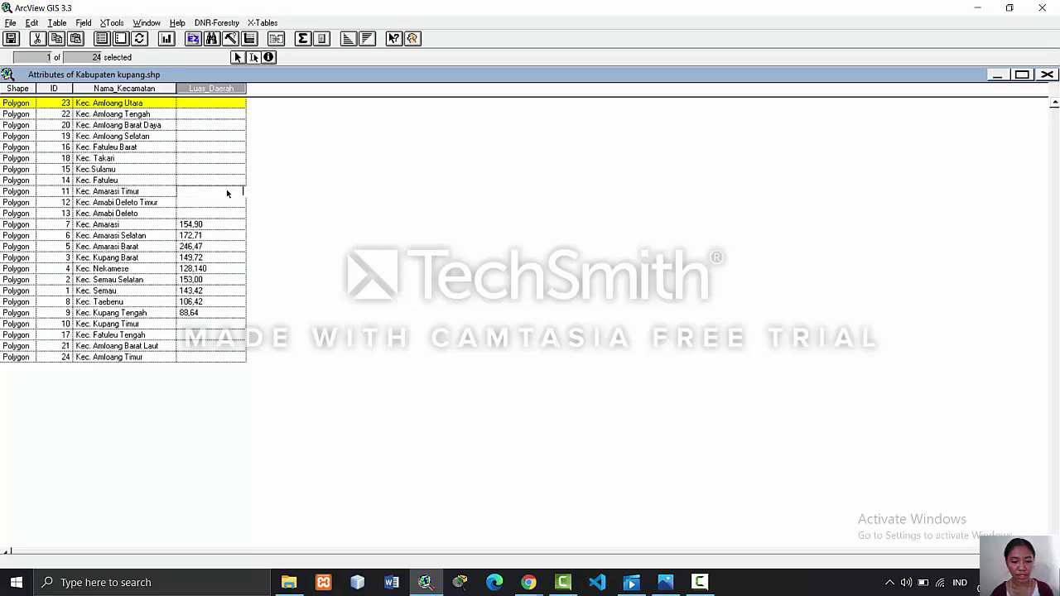
type("102,94")
- Look up Kupang Timur's area on the web page and enter 338,60 as the Luas_Daerah of Kec. Kupang Timur
left_click(429, 587)
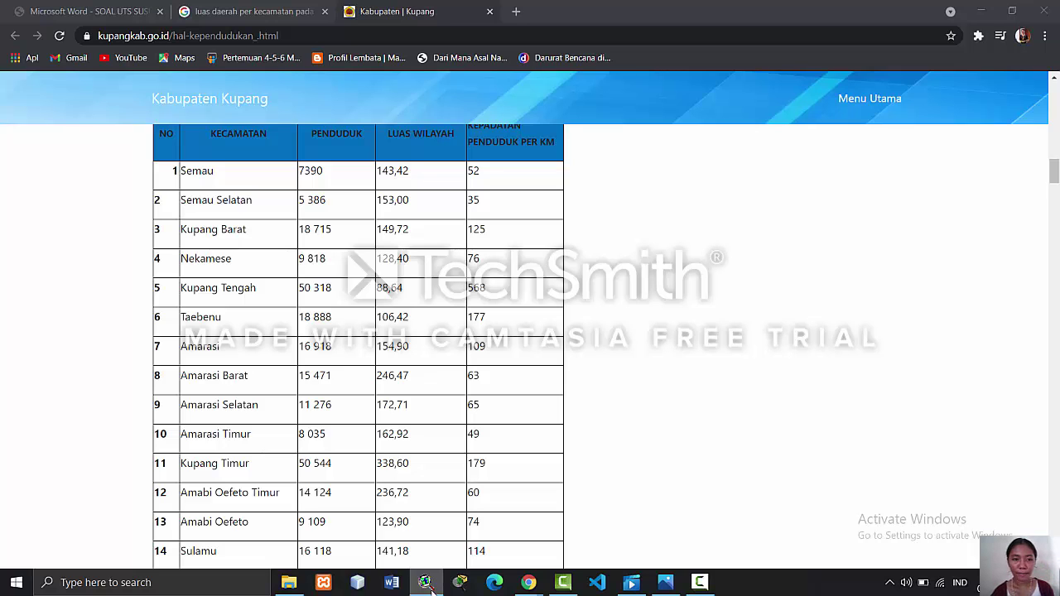
left_click(429, 586)
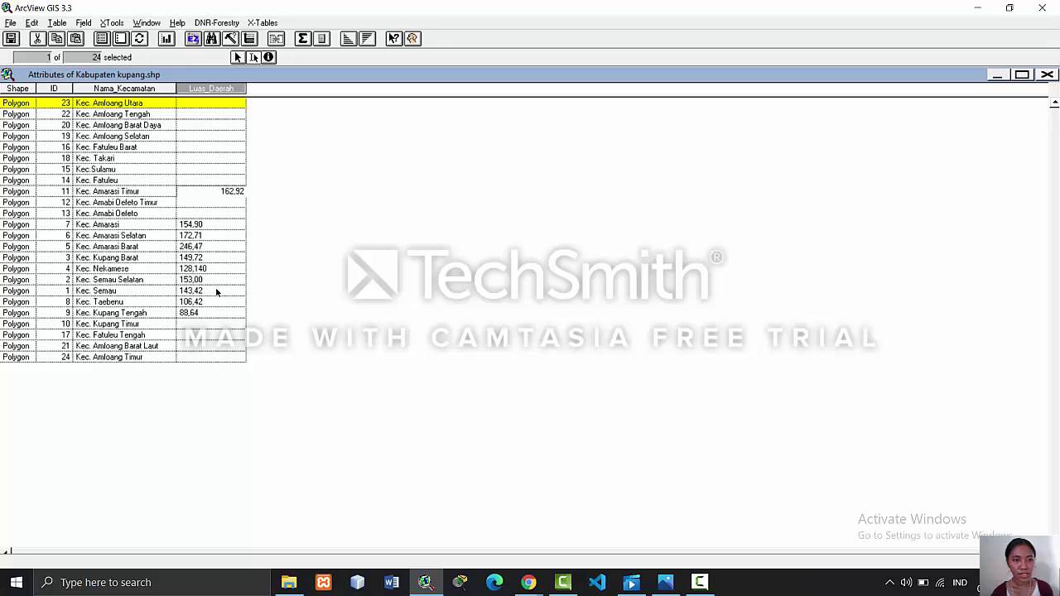
left_click(210, 328)
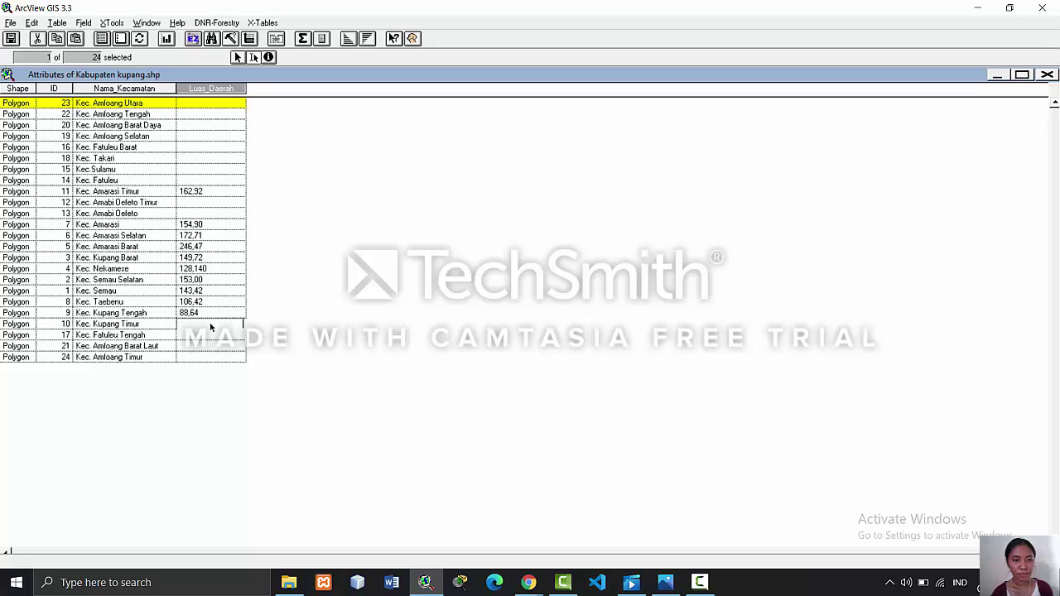
left_click(426, 584)
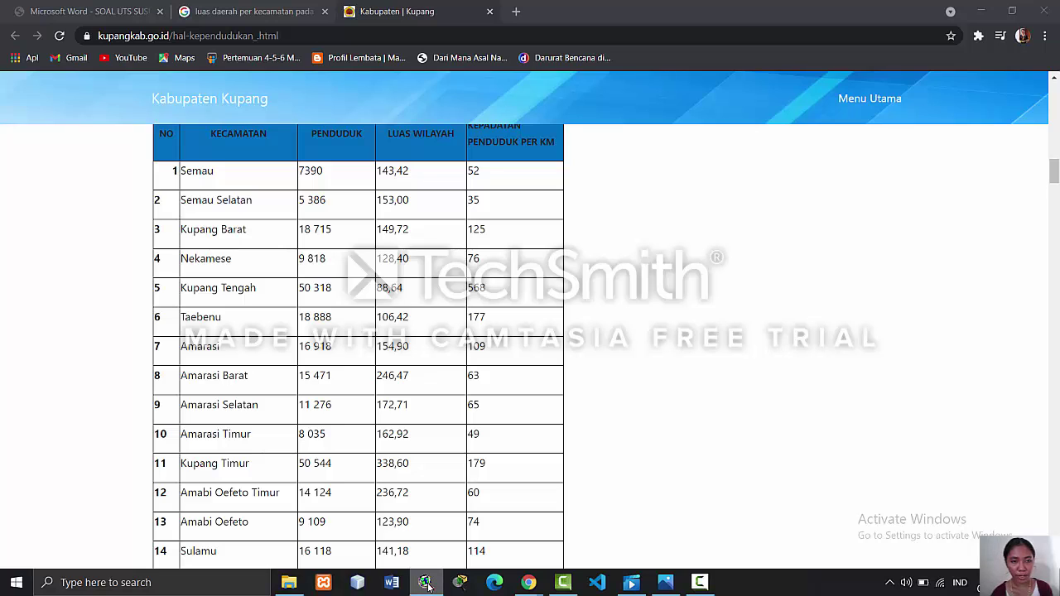
left_click(425, 583)
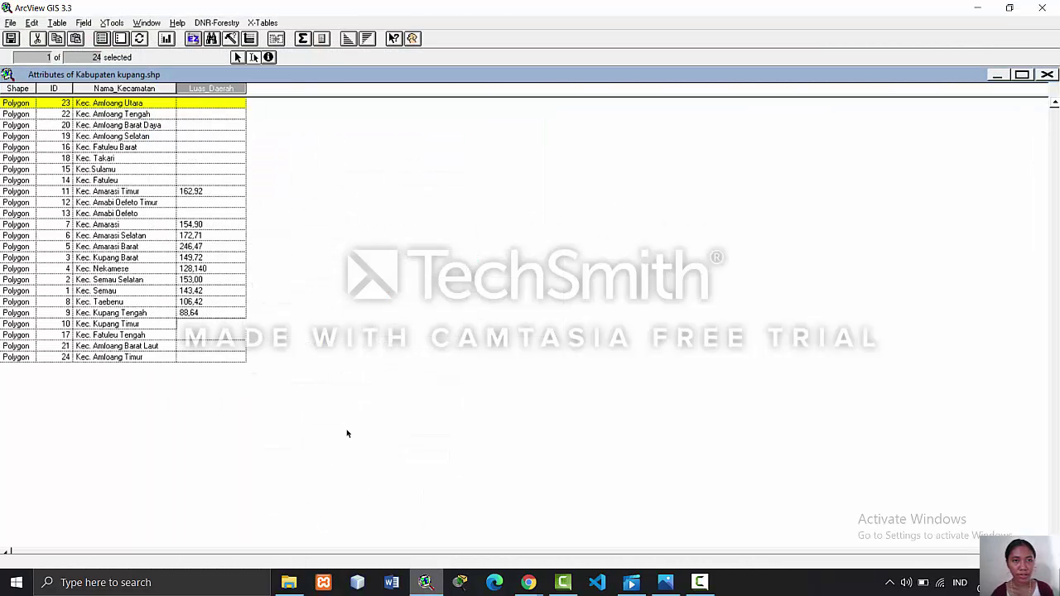
left_click(252, 57)
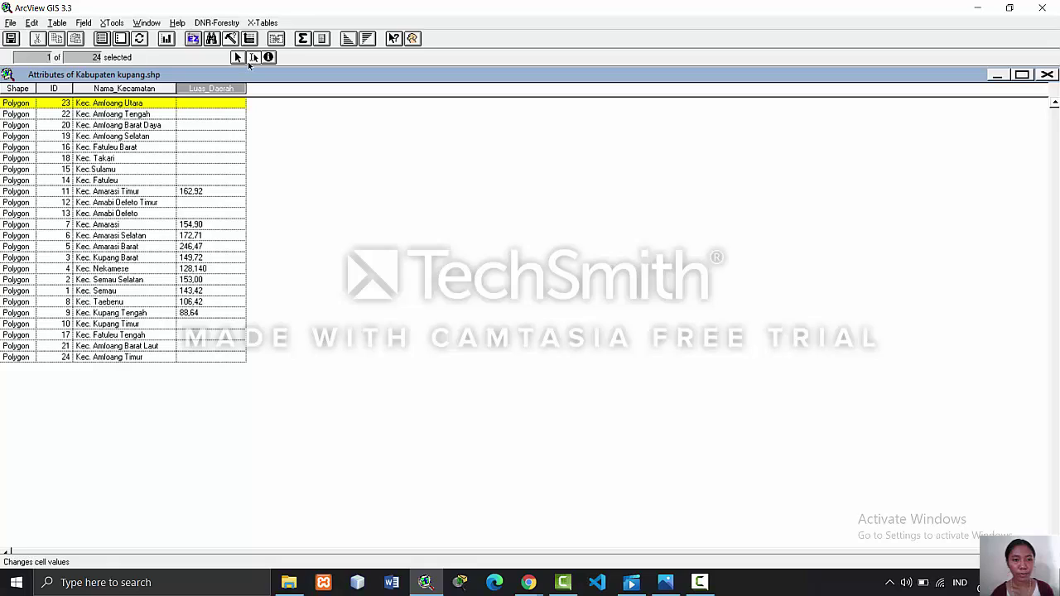
left_click(208, 326)
type("335")
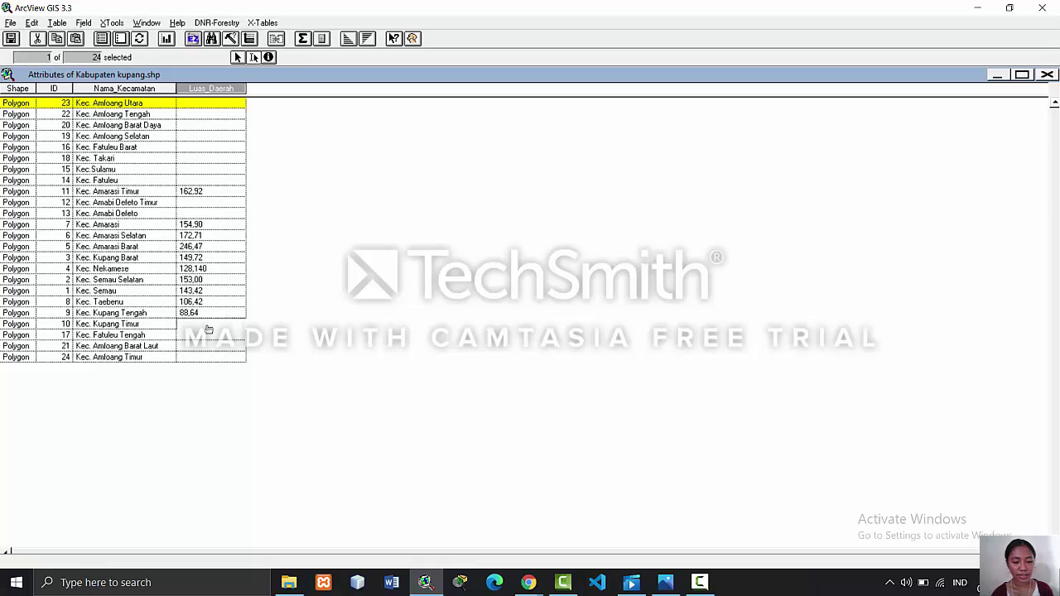
type(",60")
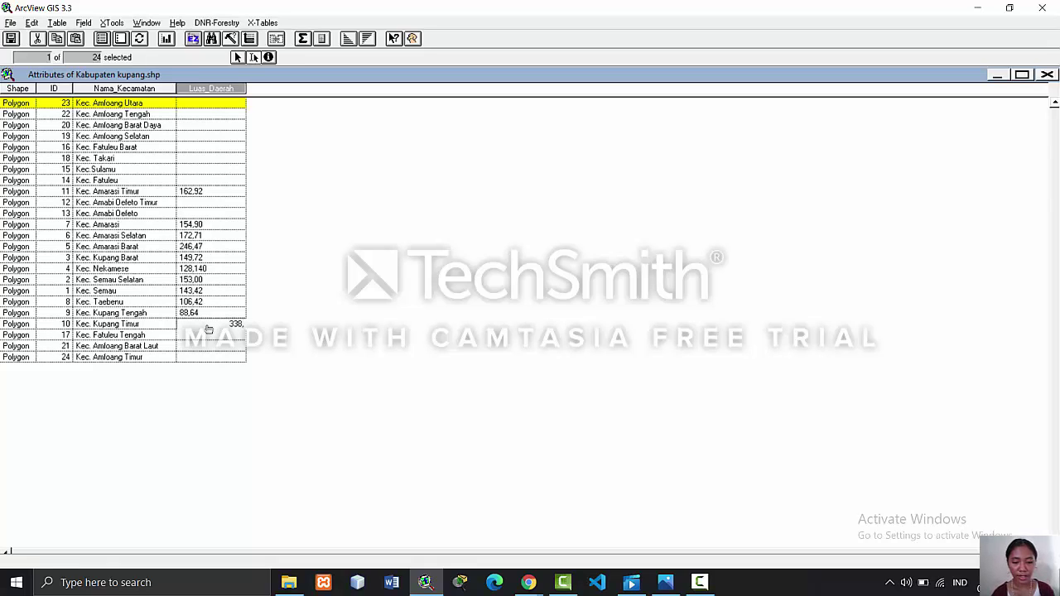
- Look up Amabi Oefeto Timur's area on the web page and enter 236,72 as the Luas_Daerah of Kec. Amabi Oefeto Timur
left_click(425, 585)
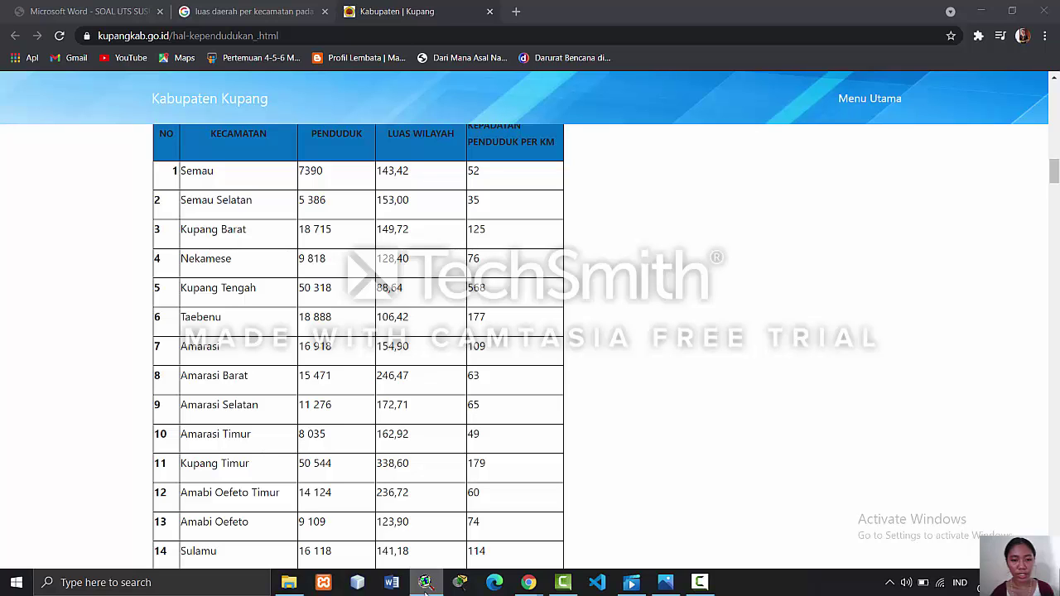
left_click(425, 585)
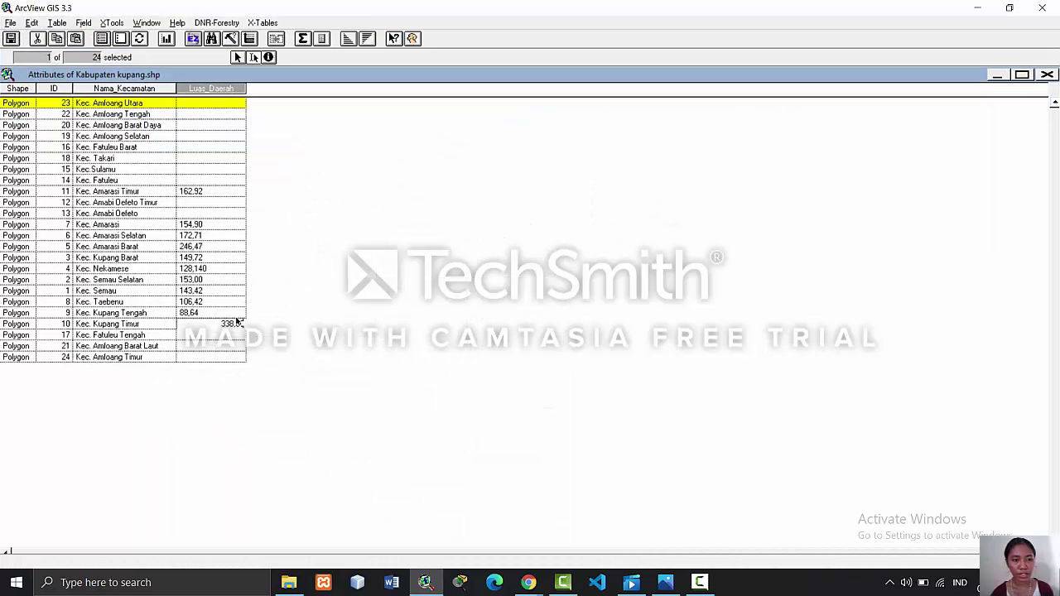
left_click(204, 205)
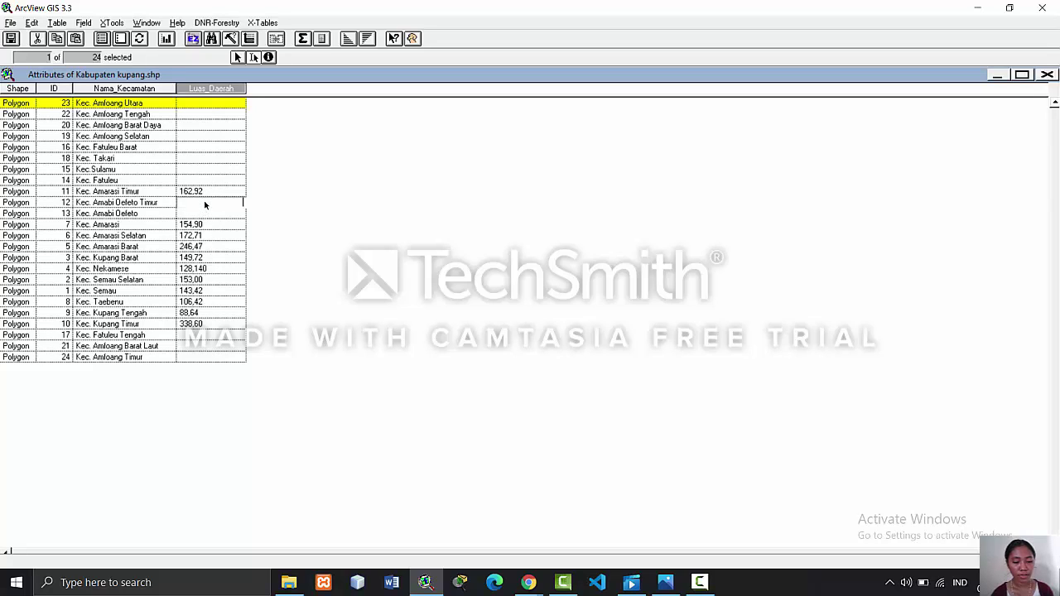
type("236")
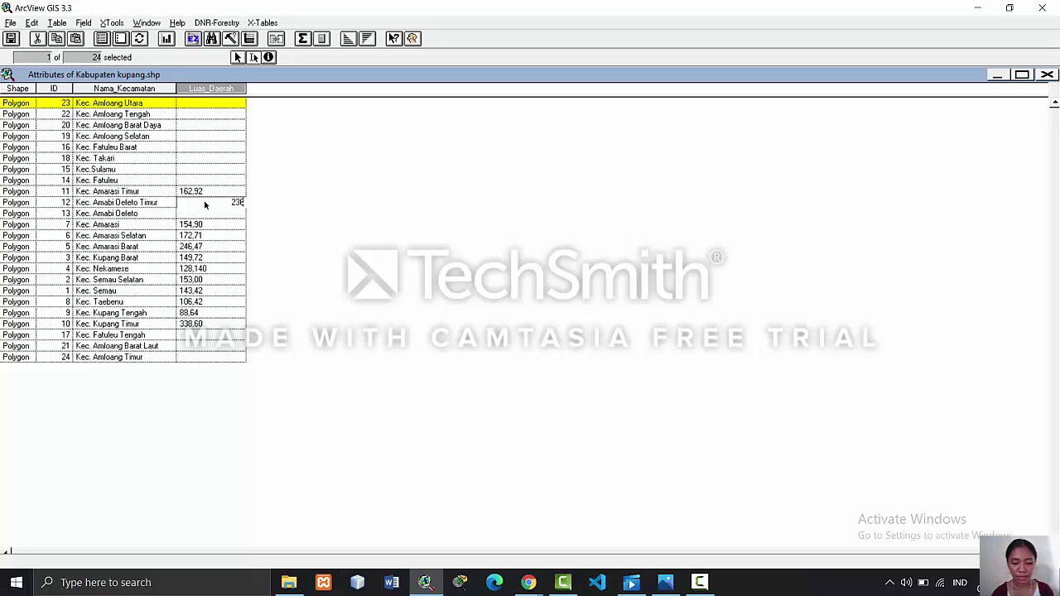
type(",72")
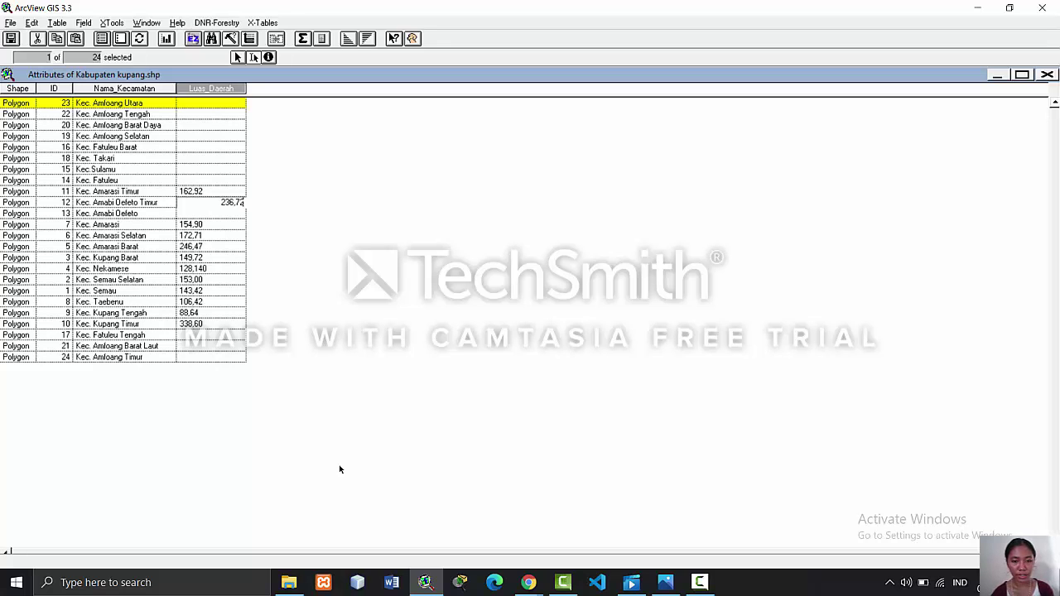
- Look up Amabi Oefeto's area on the web page and enter 123,90 as the Luas_Daerah of Kec. Amabi Oefeto
left_click(456, 586)
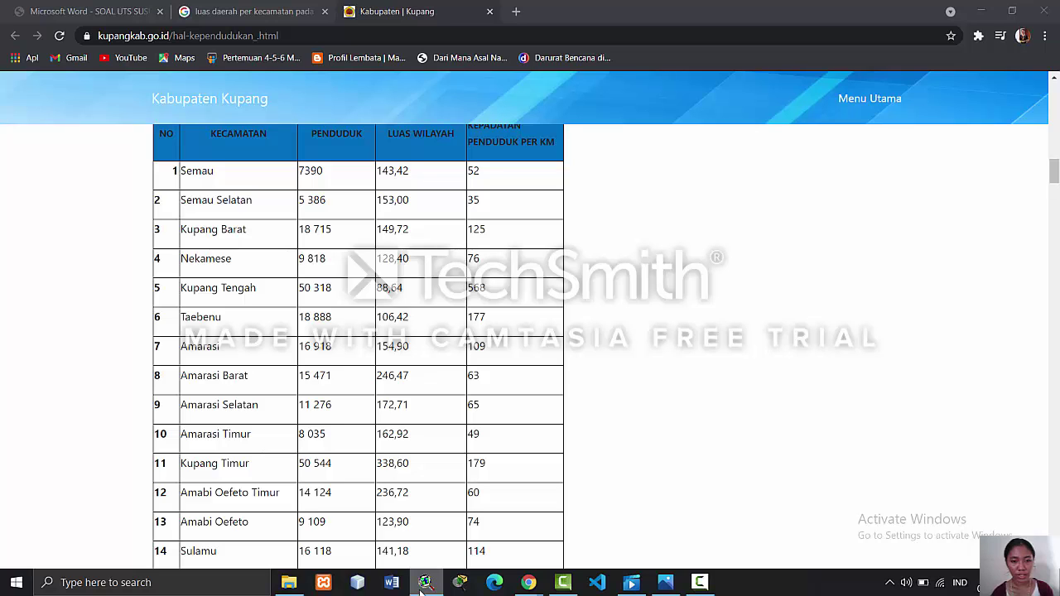
left_click(424, 584)
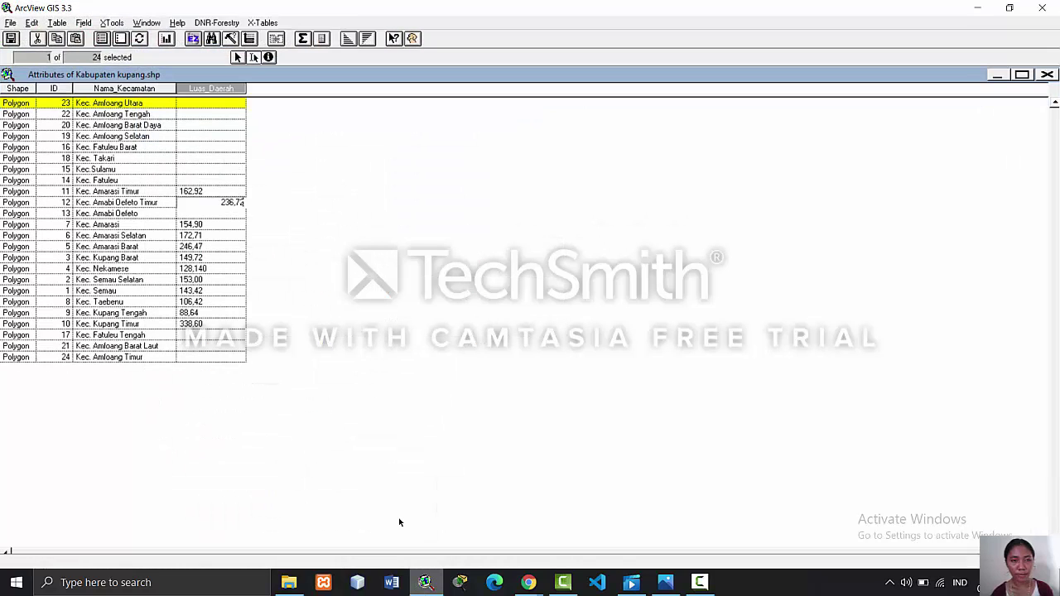
left_click(225, 213)
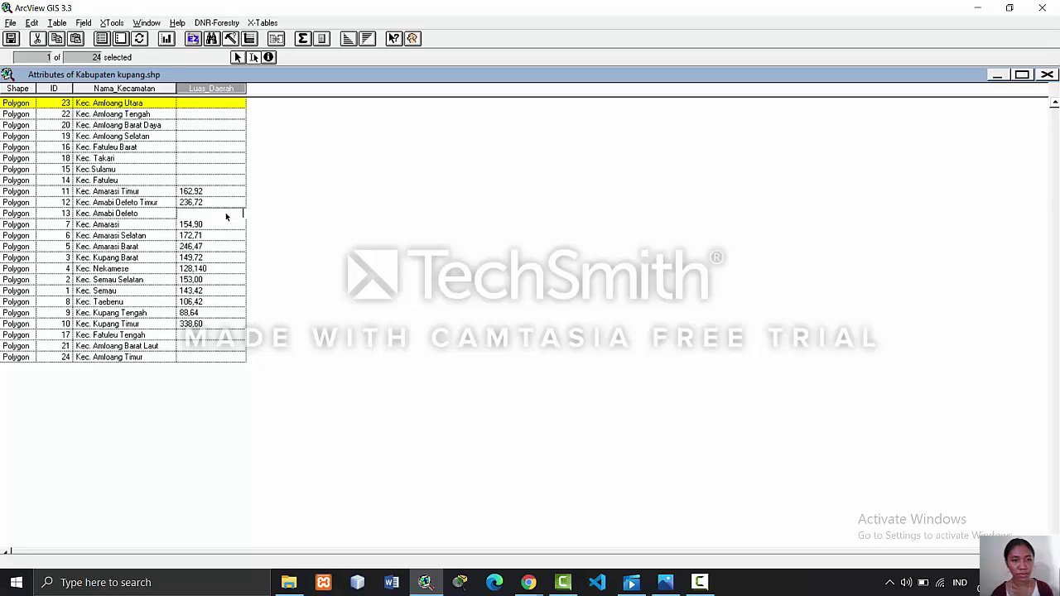
type("123,9")
- Look up Sulamu's area on the web page and enter 141,18 as the Luas_Daerah of Kec. Sulamu
left_click(426, 584)
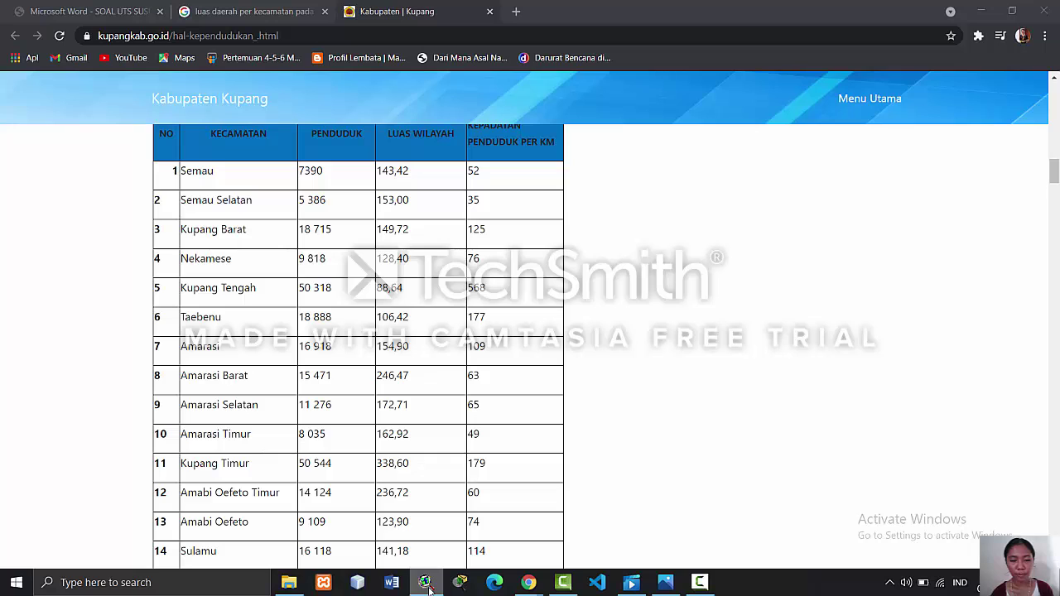
left_click(425, 584)
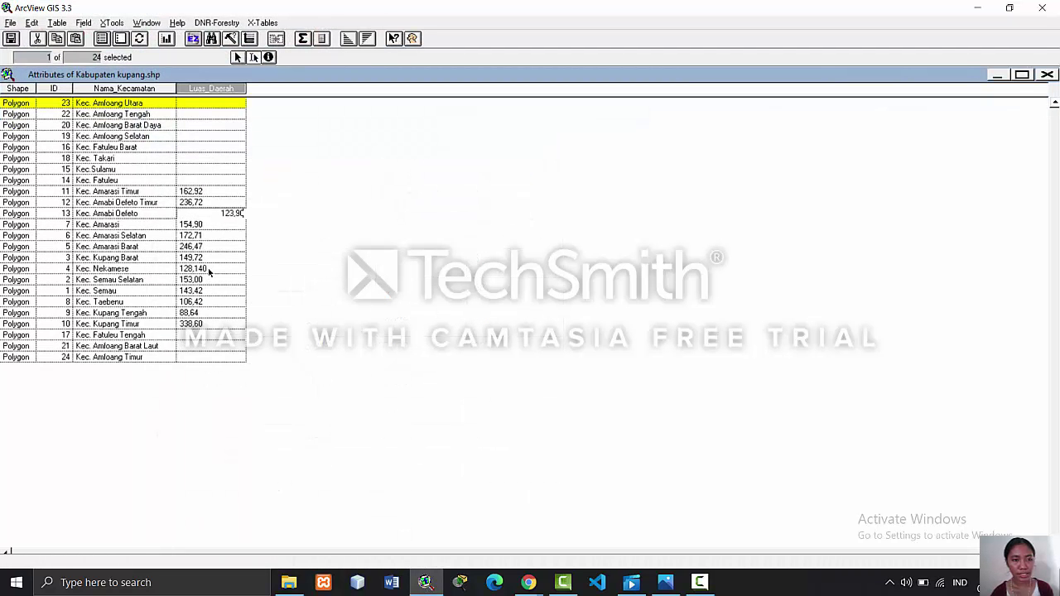
left_click(202, 171)
type("141")
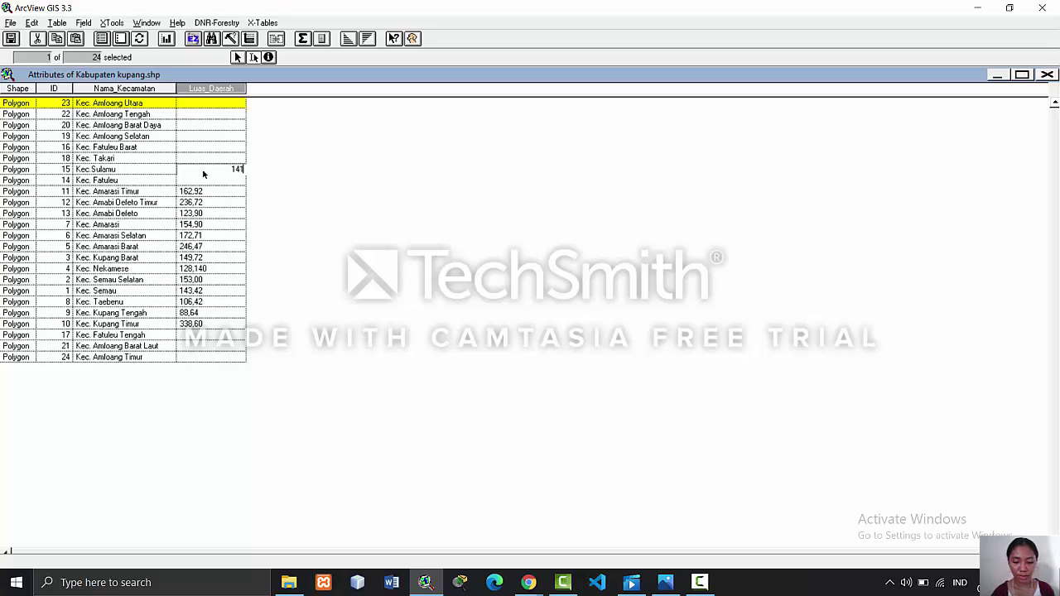
type(",18")
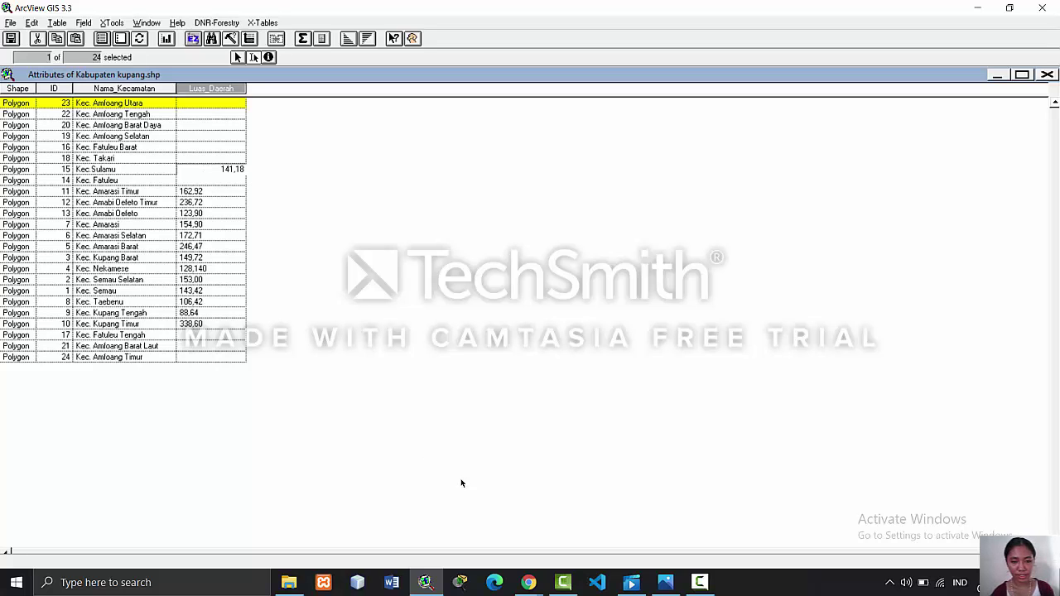
- Look up Fatuleu's area further down the web table and enter 351,52 as the Luas_Daerah of Kec. Fatuleu
left_click(431, 580)
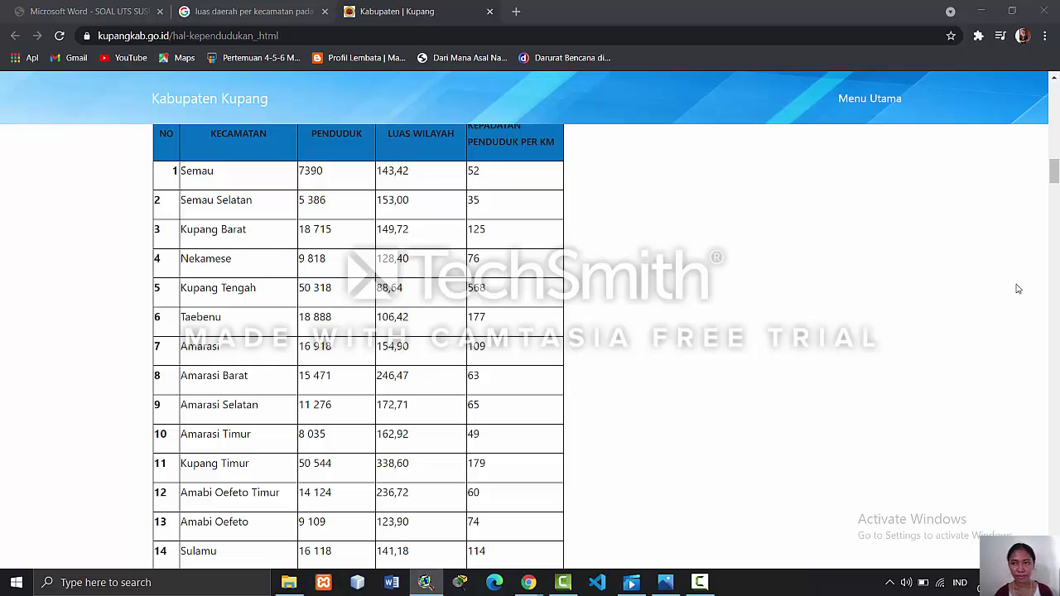
left_click_drag(1055, 175, 1057, 188)
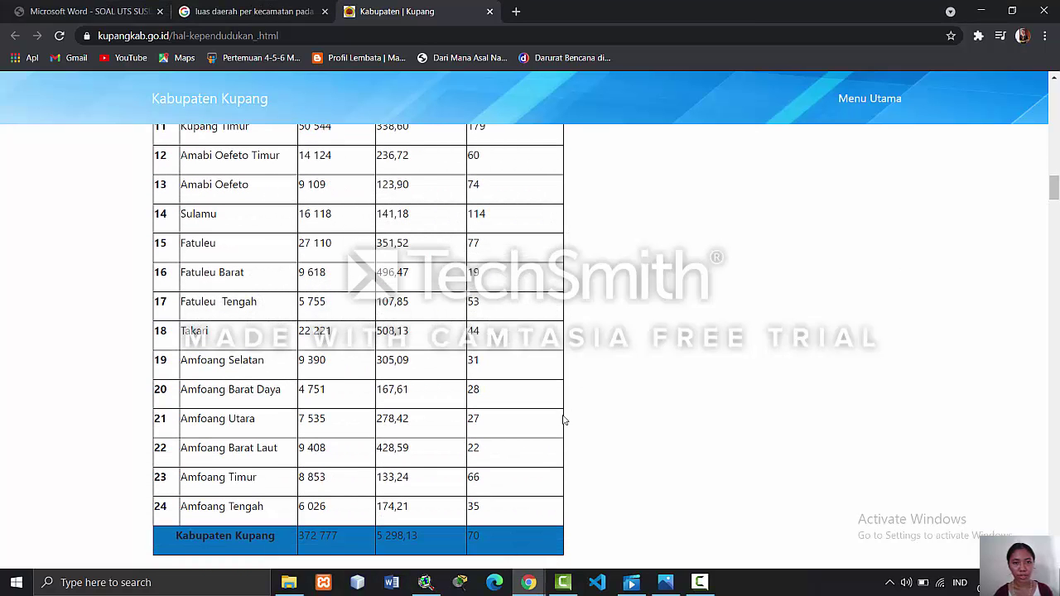
left_click(424, 585)
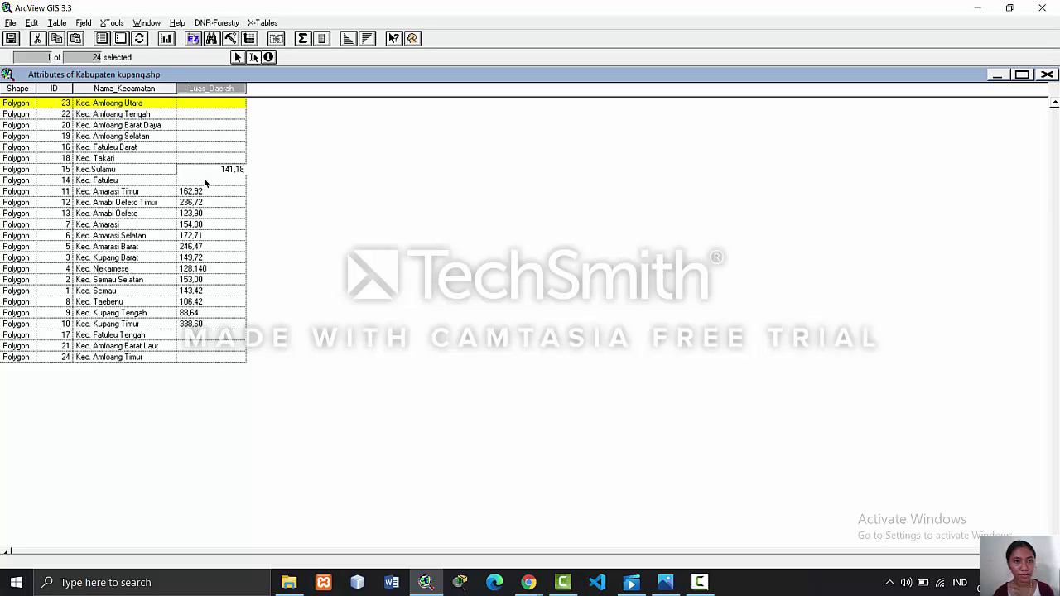
key("Return")
type("3")
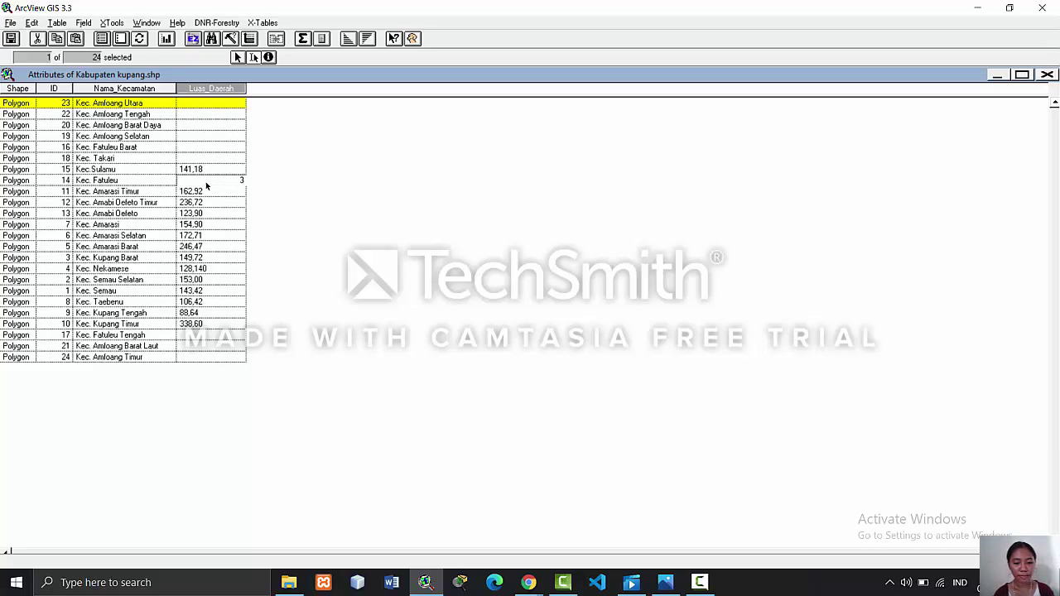
type("51,52")
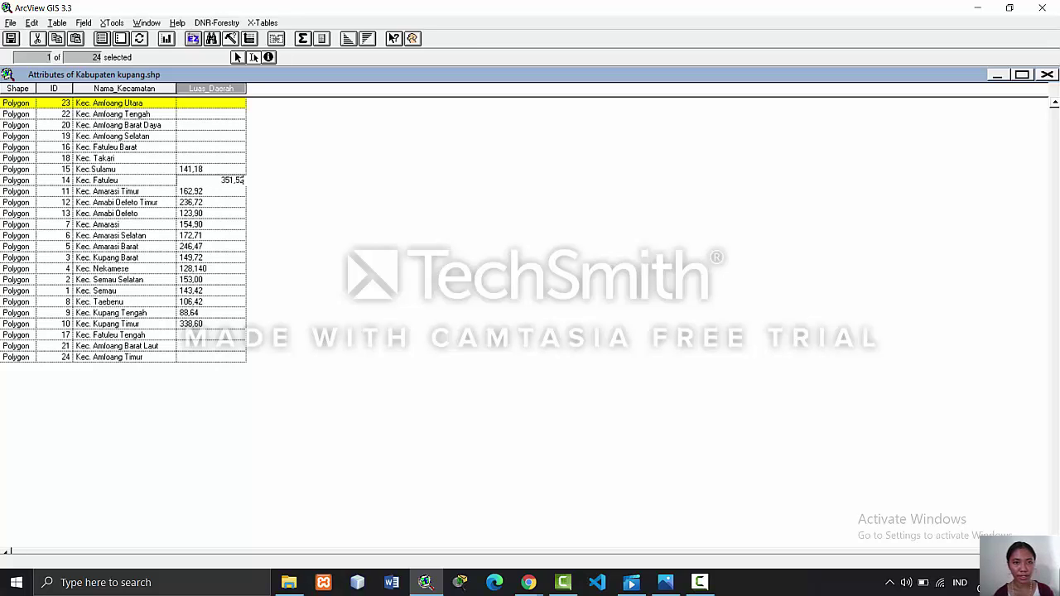
- Look up Fatuleu Barat's area on the web page and enter 496.97 as the Luas_Daerah of Kec. Fatuleu Barat
left_click(426, 583)
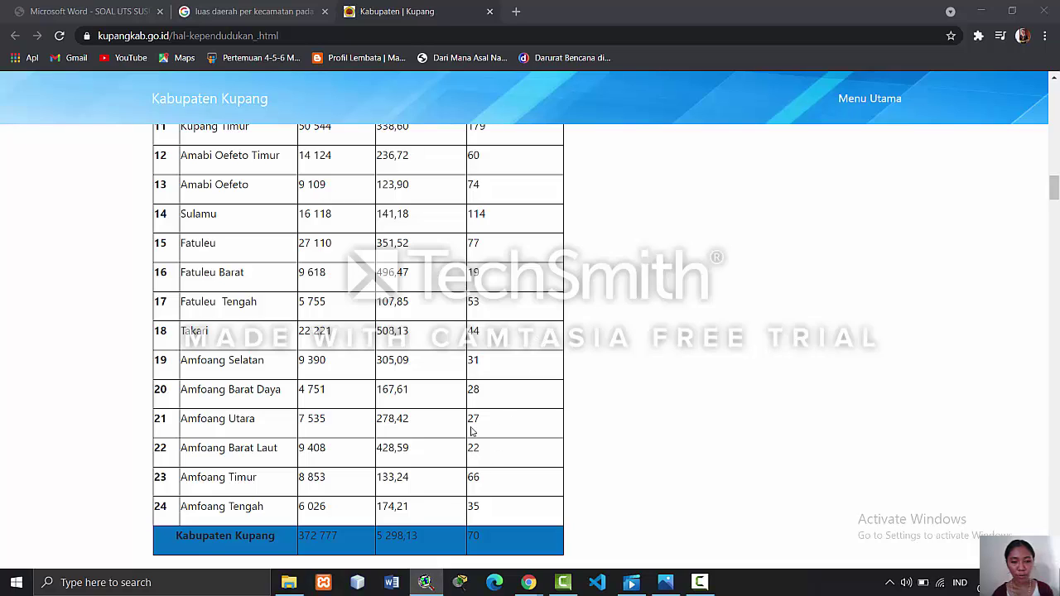
left_click(426, 584)
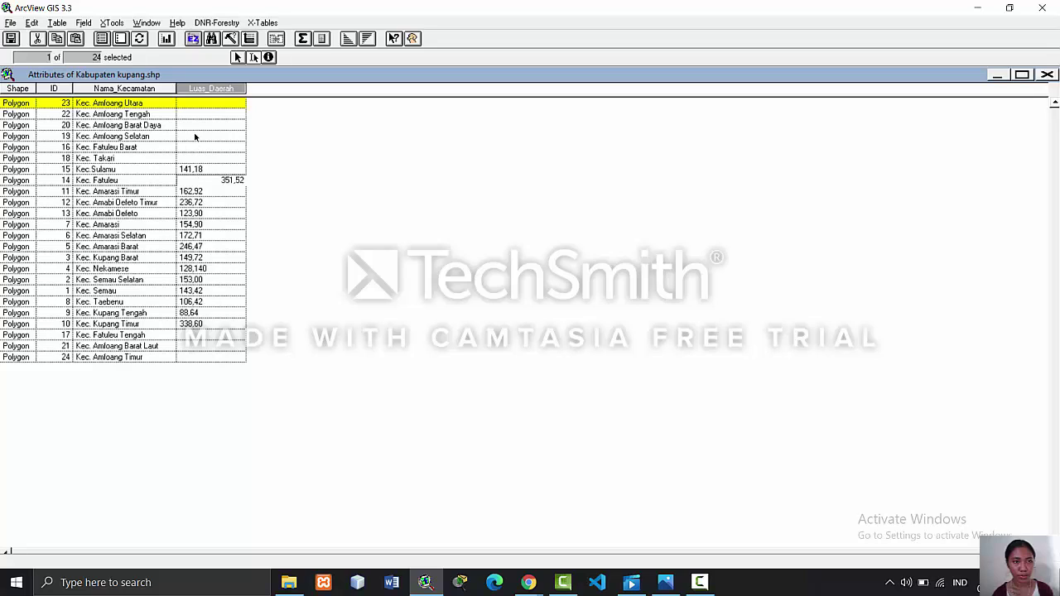
left_click(193, 148)
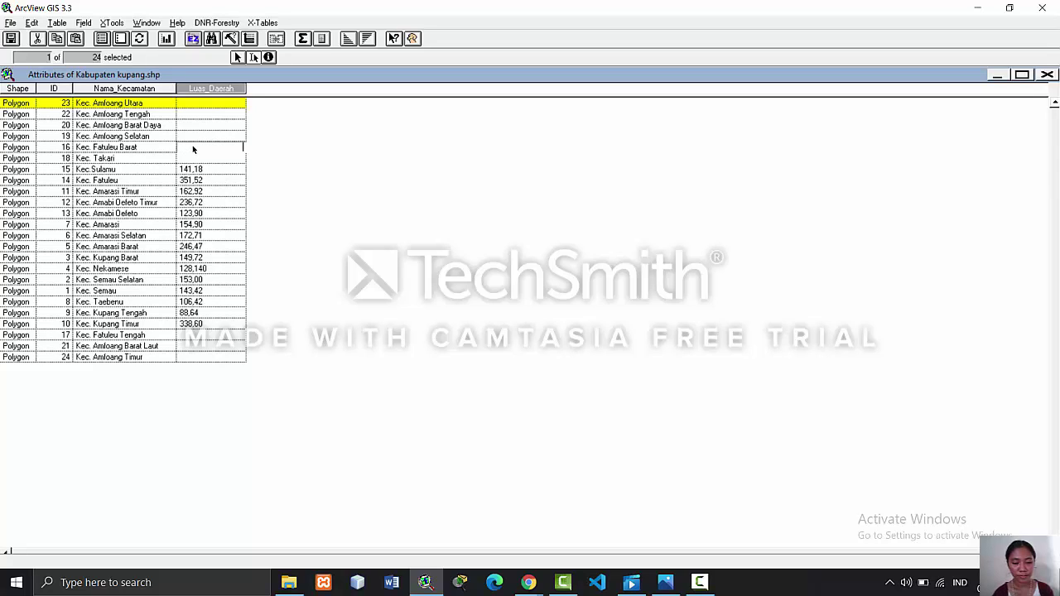
type("45")
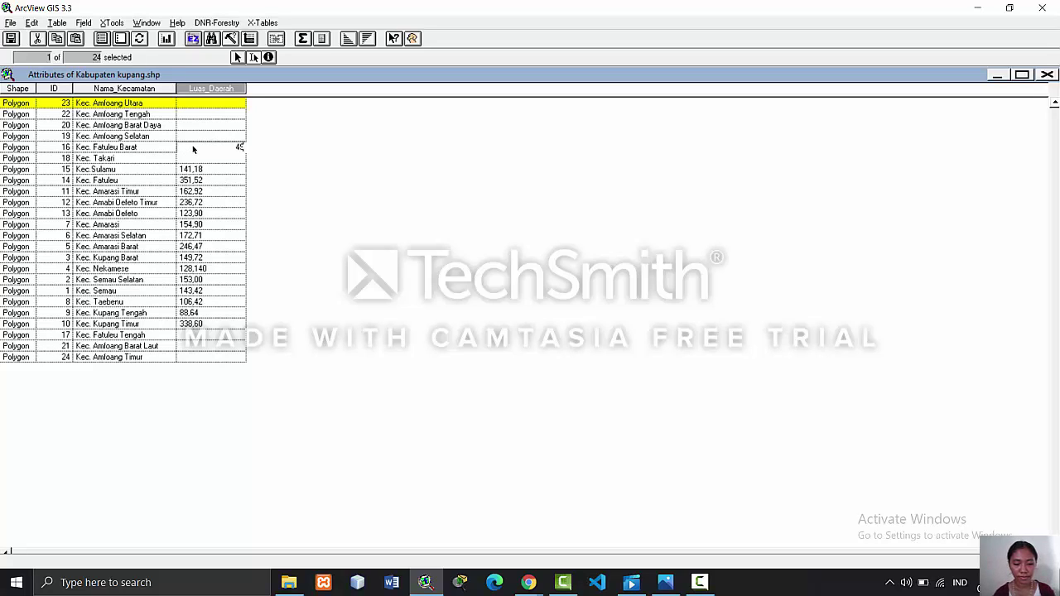
type("6.7")
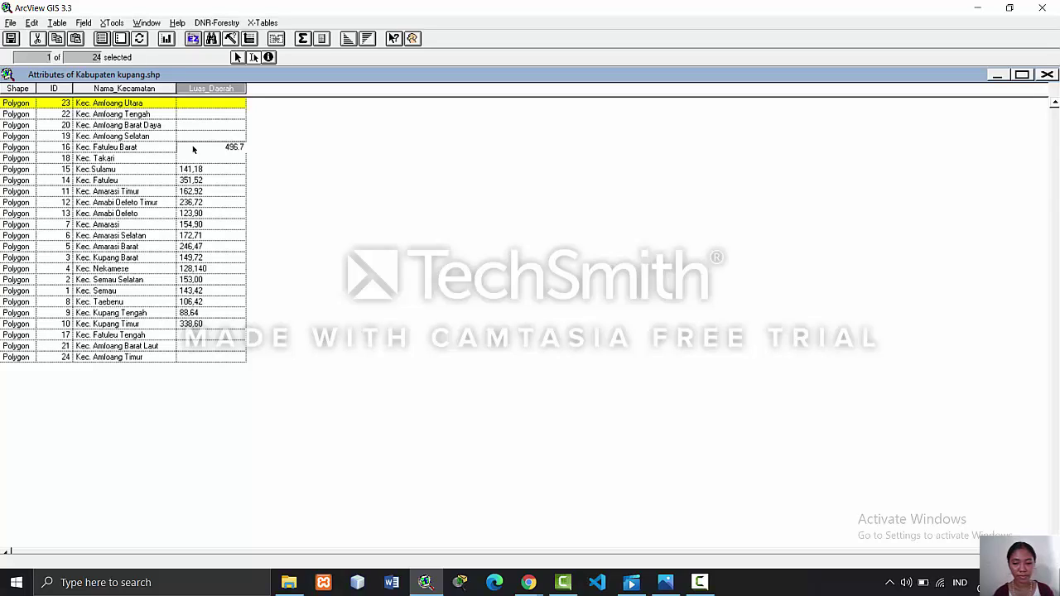
key("BackSpace")
type("97")
- Recheck Fatuleu Barat's area on the web page and correct the Luas_Daerah of Kec. Fatuleu Barat to 496.47
left_click(424, 582)
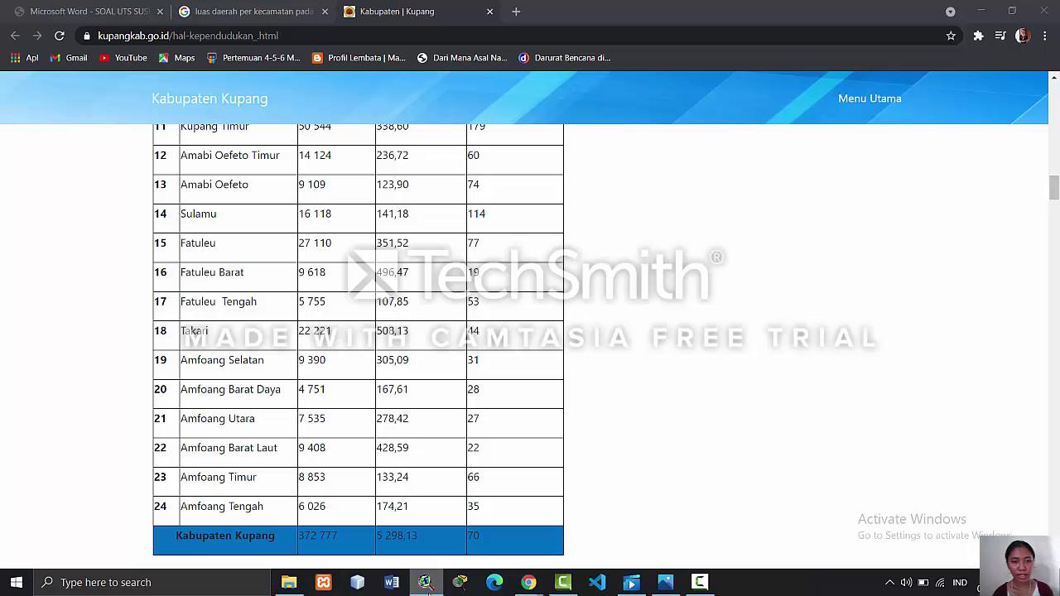
left_click(425, 583)
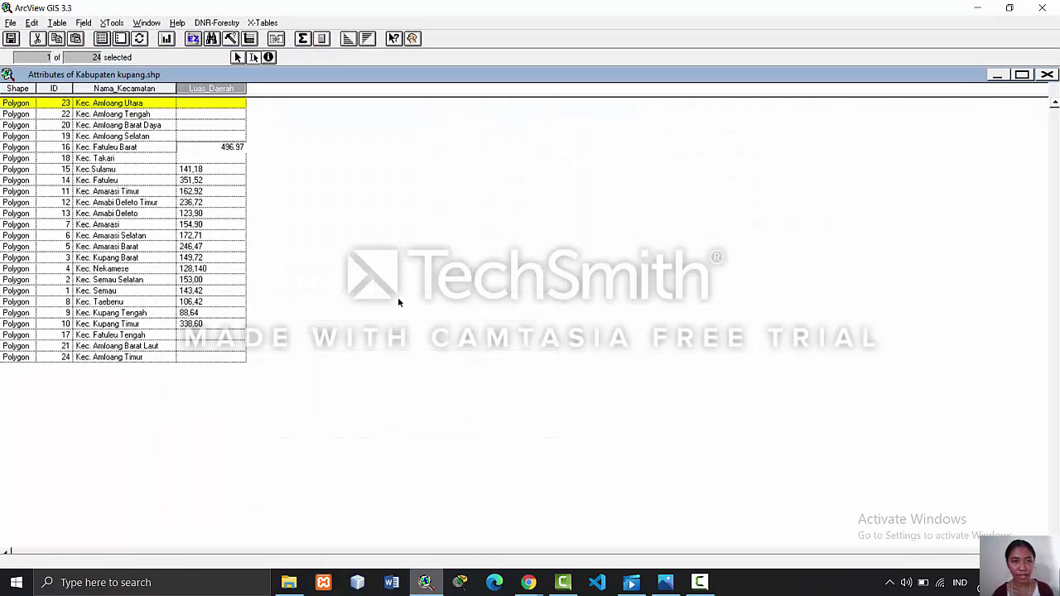
key("alt+Tab")
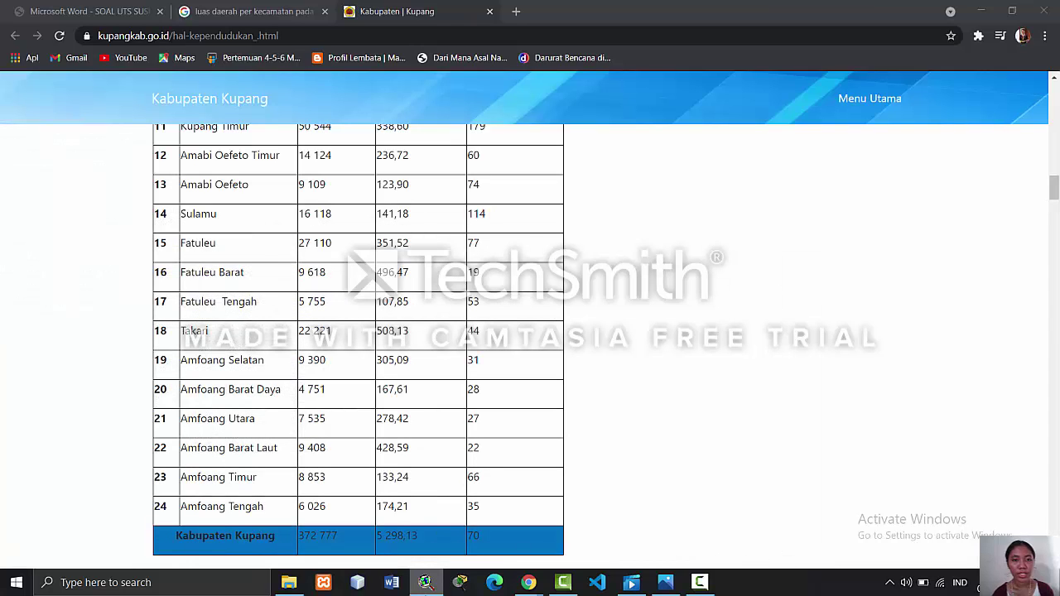
key("alt+Tab")
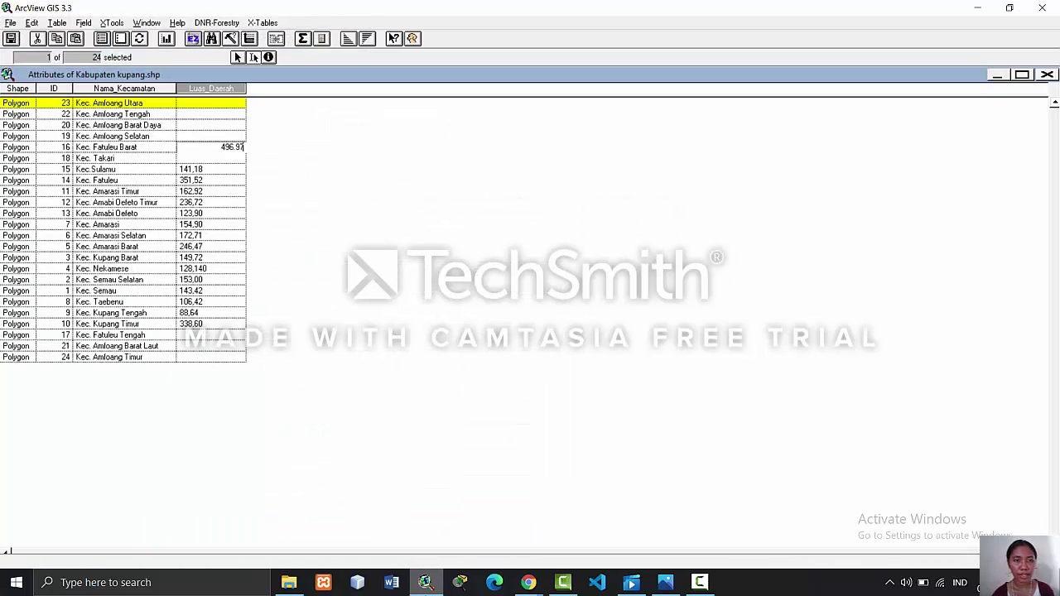
left_click(252, 58)
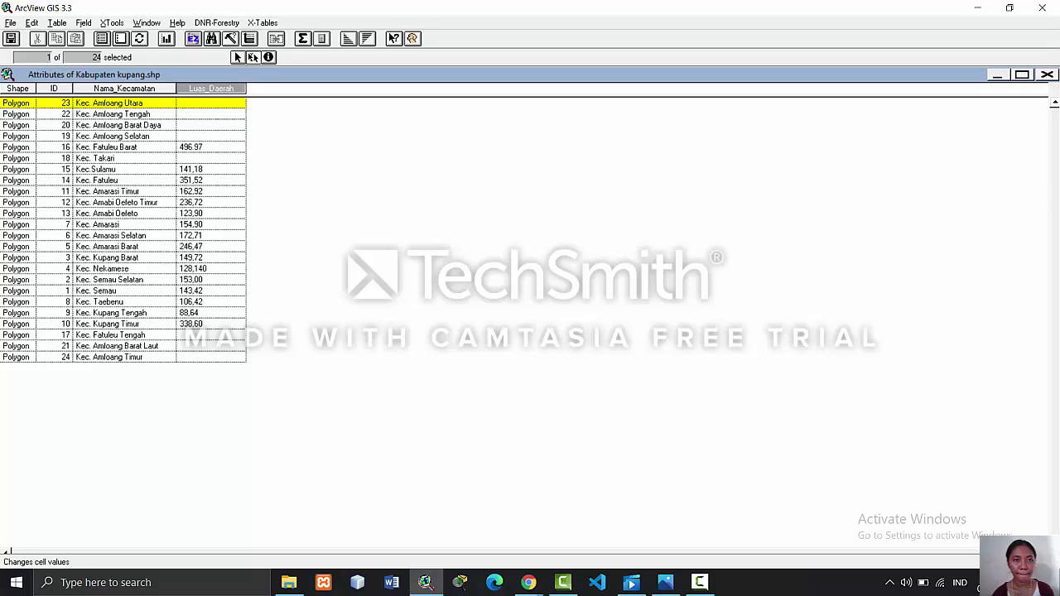
left_click(223, 149)
left_click(223, 152)
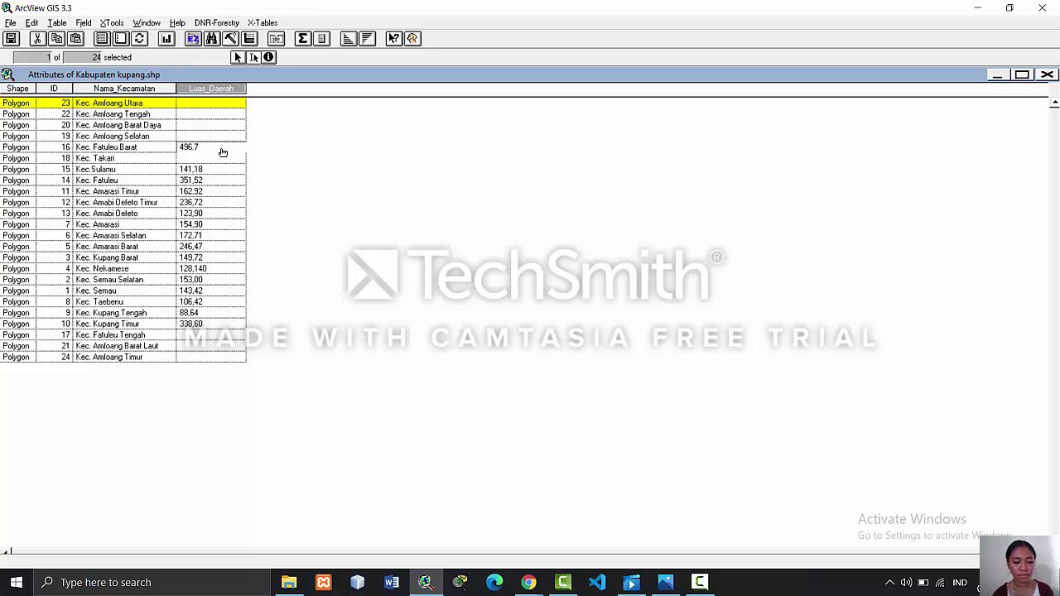
type("4")
- Look up Fatuleu Tengah's area on the web page and enter 107,85 as the Luas_Daerah of Kec. Fatuleu Tengah
left_click(421, 583)
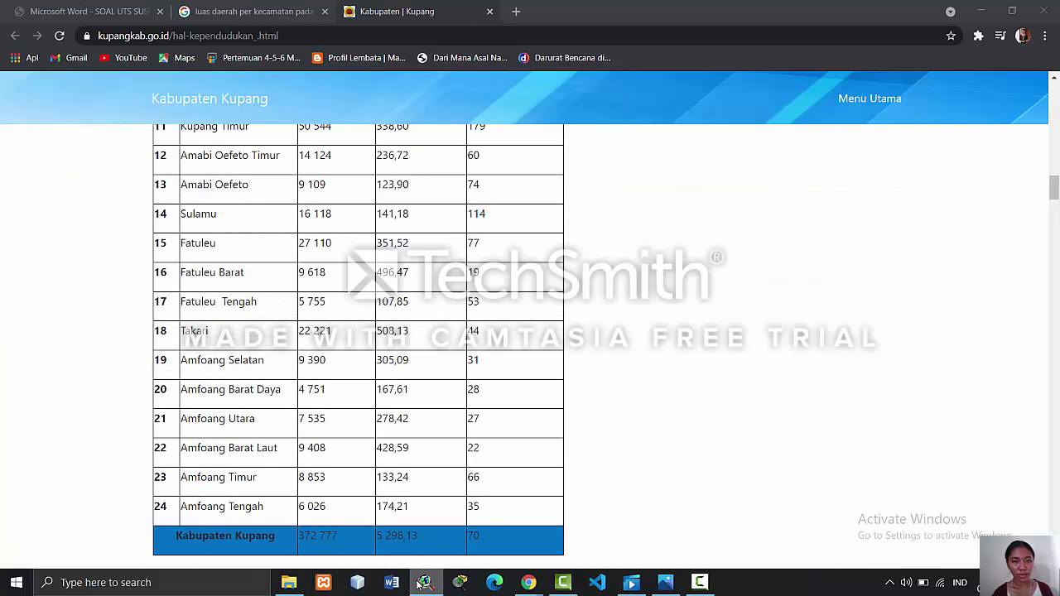
left_click(422, 583)
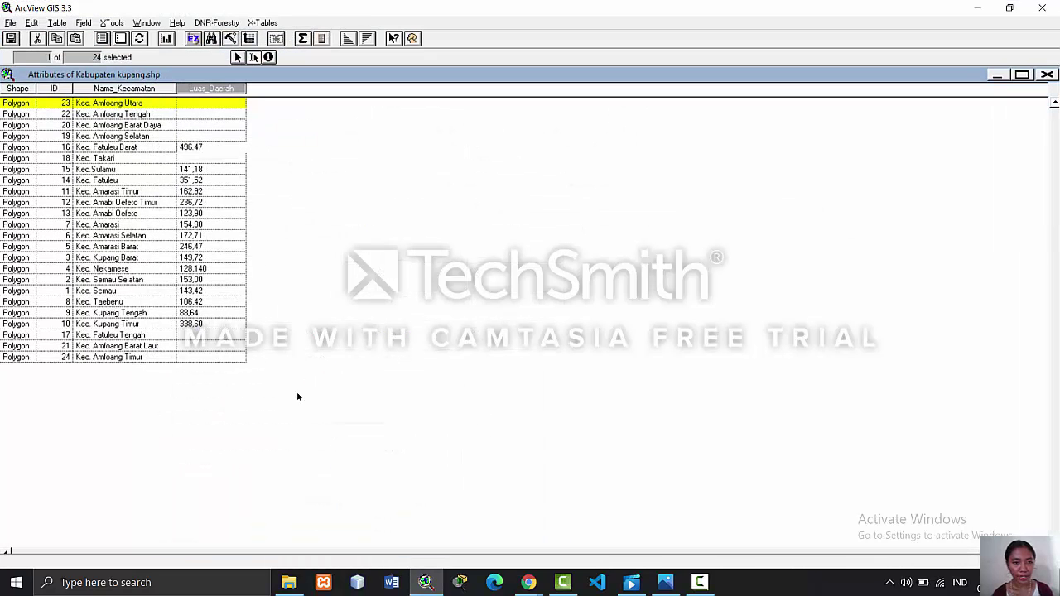
left_click(221, 336)
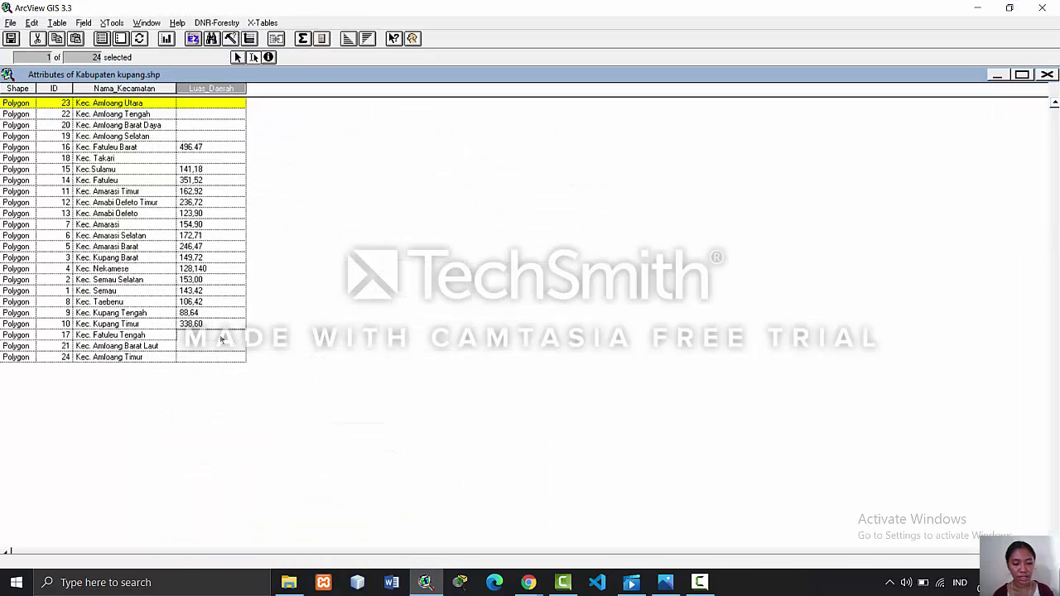
type("107")
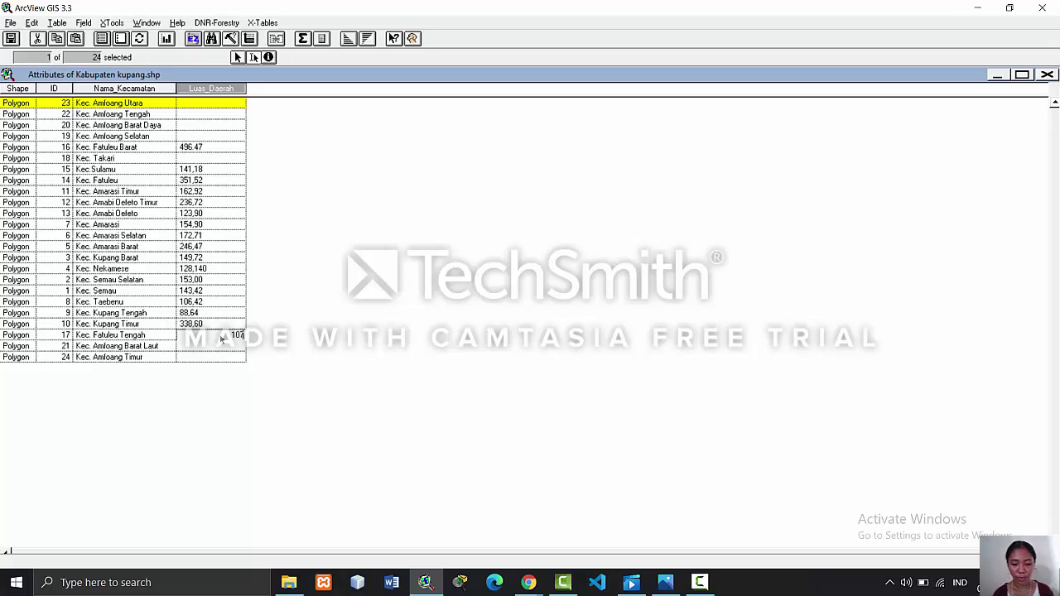
type(",85")
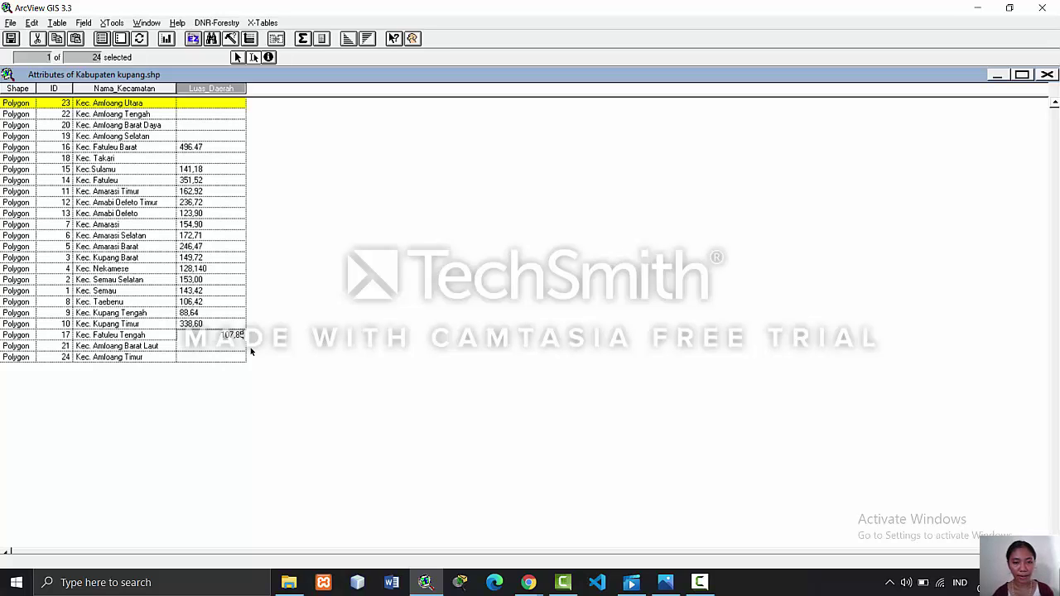
- Look up Takari's area on the web page and enter 508,13 as the Luas_Daerah of Kec. Takari
left_click(425, 582)
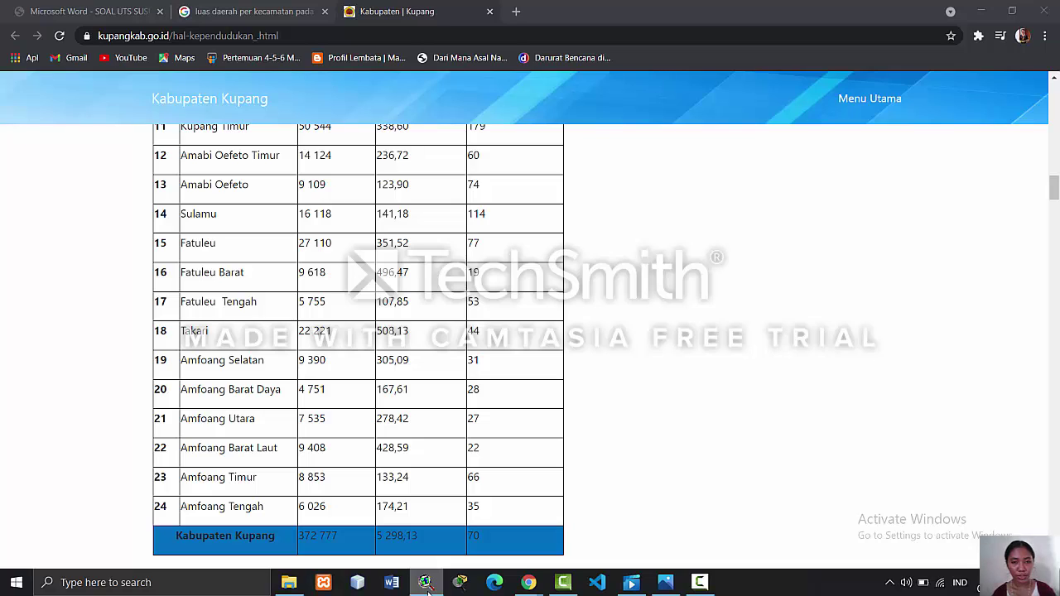
left_click(425, 582)
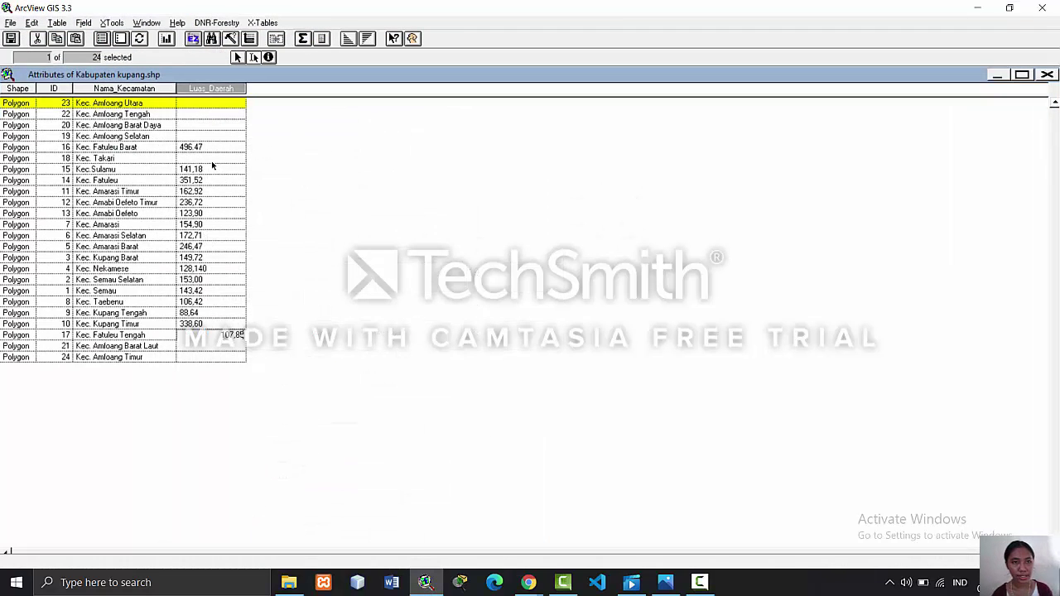
left_click(212, 158)
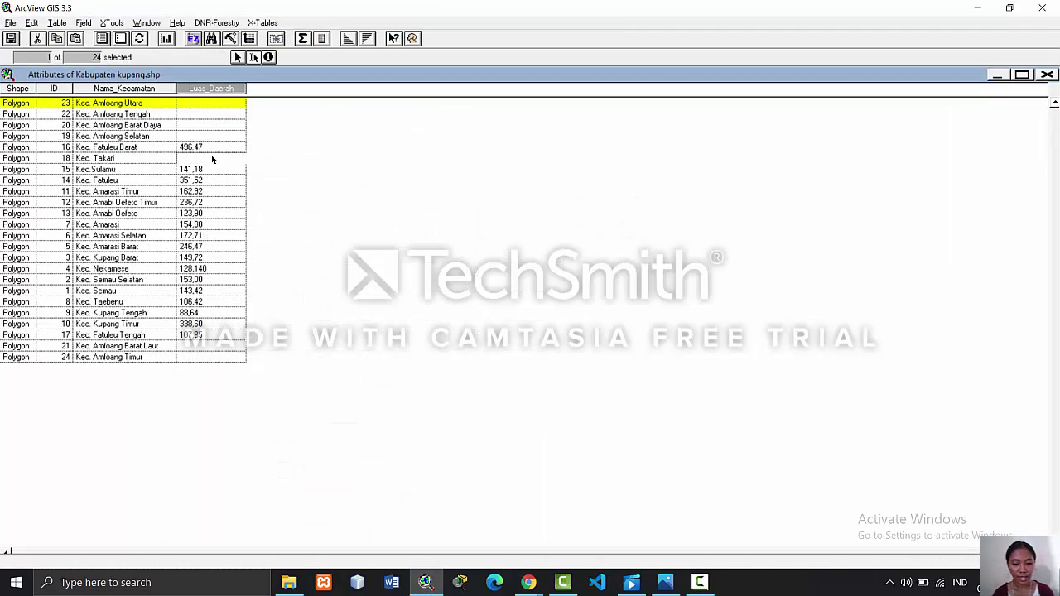
type("50")
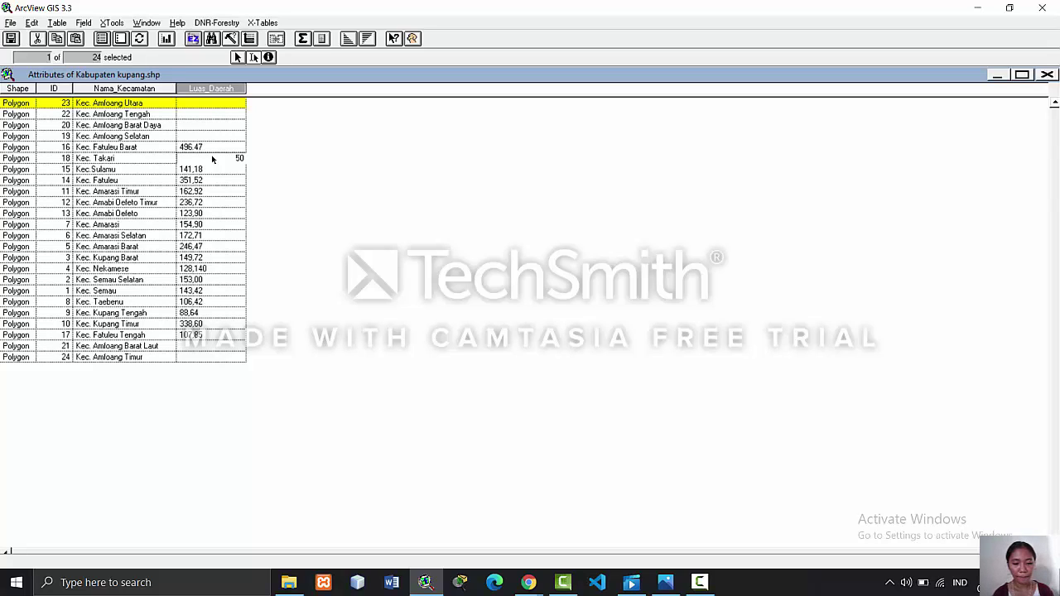
type("6,13")
- Look up Amfoang Selatan's area on the web page and enter 305,09 as the Luas_Daerah of Kec. Amfoang Selatan
left_click(424, 582)
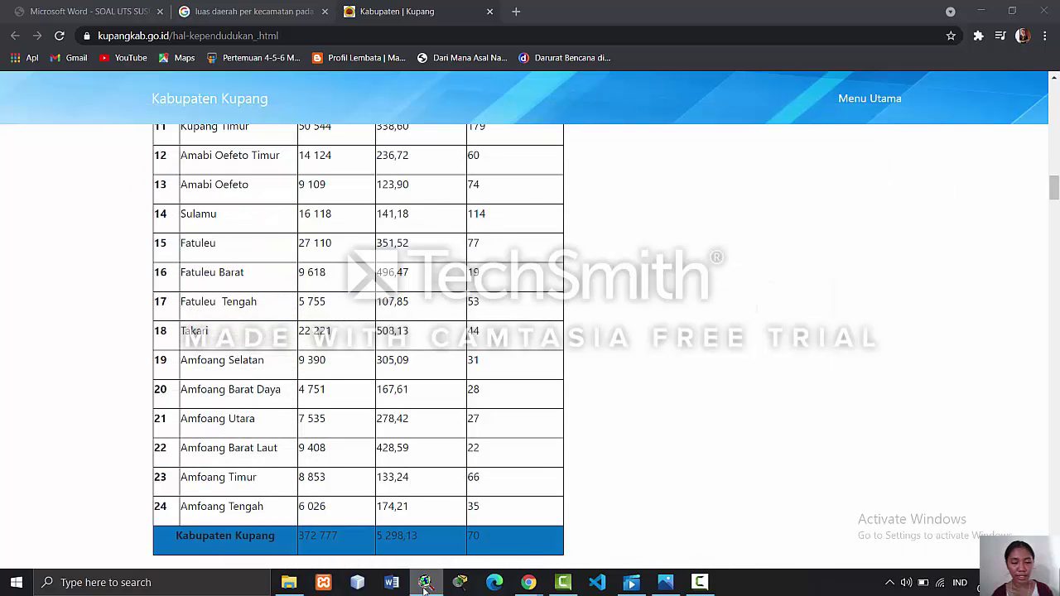
left_click(424, 586)
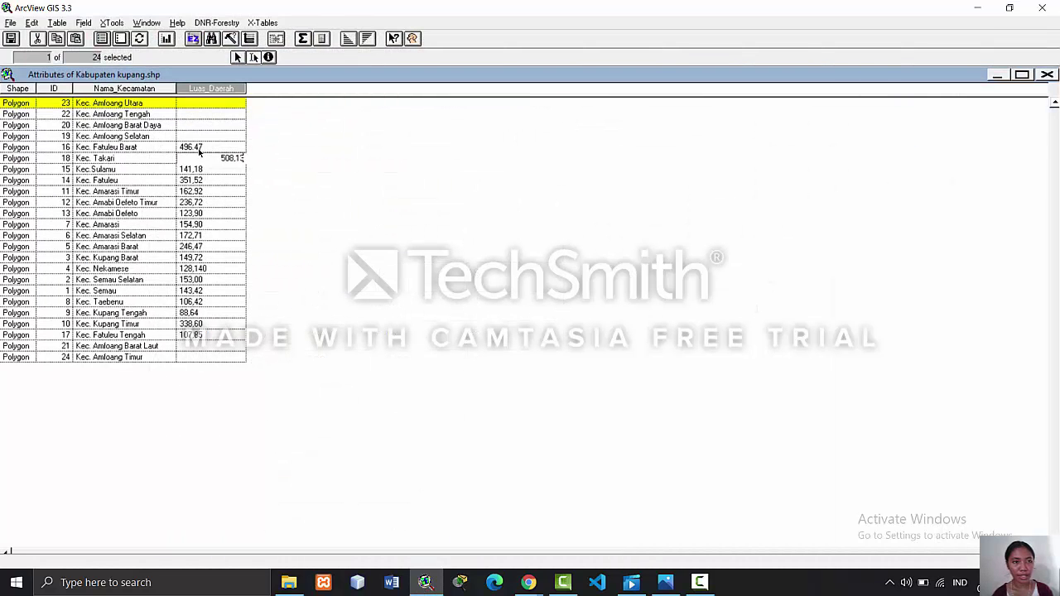
left_click(207, 137)
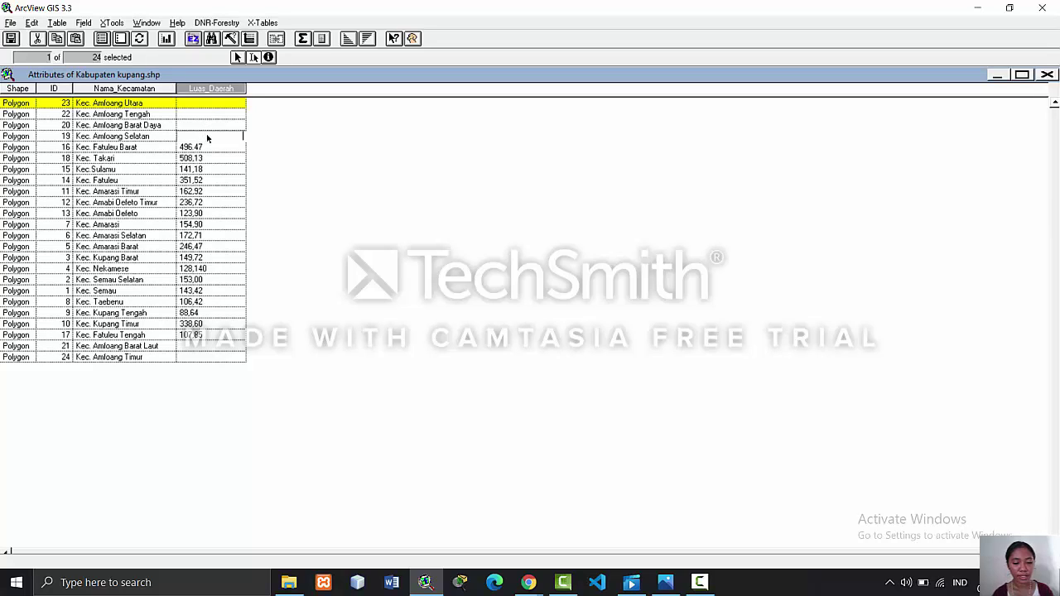
type("305")
type(".0")
type("9")
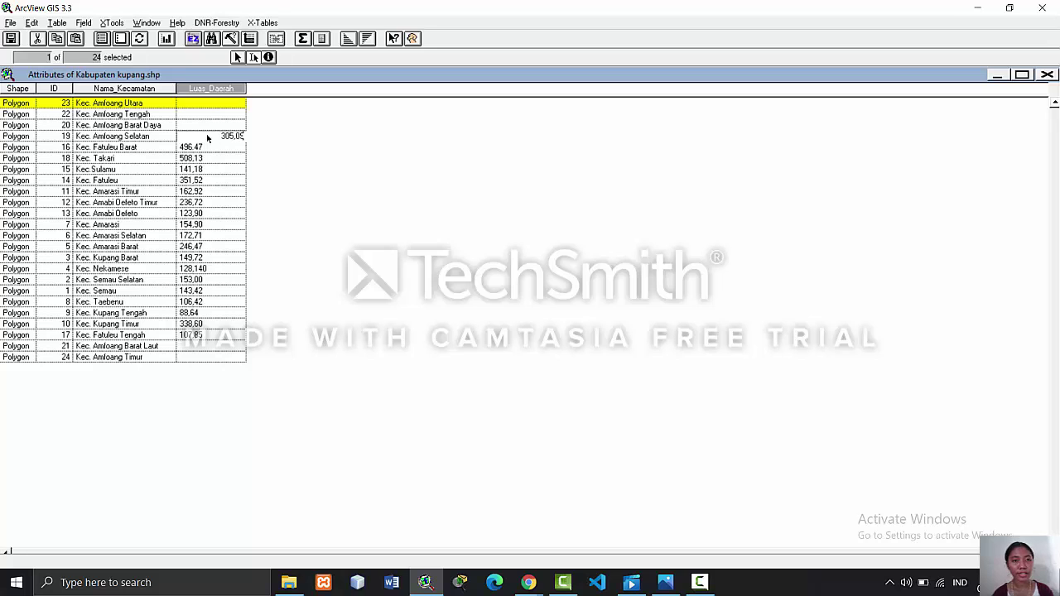
- Look up Amfoang Barat Daya's area on the web page and enter 167,61 as the Luas_Daerah of Kec. Amfoang Barat Daya
left_click(426, 584)
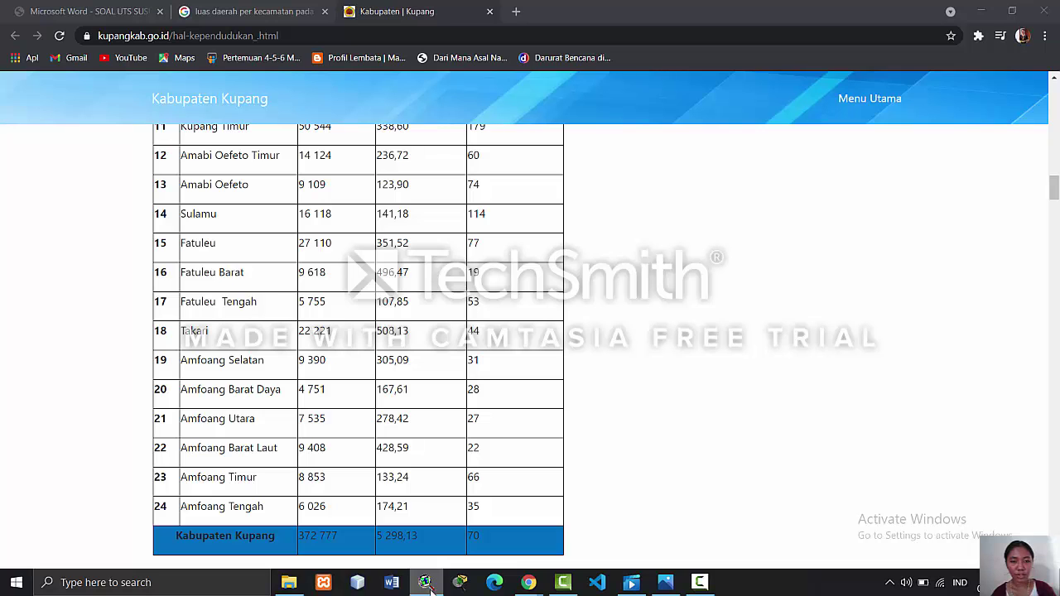
left_click(426, 583)
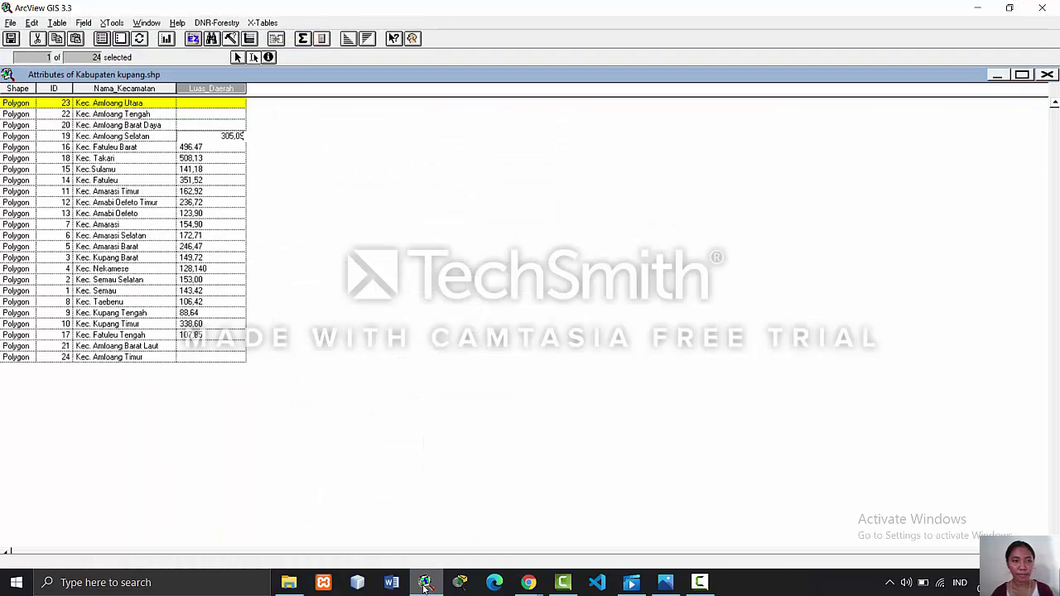
left_click(189, 126)
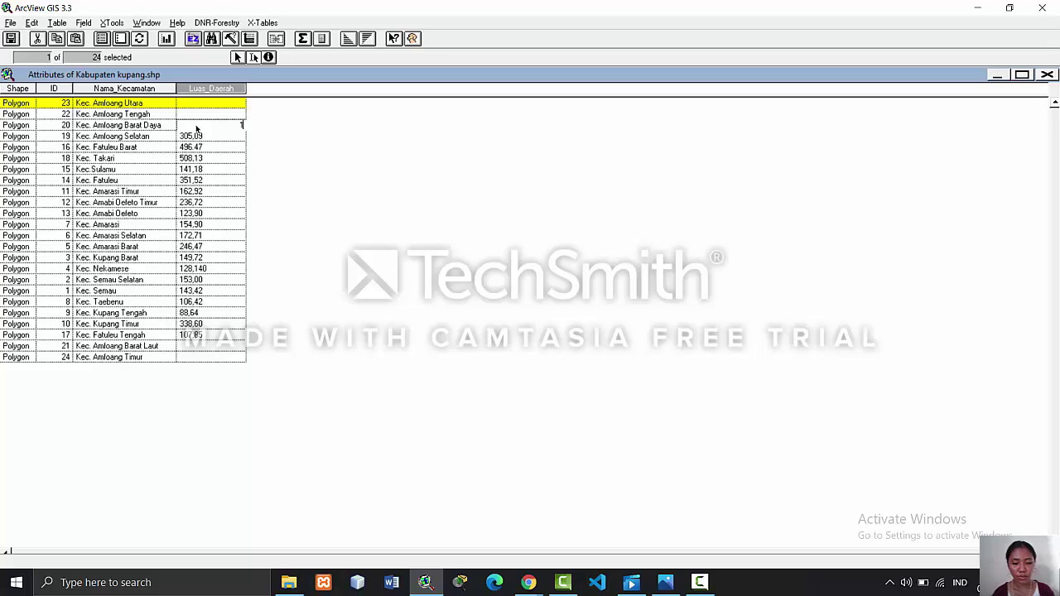
type("167,61")
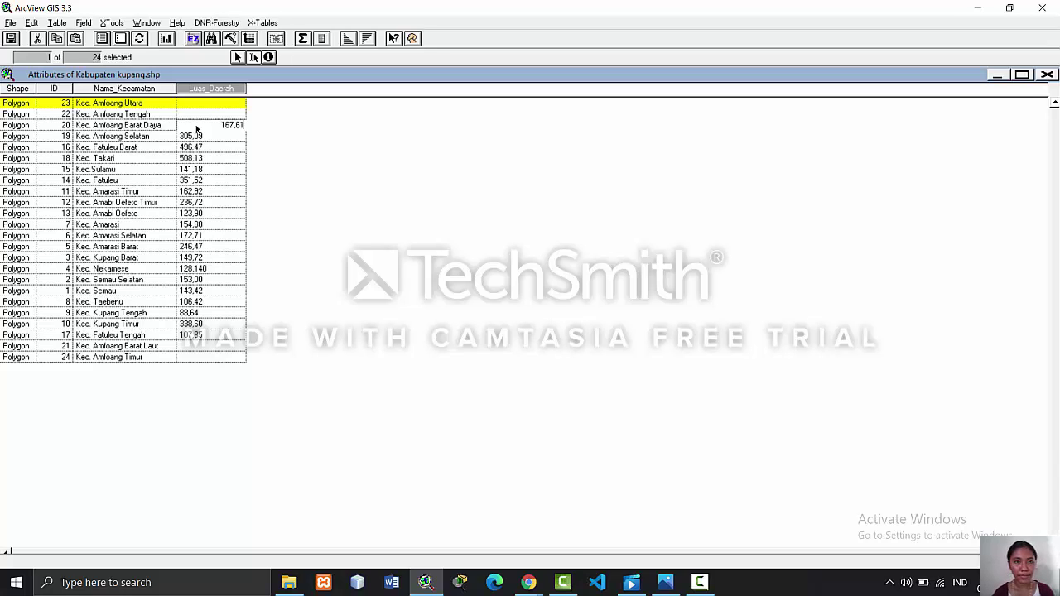
- Look up Amfoang Utara's area on the web page and enter 278,42 as the Luas_Daerah of Kec. Amfoang Utara
left_click(427, 583)
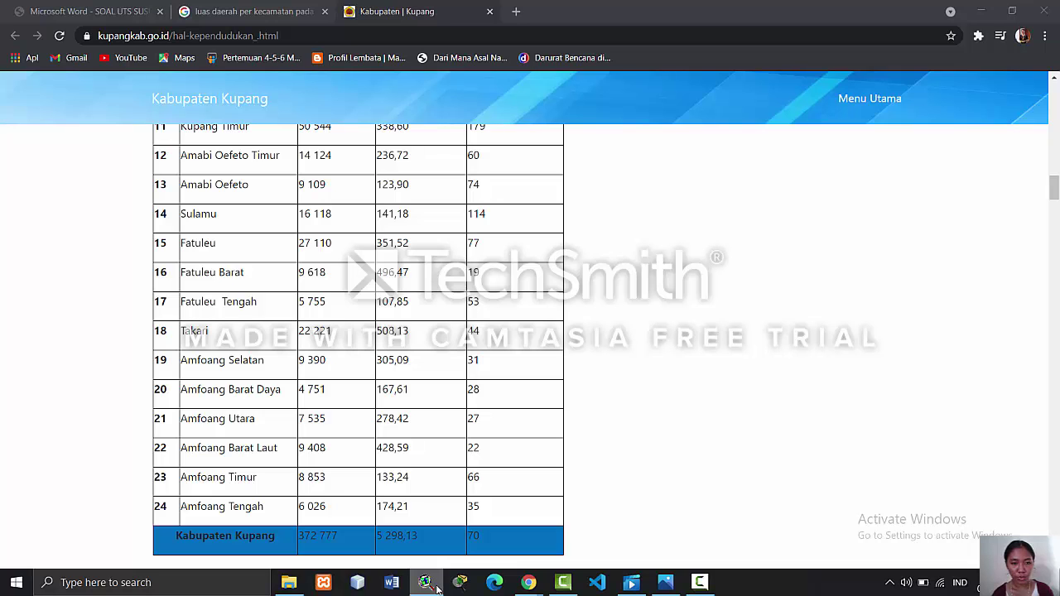
left_click(436, 588)
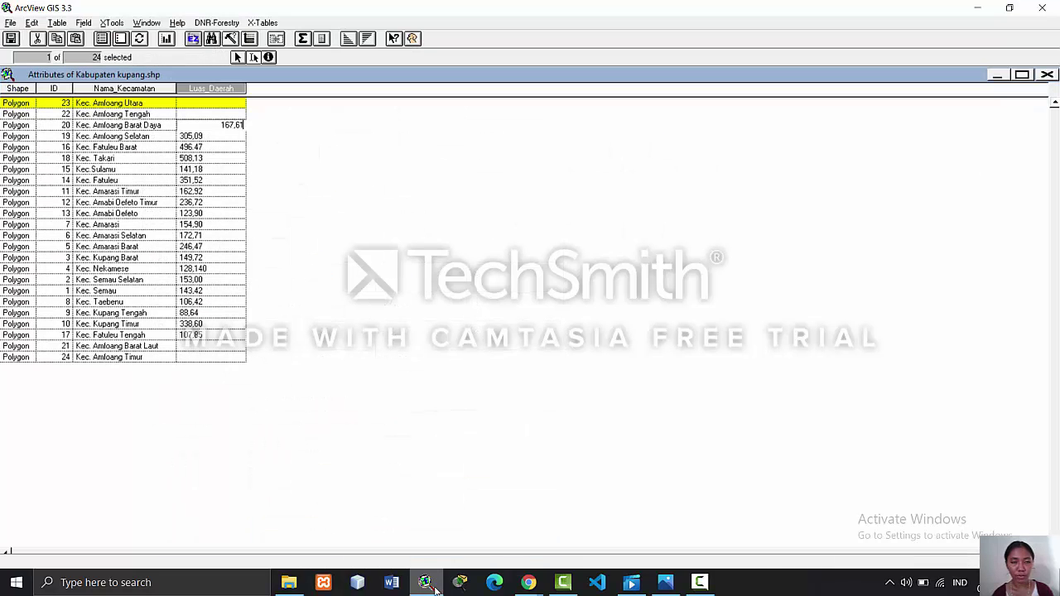
left_click(229, 105)
type("27")
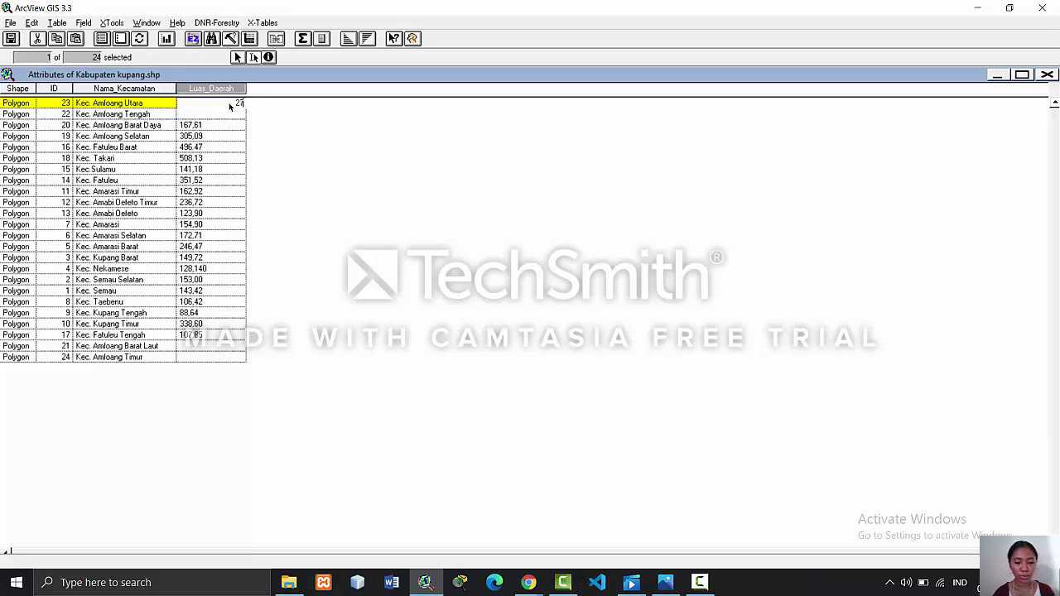
type("8,")
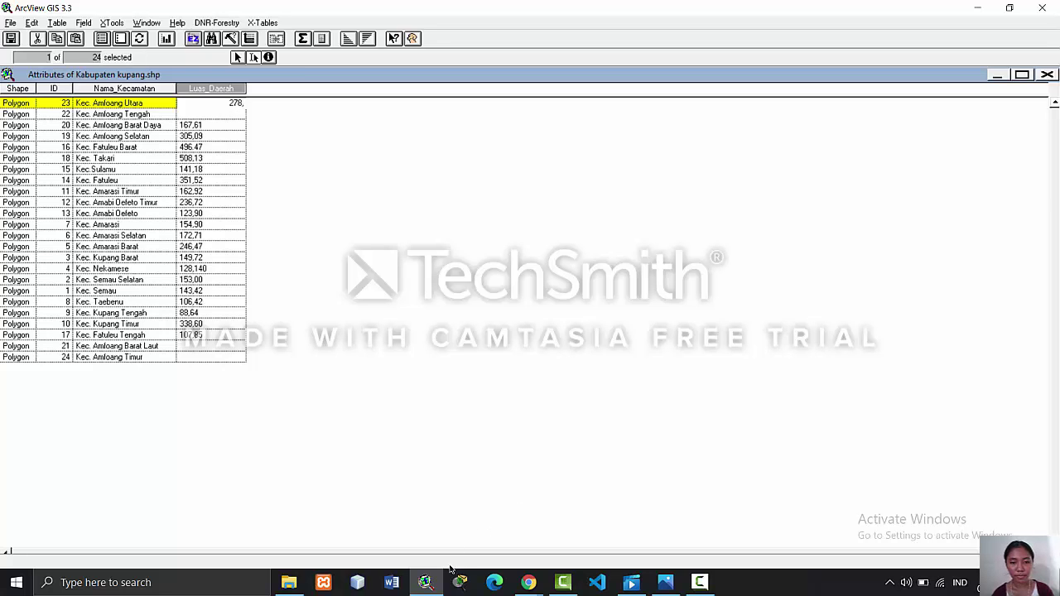
left_click(435, 584)
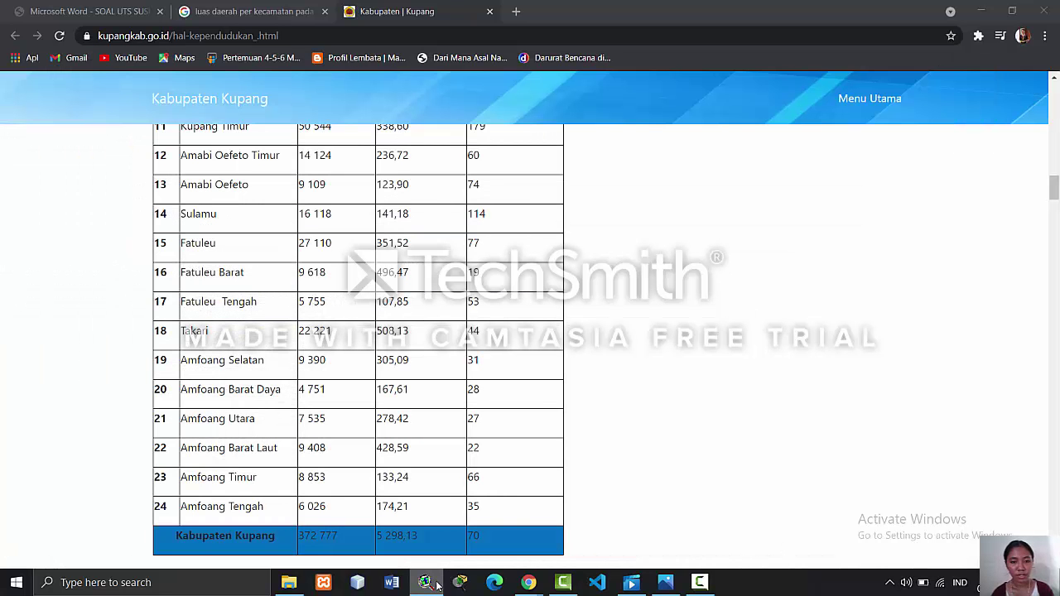
left_click(427, 584)
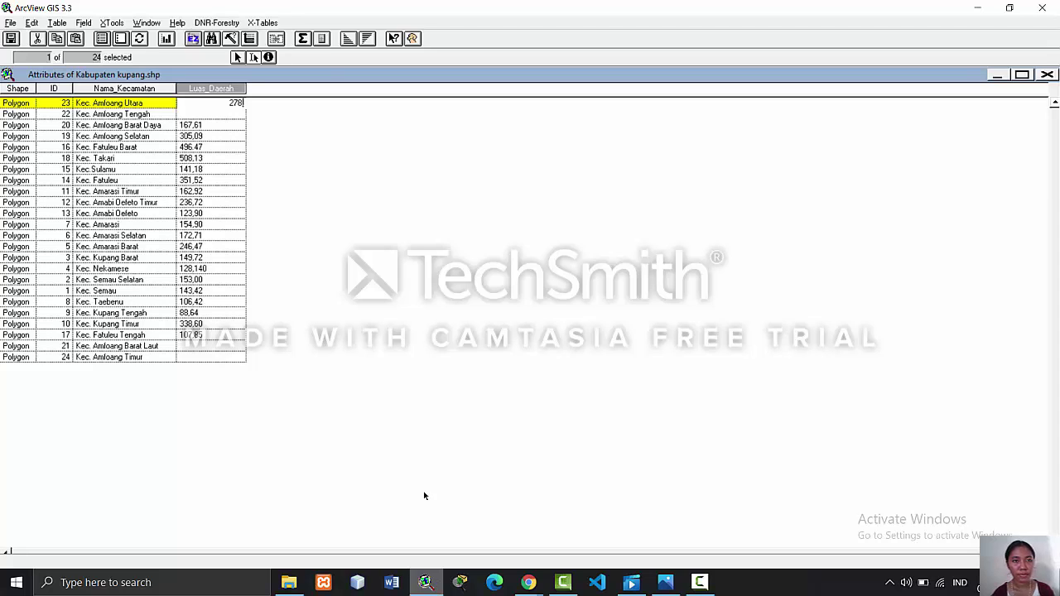
left_click(238, 57)
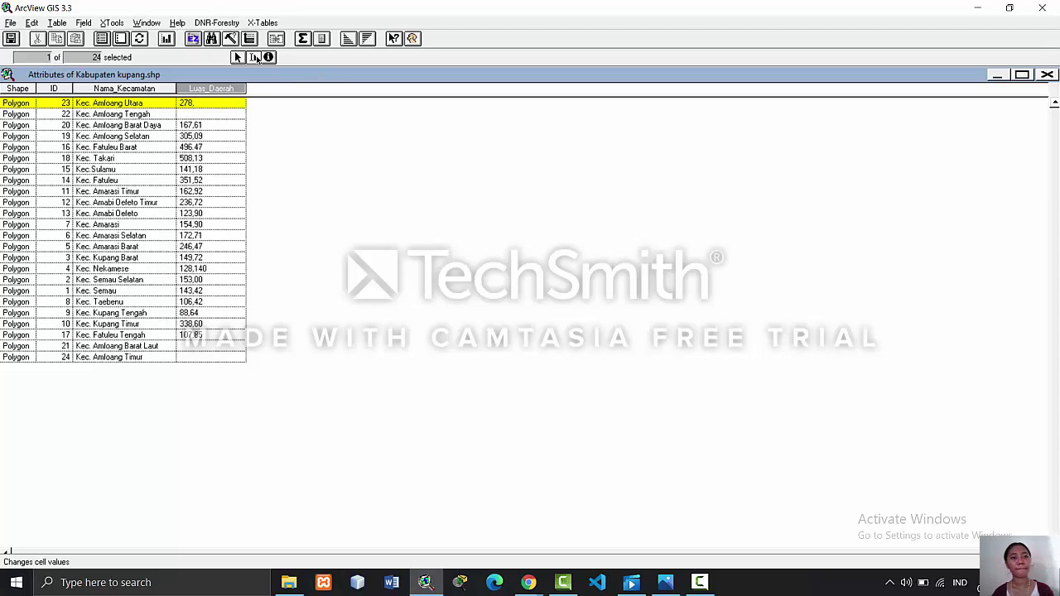
left_click(253, 57)
left_click(229, 103)
key("End")
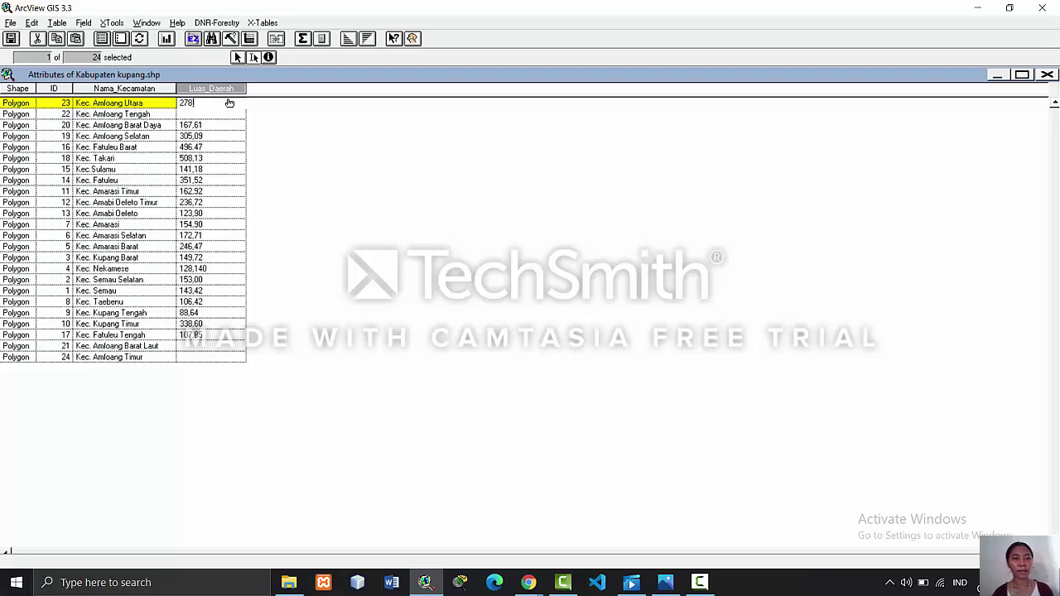
type(",42")
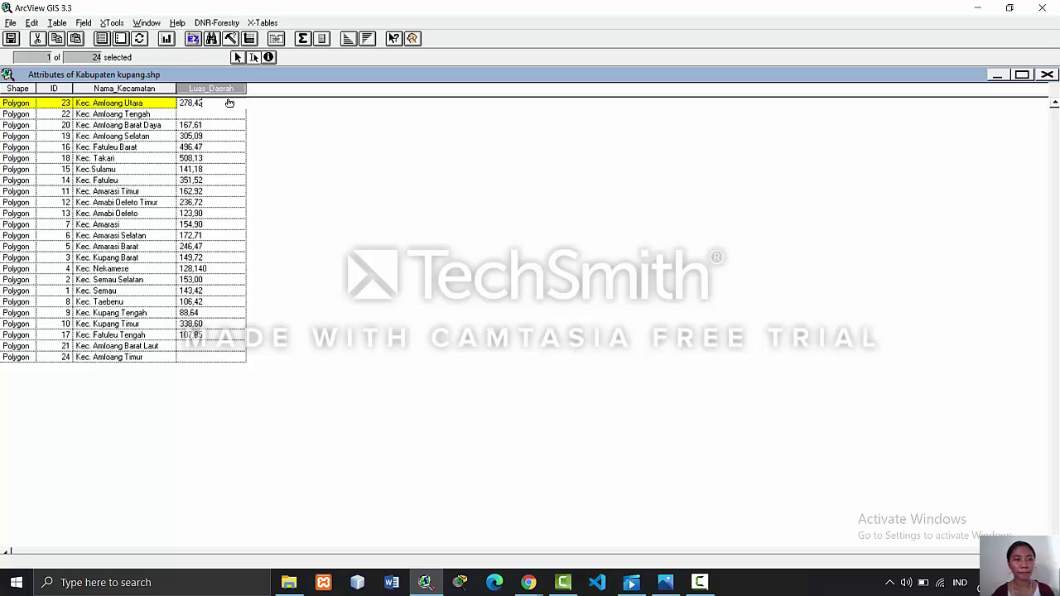
- Look up Amfoang Barat Laut's area on the web page and enter 428,59 as the Luas_Daerah of Kec. Amfoang Barat Laut
left_click(425, 582)
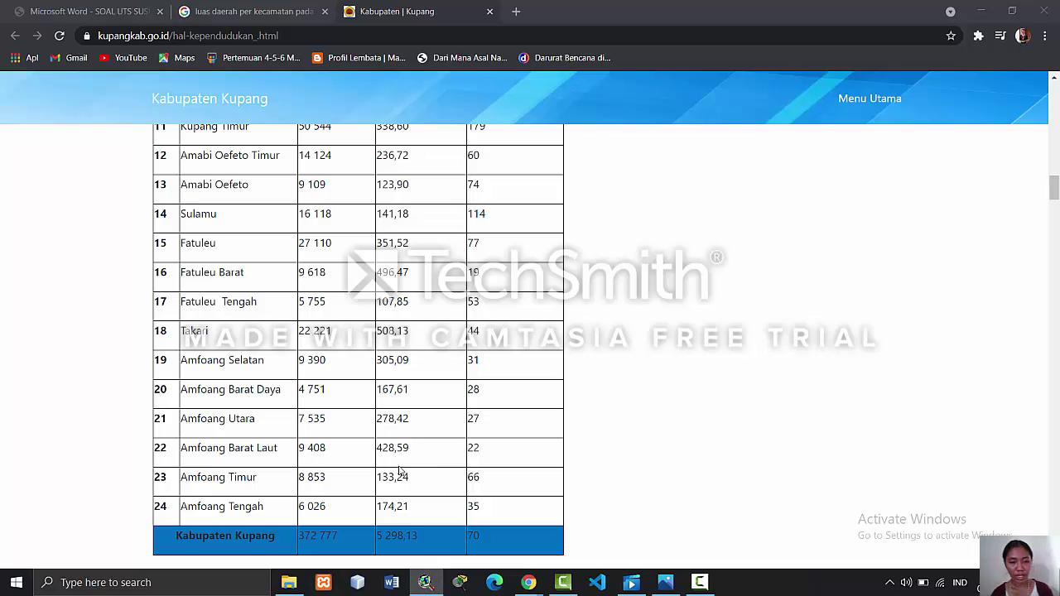
left_click(425, 582)
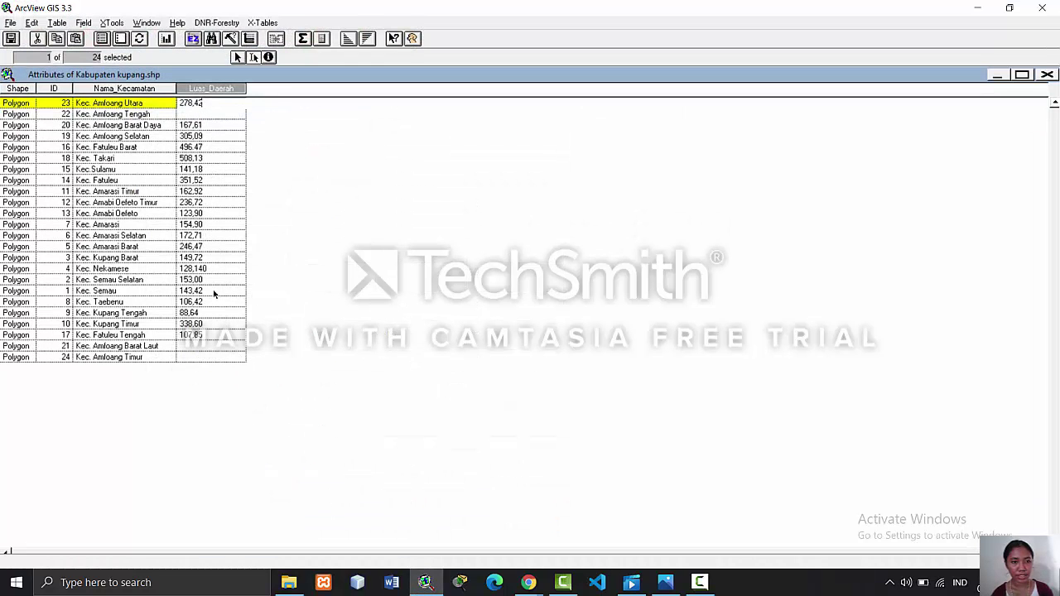
left_click(213, 348)
type("4")
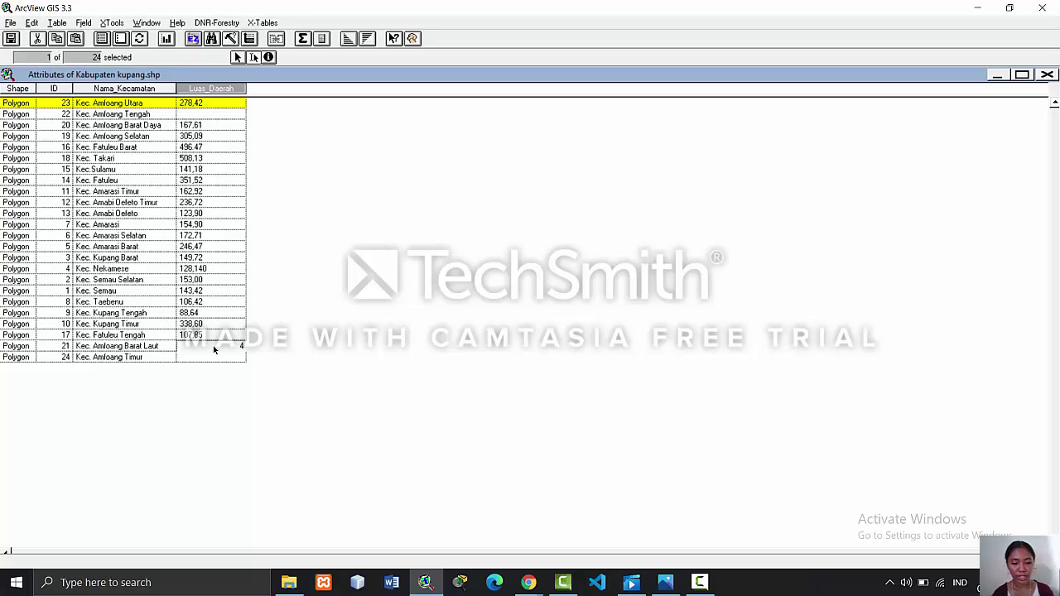
type("28")
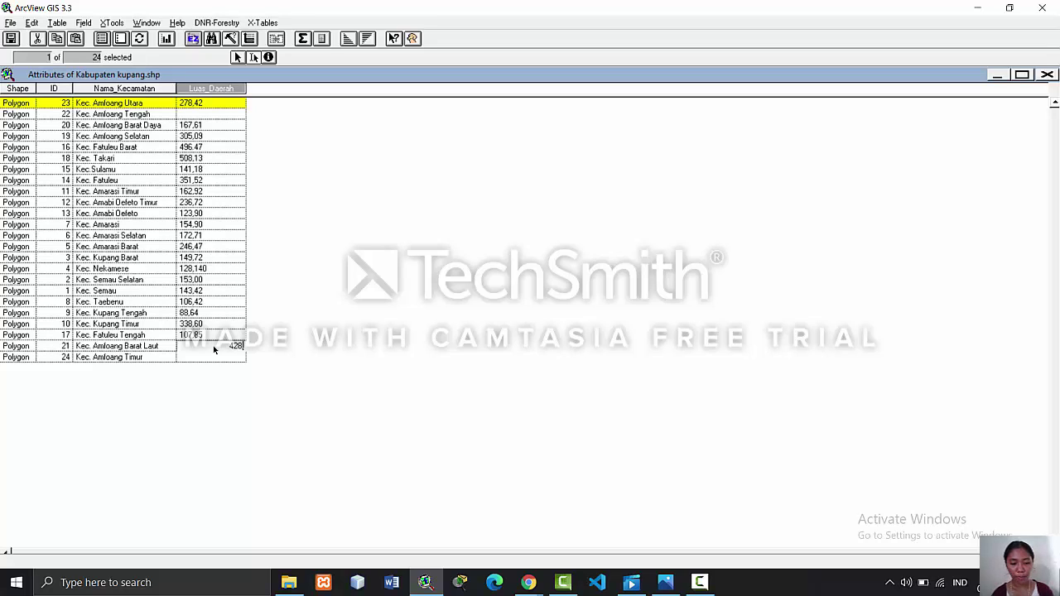
type(",59")
- Look up Amfoang Timur's area on the web page and enter 133,24 as the Luas_Daerah of Kec. Amfoang Timur
left_click(425, 585)
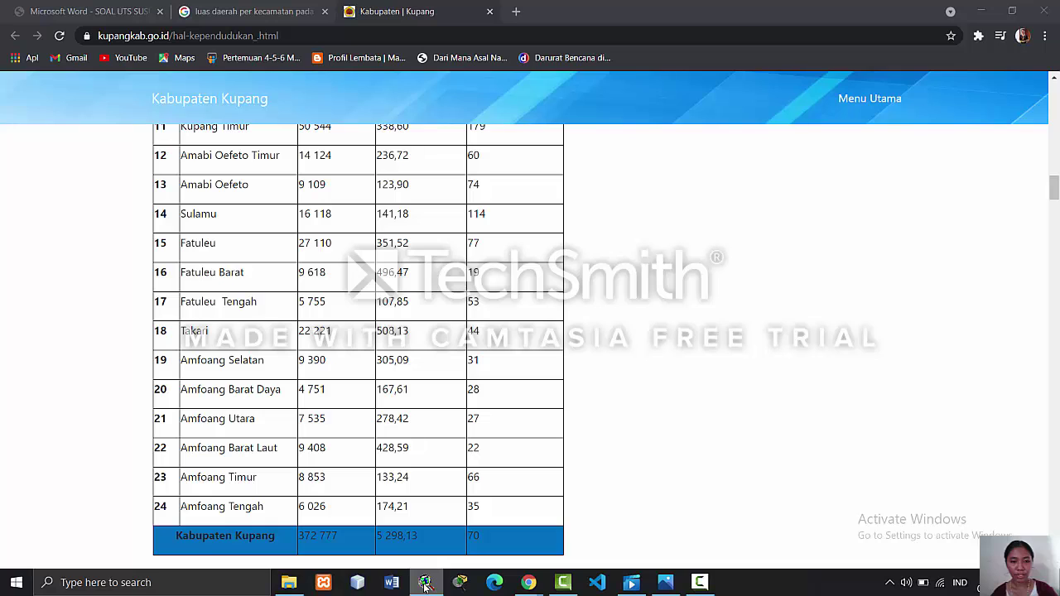
left_click(425, 585)
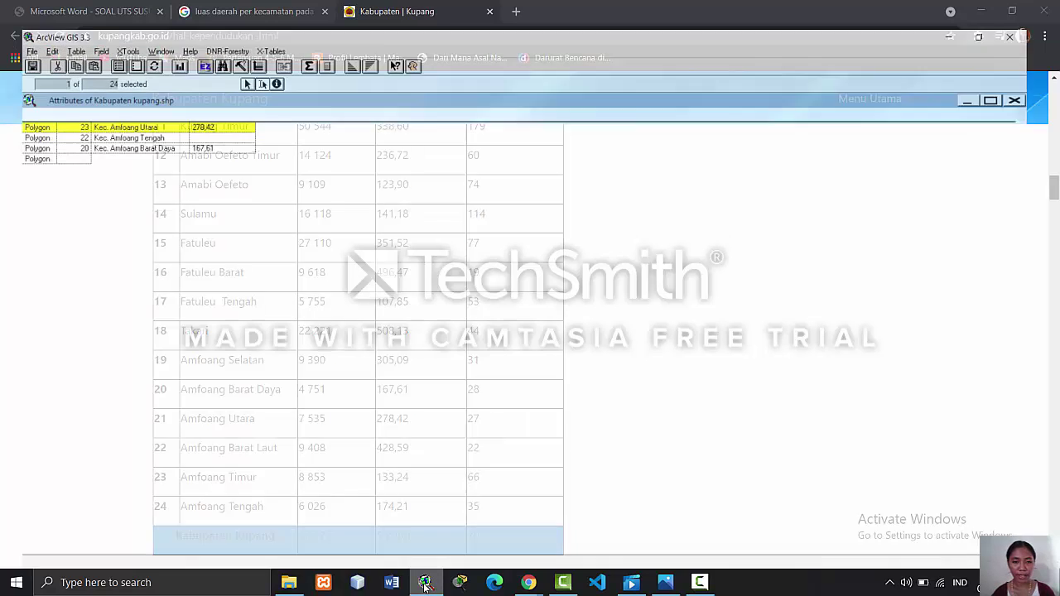
left_click(229, 358)
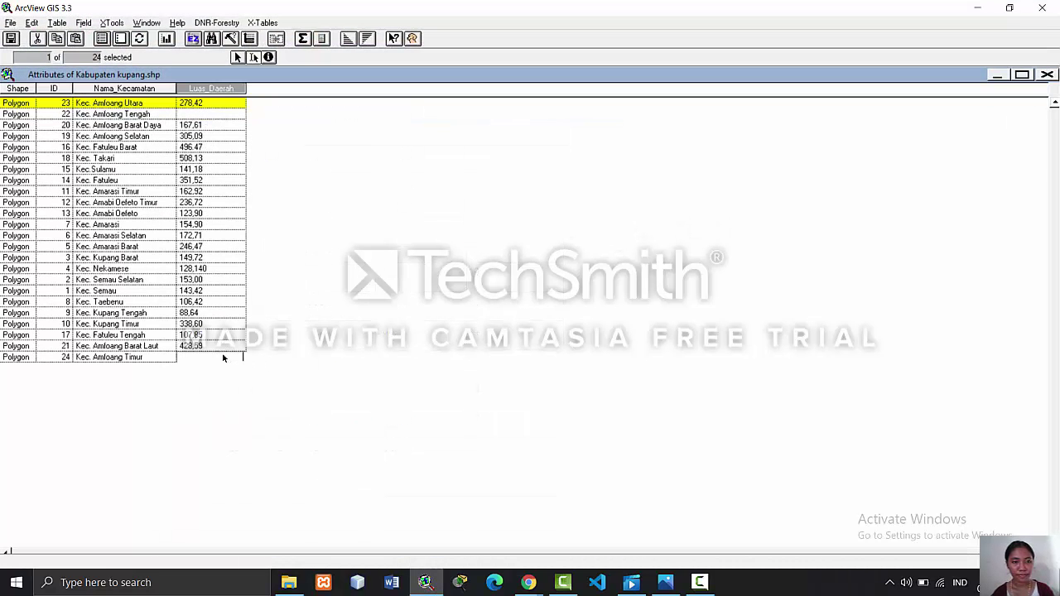
type("133,24")
- Check Amfoang Tengah's area on the web page, enter 172,21 as the Luas_Daerah of Kec. Amfoang Tengah and leave cell editing
left_click(425, 583)
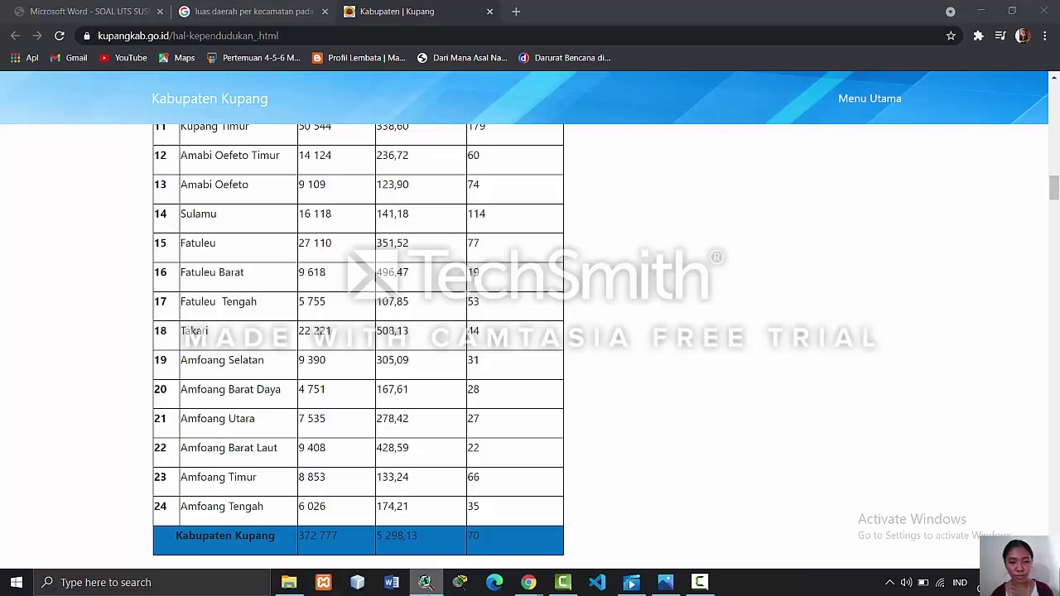
key("alt+Tab")
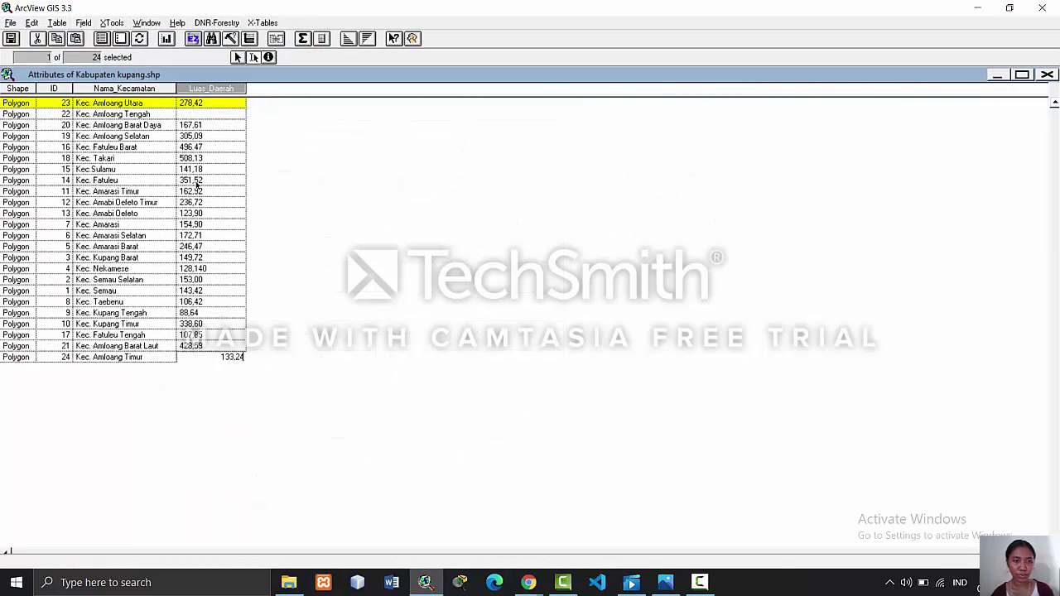
left_click(212, 114)
type("17")
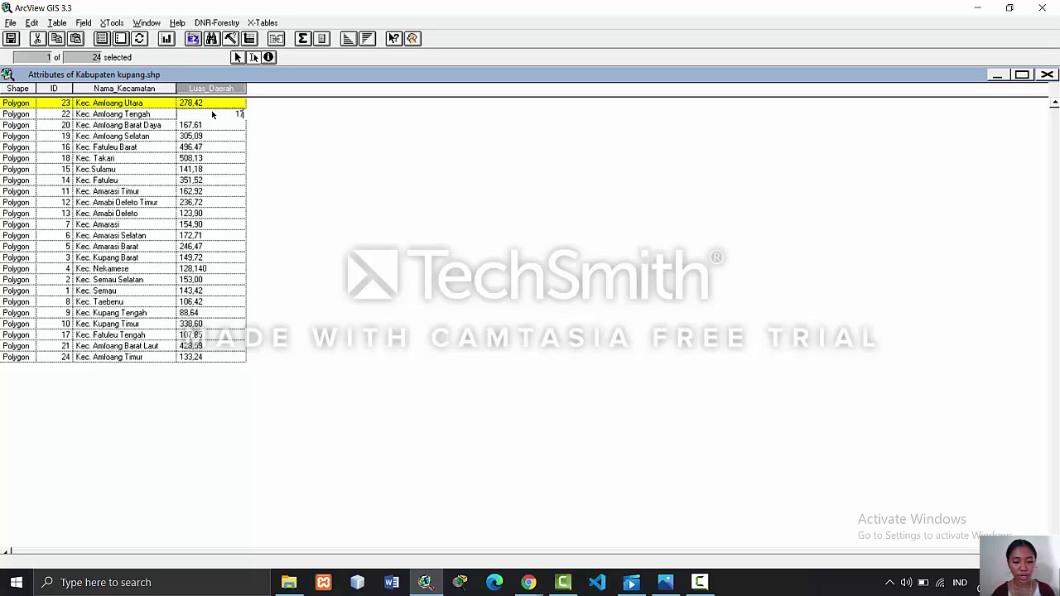
type("2,4")
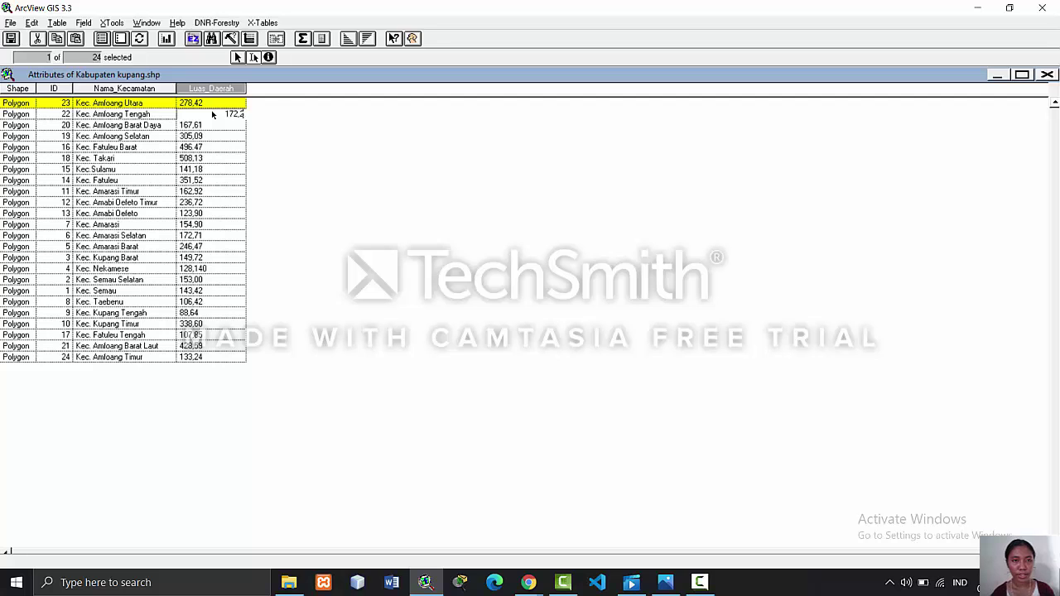
key("alt+Tab")
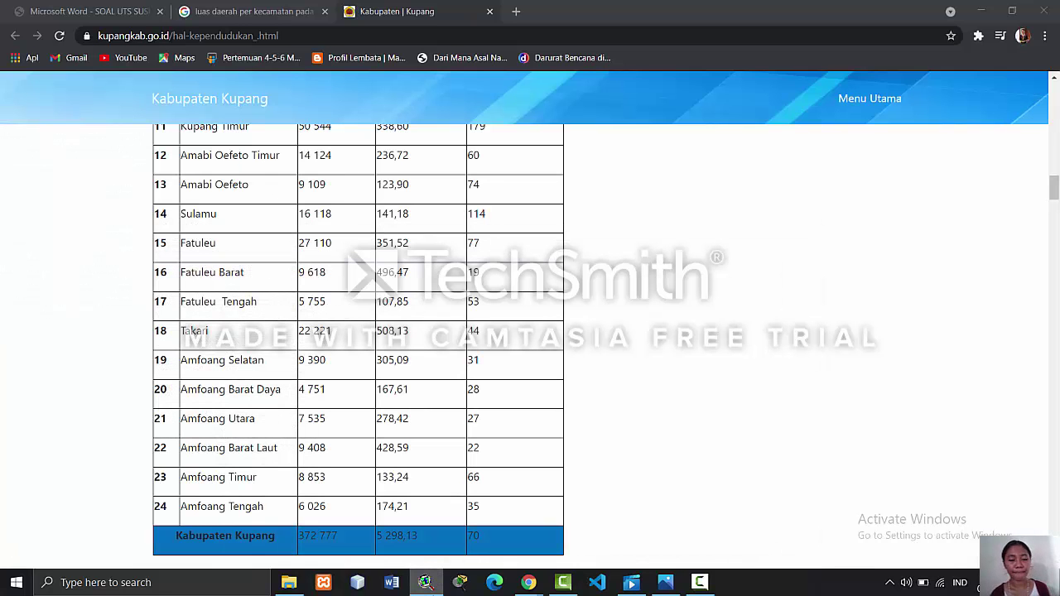
key("alt+Tab")
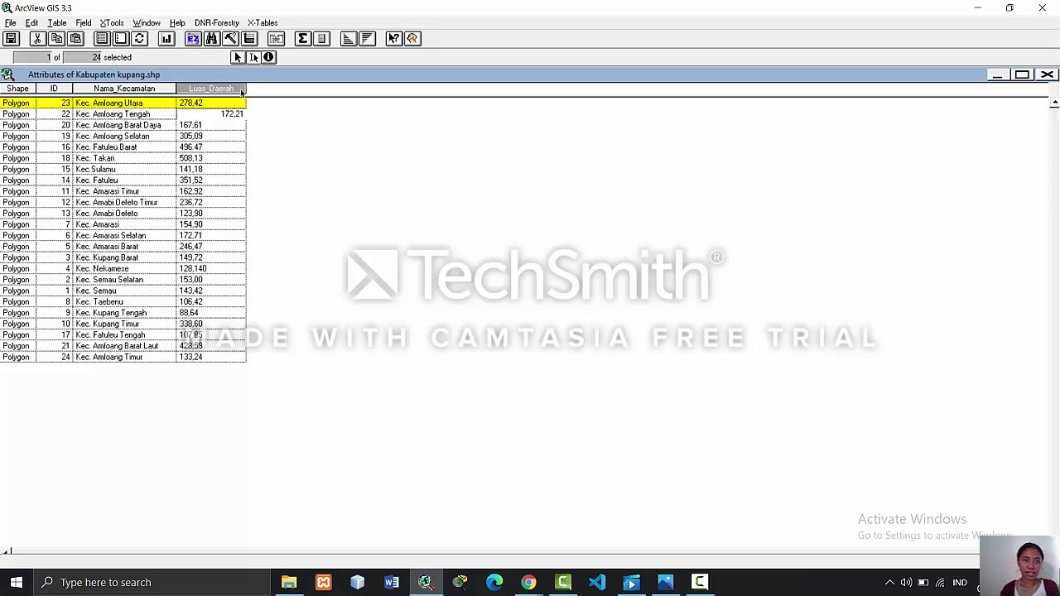
left_click(236, 58)
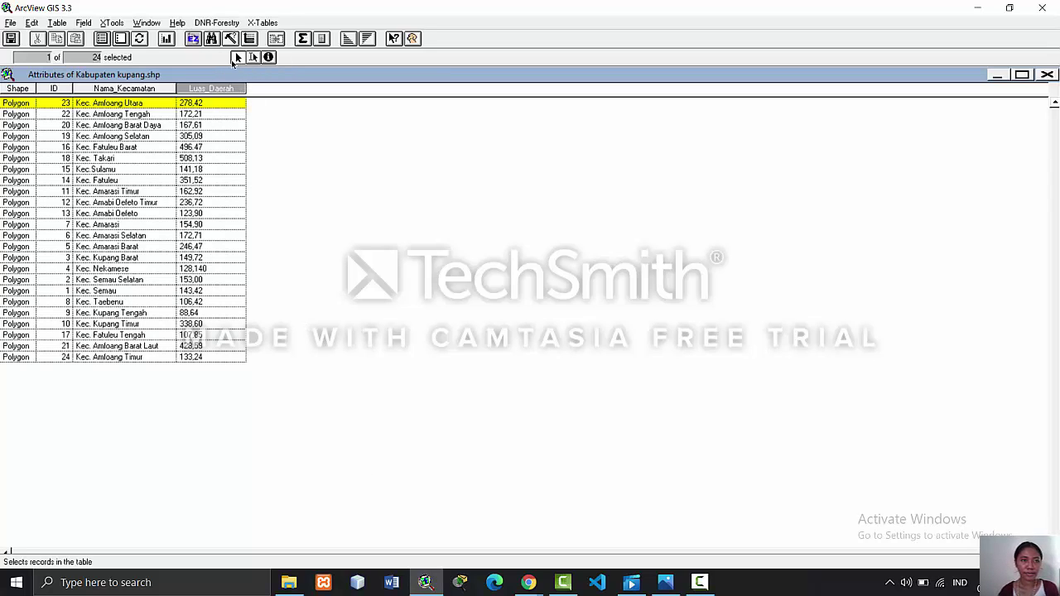
- Consult the Siklon Seroja victim distribution map in the photo viewer and return to the attribute table in ArcView
left_click(659, 573)
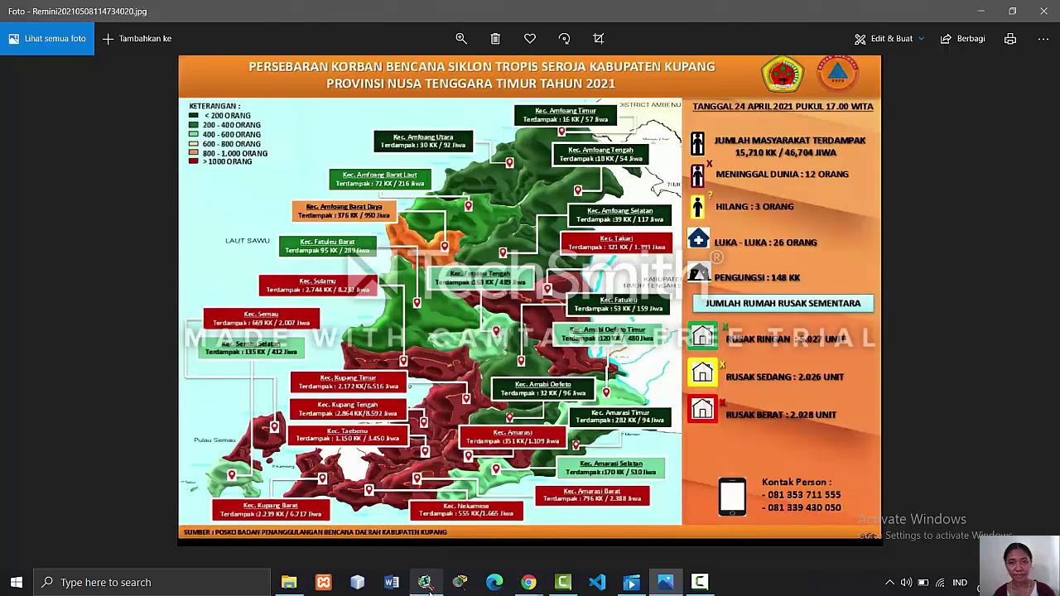
mouse_move(429, 590)
left_click(389, 518)
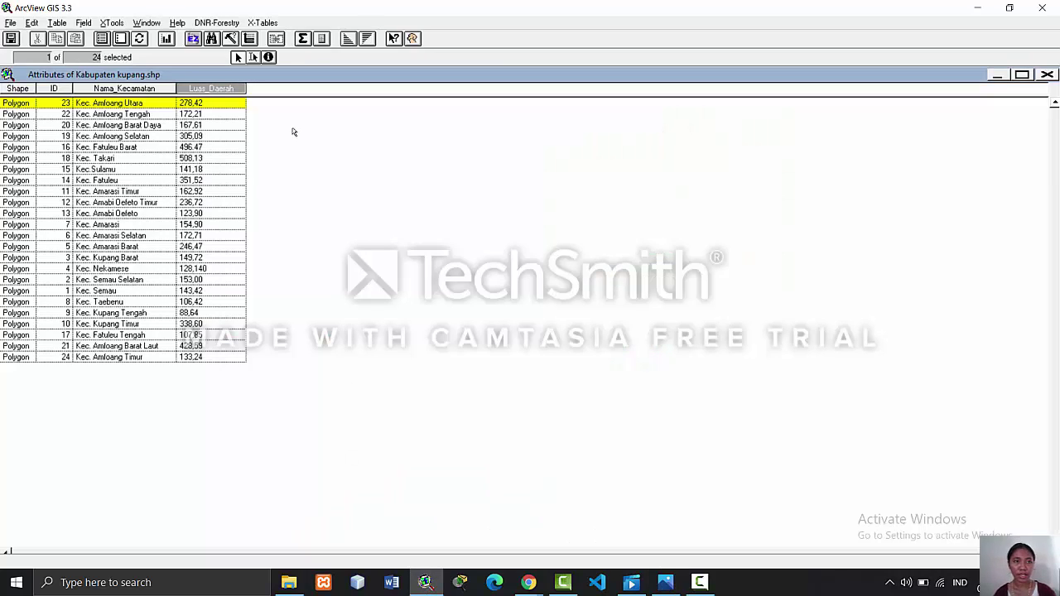
- Begin a new field for the attribute table, enter Jumlah_Terdampak dan as its name and recheck the victim distribution map
left_click(31, 22)
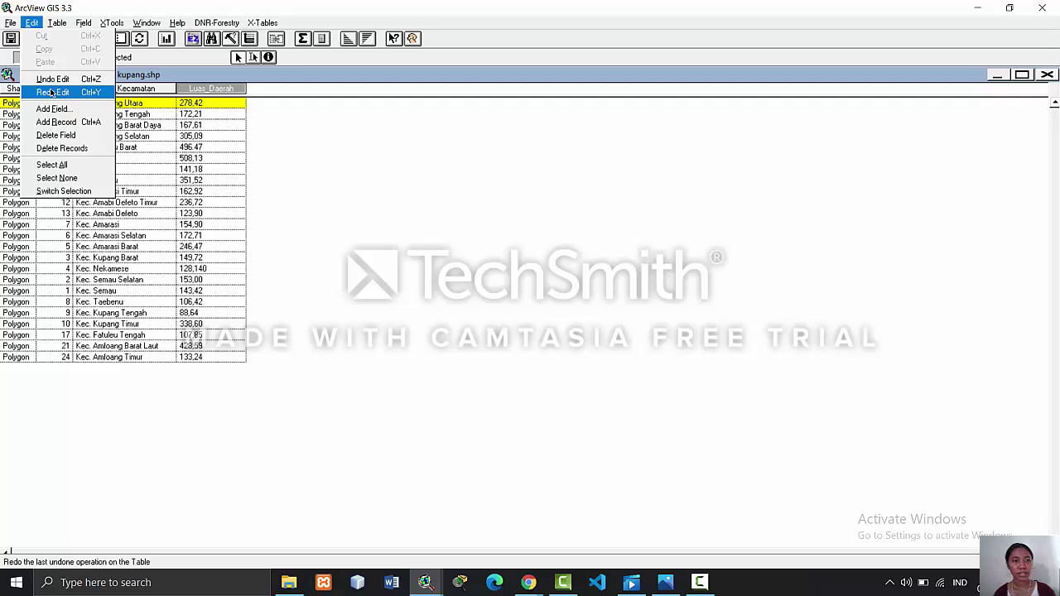
left_click(52, 111)
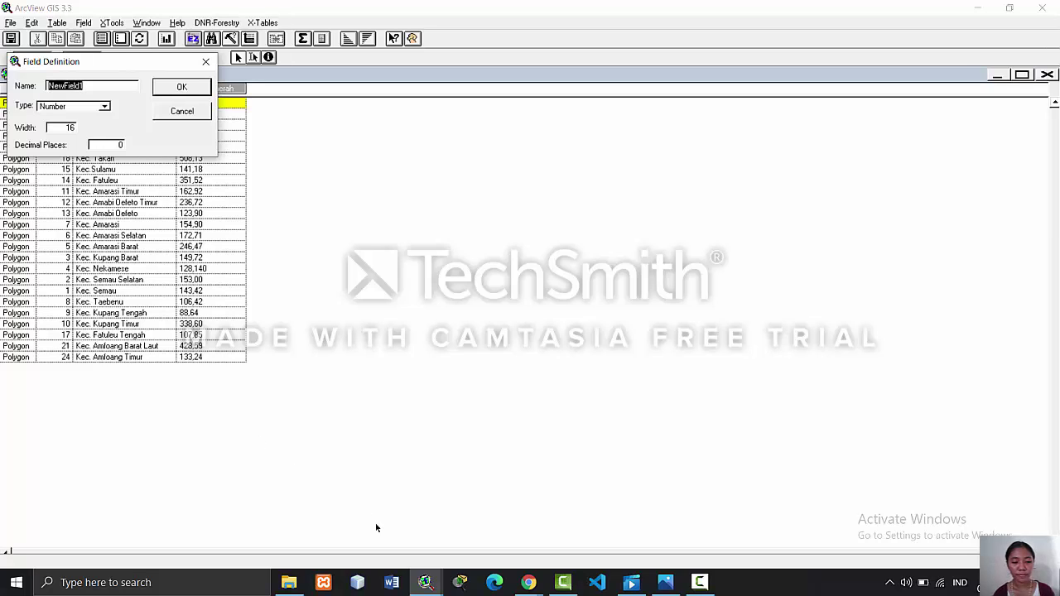
type("J")
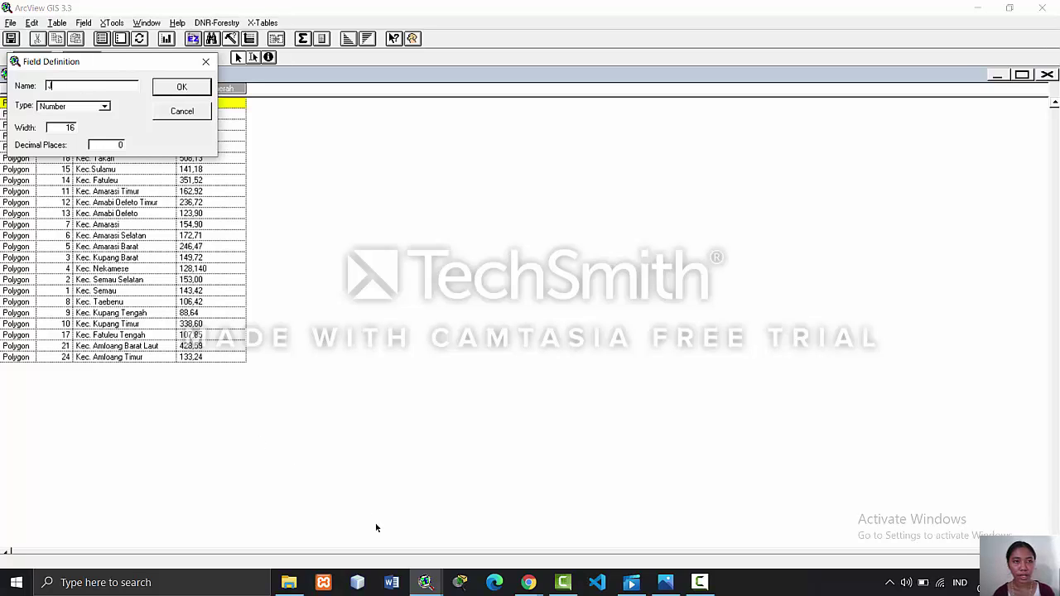
type("umlah c")
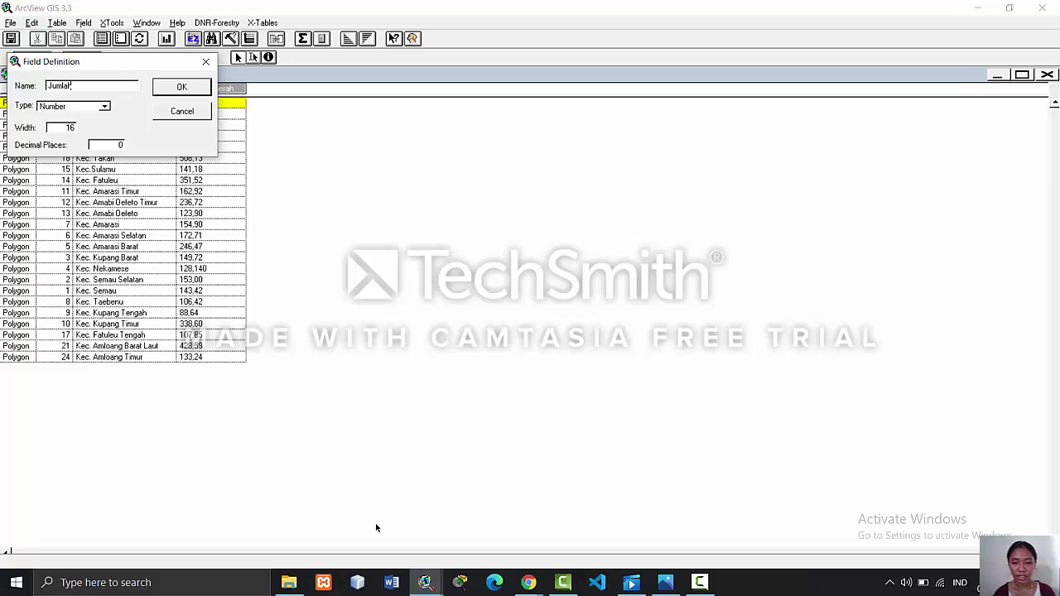
type("h_T")
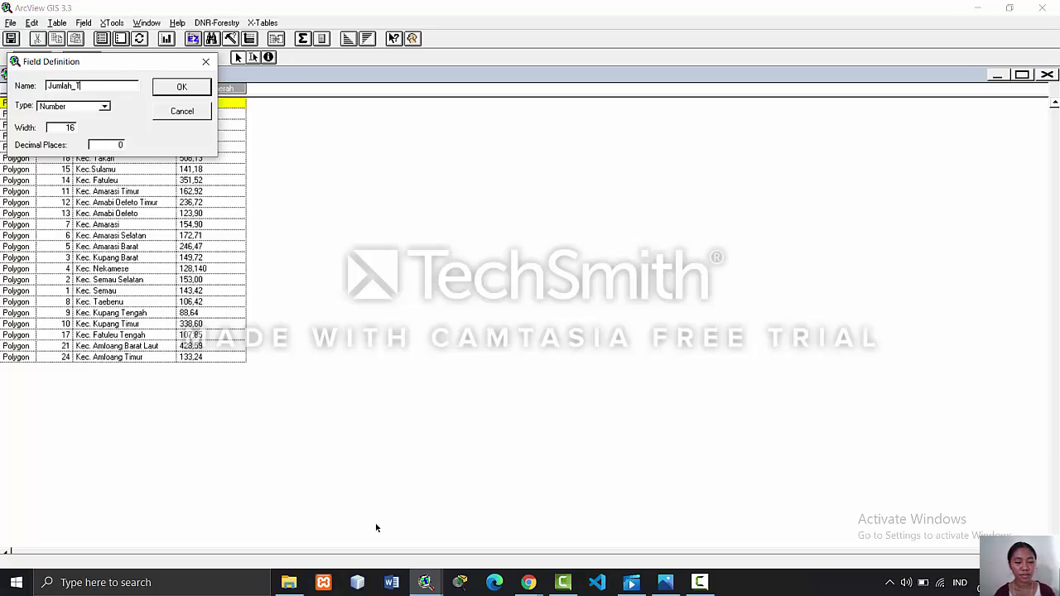
type("erdam")
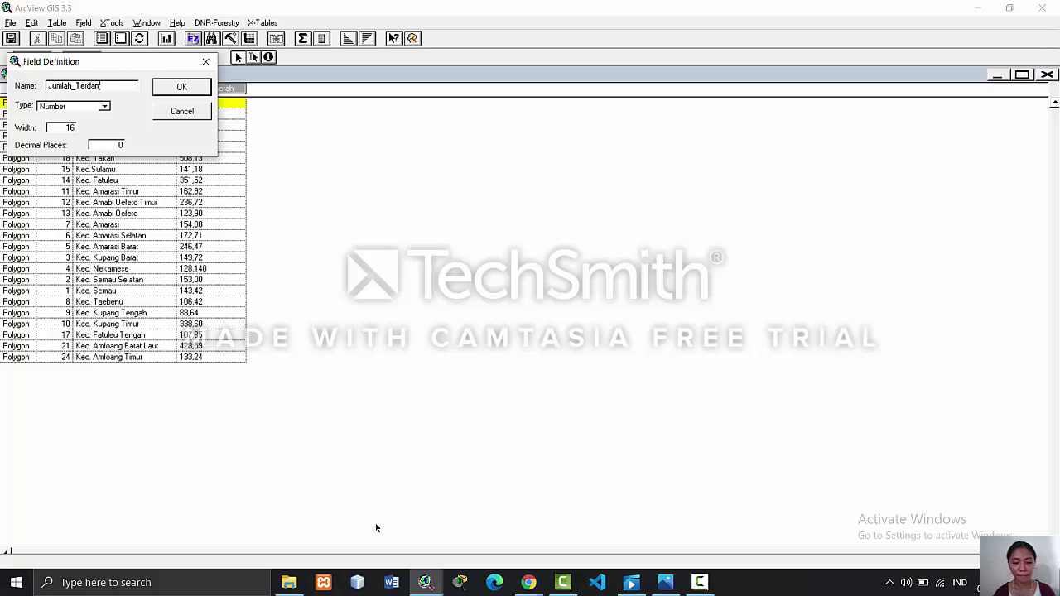
type("pak dar")
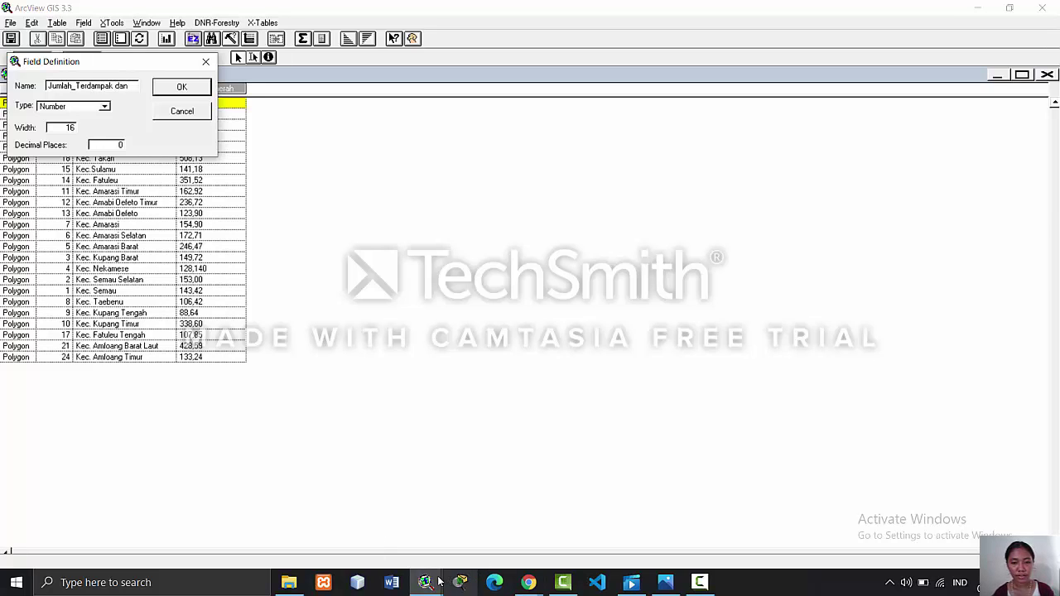
mouse_move(434, 583)
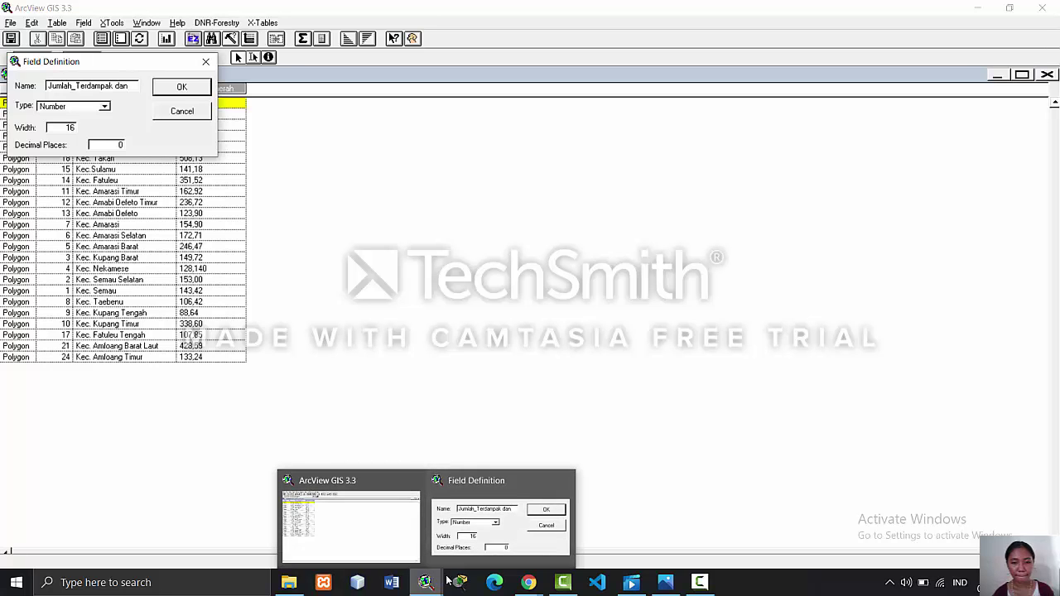
left_click(662, 584)
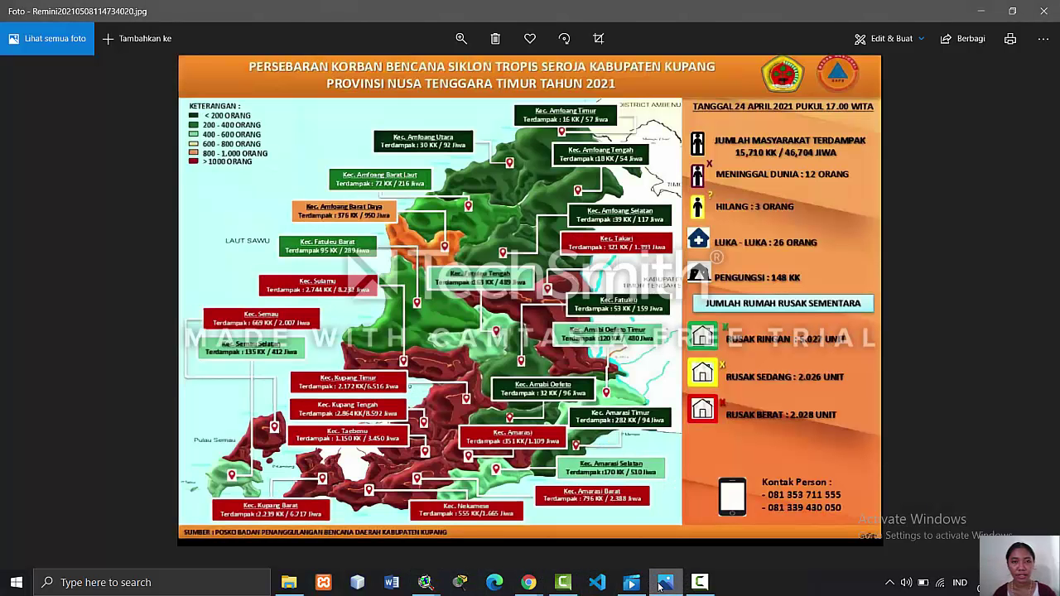
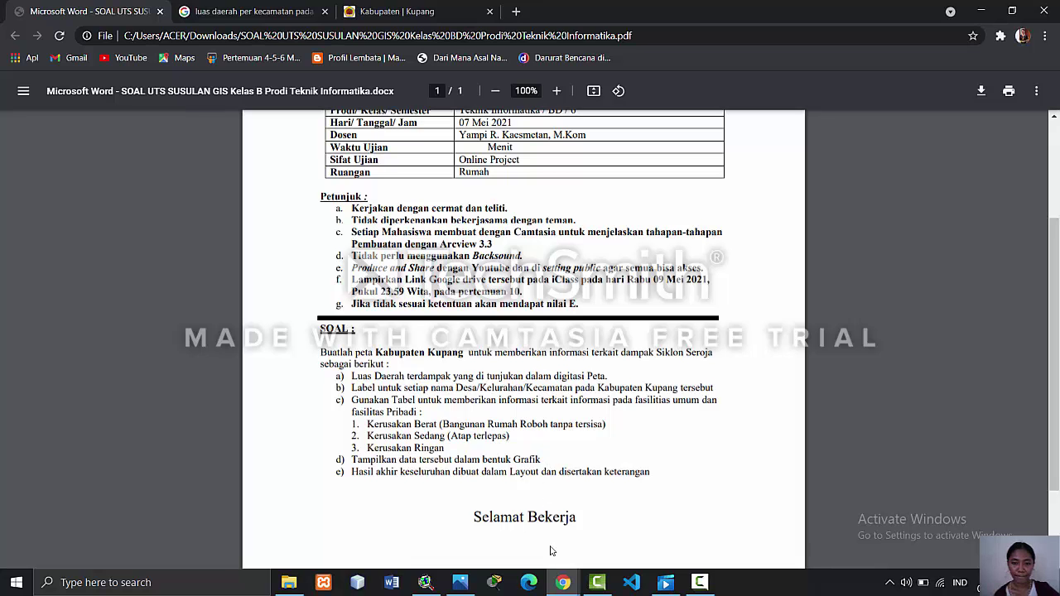
- Switch from the assignment PDF to ArcView and save the project together with the edits to the Kabupaten kupang attribute table
mouse_move(425, 582)
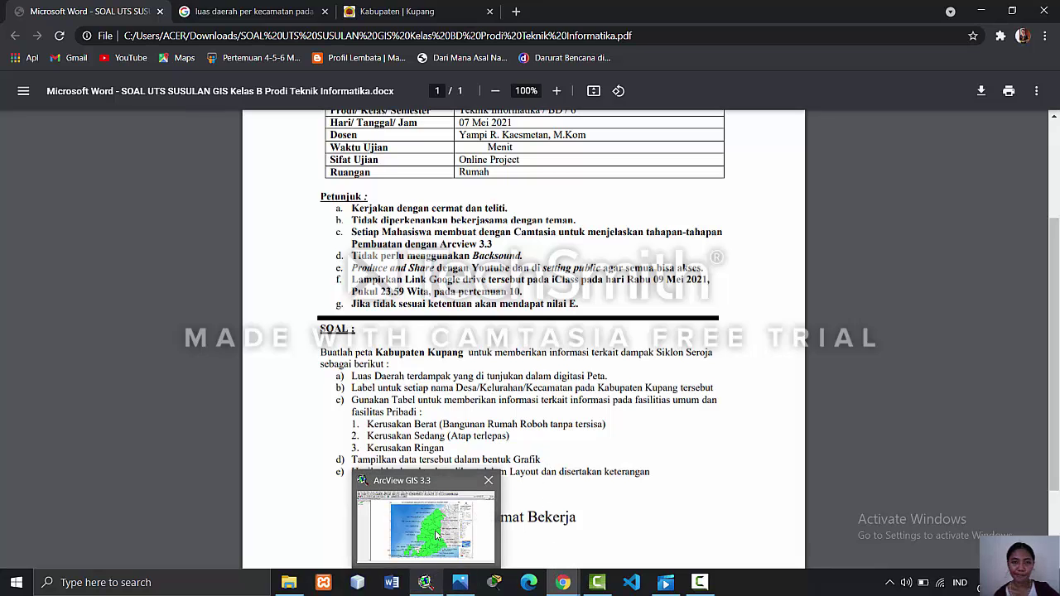
left_click(436, 536)
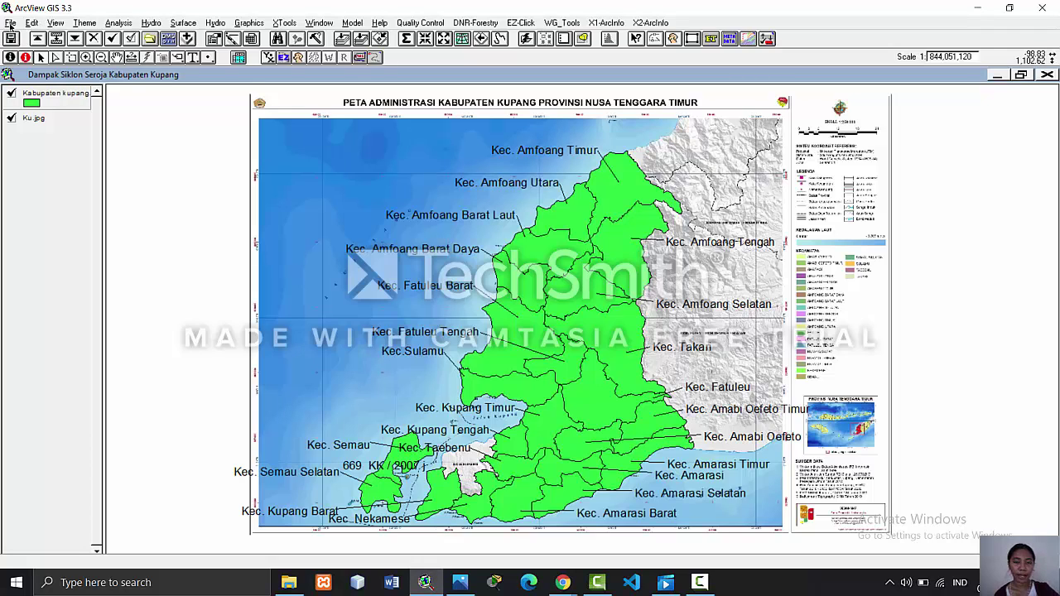
left_click(11, 24)
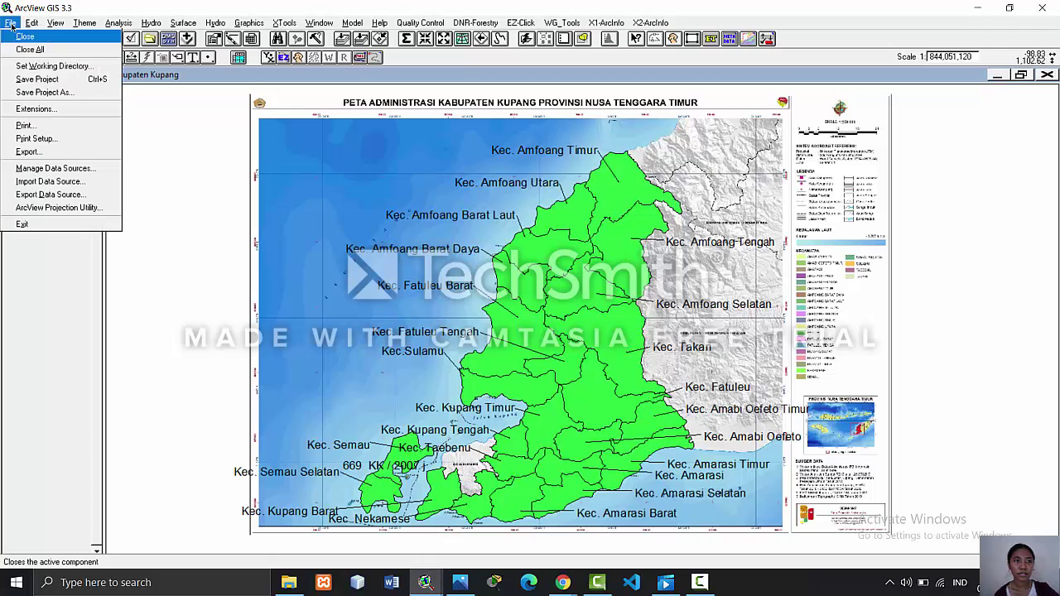
left_click(39, 79)
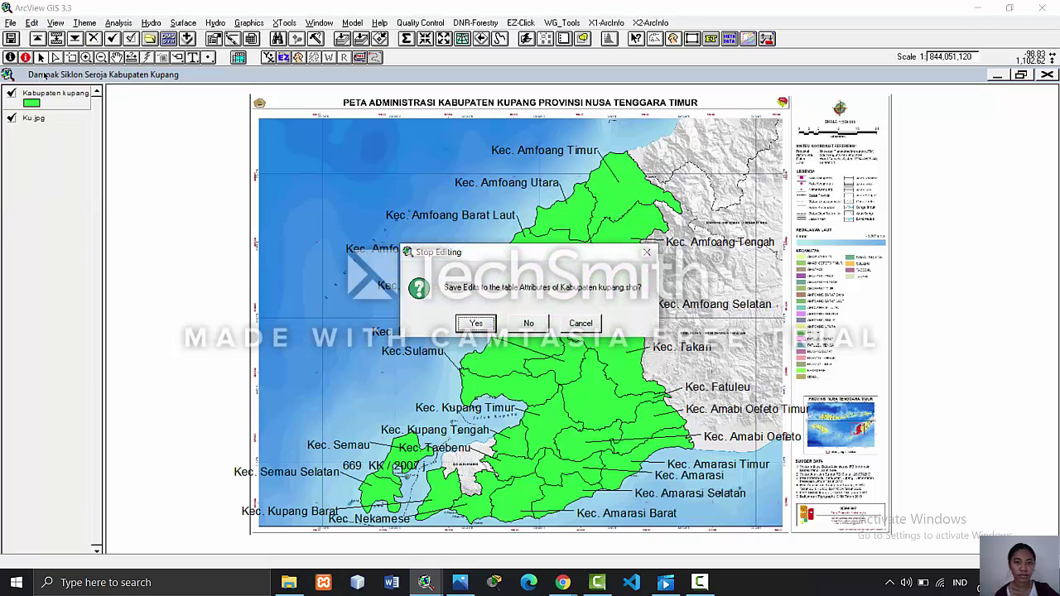
left_click(468, 324)
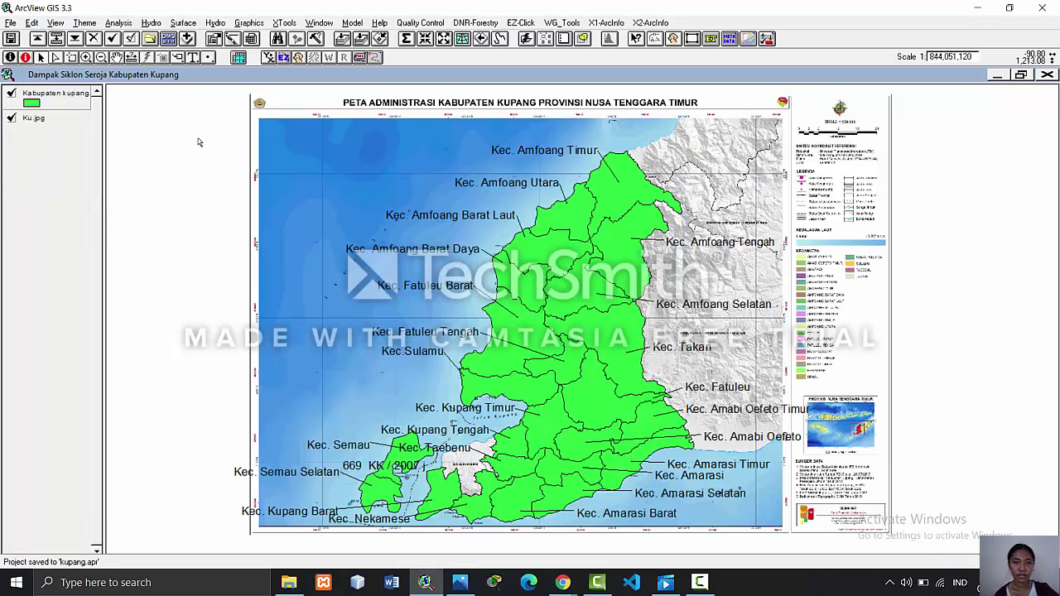
- Open the Kabupaten kupang theme's attribute table and inspect its table properties without changing them
left_click(86, 23)
left_click(122, 264)
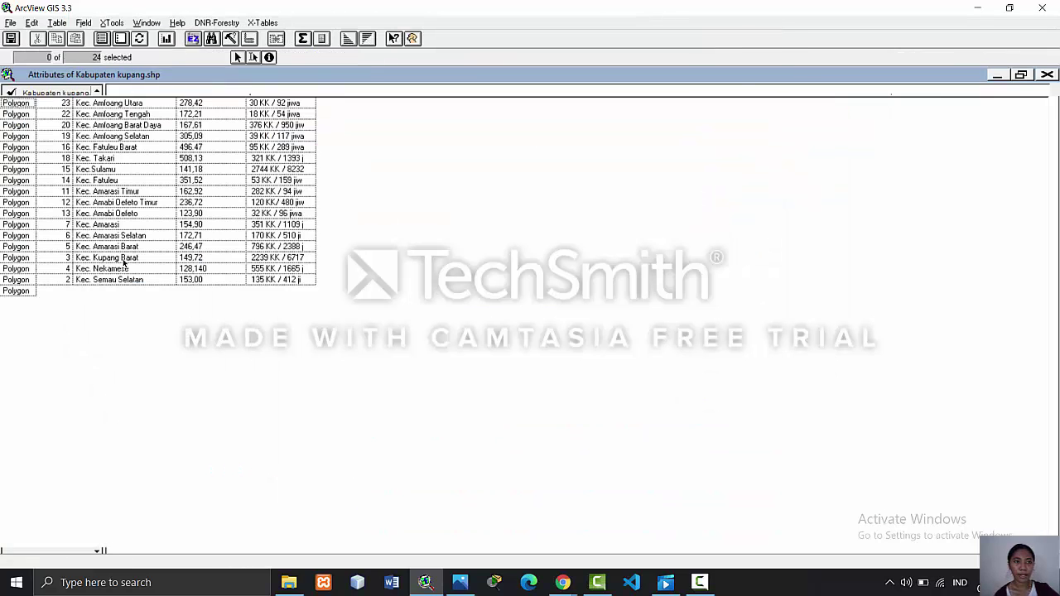
left_click(11, 23)
mouse_move(24, 24)
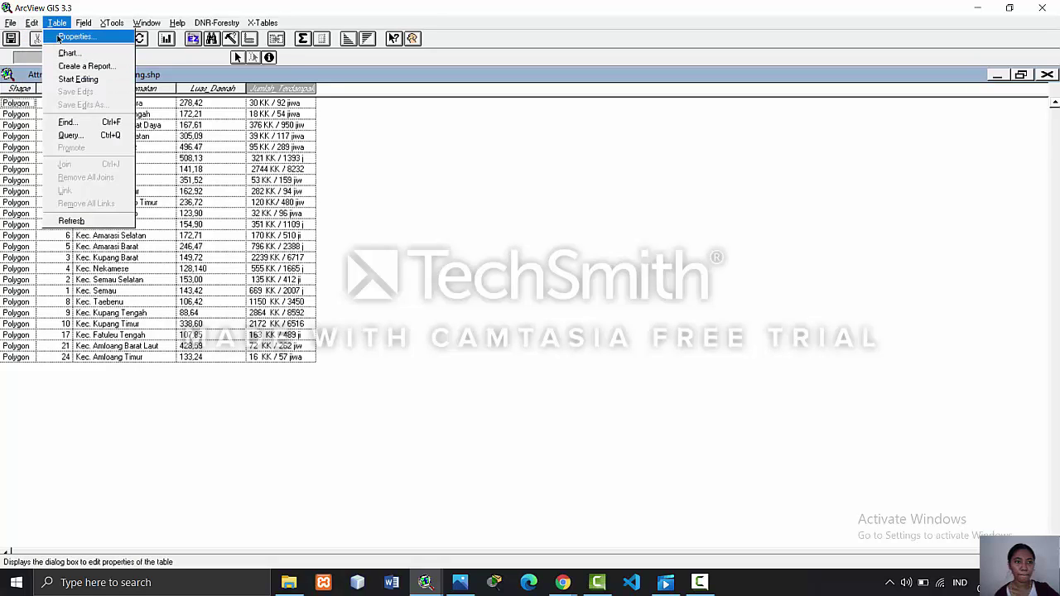
left_click(60, 38)
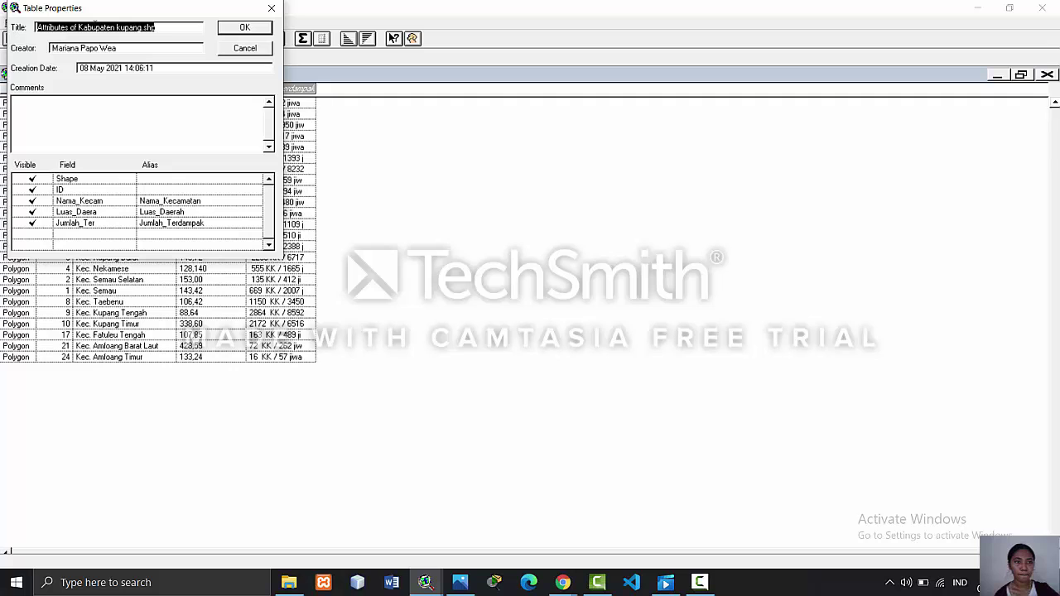
left_click(231, 48)
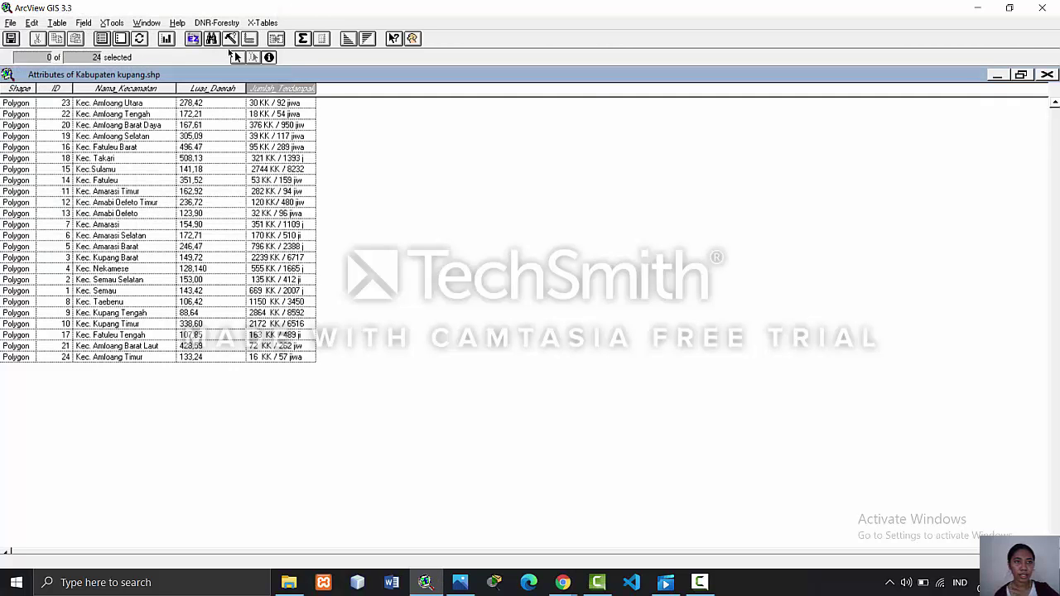
- Run the command that adds a Stand_ID field to the attribute table, dismiss its dialog and close the table
left_click(86, 24)
left_click(116, 36)
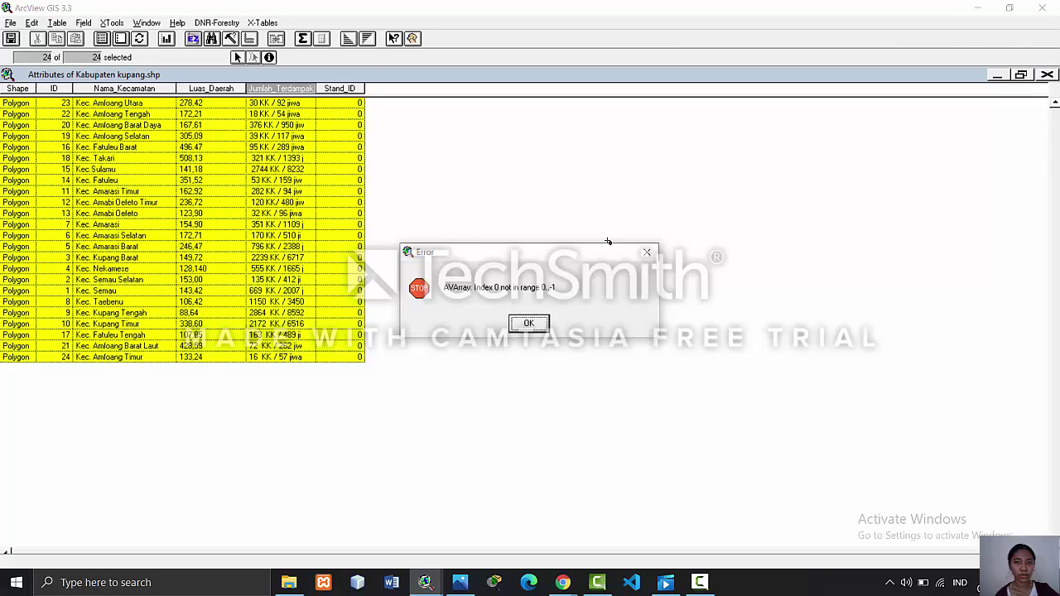
left_click(646, 253)
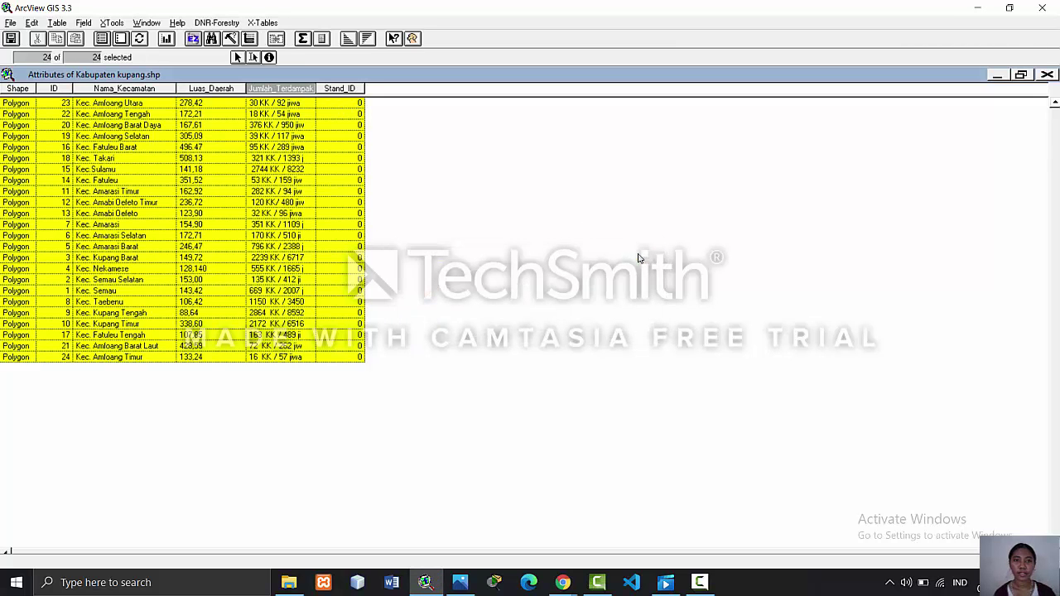
left_click(1046, 75)
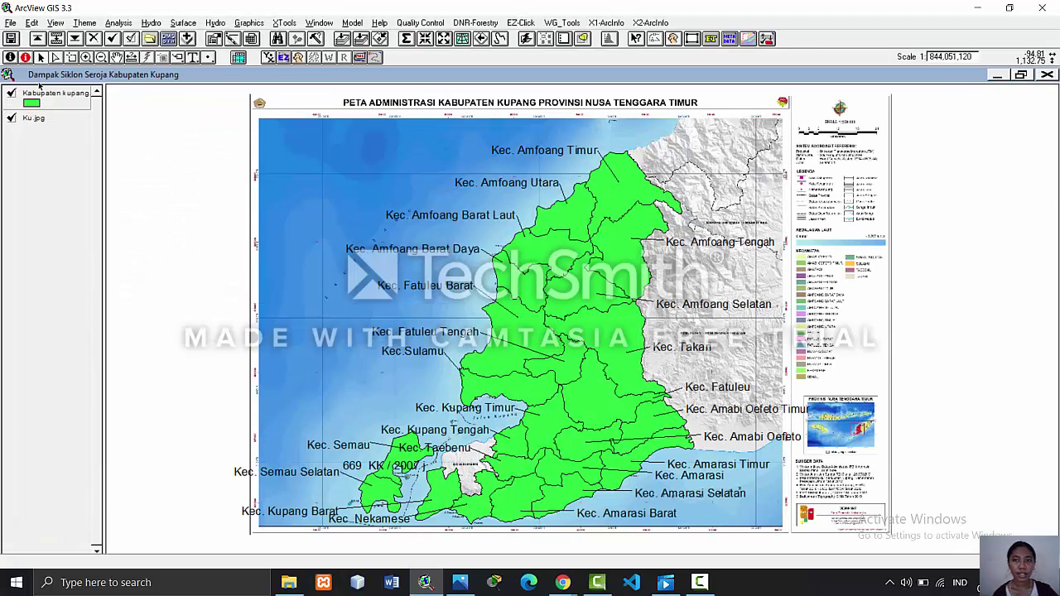
- Restore the map view to a smaller window and start a new project table stored in the peta kabupaten kupang folder
left_click(1020, 74)
double_click(30, 174)
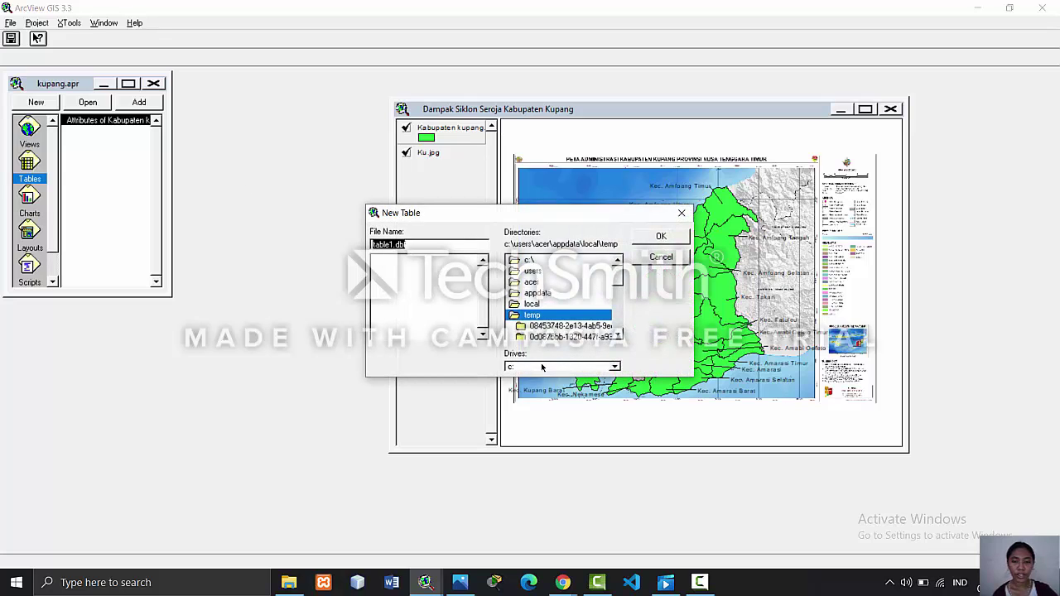
left_click(541, 367)
left_click(542, 421)
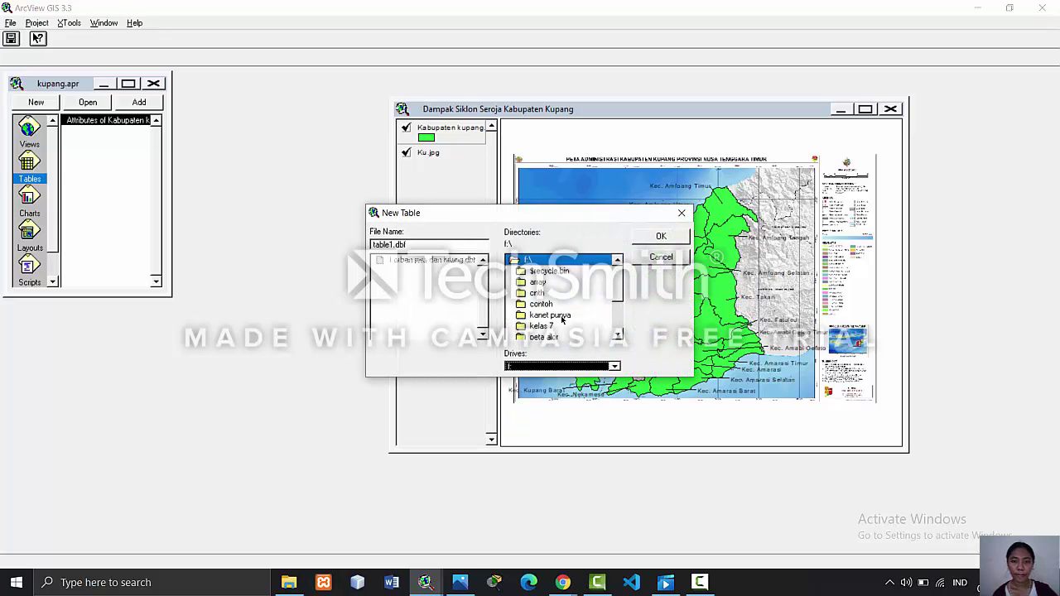
scroll(615, 296, "down", 3)
double_click(584, 318)
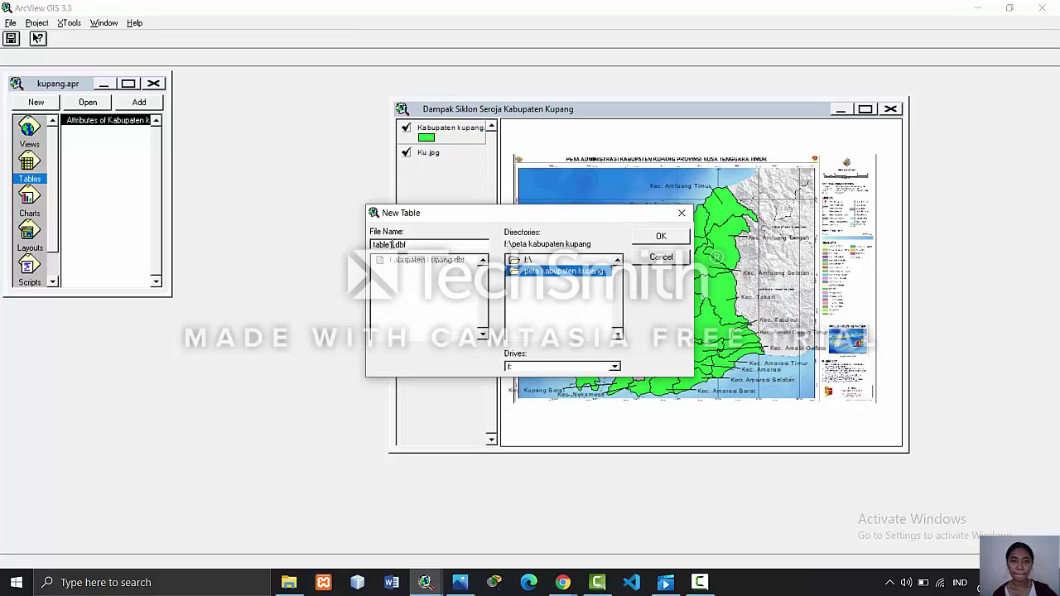
- Name the new table file Table Kerusakan.dbf and create it
left_click_drag(393, 244, 369, 246)
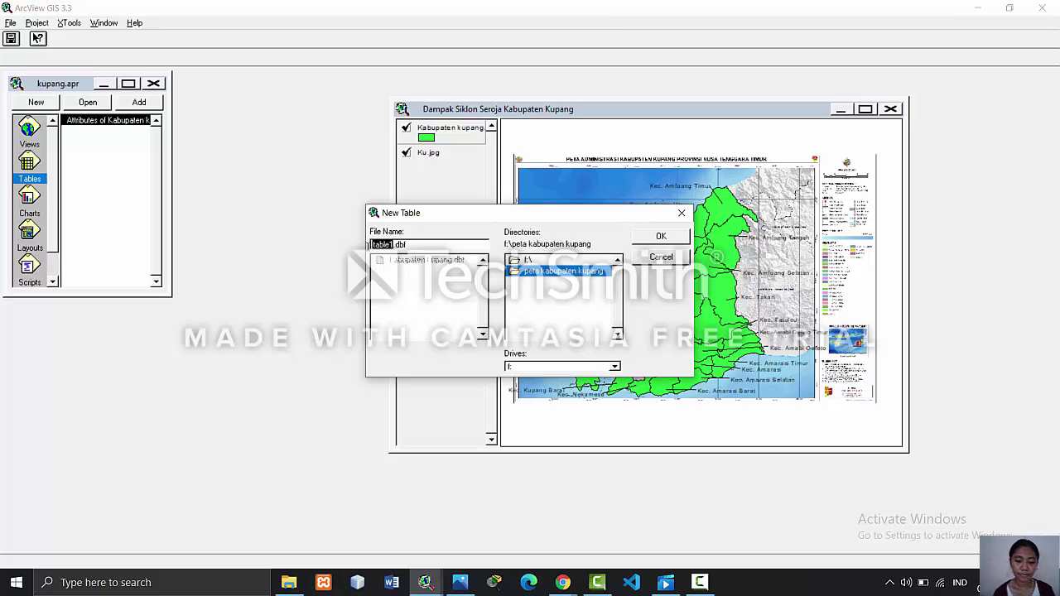
type("Ta")
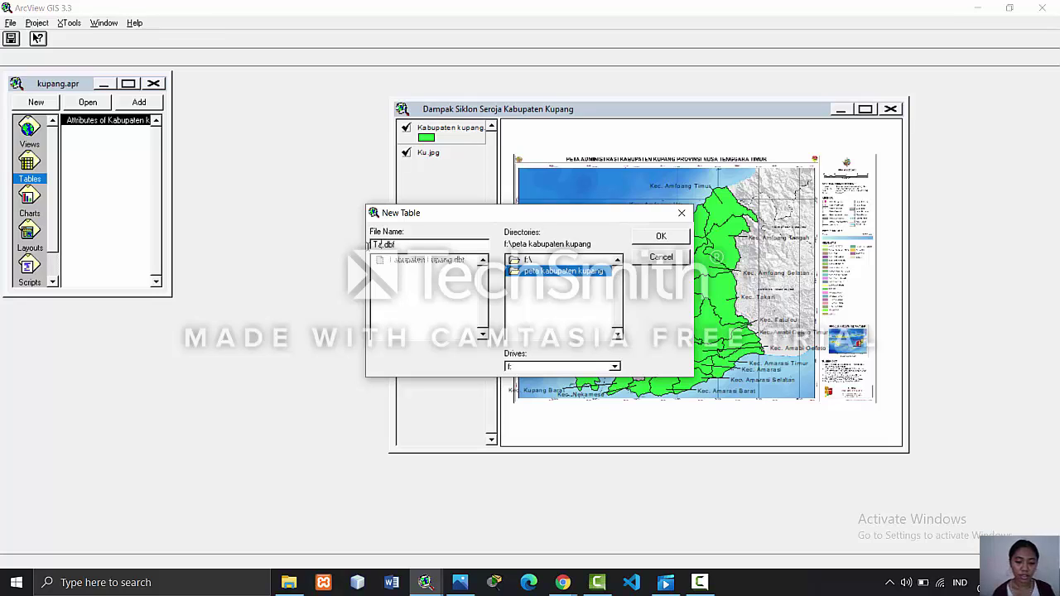
type("ble")
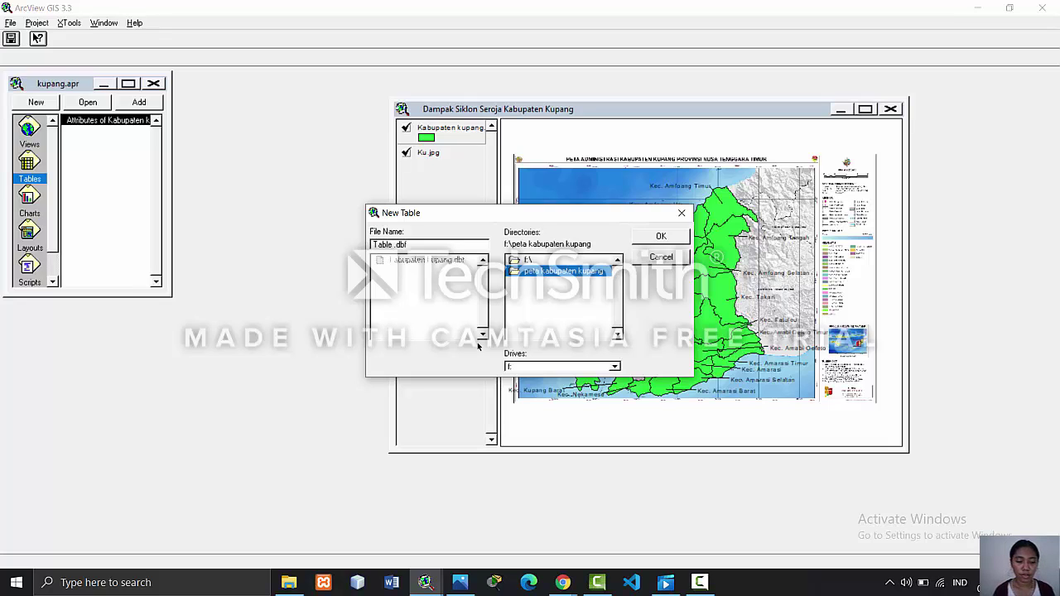
type("KERU")
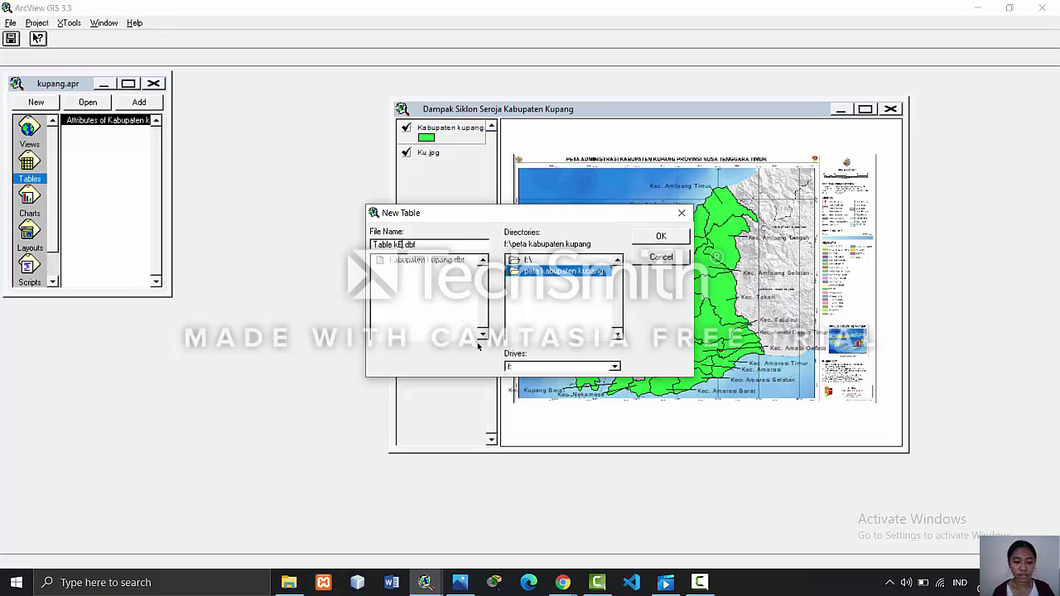
key("BackSpace")
key("BackSpace")
key("BackSpace")
key("BackSpace")
key("BackSpace")
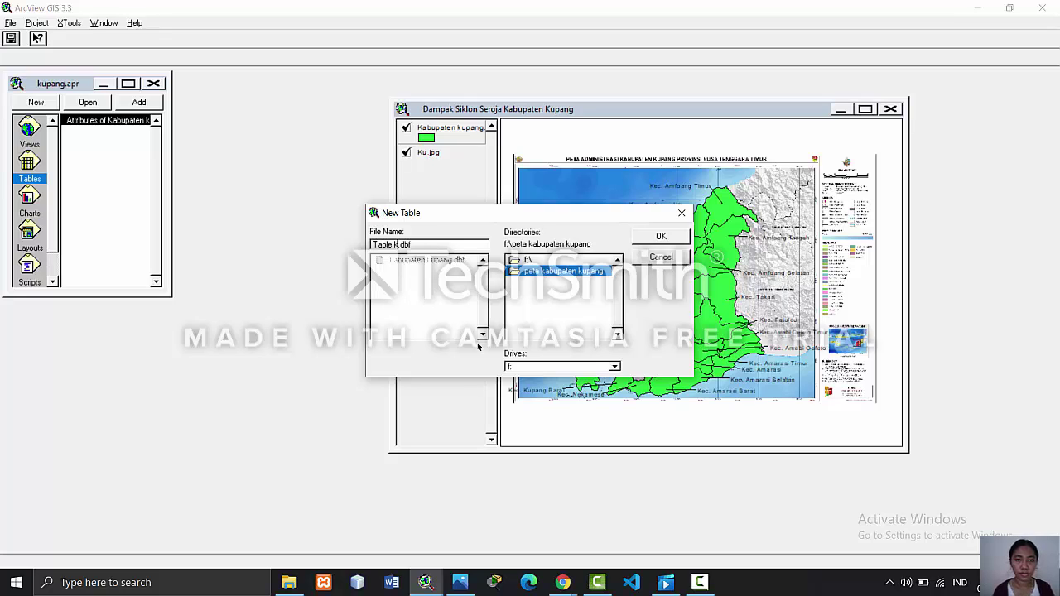
type("Kerusk")
key("BackSpace")
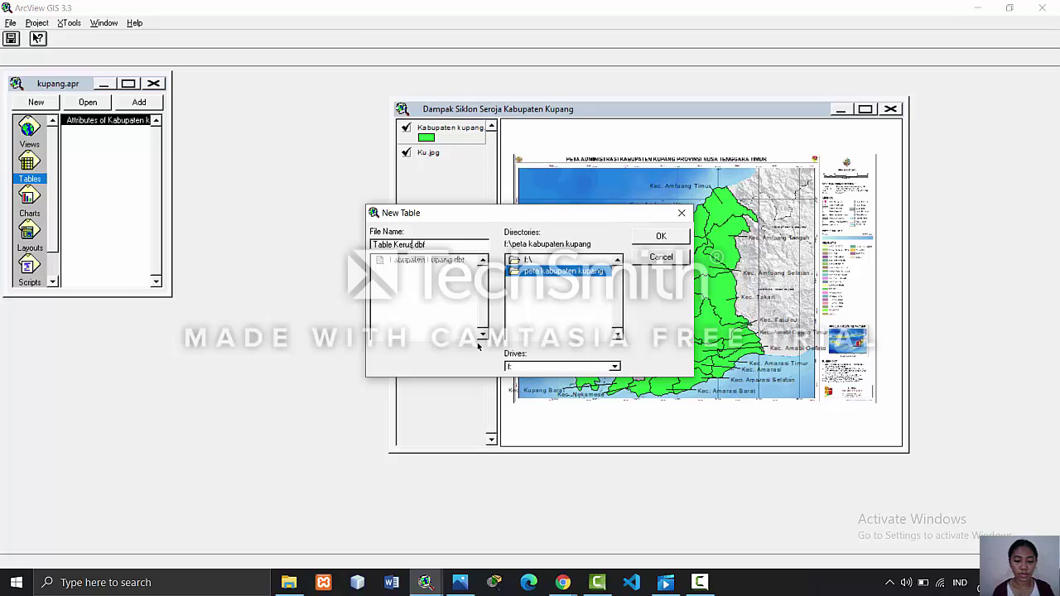
type("akan")
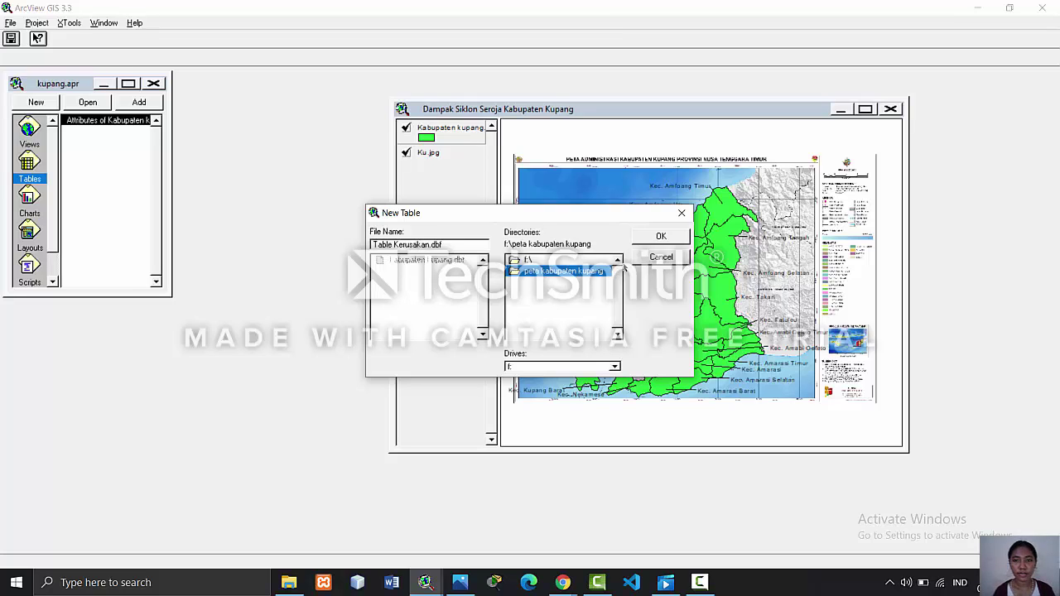
left_click(660, 236)
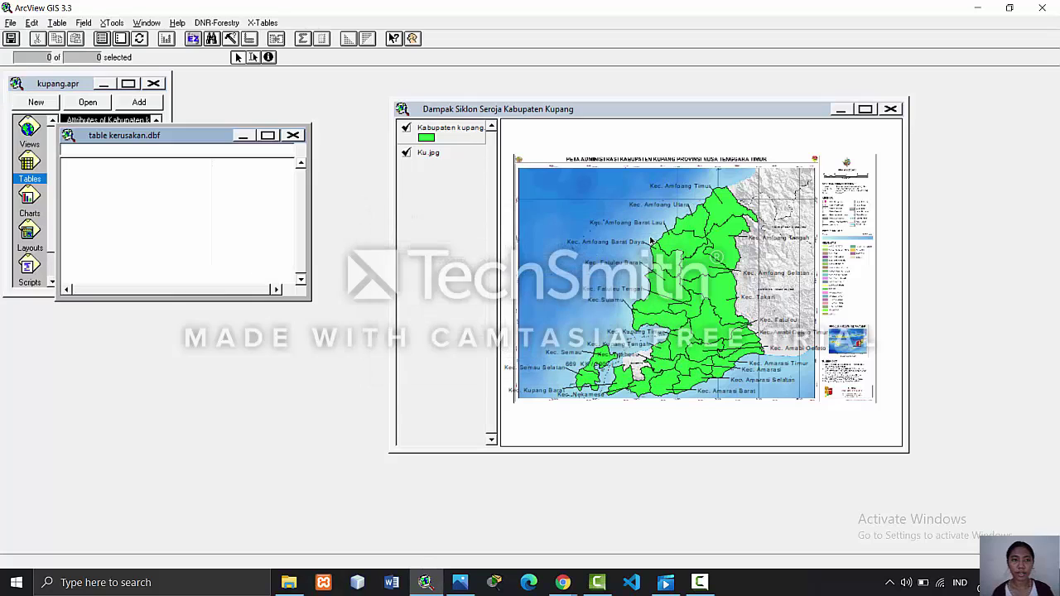
- Maximize the window of the new table kerusakan.dbf
left_click(268, 135)
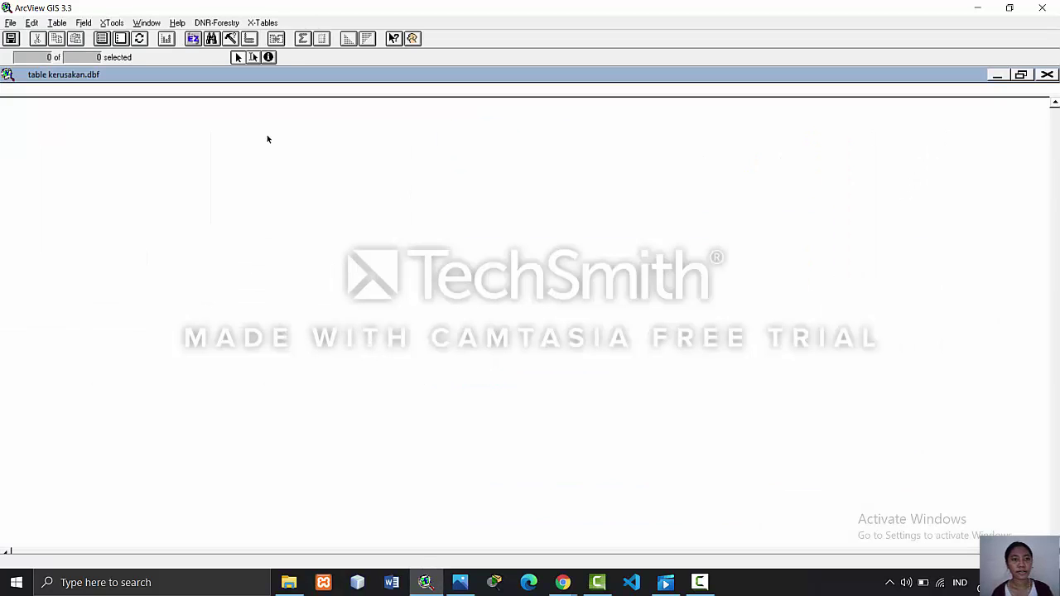
left_click(11, 22)
mouse_move(32, 23)
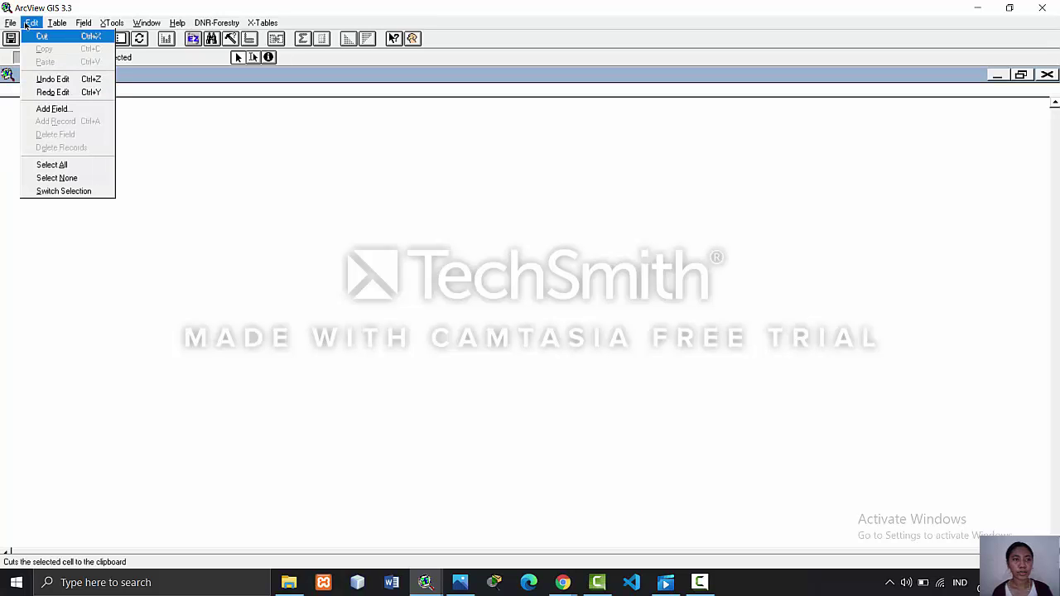
left_click(38, 108)
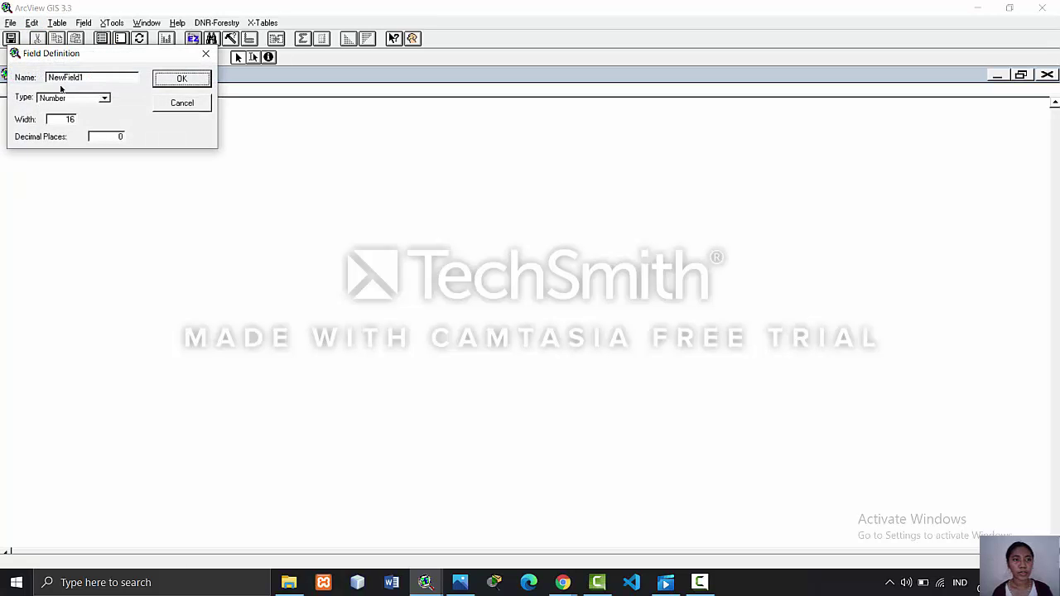
left_click_drag(83, 78, 29, 79)
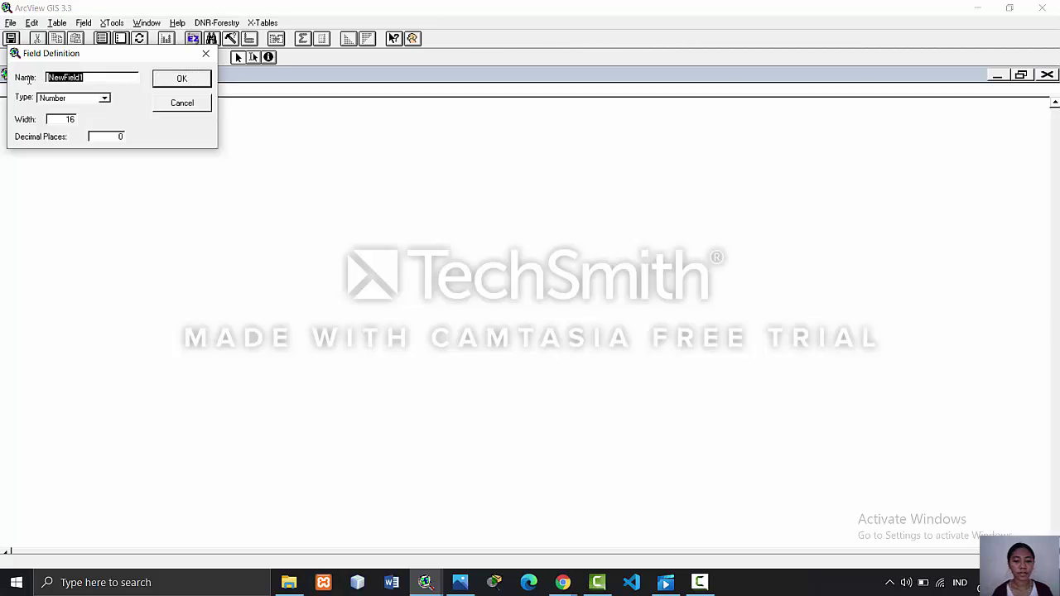
left_click(182, 103)
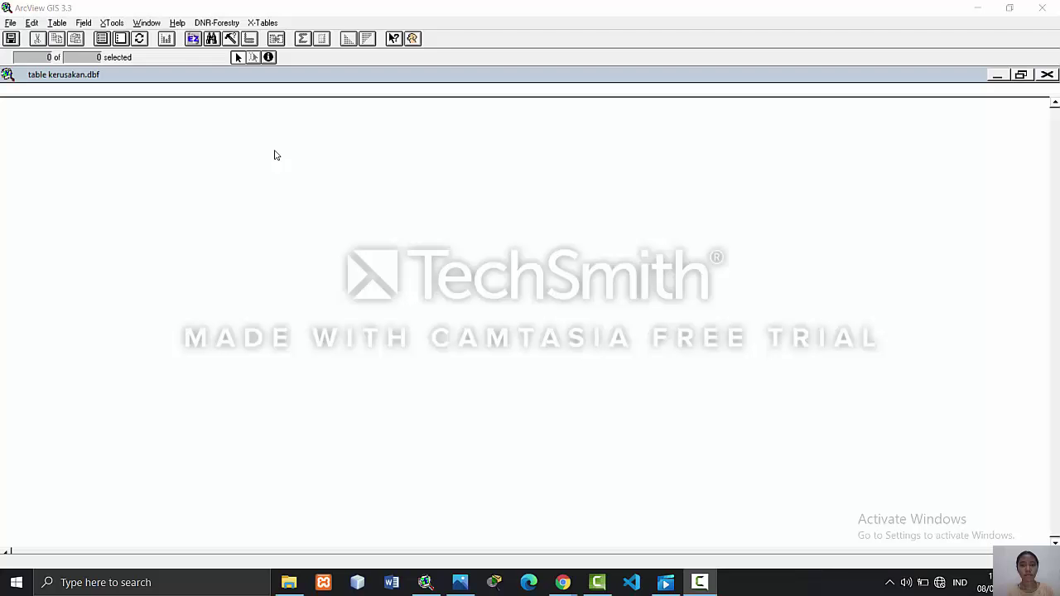
- Start editing the damage table and add a String field named Id_Kerusakan, accepting the shortened field name with the original as alias
left_click(31, 23)
mouse_move(56, 23)
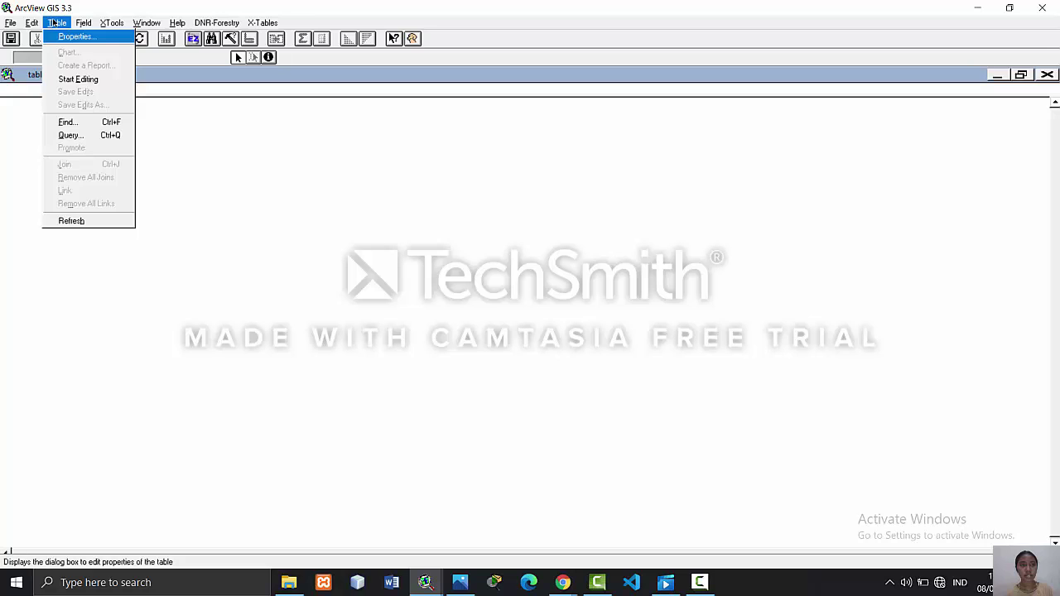
left_click(66, 79)
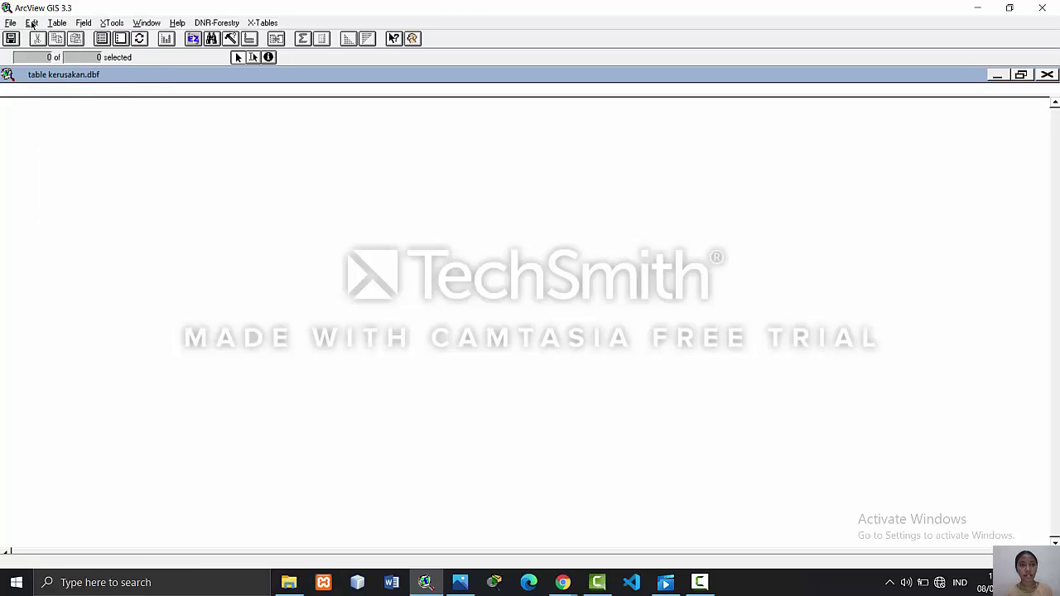
left_click(31, 23)
left_click(52, 108)
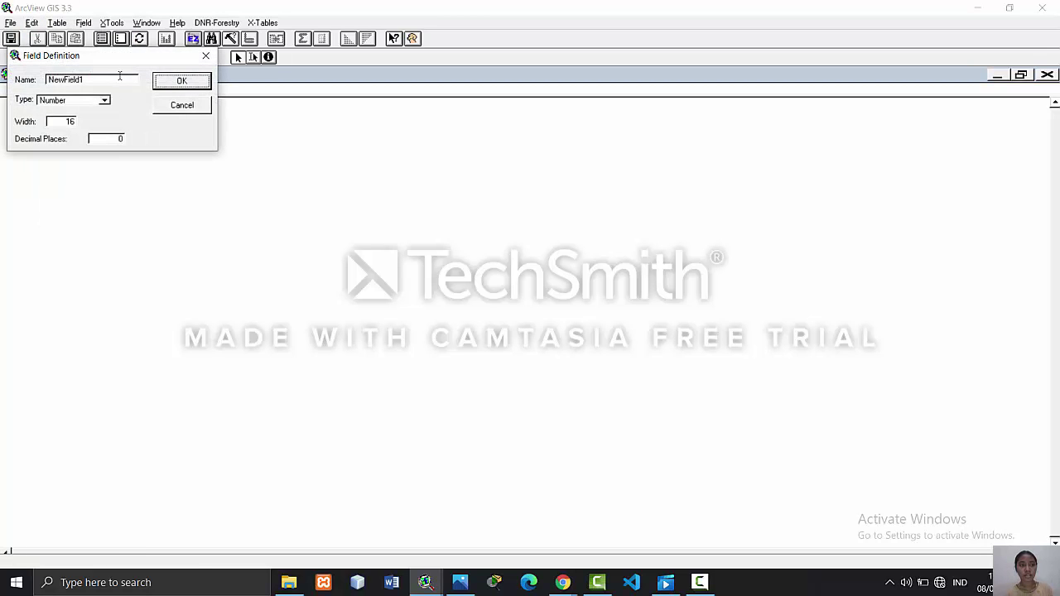
left_click_drag(89, 83, 46, 79)
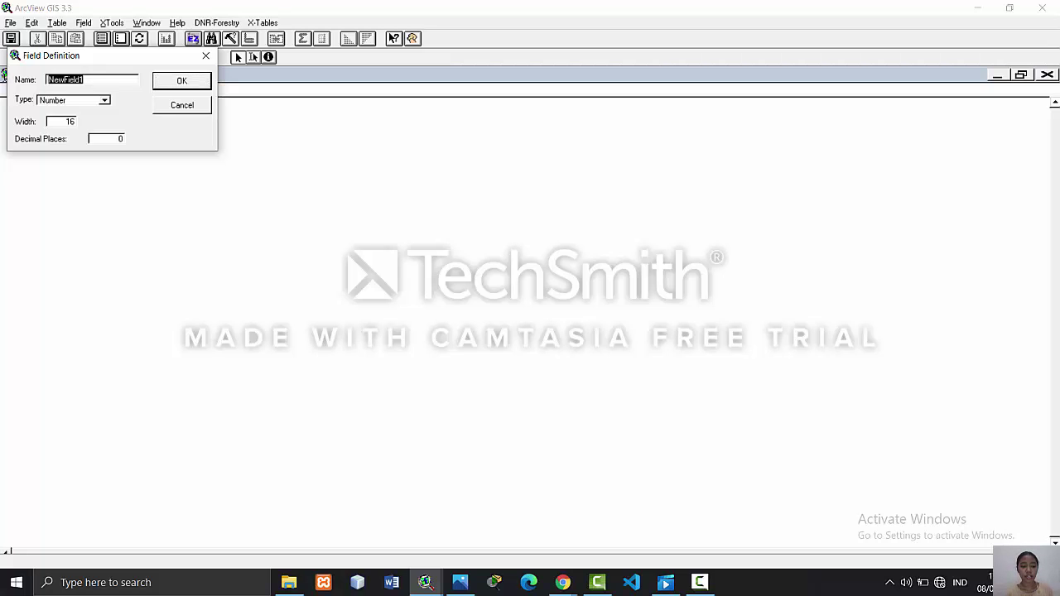
key("BackSpace")
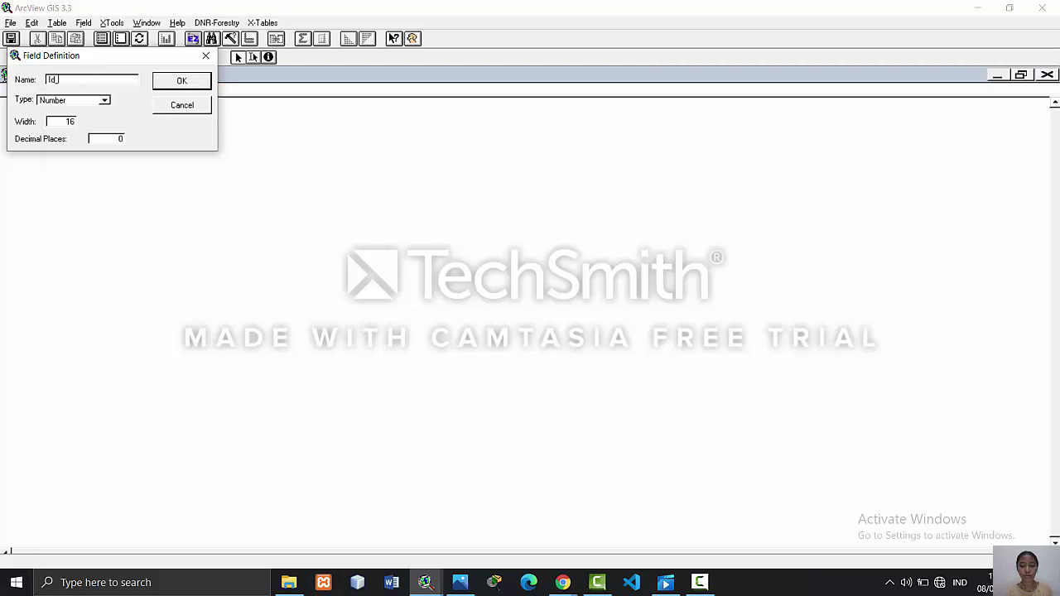
type("Id_Kerusakan")
left_click(73, 99)
left_click(77, 121)
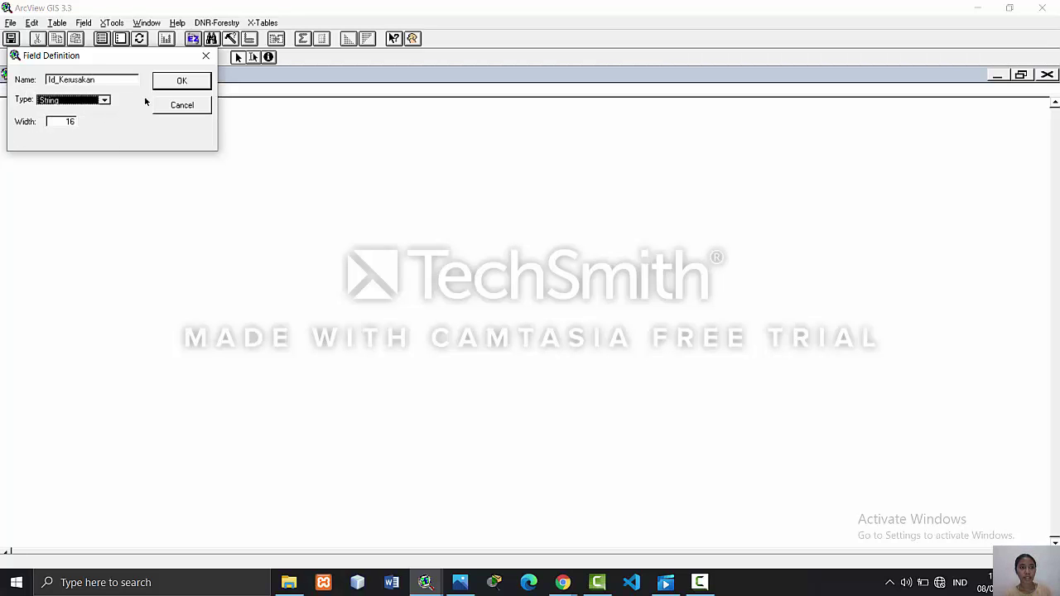
left_click(181, 81)
key("Return")
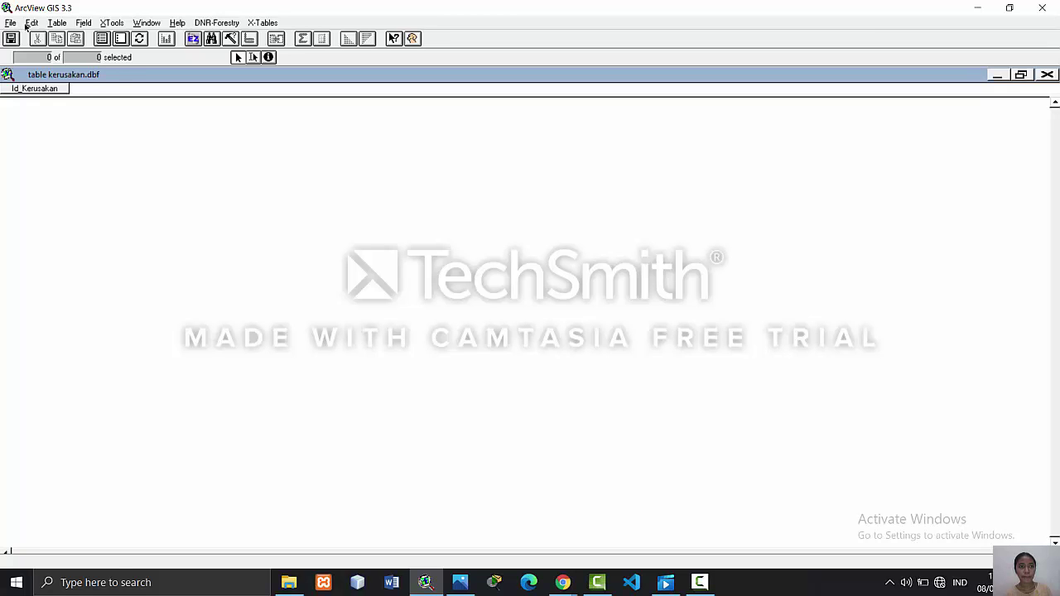
- Add a second field named Jenis_Kerusakan of type String, accepting the truncated name with the original kept as alias
left_click(32, 23)
left_click(46, 109)
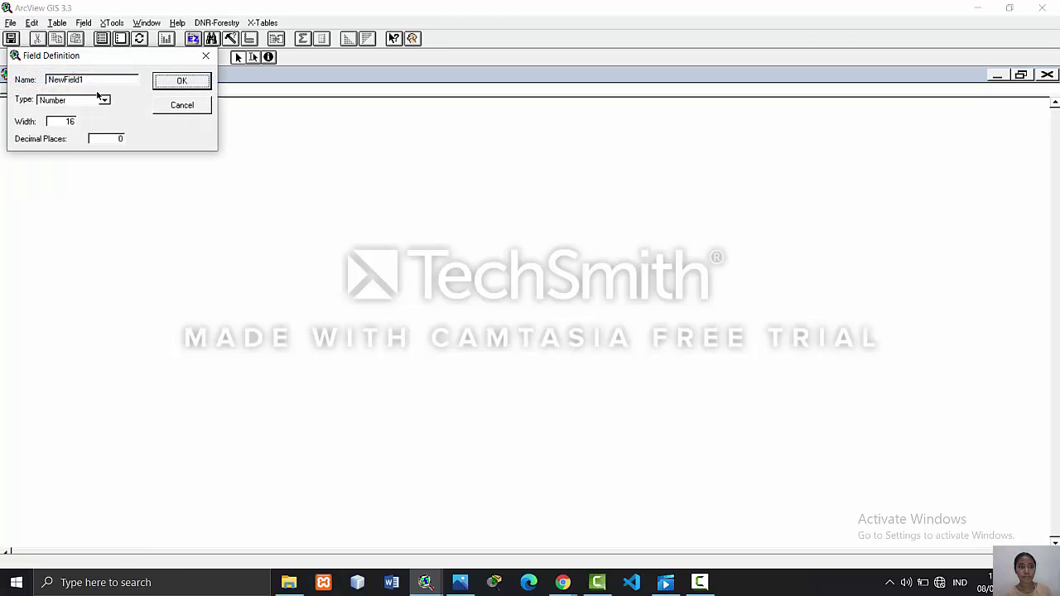
type("J")
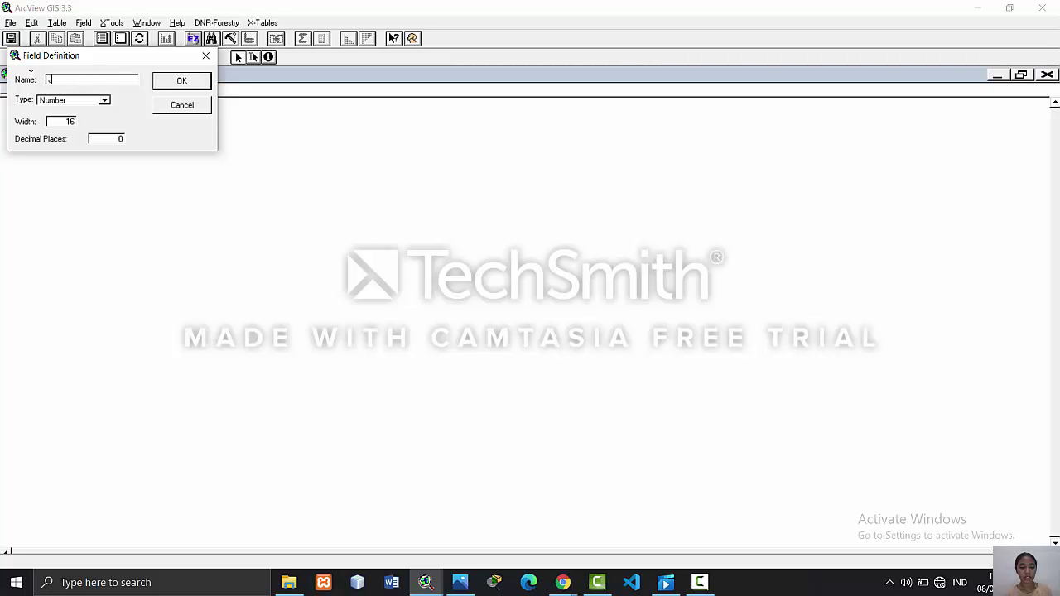
type("enis_Kerusakan")
left_click(47, 101)
left_click(50, 126)
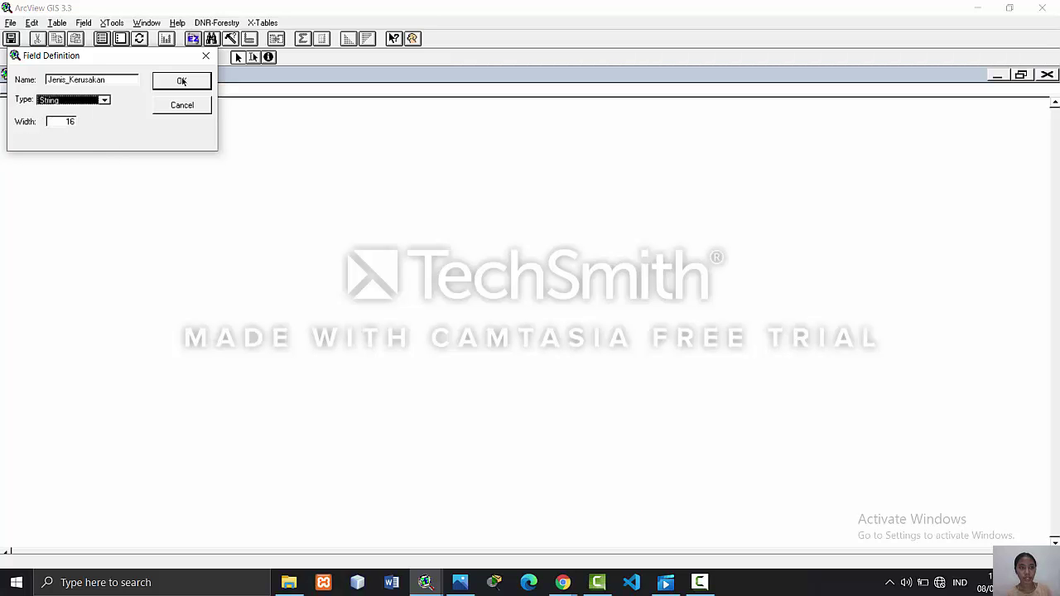
left_click(188, 82)
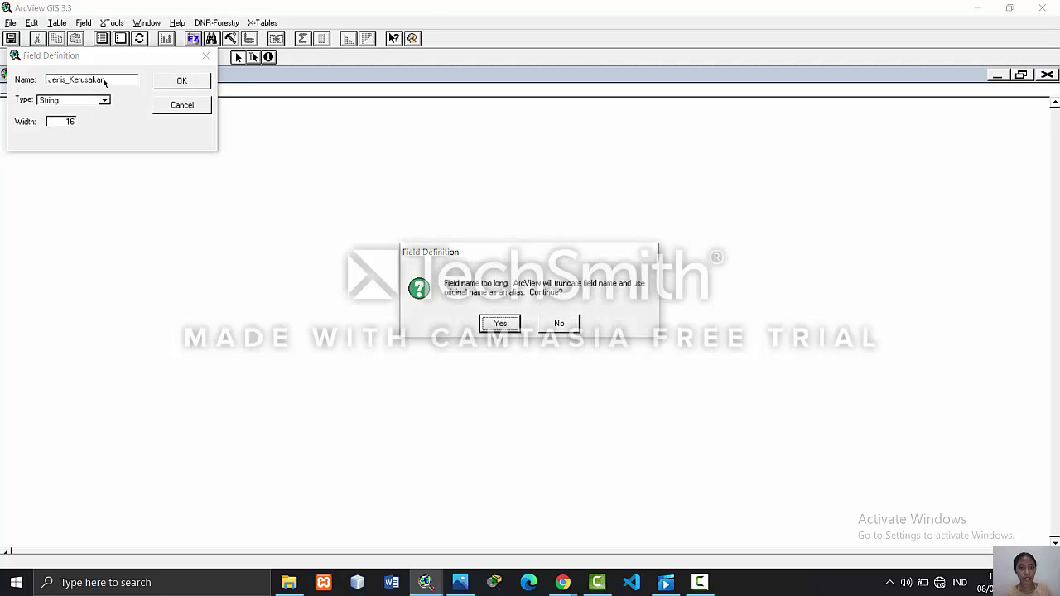
key("Return")
- Add a third field named Jumlah_Kerusakan of type String, accepting the truncated name with the original kept as alias
left_click(35, 22)
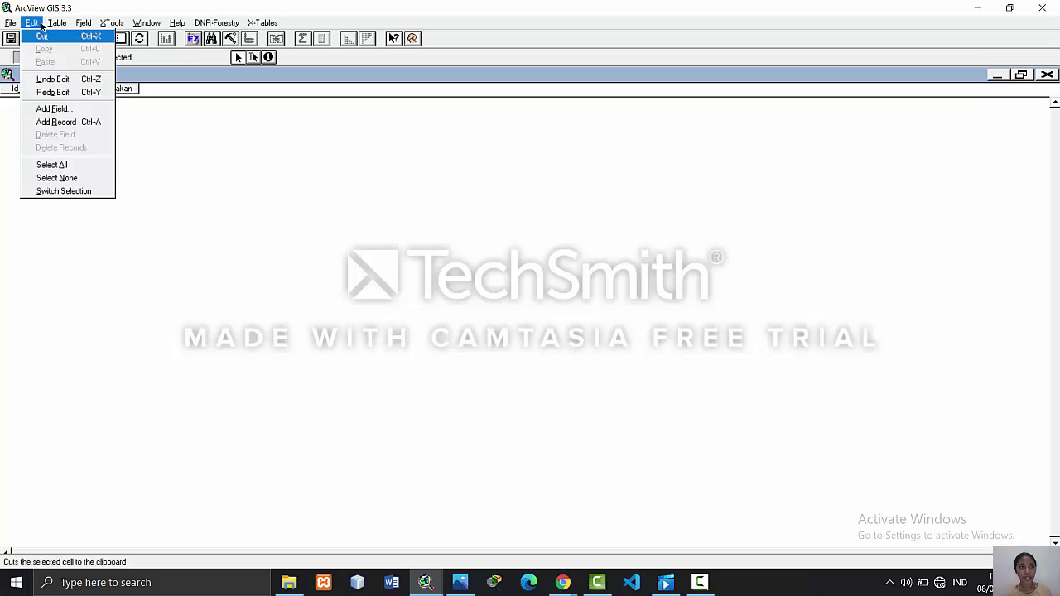
left_click(51, 109)
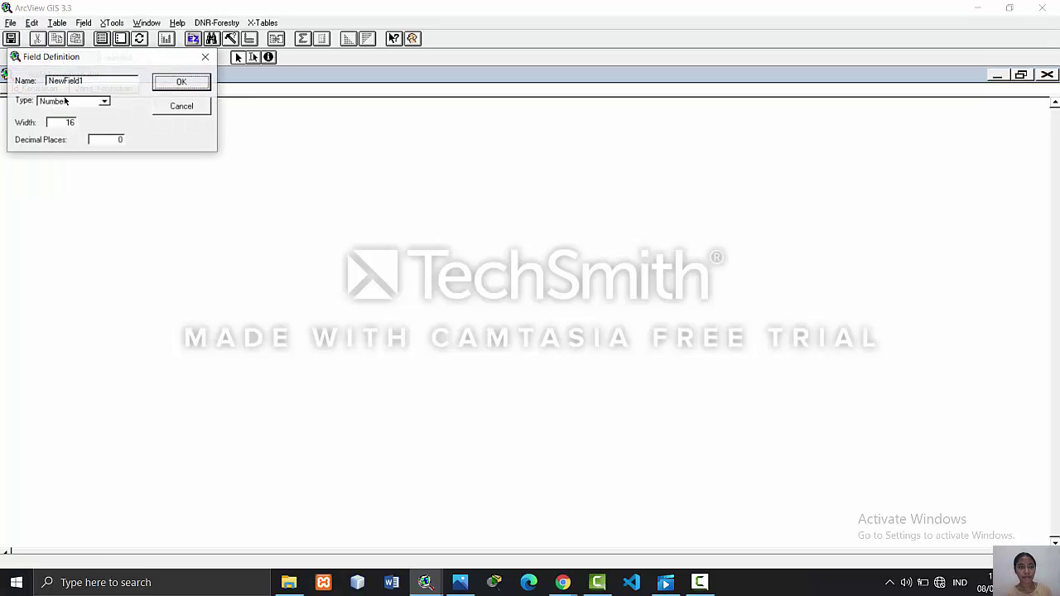
left_click_drag(97, 81, 35, 77)
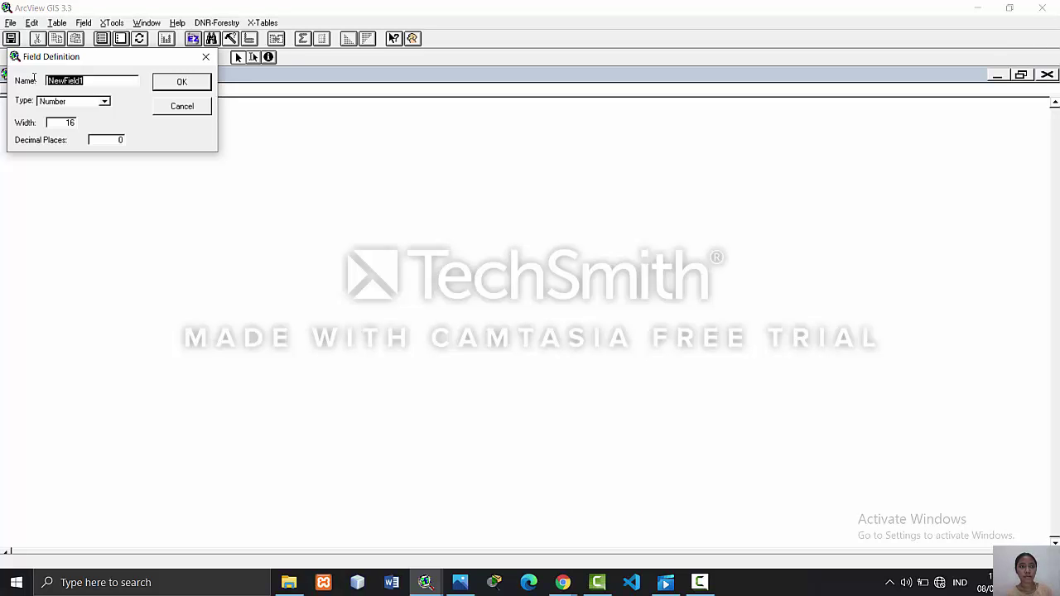
key("BackSpace")
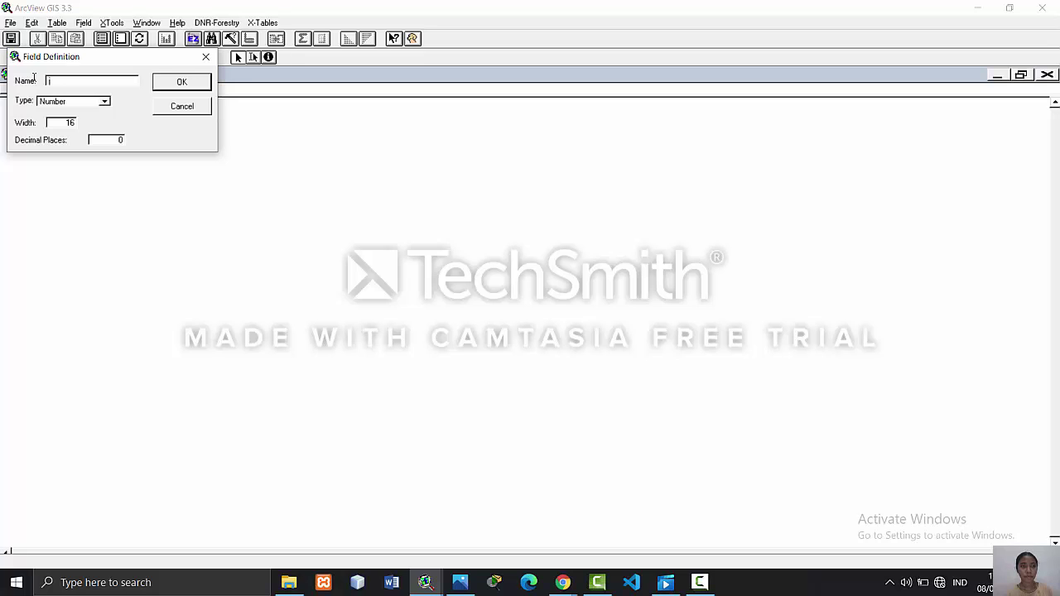
type("Jun")
type("lah")
type("_Kerusa")
type("kan")
left_click(58, 104)
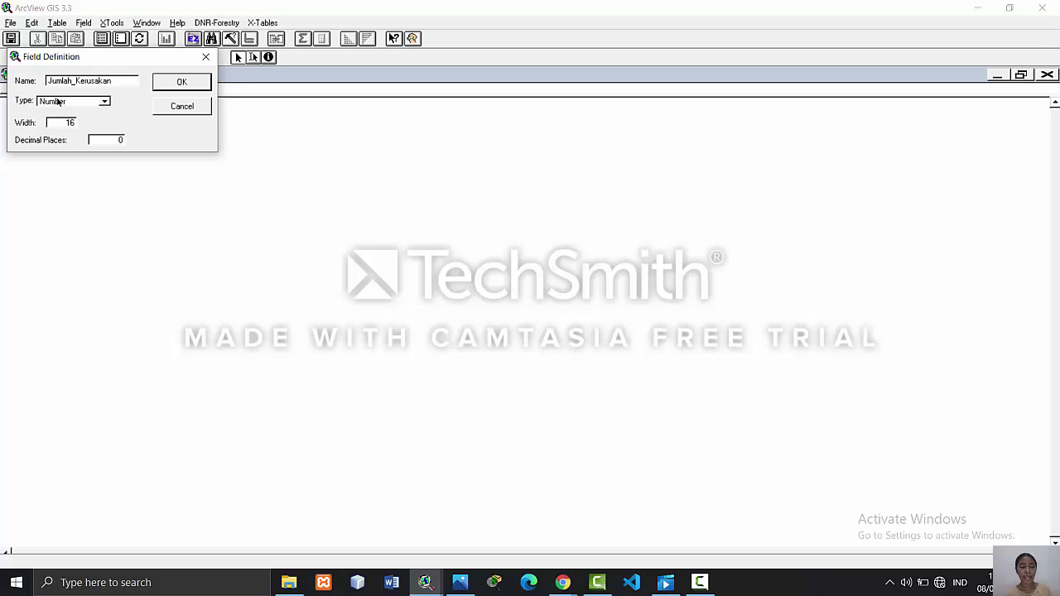
left_click(51, 128)
left_click(173, 82)
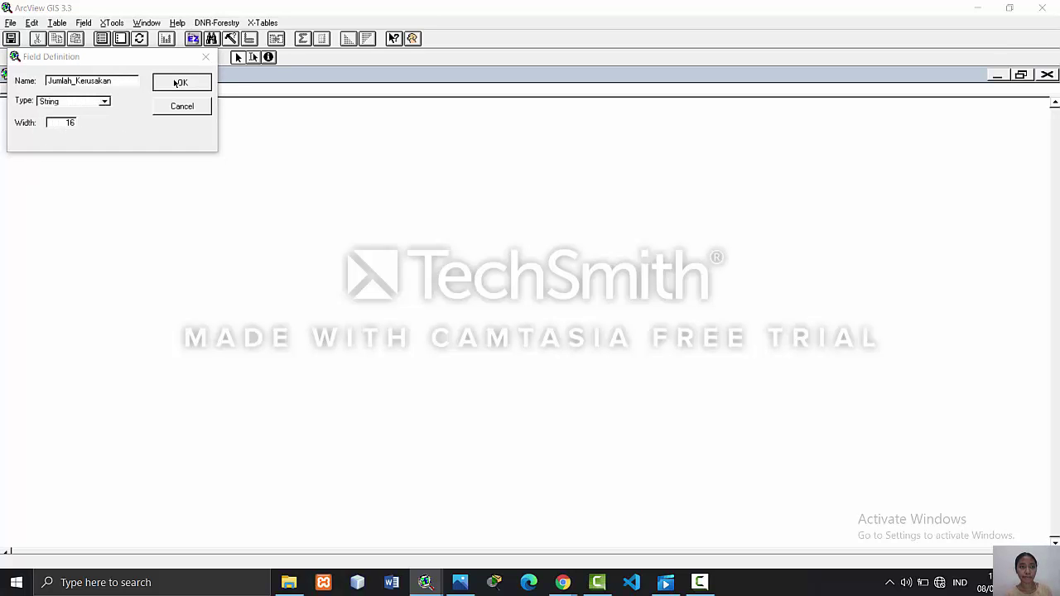
key("Return")
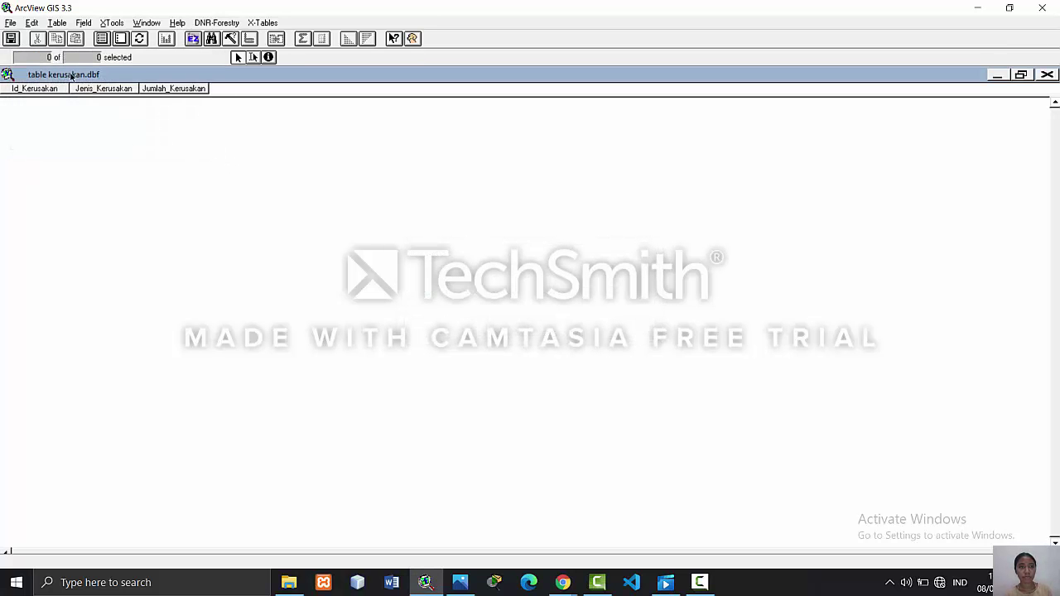
- Add the first record and enter 1 as its Id_Kerusakan and Kerusakan Ringan as its Jenis_Kerusakan
left_click(32, 23)
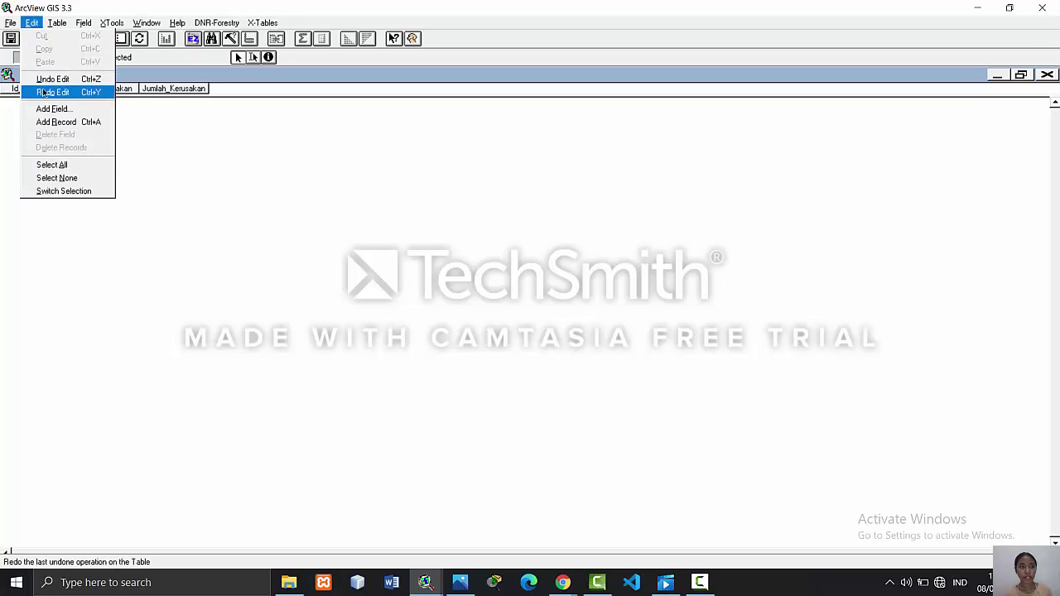
left_click(48, 125)
left_click(35, 104)
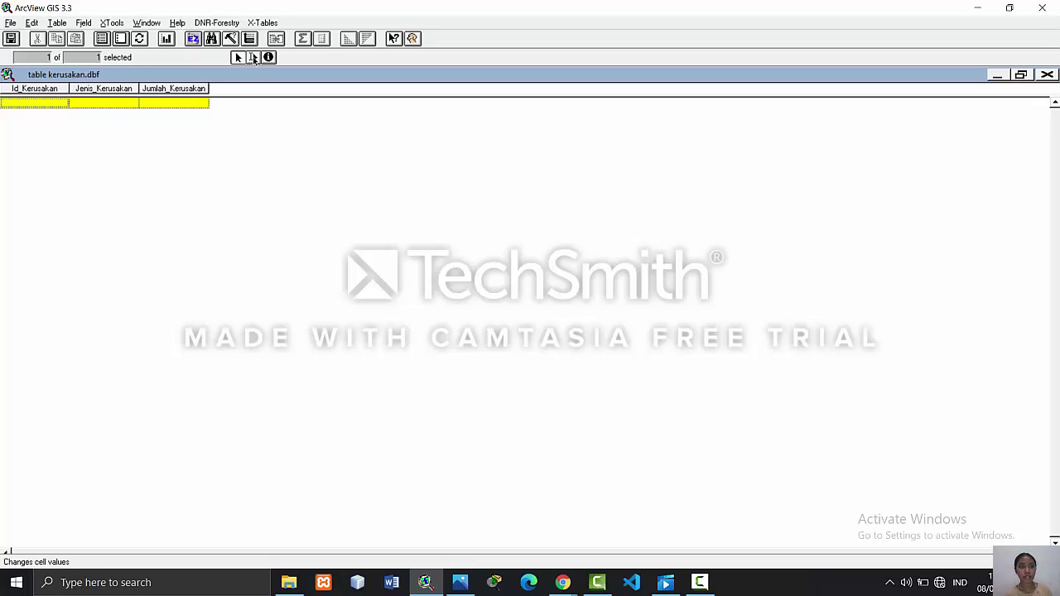
left_click(254, 58)
left_click(58, 104)
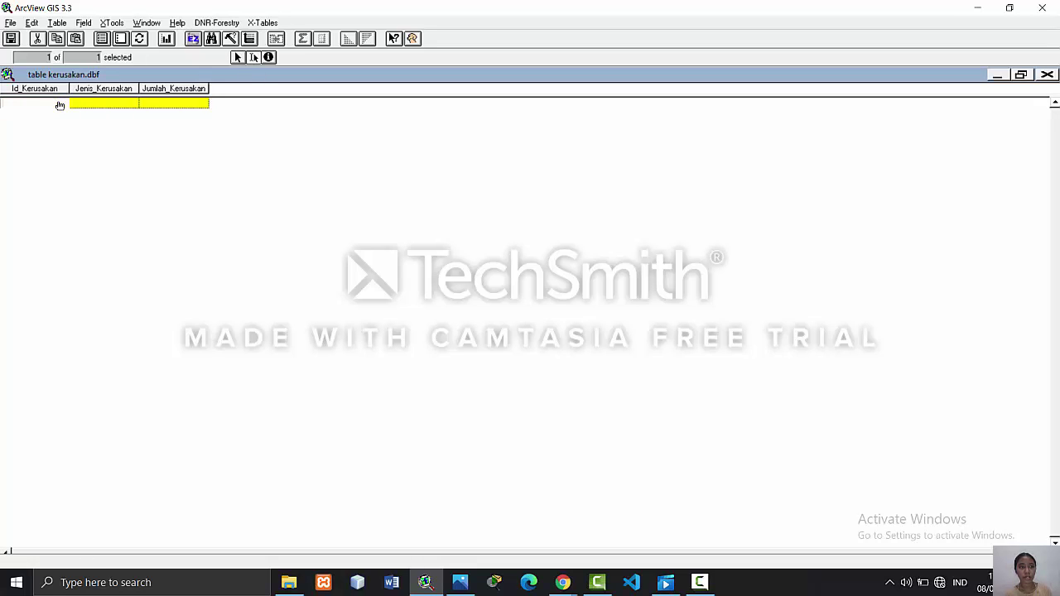
type("1")
left_click(107, 104)
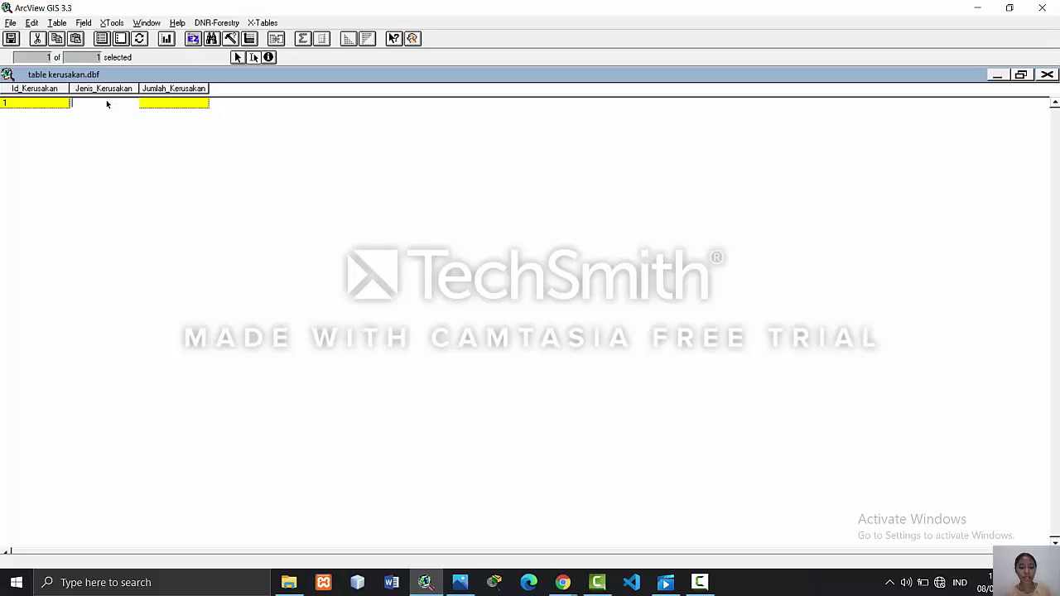
type("Kerusakan")
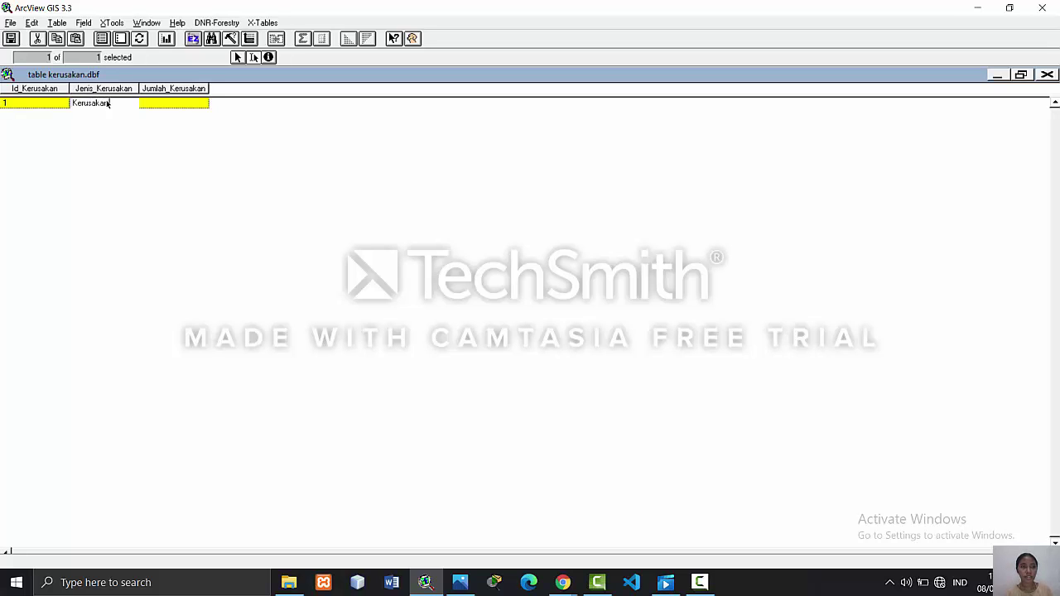
type(" Ringan")
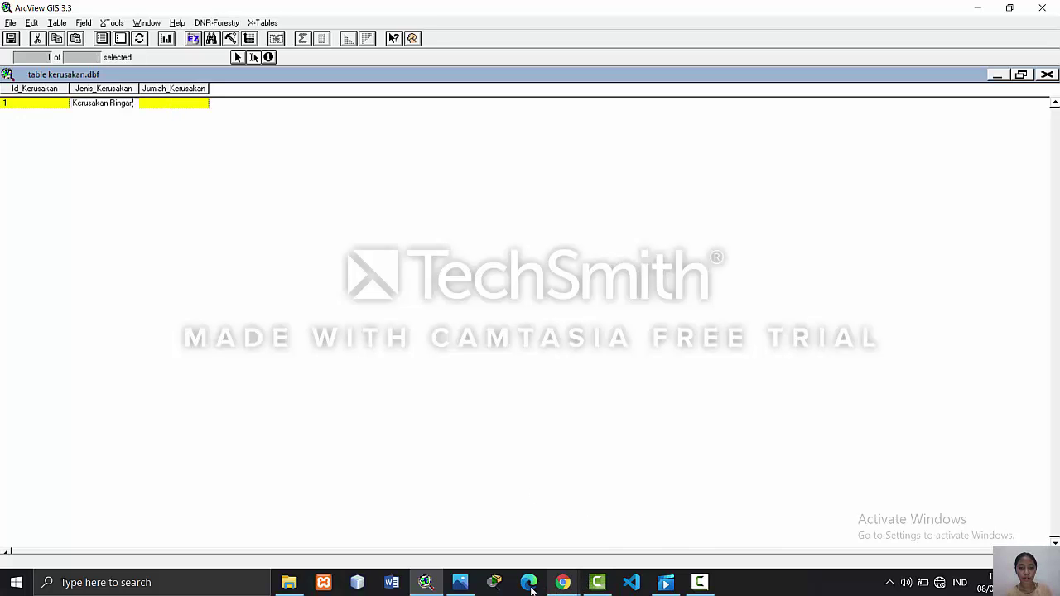
- Look up the Rusak Ringan house count in the disaster map image and enter 5027 Unit as the first record's Jumlah_Kerusakan
left_click(462, 584)
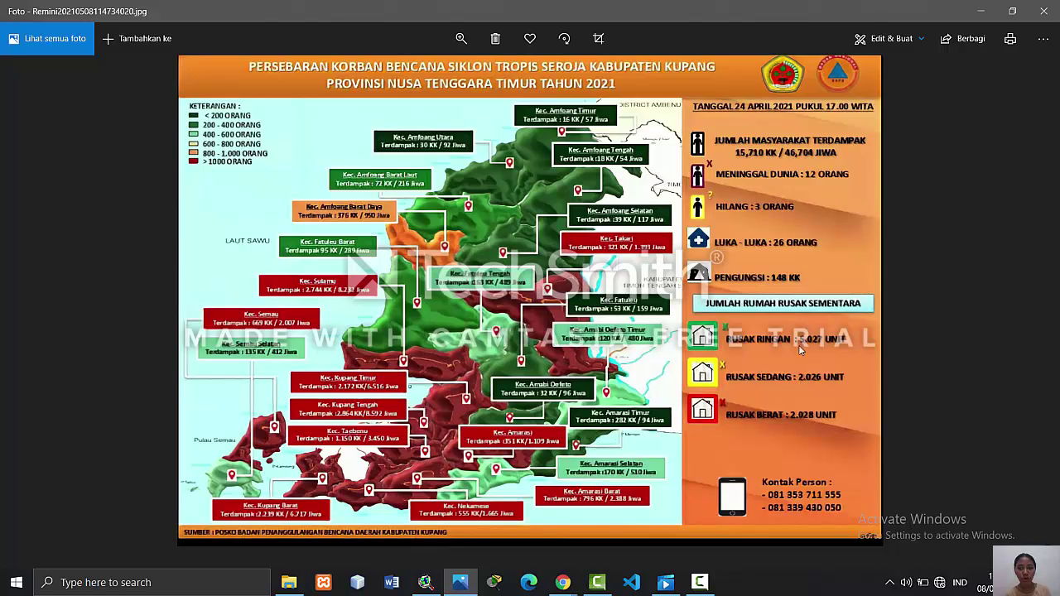
left_click(452, 581)
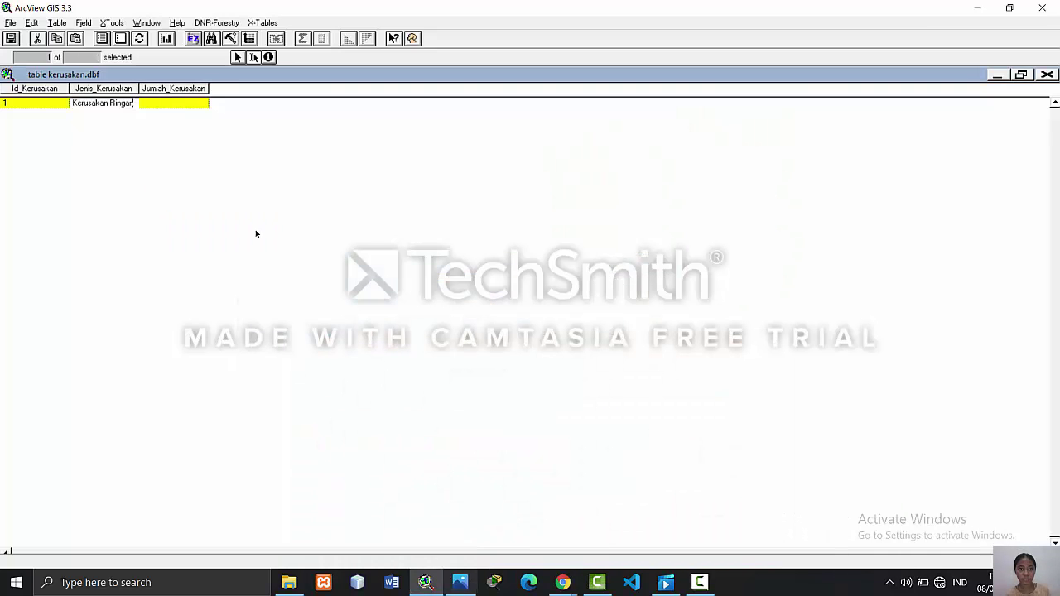
left_click(166, 104)
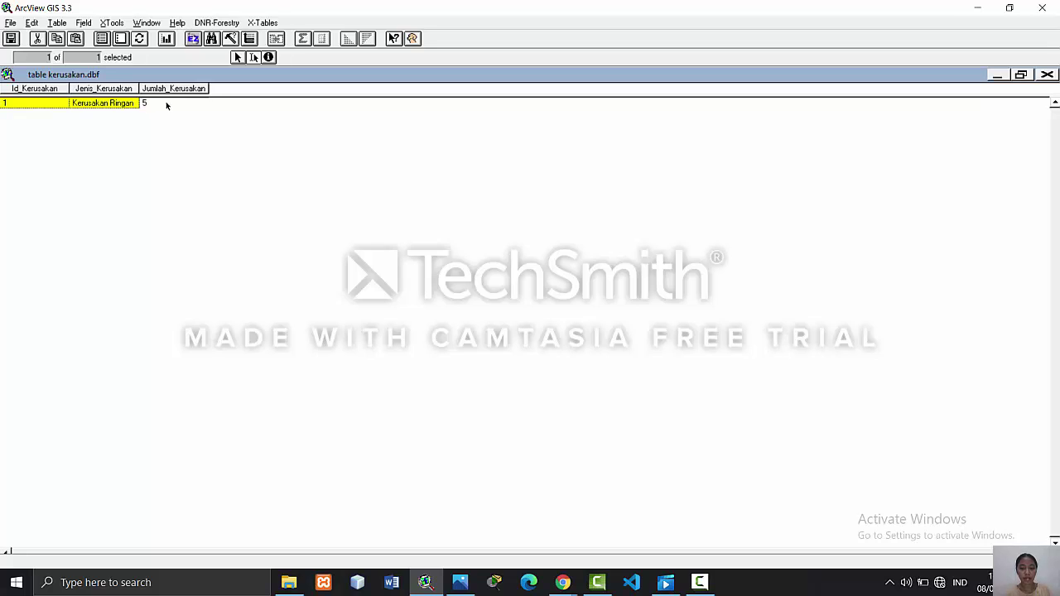
type("27 Unit")
- Add a second record and enter 2 as its Id_Kerusakan and Kerusakan Sedang as its Jenis_Kerusakan
left_click(33, 23)
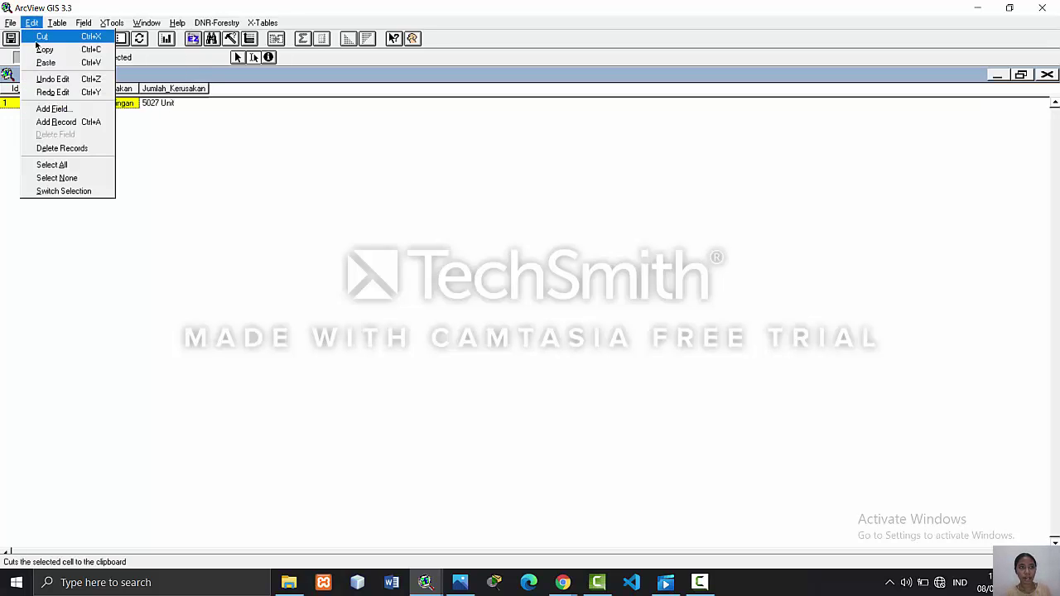
left_click(53, 122)
type("2")
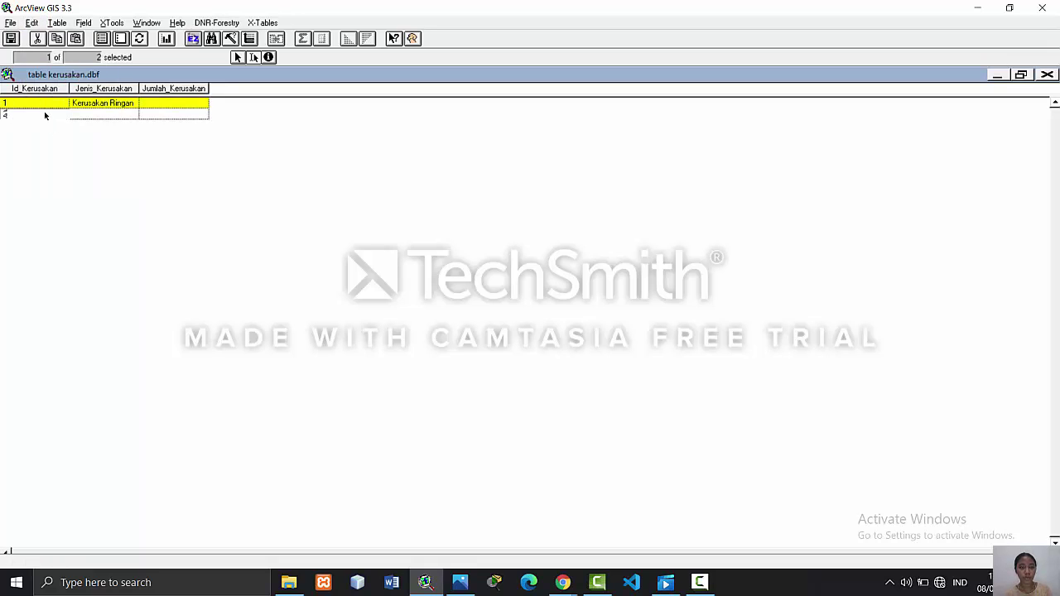
left_click(103, 116)
type("K")
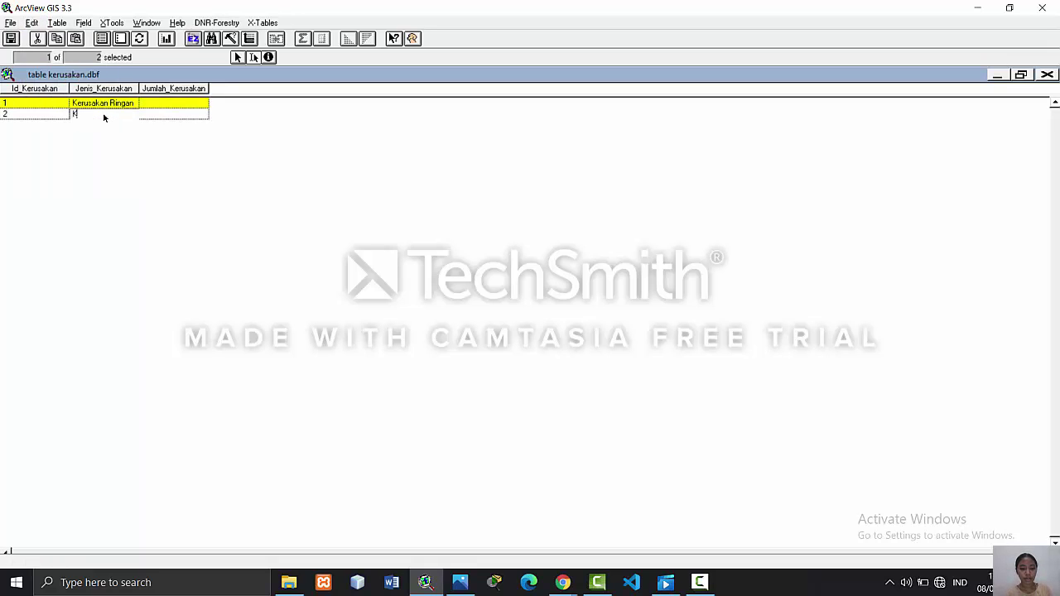
type("erusakan Sedang")
- Check the Rusak Ringan house count in the disaster map image and enter 5027 as the first record's Jumlah_Kerusakan
left_click(161, 114)
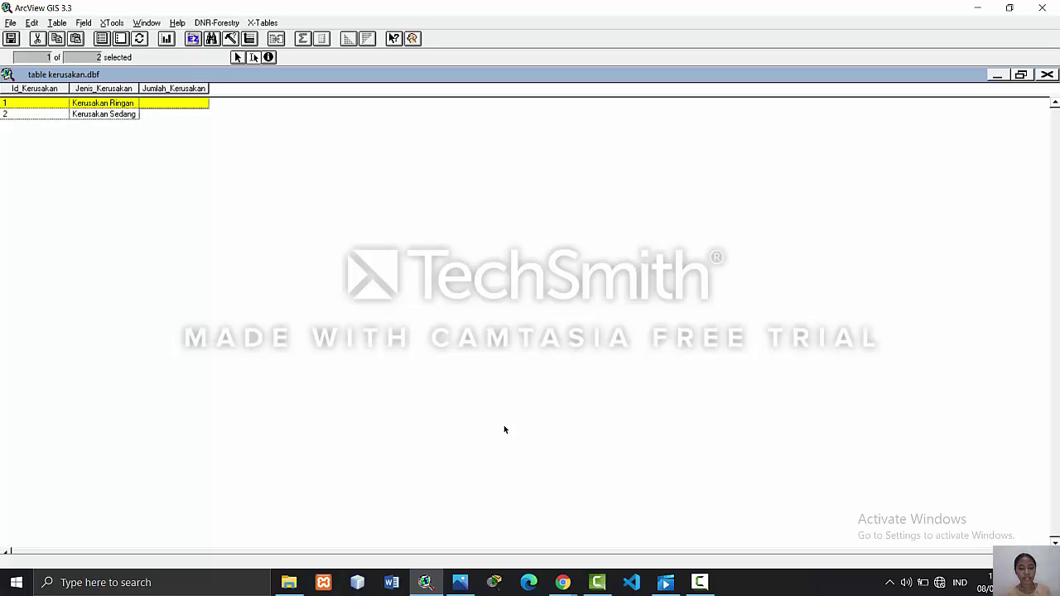
left_click(426, 583)
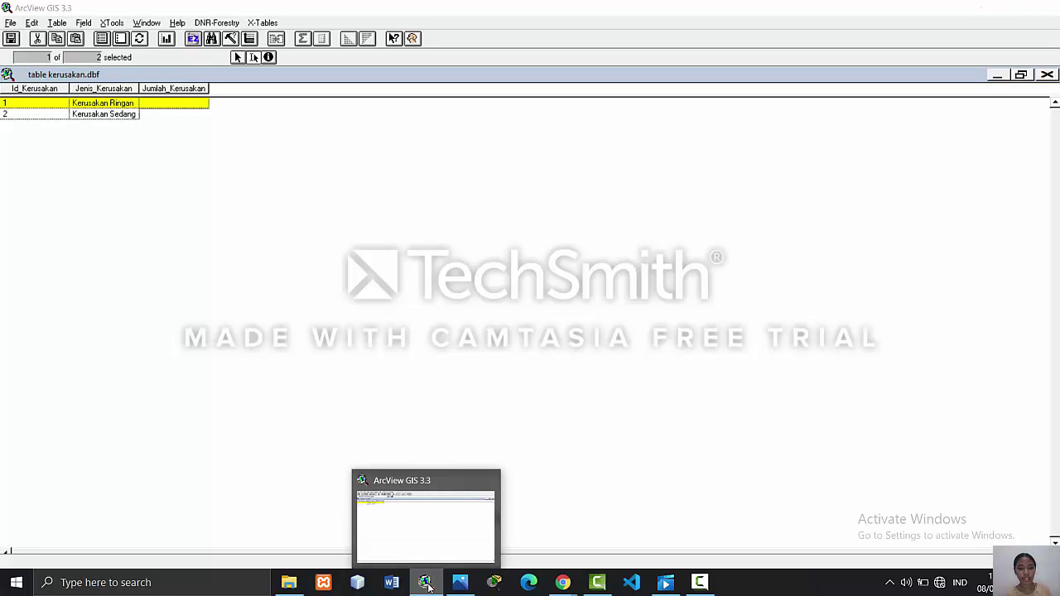
left_click(425, 583)
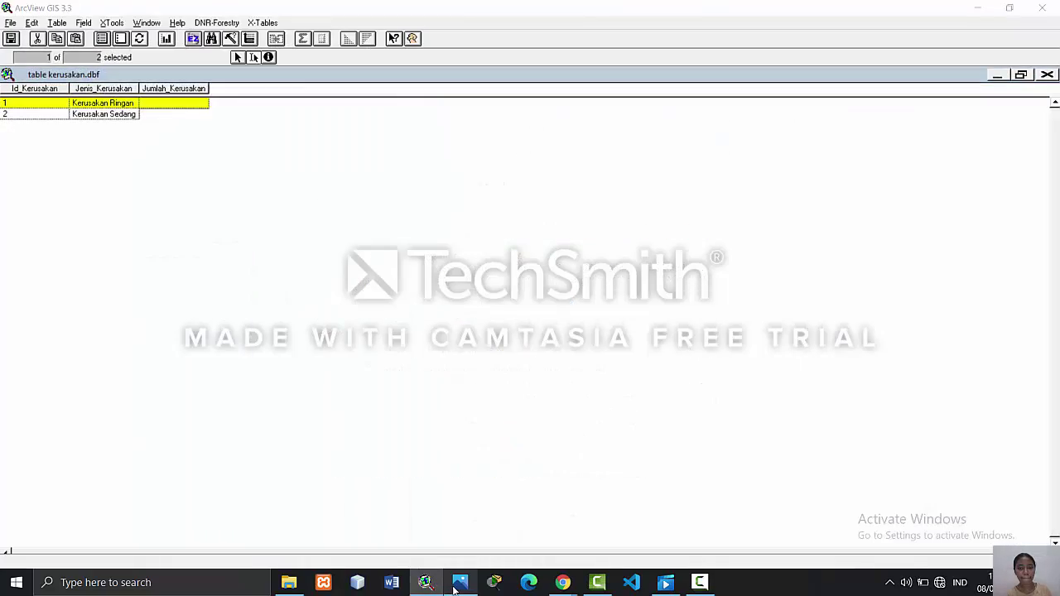
left_click(456, 586)
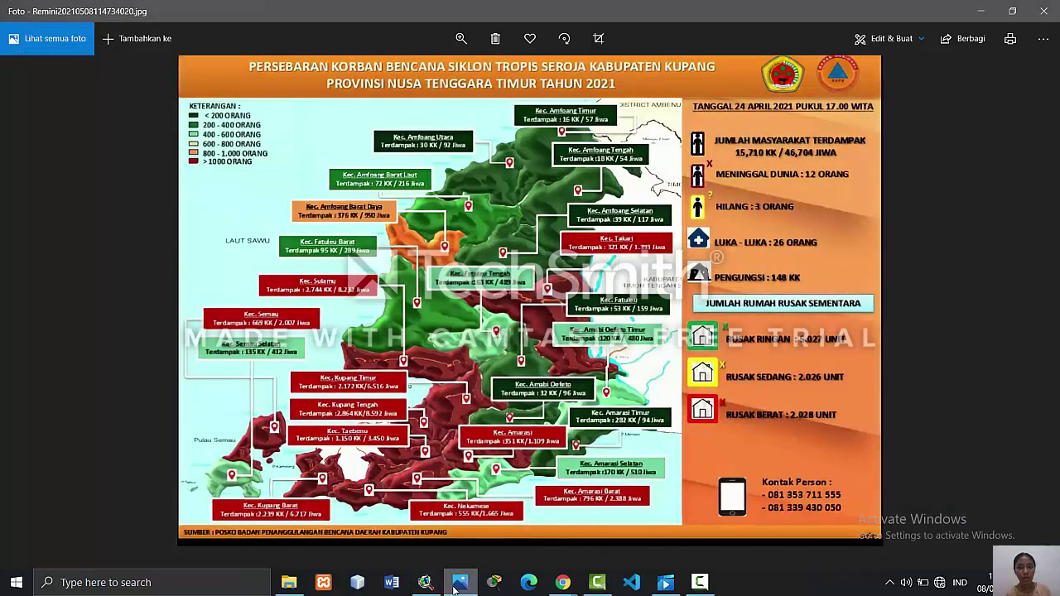
left_click(454, 586)
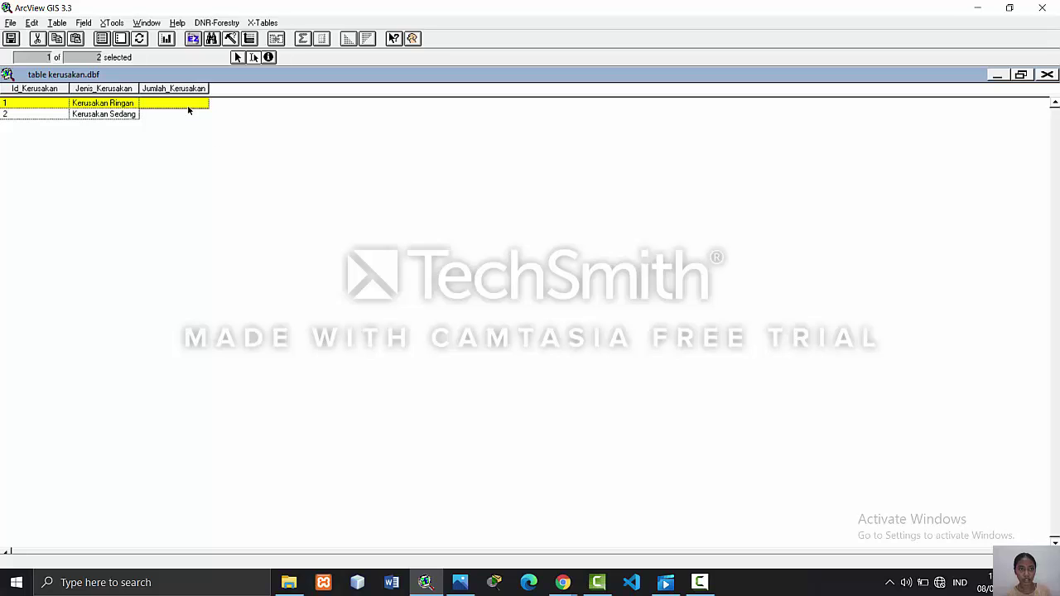
left_click(188, 105)
type("5")
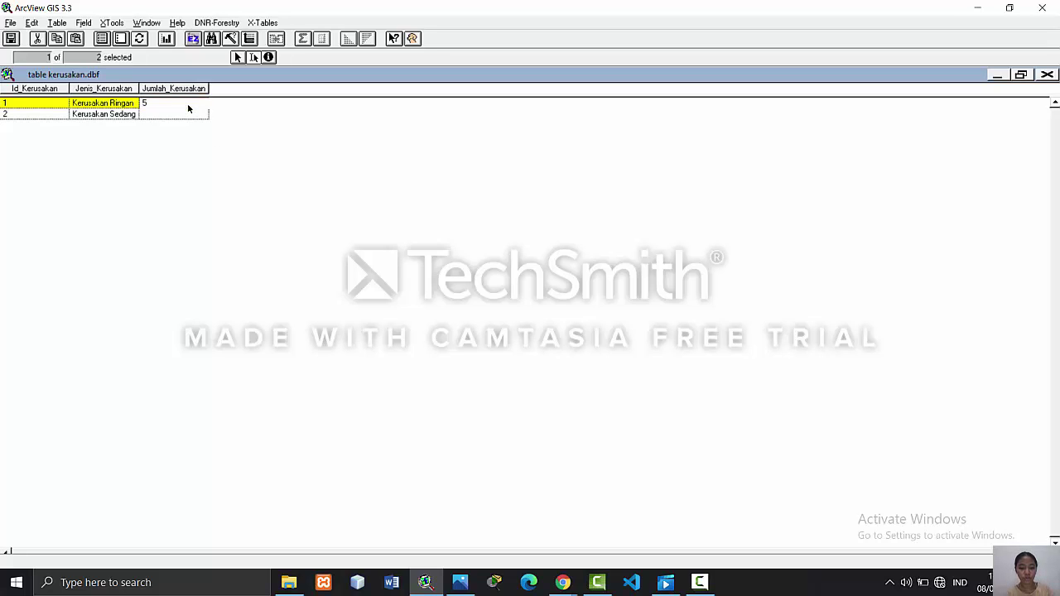
left_click(460, 582)
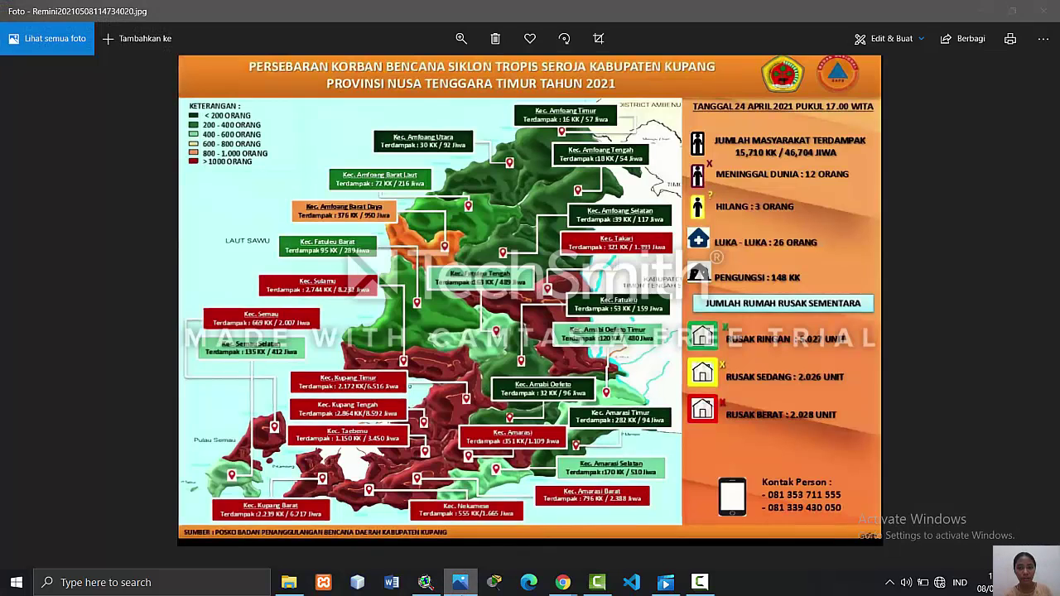
left_click(459, 582)
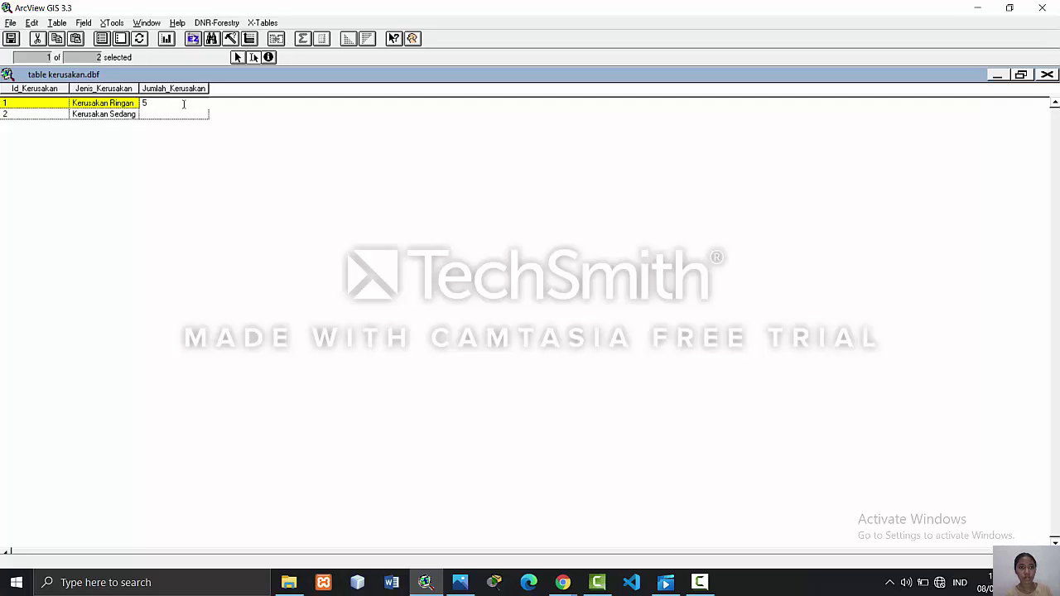
left_click(239, 57)
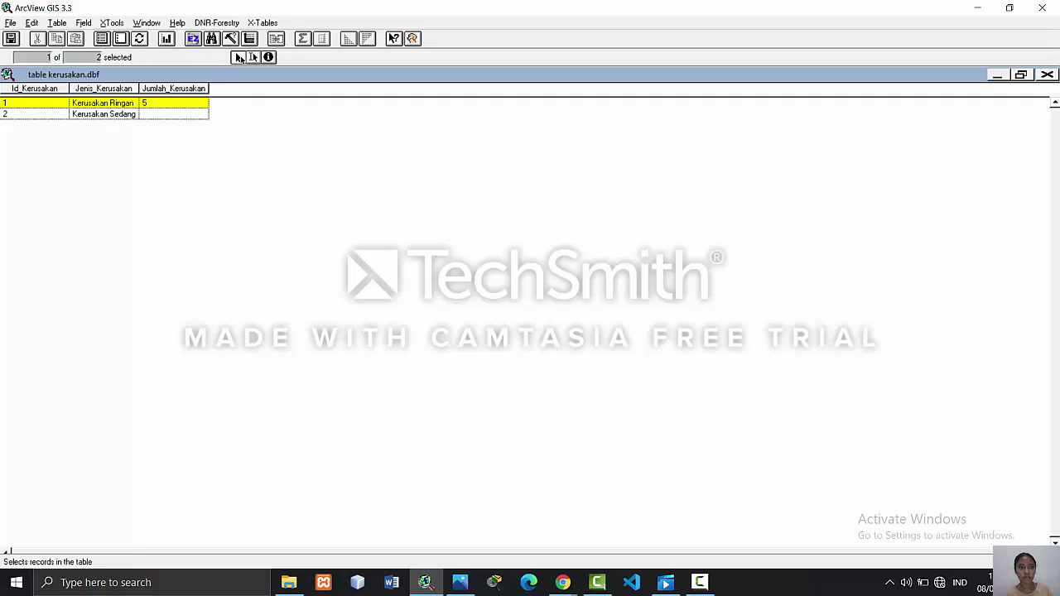
left_click(253, 57)
left_click(188, 104)
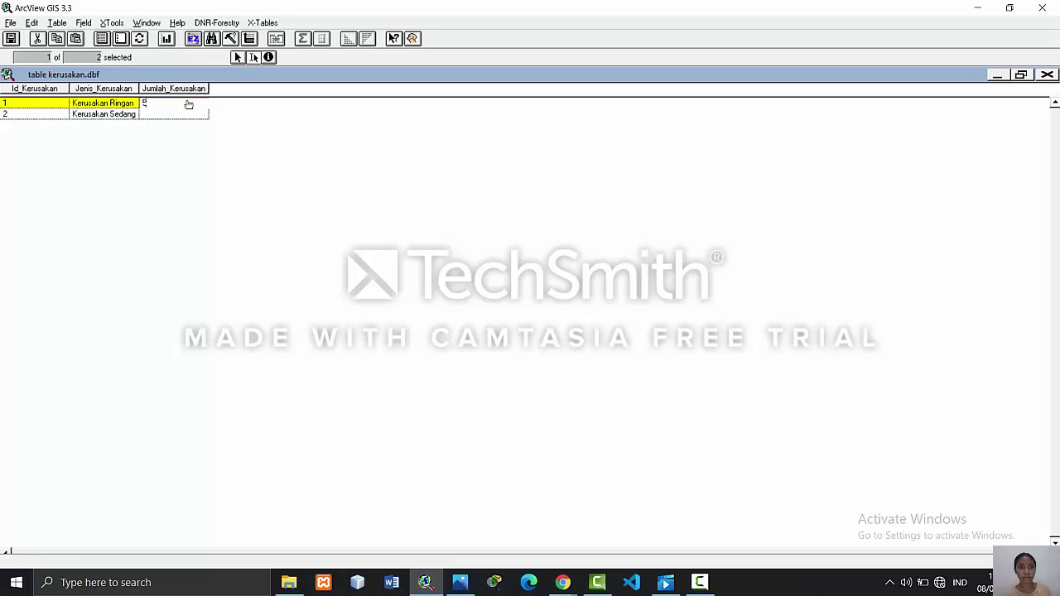
type("027")
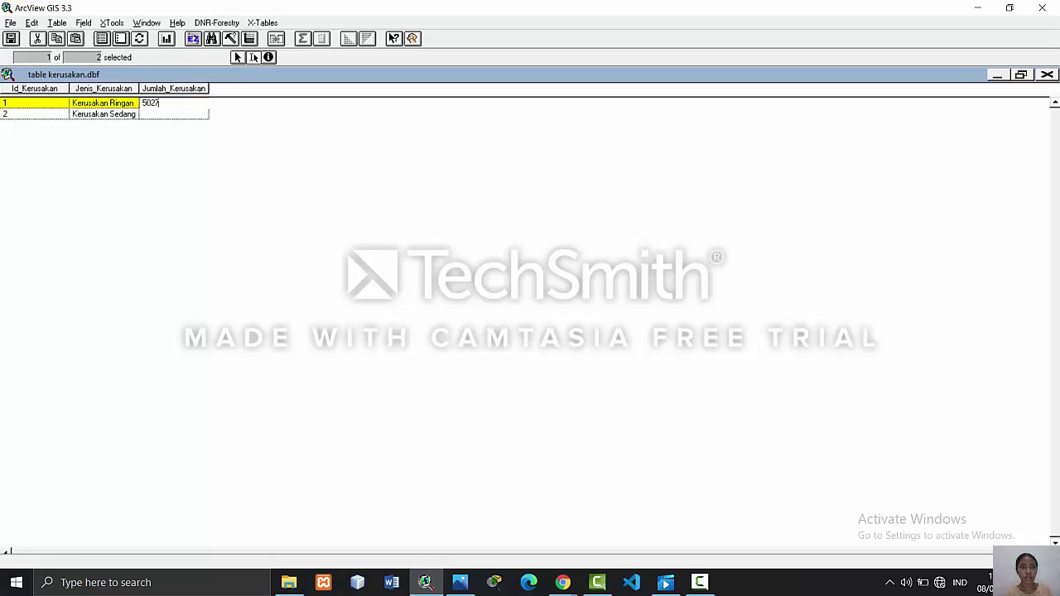
- Look up the Rusak Sedang house count in the disaster map image and enter 2026 as the second record's Jumlah_Kerusakan
left_click(193, 114)
left_click(425, 582)
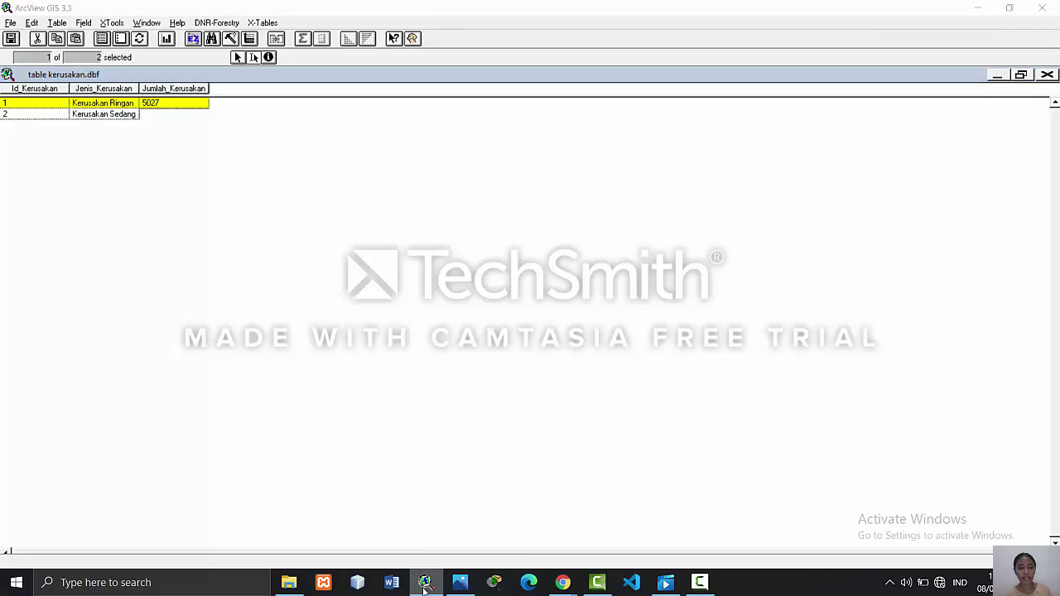
left_click(425, 582)
left_click(459, 582)
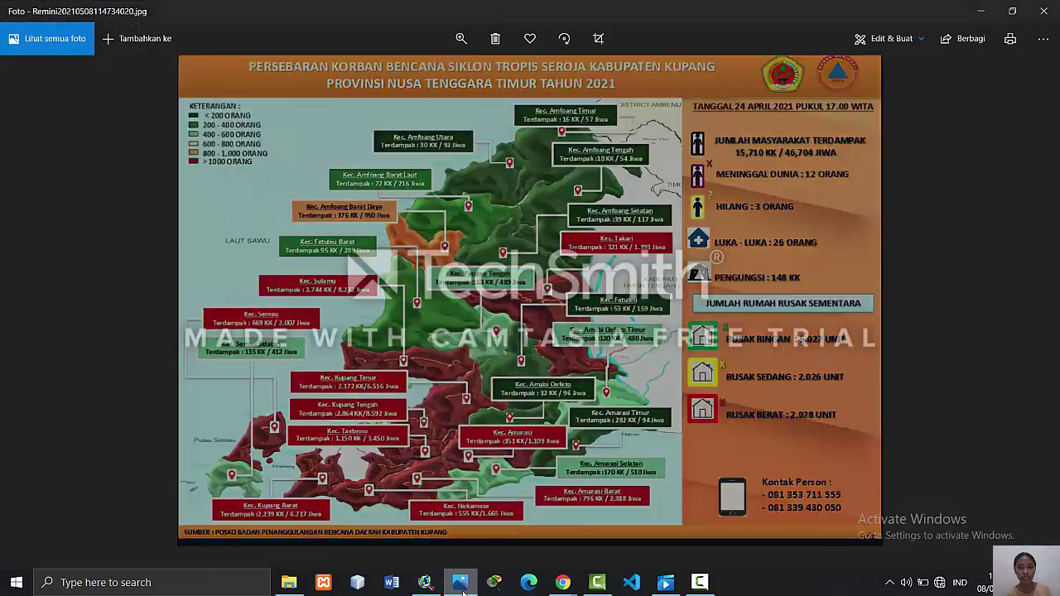
left_click(460, 582)
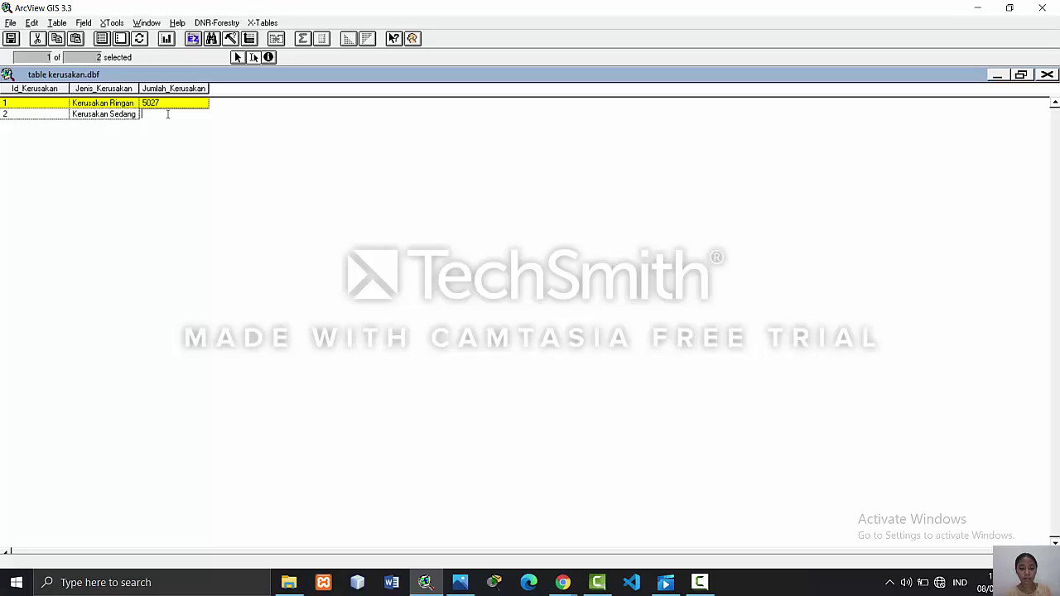
left_click(251, 58)
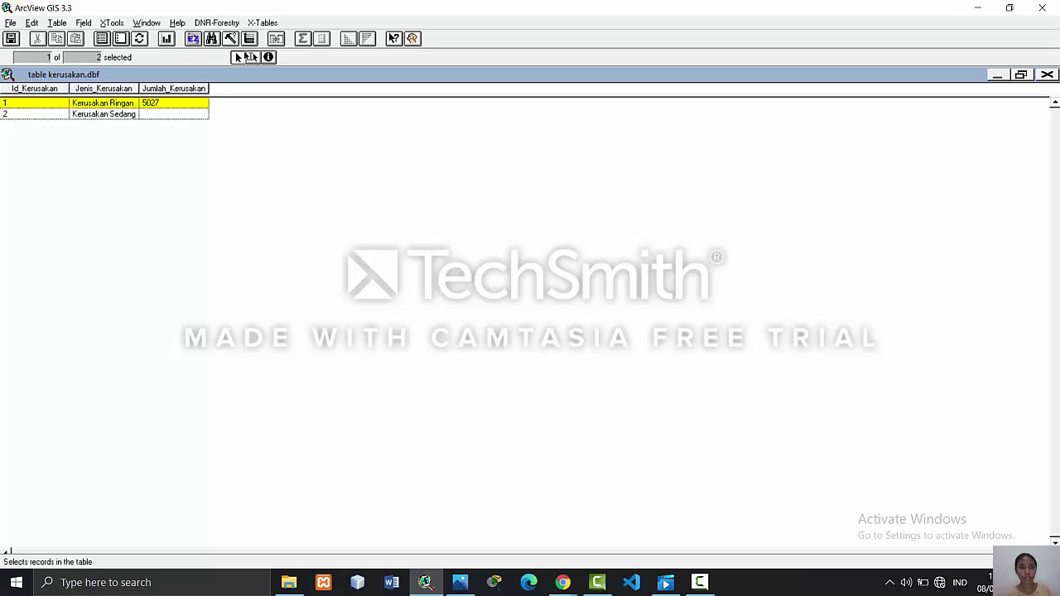
left_click(185, 115)
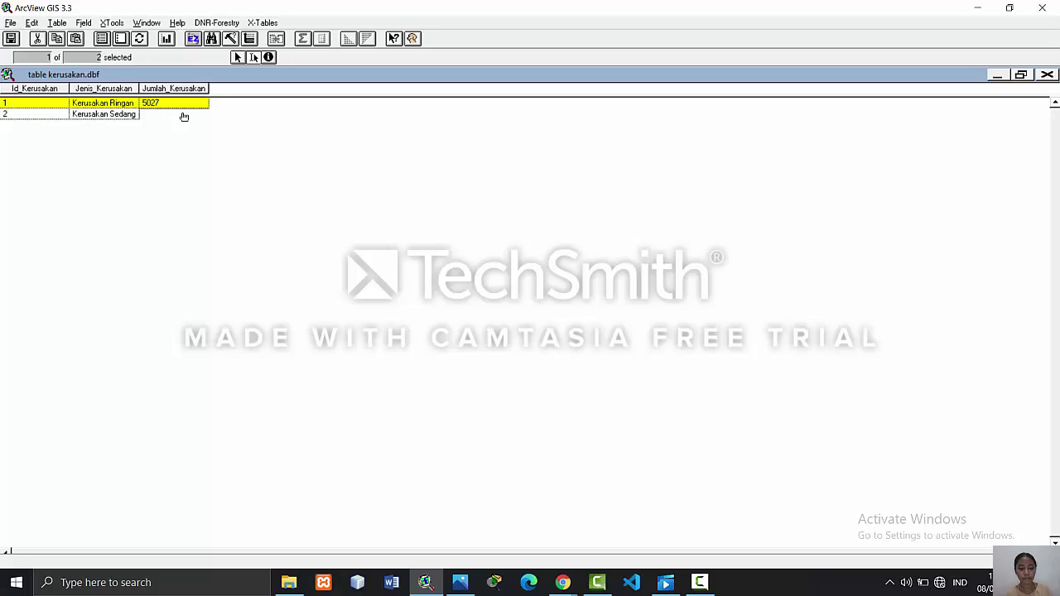
type("204")
- Add a third record and enter 3 as its Id_Kerusakan and Kerusakan Berat as its Jenis_Kerusakan
left_click(31, 23)
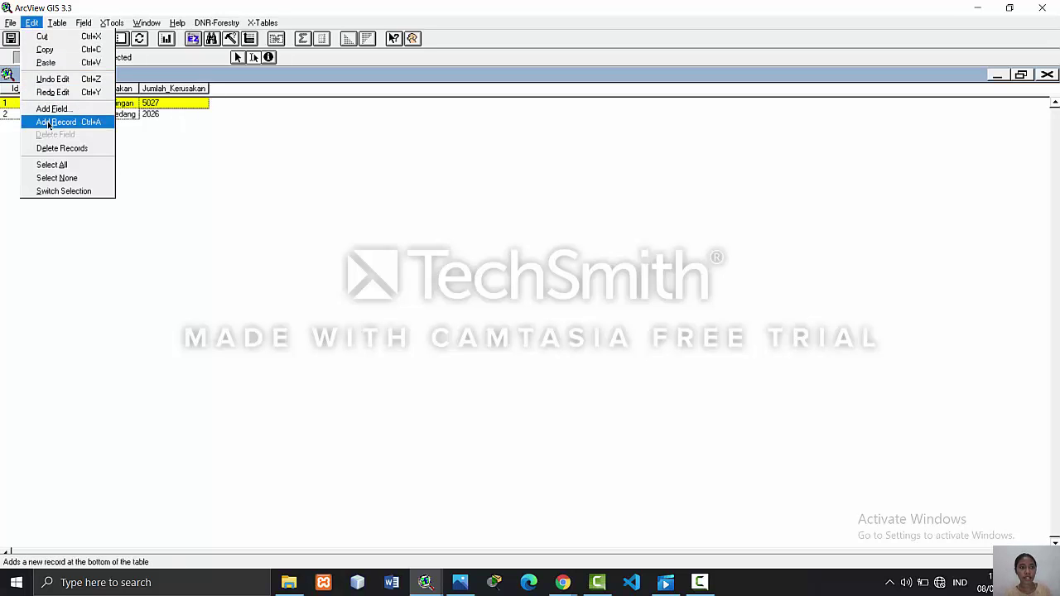
left_click(47, 121)
type("3")
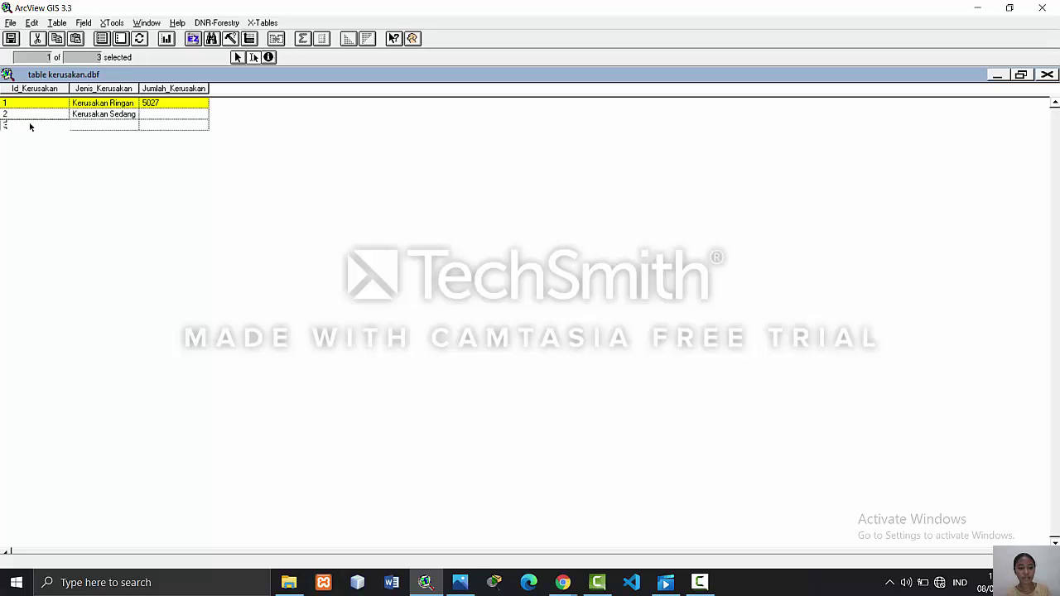
left_click(85, 124)
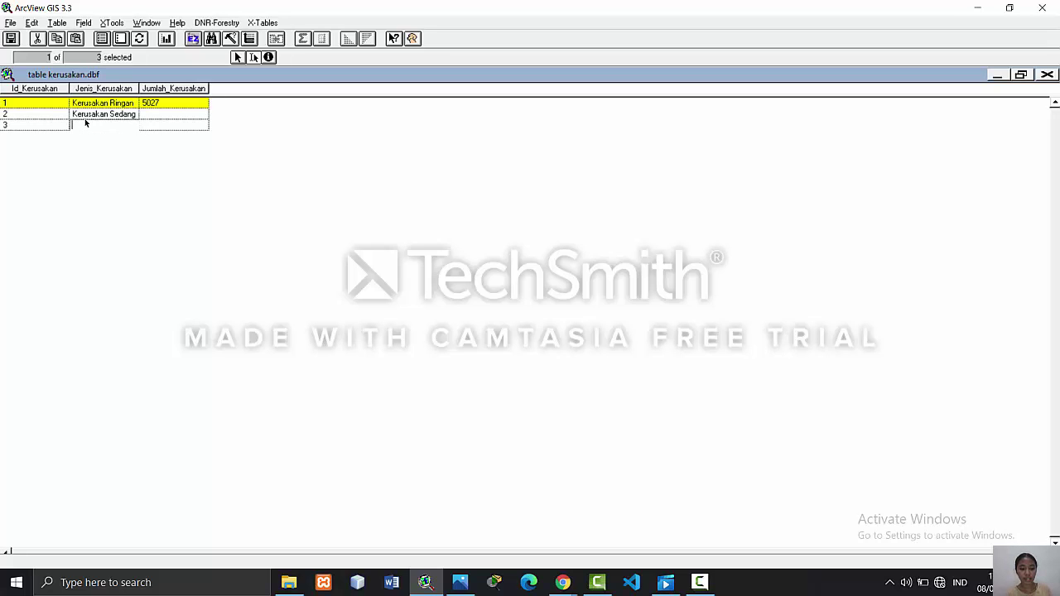
type("Kerusakan Berat")
- Look up the Rusak Berat house count in the disaster map image and enter 2028 as the third record's Jumlah_Kerusakan
left_click(460, 582)
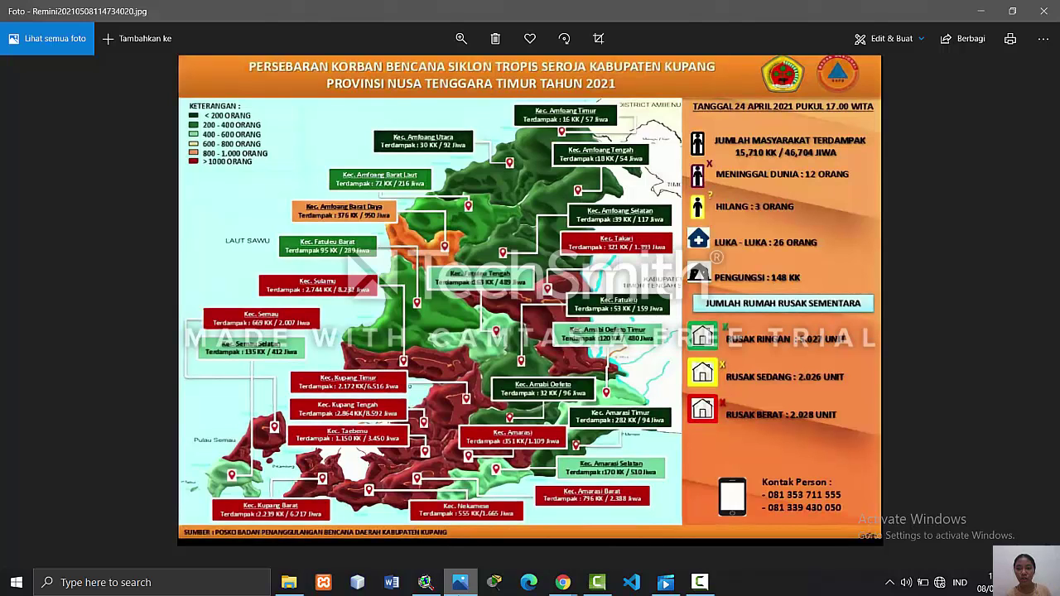
left_click(425, 582)
type("t")
left_click(162, 128)
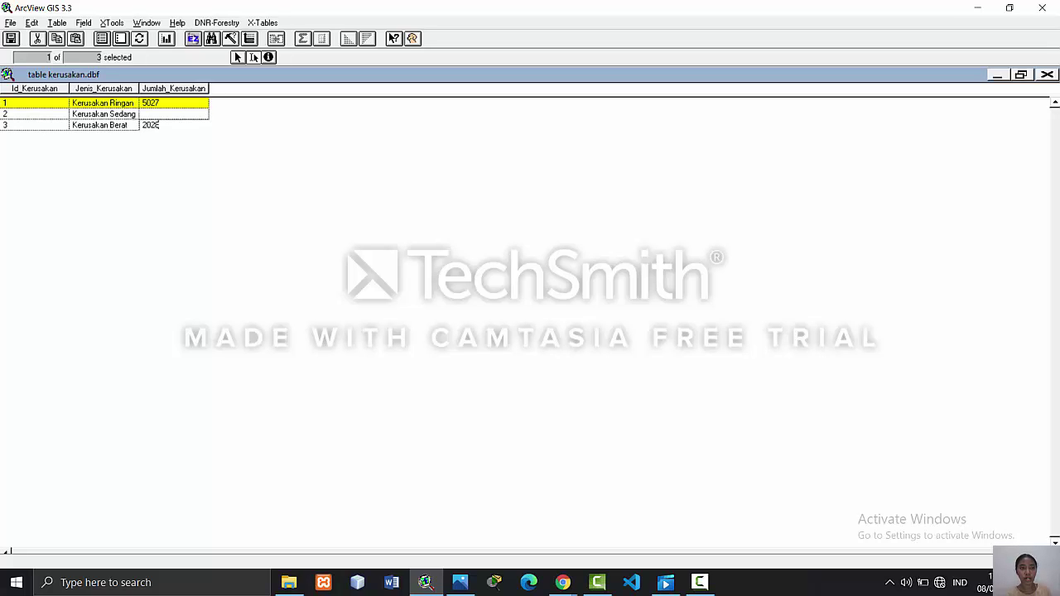
- Enter 2026 again as the Jumlah_Kerusakan of the Kerusakan Sedang record and leave cell editing
left_click(180, 114)
type("2026")
left_click(238, 57)
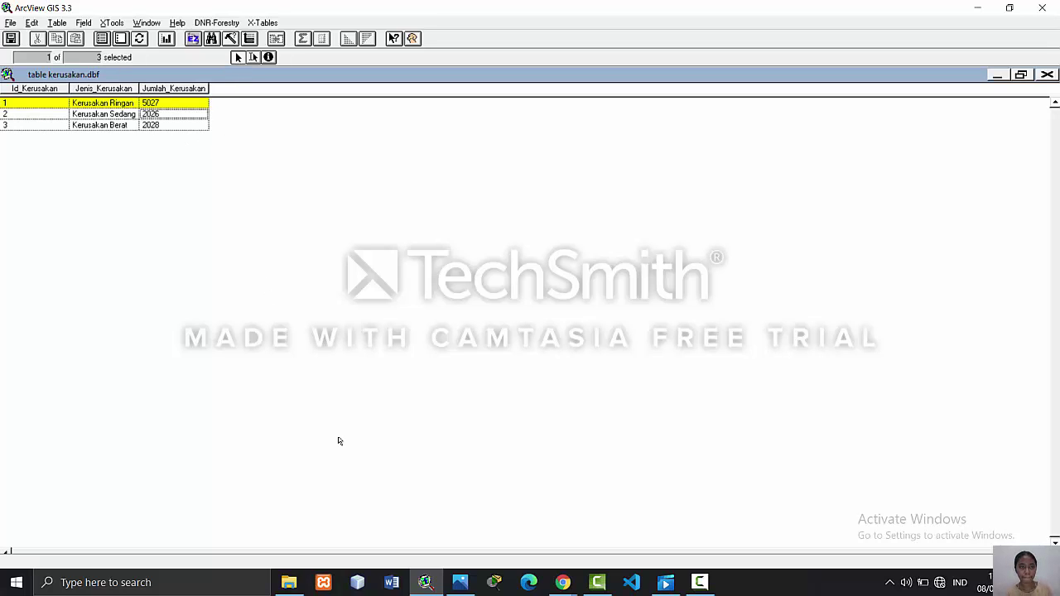
- Compare the damage table's entries with the assignment text and the house damage counts in the disaster map image
left_click(425, 583)
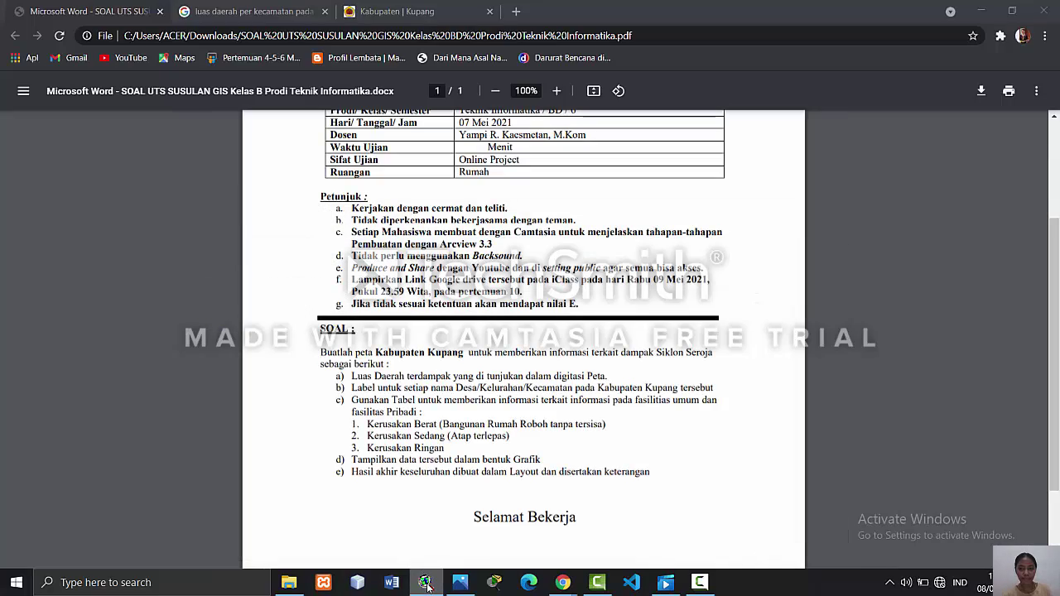
left_click(426, 583)
left_click(460, 583)
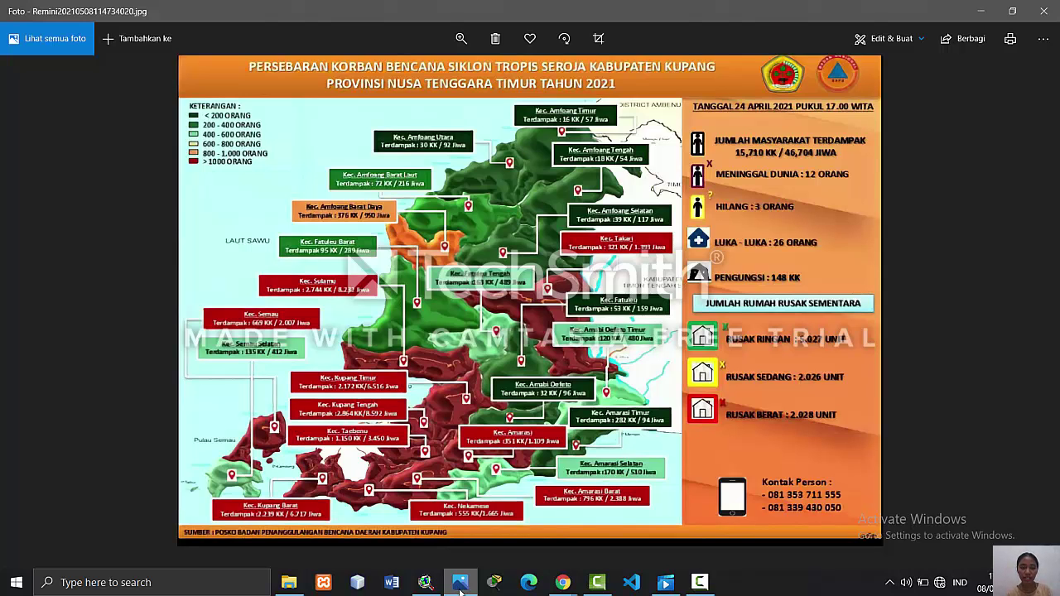
left_click(460, 588)
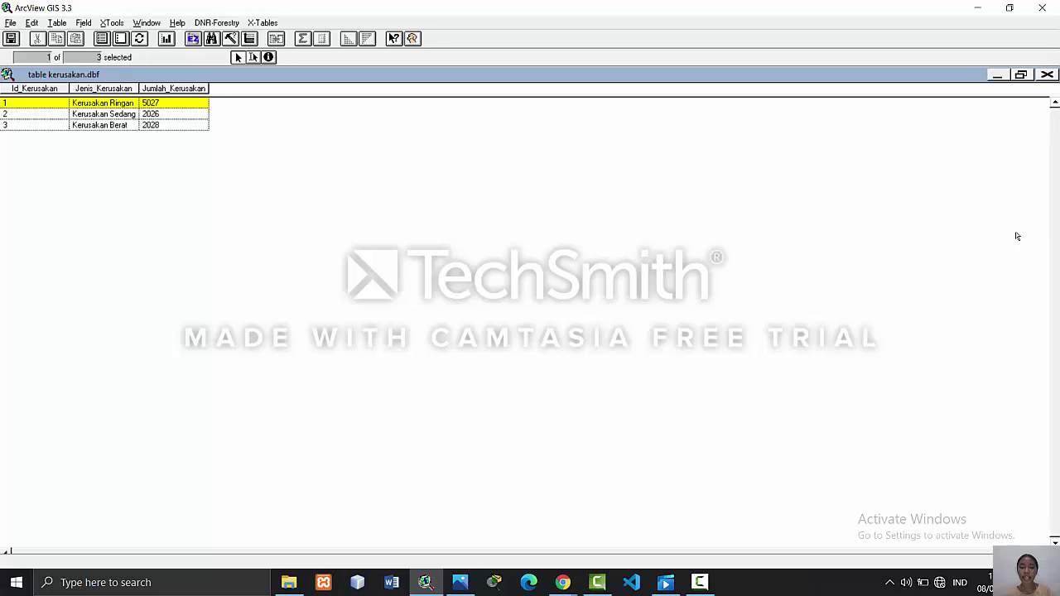
left_click(460, 582)
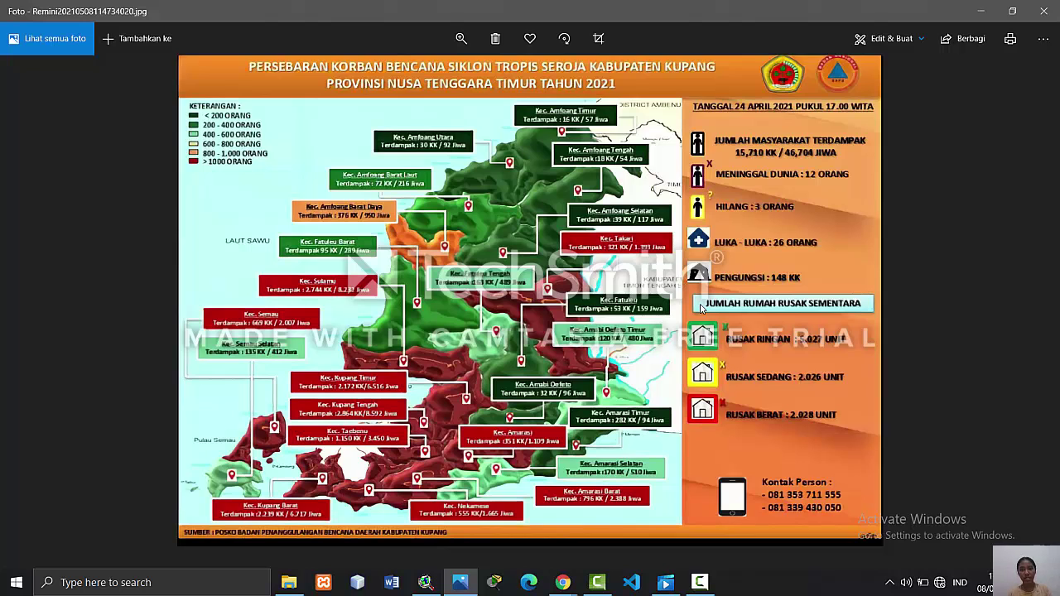
left_click(454, 586)
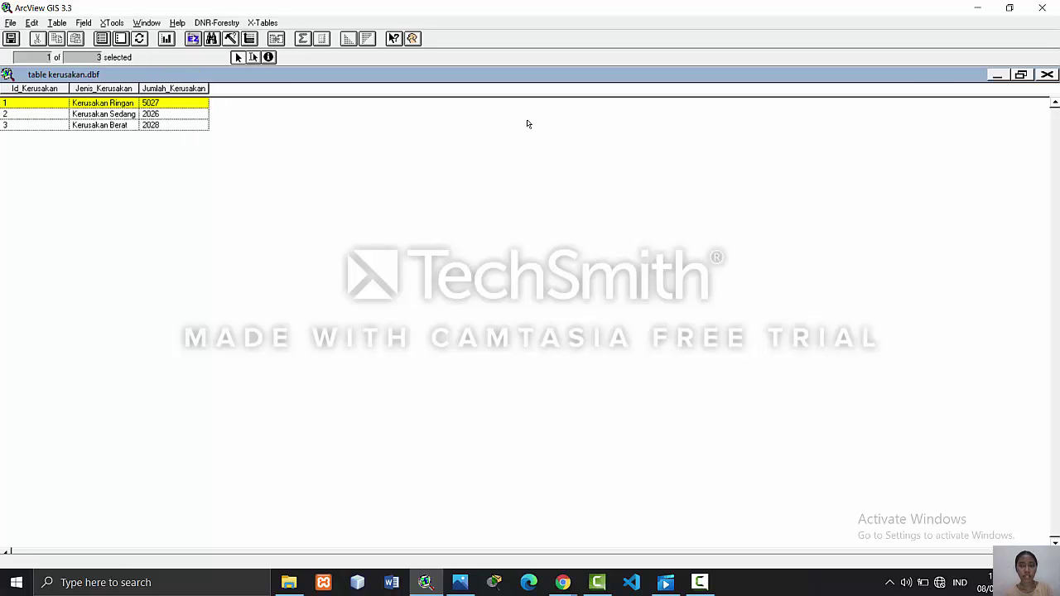
- Close the damage table and create a new table named Jumlah Korban.dbf in the peta kabupaten kupang folder on drive f:
left_click(1047, 75)
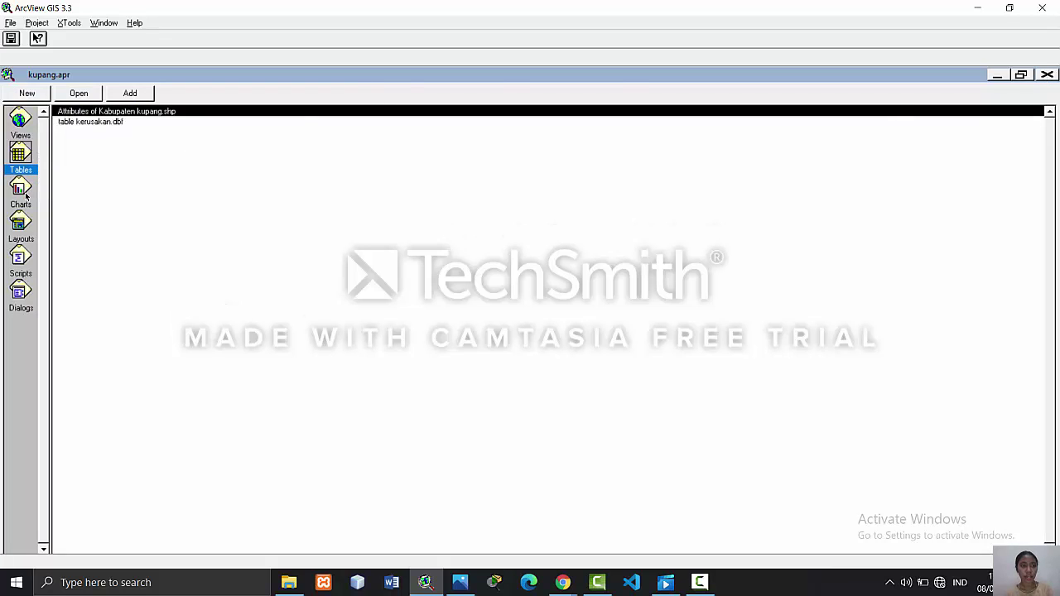
double_click(23, 169)
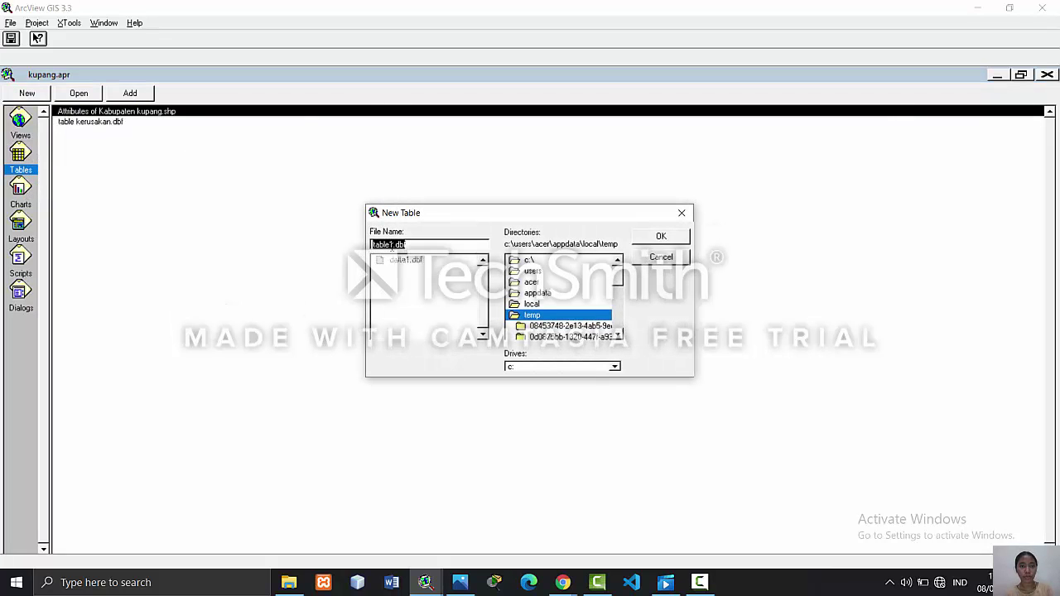
left_click(546, 370)
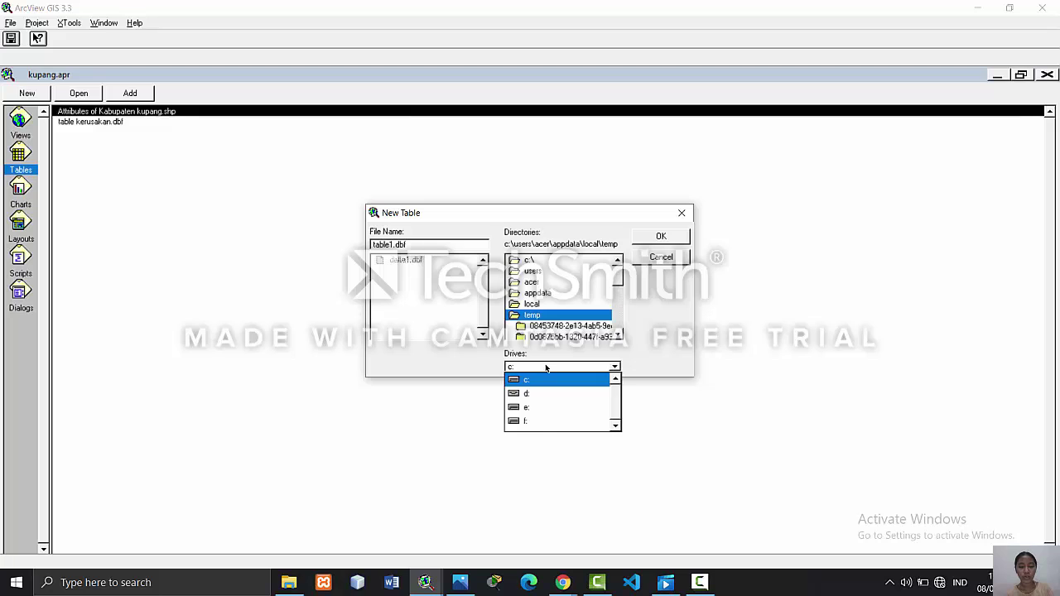
left_click(540, 423)
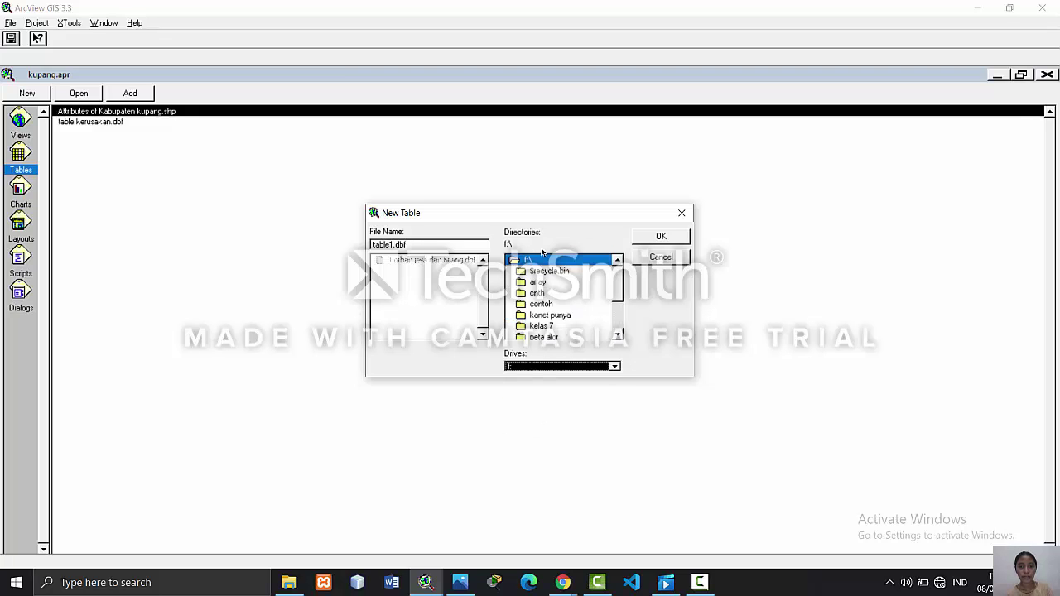
left_click(620, 294)
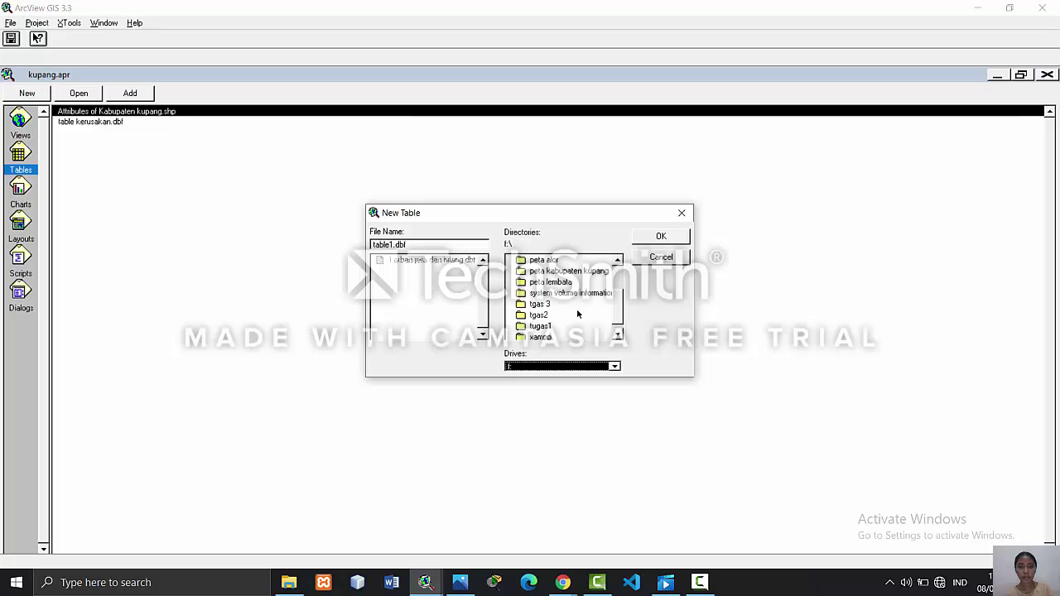
double_click(592, 272)
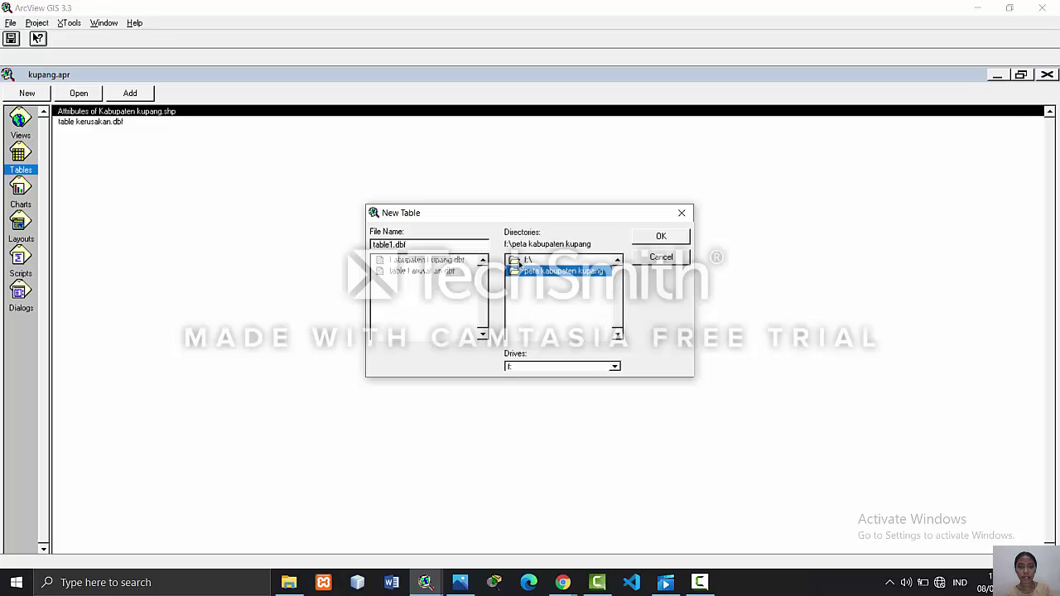
left_click_drag(390, 244, 368, 244)
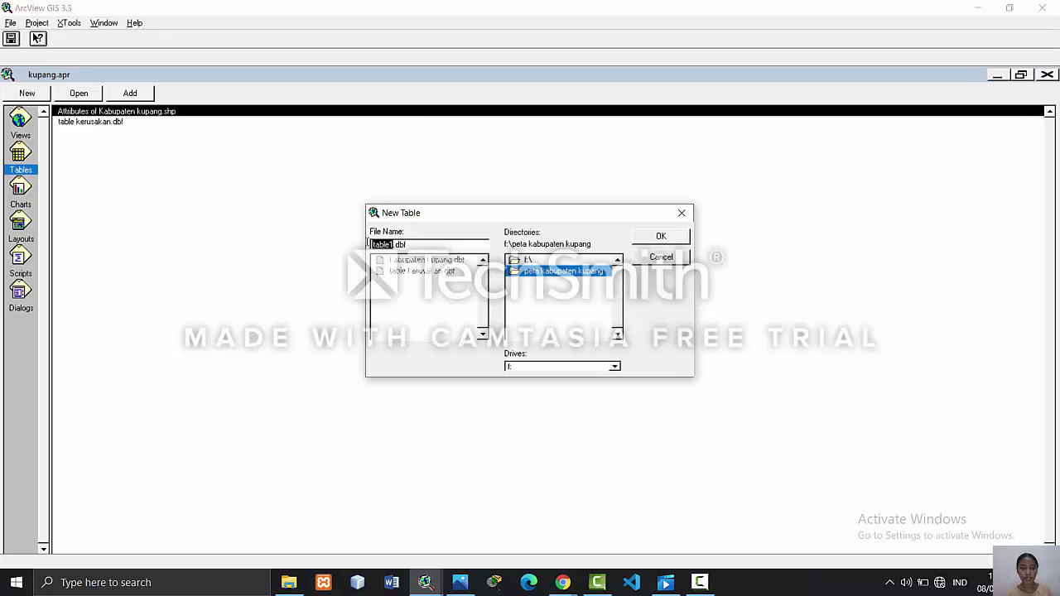
type("jumlah")
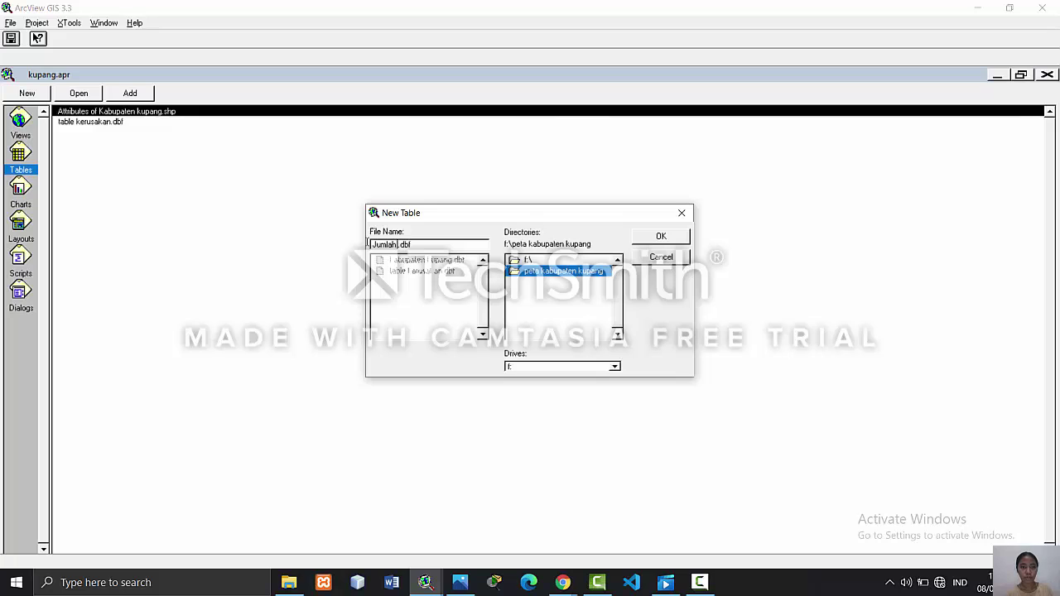
type(" Korban")
left_click(649, 239)
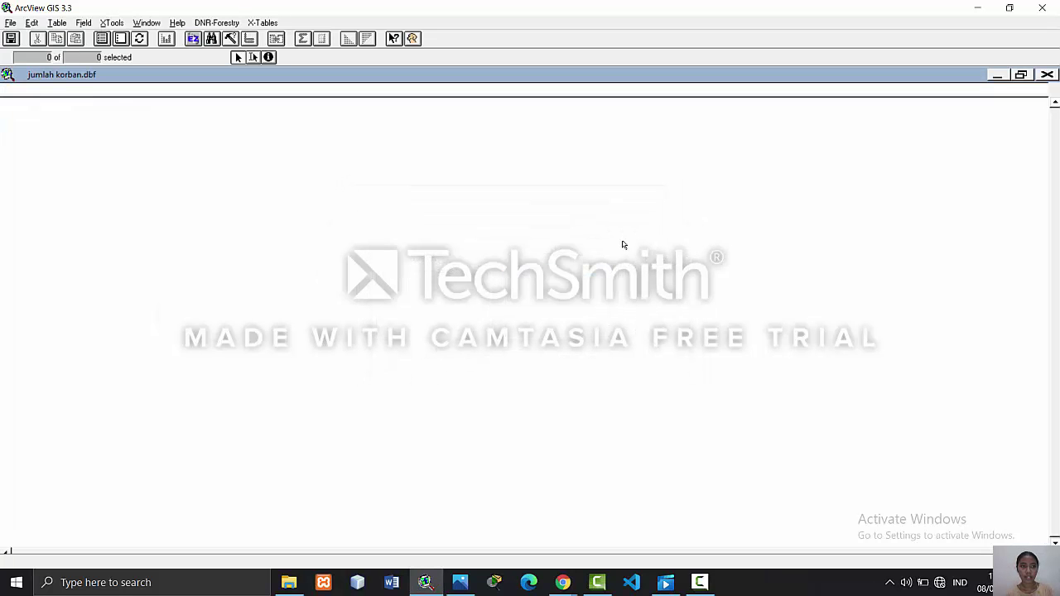
- Enter the creator's full name in the properties of the jumlah korban.dbf table
left_click(32, 22)
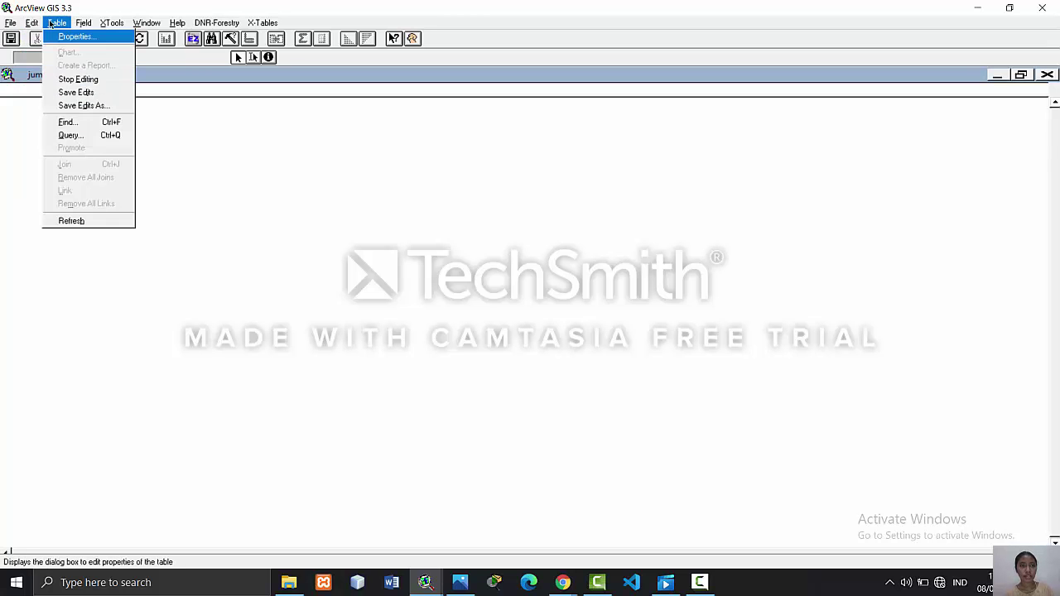
left_click(56, 38)
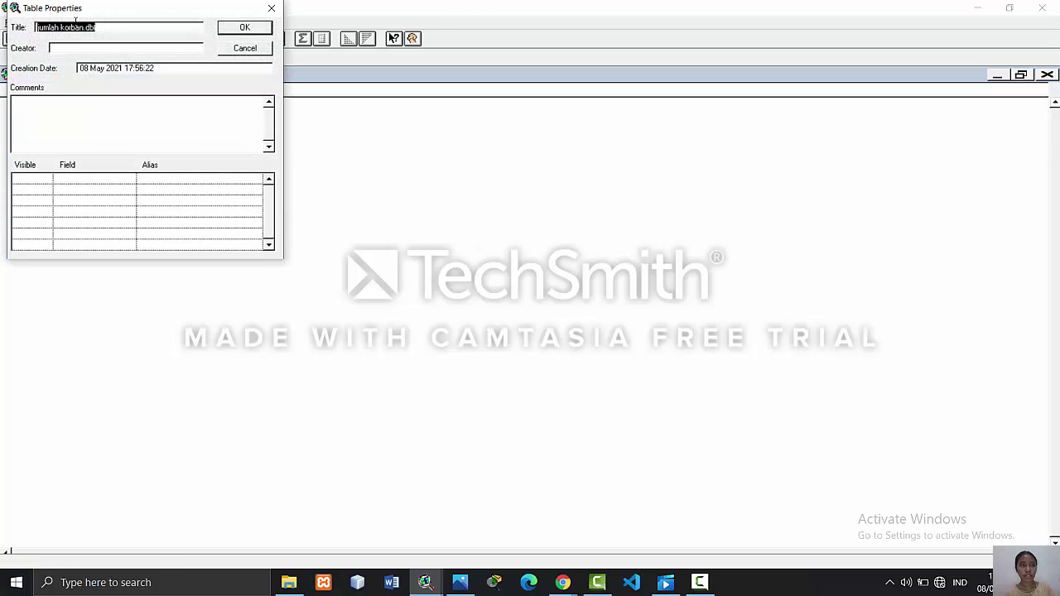
left_click(79, 48)
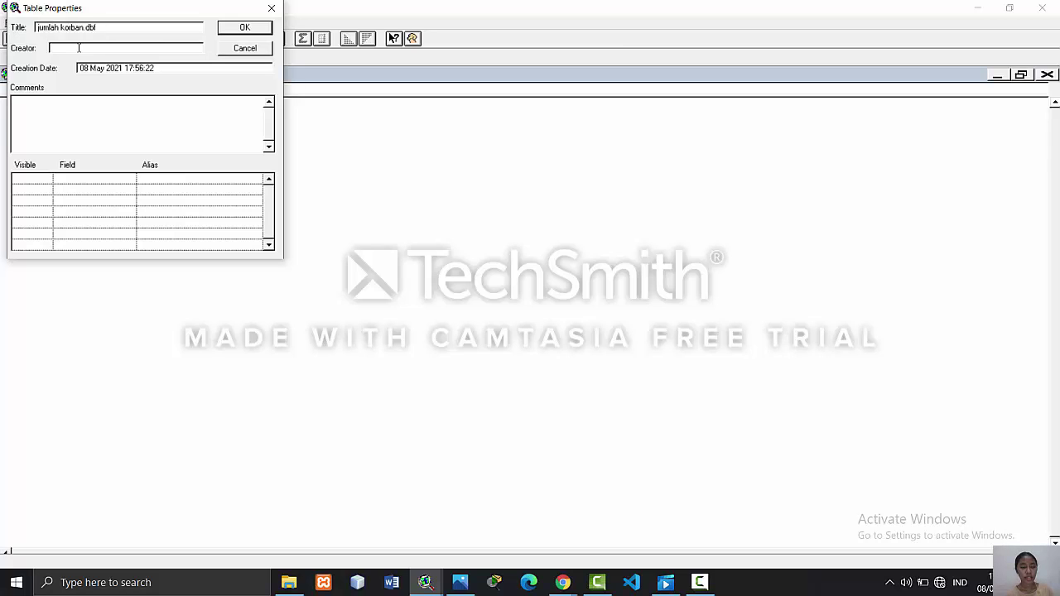
type("Mariar")
key("BackSpace")
key("BackSpace")
type("ana Papo We")
left_click(238, 28)
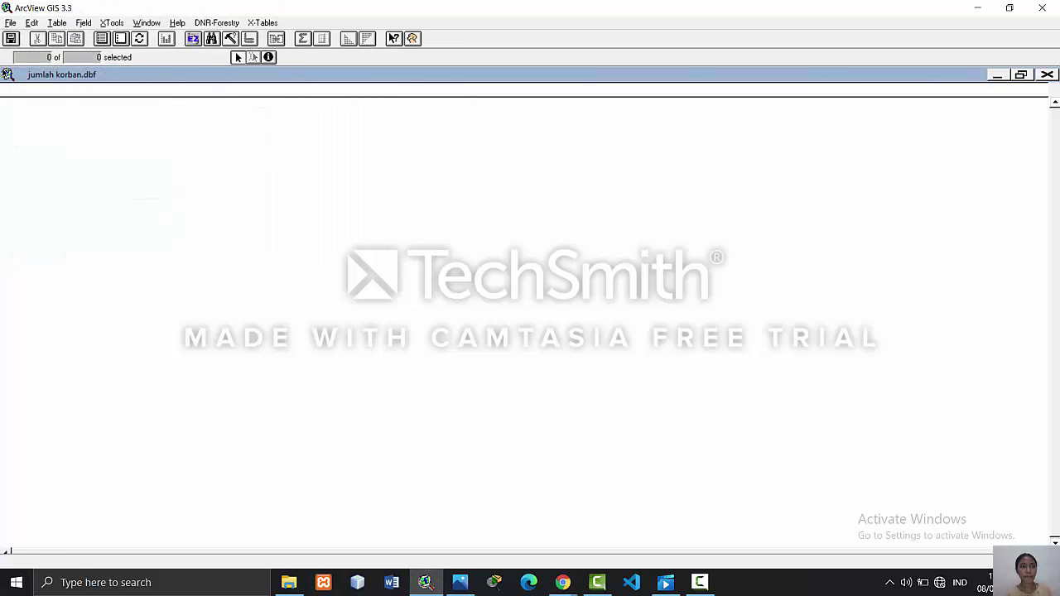
- Start editing the victims table and add a String field named Id_Korban
left_click(30, 23)
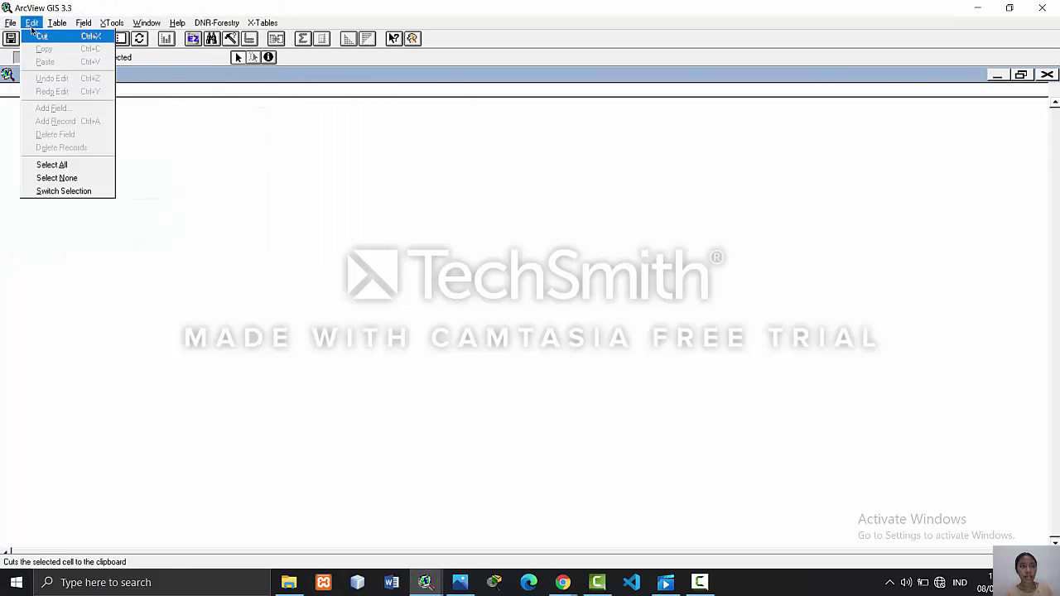
mouse_move(51, 23)
left_click(78, 78)
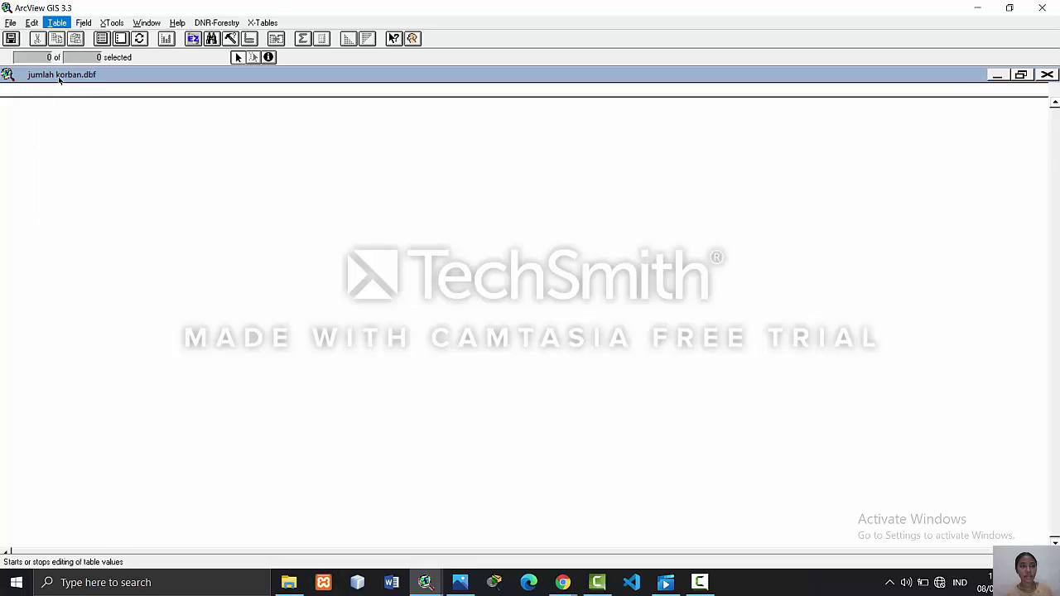
left_click(31, 23)
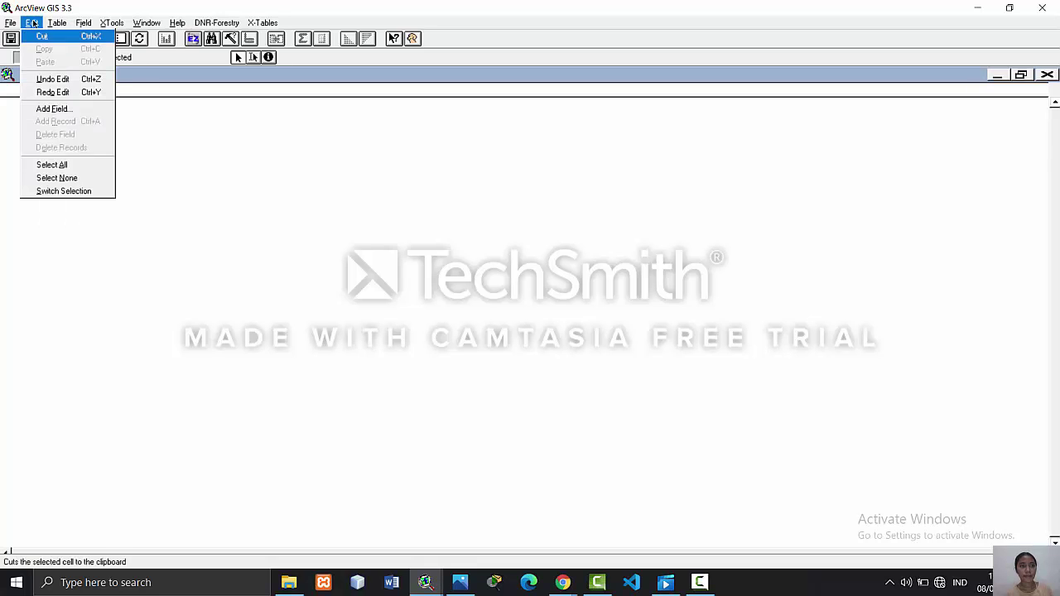
left_click(51, 108)
left_click_drag(77, 83, 28, 81)
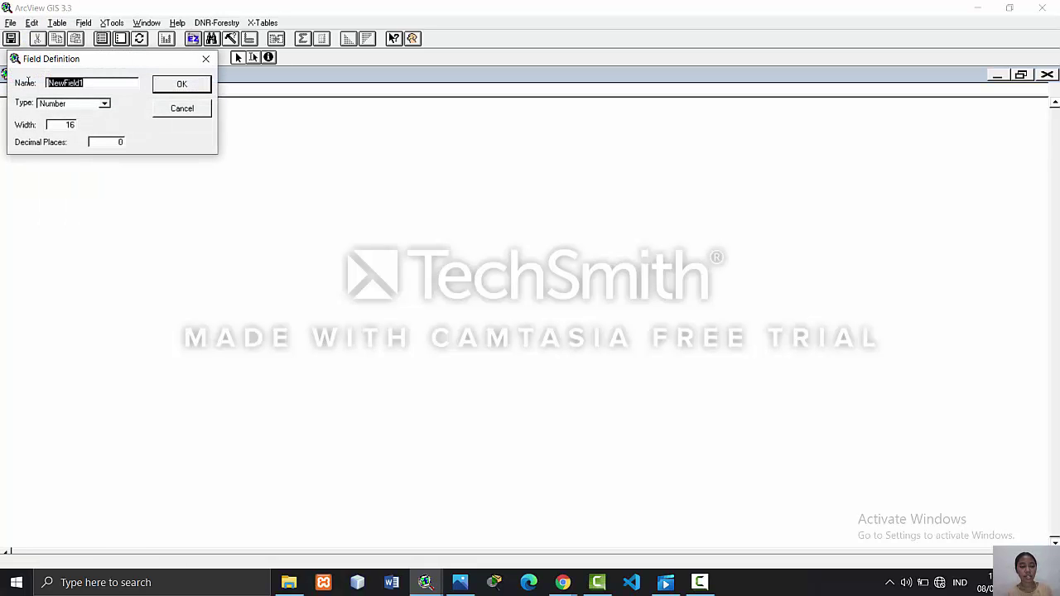
key("BackSpace")
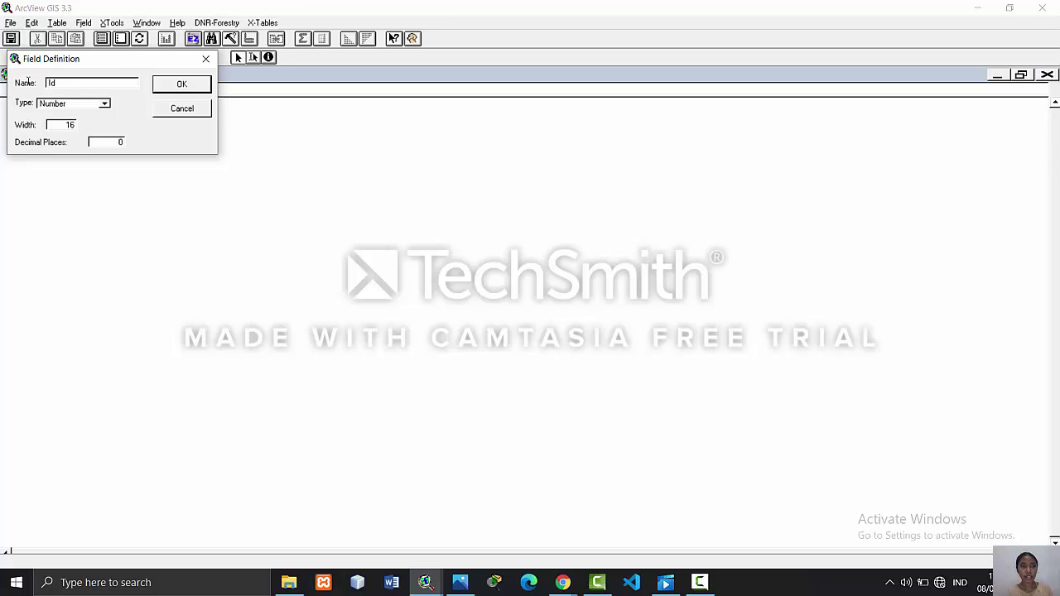
type("Id_korban")
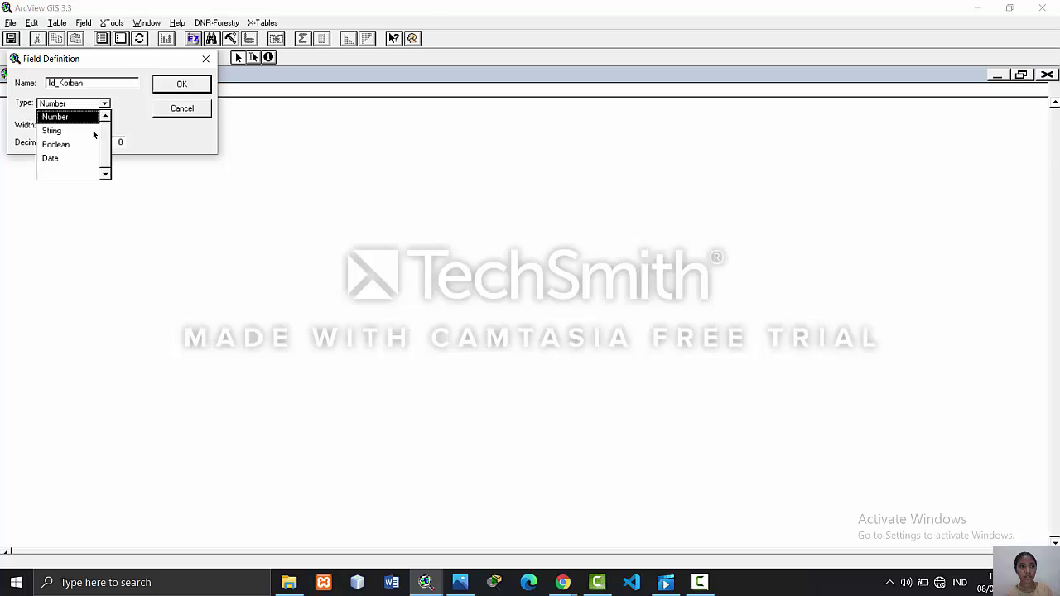
left_click(93, 133)
left_click(183, 85)
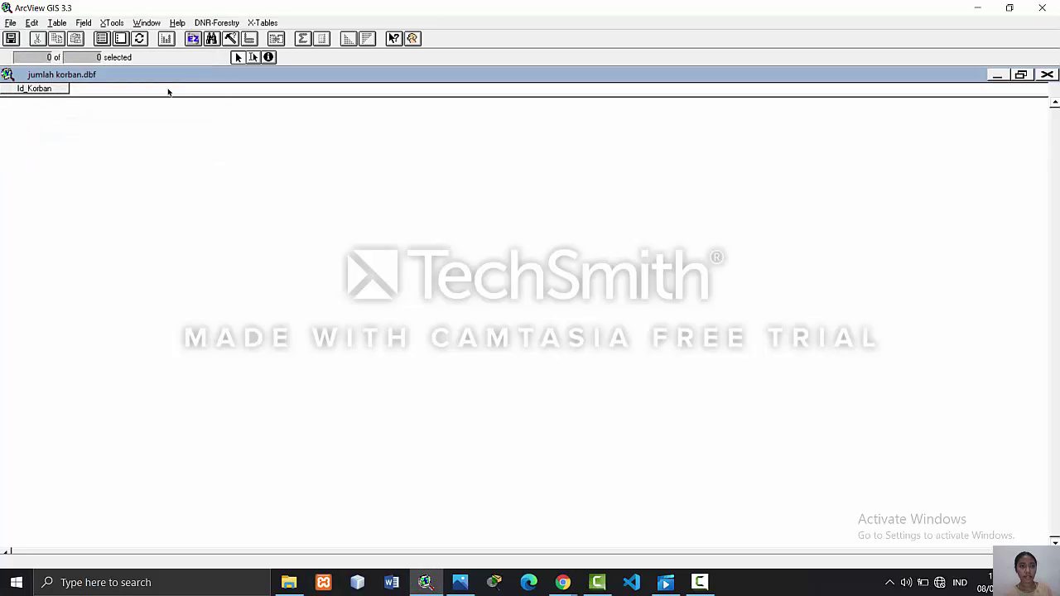
- Check the victim categories in the disaster map image and add a String field named Kategori_Korban to the victims table
left_click(35, 23)
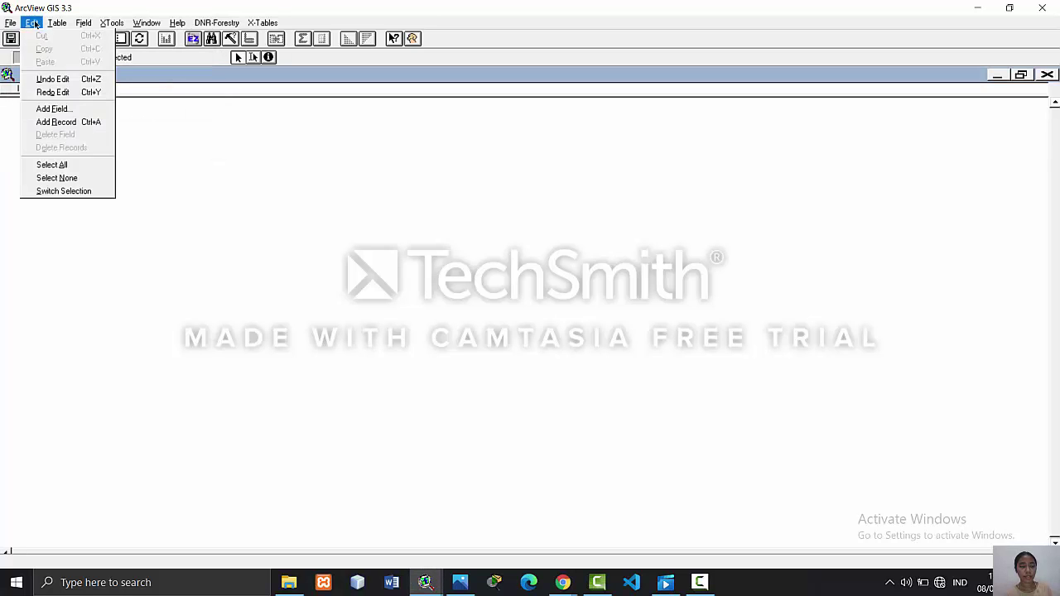
left_click(52, 108)
left_click_drag(86, 76, 38, 76)
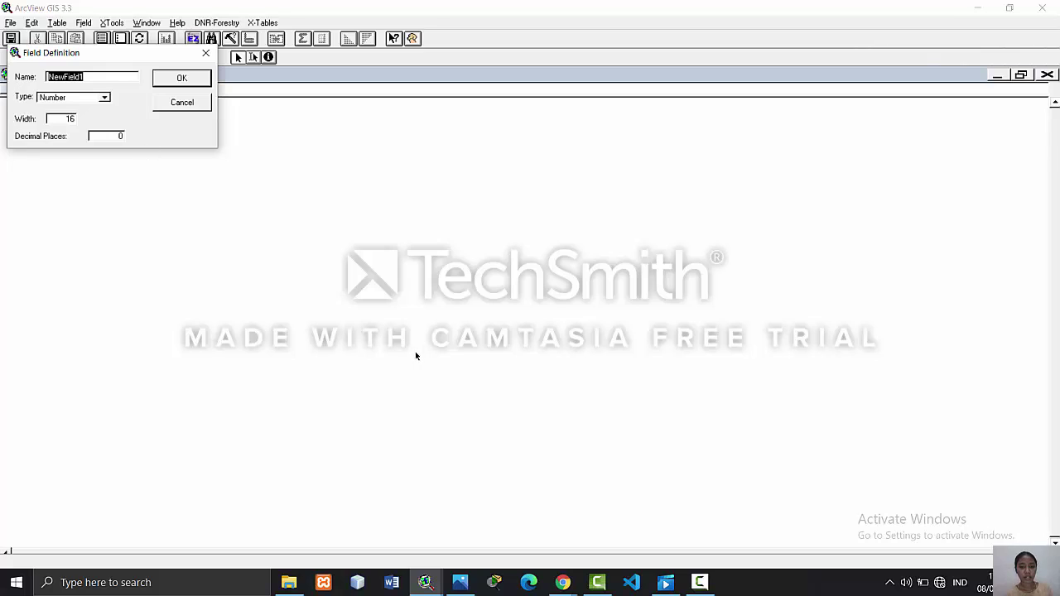
left_click(455, 584)
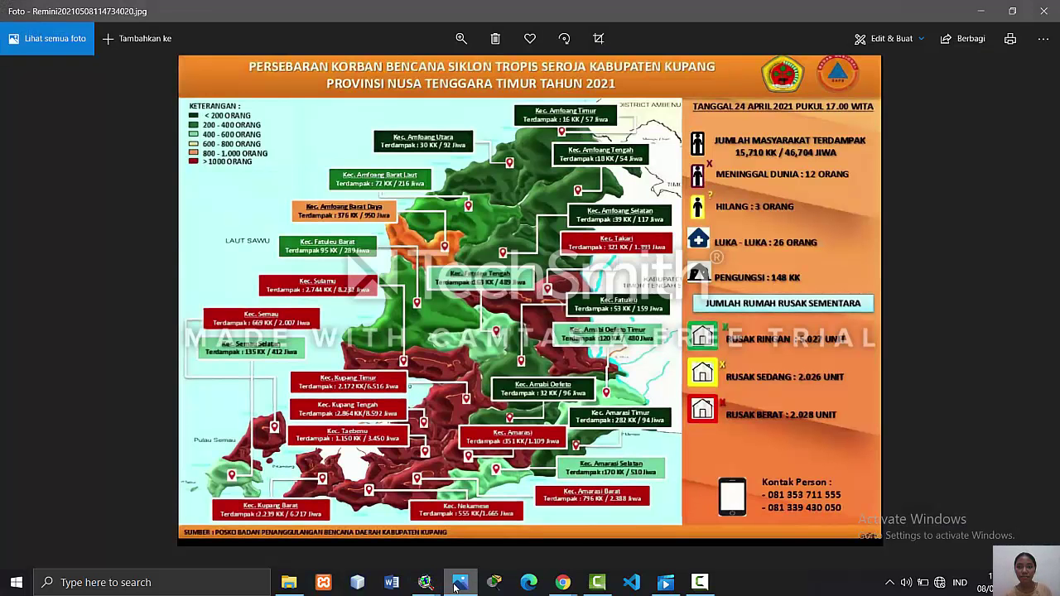
left_click(456, 584)
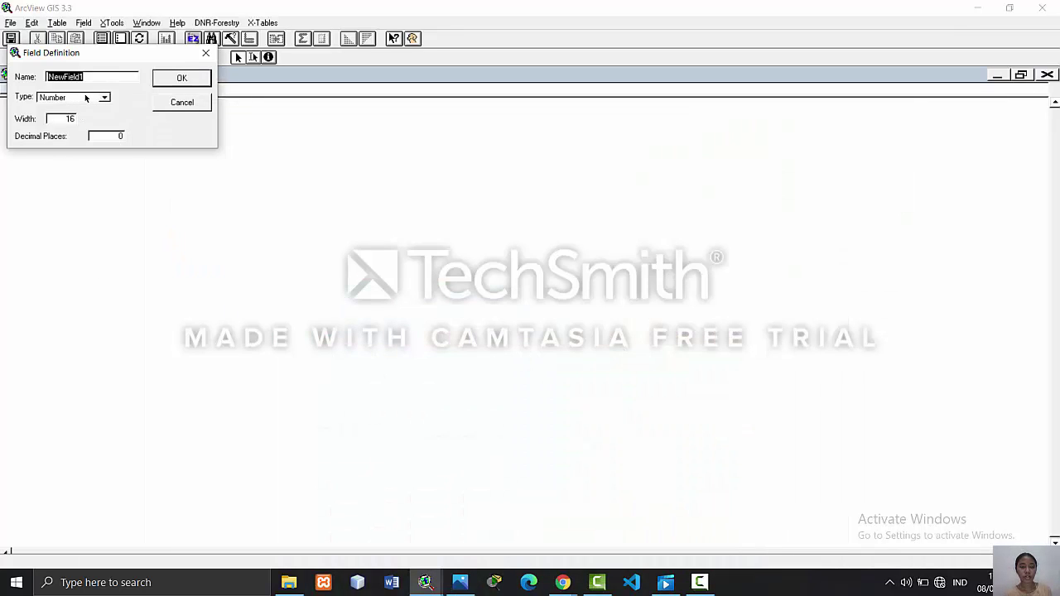
type("kATEG")
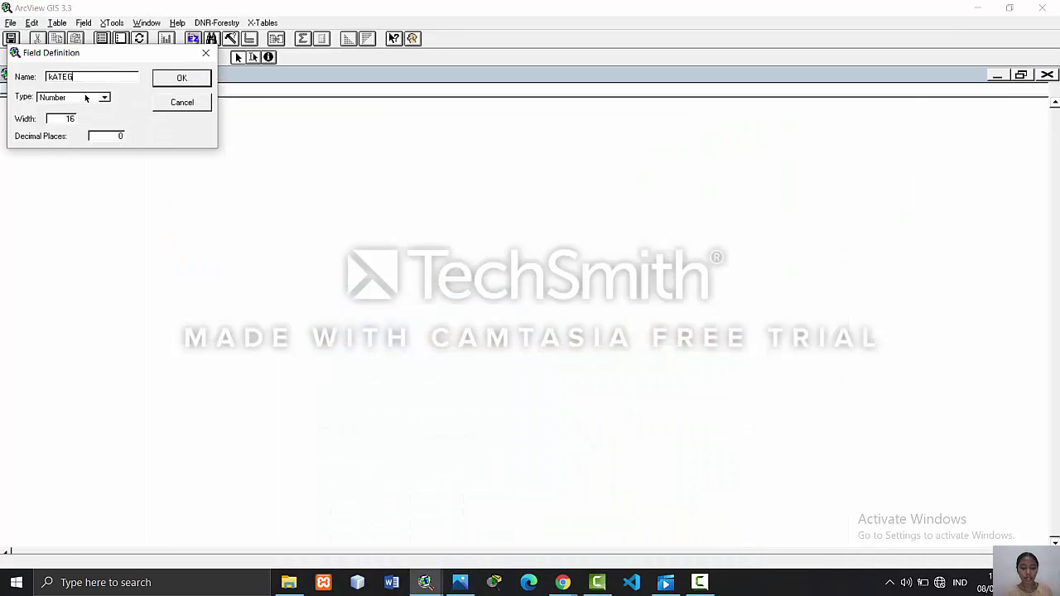
type("ORI")
key("BackSpace")
key("BackSpace")
key("BackSpace")
key("BackSpace")
key("BackSpace")
key("BackSpace")
key("BackSpace")
key("BackSpace")
type("Kategori_Korban")
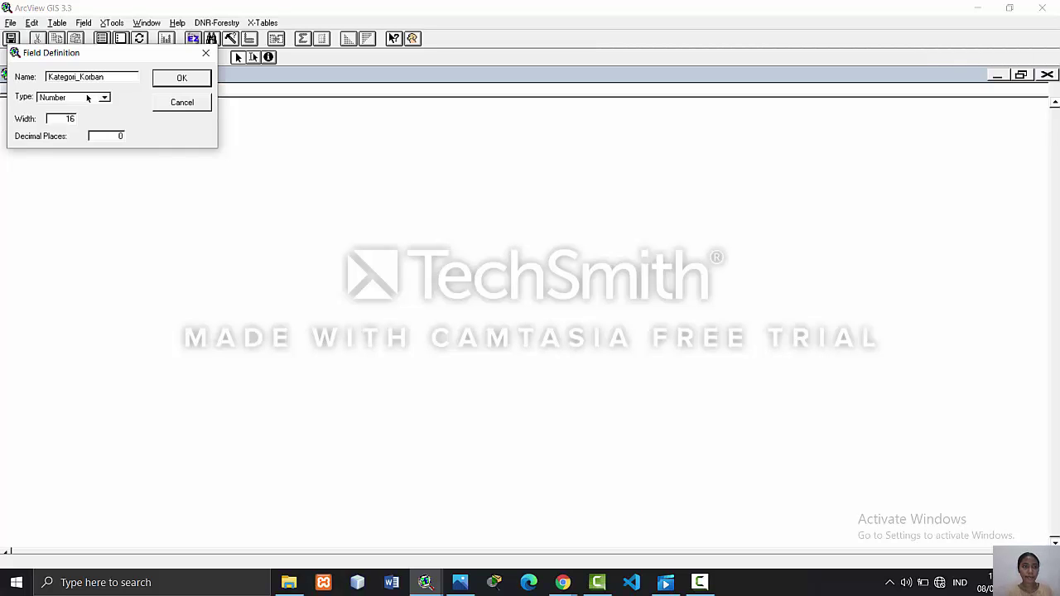
left_click(87, 98)
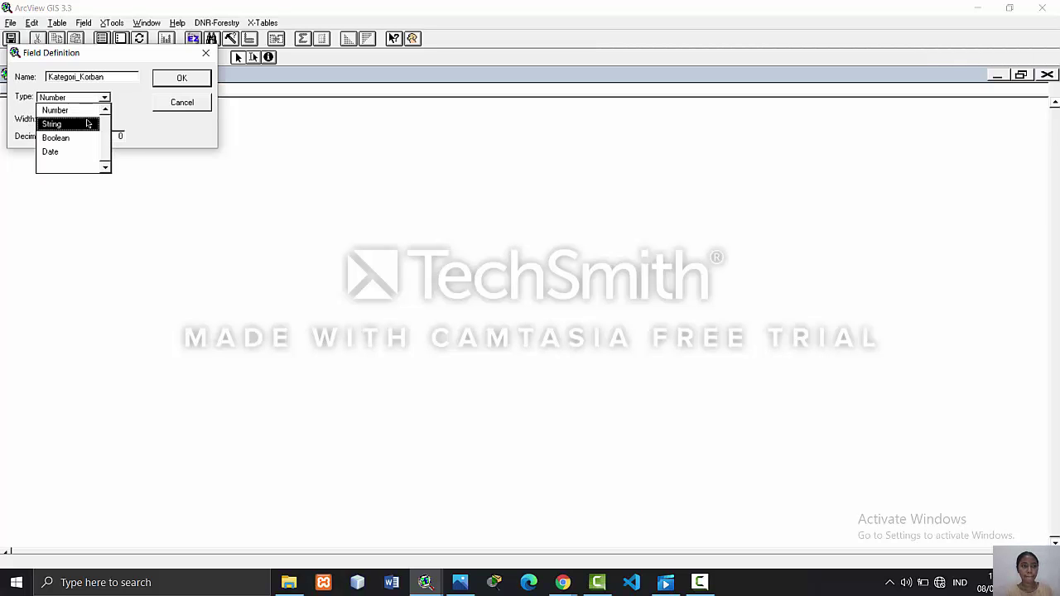
left_click(89, 120)
left_click(186, 78)
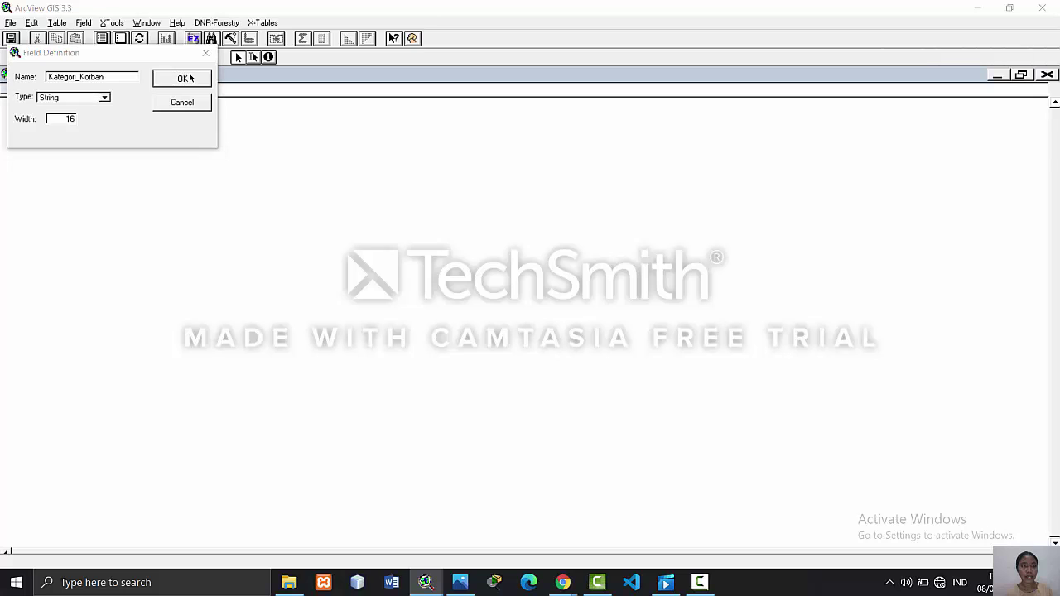
key("Return")
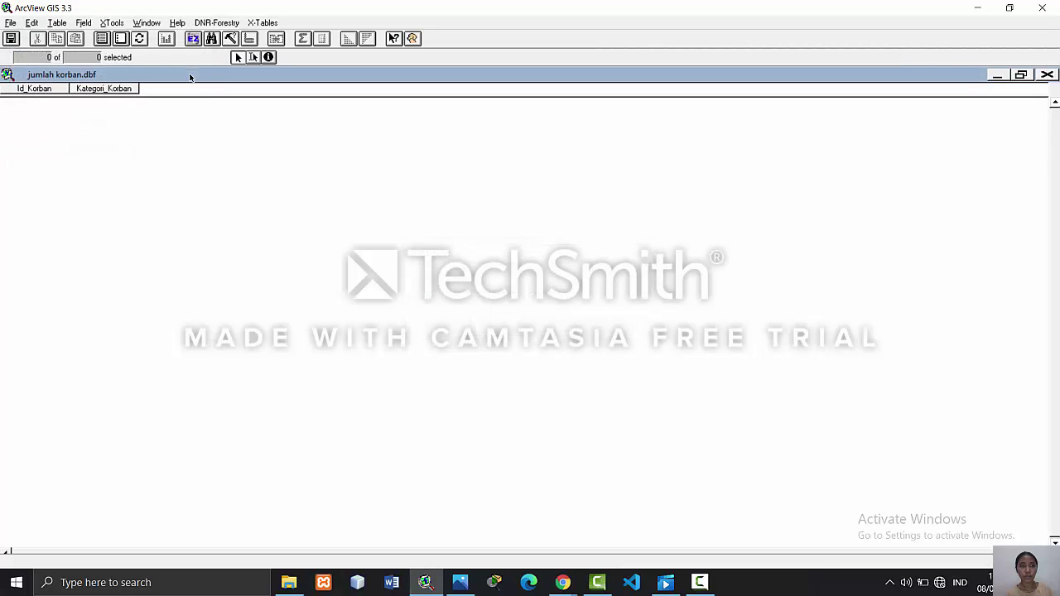
- Add a String field named Jumlah_Korban to the victims table
left_click(31, 23)
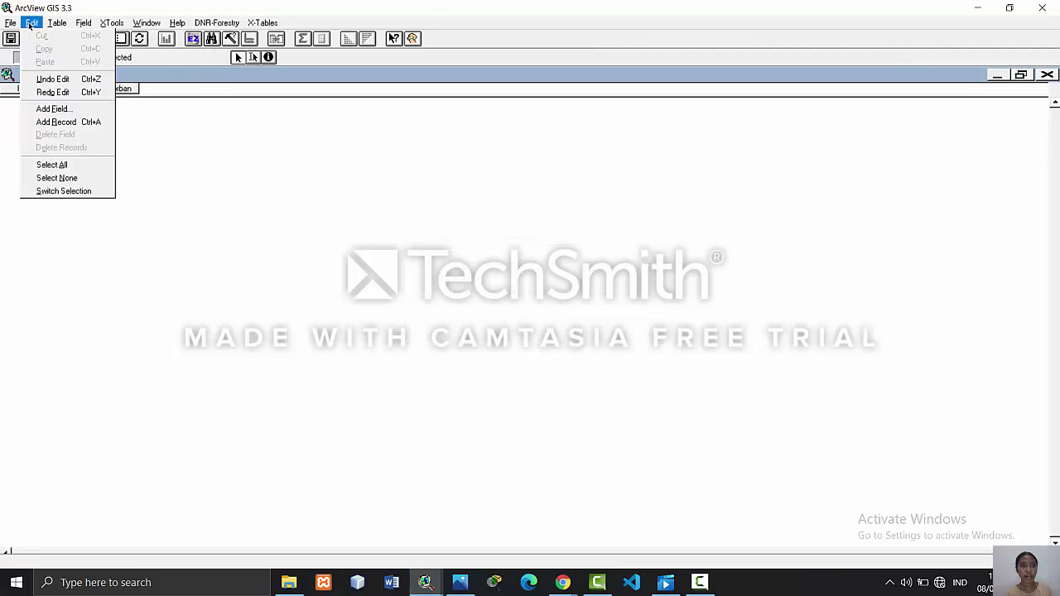
left_click(50, 110)
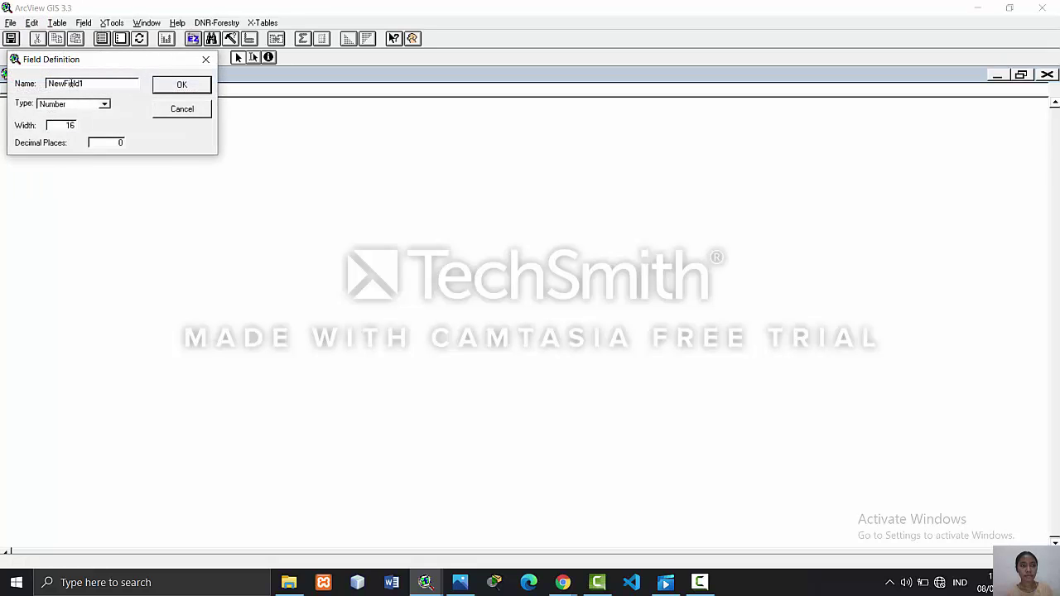
left_click_drag(86, 83, 39, 82)
type("Jumla")
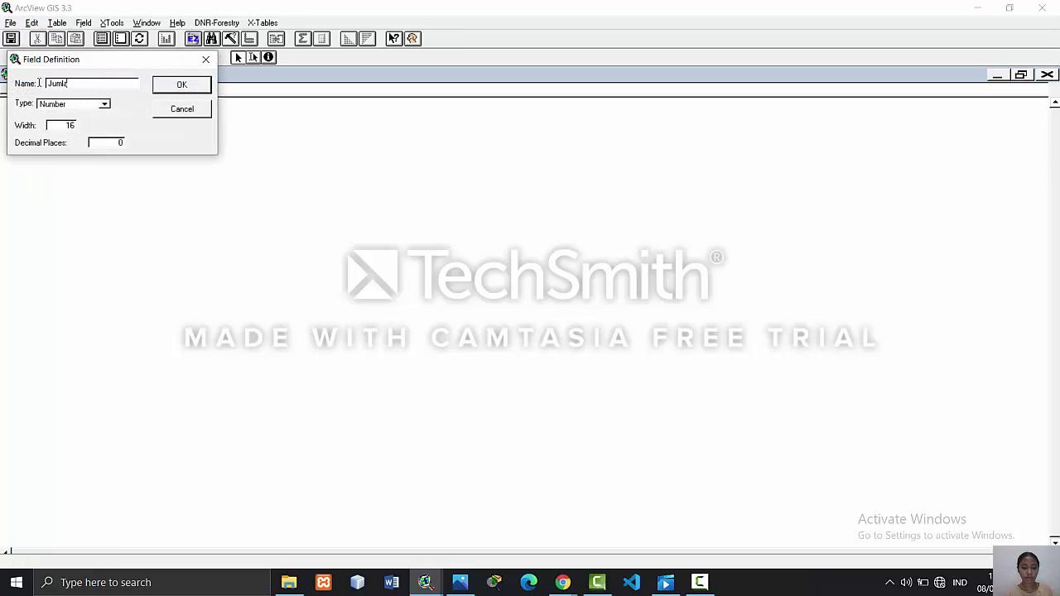
type("h_Korban")
left_click(68, 106)
left_click(70, 133)
left_click(180, 83)
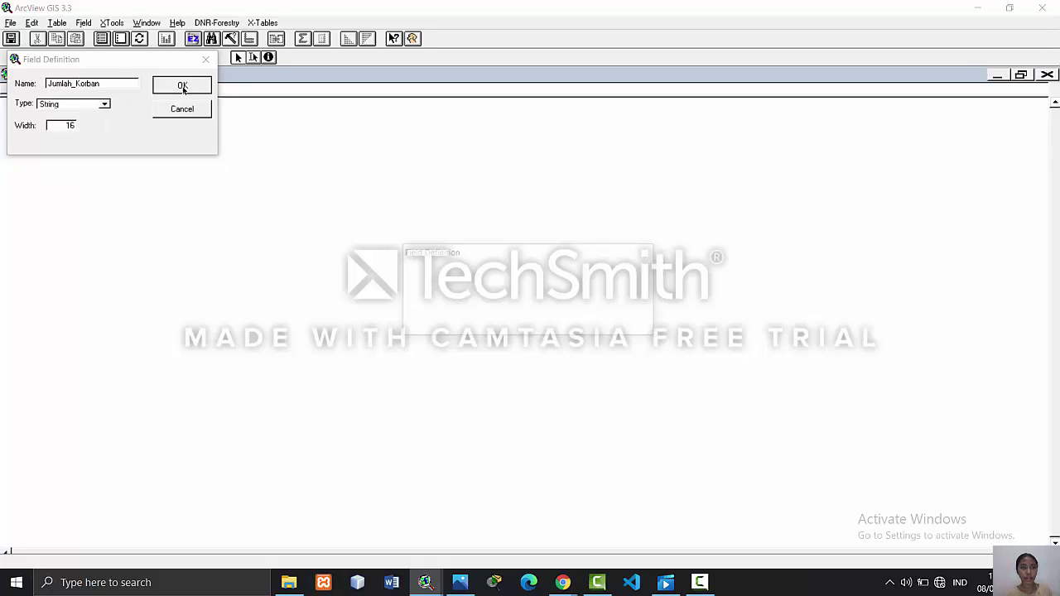
key("Return")
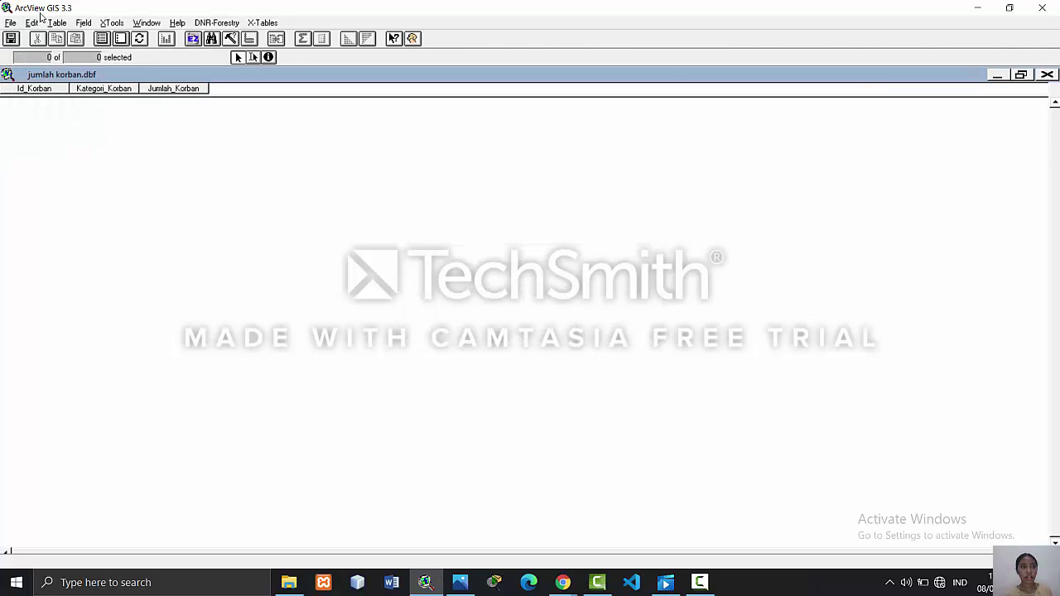
- Add a first record to the victims table and set its Id_Korban to 1
left_click(32, 22)
left_click(54, 123)
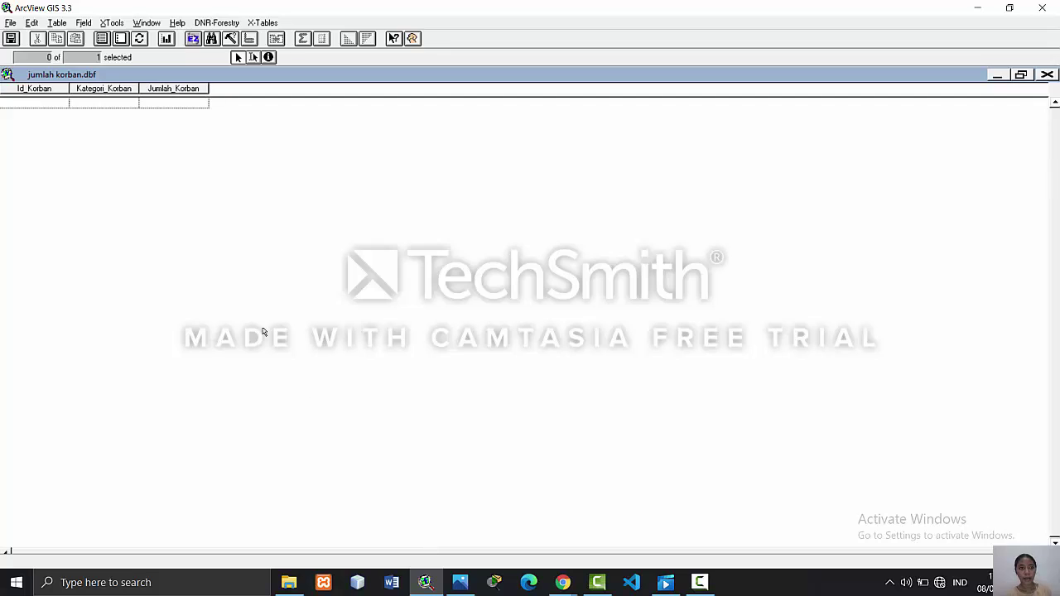
left_click(460, 584)
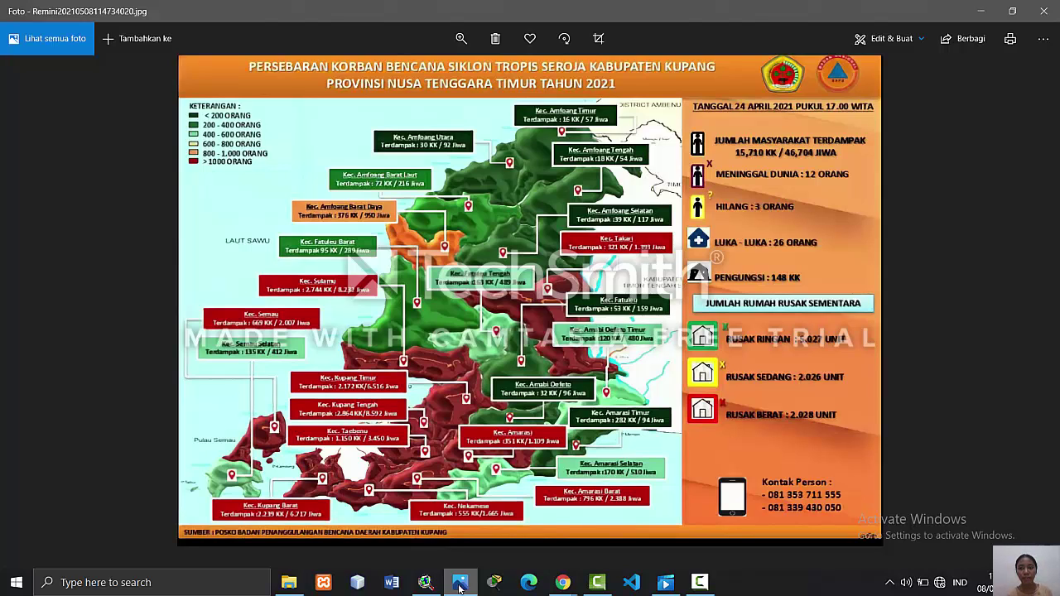
left_click(460, 583)
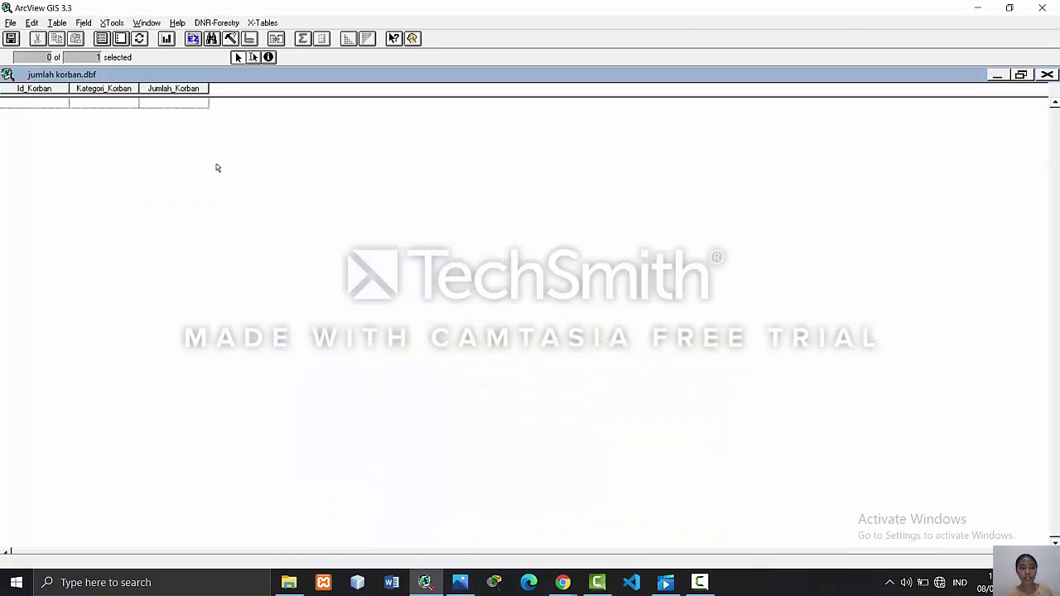
left_click(55, 102)
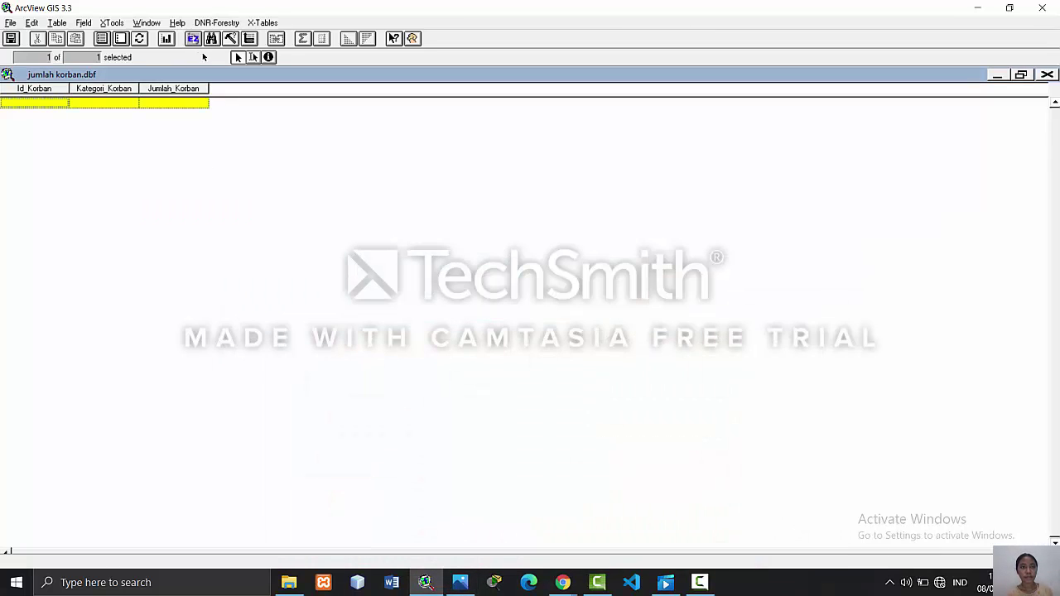
left_click(253, 57)
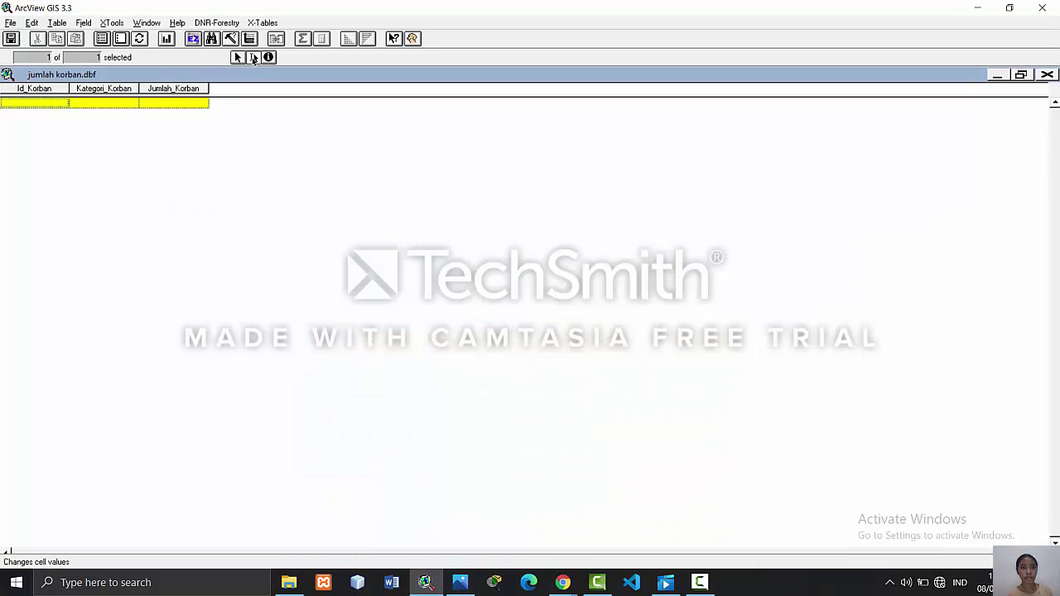
left_click(62, 105)
type("1")
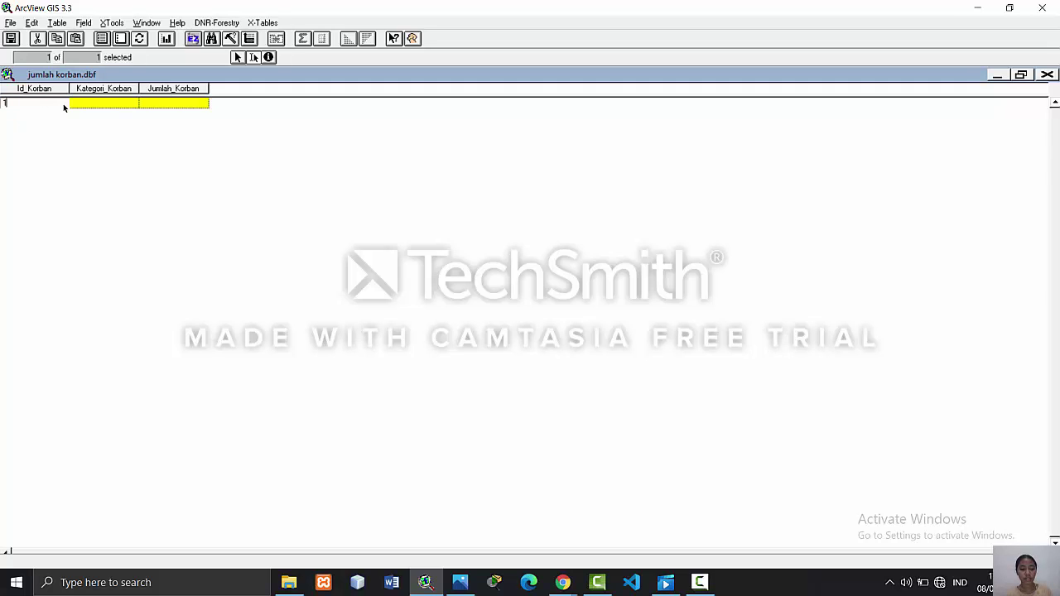
- Set the first record's Kategori_Korban to Meninggal Dunia and its Jumlah_Korban to 12 Orang, consulting the disaster map image
left_click(115, 104)
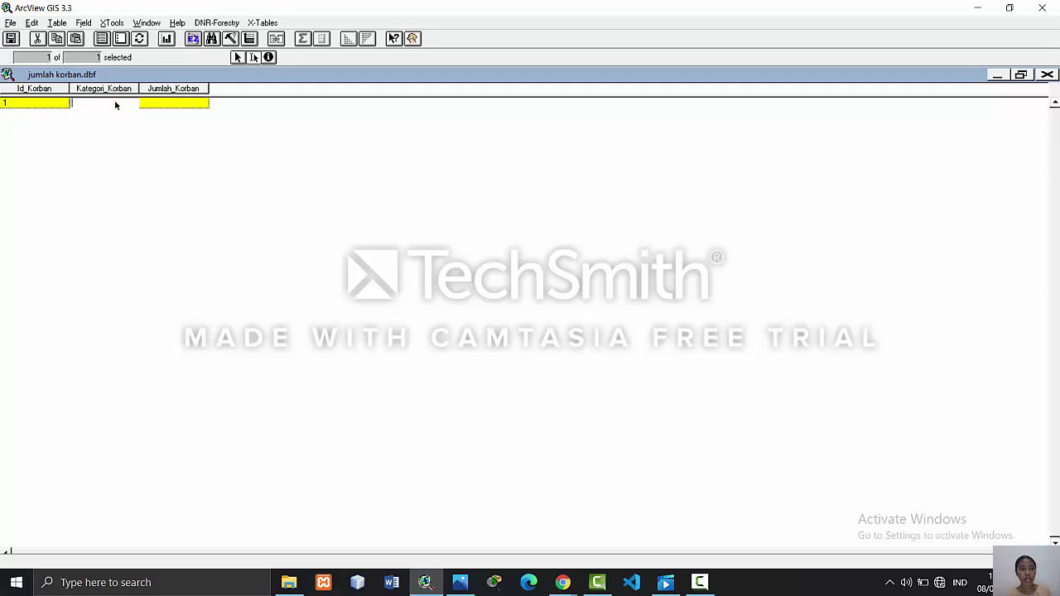
type("Meninggal Dunia")
left_click(166, 101)
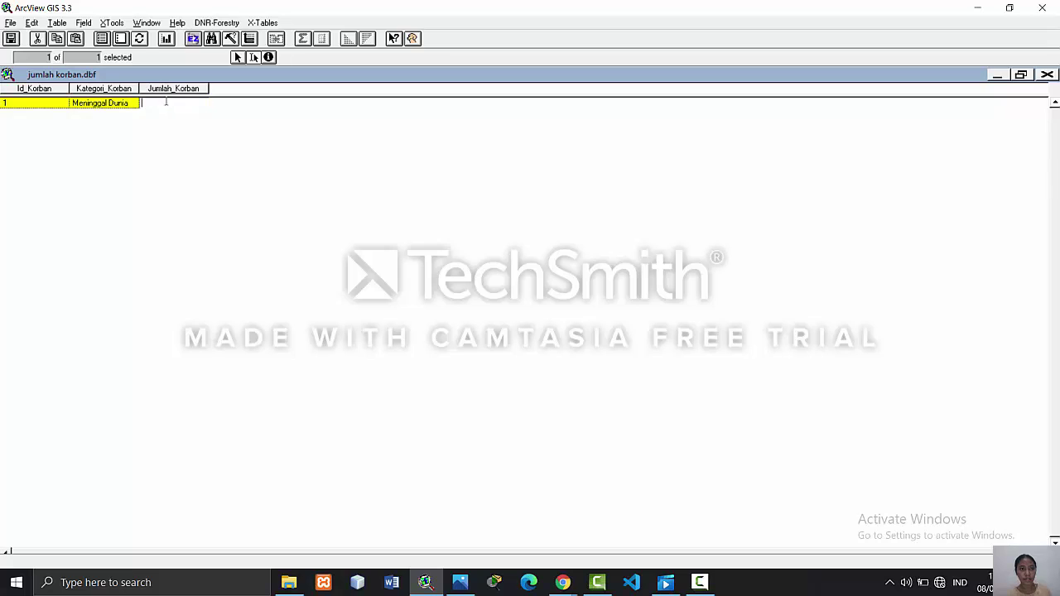
left_click(453, 586)
left_click(454, 586)
left_click(237, 57)
left_click(191, 104)
type("12 Orang")
- Add a second record with Id_Korban 2 and set the Meninggal Dunia record's Jumlah_Korban to 12
left_click(32, 22)
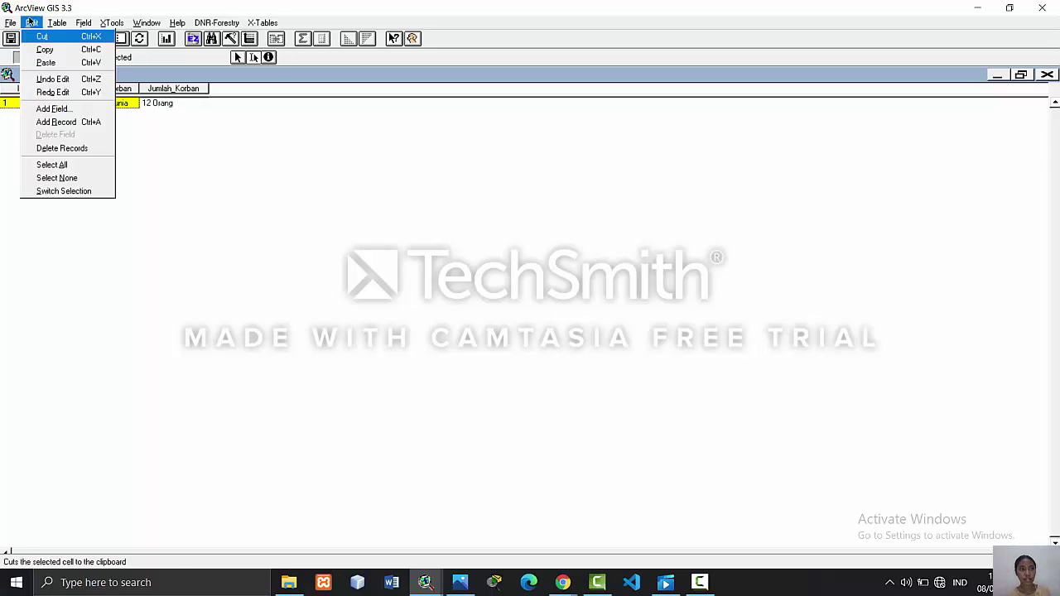
left_click(54, 122)
left_click(157, 103)
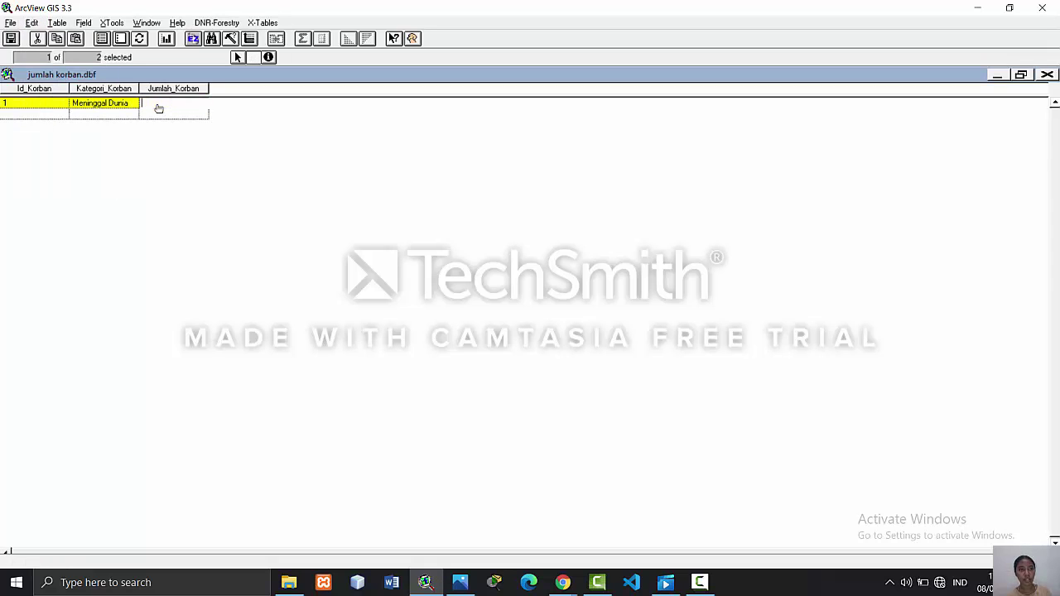
left_click(62, 116)
type("2")
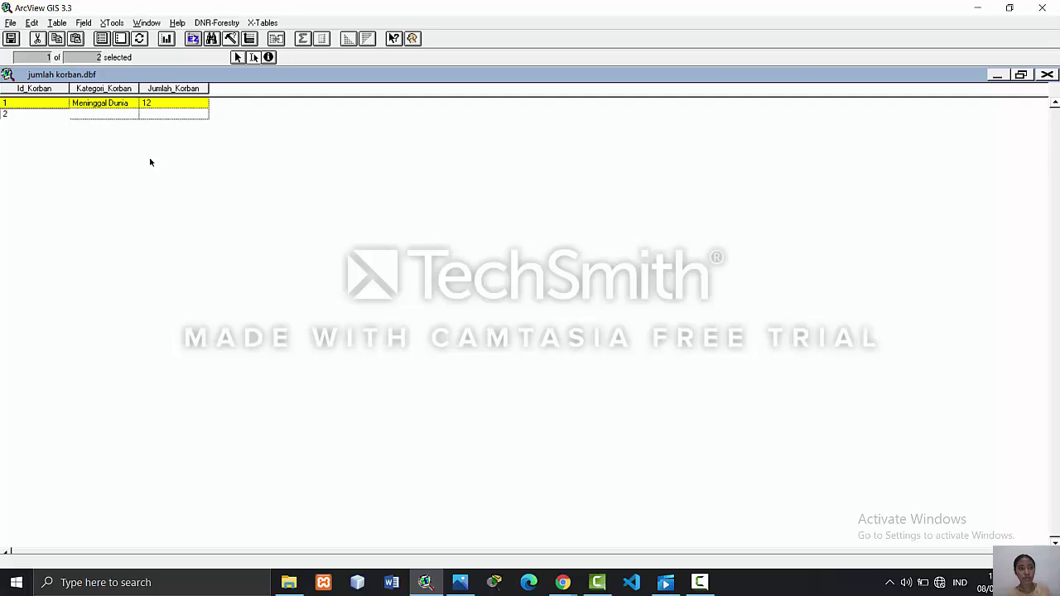
- Consult the disaster map image and set the second record's Kategori_Korban to Hilang and its Jumlah_Korban to 3
left_click(460, 583)
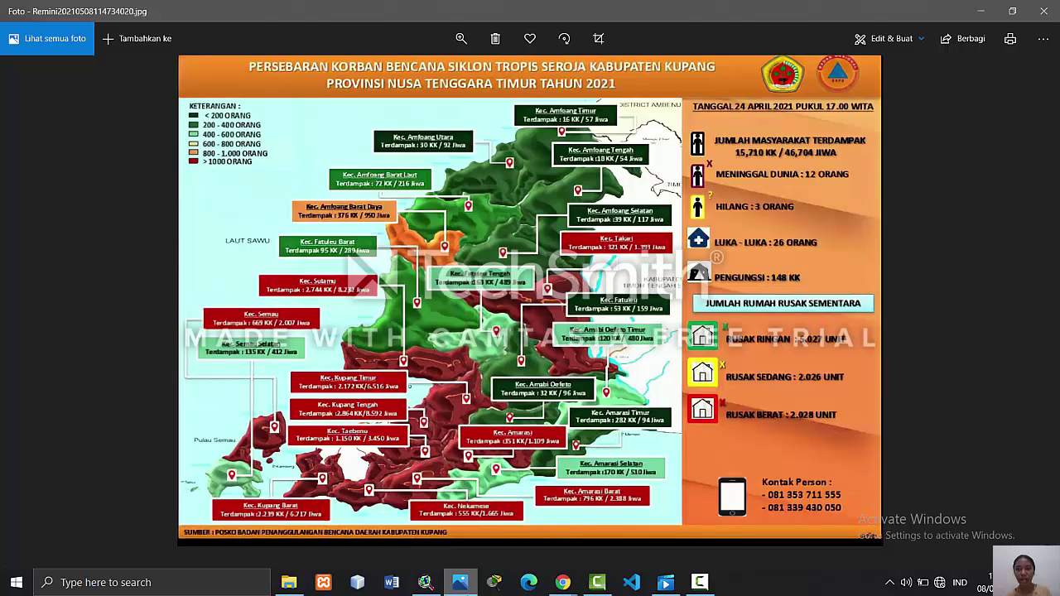
left_click(426, 582)
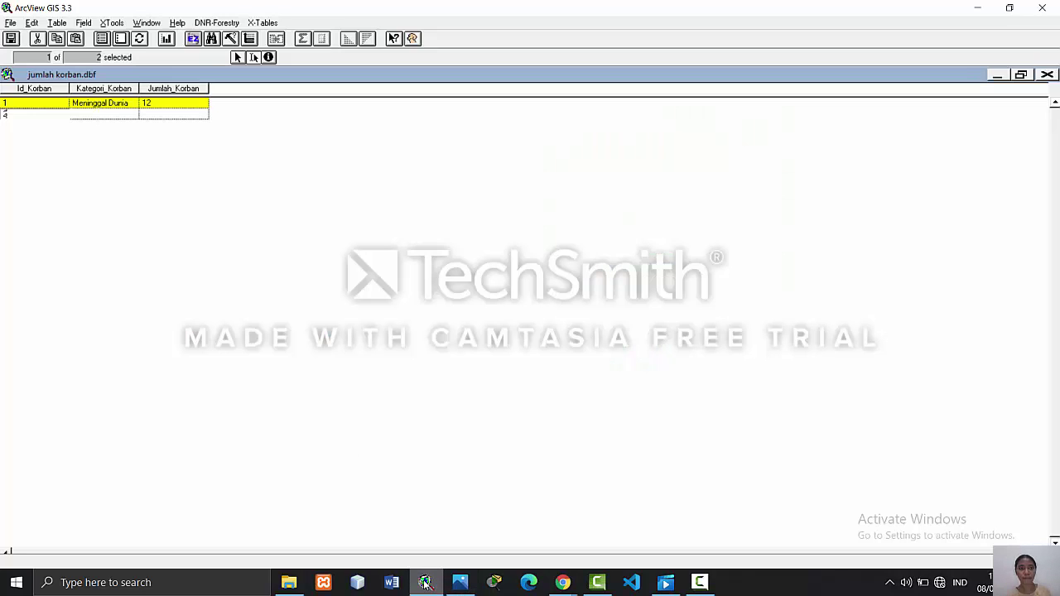
left_click(92, 115)
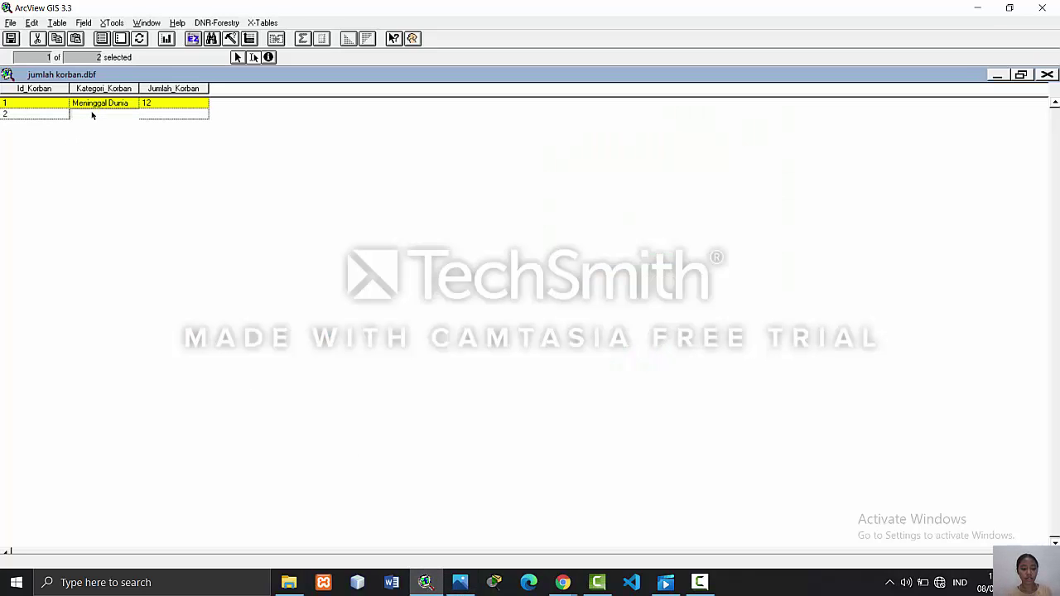
type("Hilang")
left_click(460, 582)
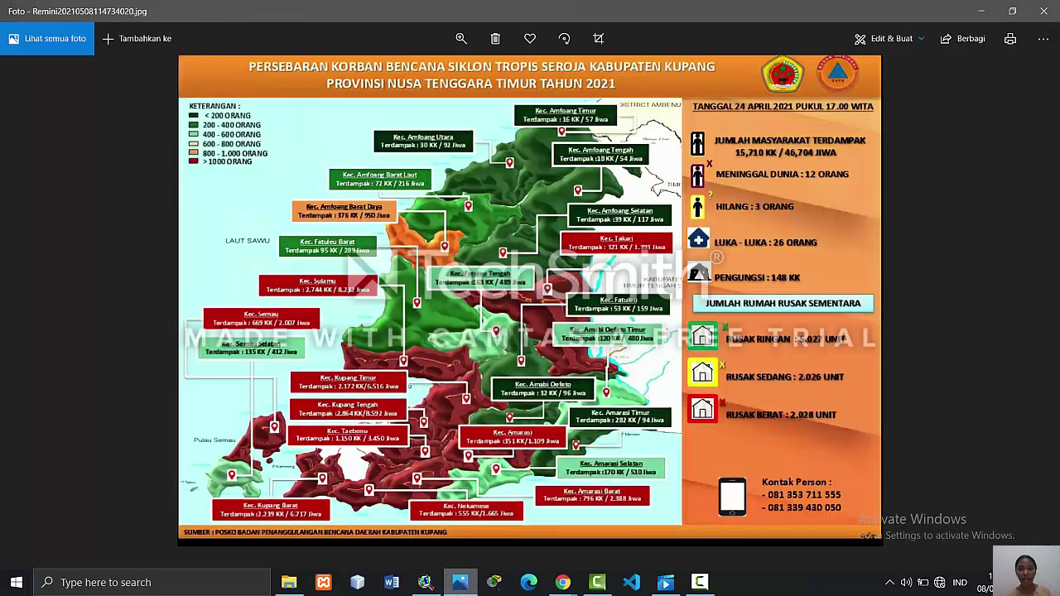
left_click(460, 582)
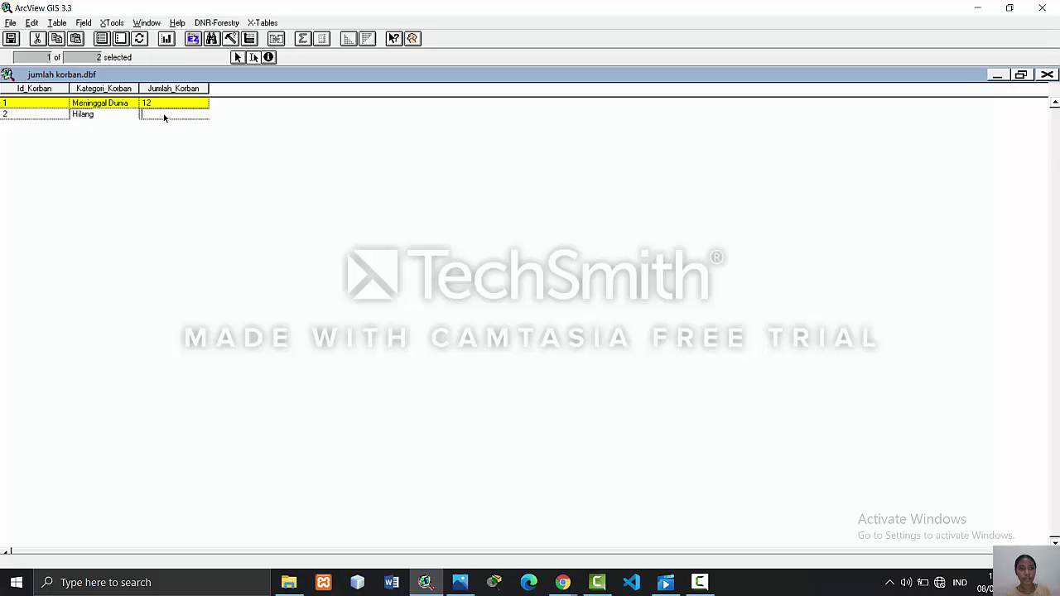
left_click(164, 115)
- Add a third record with Id_Korban 3 and Kategori_Korban Luka - Luka, taken from the disaster map image
left_click(32, 23)
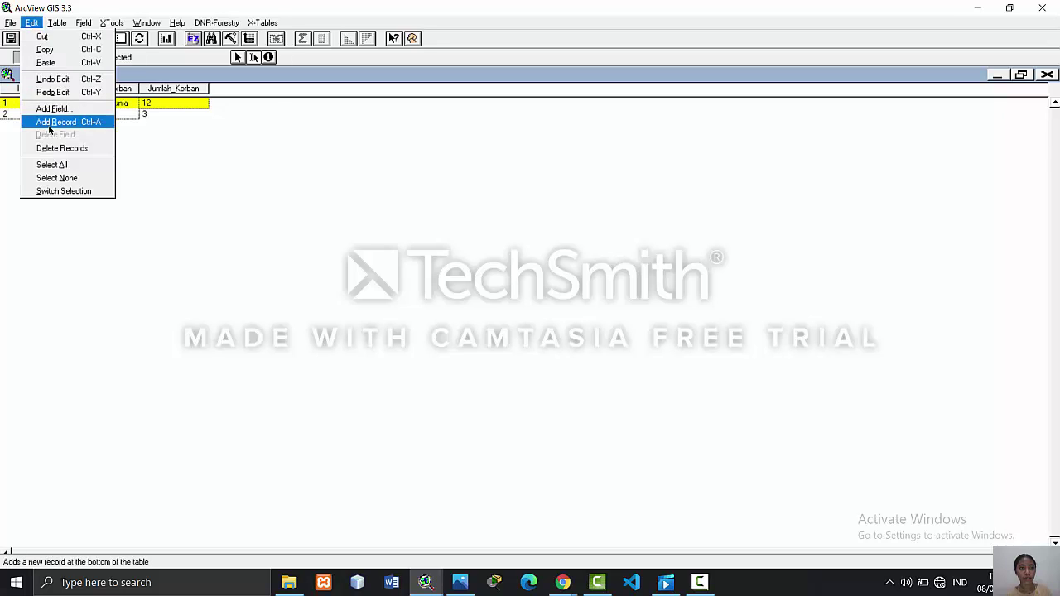
left_click(51, 119)
left_click(50, 128)
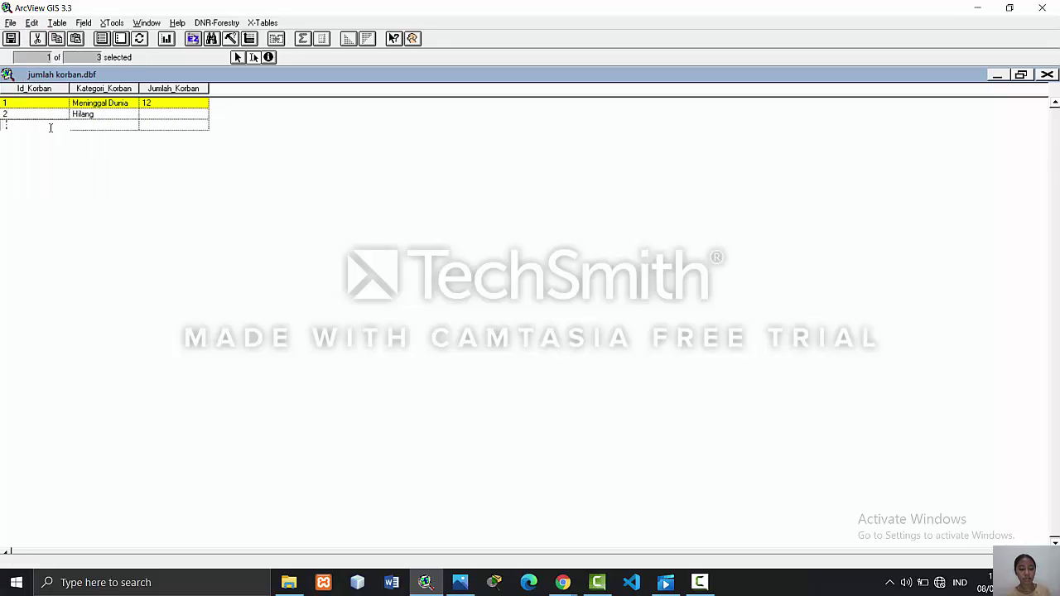
left_click(460, 582)
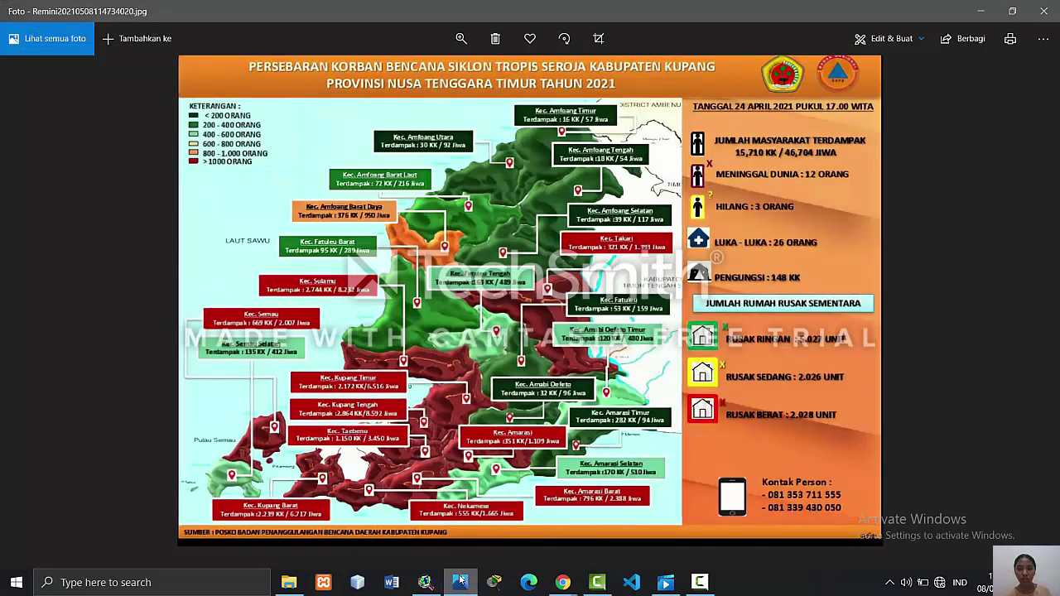
left_click(460, 583)
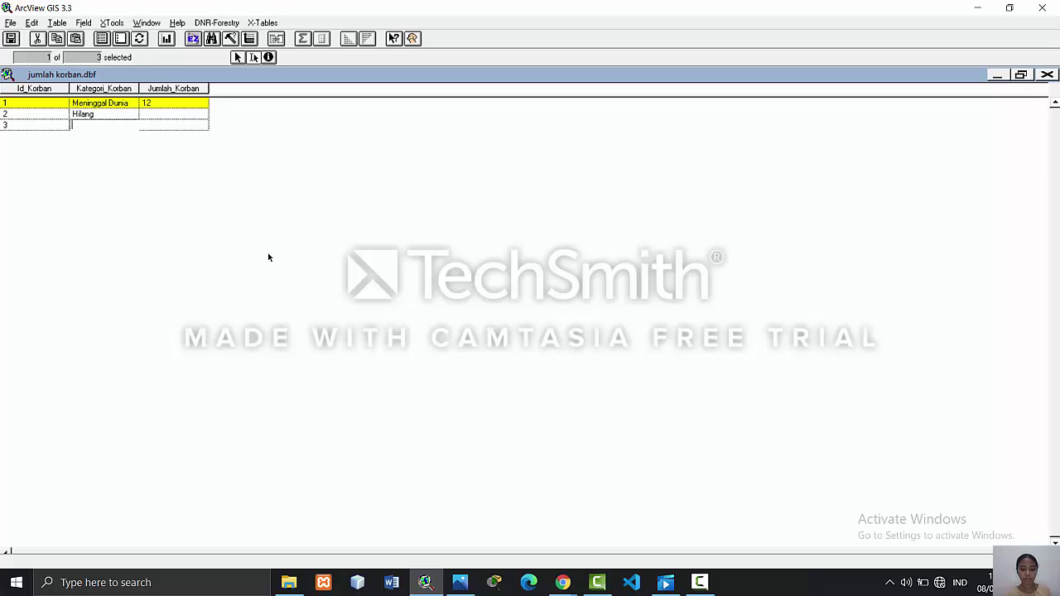
left_click(239, 58)
left_click(253, 57)
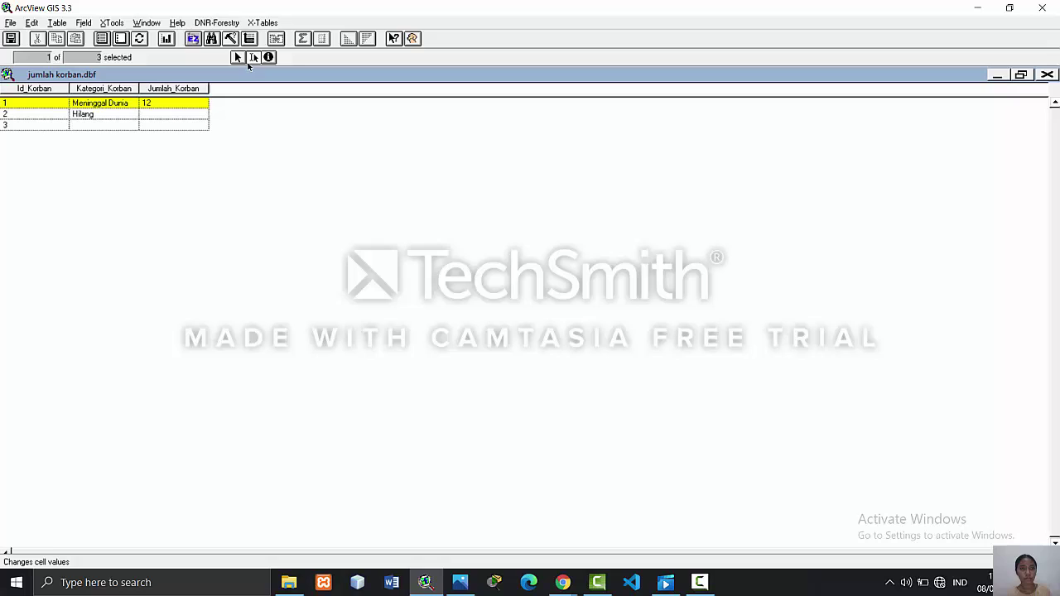
left_click(116, 127)
type("Lu")
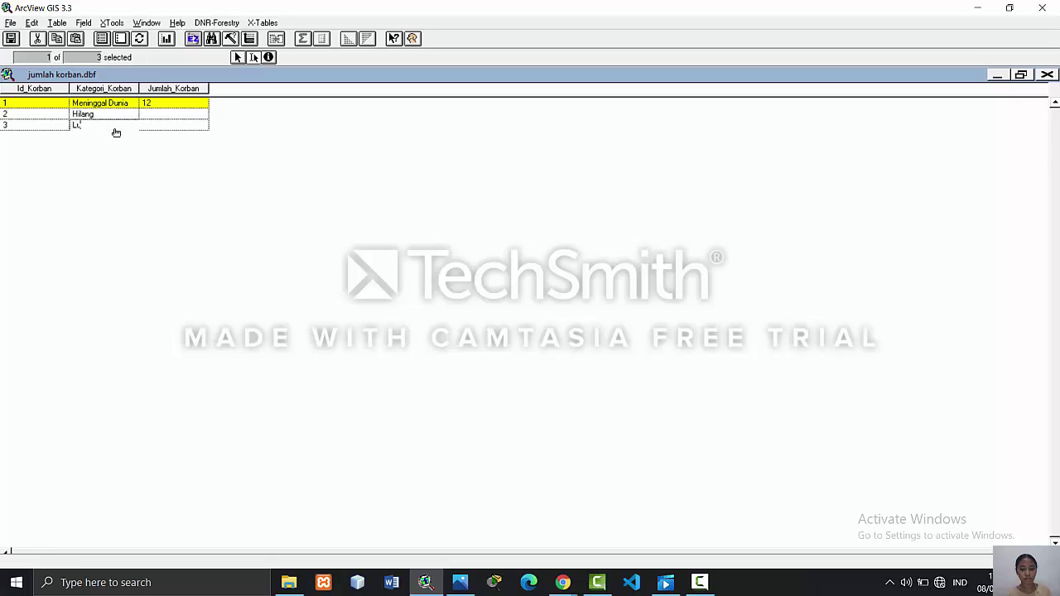
type("ka - Luka")
- Check the counts in the disaster map image and set Jumlah_Korban to 3 for Hilang and 26 for Luka - Luka
left_click(163, 126)
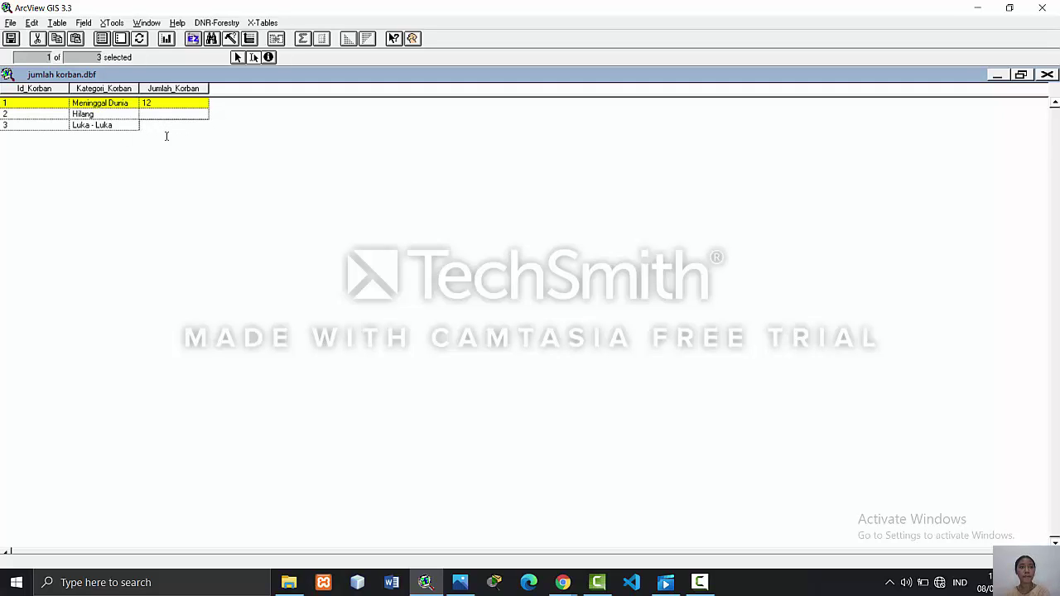
left_click(454, 588)
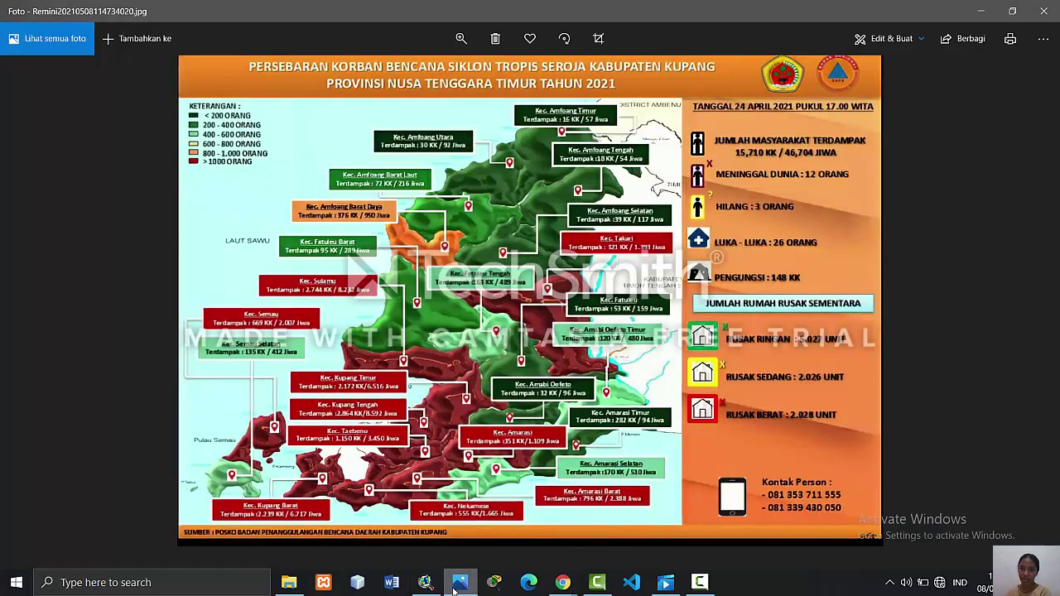
left_click(442, 584)
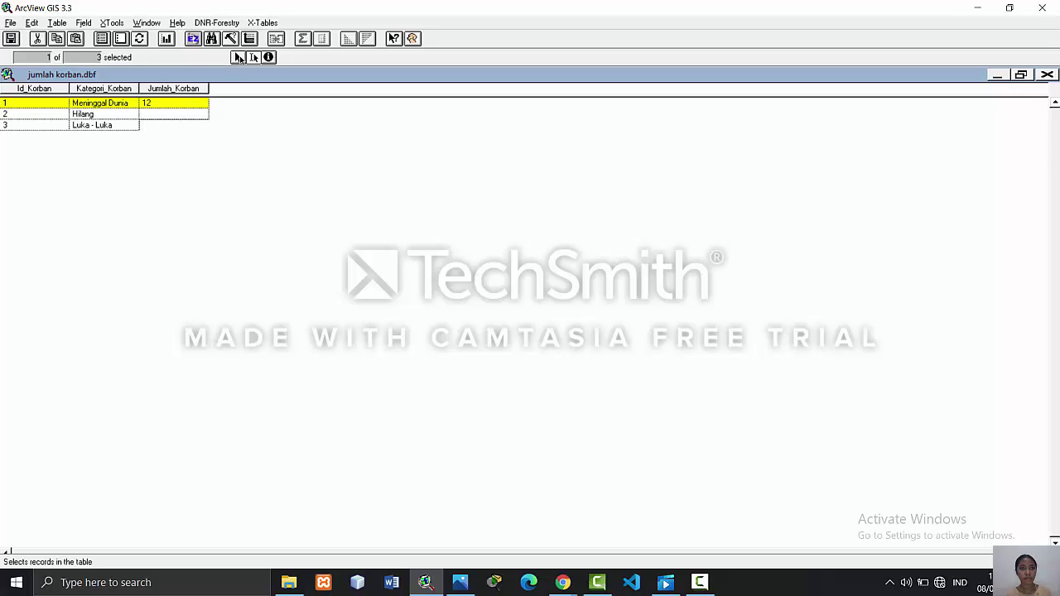
left_click(189, 117)
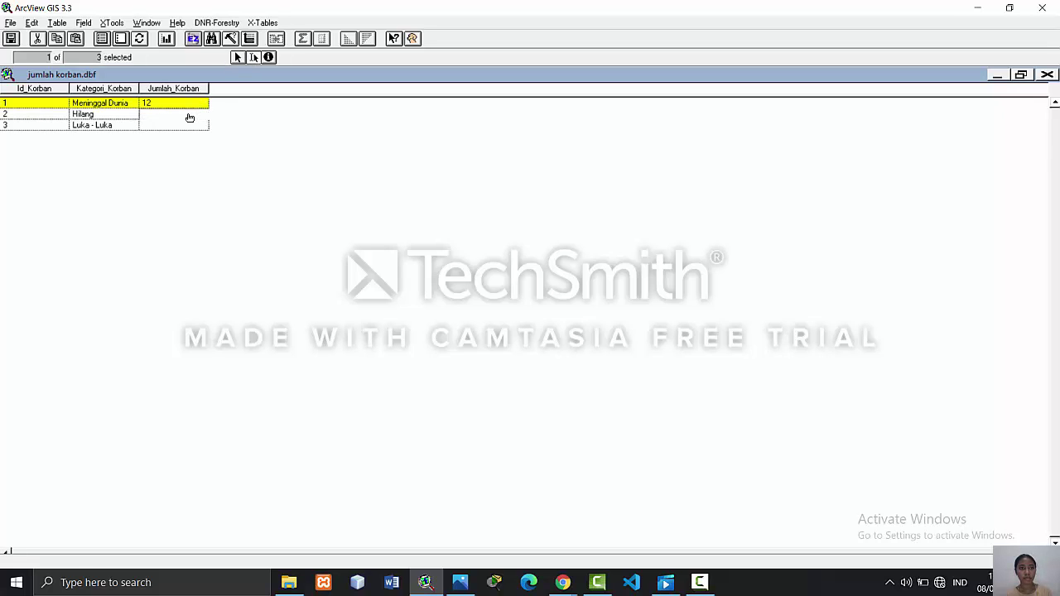
type("3")
left_click(184, 125)
type("2")
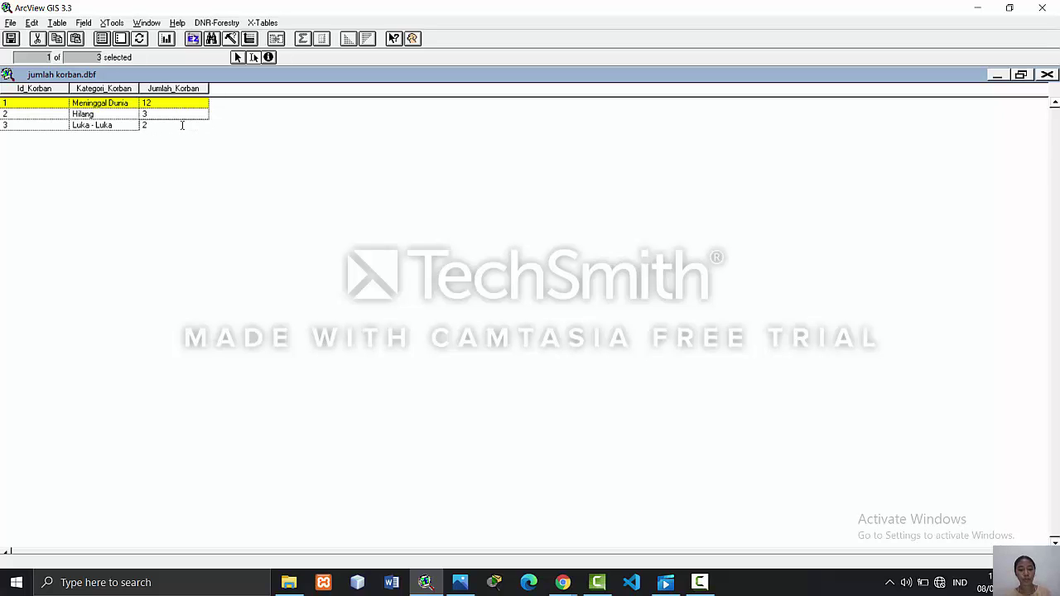
type("5")
- Add a fourth record to the victims table and set its Id_Korban to 4
left_click(31, 22)
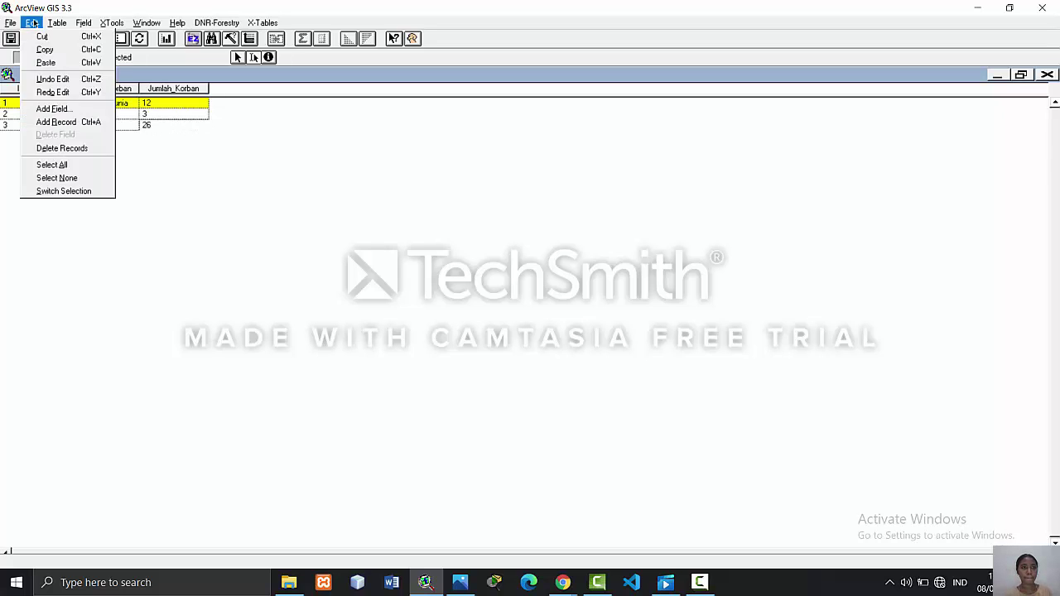
left_click(48, 121)
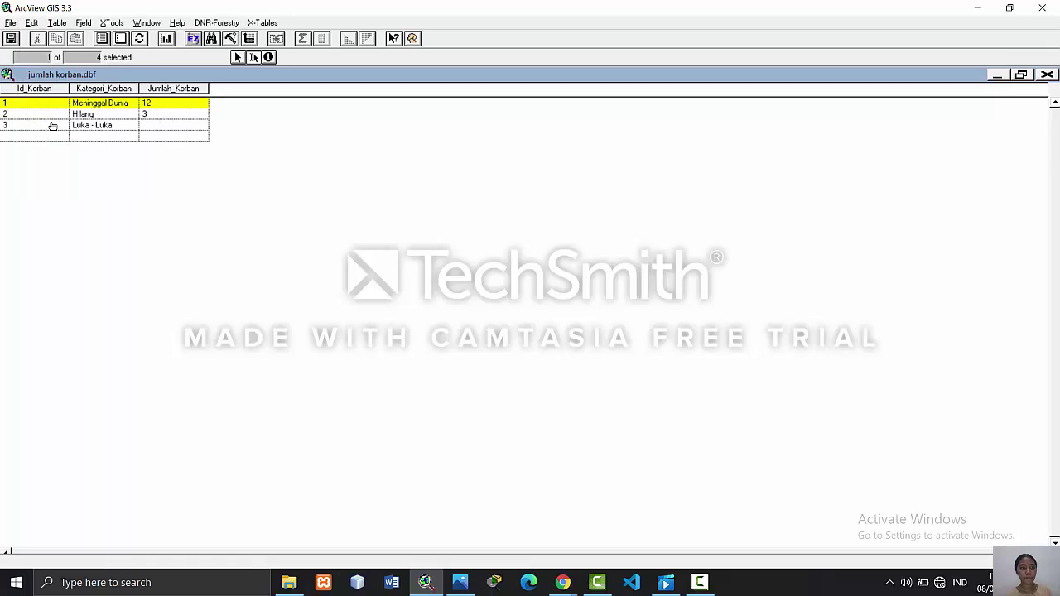
left_click(461, 584)
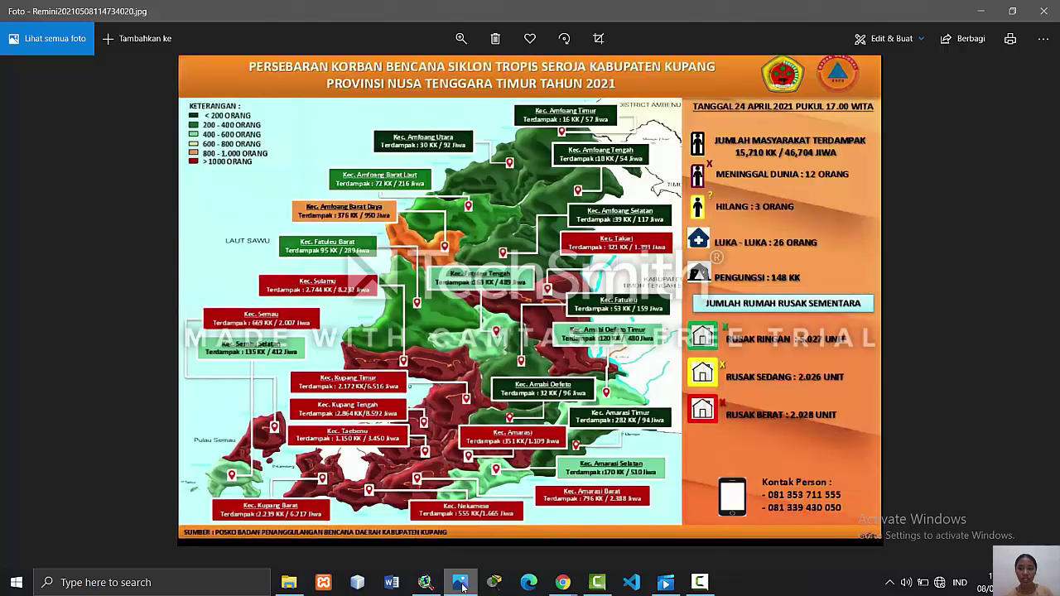
left_click(461, 585)
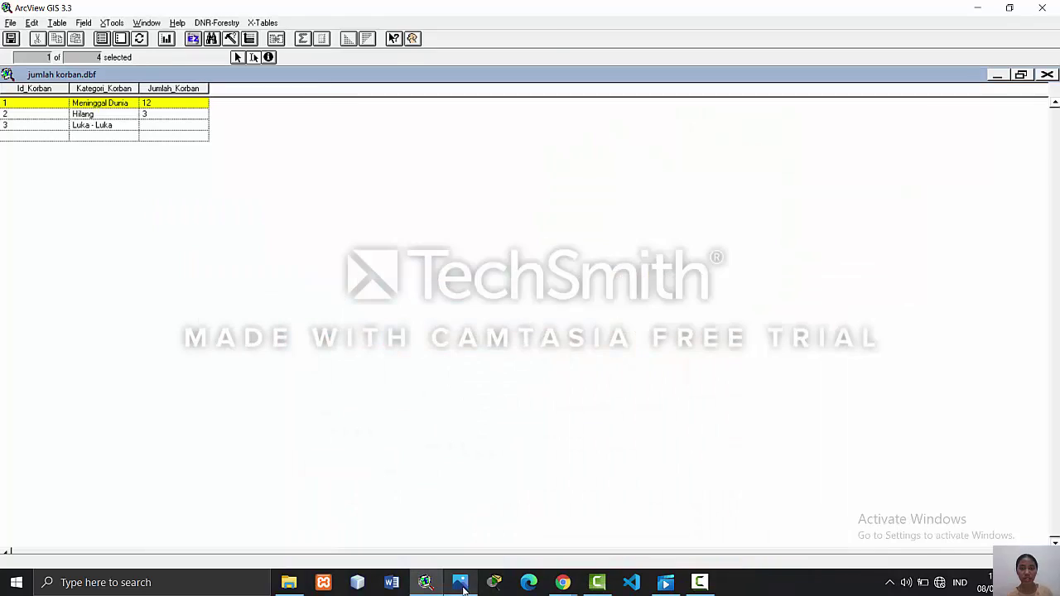
left_click(51, 137)
type("4")
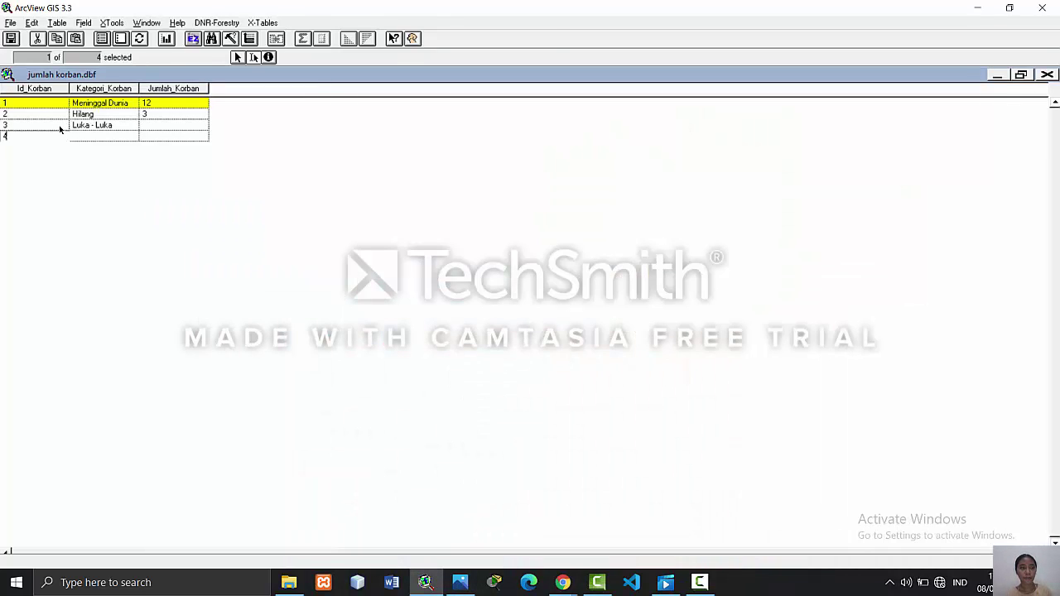
- Consult the disaster map image and set the fourth record's Kategori_Korban to Mengungsi
left_click(84, 138)
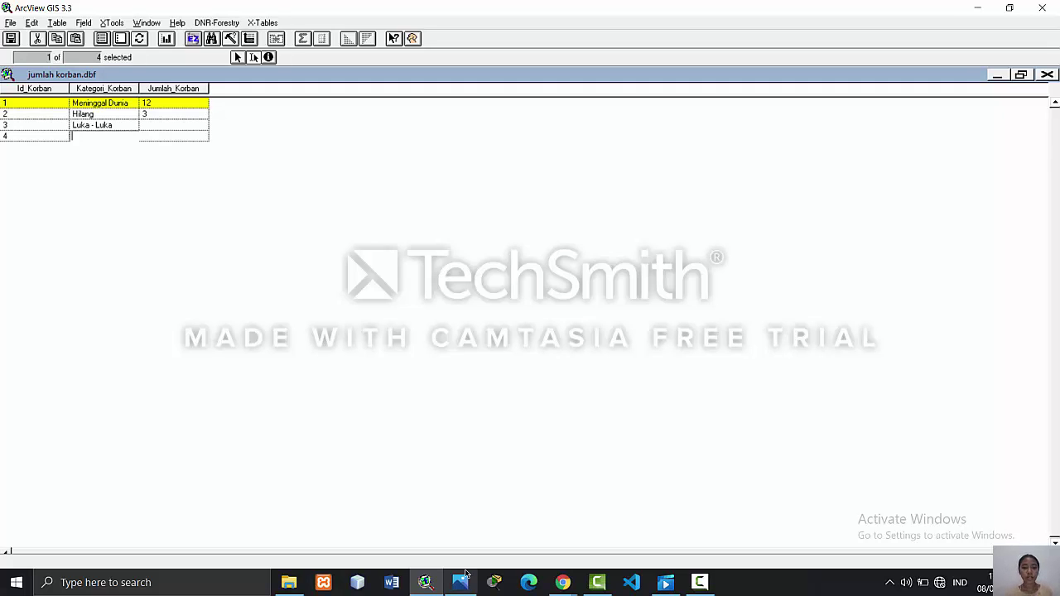
mouse_move(463, 587)
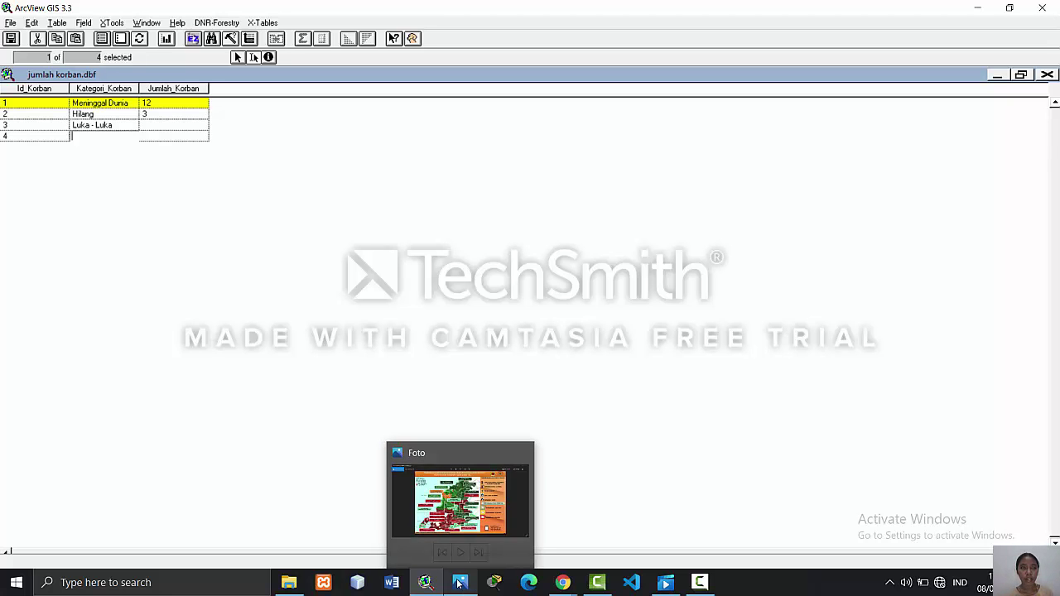
left_click(462, 585)
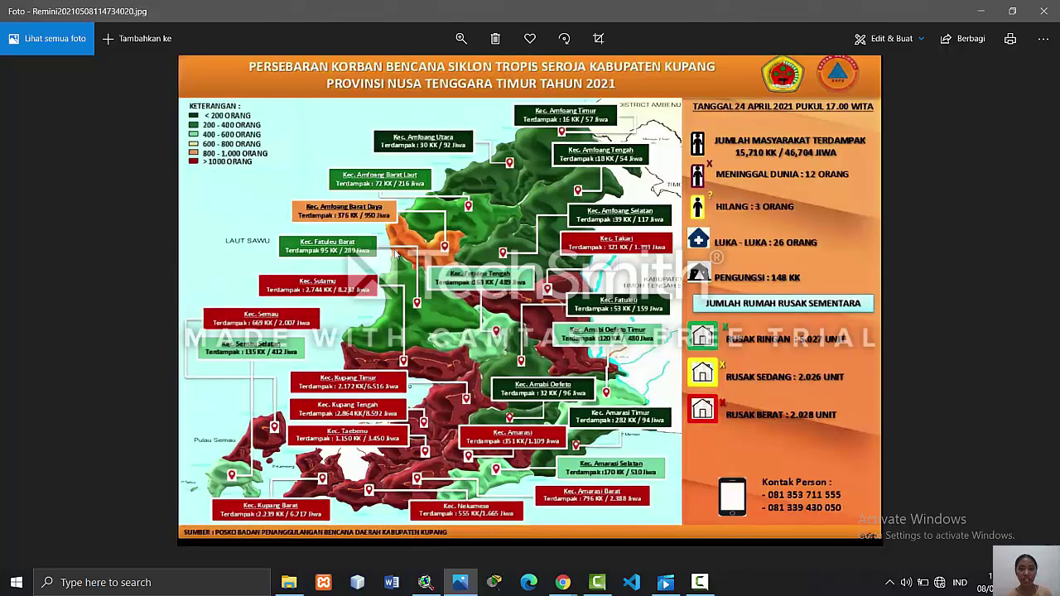
left_click(453, 588)
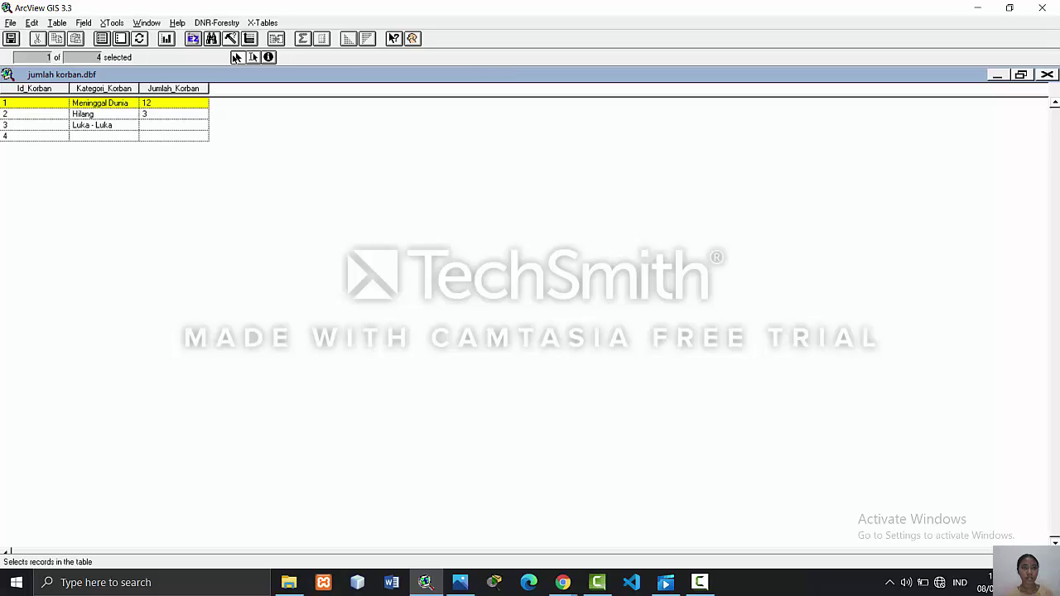
left_click(128, 136)
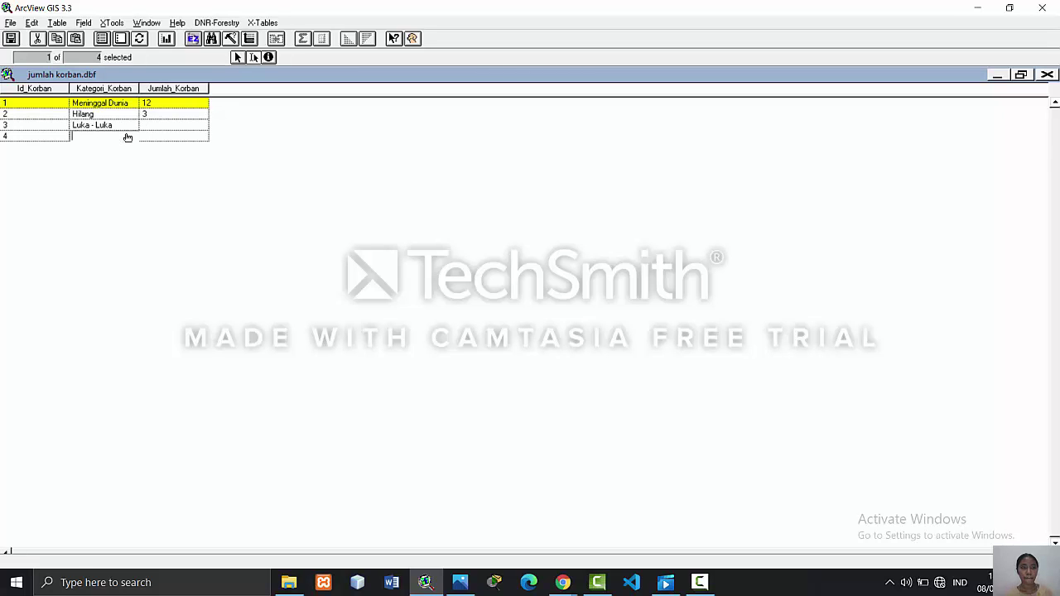
type("mENGUNGSI")
key("BackSpace")
key("BackSpace")
key("BackSpace")
key("BackSpace")
key("BackSpace")
key("BackSpace")
key("BackSpace")
key("BackSpace")
key("BackSpace")
type("Mengungsi")
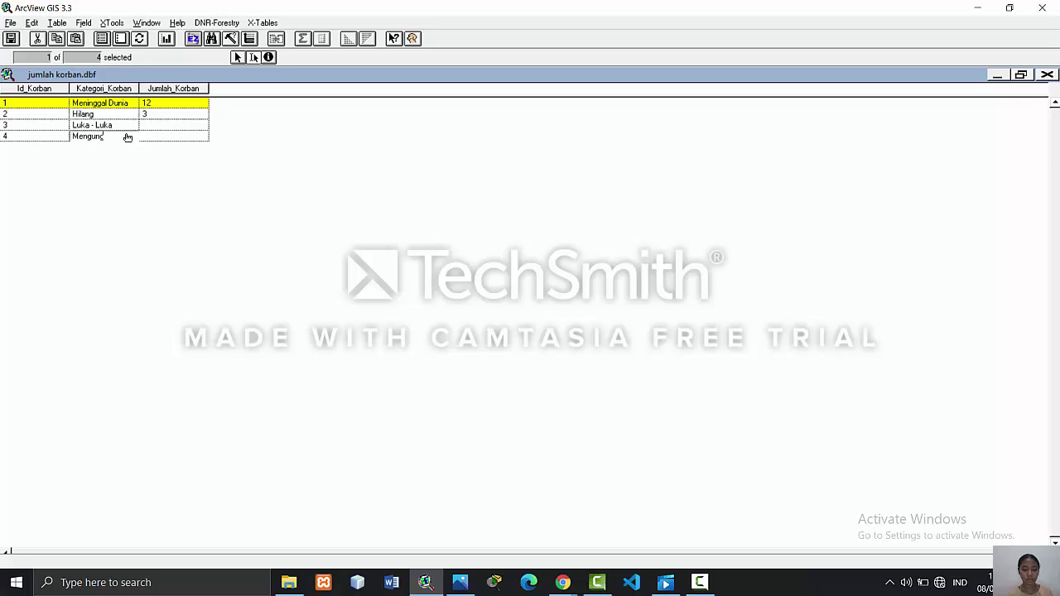
- Check the disaster map image and set Jumlah_Korban to 26 for Luka - Luka and 148 KK for Mengungsi
left_click(177, 136)
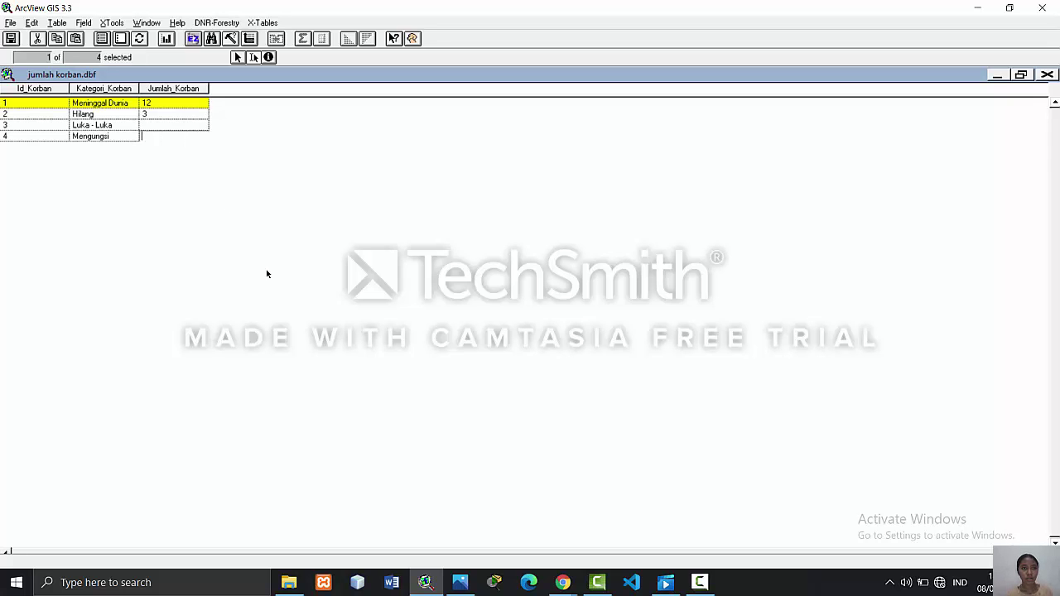
left_click(453, 588)
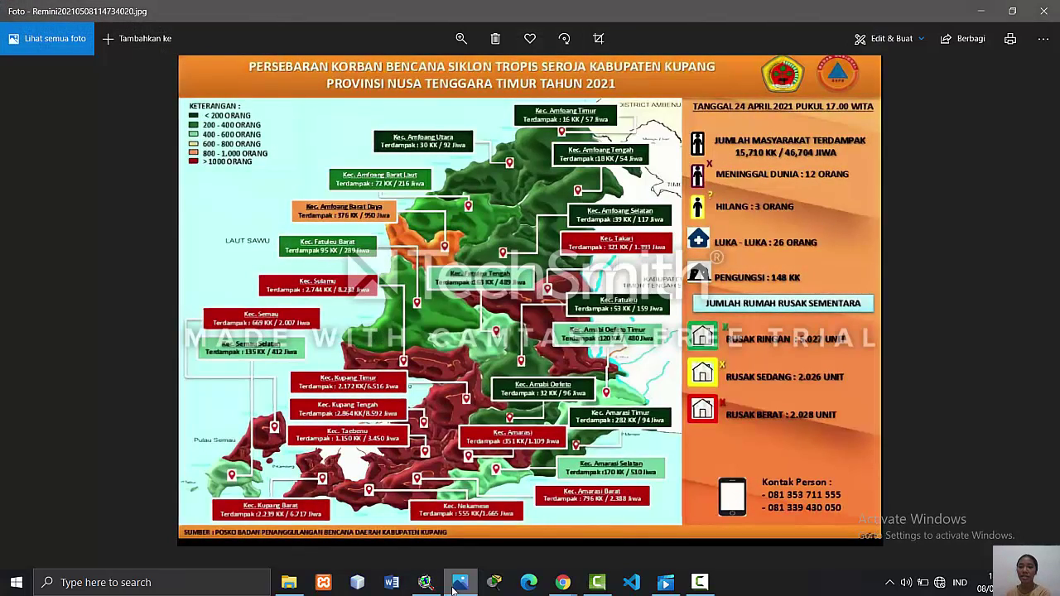
left_click(456, 584)
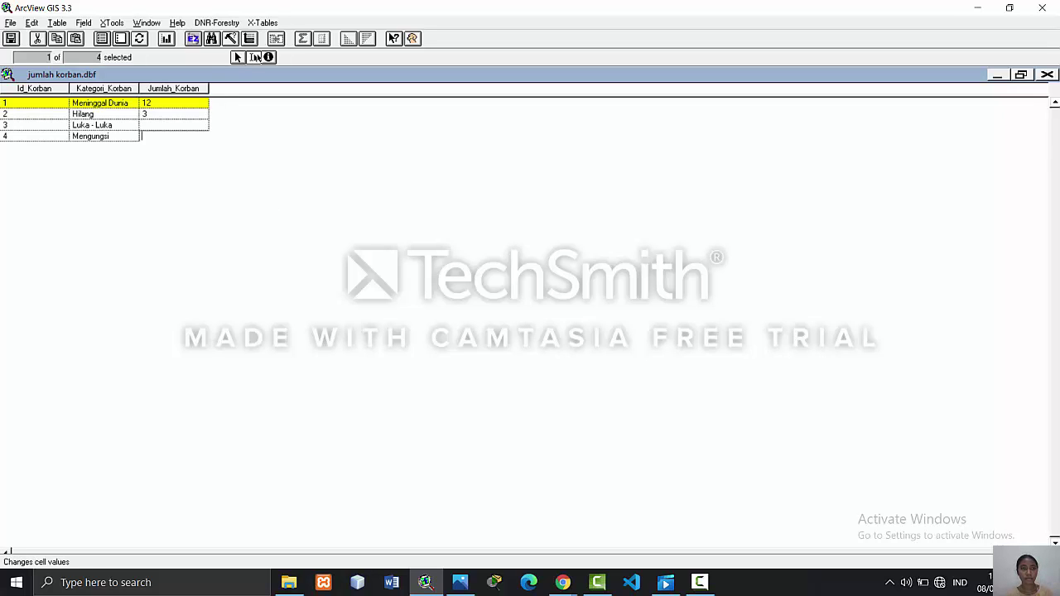
left_click(253, 57)
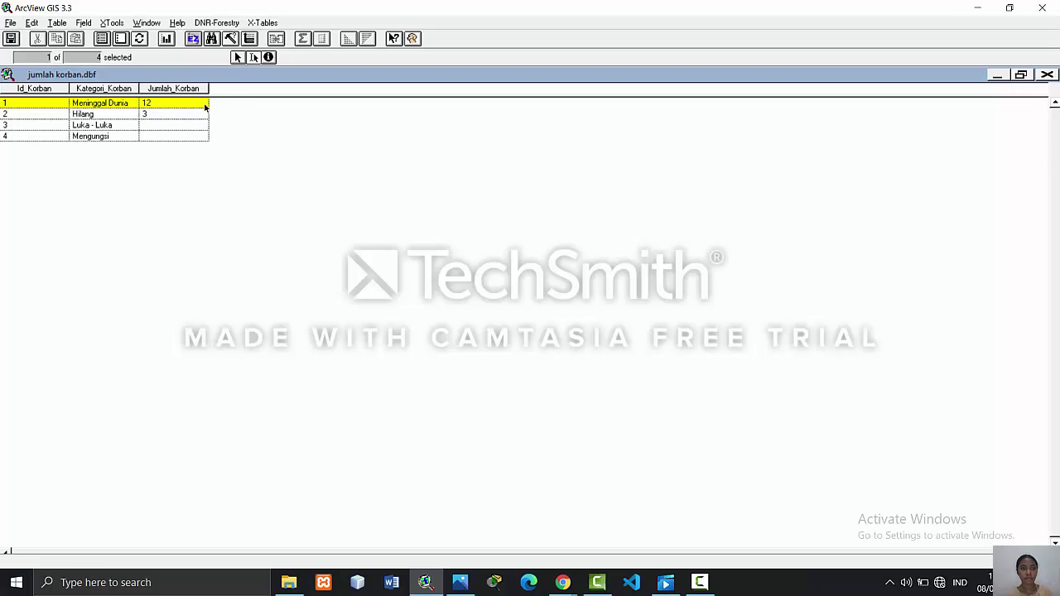
left_click(189, 124)
type("26")
left_click(188, 136)
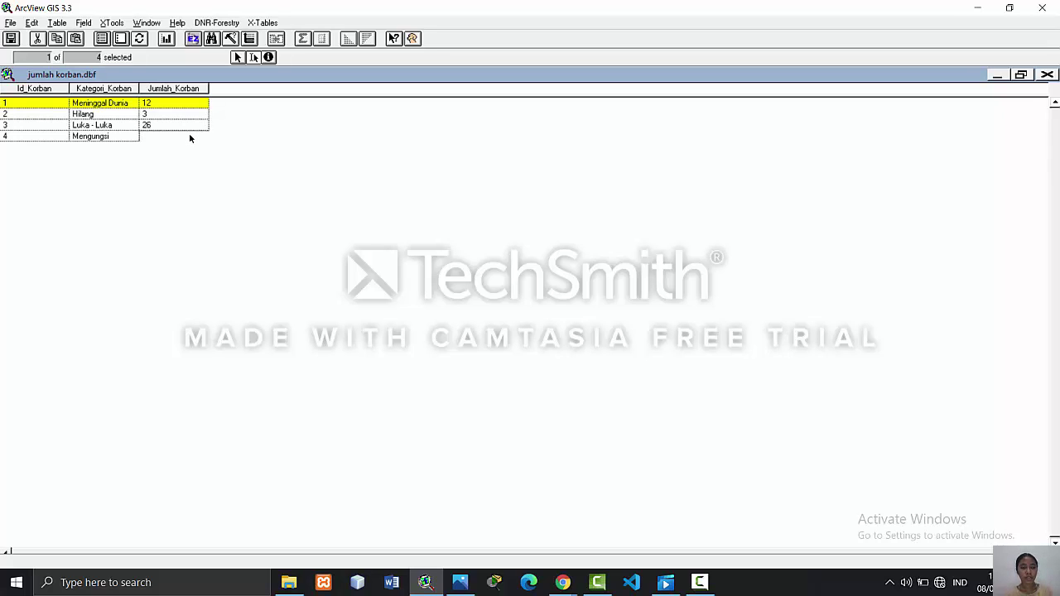
type("148 KK")
left_click(461, 583)
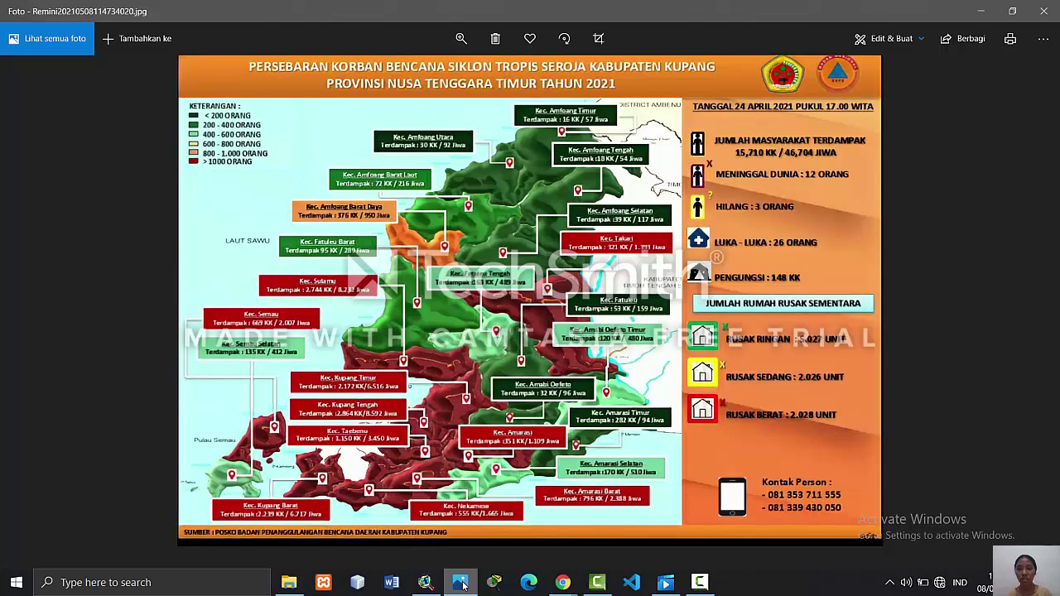
left_click(462, 584)
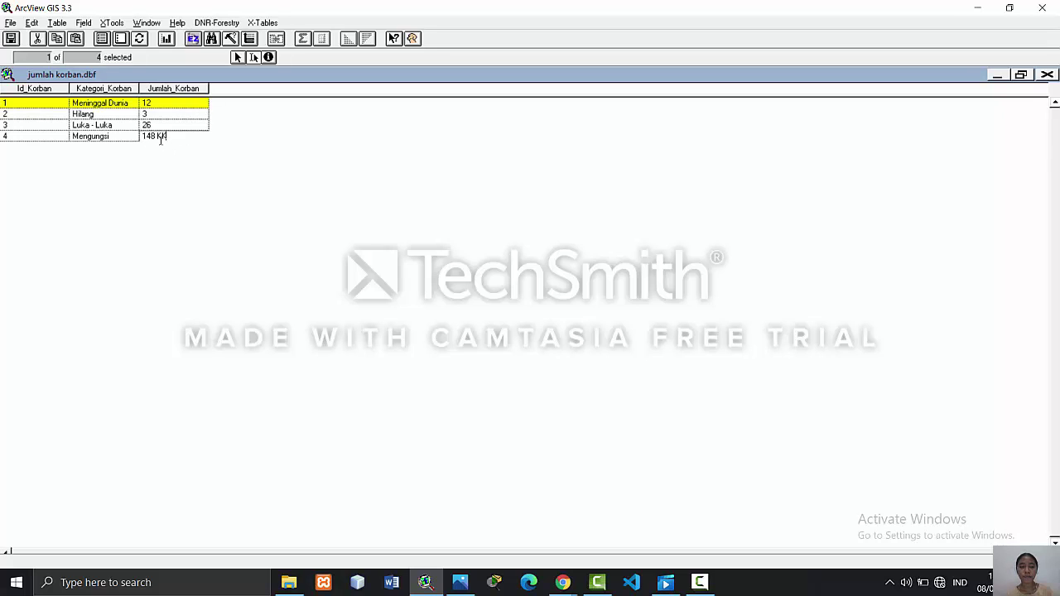
left_click(170, 138)
left_click(171, 125)
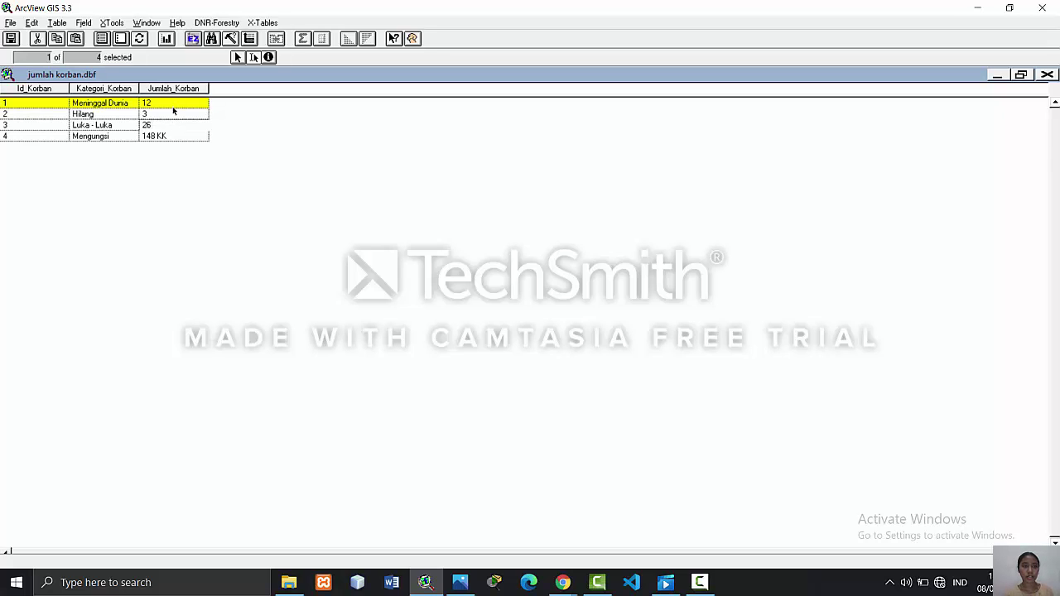
- Set Jumlah_Korban for Meninggal Dunia to "12 Orang", checking the unit in the disaster map image
left_click(172, 103)
left_click(170, 103)
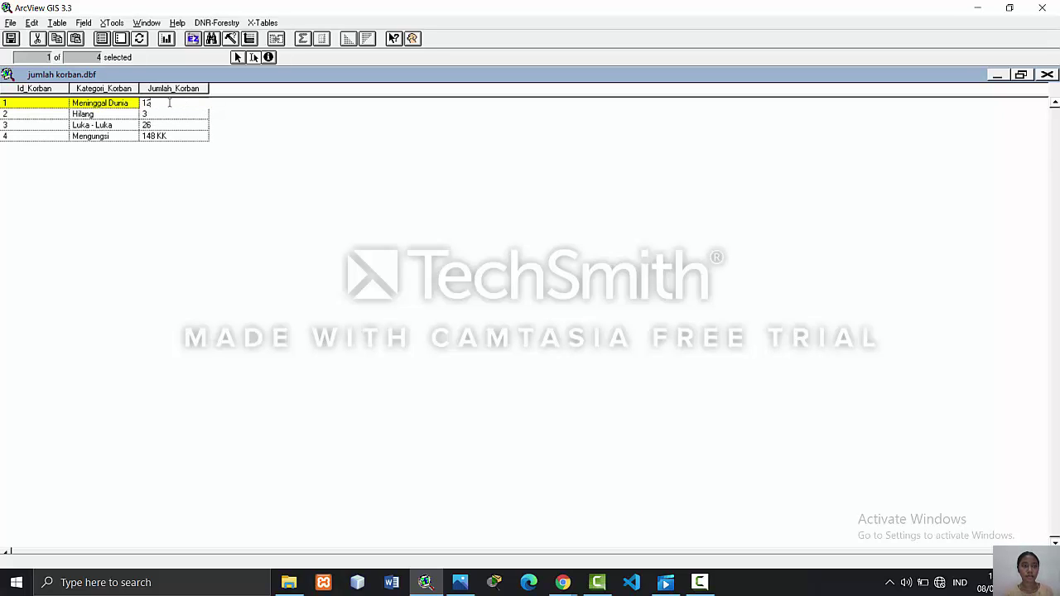
type("oRANG")
left_click(460, 582)
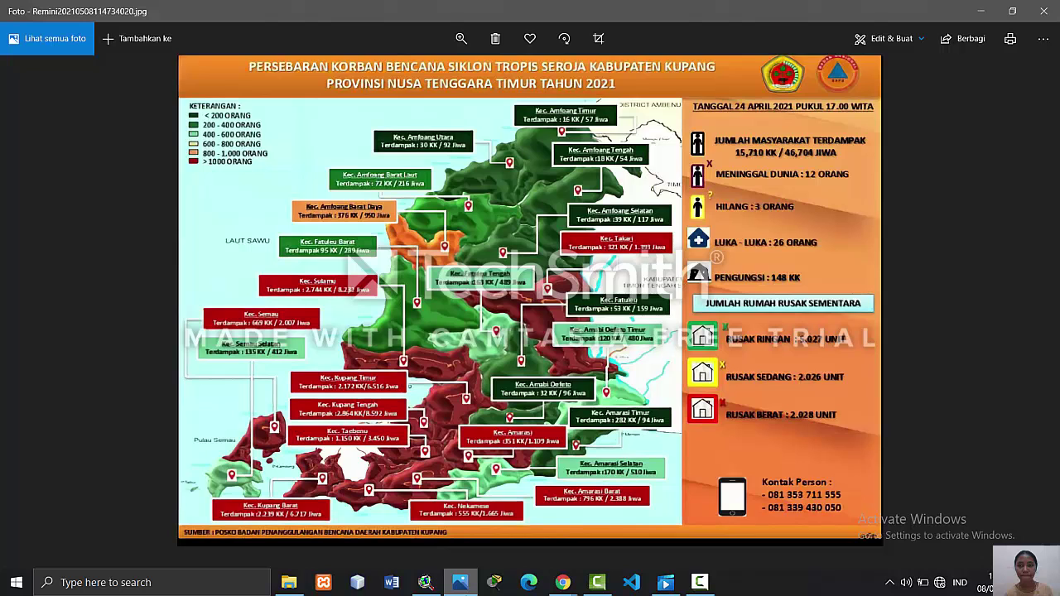
key("alt+Tab")
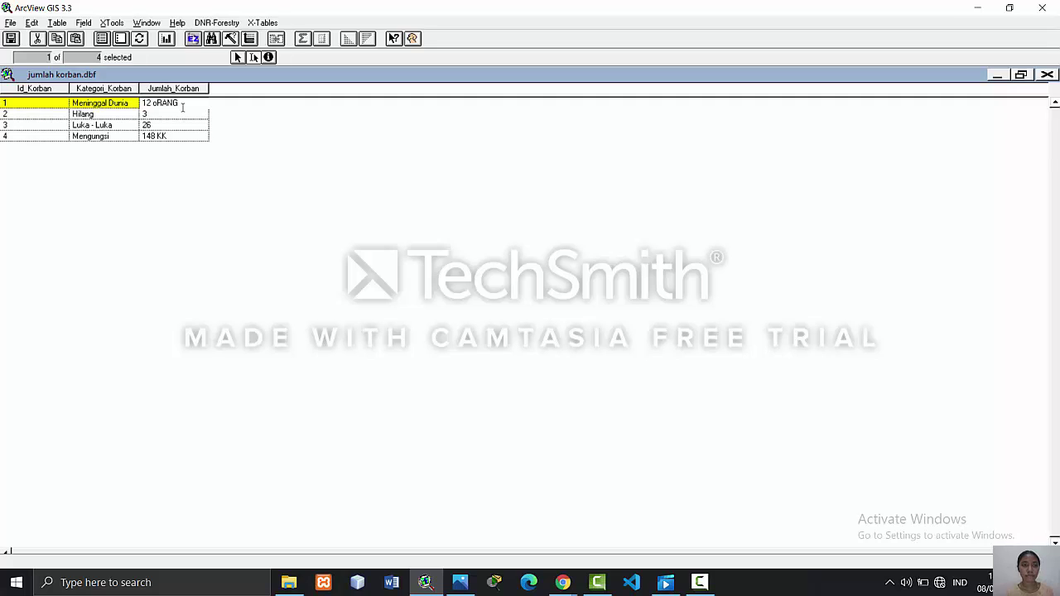
left_click(238, 58)
left_click(252, 58)
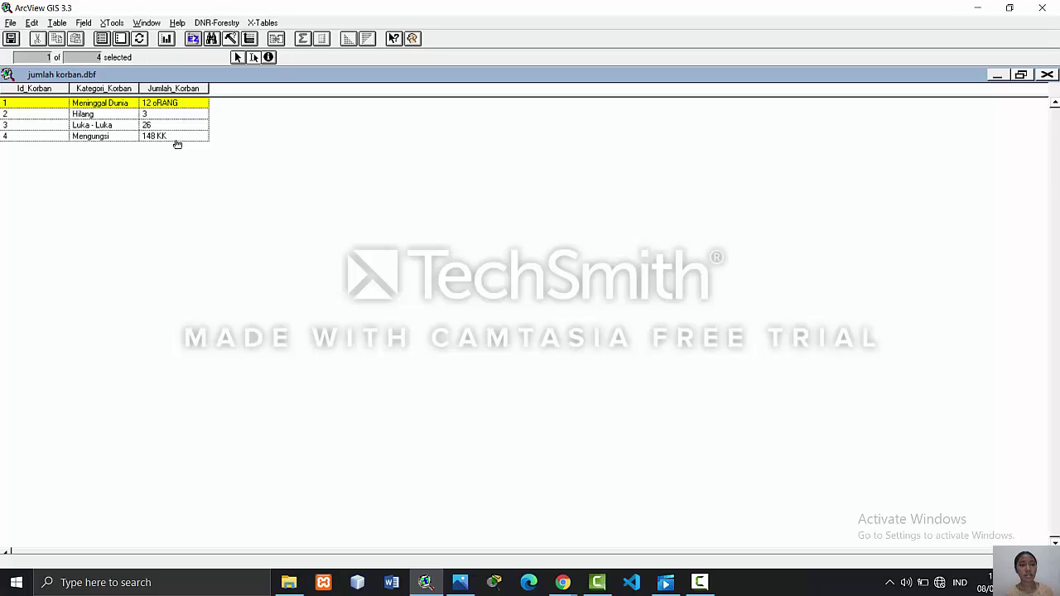
left_click(163, 104)
left_click(176, 103)
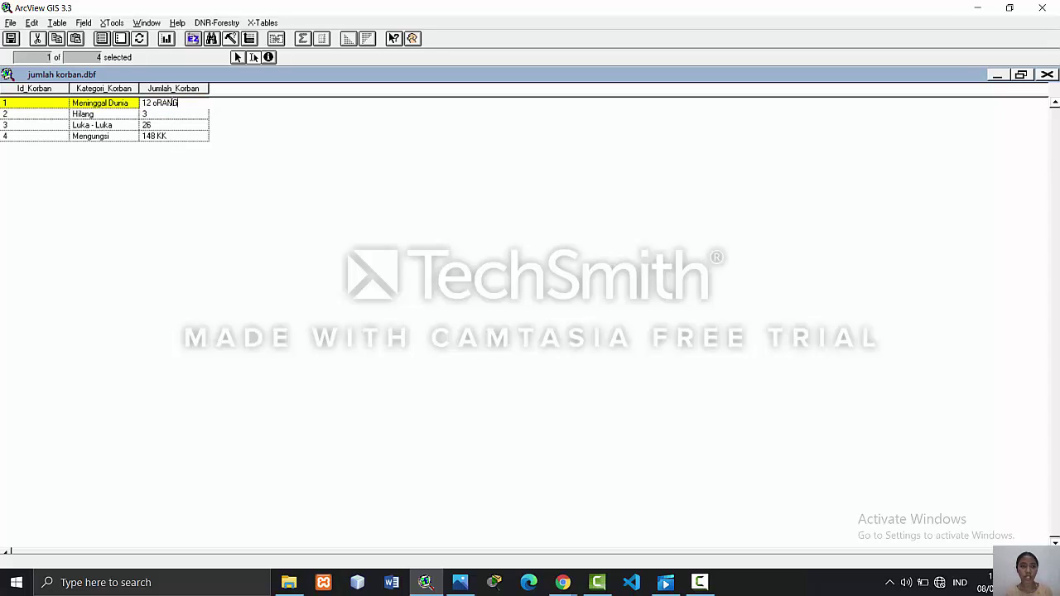
key("BackSpace")
key("BackSpace")
key("BackSpace")
key("BackSpace")
key("BackSpace")
key("BackSpace")
type("Oran")
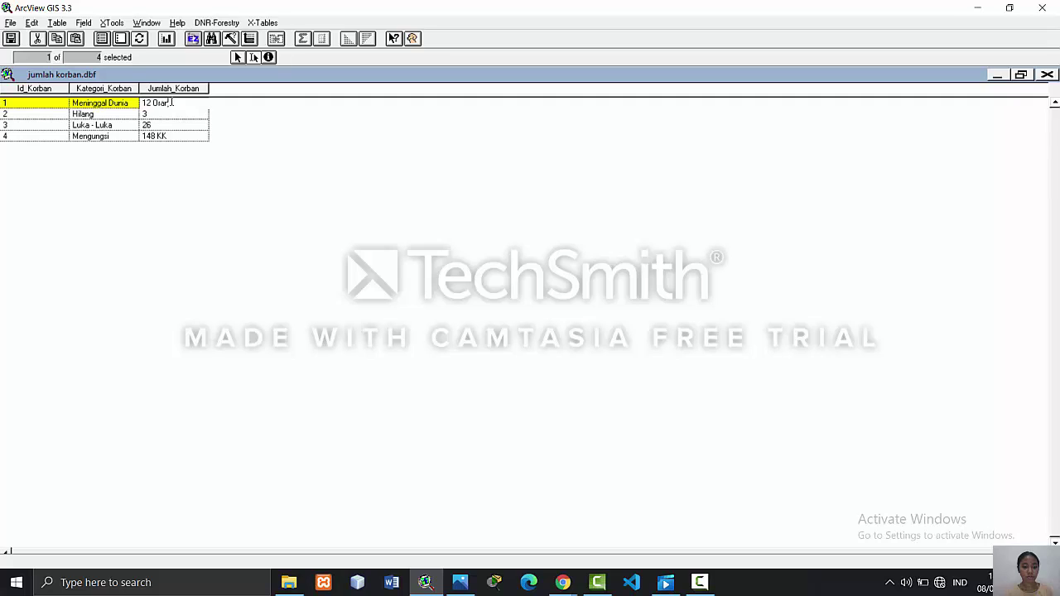
type("g")
- Add the unit Orang to the Jumlah_Korban values of Hilang and Luka - Luka, giving 3 Orang and 26 Orang
left_click(181, 117)
left_click(179, 114)
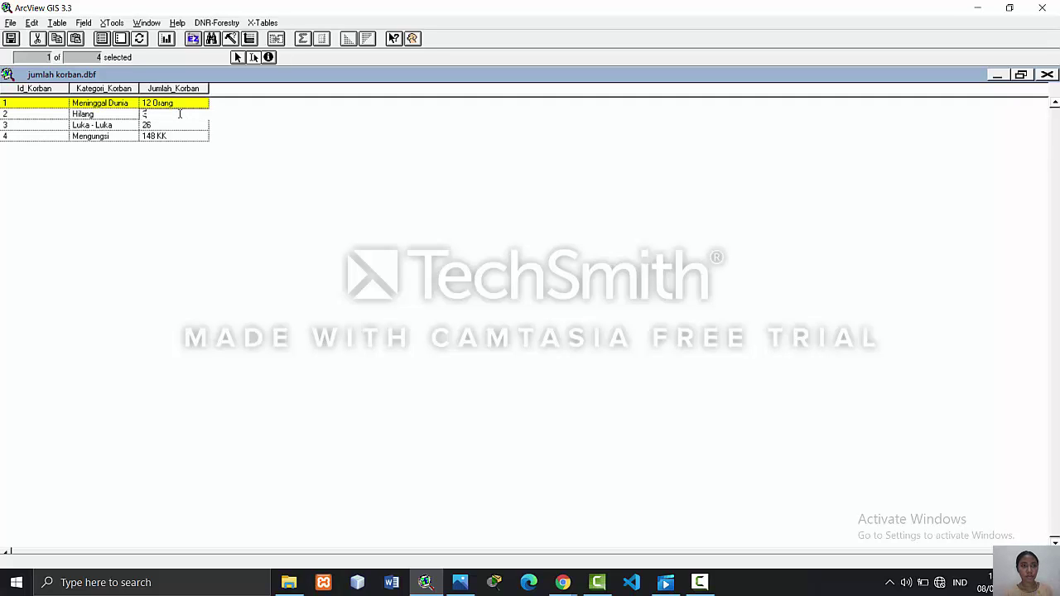
type("Orang")
left_click(182, 124)
left_click(182, 125)
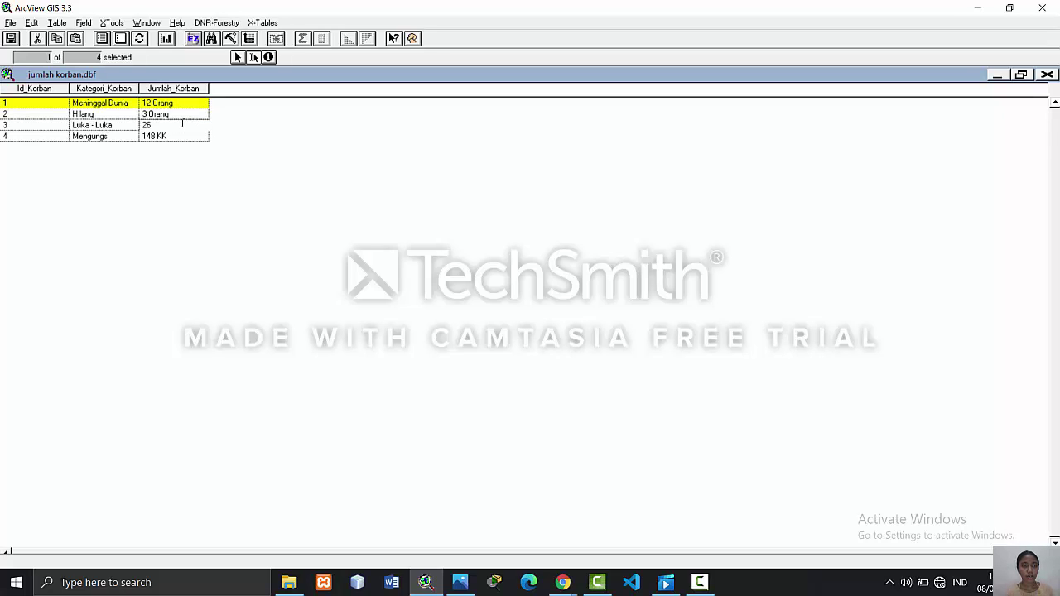
type("Orang")
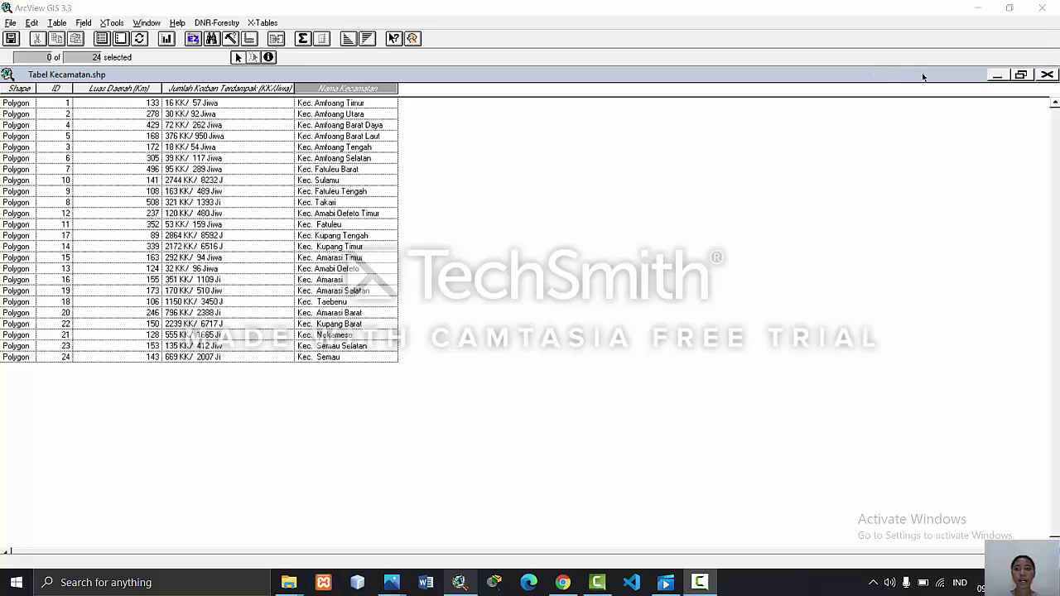
- Review the table informasi kerusakan.dbf and table informasi korban.dbf tables, then display Tabel Kecamatan.shp at full size
left_click(1020, 74)
double_click(604, 129)
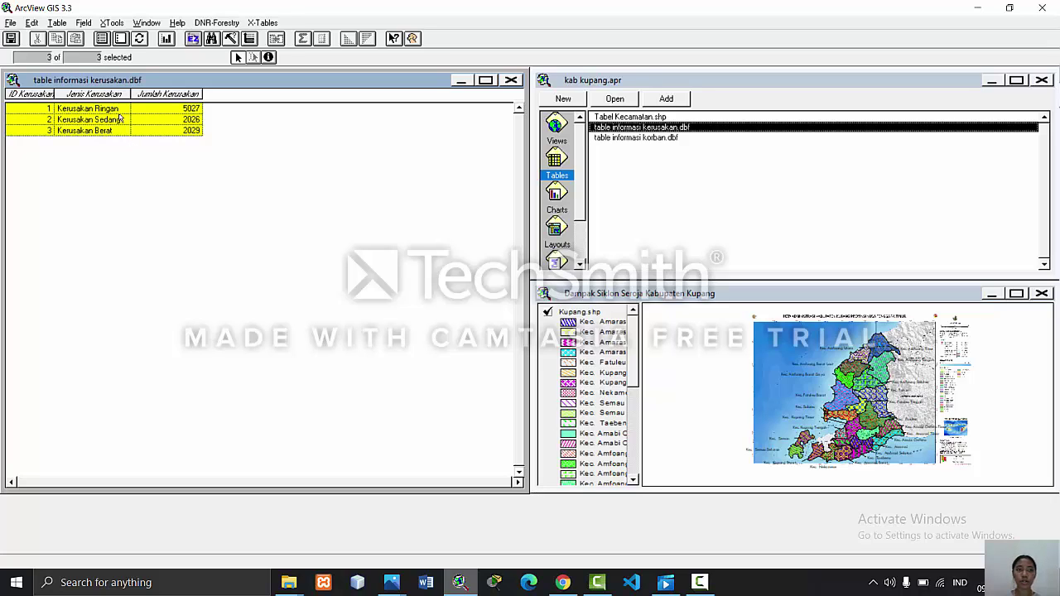
double_click(632, 137)
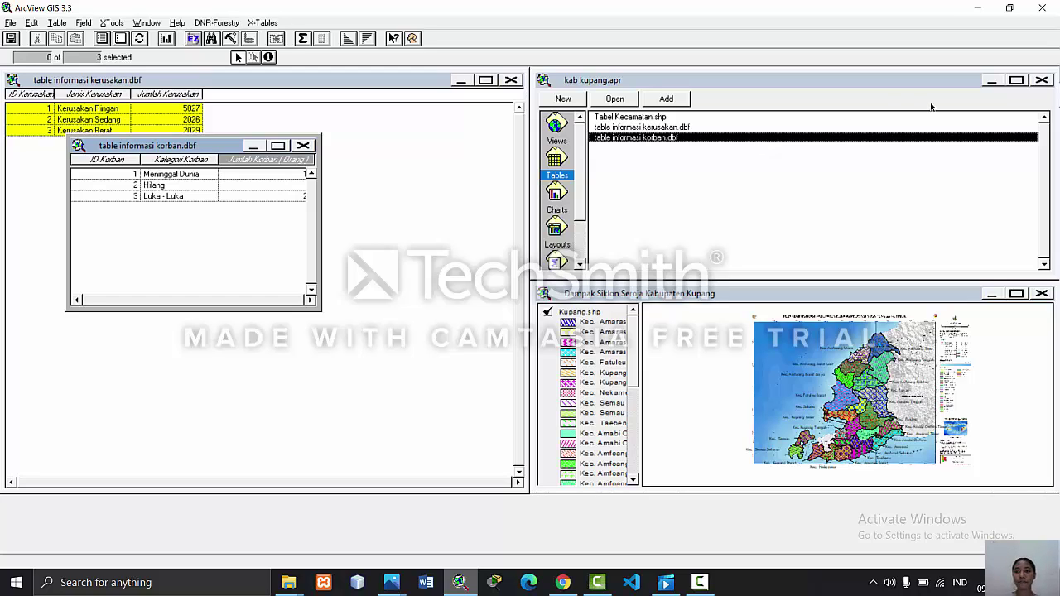
double_click(671, 117)
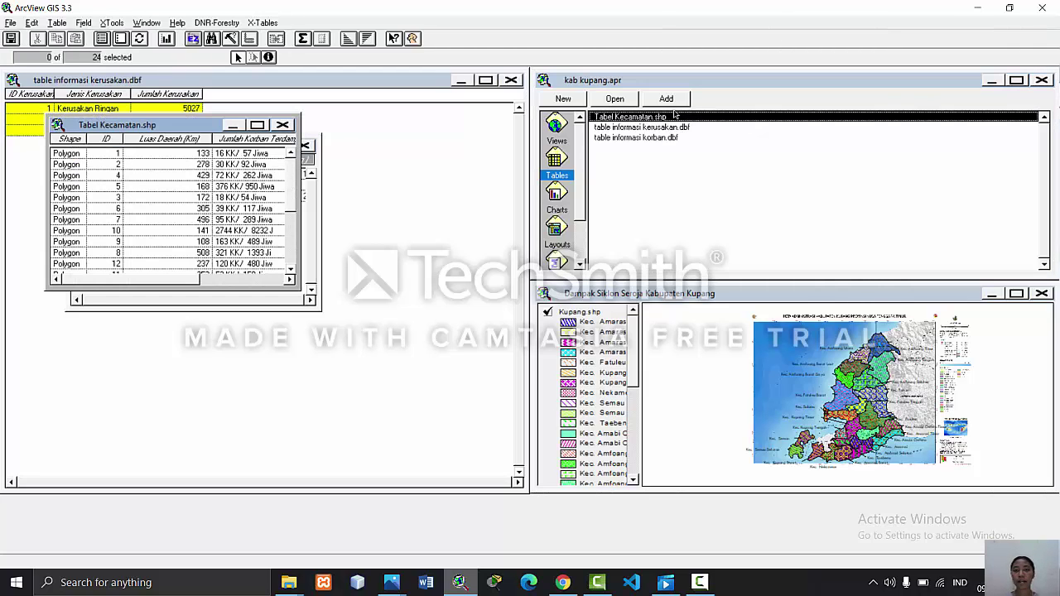
left_click(257, 124)
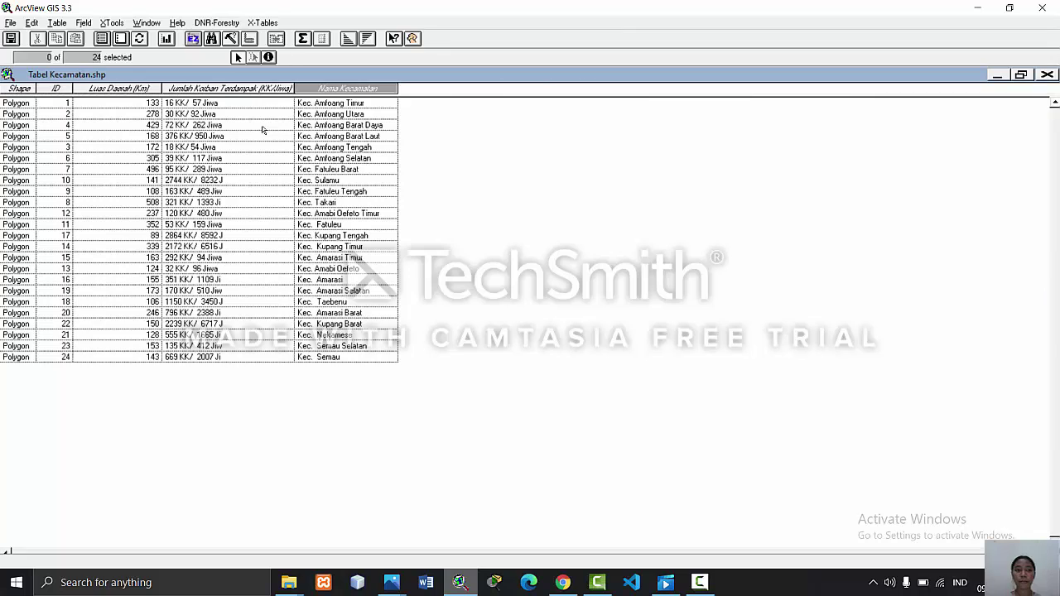
- Start a new chart from Tabel Kecamatan.shp and add the Luas Daerah (Km) field to its groups
left_click(59, 23)
mouse_move(87, 27)
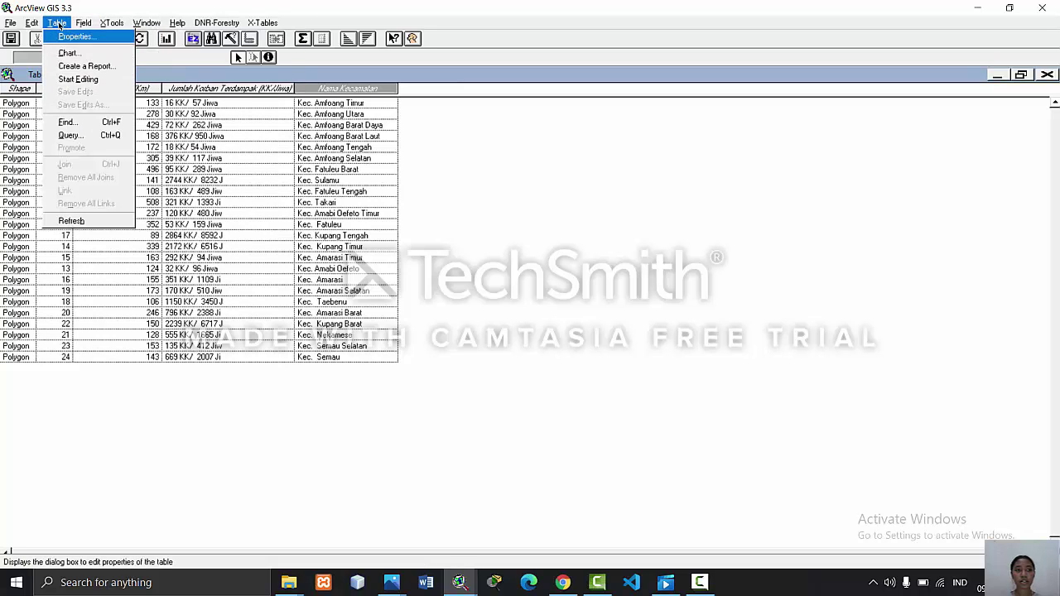
left_click(69, 52)
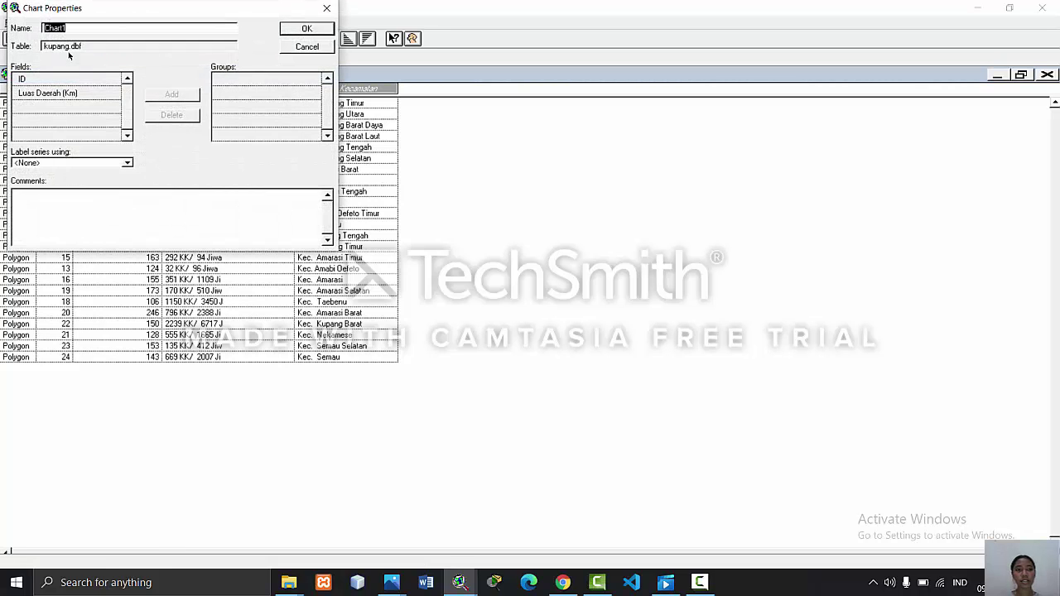
left_click(79, 93)
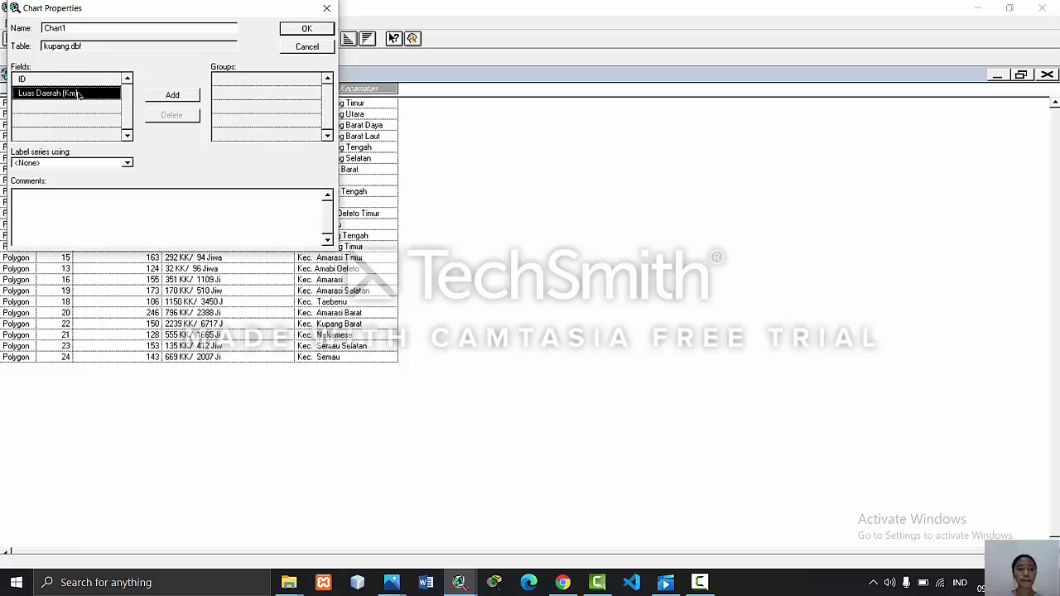
left_click(152, 96)
left_click_drag(150, 14, 542, 127)
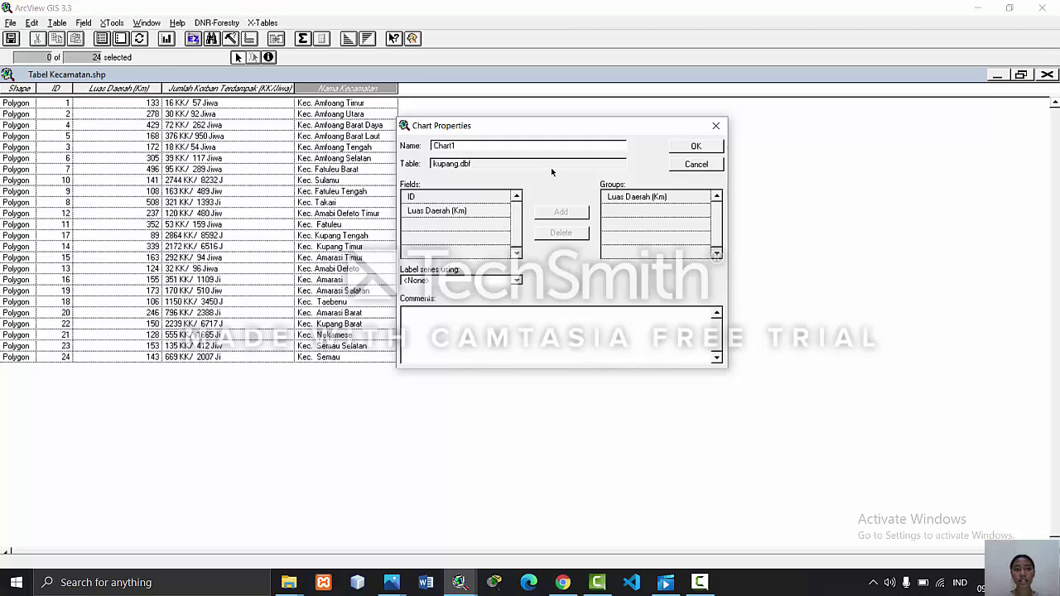
- Label the chart's series using the Nama Kecamatan field
left_click(469, 280)
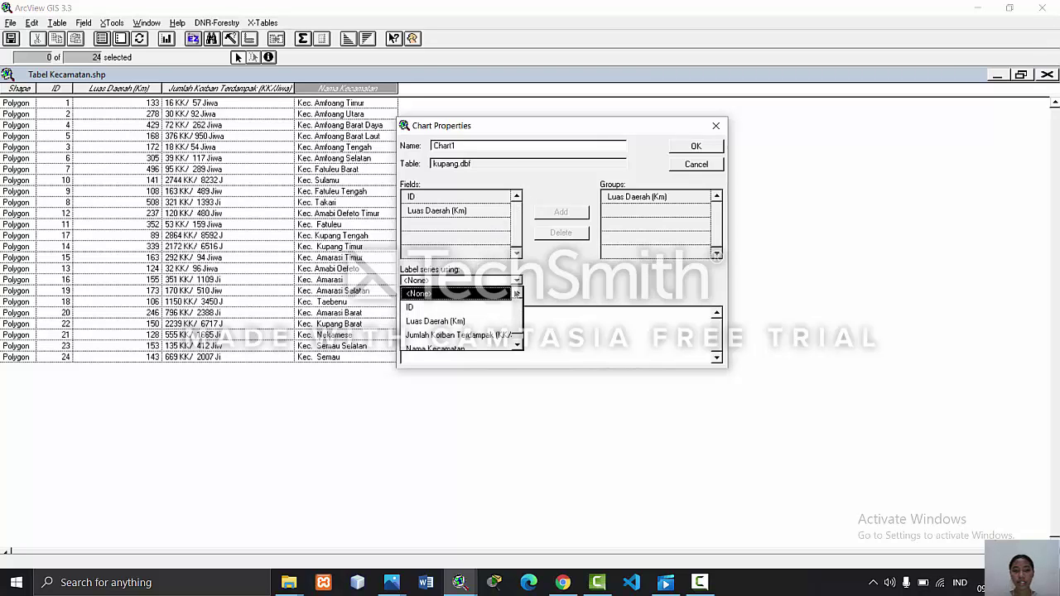
left_click(516, 319)
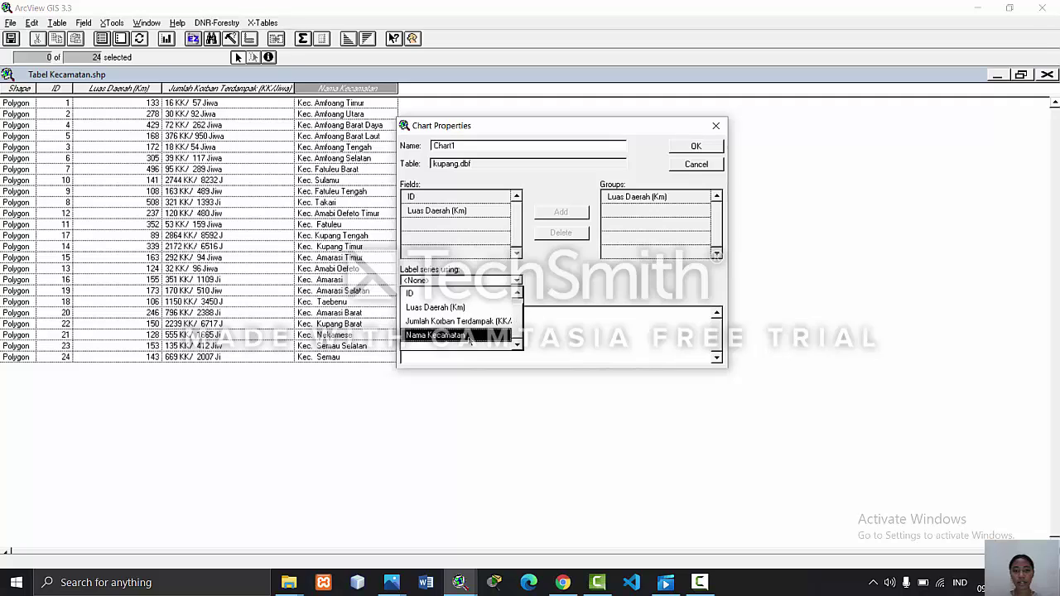
left_click(439, 335)
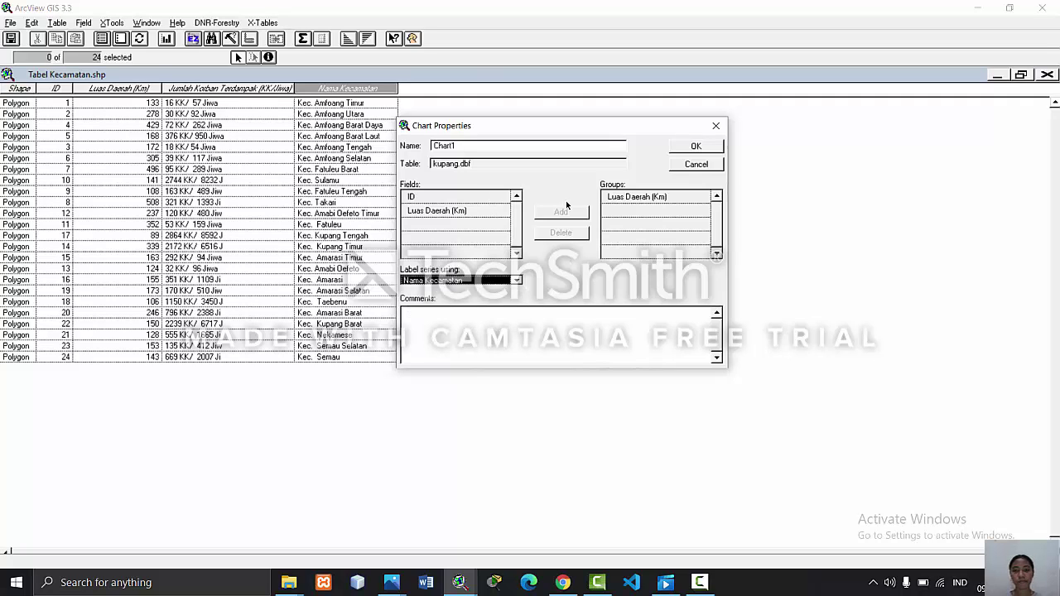
left_click(524, 312)
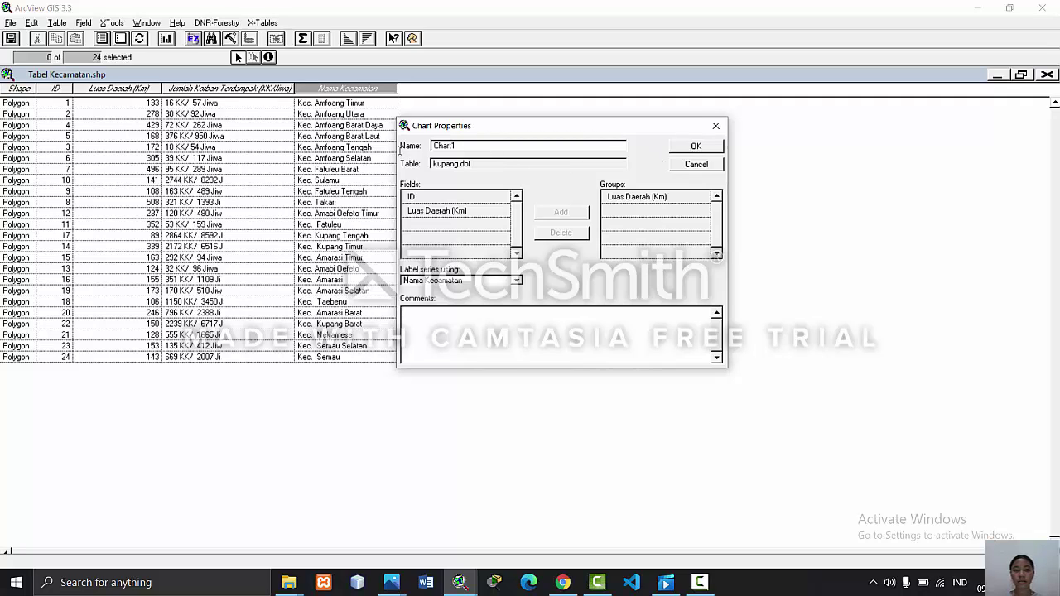
- Name the new chart Grafik Luas Daerah and create it
left_click_drag(456, 145, 430, 146)
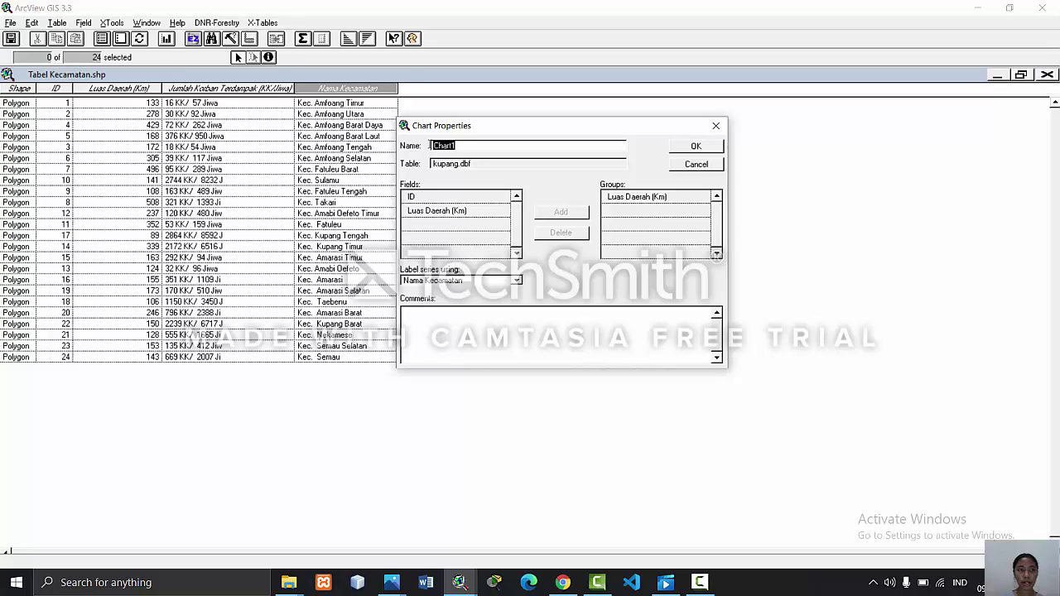
type("Graf")
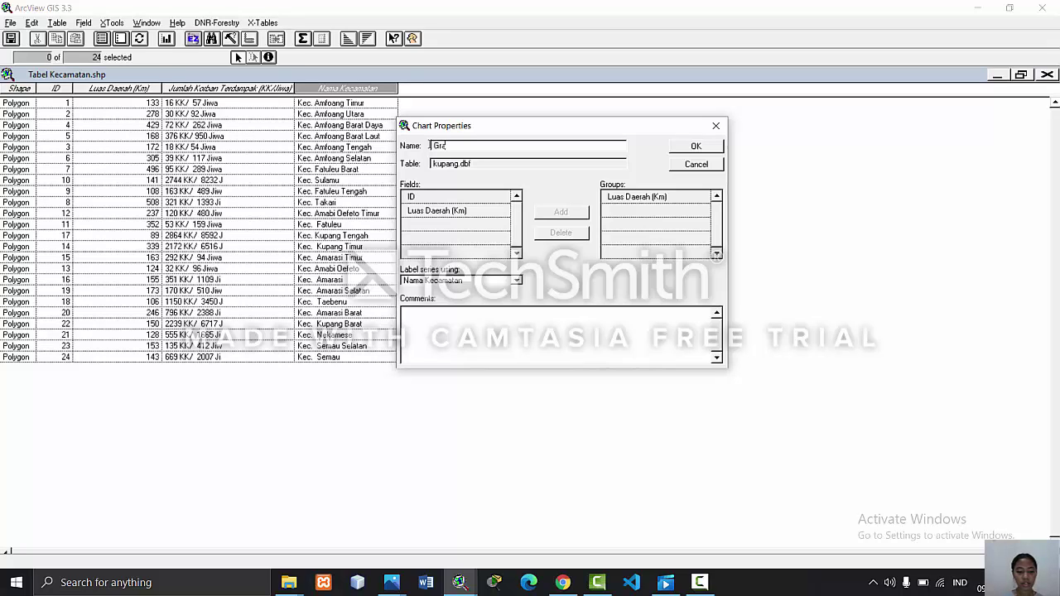
type("ik L")
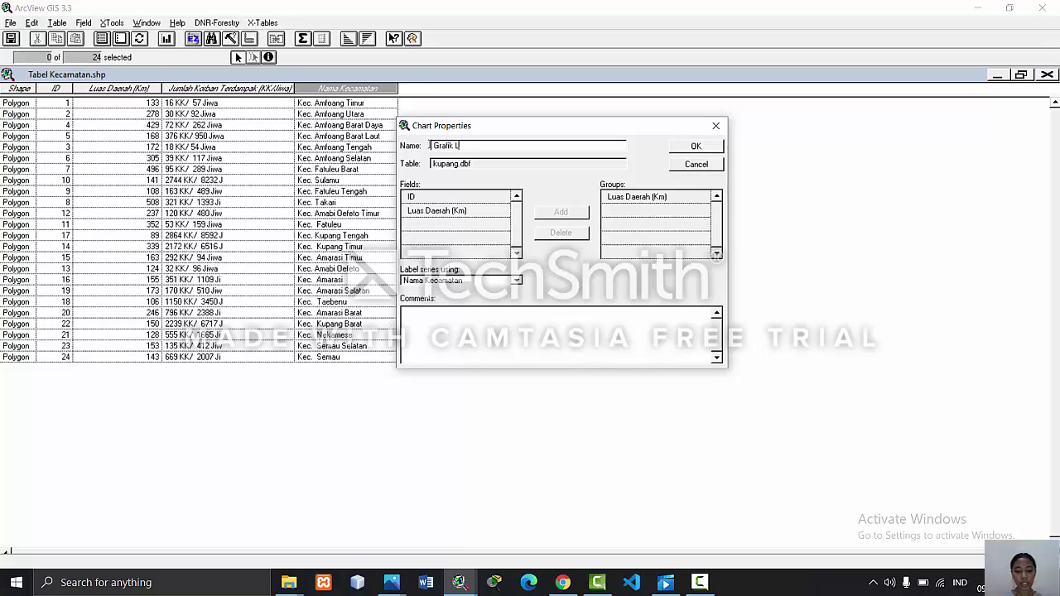
type("uas Daerah")
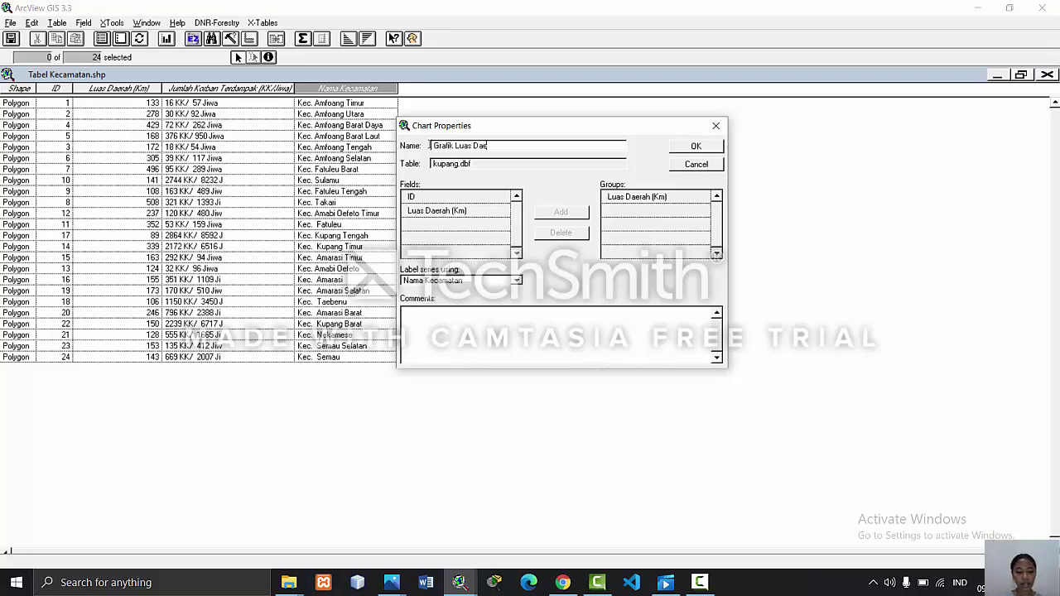
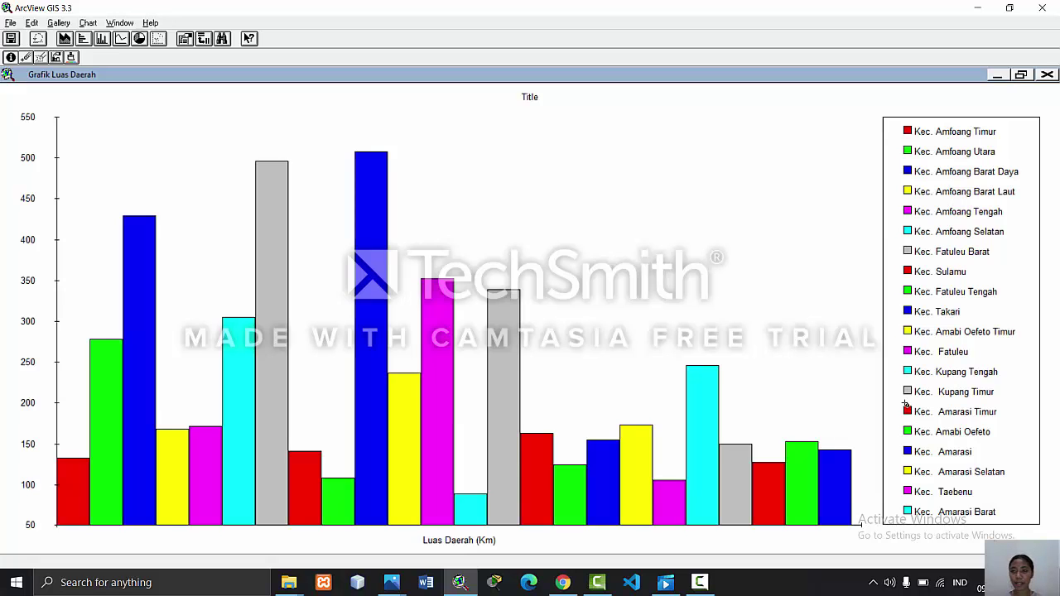
left_click(1020, 75)
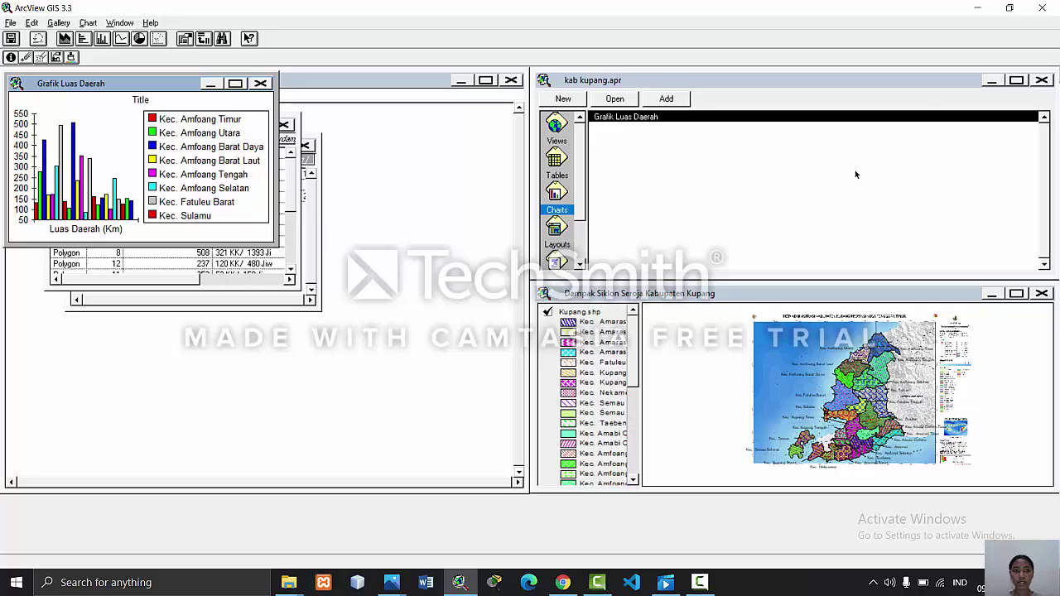
left_click(235, 83)
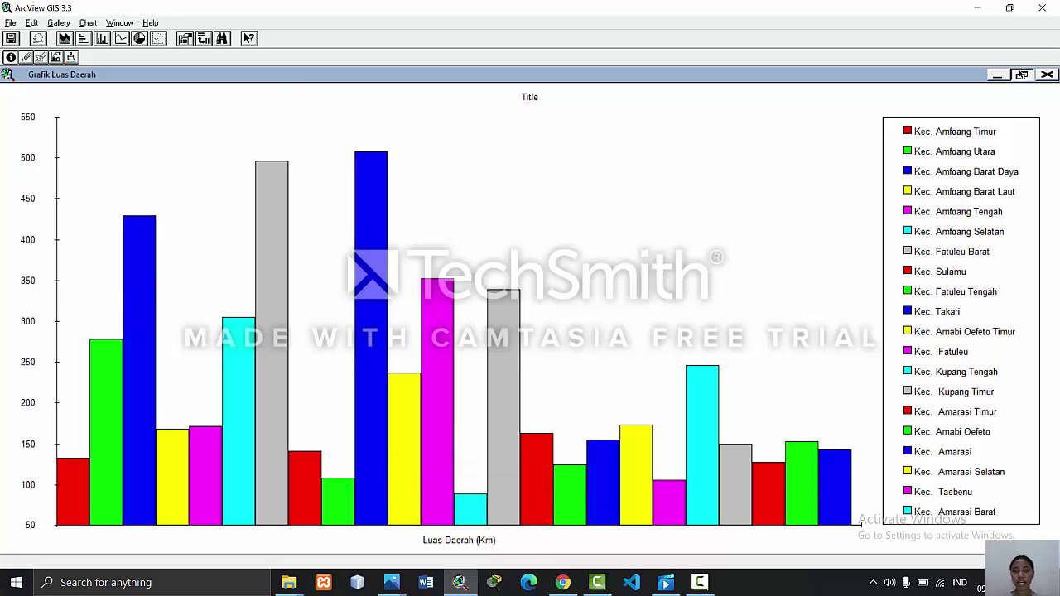
left_click(1020, 75)
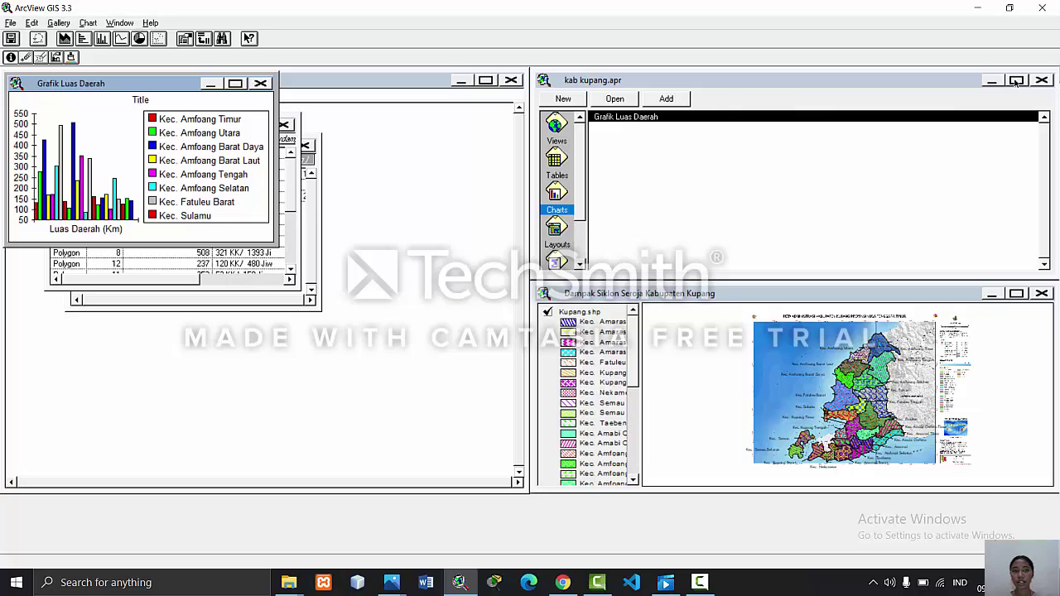
left_click(235, 84)
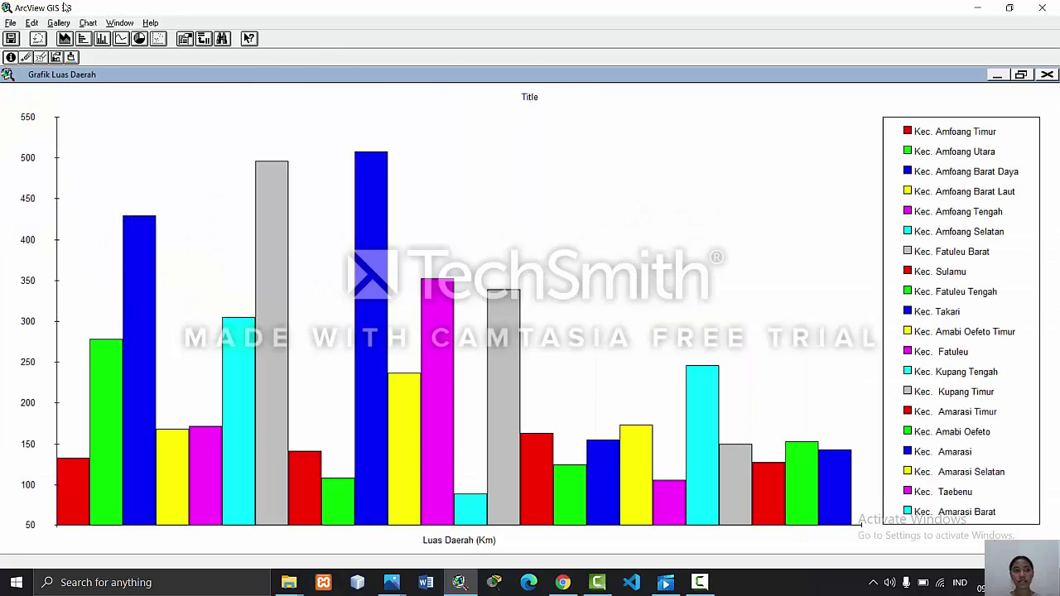
- Check the properties of the Grafik Luas Daerah chart and close them without changes
left_click(86, 23)
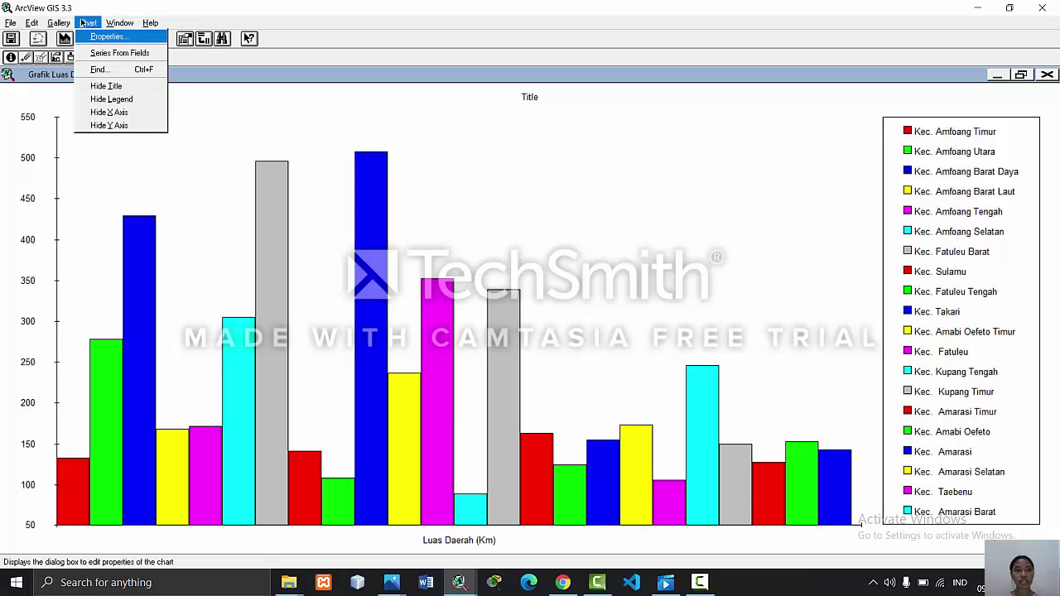
left_click(86, 35)
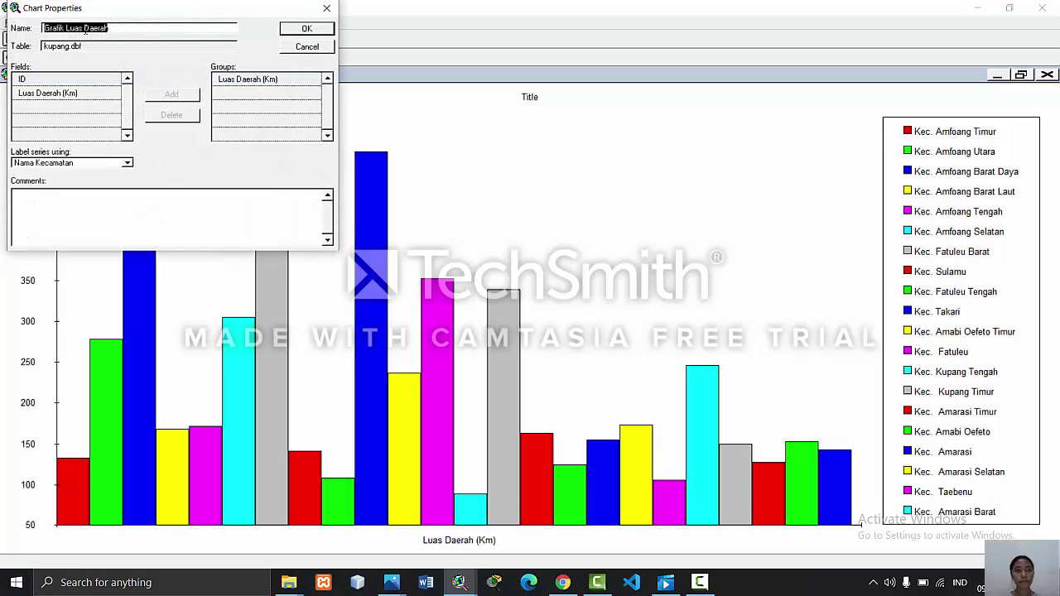
left_click(327, 8)
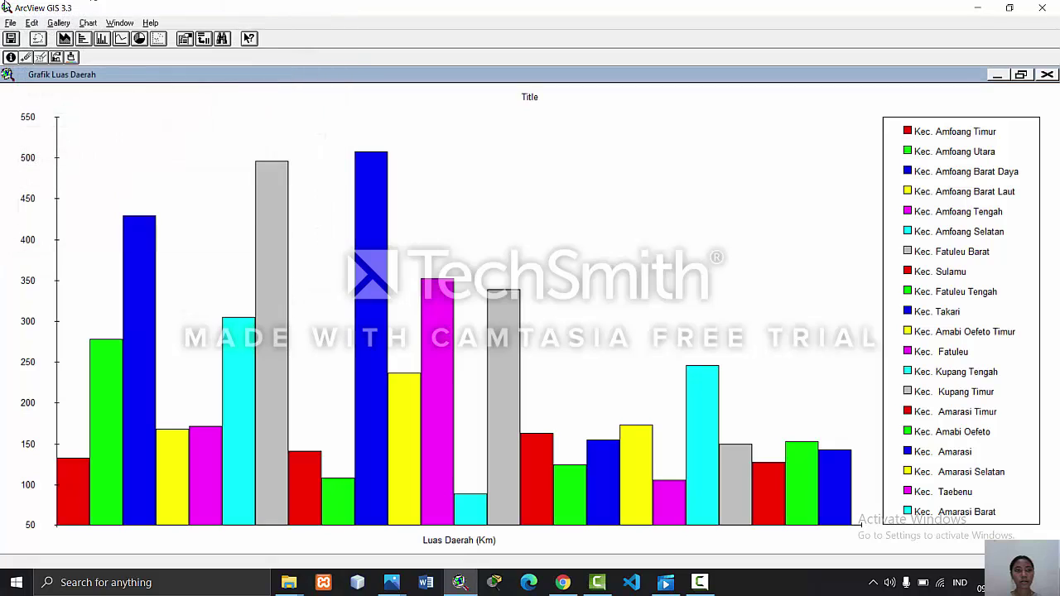
- Hide the title of the Grafik Luas Daerah chart
left_click(33, 23)
mouse_move(66, 23)
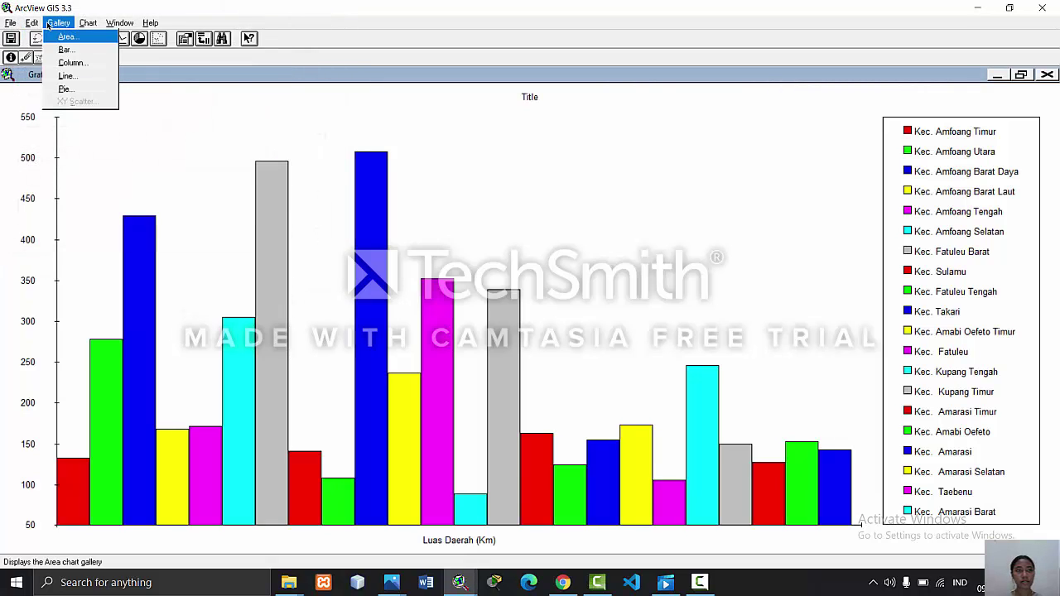
key("Right")
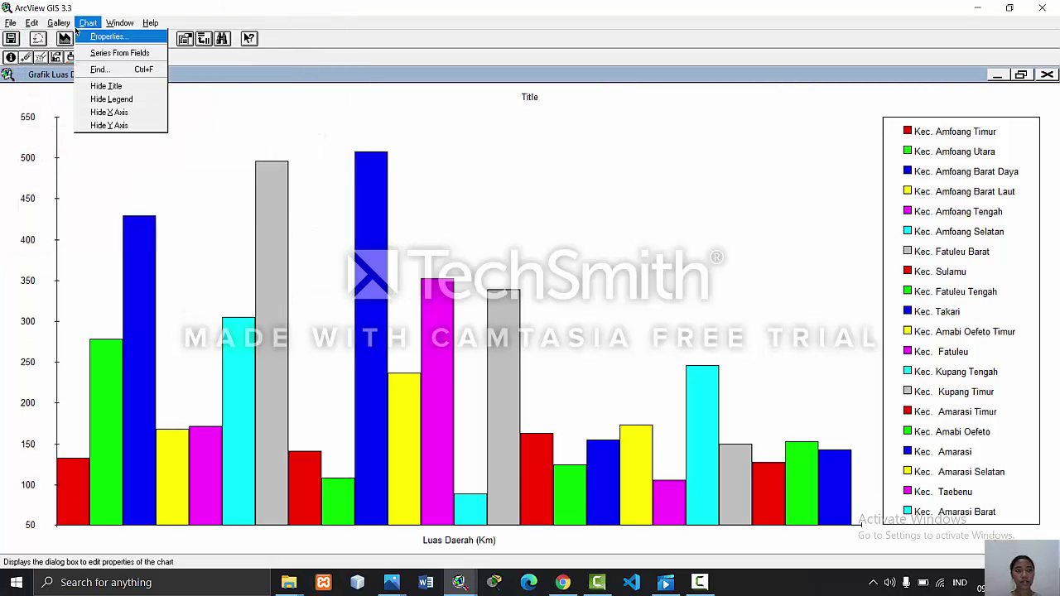
left_click(102, 86)
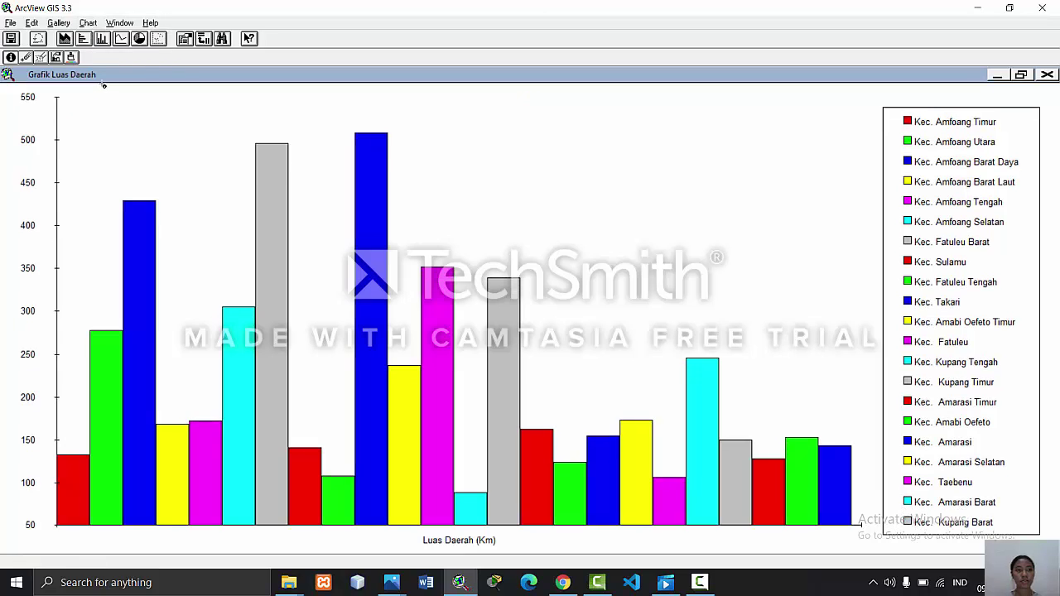
left_click(90, 23)
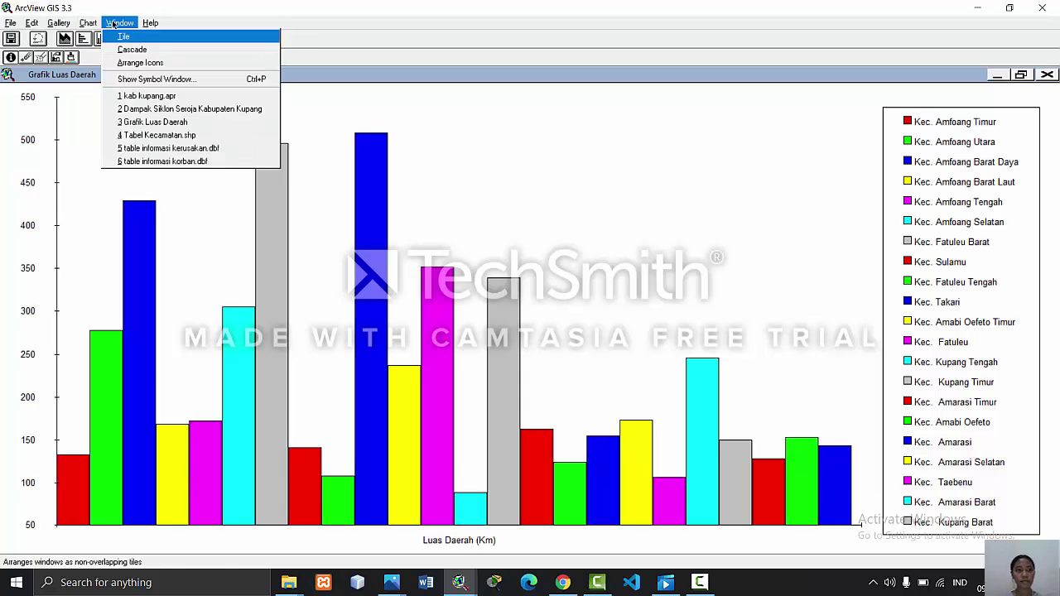
- Restore the Grafik Luas Daerah window, open table informasi kerusakan.dbf at full size and start a new chart from it
mouse_move(150, 23)
left_click(514, 62)
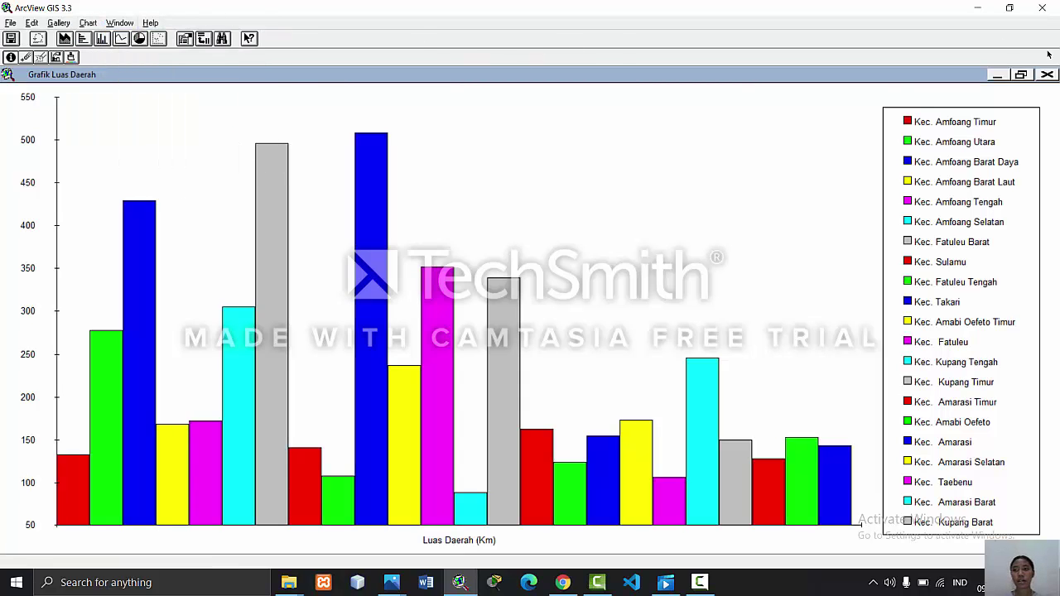
left_click(1021, 74)
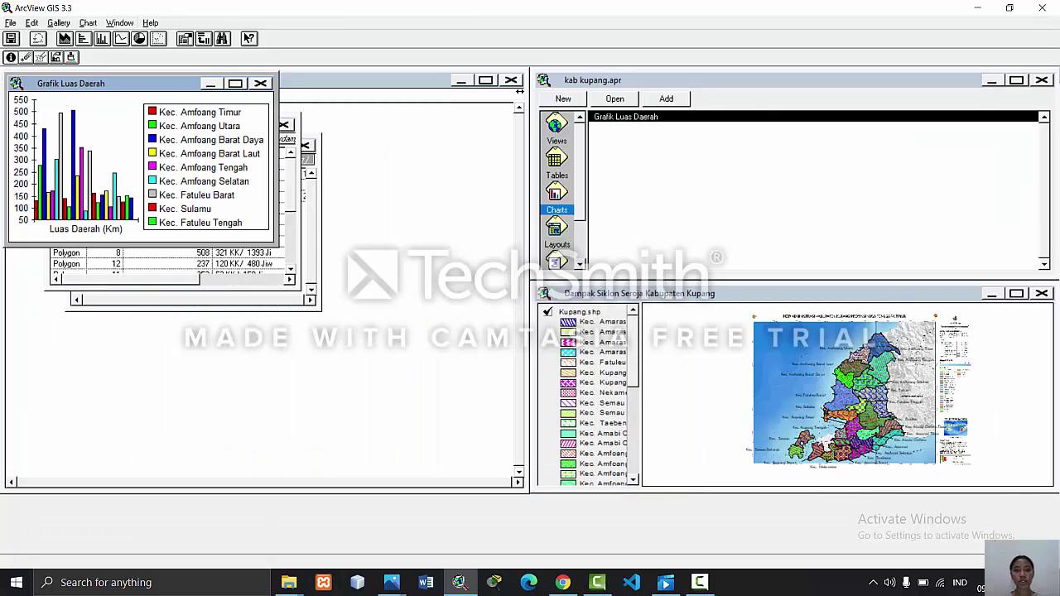
left_click(563, 156)
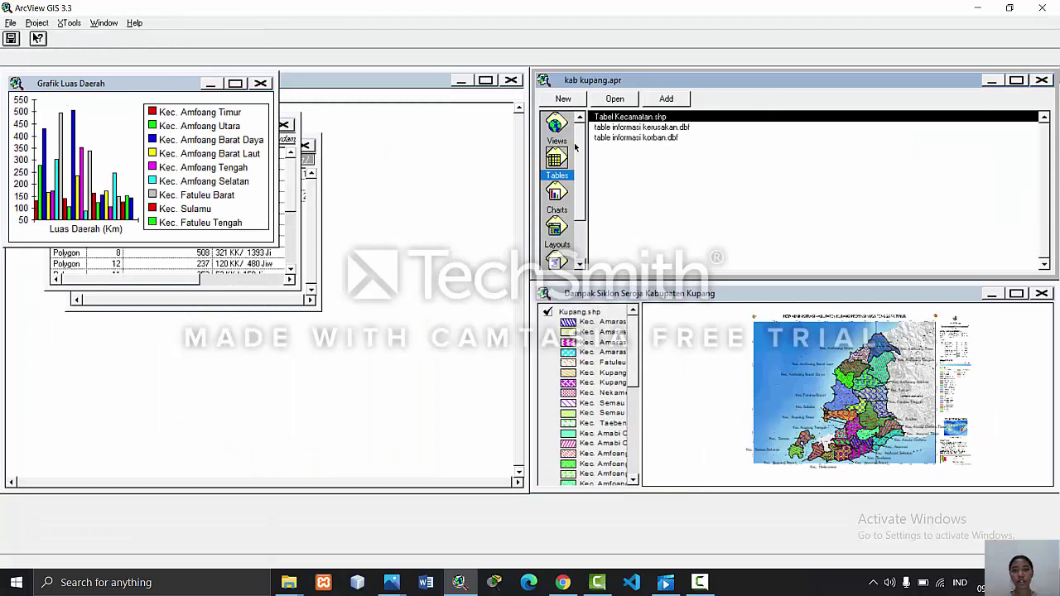
double_click(628, 130)
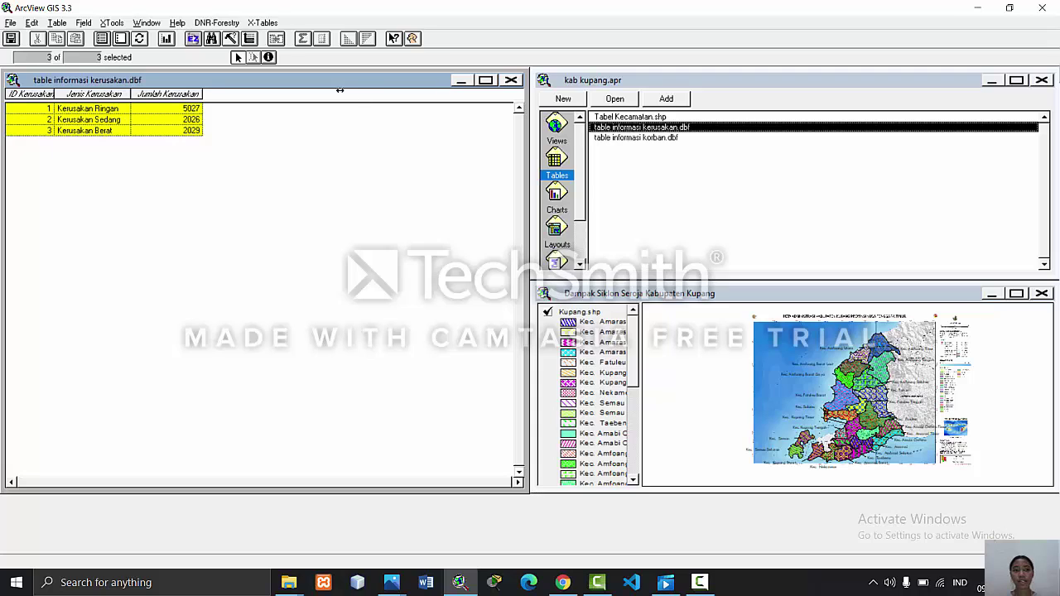
left_click(486, 80)
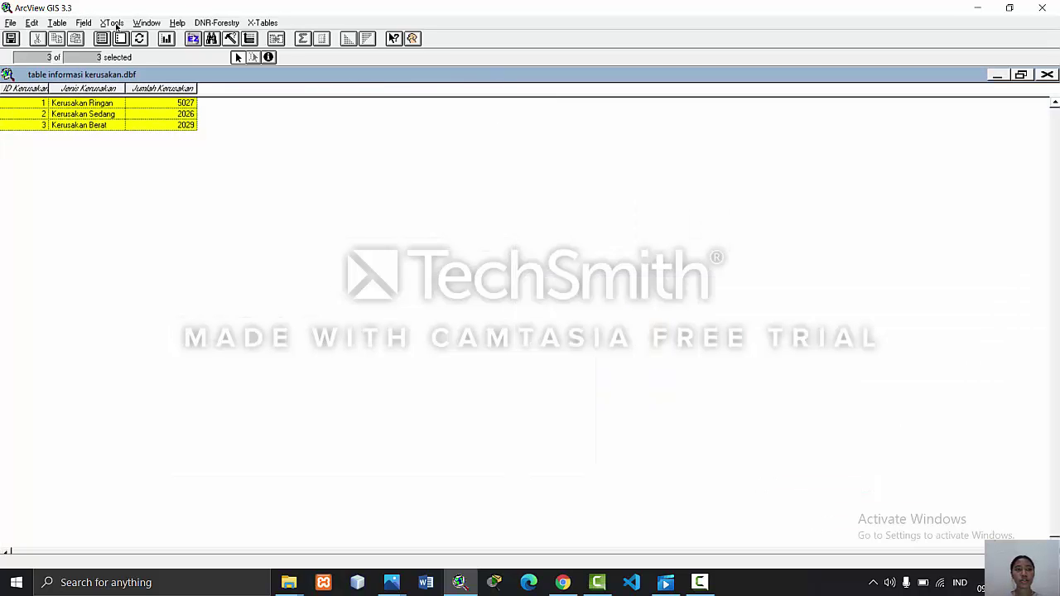
left_click(166, 39)
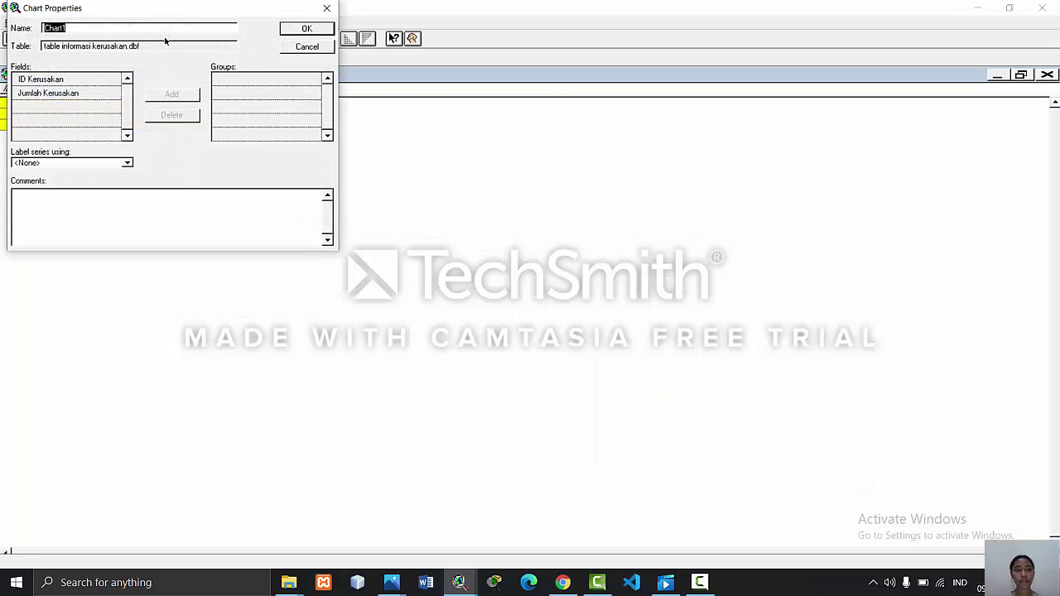
left_click(91, 92)
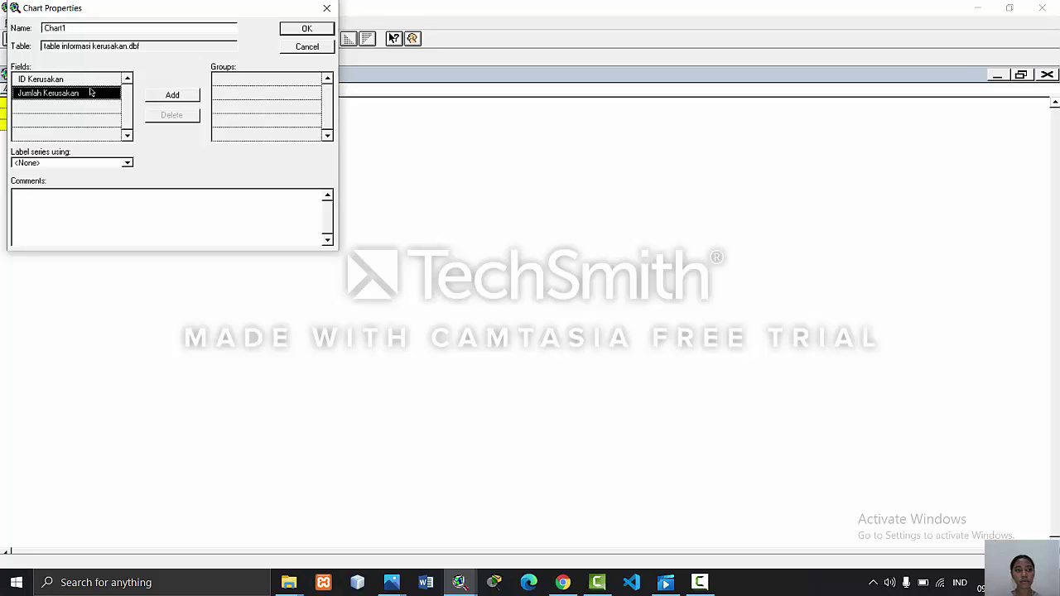
left_click(87, 81)
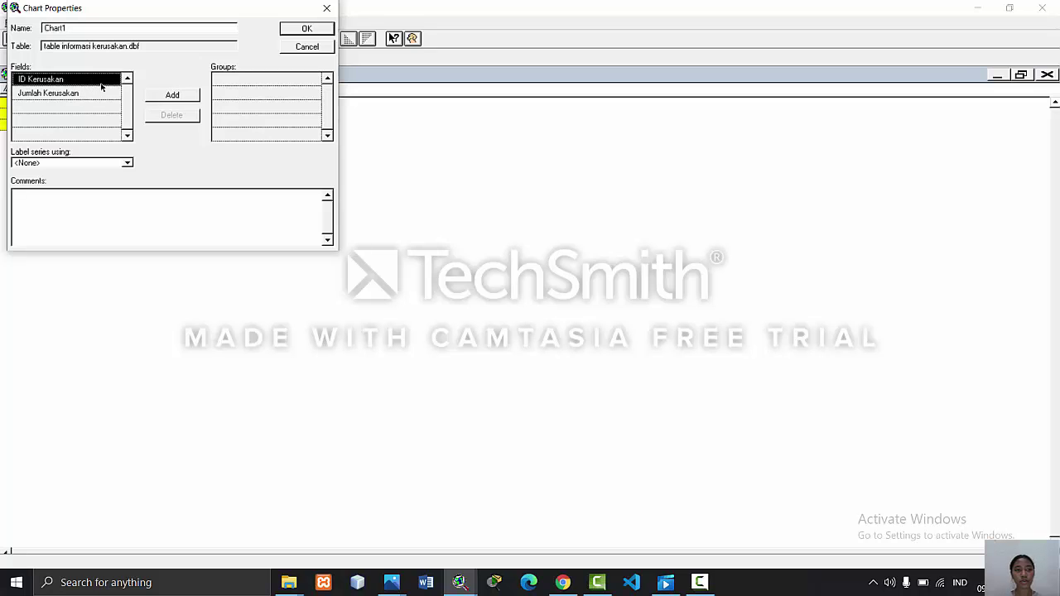
left_click(151, 97)
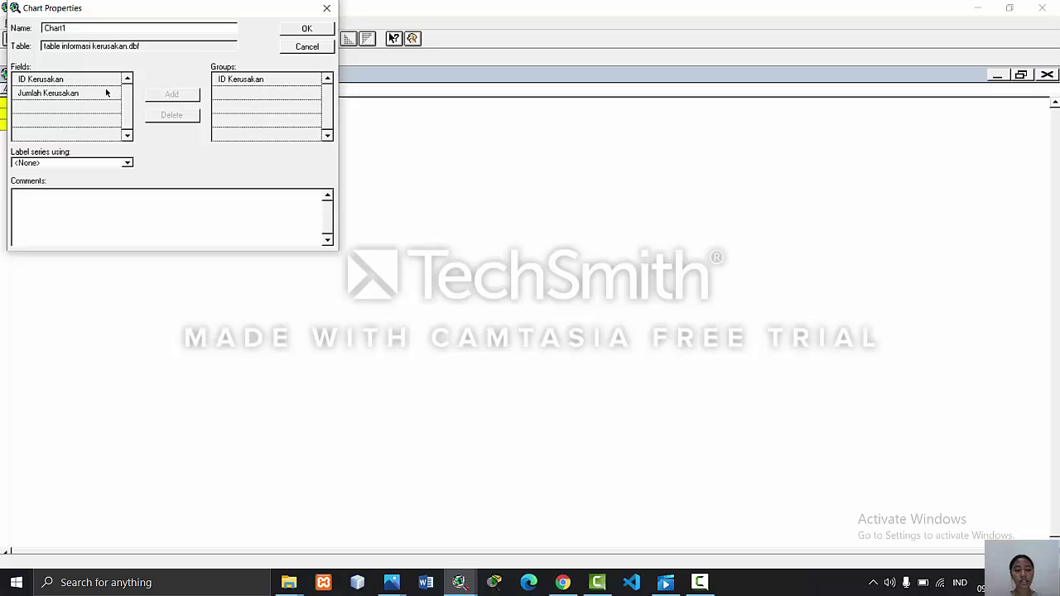
left_click(287, 79)
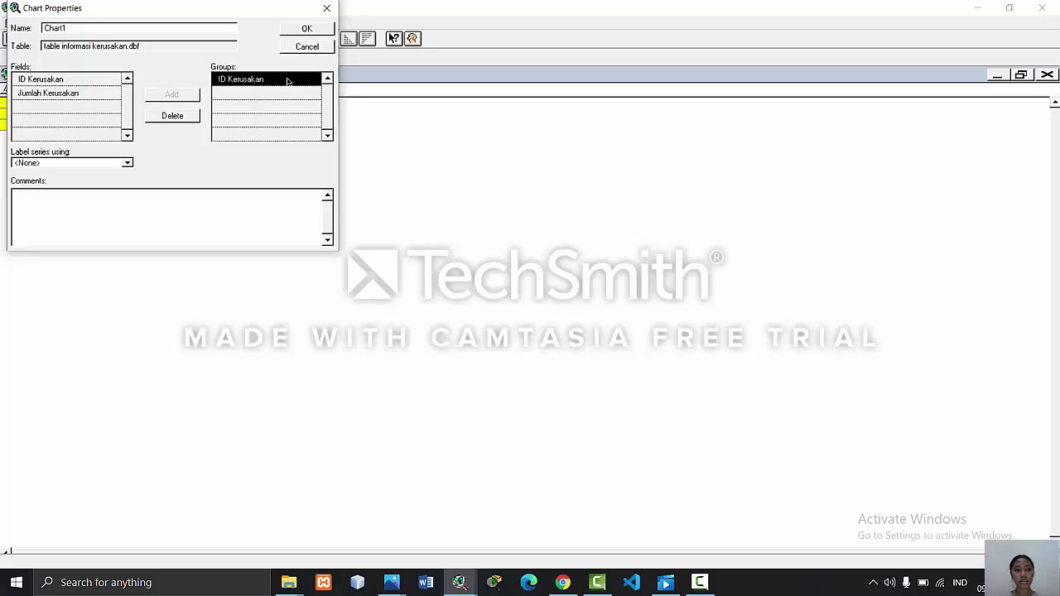
left_click(191, 116)
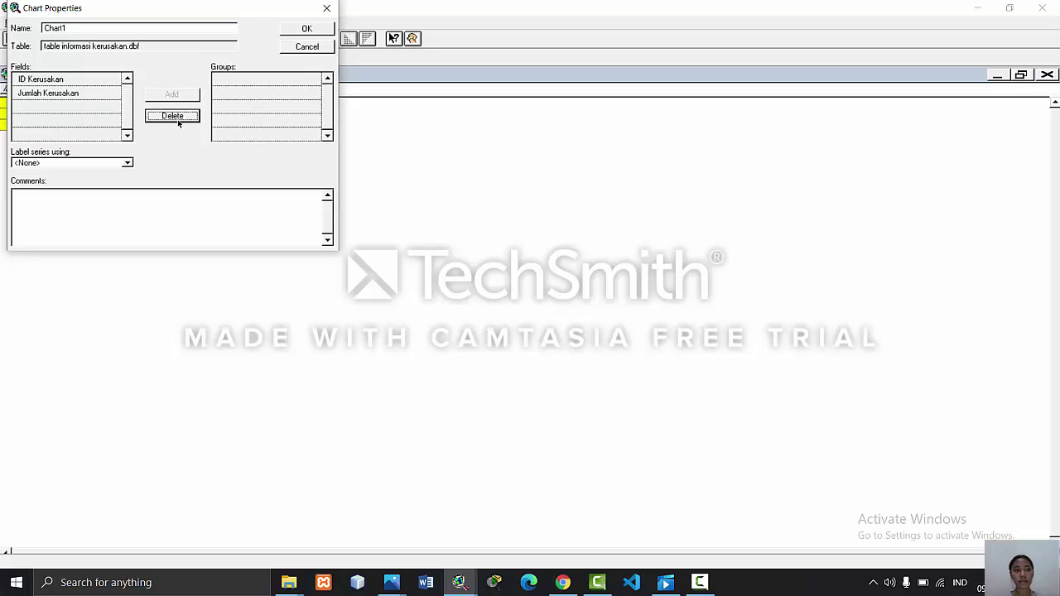
- Chart the Jumlah Kerusakan field with series labelled by Jenis Kerusakan, naming the chart Grafik Informasi Kerusakan
left_click(86, 96)
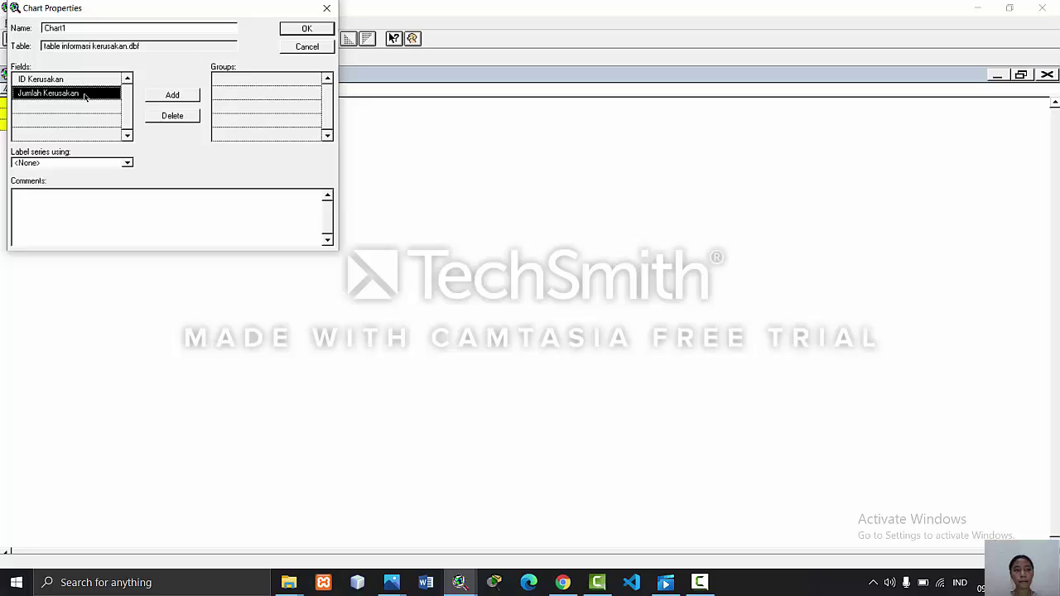
left_click(165, 97)
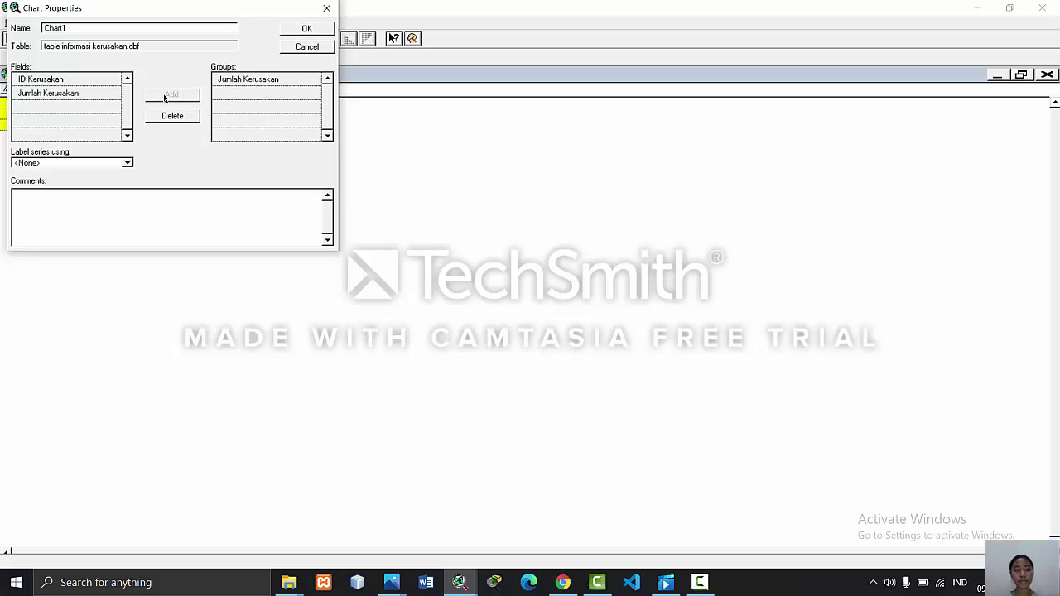
left_click(114, 163)
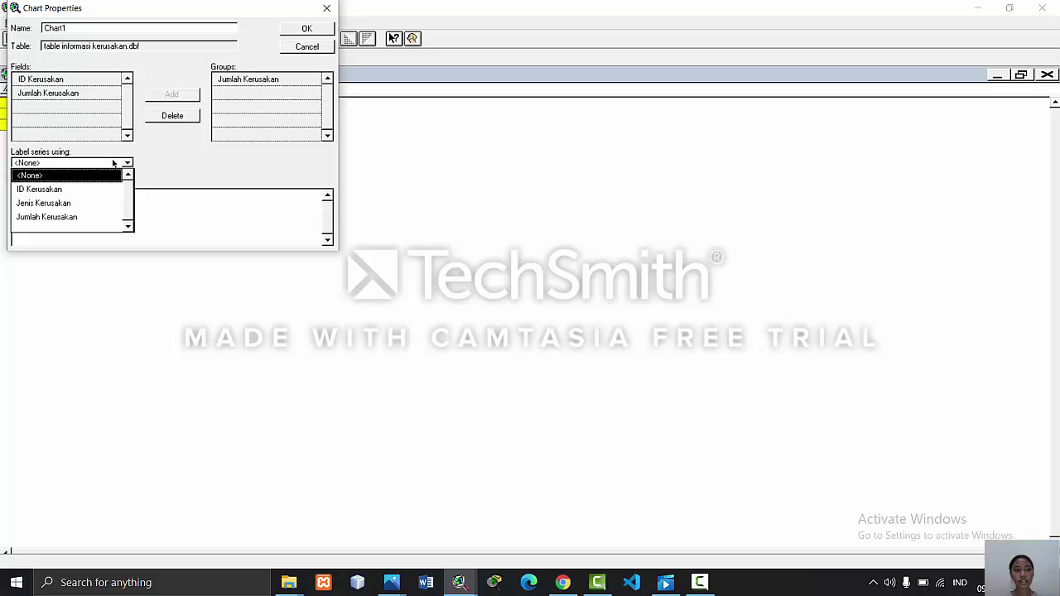
left_click(100, 203)
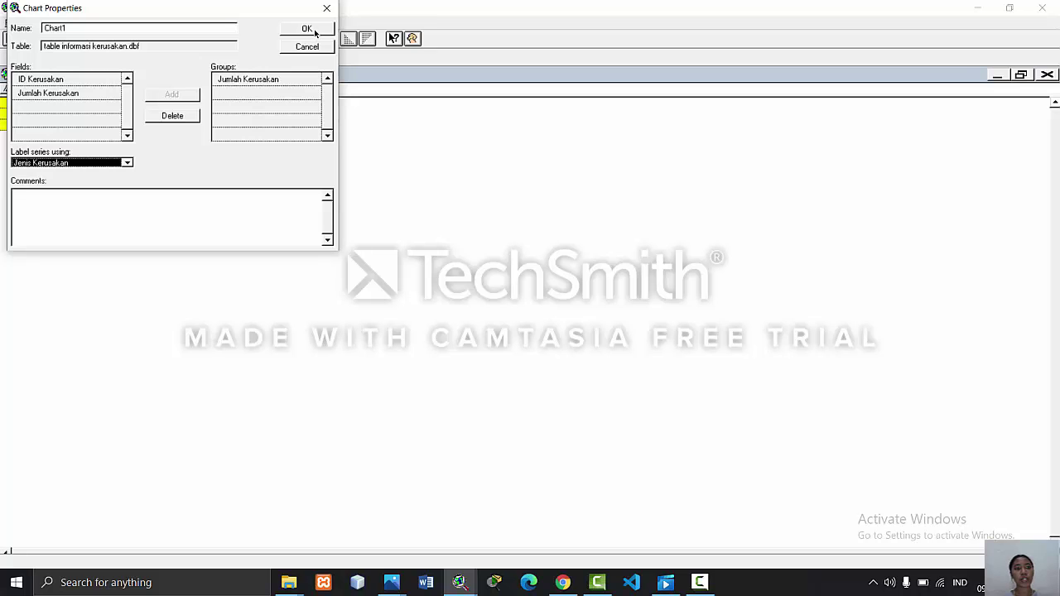
left_click_drag(108, 27, 30, 26)
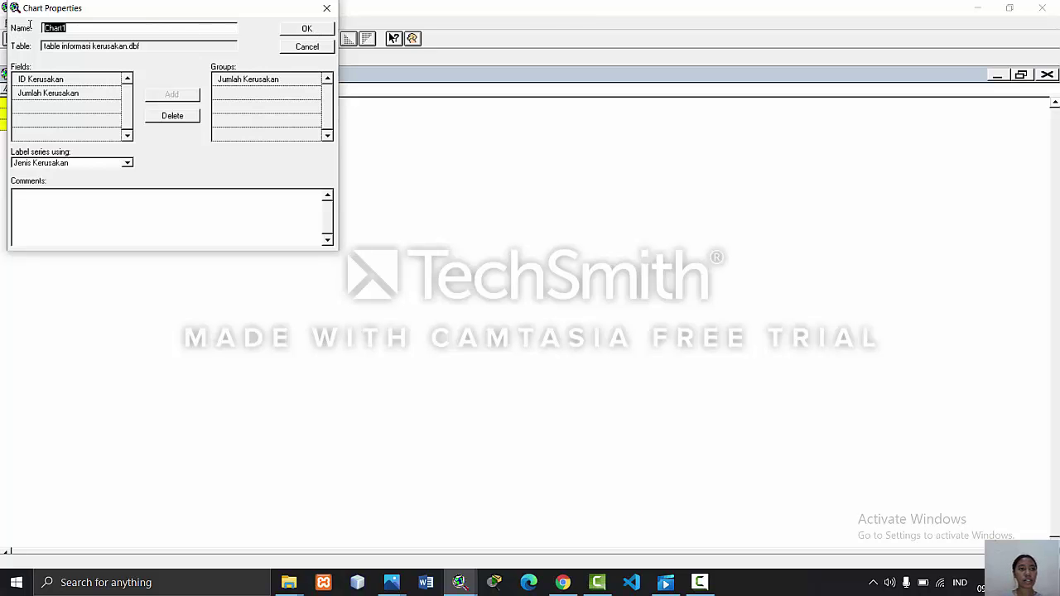
type("Grafik Informasi Kerusakan")
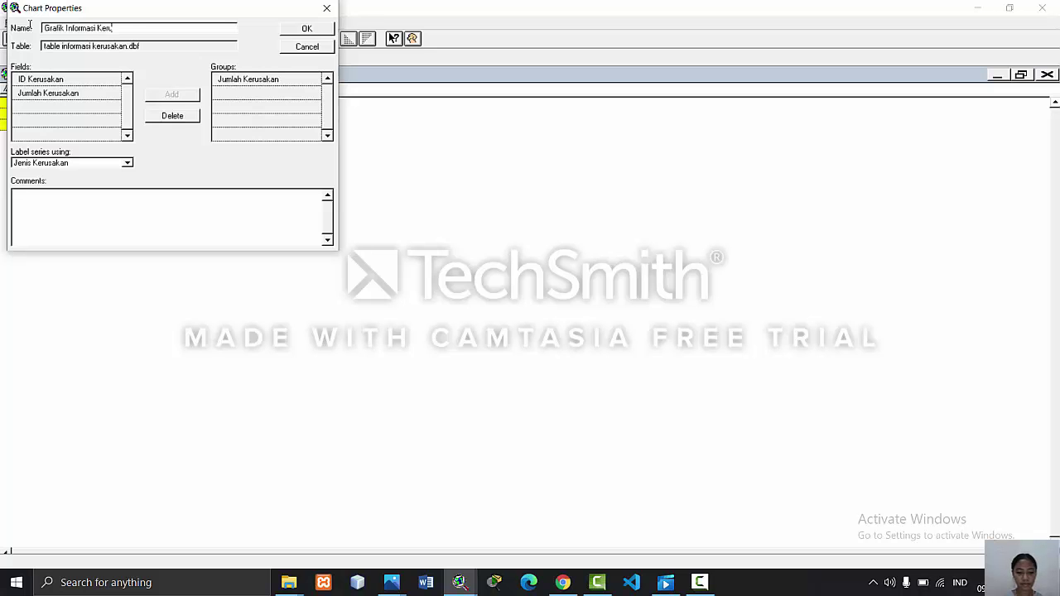
left_click(308, 29)
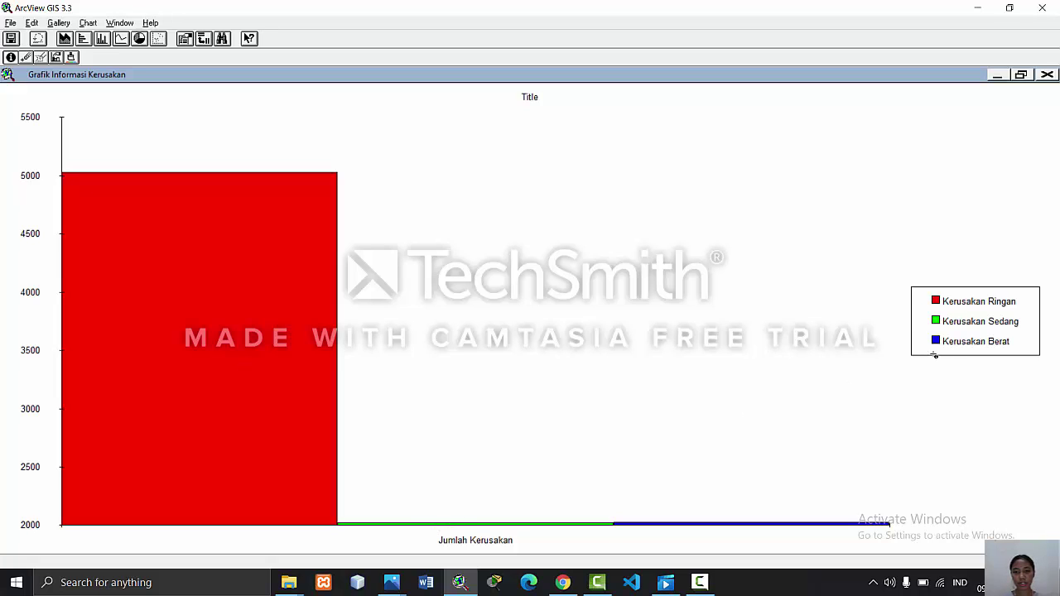
- Minimise the restored Grafik Informasi Kerusakan chart window and maximise the table informasi kerusakan.dbf window
left_click(1020, 75)
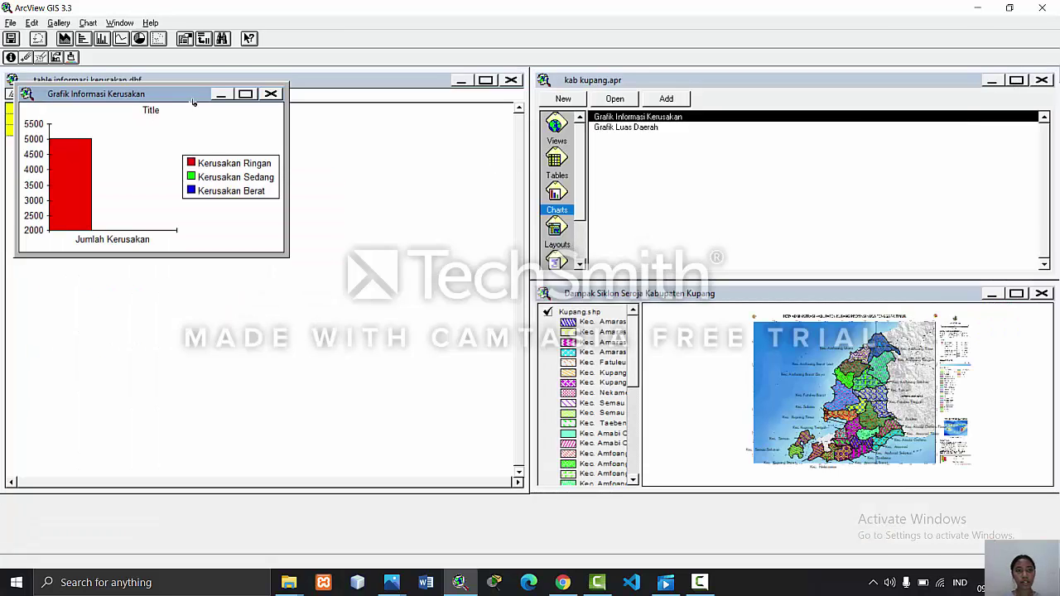
left_click(250, 98)
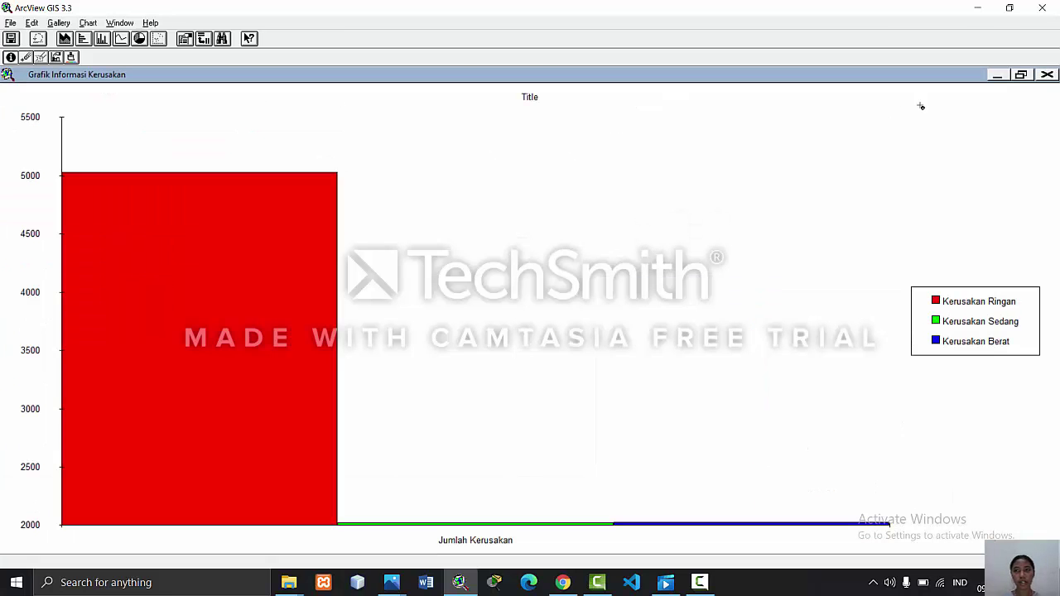
left_click(1021, 75)
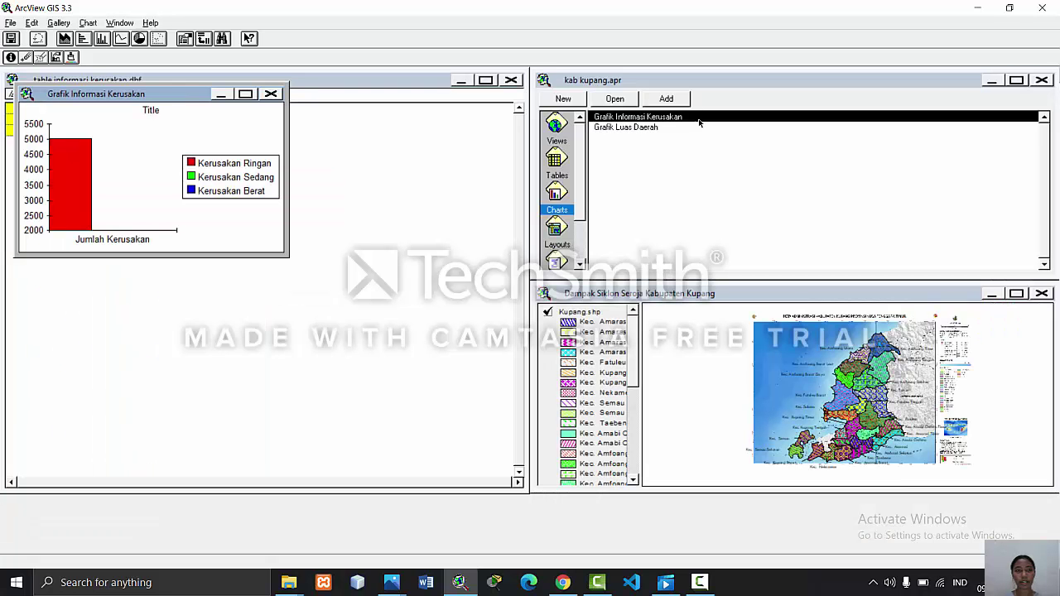
left_click(218, 95)
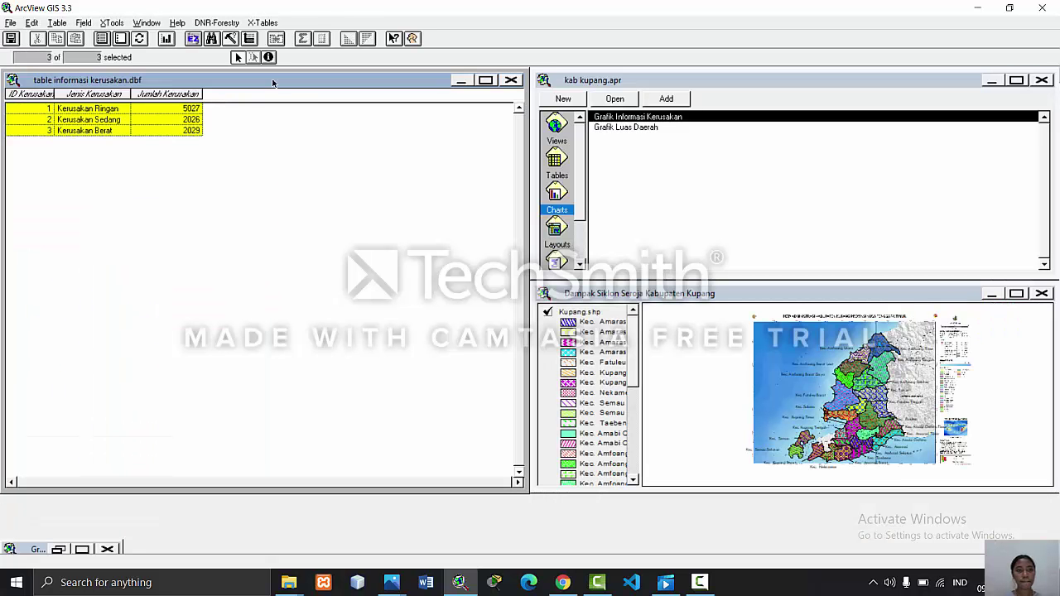
left_click(485, 80)
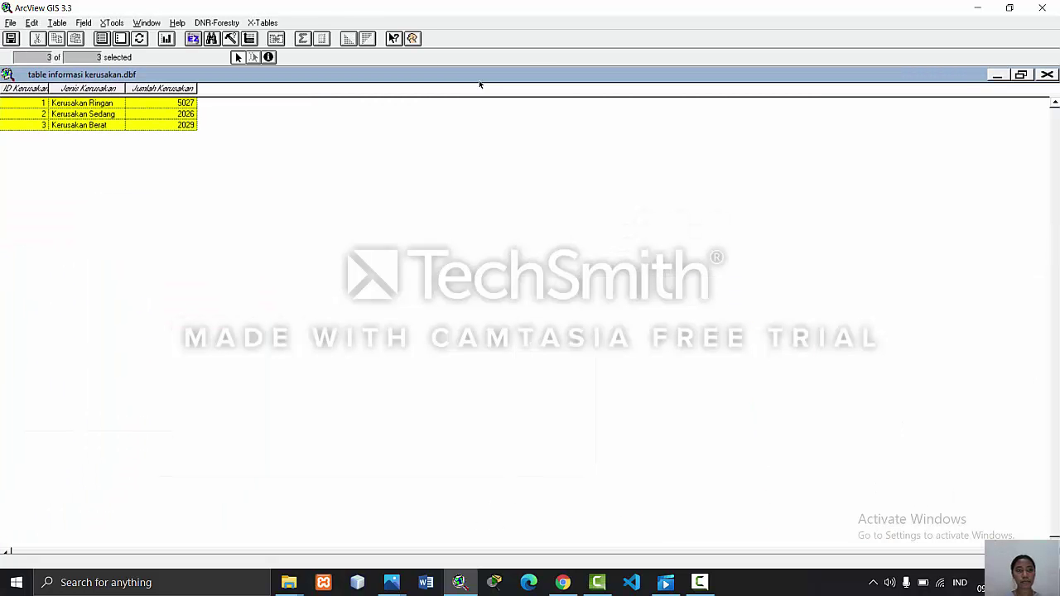
- Select only the Kerusakan Ringan record and start editing the damage table
left_click(151, 115)
left_click(158, 124)
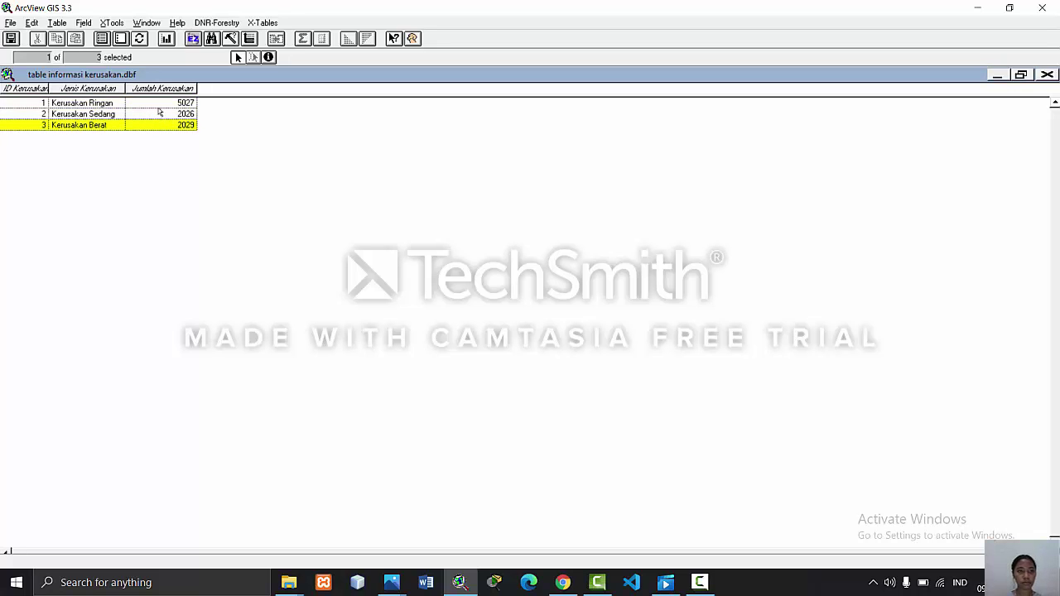
left_click(154, 106)
left_click(60, 25)
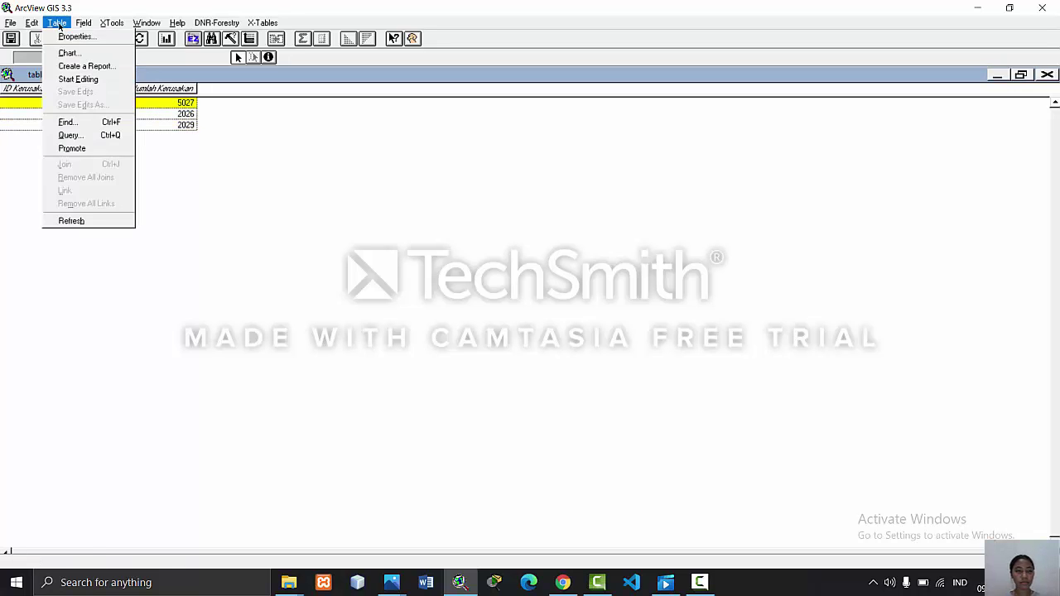
left_click(77, 79)
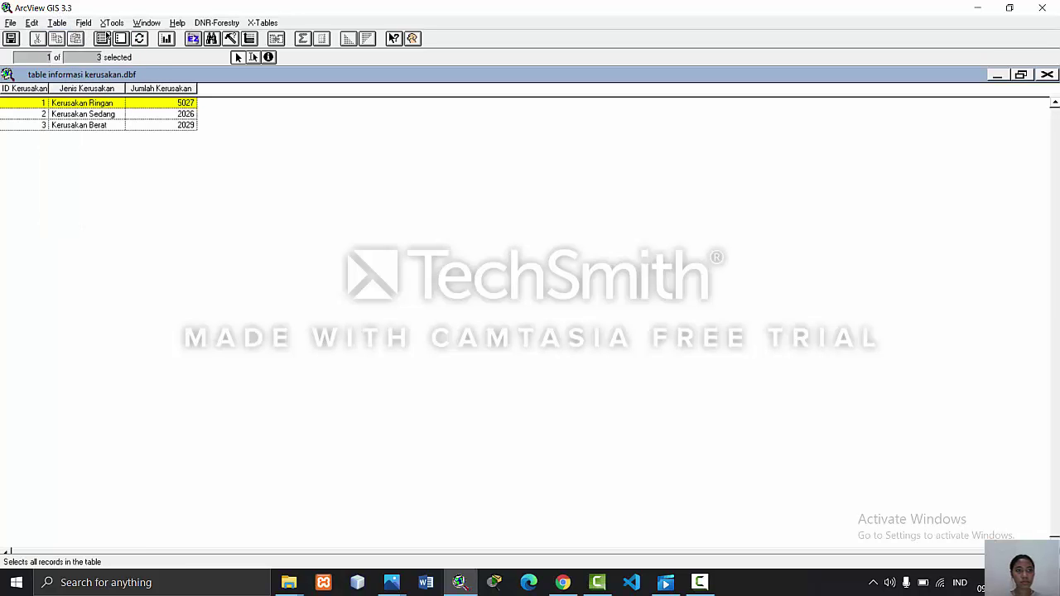
left_click(124, 39)
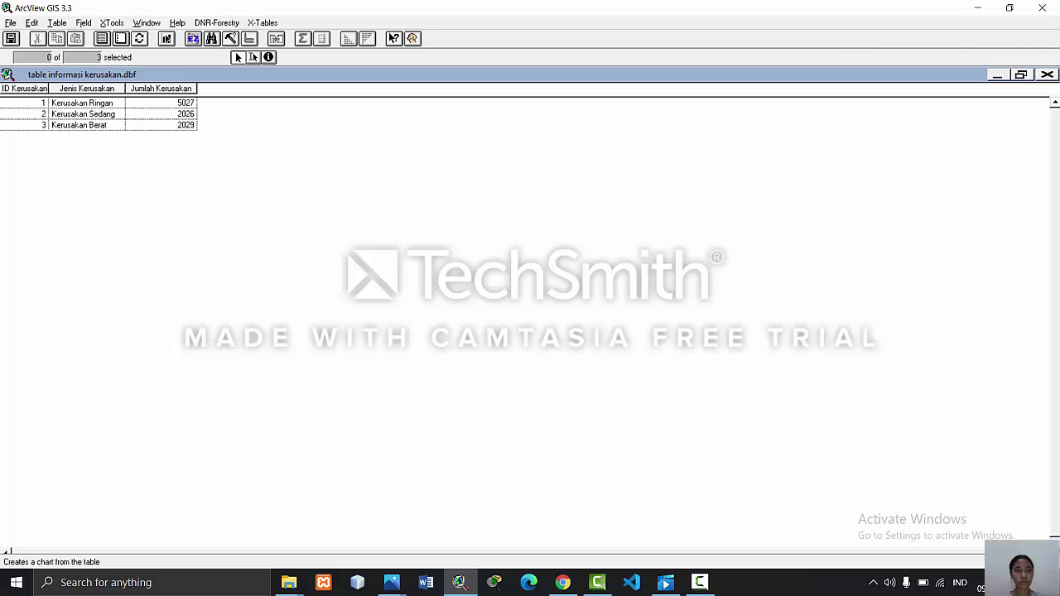
left_click(165, 38)
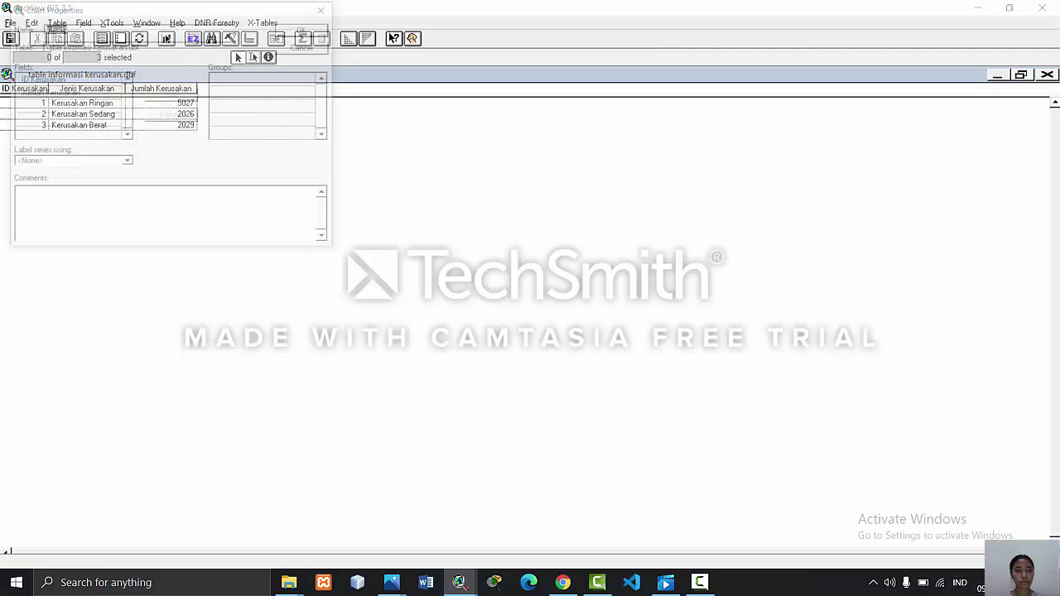
left_click(326, 8)
left_click(196, 103)
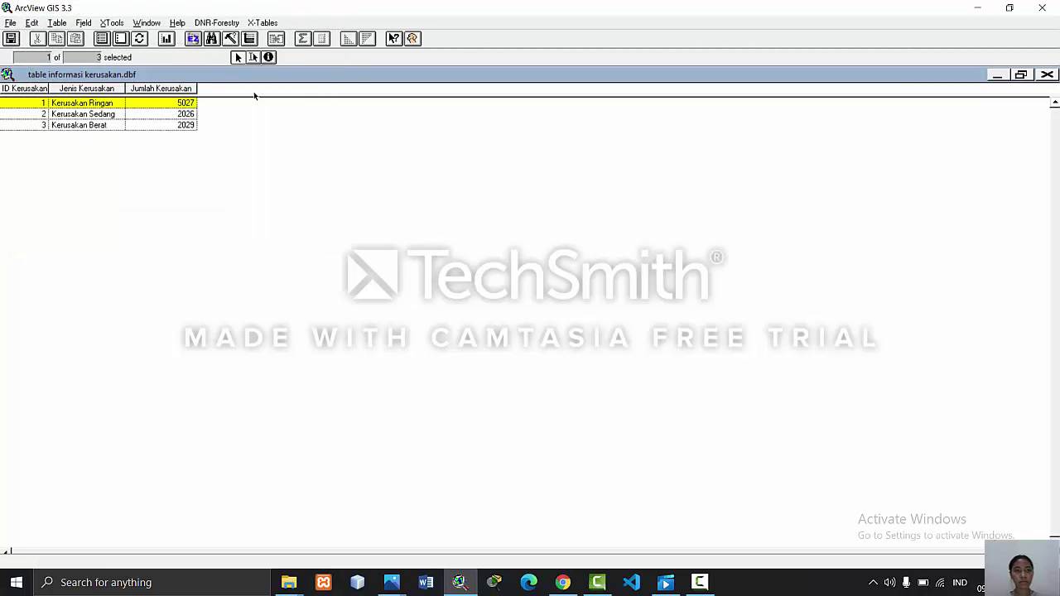
- Restore the table window to its normal size and open the Grafik Luas Daerah and Grafik Informasi Kerusakan charts from the project
left_click(1018, 74)
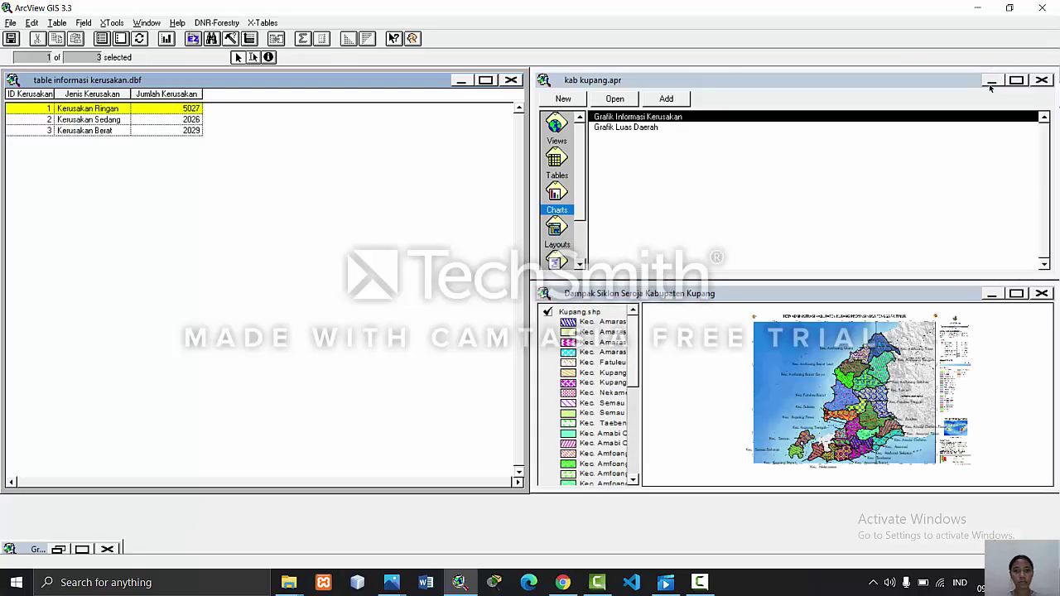
left_click(627, 135)
left_click(626, 129)
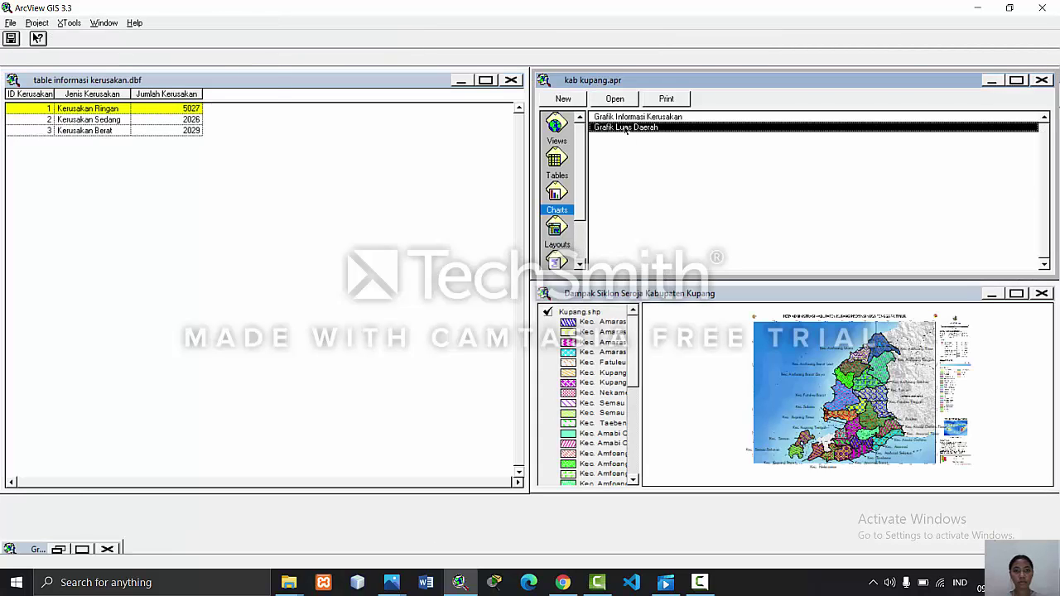
double_click(626, 128)
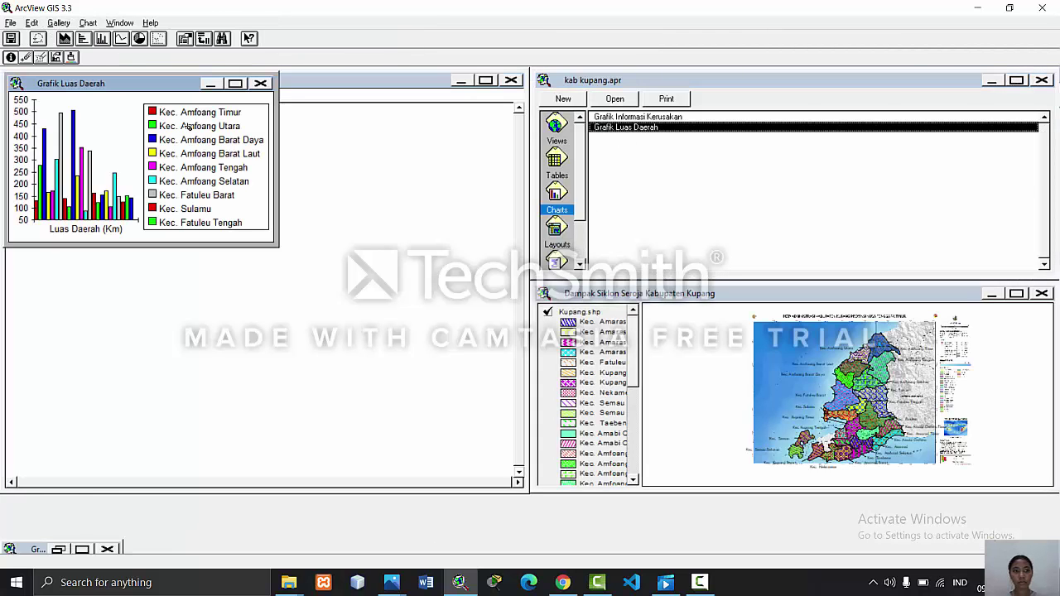
left_click(644, 119)
double_click(645, 119)
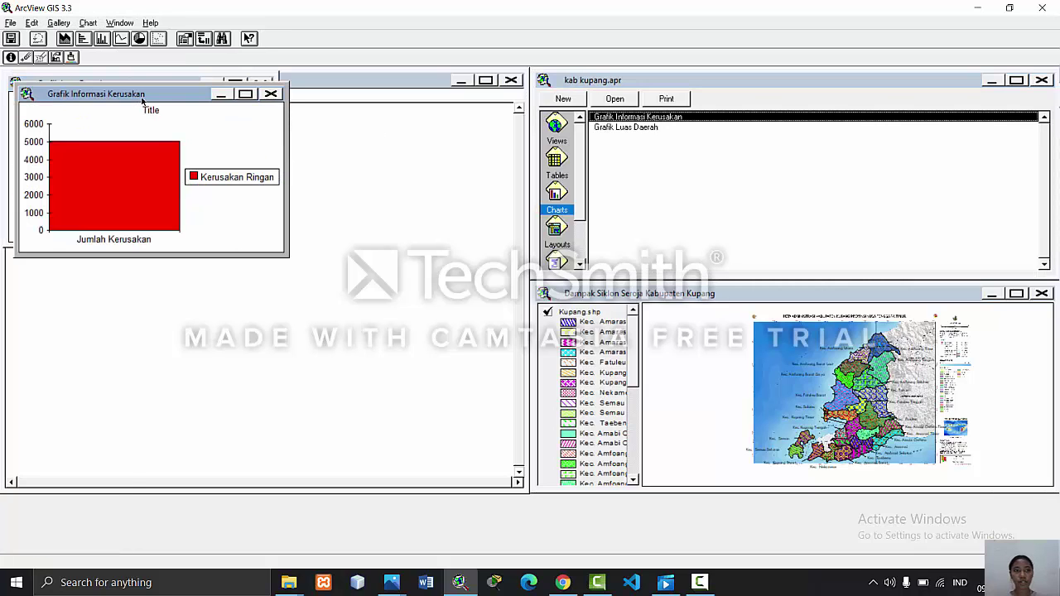
- Move the Grafik Informasi Kerusakan window below the table's records and minimise the Grafik Luas Daerah window
left_click_drag(147, 93, 256, 204)
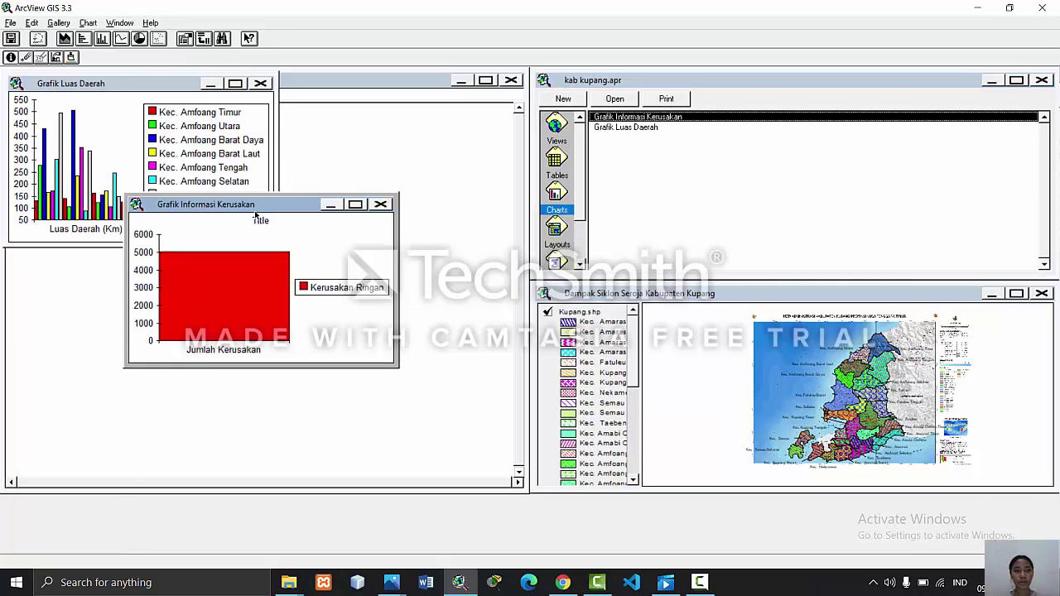
left_click(236, 81)
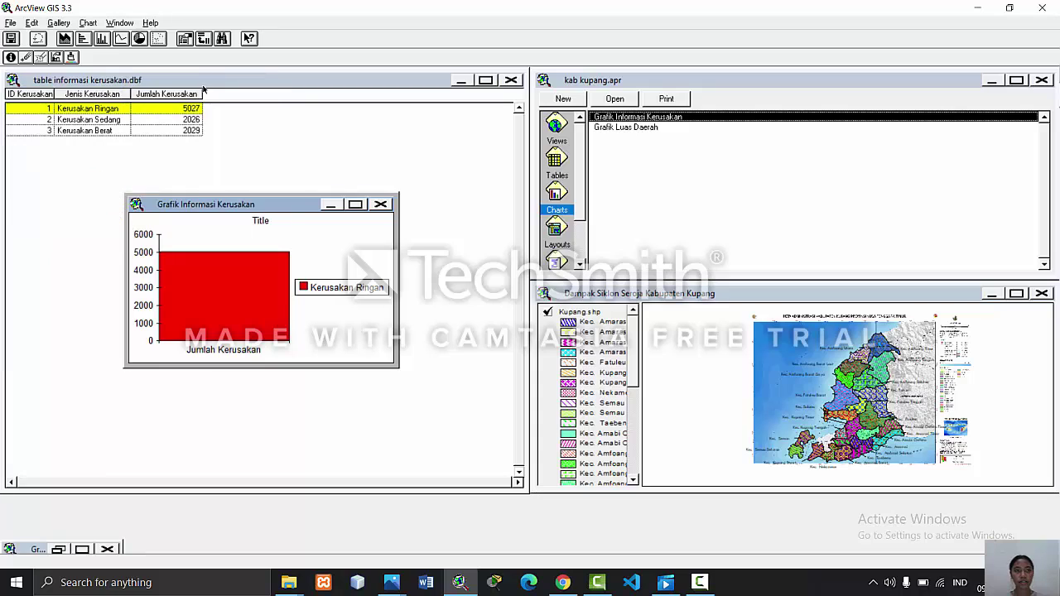
- Select the Kerusakan Sedang record and after it the Kerusakan Berat record alone, viewing the Grafik Informasi Kerusakan chart for each selection
left_click(148, 119)
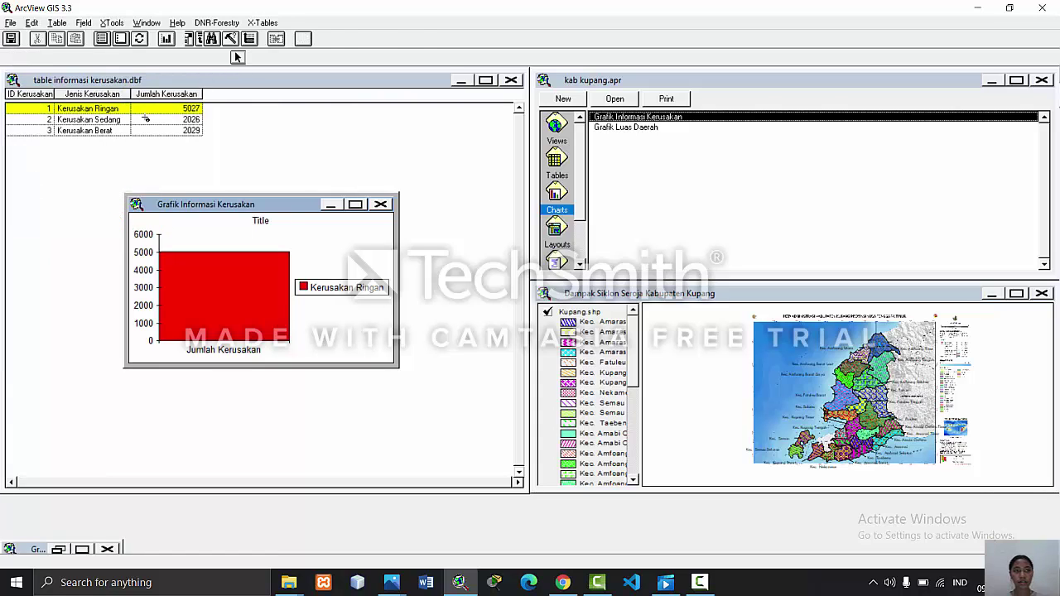
double_click(602, 122)
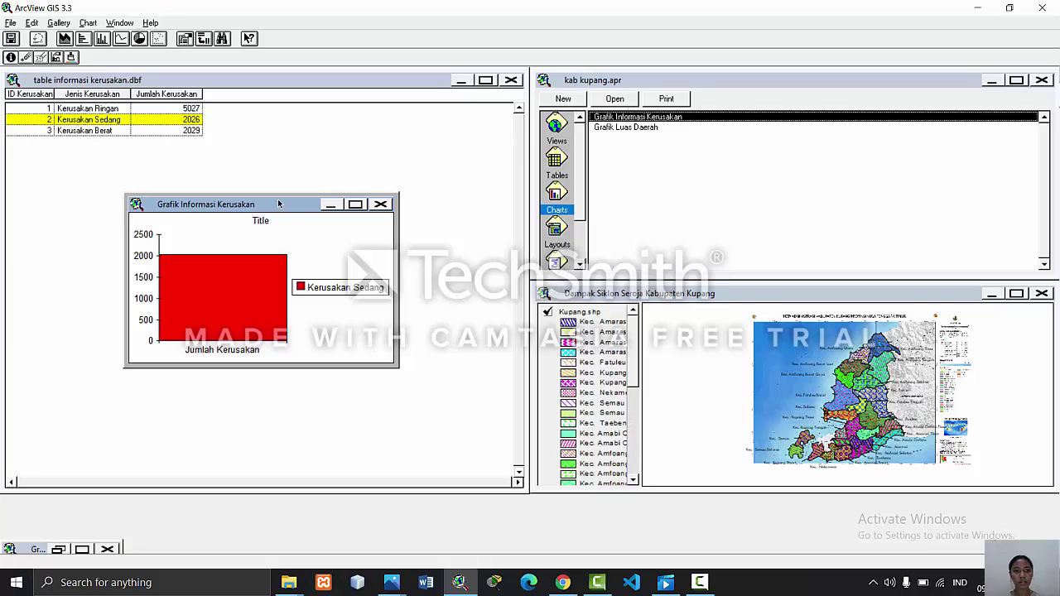
left_click(107, 130)
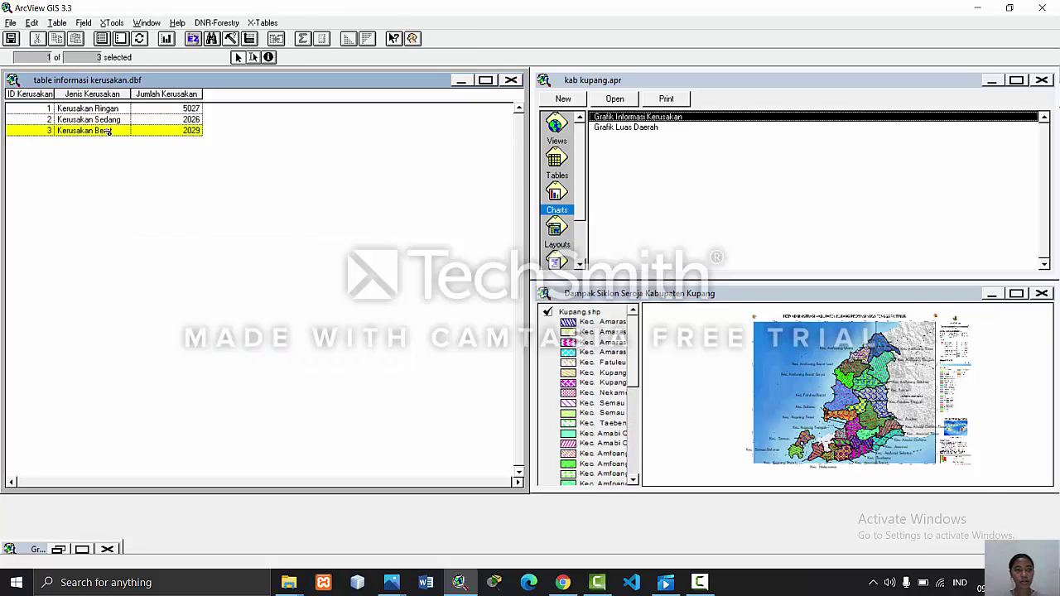
double_click(616, 122)
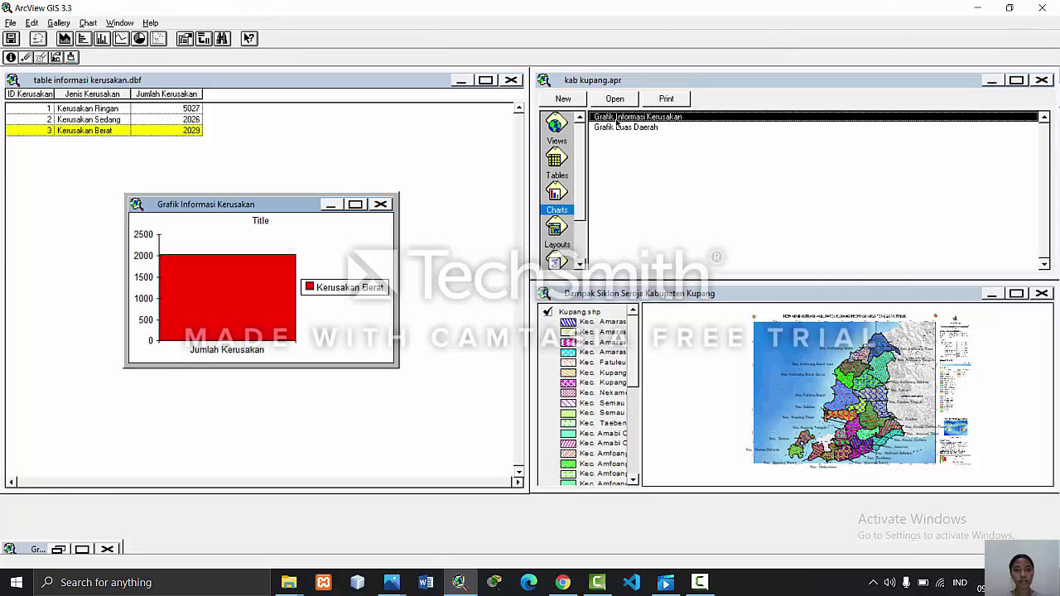
left_click(356, 204)
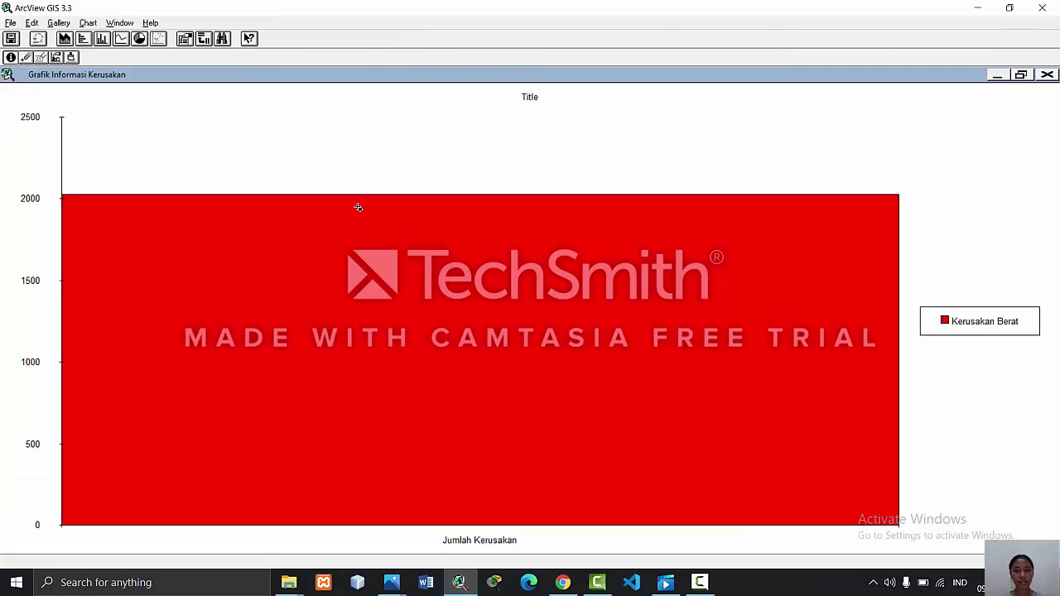
left_click(1021, 74)
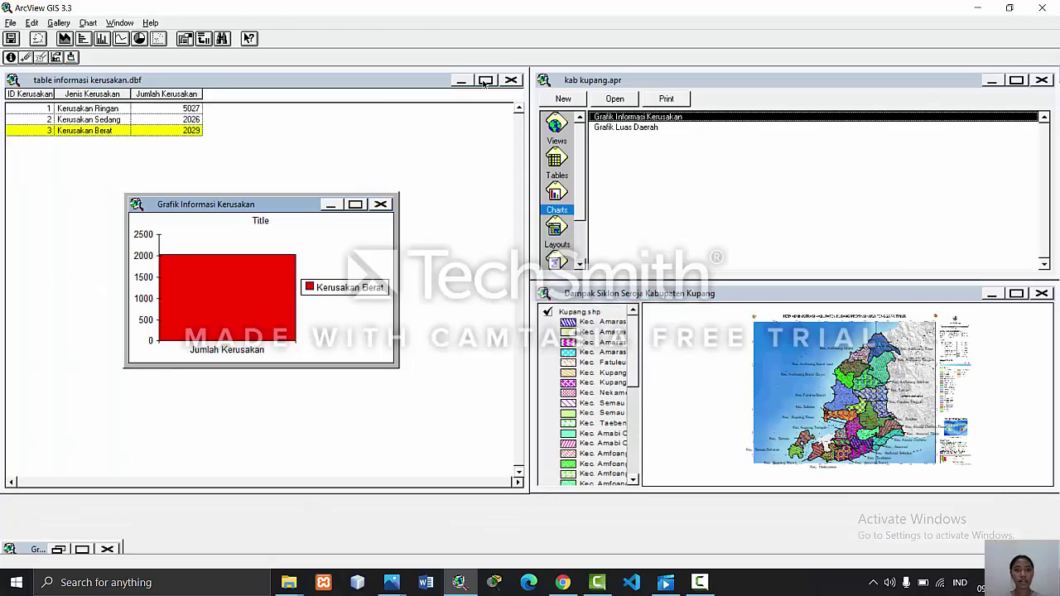
- Select all records of table informasi kerusakan.dbf, reopen the Grafik Informasi Kerusakan chart to view it, and minimise the chart
left_click(485, 80)
left_click(101, 39)
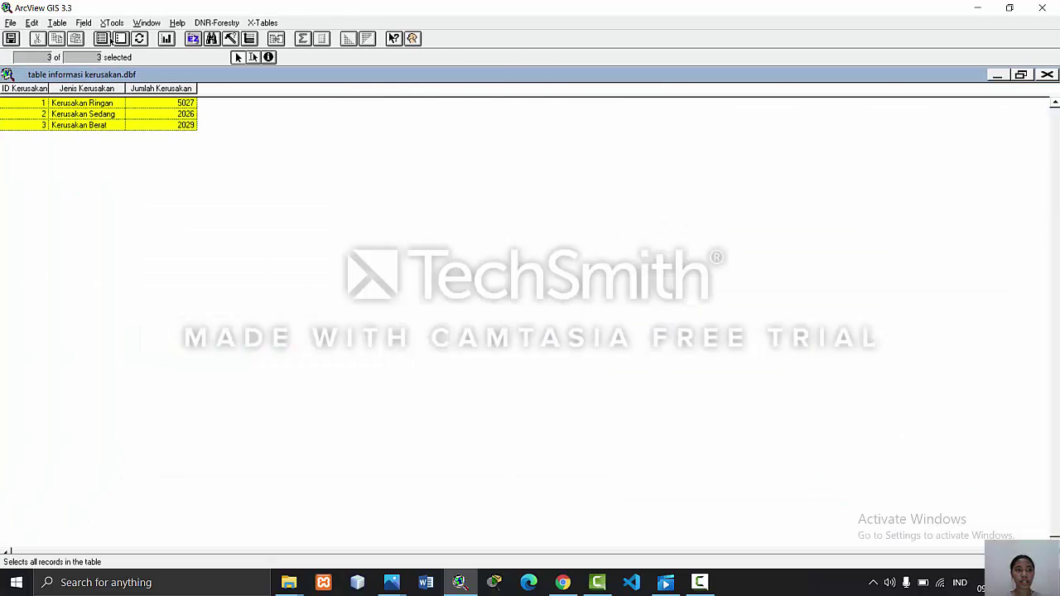
left_click(1021, 74)
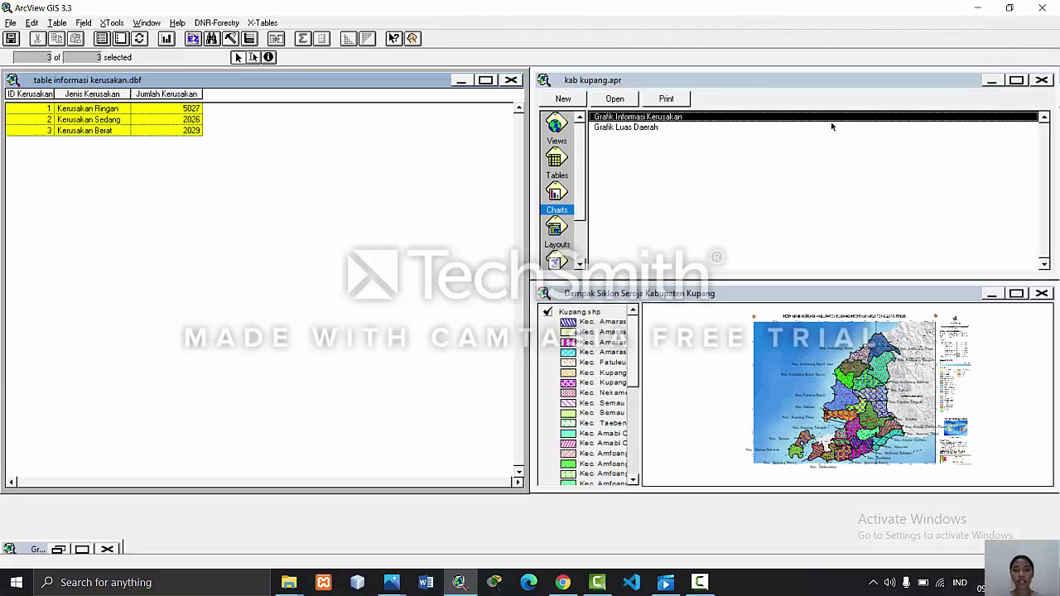
double_click(667, 118)
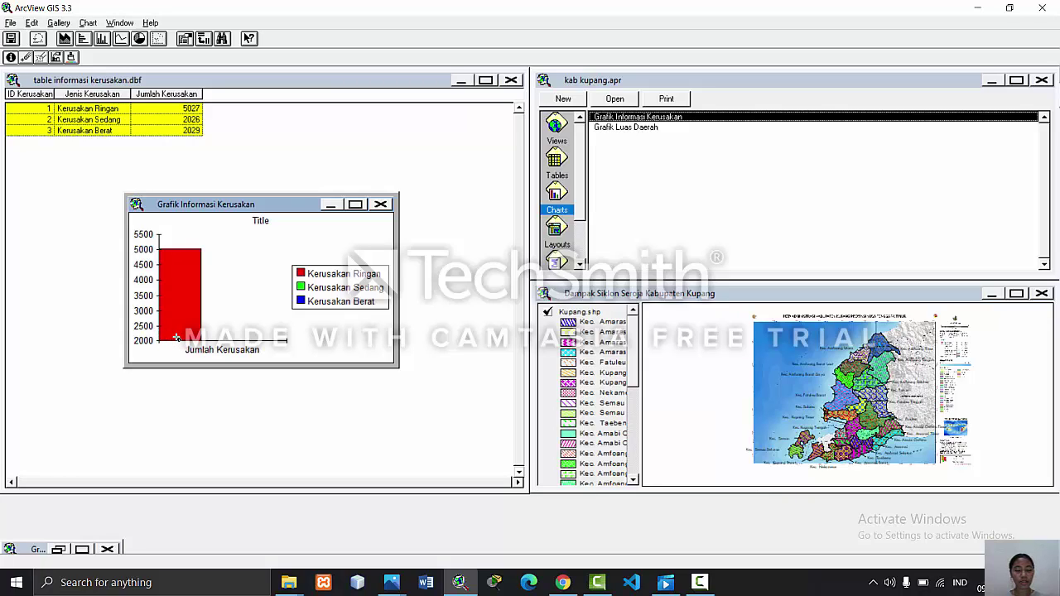
left_click(330, 203)
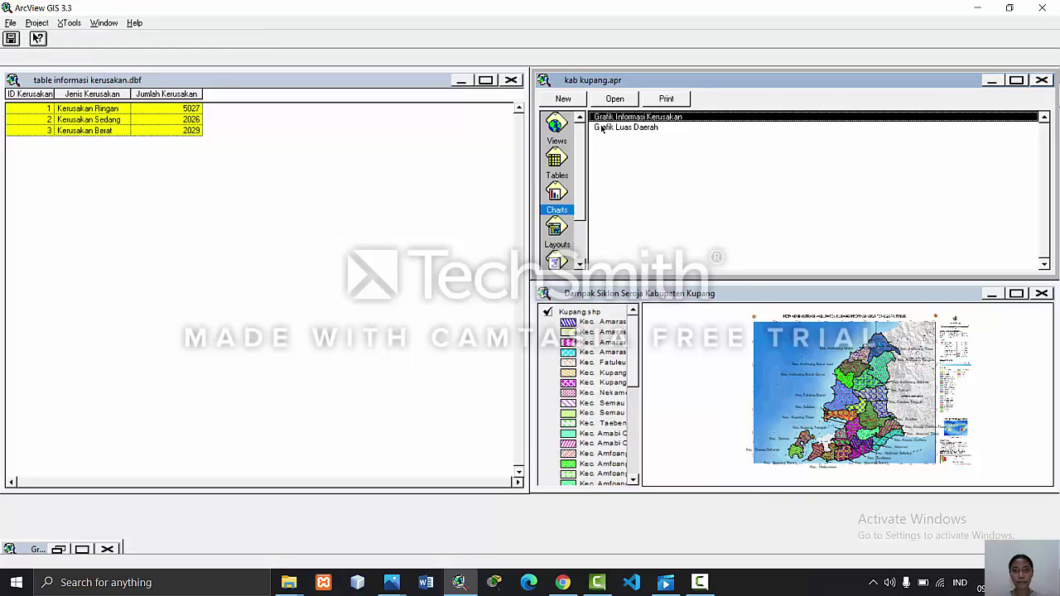
- List the project's tables, minimise the kerusakan and Kecamatan table windows, and maximise table informasi korban.dbf
left_click(568, 164)
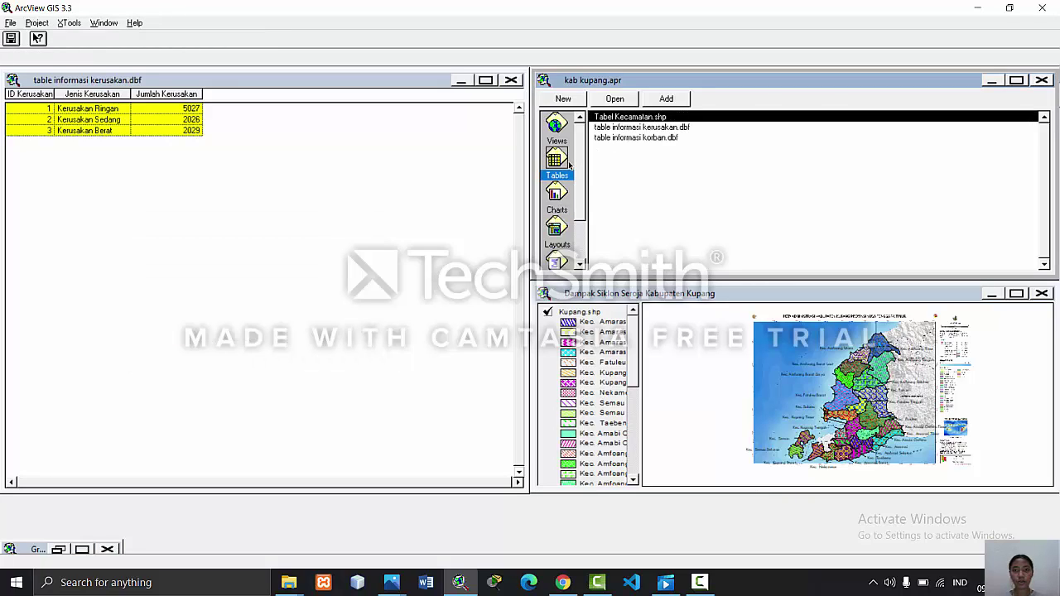
left_click(613, 139)
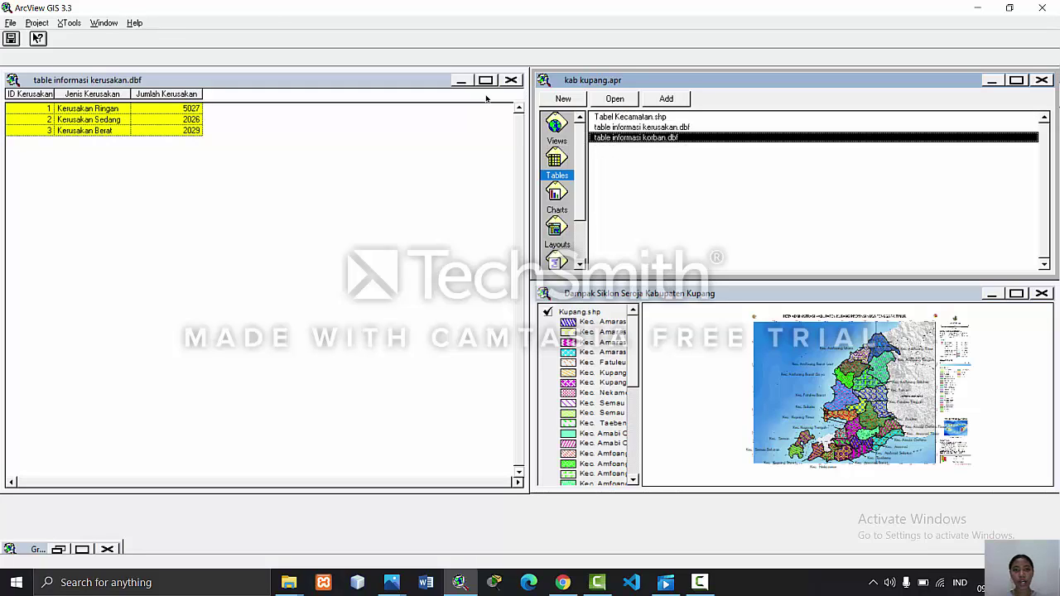
left_click(462, 81)
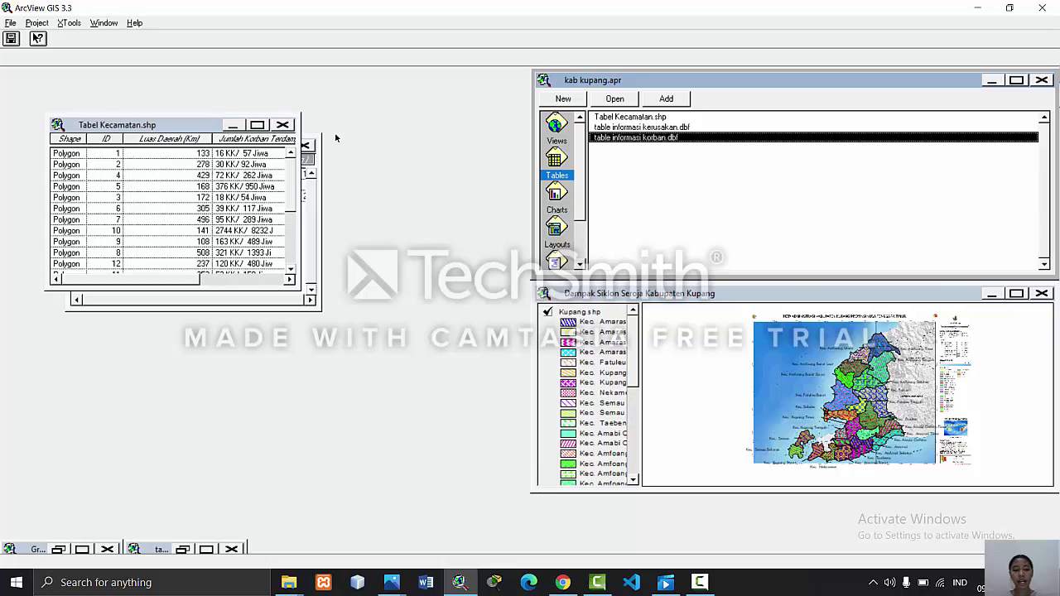
left_click(231, 125)
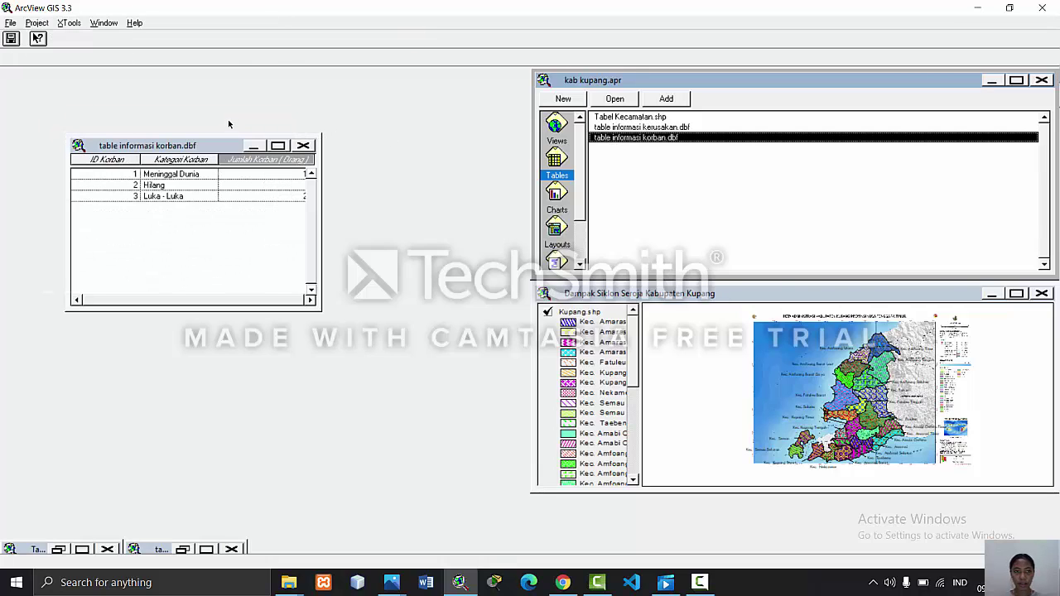
left_click(277, 145)
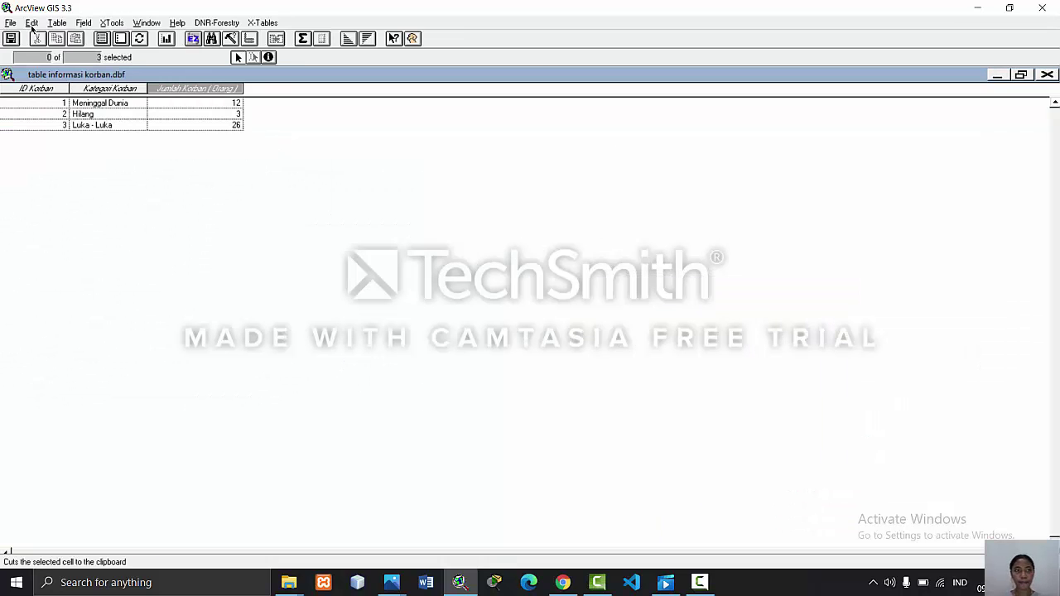
left_click(31, 22)
mouse_move(56, 23)
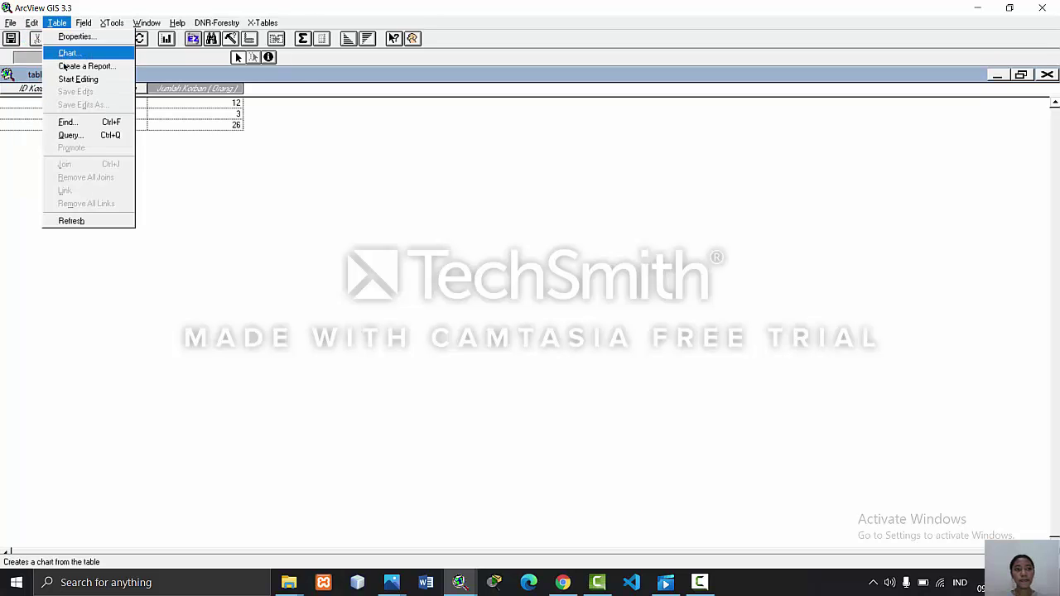
left_click(38, 144)
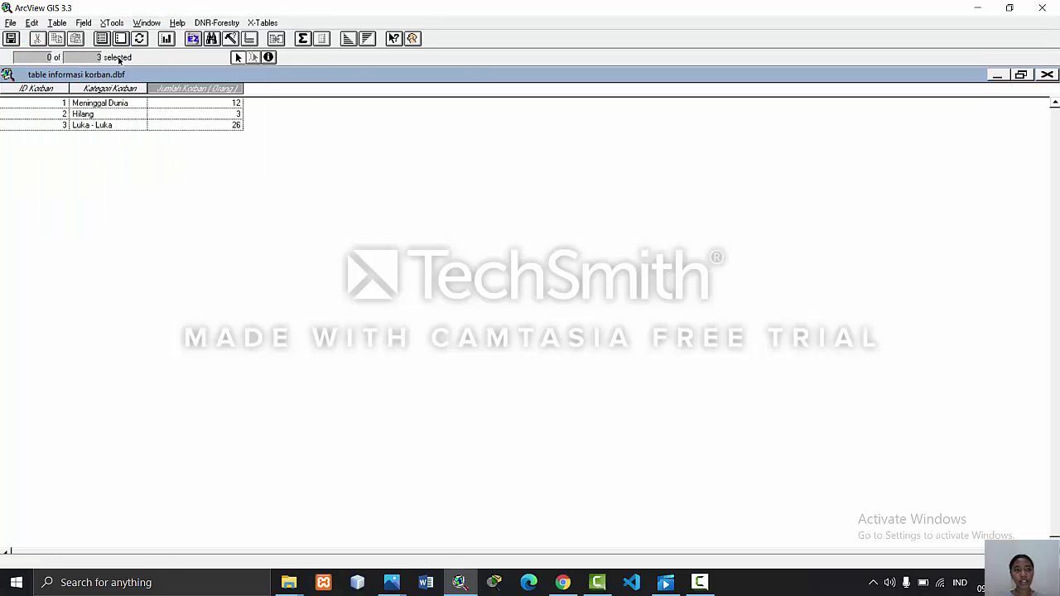
- Create a chart named Grafik Informasi Korban from the victim table, with Jumlah Korban ( Orang ) as the group and series labelled by Kategori Korban
left_click(166, 39)
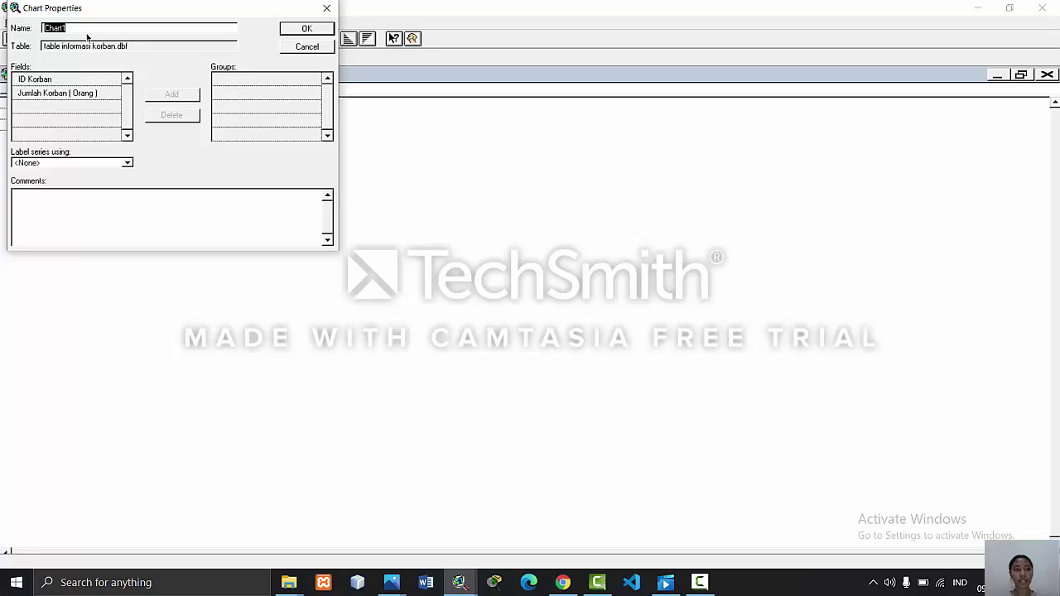
type("Grafik Informasi Korban")
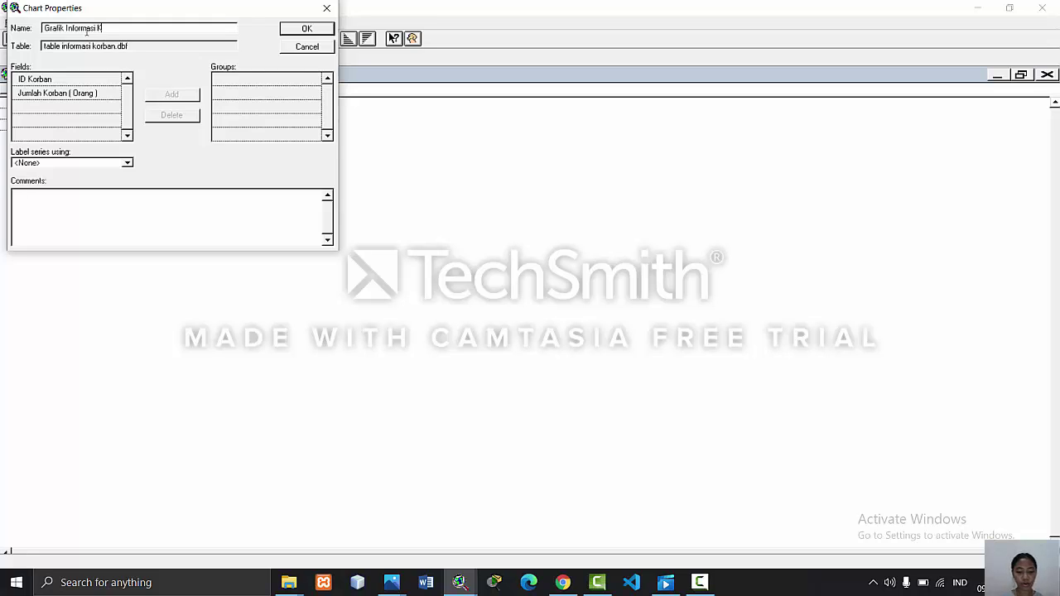
left_click(96, 93)
left_click(154, 96)
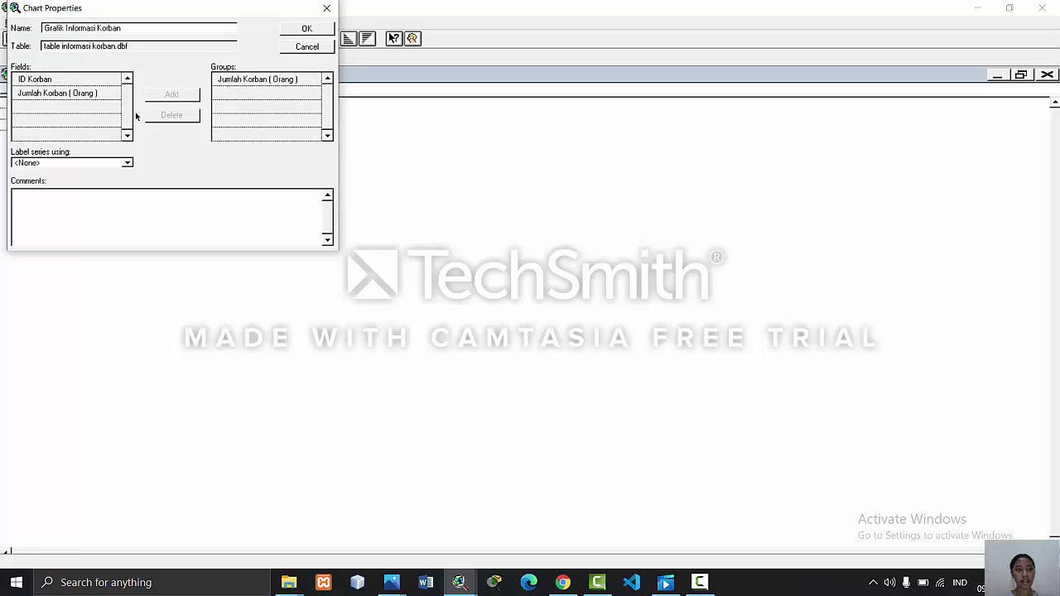
left_click(109, 167)
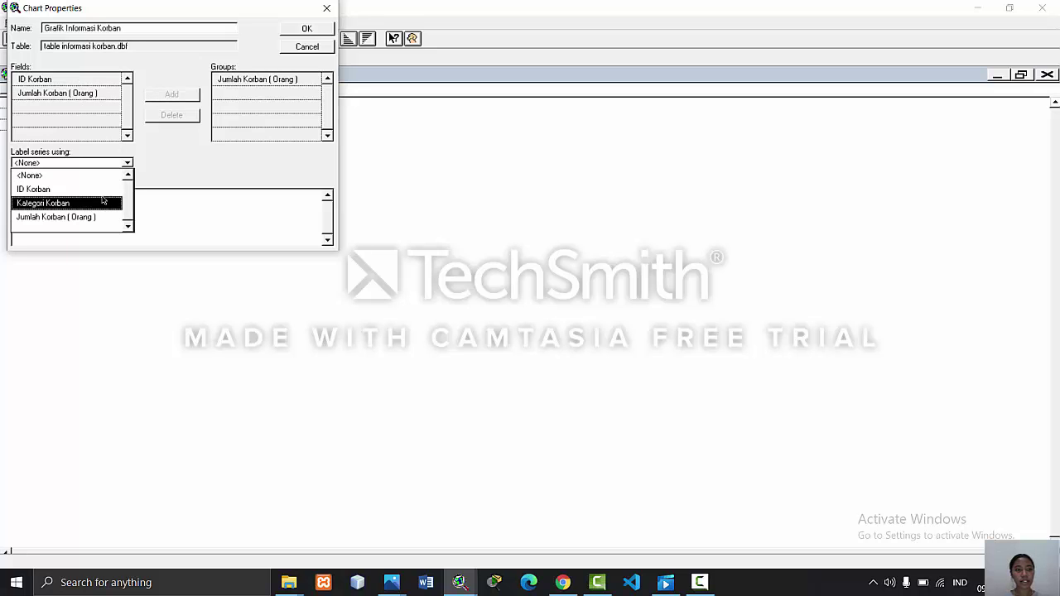
left_click(102, 202)
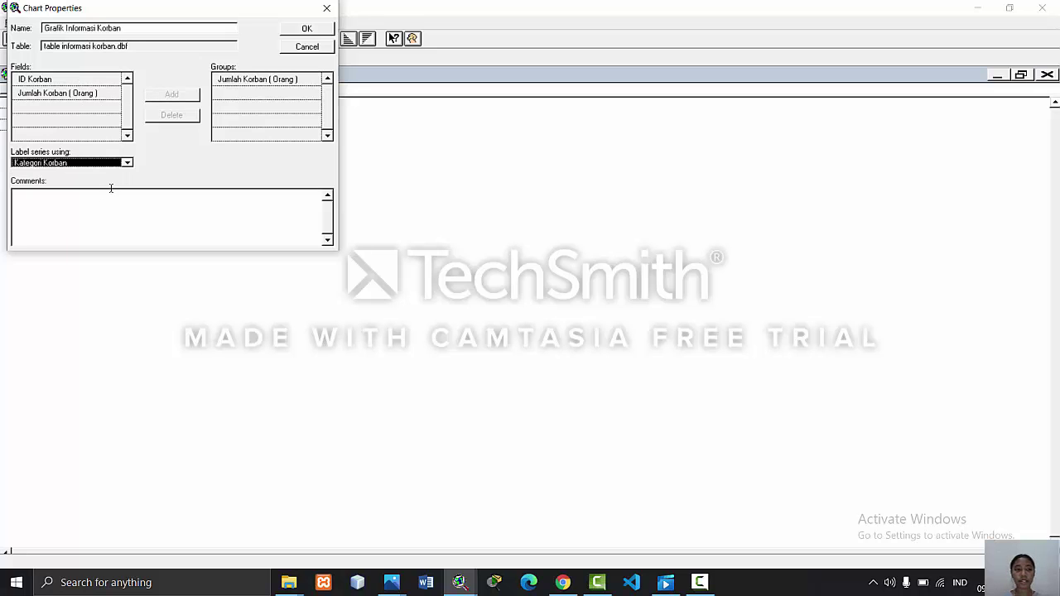
left_click(300, 30)
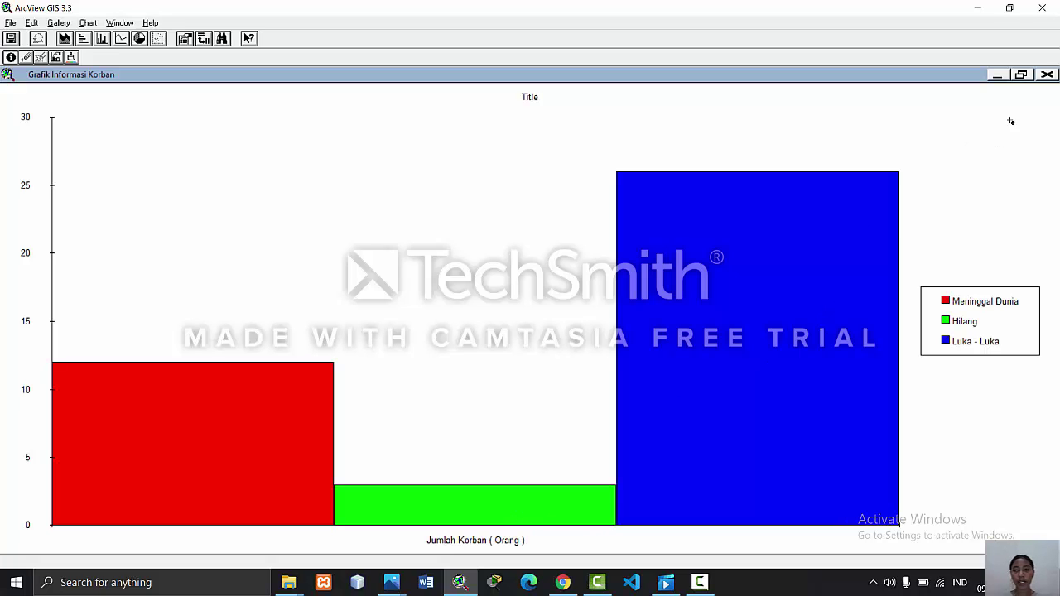
- Minimise the Grafik Informasi Korban chart and the table informasi korban.dbf window, and maximise the Dampak Siklon Seroja Kabupaten Kupang view
left_click(1019, 76)
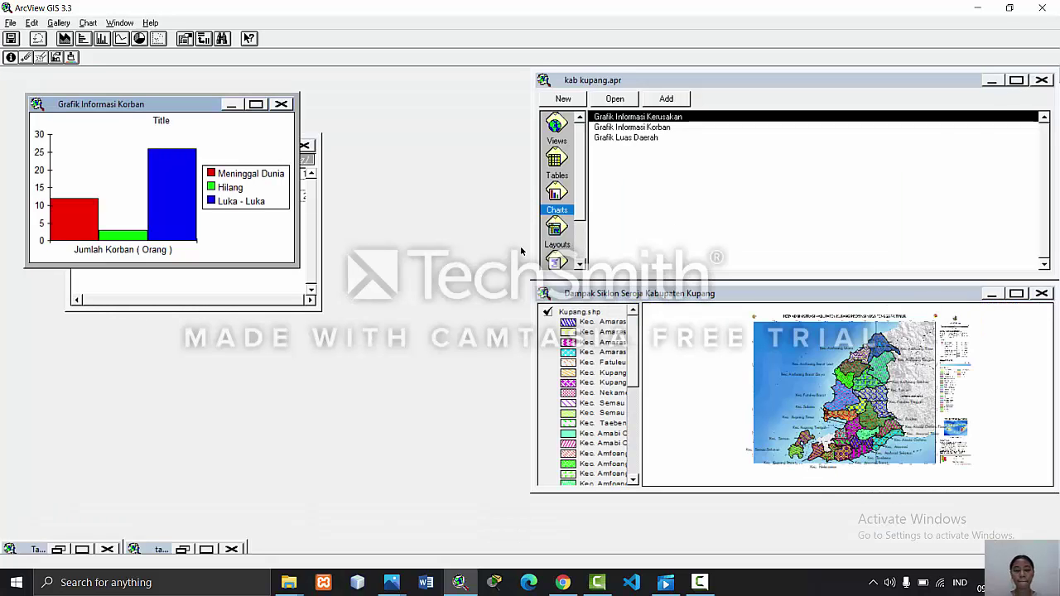
left_click(231, 104)
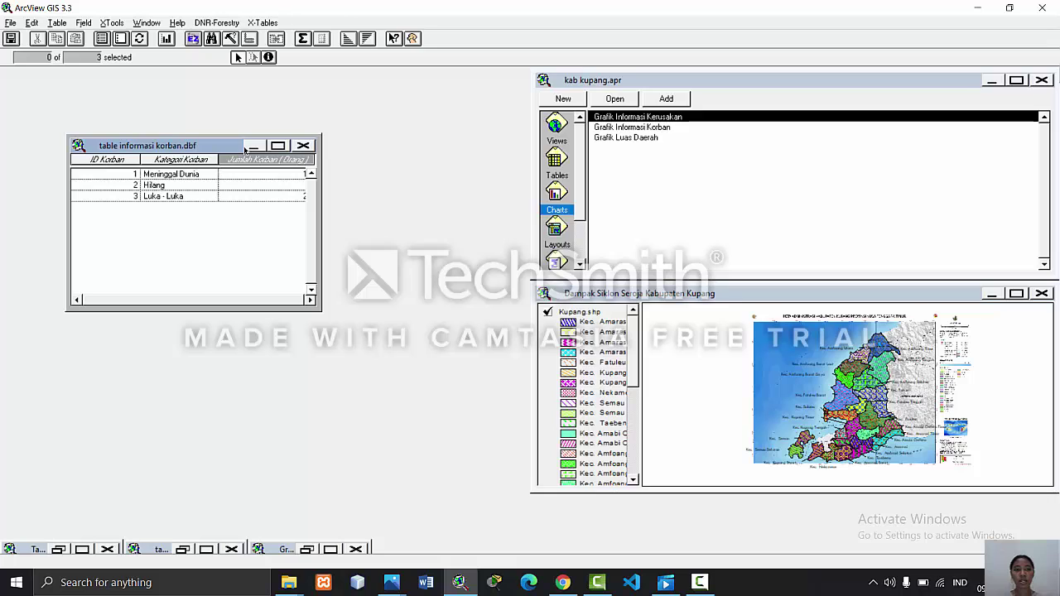
left_click(246, 148)
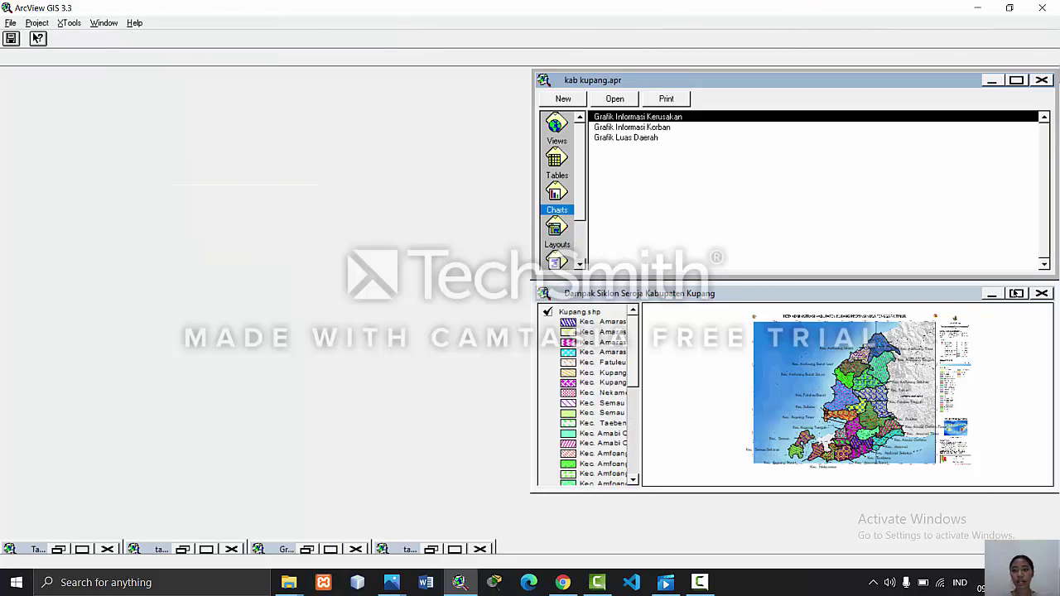
left_click(1015, 293)
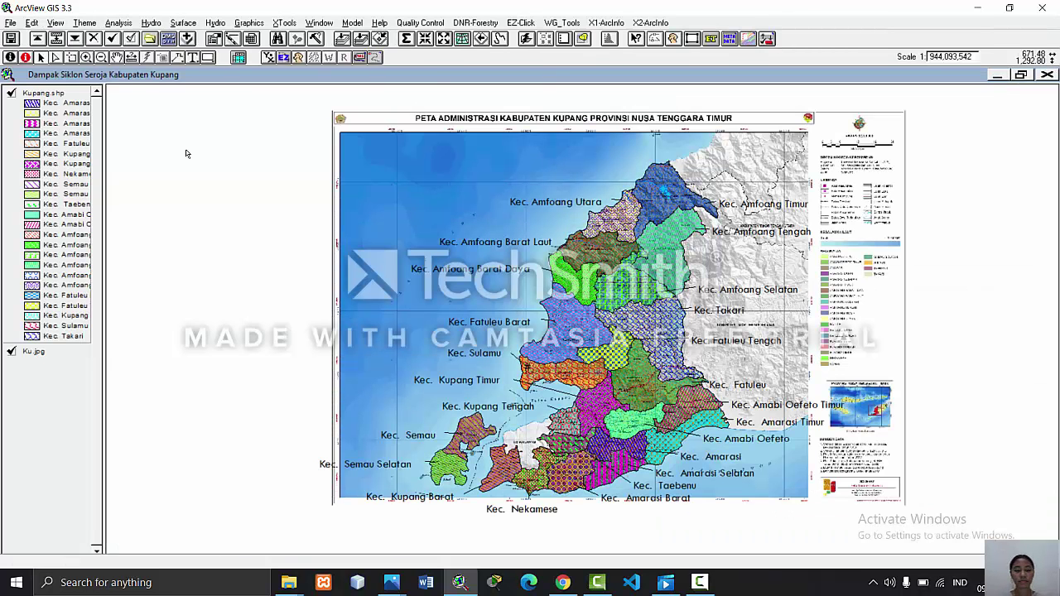
- Hide the Ku.jpg theme and create a layout from the view using the Landscape template
left_click(11, 352)
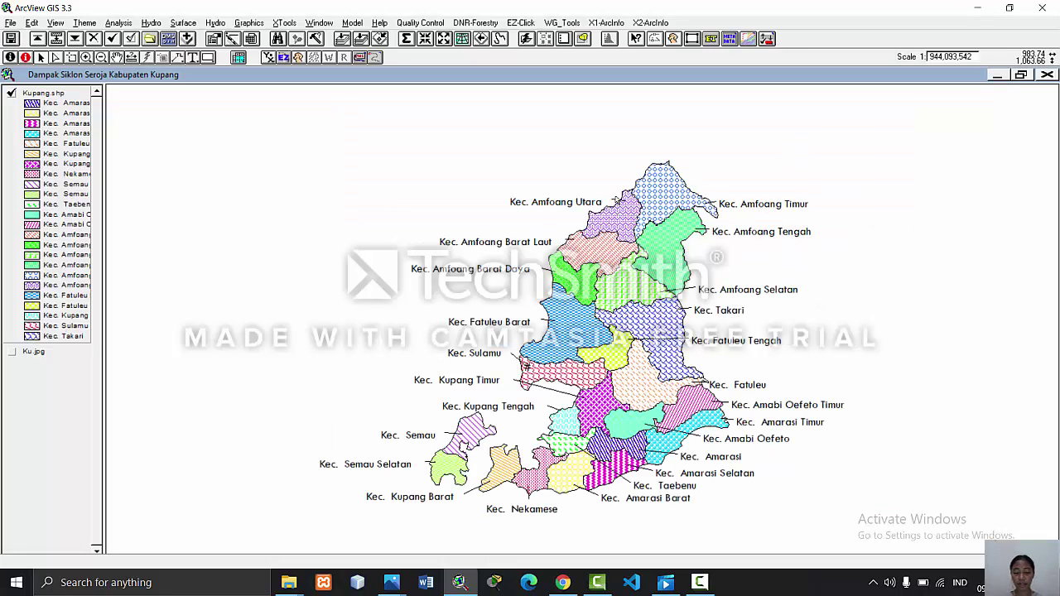
left_click(87, 23)
key("Down")
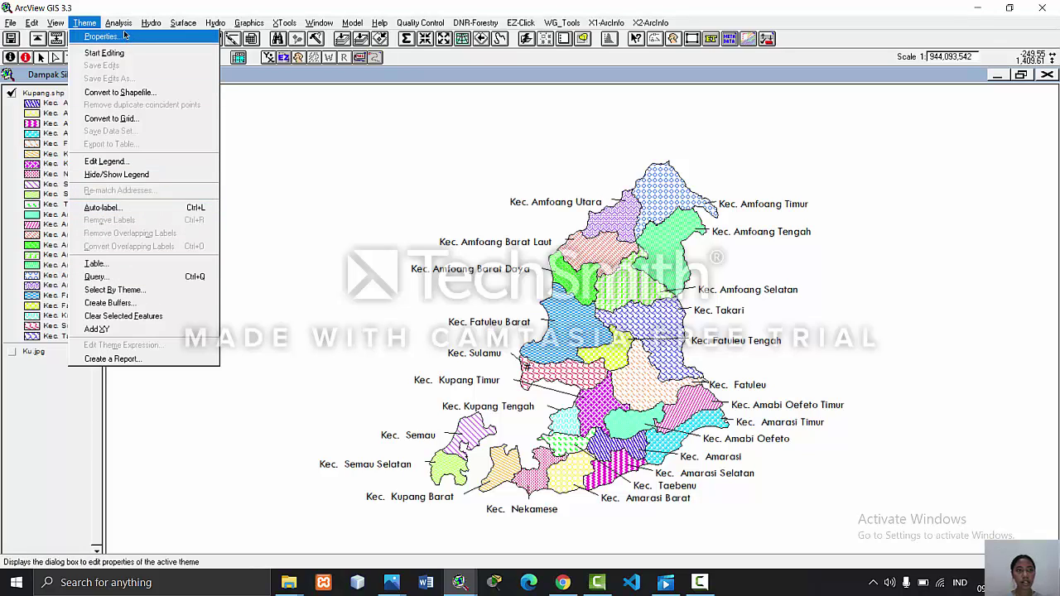
mouse_move(59, 28)
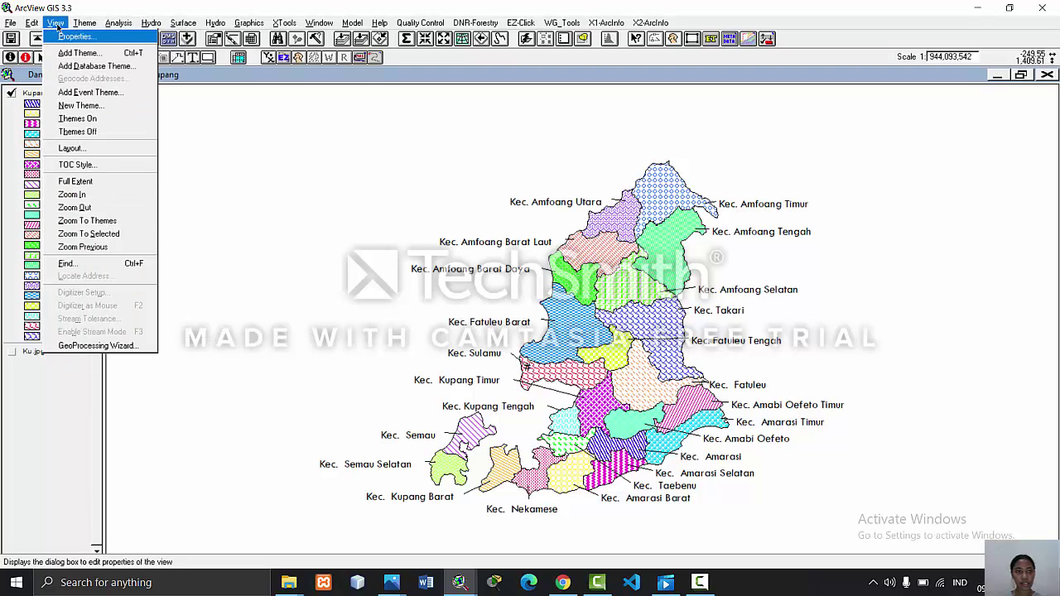
left_click(88, 148)
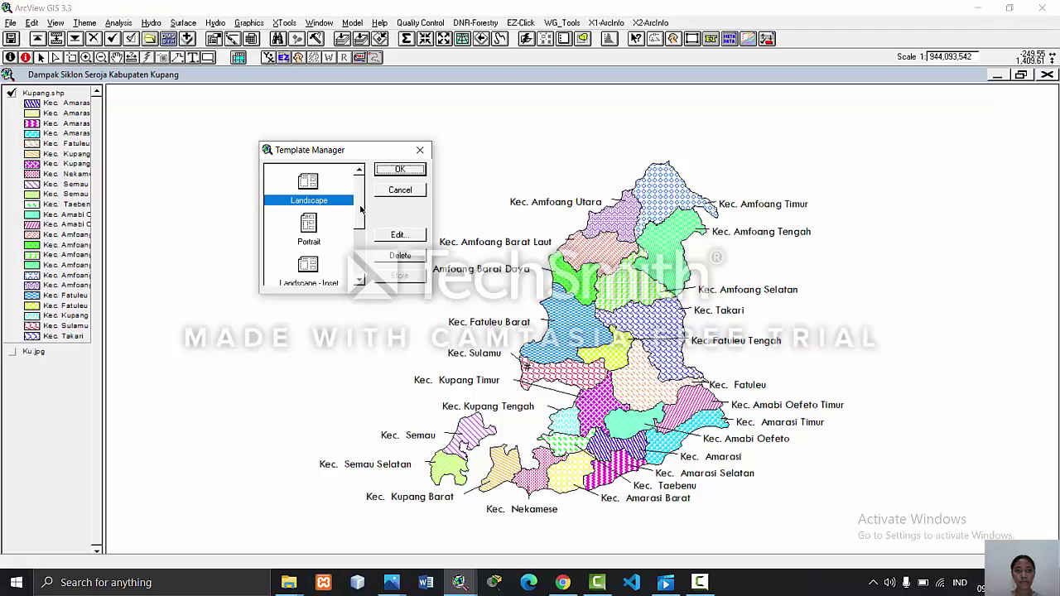
left_click_drag(360, 209, 360, 217)
left_click(400, 169)
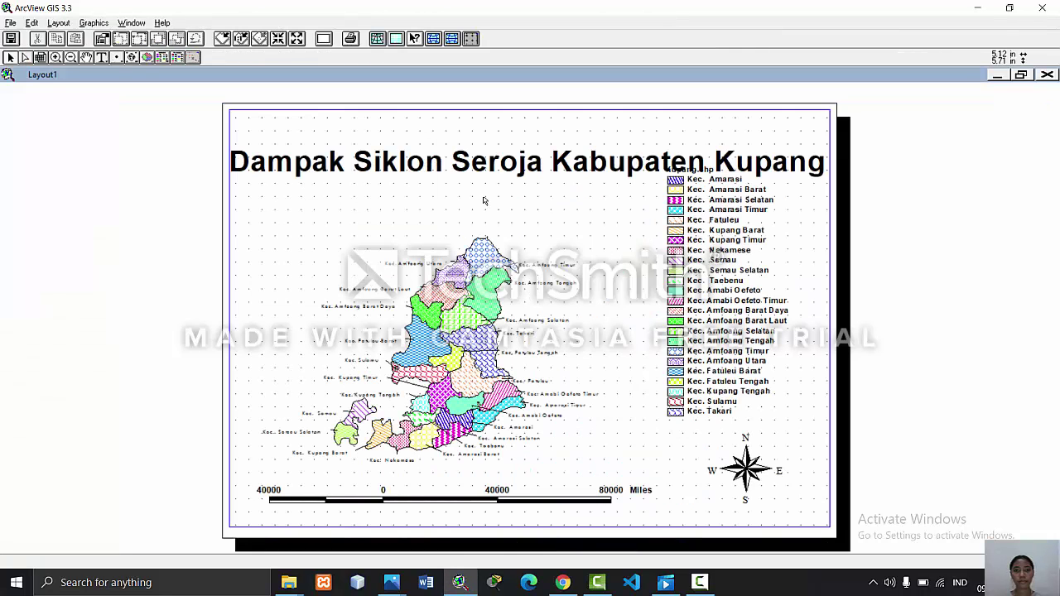
left_click(490, 171)
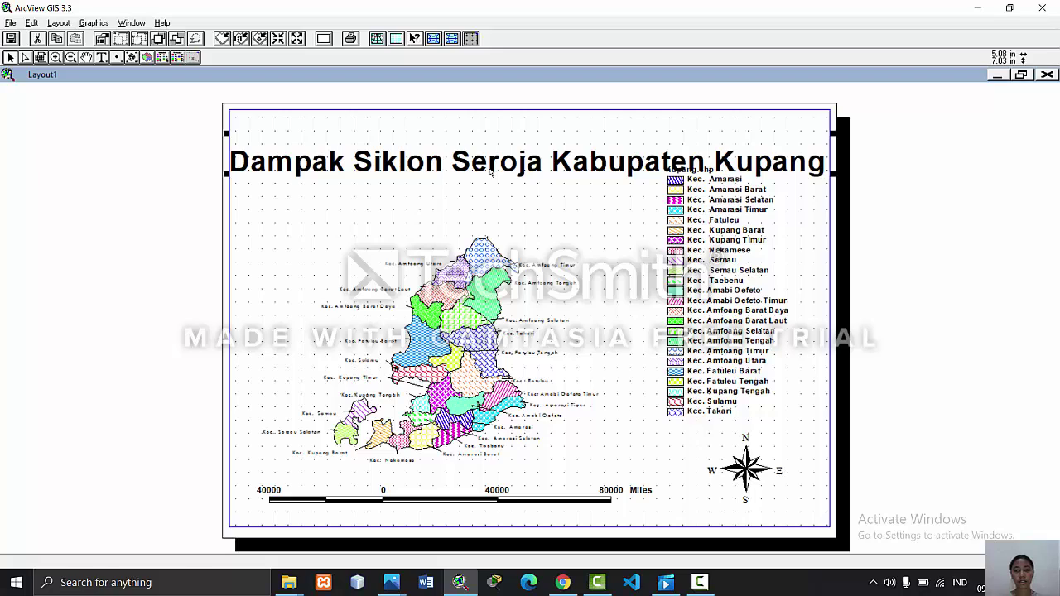
left_click(228, 166)
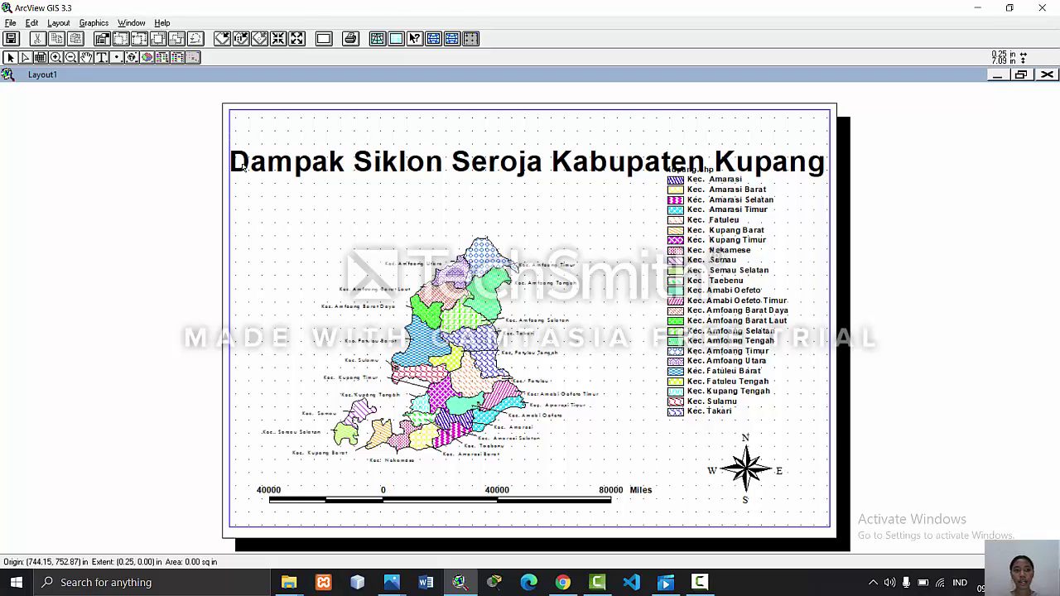
left_click(253, 167)
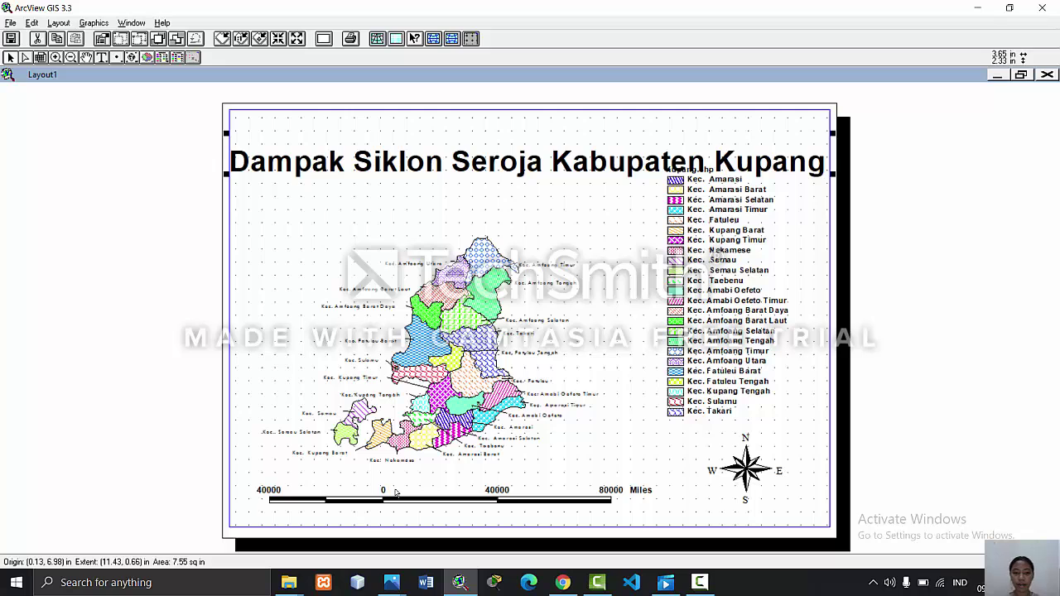
- View the cyclone victim distribution infographic in Photos and return to the layout in ArcView
mouse_move(401, 586)
left_click(445, 511)
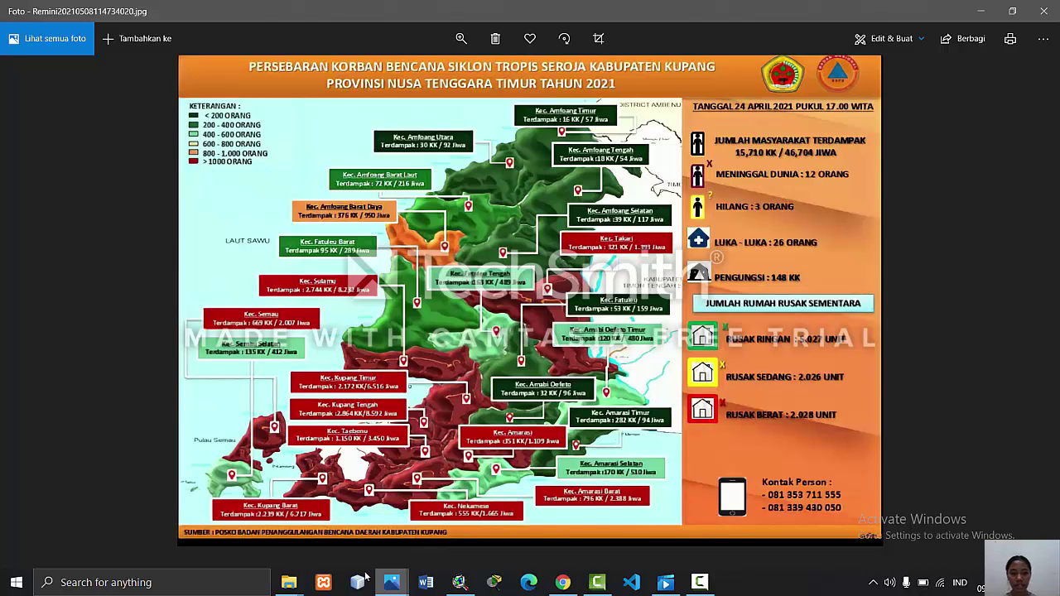
left_click(462, 583)
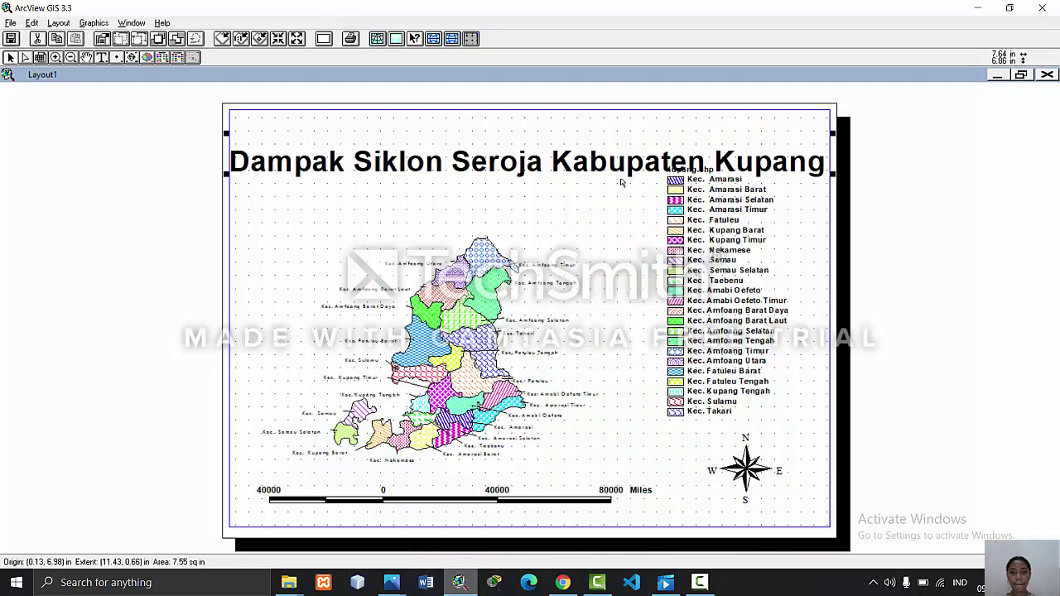
- Restore the Layout1 window down, maximise the Dampak Siklon Seroja Kabupaten Kupang view, and open the Kupang.shp legend for editing
left_click(1017, 75)
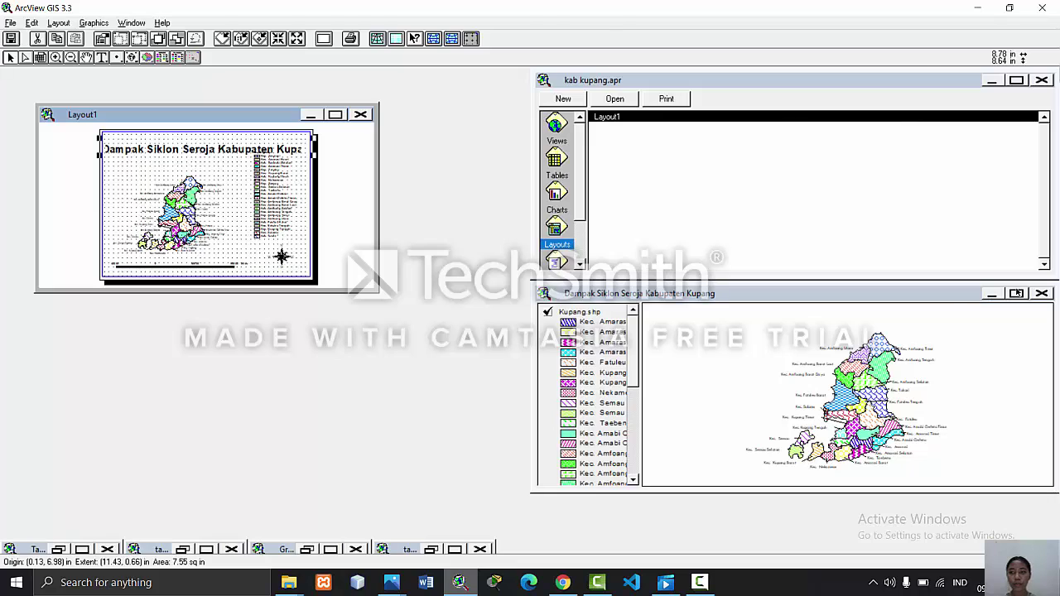
left_click(1016, 293)
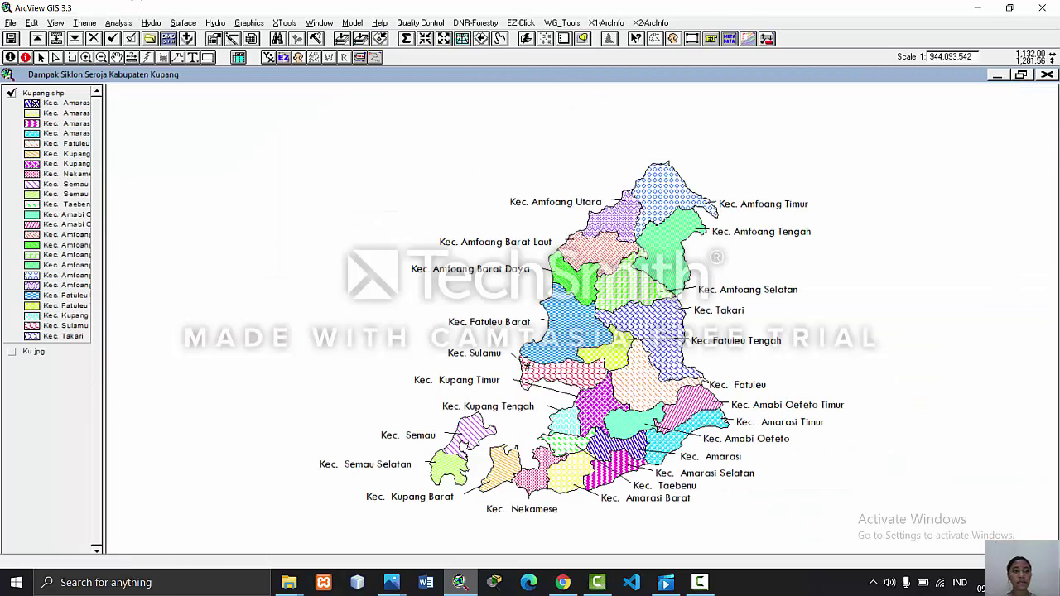
double_click(33, 102)
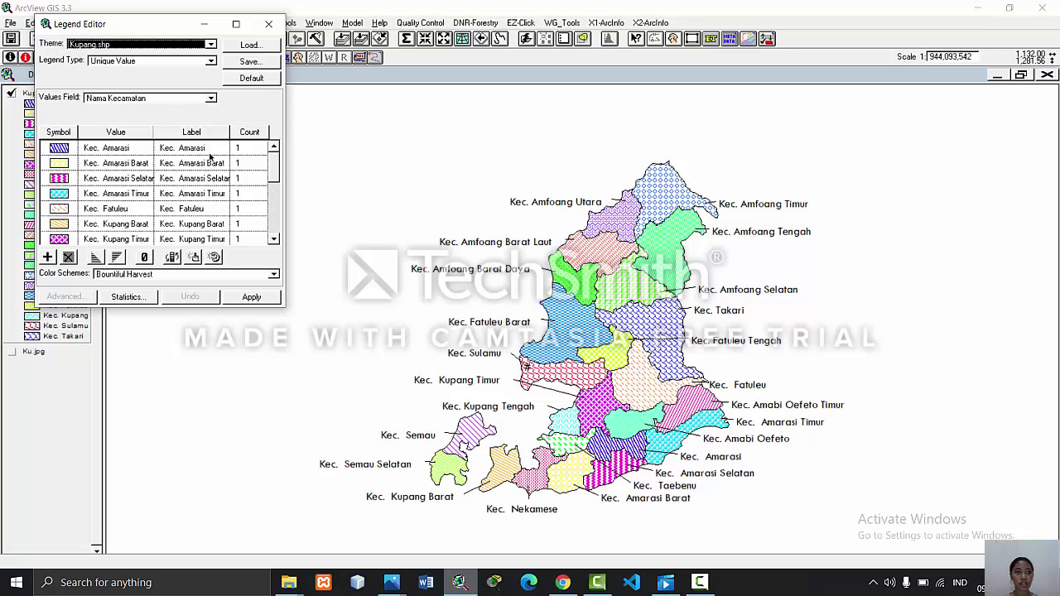
- Check the infographic in Photos and, back in ArcView, apply a solid red fill to Kec. Takari in the Kupang.shp legend
left_click(466, 586)
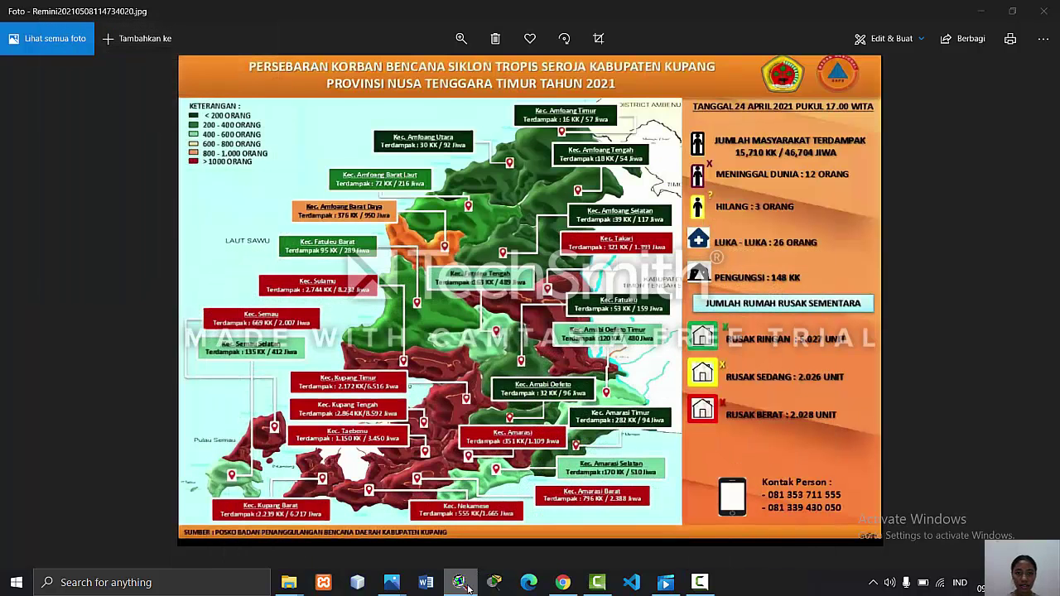
left_click(461, 583)
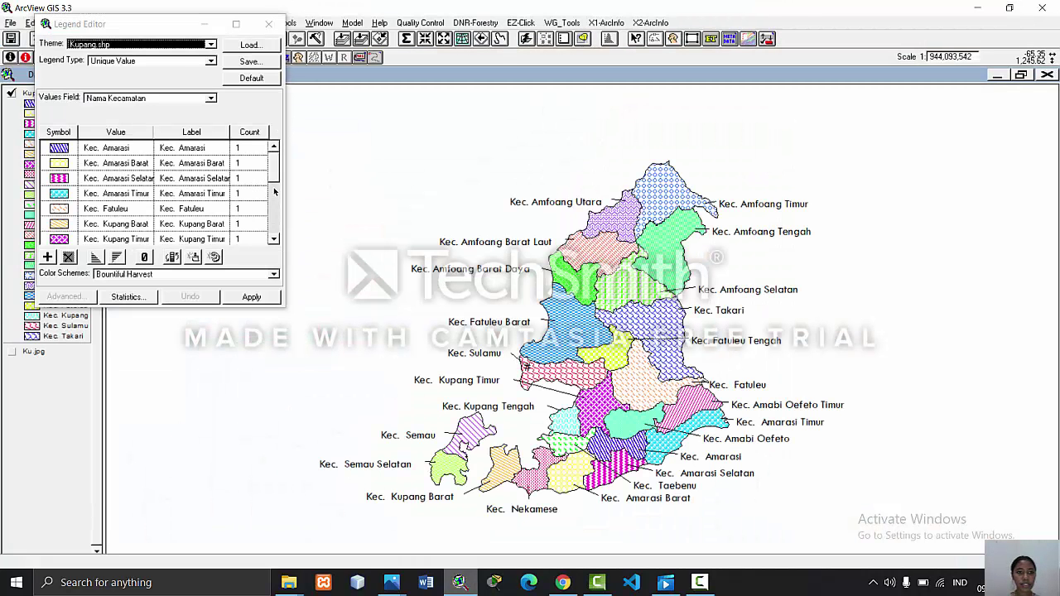
left_click_drag(272, 175, 261, 220)
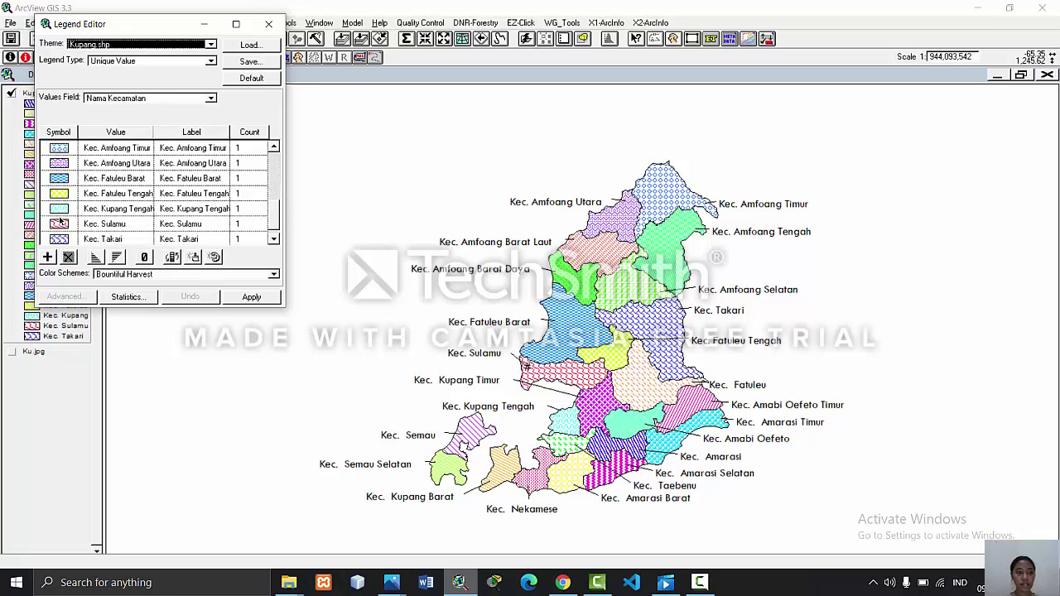
double_click(55, 241)
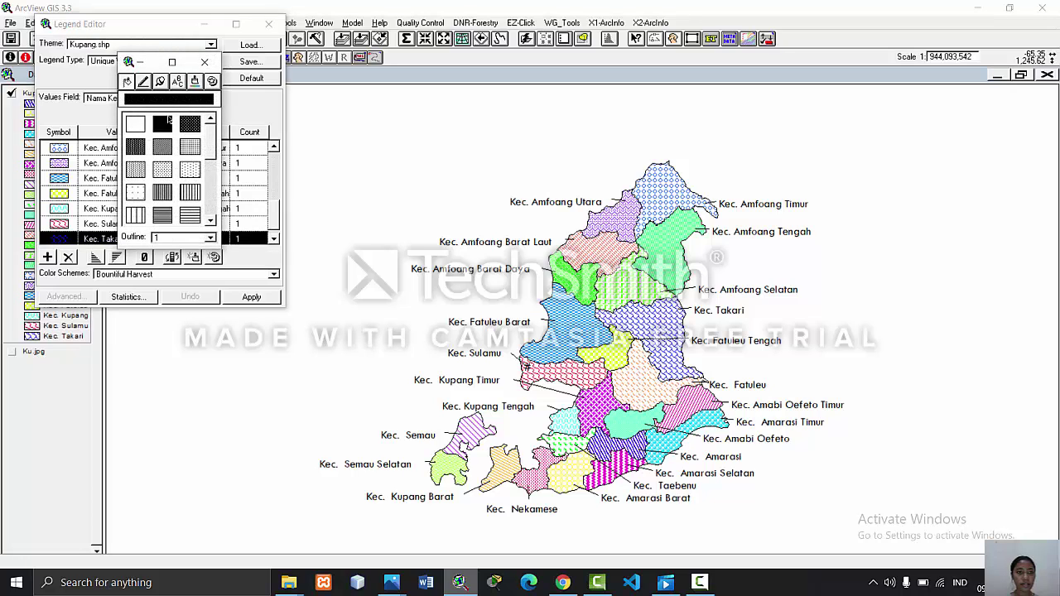
left_click(163, 125)
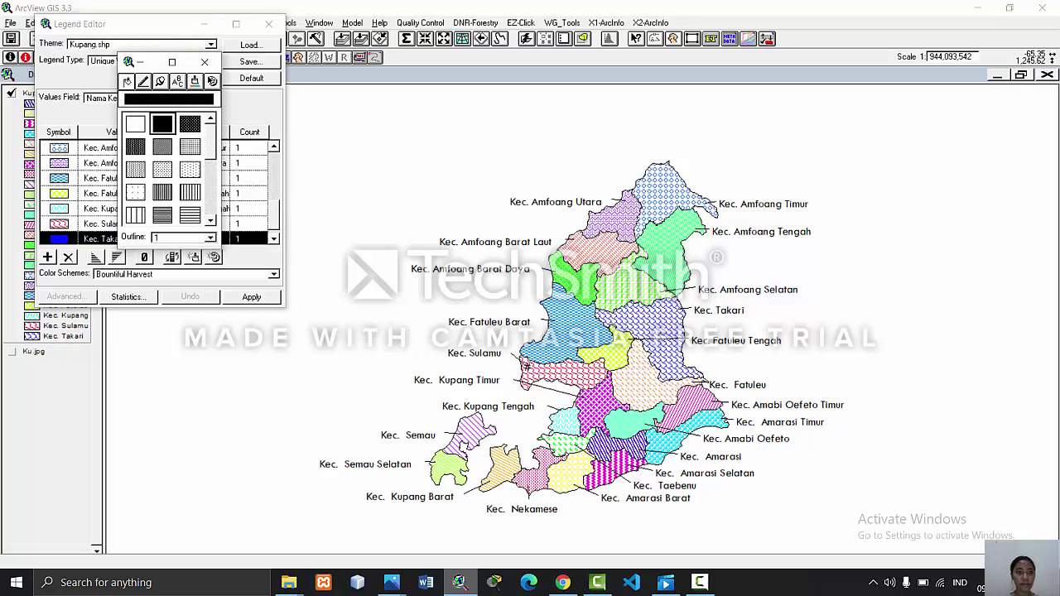
left_click(195, 81)
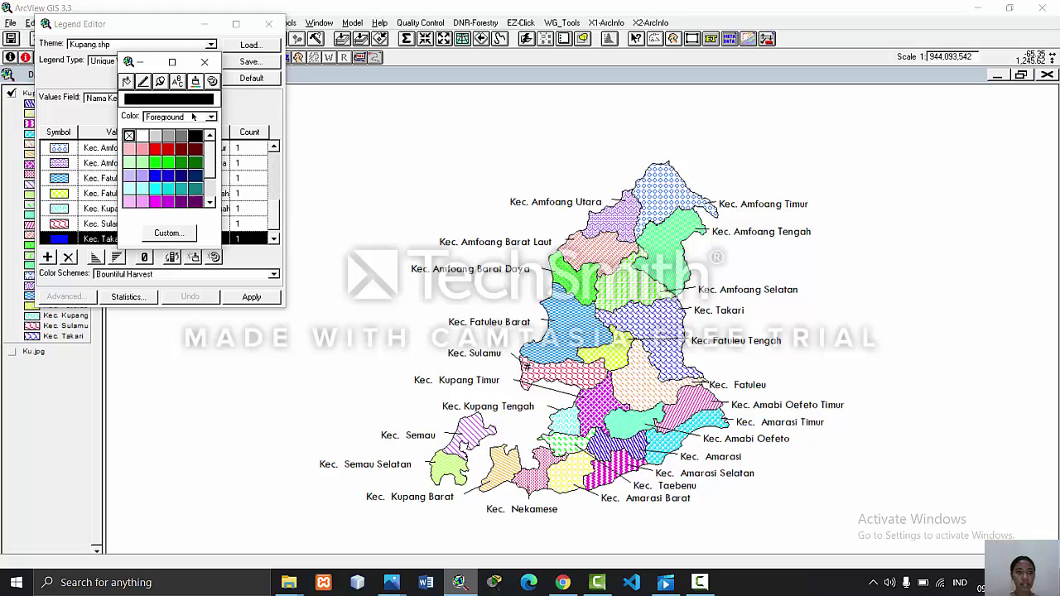
left_click(155, 149)
left_click(205, 66)
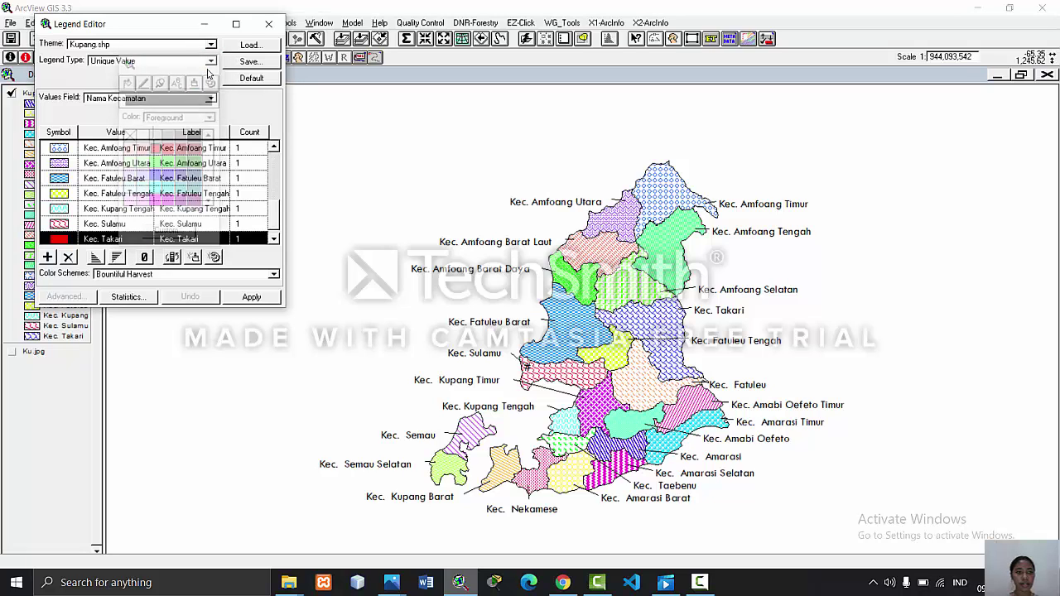
left_click(248, 297)
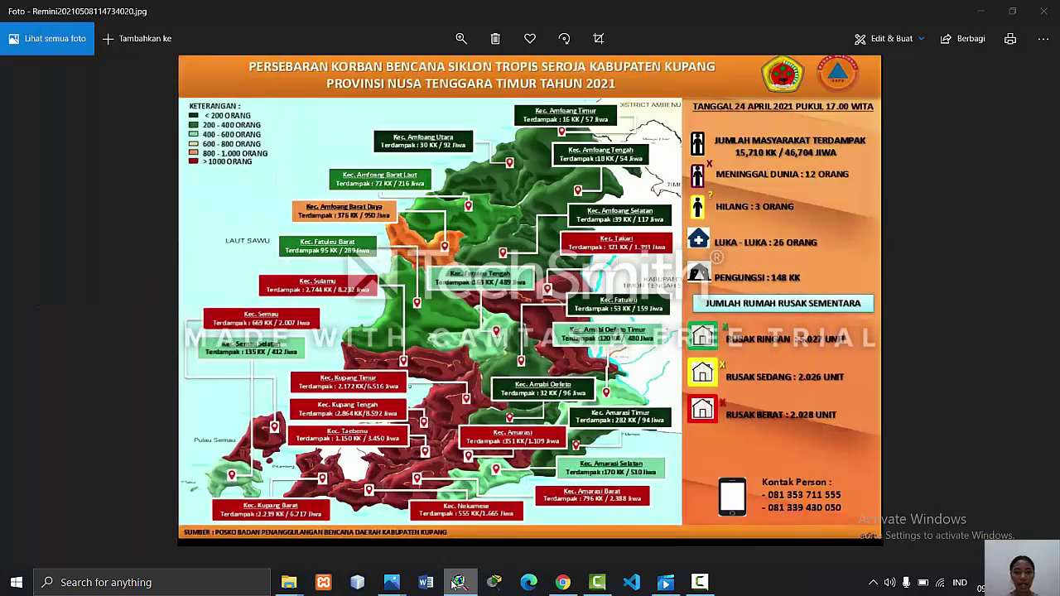
- Return from the infographic to ArcView and apply a solid red fill to Kec. Sulamu in the legend
left_click(458, 583)
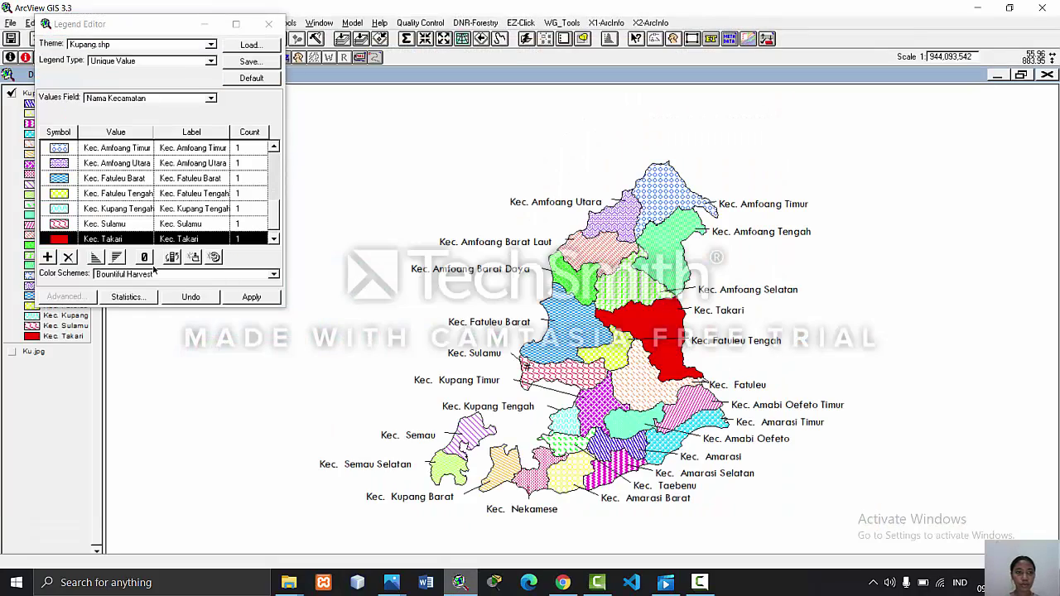
double_click(60, 223)
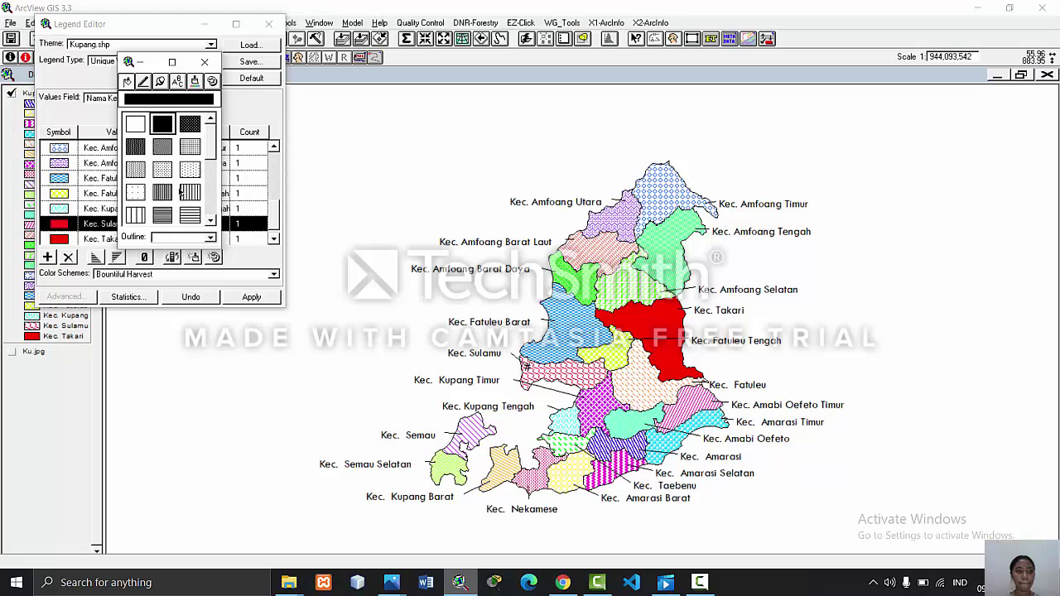
left_click(204, 62)
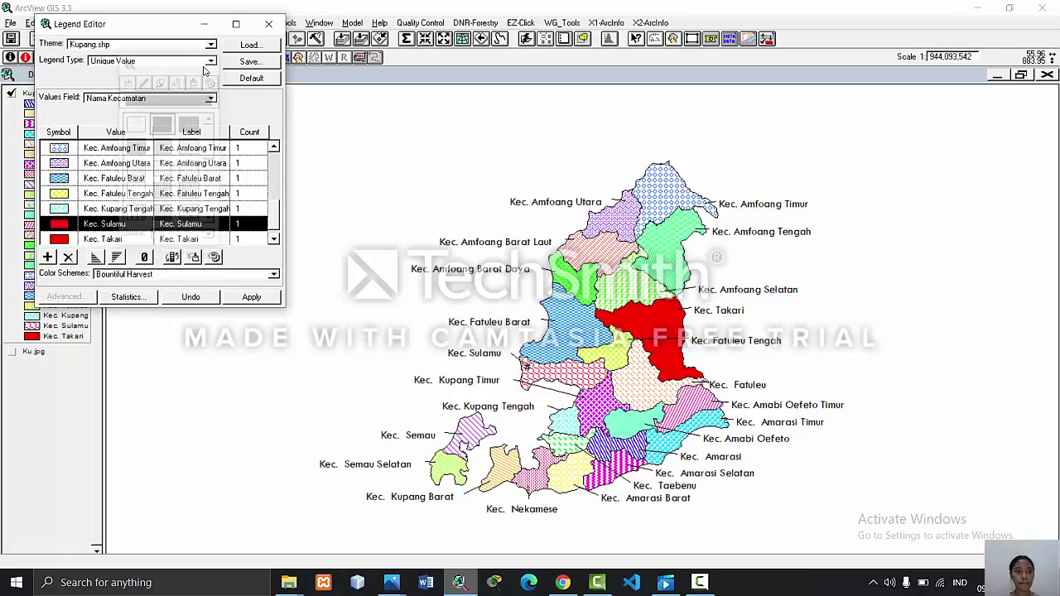
left_click(244, 298)
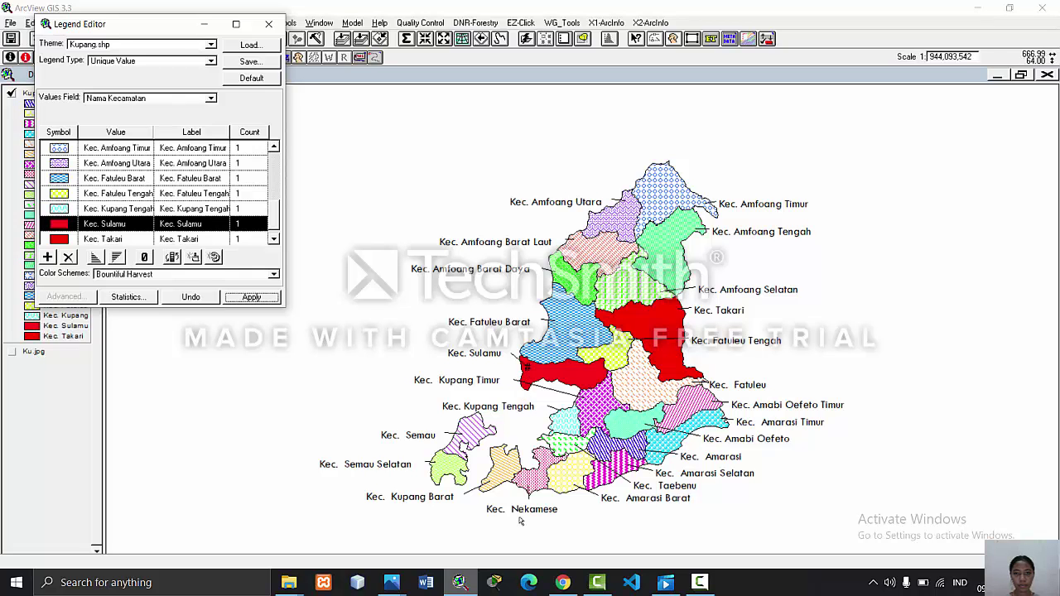
- Check the infographic in Photos again and apply a solid red fill to Kec. Semau in the ArcView legend
left_click(462, 583)
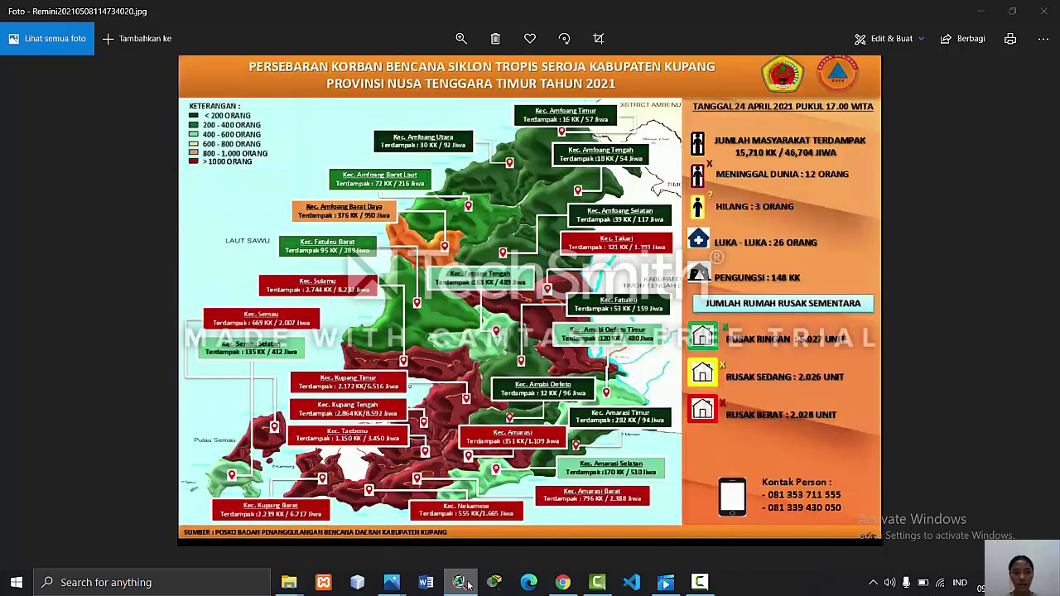
left_click(464, 583)
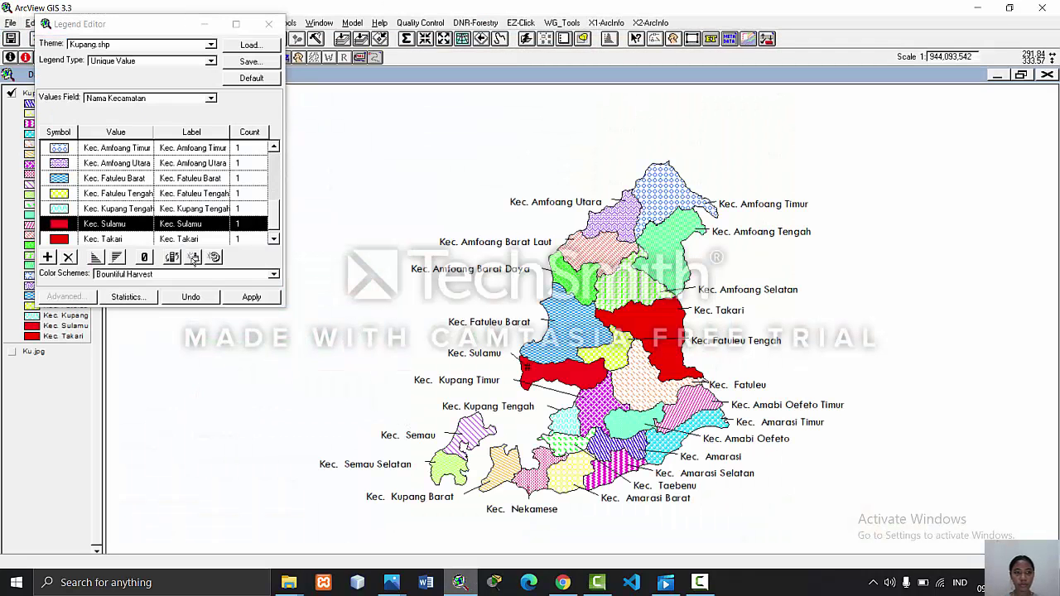
left_click_drag(268, 216, 269, 192)
scroll(269, 192, "up", 3)
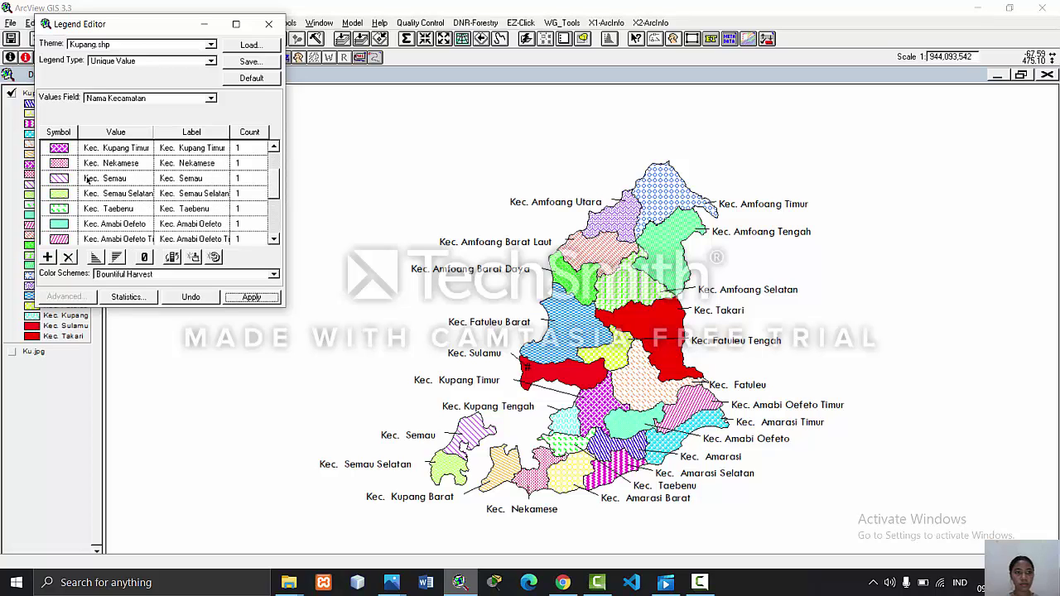
double_click(88, 180)
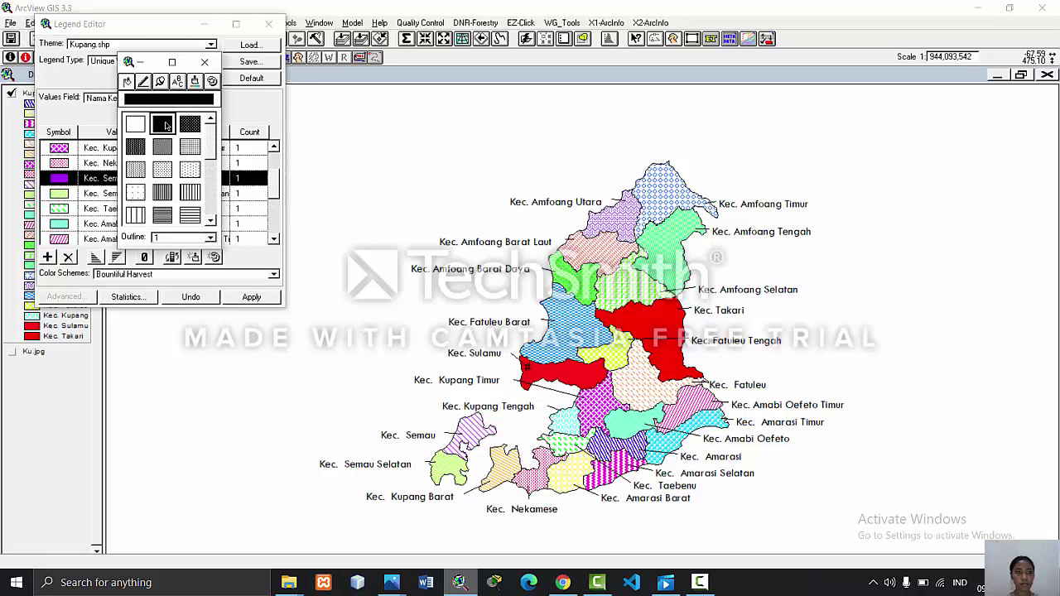
left_click(195, 81)
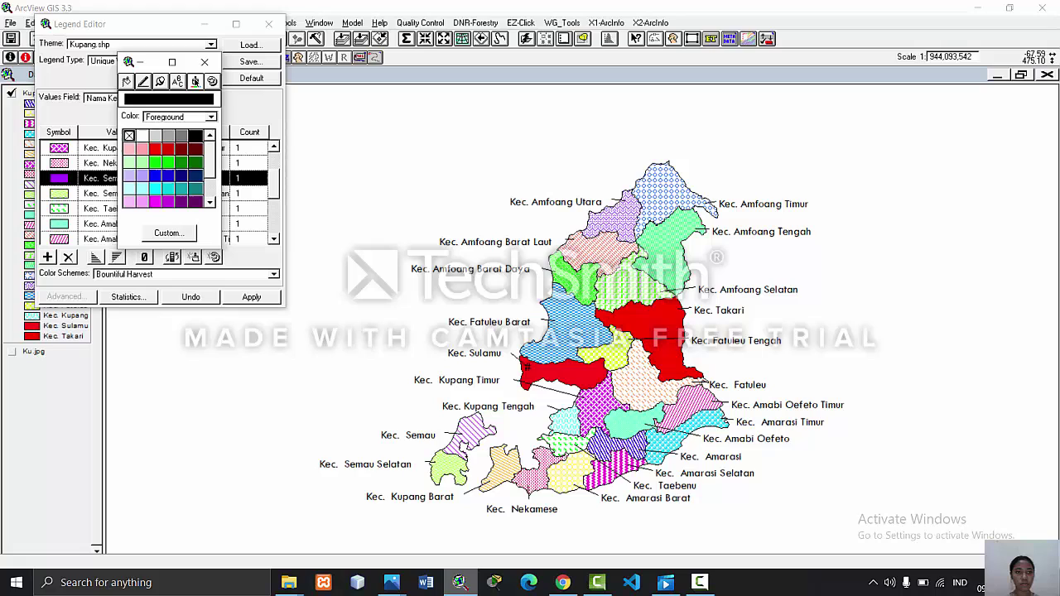
left_click(155, 149)
left_click(204, 63)
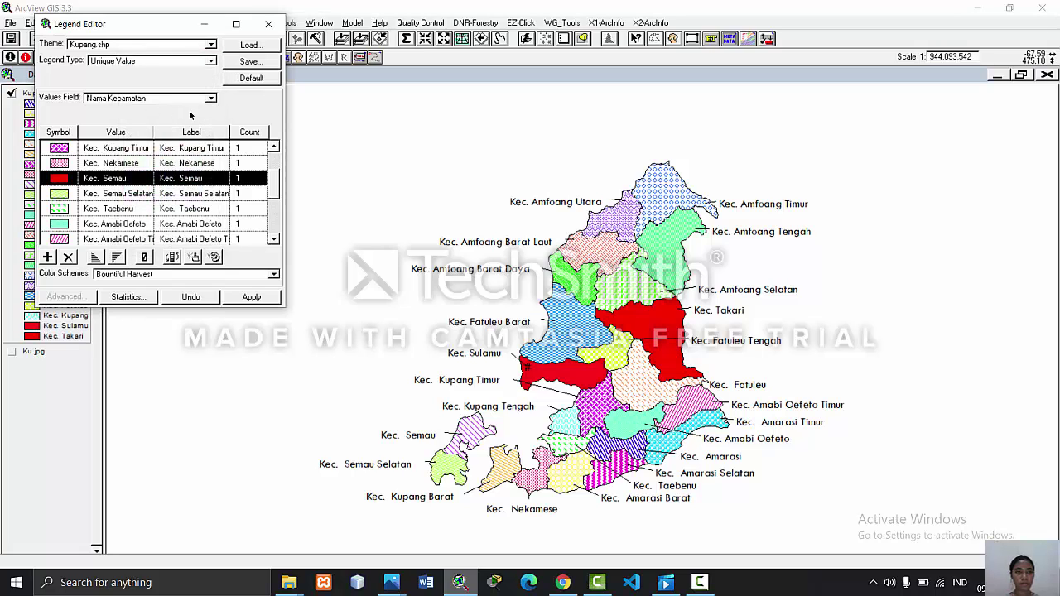
left_click(248, 296)
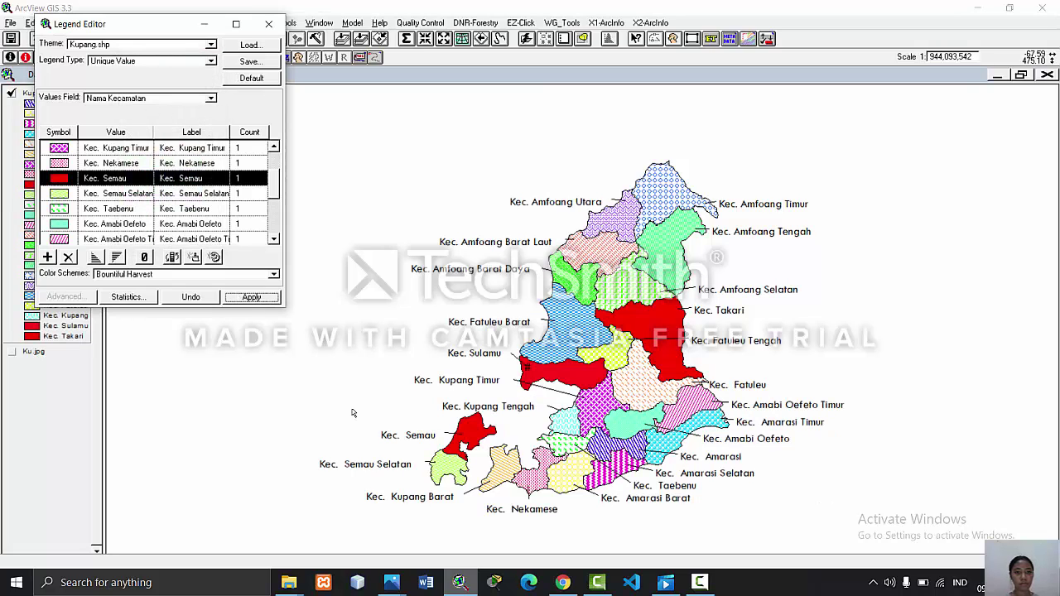
- Compare with the infographic in Photos and apply a solid red fill to Kec. Kupang Timur in the ArcView legend
left_click(460, 582)
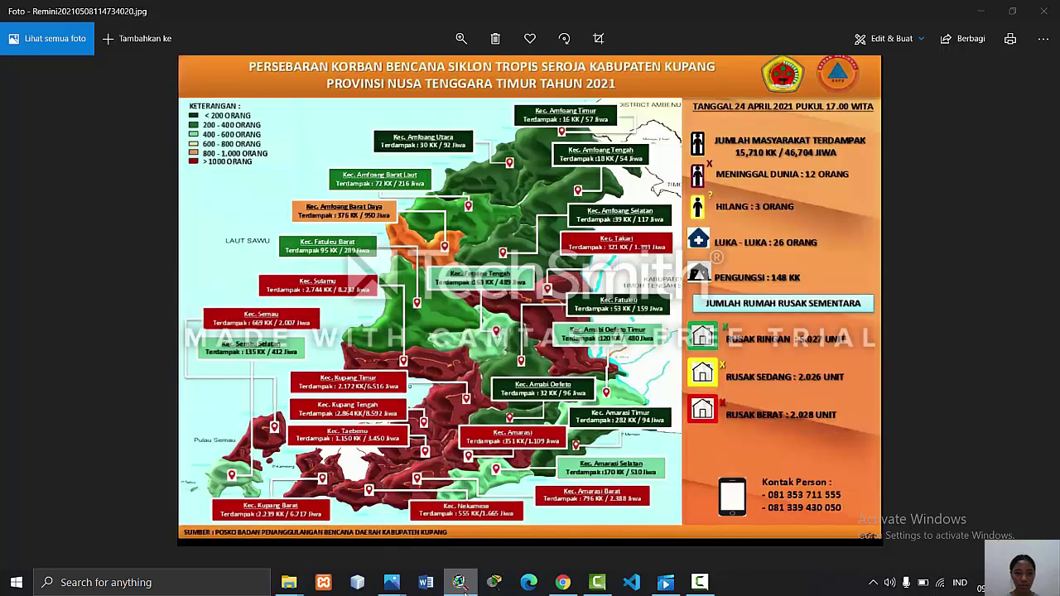
left_click(460, 582)
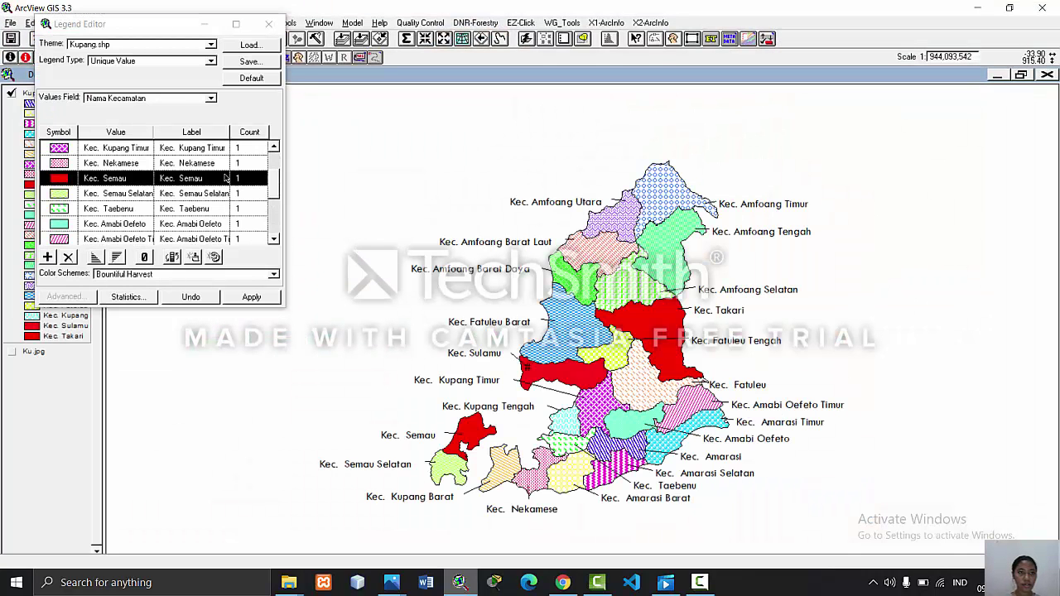
double_click(62, 148)
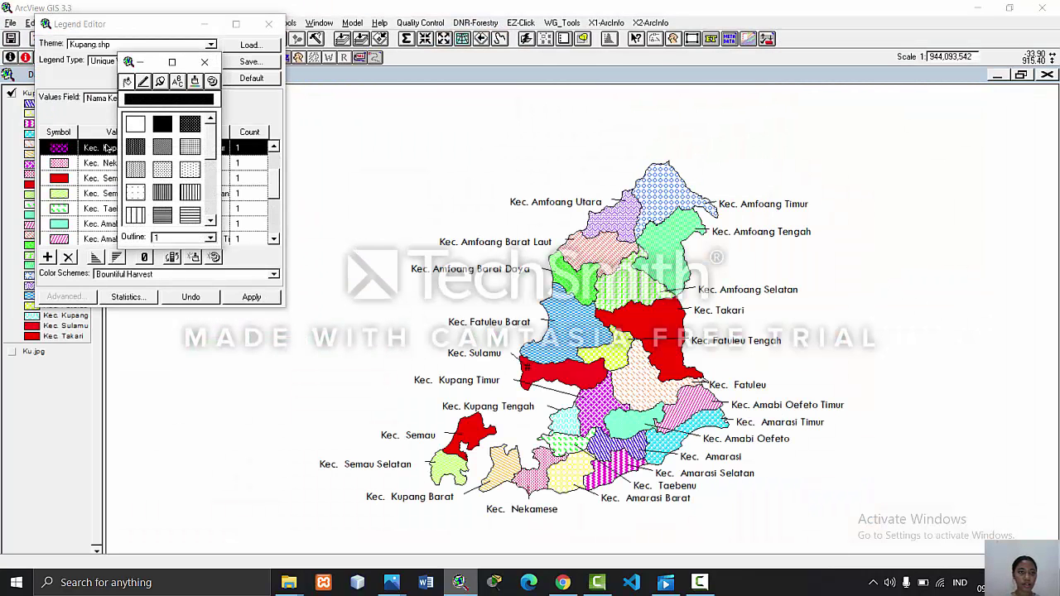
left_click(163, 124)
left_click(196, 80)
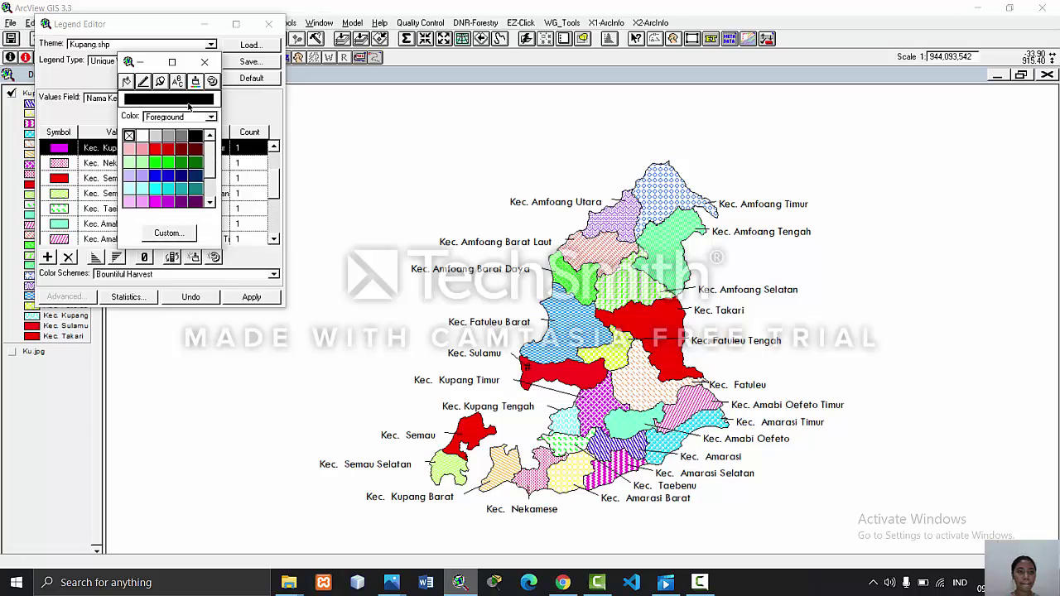
left_click(158, 149)
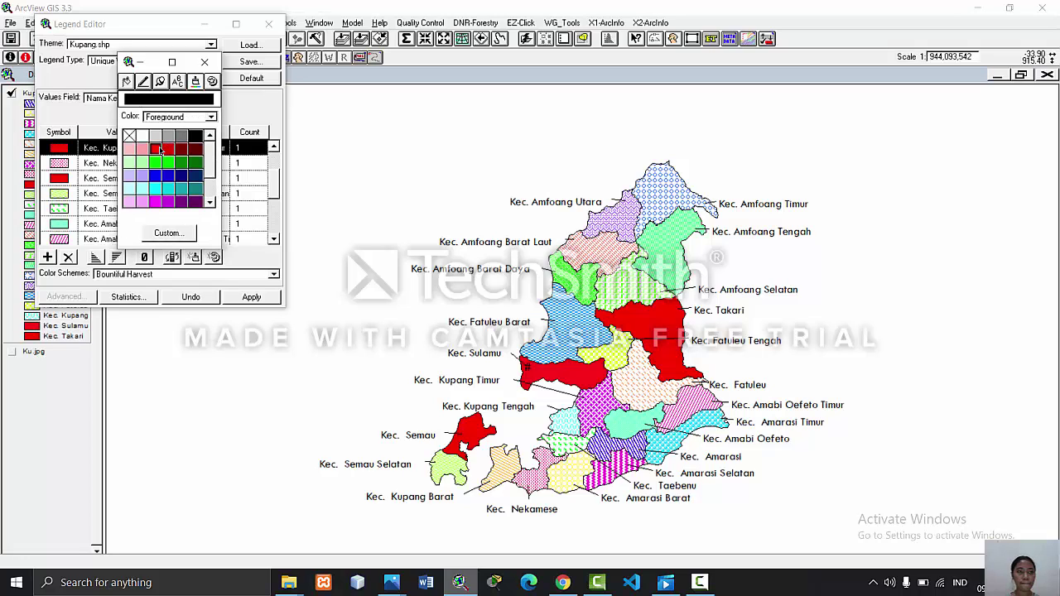
left_click(204, 62)
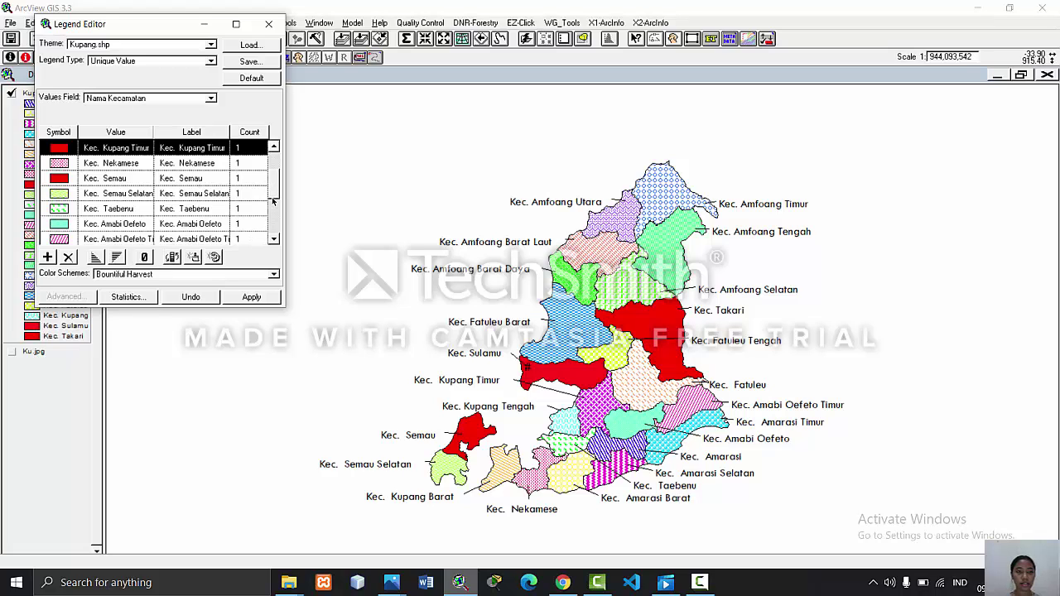
left_click(237, 296)
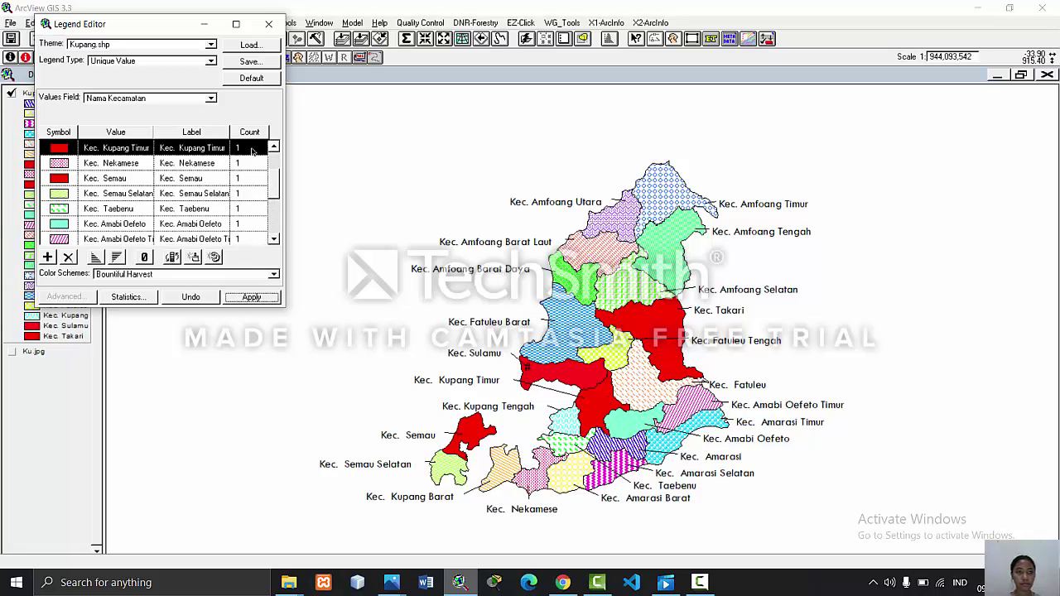
- Apply a solid red fill to Kec. Kupang Tengah in the Kupang.shp legend
left_click_drag(272, 185, 269, 218)
left_click(59, 209)
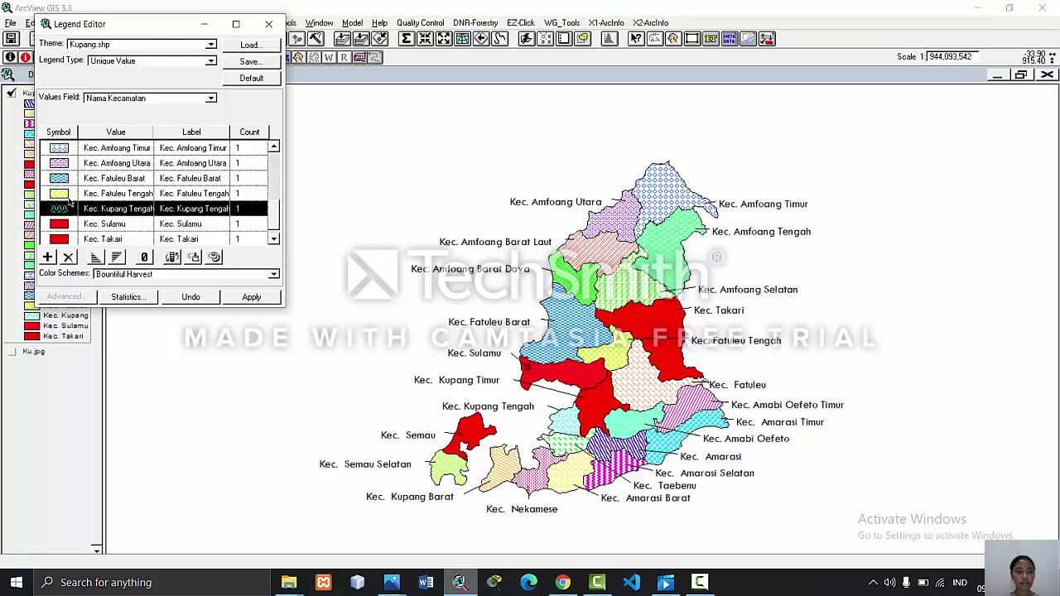
double_click(63, 208)
left_click(159, 123)
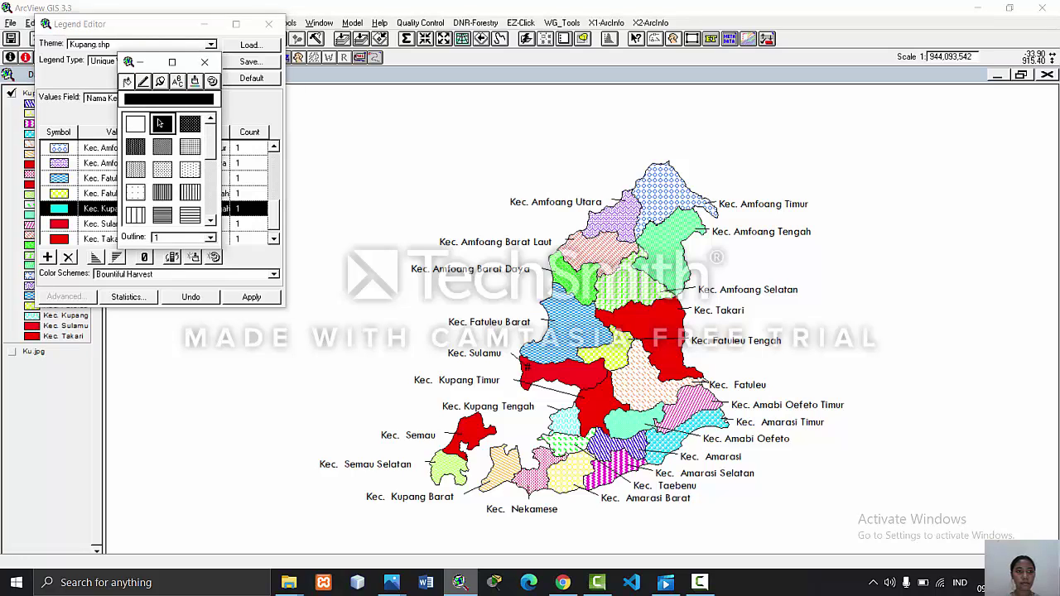
left_click(195, 80)
left_click(155, 148)
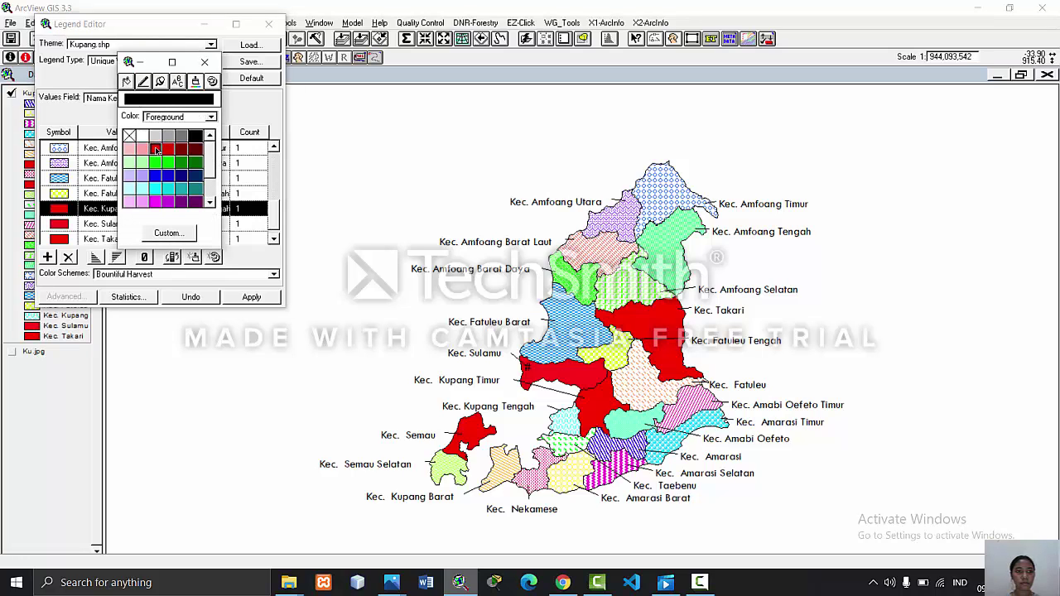
left_click(205, 63)
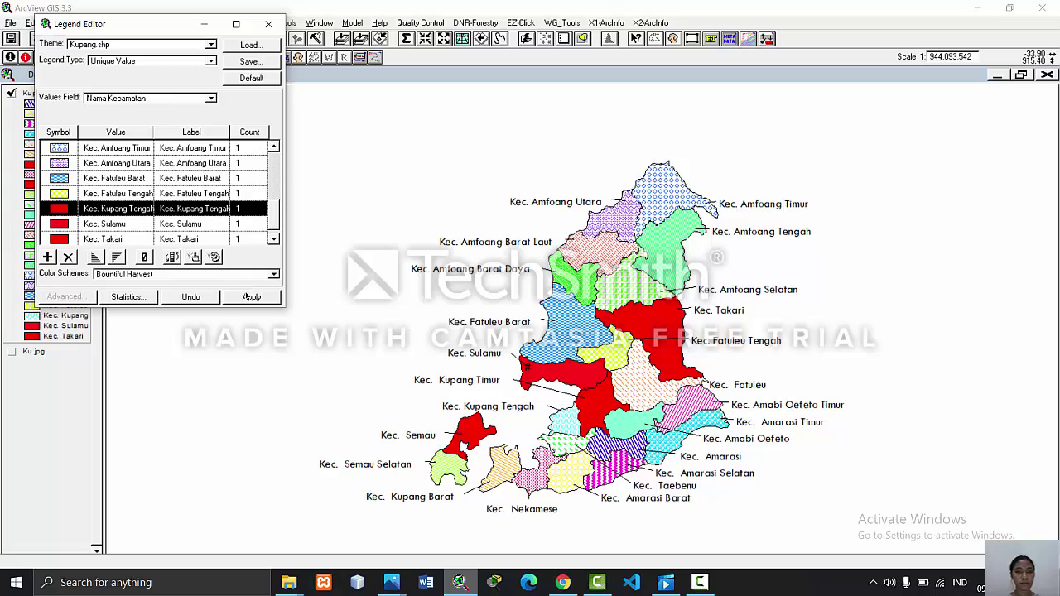
left_click(249, 296)
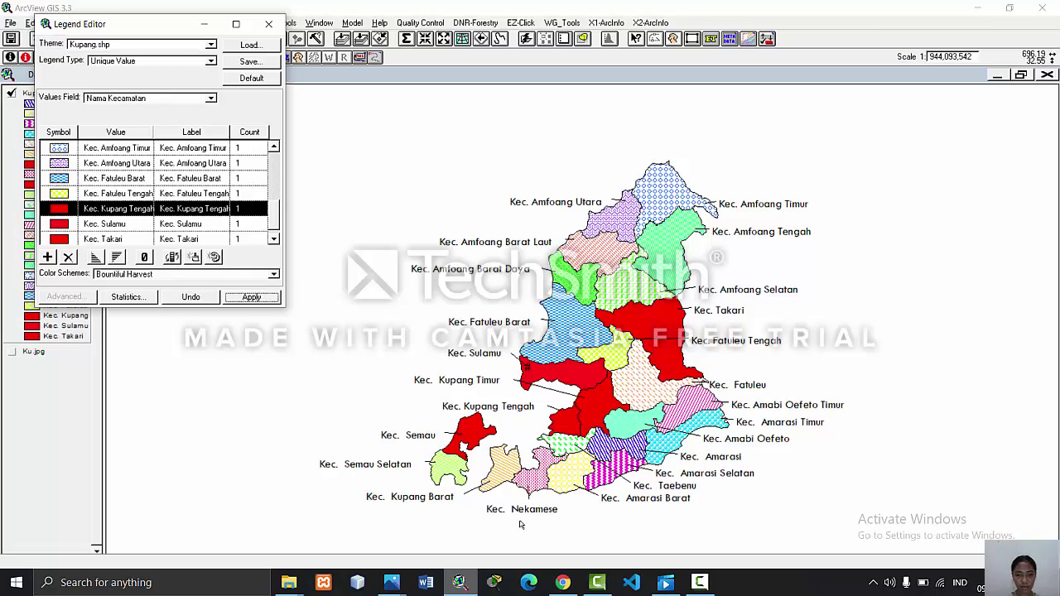
- Check the infographic in Photos and, back in ArcView, apply a solid red fill to Kec. Taebenu in the legend
left_click(459, 584)
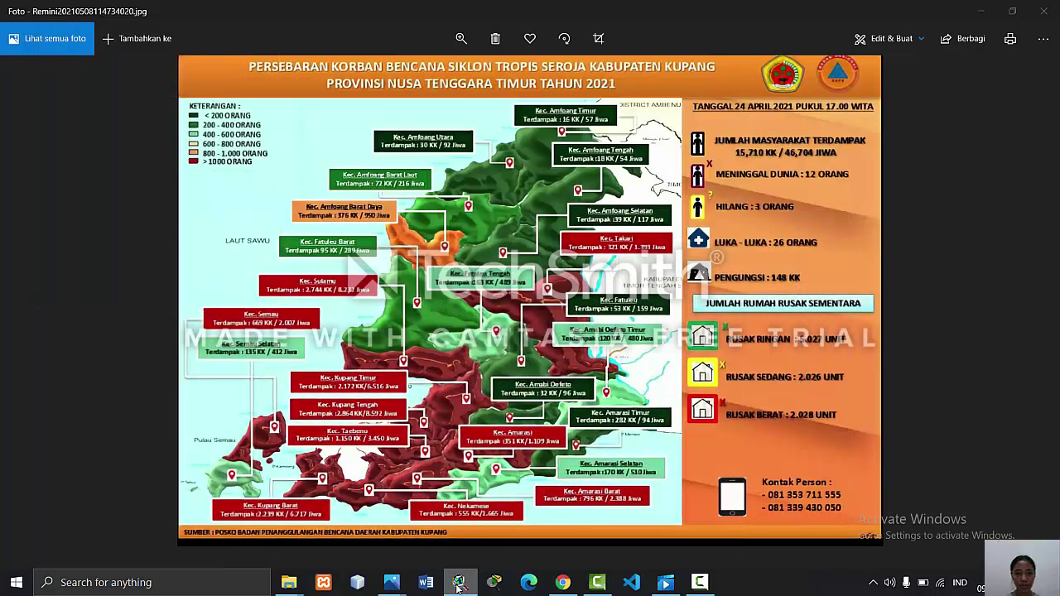
left_click(459, 584)
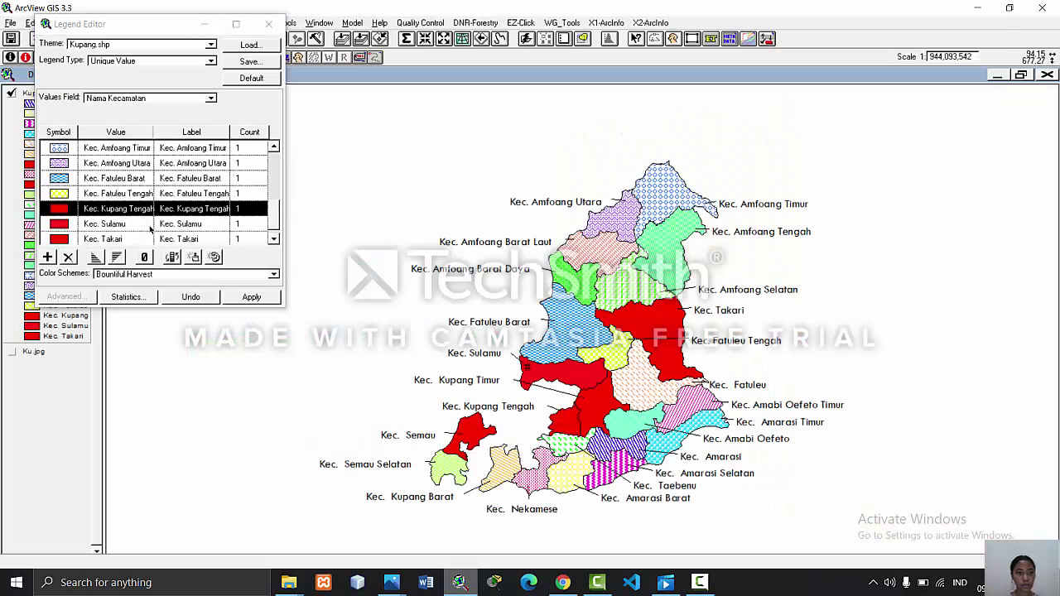
left_click_drag(272, 214, 270, 198)
double_click(58, 163)
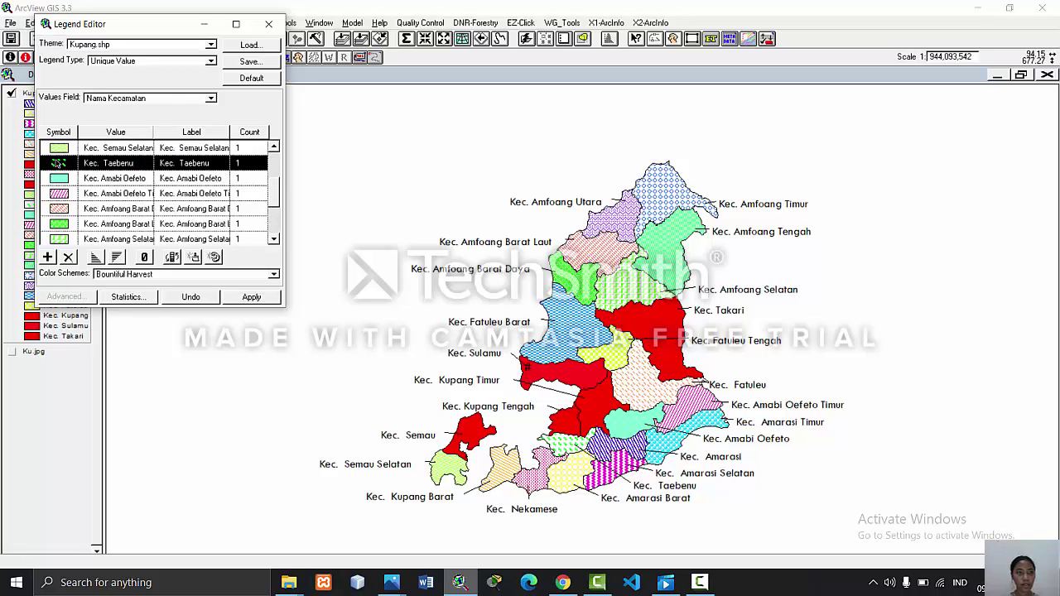
left_click(164, 121)
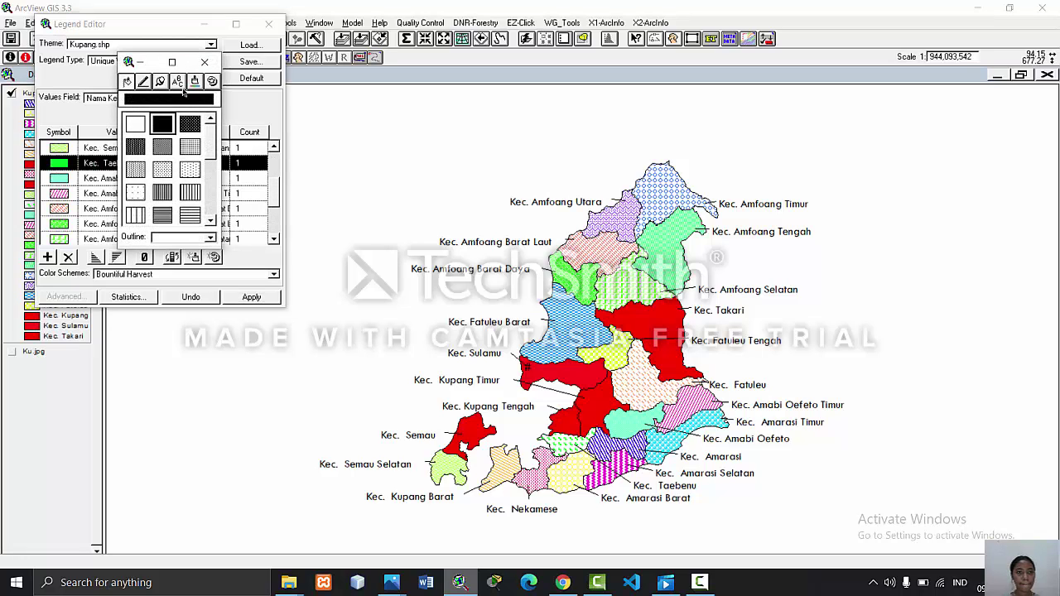
left_click(194, 81)
left_click(165, 152)
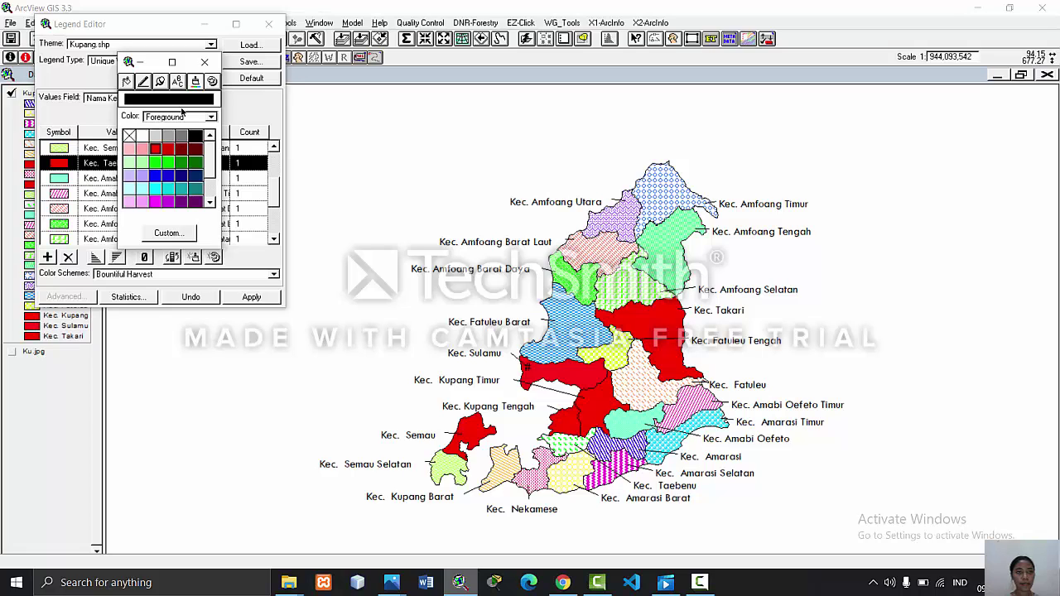
left_click(205, 62)
left_click(250, 297)
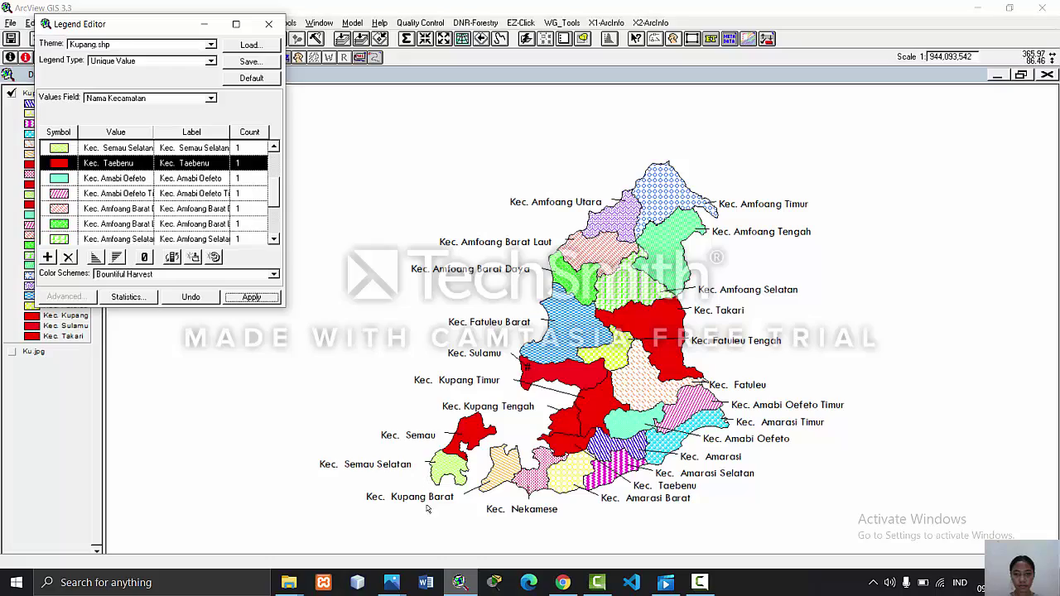
- Compare with the infographic in Photos and apply a solid red fill to Kec. Kupang Barat in the ArcView legend
left_click(458, 582)
left_click(458, 582)
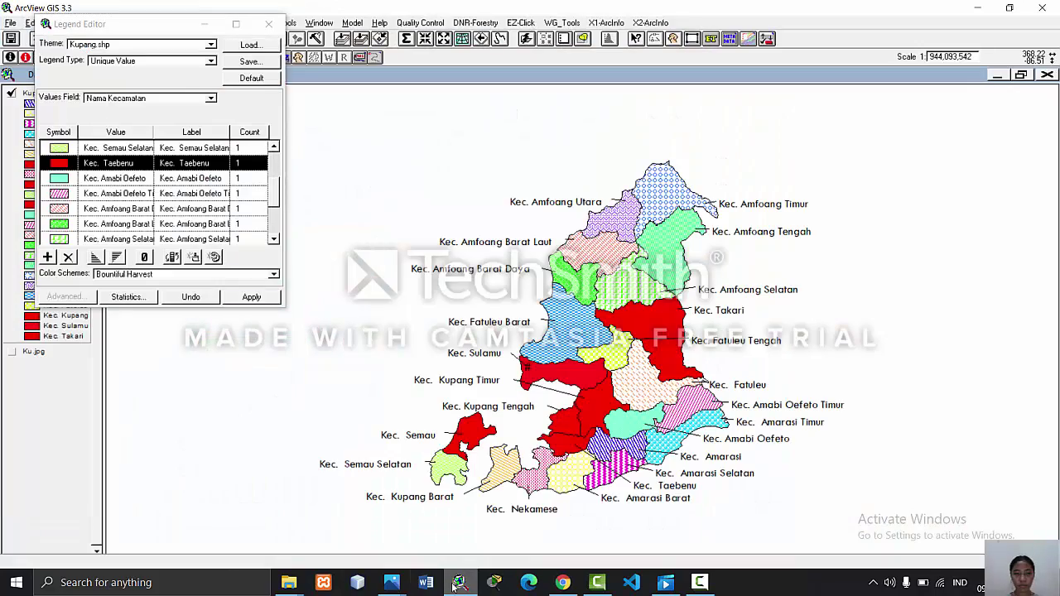
left_click(458, 582)
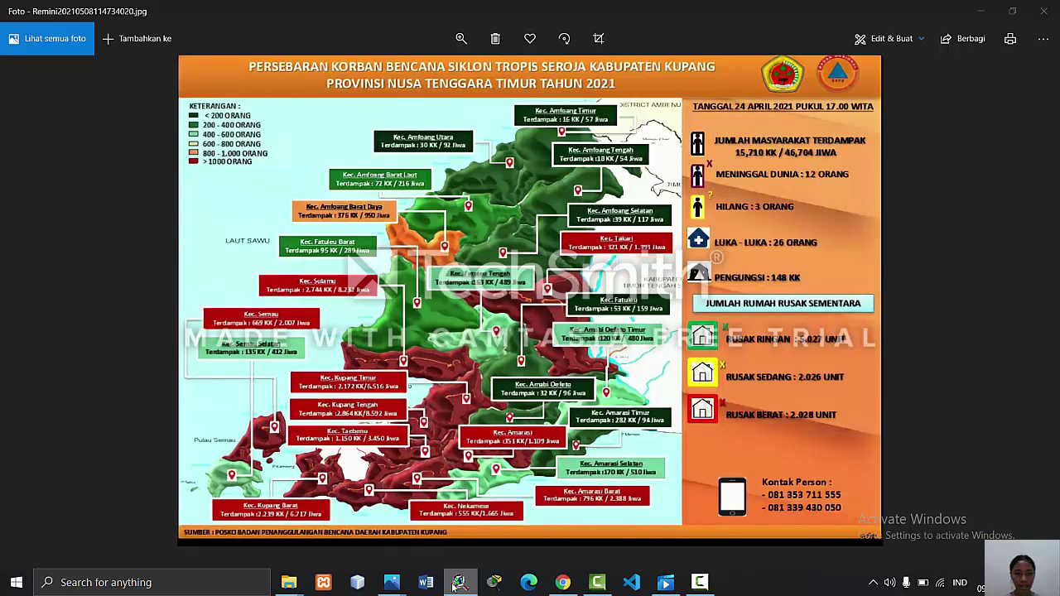
left_click(458, 582)
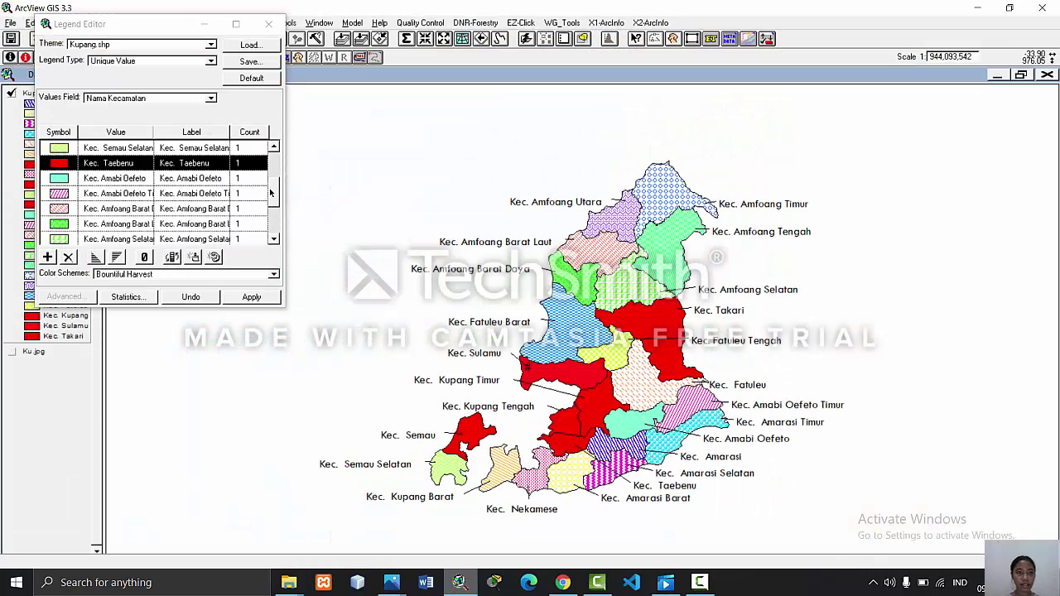
left_click_drag(270, 192, 274, 180)
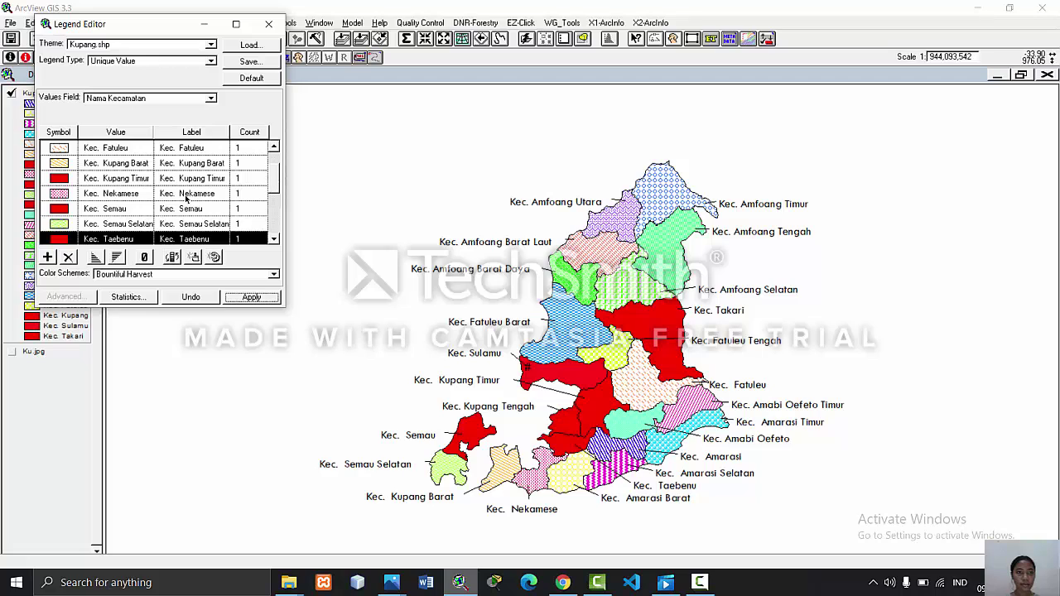
double_click(55, 163)
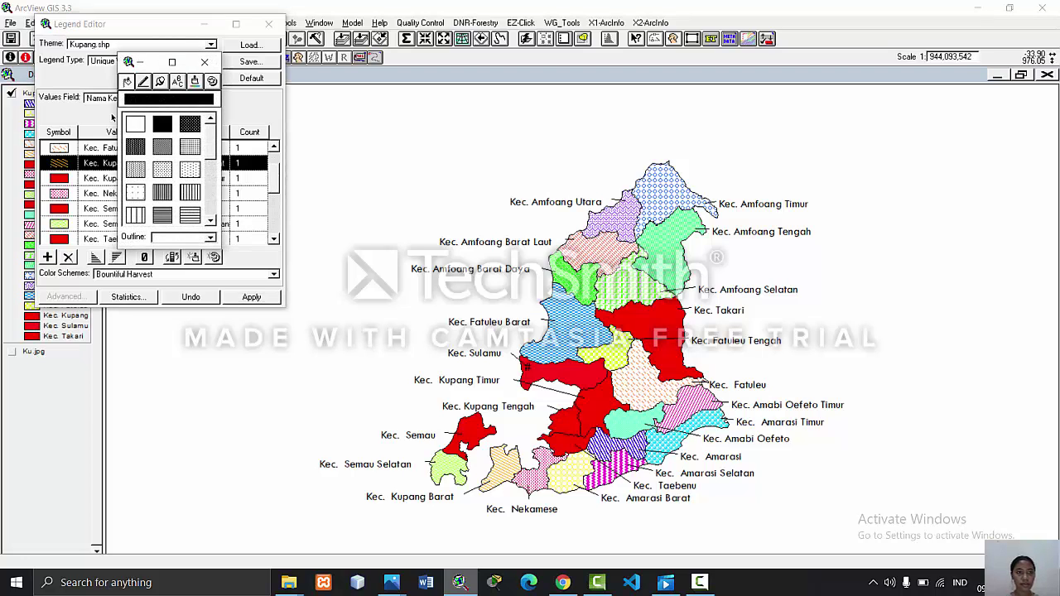
left_click(163, 124)
left_click(195, 81)
left_click(156, 150)
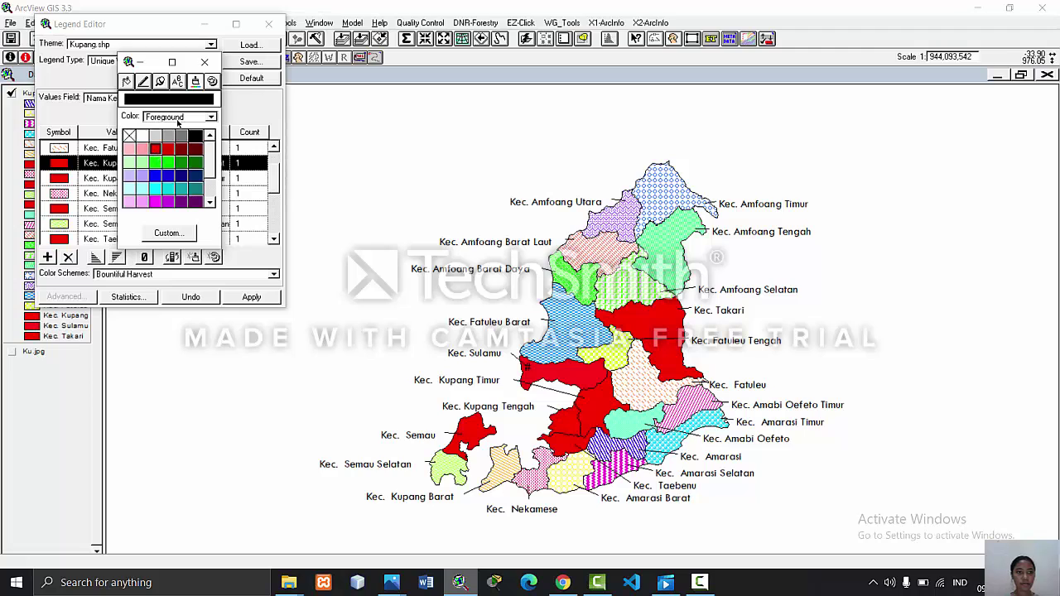
left_click(204, 62)
left_click(238, 296)
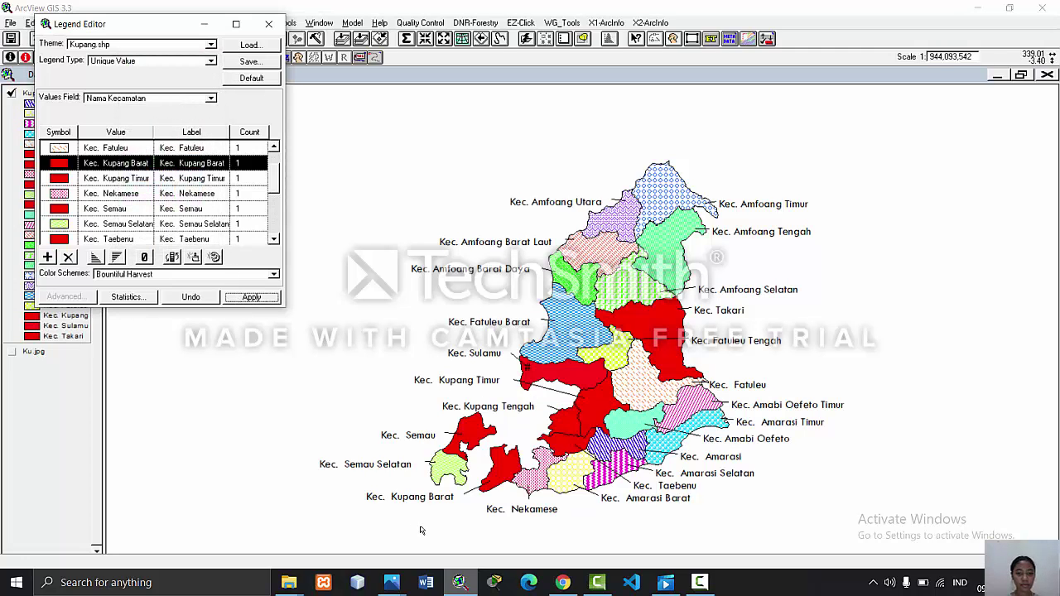
- Check the infographic in Photos again and apply a solid crimson fill to Kec. Nekamese in the ArcView legend
left_click(460, 582)
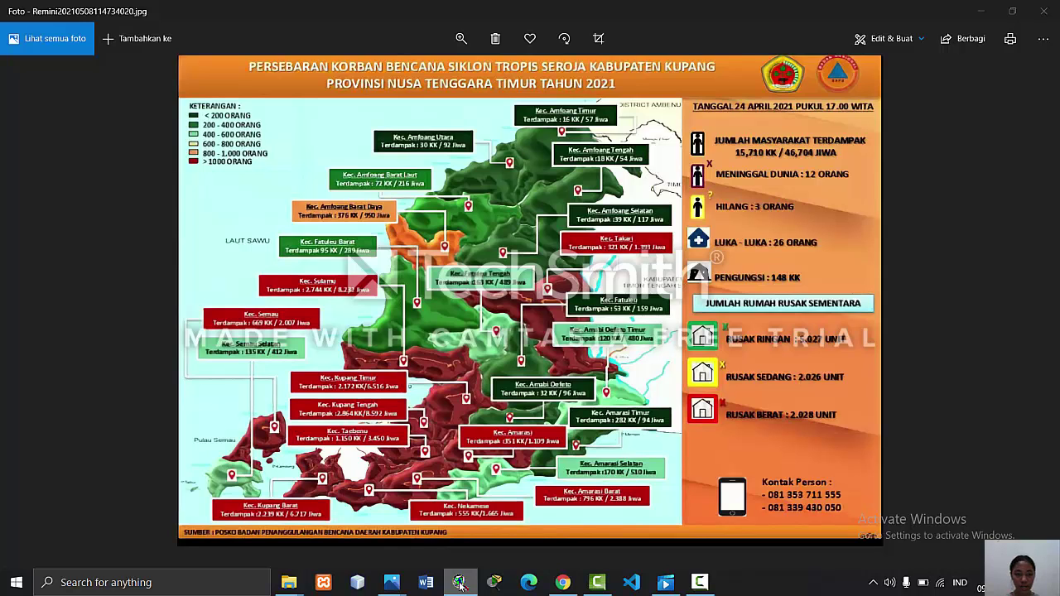
left_click(459, 583)
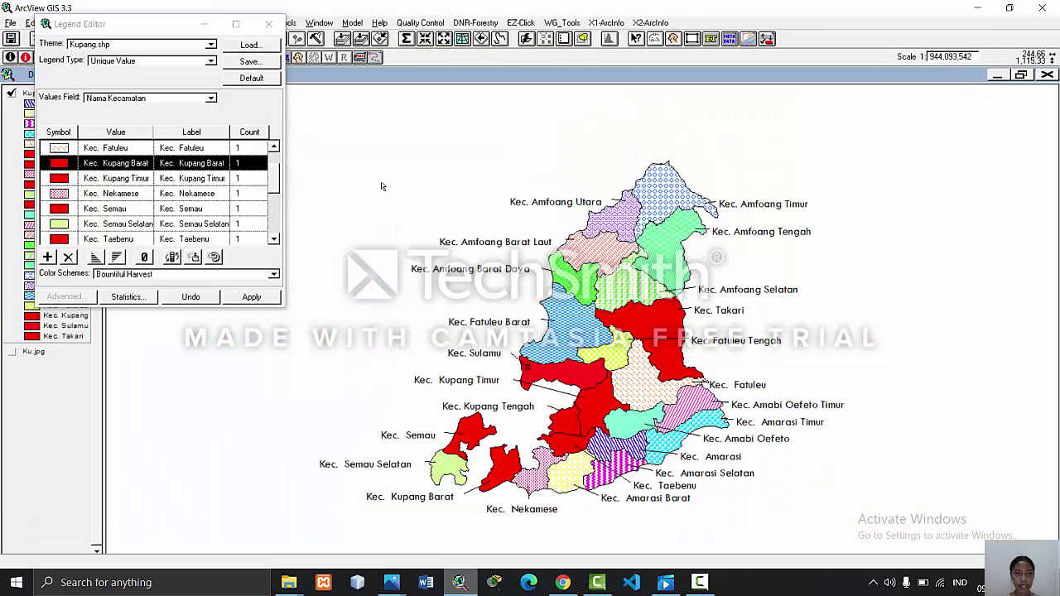
double_click(55, 197)
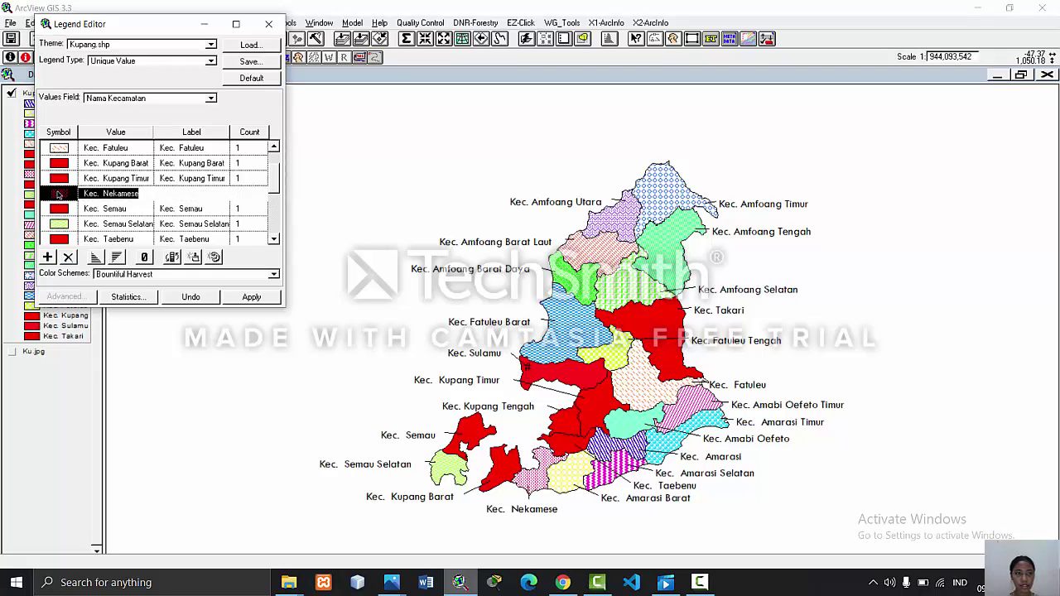
left_click(162, 125)
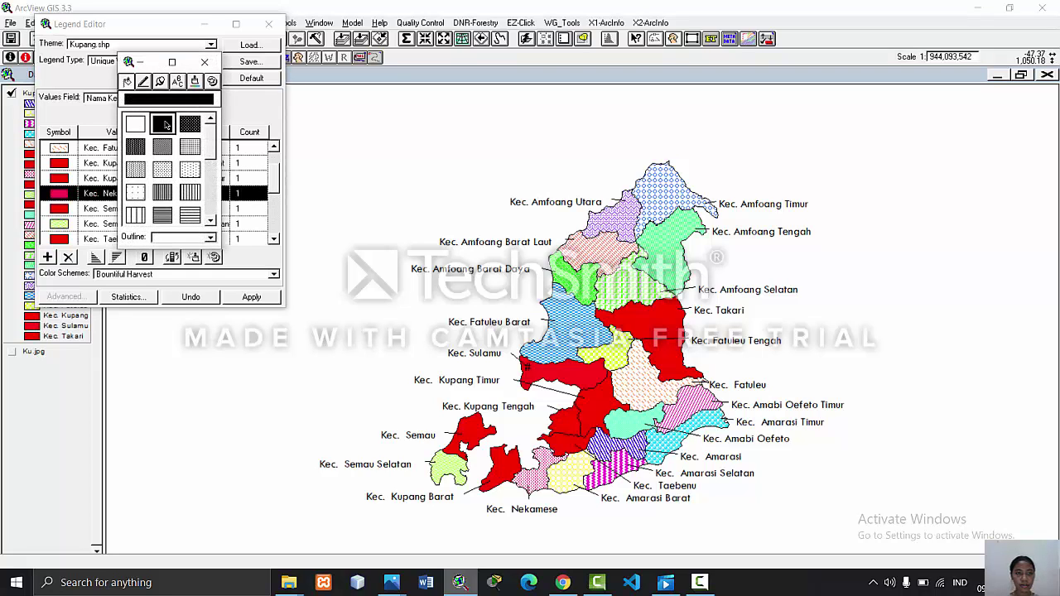
left_click(204, 61)
left_click(250, 297)
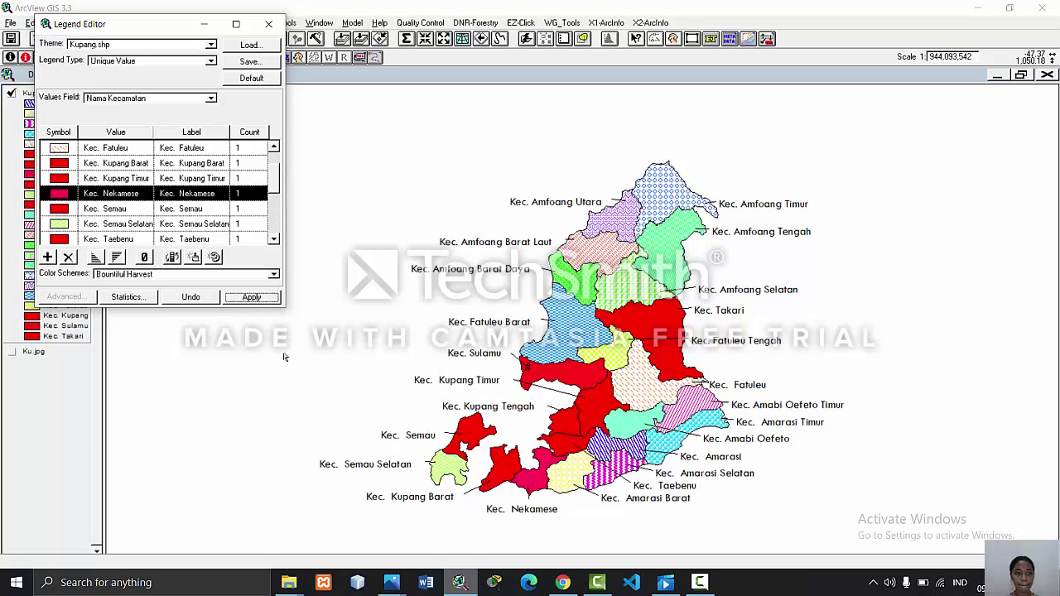
- Consult the infographic in Photos and apply a solid red fill to Kec. Amarasi Barat in the ArcView legend
left_click(460, 583)
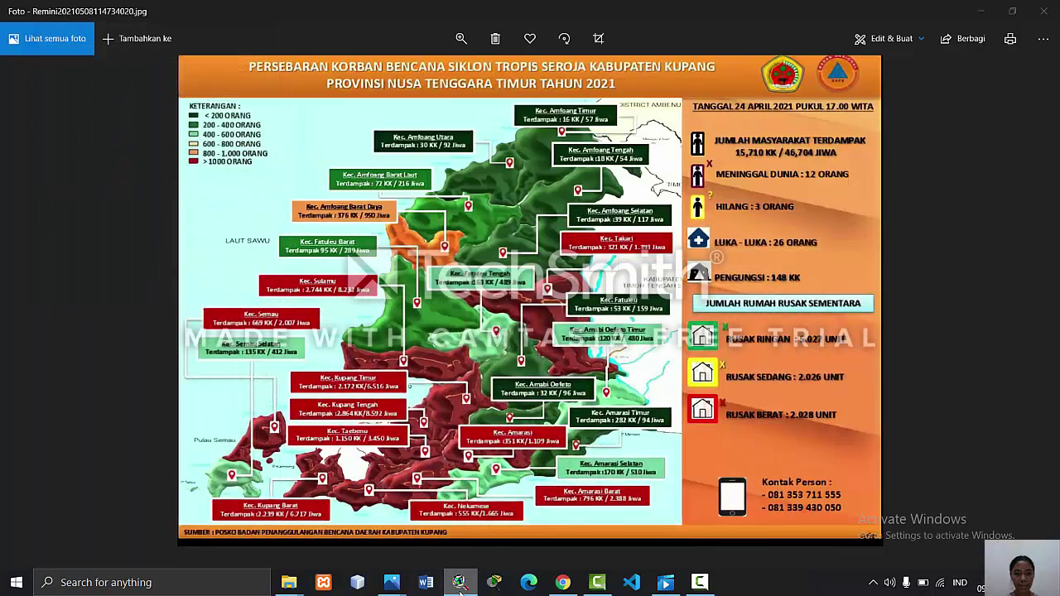
left_click(459, 583)
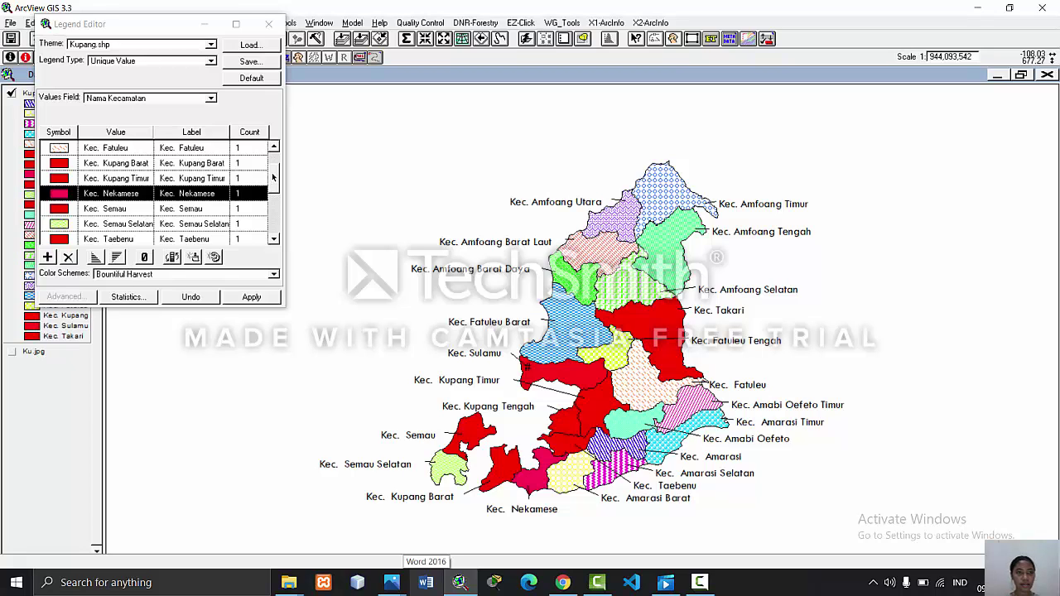
left_click_drag(273, 176, 271, 168)
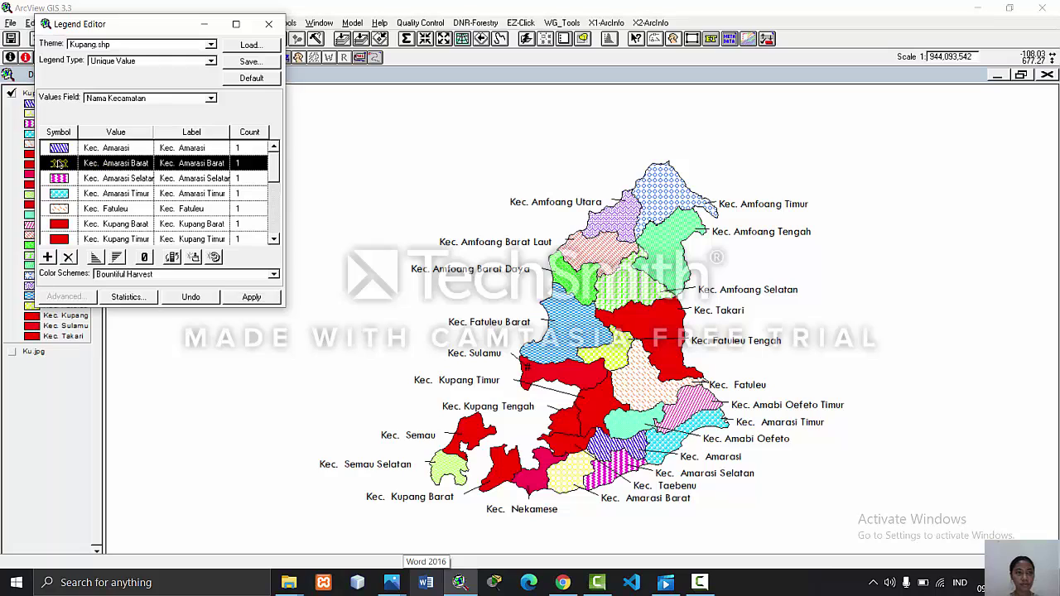
double_click(58, 163)
left_click(159, 125)
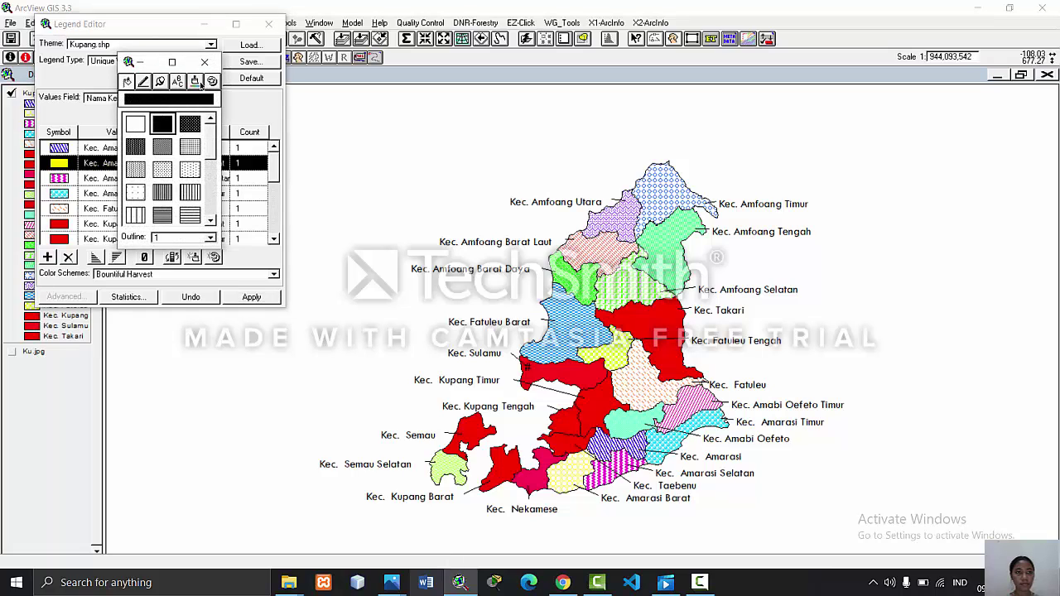
left_click(197, 81)
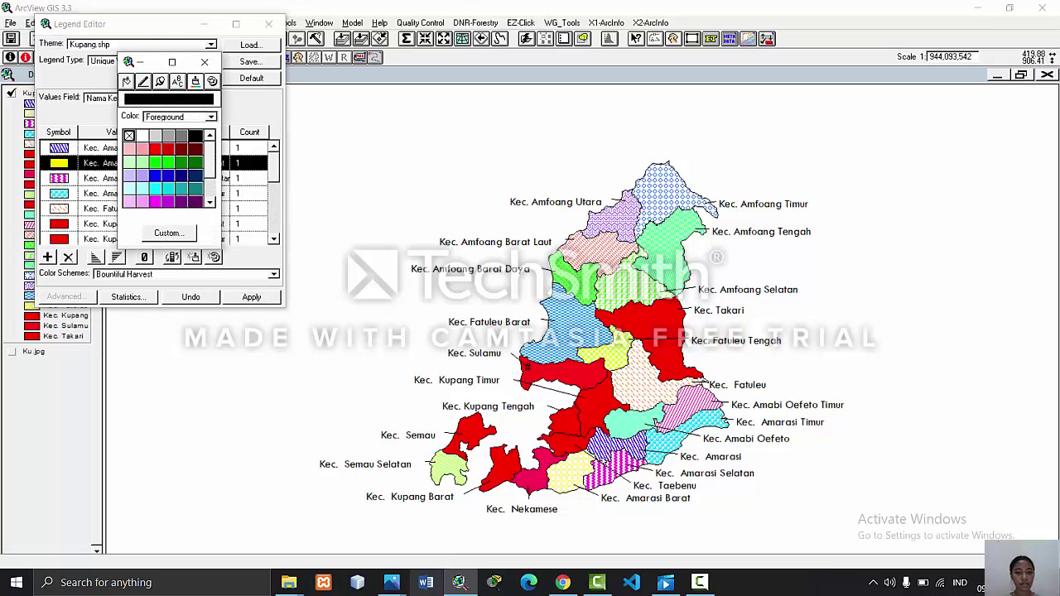
left_click(700, 584)
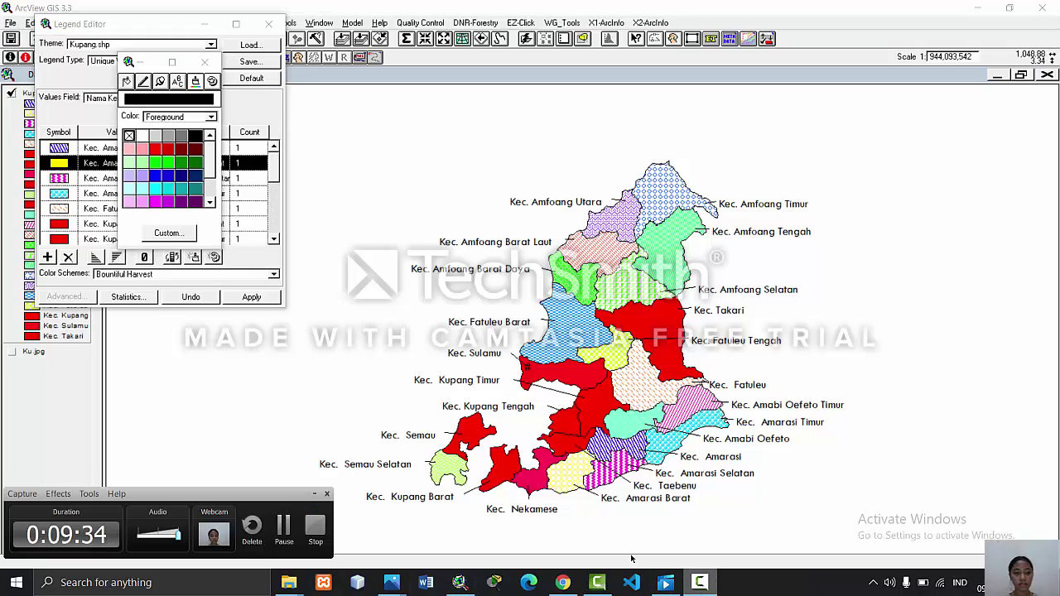
left_click(312, 495)
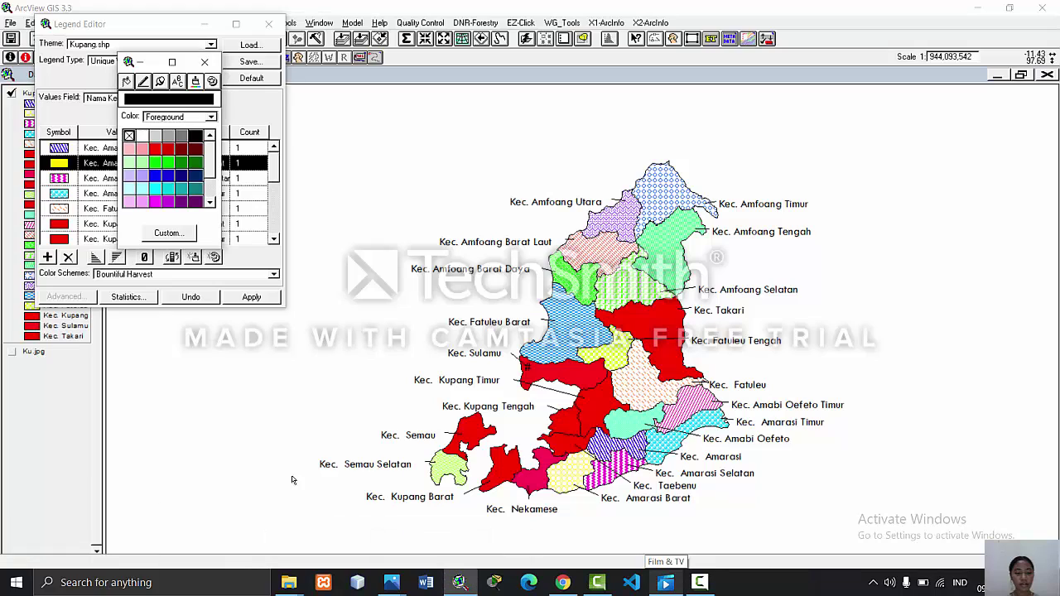
left_click(169, 150)
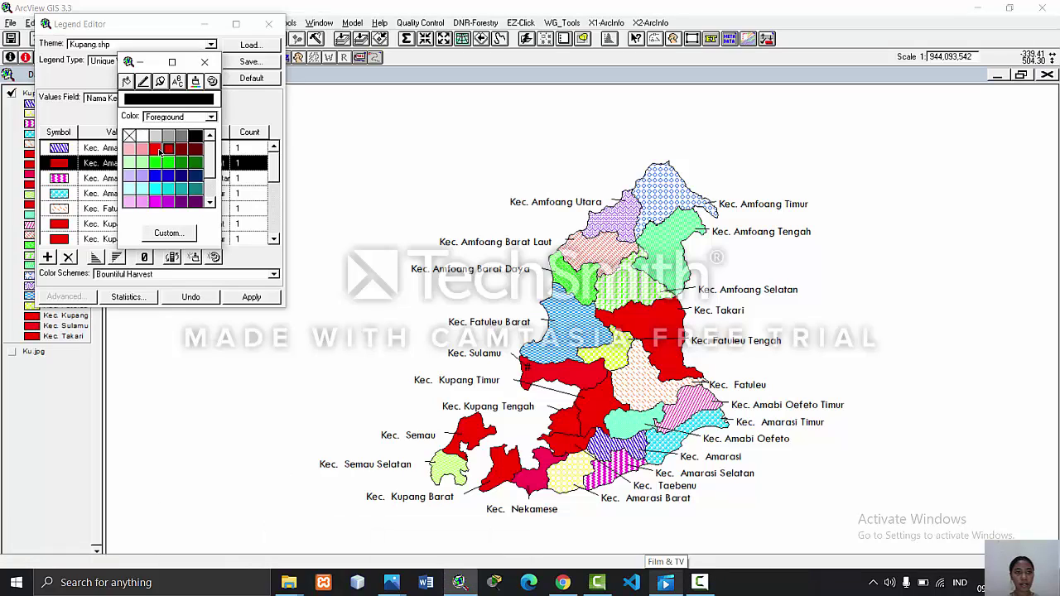
left_click(204, 62)
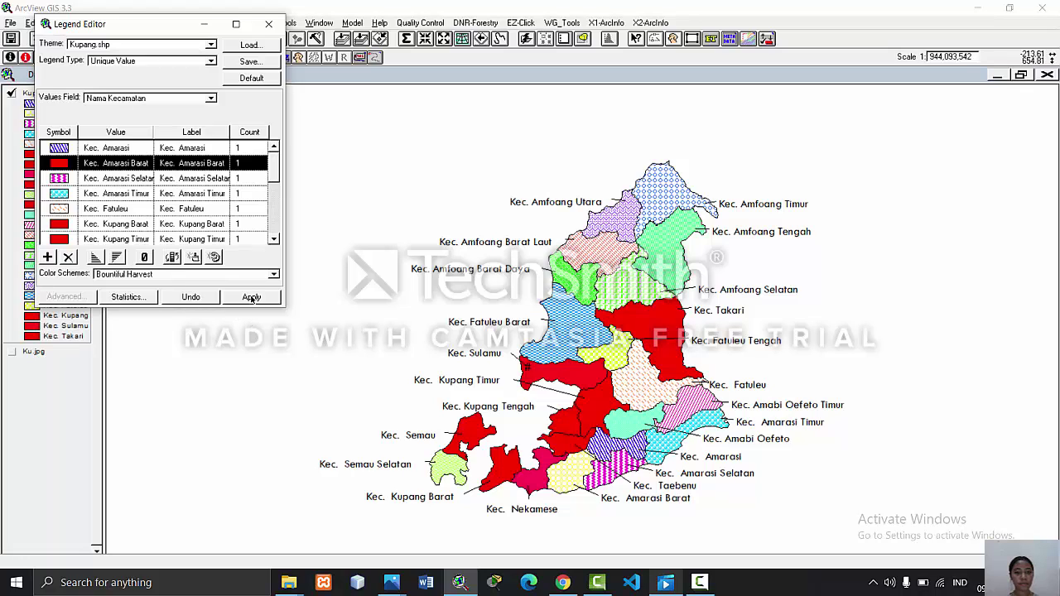
left_click(250, 297)
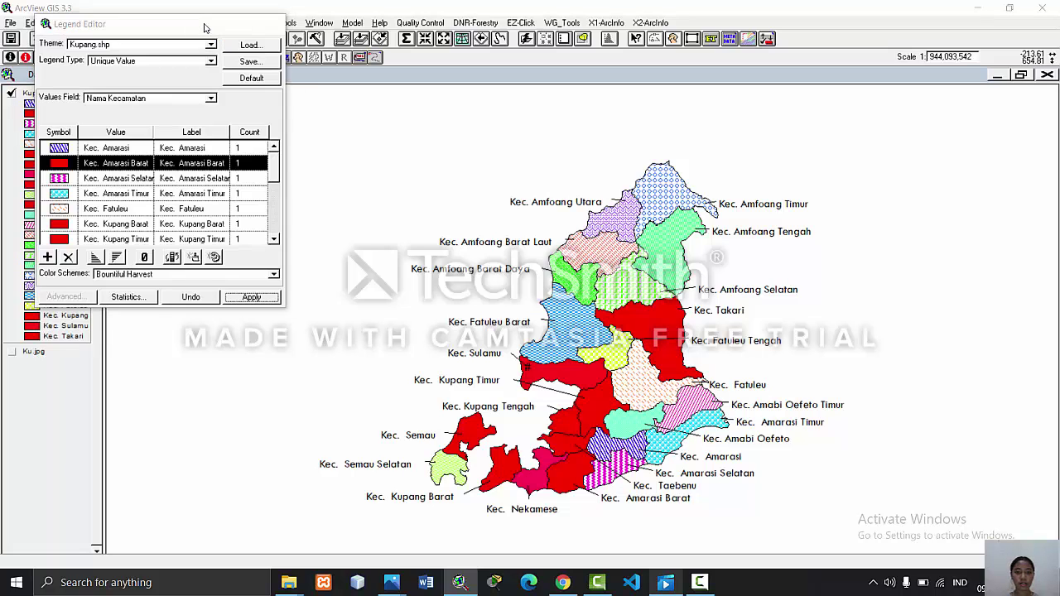
- Check the infographic in Photos and, back in ArcView, set a solid red fill for Kec. Amarasi in the legend
left_click(205, 25)
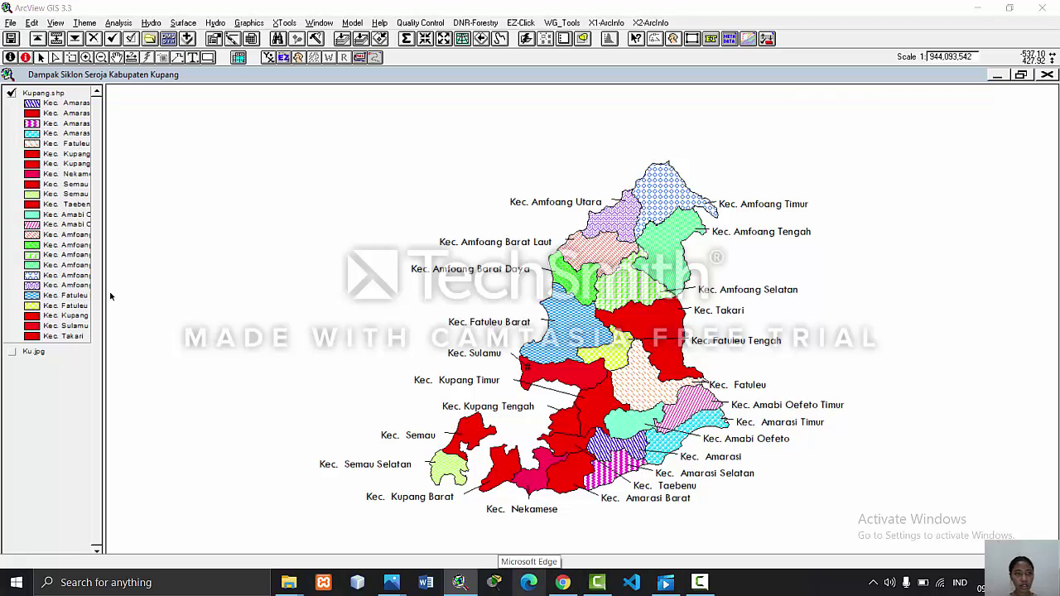
left_click(466, 588)
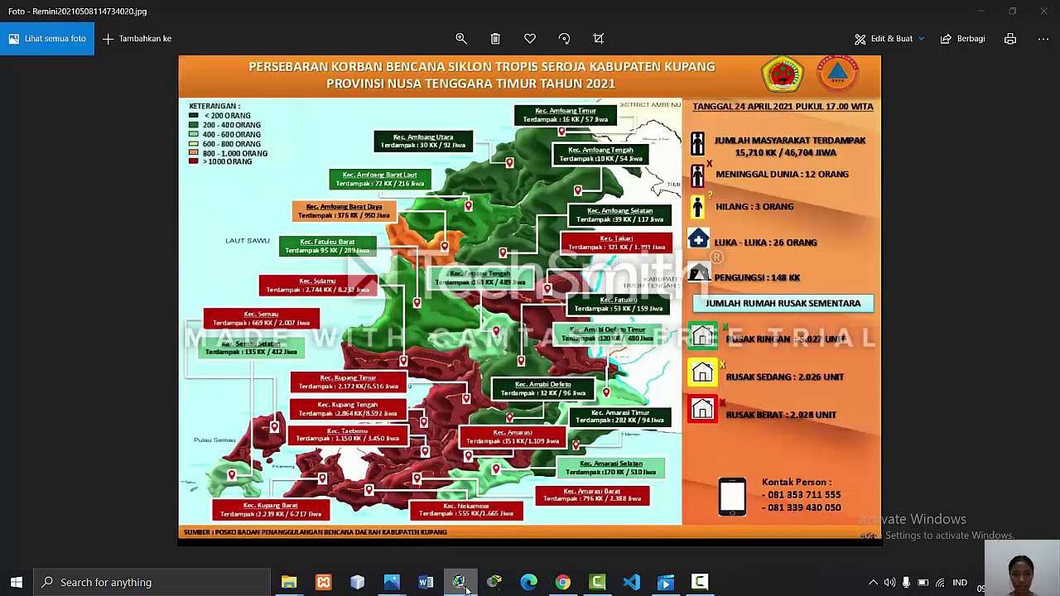
left_click(467, 589)
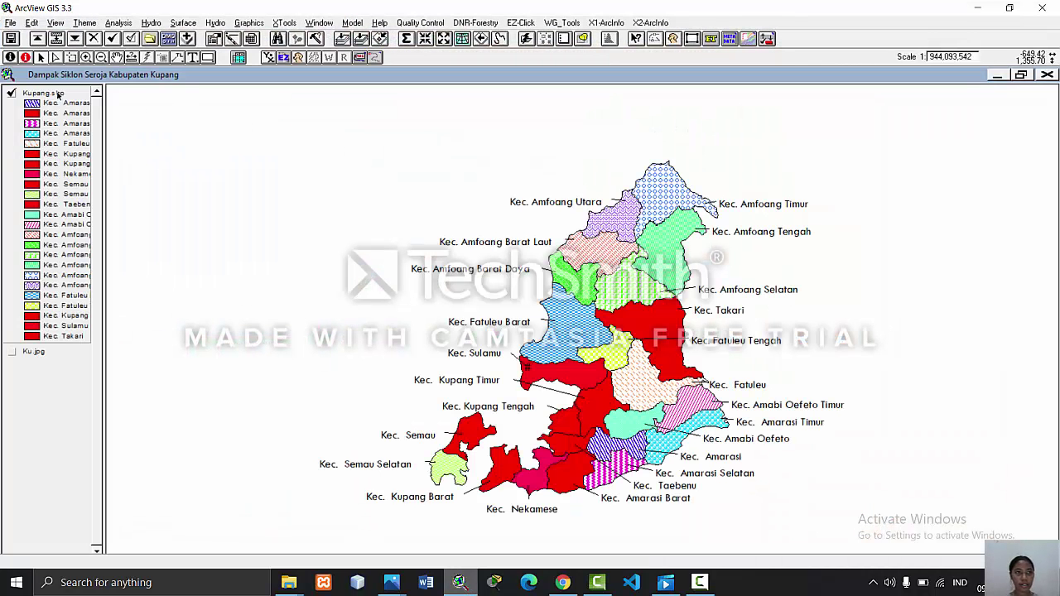
double_click(32, 113)
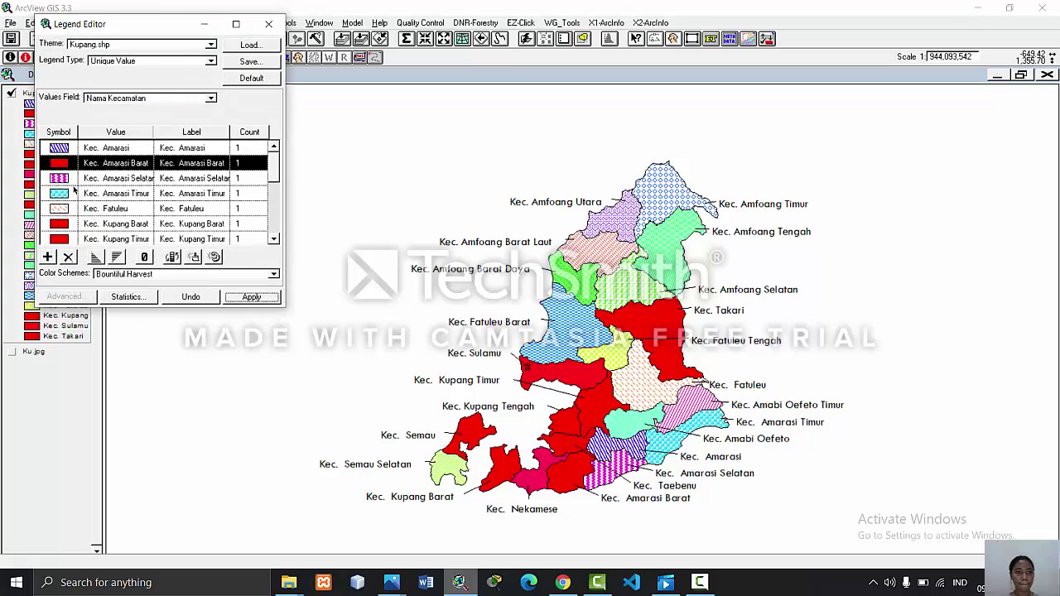
double_click(66, 152)
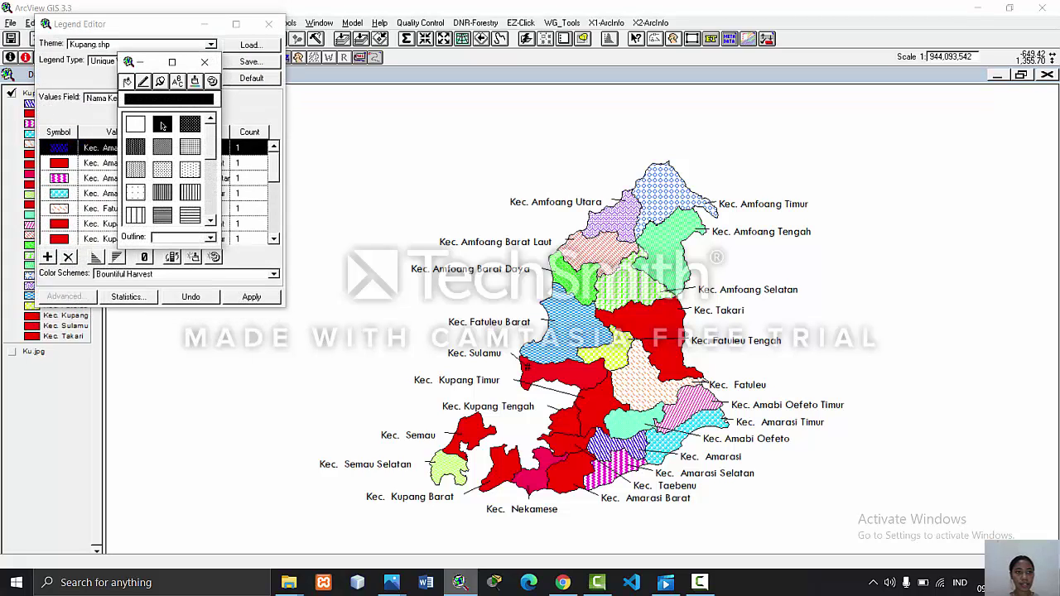
left_click(194, 80)
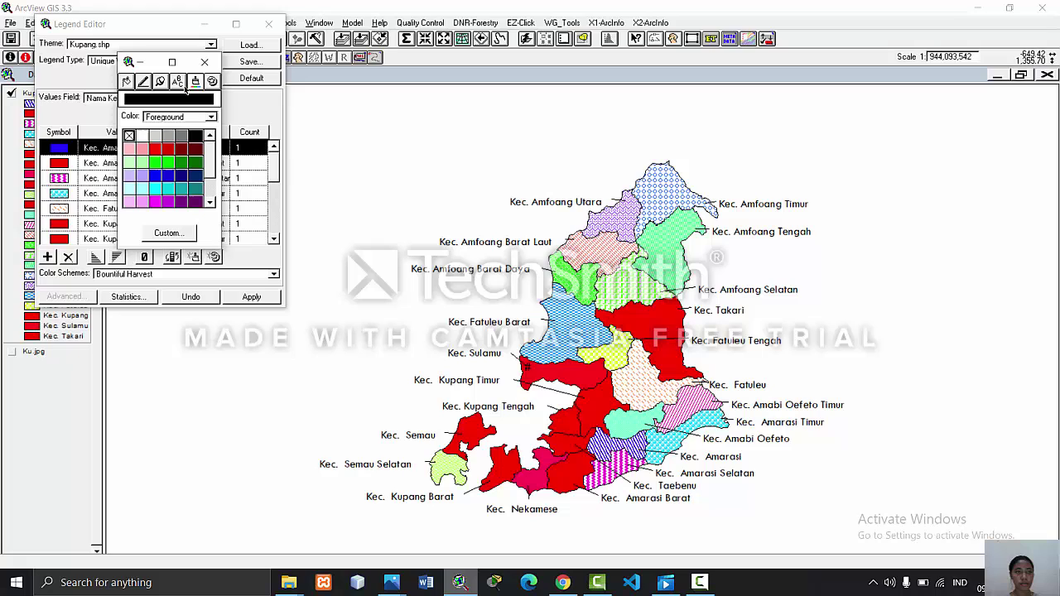
left_click(154, 148)
left_click(204, 64)
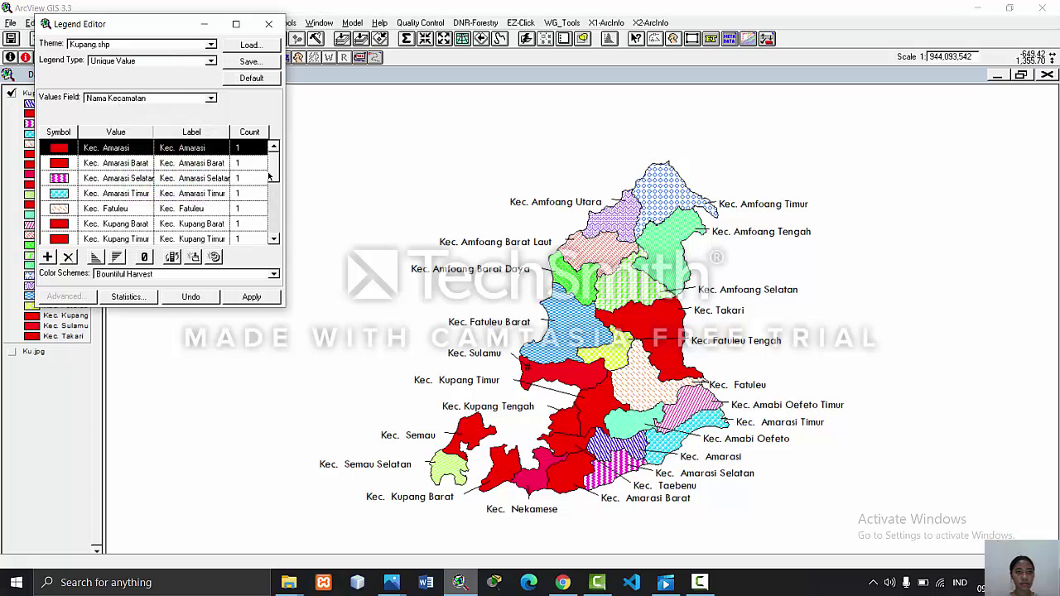
- Change the fill of Kec. Nekamese to solid red and apply the updated legend to the map
left_click_drag(277, 174, 277, 187)
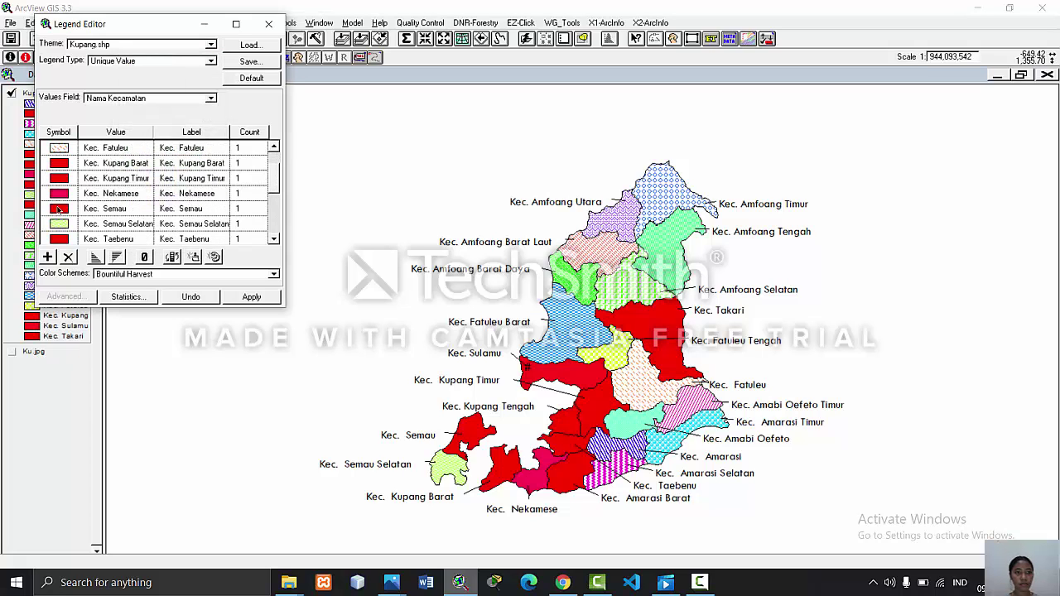
double_click(63, 196)
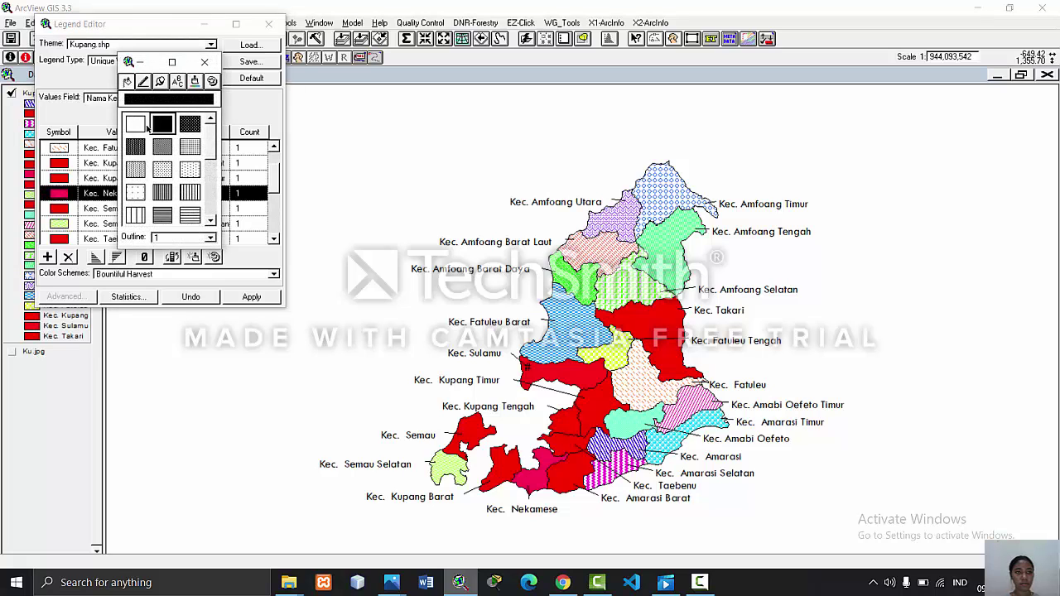
left_click(194, 81)
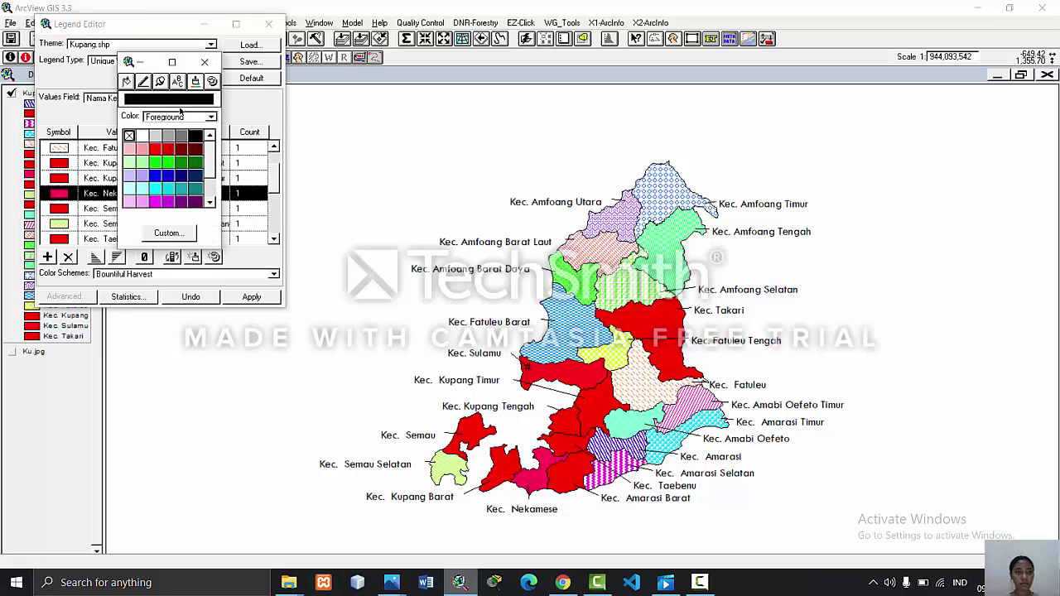
left_click(156, 149)
left_click(205, 63)
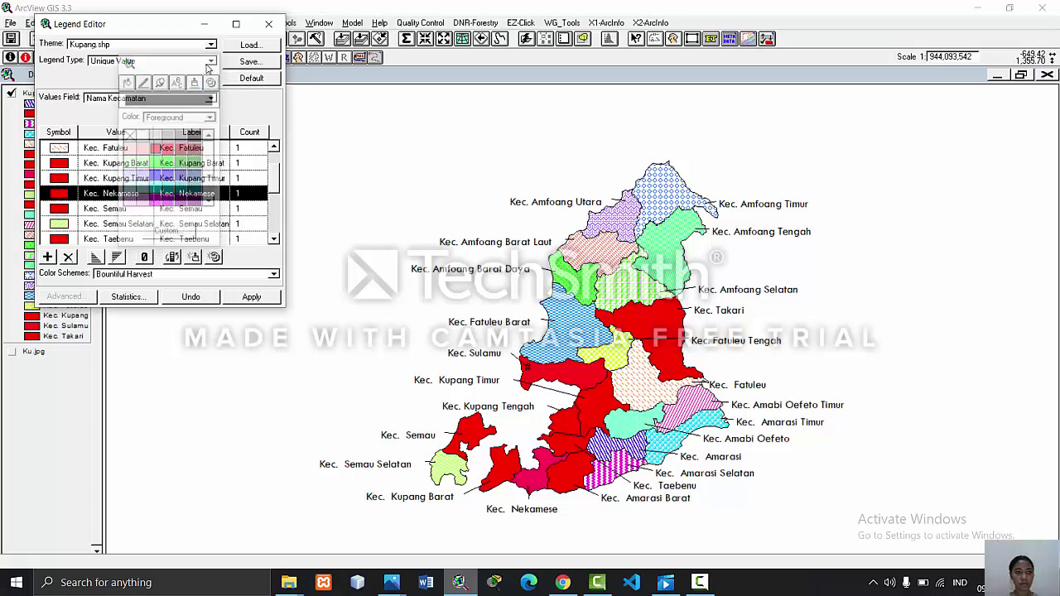
left_click(232, 297)
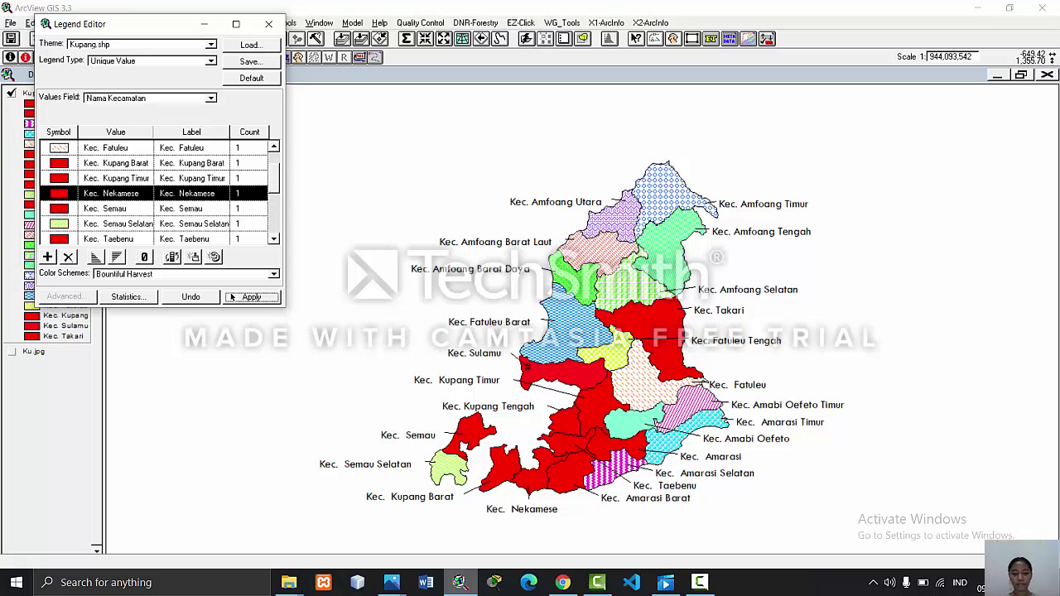
- Switch to the Select tool in the view, then compare the recoloured map with the victim infographic in Photos and return to ArcView
left_click(329, 537)
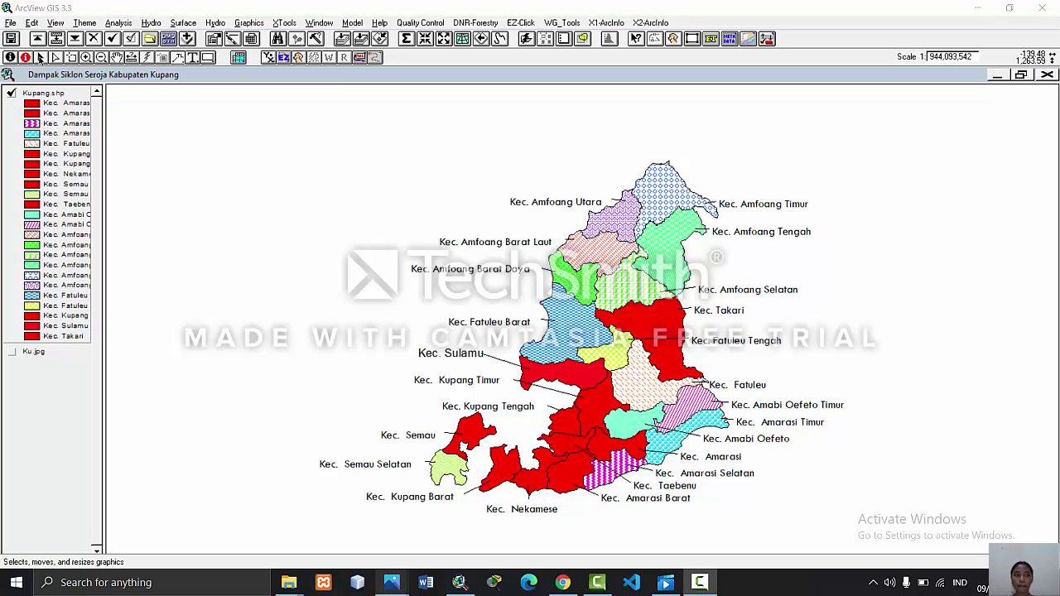
left_click(40, 57)
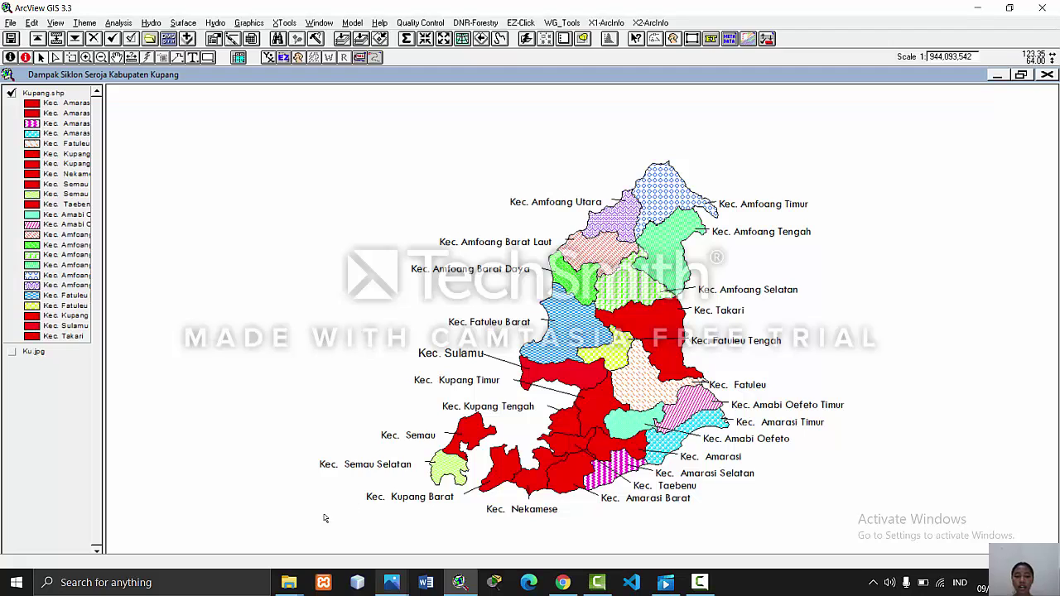
left_click(391, 581)
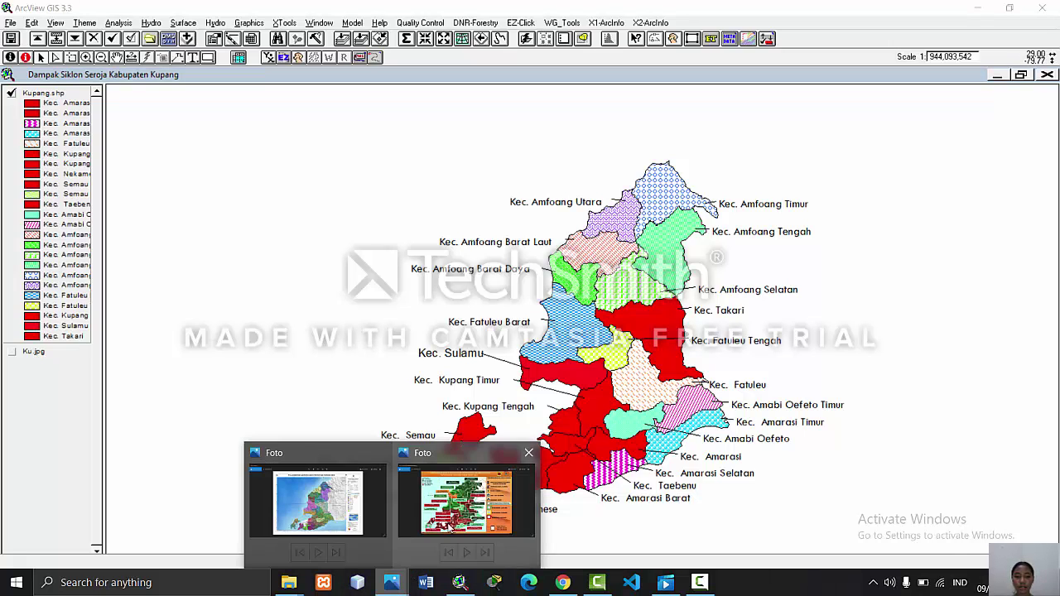
left_click(451, 528)
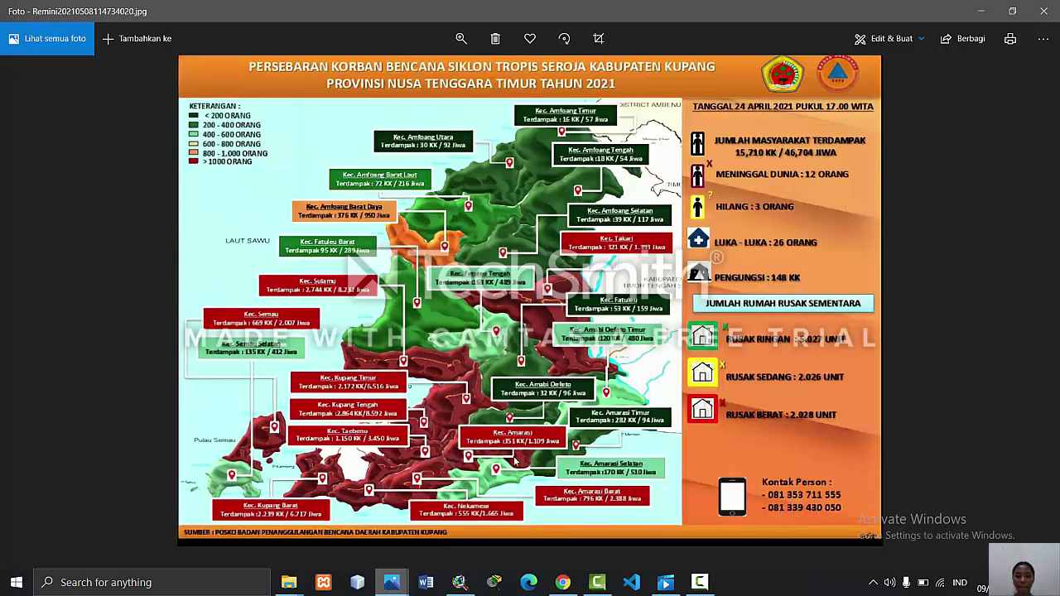
left_click(463, 583)
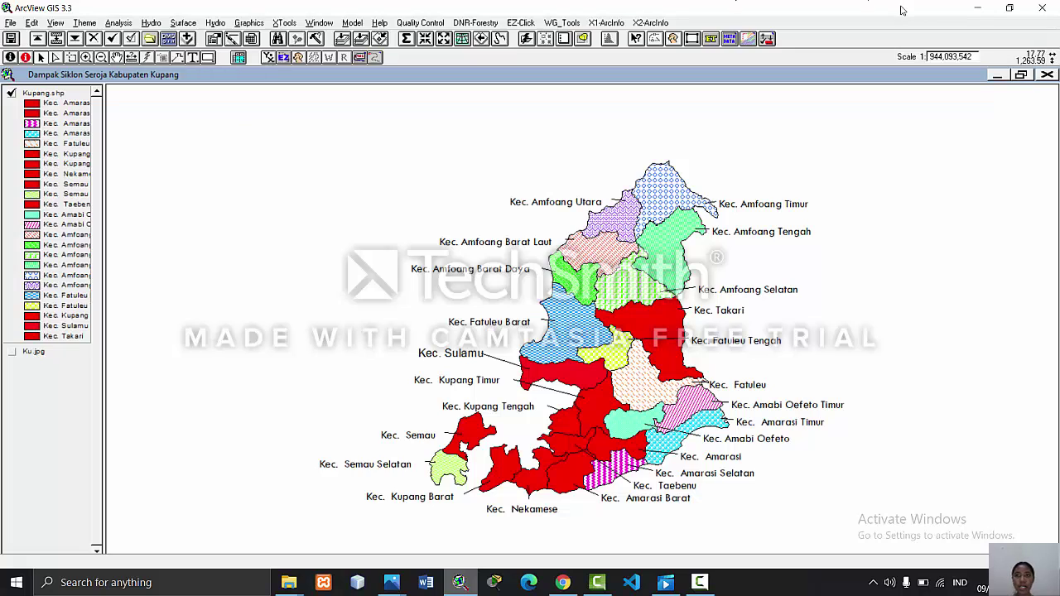
- Restore the view window and open Layout1 from the kab kupang.apr project
left_click(1021, 74)
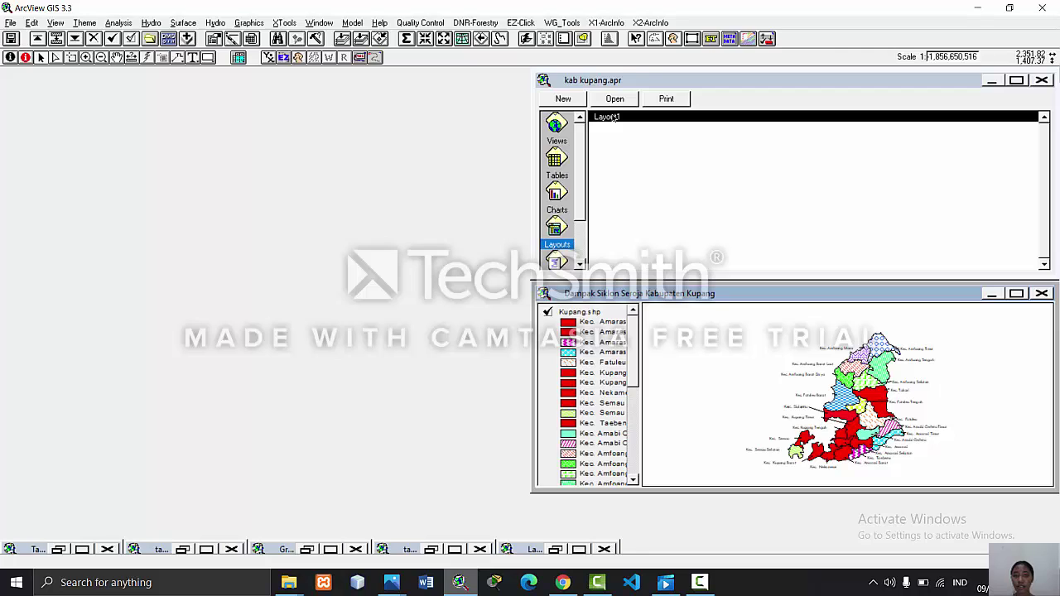
left_click(1016, 80)
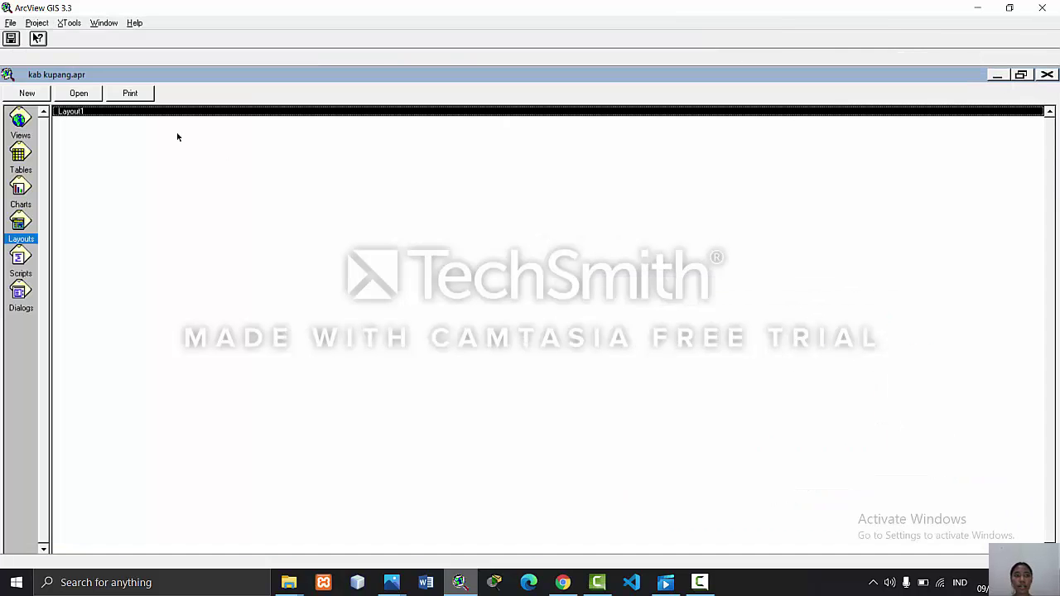
double_click(117, 113)
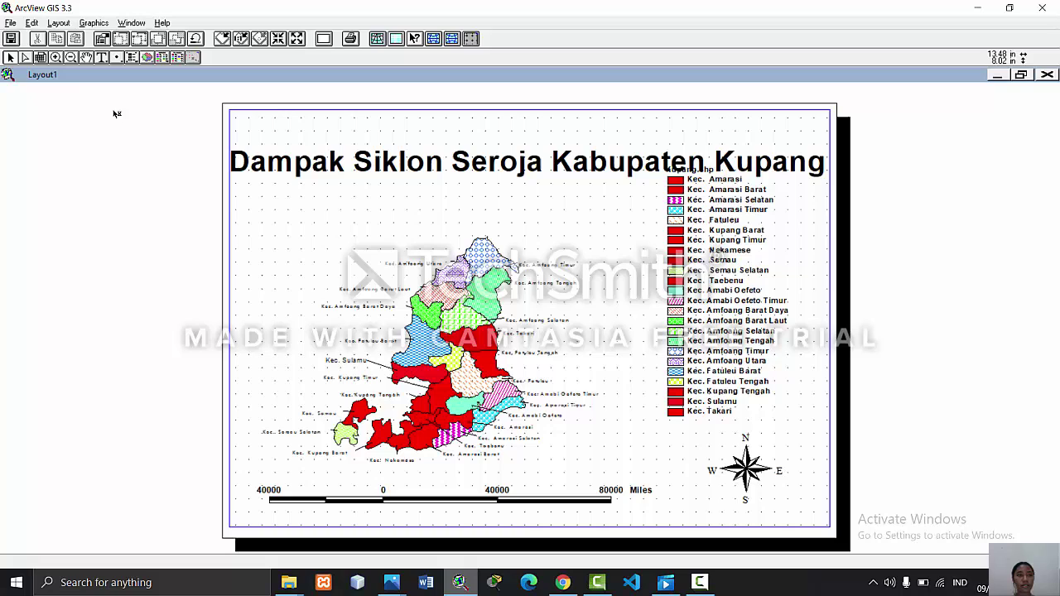
left_click(58, 22)
left_click(60, 36)
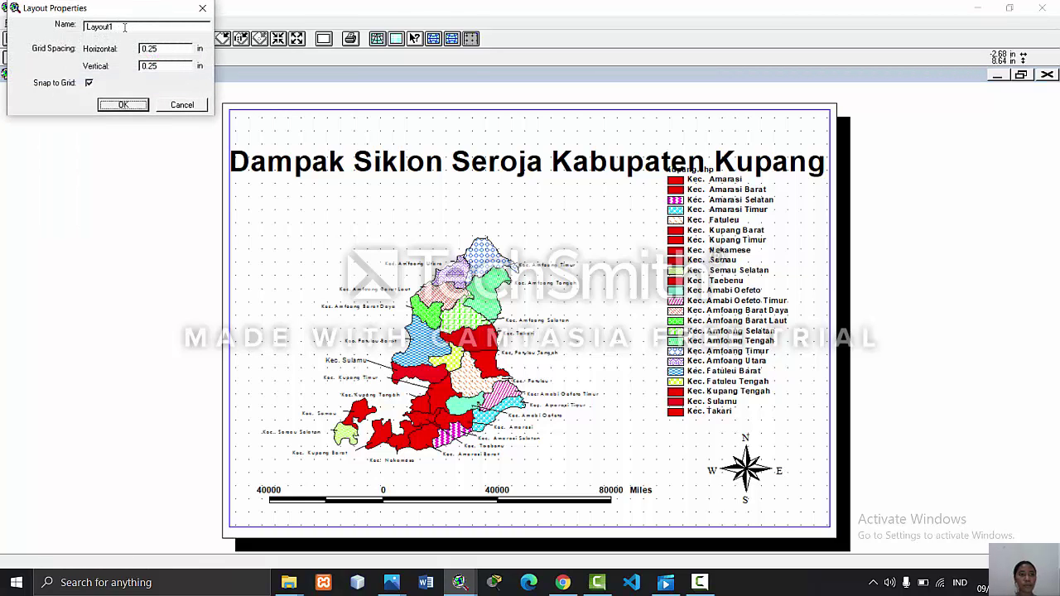
left_click_drag(124, 27, 74, 24)
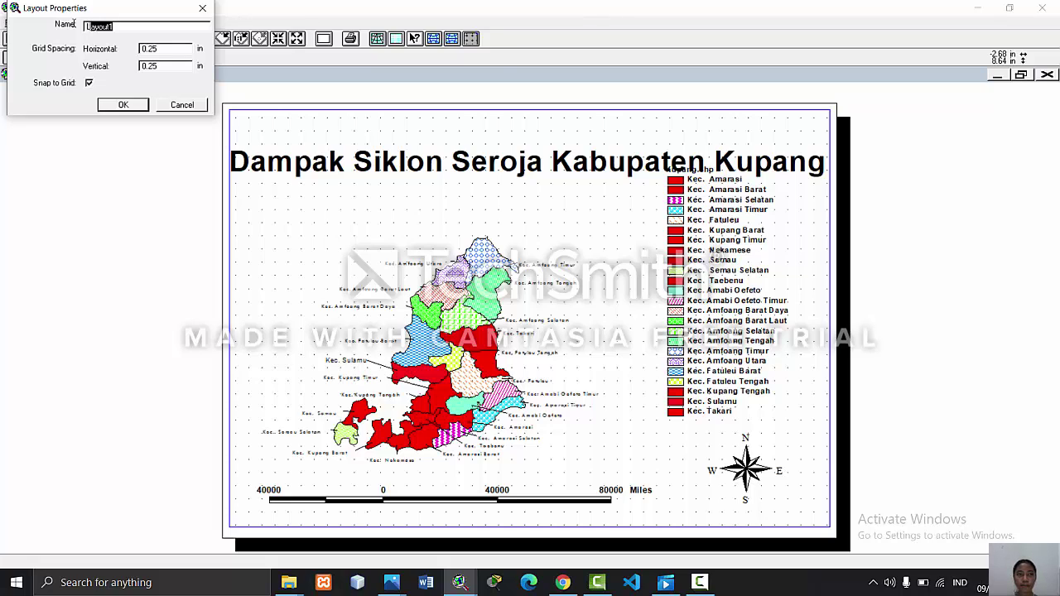
type("L")
key("BackSpace")
key("BackSpace")
key("BackSpace")
key("BackSpace")
key("BackSpace")
left_click(202, 108)
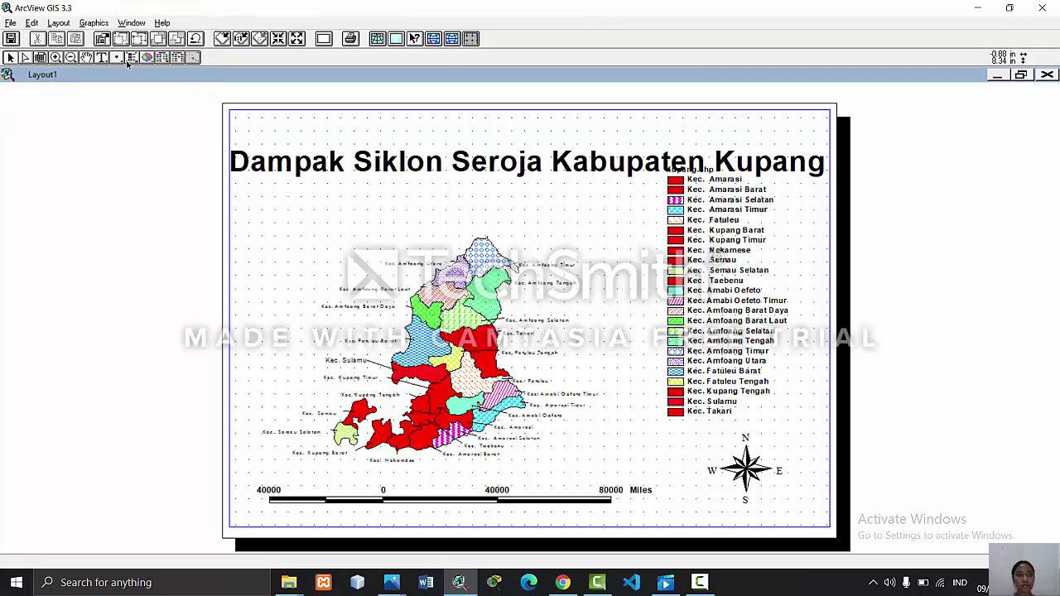
- Rename the layout as "Layout akhir" in its properties
left_click(54, 23)
left_click(65, 39)
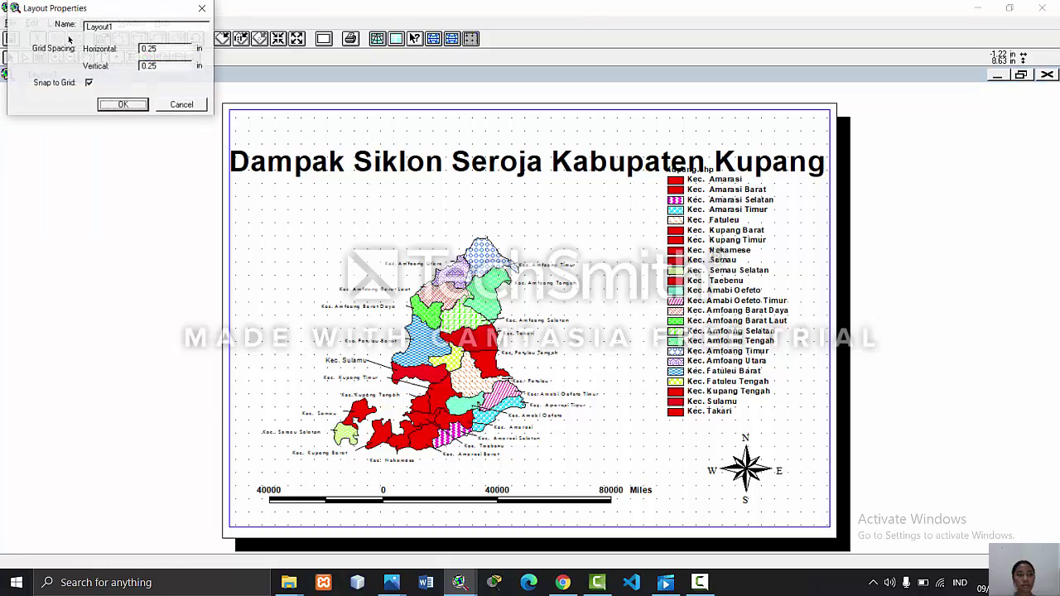
left_click(115, 26)
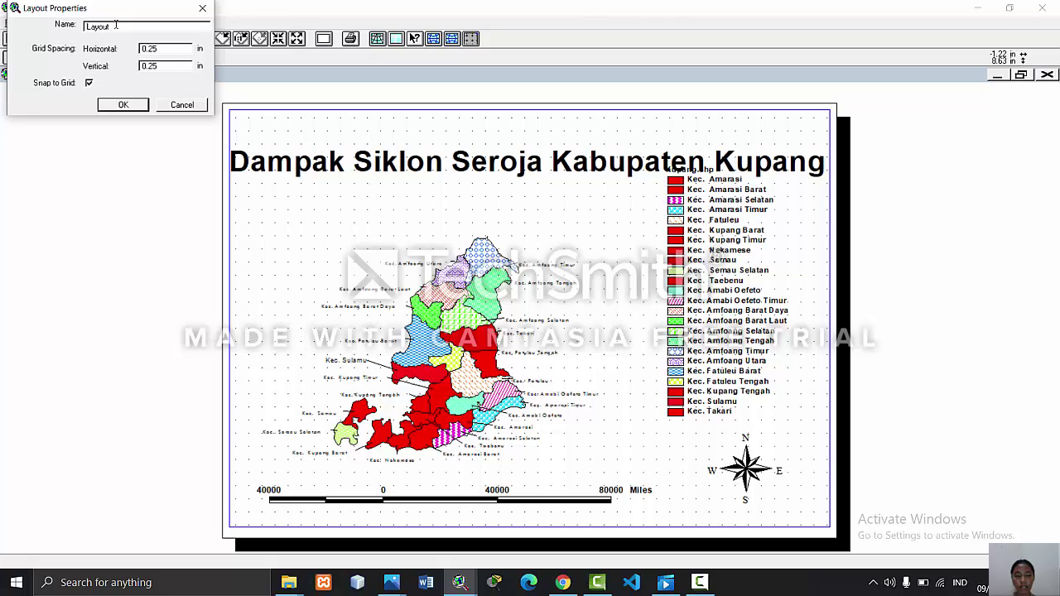
type("khir")
left_click(123, 106)
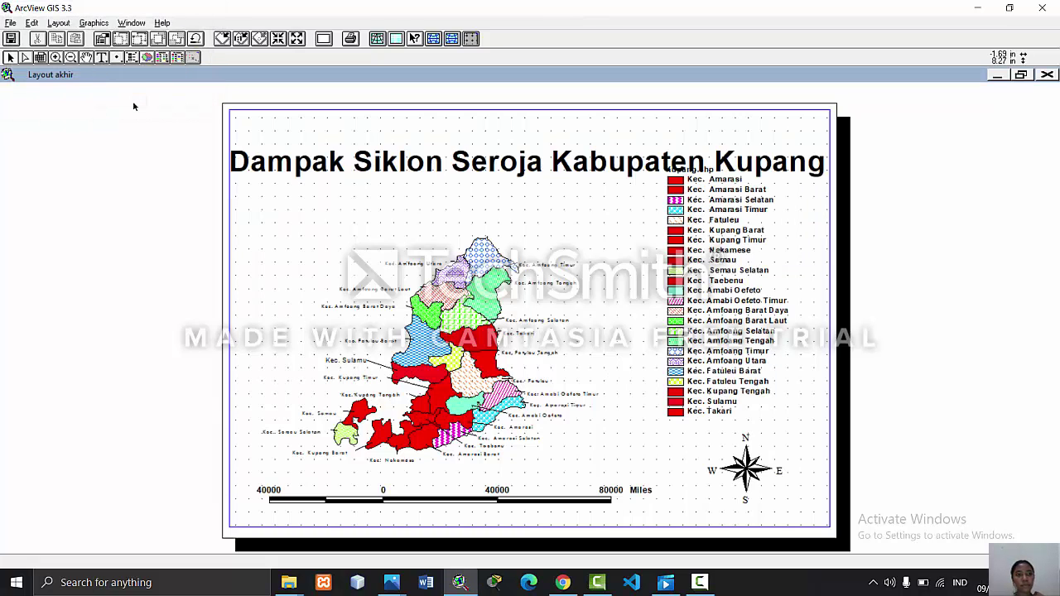
left_click(58, 23)
left_click(74, 36)
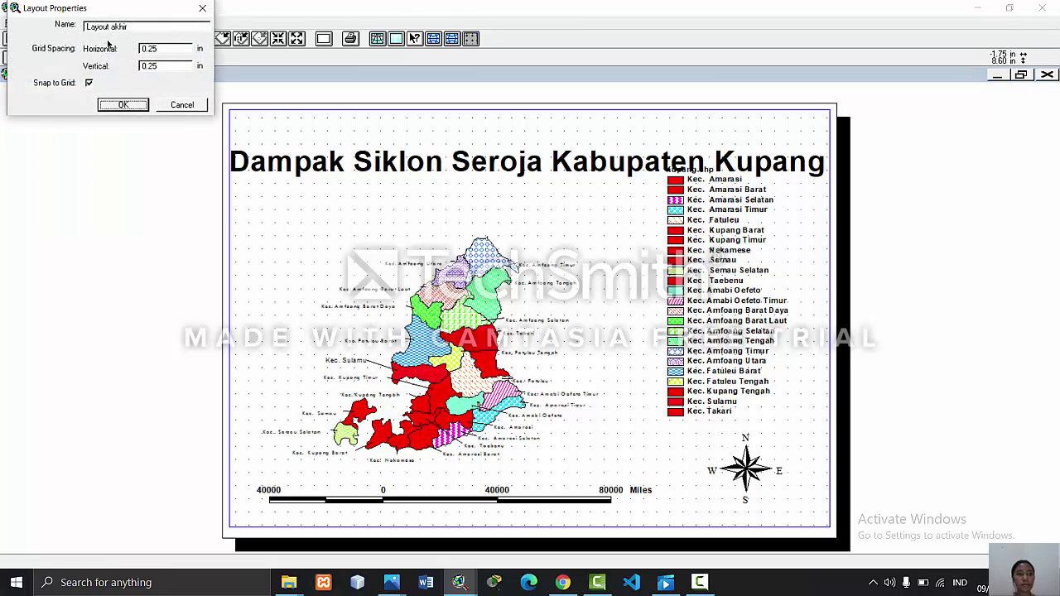
left_click(184, 104)
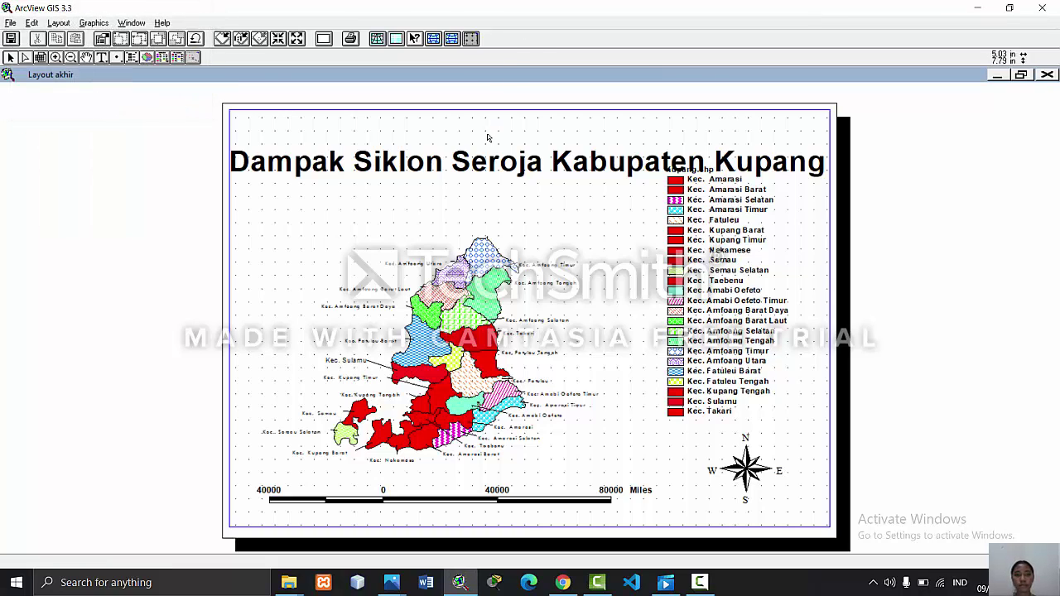
- Shrink the layout title to about 6.8 by 0.4 in and move it inward to an origin of about (1.1, 7.4) in
left_click(489, 161)
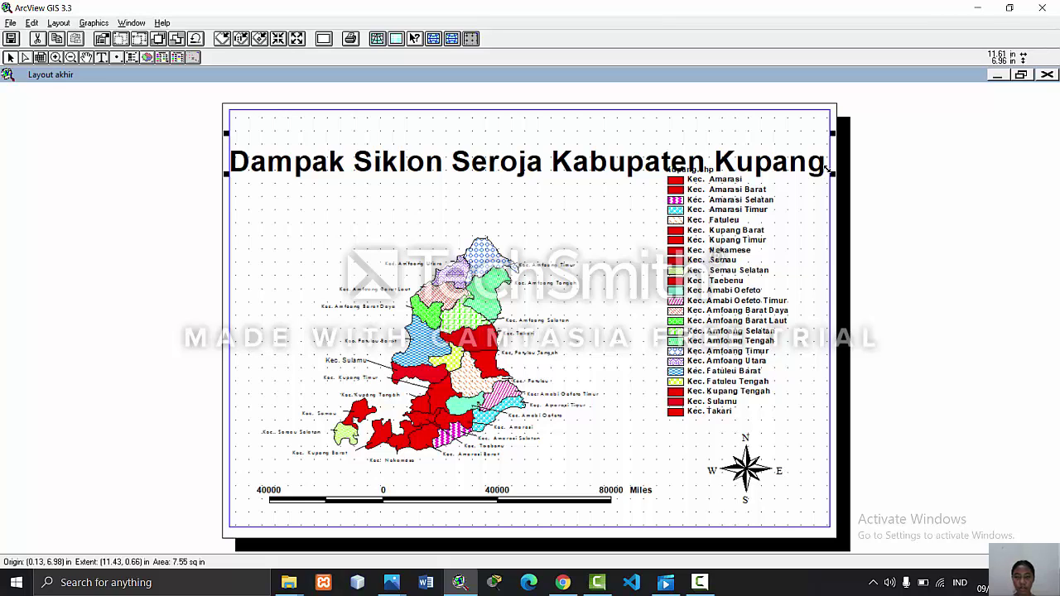
left_click_drag(831, 170, 782, 152)
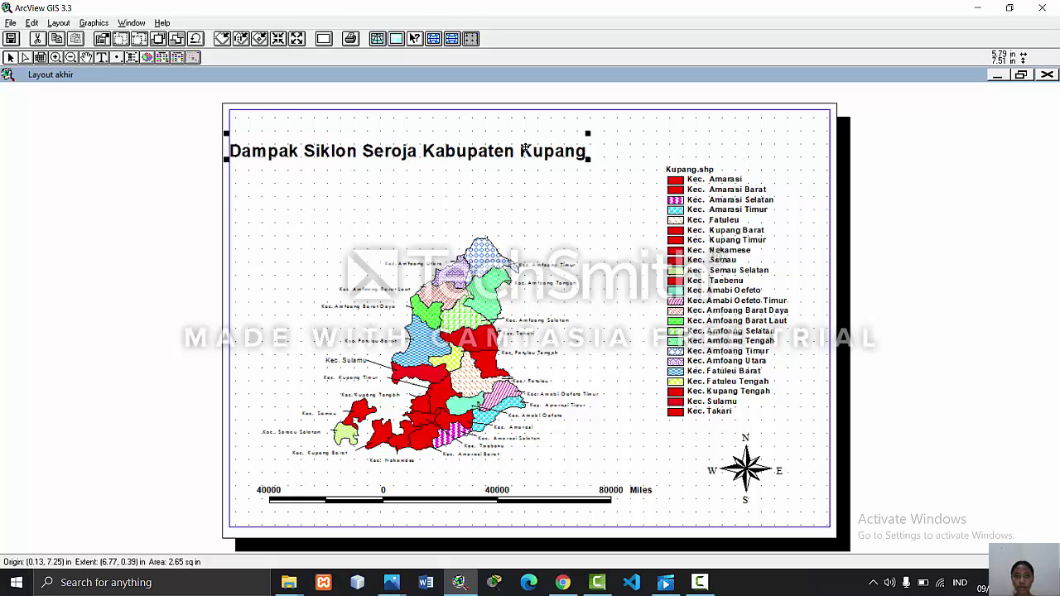
left_click_drag(526, 148, 578, 146)
- Open the layout title's text properties, check the wording of the infographic's heading in Photos, and return to the ArcView text properties
double_click(554, 152)
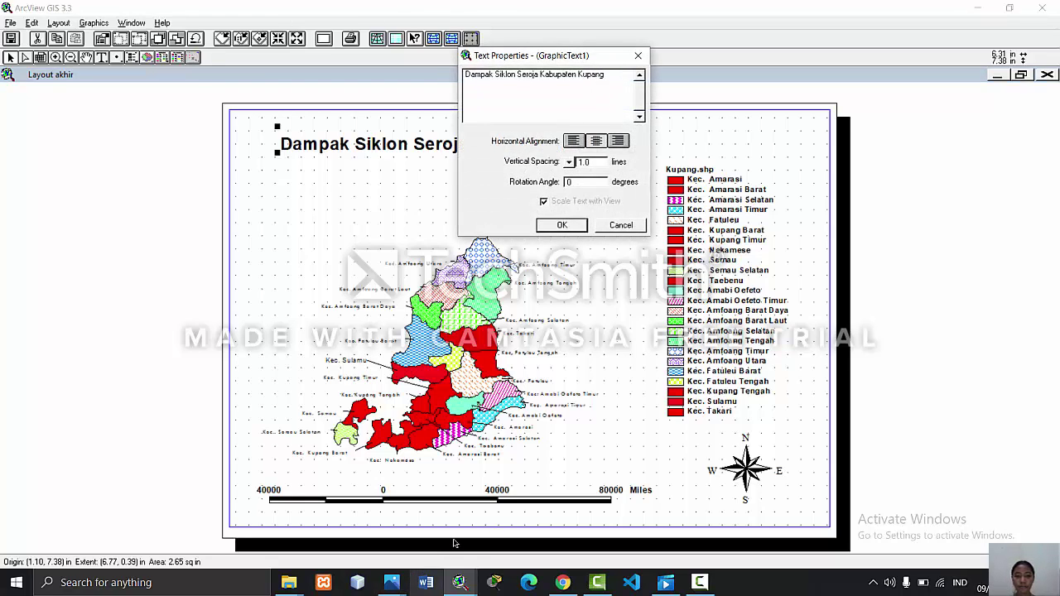
left_click(462, 582)
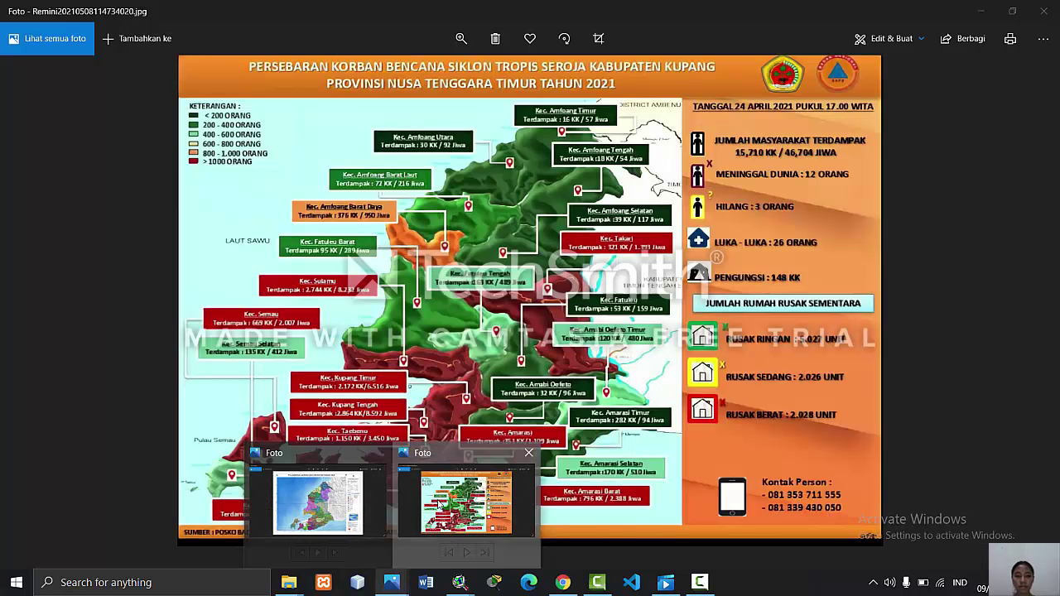
left_click(439, 501)
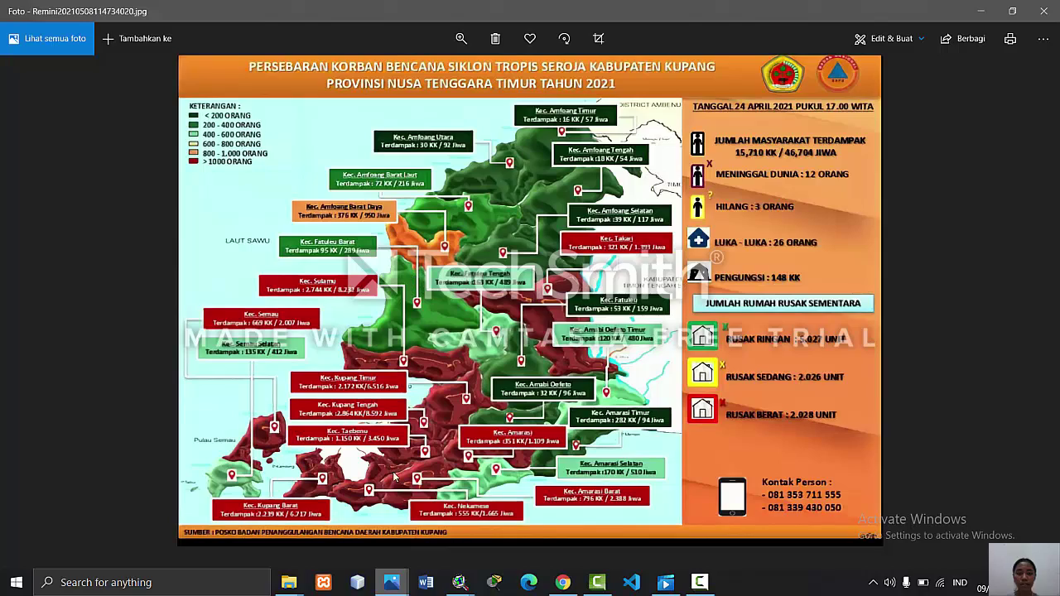
mouse_move(391, 582)
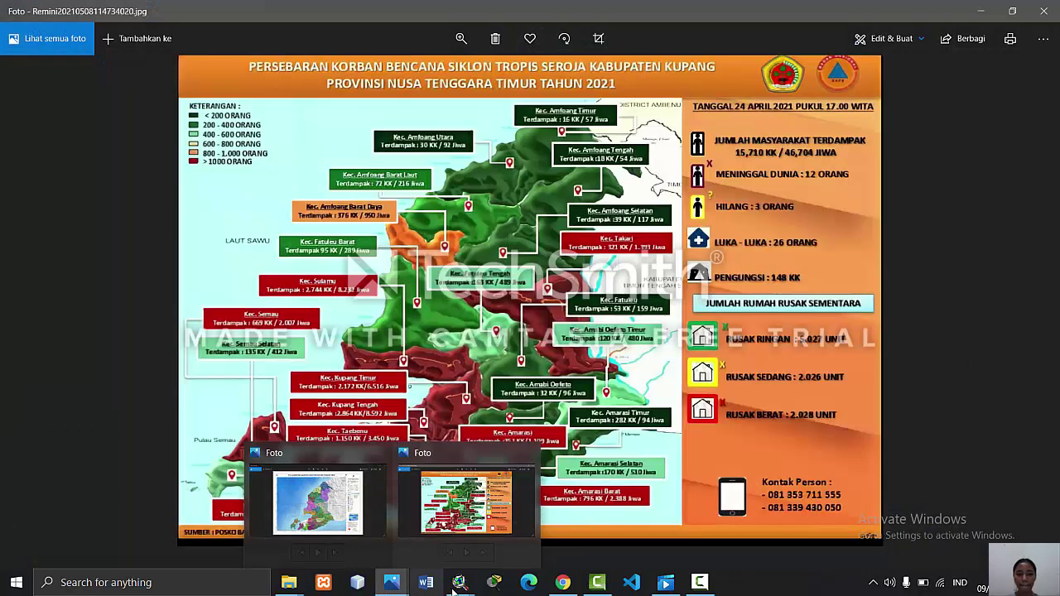
mouse_move(454, 589)
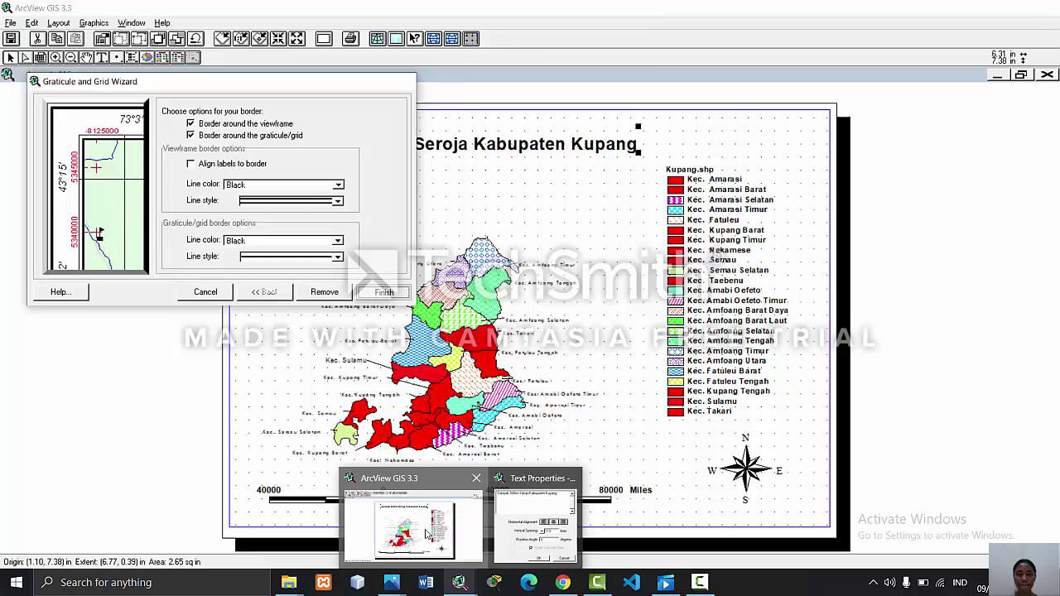
left_click(534, 526)
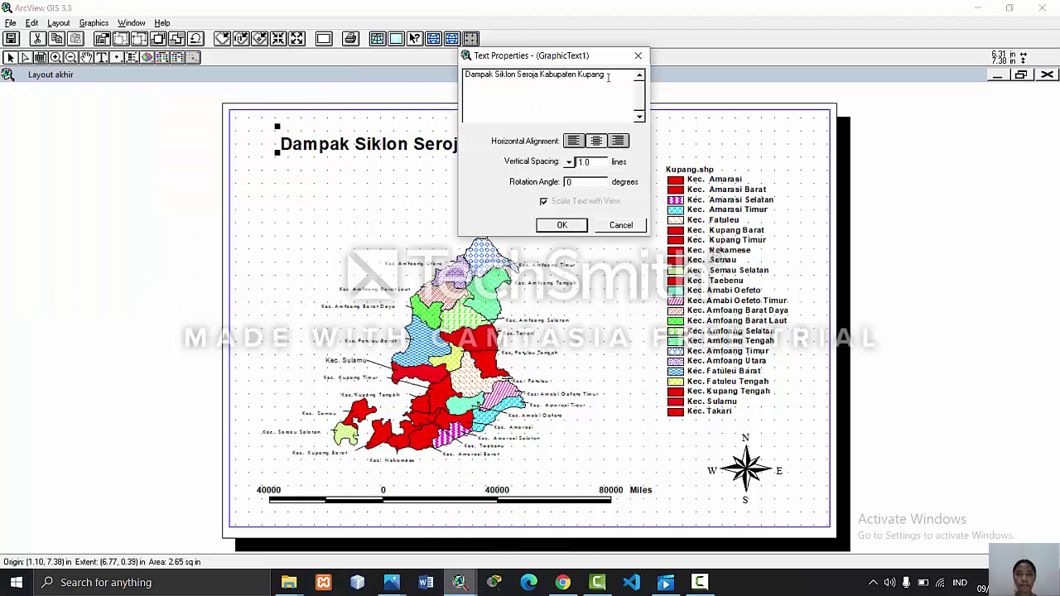
- Replace the layout title's text with "Peta Sebaran Korban Bencana Siklon Seroja" followed by the regency name
left_click_drag(609, 76, 466, 76)
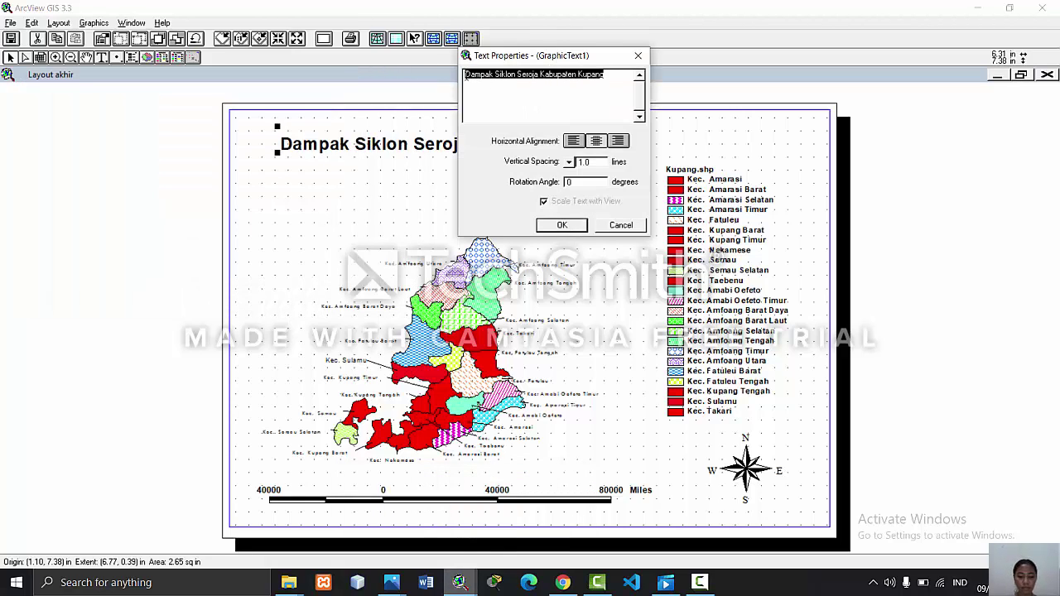
key("BackSpace")
type("Peta")
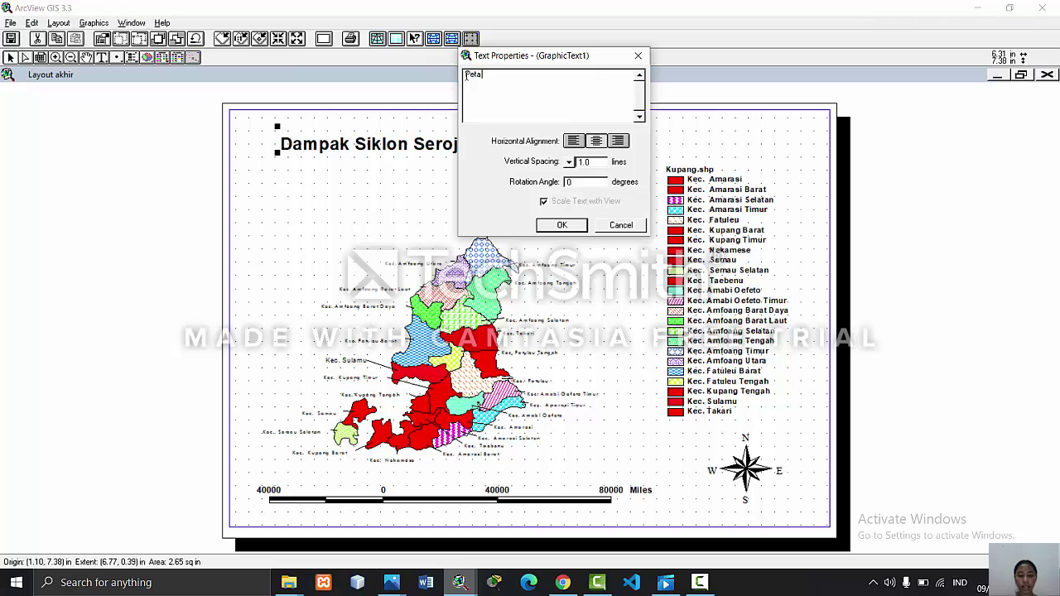
type(" Sebe")
type("ran")
type(" Ke")
type("rba")
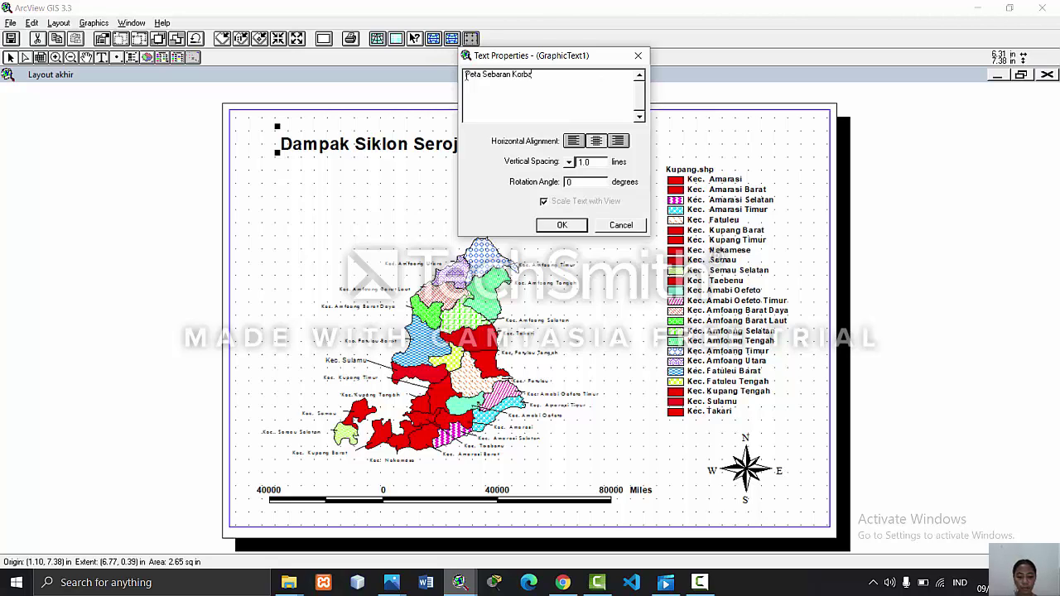
type("n Ber")
type("ncana Sik")
type("lon Seroja Ke")
type("b. Kup")
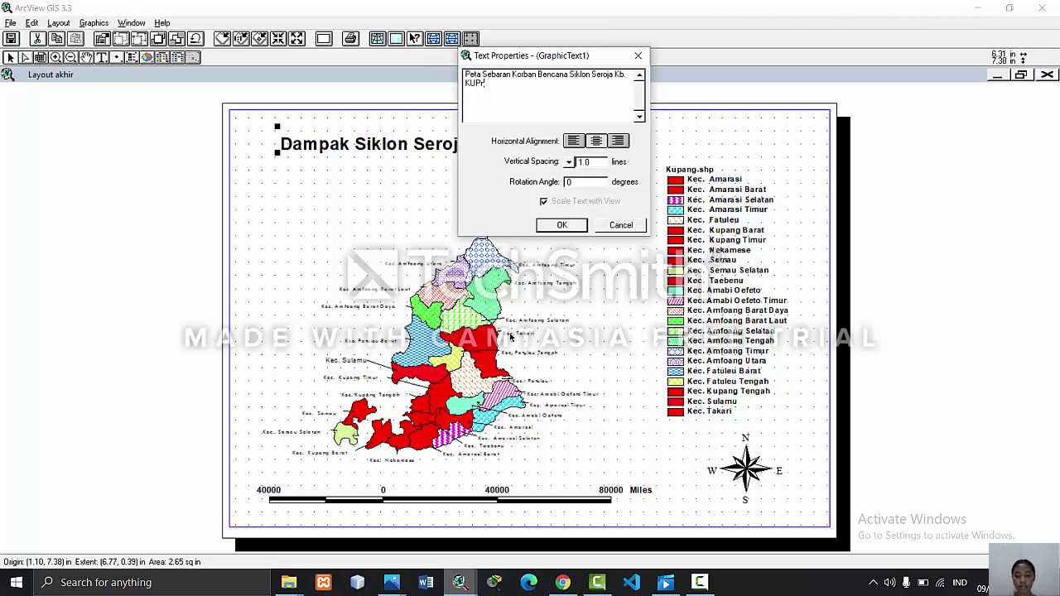
- Correct the regency name at the end of the title to "Kab. Kupang"
key("BackSpace")
key("BackSpace")
key("BackSpace")
key("BackSpace")
key("BackSpace")
key("BackSpace")
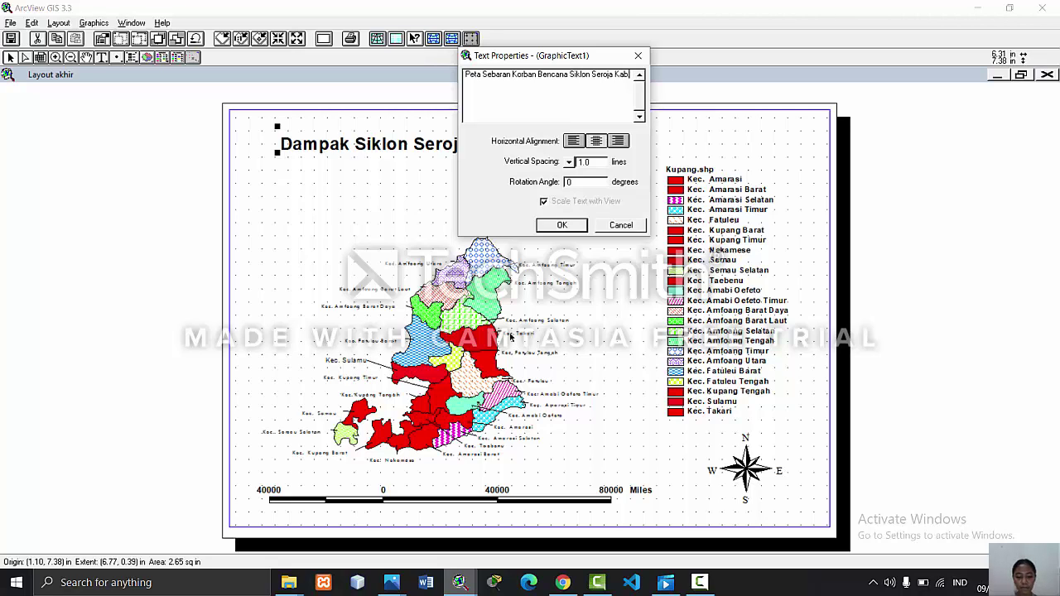
type("ab. Kupang")
- Check the infographic preview and replace "Seroja" with "Tropis" after "Siklon" in the title text
mouse_move(391, 582)
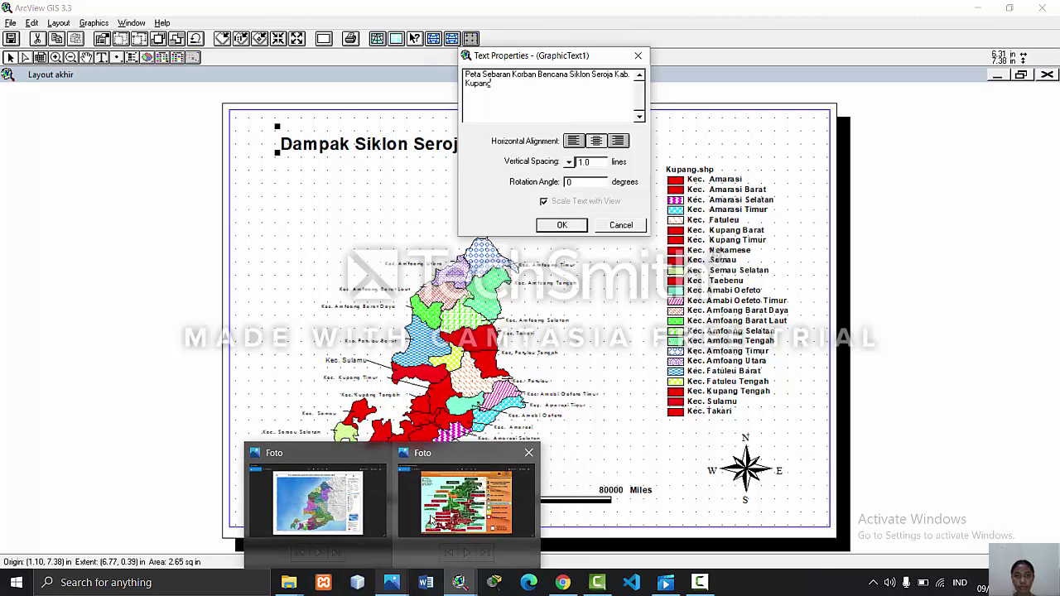
mouse_move(431, 520)
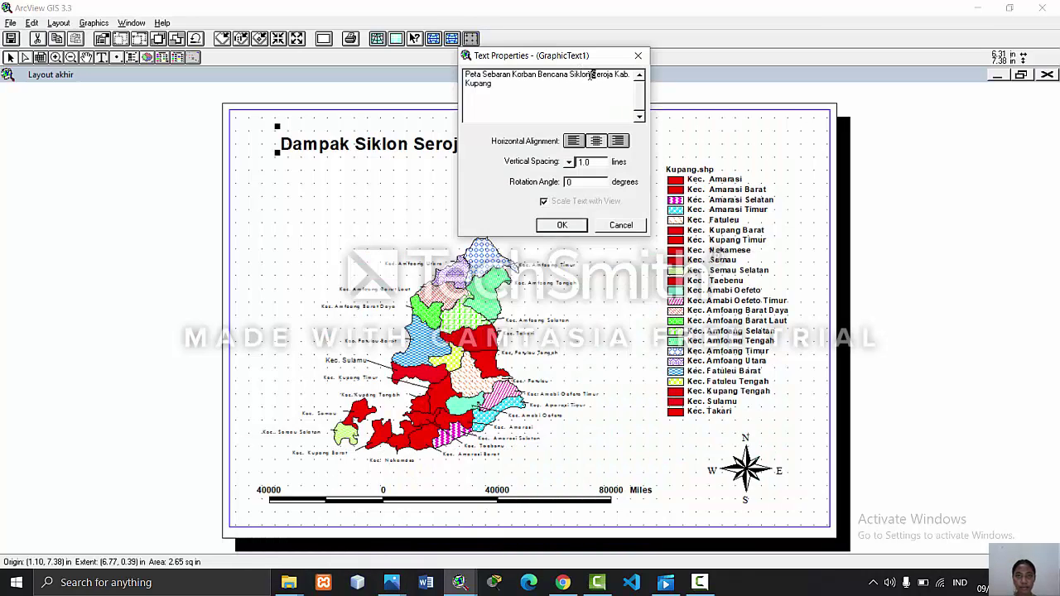
left_click(590, 75)
key("shift+Right")
type("T")
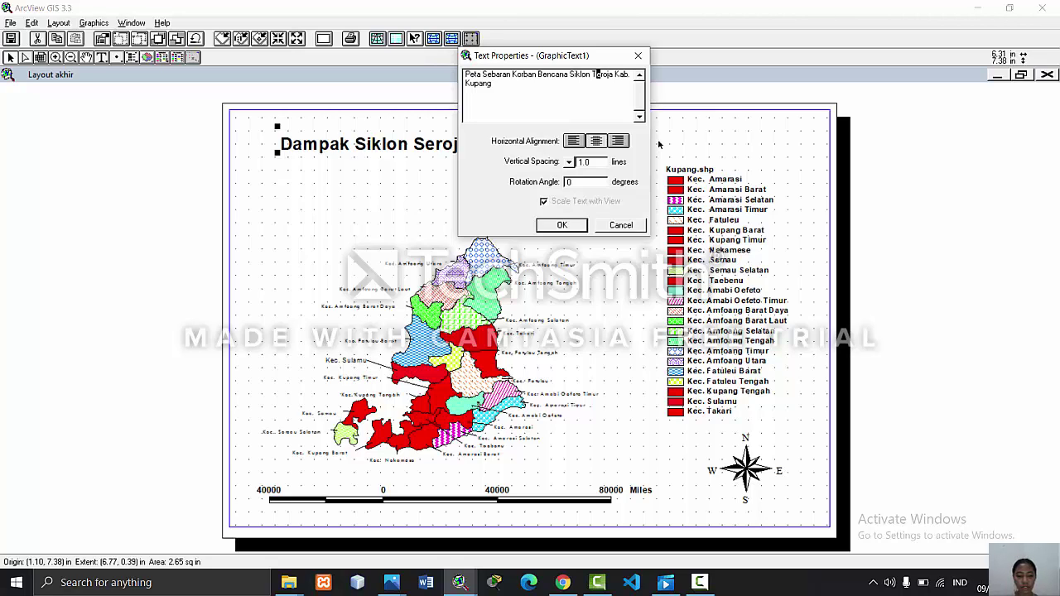
type("ropis")
key("Delete")
key("Delete")
key("Delete")
key("Delete")
key("Delete")
key("shift+Right")
key("Left")
key("Return")
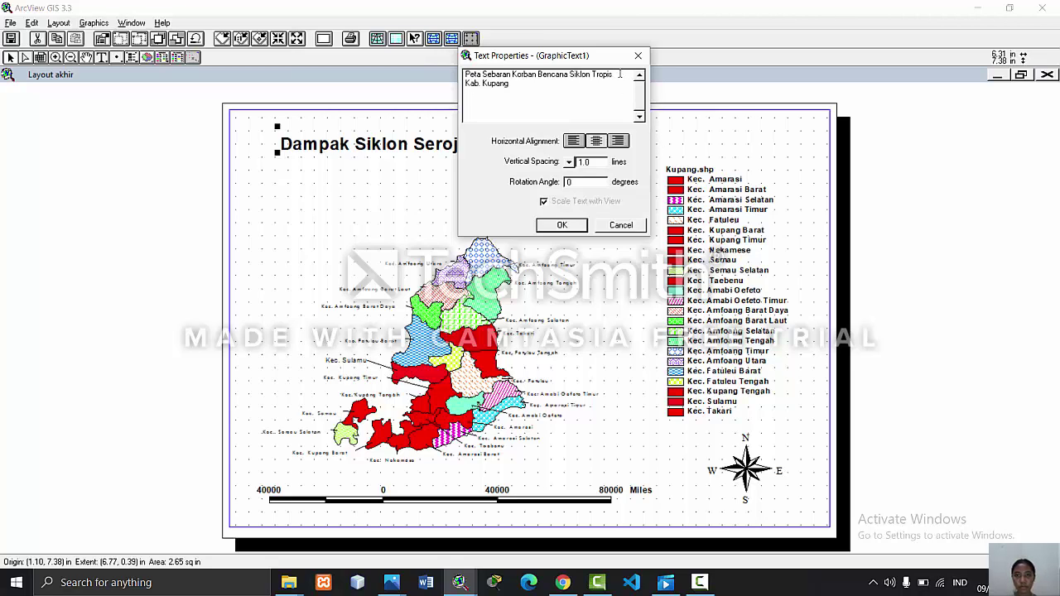
- Complete the title's second line as "Seroja Kab. Kupang" and apply the new text to the layout
key("Delete")
key("Return")
key("ctrl+shift+Right")
type("Seroja")
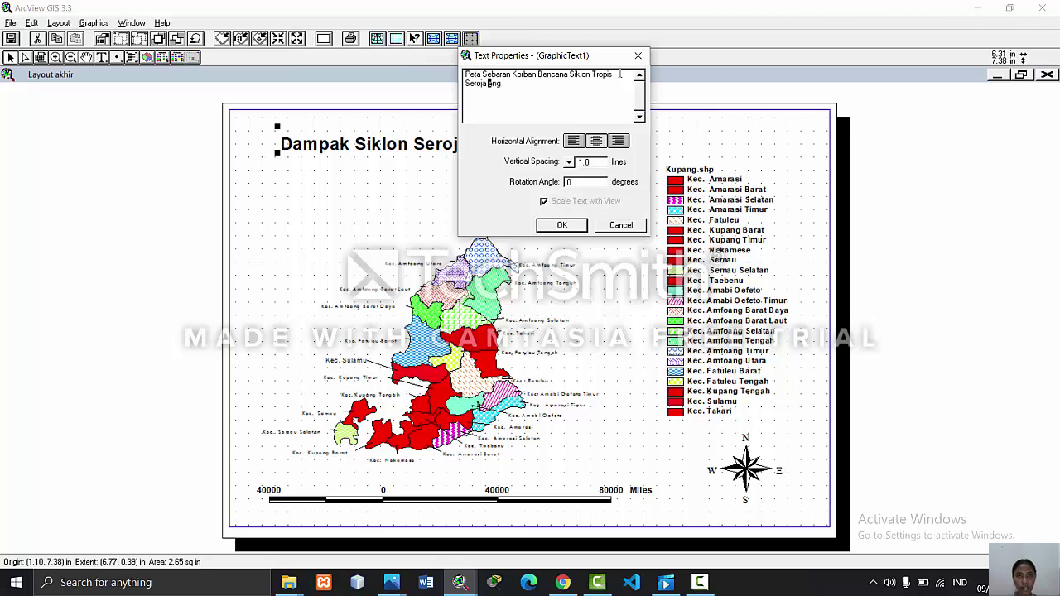
type(" Kab. Kupa")
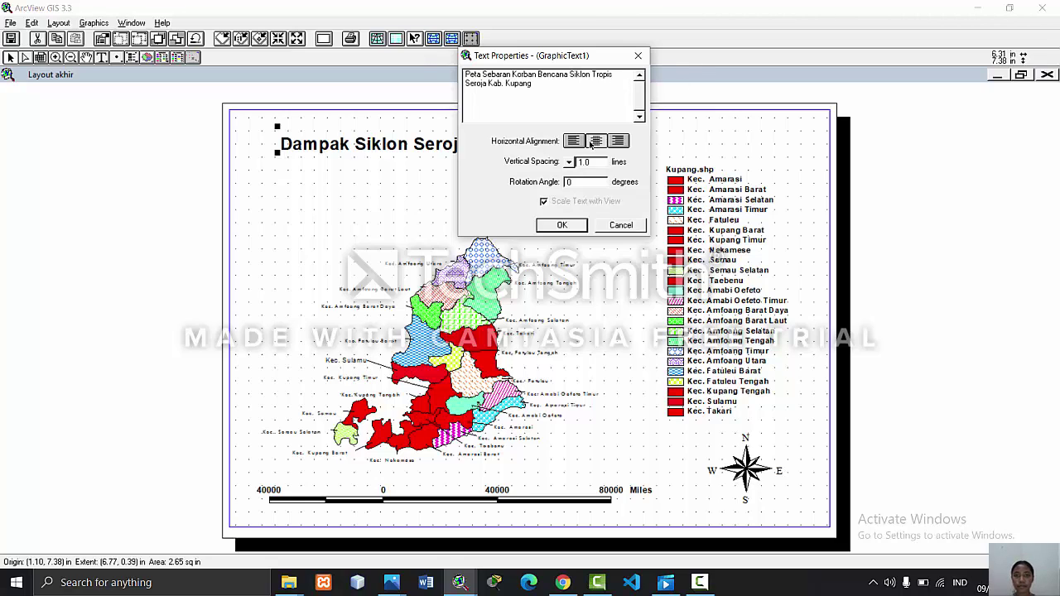
left_click(570, 225)
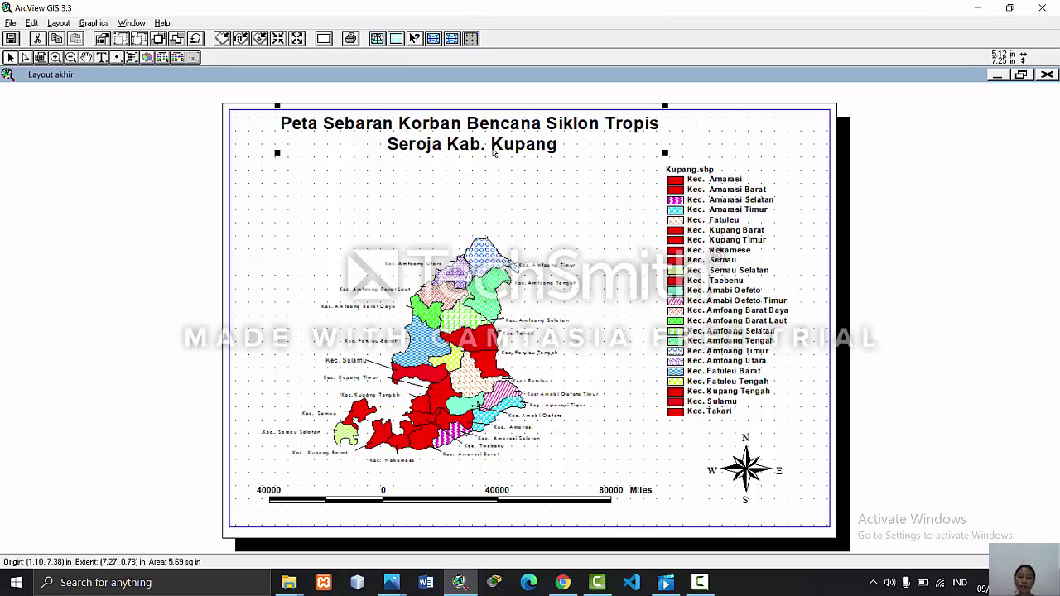
double_click(491, 127)
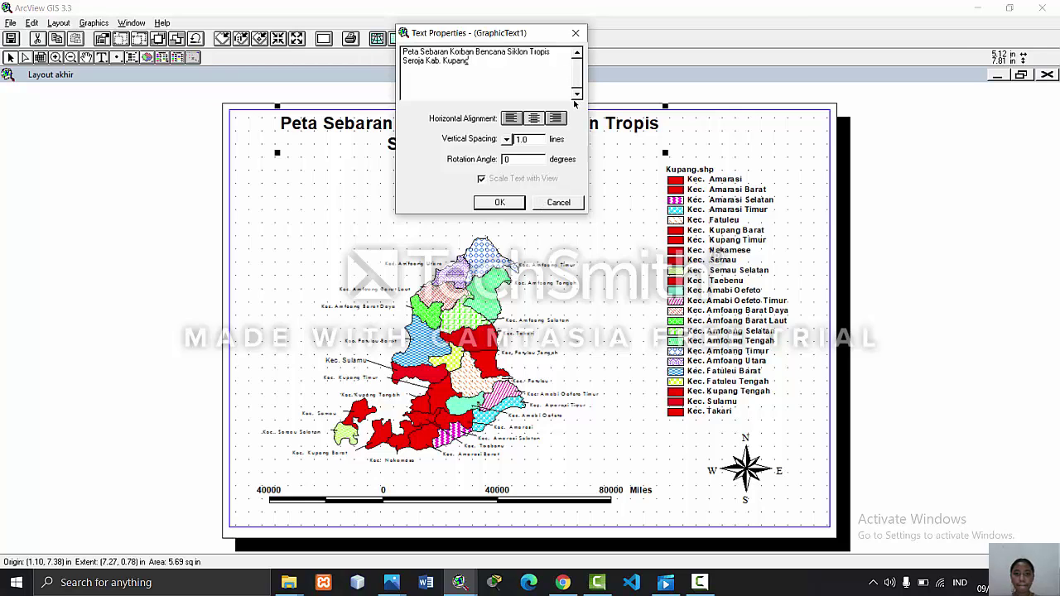
left_click(576, 33)
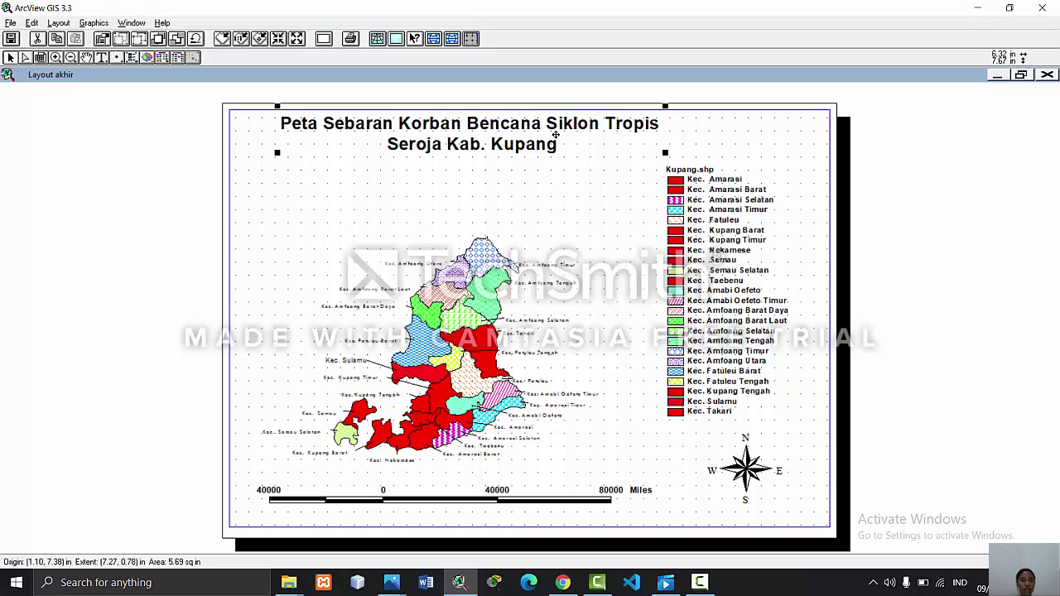
left_click(102, 56)
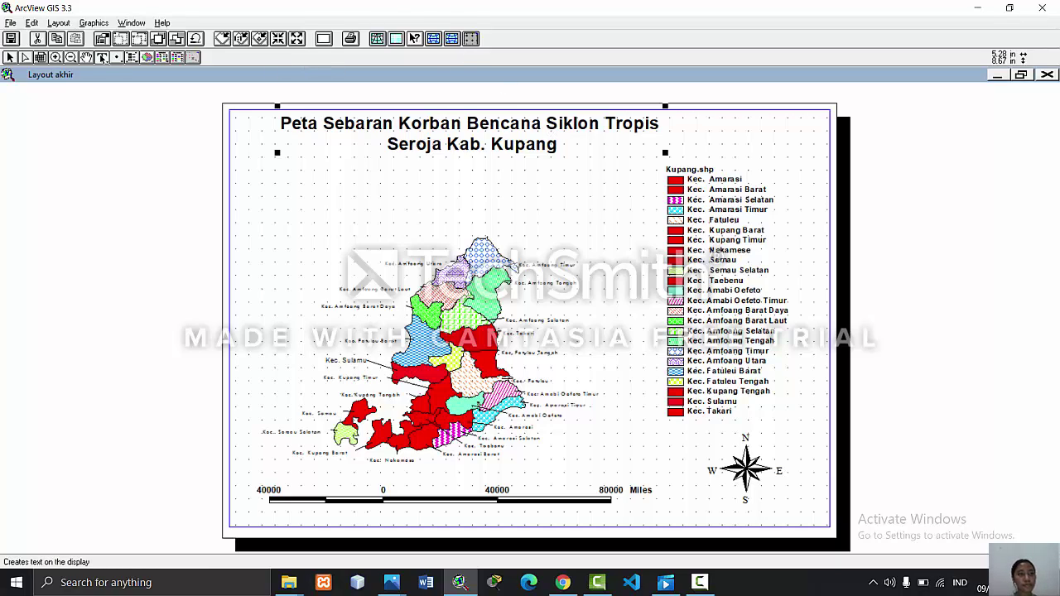
left_click(102, 57)
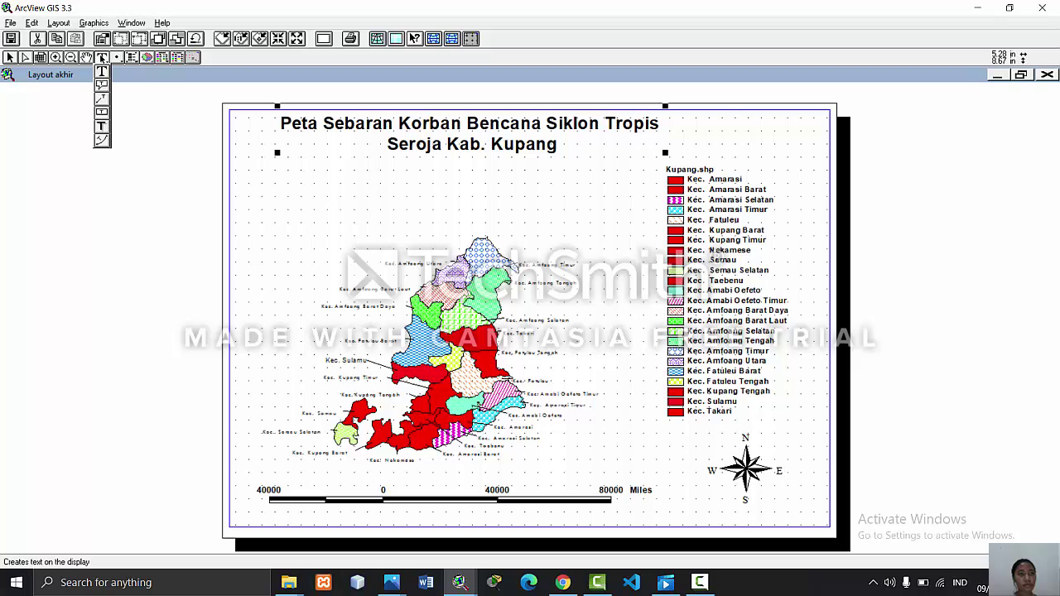
left_click(102, 56)
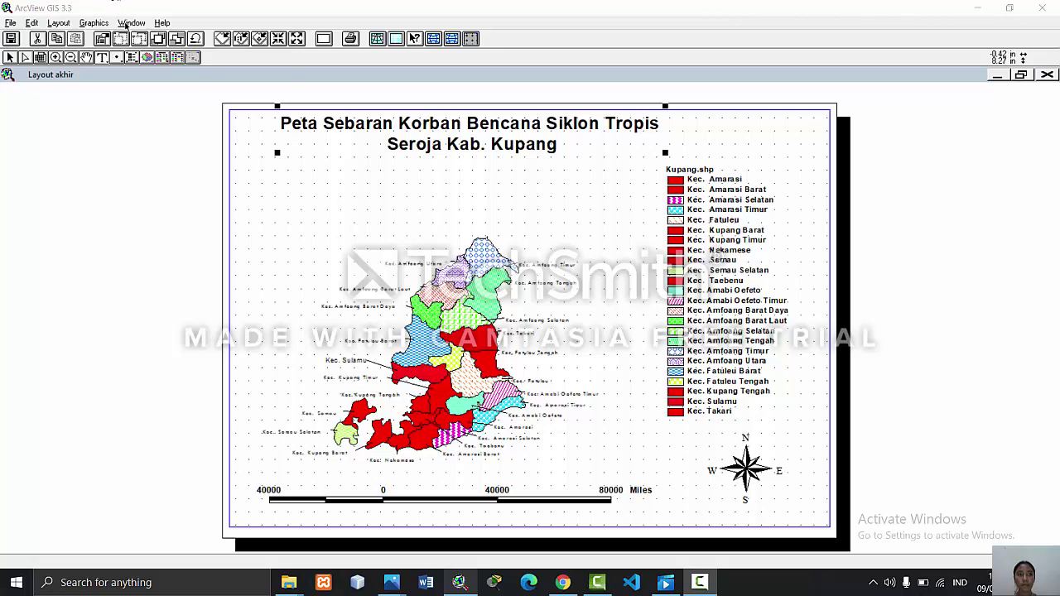
- Show the symbol window for the selected layout title and set its font size to 24
left_click(126, 23)
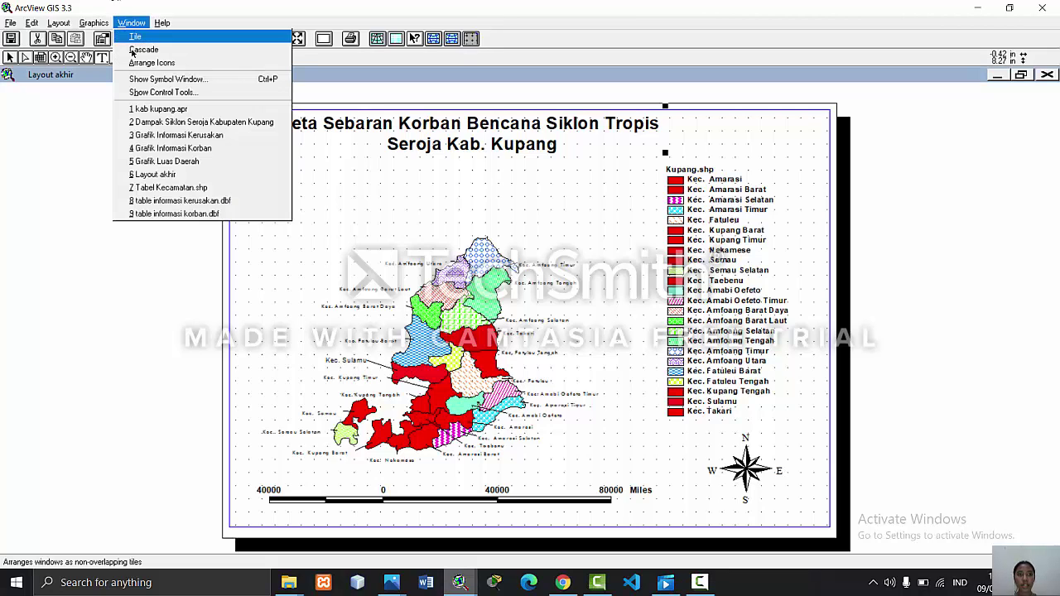
left_click(141, 79)
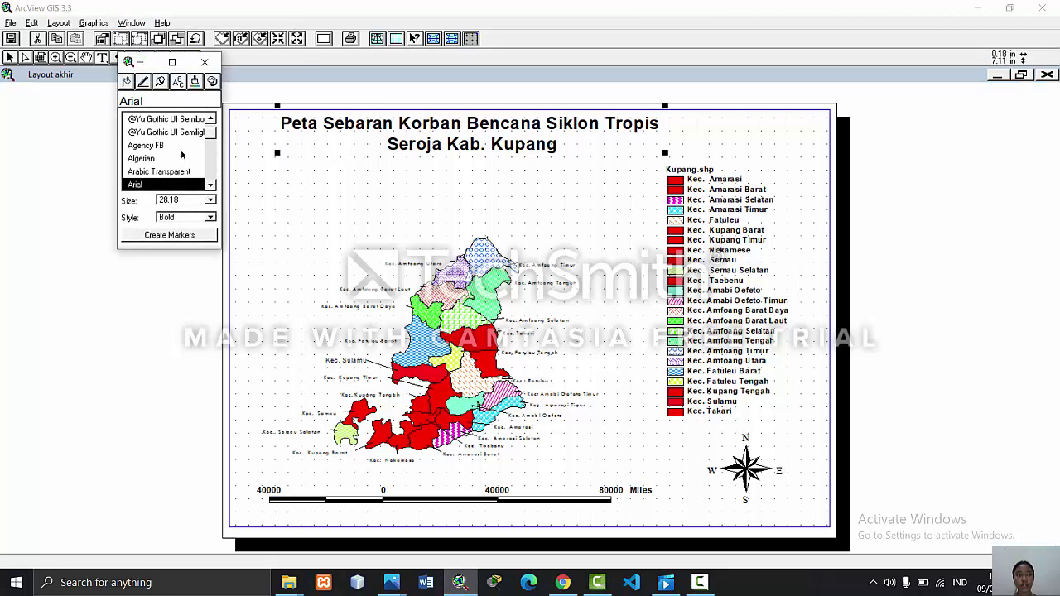
left_click(168, 171)
left_click_drag(209, 138, 210, 127)
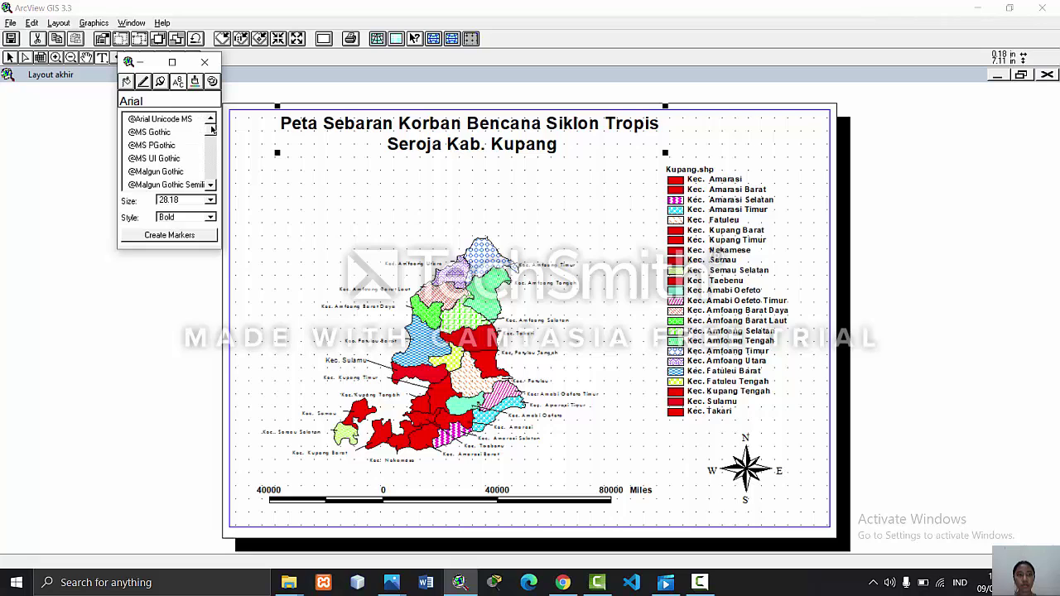
left_click(211, 199)
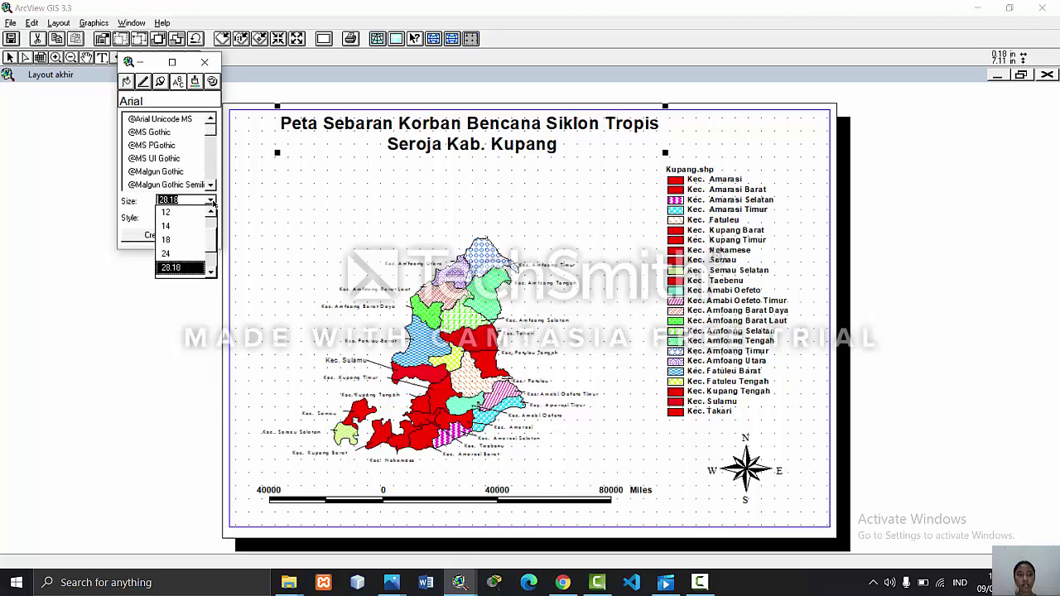
left_click(192, 240)
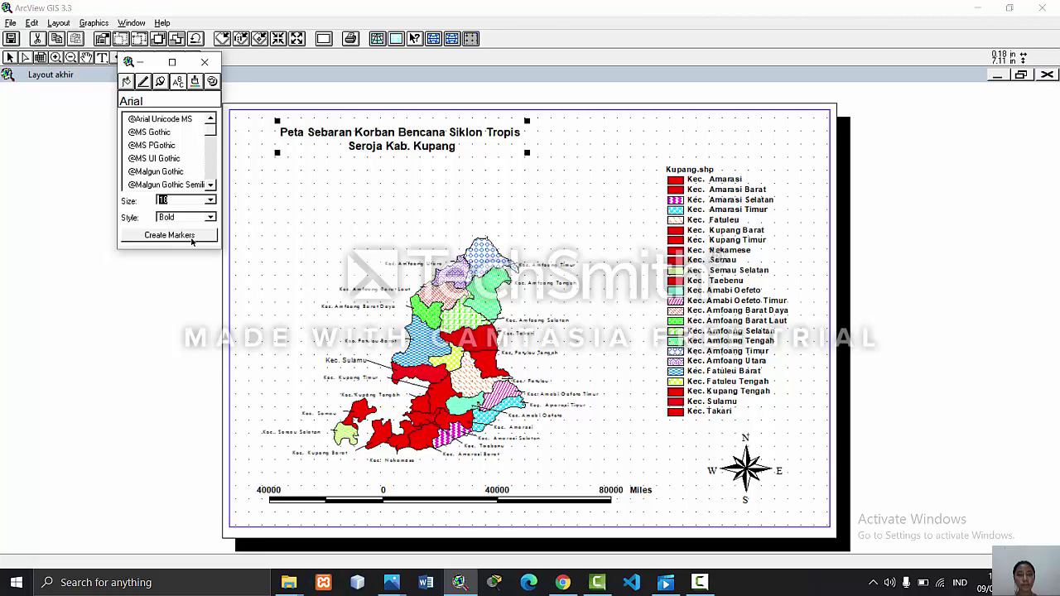
left_click(210, 201)
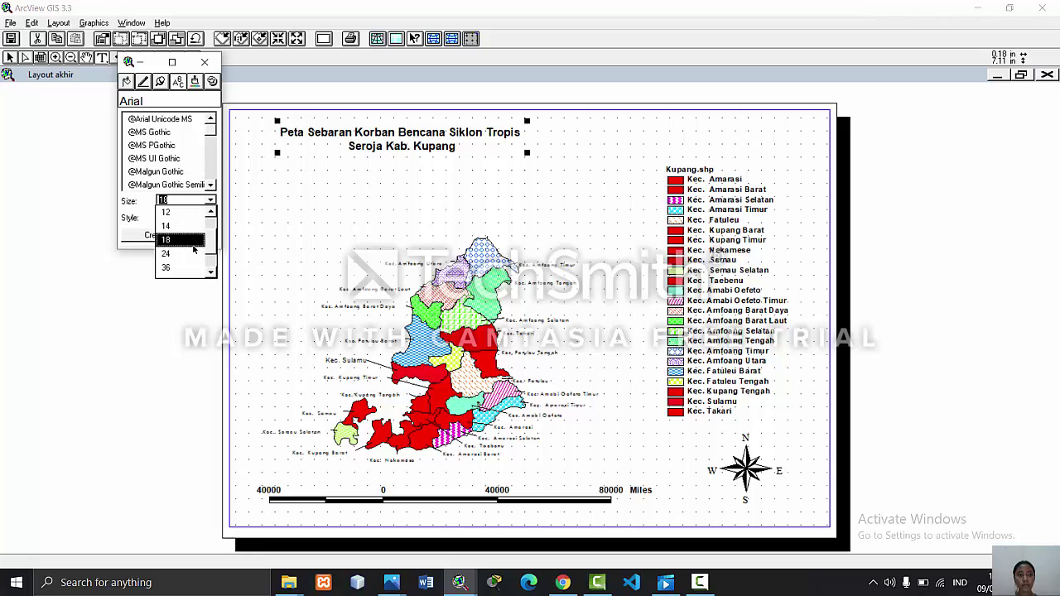
left_click(193, 252)
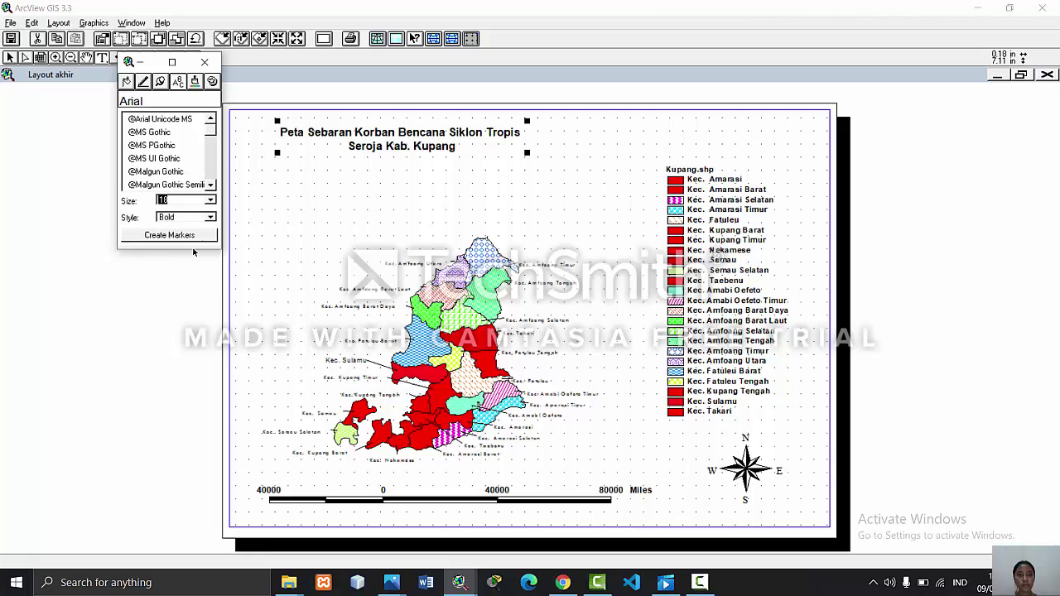
- Try the Segoe MDL2 Assets and Stencil fonts on the layout title
left_click(172, 134)
left_click_drag(206, 141, 209, 159)
left_click(203, 157)
left_click(194, 170)
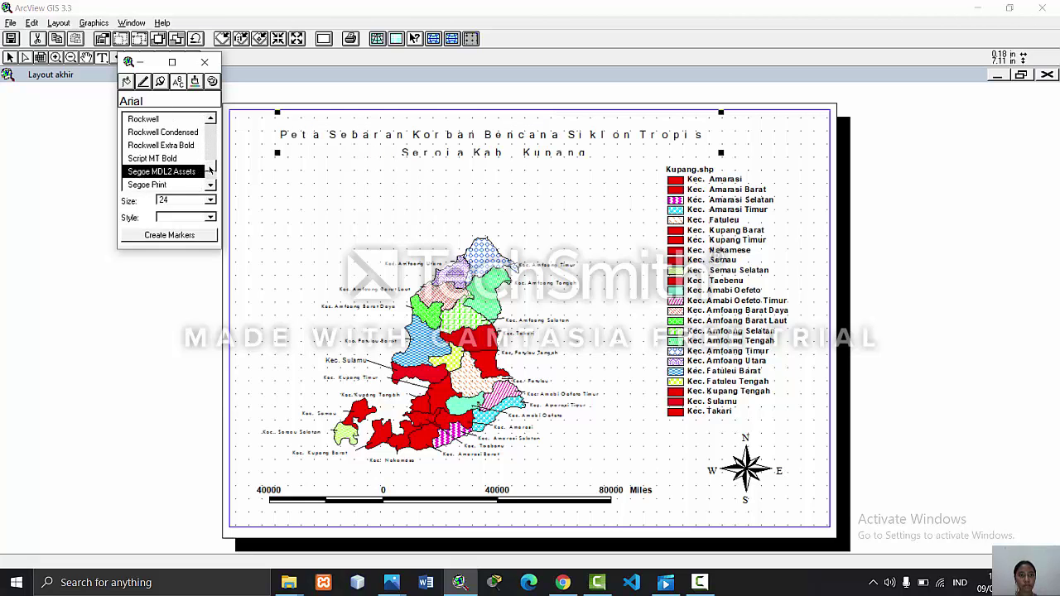
left_click_drag(210, 170, 211, 174)
left_click(184, 172)
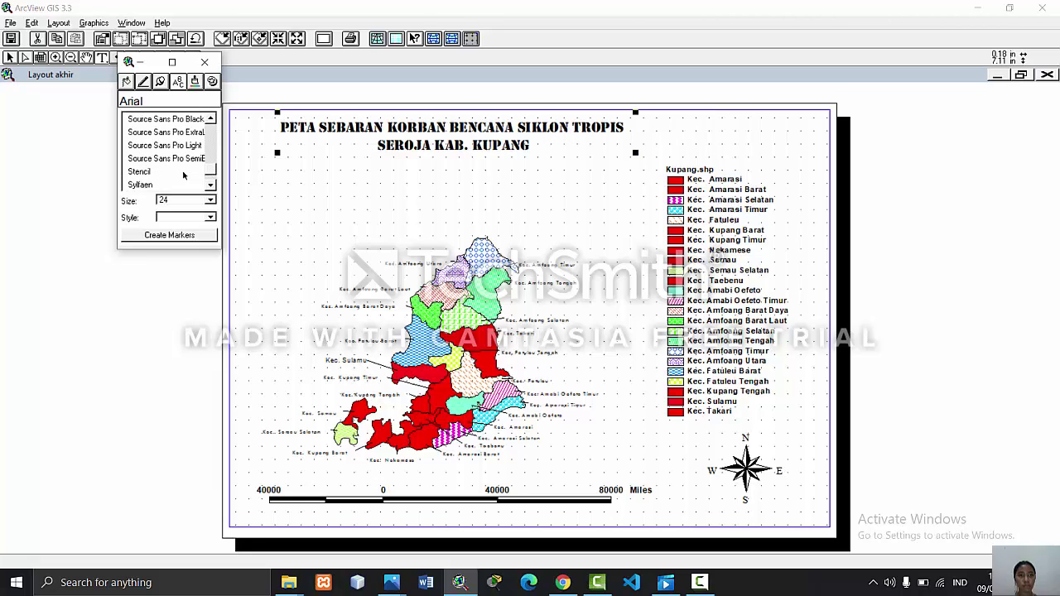
- Try the Times New Roman variants and the Tw Cen MT fonts on the layout title
key("Down")
key("Down")
key("Down")
key("Down")
key("Down")
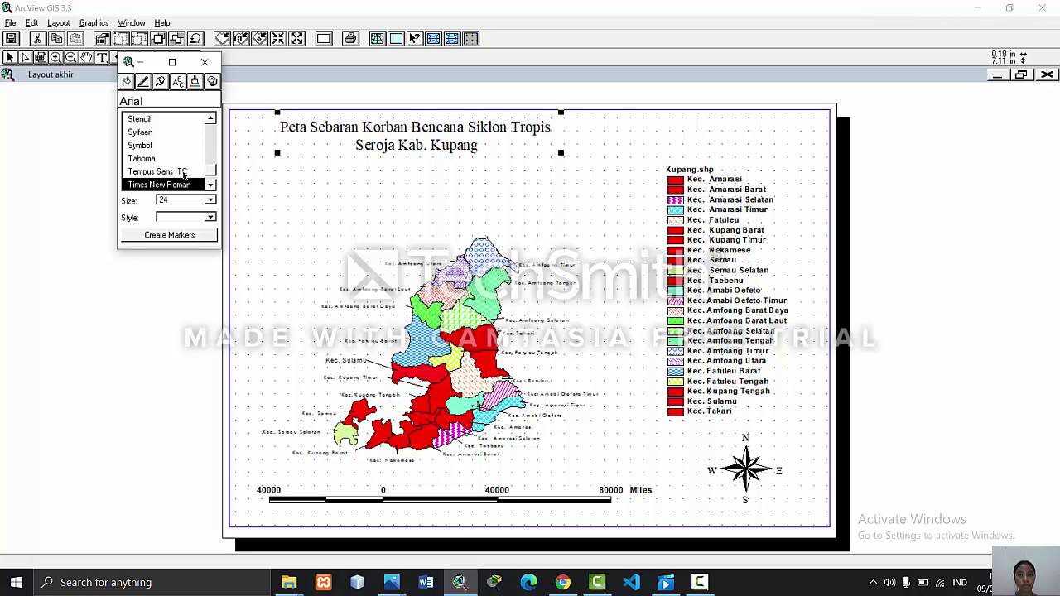
key("Down")
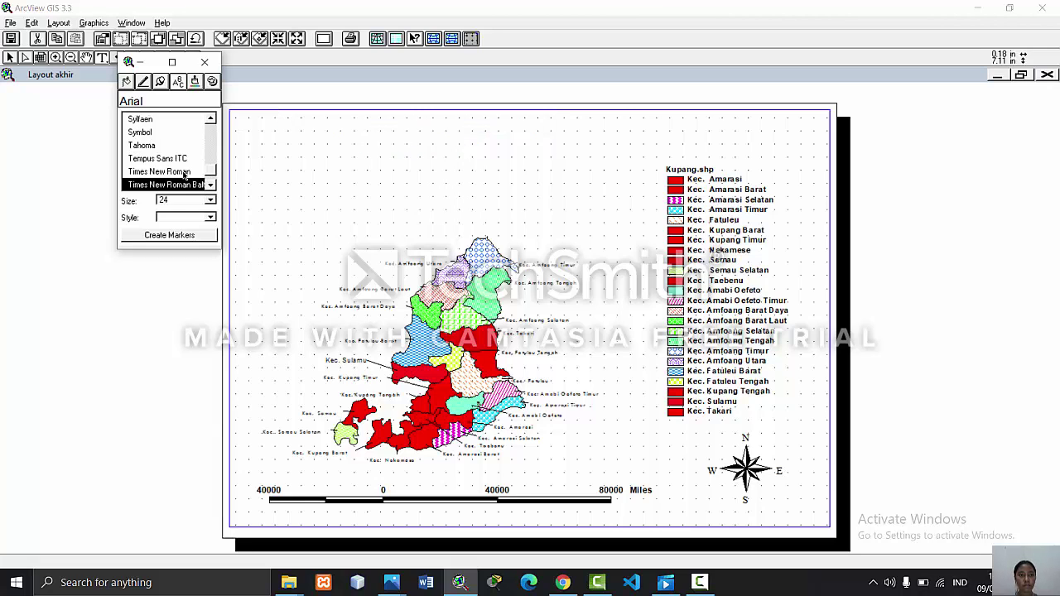
key("Down")
key("Down")
key("Down")
key("Down")
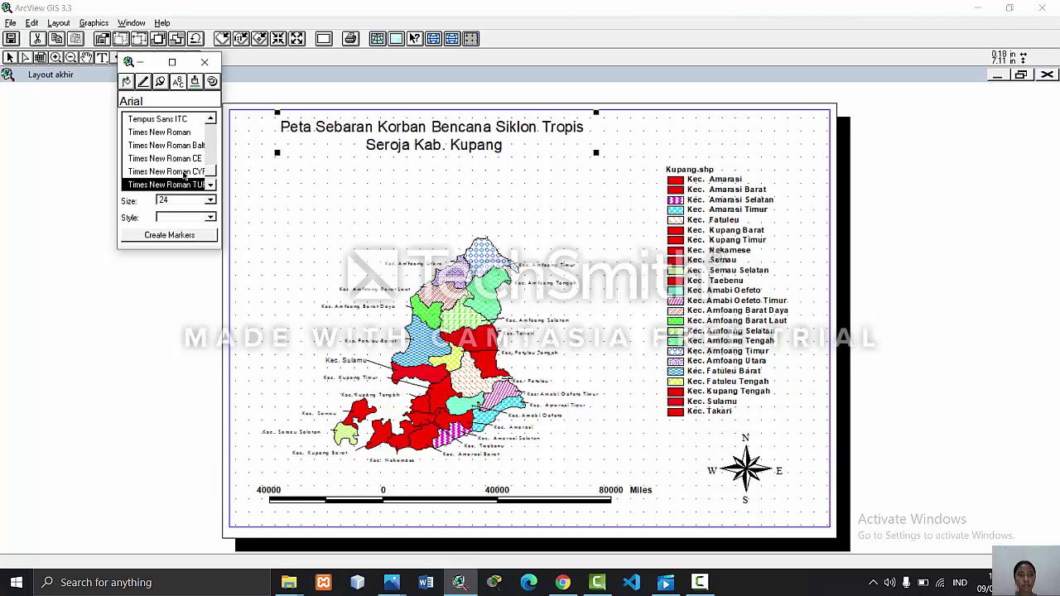
key("Down")
key("Down")
key("Down")
key("Down")
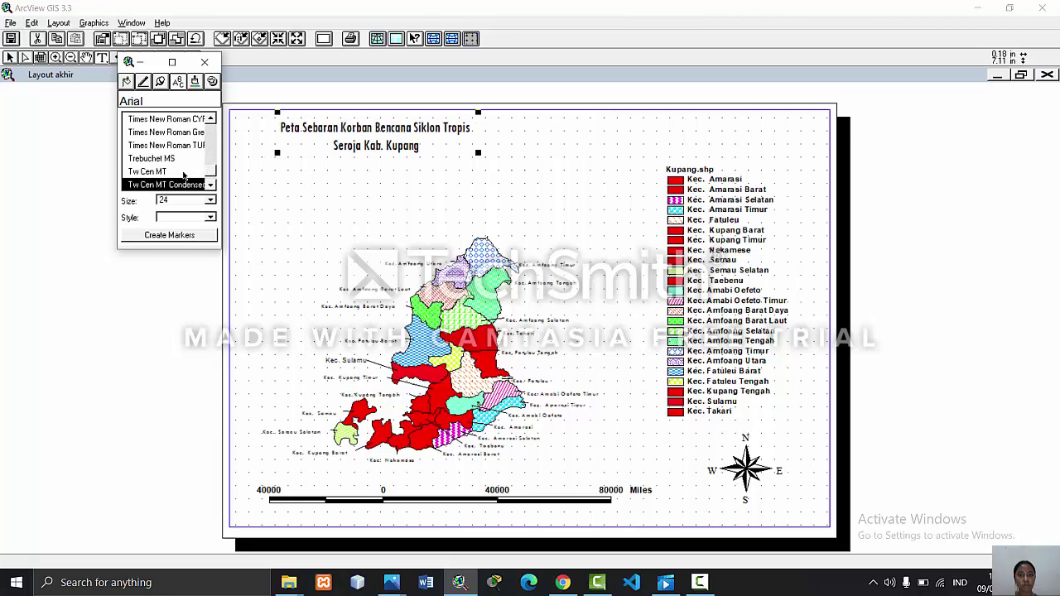
key("Down")
key("Up")
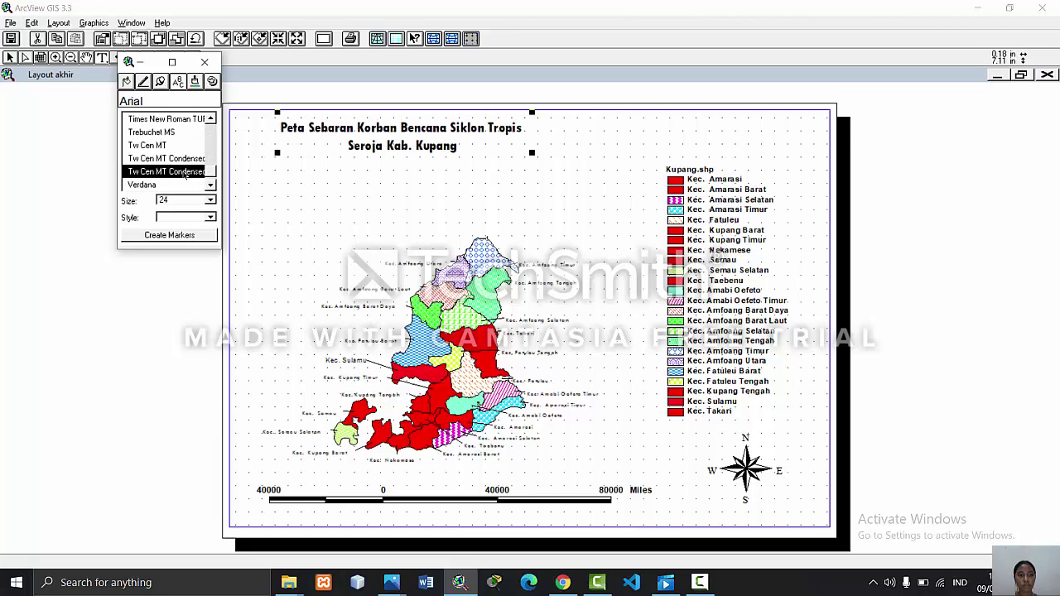
- Set the layout title's font to Times New Roman
key("Up")
key("Up")
key("Up")
key("Up")
key("Up")
key("Up")
key("Up")
key("Up")
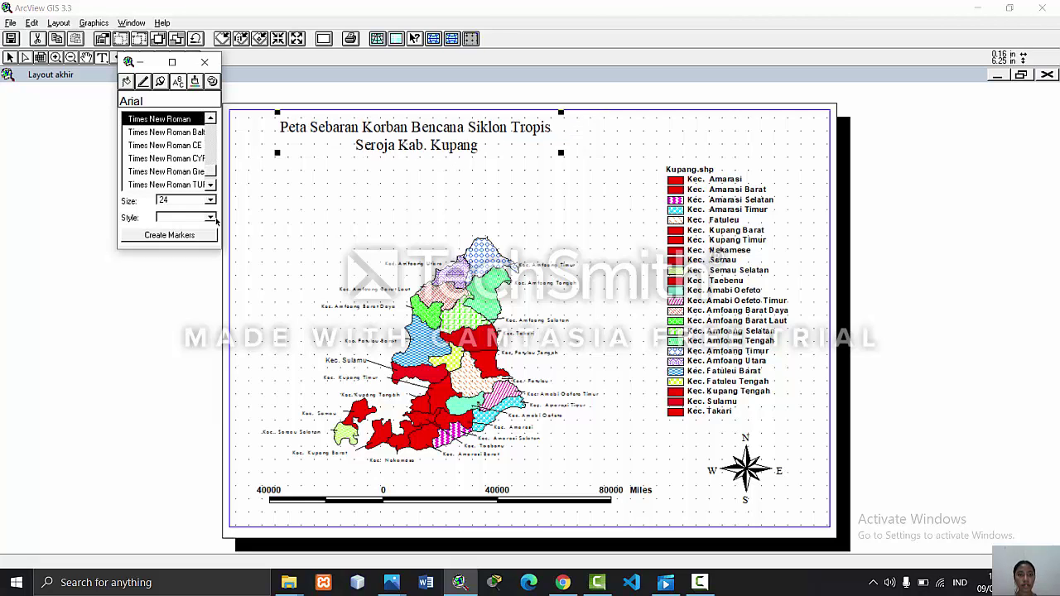
- Try the Italic style on the layout title, and set its style to Bold instead
left_click(199, 218)
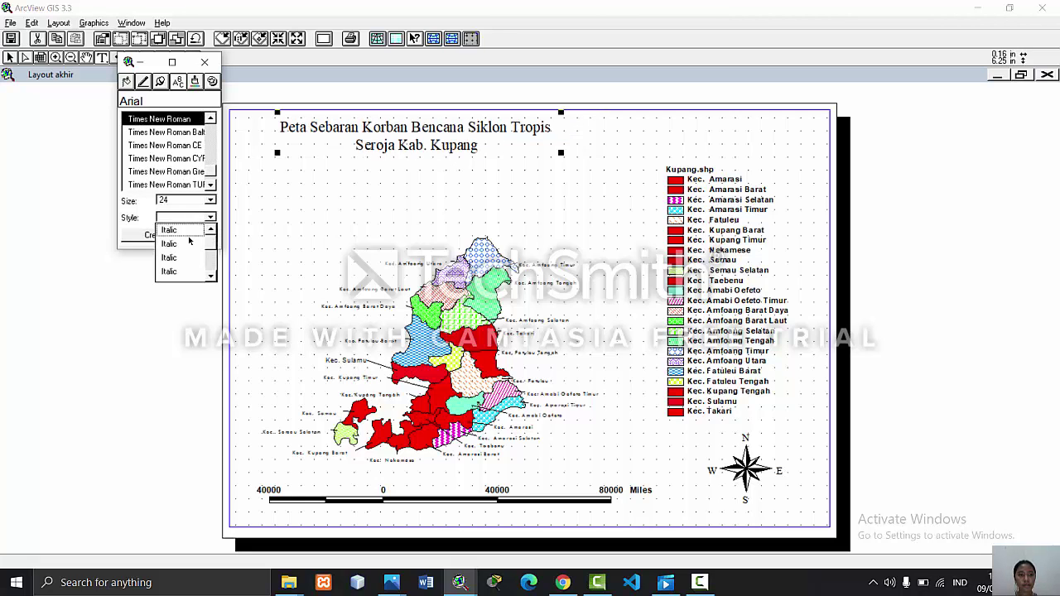
left_click(190, 243)
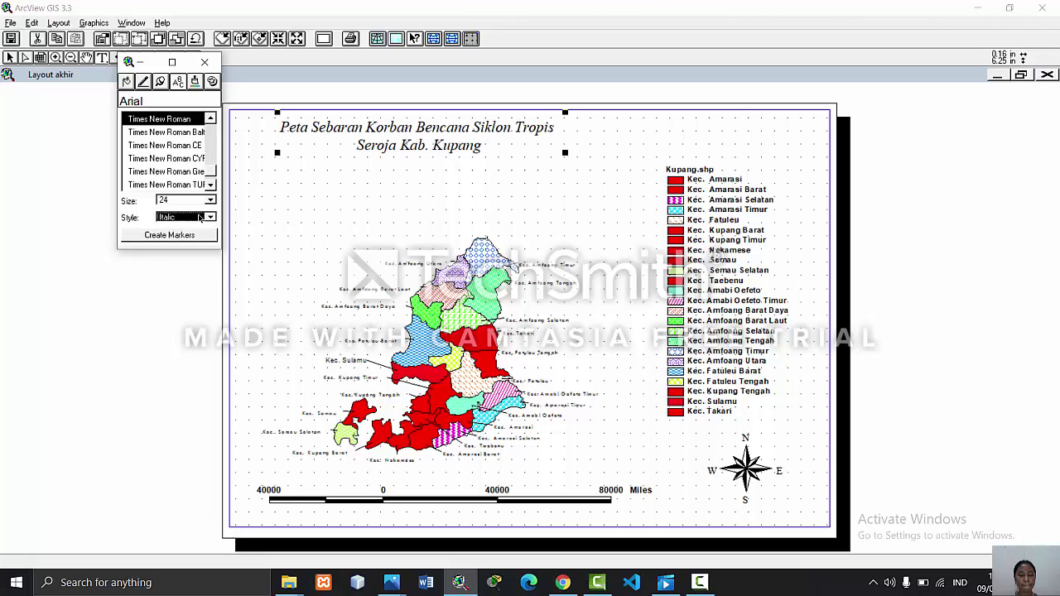
left_click(200, 217)
left_click(211, 246)
left_click(210, 217)
left_click_drag(210, 245, 210, 257)
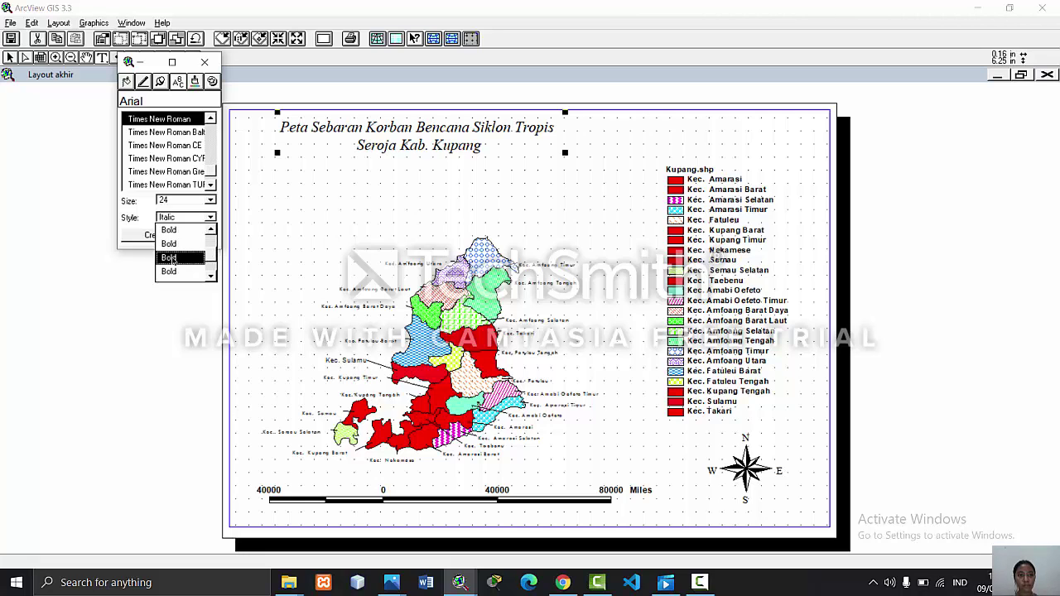
left_click(174, 257)
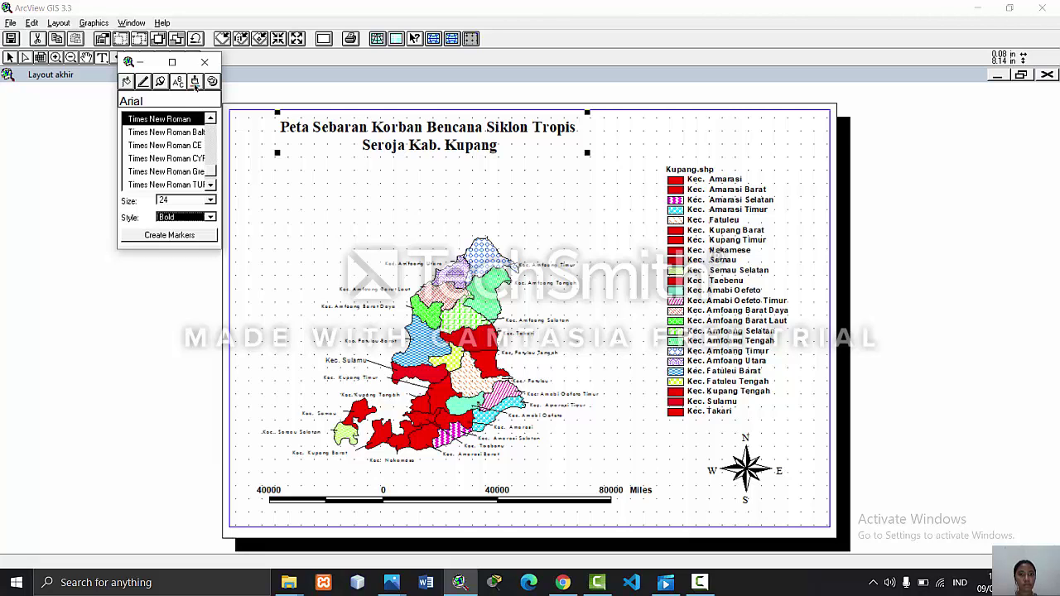
- Try another line symbol, darker fill patterns, and gray and black foreground colours with the layout title selected
left_click(144, 82)
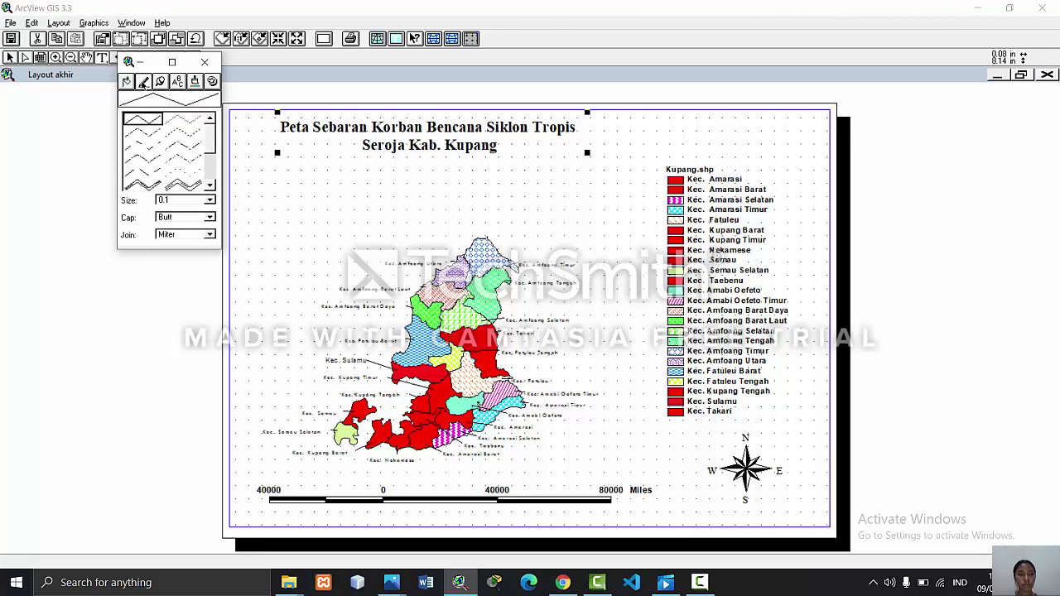
left_click(167, 120)
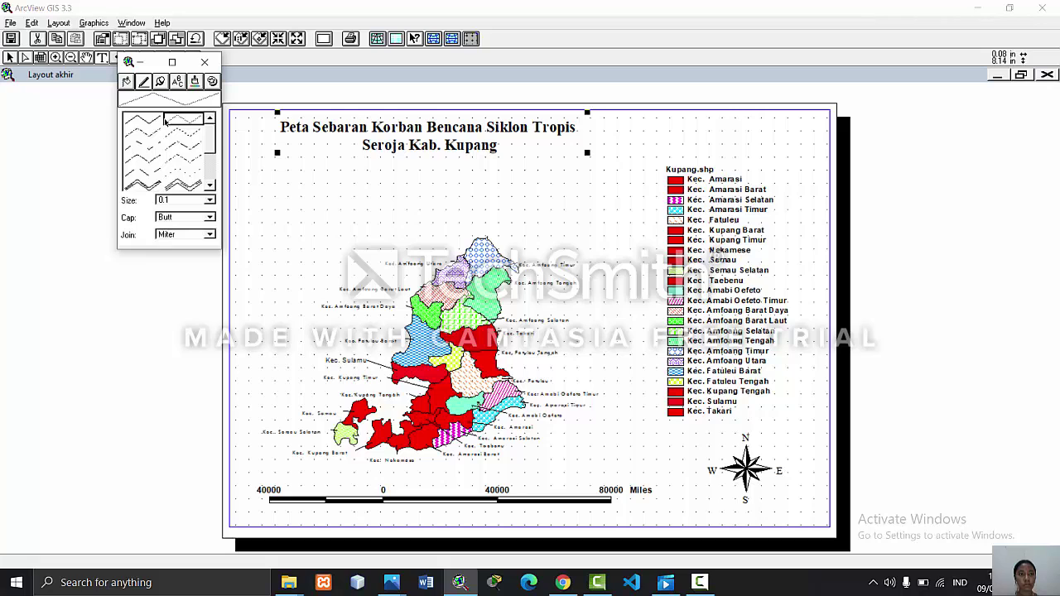
left_click(145, 121)
left_click(127, 82)
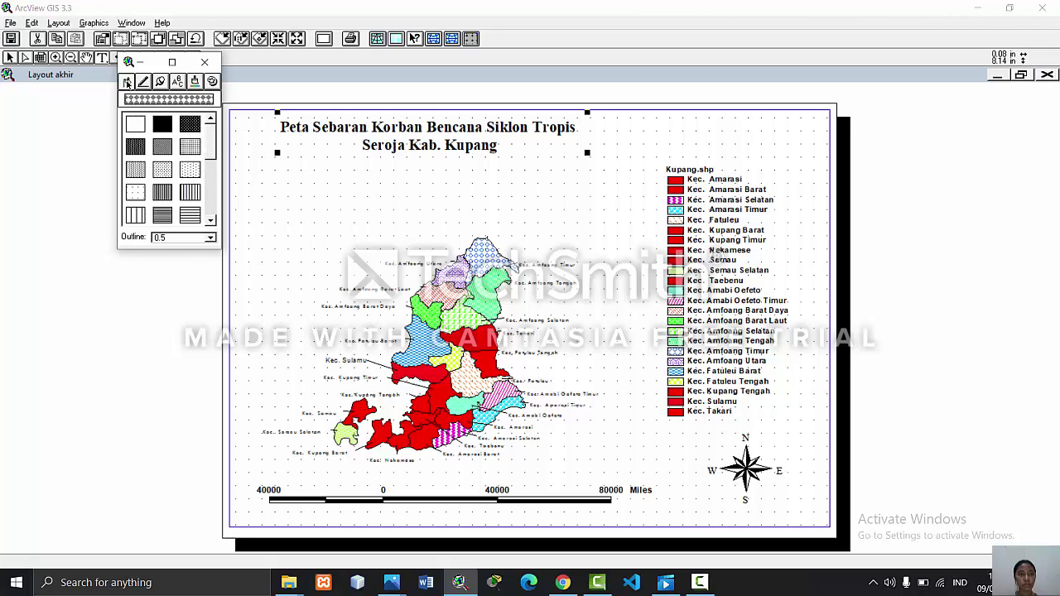
left_click(160, 125)
left_click(187, 124)
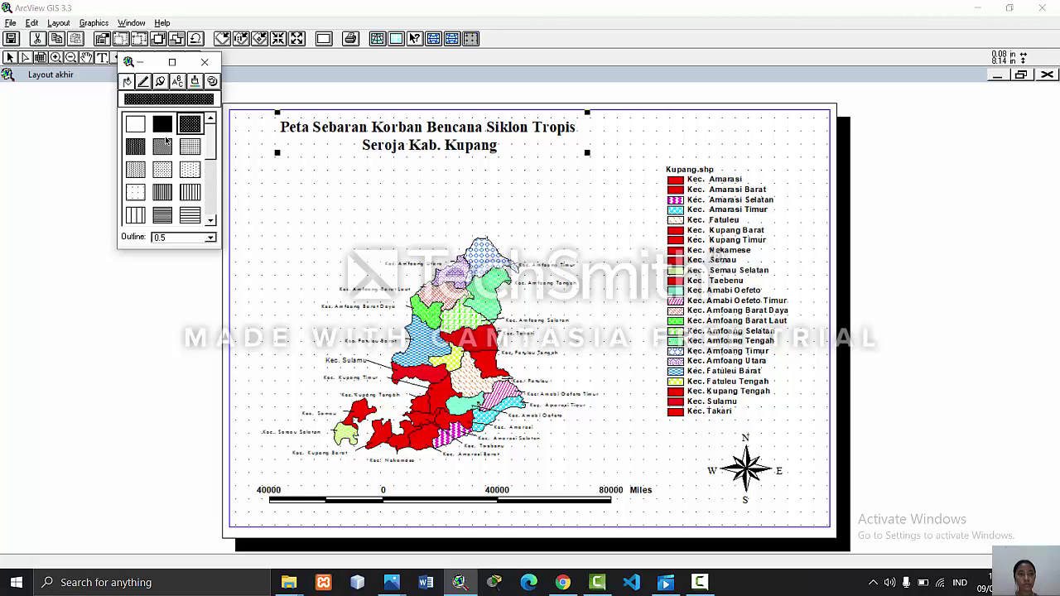
left_click(194, 82)
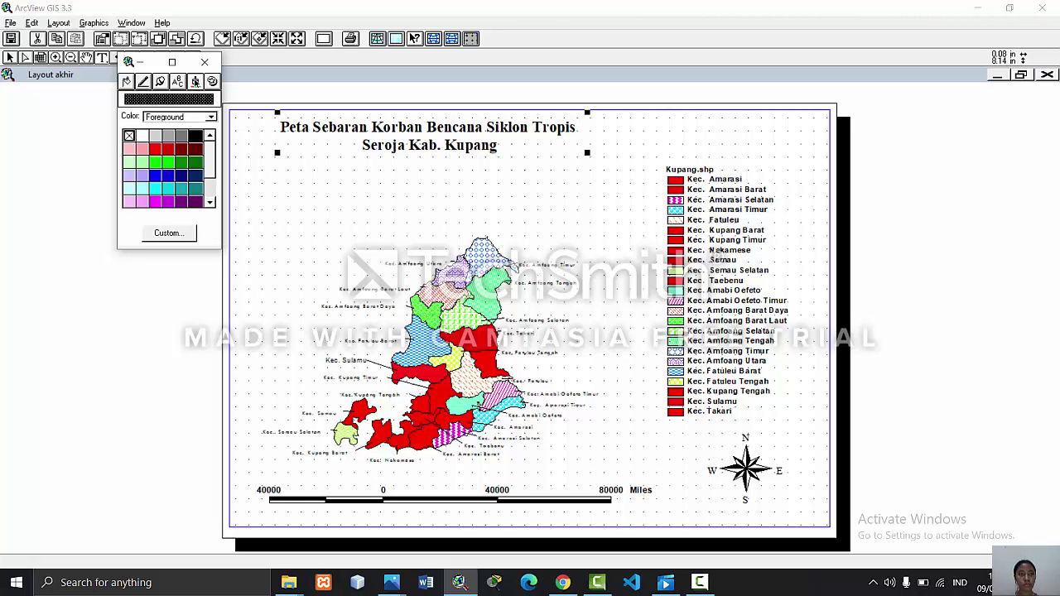
left_click(181, 136)
left_click(192, 137)
- Look over the marker, line, colour and palette settings, and close the symbol window
left_click(160, 82)
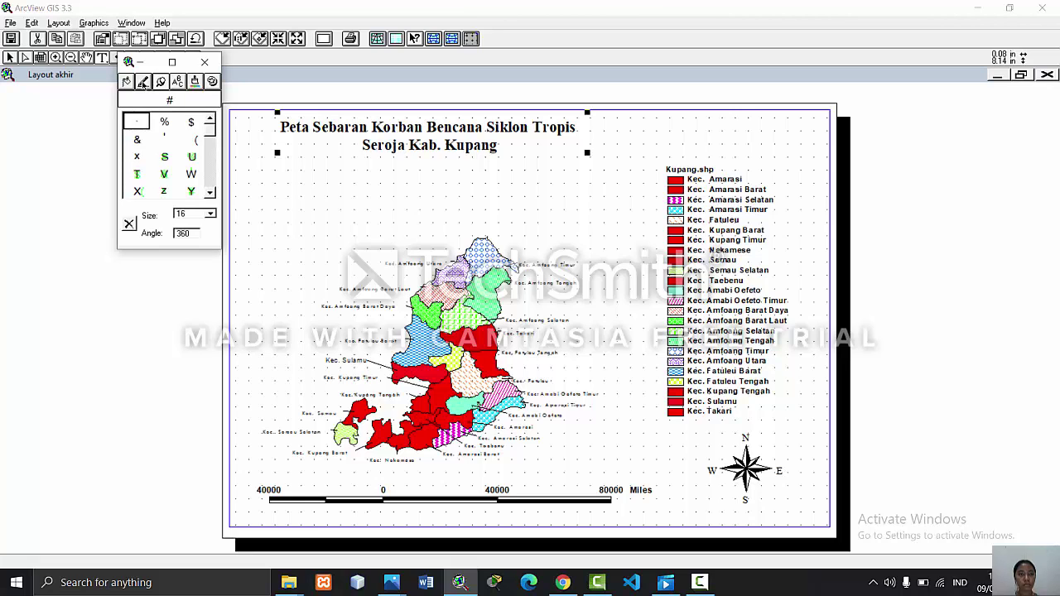
left_click(142, 81)
left_click(194, 81)
left_click(212, 81)
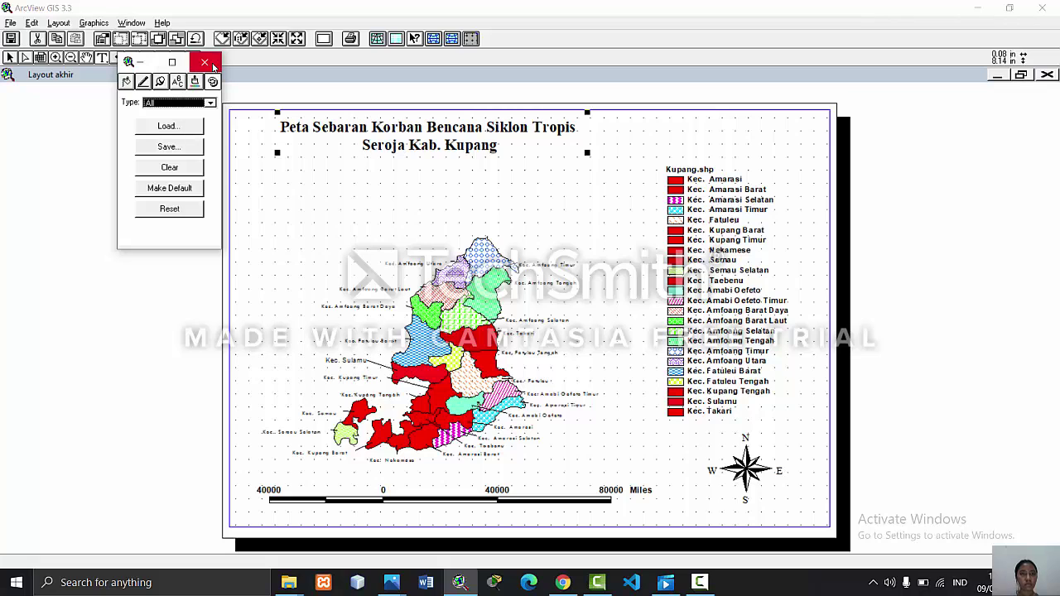
left_click(213, 65)
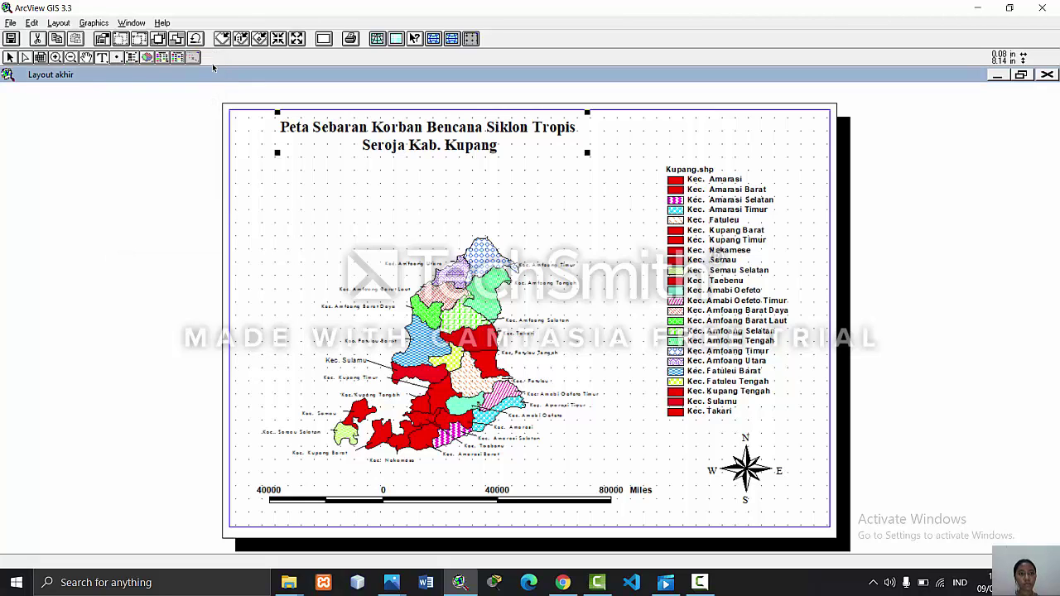
- Reopen the layout title's text and join "Seroja" onto the end of the first line after "Tropis"
double_click(424, 127)
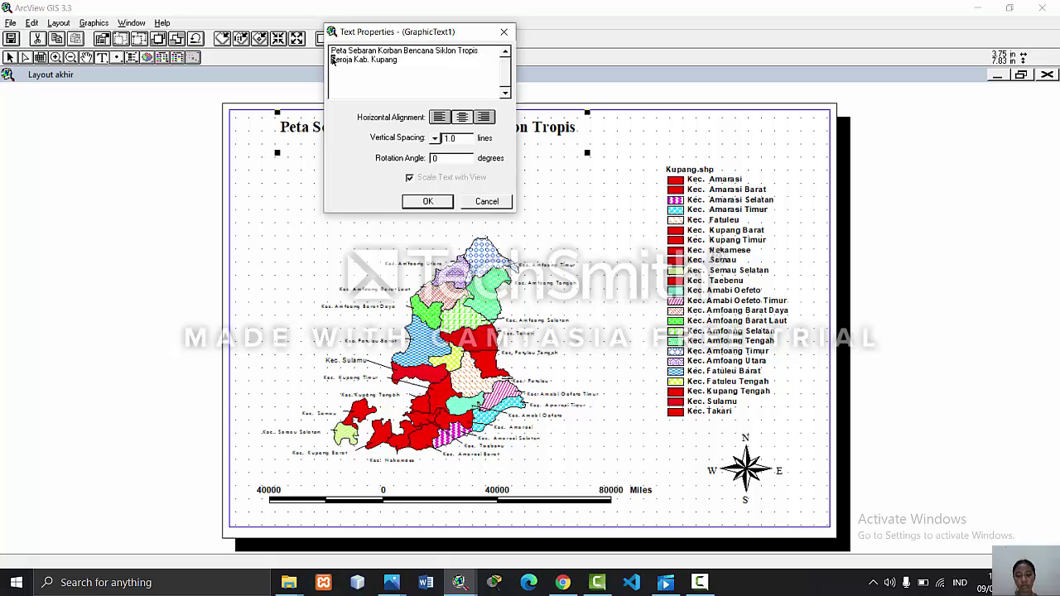
key("BackSpace")
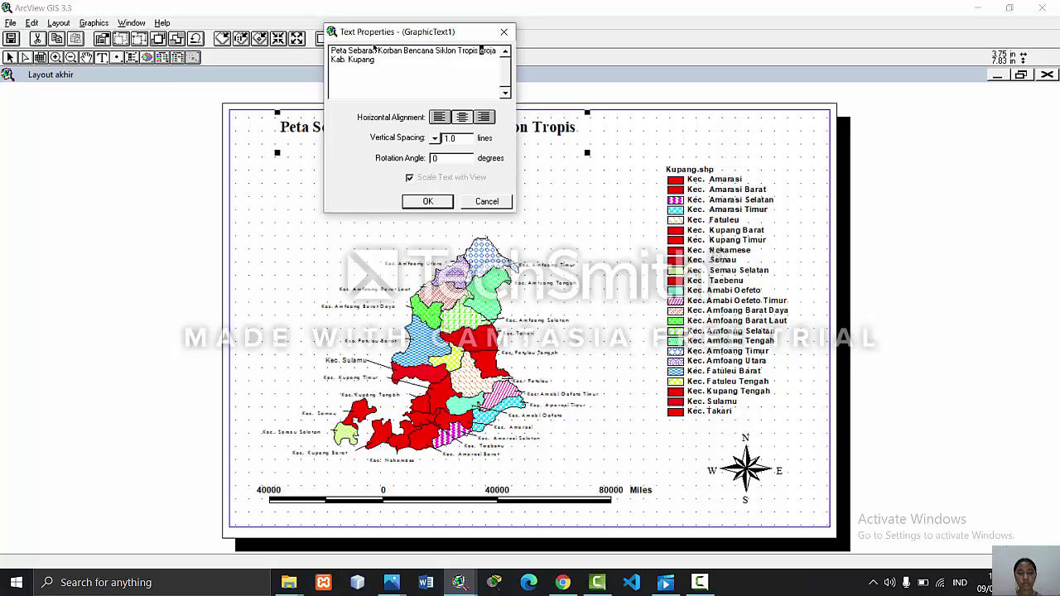
key("Right")
type("roja")
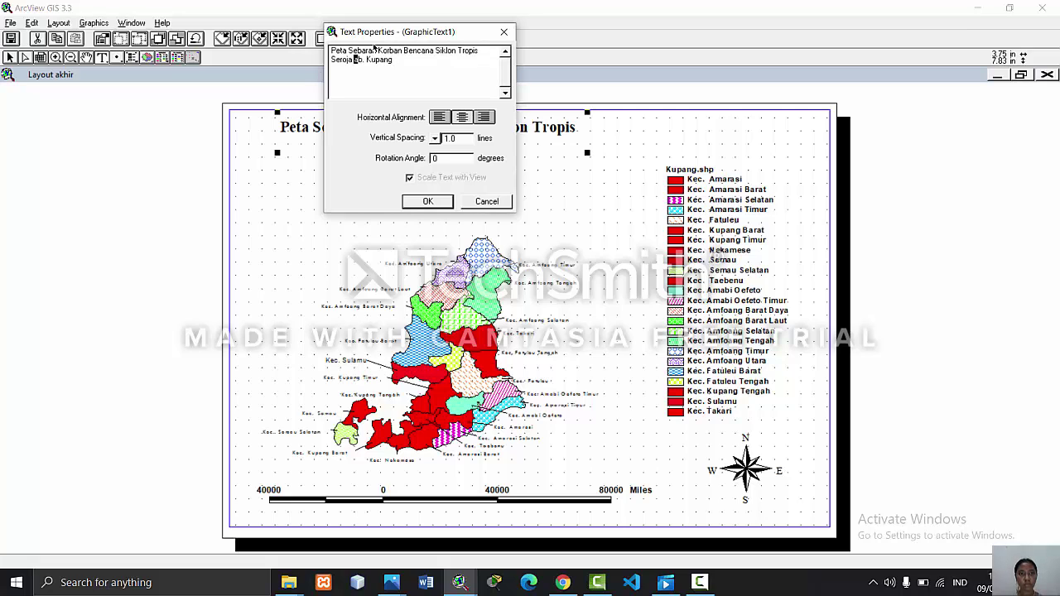
- Restore the "Kab. Kupang" ending of the title text and apply the single-line title to the layout
key("Right")
key("Delete")
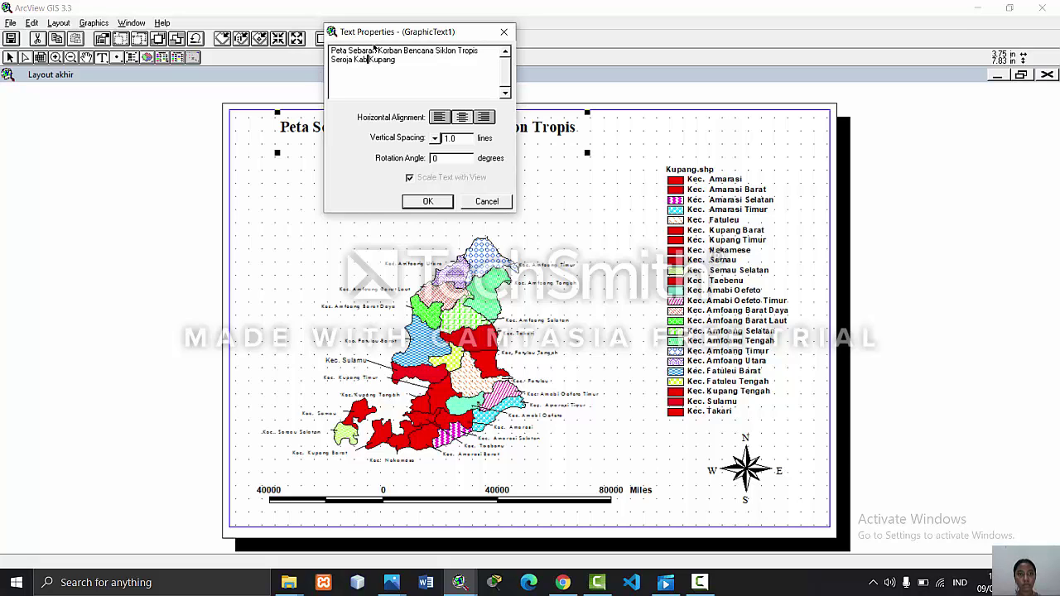
key("Right")
key("Left")
type(".")
key("Right")
key("Right")
key("Right")
key("Right")
key("Right")
key("Right")
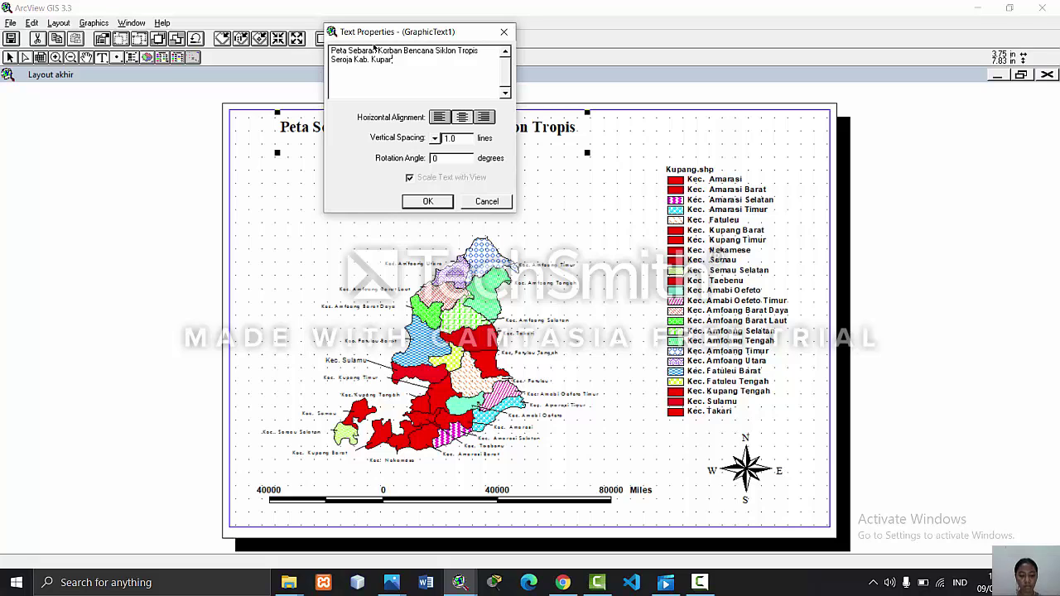
left_click(433, 202)
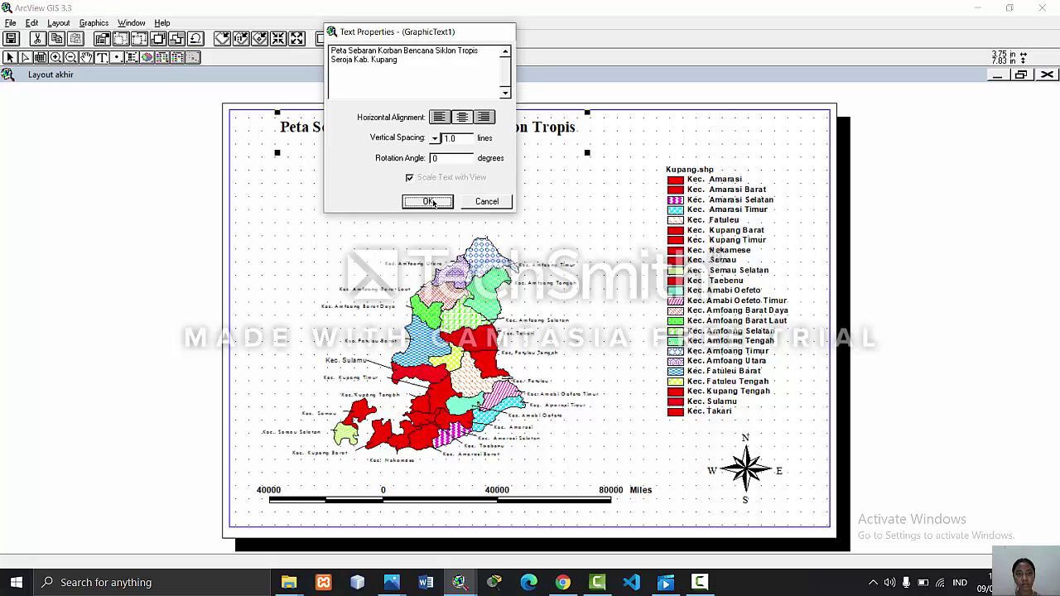
- Check the title's text properties without changes, and move the single-line title up near the layout's upper border
double_click(564, 145)
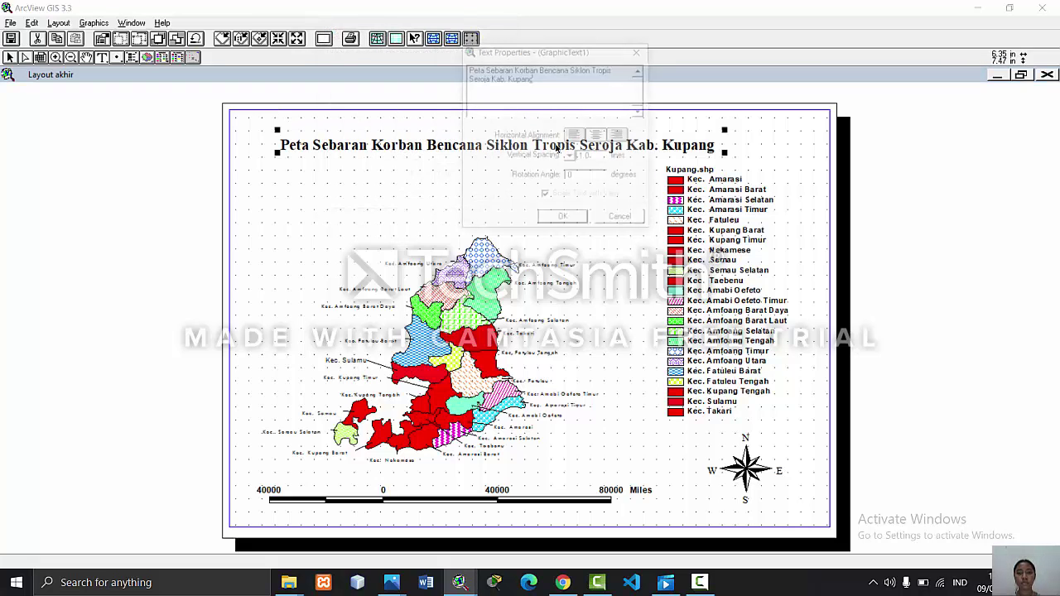
left_click(642, 55)
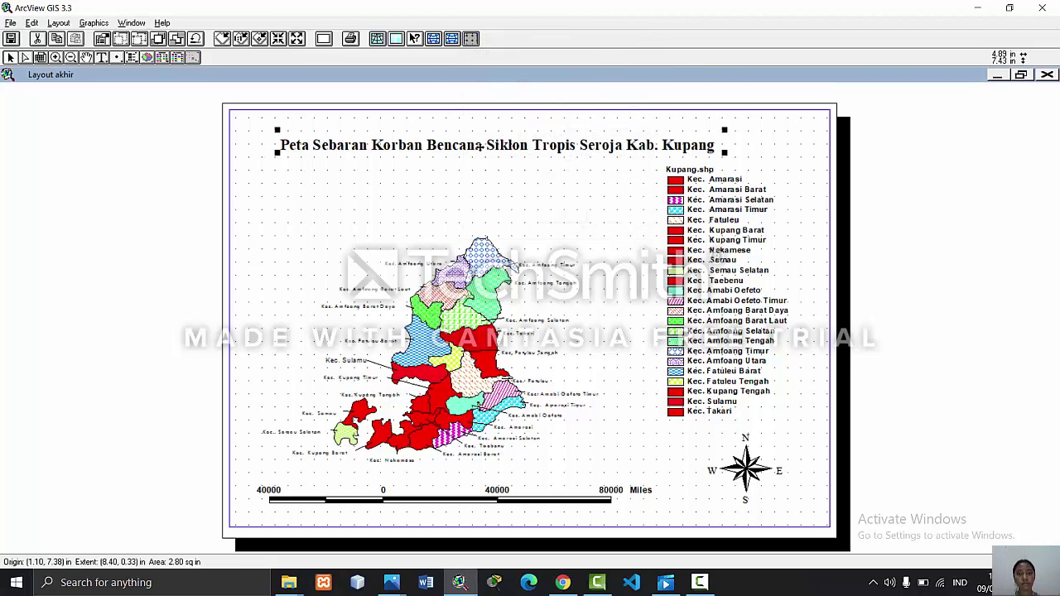
left_click_drag(480, 149, 483, 132)
- Move the map frame up so the map sits just beneath the title
left_click(465, 313)
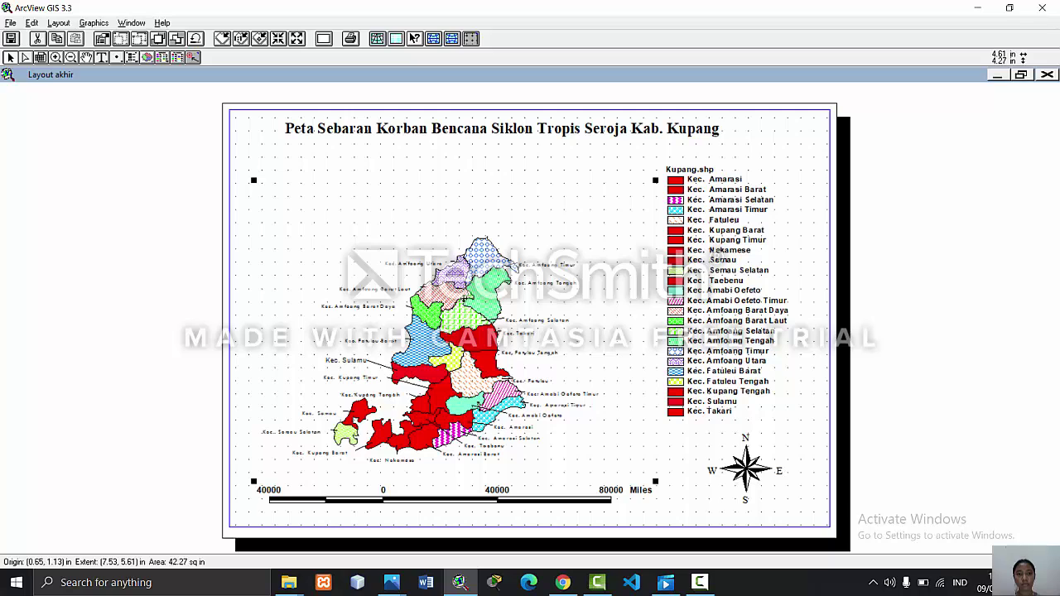
double_click(464, 298)
left_click(537, 216)
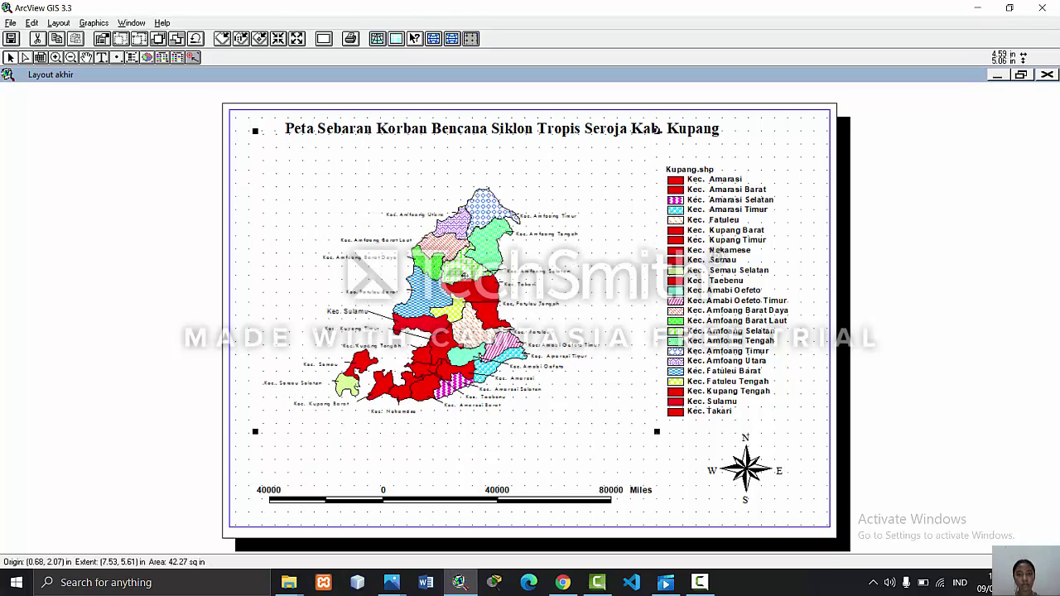
mouse_move(464, 276)
left_mouse_down()
mouse_move(469, 239)
mouse_move(459, 262)
left_mouse_up()
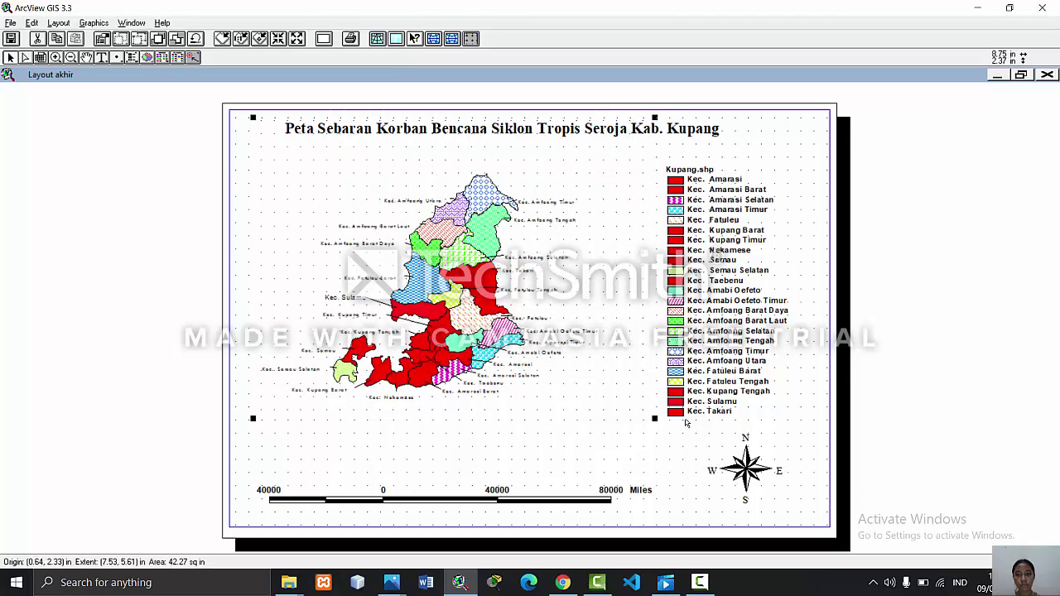
- Move the north arrow to the layout's upper-right corner and shrink it to about 0.97 by 0.94 in
left_click(745, 462)
left_click_drag(745, 462, 773, 140)
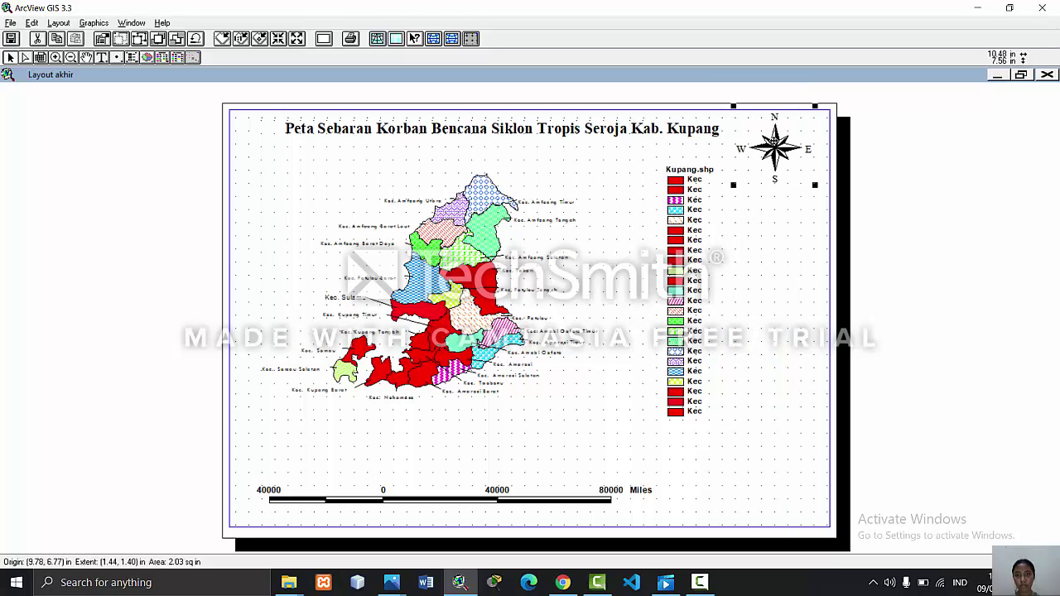
left_click_drag(733, 185, 758, 161)
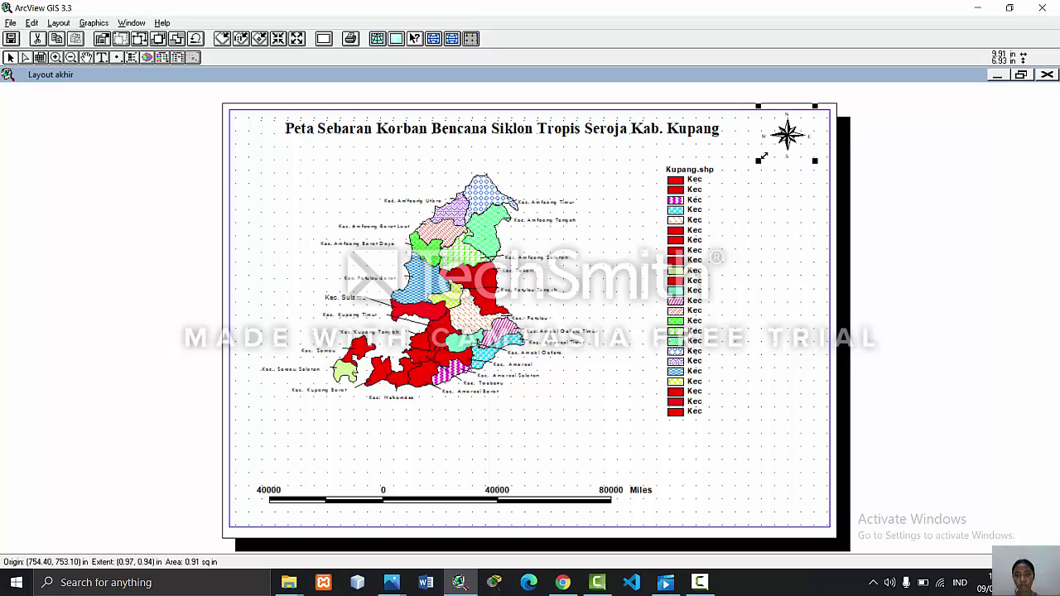
- Check the north arrow styles without changing them, and move the arrow below the map, above the scale bar
left_click(722, 199)
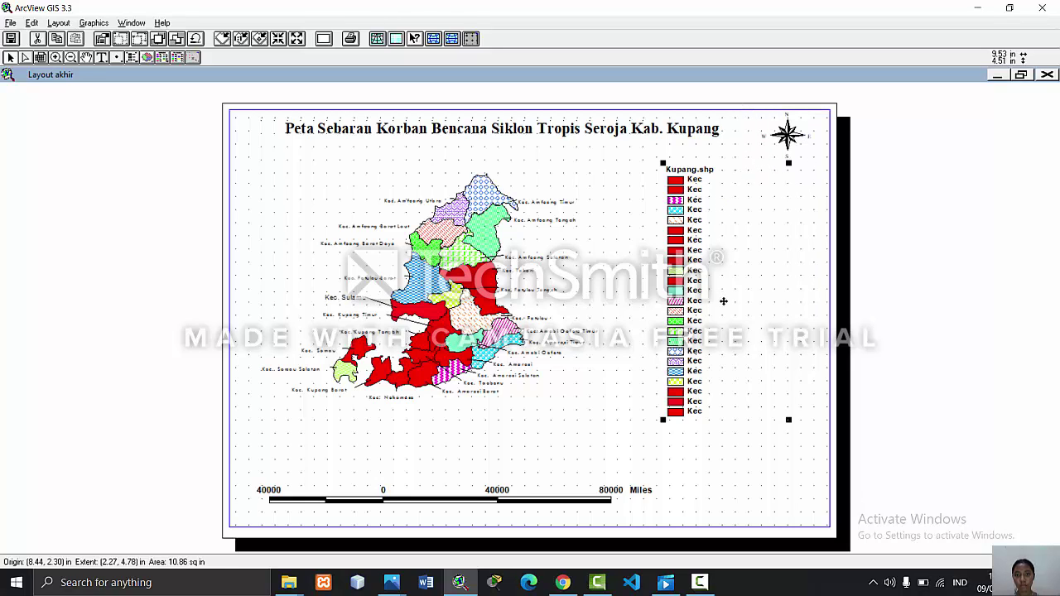
left_click_drag(792, 131, 726, 186)
double_click(785, 135)
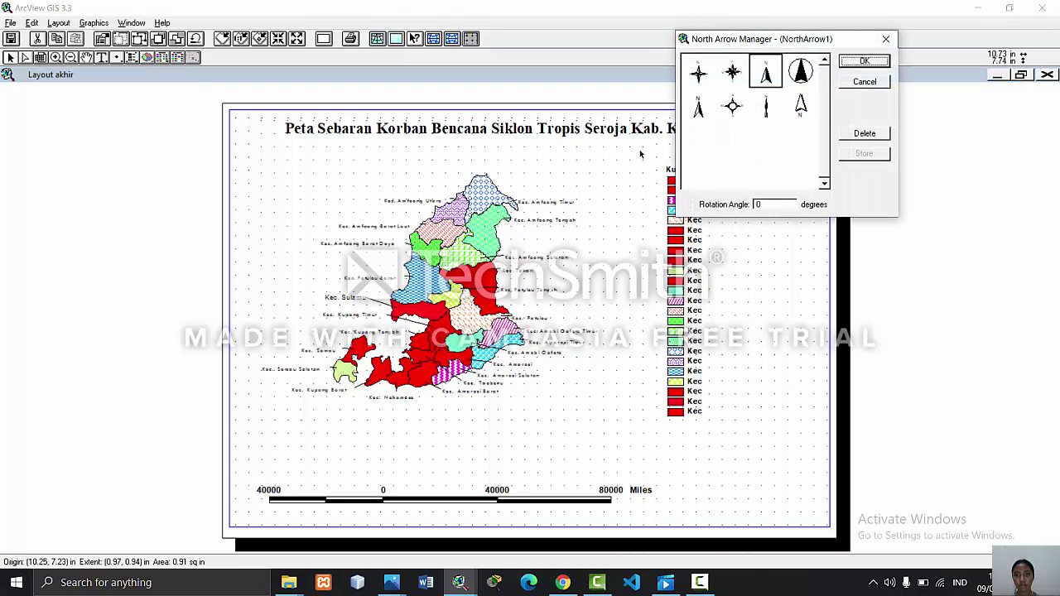
left_click(885, 39)
left_click_drag(785, 136, 577, 462)
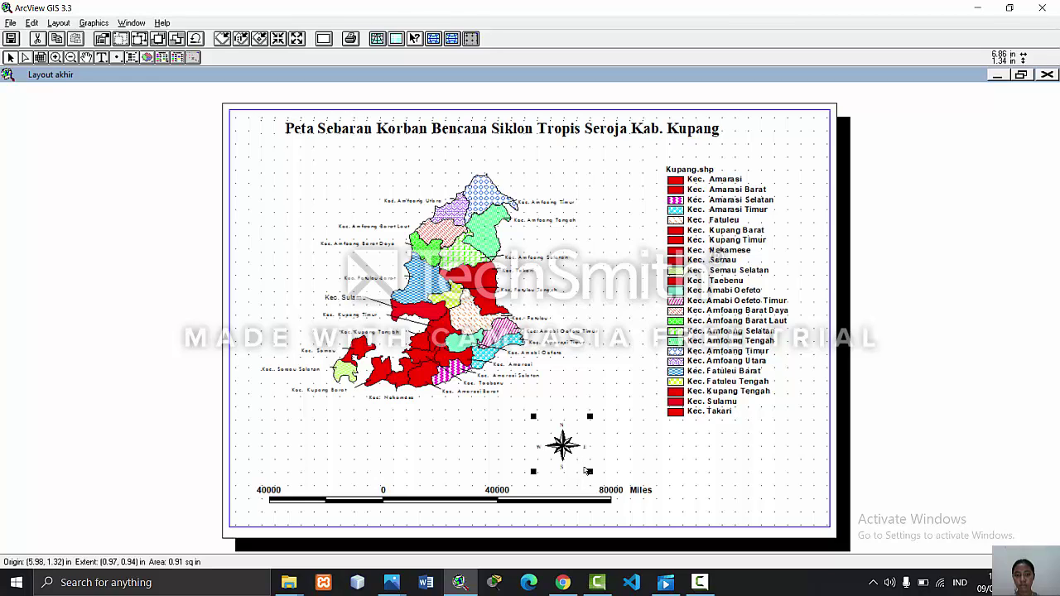
- Check the north arrow styles without changing them, and move the arrow to the layout's upper-right corner, above the legend
double_click(564, 448)
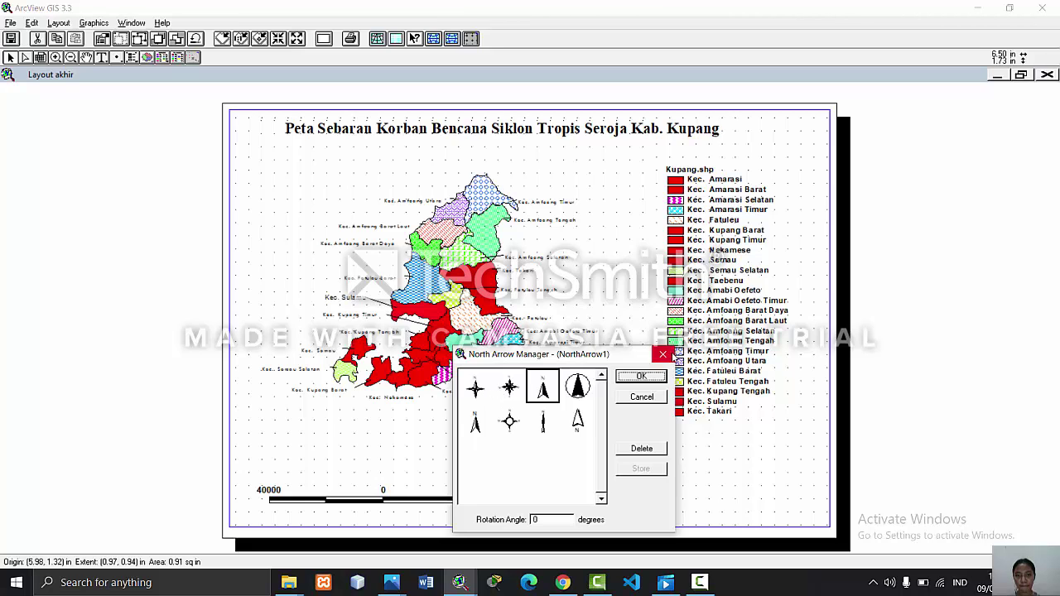
left_click(663, 354)
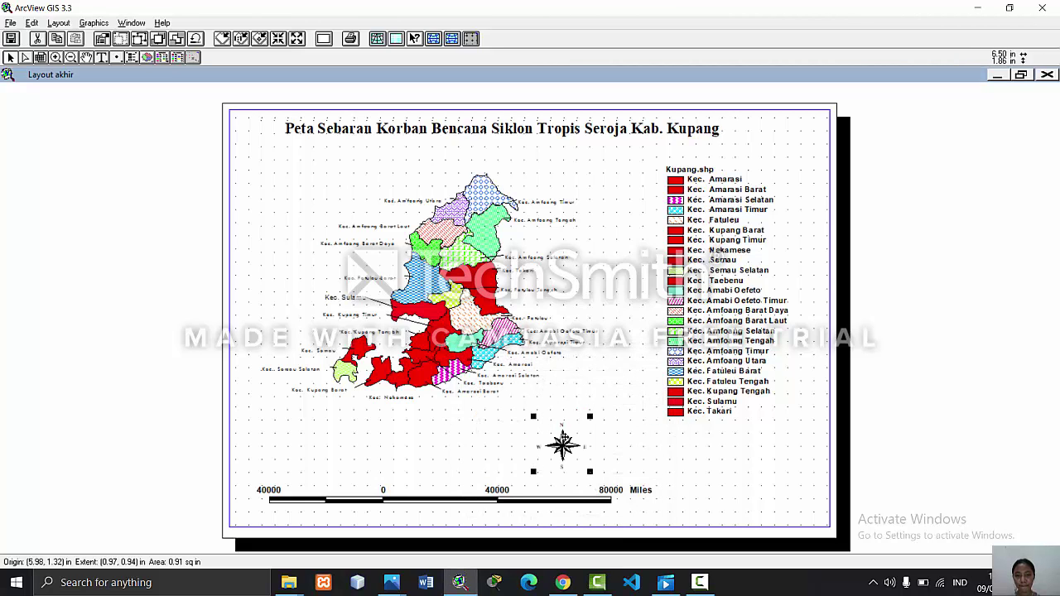
left_click_drag(563, 443, 606, 371)
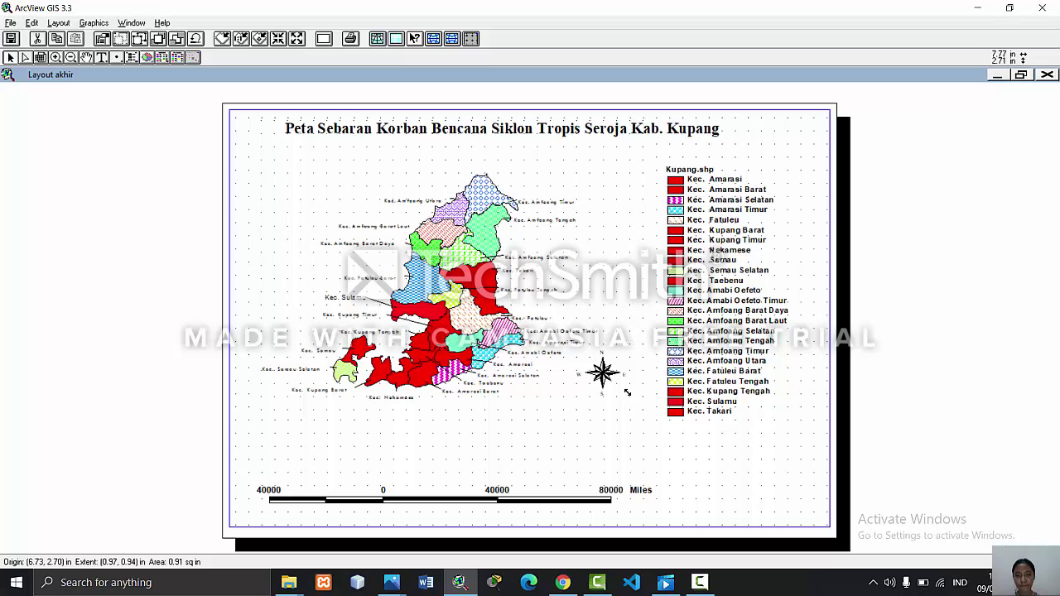
left_click(628, 397)
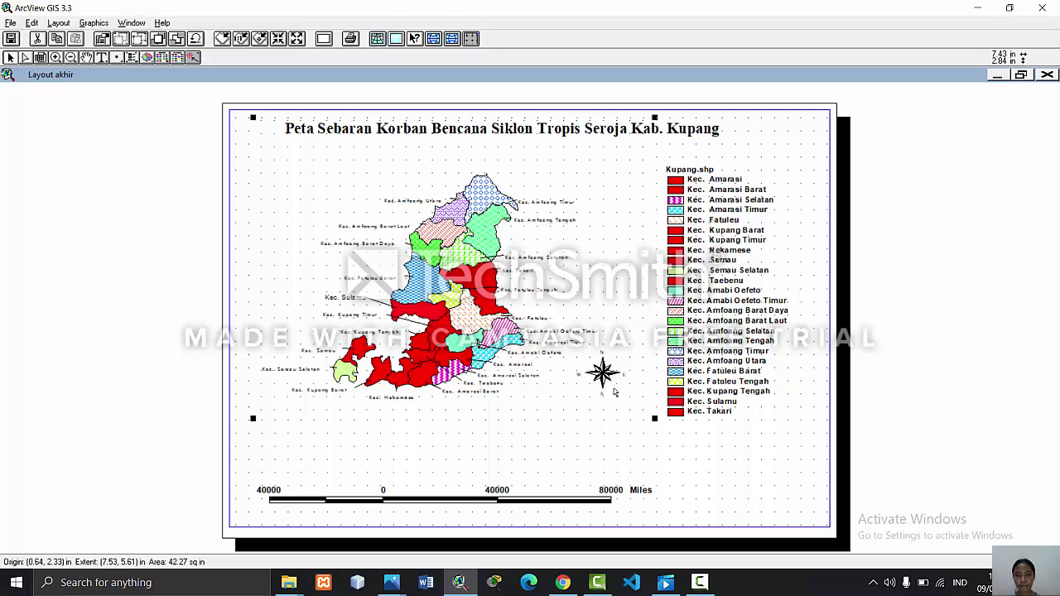
left_click(597, 370)
left_click_drag(598, 370, 603, 372)
left_click(604, 373)
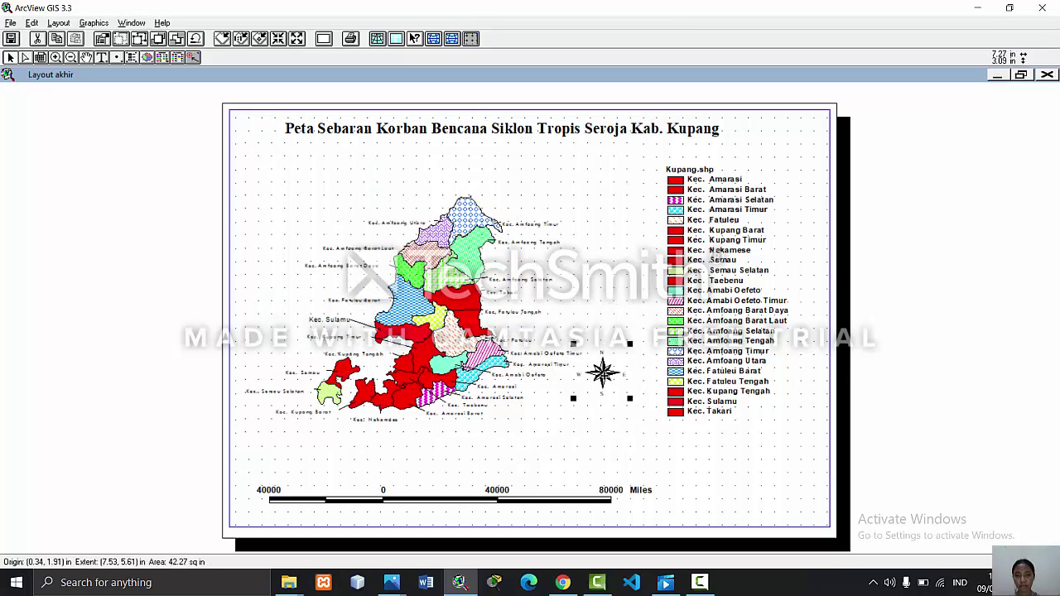
left_click_drag(604, 374, 787, 142)
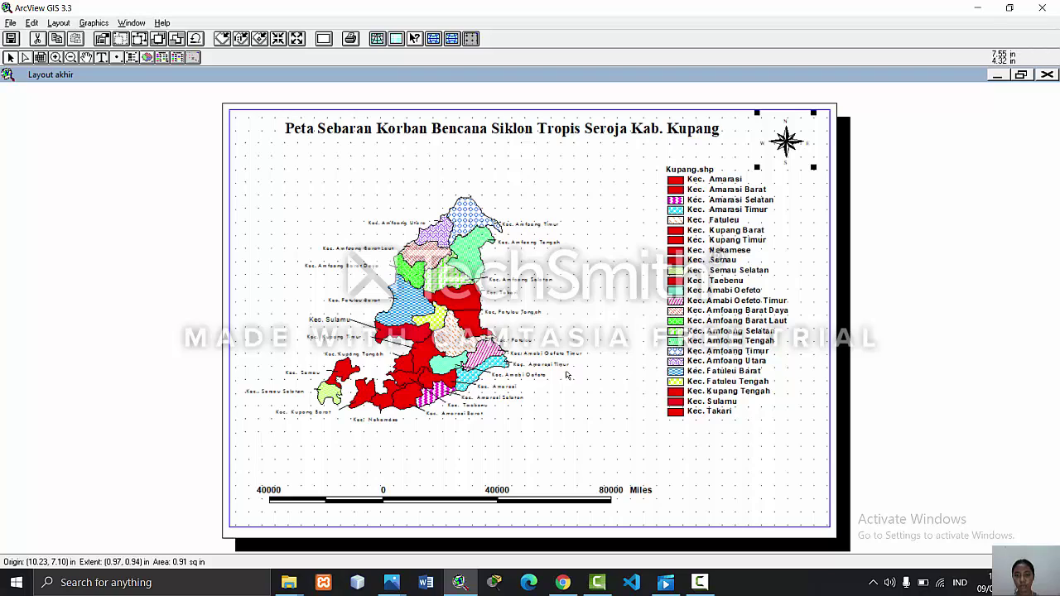
- Position the map frame beneath the title and move the scale bar up directly below the map
left_click(452, 329)
left_click_drag(452, 329, 458, 273)
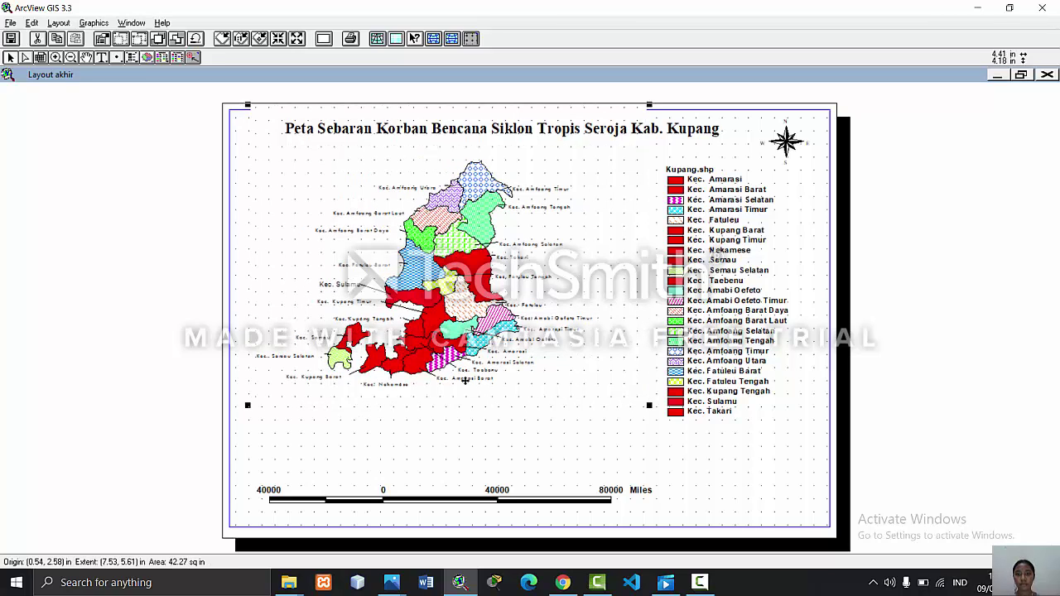
left_click(445, 497)
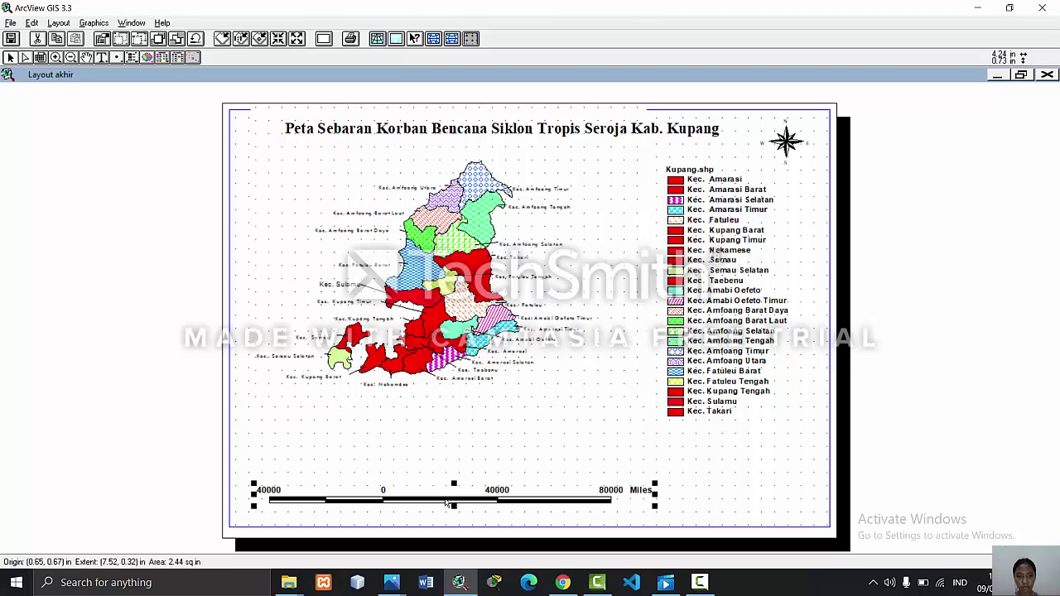
left_click_drag(445, 496, 443, 422)
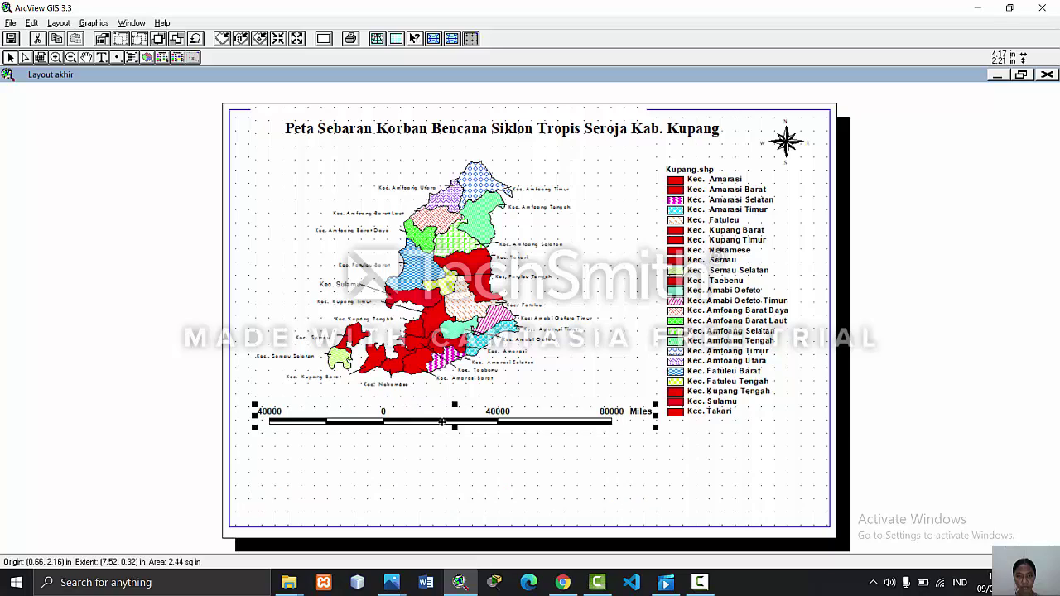
left_click(542, 469)
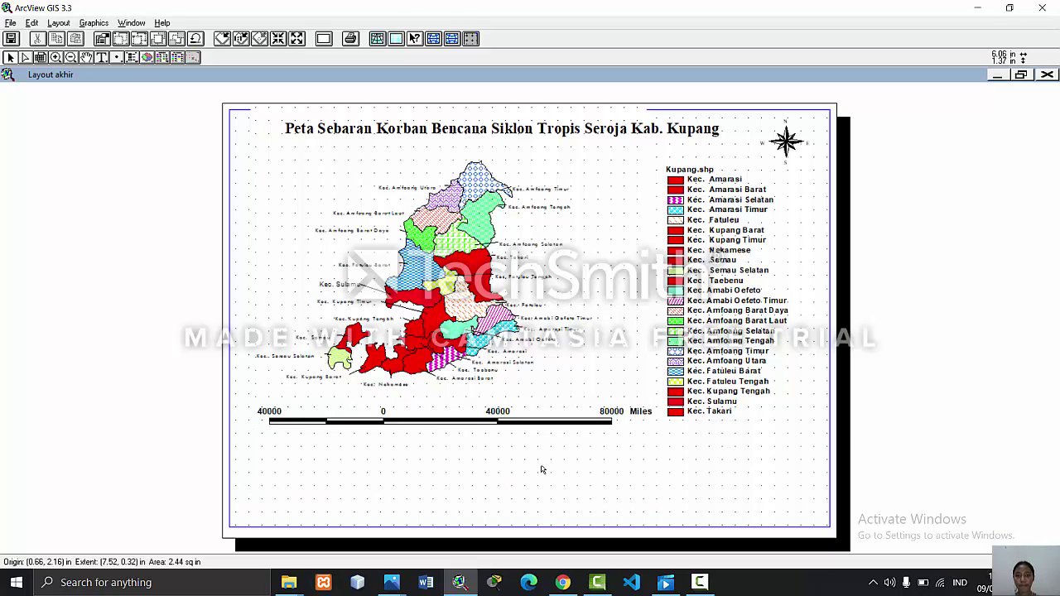
left_click(506, 290)
left_click_drag(484, 145, 479, 164)
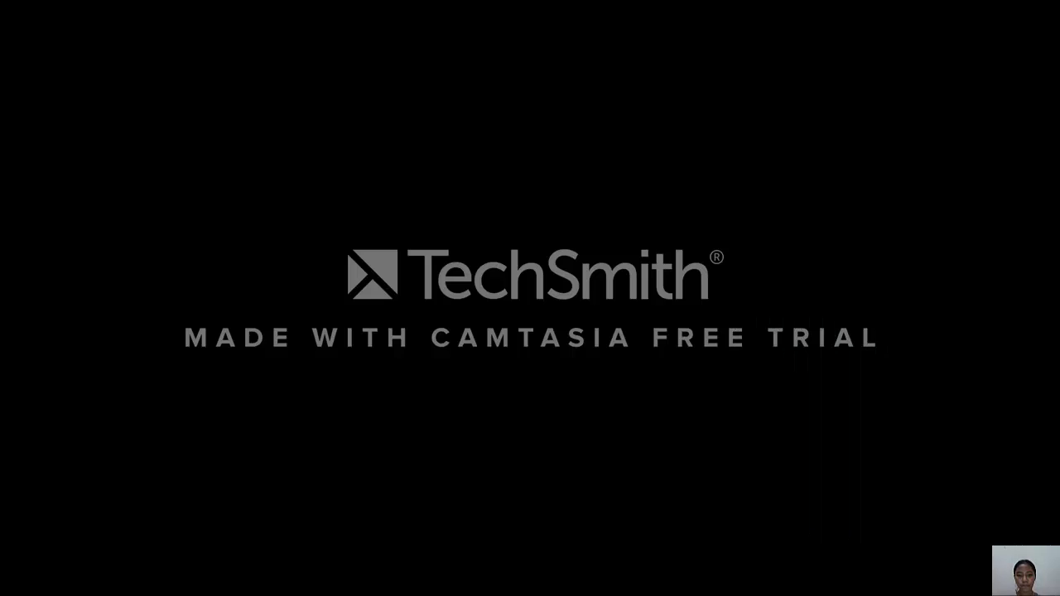
- Switch to the Edge browser to review the assignment PDF's map requirements, and return to ArcView GIS
left_click(322, 539)
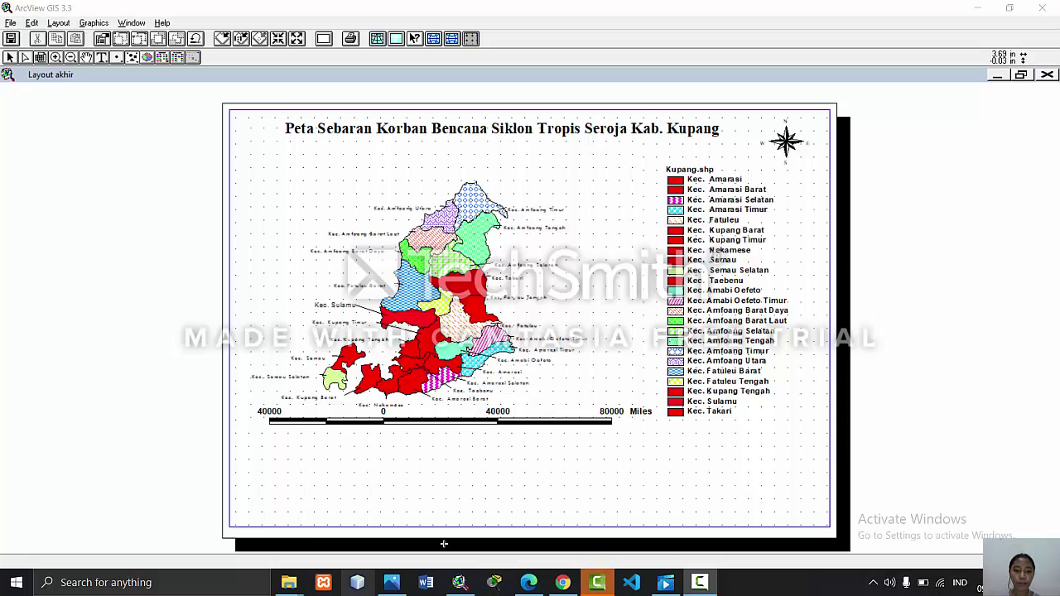
left_click(529, 582)
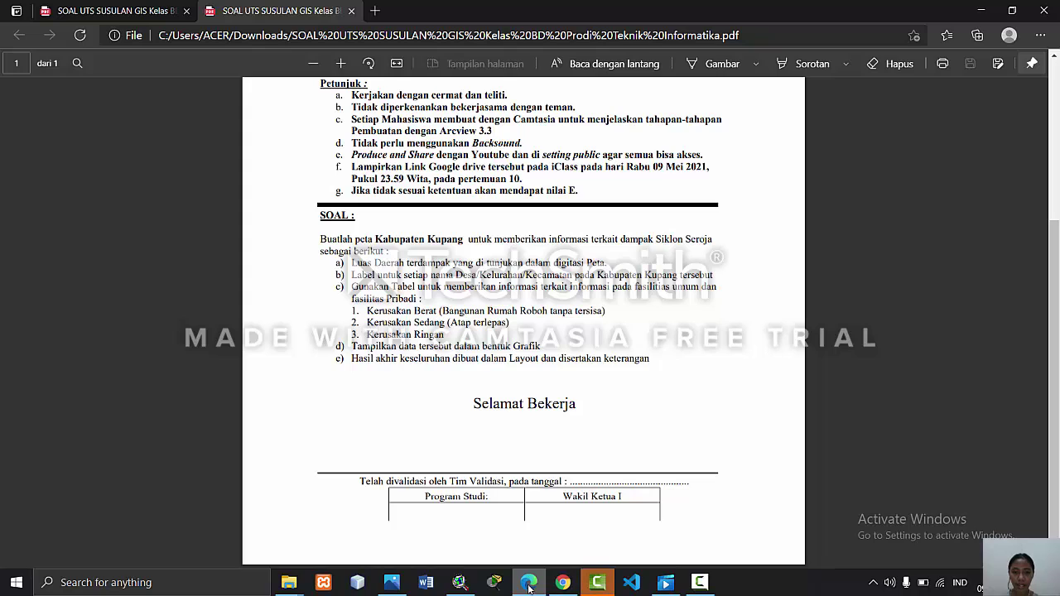
left_click(460, 583)
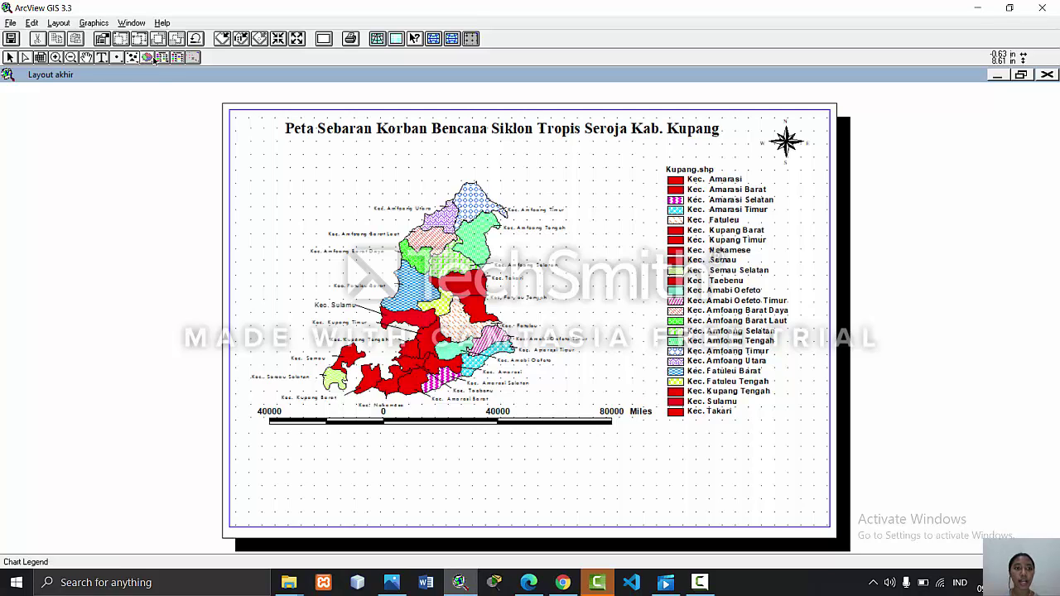
- Add a table frame of about 0.75 by 0.50 in below the scale bar, showing table informasi kerusakan.dbf
left_click_drag(132, 58, 137, 143)
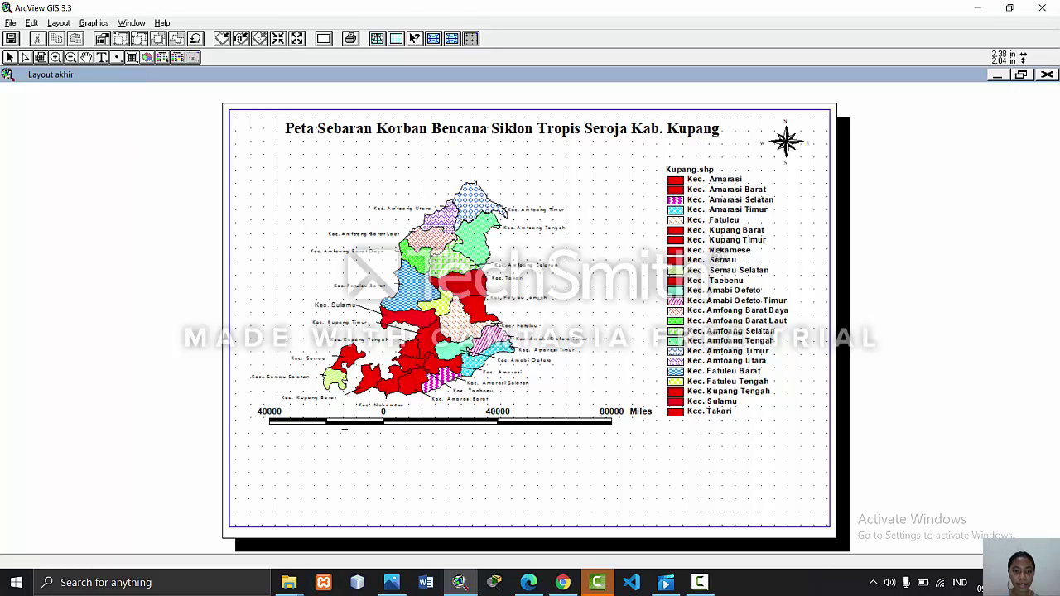
left_click_drag(327, 445, 365, 475)
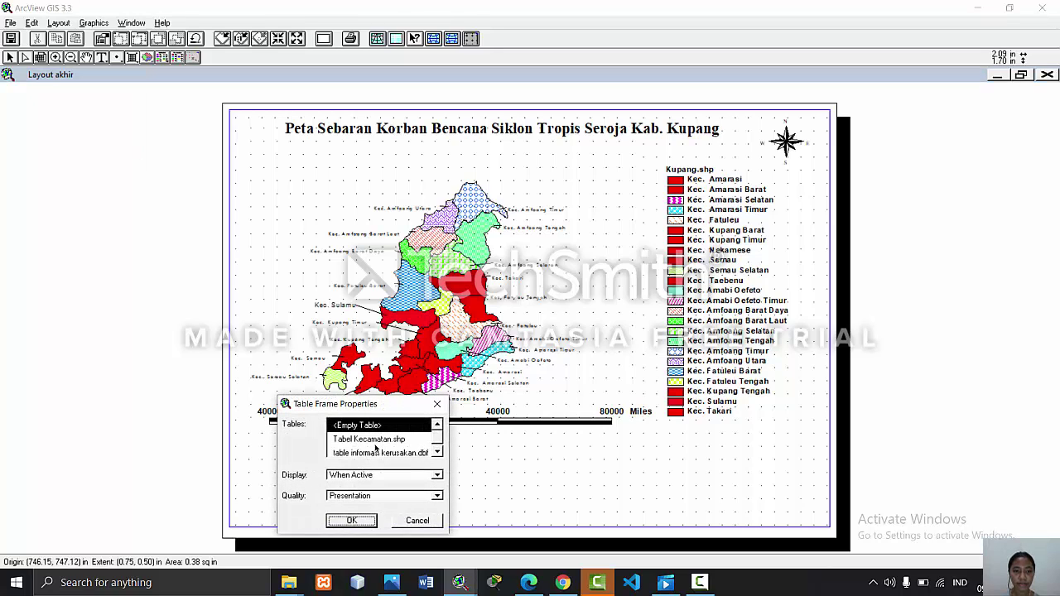
left_click(436, 442)
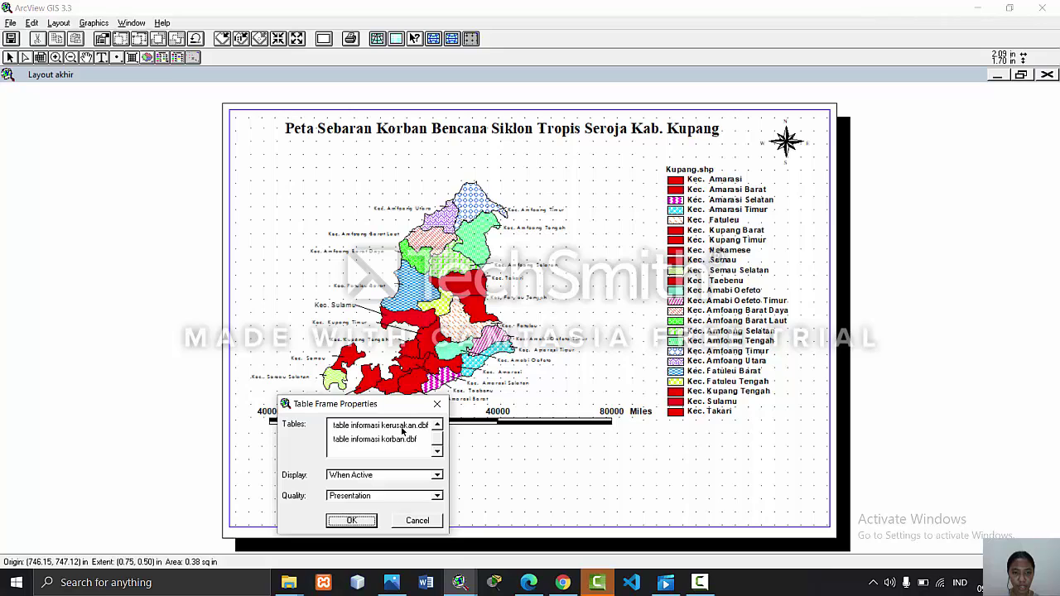
left_click(402, 428)
left_click(359, 522)
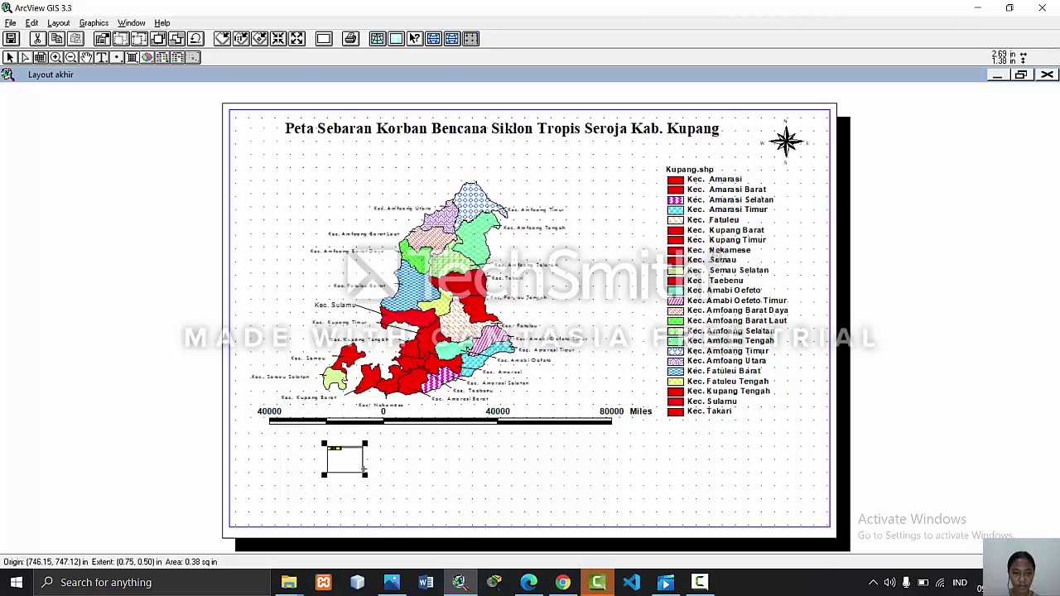
- Open table informasi kerusakan.dbf from the project, shrink its window to fit the three damage records, and minimize it
left_click(1020, 74)
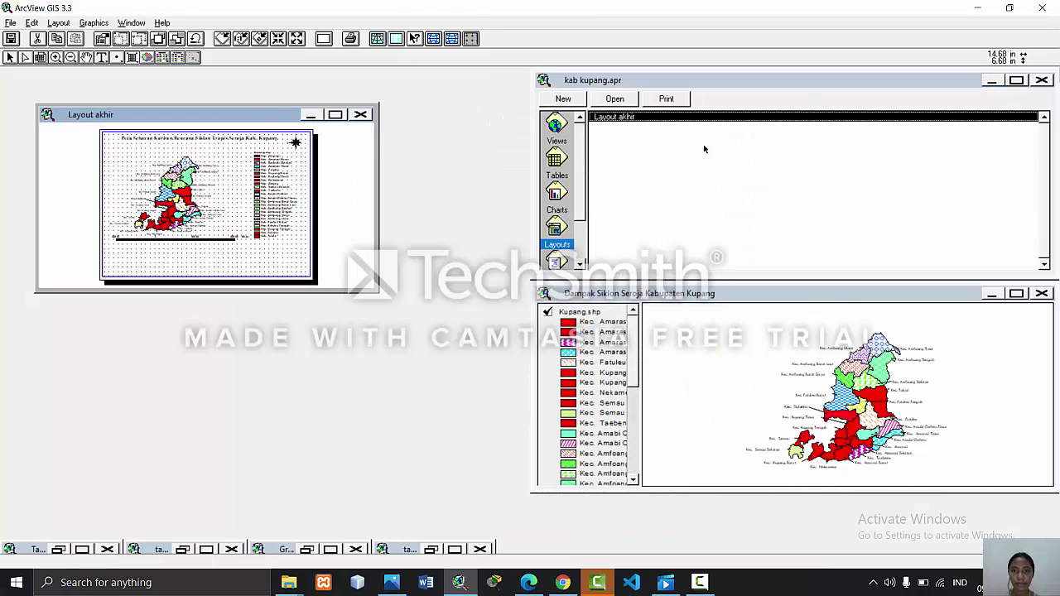
left_click(557, 164)
left_click(638, 128)
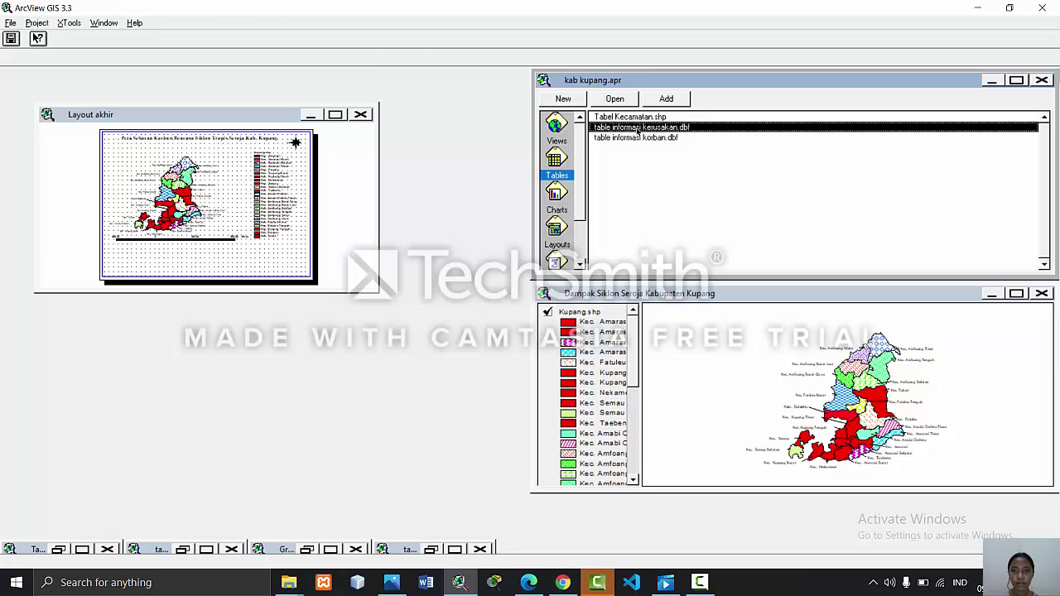
double_click(637, 128)
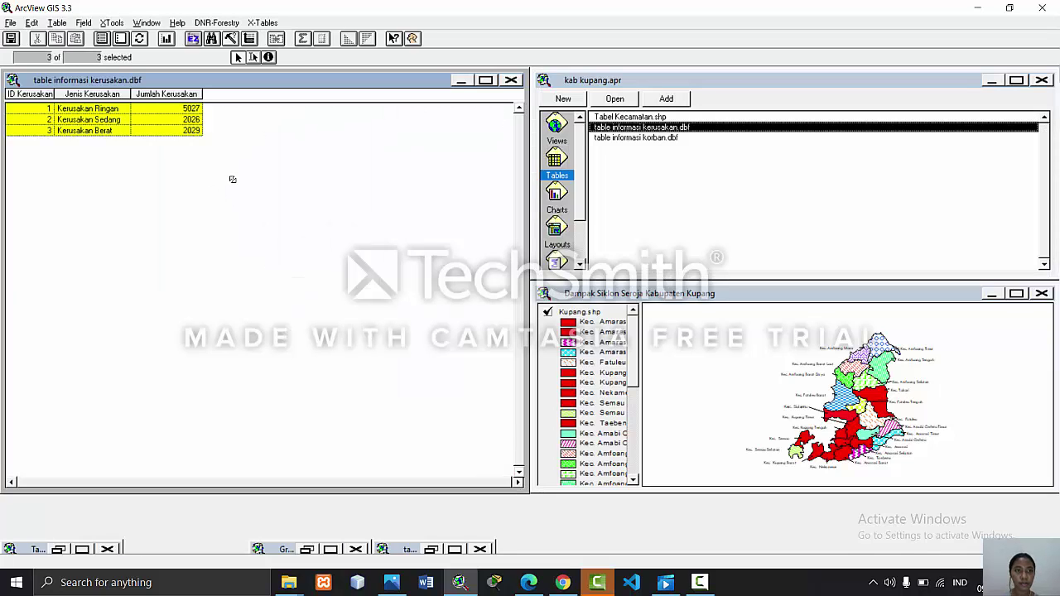
left_click_drag(256, 185, 221, 151)
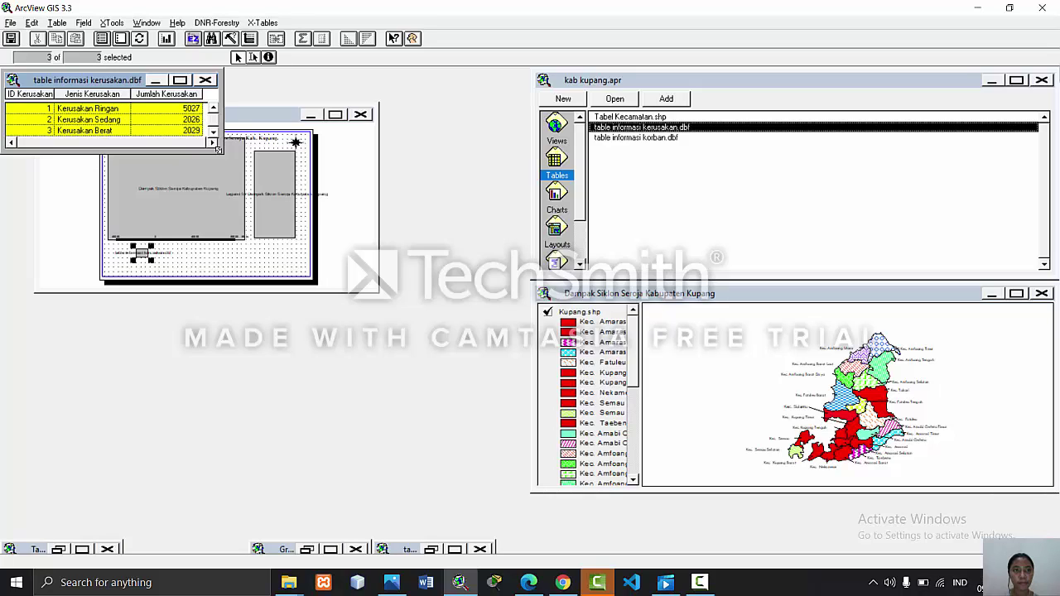
left_click(155, 80)
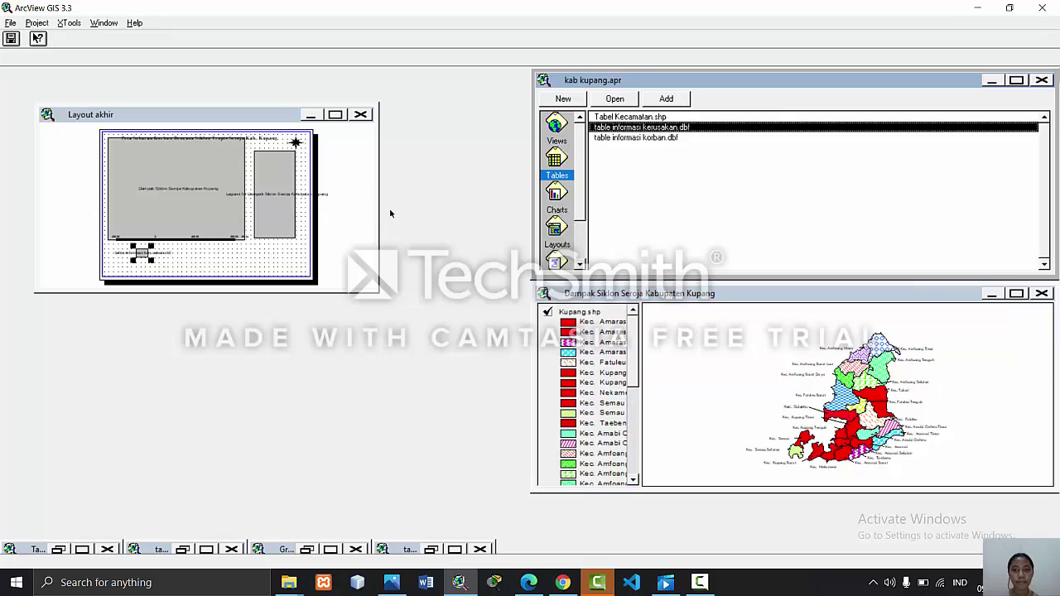
- Open table informasi korban.dbf maximized, narrow the ID Korban column slightly, and stop editing the table
left_click(647, 138)
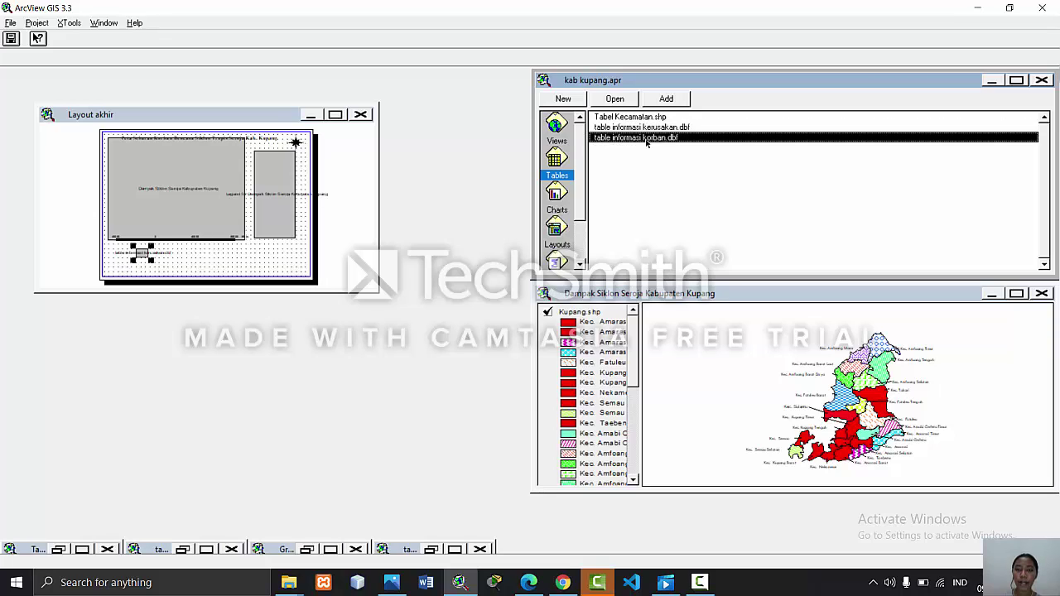
double_click(647, 139)
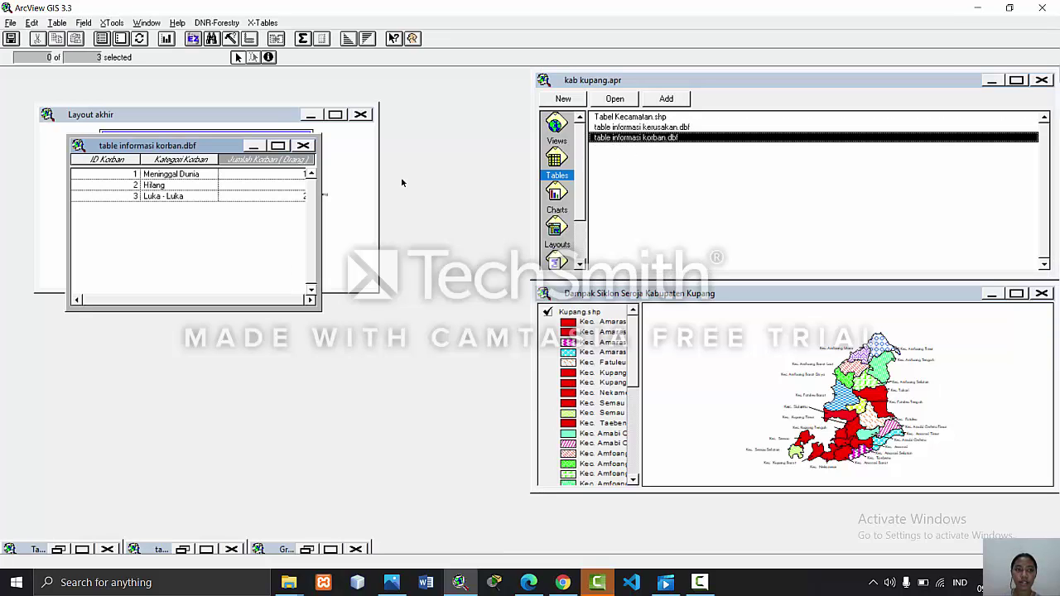
left_click(280, 146)
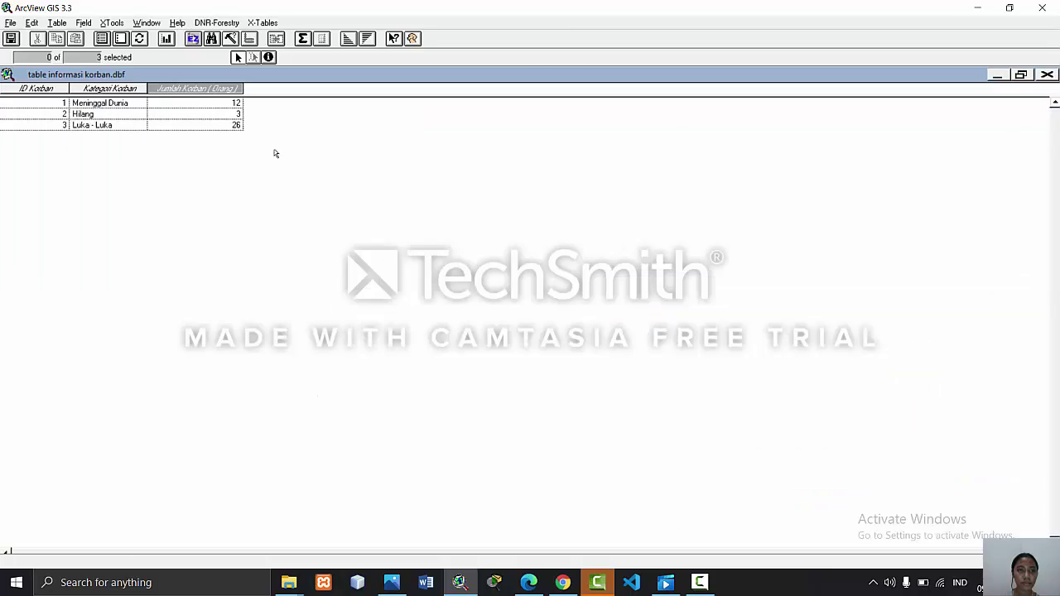
left_click_drag(69, 90, 62, 90)
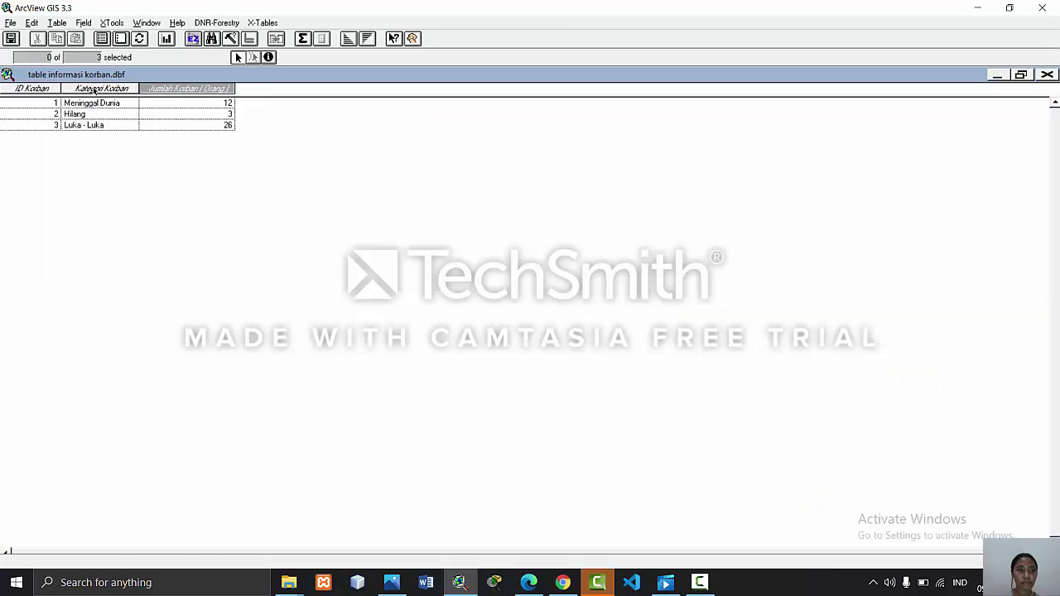
left_click(32, 23)
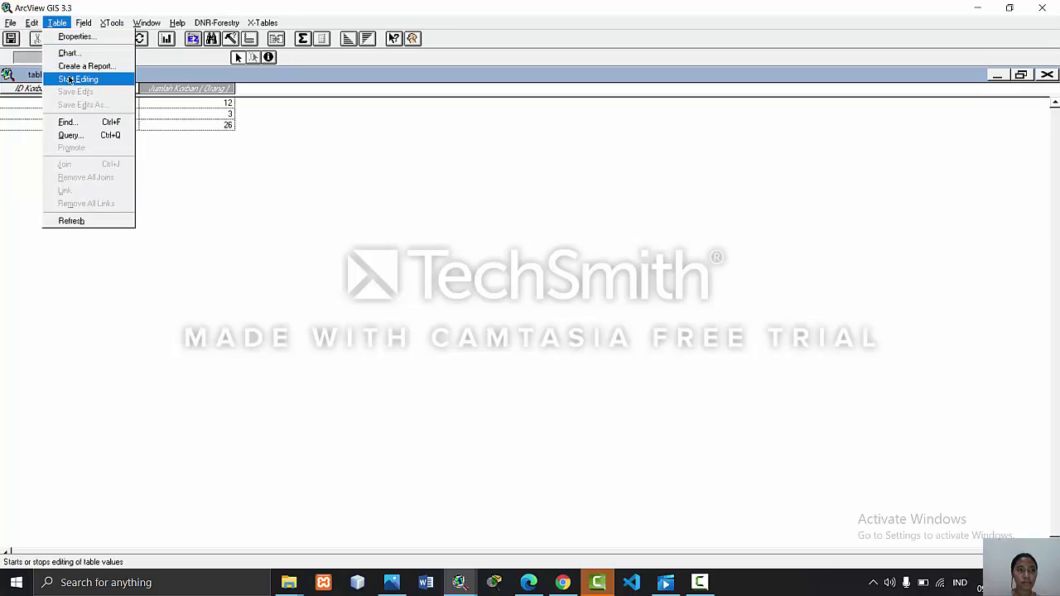
left_click(78, 79)
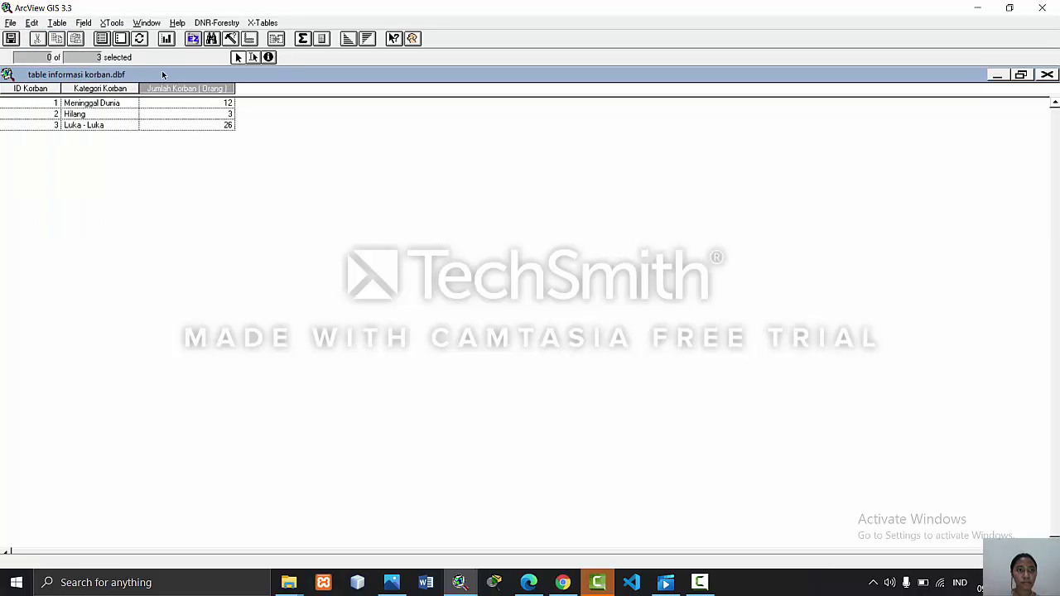
- Select all records of the victim table, clear that selection, and deselect the Jumlah Korban (Orang) column
left_click(102, 39)
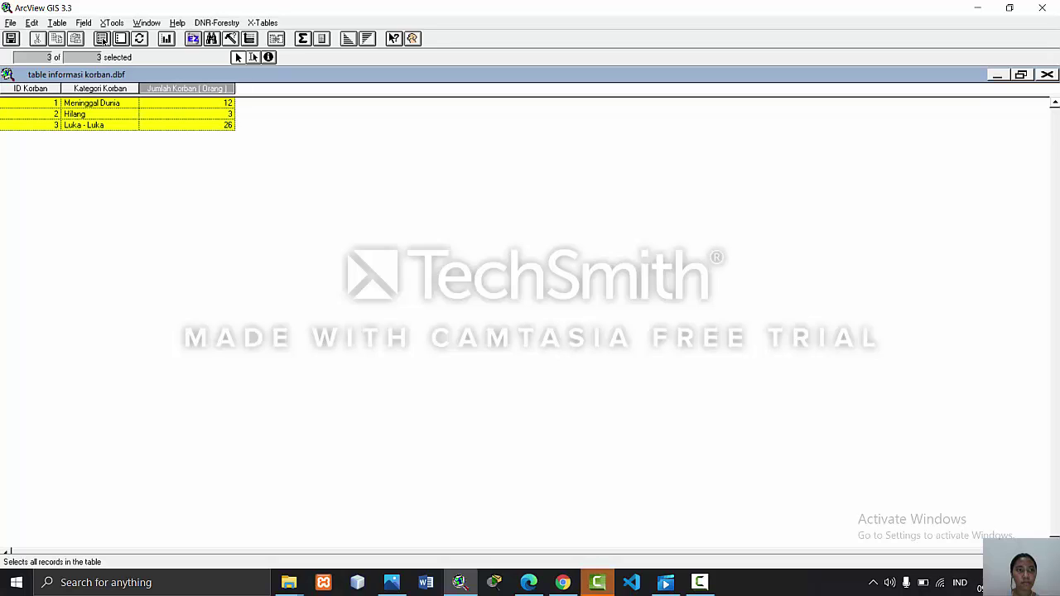
left_click(120, 39)
left_click(139, 91)
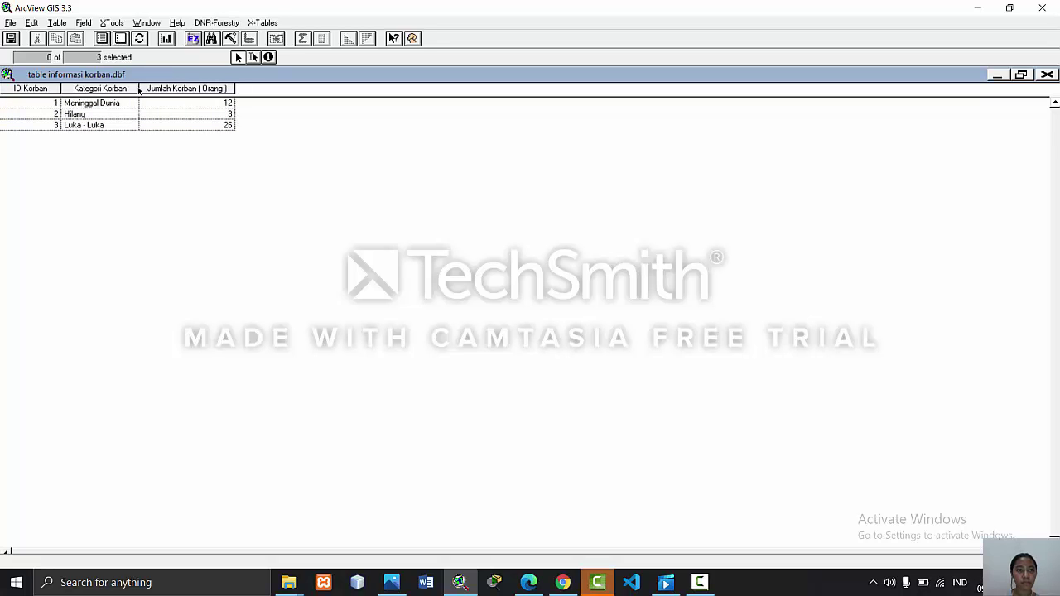
- Shrink the victim table's window to fit its three records, maximize it again, and select all records
left_click(1013, 74)
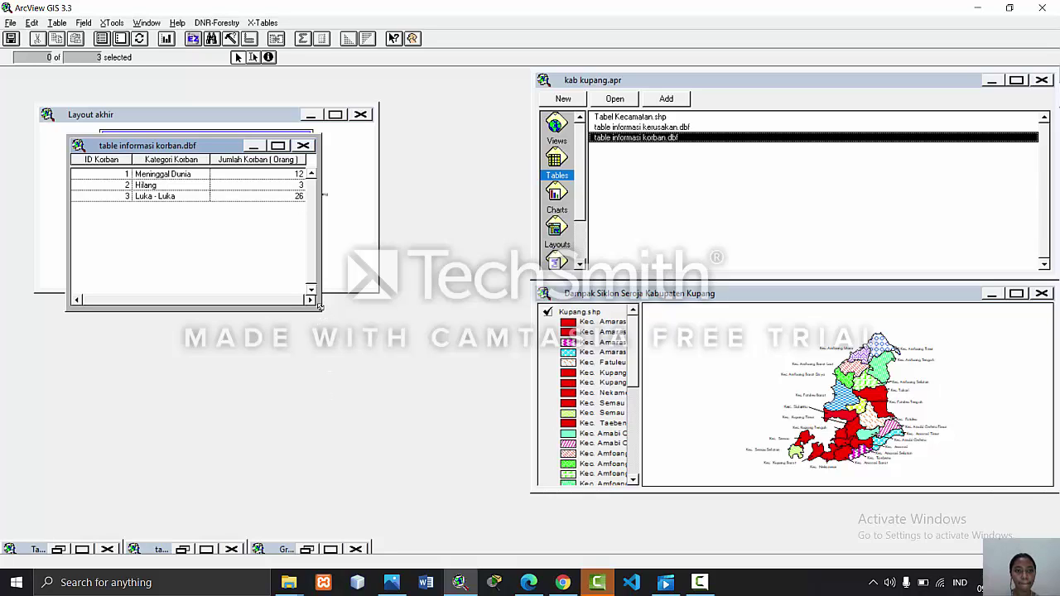
left_click_drag(320, 306, 324, 228)
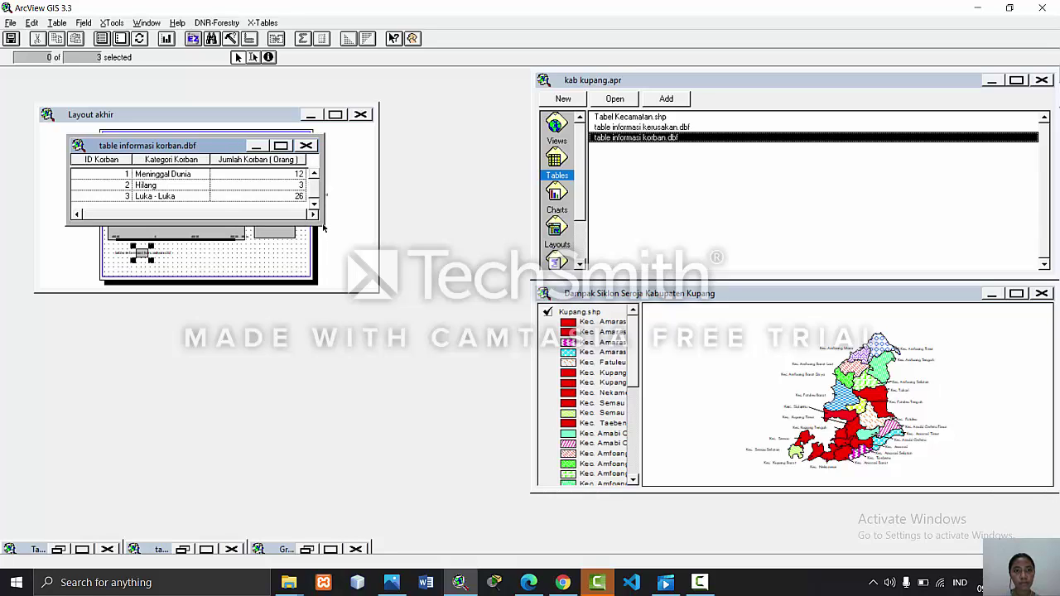
left_click(281, 146)
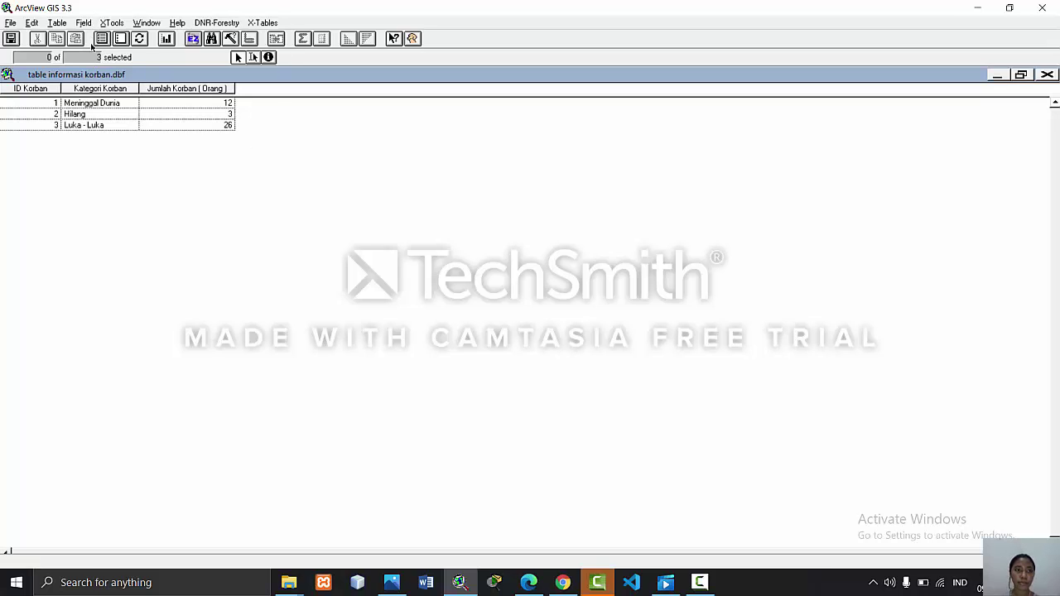
left_click(102, 38)
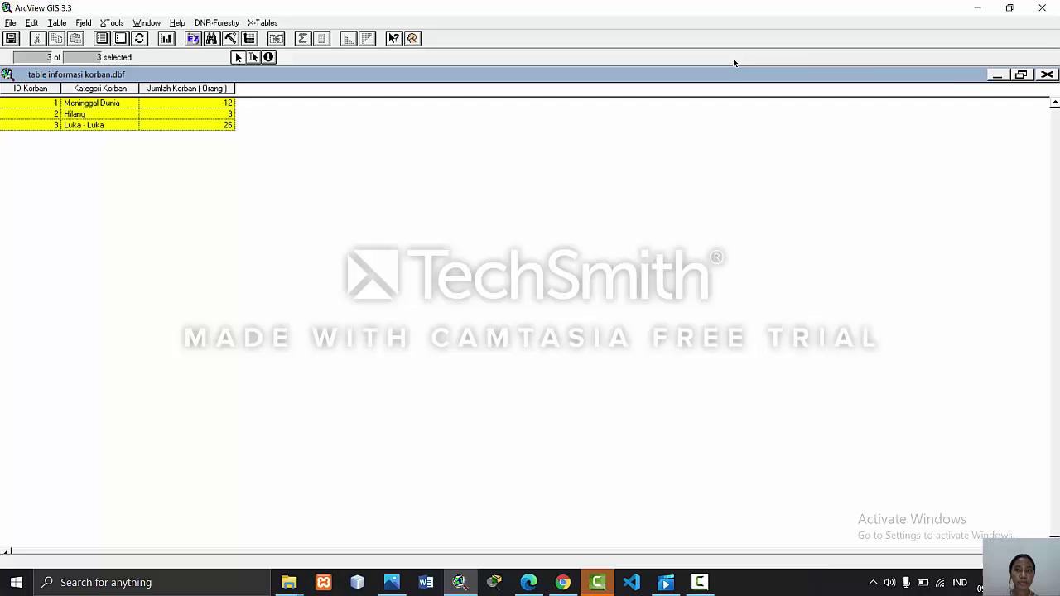
- Clear the record selection in table informasi korban.dbf and restore its window to the smaller size
left_click(1021, 75)
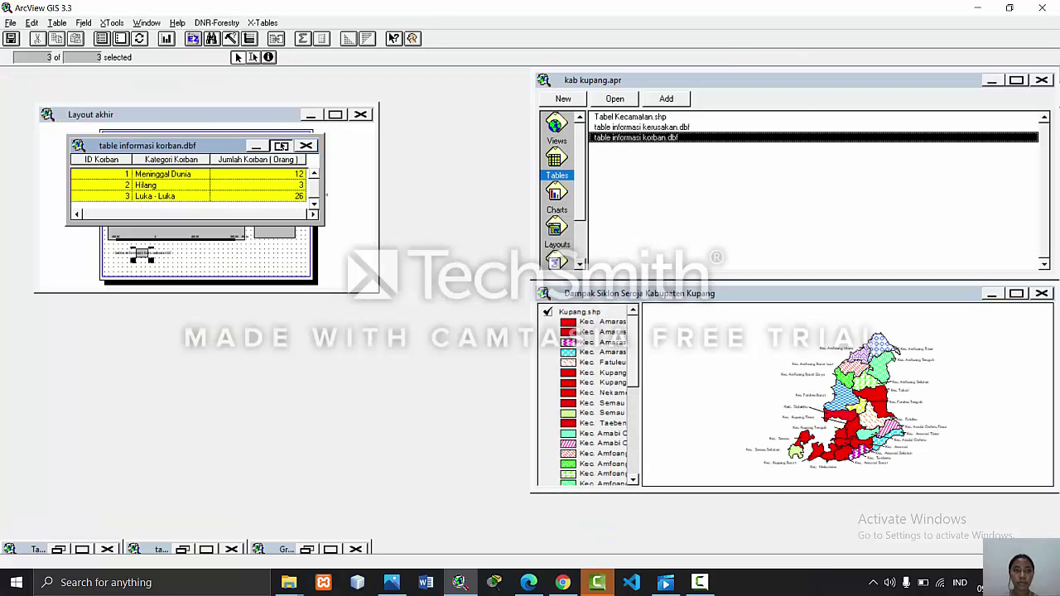
left_click(281, 145)
left_click(137, 39)
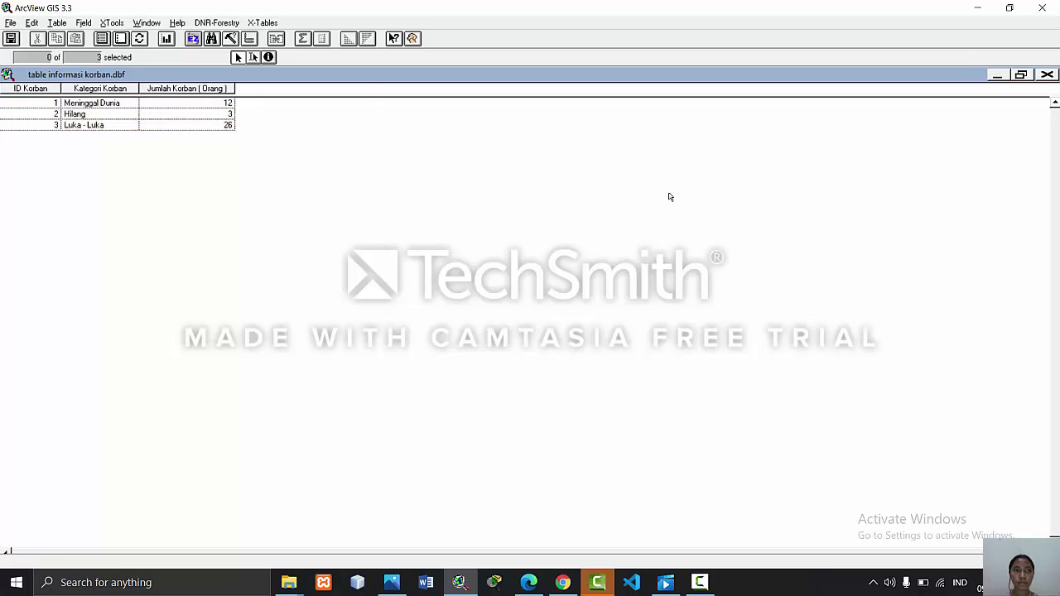
left_click(1021, 75)
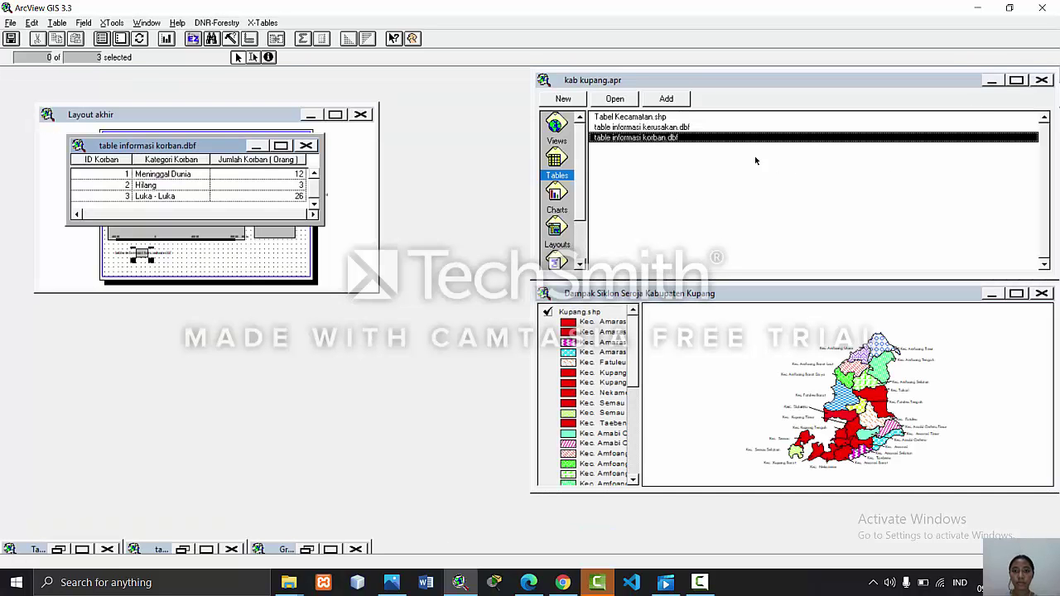
- Delete the highlighted damage table frame below the scale bar in Layout akhir and minimize the layout
left_click(556, 228)
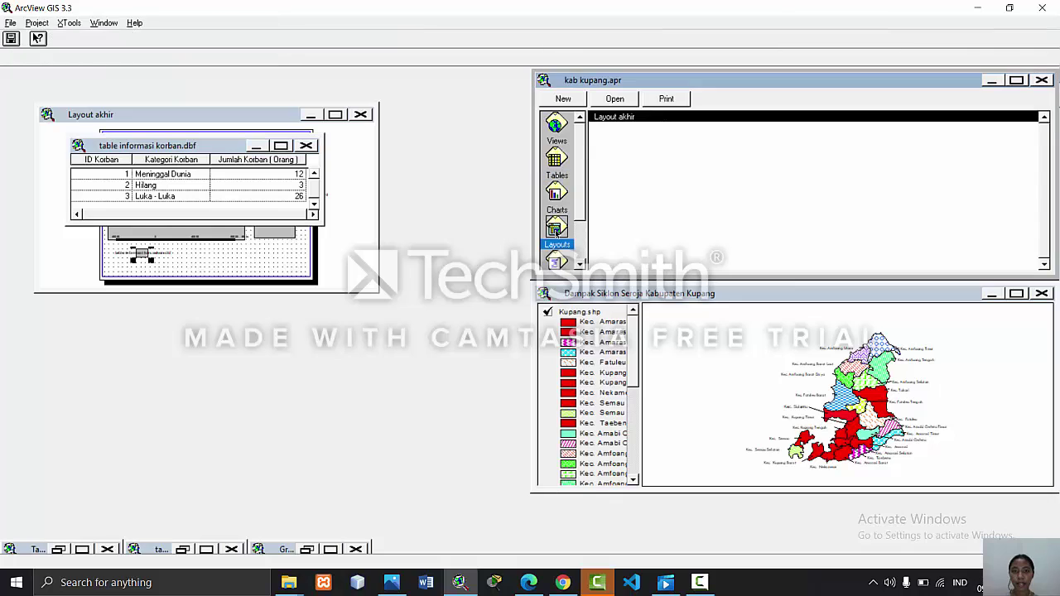
double_click(627, 118)
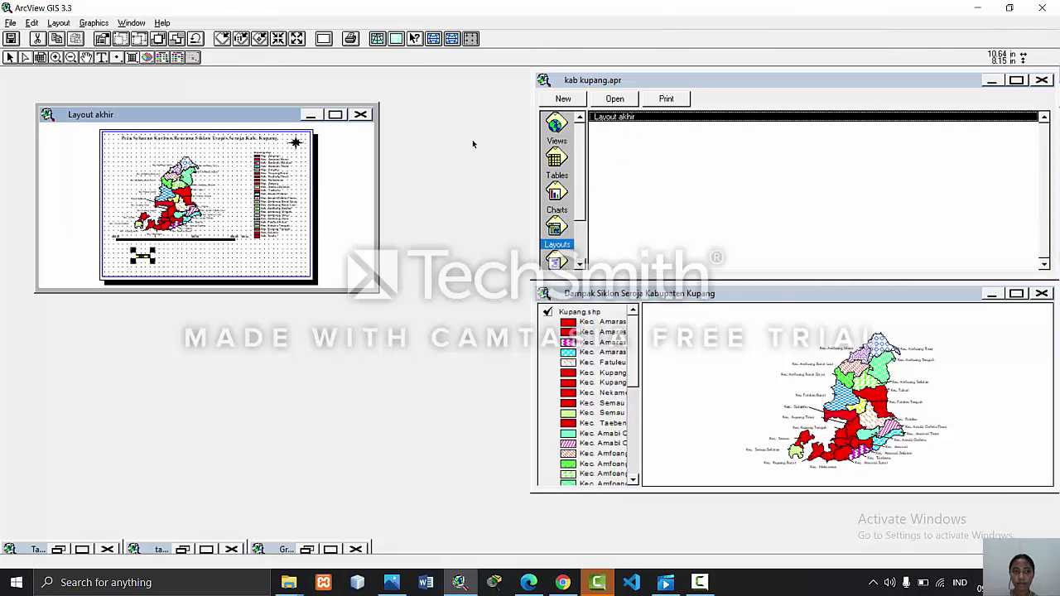
left_click(335, 115)
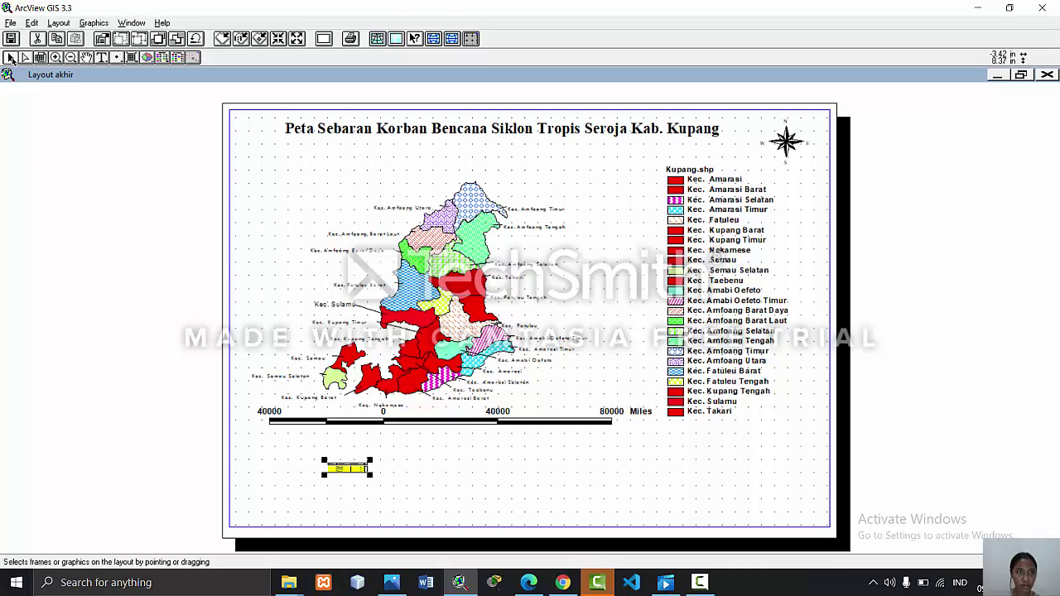
left_click_drag(370, 474, 574, 528)
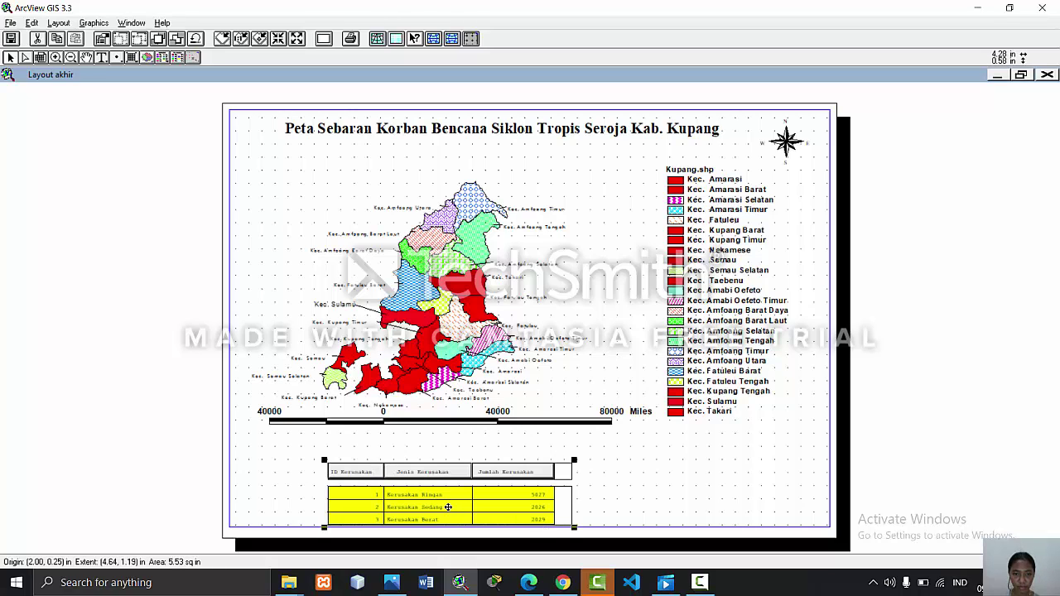
left_click_drag(447, 507, 390, 486)
key("Delete")
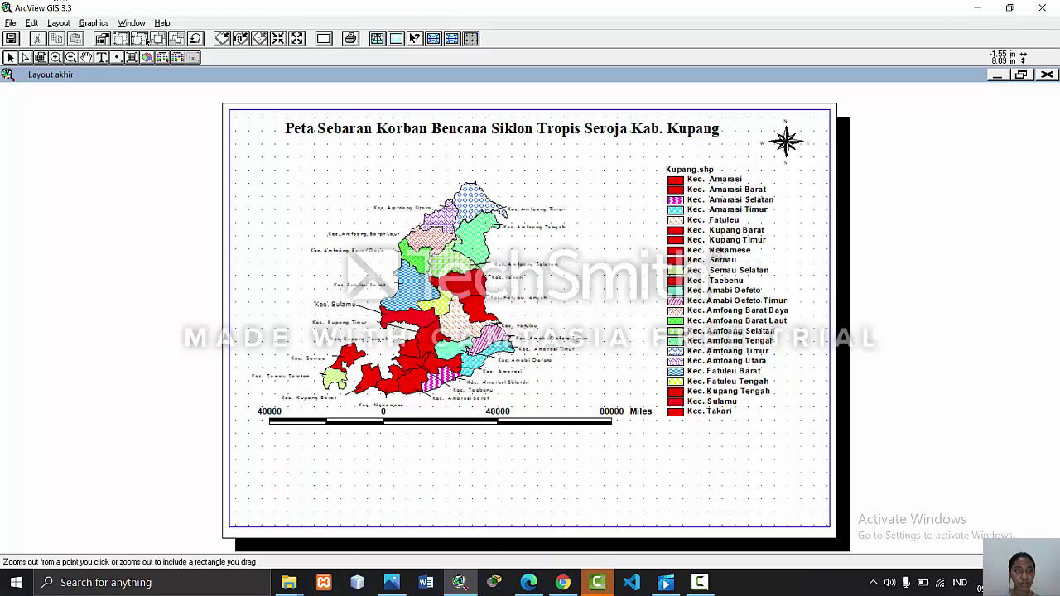
left_click(1000, 75)
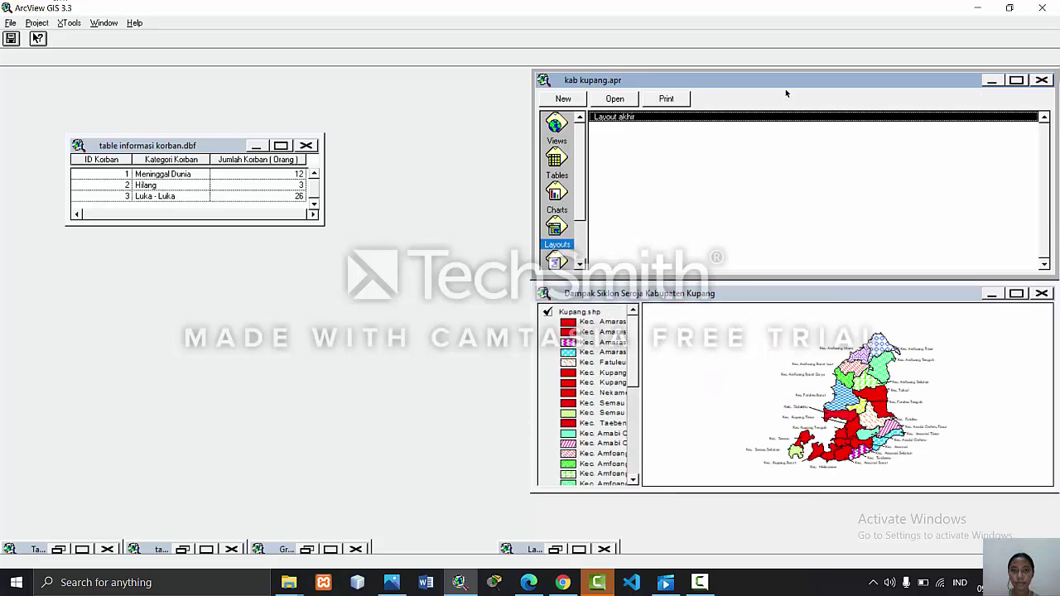
- Open table informasi kerusakan.dbf maximized, clear its record selection, and restore the smaller window
left_click(561, 163)
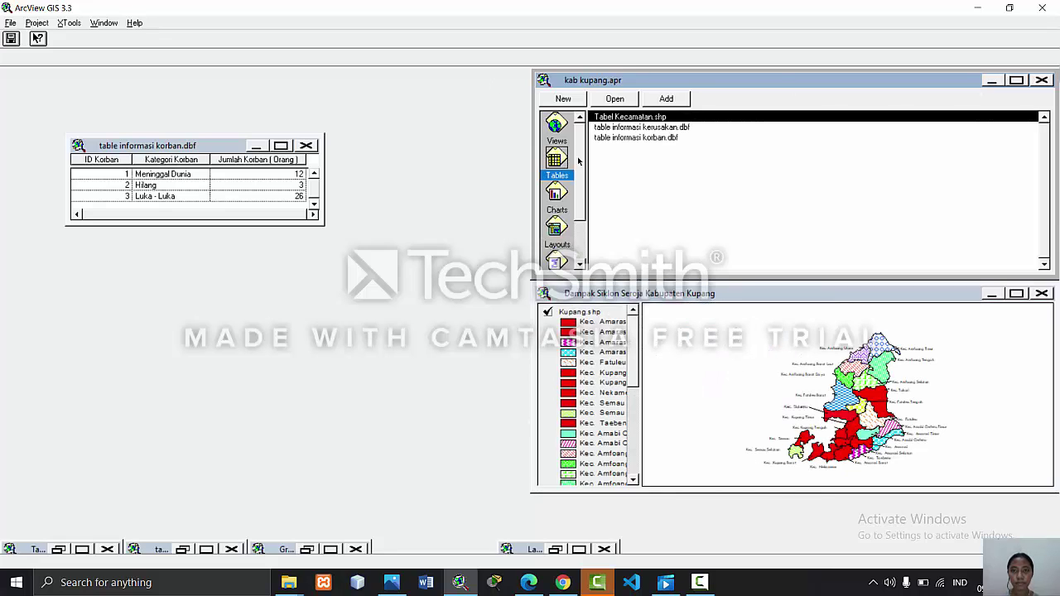
double_click(622, 128)
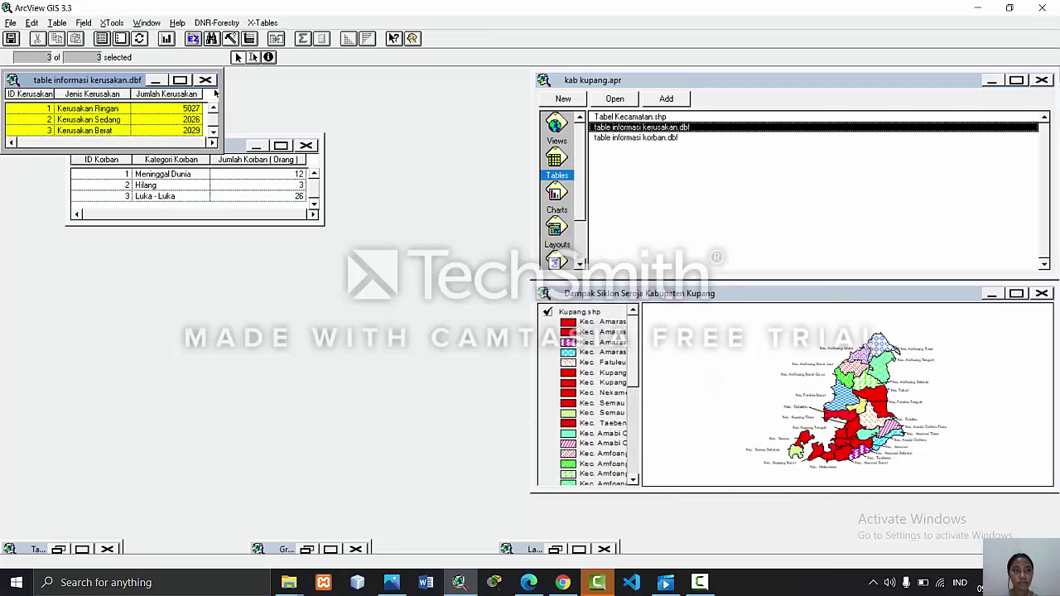
left_click(180, 79)
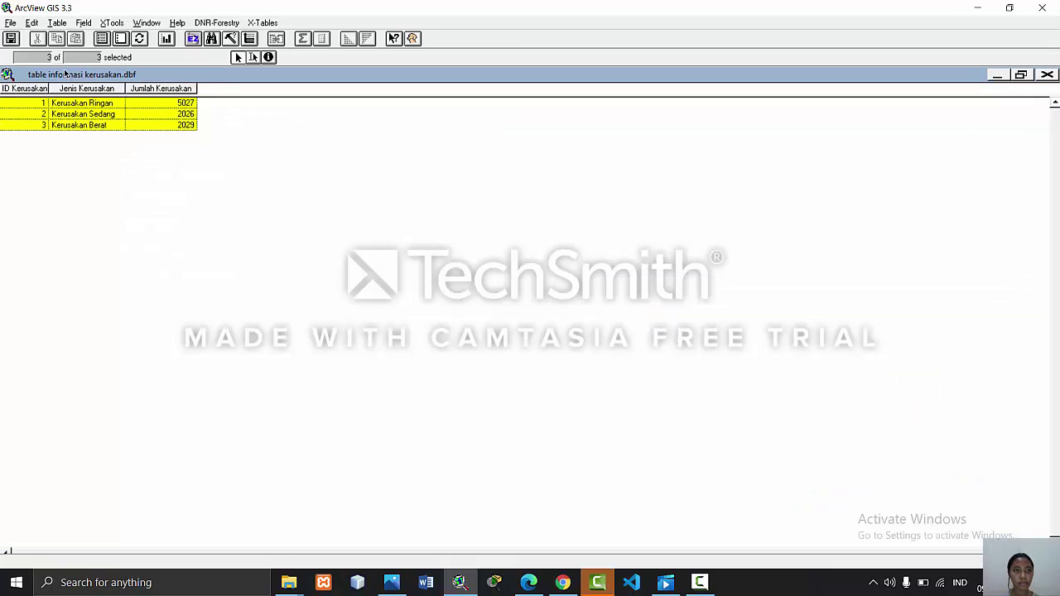
left_click(120, 38)
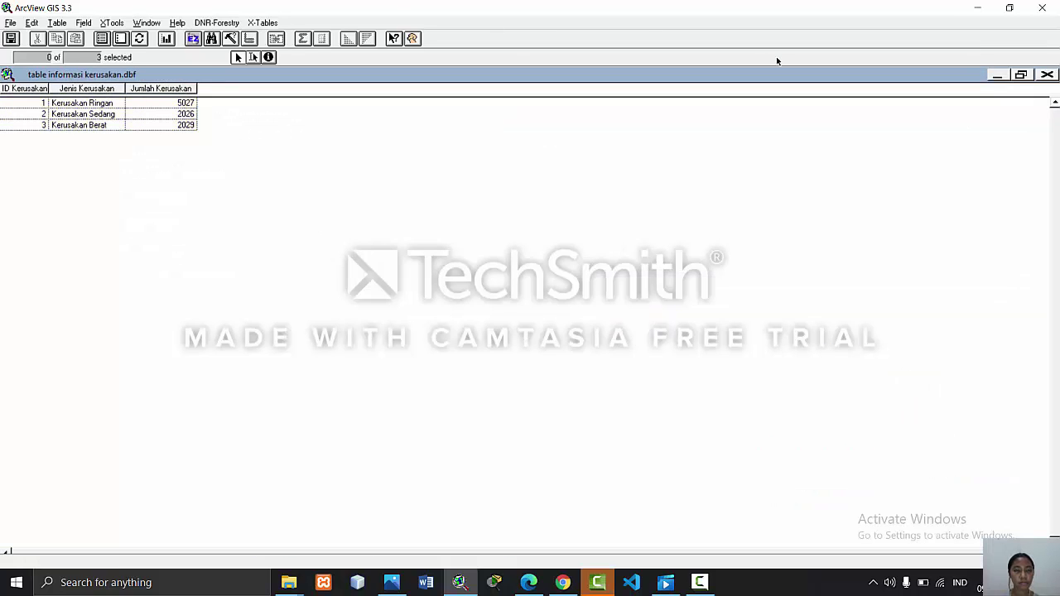
left_click(1019, 75)
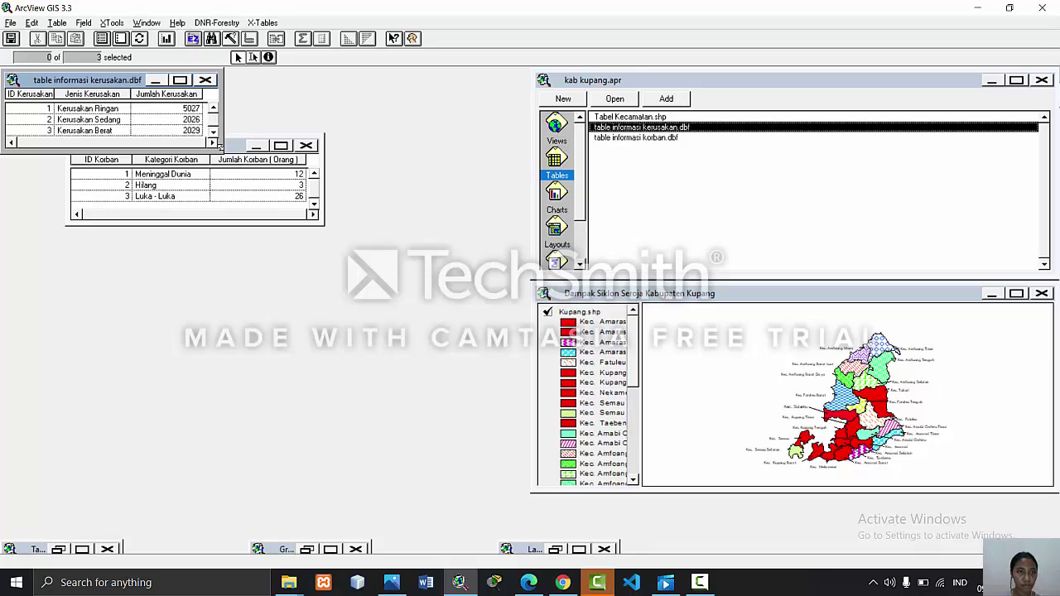
- Shrink the damage and victim table windows slightly around their three records and minimize both
left_click_drag(217, 145, 212, 148)
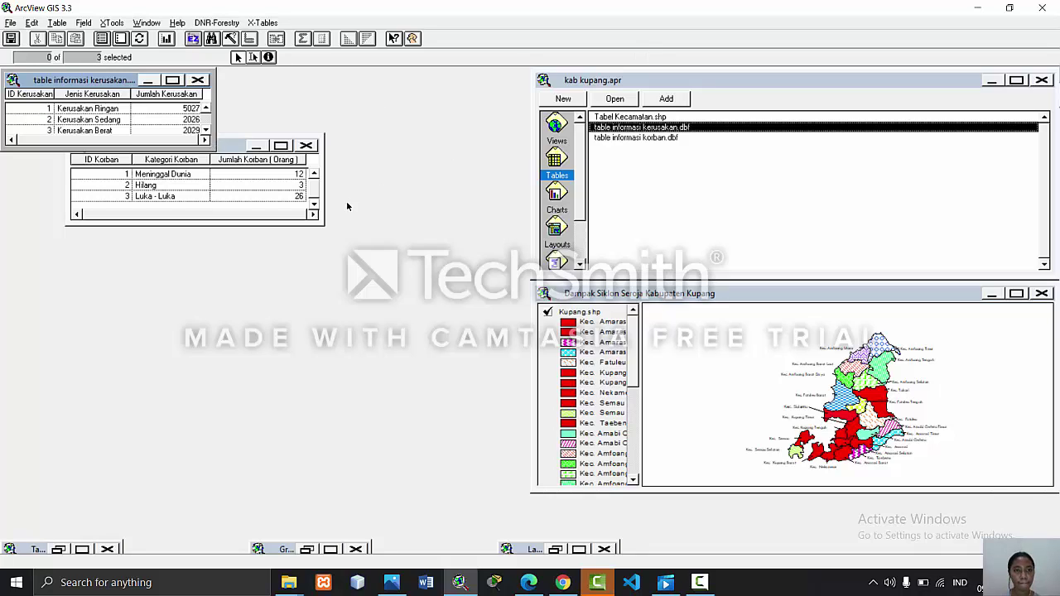
left_click(317, 216)
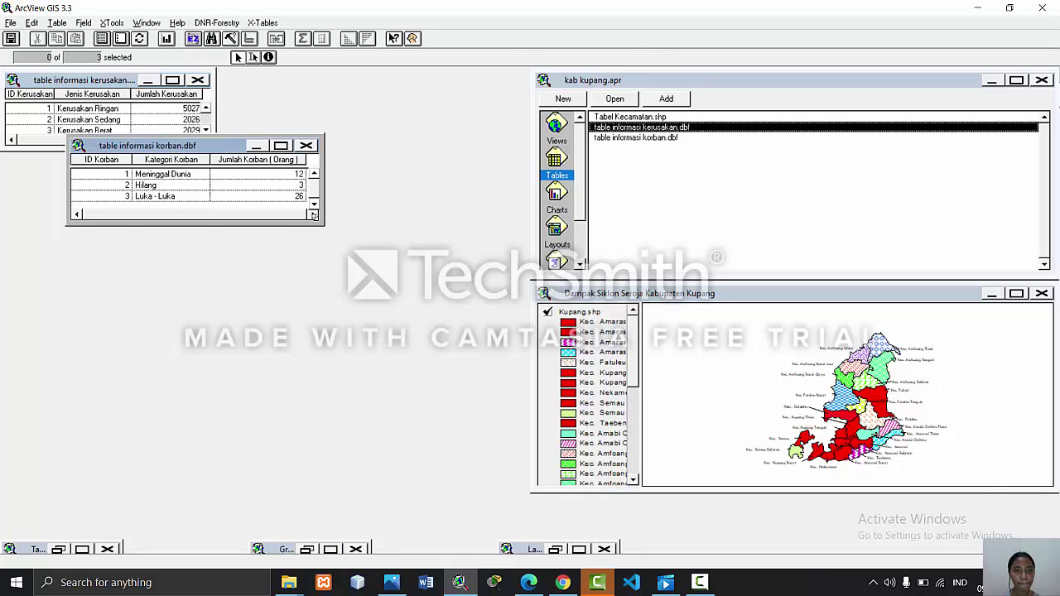
left_click_drag(314, 215, 321, 216)
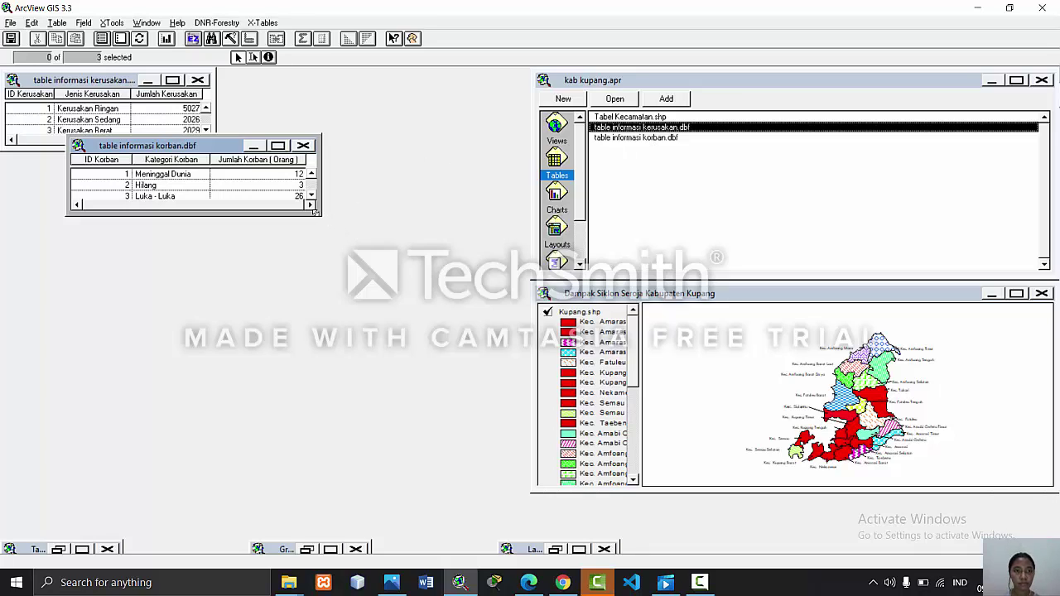
left_click_drag(315, 213, 317, 217)
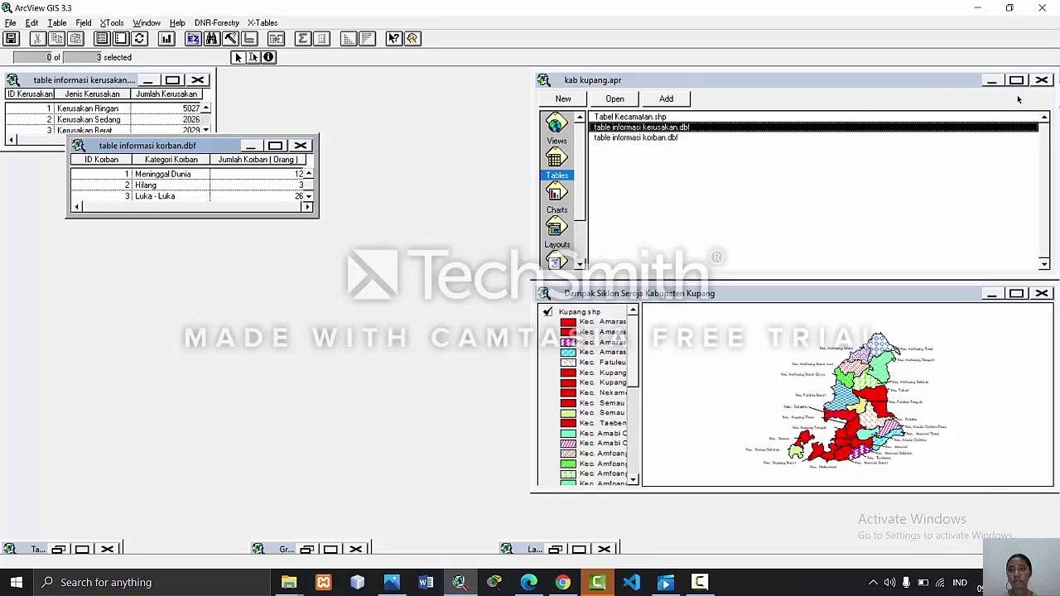
left_click(250, 145)
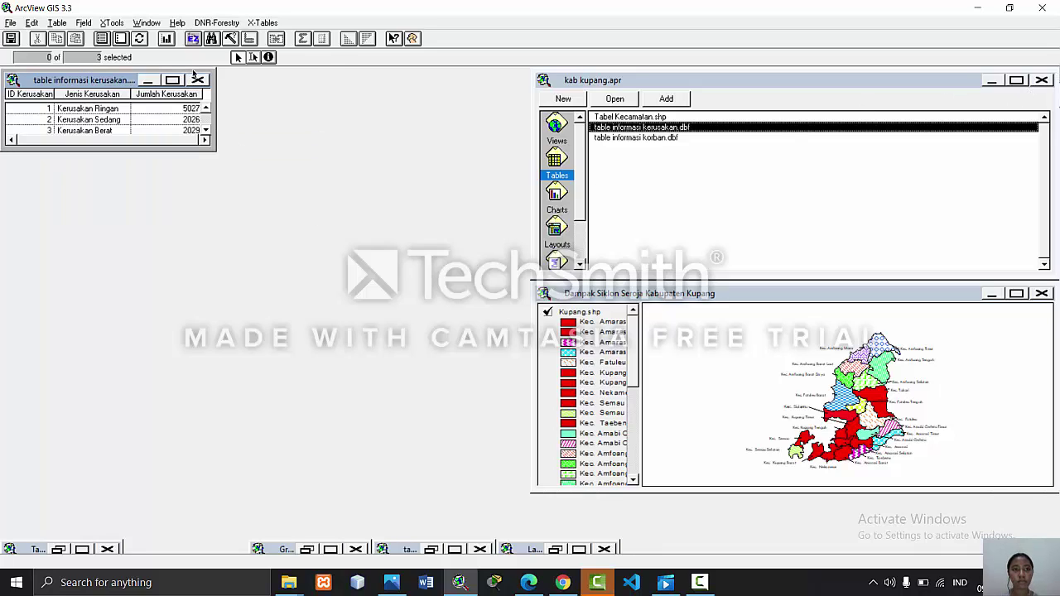
left_click(147, 79)
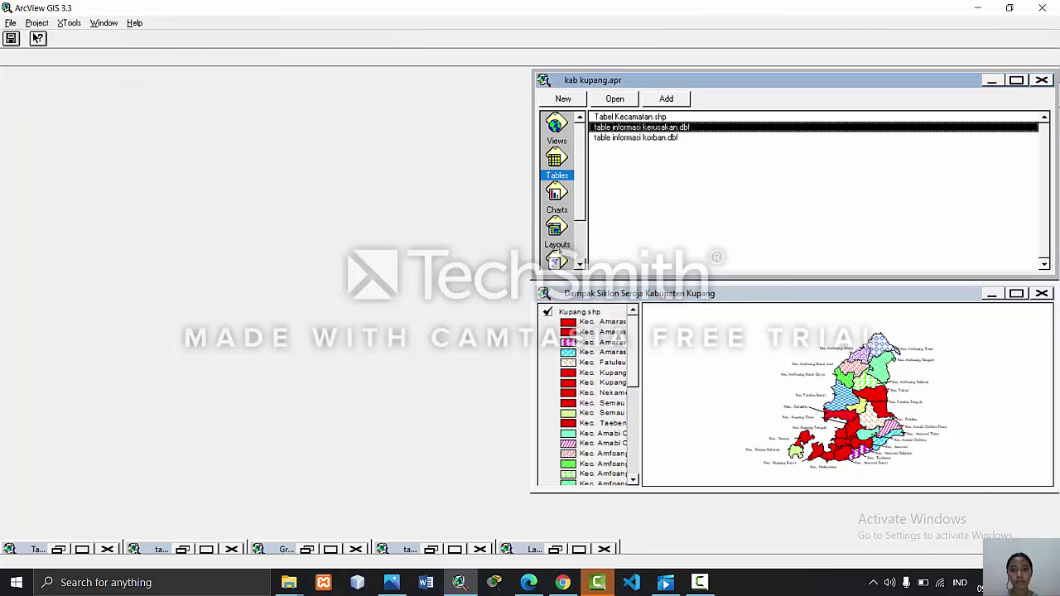
- Reopen Layout akhir and place a table frame of 0.75 by 0.50 in for table informasi kerusakan.dbf below the scale bar
left_click(557, 236)
double_click(638, 121)
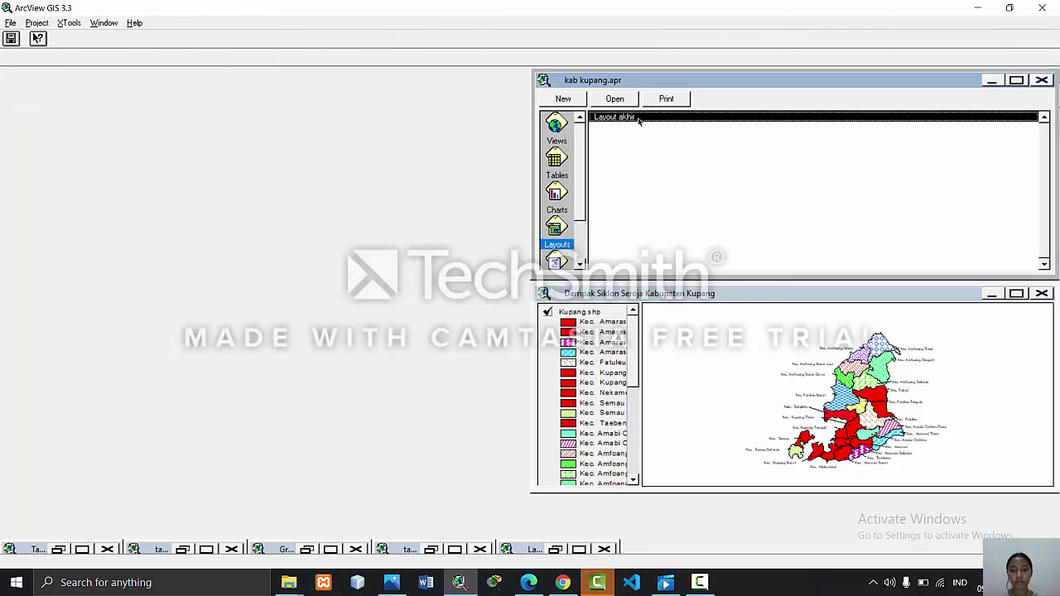
left_click(336, 118)
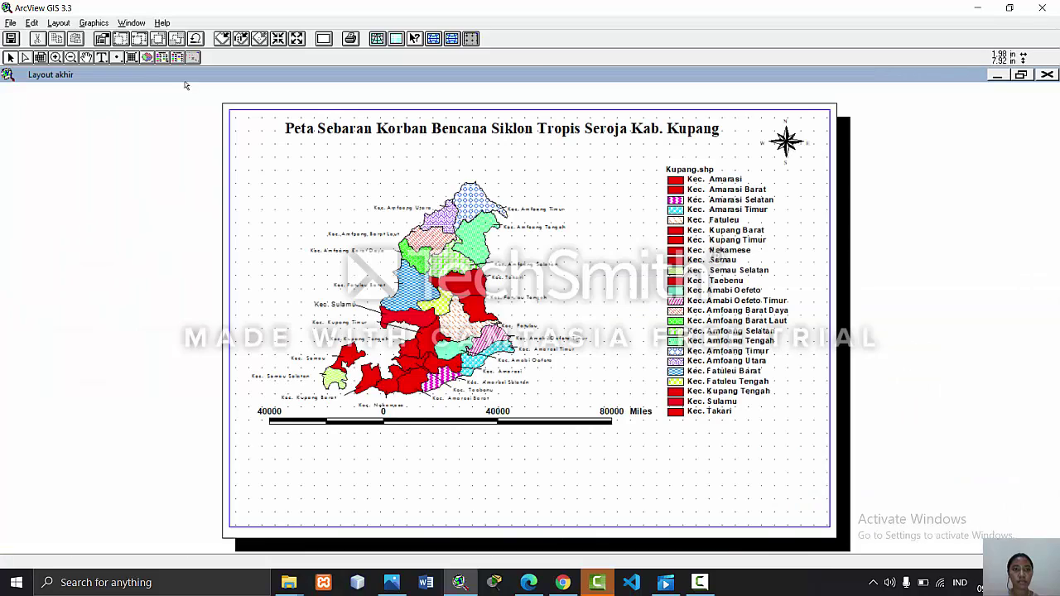
left_click(133, 57)
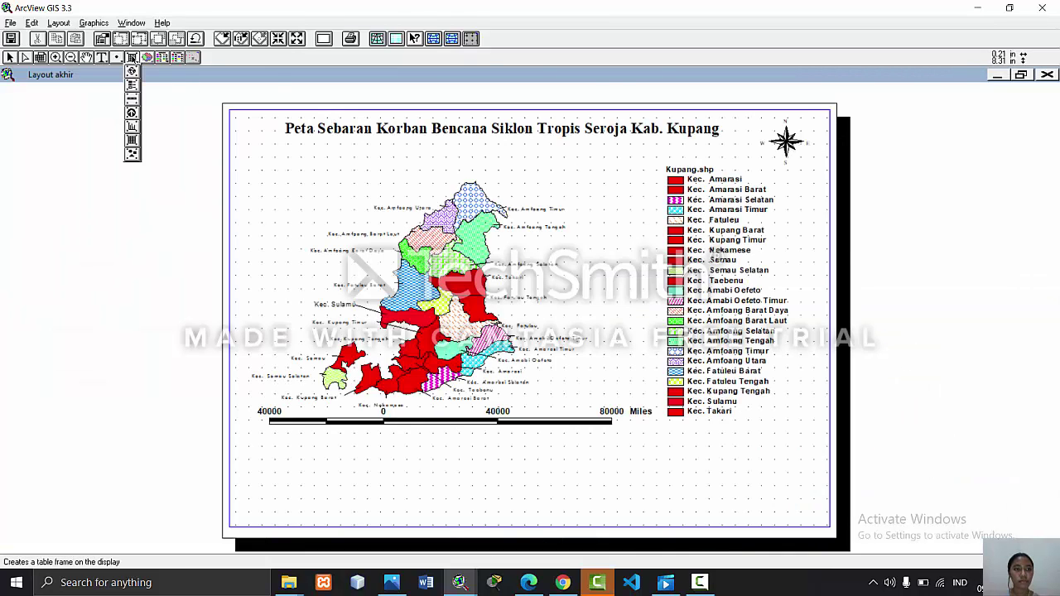
left_click_drag(349, 444, 381, 472)
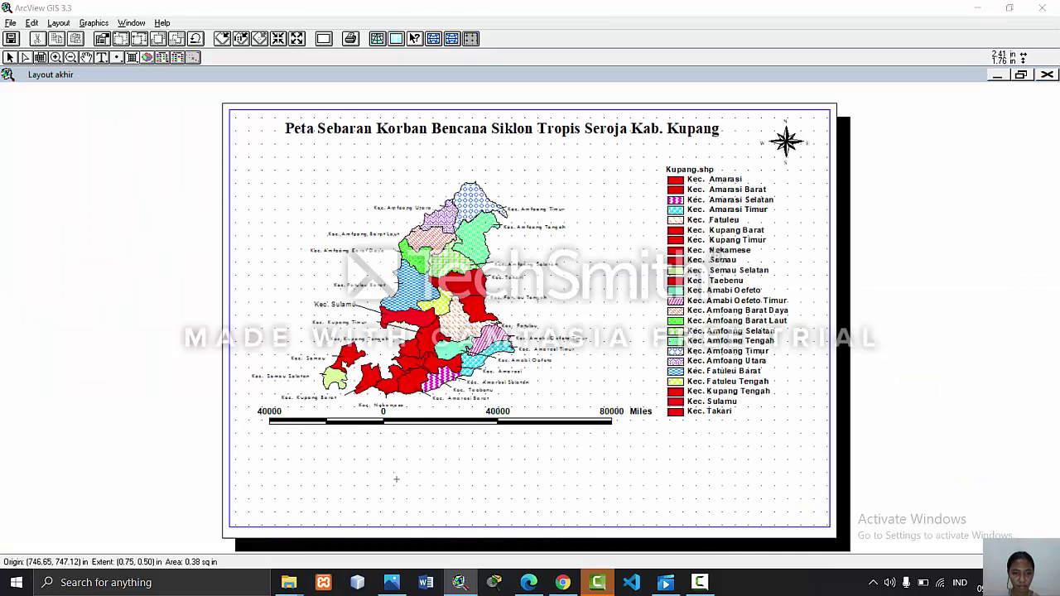
left_click(413, 461)
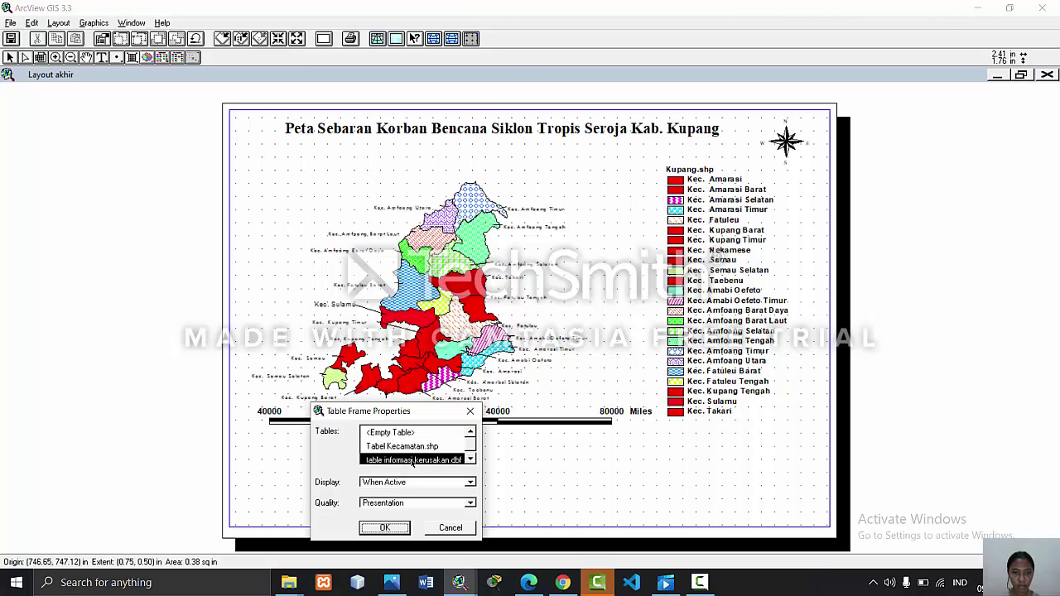
left_click(385, 527)
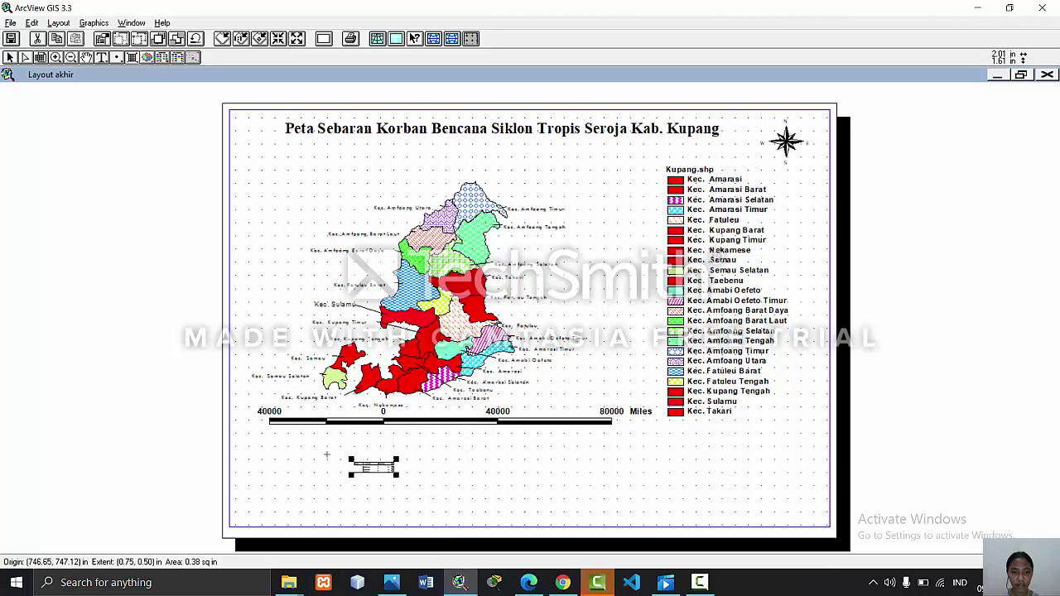
- Place a second table frame of 0.75 by 0.50 in, showing table informasi korban.dbf, to the right of the damage table
left_click(439, 463)
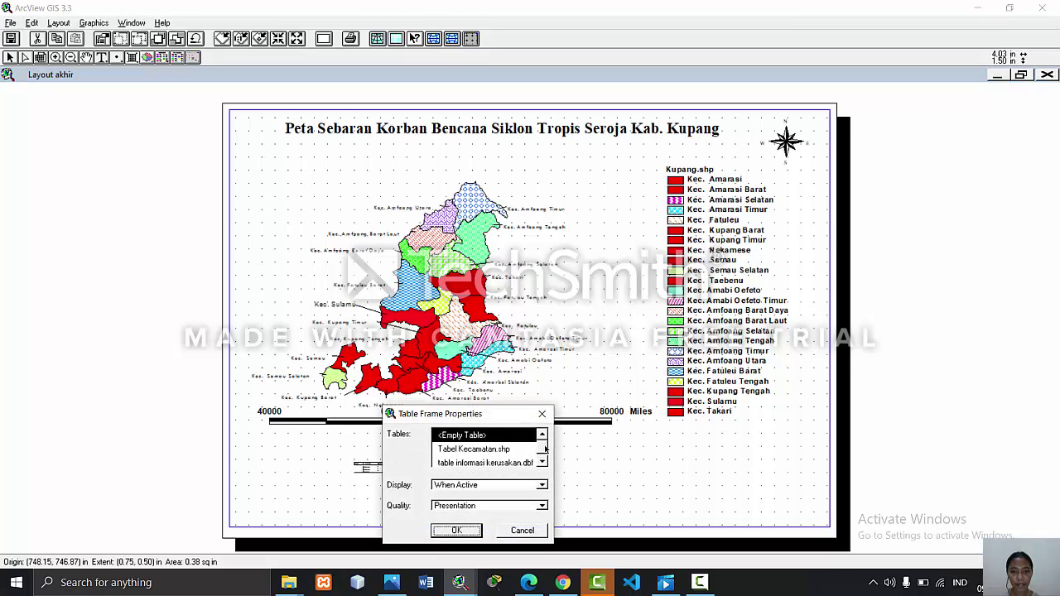
left_click(543, 458)
left_click(543, 458)
left_click(508, 449)
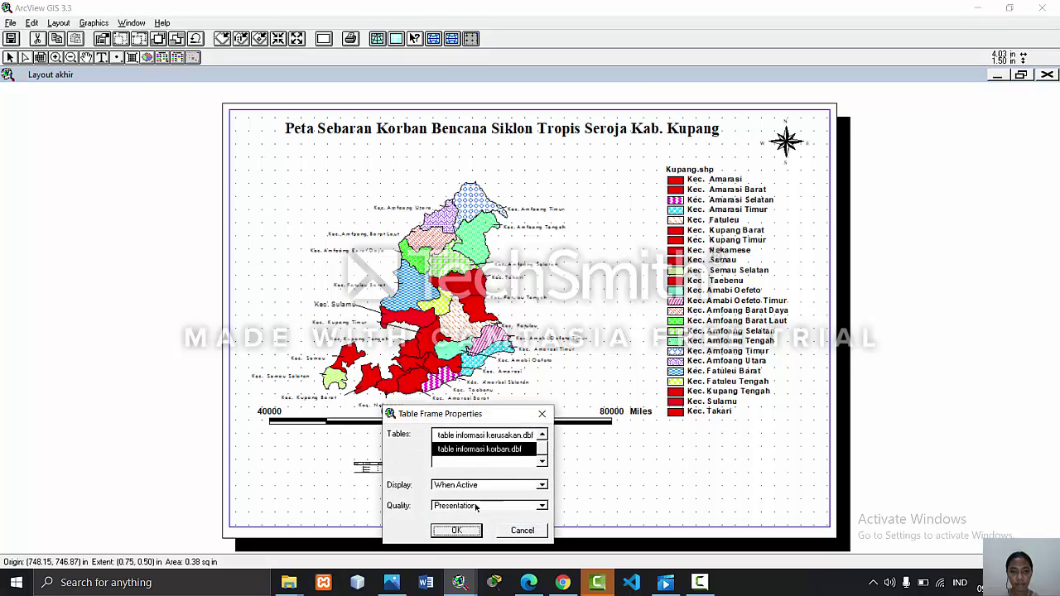
left_click(455, 530)
left_click(442, 459)
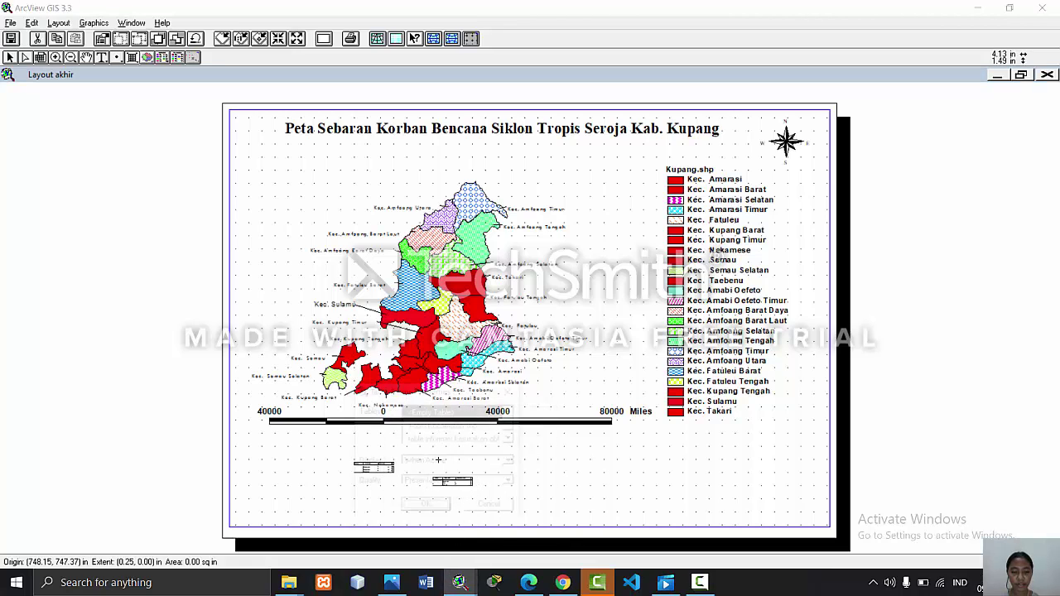
left_click(490, 506)
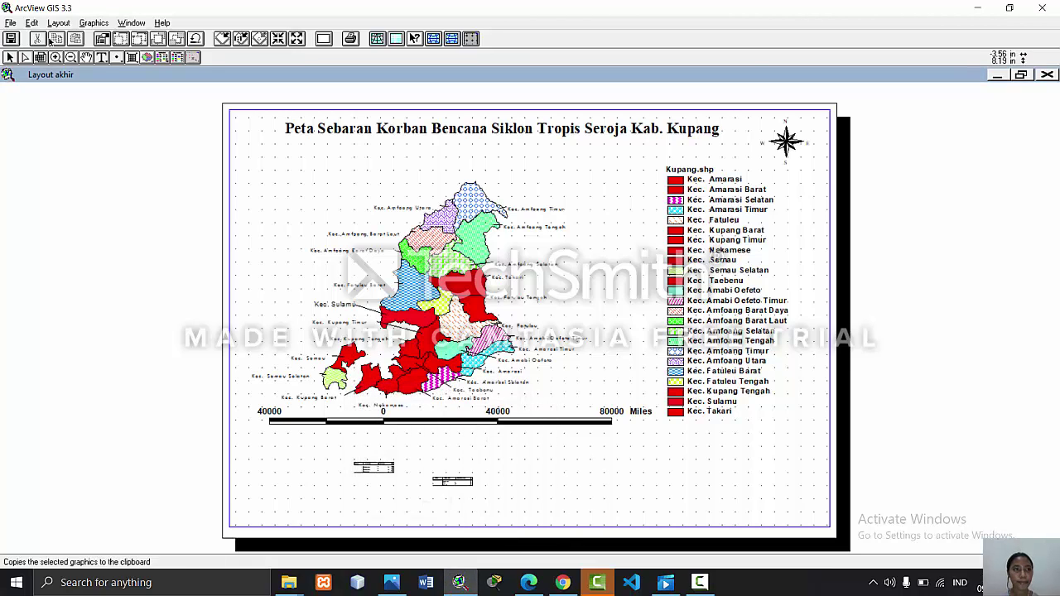
- Enlarge the damage table frame to about 3.85 by 1.01 in and position it in the page's lower-left area
left_click(356, 472)
left_click_drag(351, 475, 300, 500)
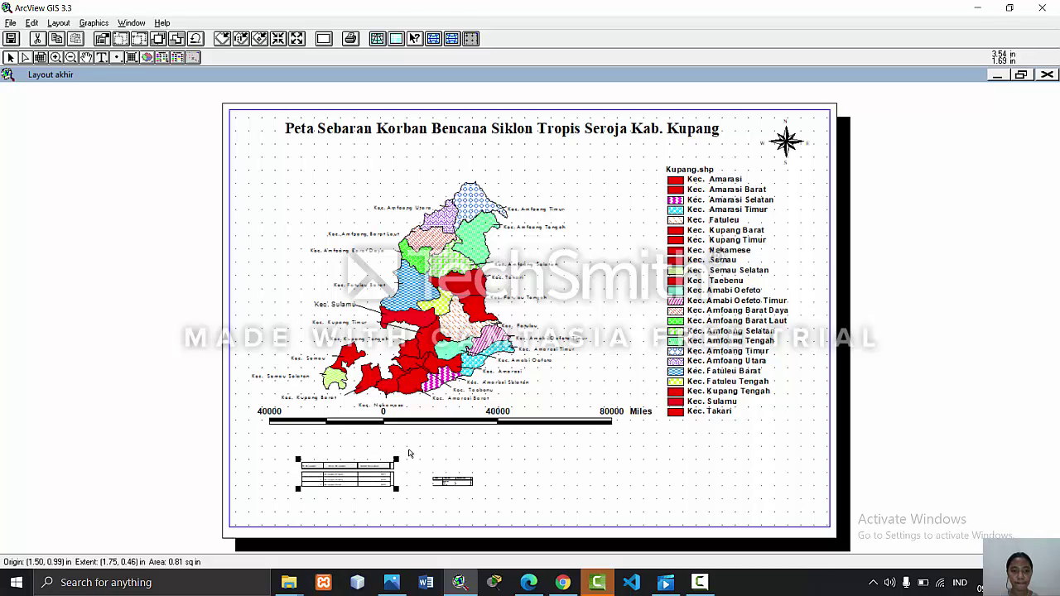
left_click_drag(397, 459, 365, 479)
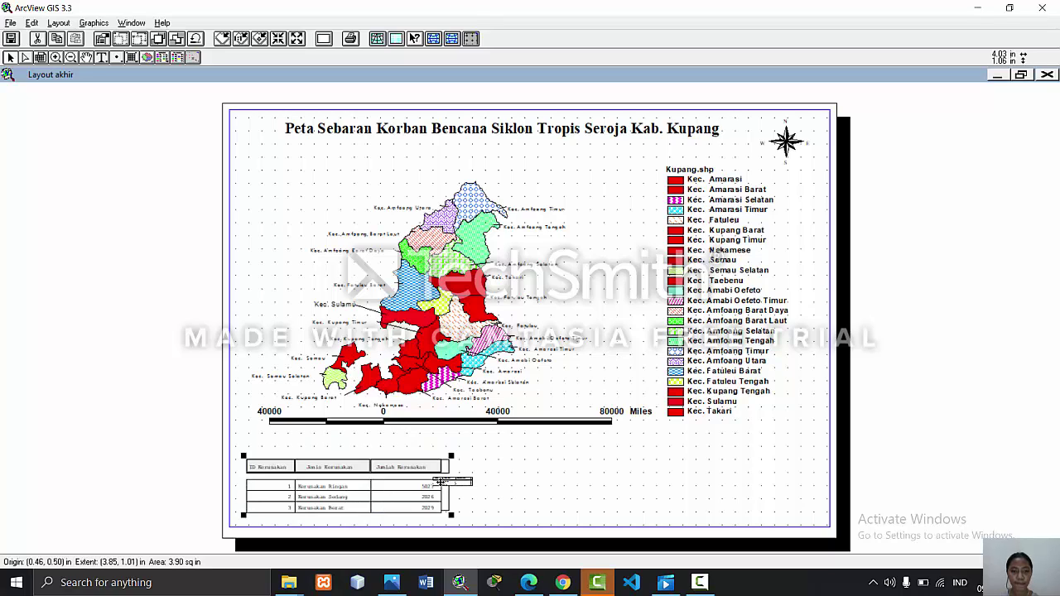
- Enlarge the victim table frame to about 3.86 by 0.86 in and move it below the legend with its origin near (6.07, 0.87) in
left_click_drag(473, 481, 550, 478)
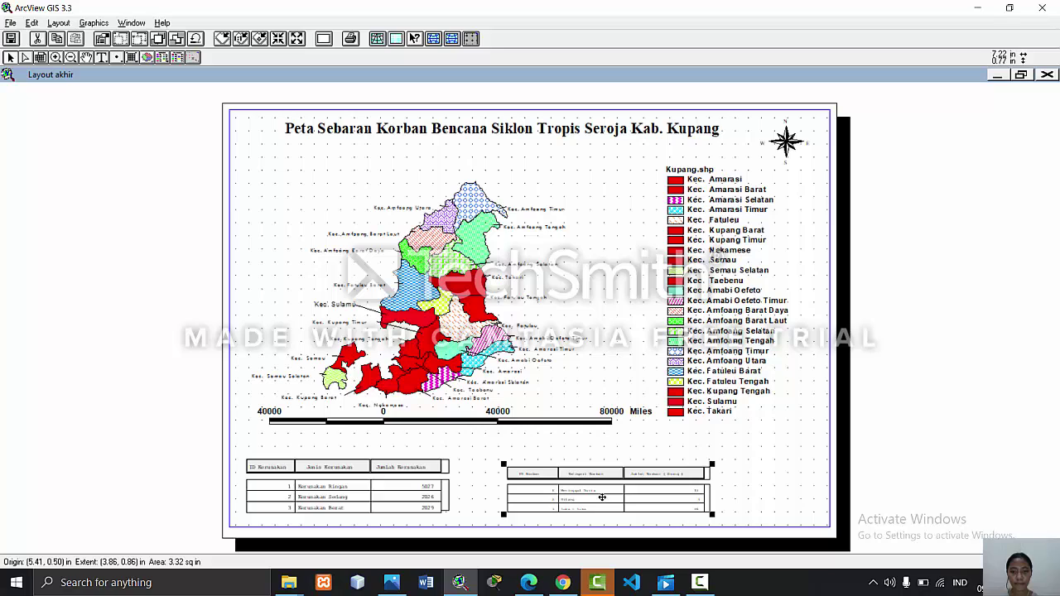
left_click_drag(601, 495, 578, 482)
left_click_drag(686, 501, 722, 524)
left_click_drag(662, 500, 685, 470)
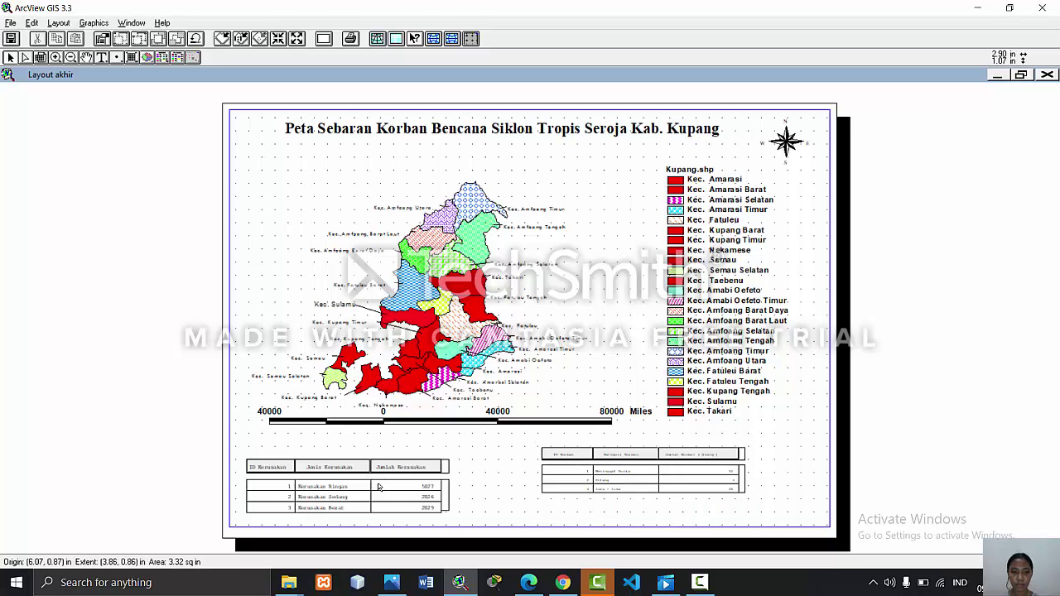
- Enlarge the damage table frame to about 4.72 by 1.24 in with its origin near (0.73, 0.50) in
left_click(380, 487)
left_click_drag(380, 487, 512, 515)
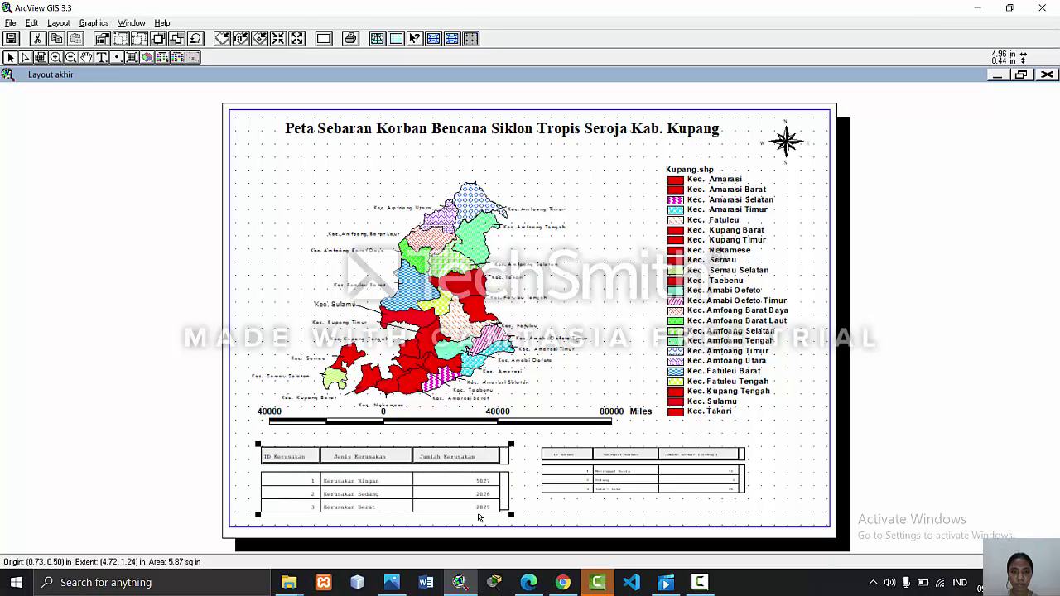
- Try to recolour the background of the selected damage table frame, sampling red and blue
double_click(427, 480)
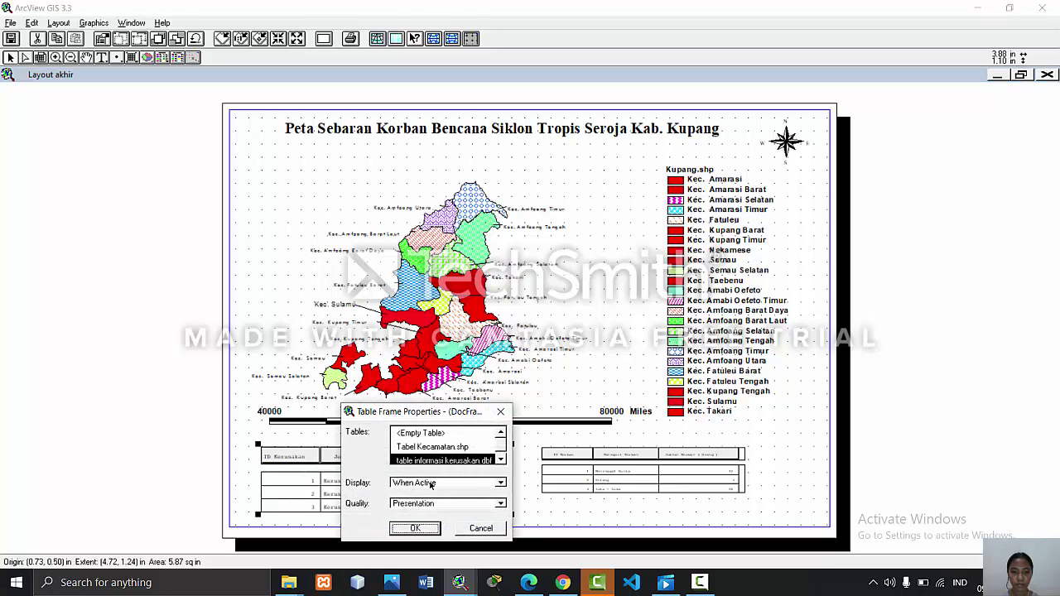
left_click(500, 411)
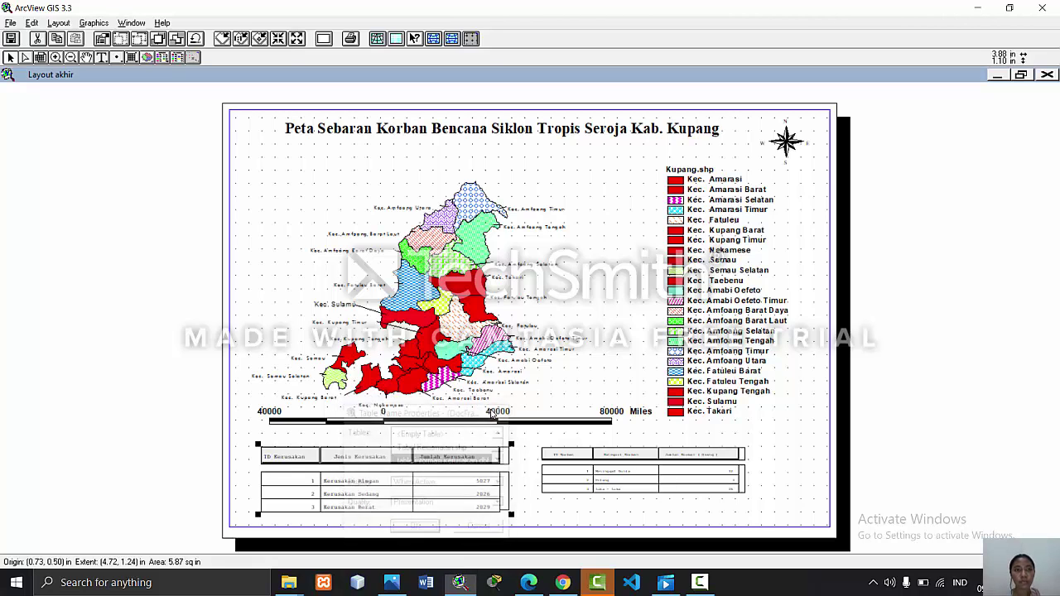
left_click(131, 22)
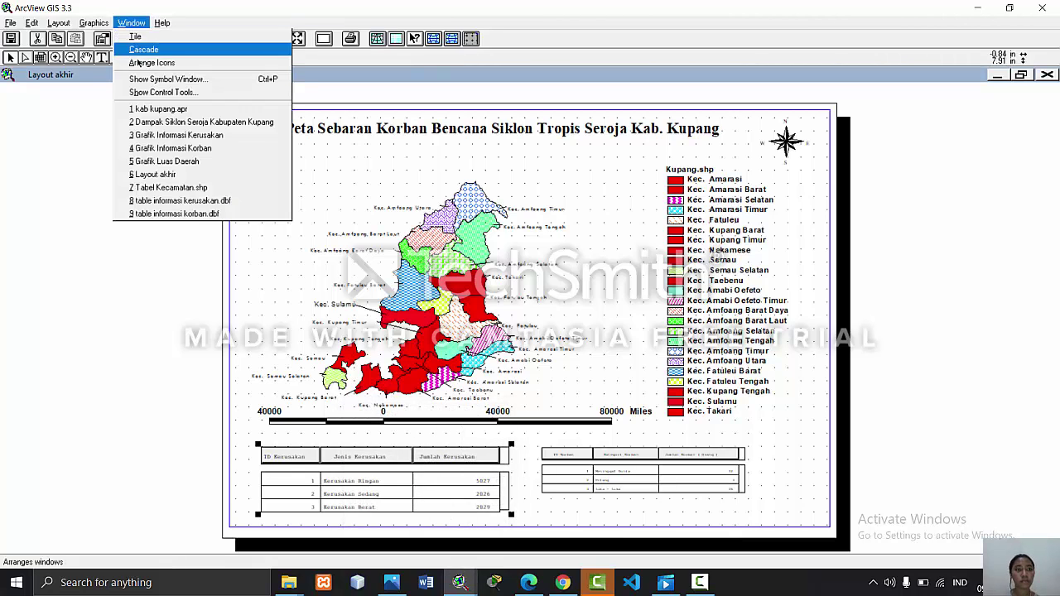
left_click(141, 78)
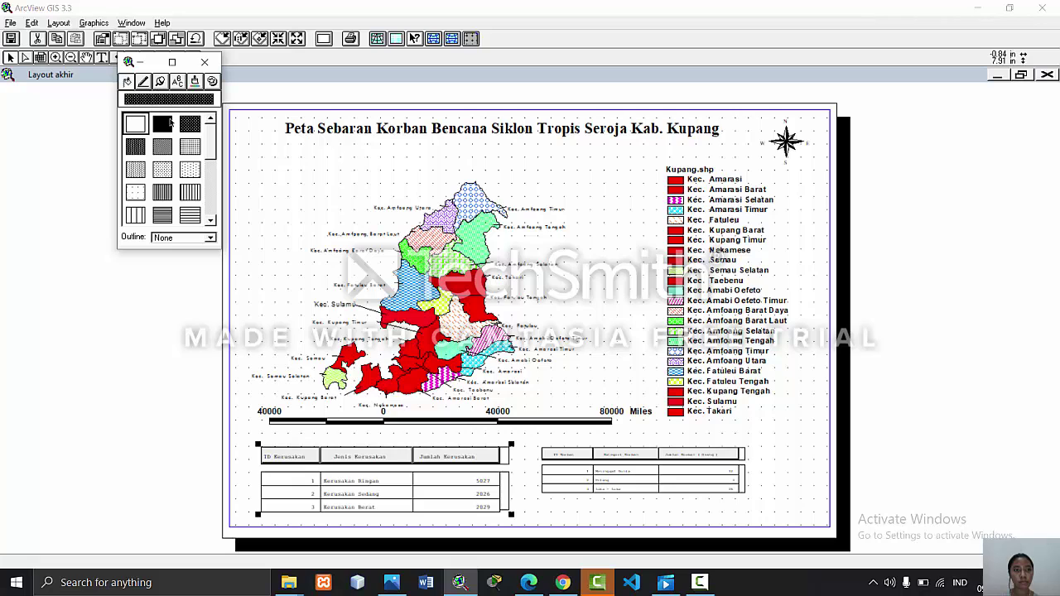
left_click(195, 82)
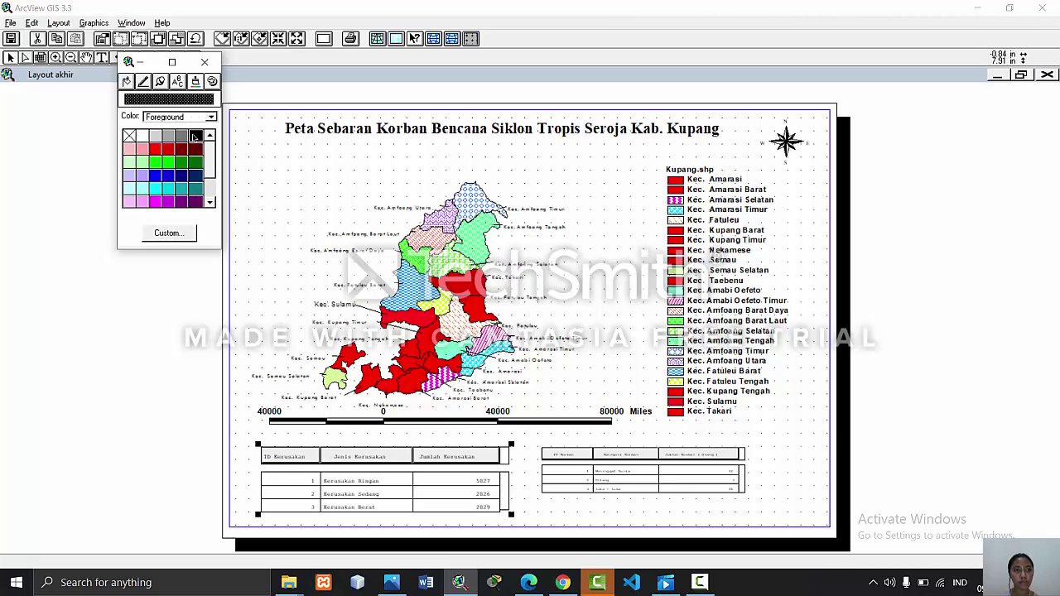
left_click(202, 118)
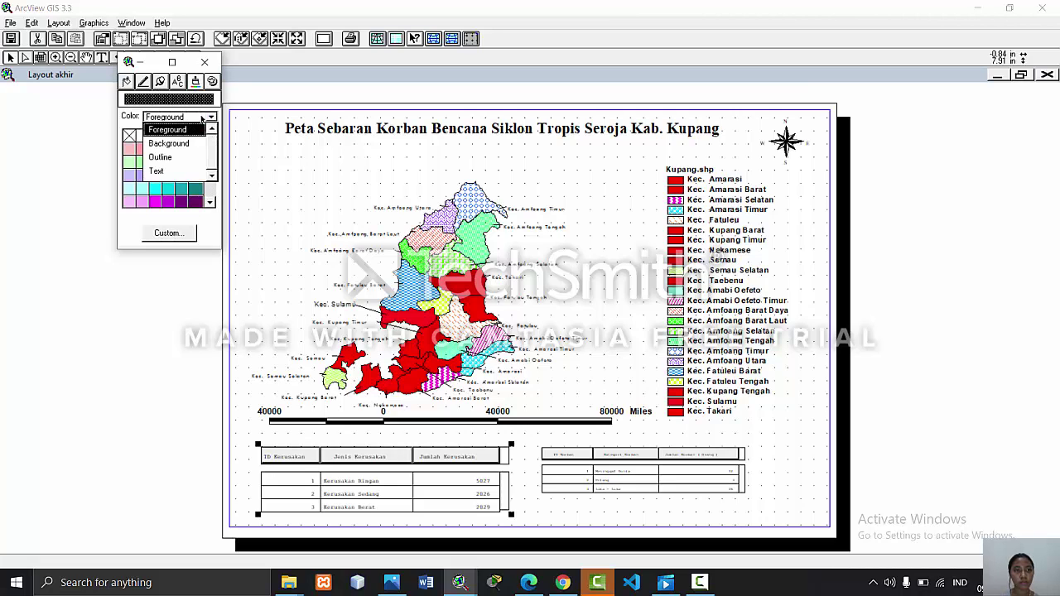
left_click(199, 143)
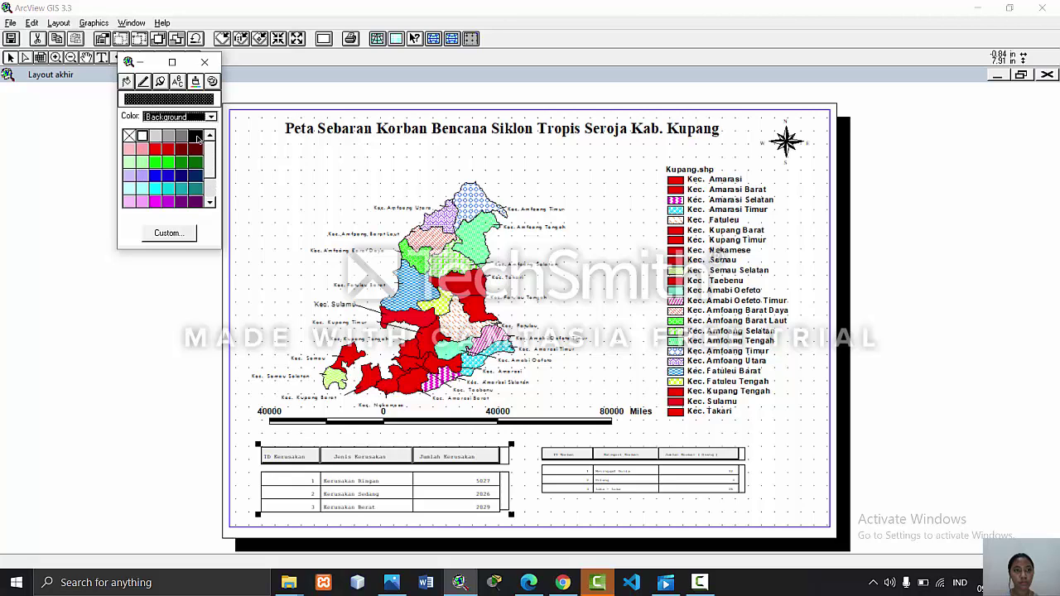
left_click(156, 151)
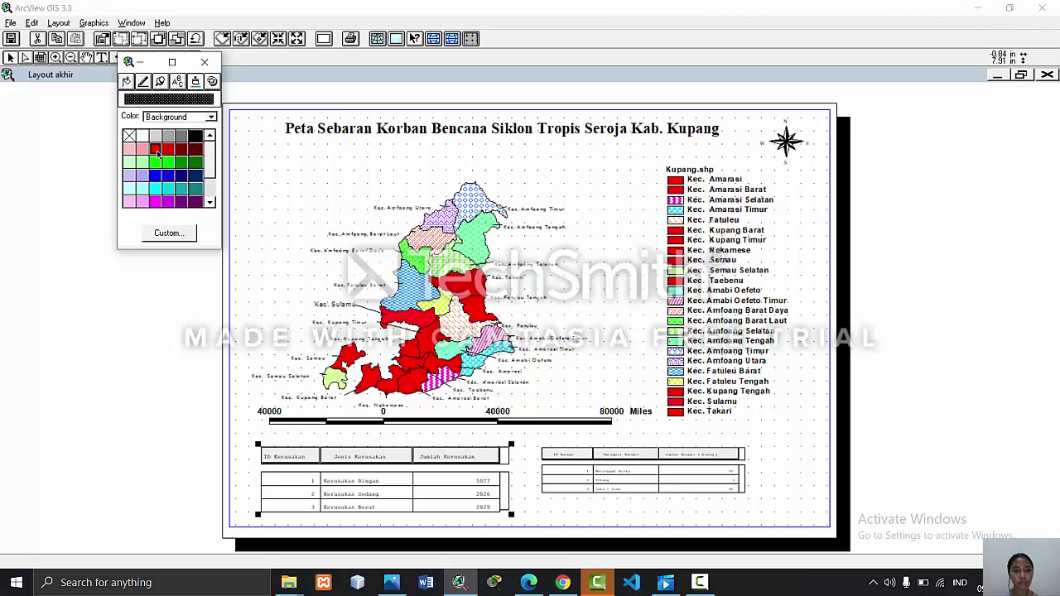
left_click(156, 176)
left_click(171, 175)
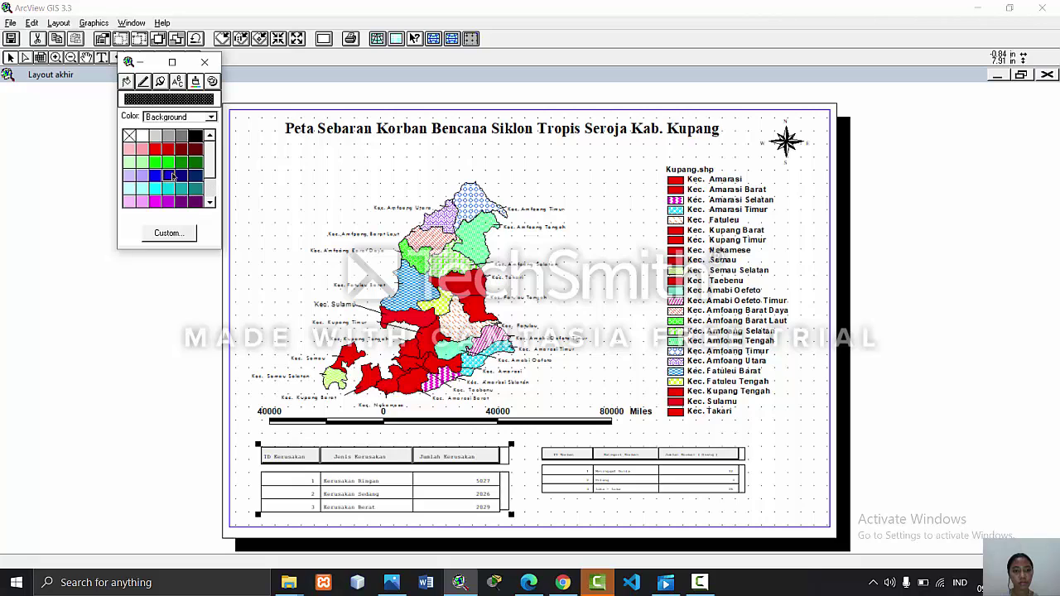
- Try red and grey as the damage table's text colour and blue as its background colour
left_click(184, 118)
left_click(183, 159)
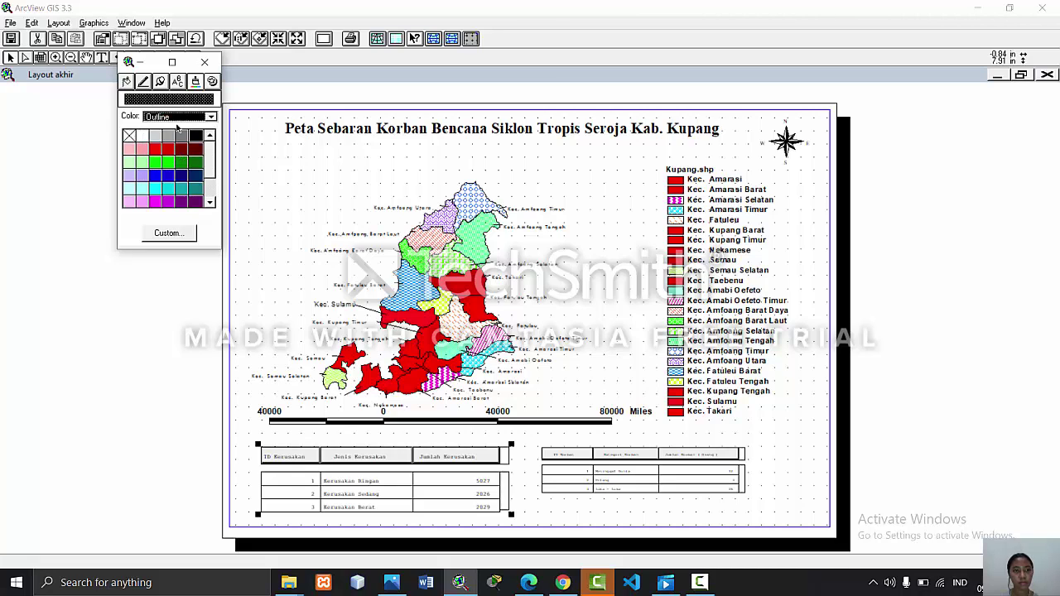
left_click(176, 119)
left_click(174, 172)
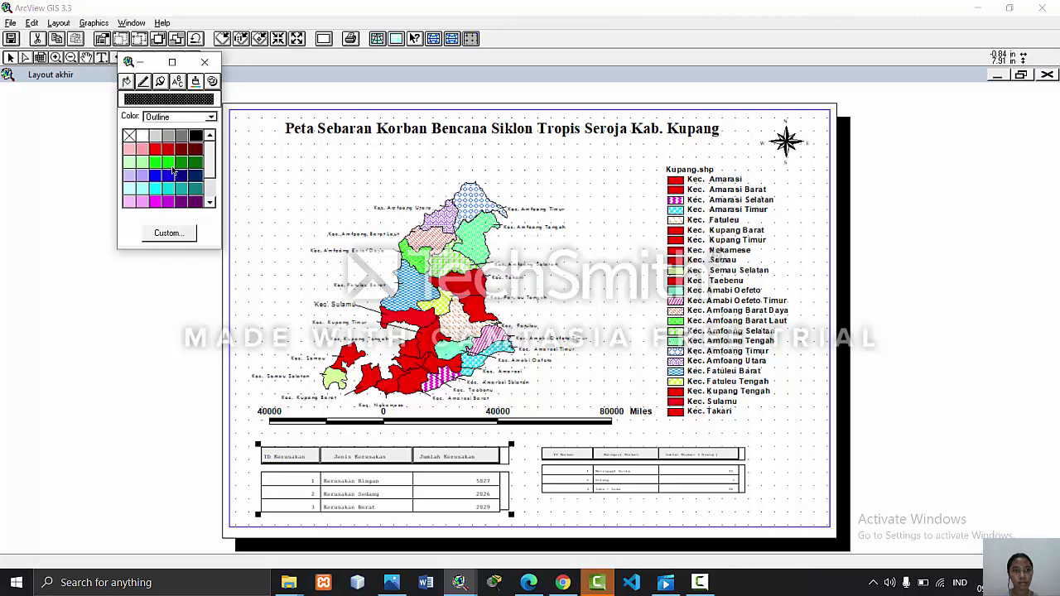
left_click(161, 159)
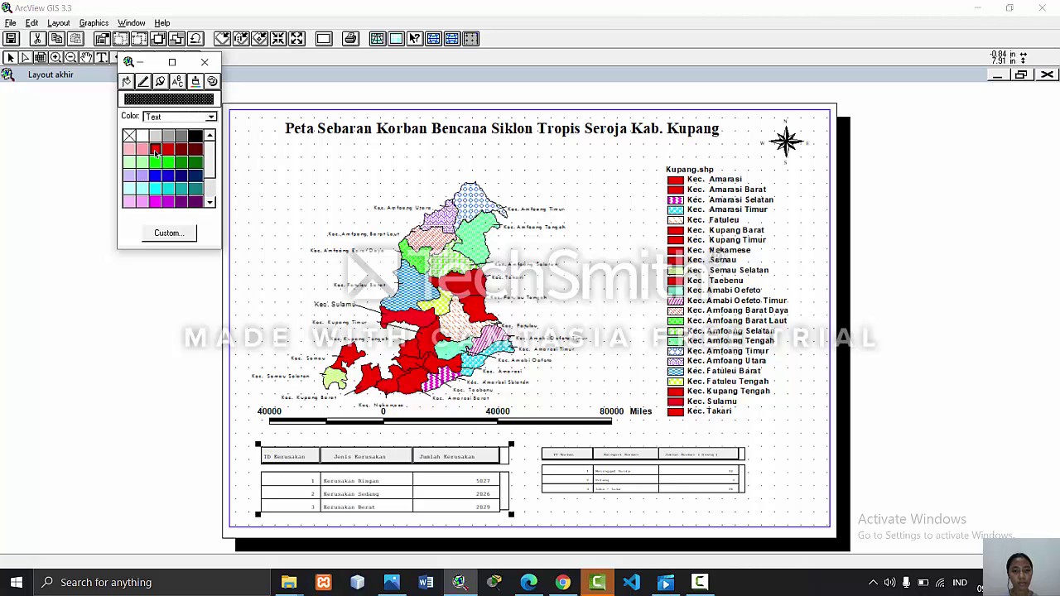
left_click(181, 138)
left_click(191, 116)
left_click(178, 143)
left_click(173, 171)
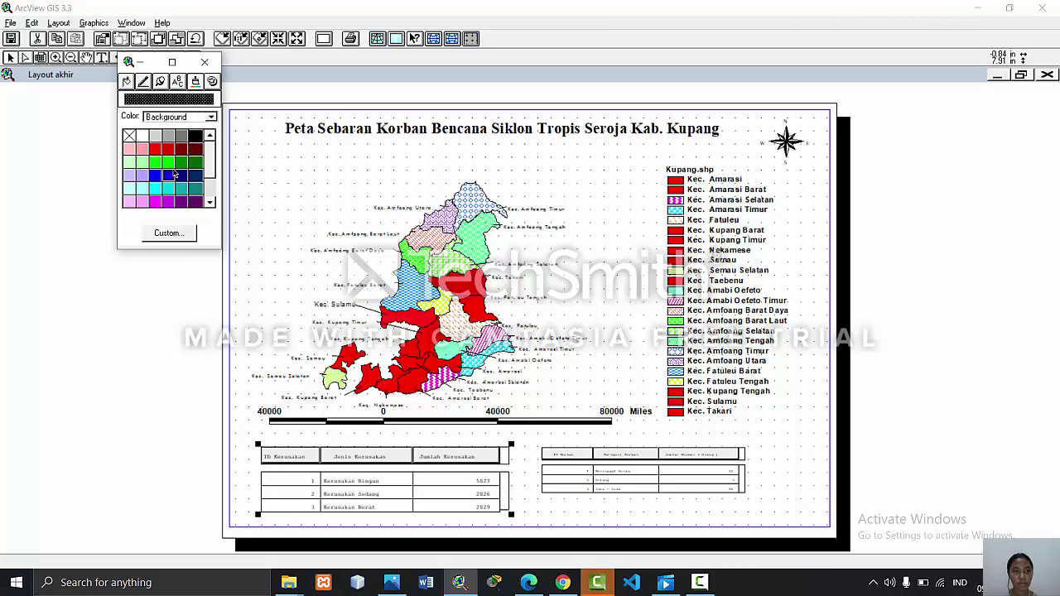
- Try to set the damage table's font to Times New Roman and its background colour to red
left_click(177, 81)
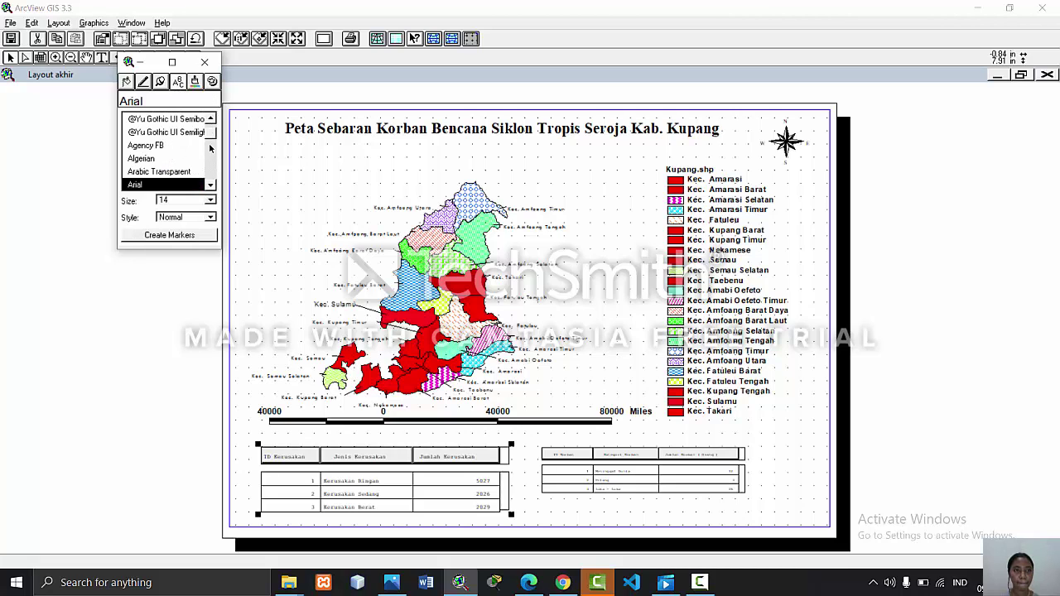
left_click_drag(211, 137, 204, 172)
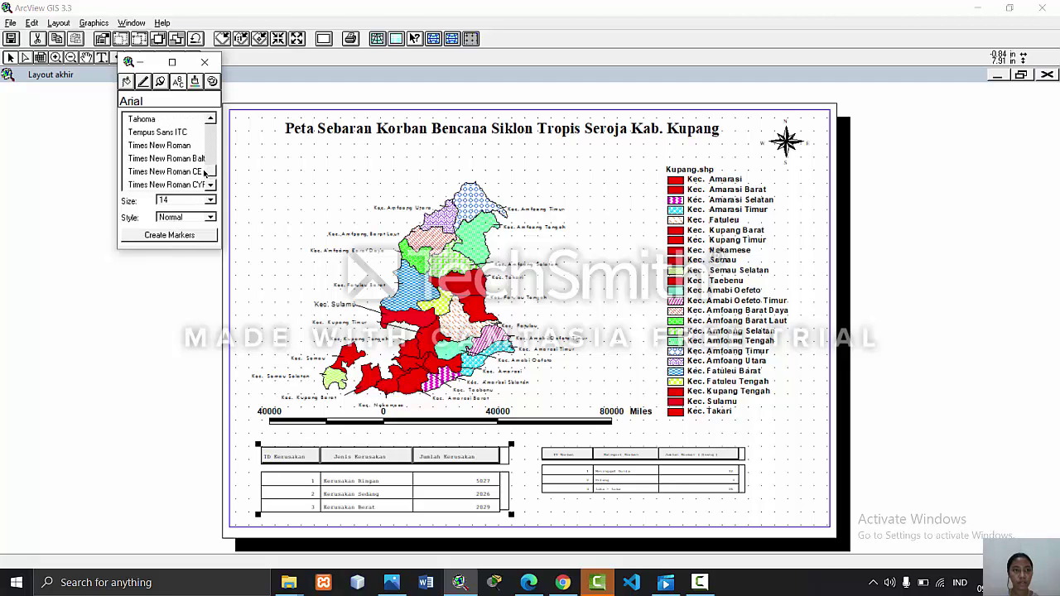
left_click(175, 121)
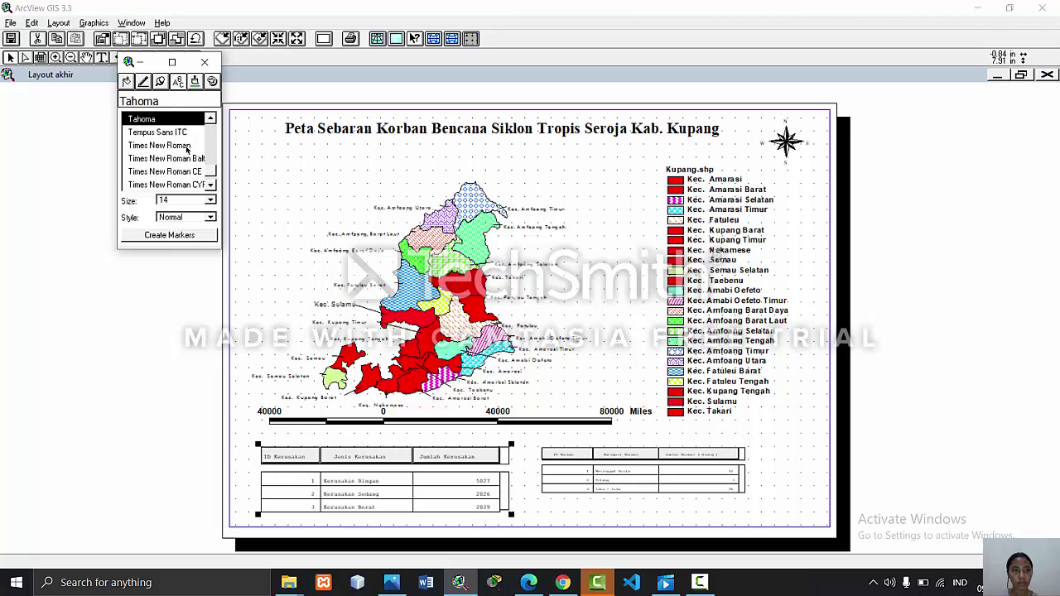
left_click(188, 147)
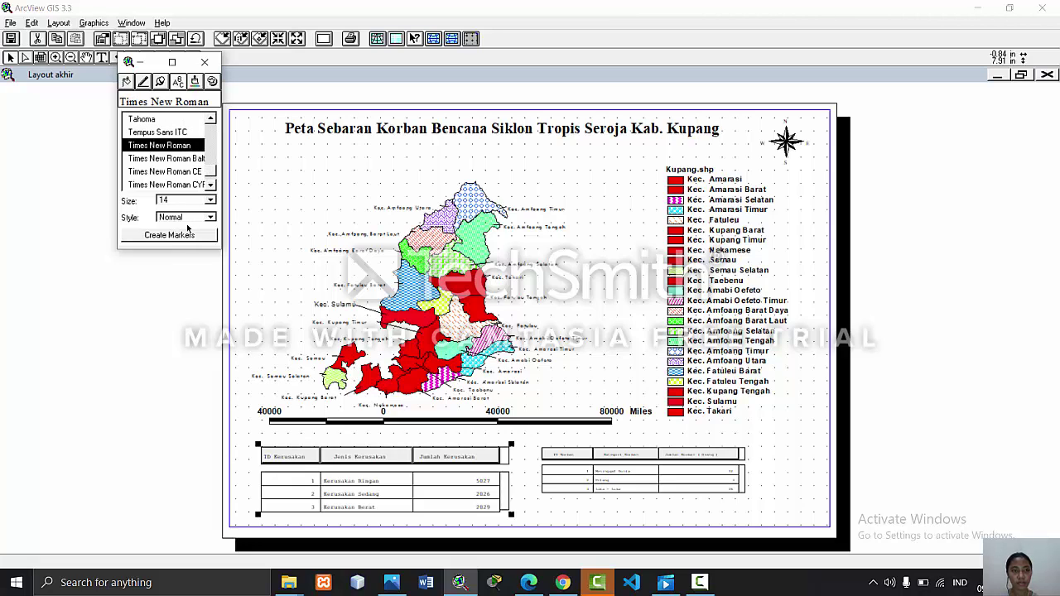
left_click(161, 81)
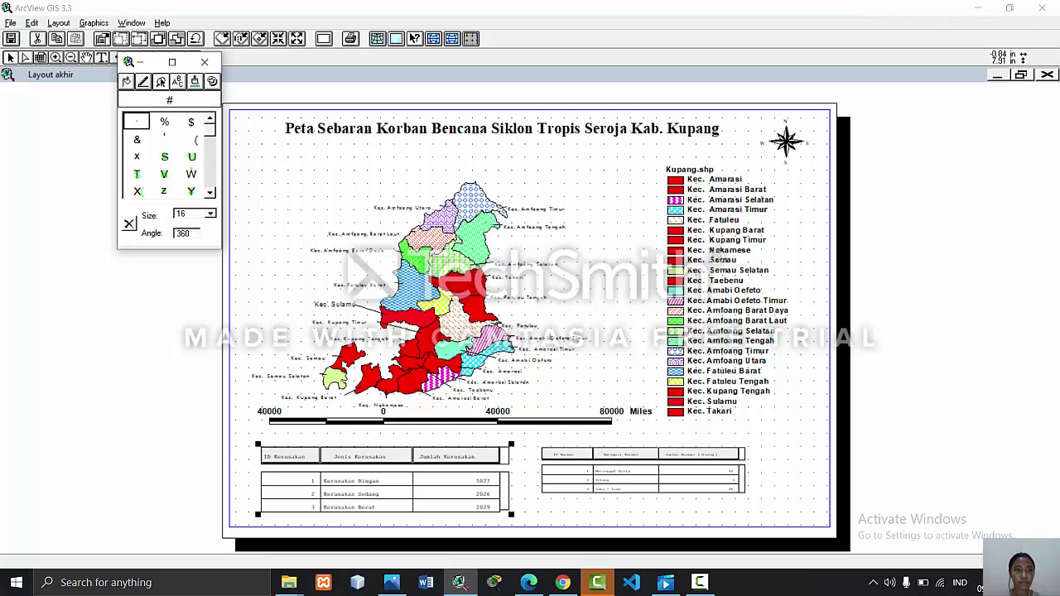
left_click(176, 82)
left_click(194, 82)
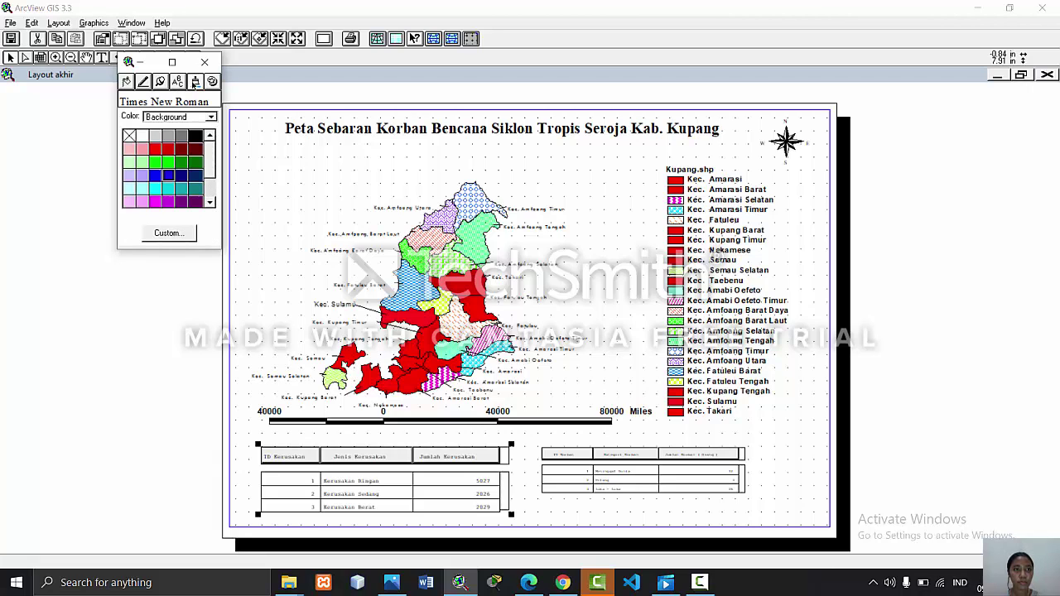
left_click(169, 151)
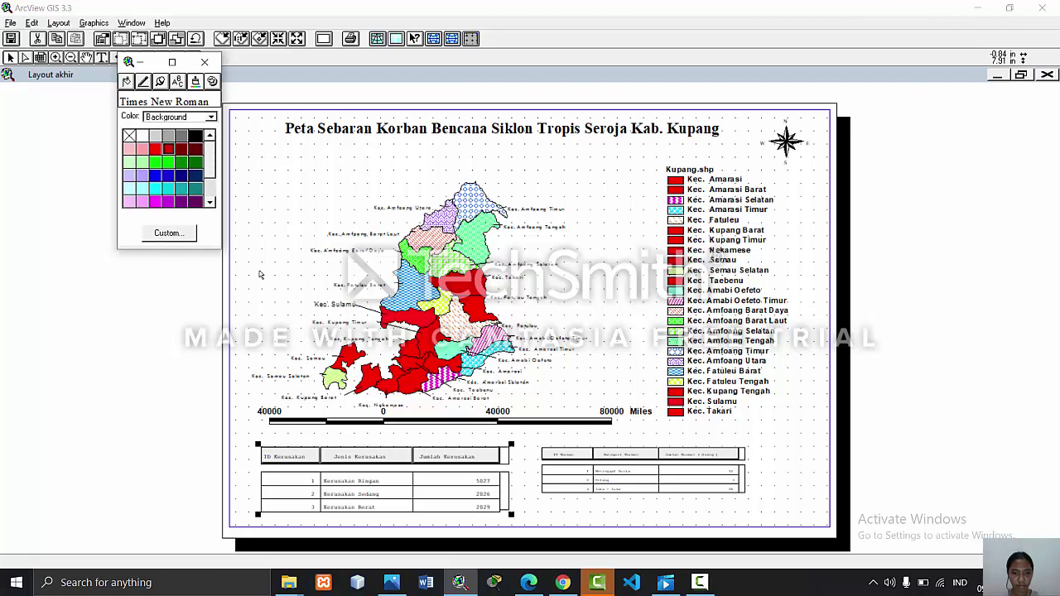
left_click(203, 65)
- Enlarge the victim table frame to about 5.51 by 1.23 in and move its origin to near (5.68, 0.36) in
left_click(645, 473)
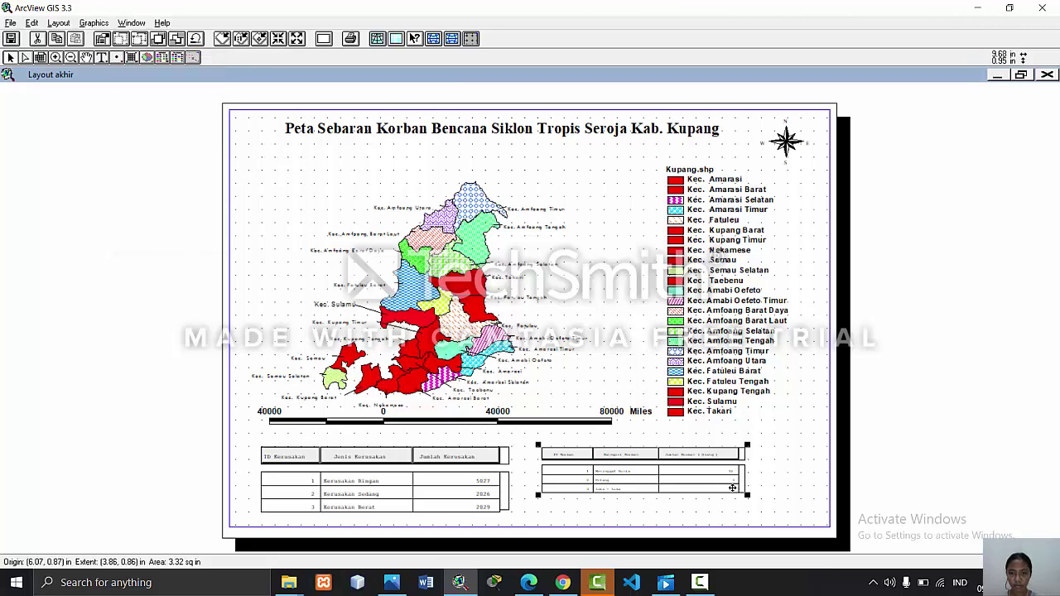
left_click(753, 507)
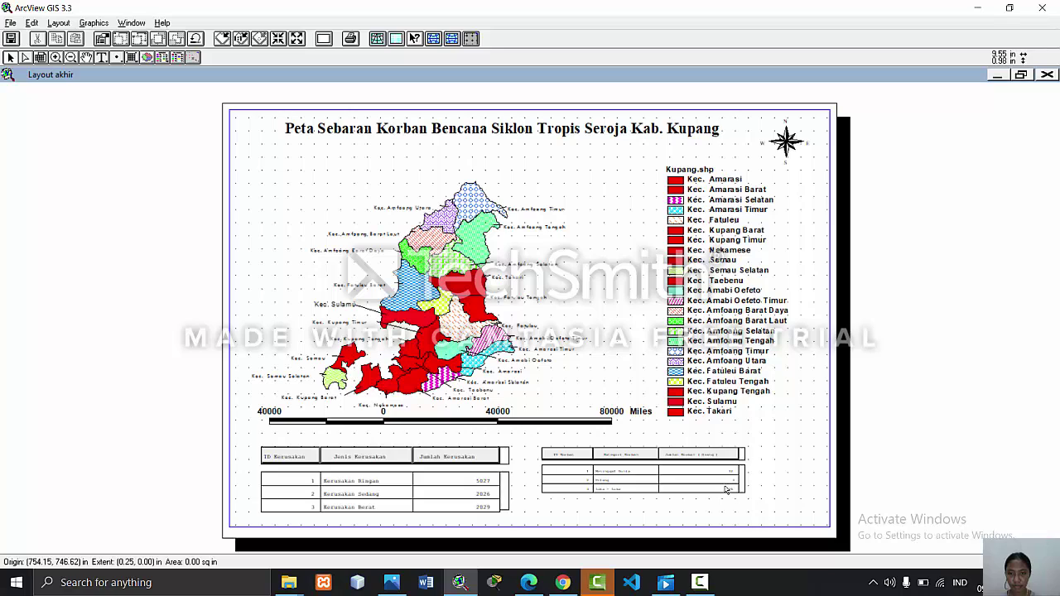
left_click(744, 496)
left_click_drag(745, 496, 832, 515)
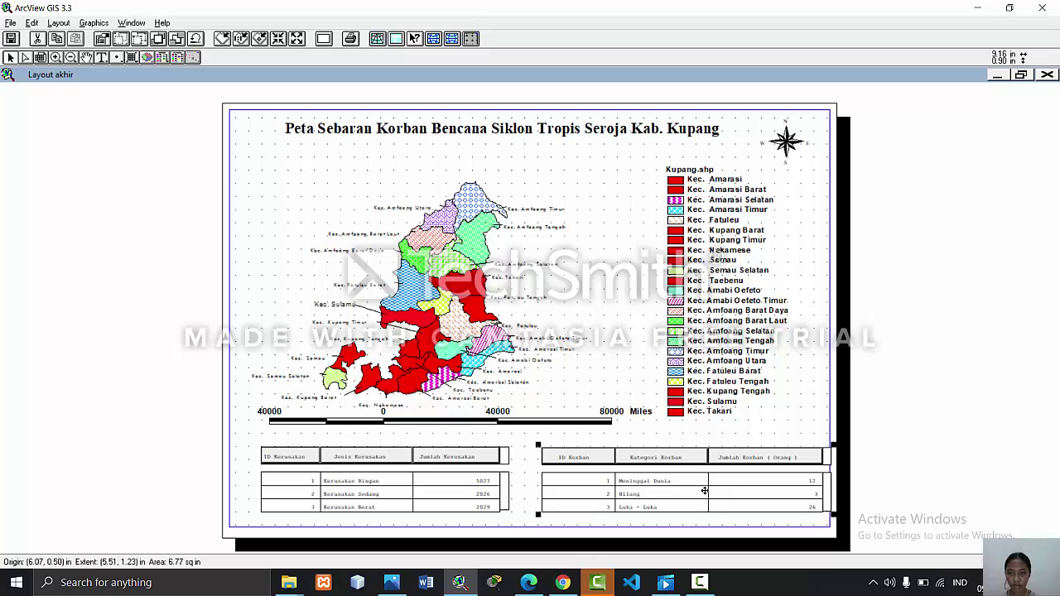
left_click_drag(702, 492, 684, 500)
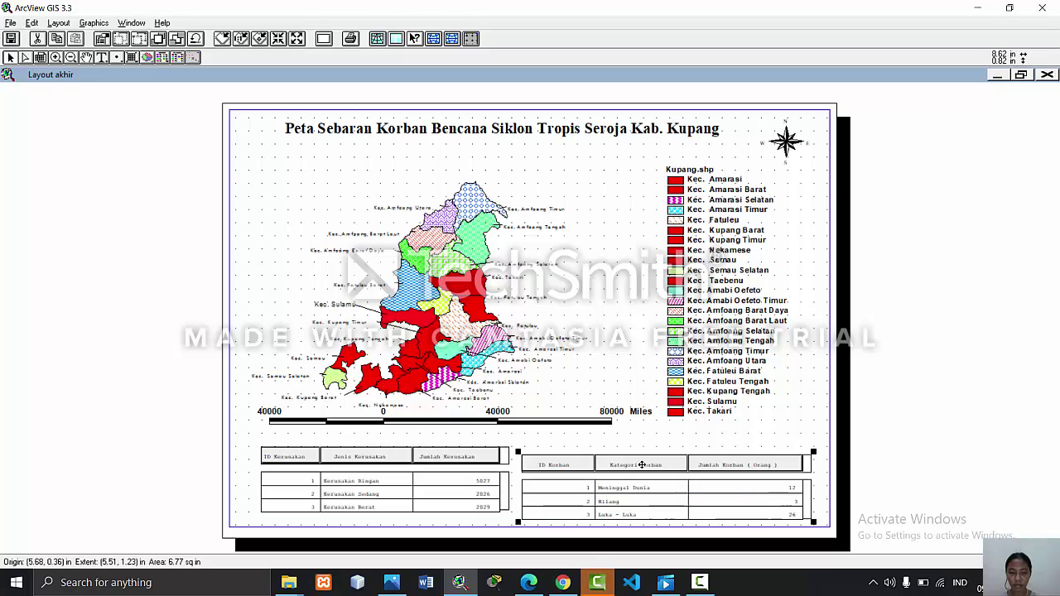
- Enlarge the damage table frame to about 4.95 by 1.30 in with its origin near (0.50, 0.50) in
left_click(992, 293)
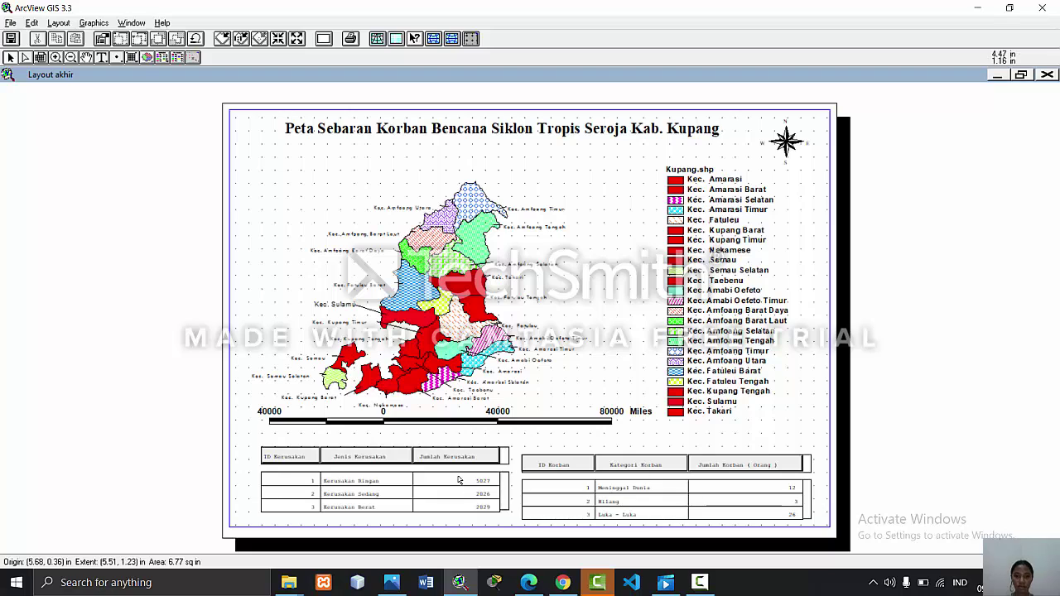
left_click(431, 480)
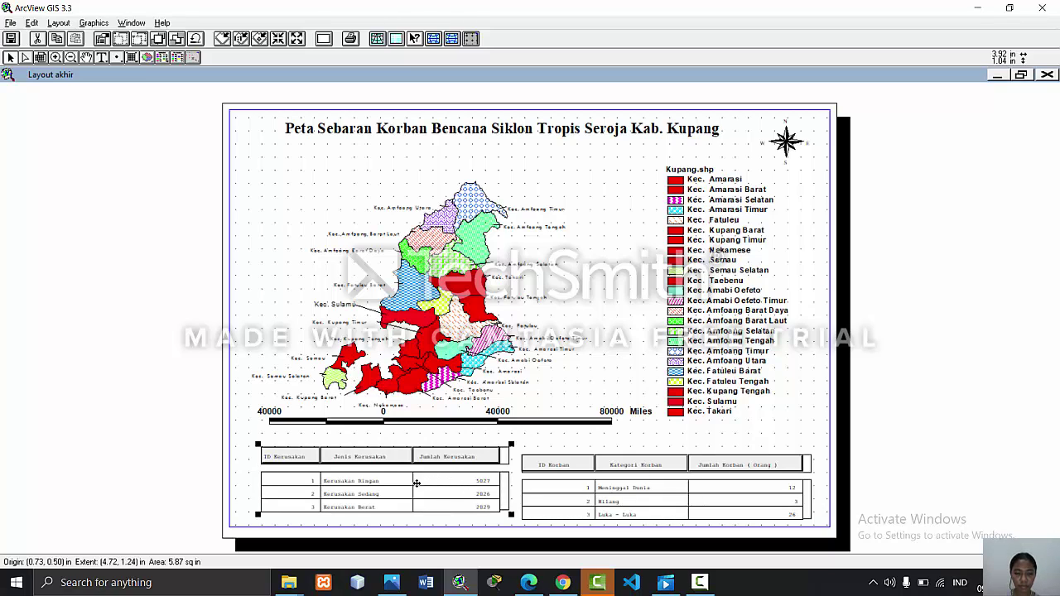
mouse_move(258, 444)
left_mouse_down()
mouse_move(250, 427)
mouse_move(245, 436)
left_mouse_up()
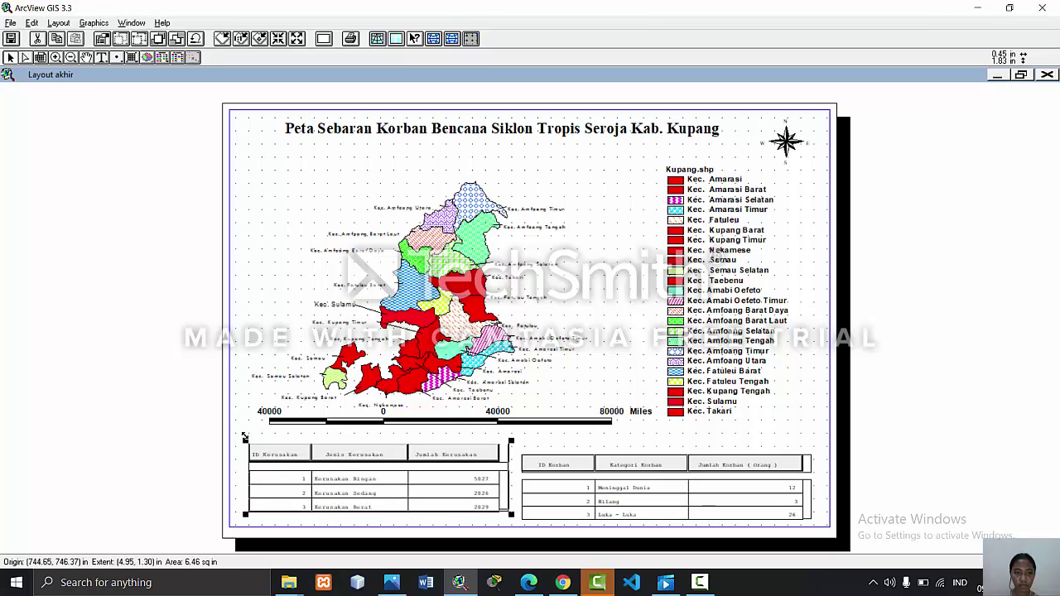
- Enlarge the victim table frame to about 5.82 by 1.30 in and move its origin to near (5.80, 0.56) in
left_click(570, 462)
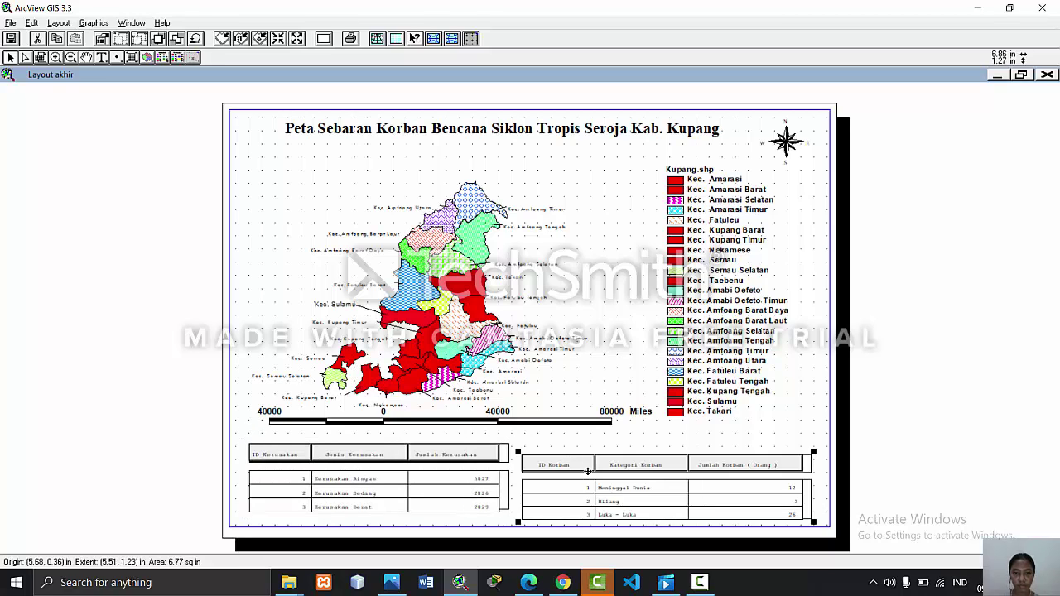
left_click_drag(810, 449, 828, 448)
left_click_drag(754, 462, 753, 448)
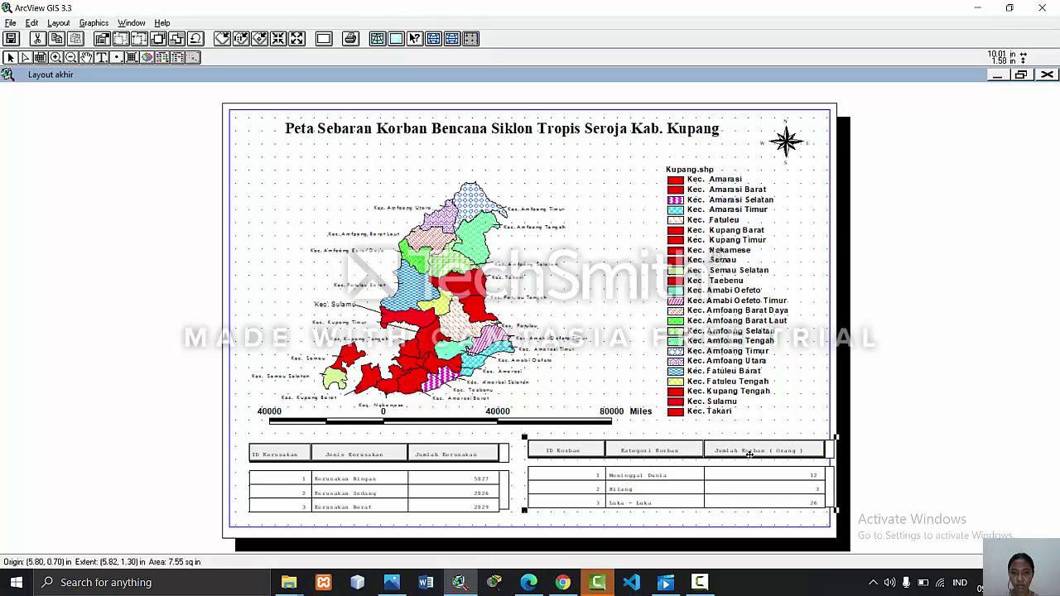
left_click_drag(748, 453, 749, 455)
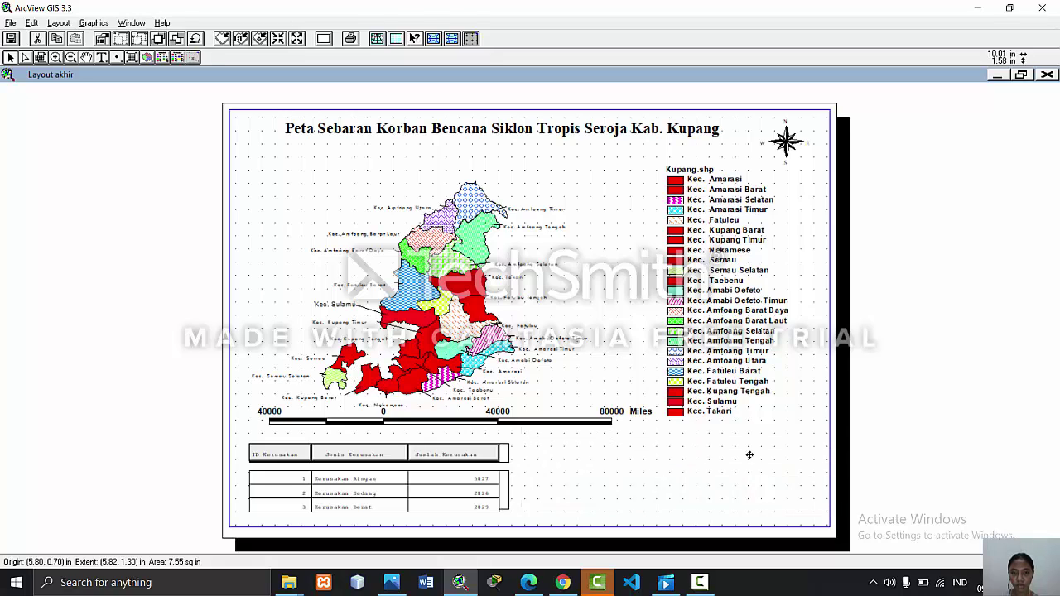
left_click(894, 428)
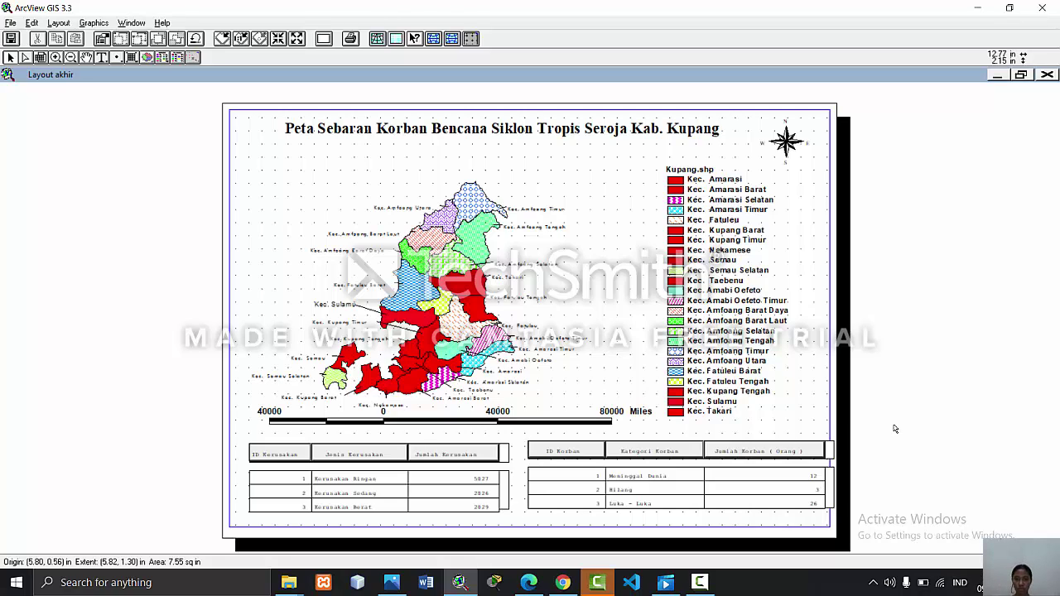
- Nudge the damage table frame slightly left and move the victim table frame to an origin near (5.59, 0.56) in
left_click(368, 486)
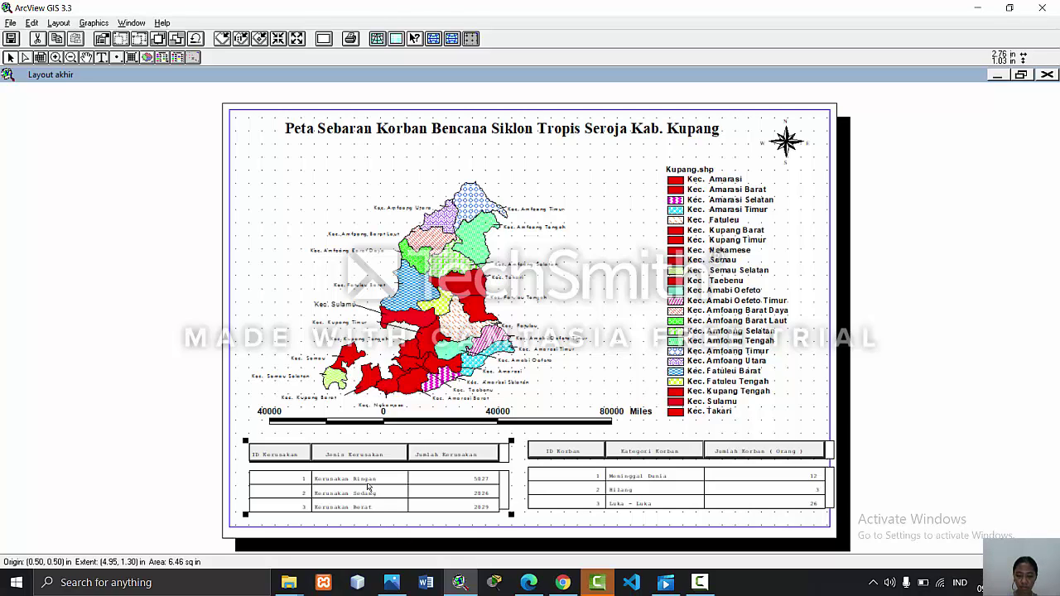
left_click_drag(368, 487, 365, 487)
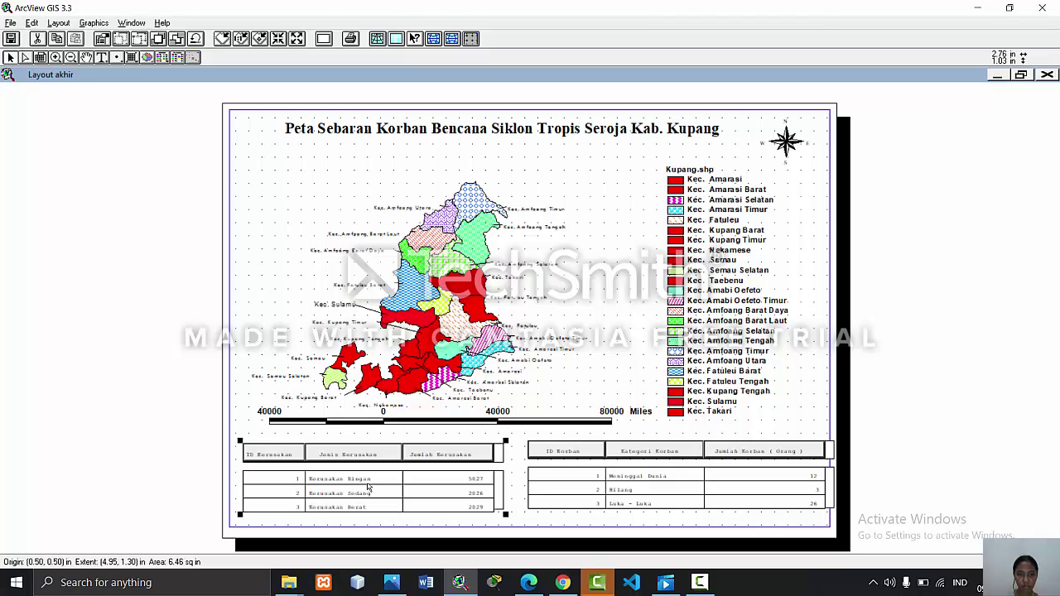
left_click(580, 464)
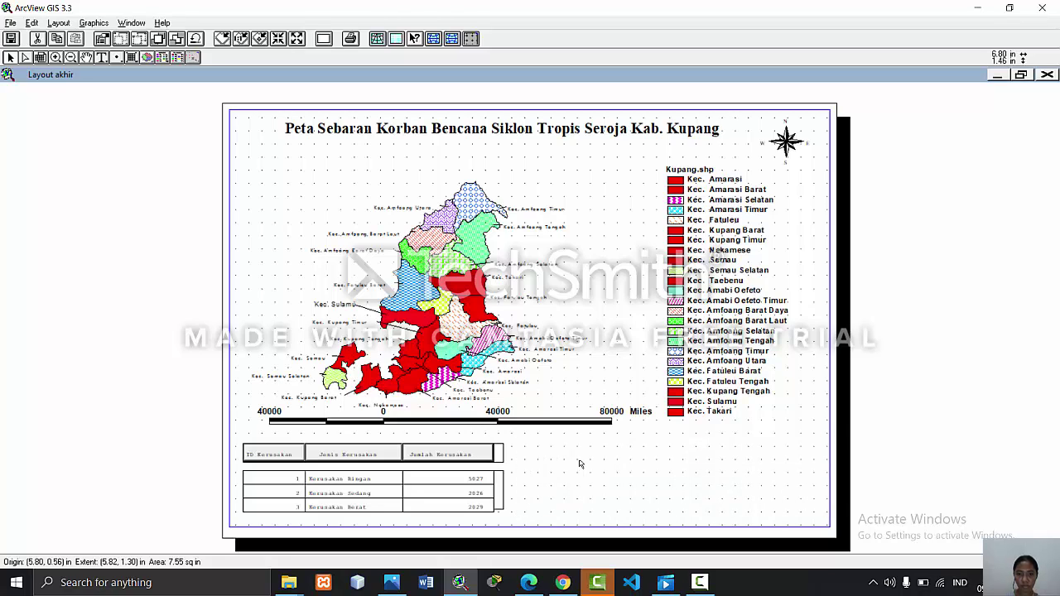
left_click(398, 172)
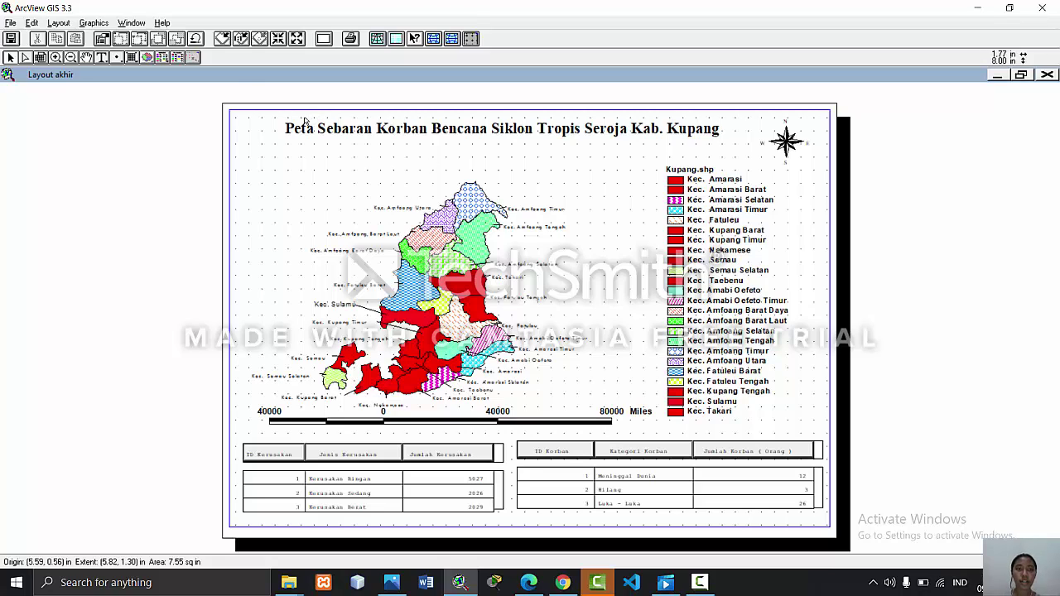
- Insert a picture frame before the map title showing the image lambang_kabupaten_kupang.jpg, keeping When Active display and Presentation quality
left_click_drag(132, 57, 132, 154)
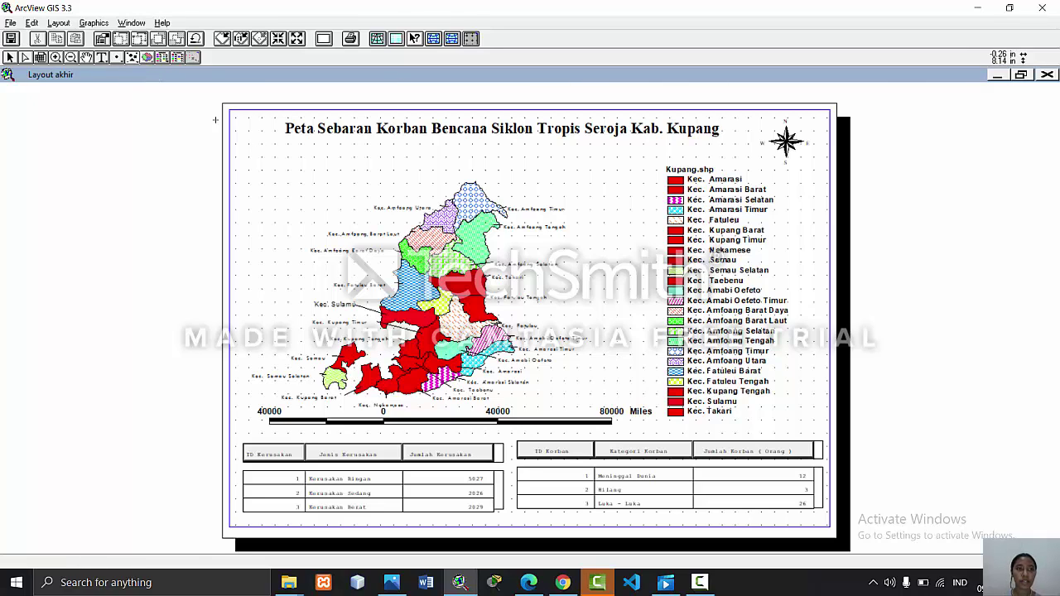
left_click(249, 132)
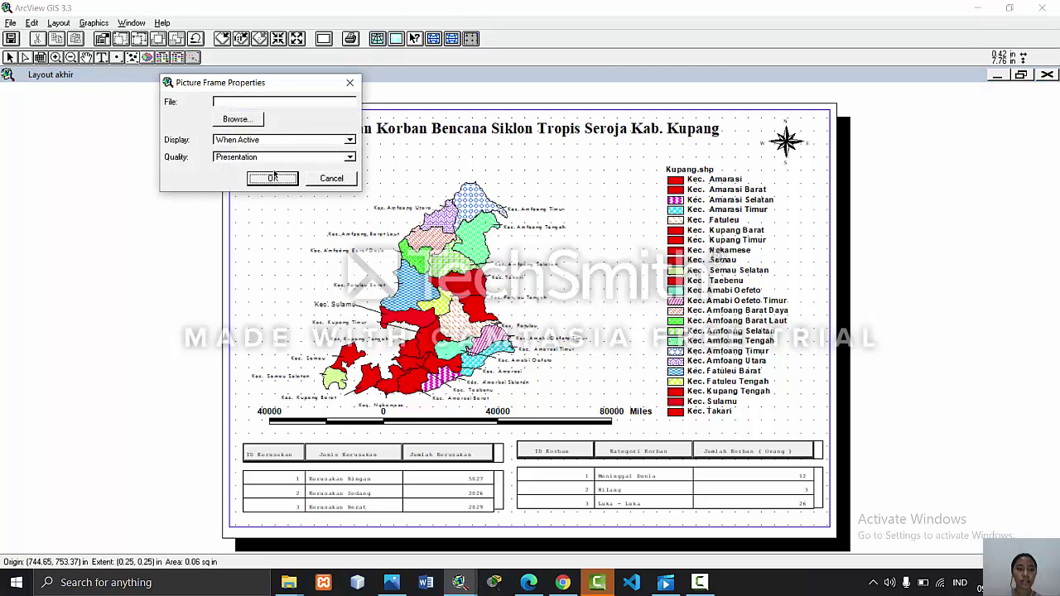
left_click(252, 120)
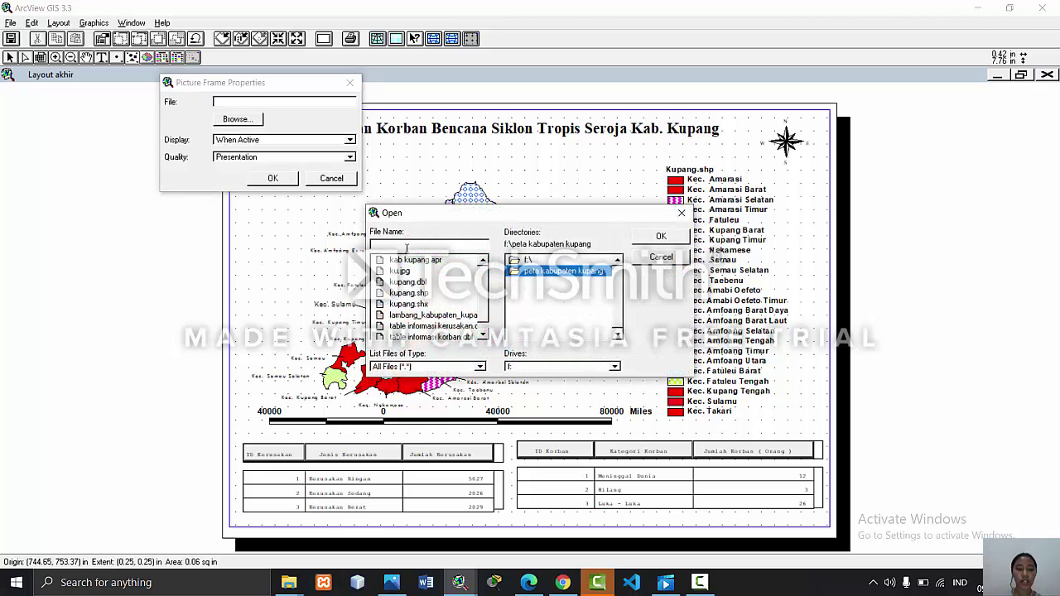
scroll(485, 317, "down", 1)
left_click(466, 305)
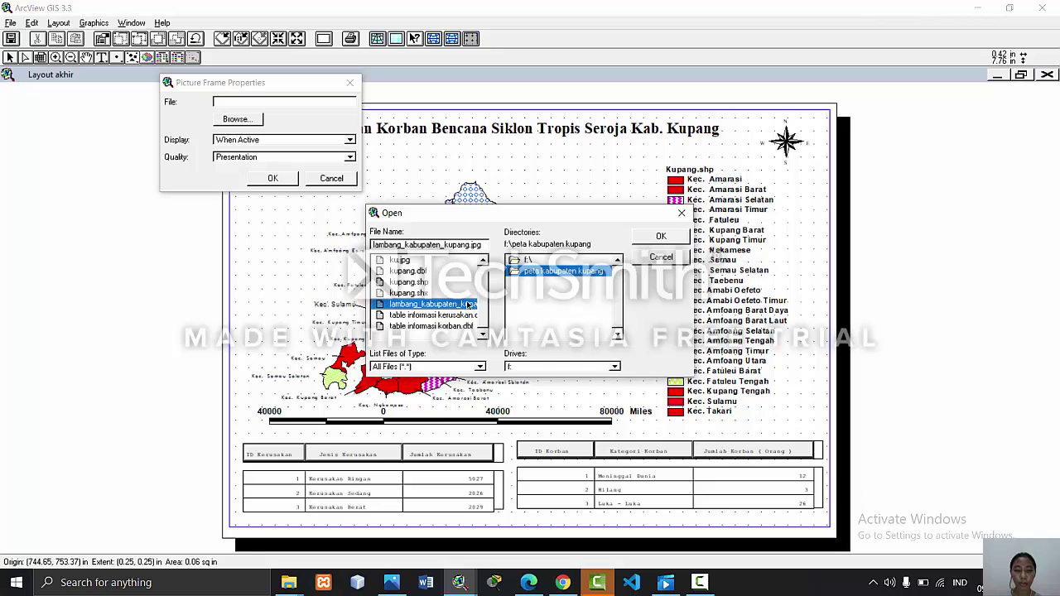
double_click(468, 305)
left_click(273, 179)
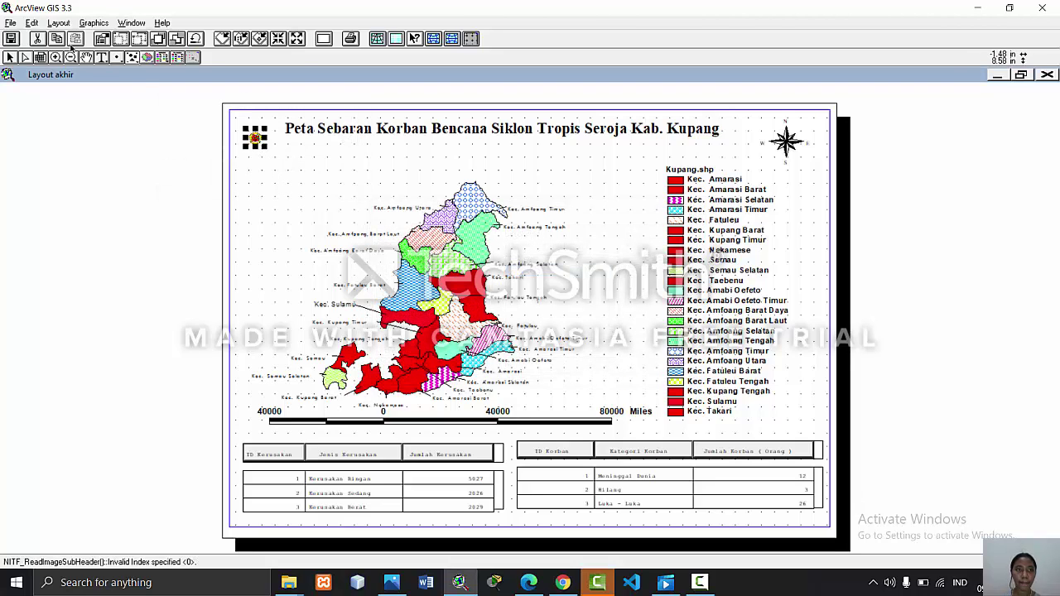
- Enlarge the logo picture beside the map title to about 0.51 by 0.49 in with its origin near (0.50, 7.25) in
left_click(10, 57)
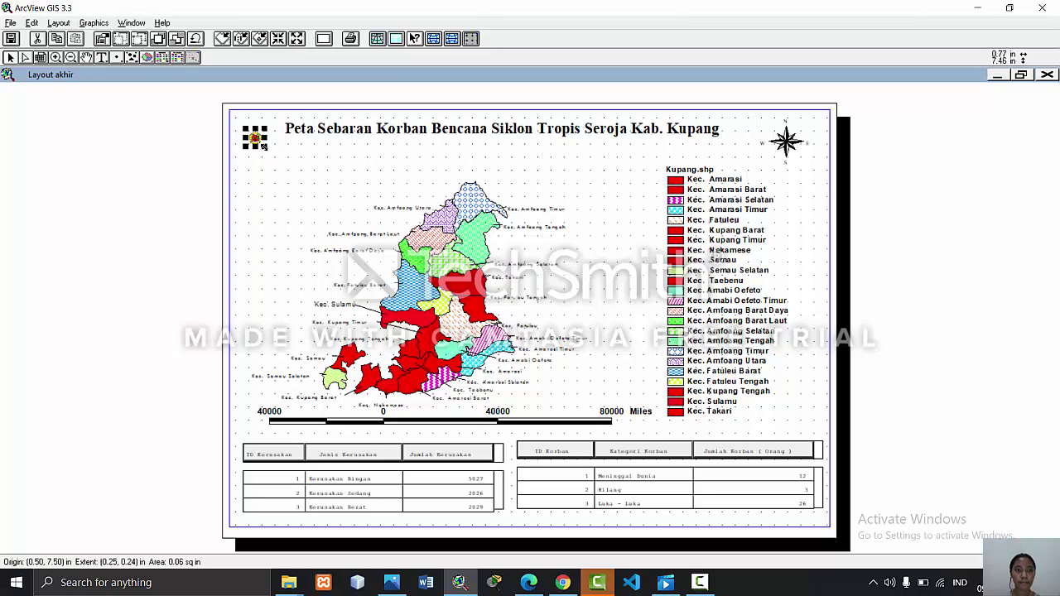
left_click_drag(266, 149, 278, 157)
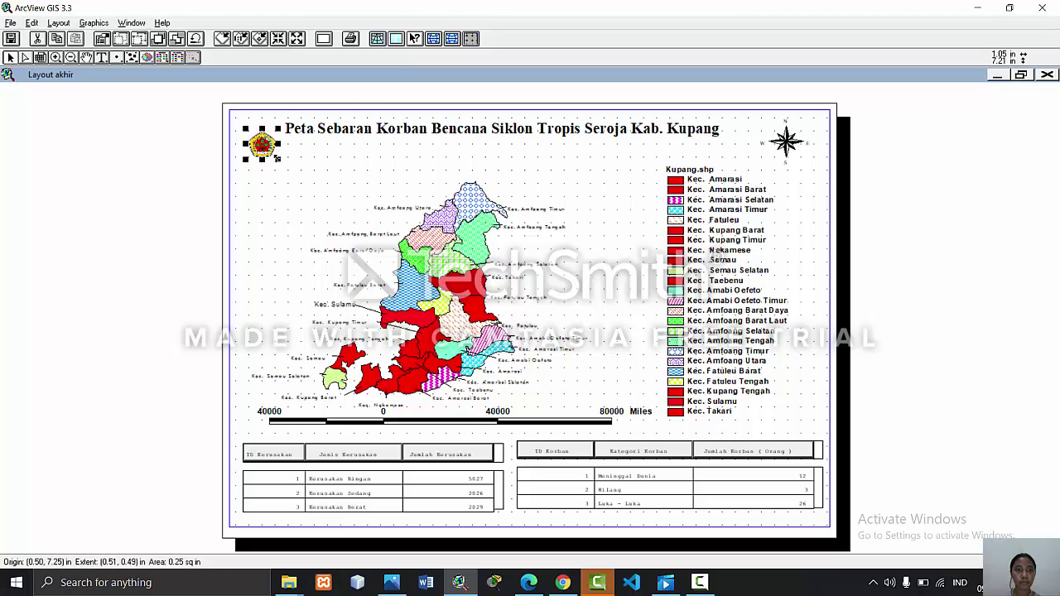
double_click(287, 168)
left_click(332, 234)
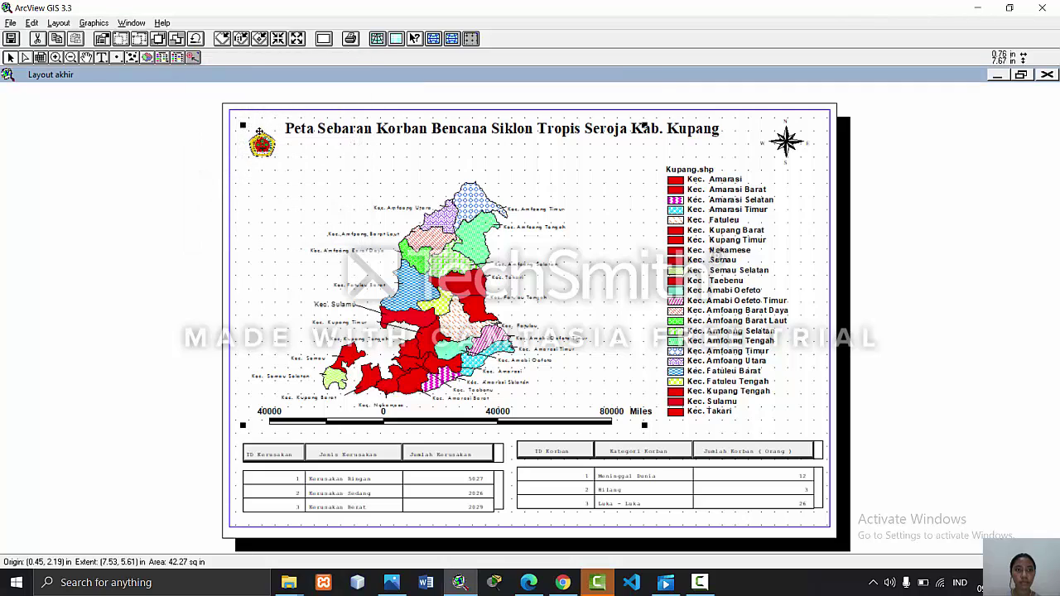
left_click(277, 158)
left_click_drag(278, 160, 288, 170)
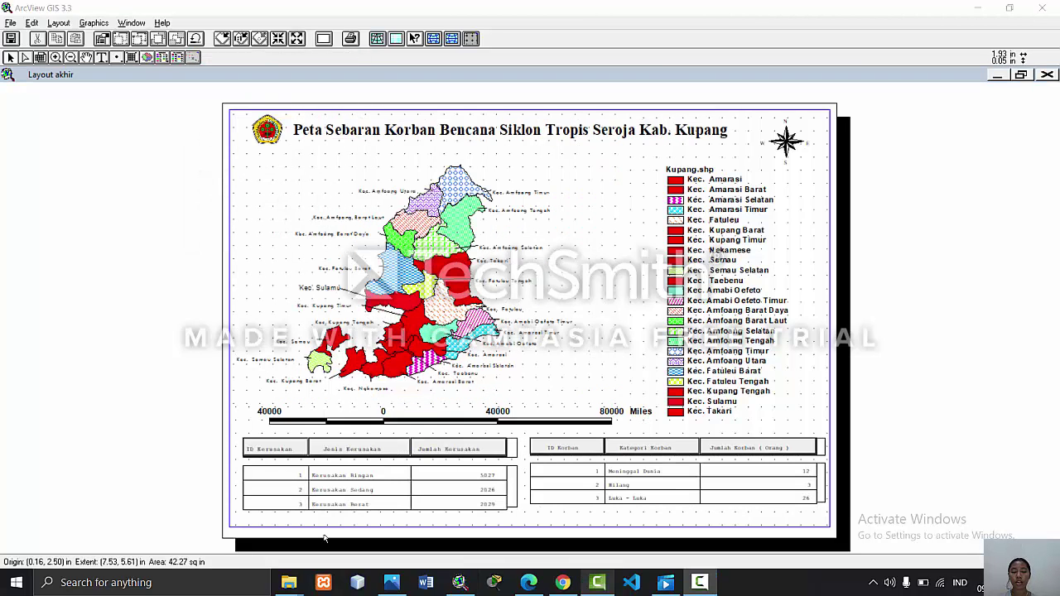